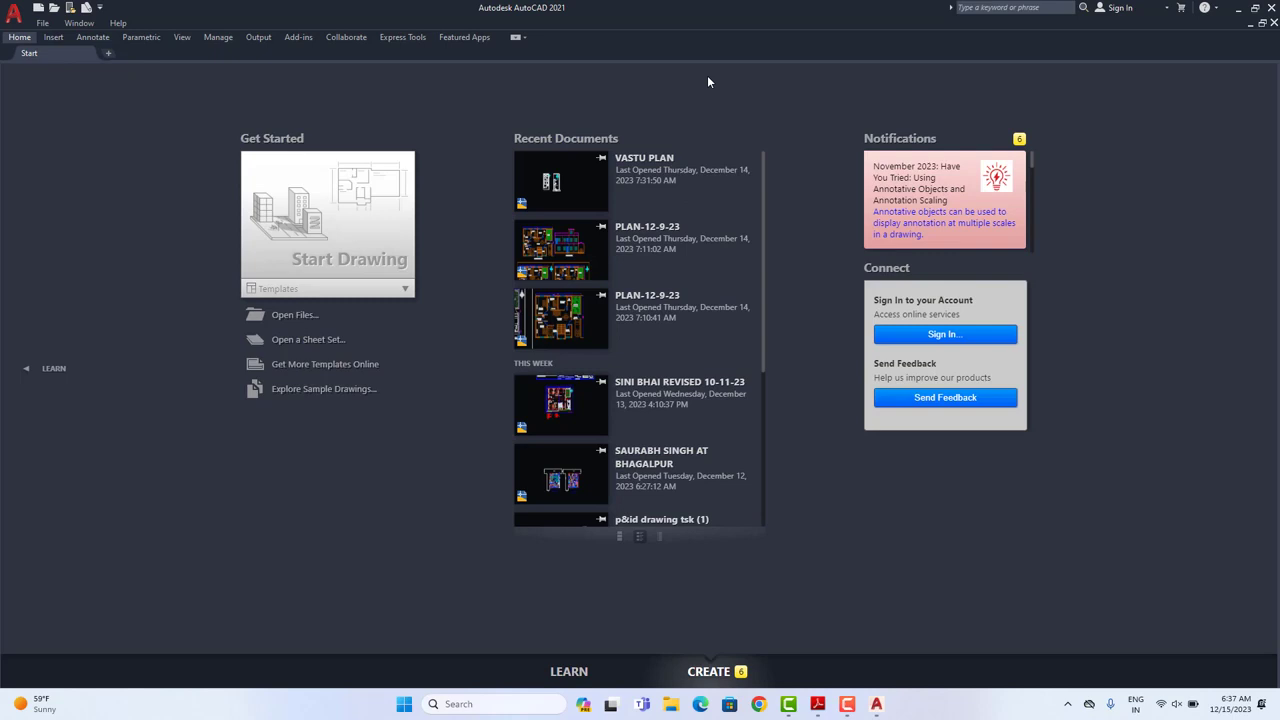
Step: Start a new drawing and turn off the grid display
left_click(359, 241)
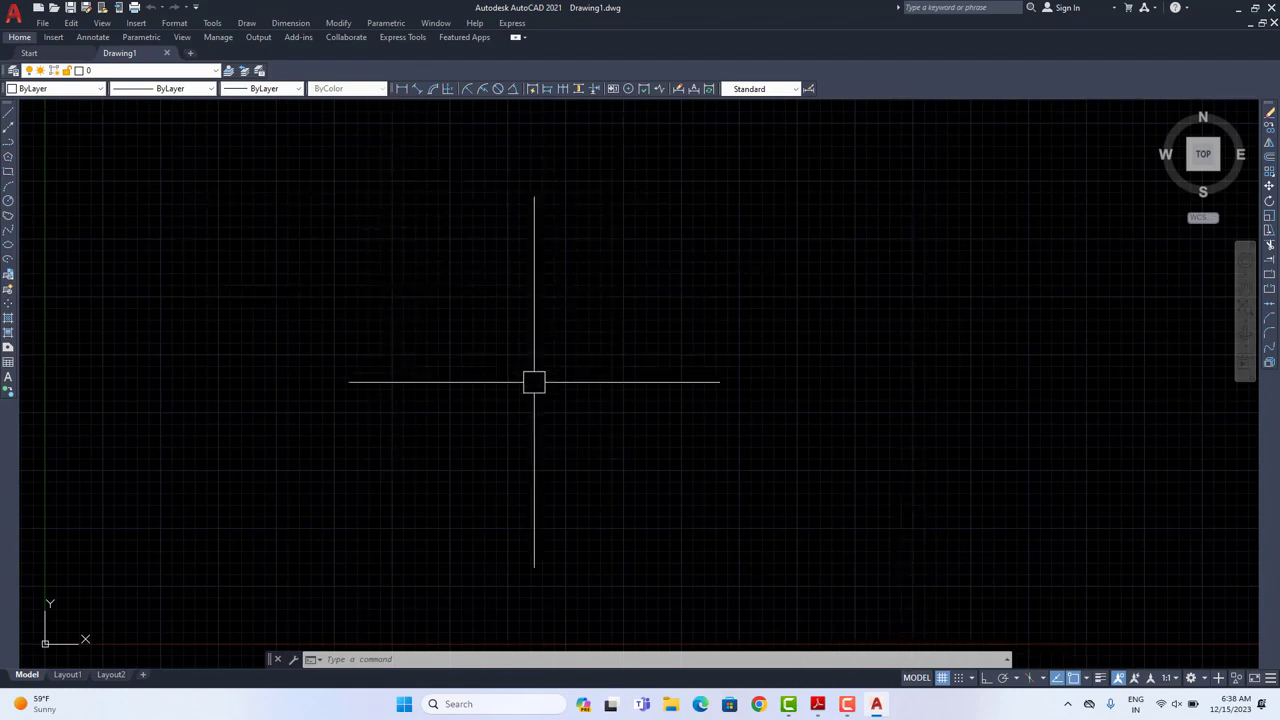
key("F7")
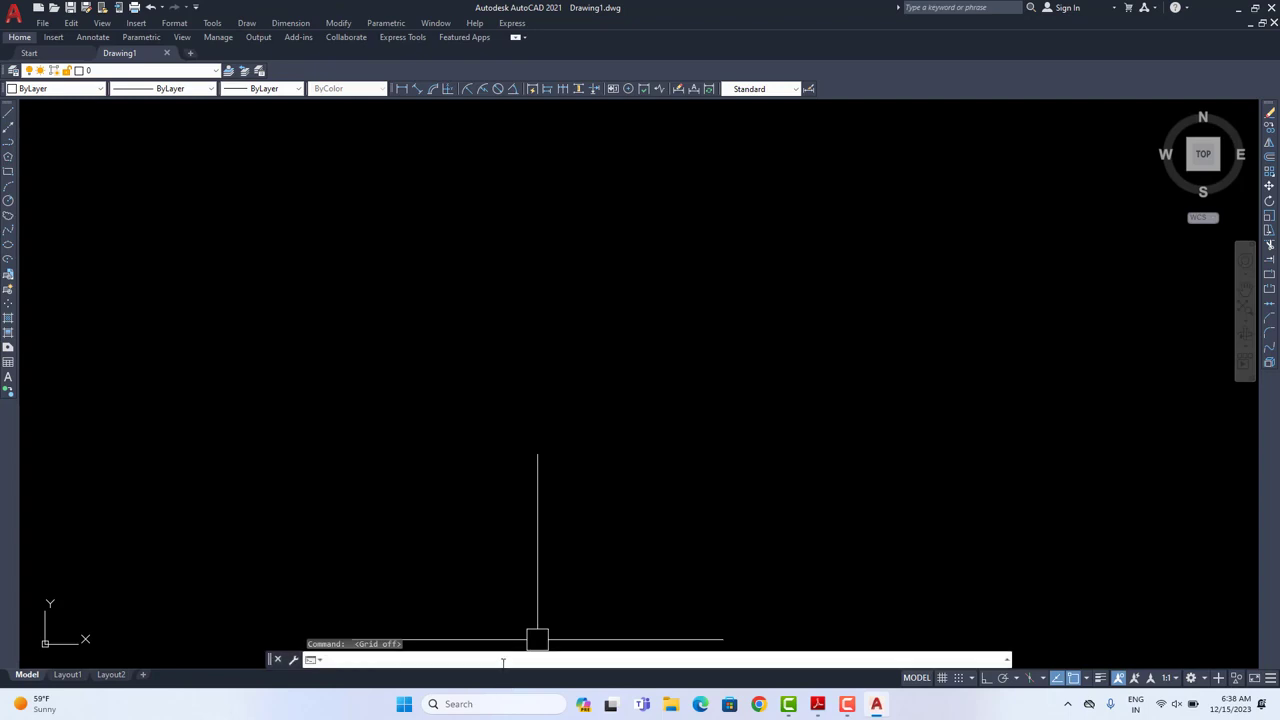
Step: Try to set the model space limits from 0,0 to 100',100
type("lim")
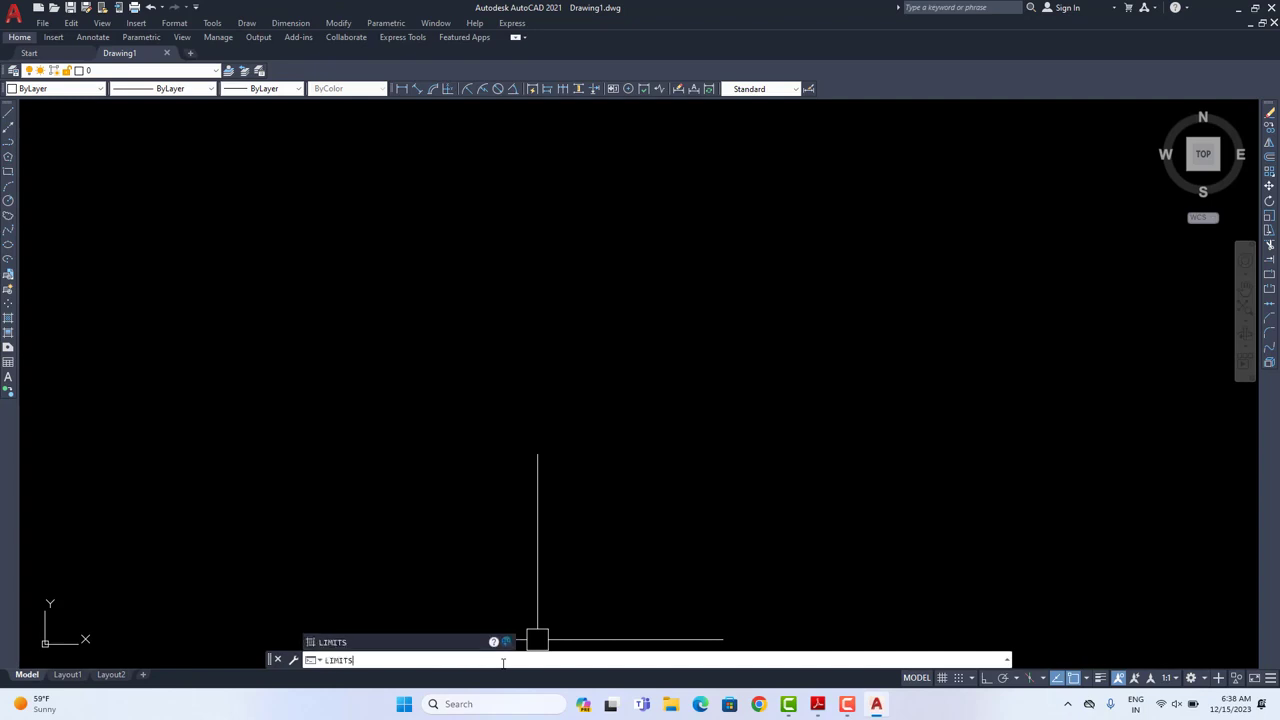
key("Return")
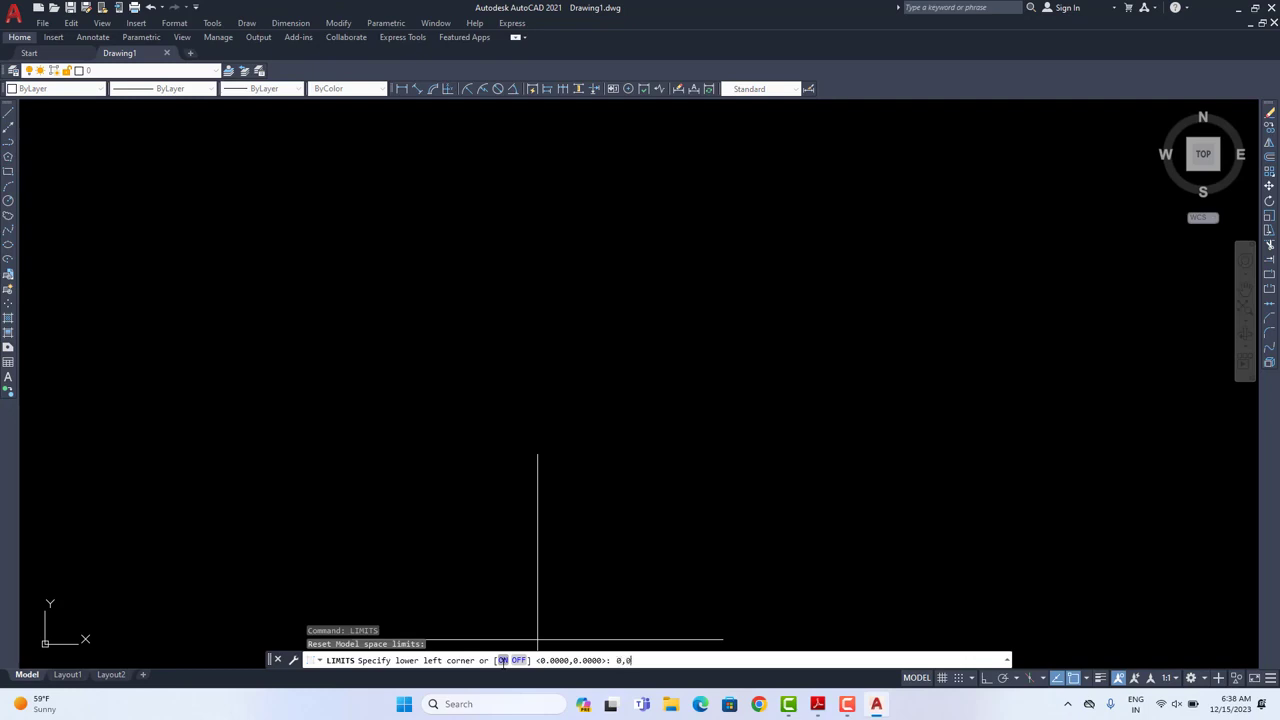
type("0,0")
key("Return")
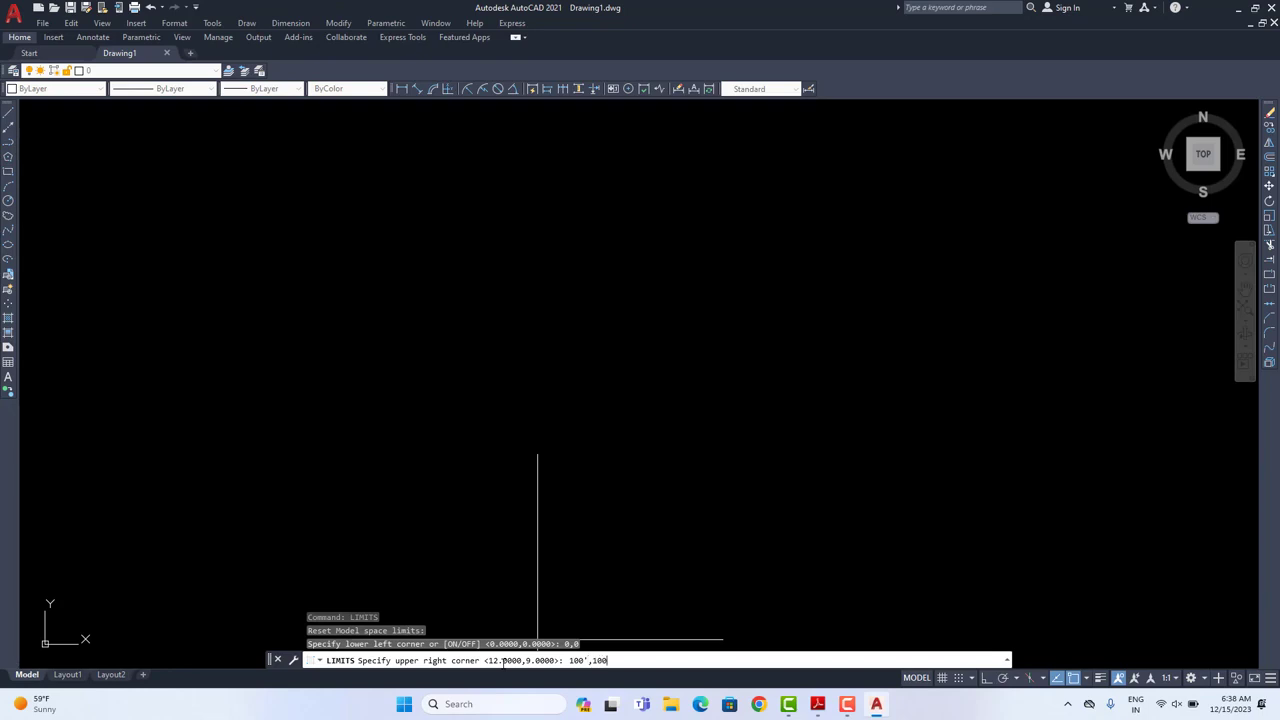
key("Return")
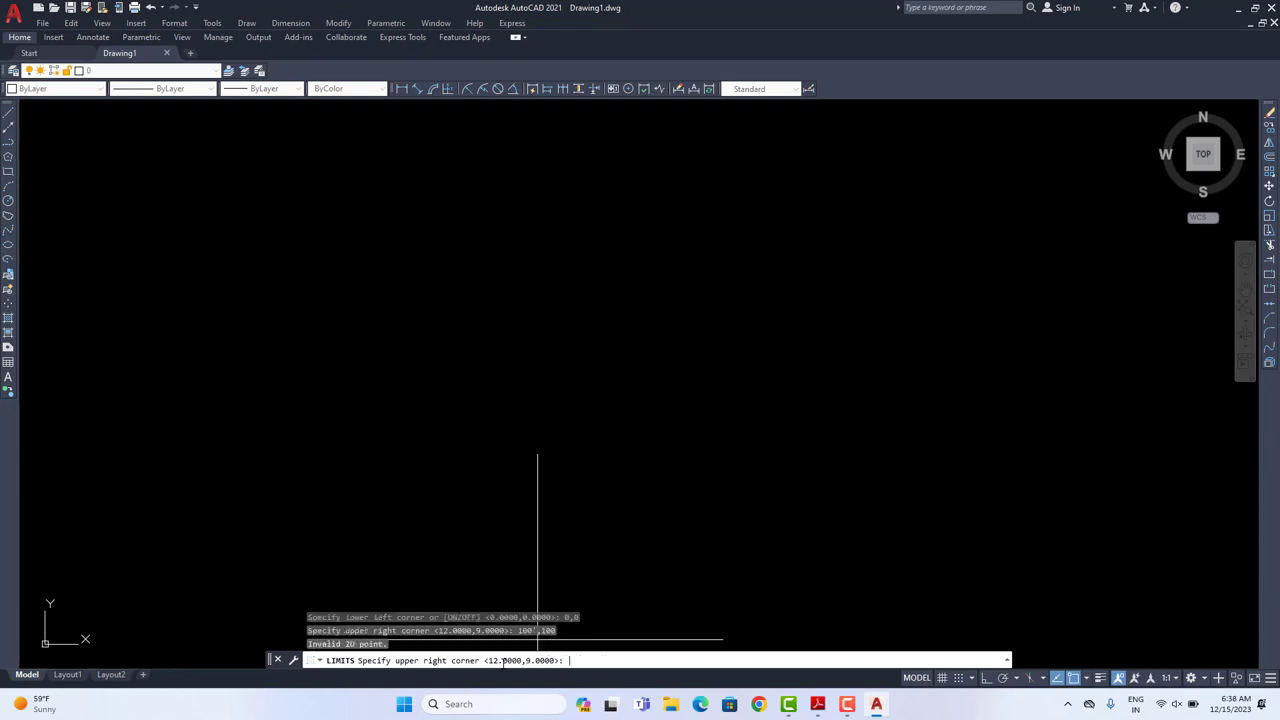
type("z")
key("Return")
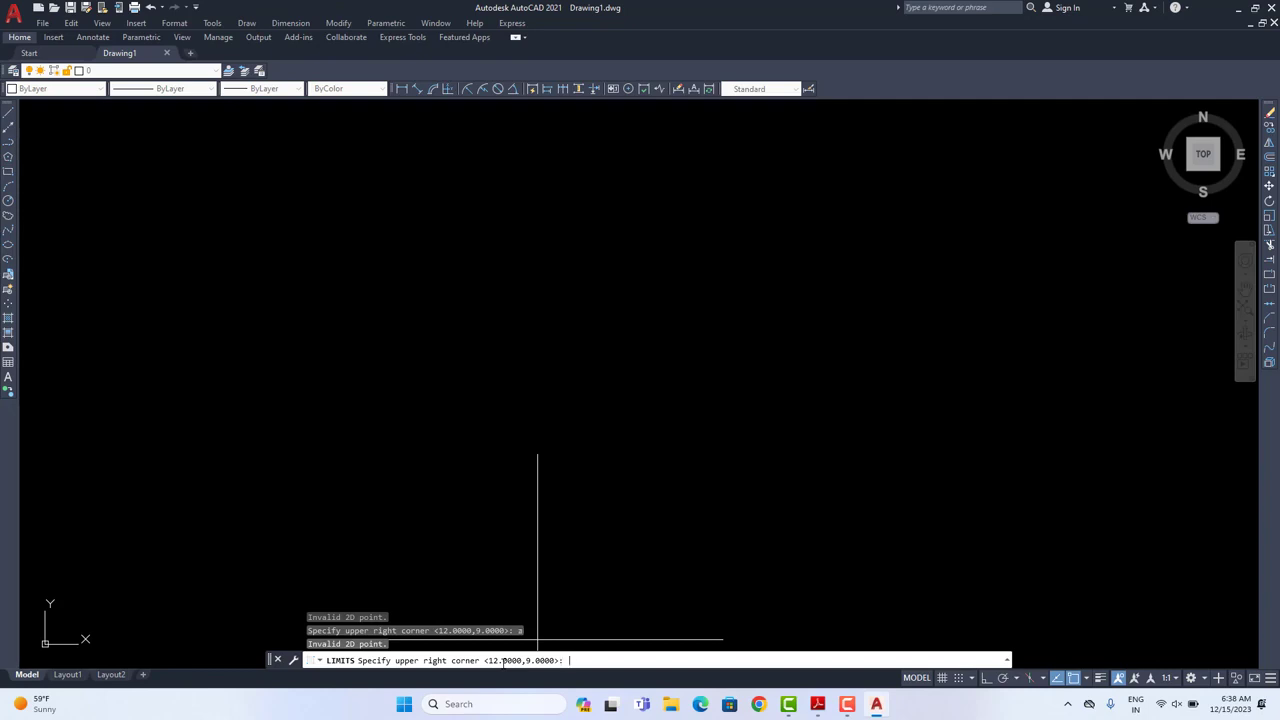
type("z")
key("Escape")
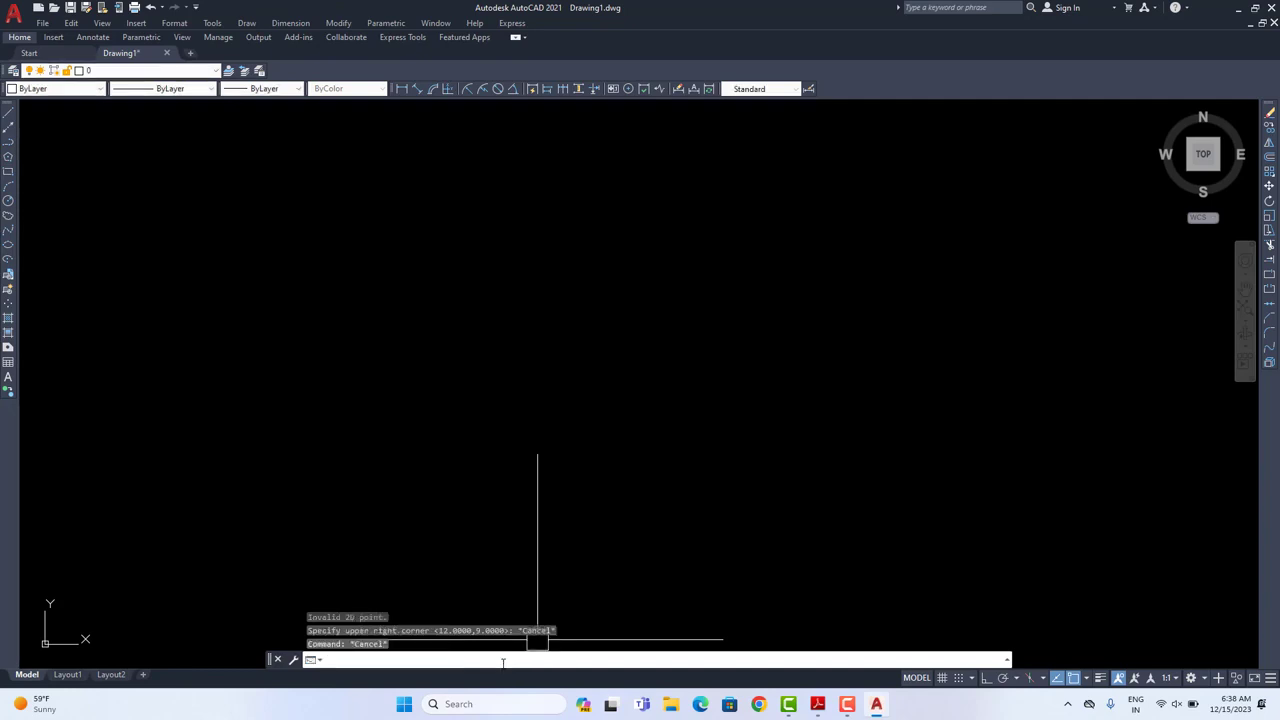
Step: Zoom the empty drawing with the All option
type("z")
key("Return")
type("a")
key("Return")
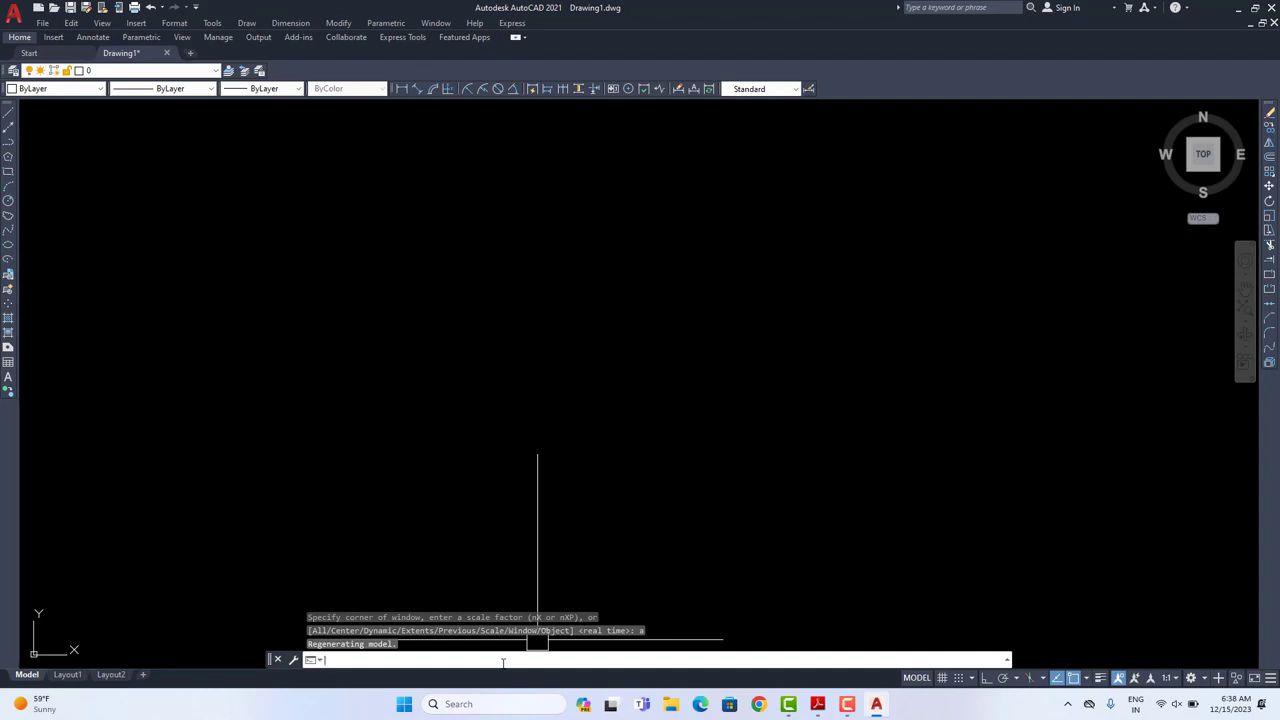
Step: Switch to Adobe Reader and examine the plot dimensions and floor requirements in VASTU PLAN-Model.pdf
left_click(855, 710)
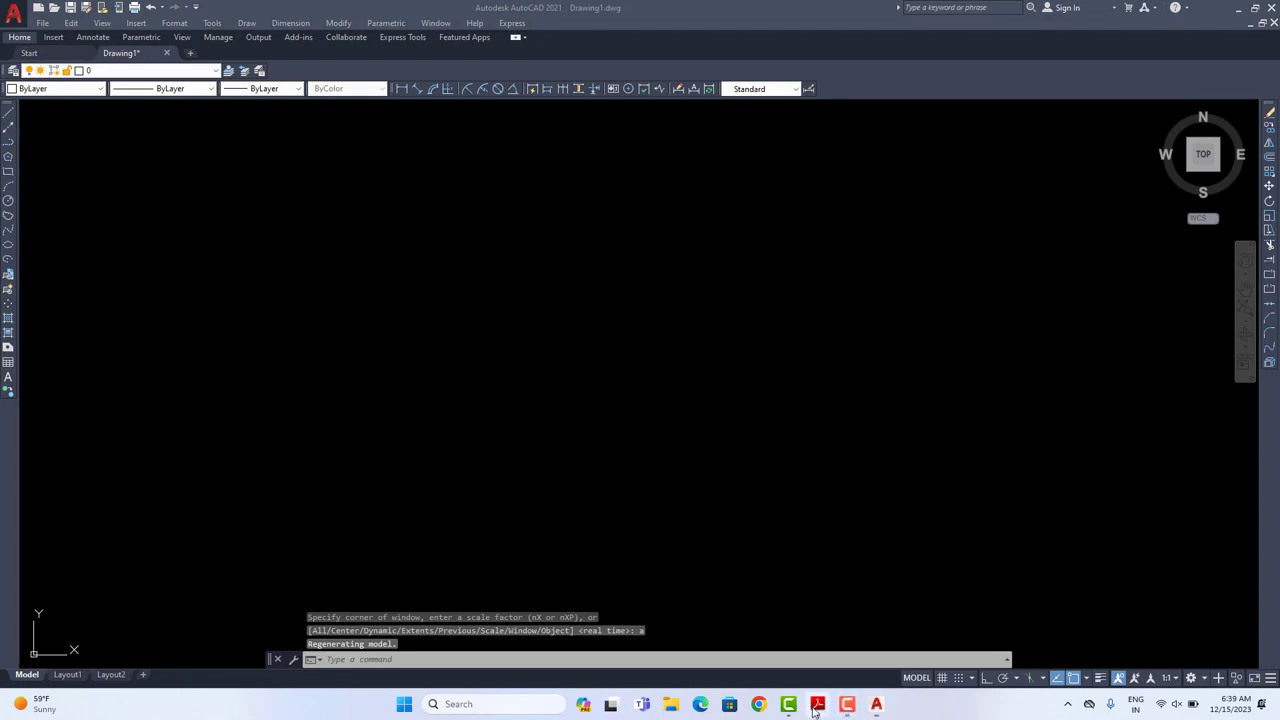
left_click(817, 706)
left_click(817, 706)
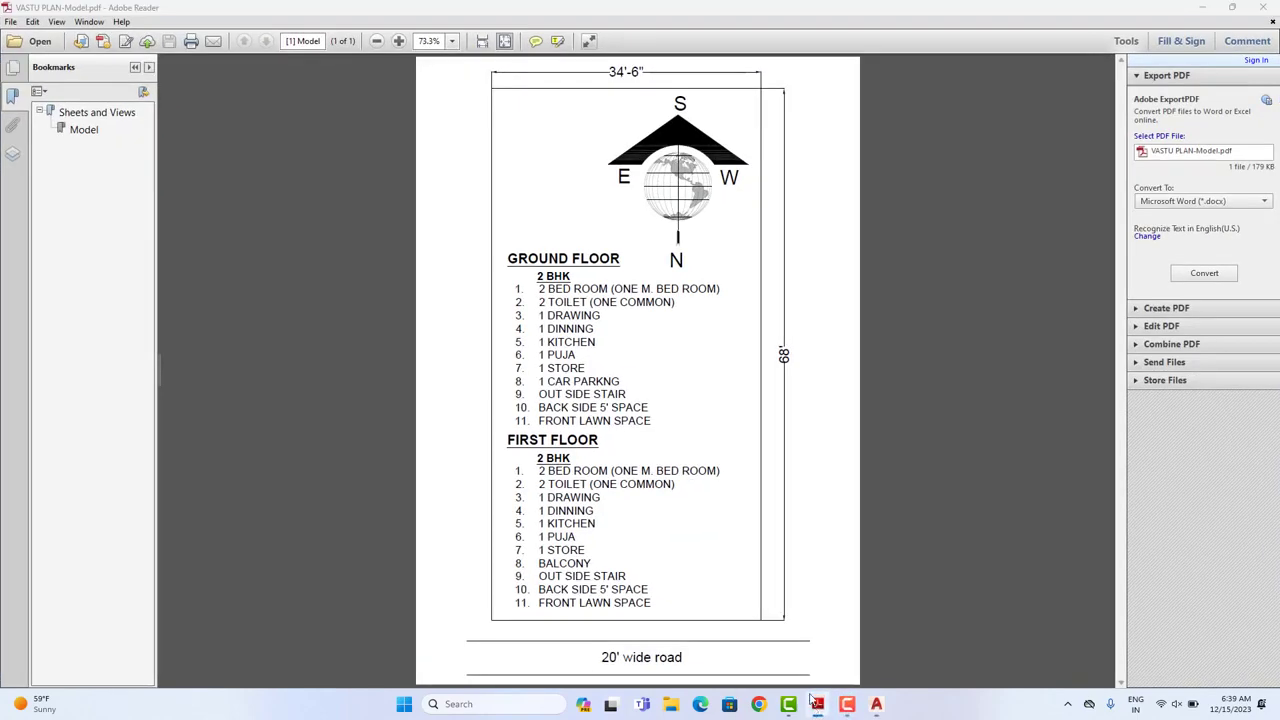
Step: Return to AutoCAD and set the drawing's length units to Engineering with 0'-0" precision
left_click(549, 660)
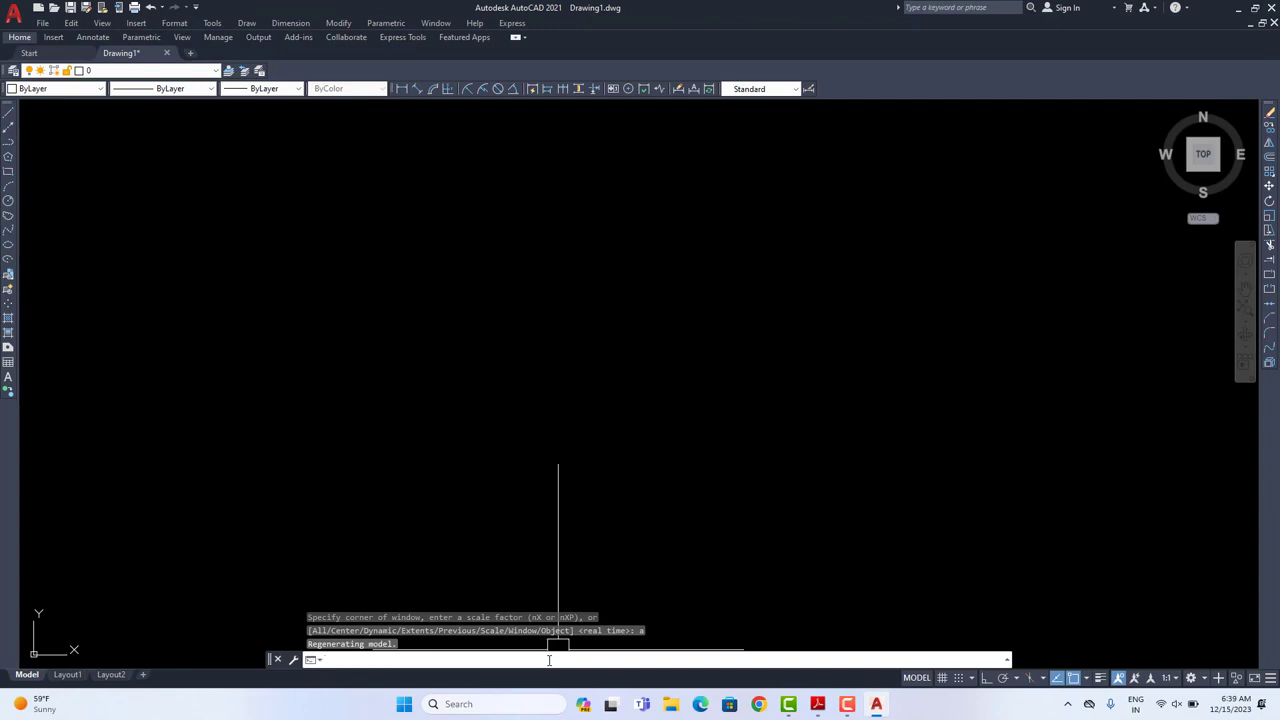
type("un")
key("Return")
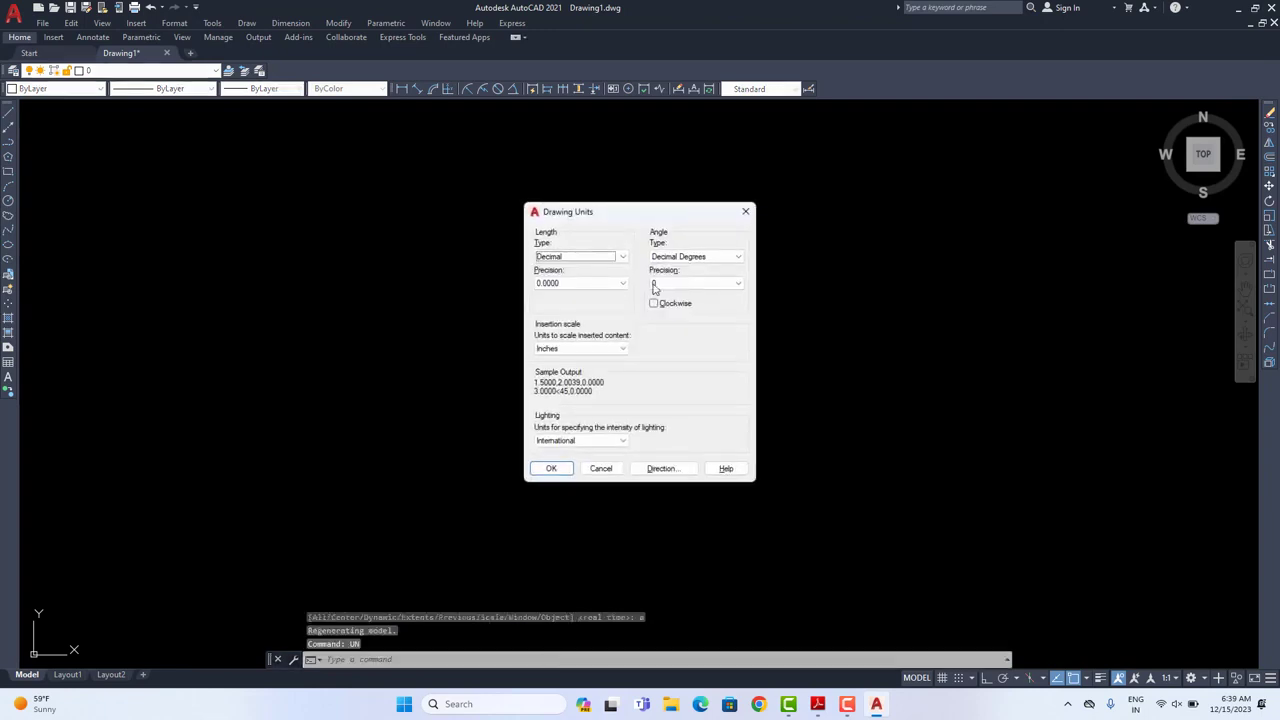
left_click(585, 258)
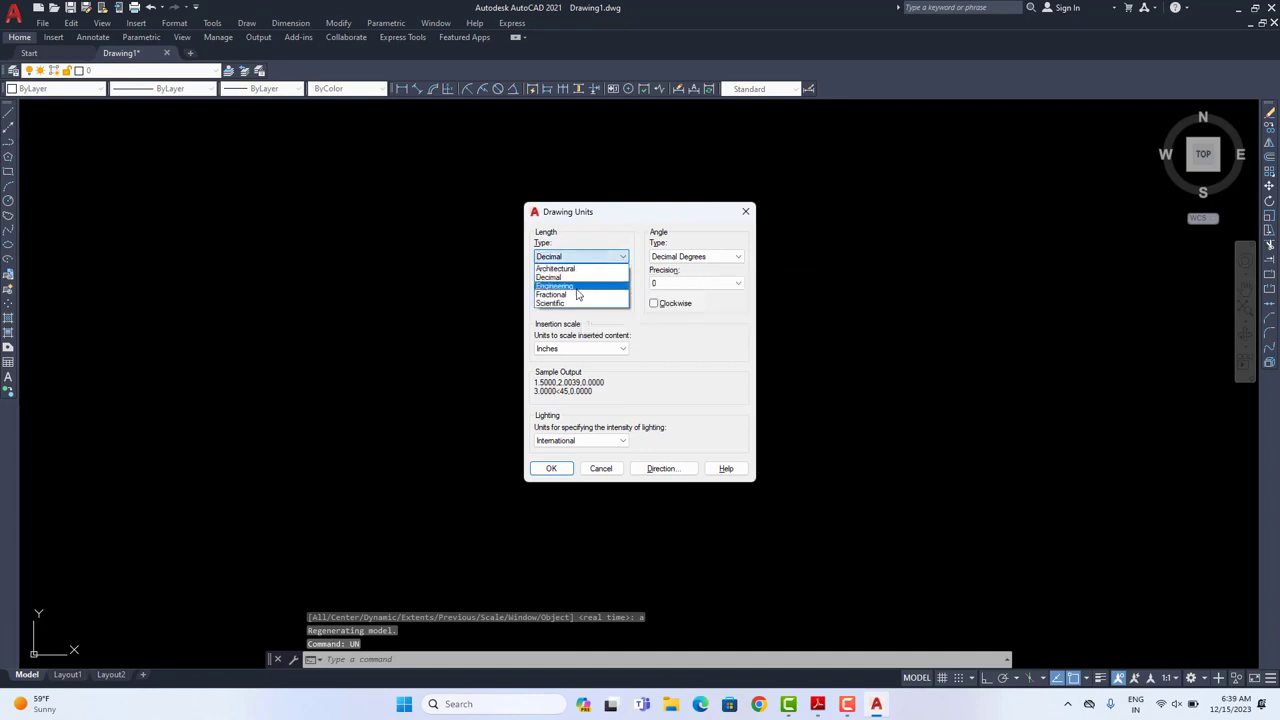
left_click(576, 287)
left_click(572, 283)
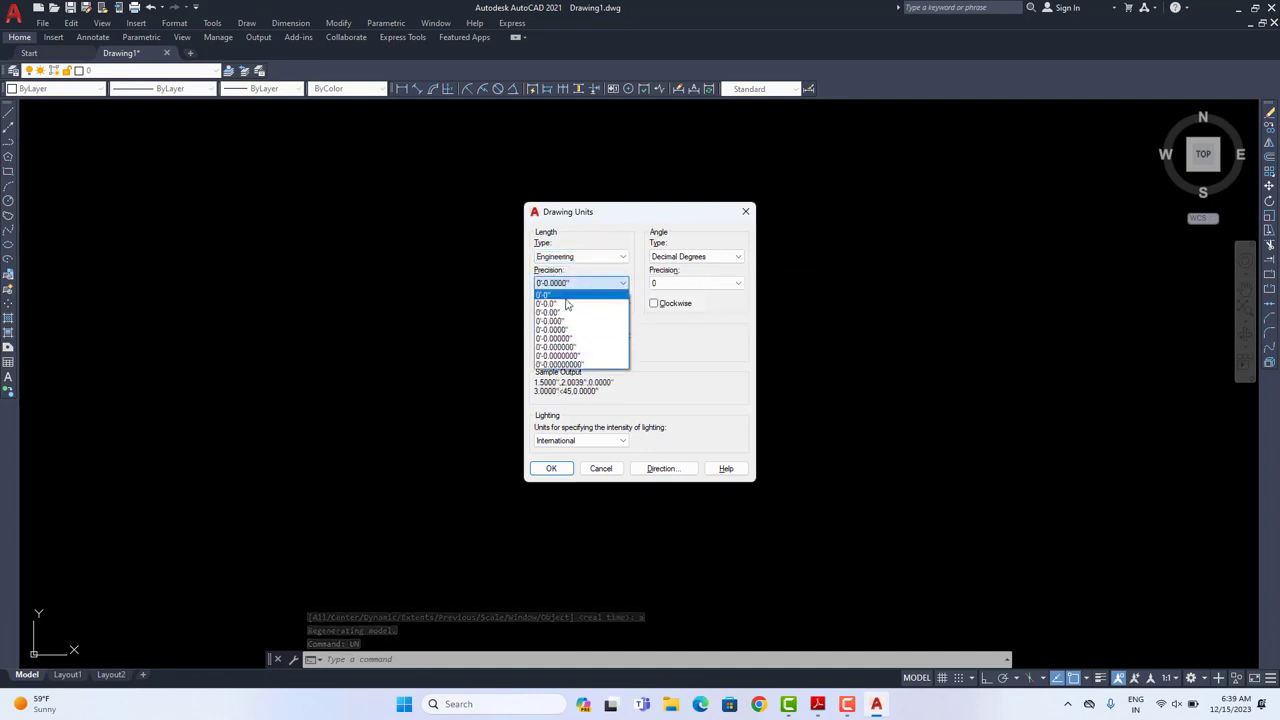
left_click(566, 297)
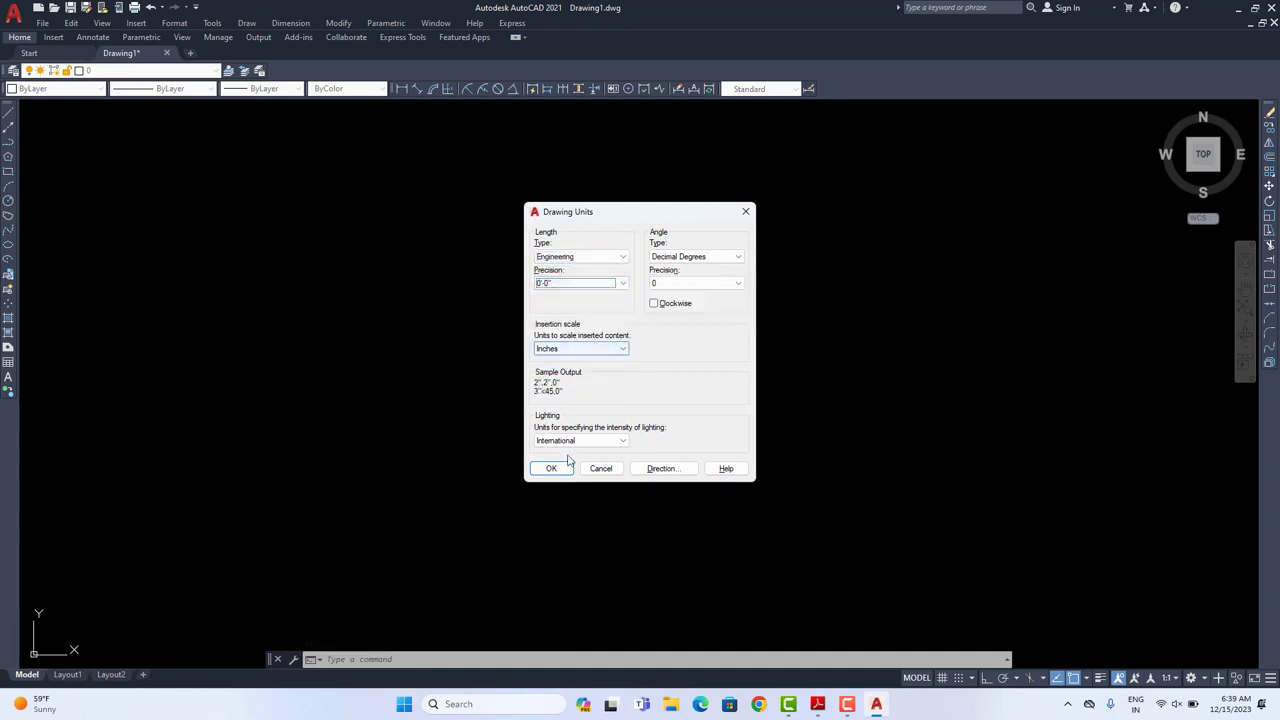
left_click(552, 468)
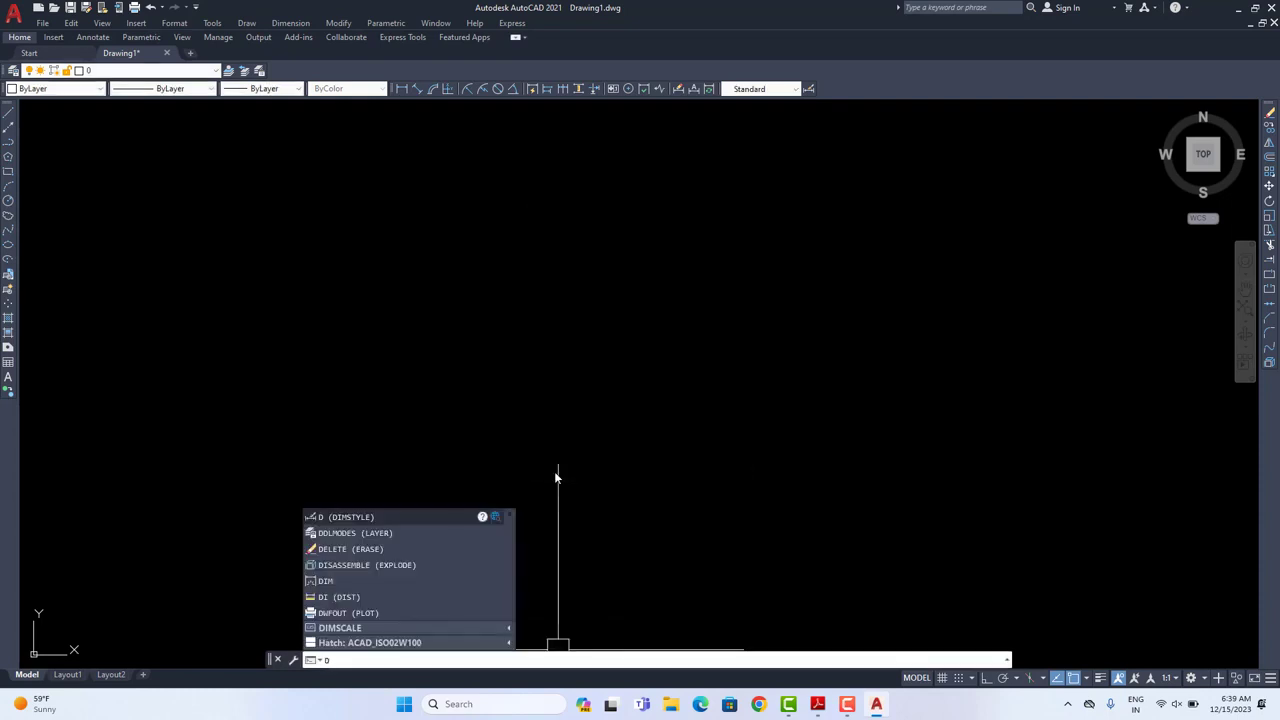
Step: Modify the Standard dimension style's primary units to Engineering format with 0'-0" precision
key("Return")
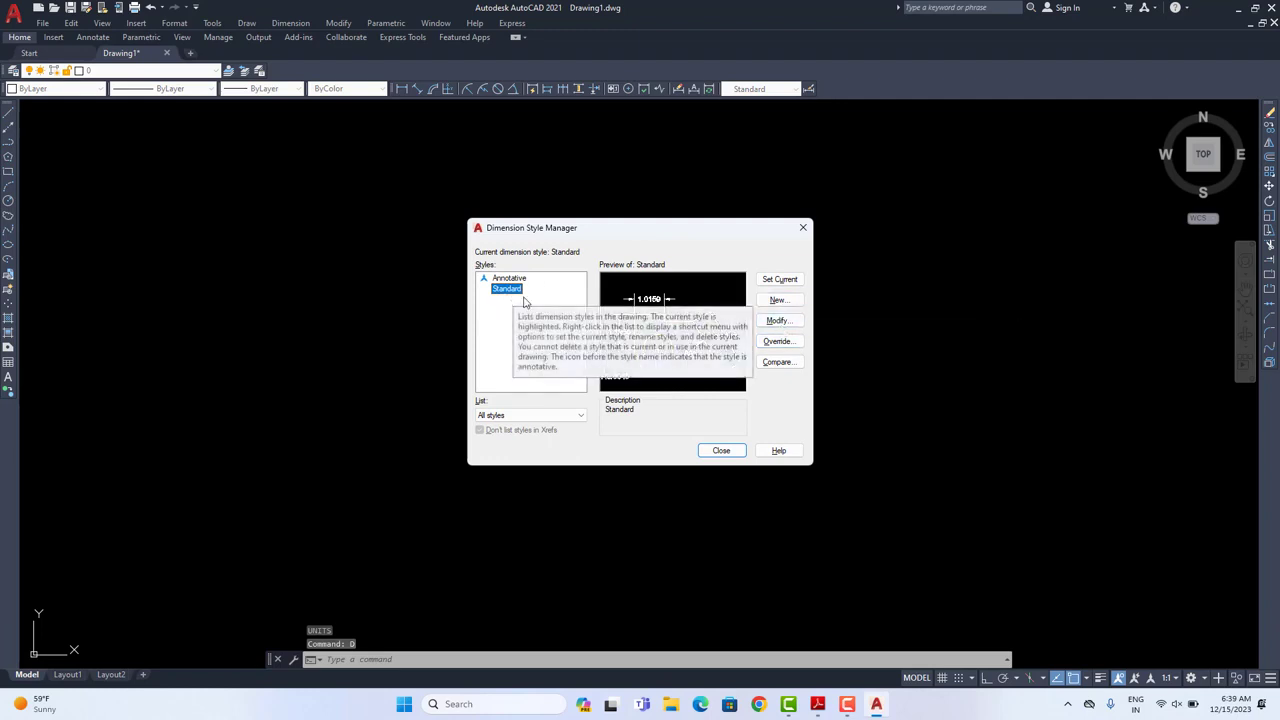
left_click(775, 320)
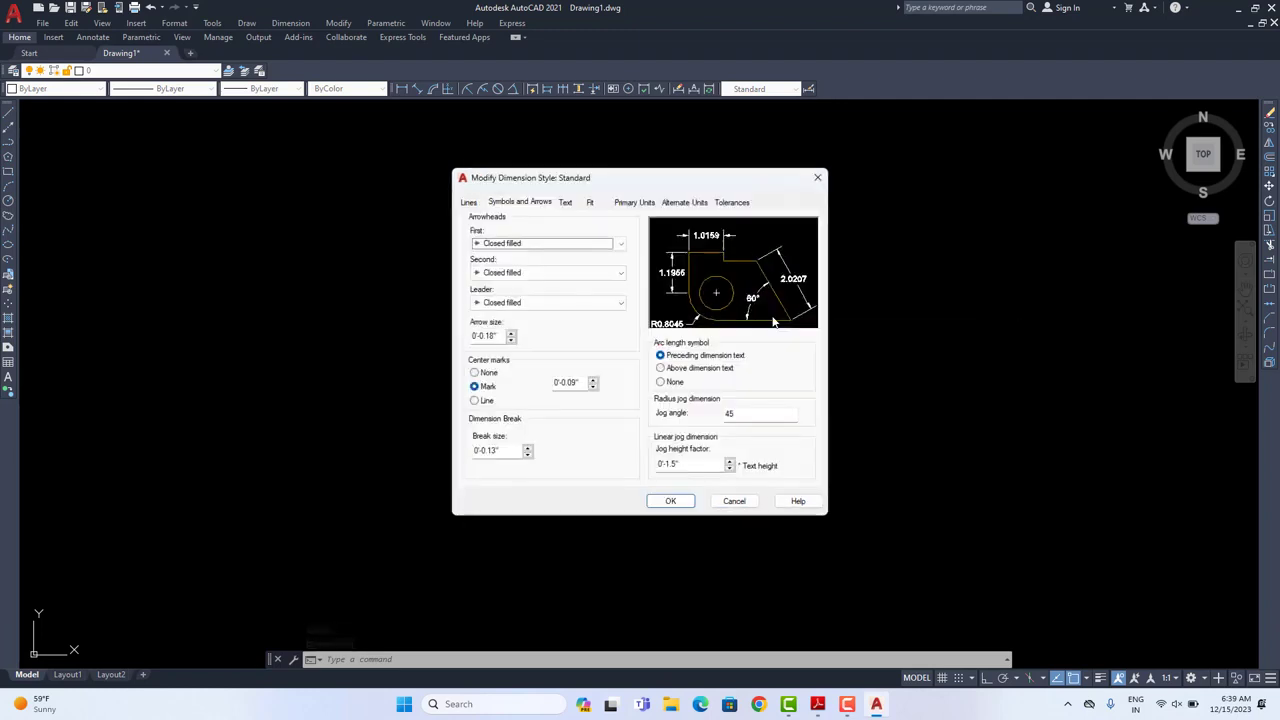
left_click(624, 203)
left_click(578, 232)
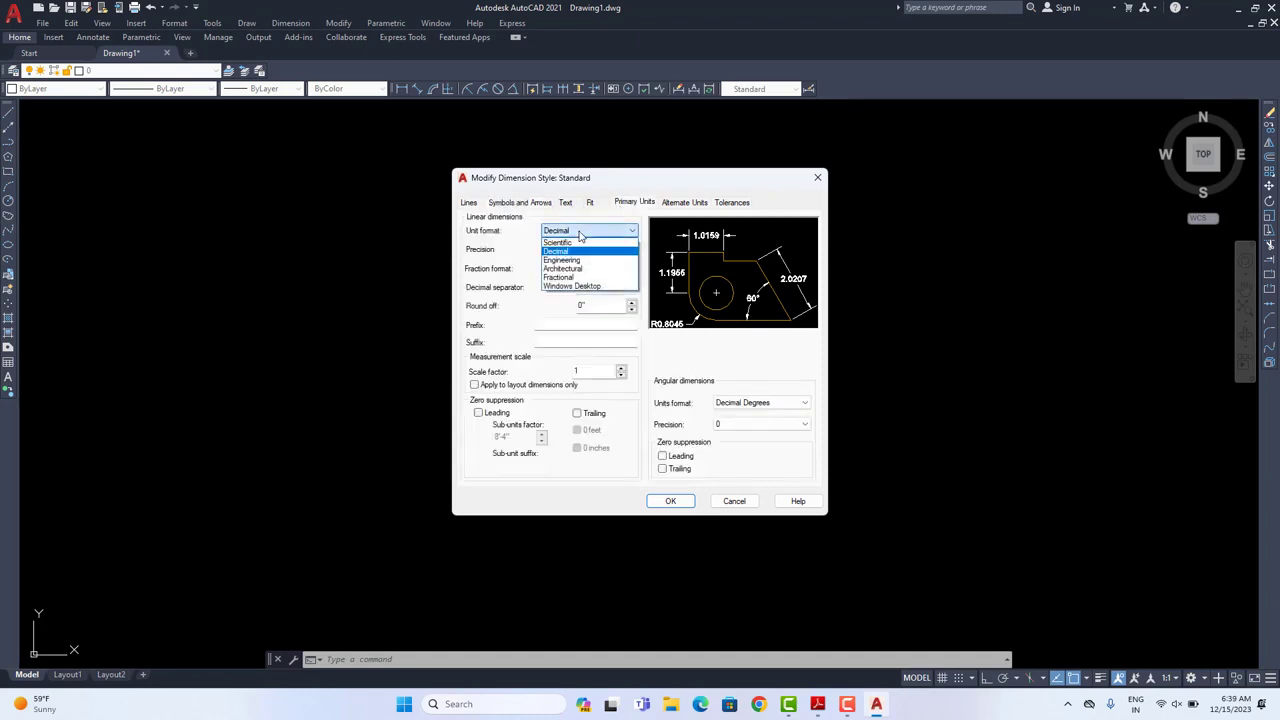
left_click(574, 258)
left_click(577, 250)
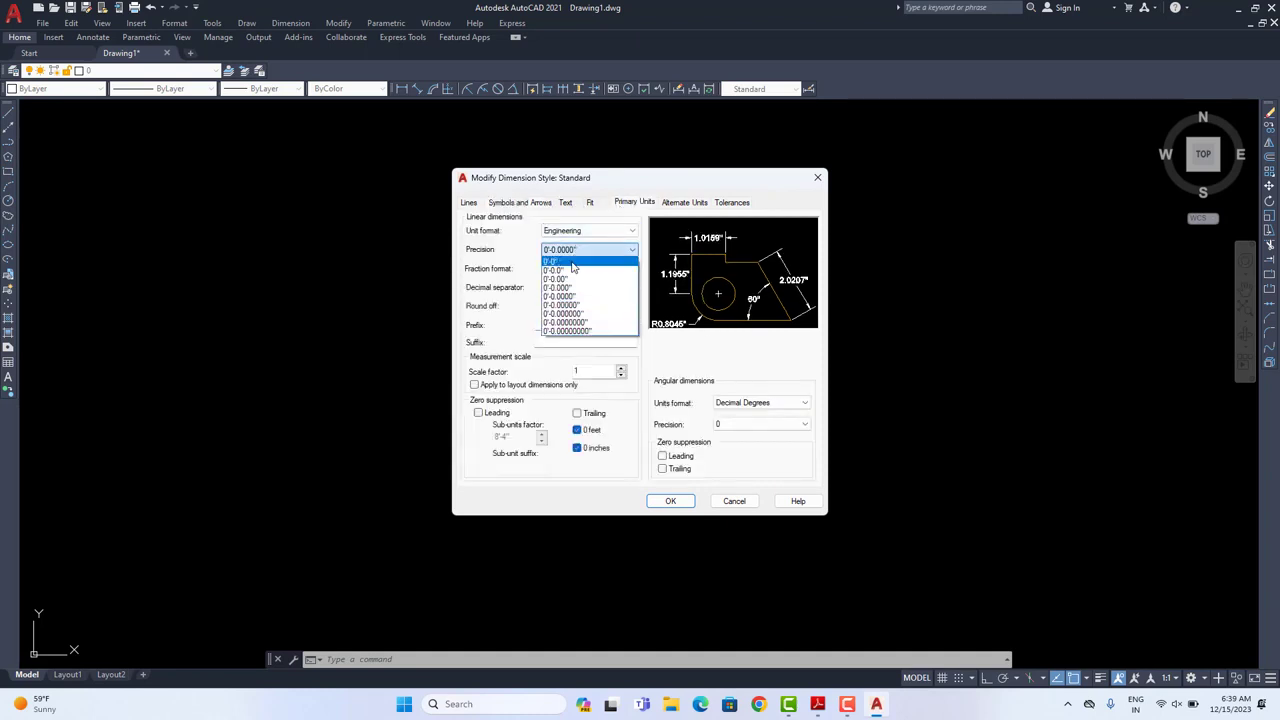
left_click(575, 259)
Step: Set the text height of the Standard dimension style to 10"
left_click(566, 203)
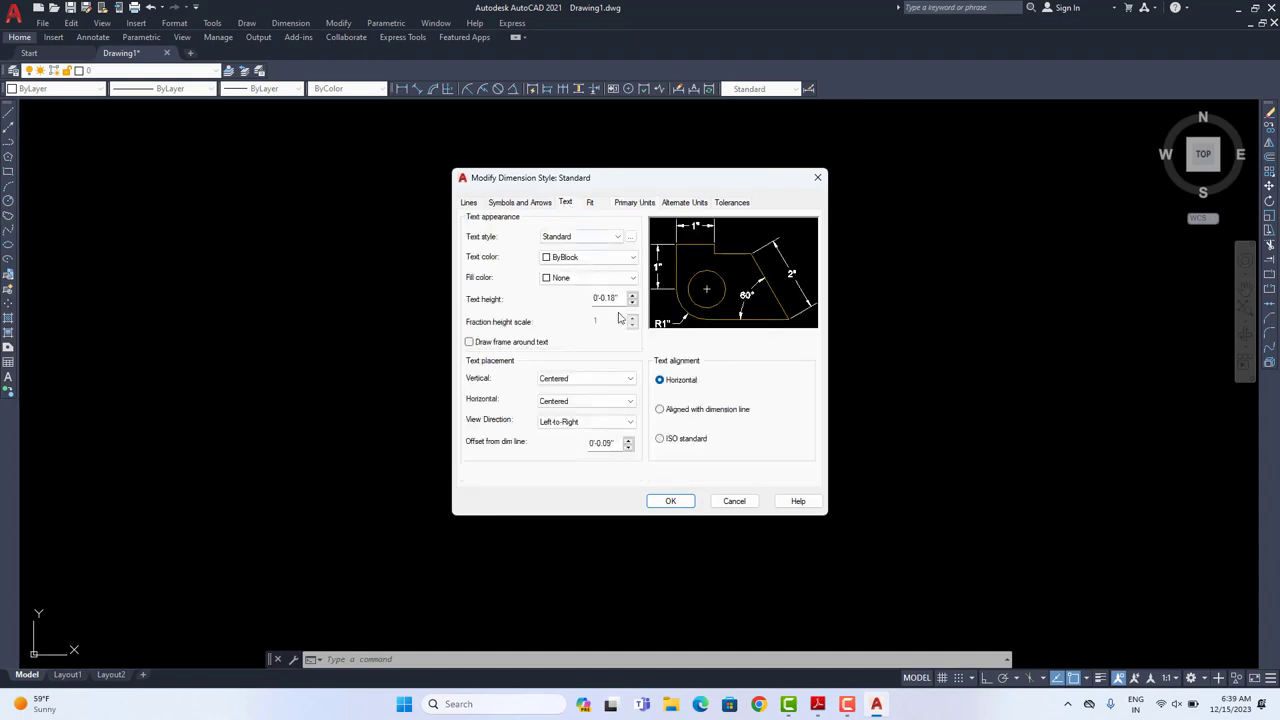
left_click_drag(619, 299, 571, 299)
type("10\"")
left_click(631, 240)
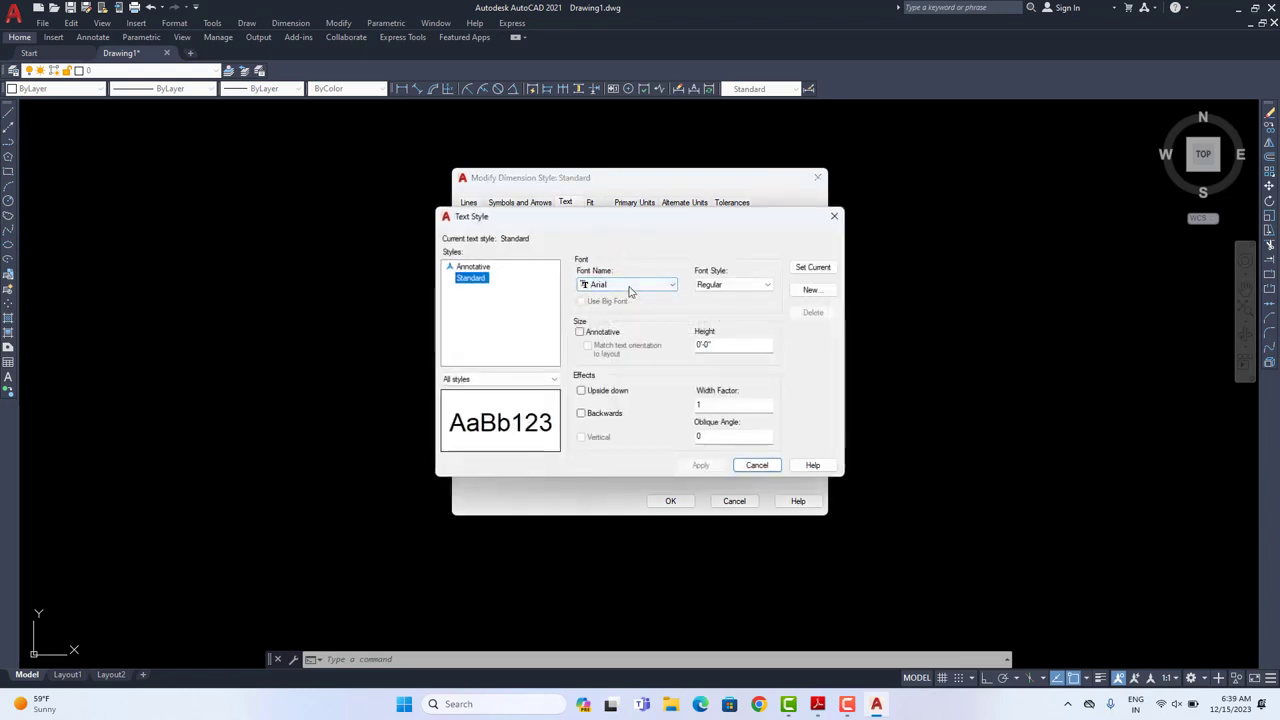
left_click(628, 287)
left_click(630, 290)
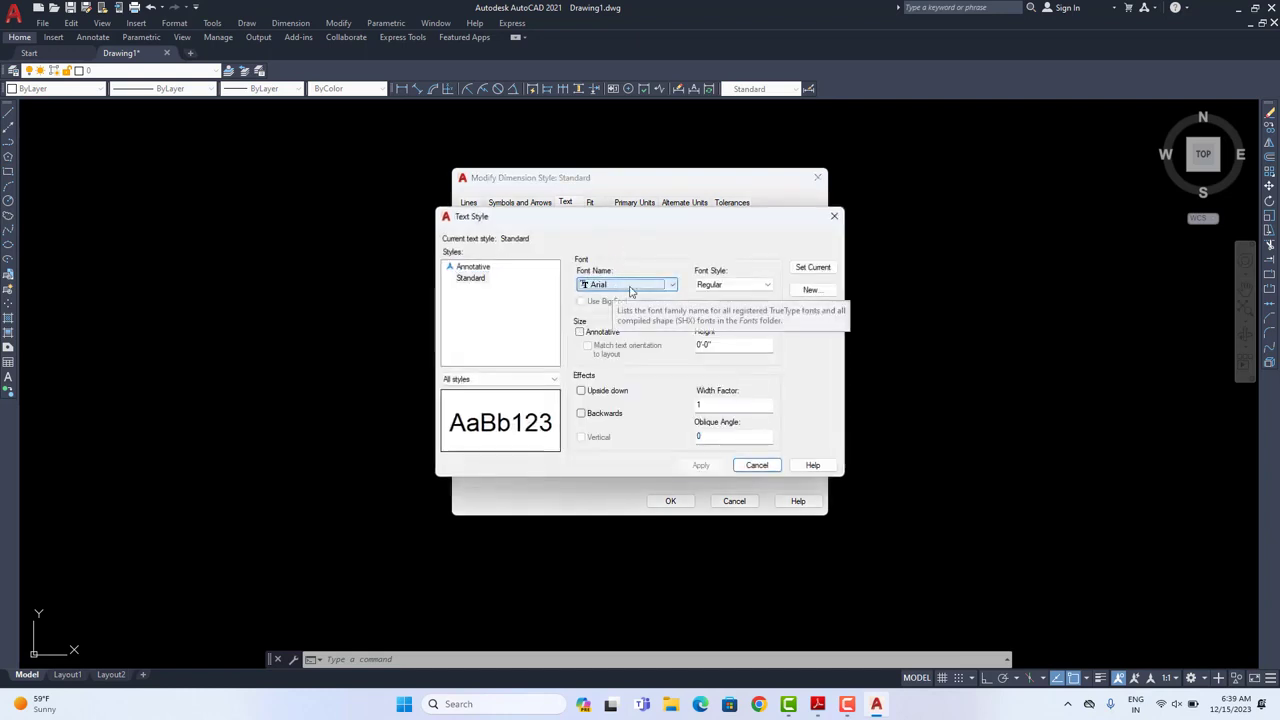
left_click_drag(718, 345, 630, 355)
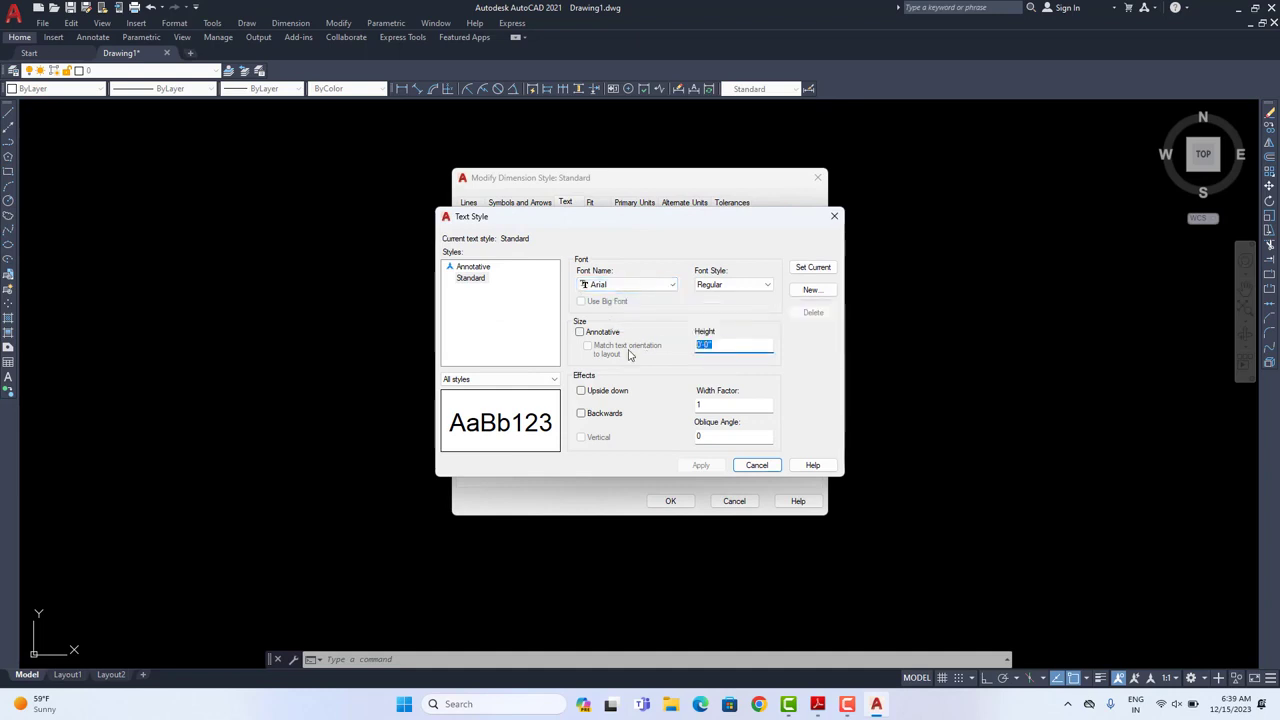
left_click(760, 466)
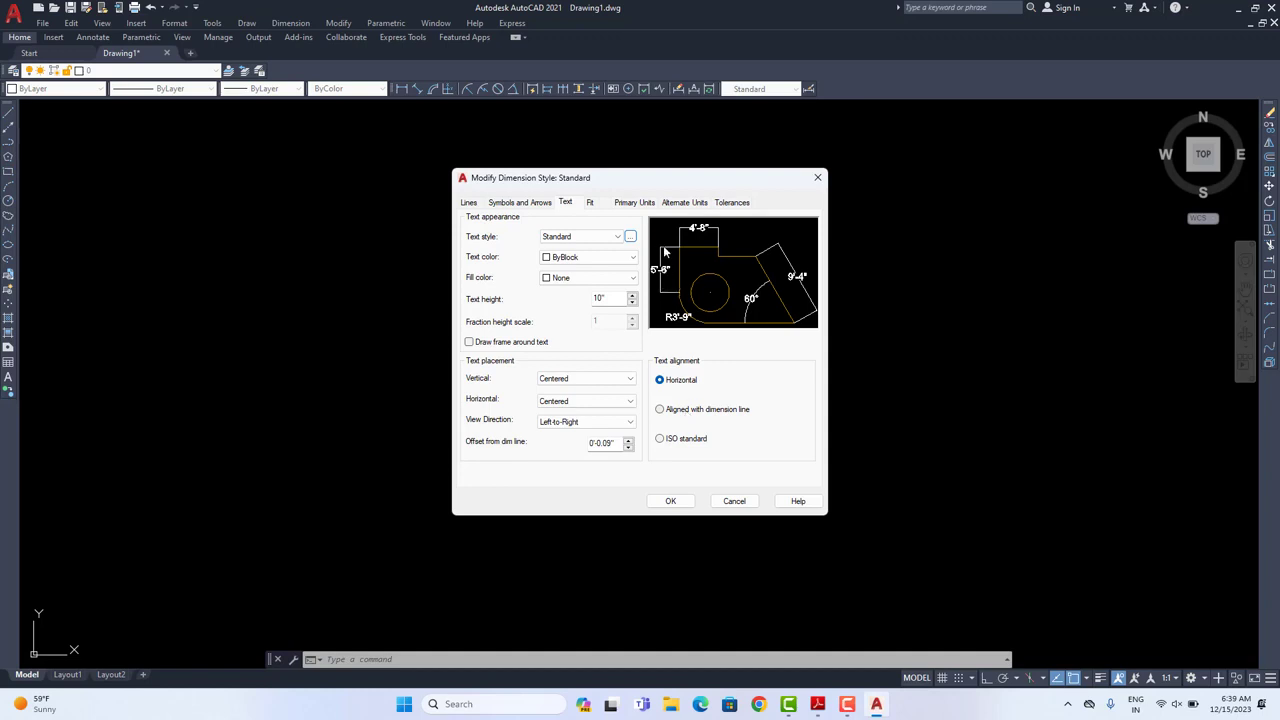
Step: Align the dimension text with the dimension line and color it with the dark magenta true color 199,0,199
left_click(677, 412)
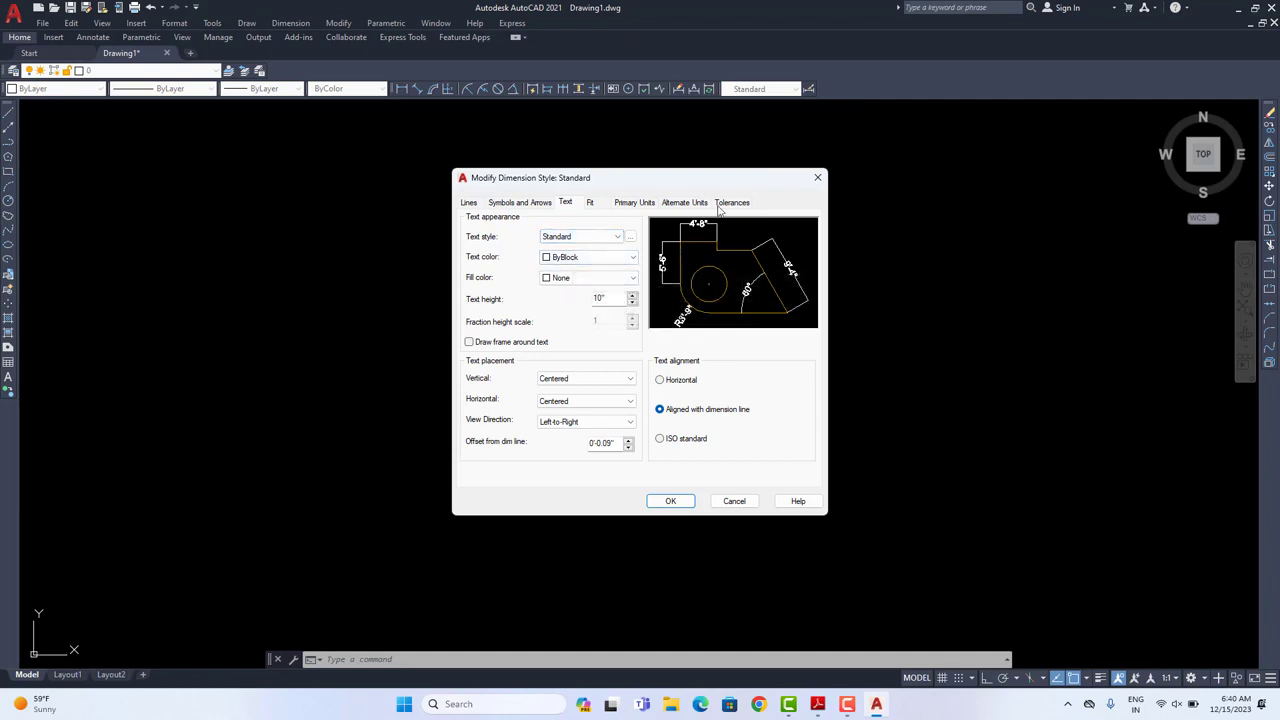
left_click(604, 260)
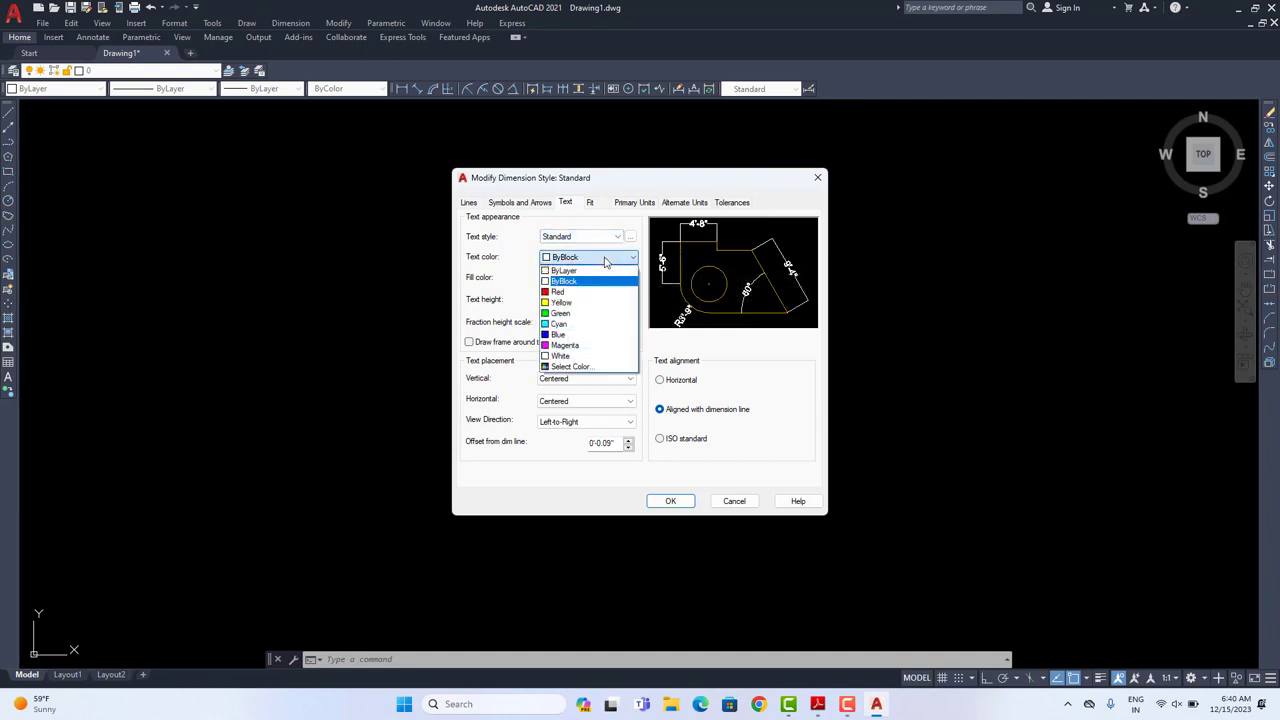
left_click(587, 368)
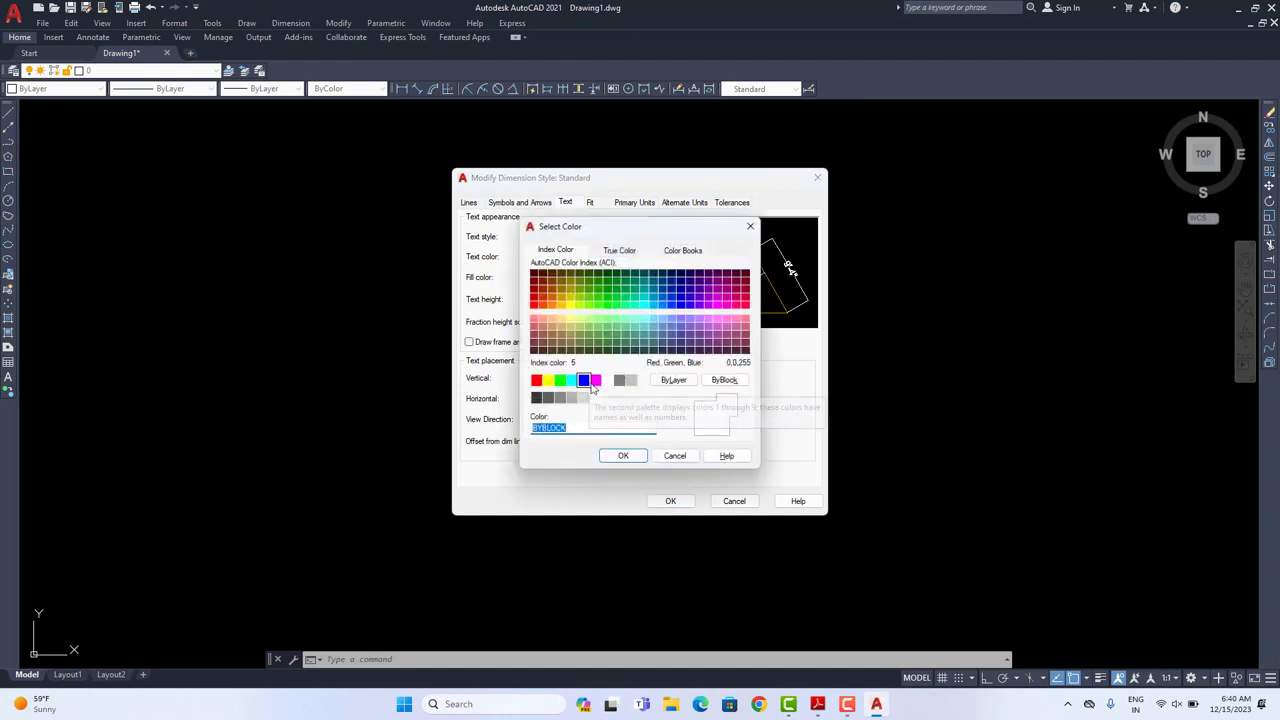
left_click(595, 381)
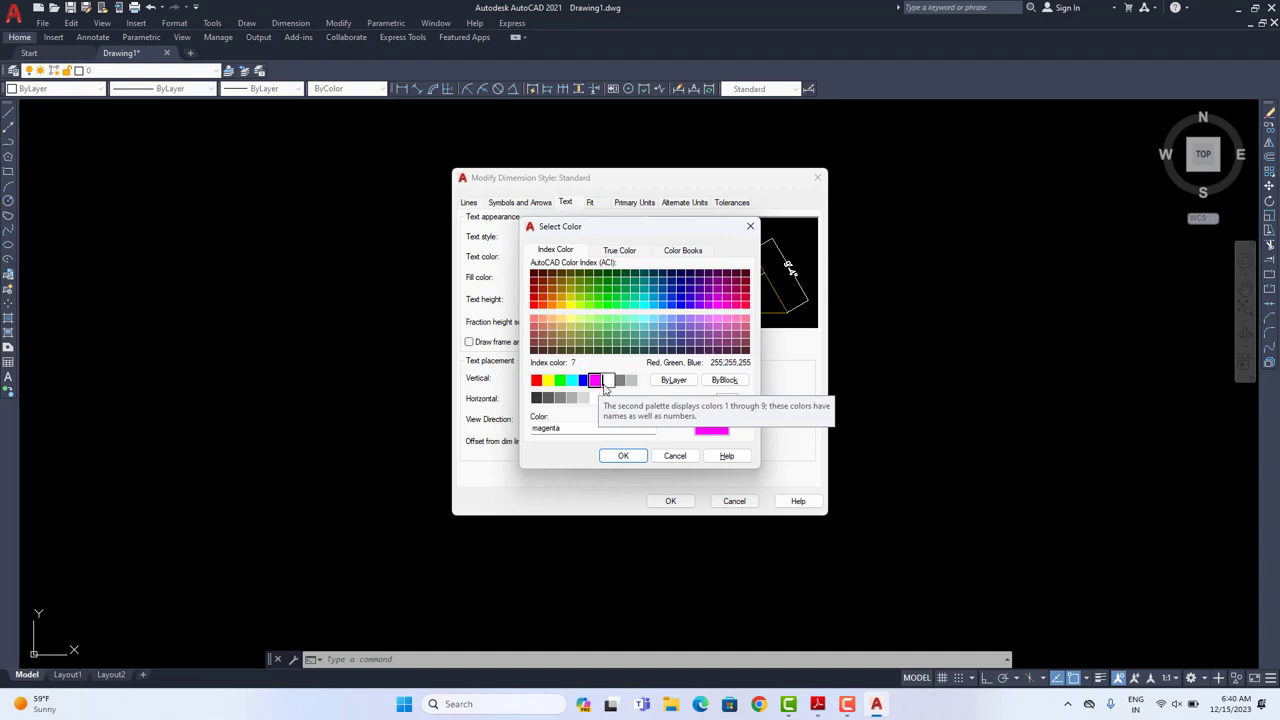
left_click(612, 252)
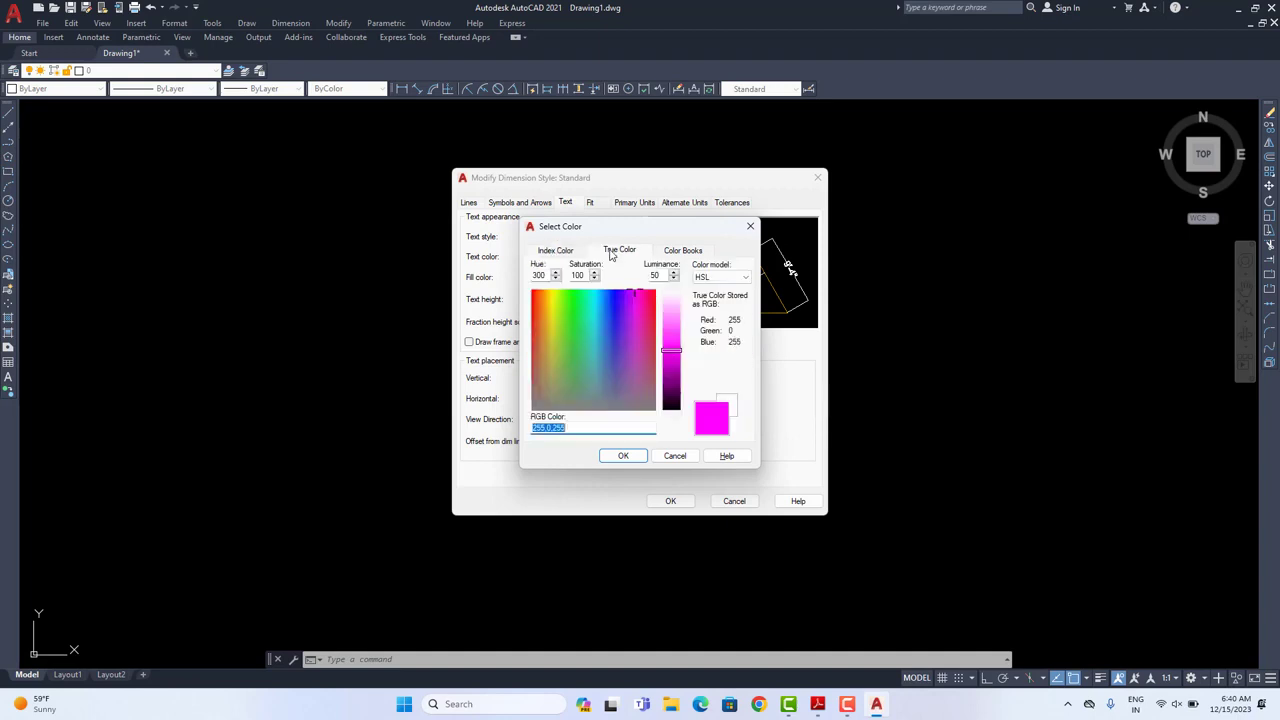
left_click_drag(674, 360, 673, 368)
left_click(632, 457)
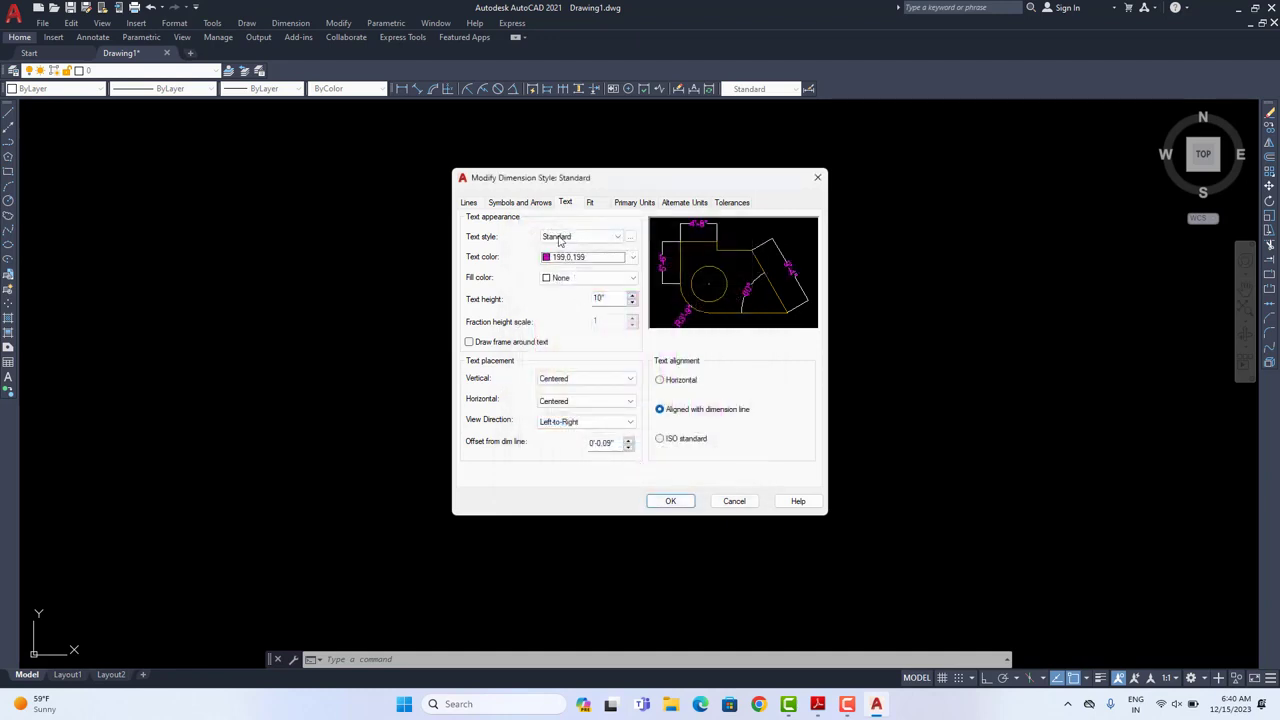
Step: Set the arrow size of the Standard dimension style to 5
left_click(507, 204)
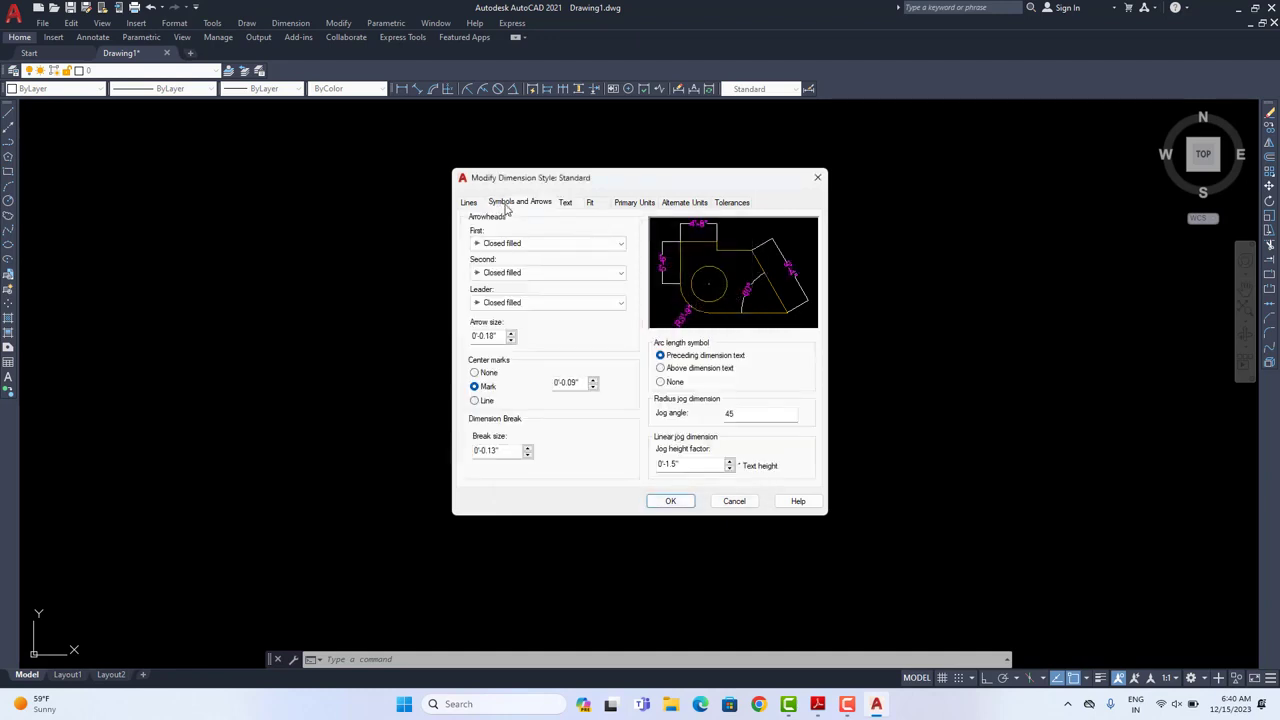
left_click_drag(499, 337, 454, 338)
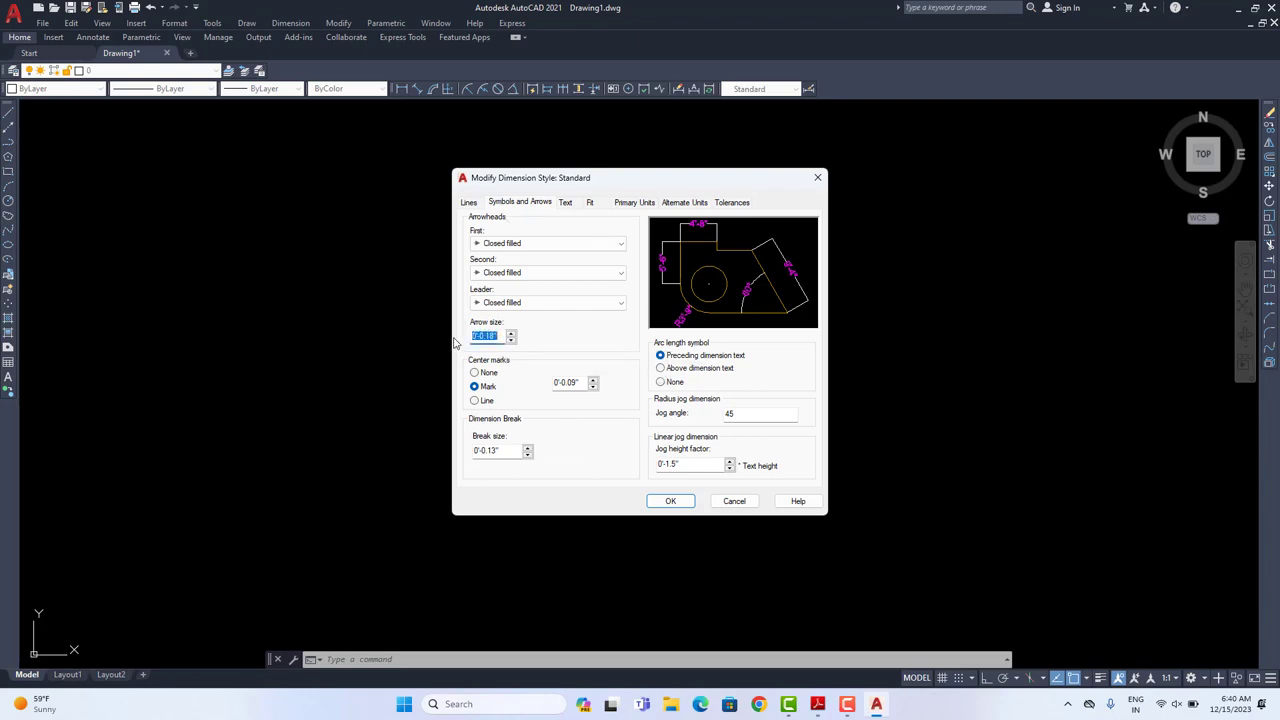
type("5")
Step: Color the dimension lines of the Standard dimension style with the blue true color 0,0,240, then save the style and close the style manager
left_click(469, 203)
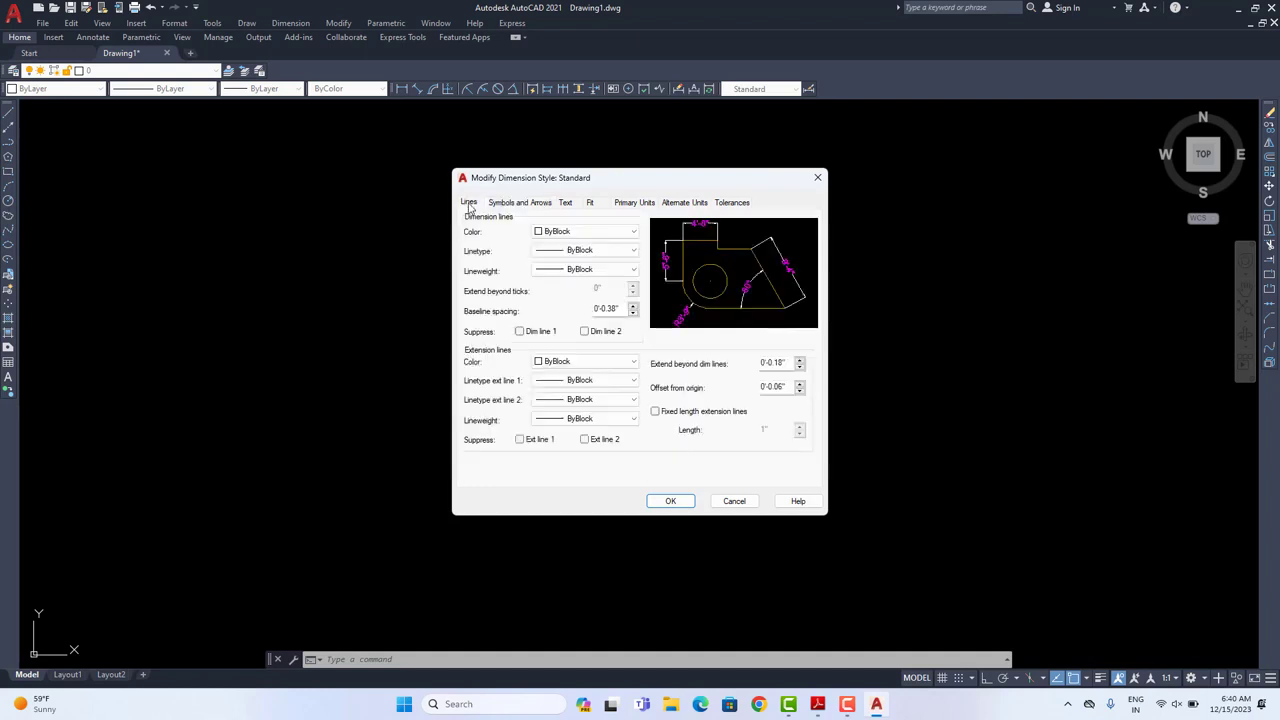
left_click(599, 252)
left_click(599, 251)
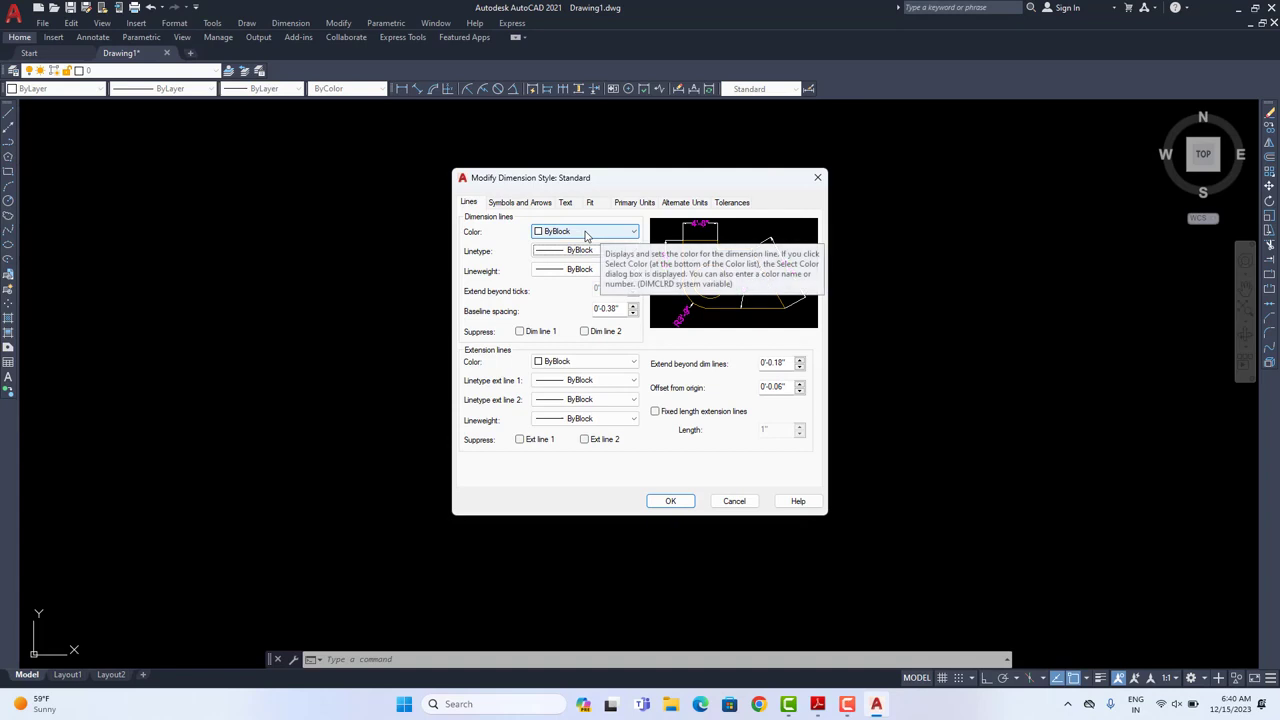
left_click(586, 233)
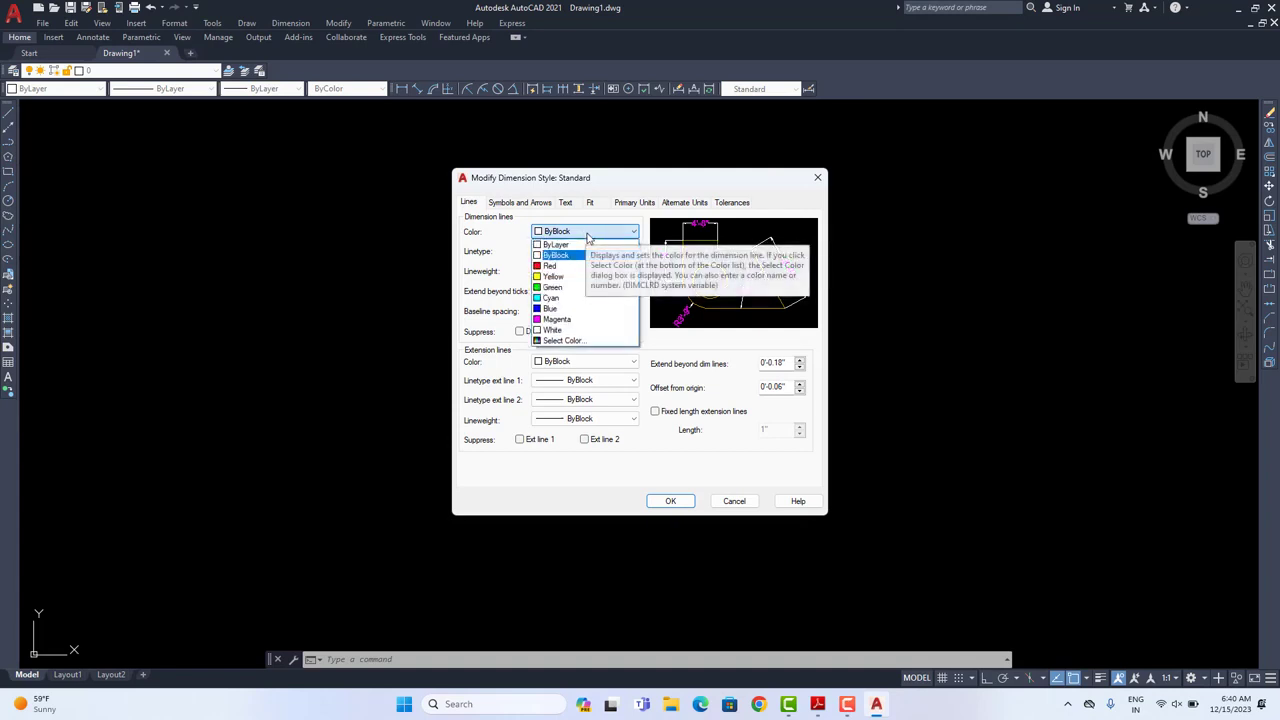
left_click(578, 342)
left_click(584, 380)
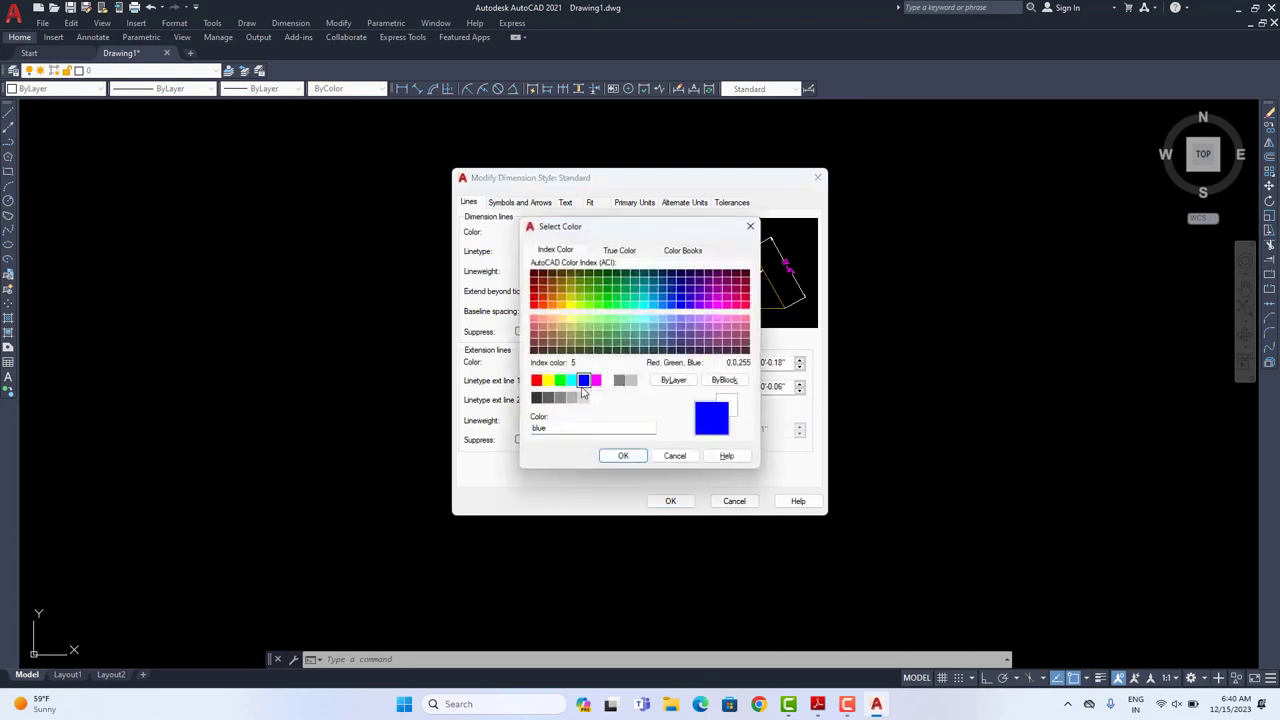
left_click(637, 251)
left_click_drag(670, 356, 672, 360)
left_click(622, 455)
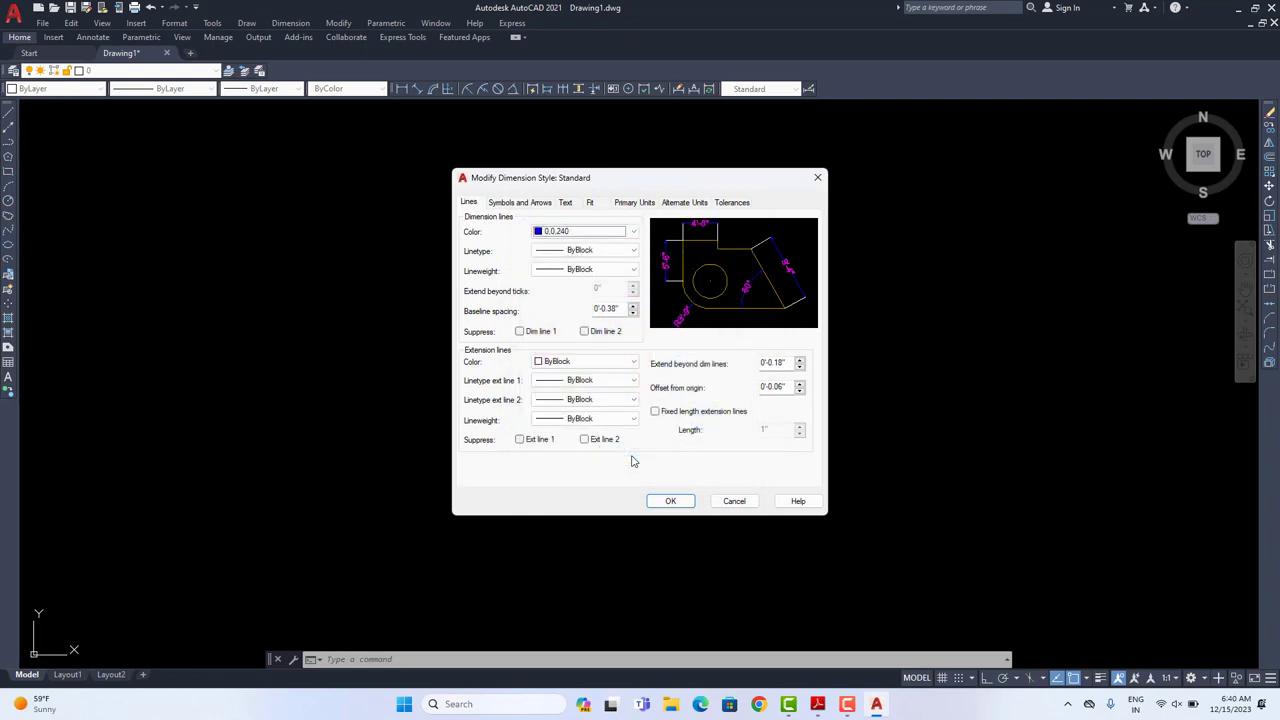
left_click(671, 502)
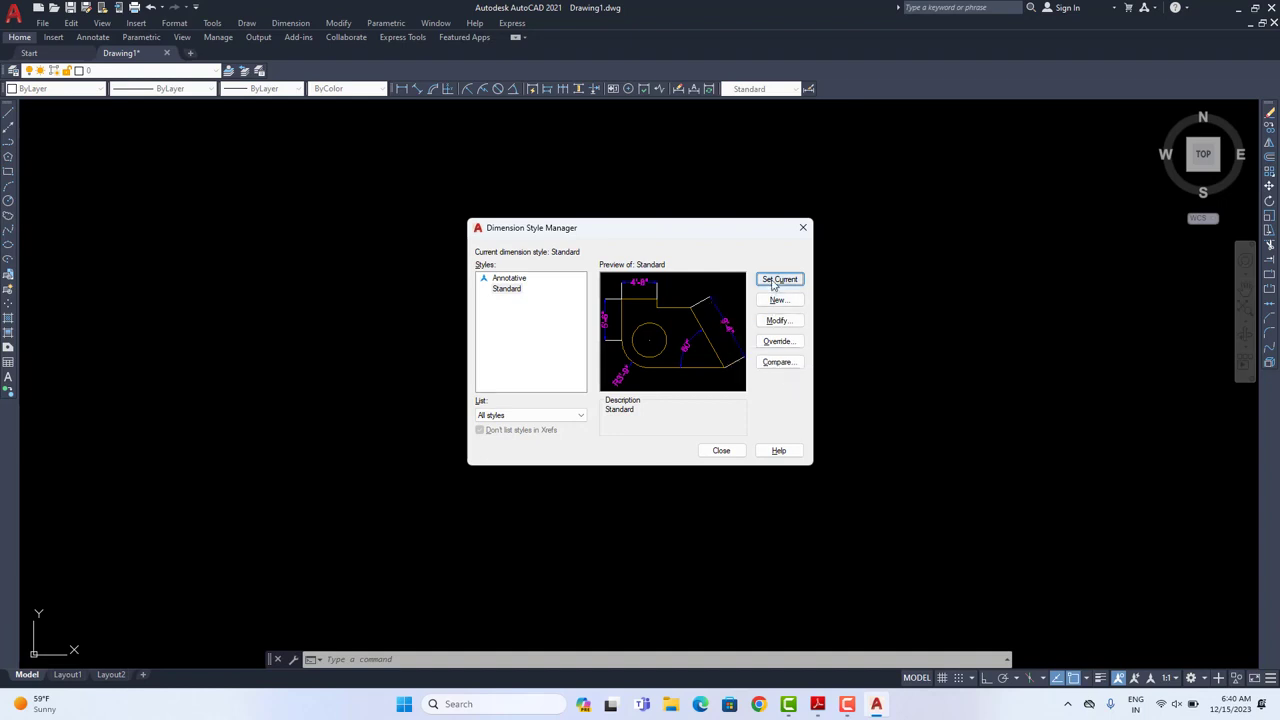
left_click(726, 450)
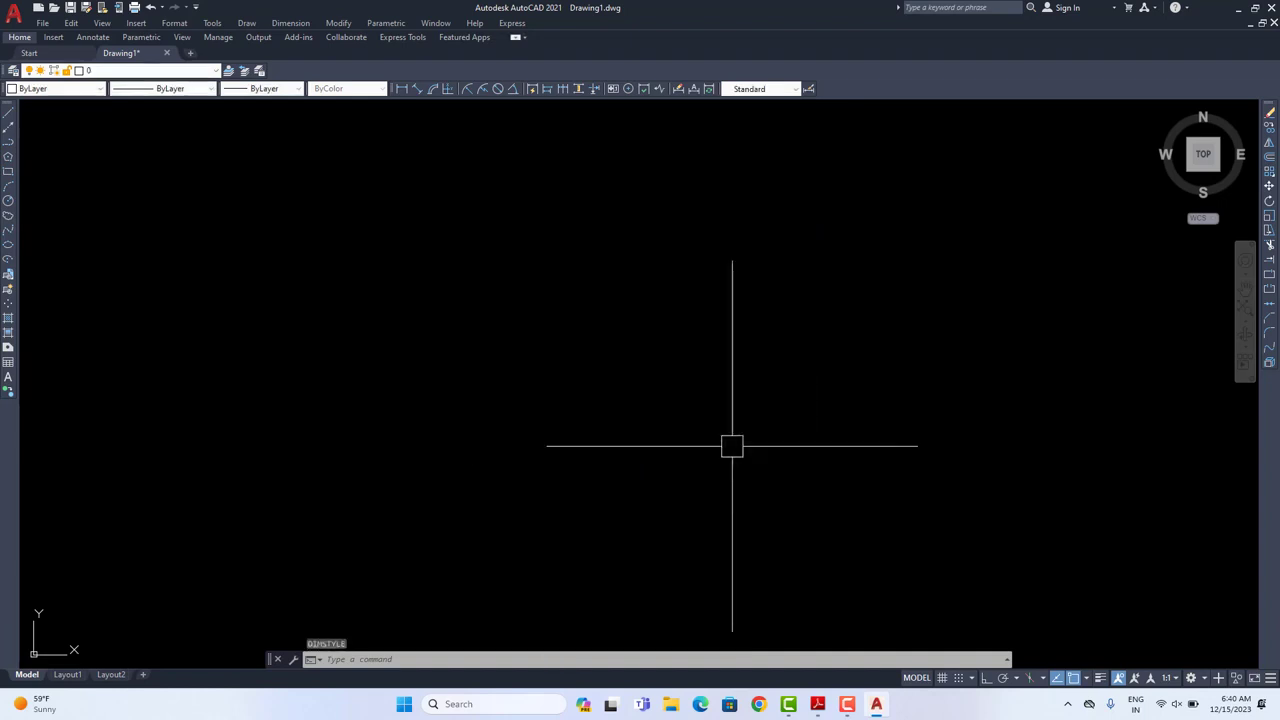
Step: Switch to Adobe Reader to review the VASTU PLAN-Model PDF, and return to AutoCAD
left_click(847, 704)
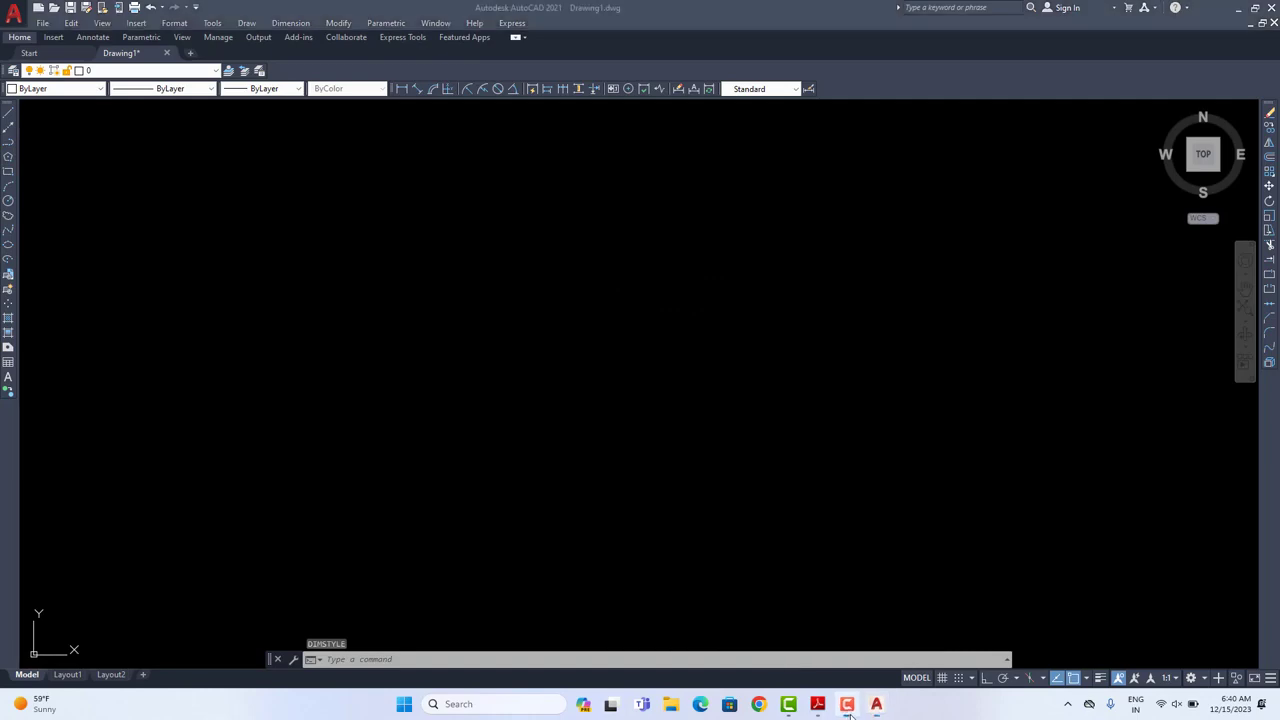
left_click(818, 708)
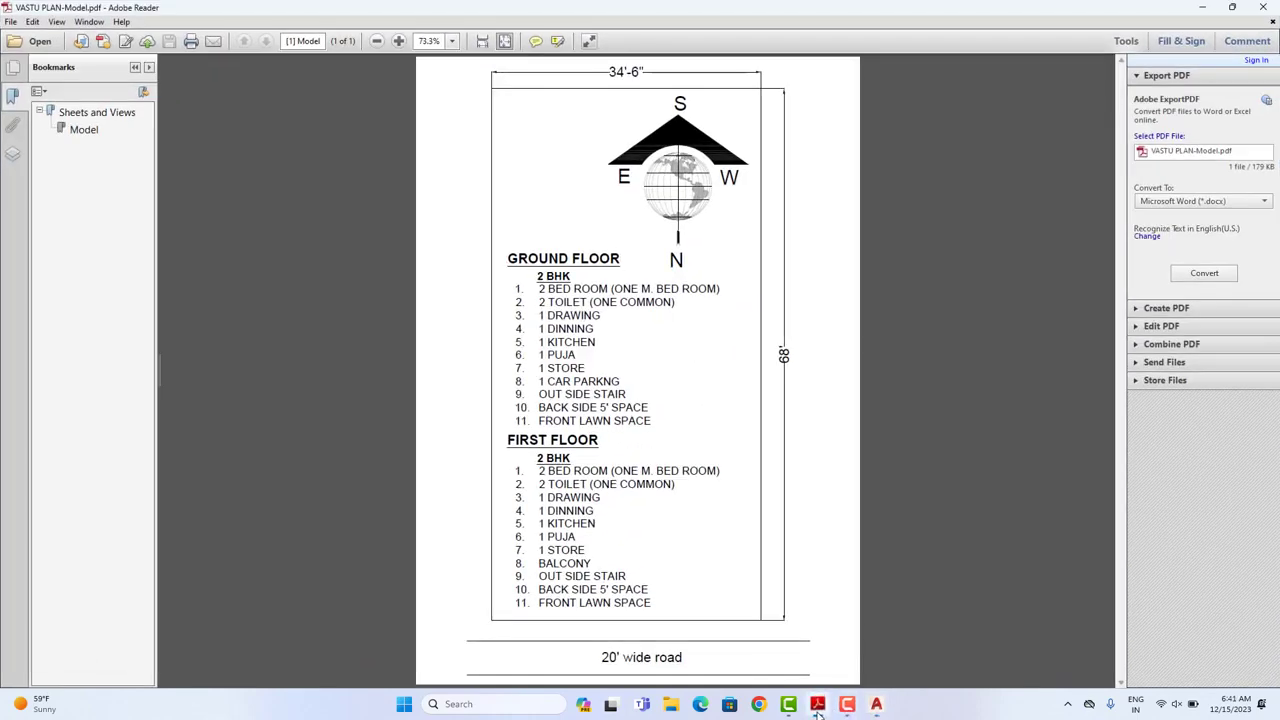
left_click(818, 708)
left_click(818, 708)
left_click(818, 708)
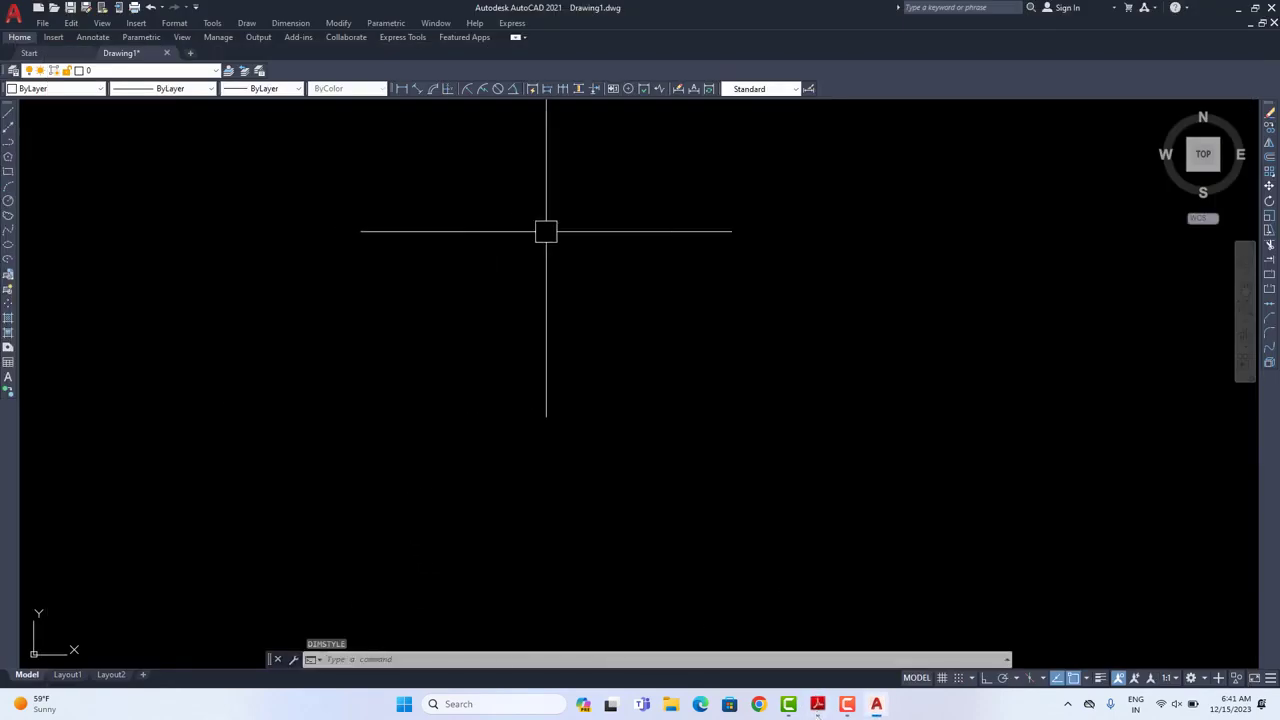
Step: Attach the VASTU PLAN-Model PDF to the drawing as a PDF underlay
left_click(136, 24)
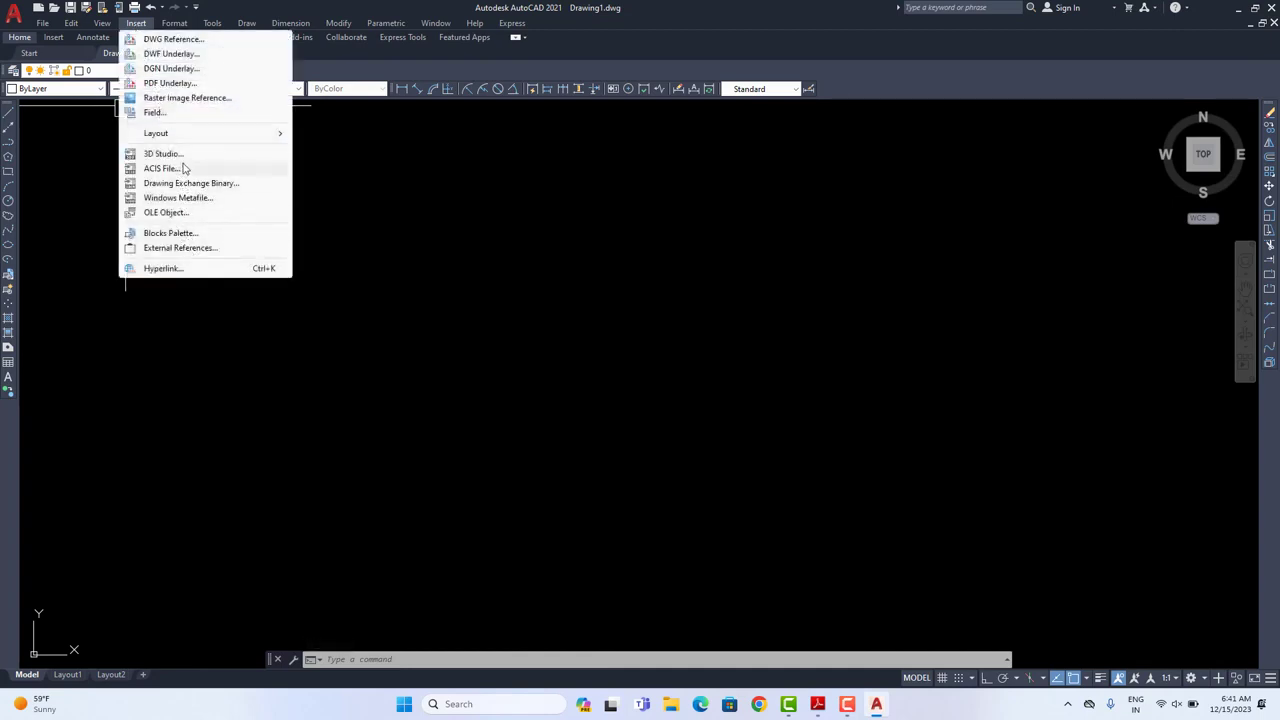
left_click(162, 84)
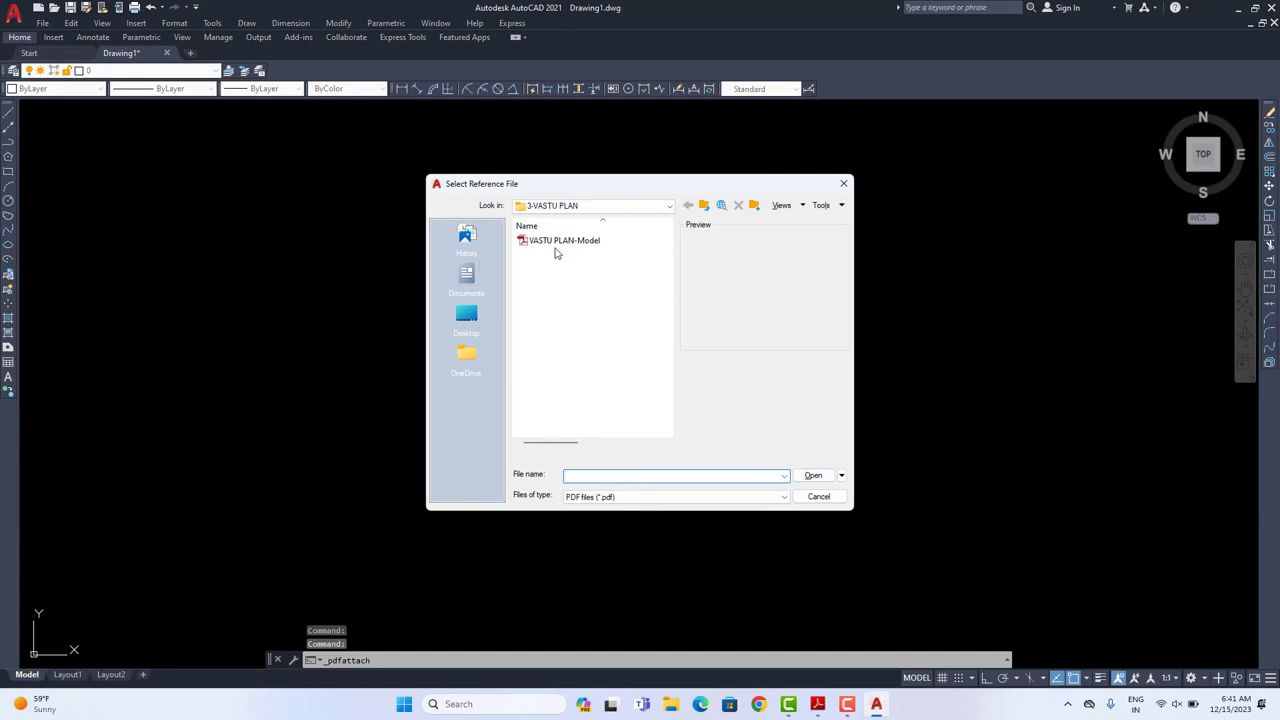
left_click(556, 246)
left_click(813, 475)
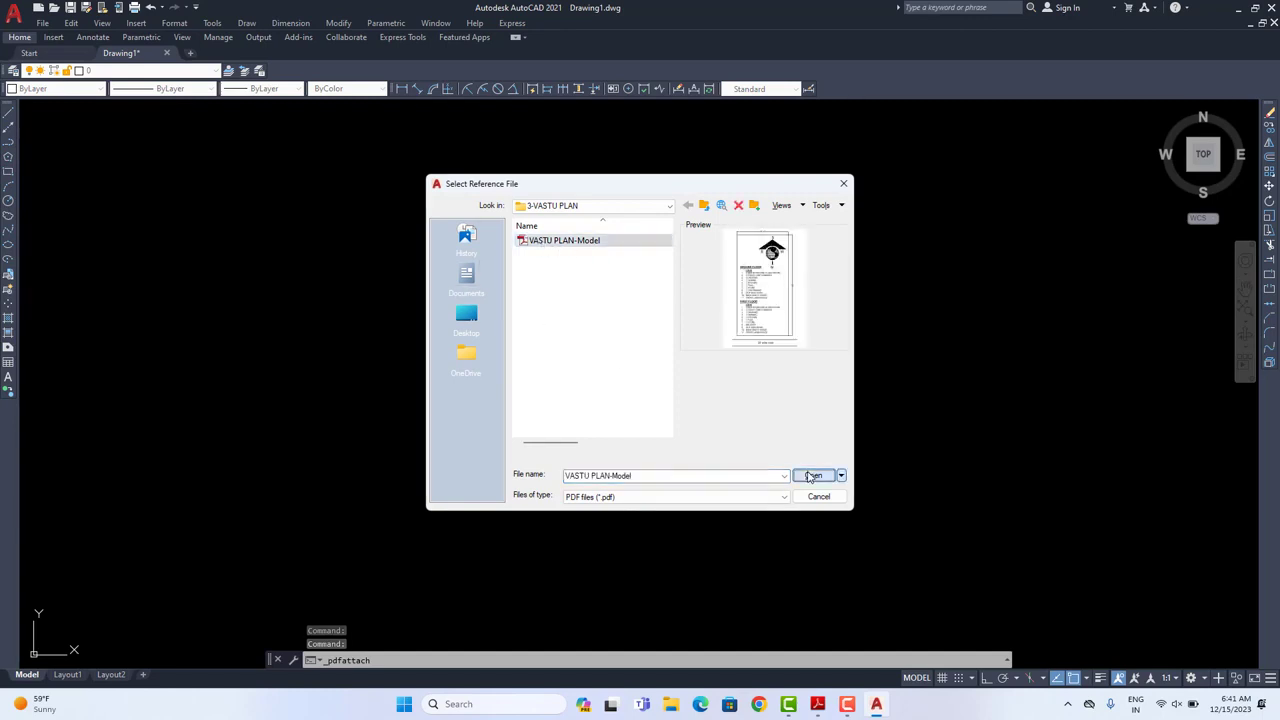
left_click(688, 454)
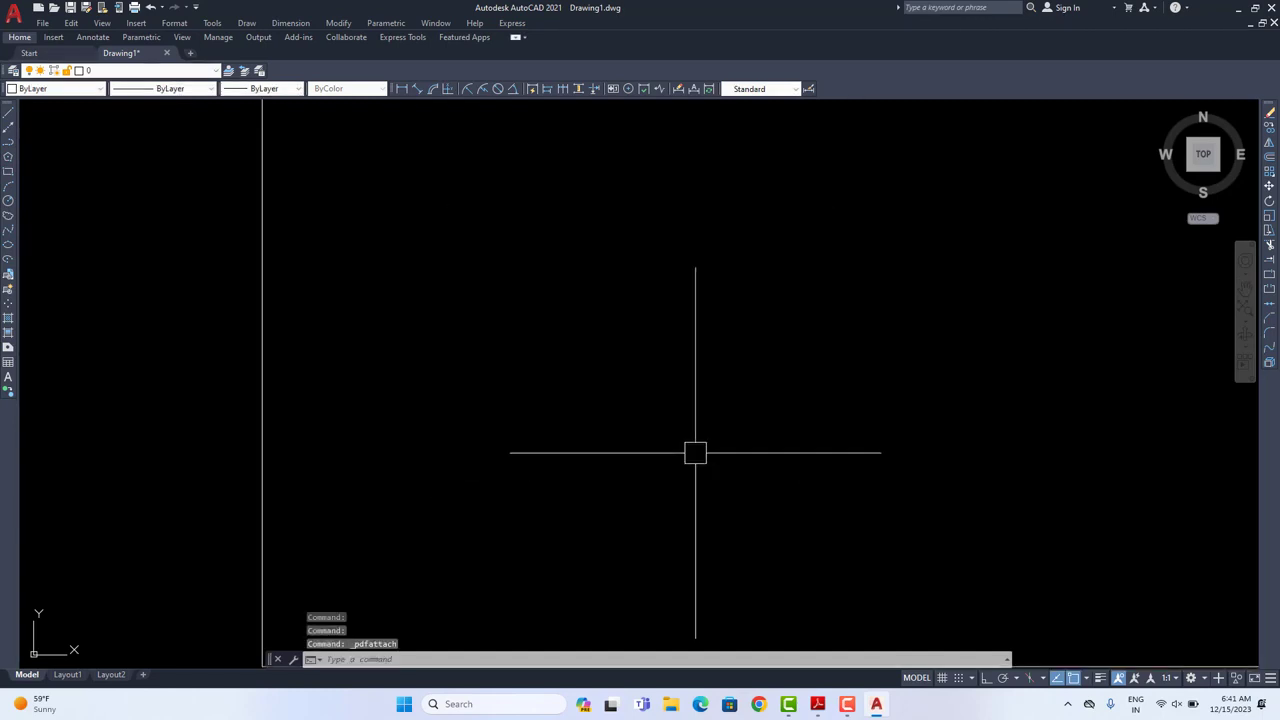
left_click(458, 441)
Step: Examine the attached plan sheet's plot dimensions, compass orientation, and the ground and first floor room lists
scroll(500, 409, "down", 4)
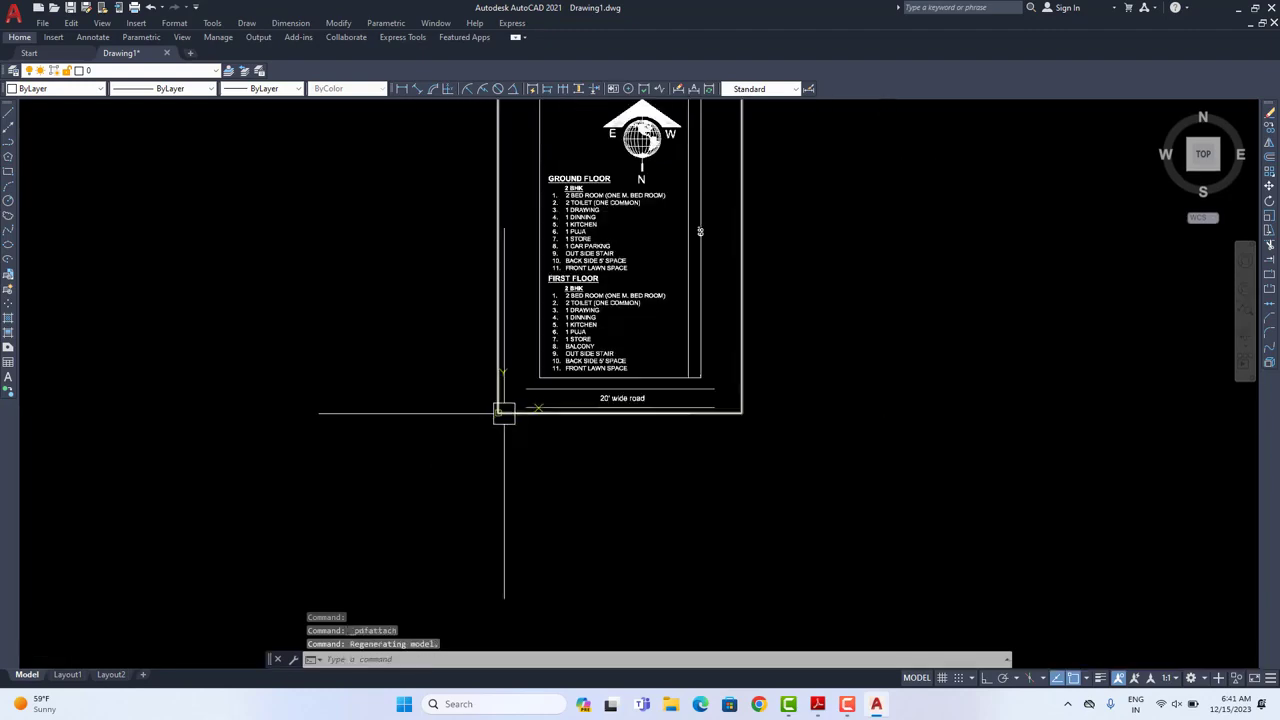
scroll(480, 414, "up", 6)
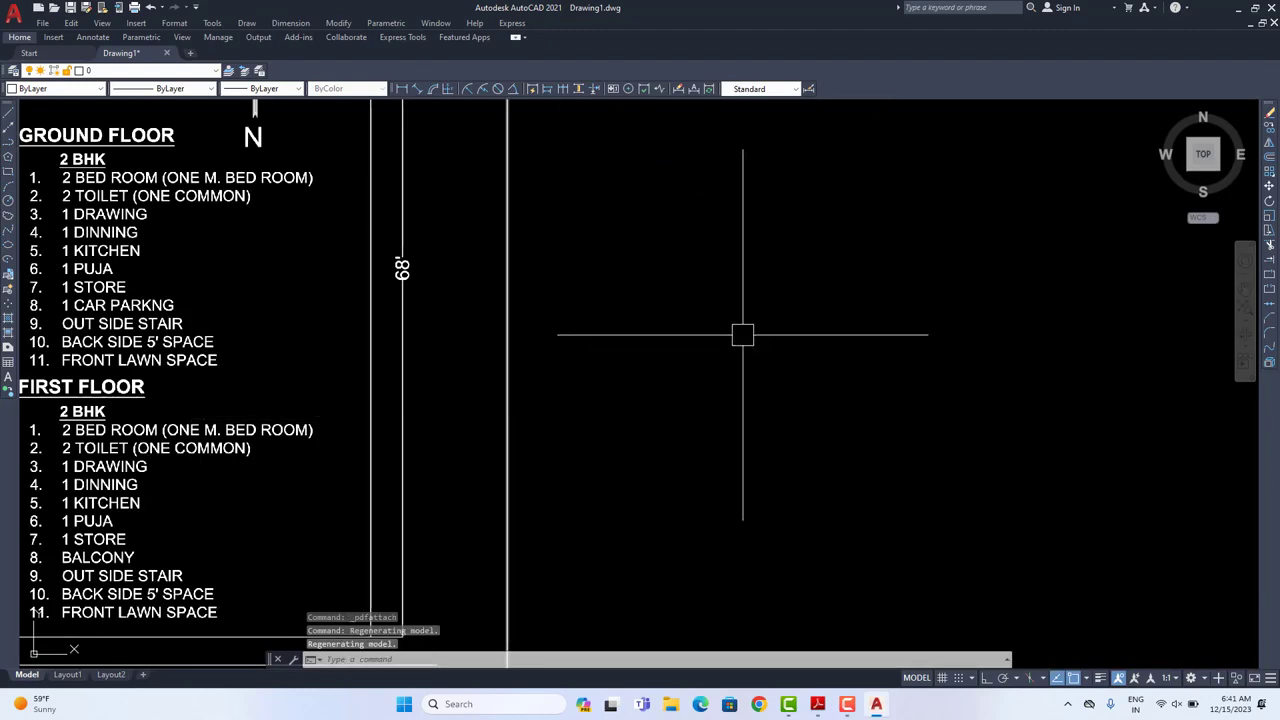
scroll(517, 437, "down", 5)
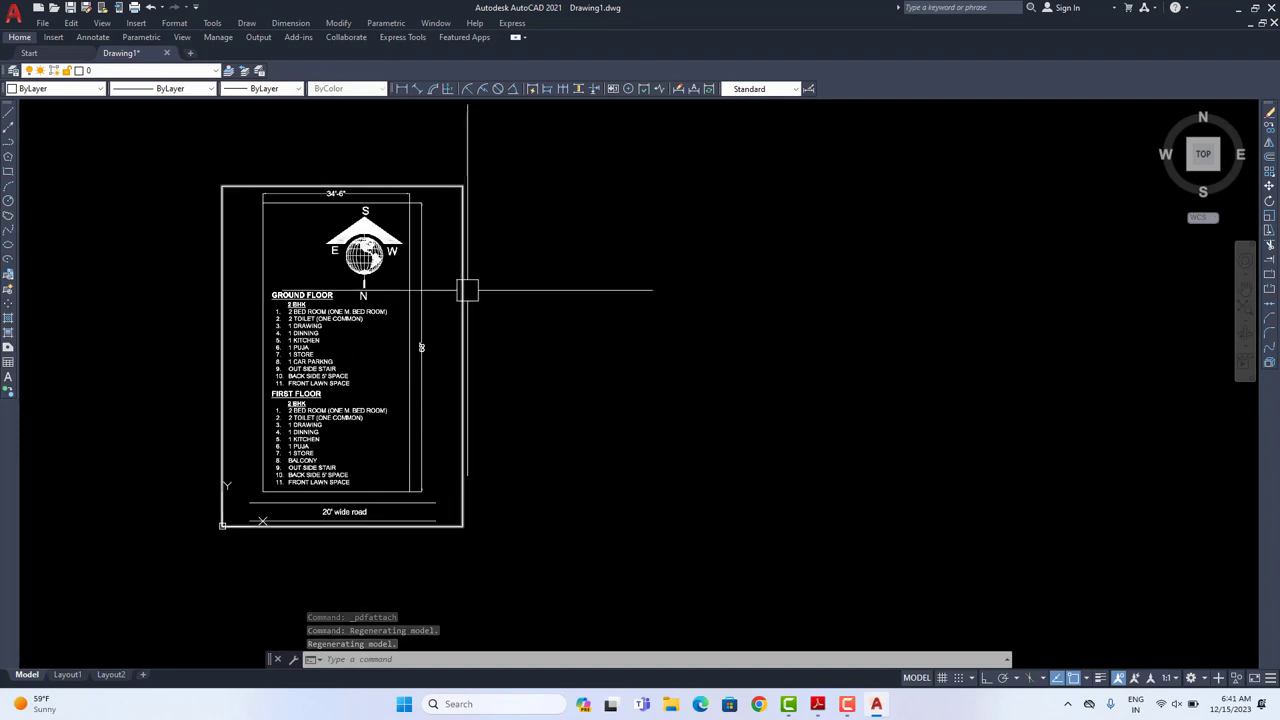
scroll(460, 295, "up", 2)
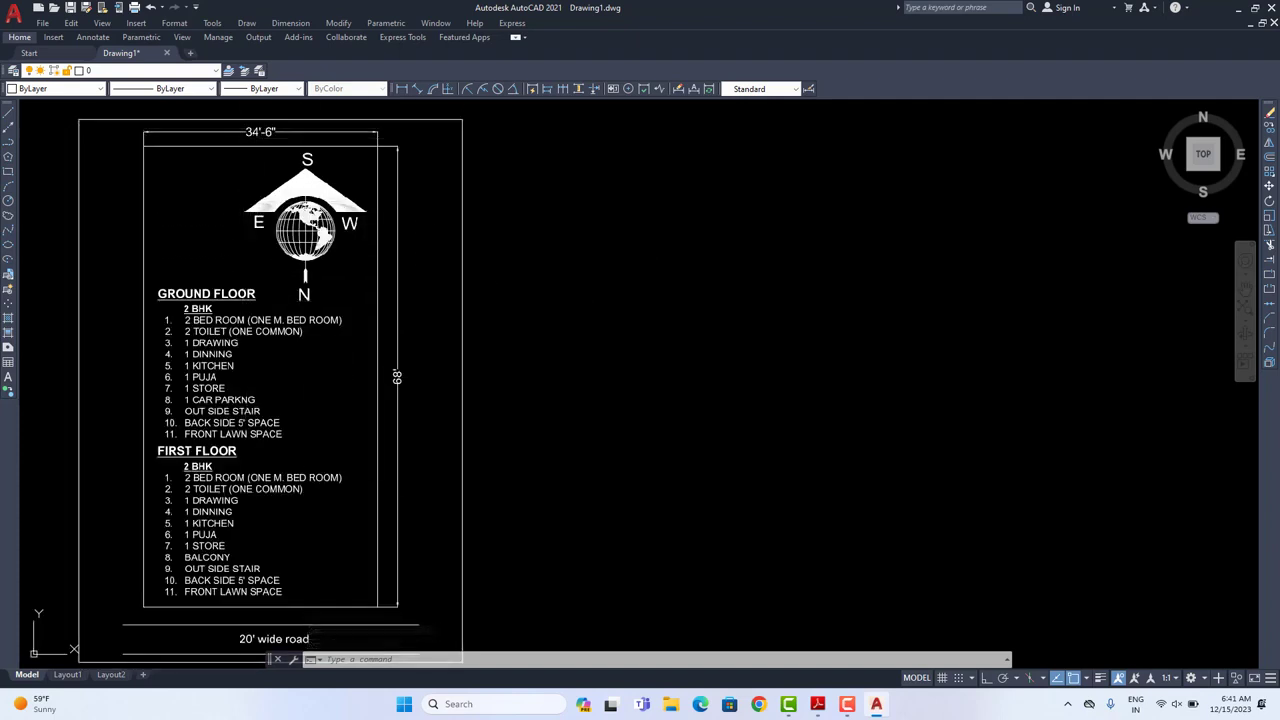
left_click(343, 337)
key("Escape")
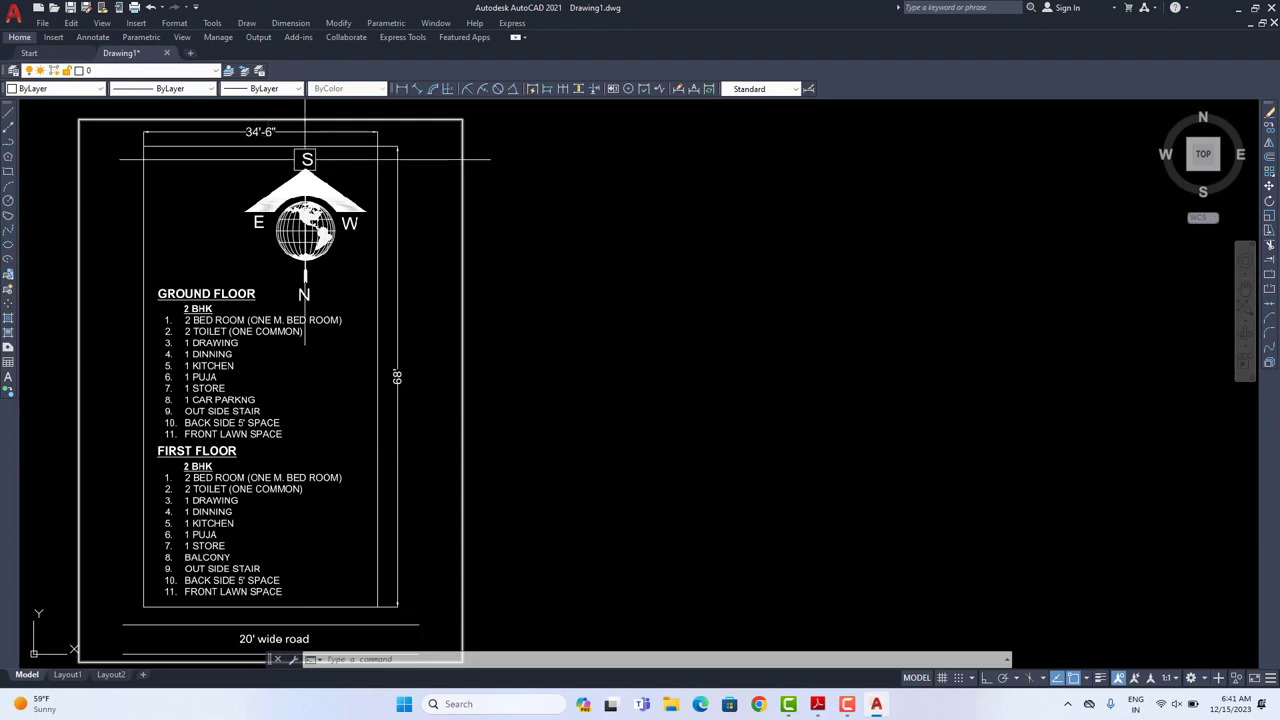
scroll(288, 400, "down", 2)
scroll(285, 398, "up", 2)
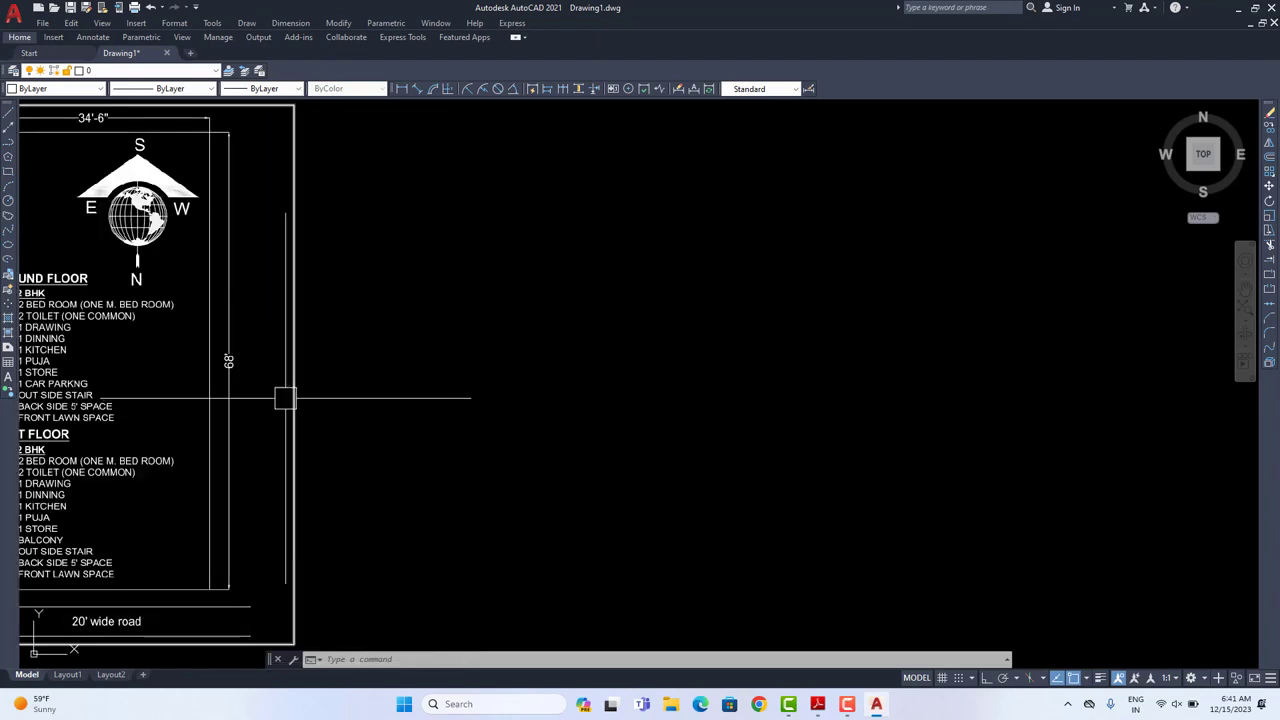
middle_click_drag(285, 398, 394, 417)
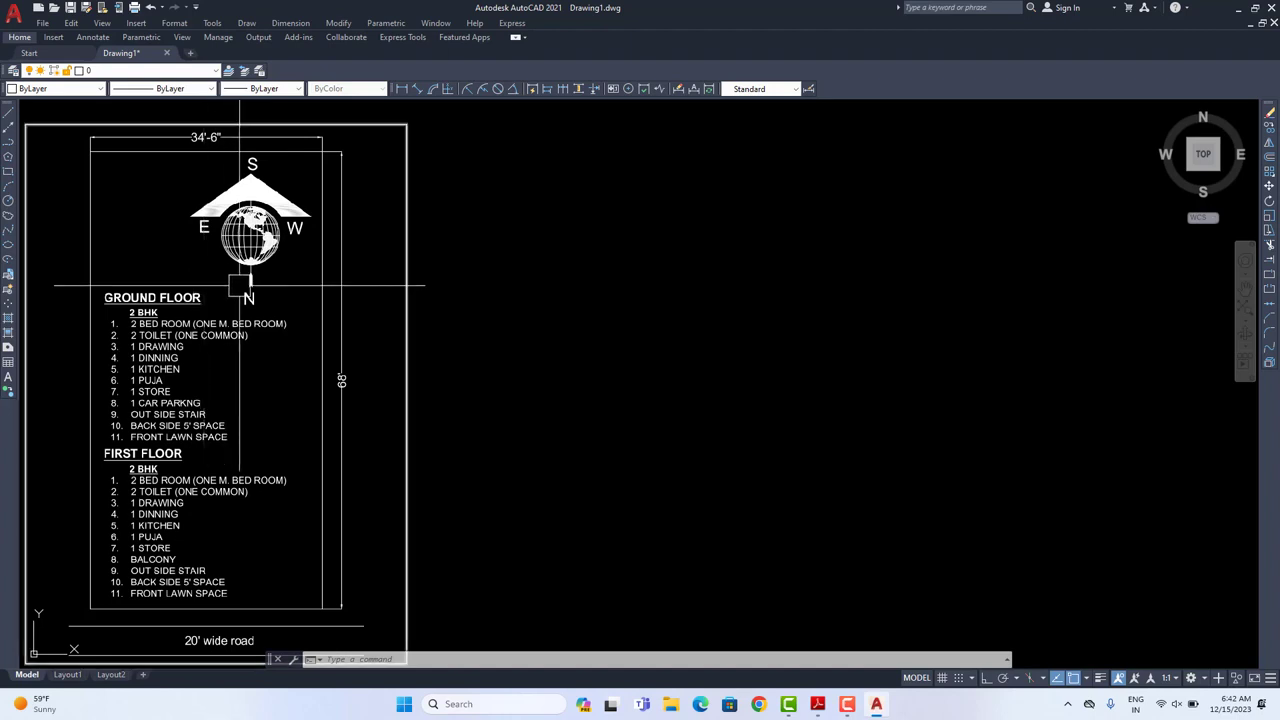
middle_click_drag(274, 277, 315, 278)
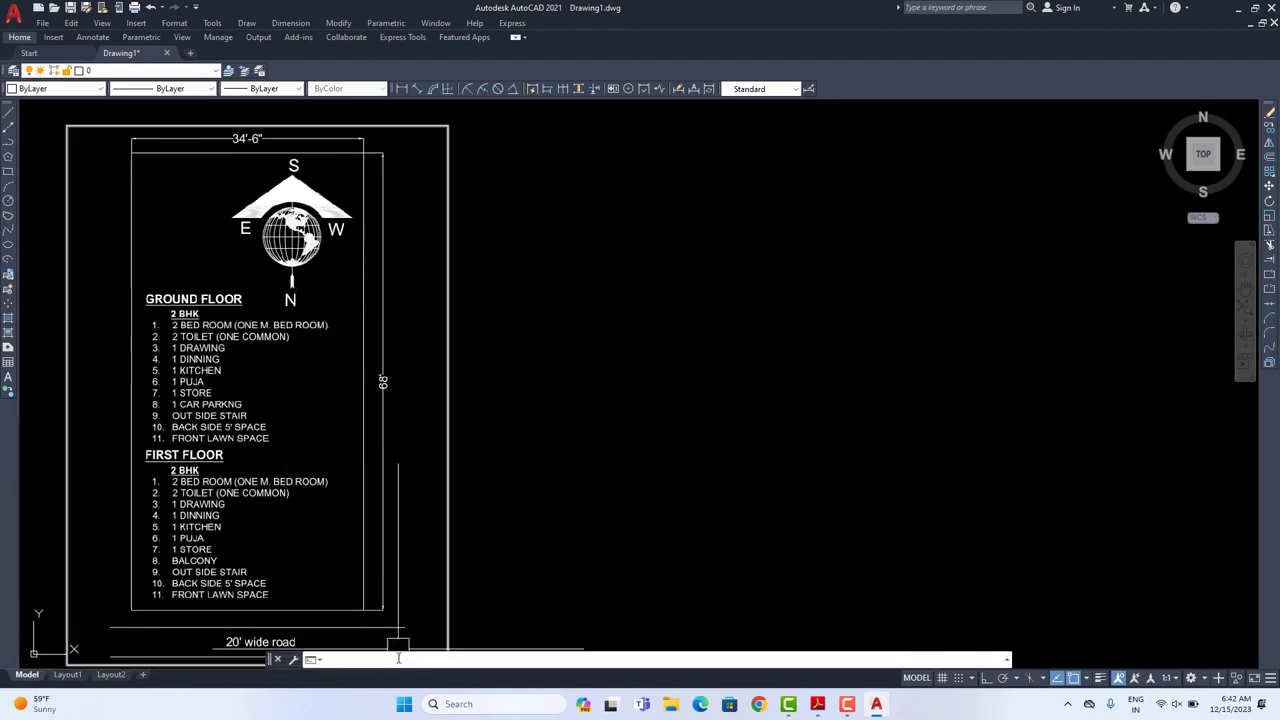
Step: Open the layer manager and create a new layer named WALL
key("Return")
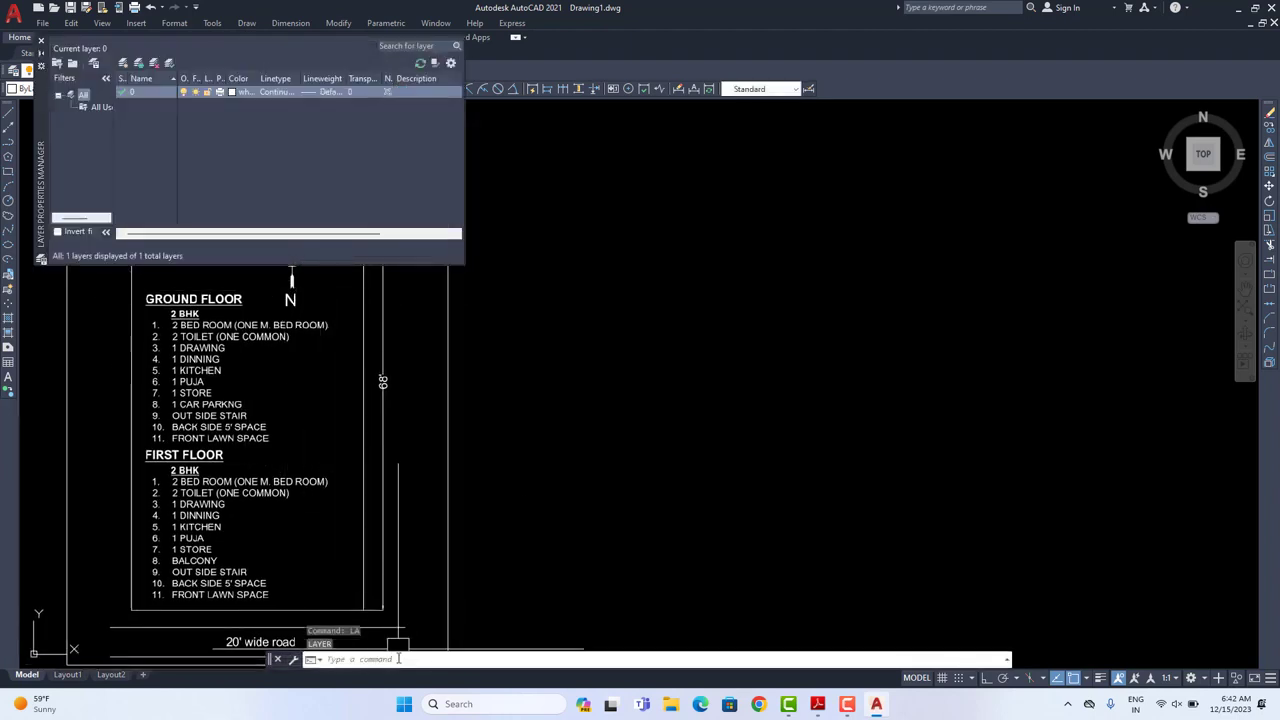
left_click(123, 64)
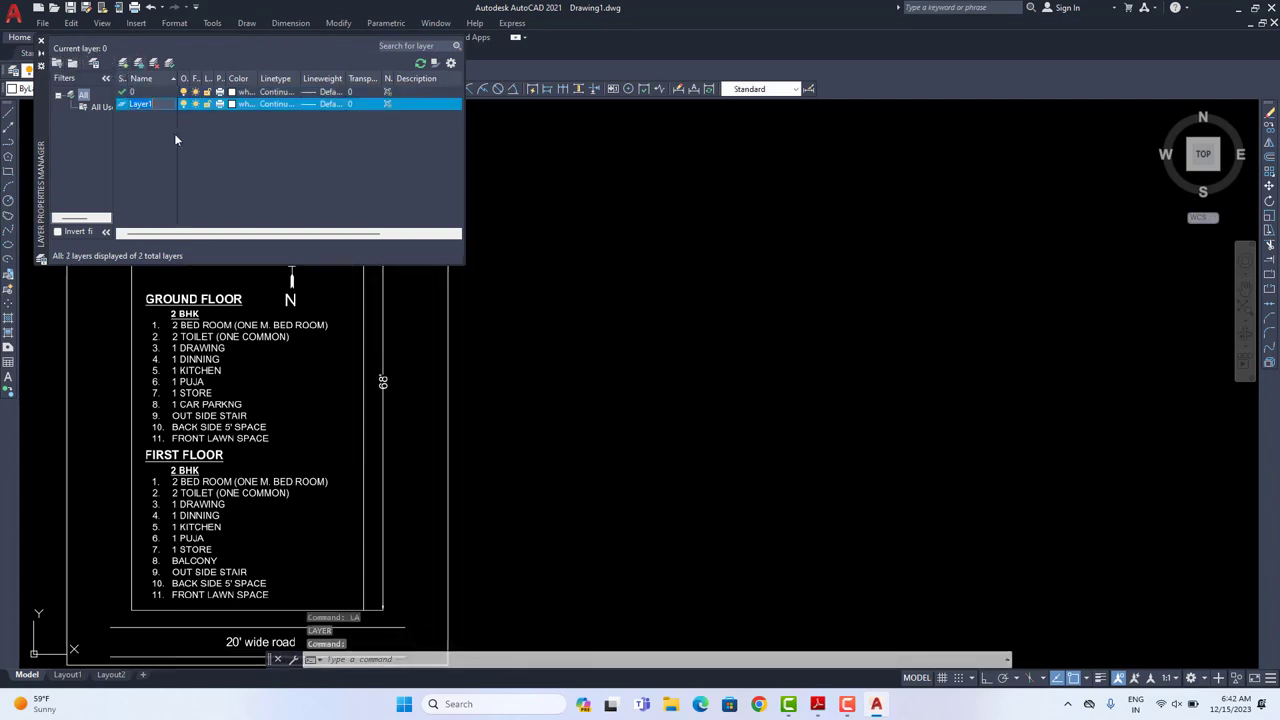
type("WA")
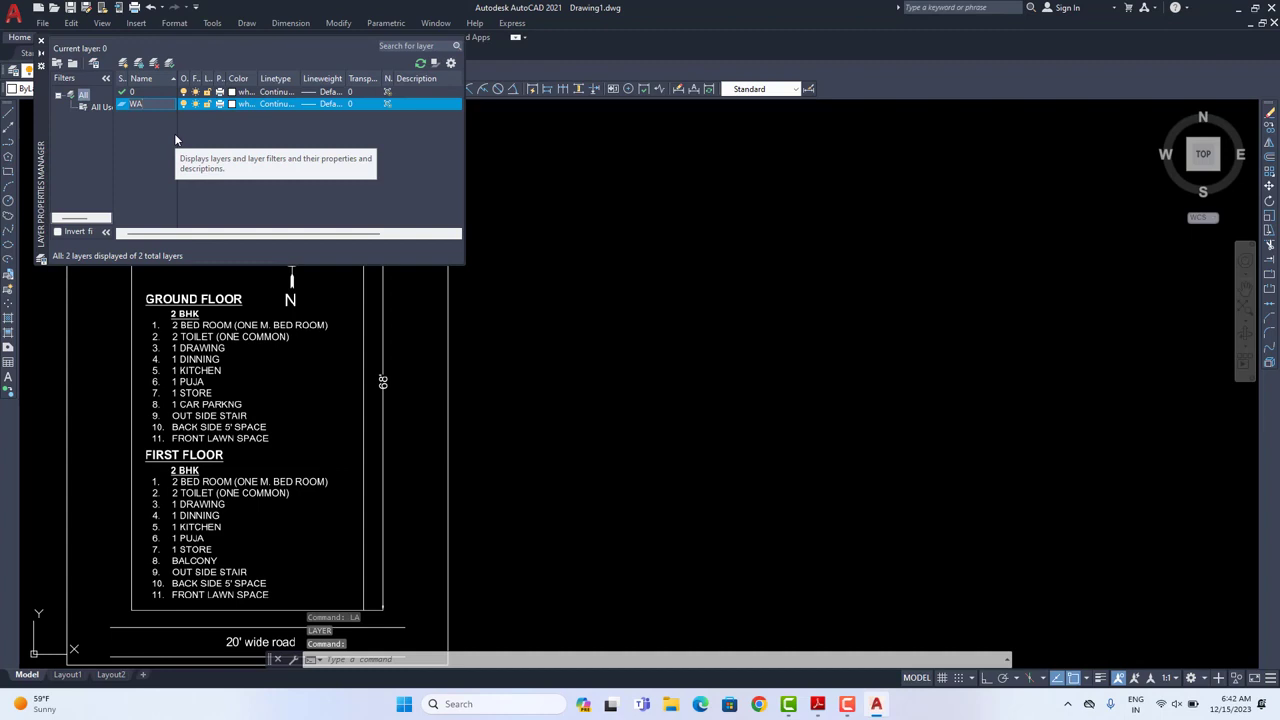
type("LL")
key("Return")
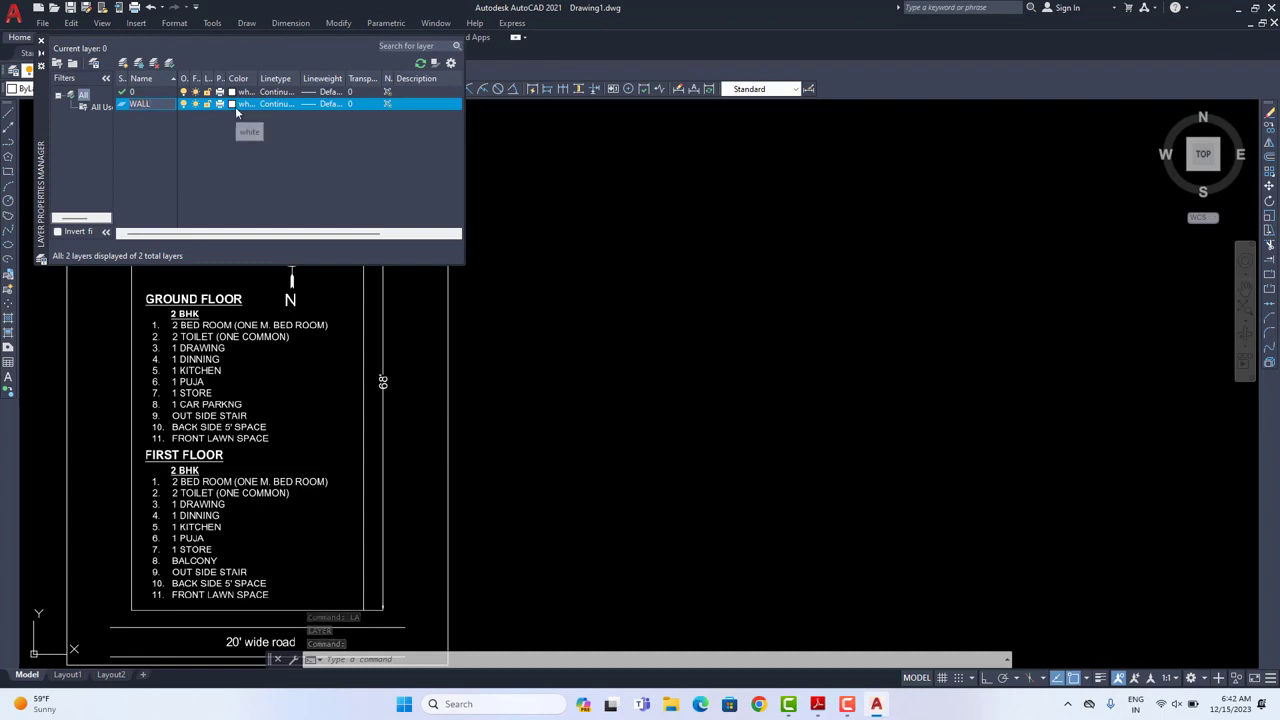
Step: Set the WALL layer's color to the brown true color 153,77,0
left_click(232, 105)
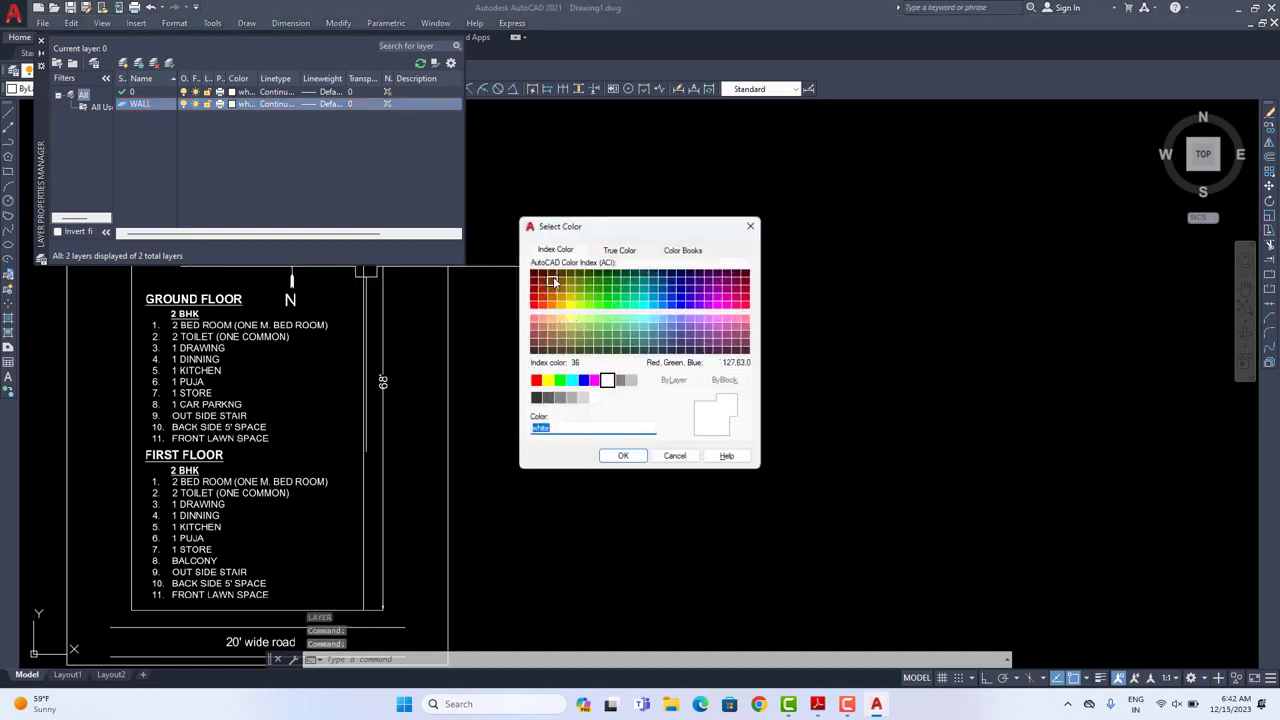
left_click(551, 289)
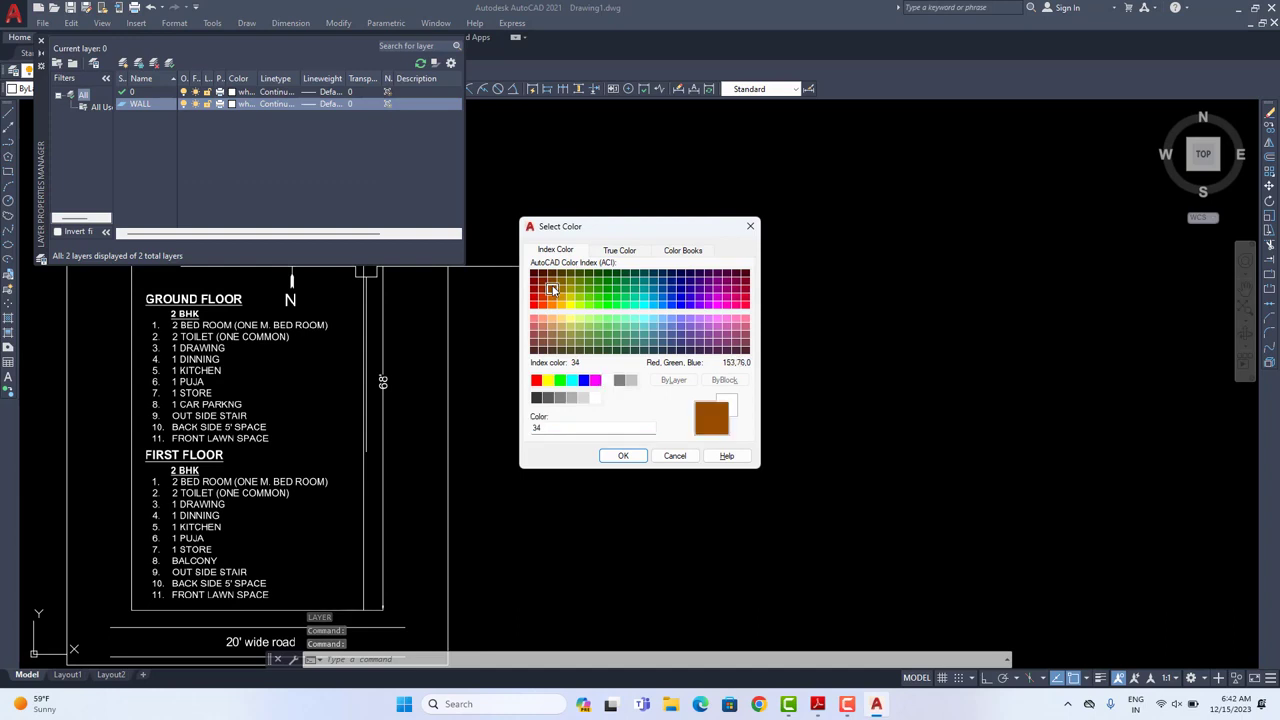
left_click(620, 250)
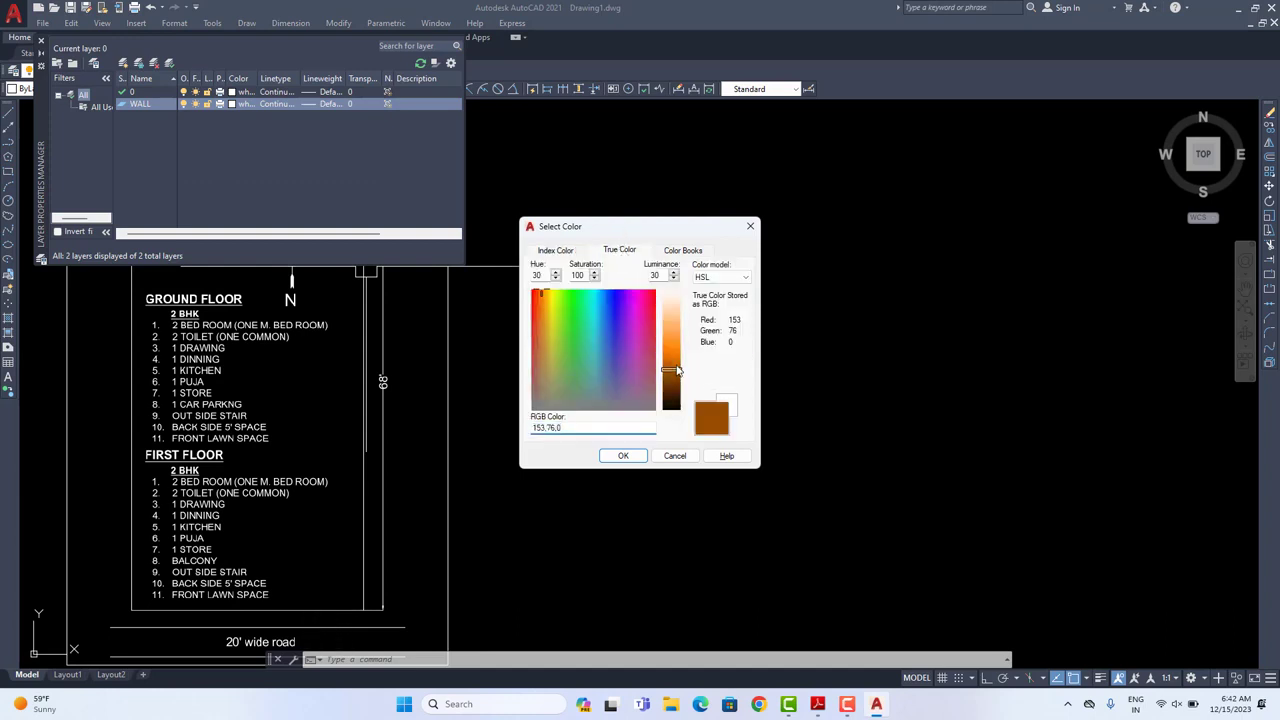
left_click_drag(676, 366, 672, 384)
left_click(623, 456)
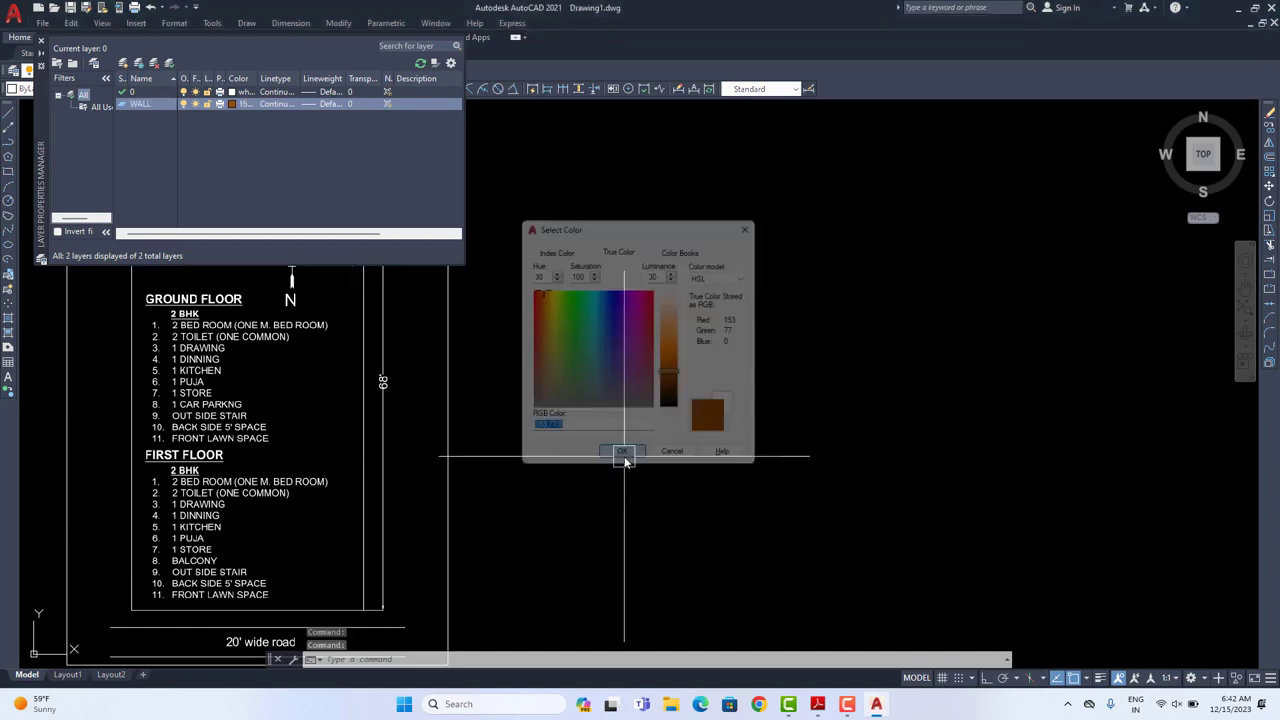
Step: Create a layer named DOOR and set its color to the green true color 41,112,72
left_click(122, 63)
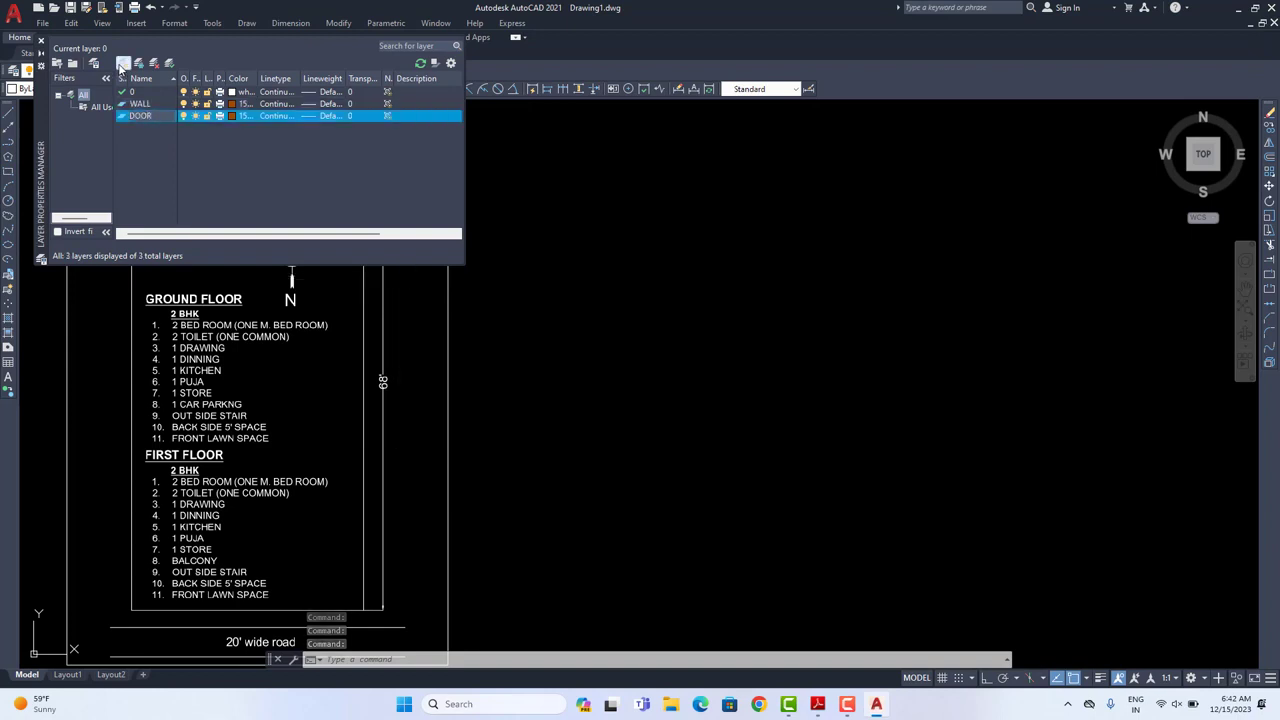
left_click(232, 116)
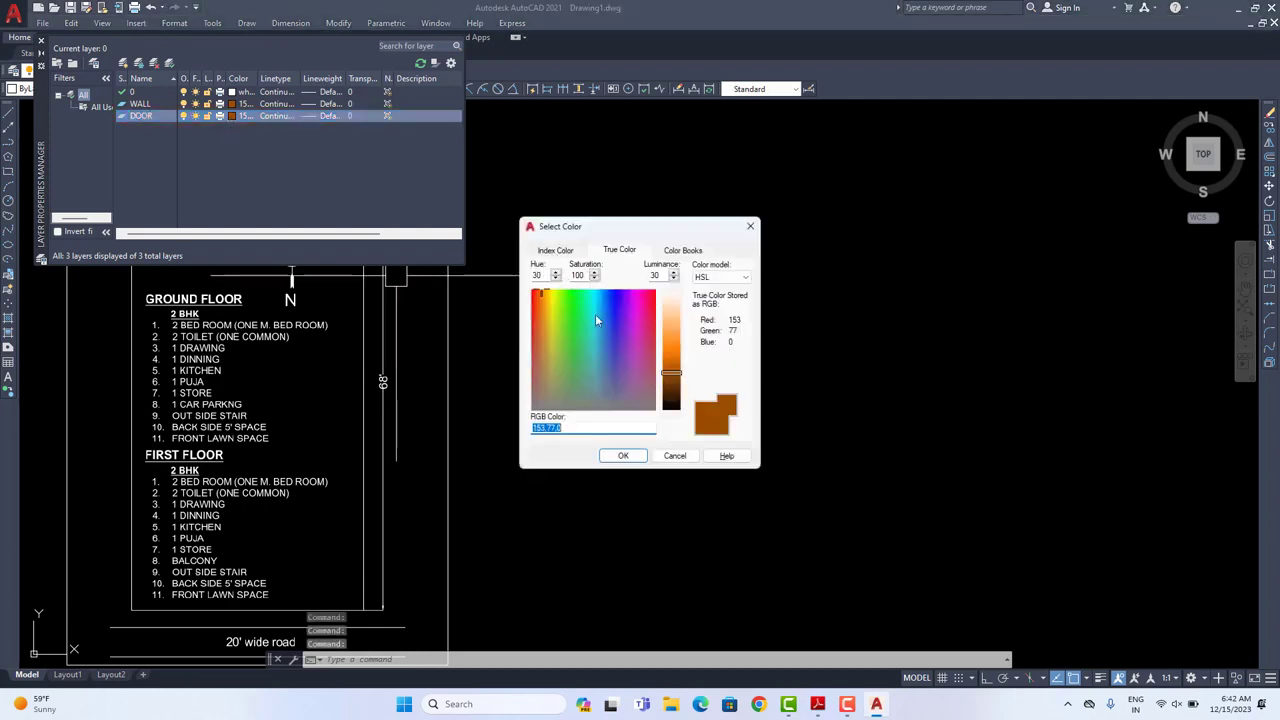
left_click(572, 305)
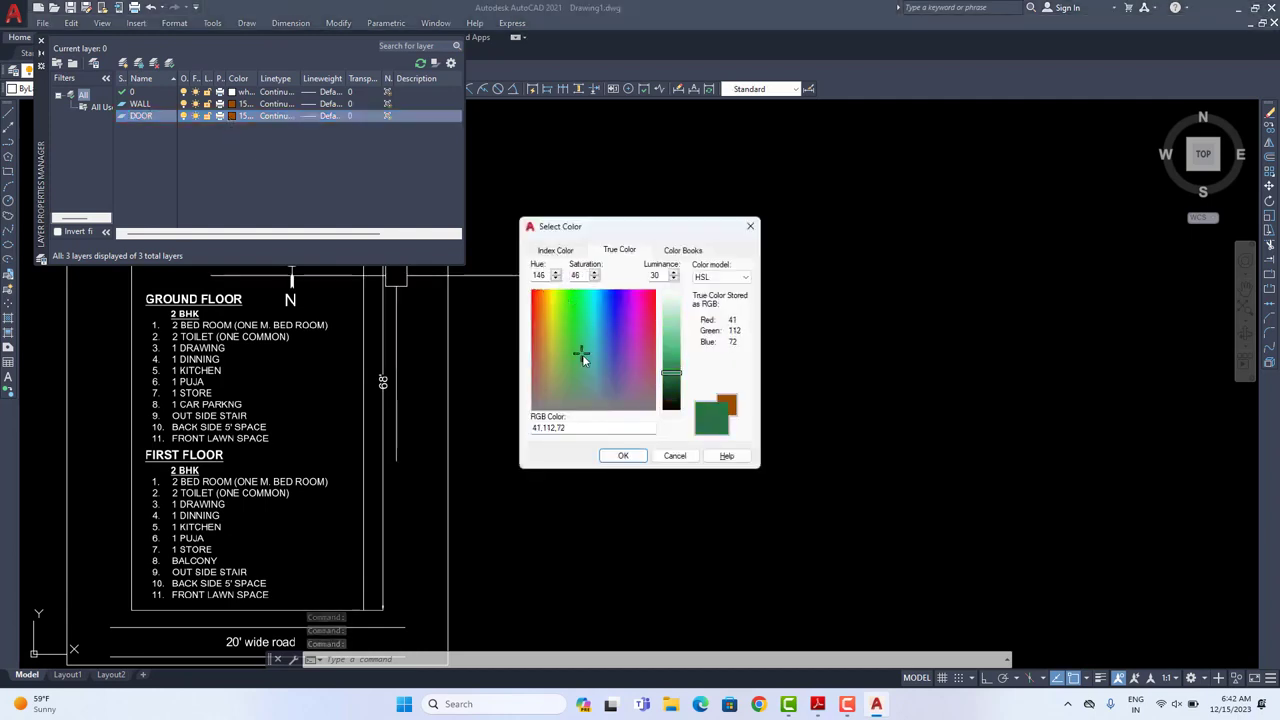
left_click(622, 455)
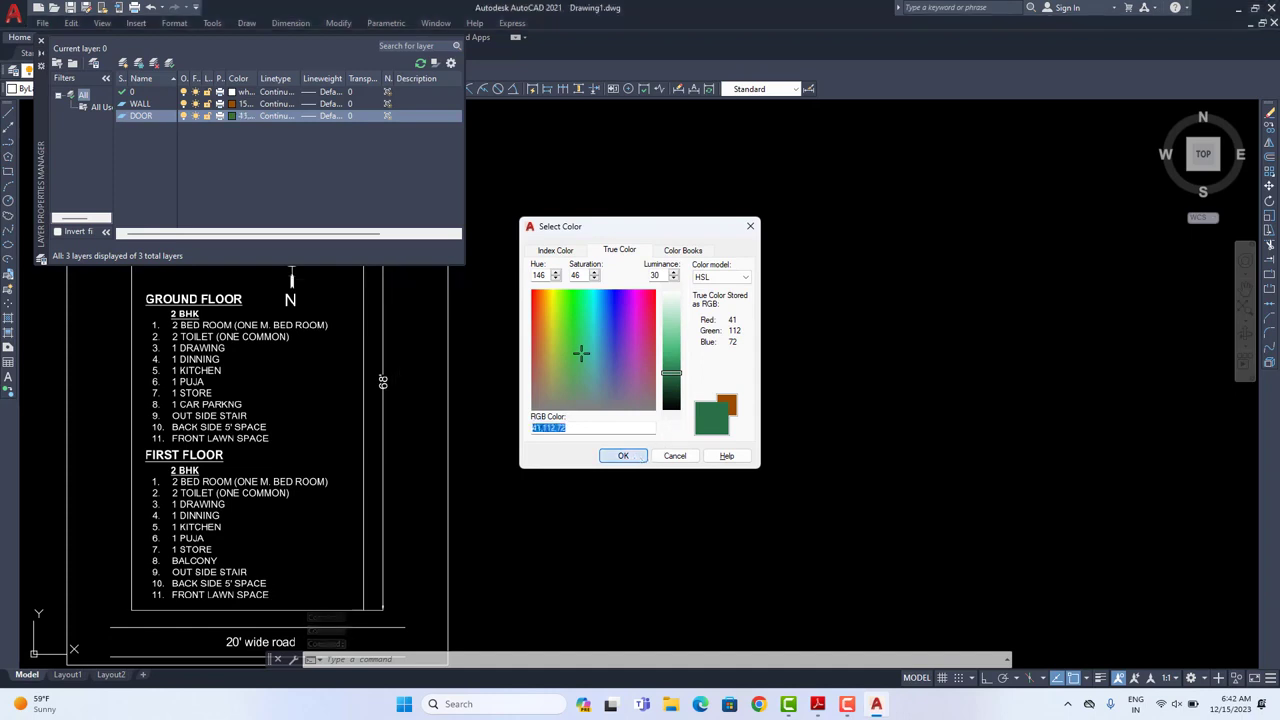
Step: Create a layer named WINDOW and set its color to the dark brown true color 82,58,45
left_click(123, 65)
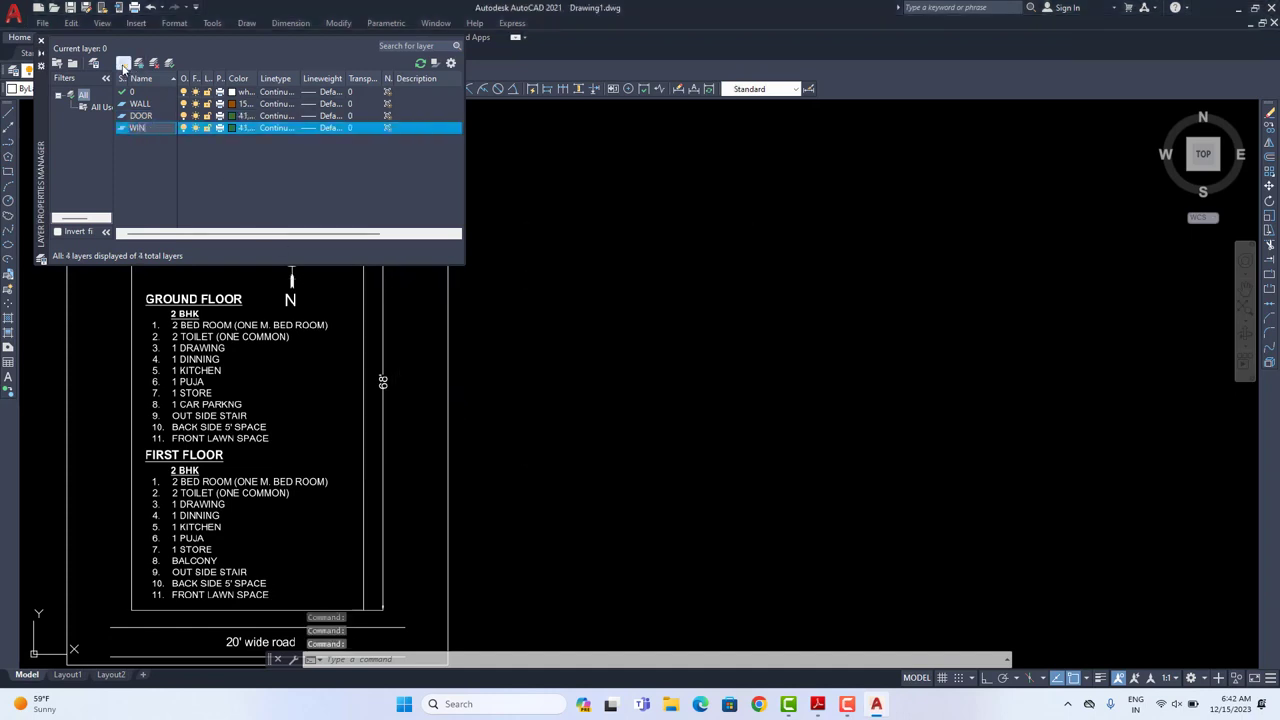
type("WINDO")
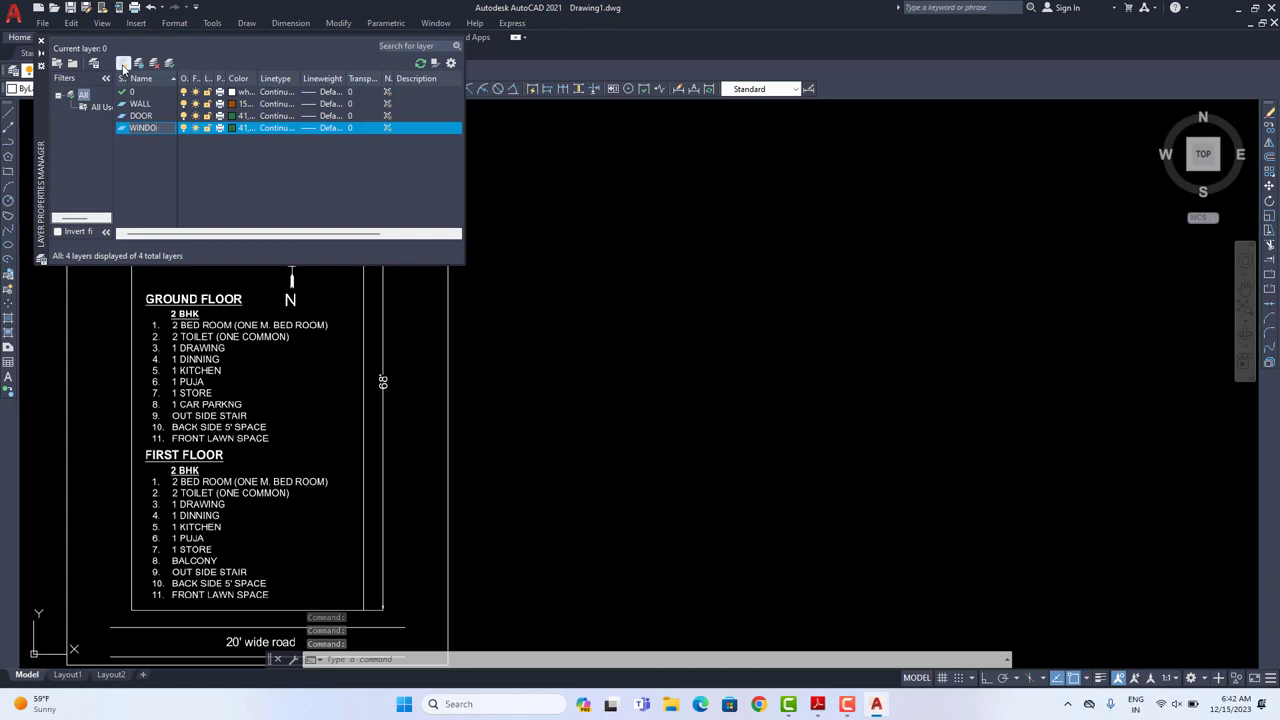
type("EW")
key("BackSpace")
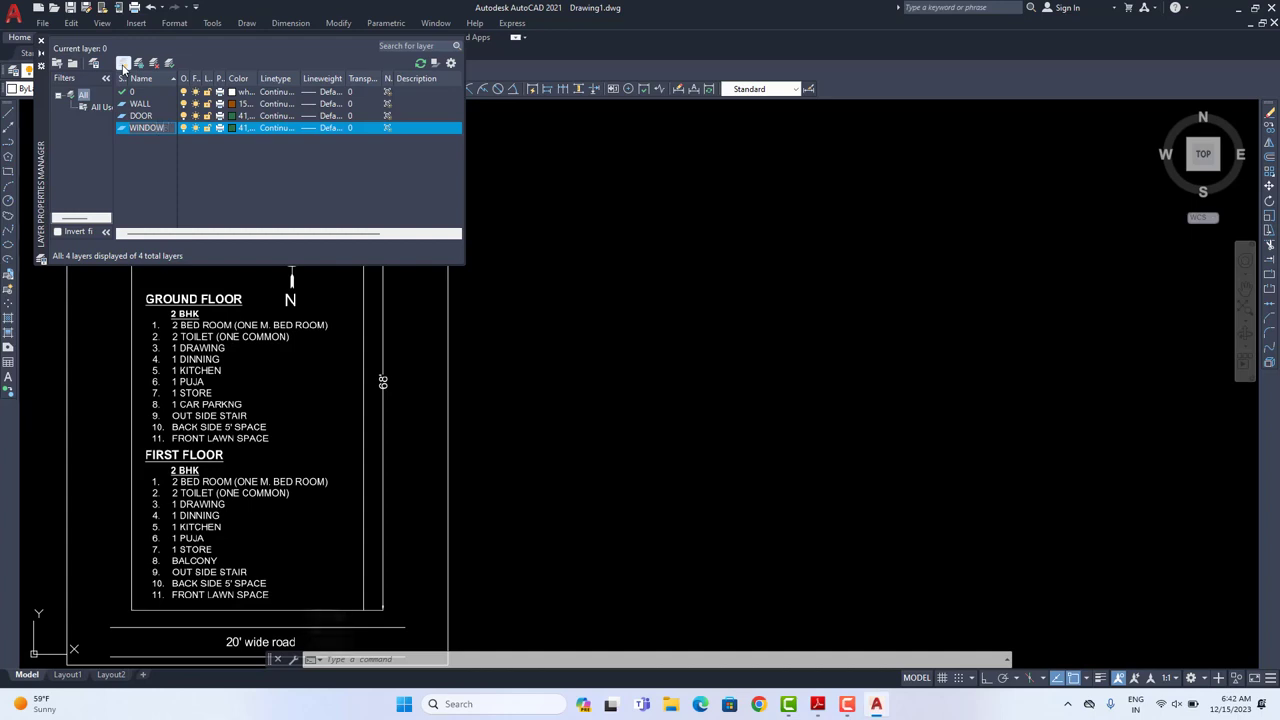
left_click(232, 128)
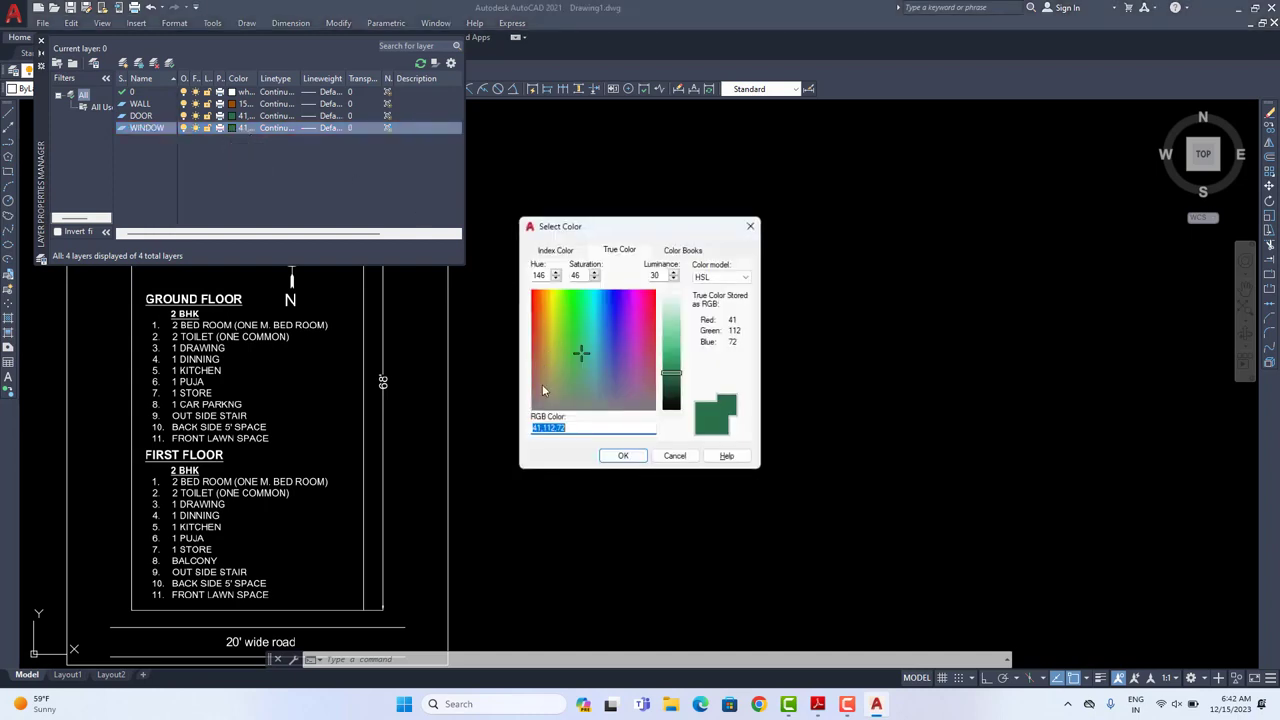
left_click(541, 386)
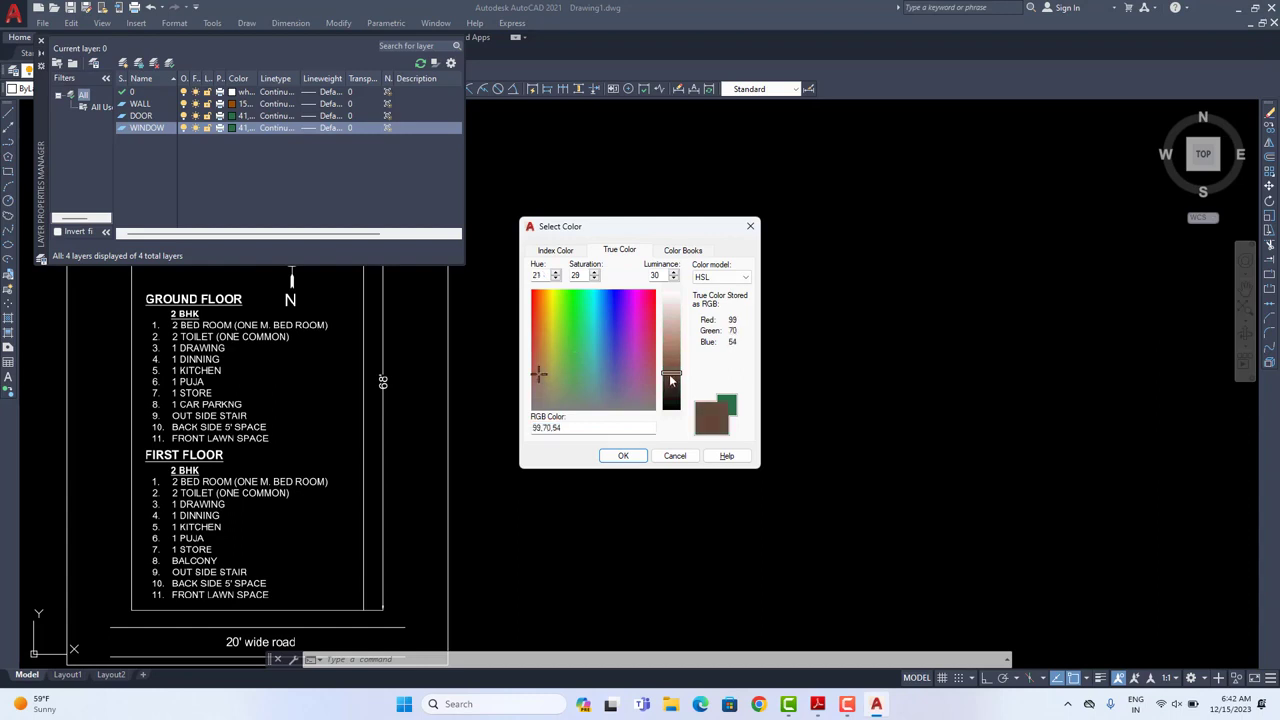
left_click(631, 453)
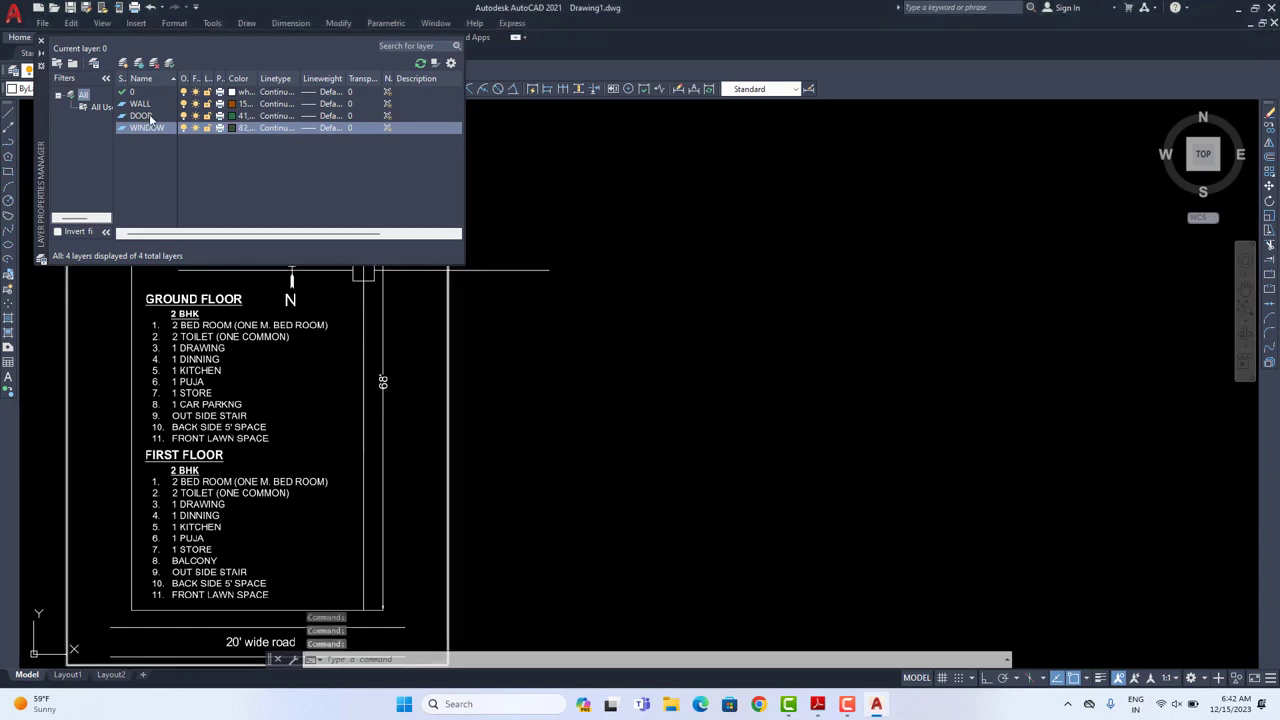
Step: Create a layer named TEXT and set its color to the index color white
left_click(123, 63)
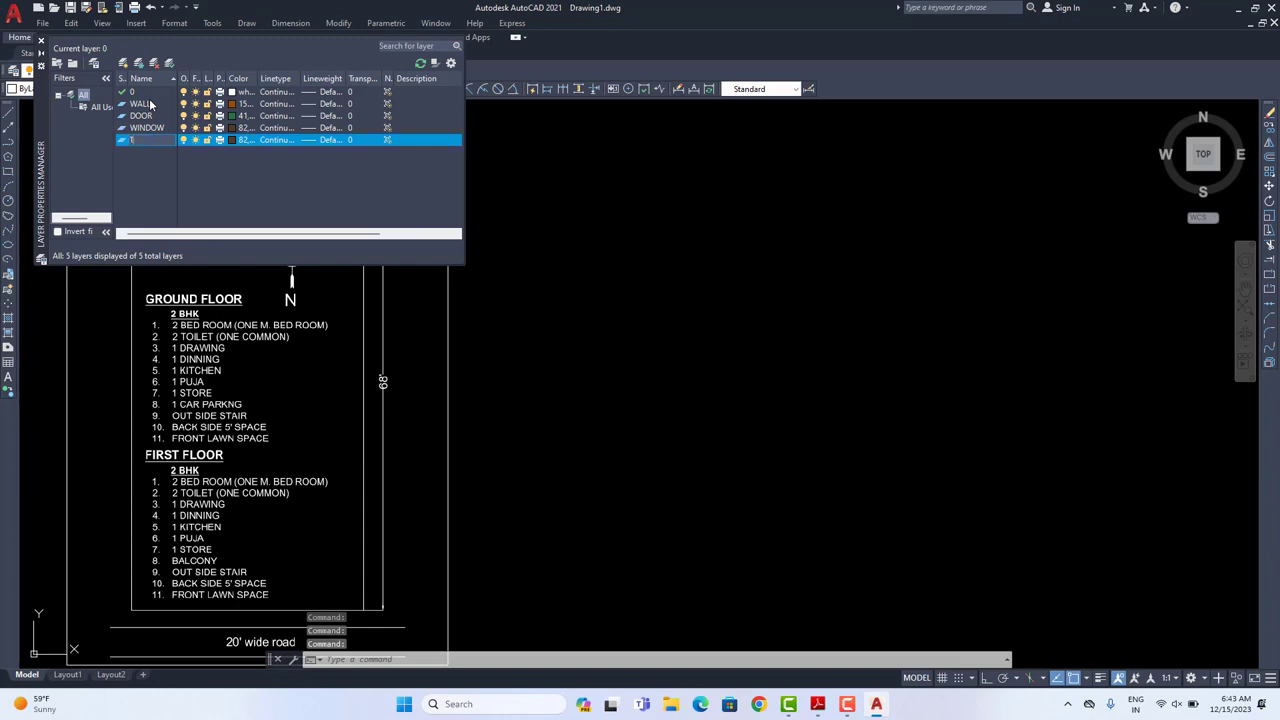
left_click(232, 140)
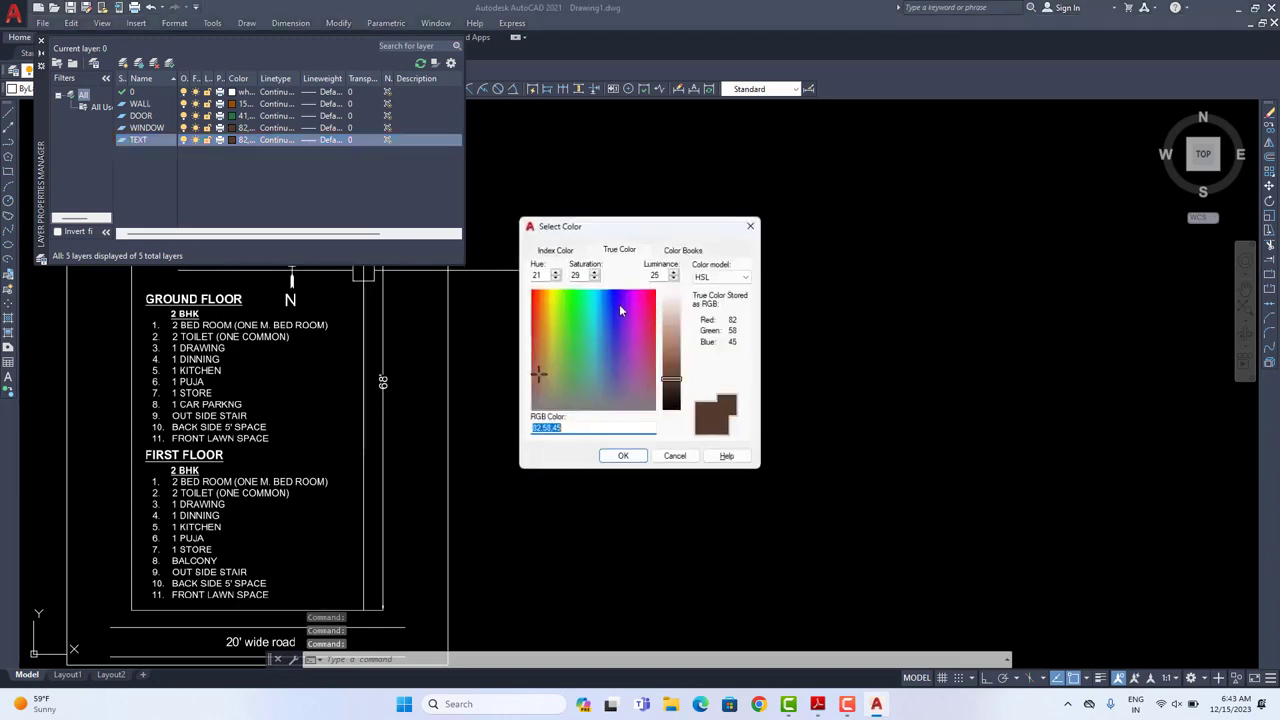
left_click(618, 306)
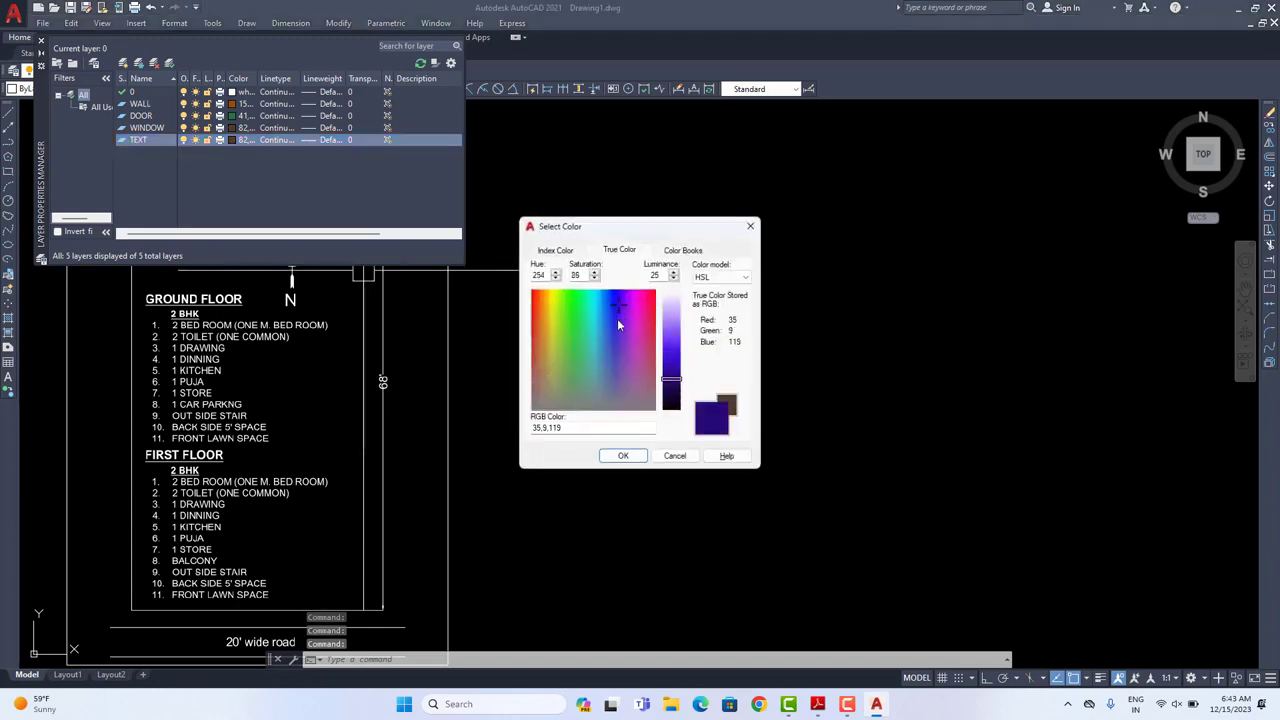
left_click(671, 303)
left_click(556, 250)
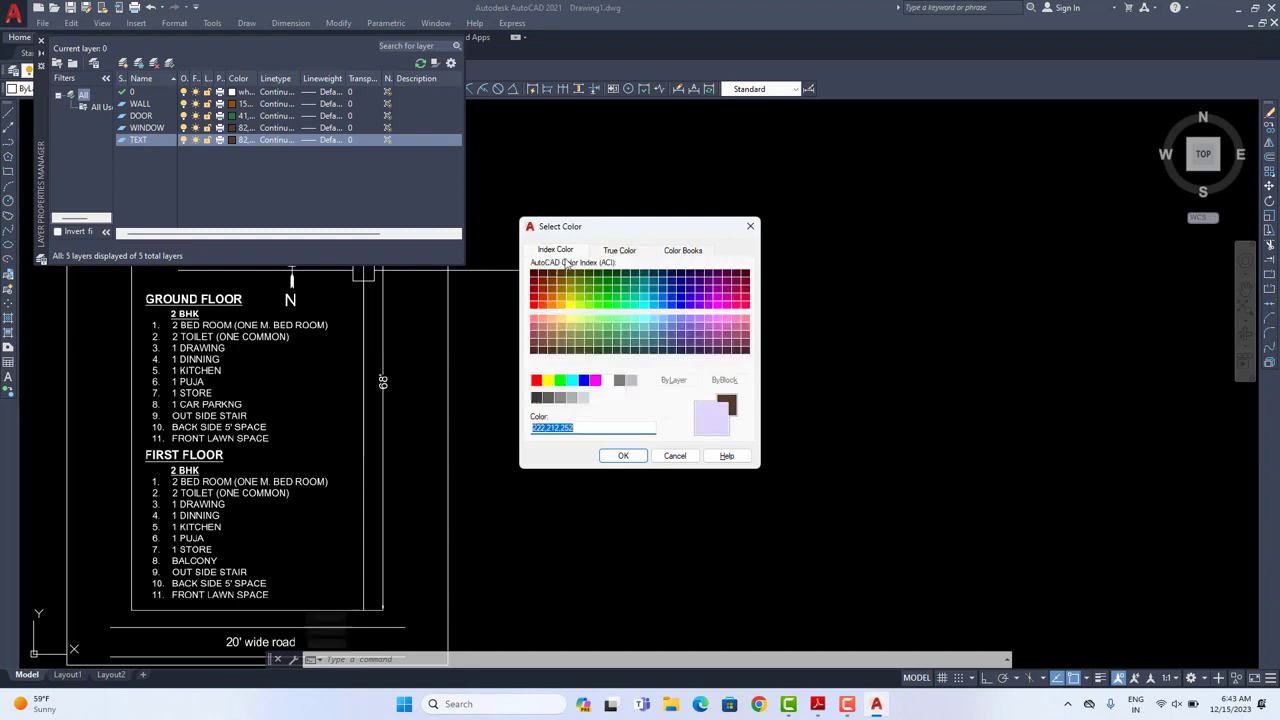
left_click(607, 380)
left_click(623, 455)
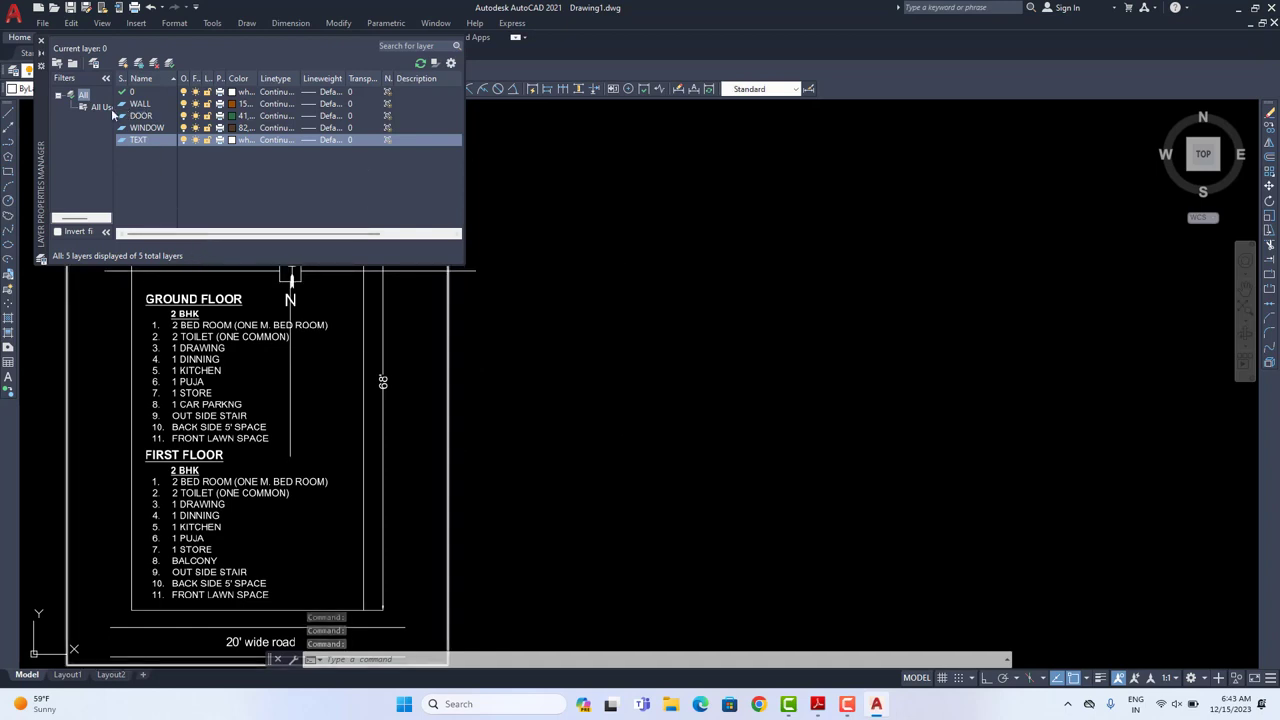
Step: Close the layer manager and make WALL the current layer
left_click(42, 42)
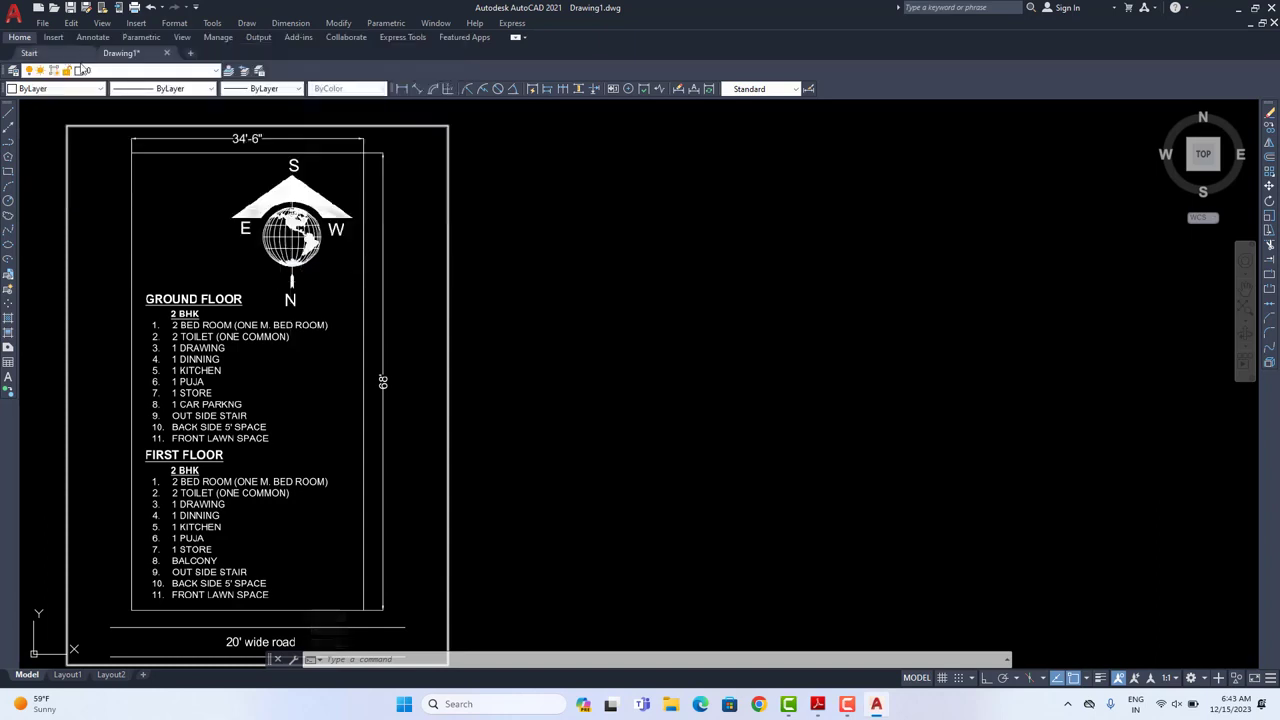
left_click(127, 72)
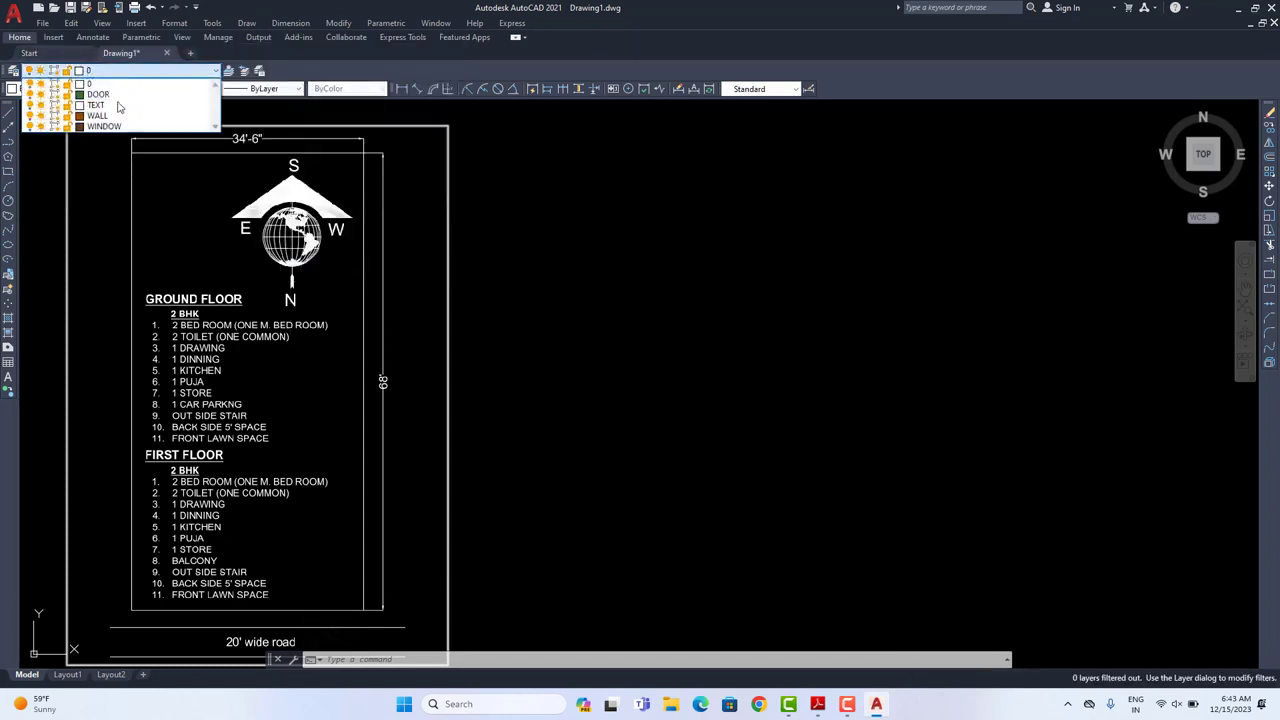
left_click(120, 117)
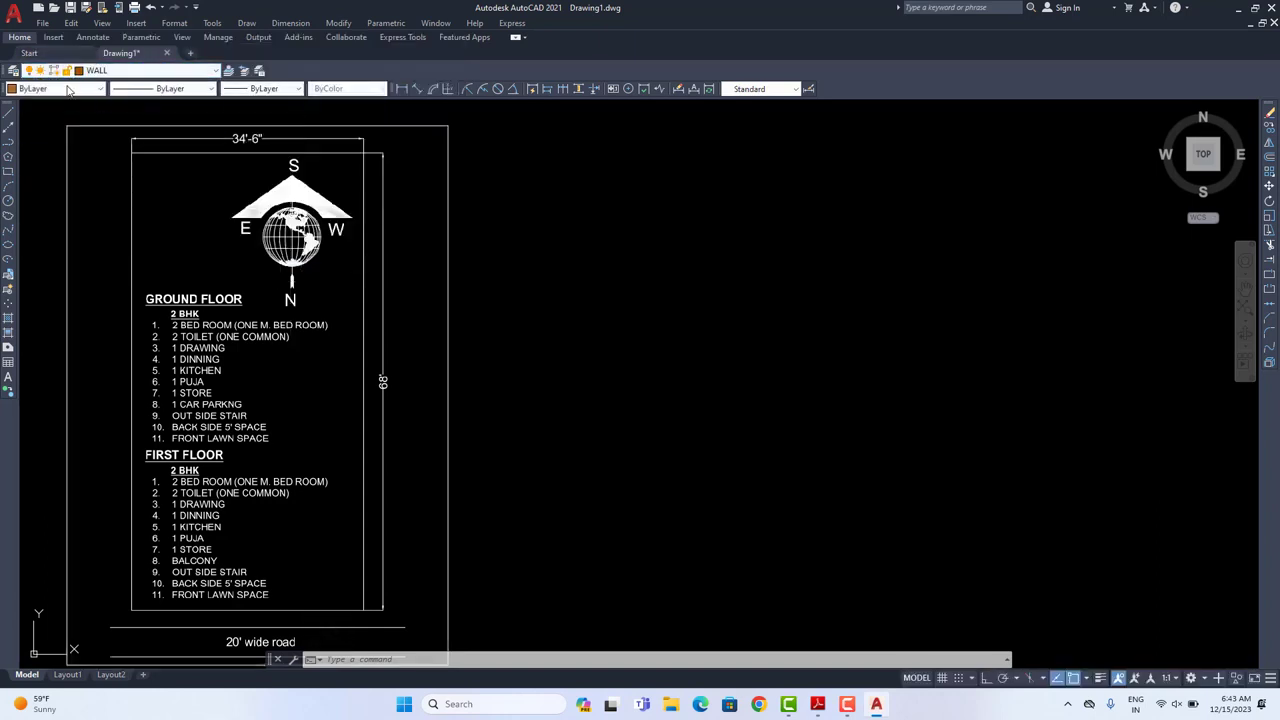
Step: Switch the current layer to TEXT and back to WALL in the layer manager
left_click(13, 70)
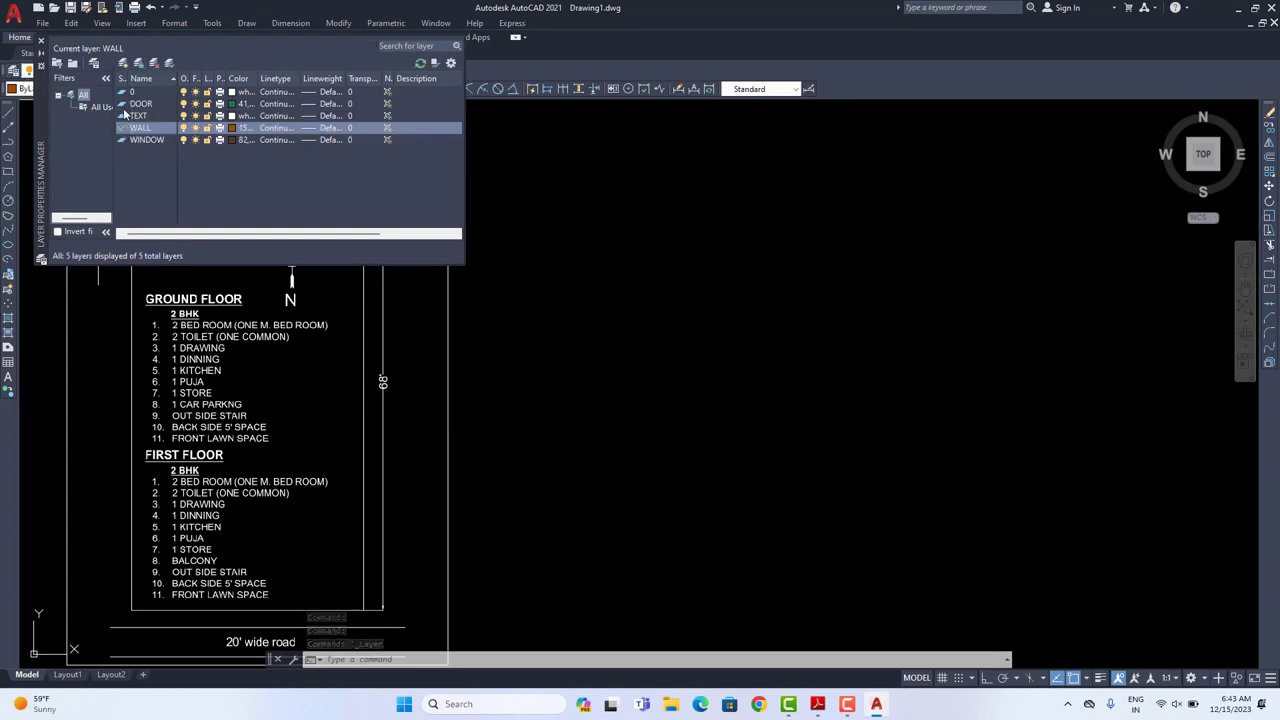
double_click(123, 115)
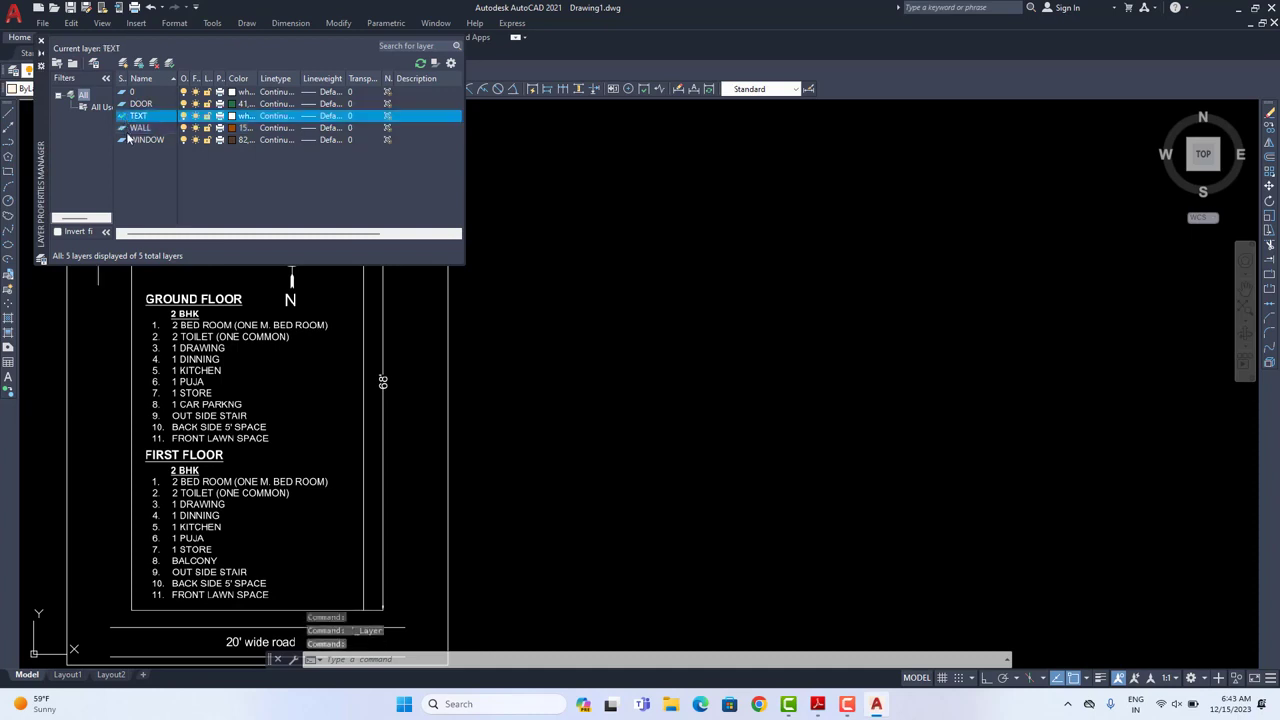
double_click(122, 128)
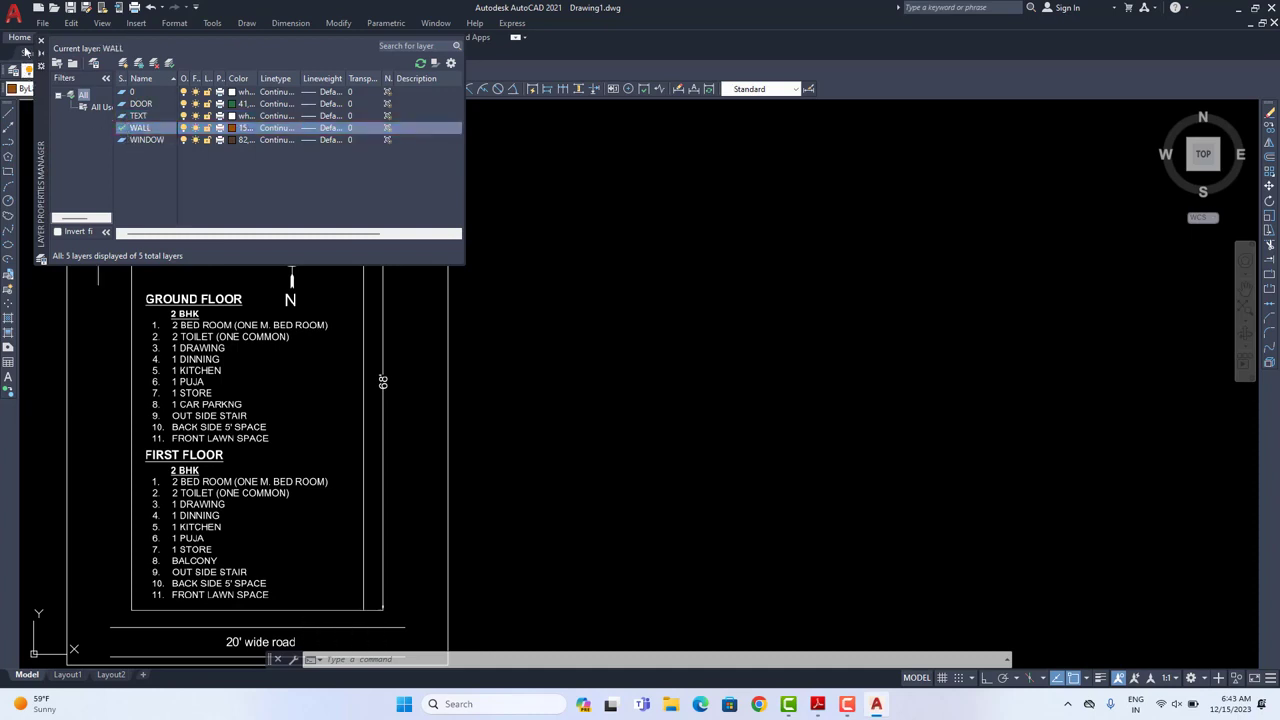
left_click(43, 42)
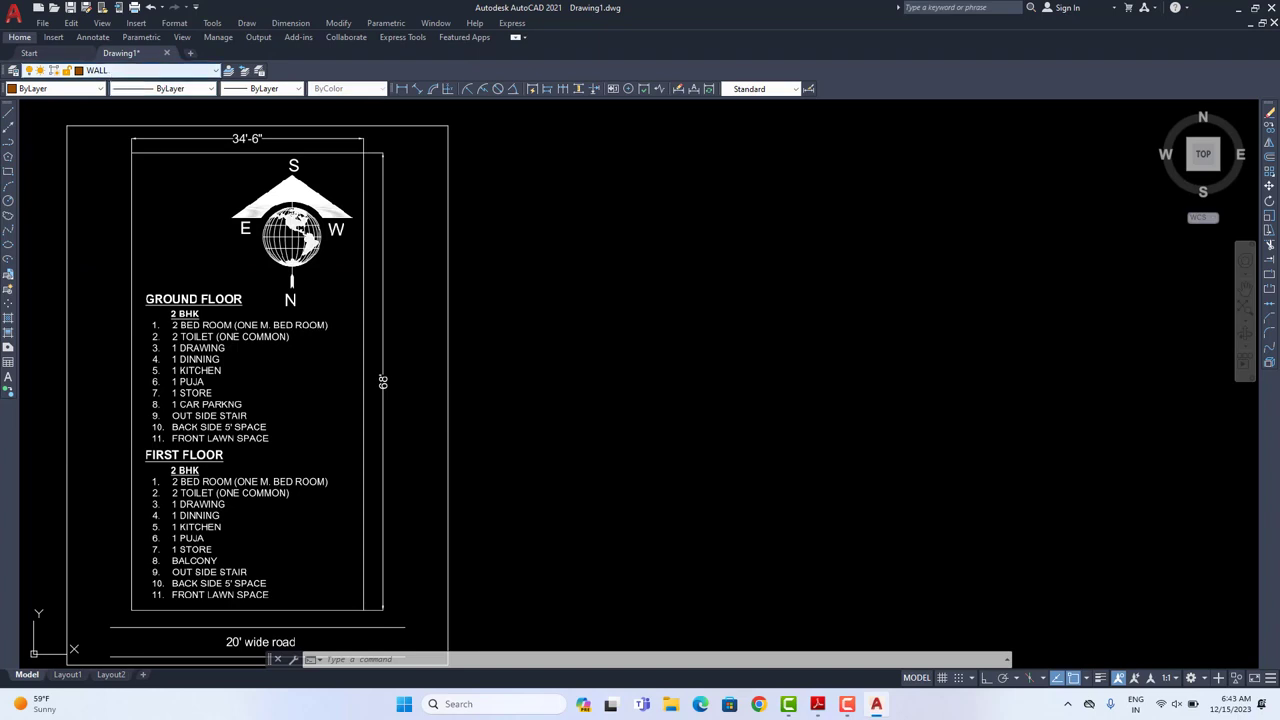
middle_click_drag(310, 217, 313, 217)
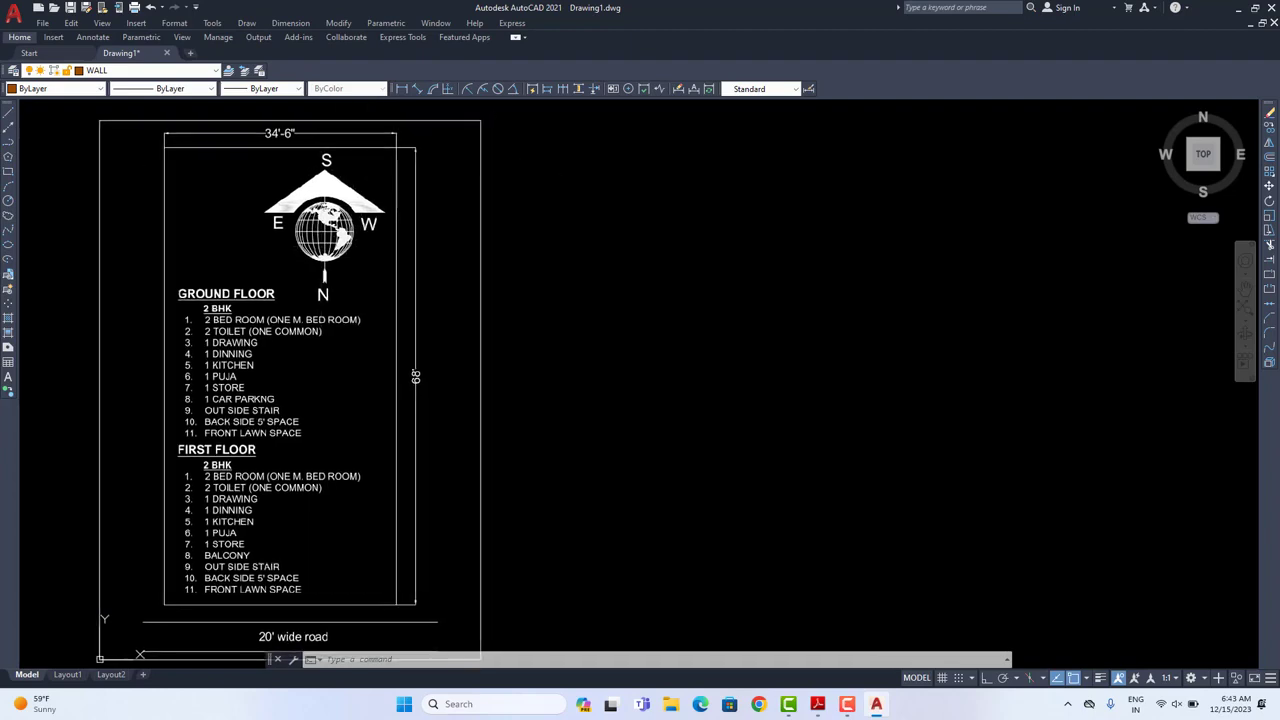
scroll(265, 209, "down", 2)
scroll(270, 185, "up", 4)
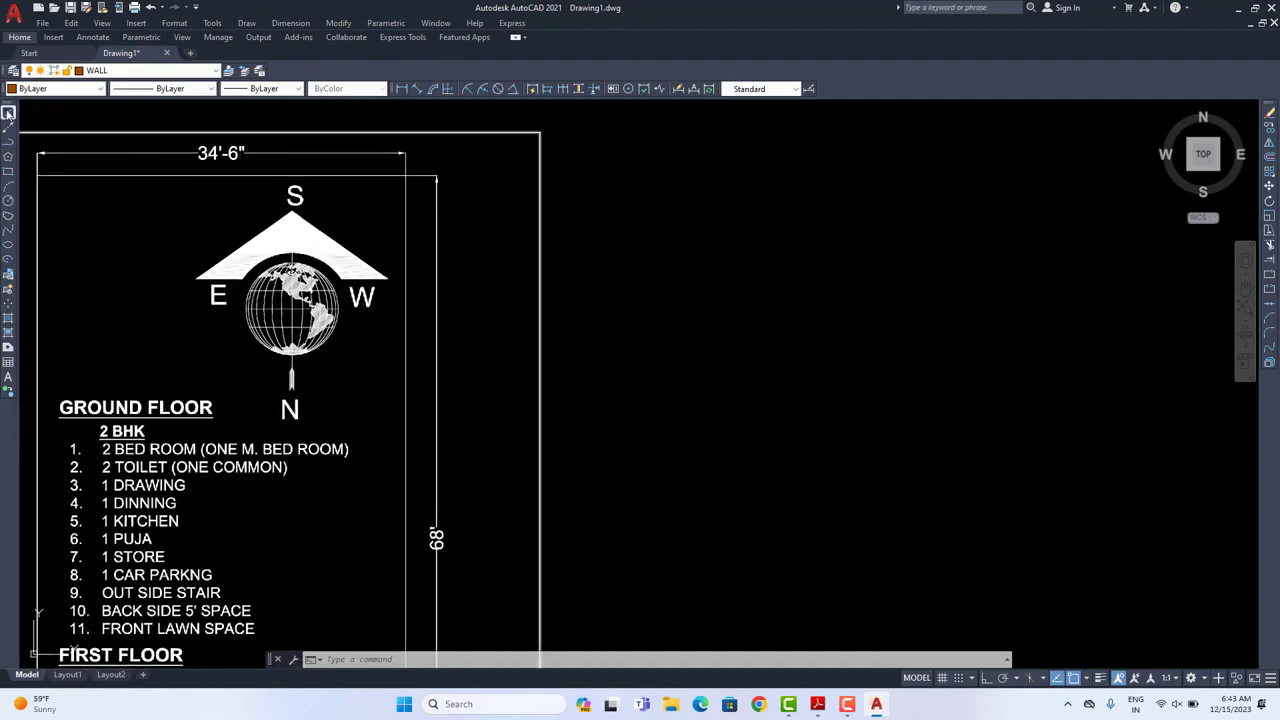
left_click(8, 113)
middle_click_drag(483, 255, 451, 249)
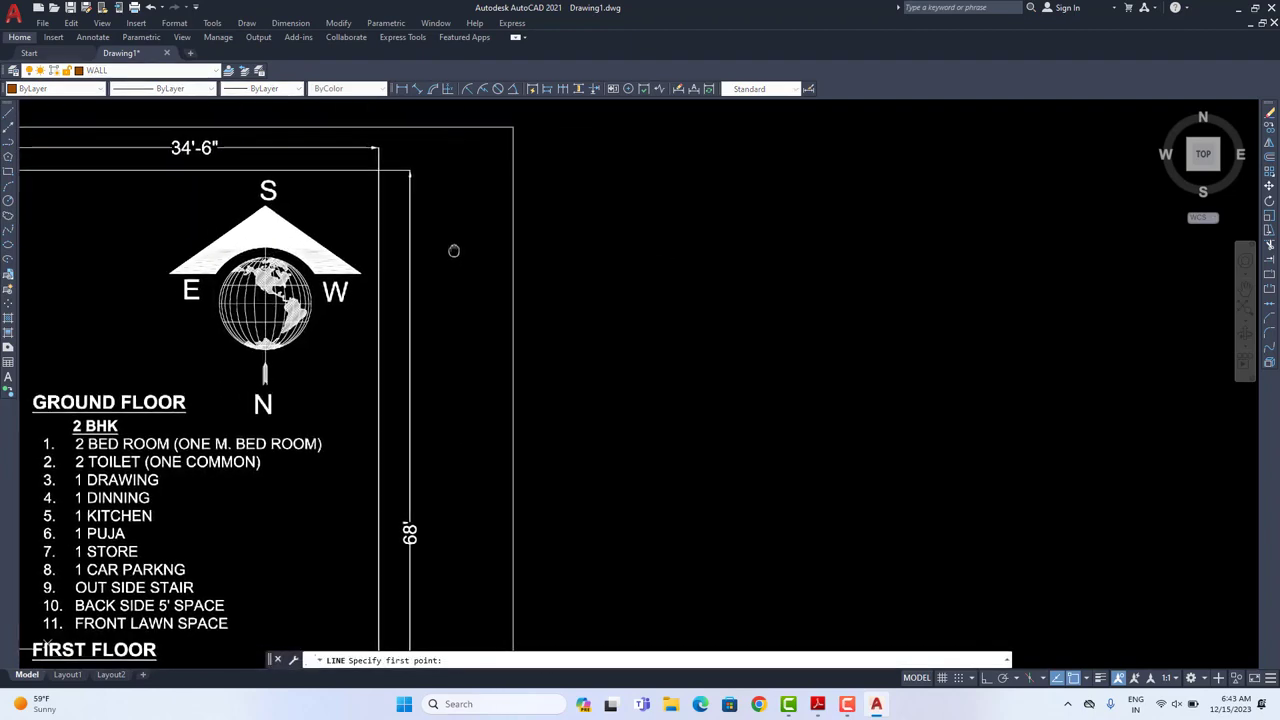
left_click(8, 114)
left_click(558, 242)
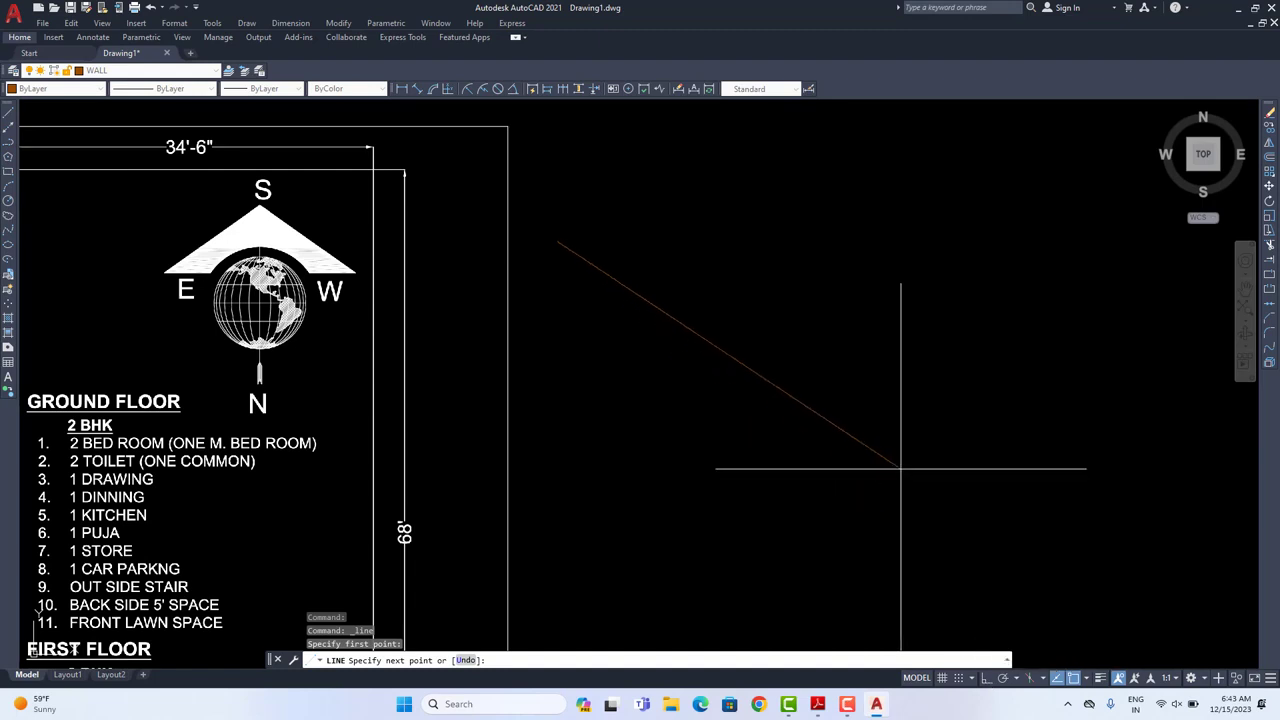
key("Escape")
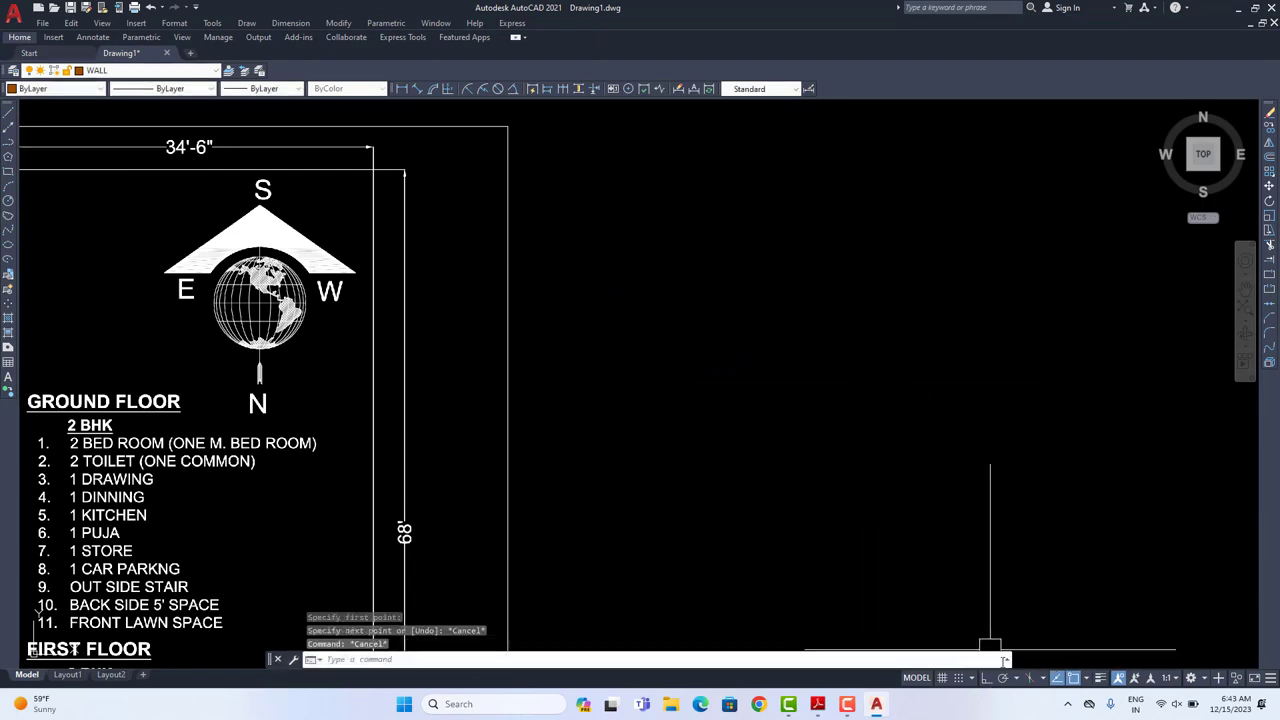
Step: Turn on Ortho mode and compare a trial line with the mode off and on, abandoning the line
left_click(987, 678)
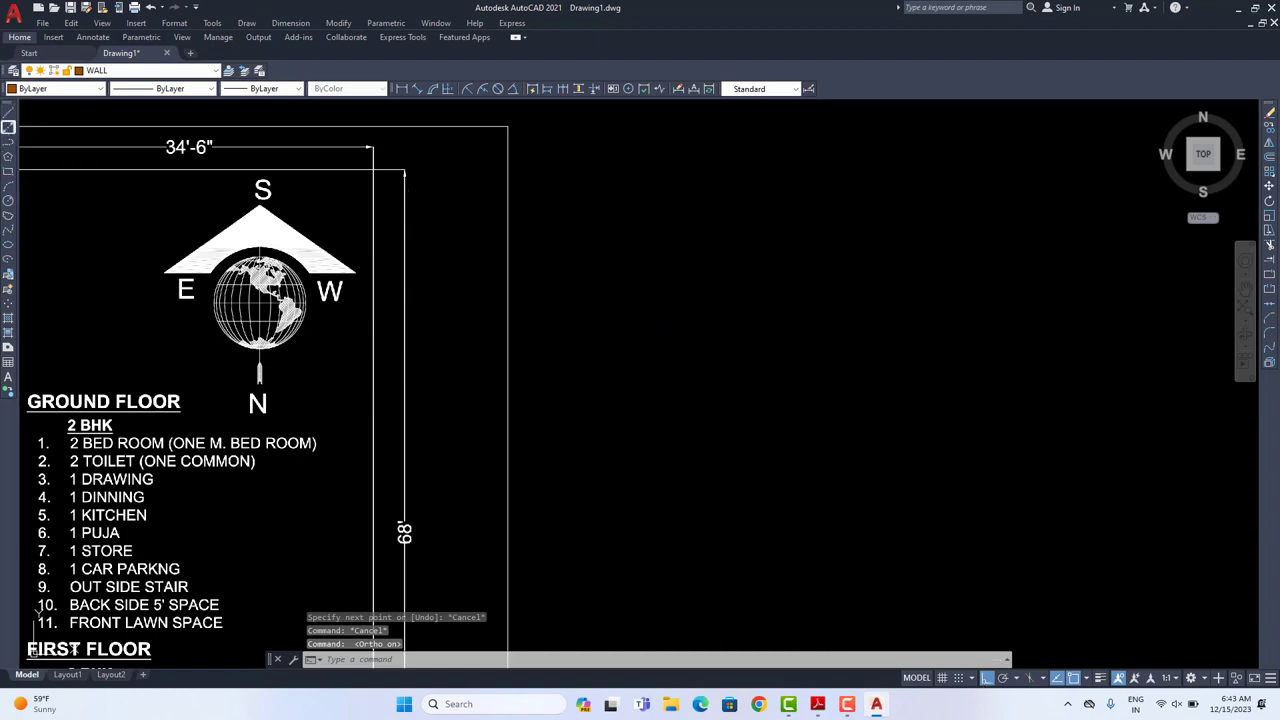
key("Return")
left_click(614, 306)
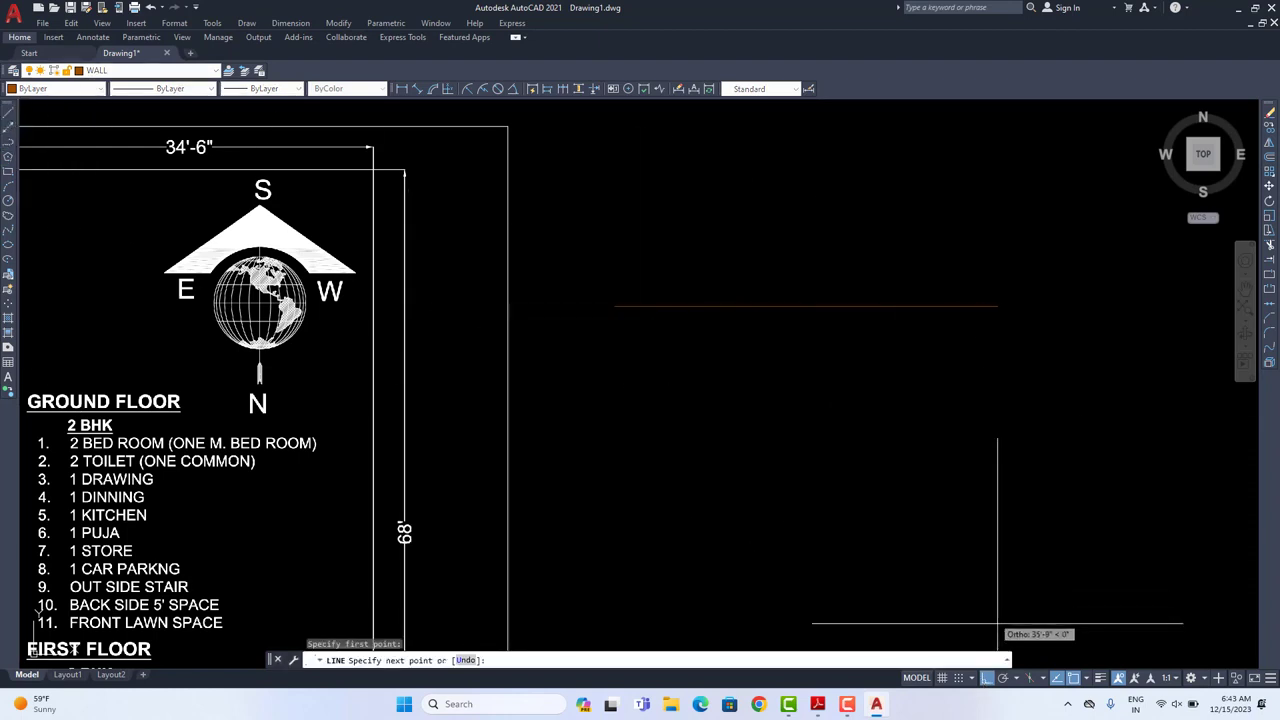
left_click(986, 678)
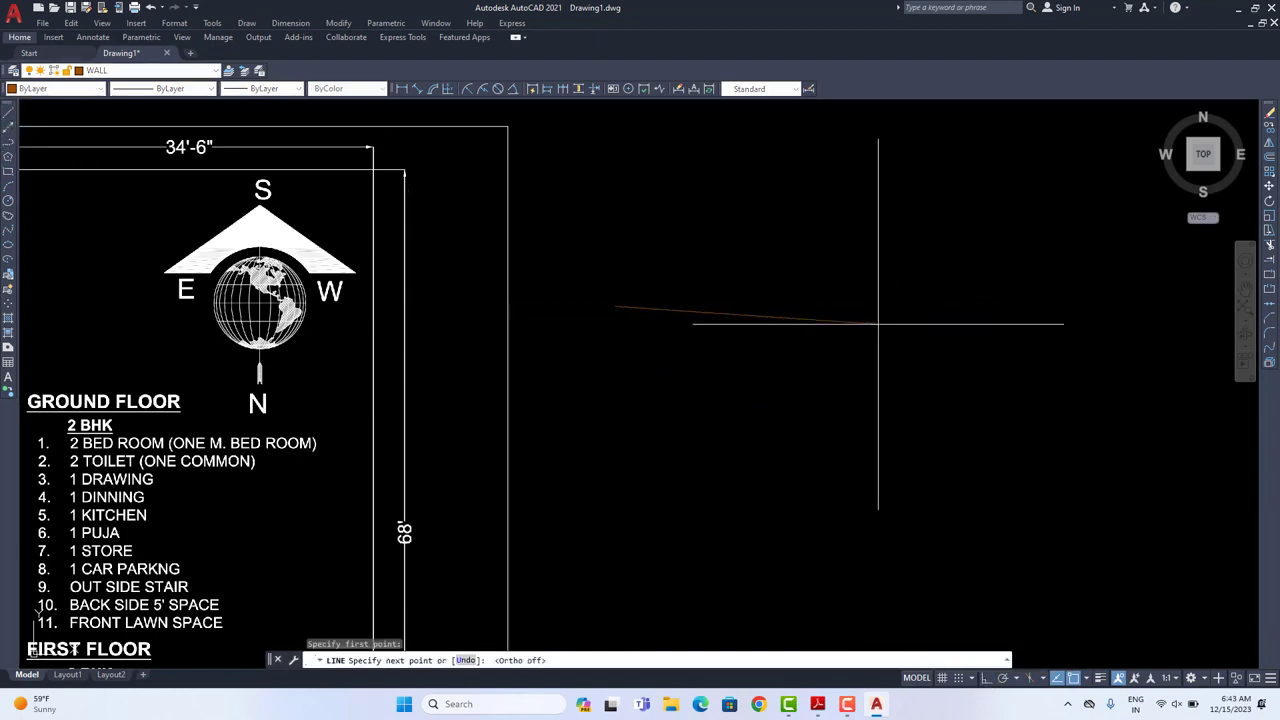
left_click(986, 678)
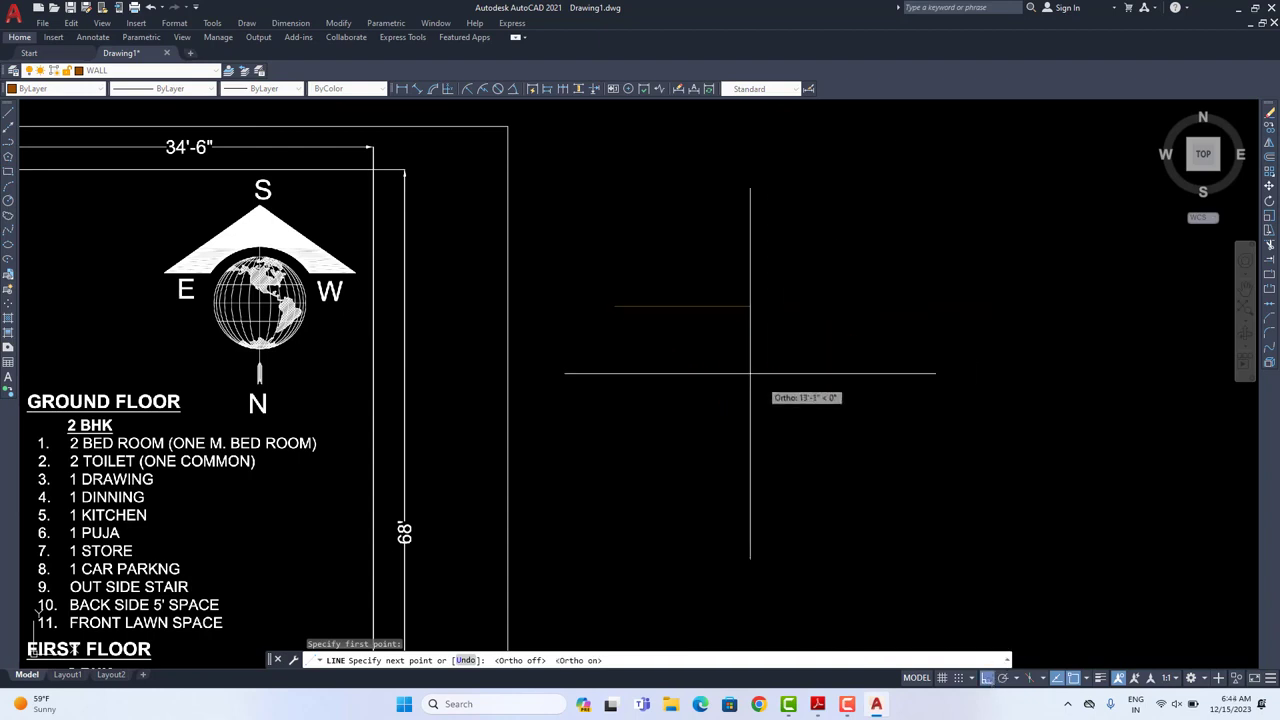
key("Escape")
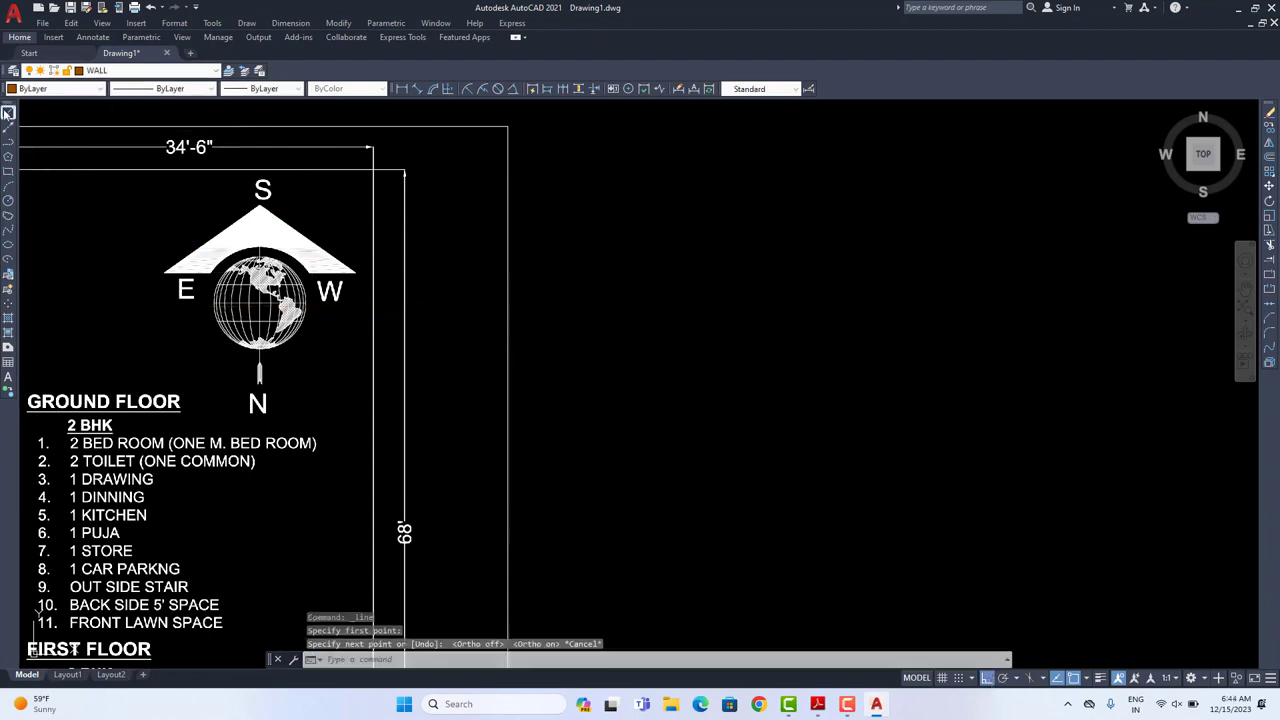
Step: Draw a closed four-sided shape with the Line command beside the plan sheet, with its left side slightly slanted
left_click(7, 113)
left_click(572, 280)
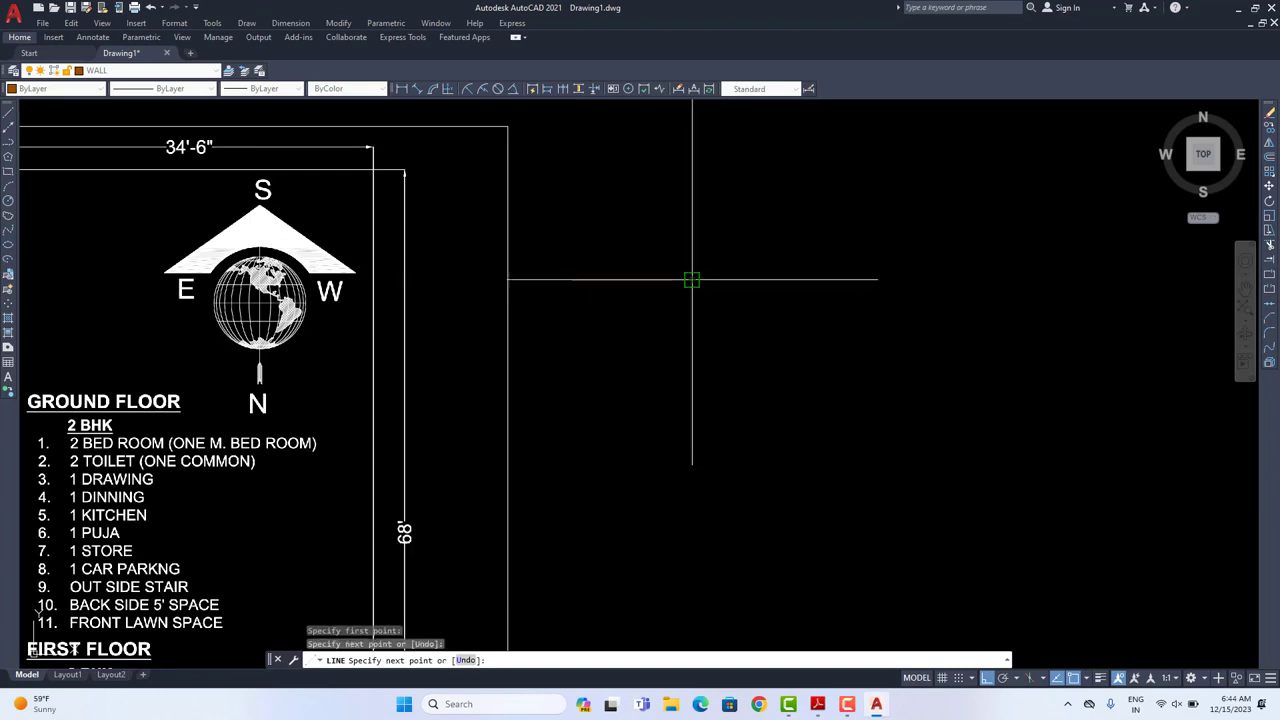
left_click(692, 280)
left_click(589, 405)
left_click(576, 280)
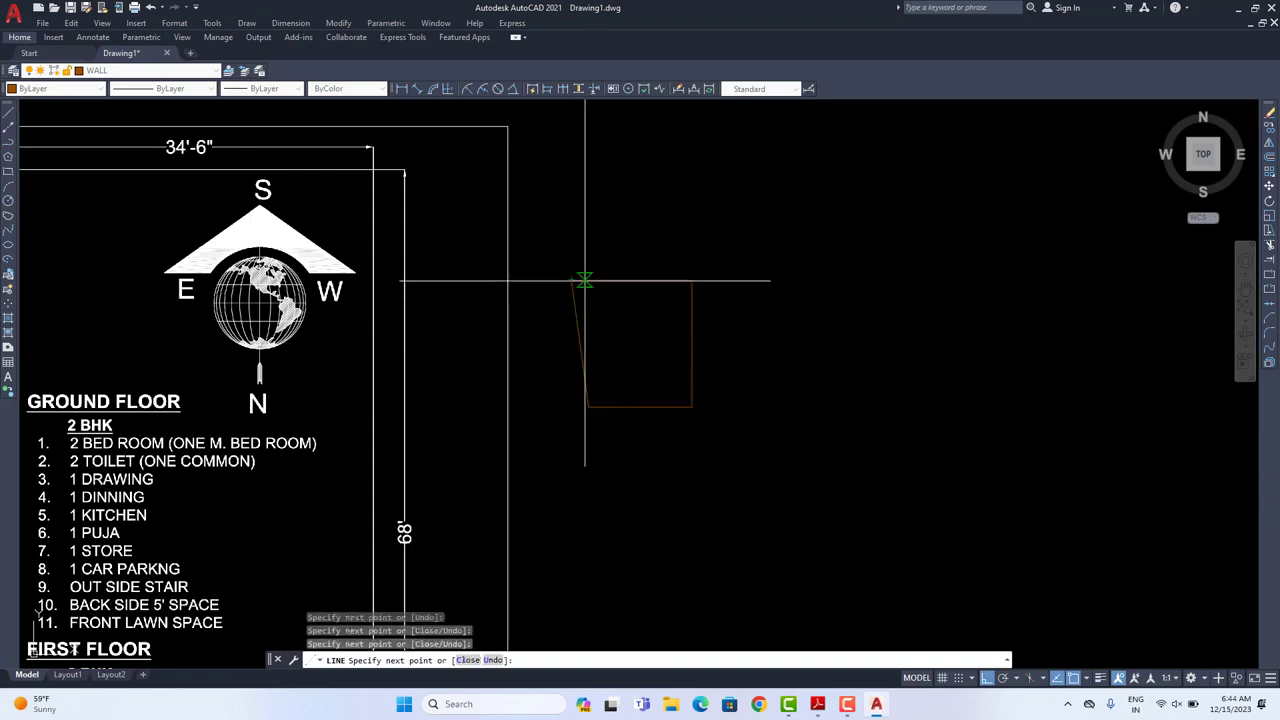
right_click(604, 242)
left_click(638, 251)
Step: Examine the four-sided shape's edges by selecting each line segment individually
left_click(617, 281)
left_click(580, 336)
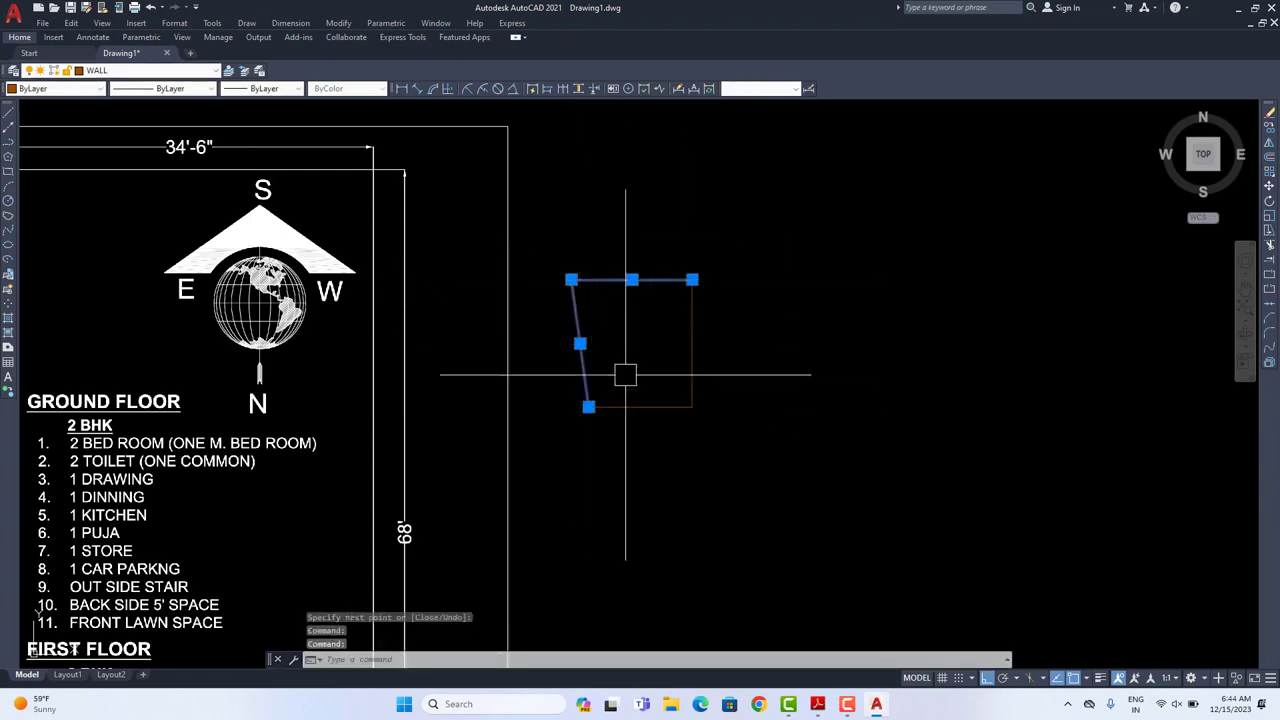
left_click(648, 408)
left_click(692, 357)
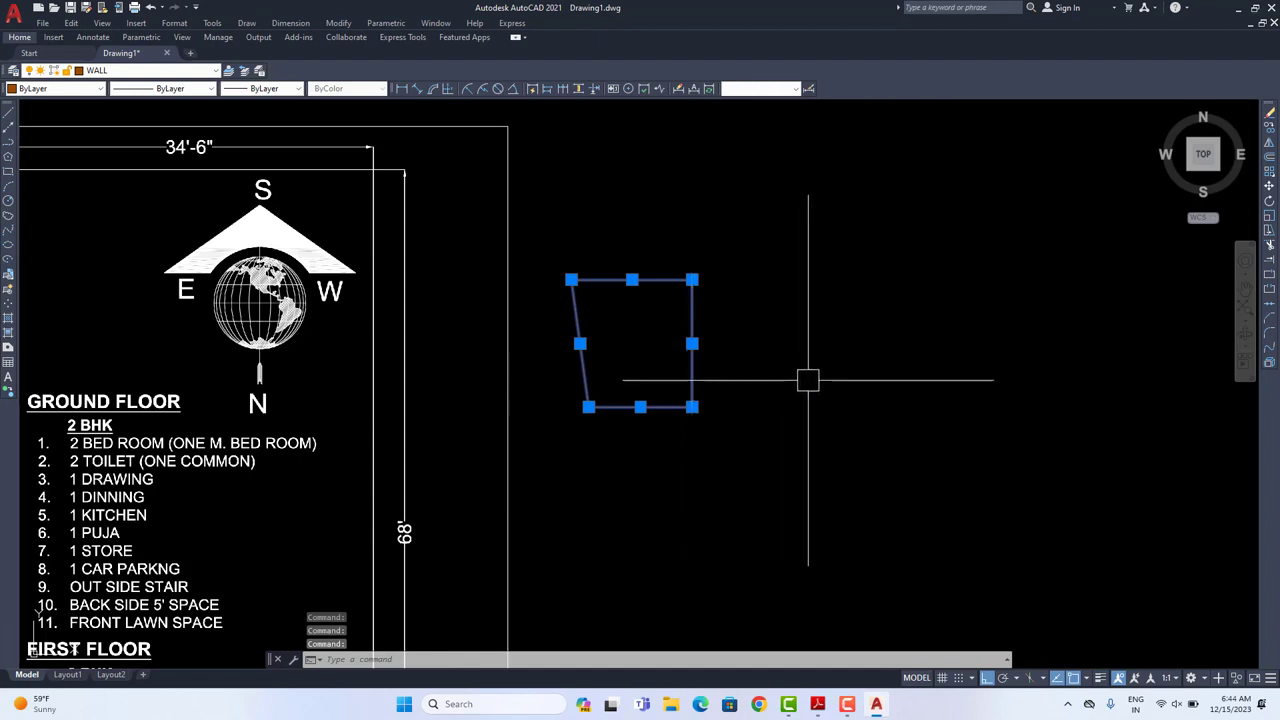
key("Escape")
left_click(694, 343)
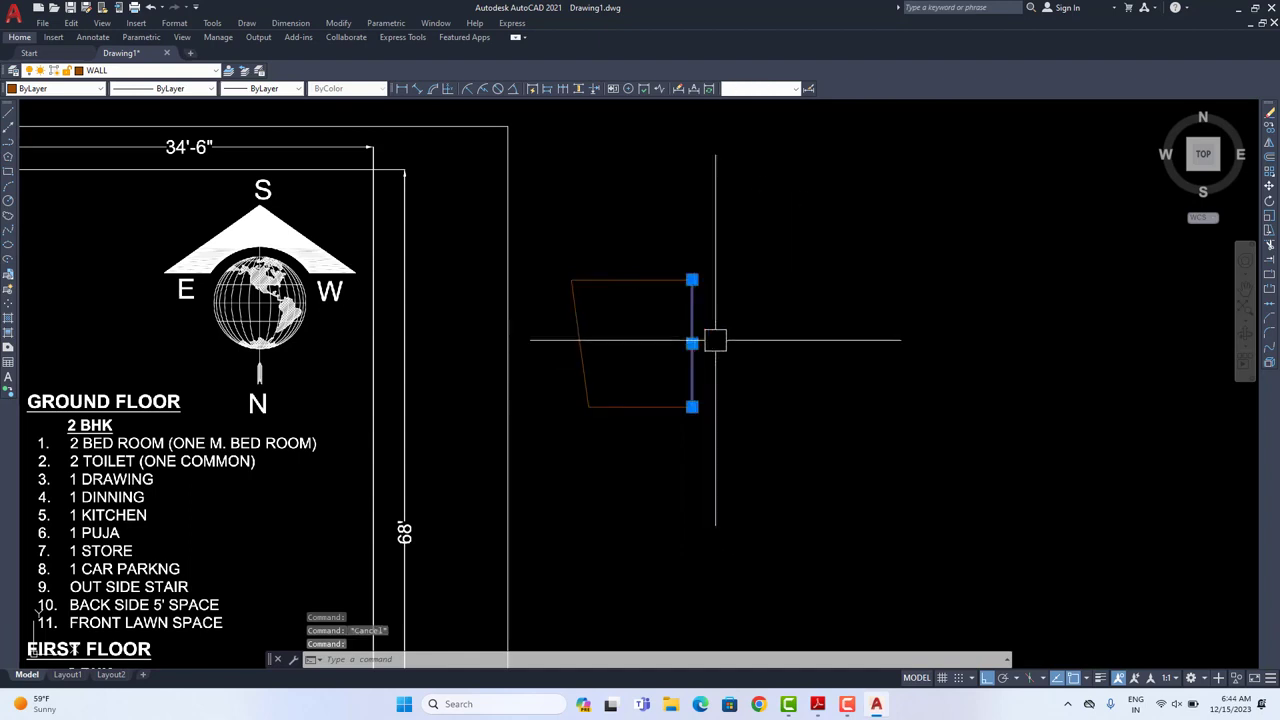
Step: Join the four-sided shape's lines into a single polyline and erase it
left_click(748, 229)
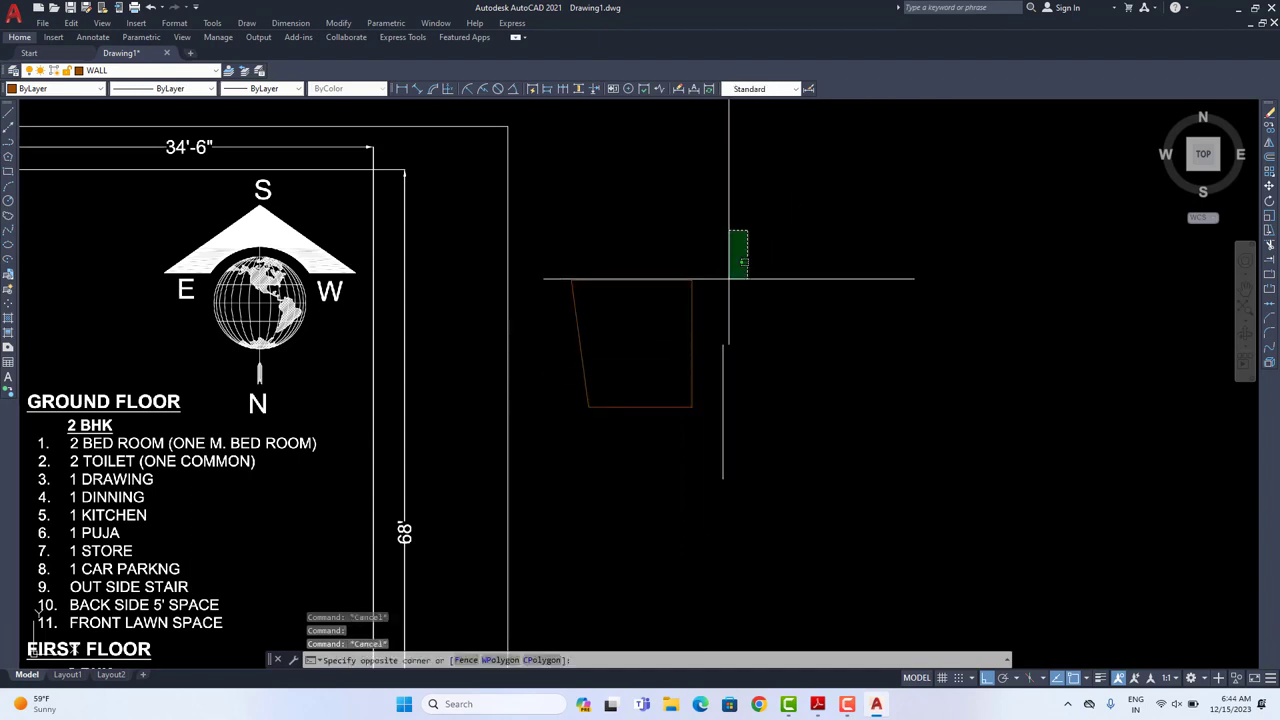
left_click(560, 495)
type("J")
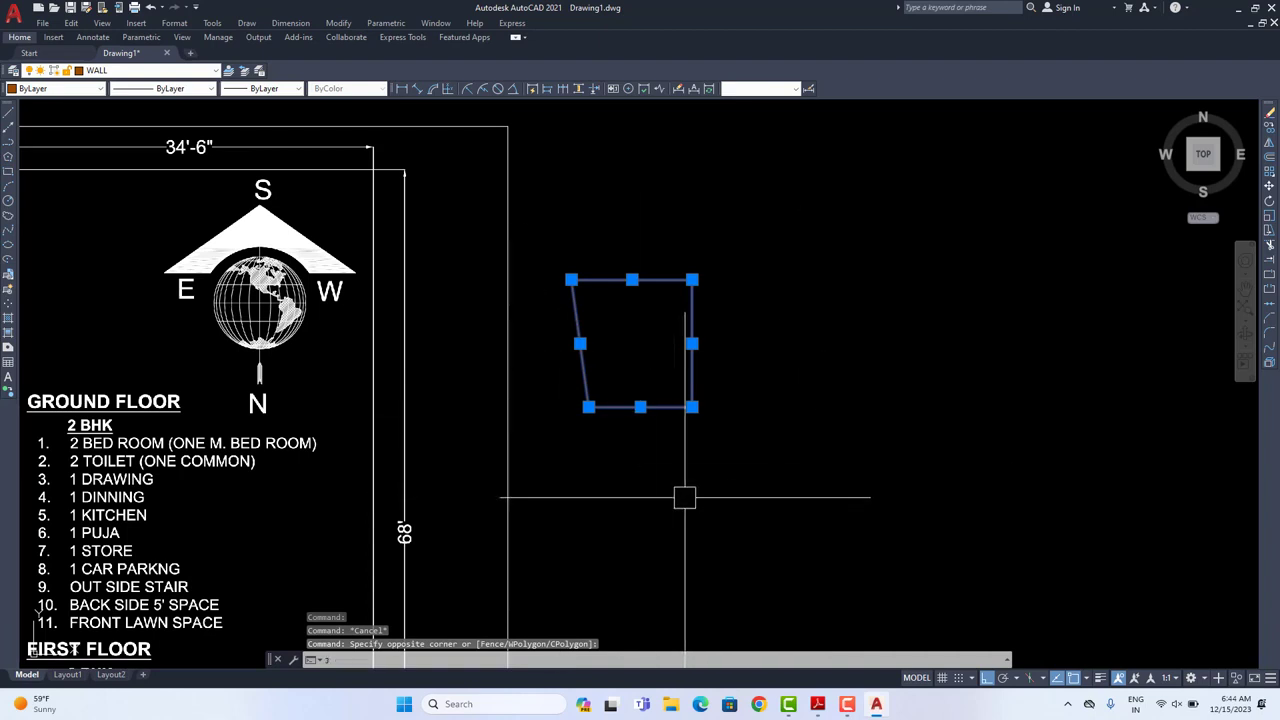
key("Return")
left_click(661, 407)
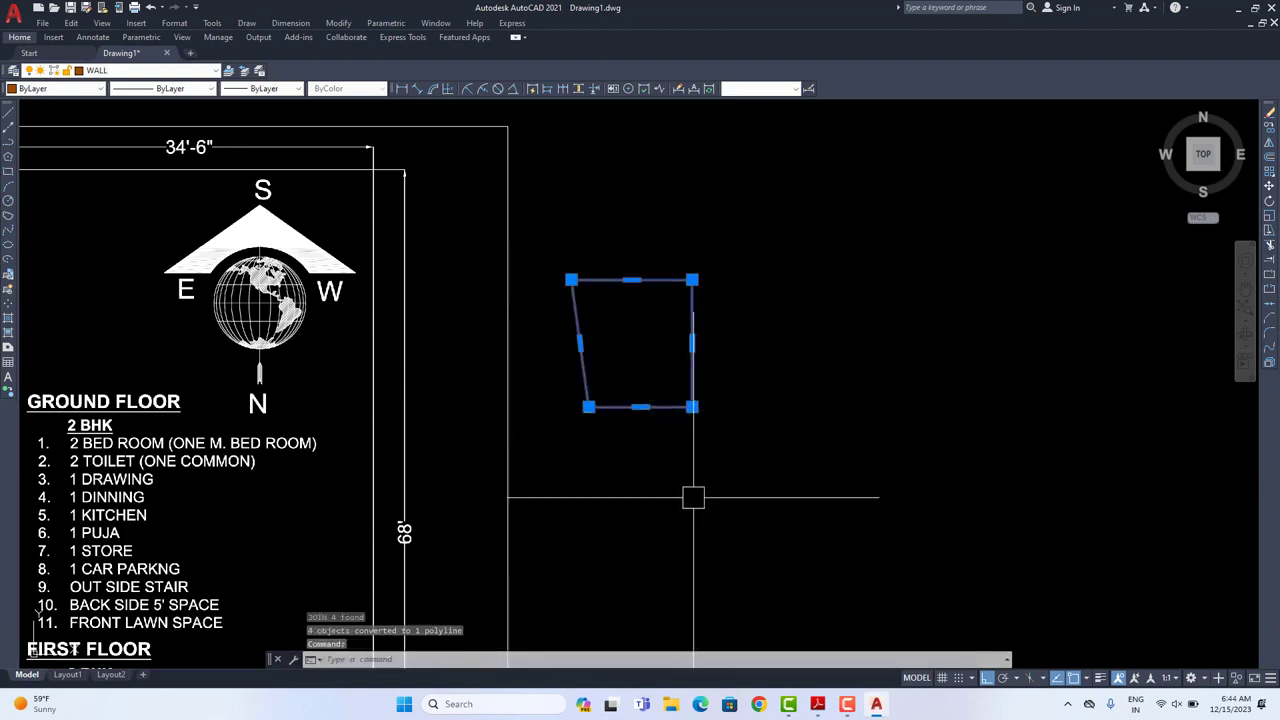
key("Delete")
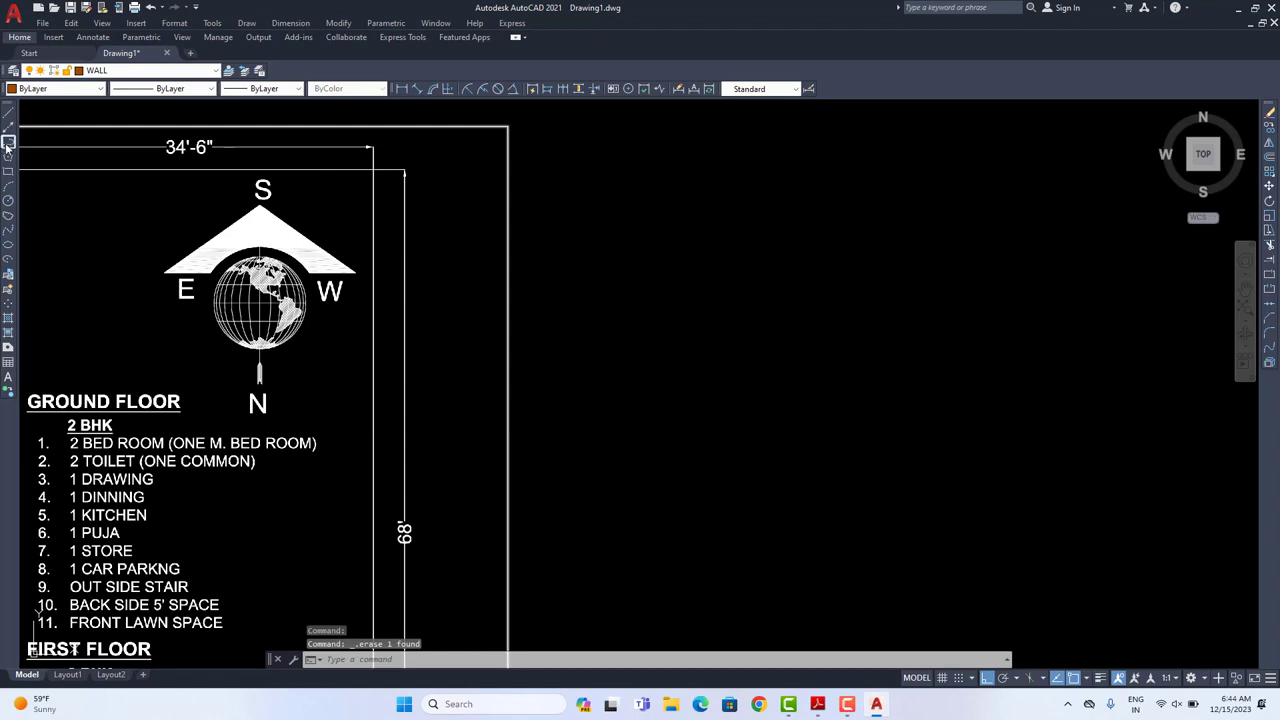
Step: Draw a closed trial polyline with a slanted left side beside the plan sheet, then erase it as one object
left_click(7, 143)
left_click(613, 293)
left_click(770, 298)
left_click(660, 433)
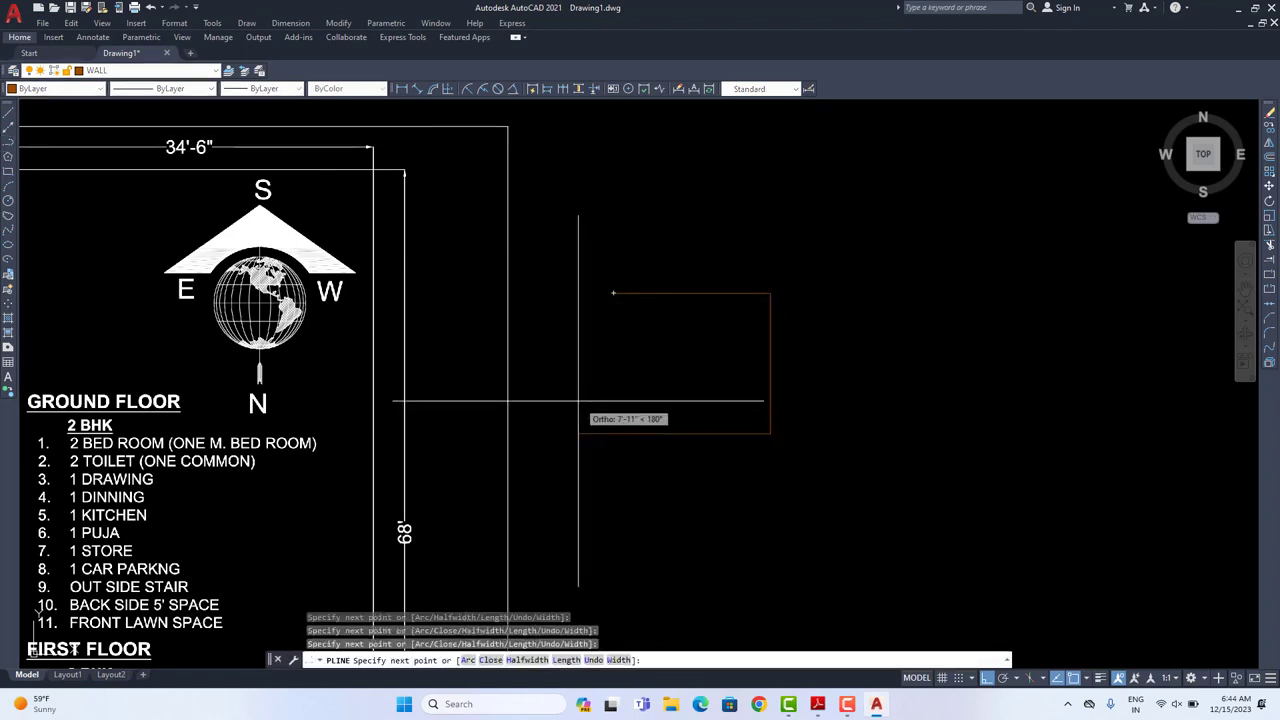
left_click(578, 401)
left_click(614, 293)
right_click(624, 232)
left_click(655, 244)
left_click(661, 299)
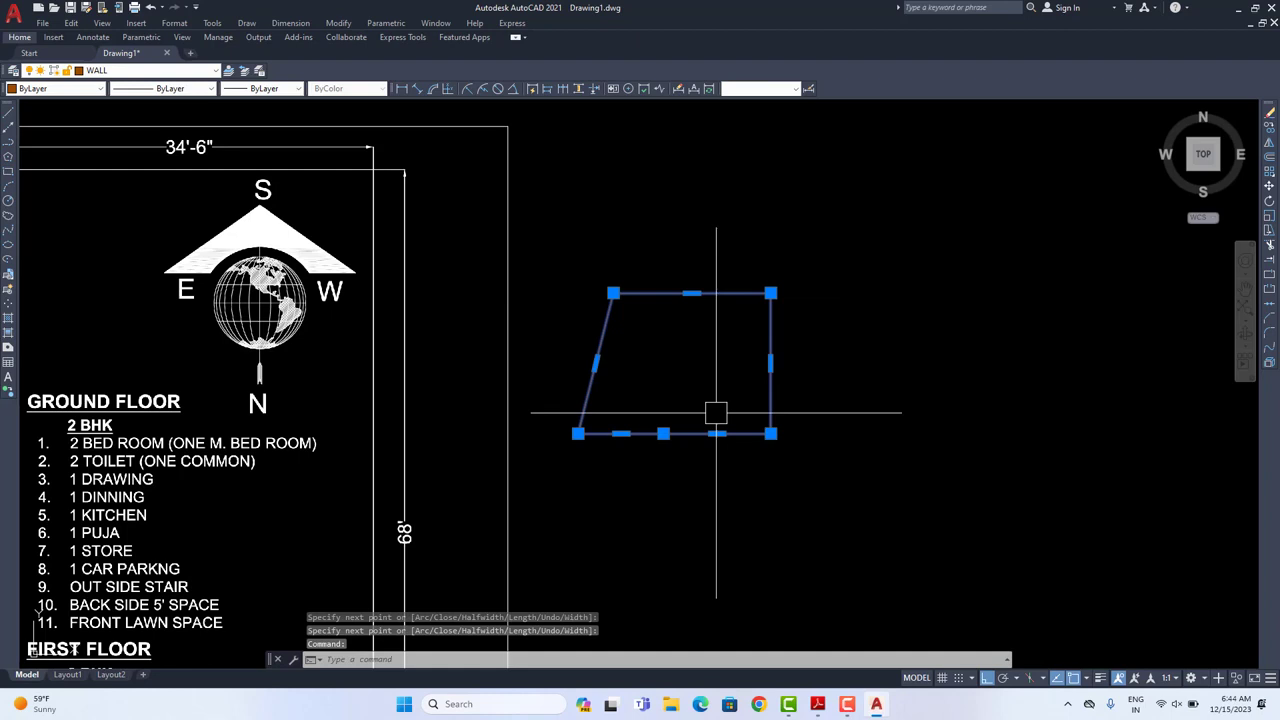
key("Delete")
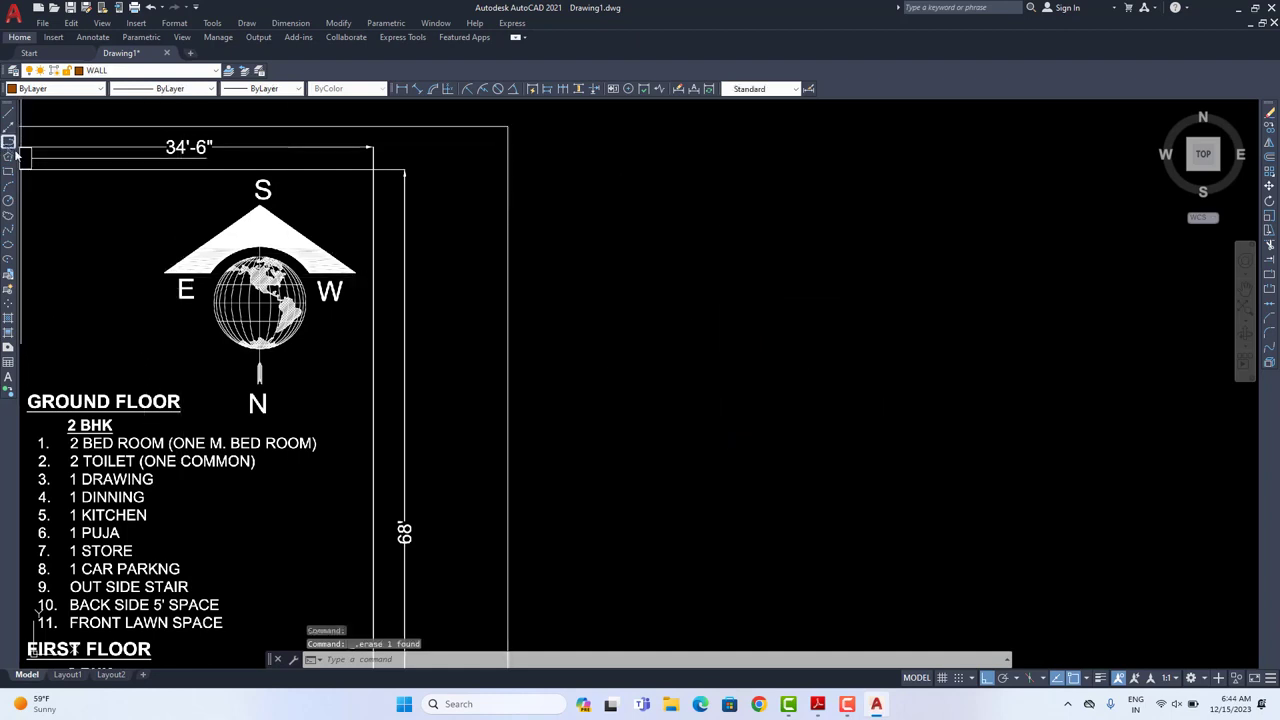
Step: Draw the plot boundary beside the plan sheet as a closed rectangular polyline, 34'6" wide and 68' high
left_click(9, 144)
middle_click_drag(287, 333, 360, 320)
scroll(372, 336, "down", 2)
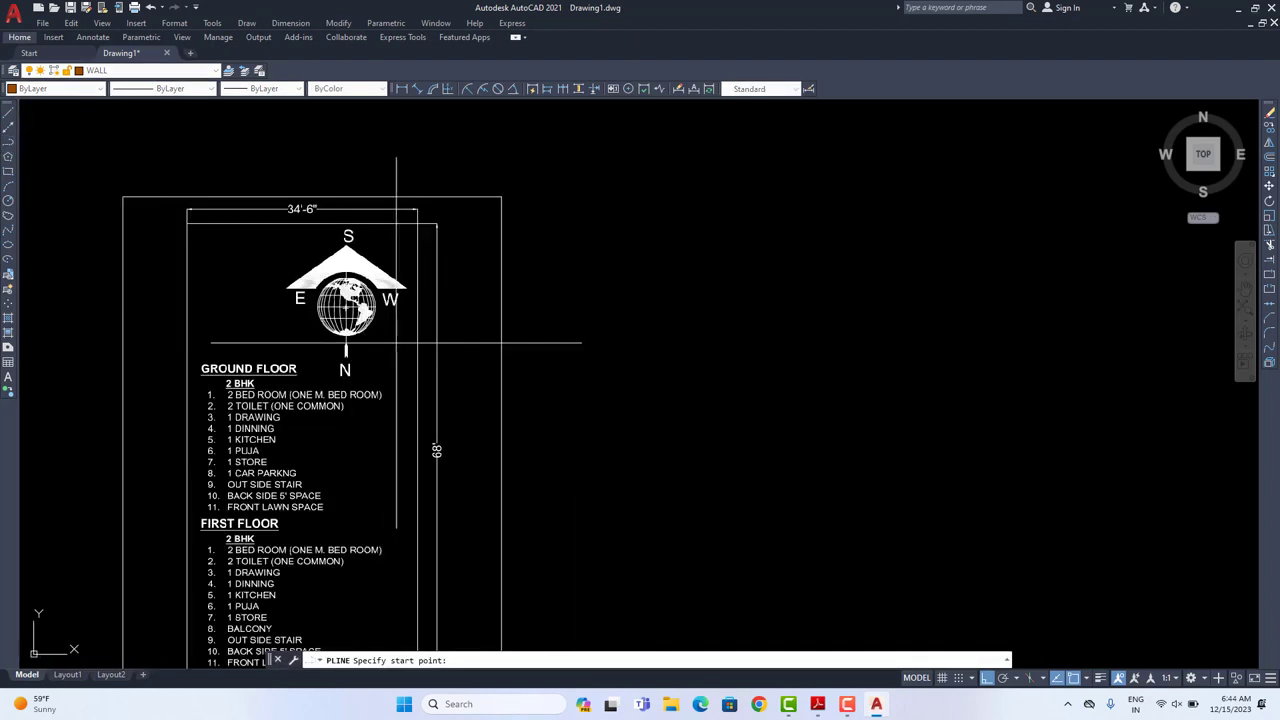
left_click(624, 303)
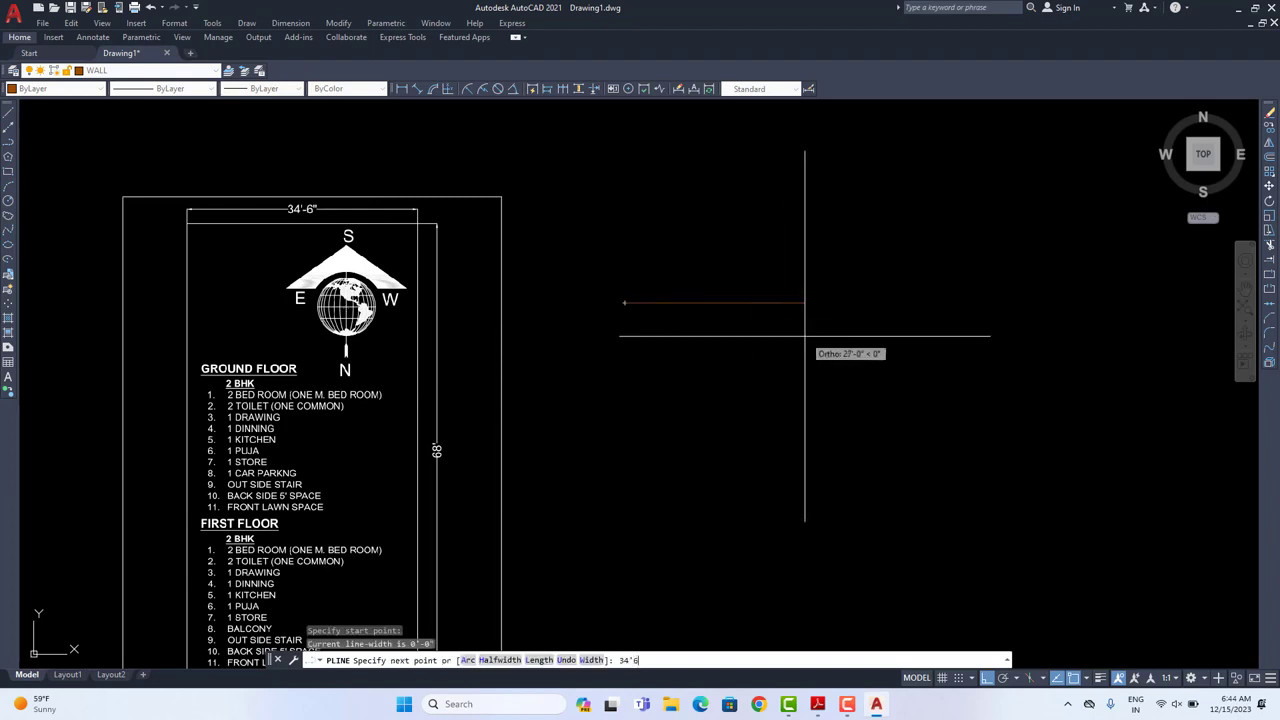
key("Return")
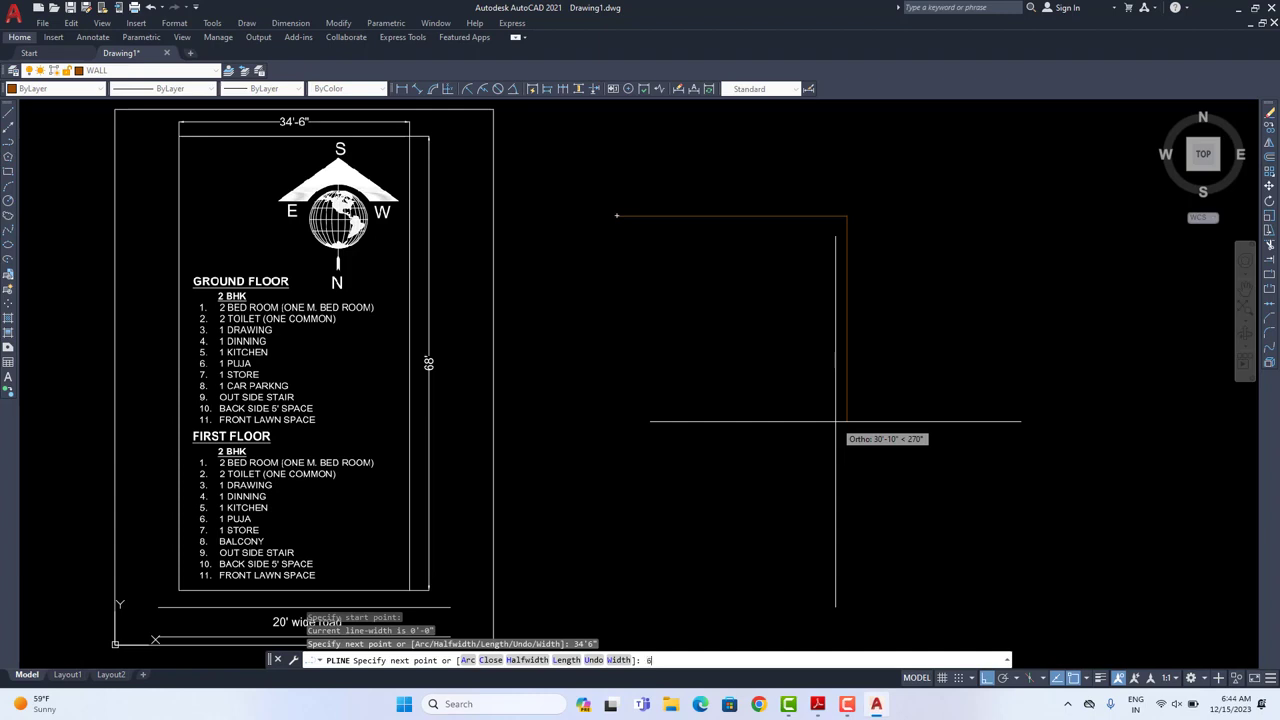
key("Return")
scroll(835, 420, "down", 4)
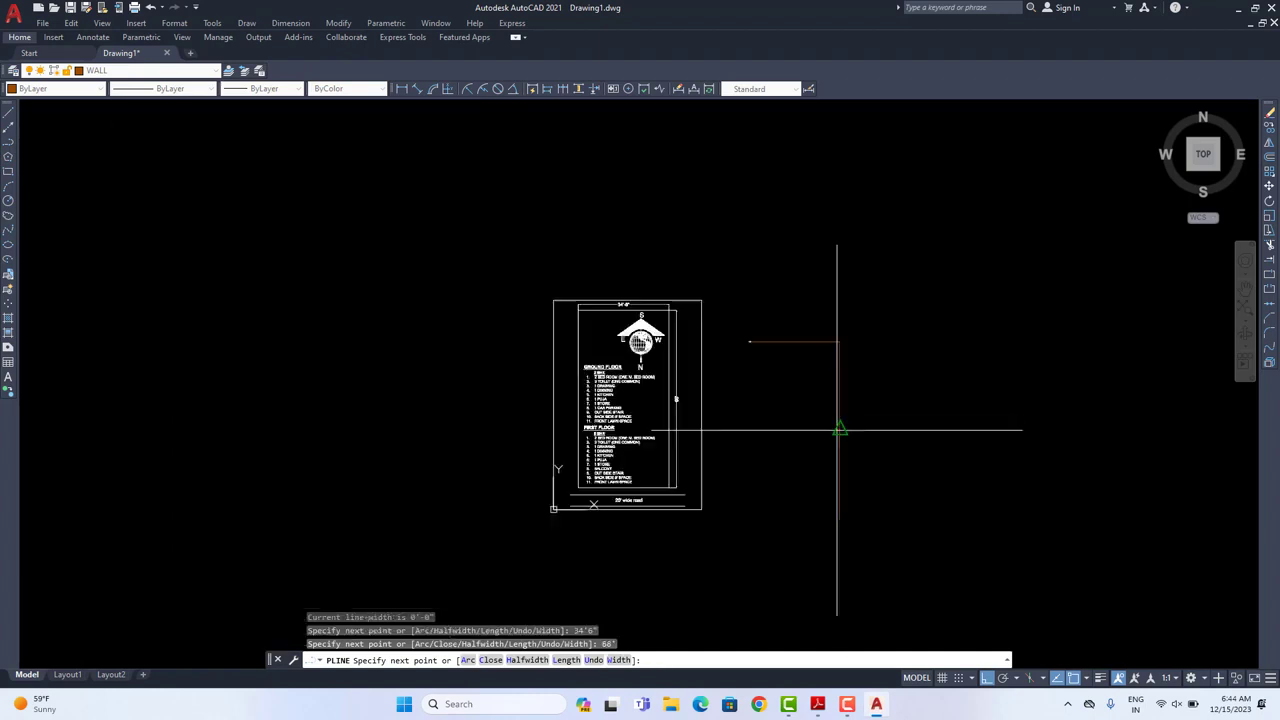
scroll(769, 523, "up", 4)
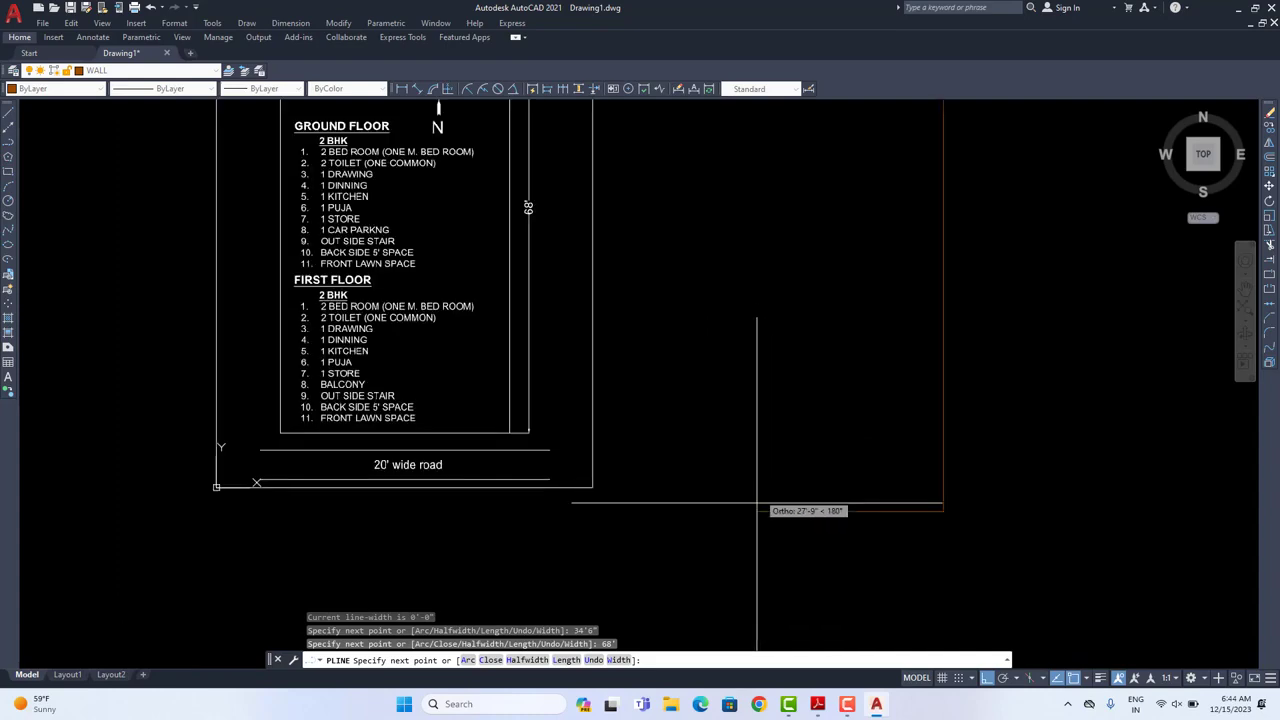
mouse_move(757, 503)
middle_mouse_down()
mouse_move(738, 605)
mouse_move(712, 647)
mouse_move(713, 462)
middle_mouse_up()
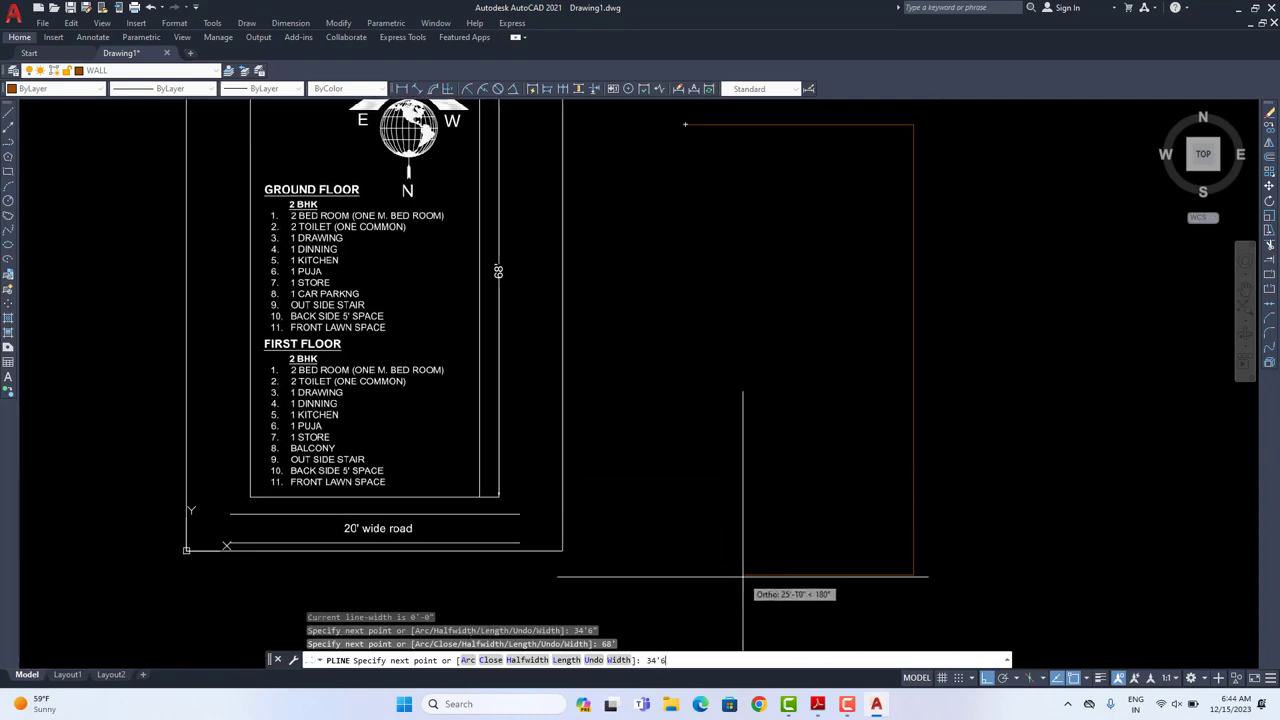
type("\"")
key("Return")
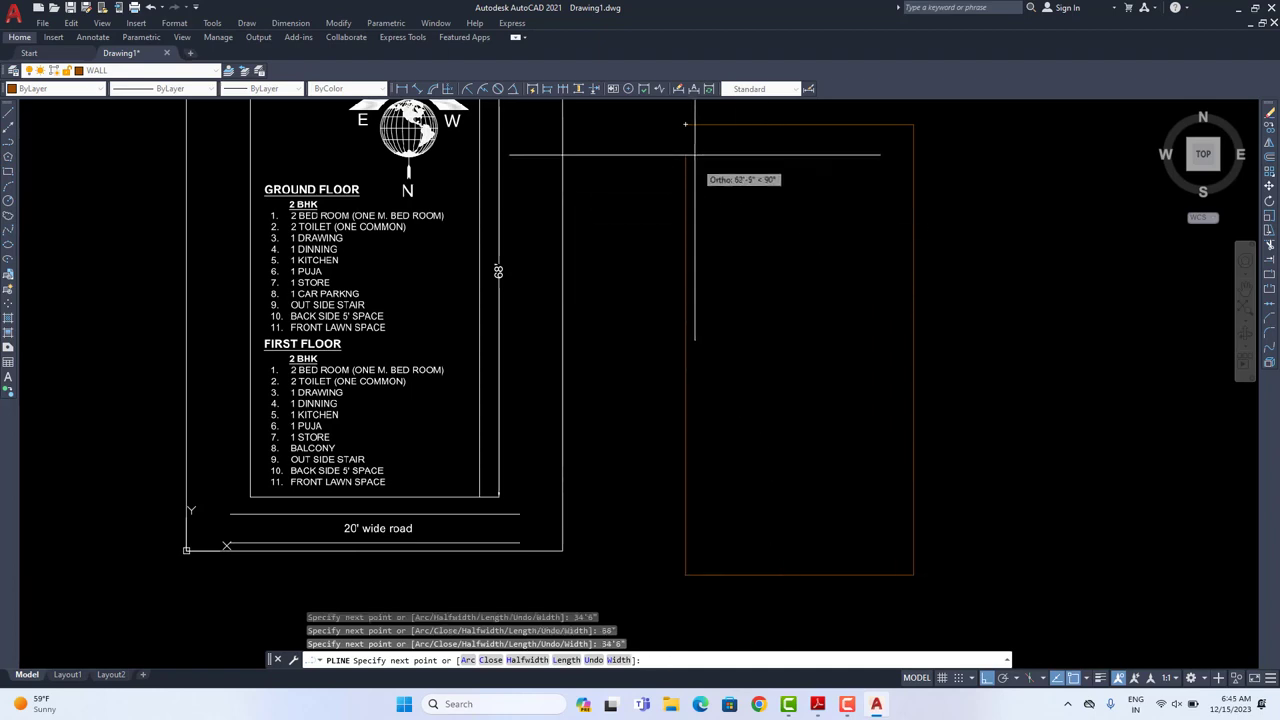
left_click(685, 124)
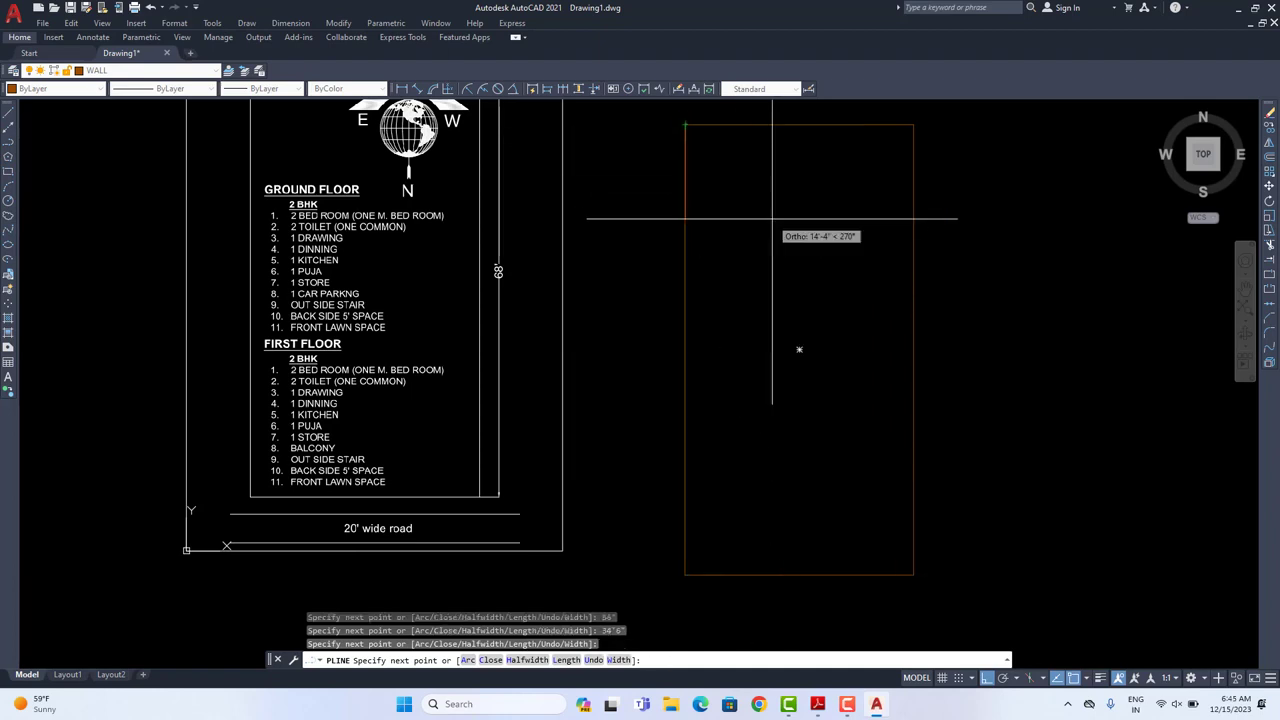
key("Escape")
Step: Move the plot rectangle up and closer to the plan sheet with Ortho mode off
left_click(910, 231)
scroll(832, 270, "down", 4)
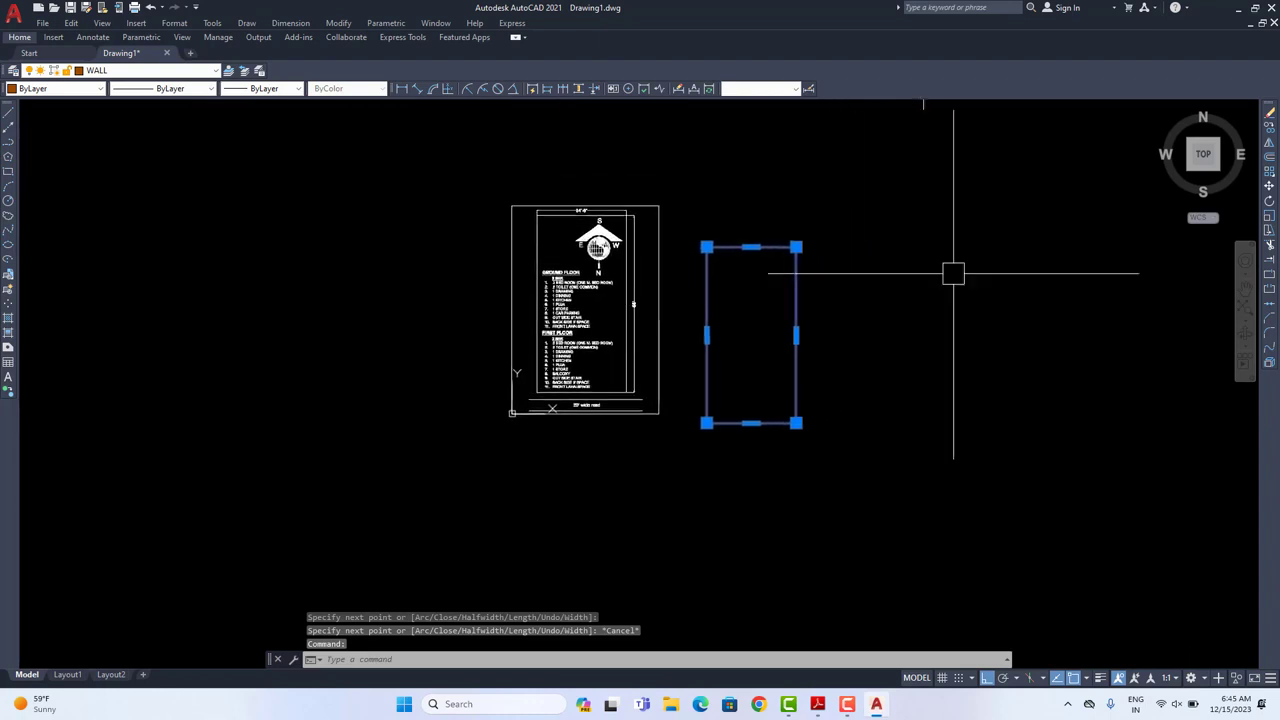
left_click(1269, 199)
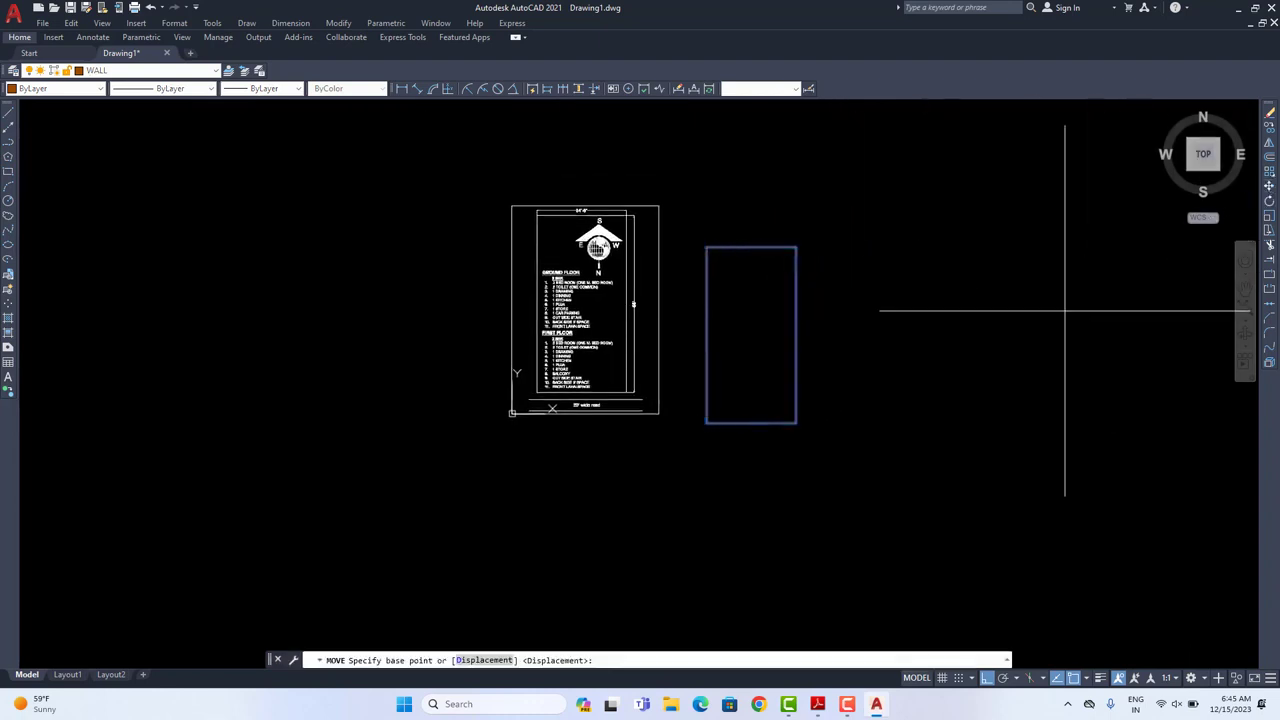
left_click(1022, 325)
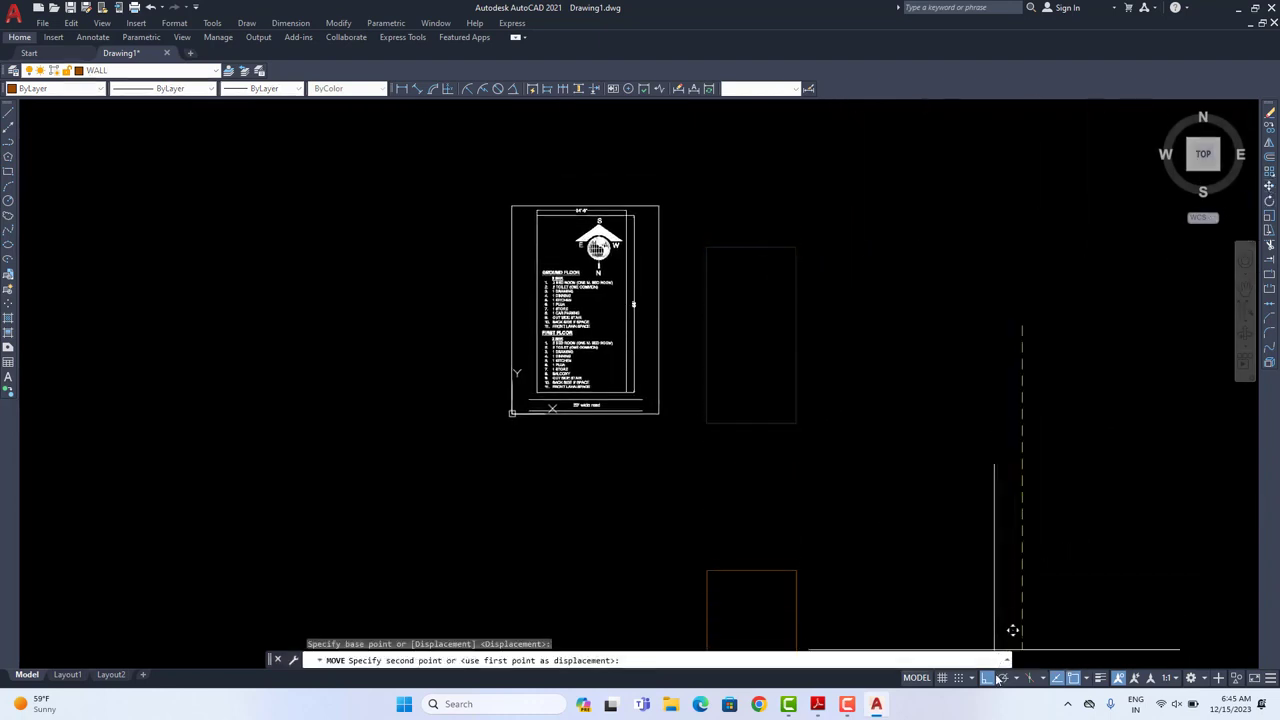
left_click(987, 678)
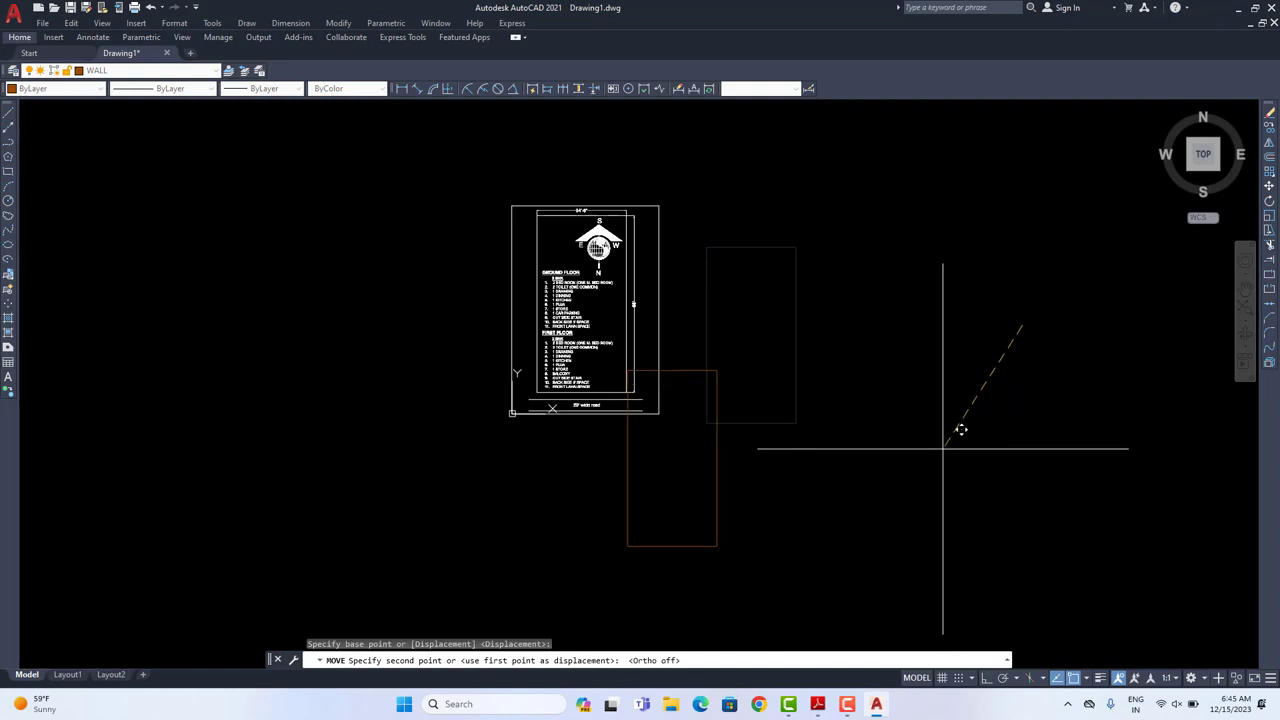
left_click(986, 291)
scroll(698, 257, "up", 4)
mouse_move(690, 452)
middle_mouse_down()
mouse_move(700, 466)
mouse_move(575, 417)
mouse_move(602, 405)
middle_mouse_up()
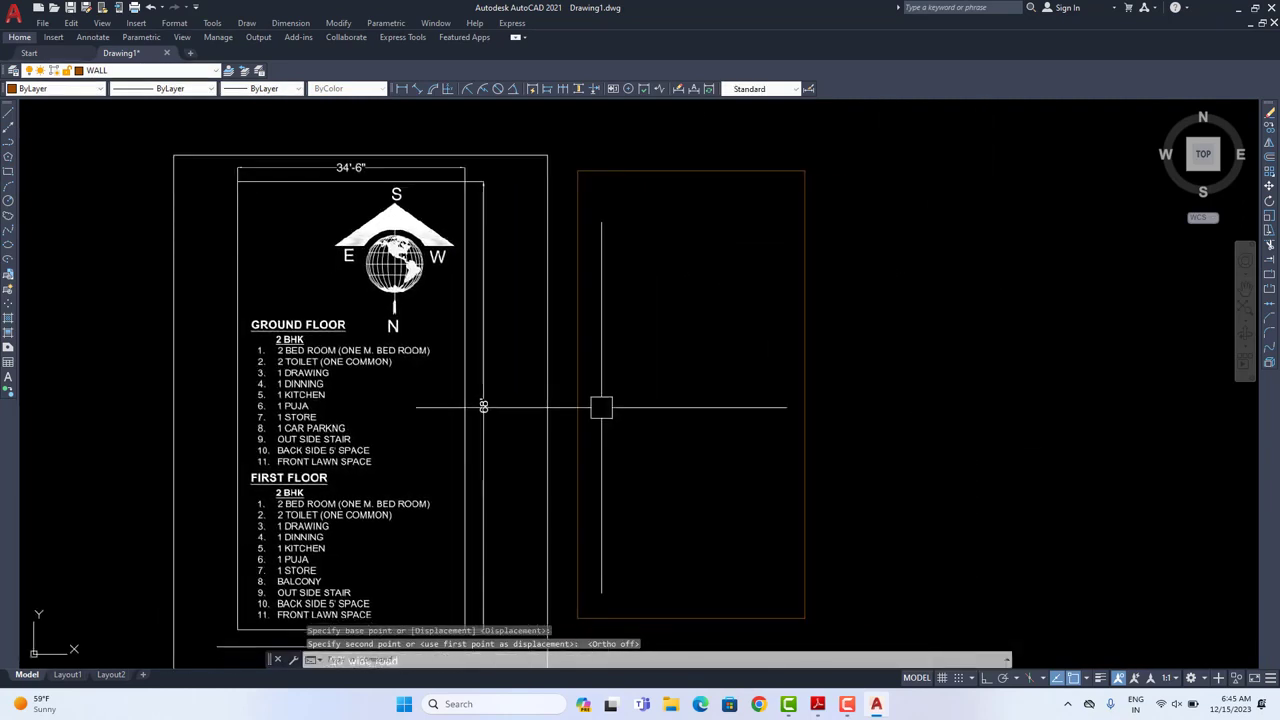
Step: Draw a 5' vertical line downward from the midpoint of the plot rectangle's top side with Ortho mode on
scroll(296, 462, "up", 2)
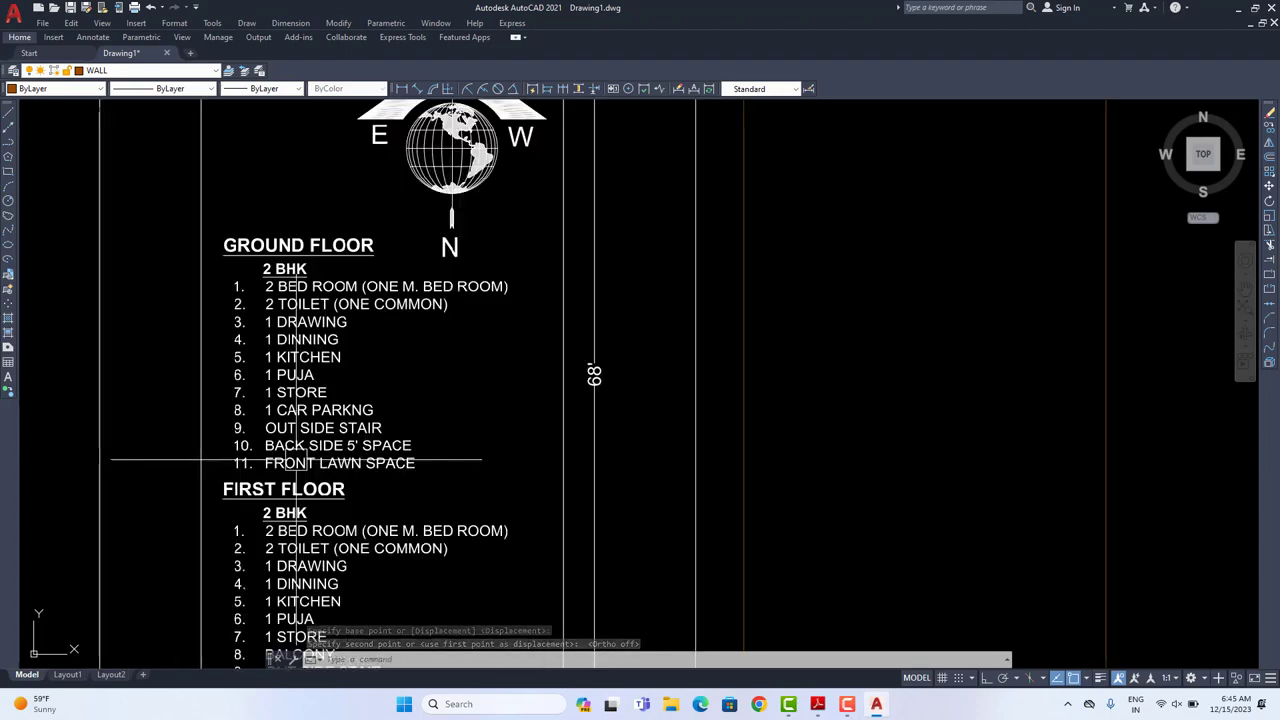
scroll(292, 455, "up", 2)
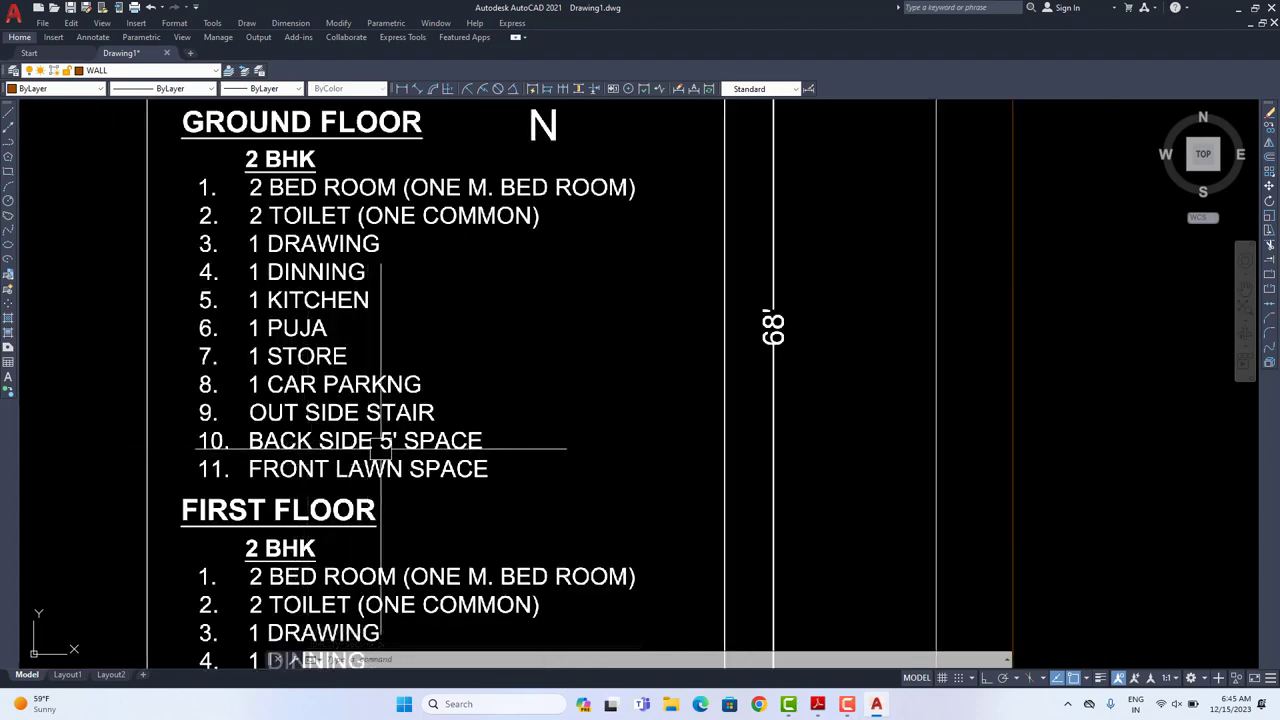
scroll(380, 449, "down", 4)
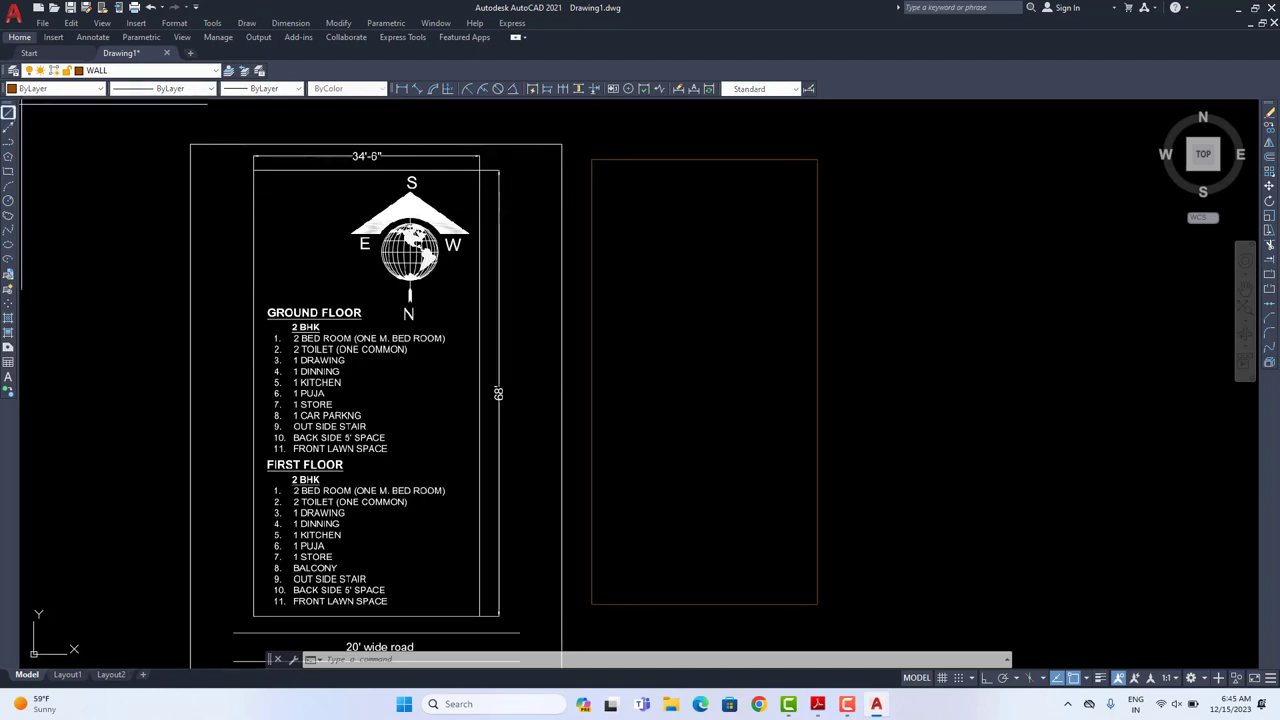
left_click(8, 112)
left_click(705, 158)
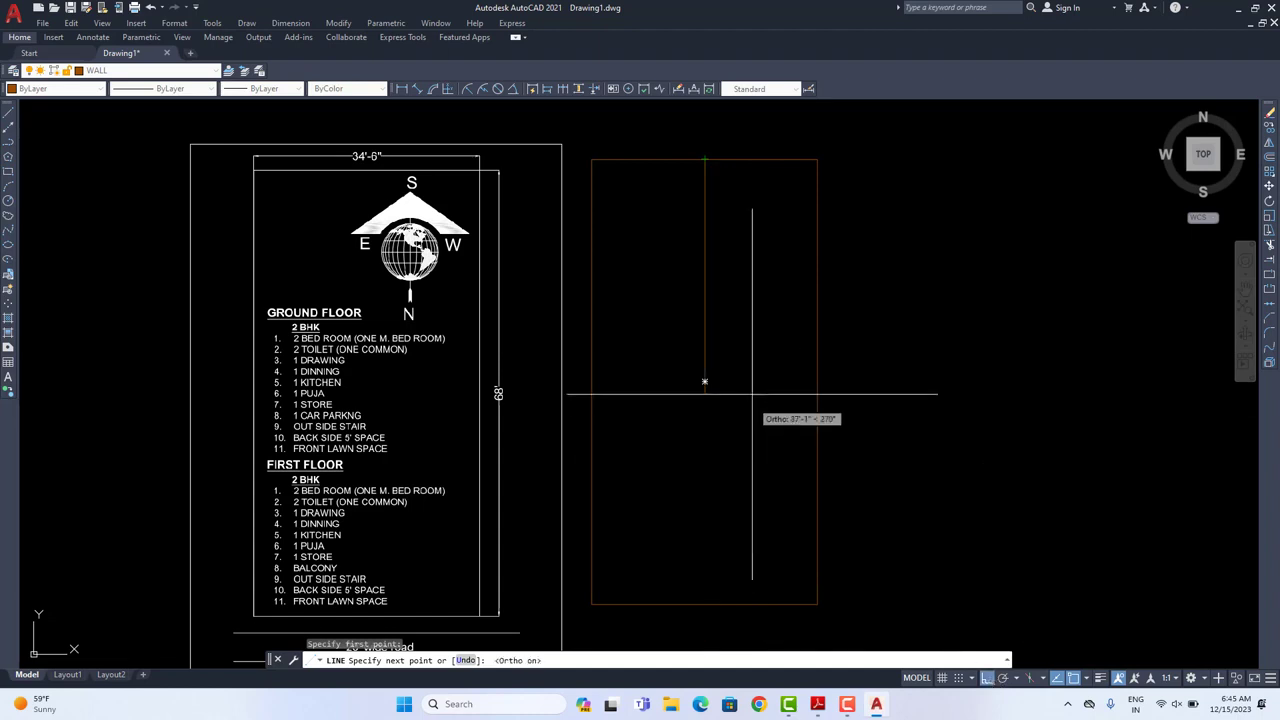
type("5'")
key("Return")
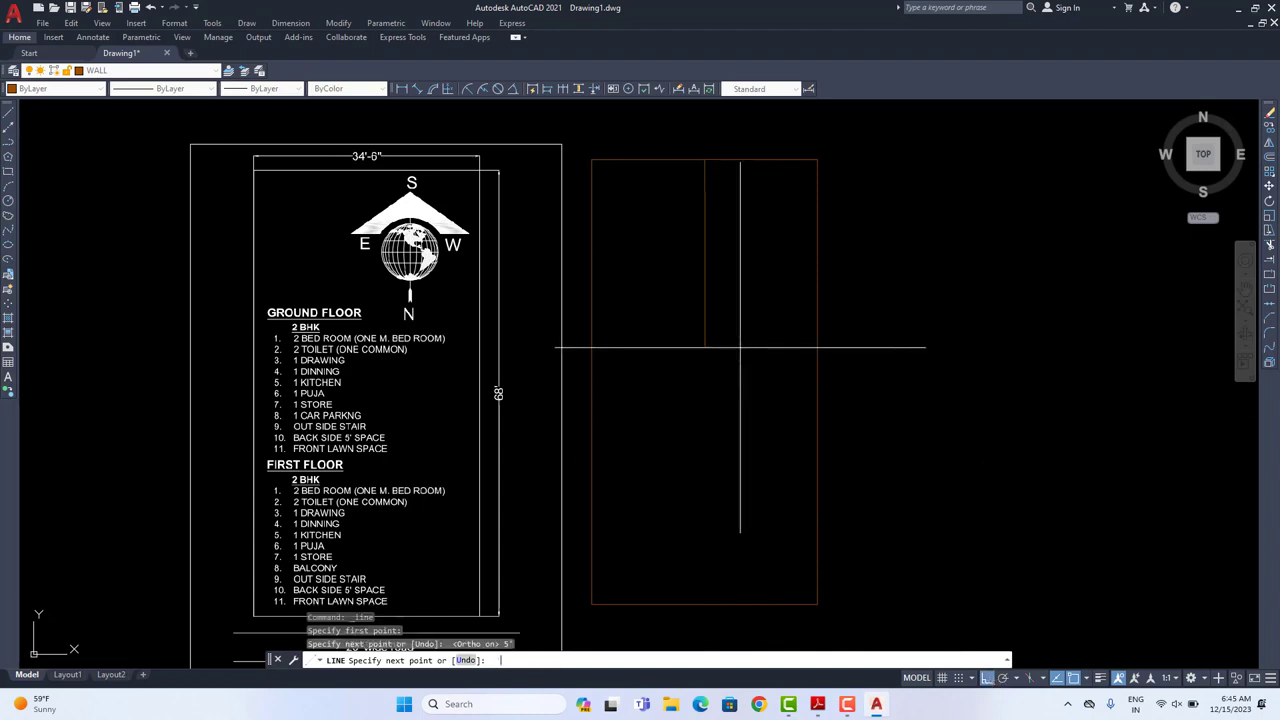
key("Escape")
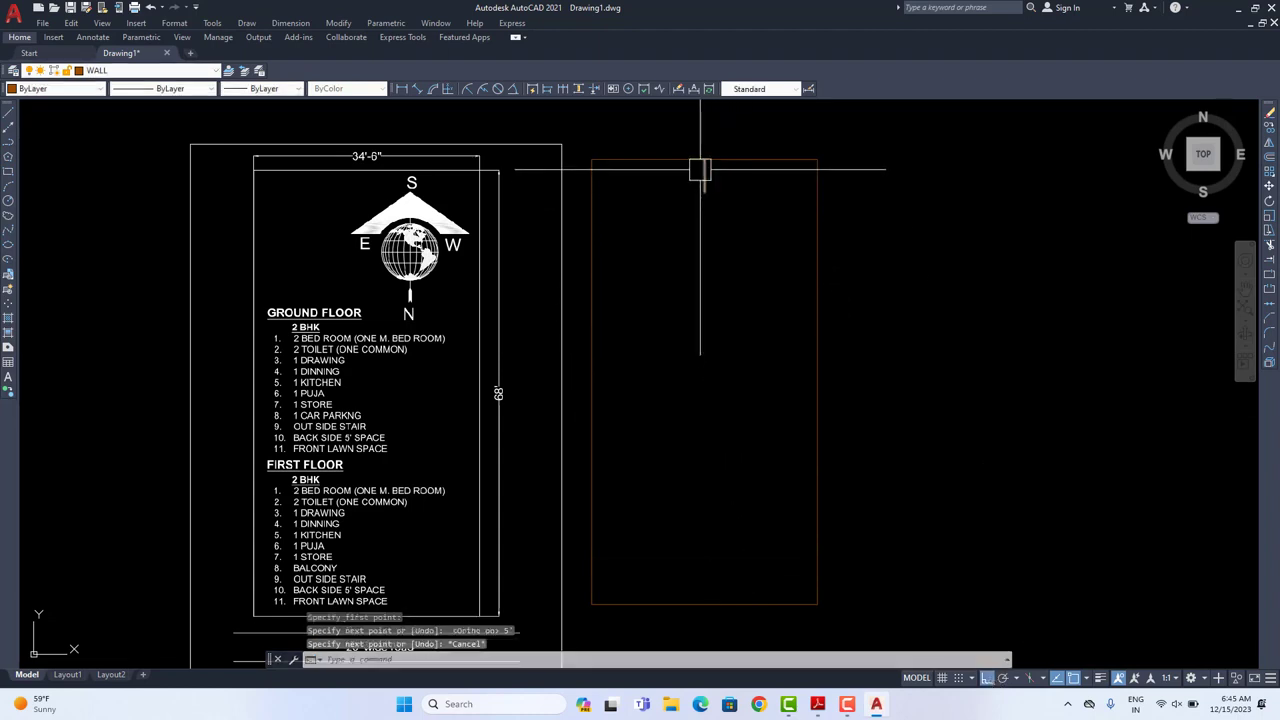
Step: Check the short vertical line's length with a trial linear dimension, without placing it
scroll(709, 181, "down", 2)
scroll(709, 181, "up", 3)
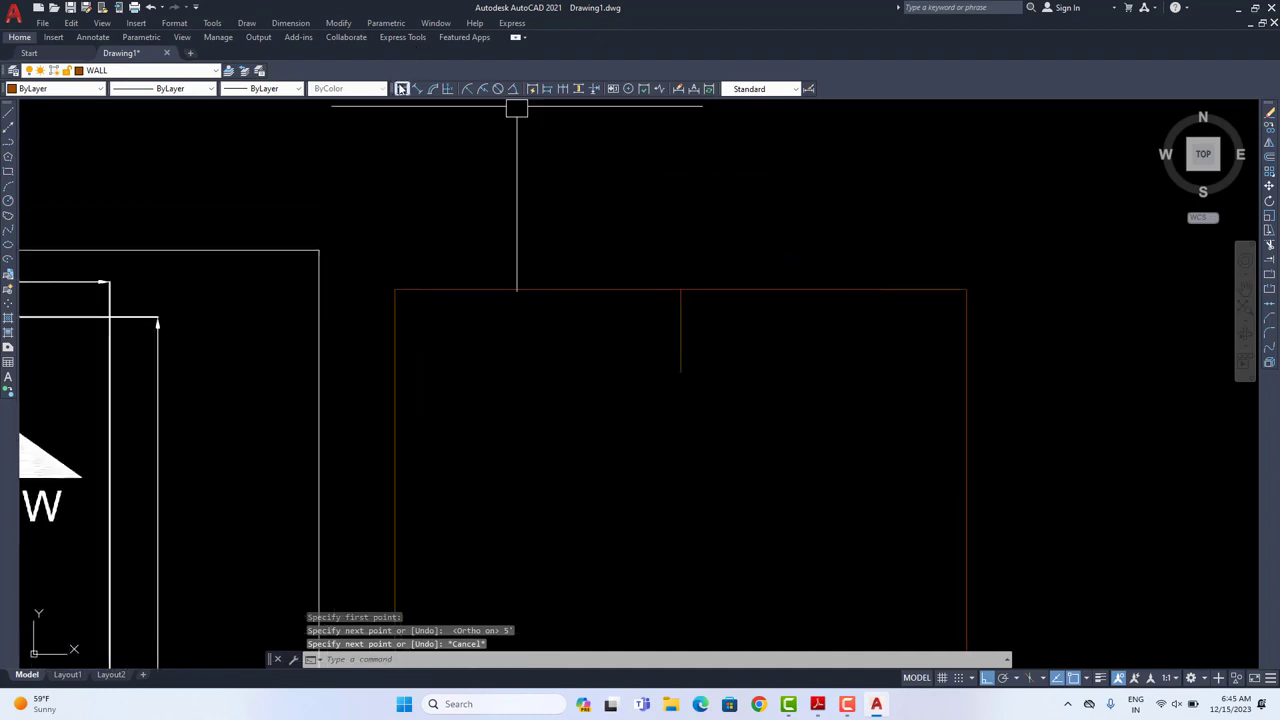
left_click(401, 88)
left_click(680, 371)
left_click(680, 290)
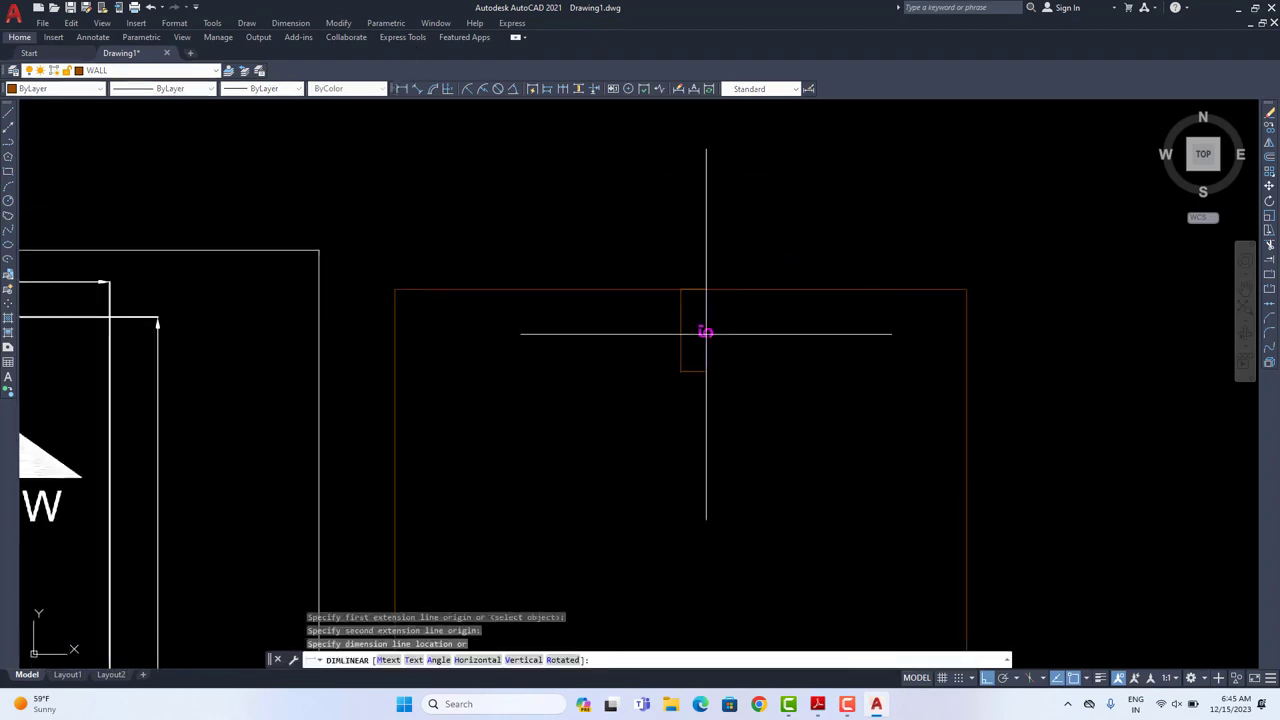
scroll(706, 333, "up", 2)
scroll(708, 323, "down", 5)
key("Escape")
scroll(708, 371, "up", 3)
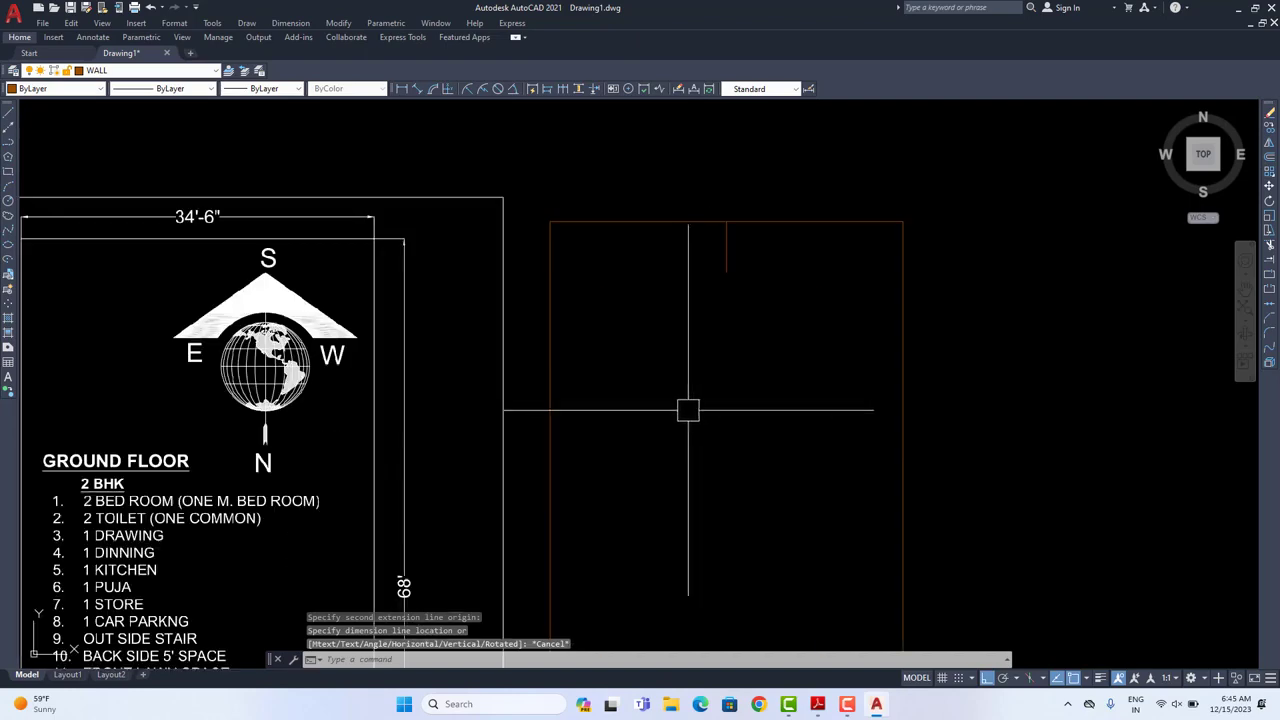
Step: Offset the plot rectangle 2'6" inward
scroll(651, 300, "down", 2)
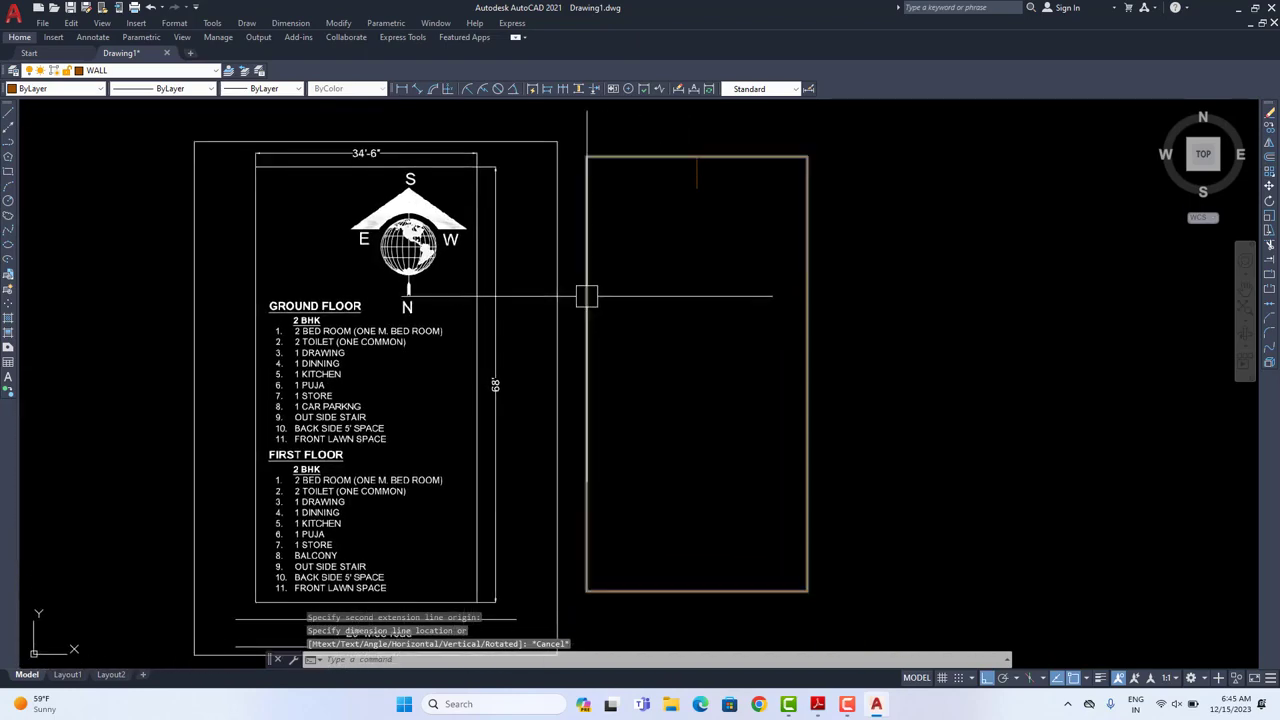
type("o")
key("Return")
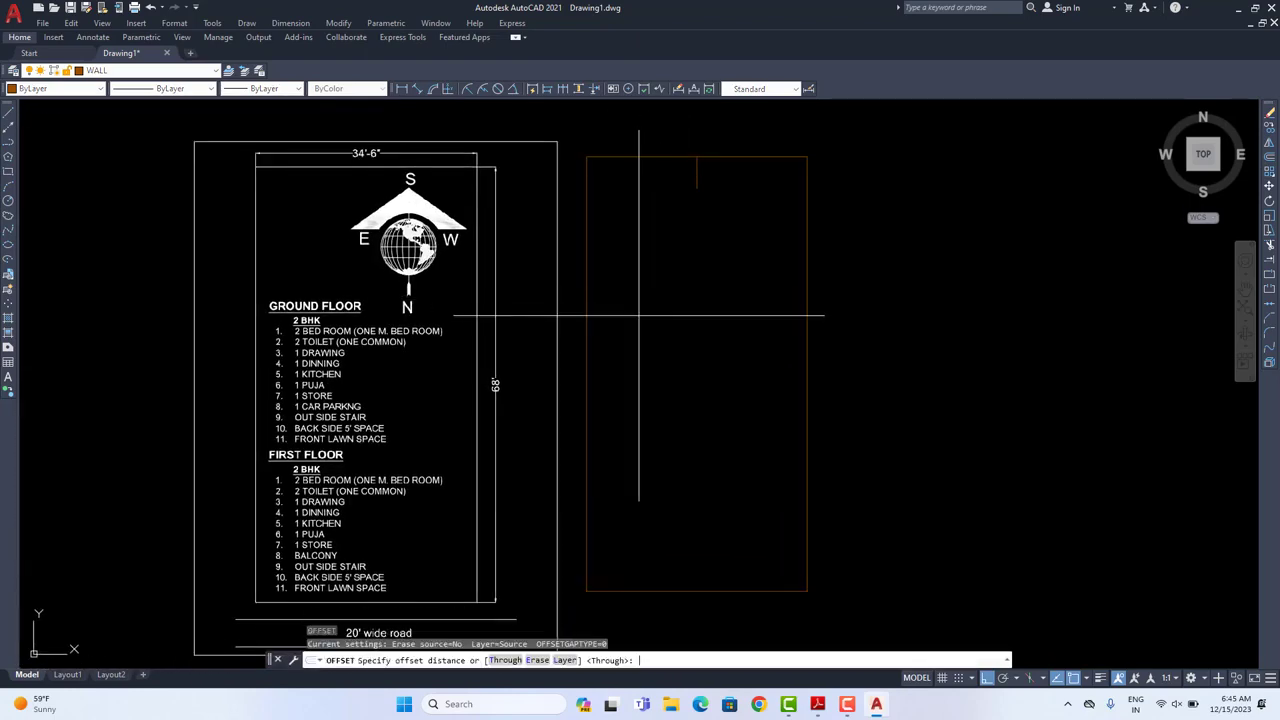
type("2'6\"")
key("Return")
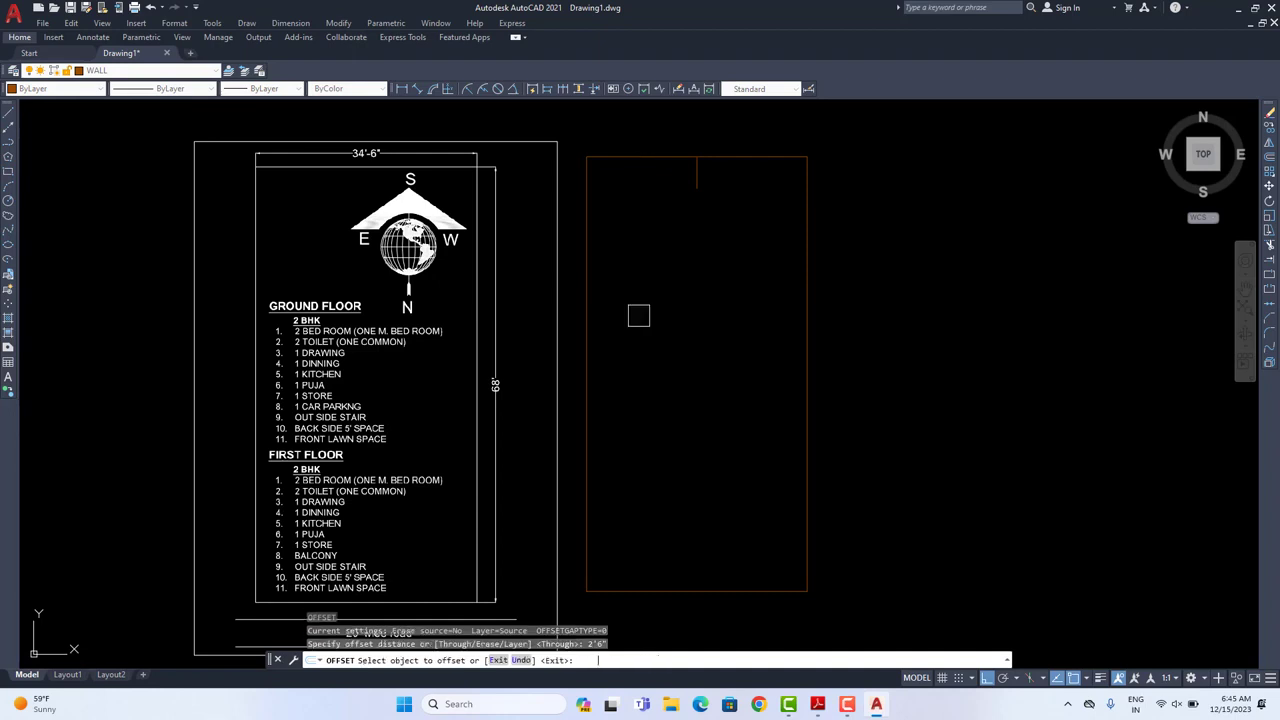
left_click(590, 302)
left_click(644, 321)
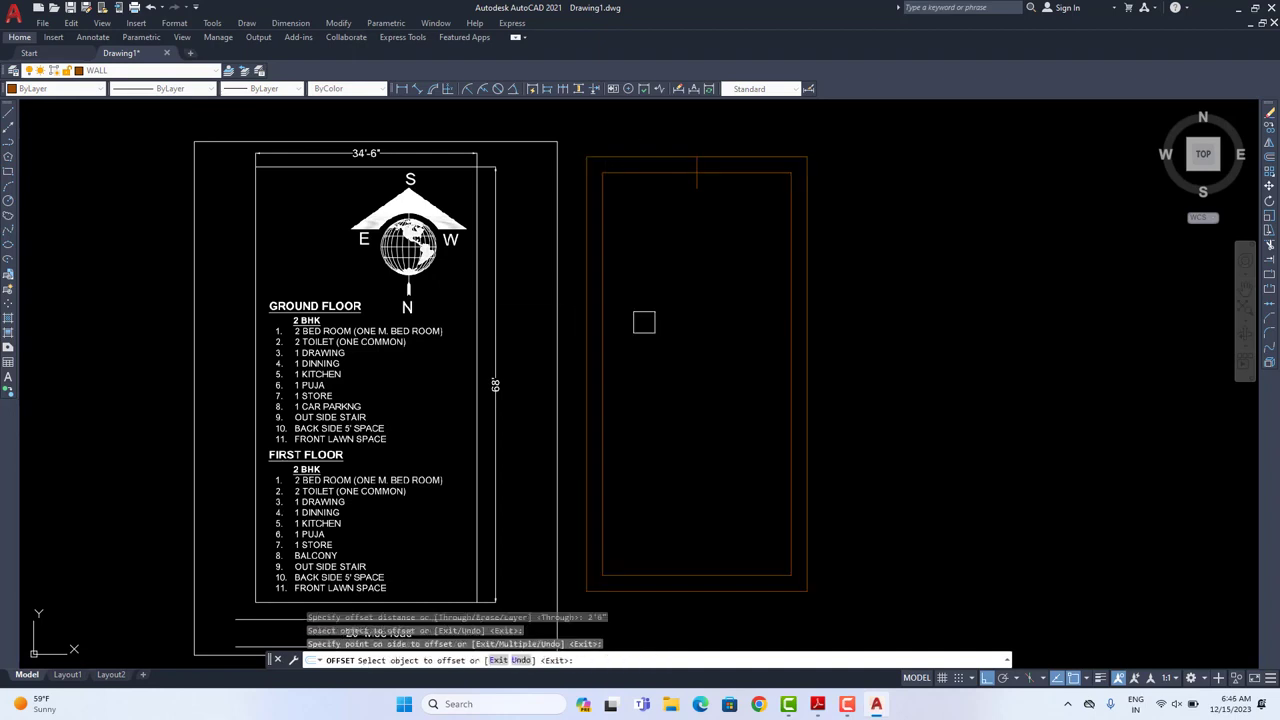
key("Escape")
key("Escape")
Step: Stretch the inner rectangle's top edge down to the lower end of the 5' line
scroll(659, 184, "up", 2)
left_click(661, 167)
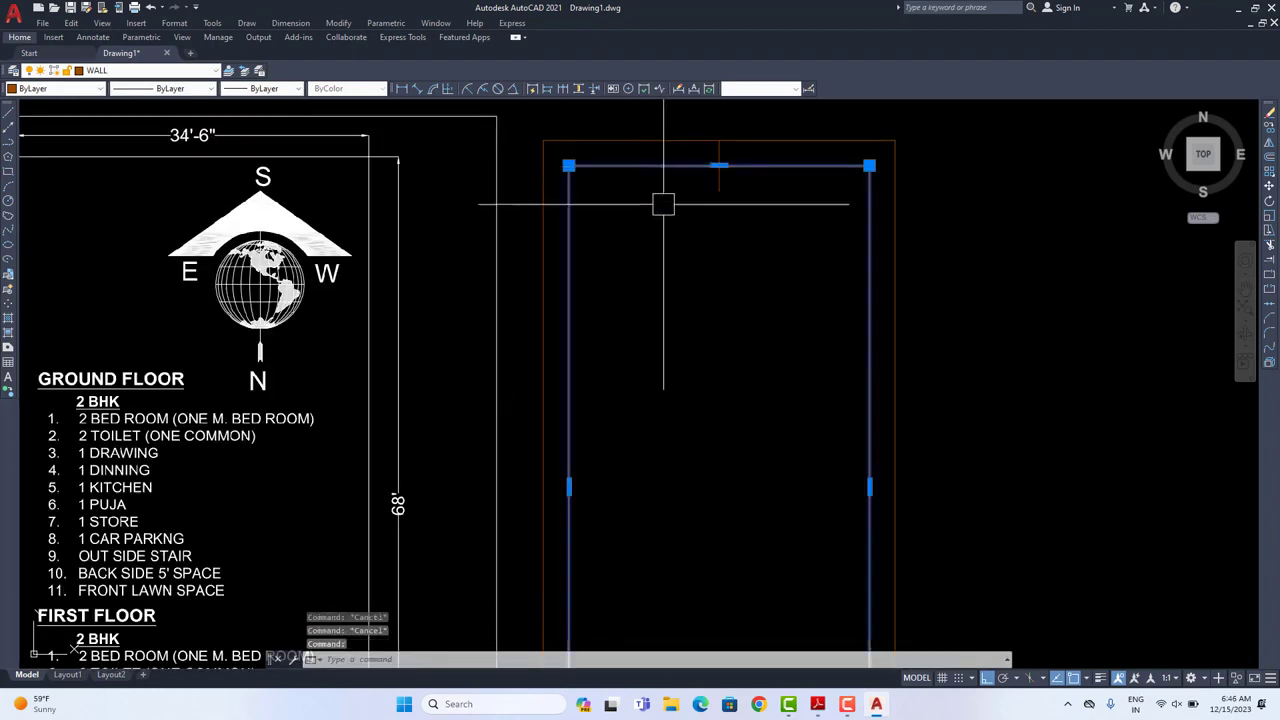
scroll(701, 190, "up", 4)
middle_click_drag(743, 126, 717, 284)
left_click(717, 284)
scroll(703, 414, "down", 4)
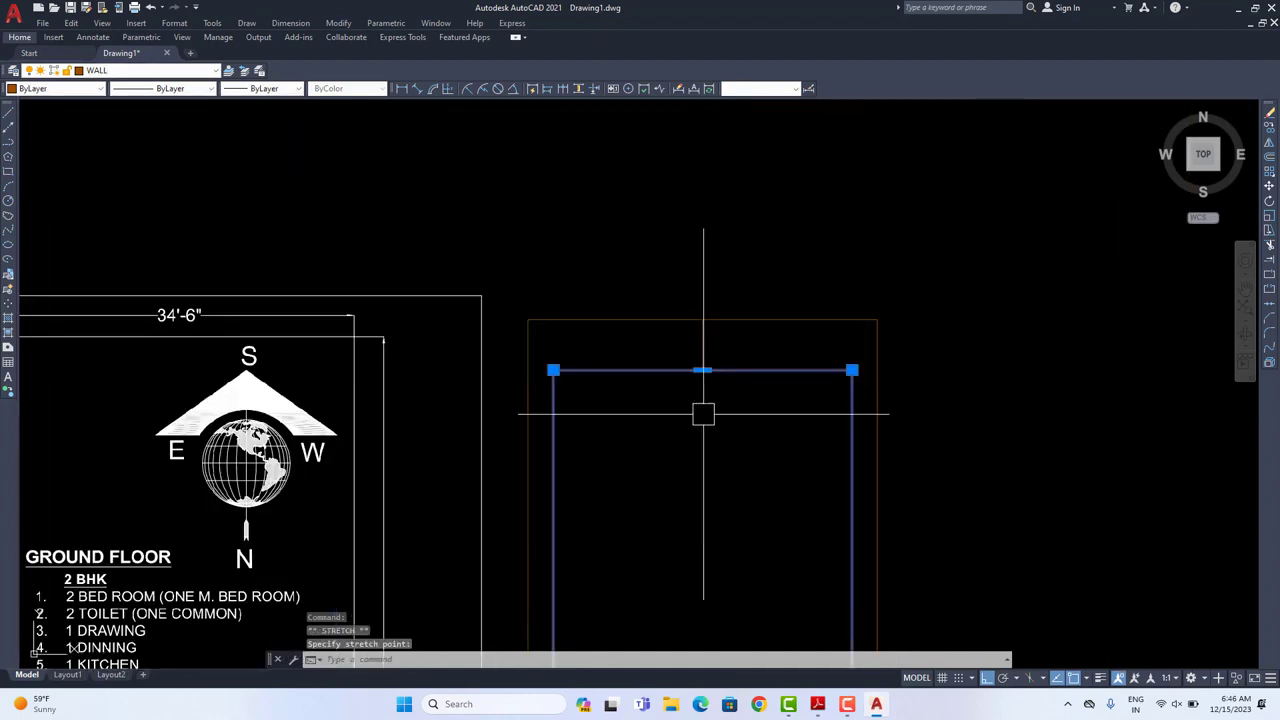
Step: Erase the short 5' helper line between the top sides of the outer and inner rectangles
middle_click_drag(703, 414, 716, 264)
key("Escape")
left_click(746, 159)
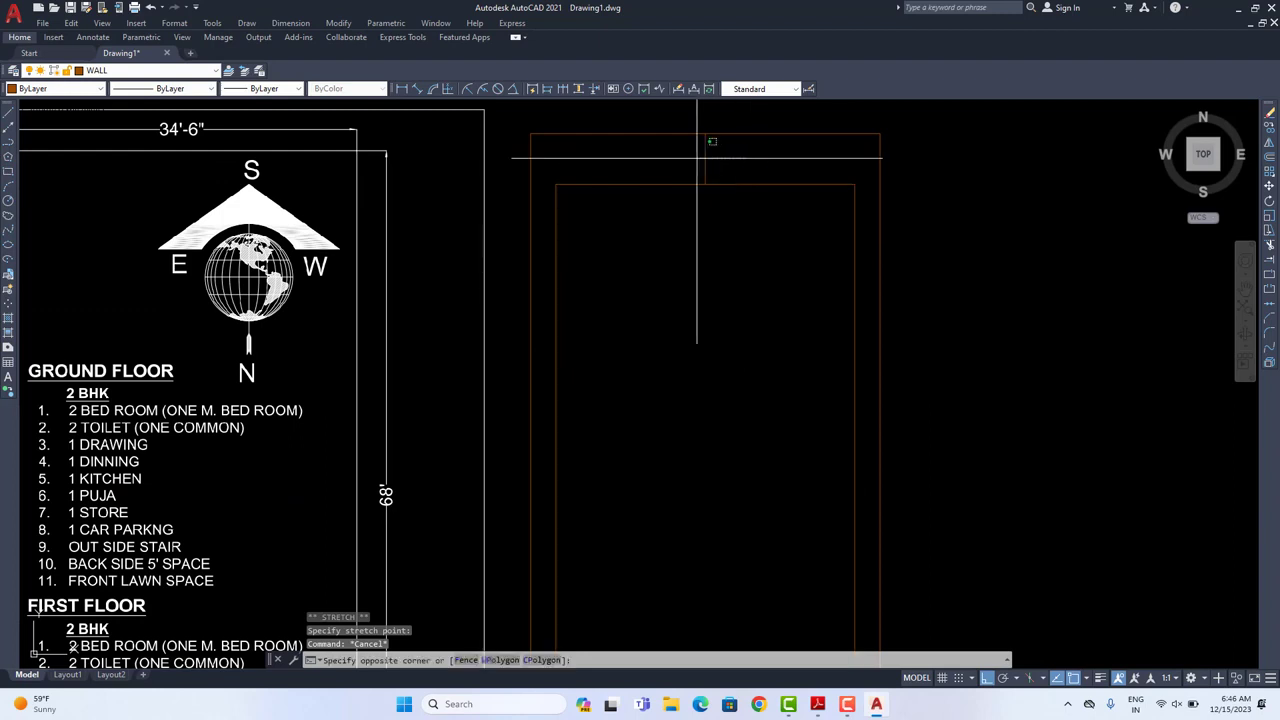
left_click(669, 162)
key("Delete")
scroll(714, 290, "down", 4)
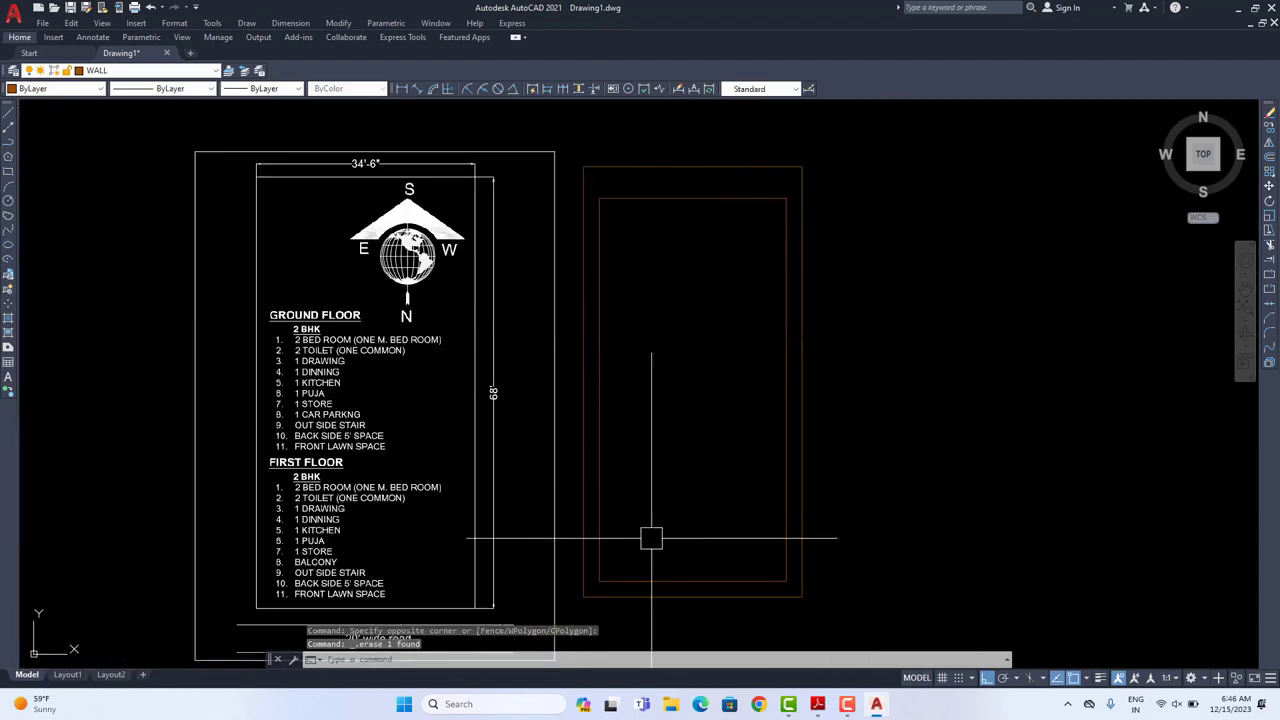
scroll(680, 460, "up", 5)
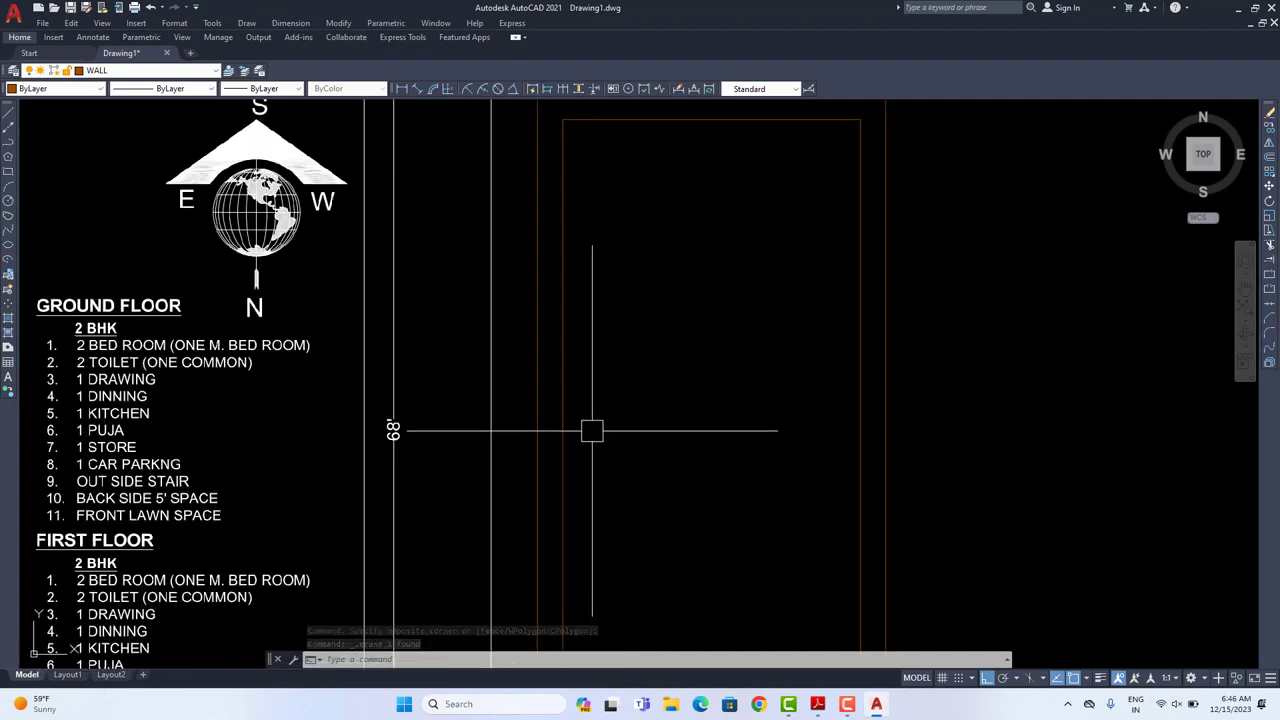
middle_click_drag(703, 493, 706, 506)
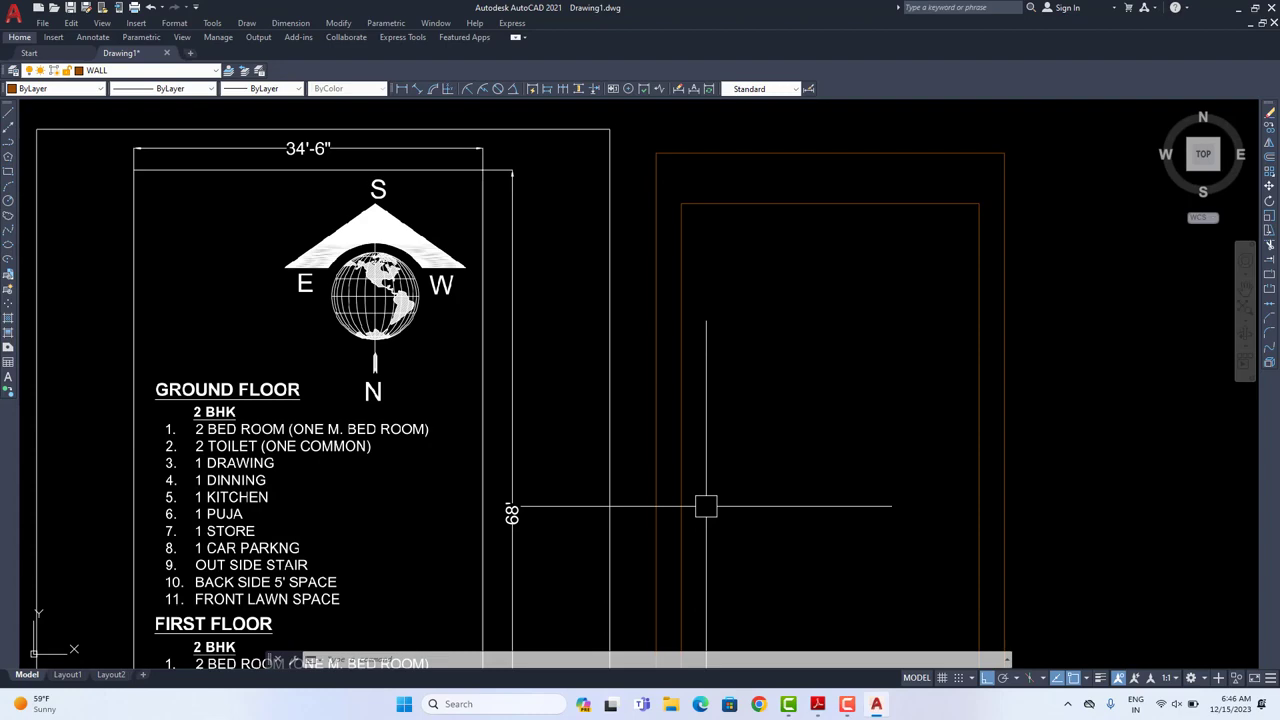
scroll(706, 506, "down", 2)
middle_click_drag(708, 463, 680, 374)
scroll(614, 417, "up", 2)
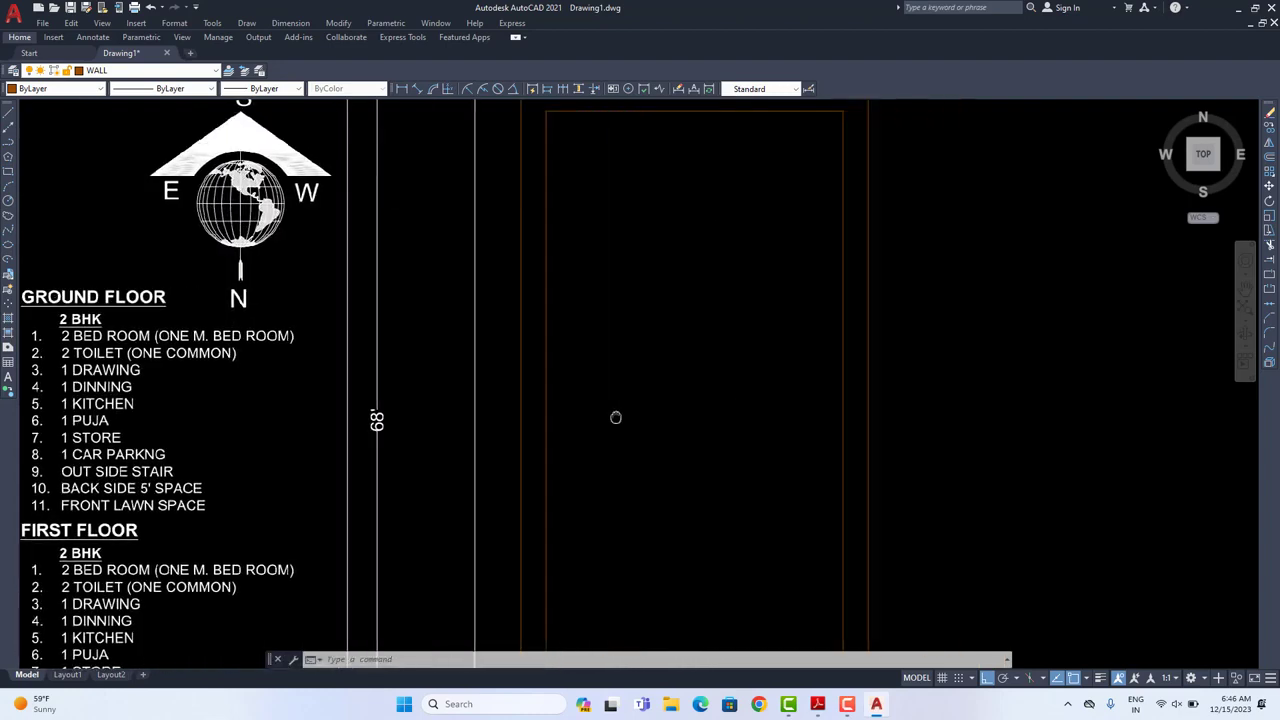
middle_click_drag(594, 426, 577, 477)
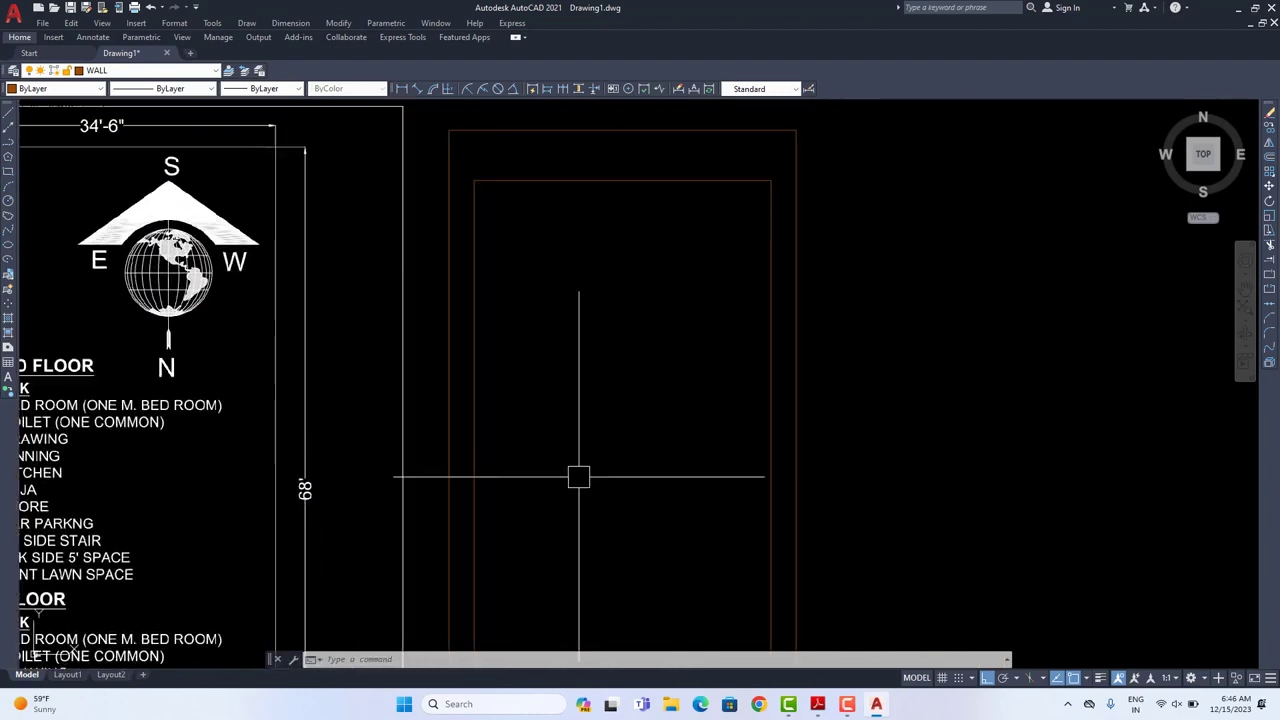
left_click(8, 172)
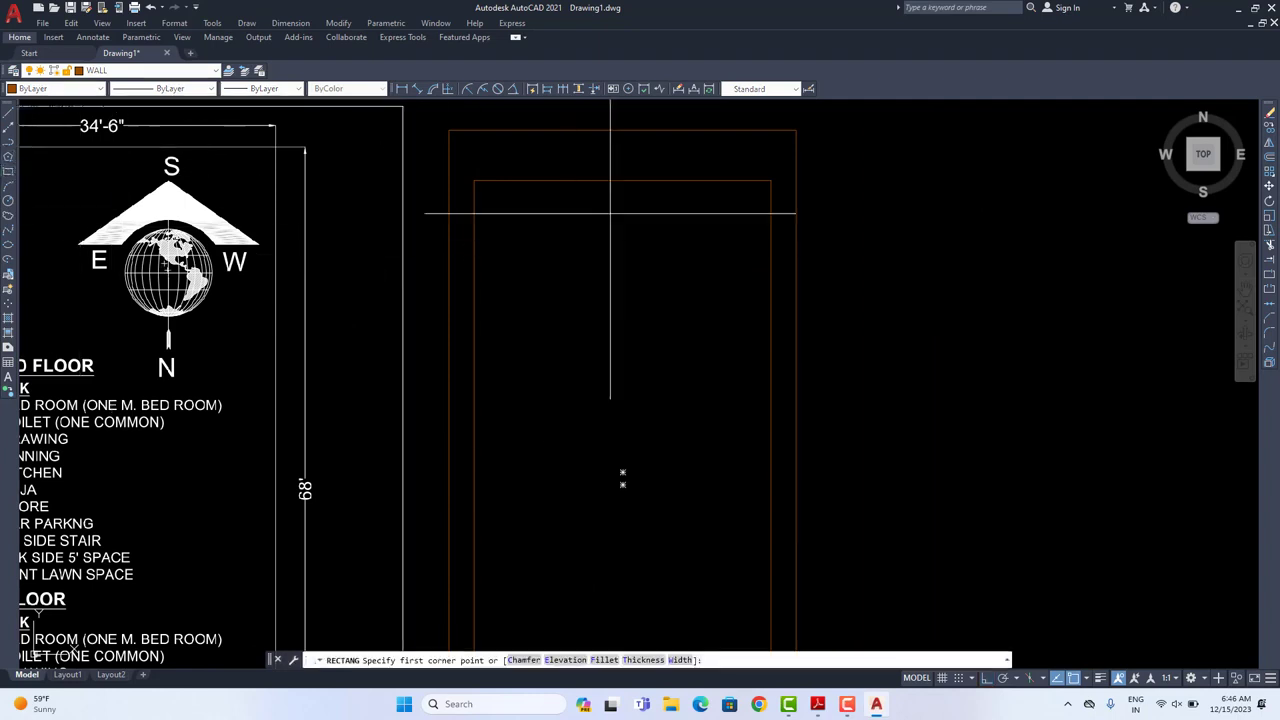
left_click(562, 181)
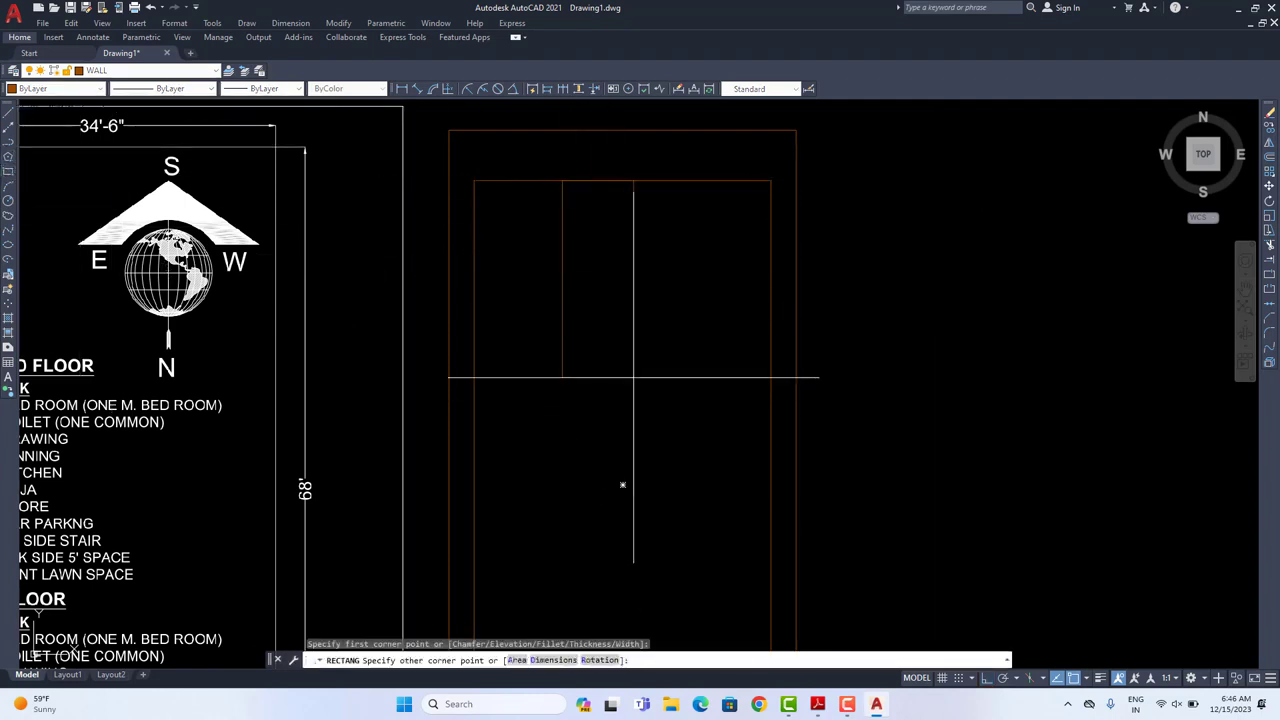
key("Escape")
Step: Make layer 0 current and draw two vertical construction lines that divide the inner rectangle's width into three parts
left_click(160, 72)
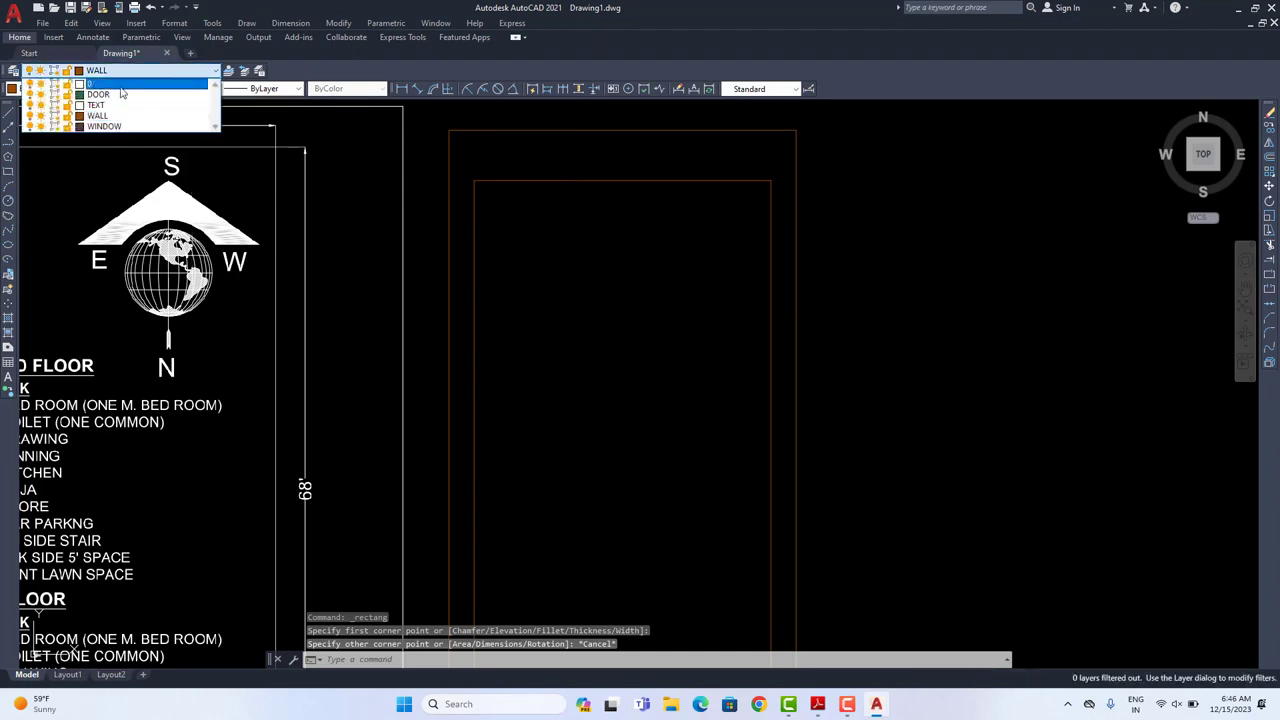
left_click(120, 84)
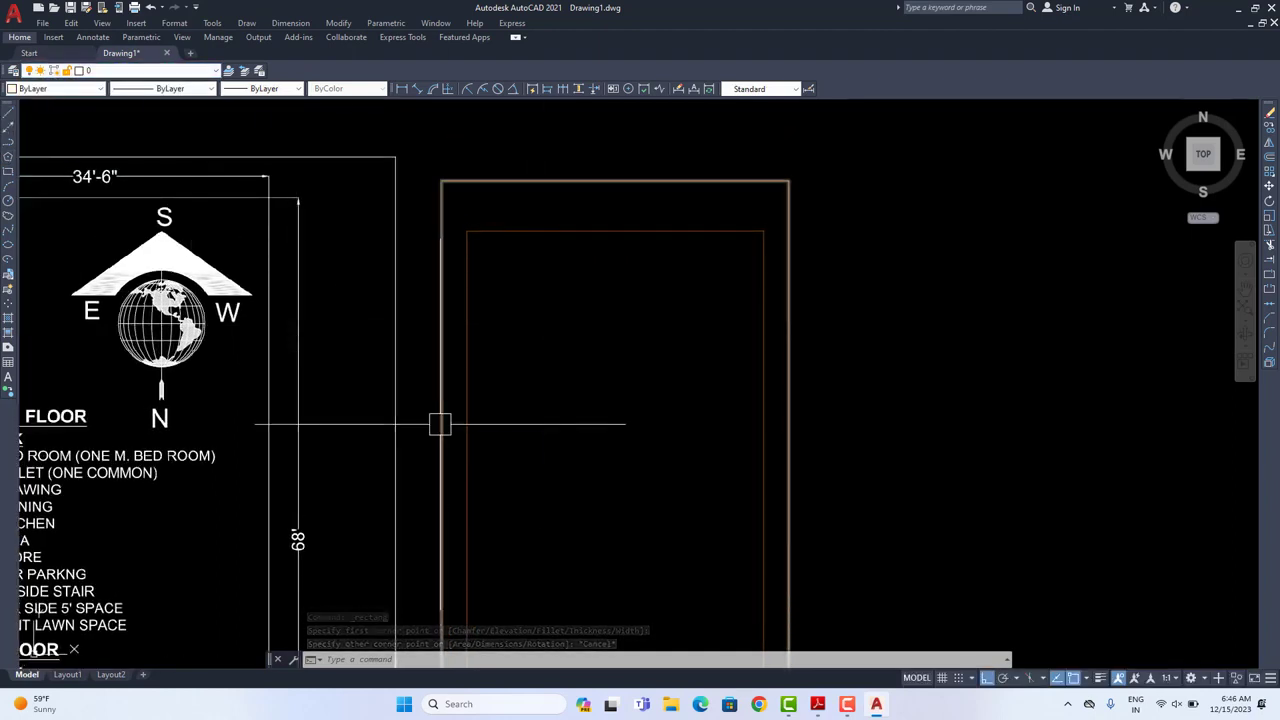
type("XL")
key("Return")
type("V")
key("Return")
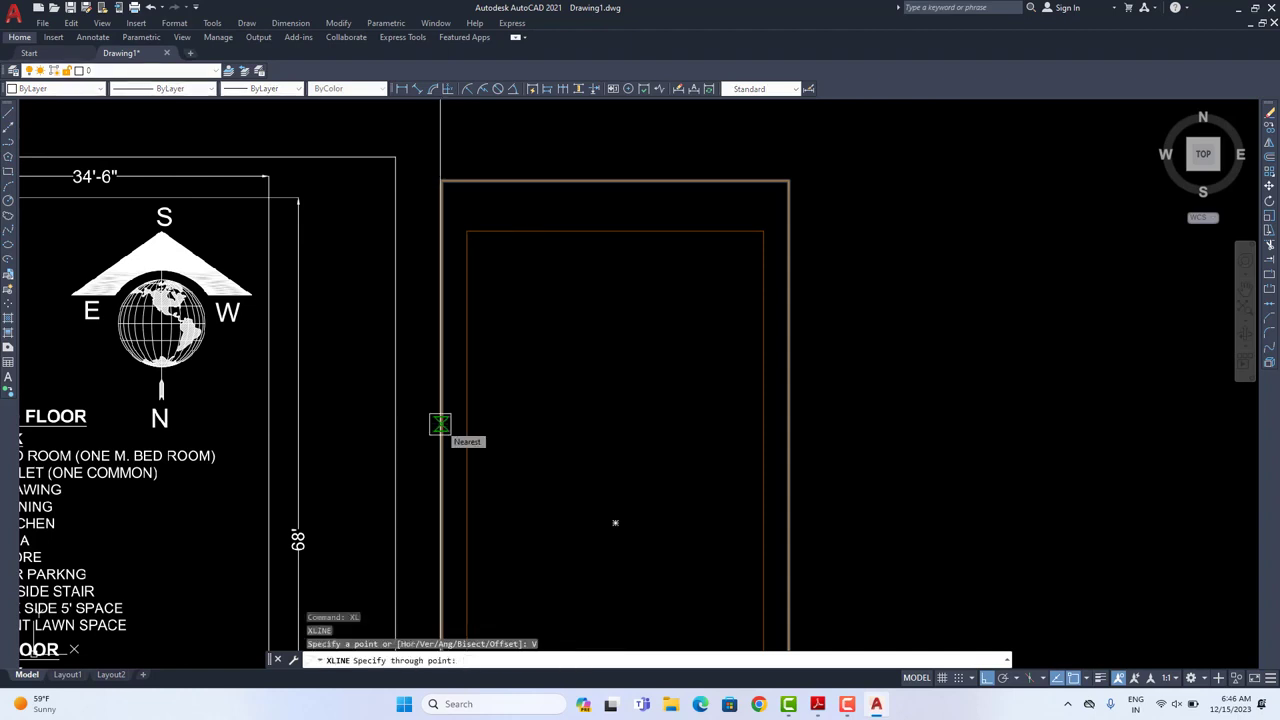
left_click(554, 231)
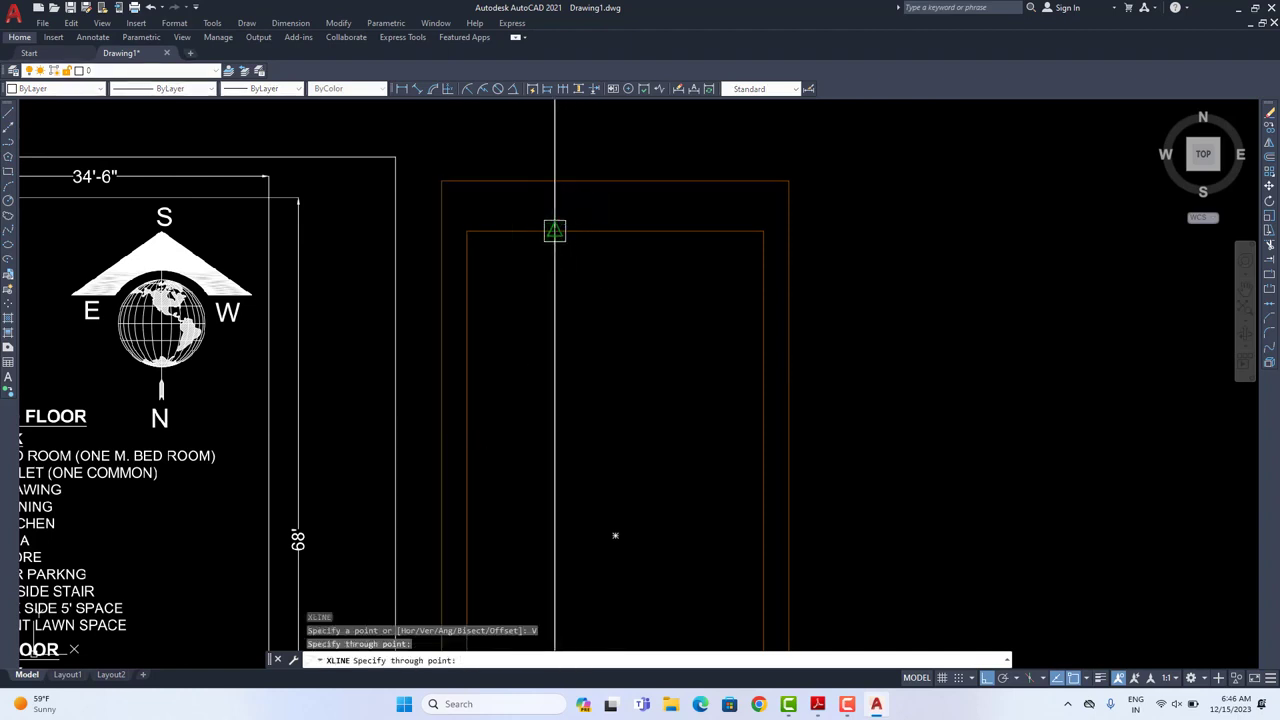
left_click(655, 235)
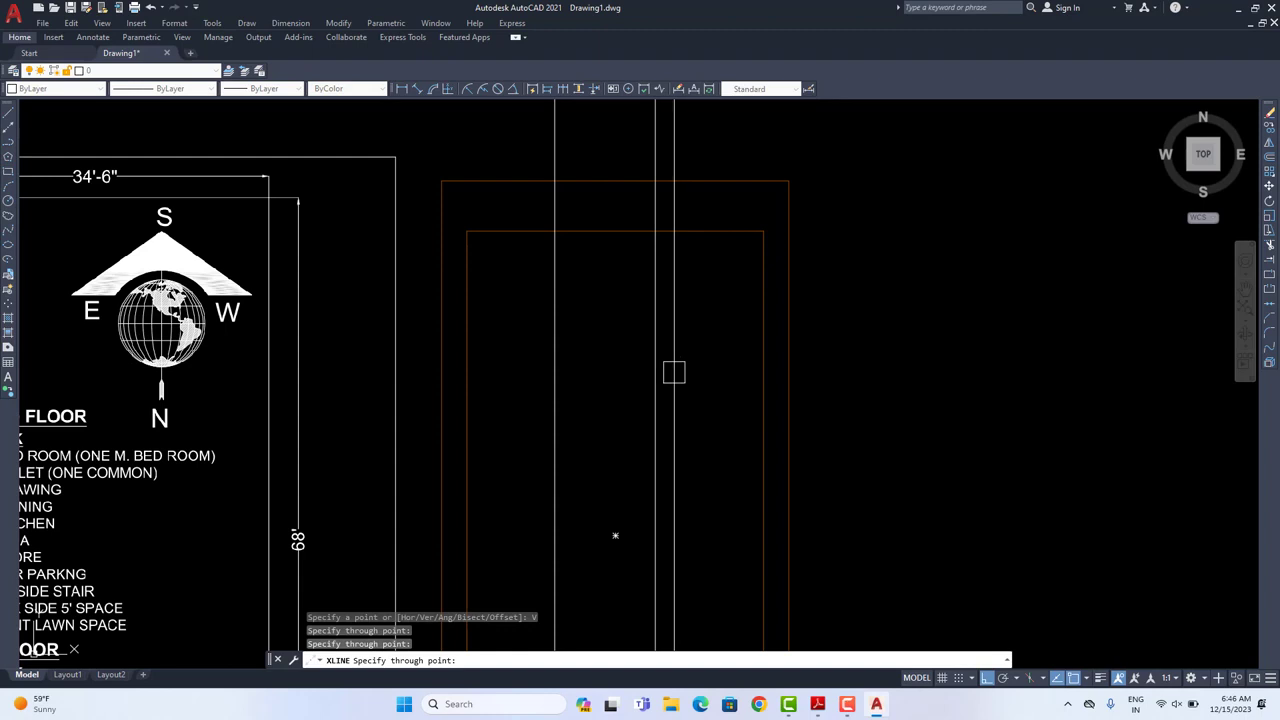
Step: Draw two horizontal construction lines across the inner rectangle to divide its length into three parts
key("Return")
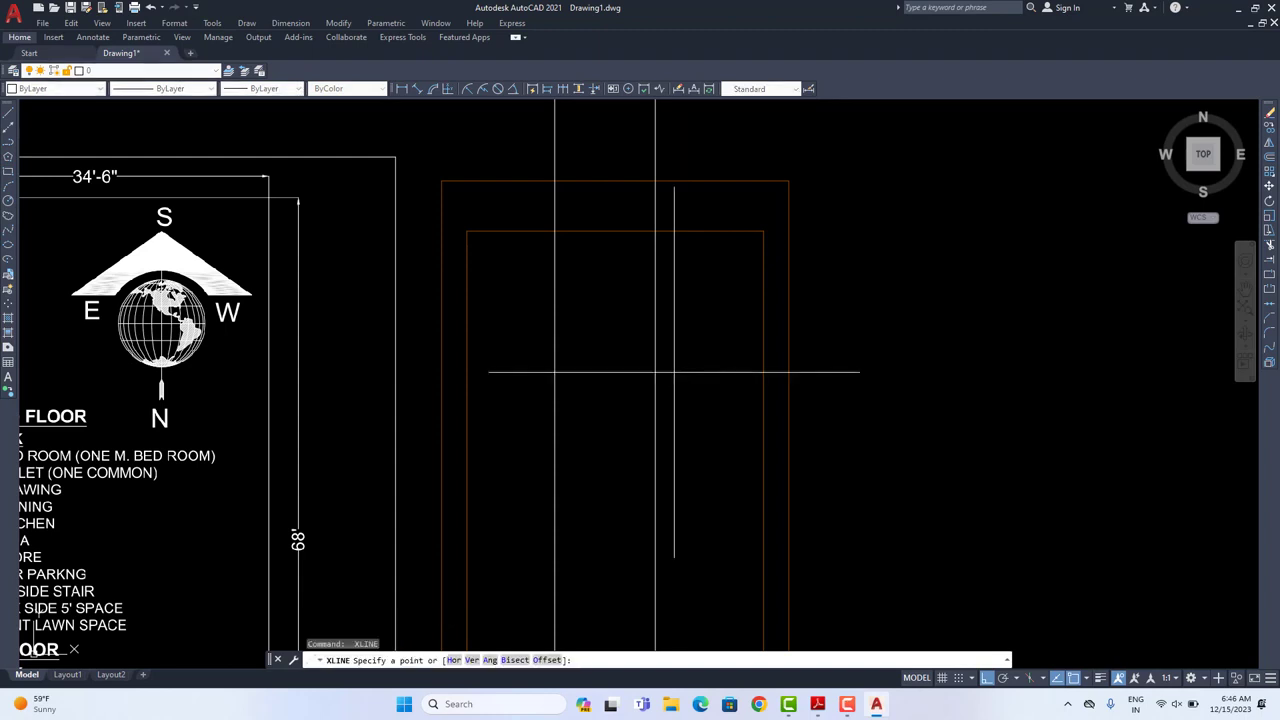
type("H")
key("Return")
scroll(630, 430, "down", 3)
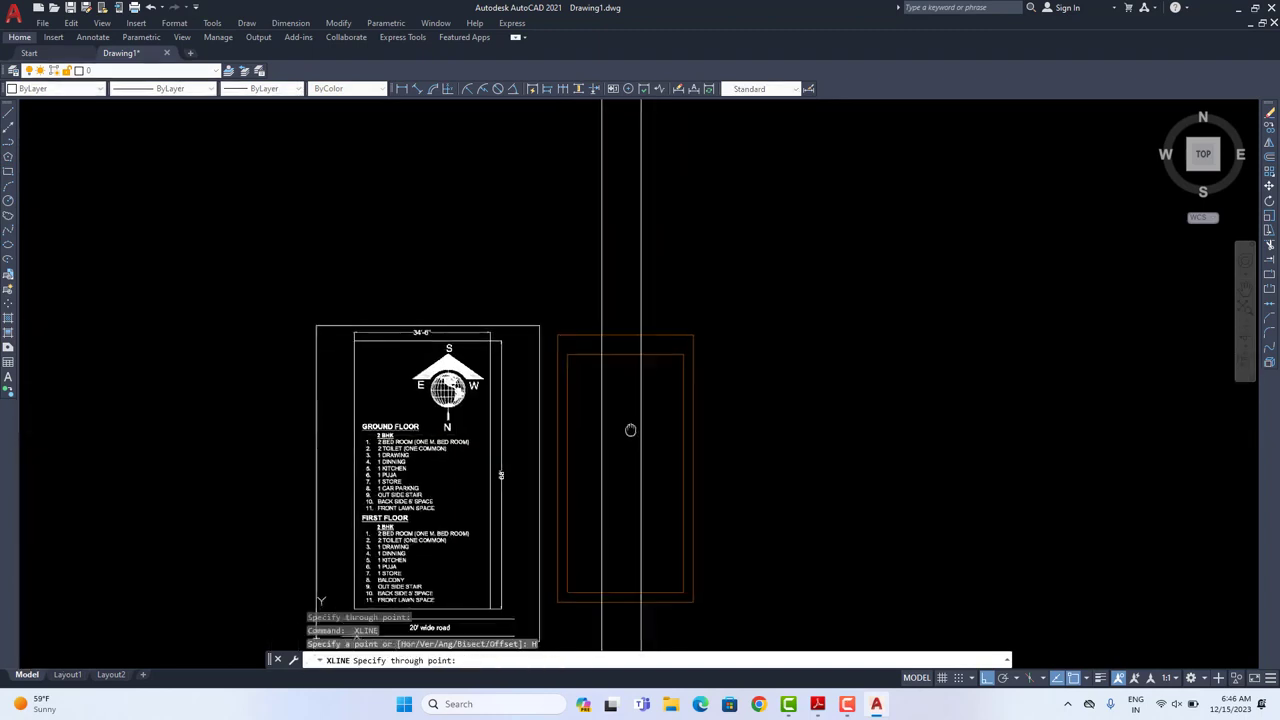
middle_click_drag(630, 430, 624, 318)
scroll(623, 335, "up", 4)
left_click(620, 243)
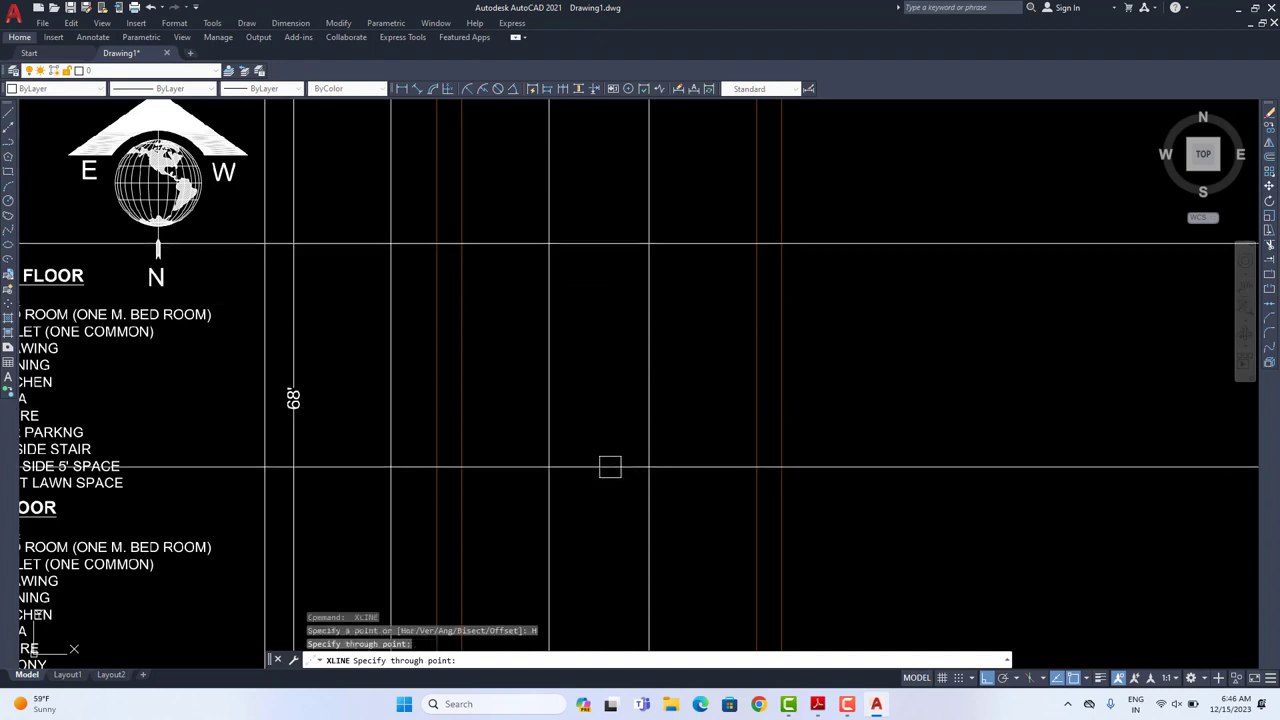
left_click(609, 491)
scroll(626, 423, "down", 3)
scroll(723, 486, "up", 1)
key("Escape")
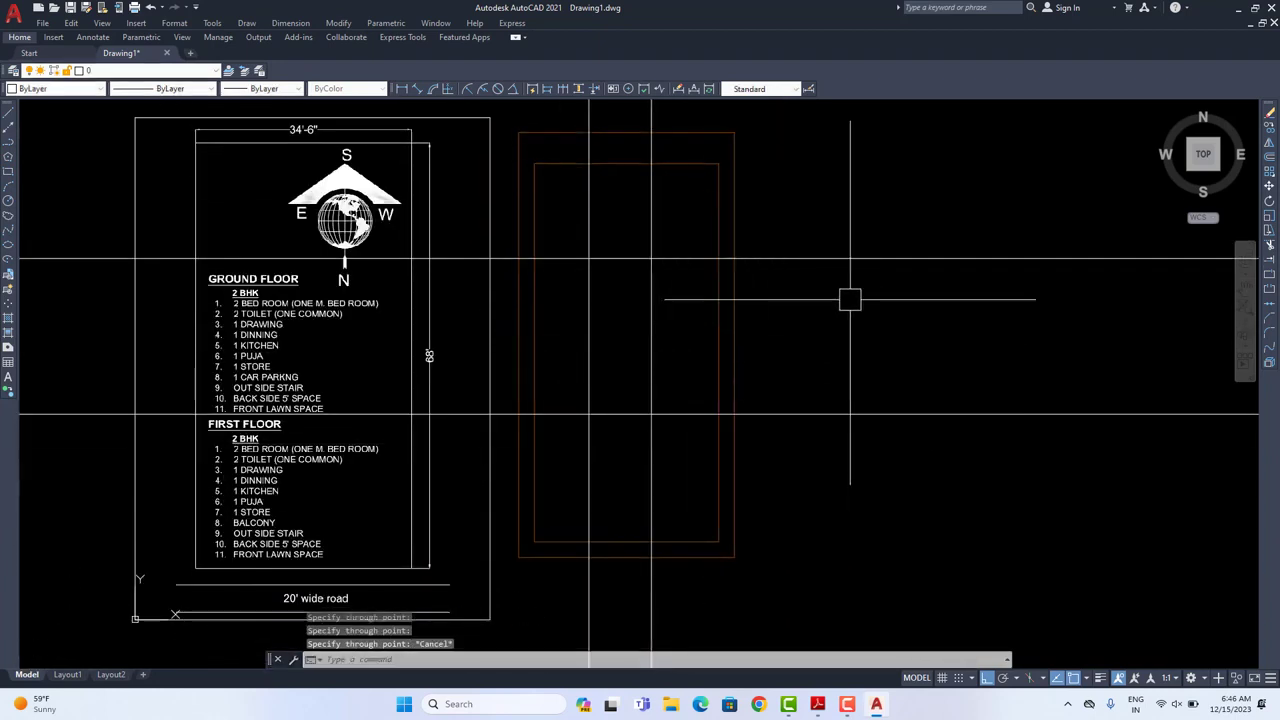
Step: Move both horizontal construction lines a short distance upward together
left_click(862, 226)
left_click(799, 488)
left_click(1270, 187)
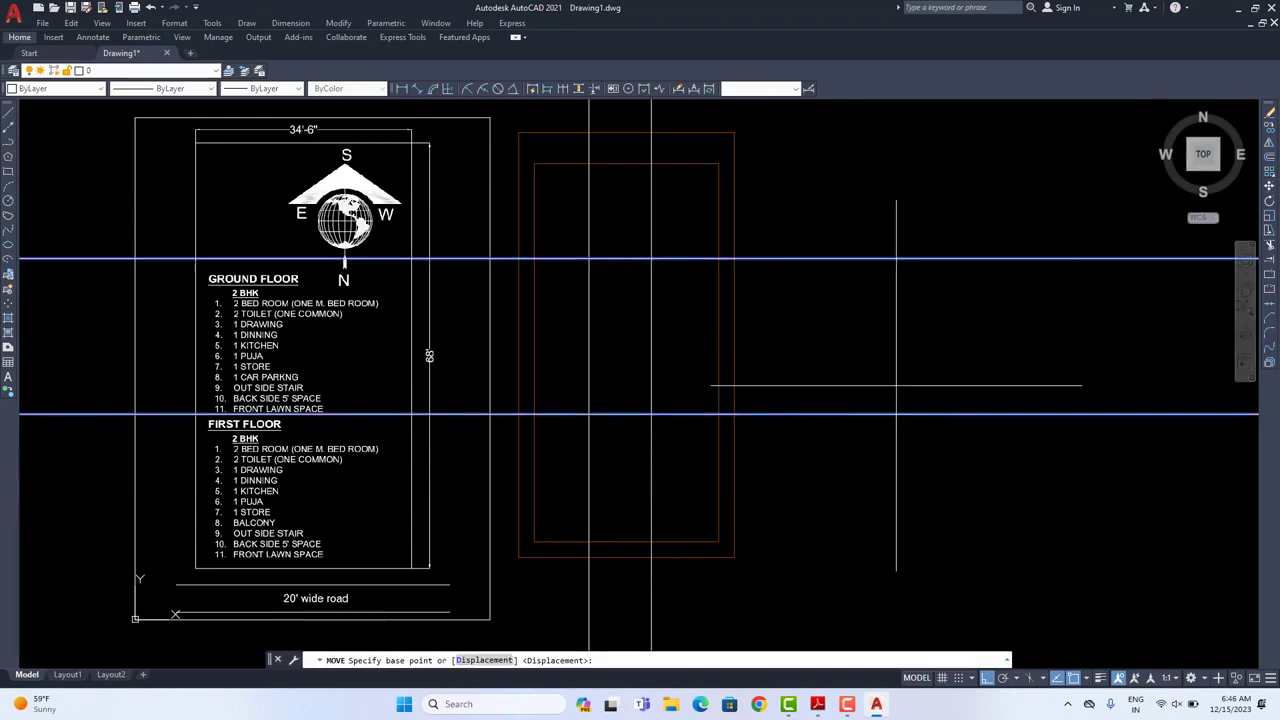
left_click(652, 413)
Step: Trim the four construction lines in the setback strip between the inner and outer rectangles on all four sides
type("tr")
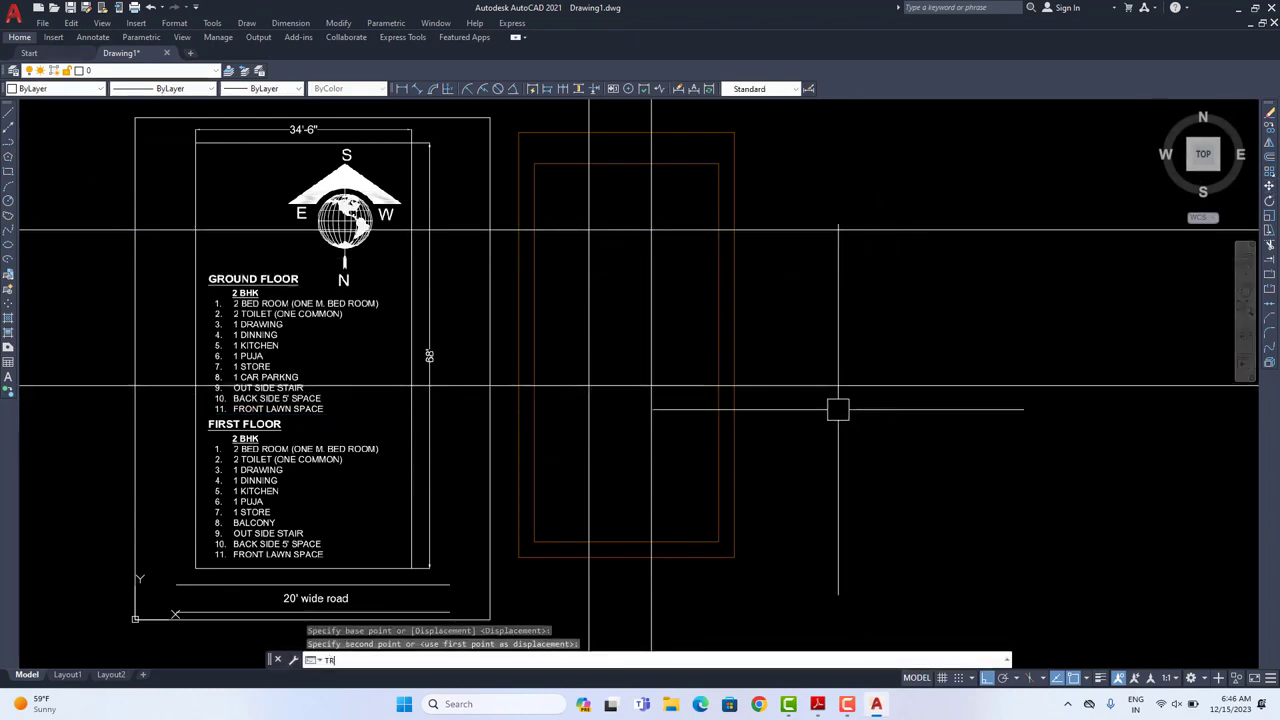
key("Return")
left_click_drag(679, 147, 556, 150)
scroll(731, 223, "up", 4)
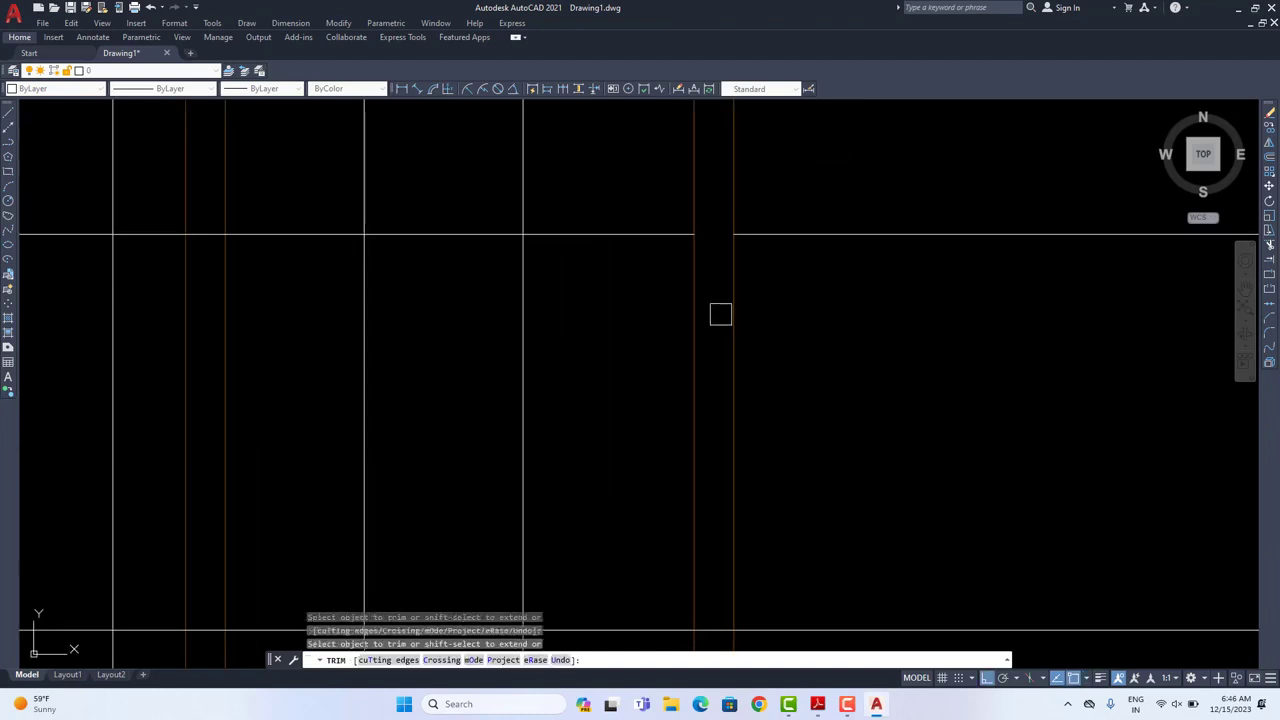
middle_click_drag(721, 559, 774, 508)
scroll(651, 531, "down", 4)
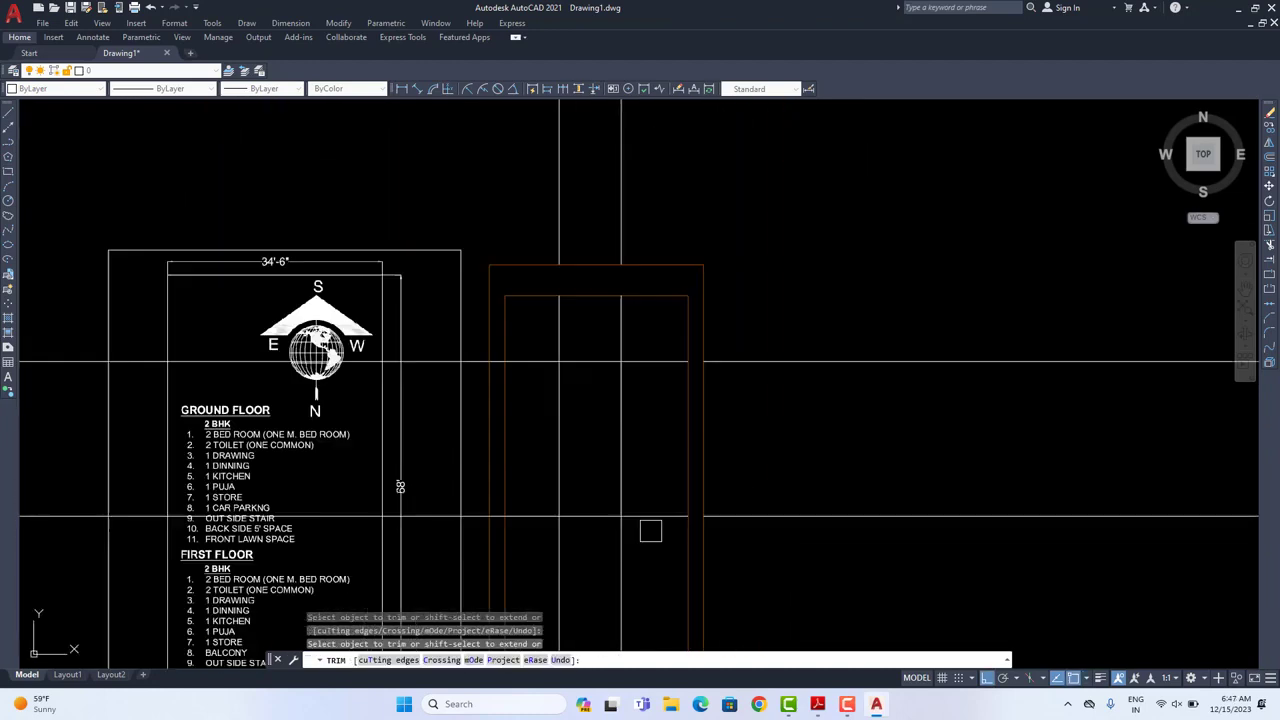
middle_click_drag(652, 629, 730, 466)
scroll(731, 466, "up", 4)
left_click_drag(703, 477, 479, 480)
scroll(488, 478, "down", 3)
middle_click_drag(497, 469, 557, 512)
scroll(470, 290, "up", 3)
middle_click_drag(470, 290, 531, 392)
scroll(531, 392, "up", 2)
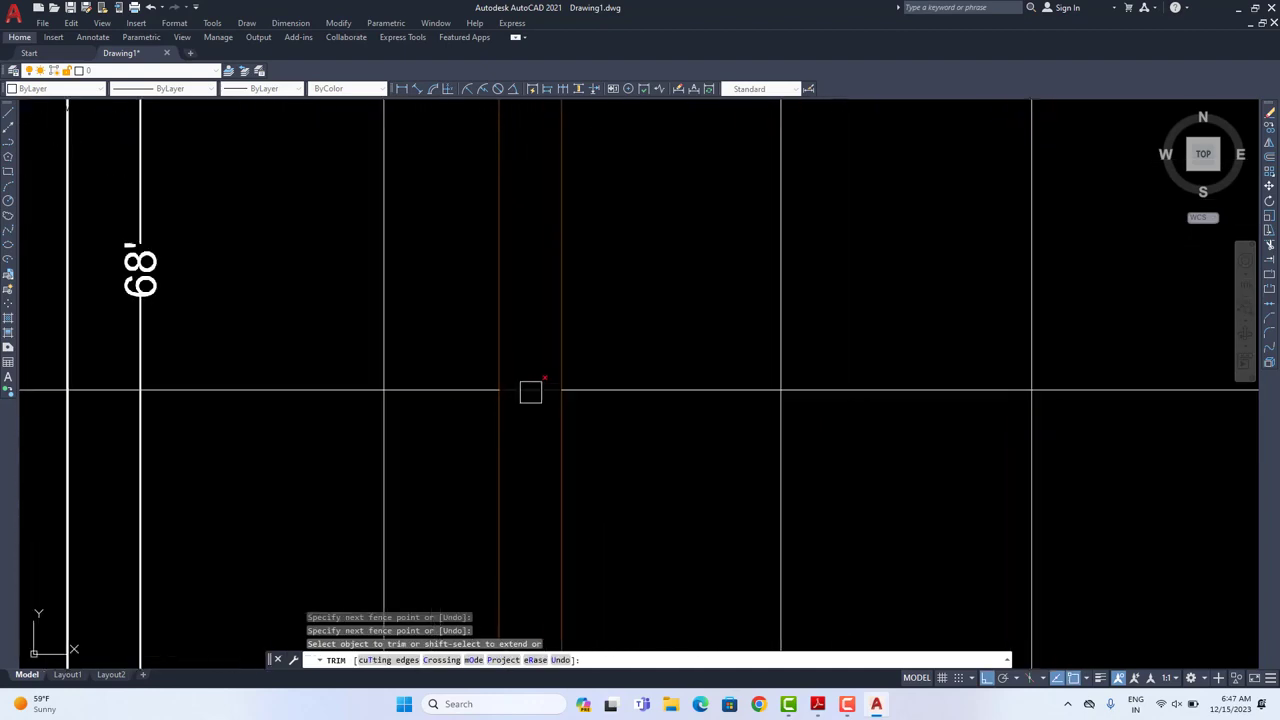
middle_click_drag(548, 112, 549, 574)
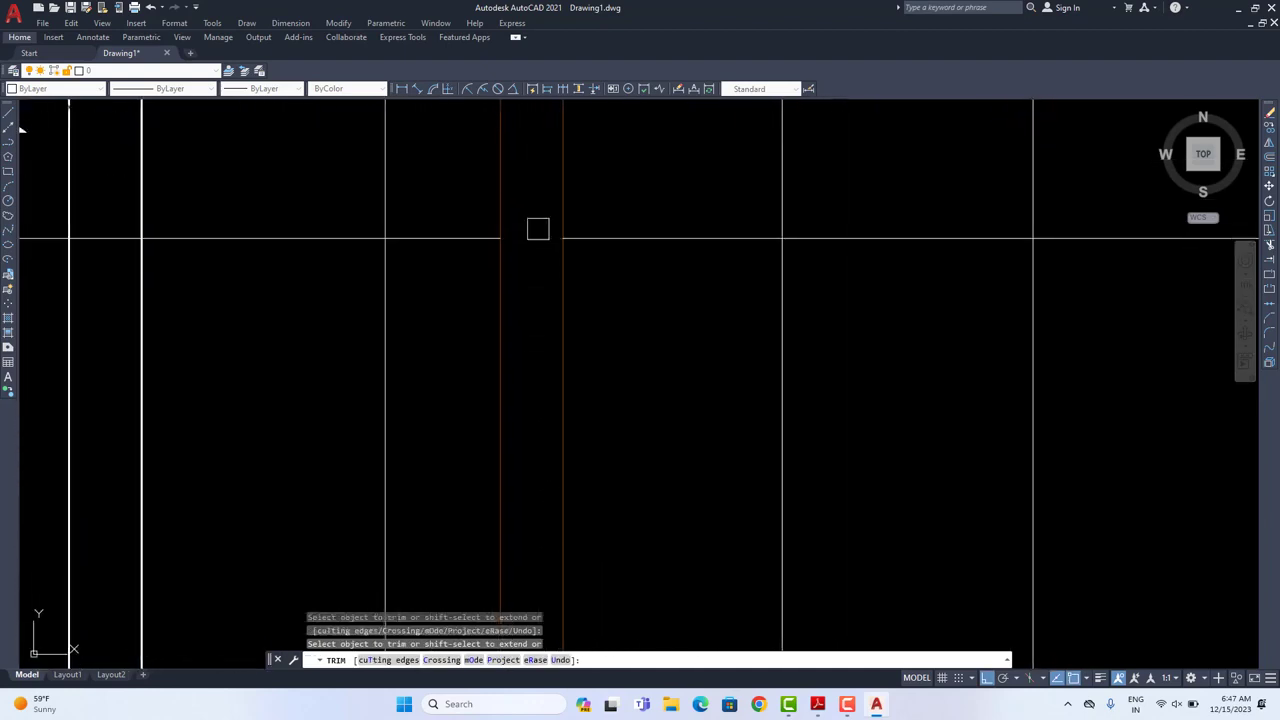
scroll(538, 229, "down", 5)
key("Escape")
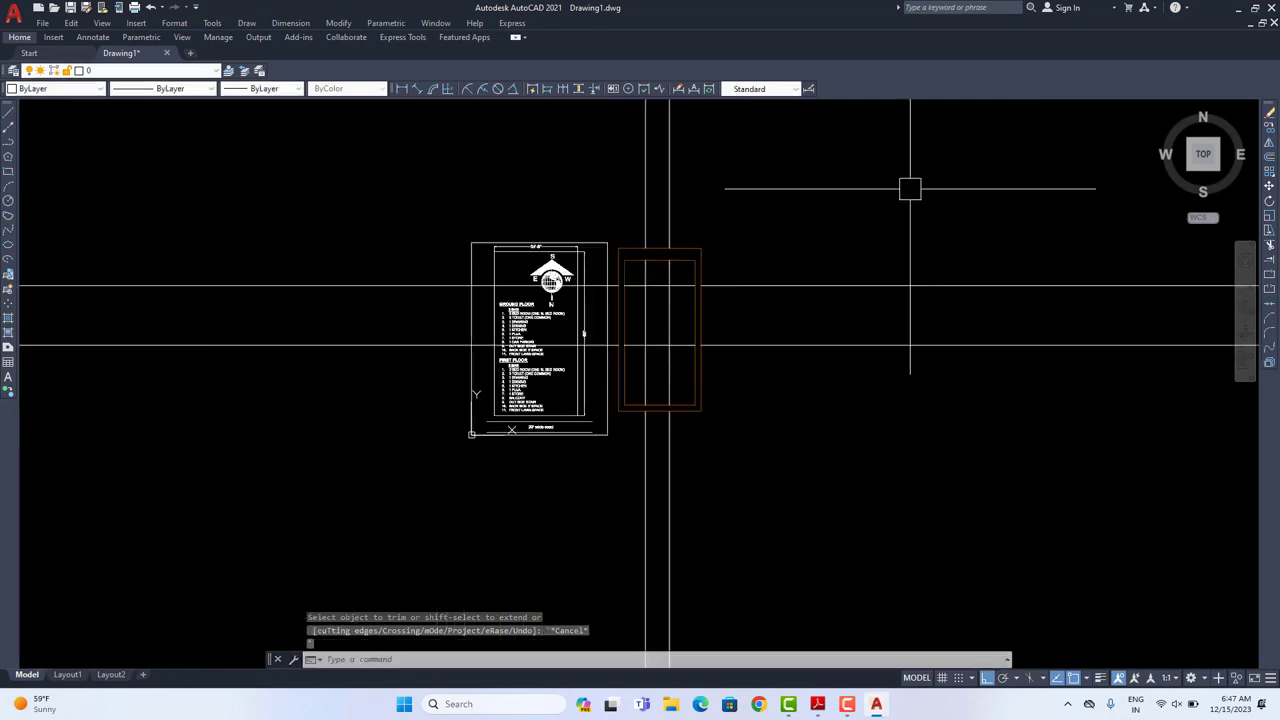
Step: Erase the leftover construction line pieces outside the plot rectangle on all four sides
left_click(908, 189)
left_click(808, 460)
left_click(757, 546)
left_click(574, 569)
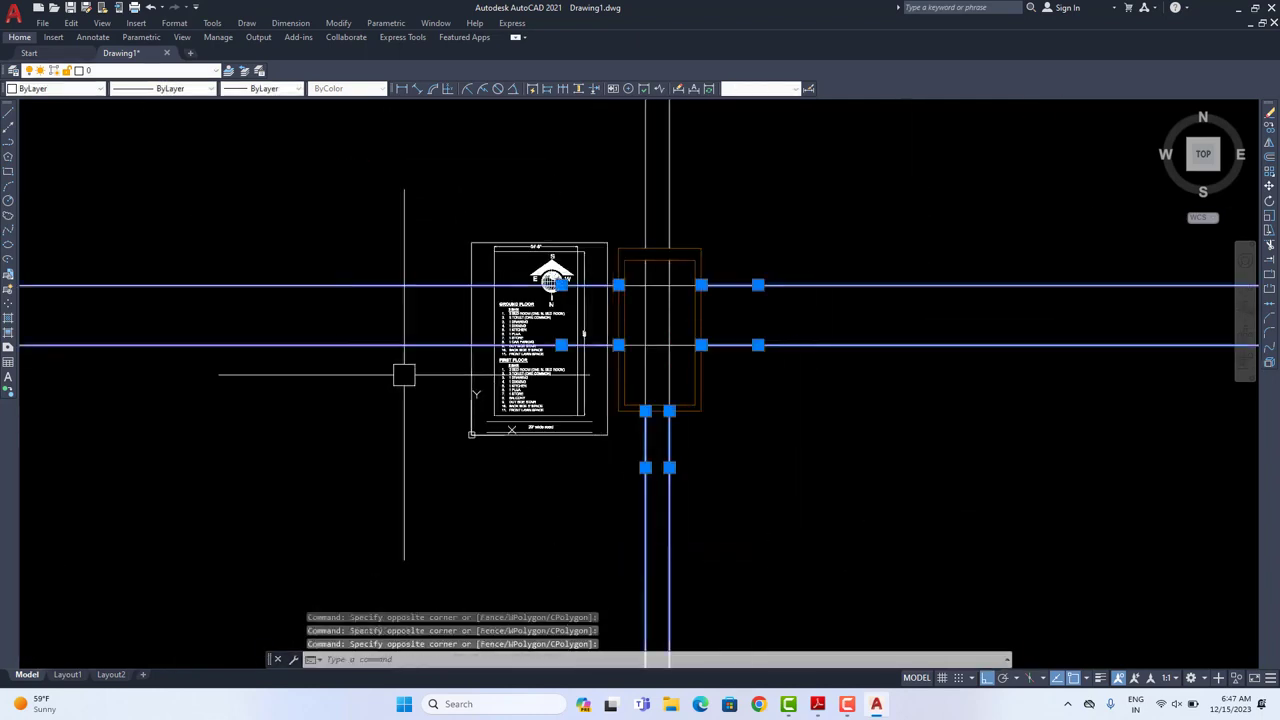
left_click(857, 186)
left_click(646, 272)
key("Delete")
scroll(646, 272, "up", 3)
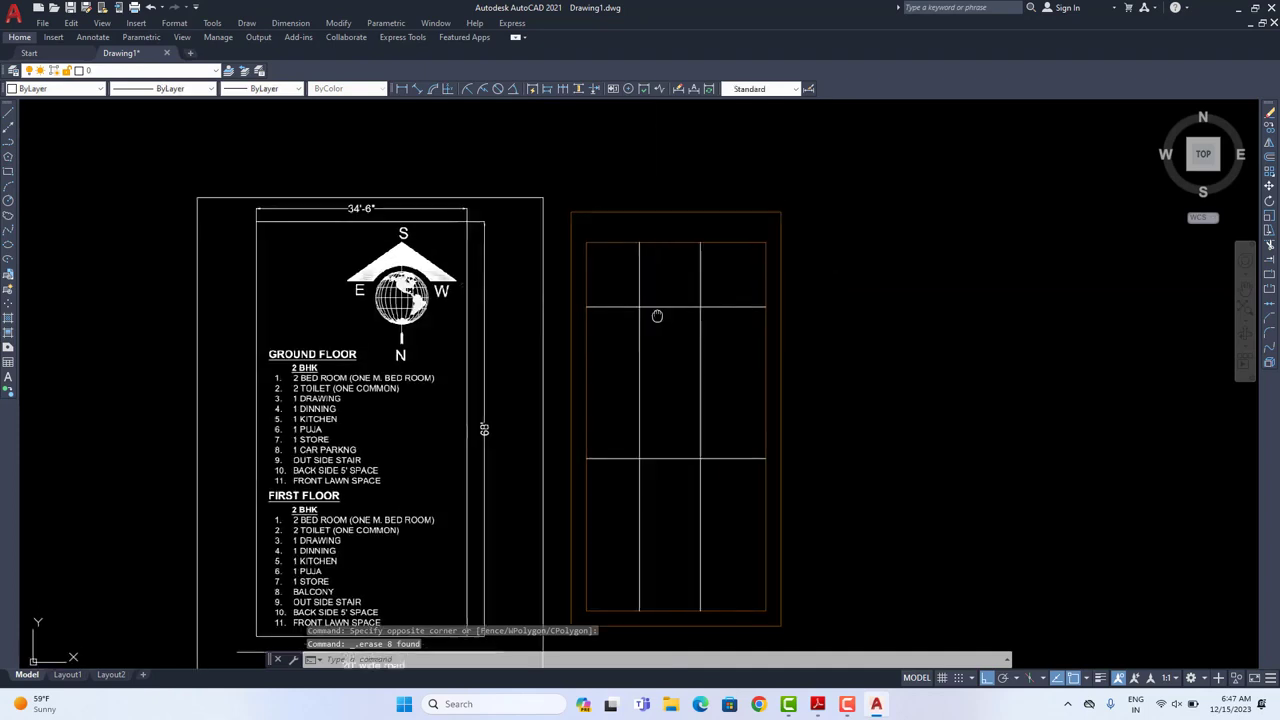
middle_click_drag(666, 340, 557, 314)
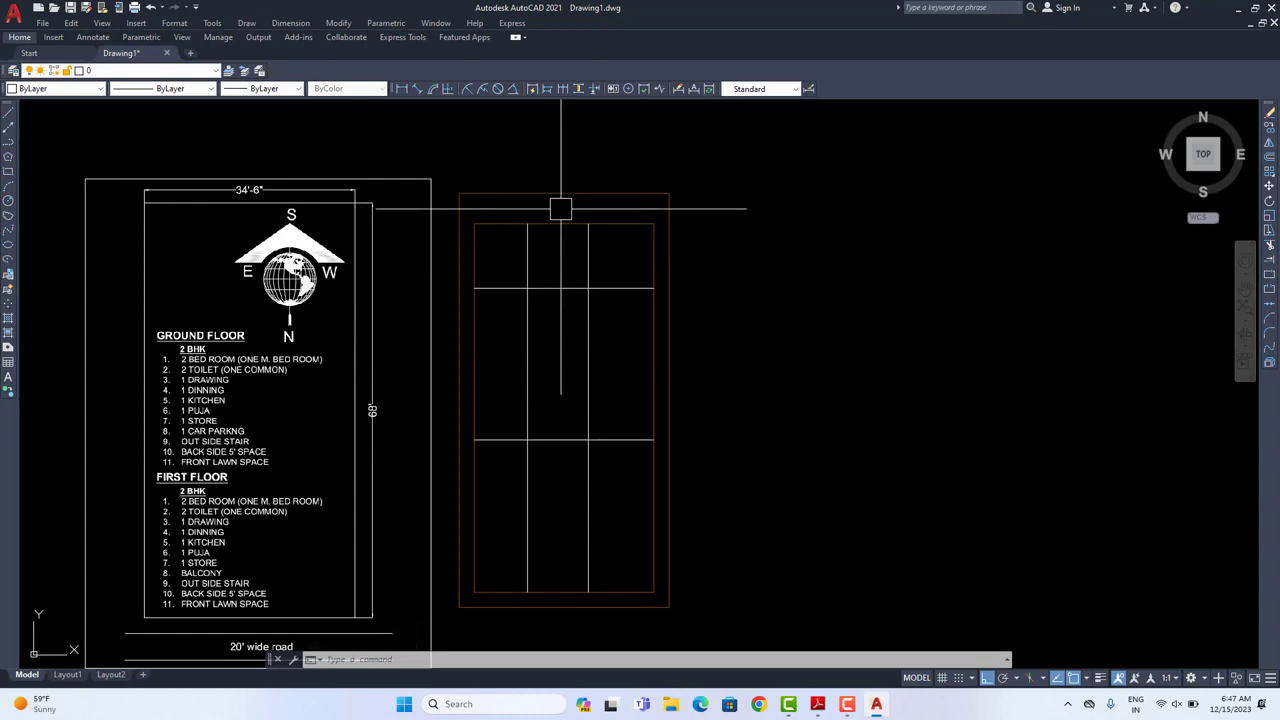
type("h")
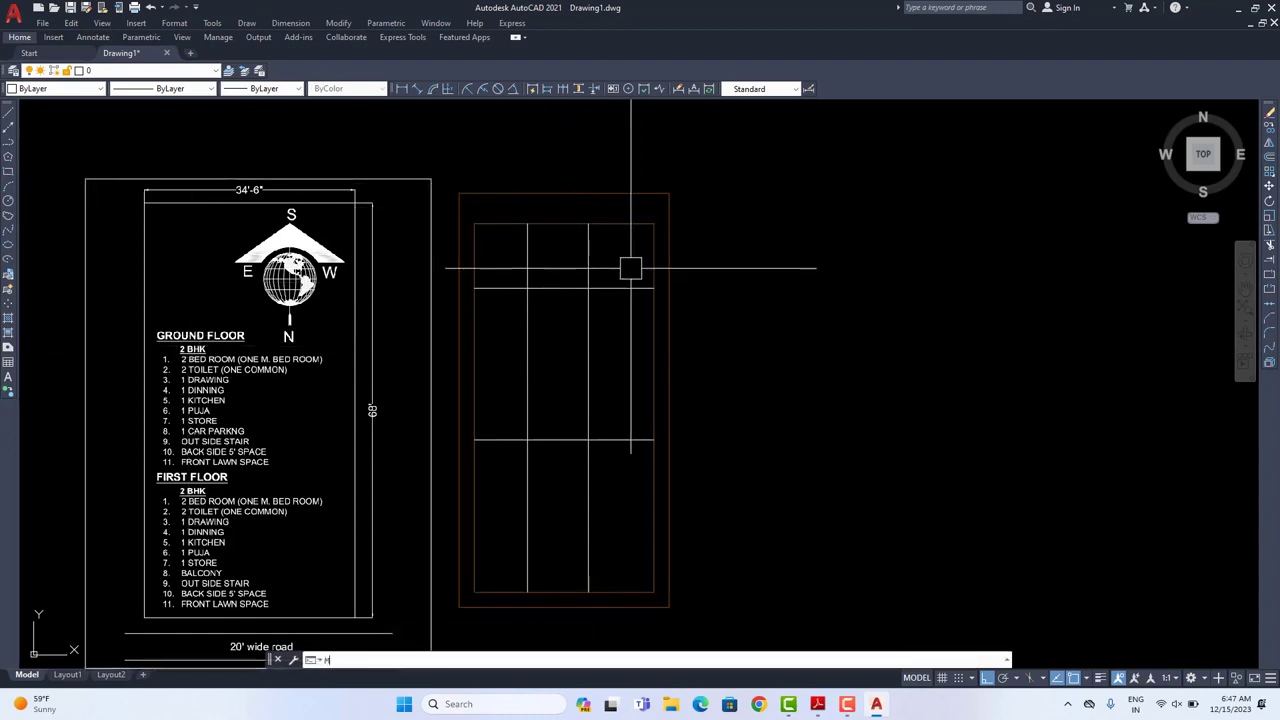
type("t")
key("Return")
scroll(580, 245, "up", 5)
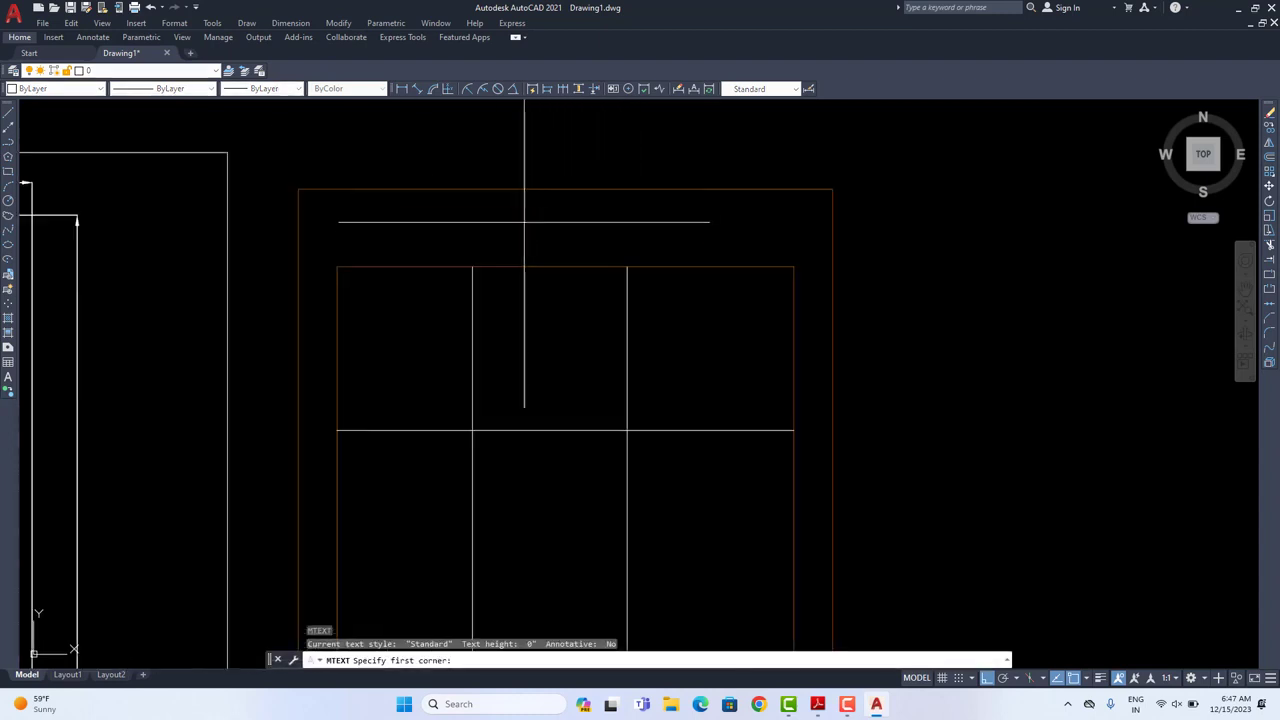
key("Escape")
Step: Set the Standard text style's height to 10" and apply it
type("s")
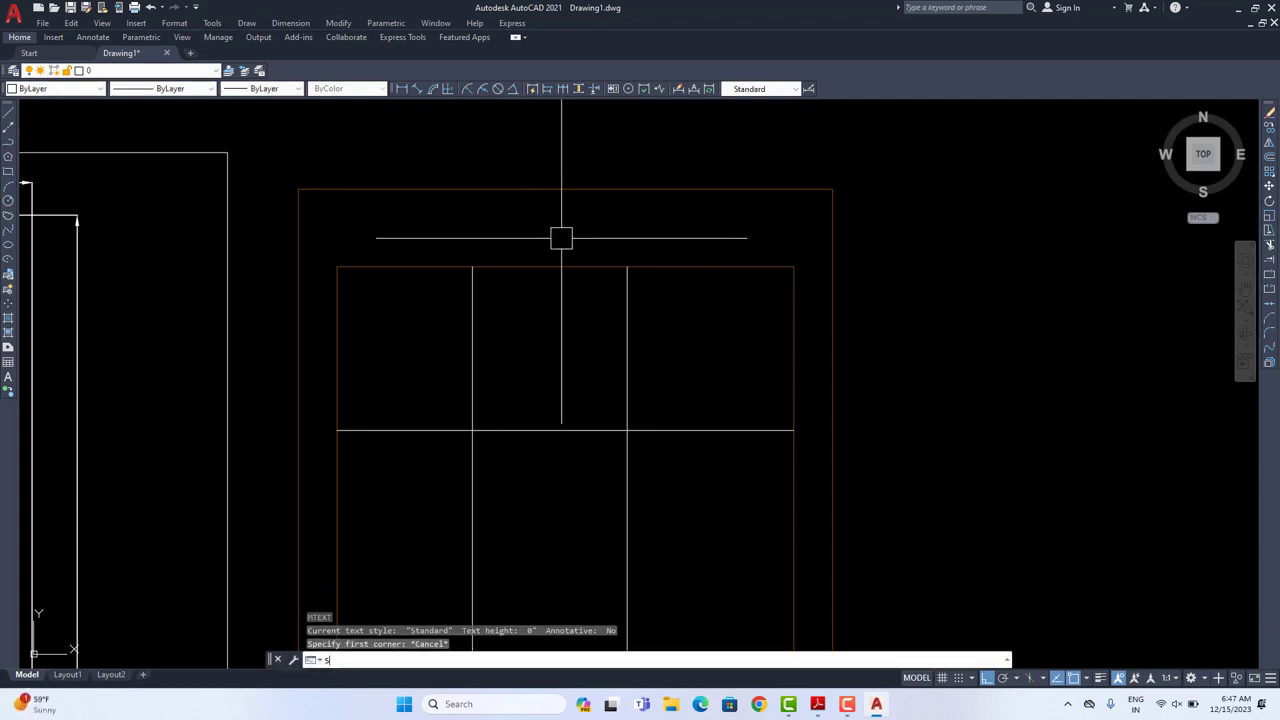
type("t")
key("Return")
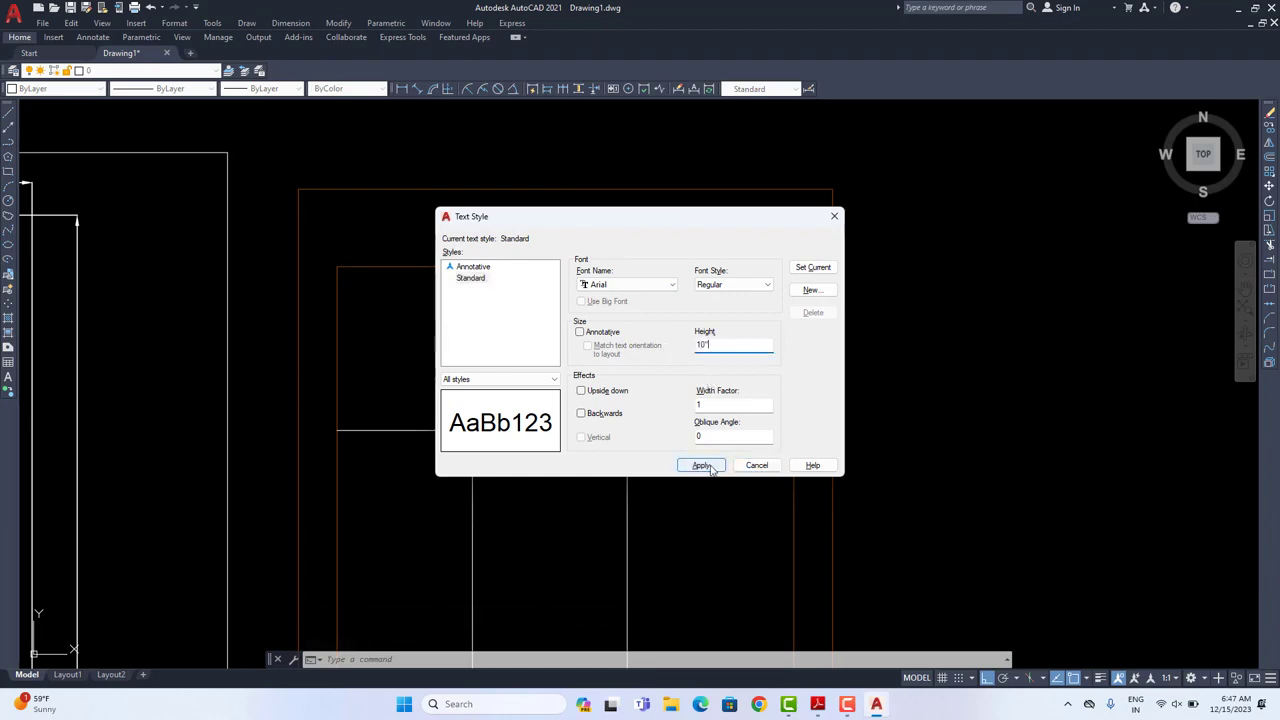
left_click(771, 460)
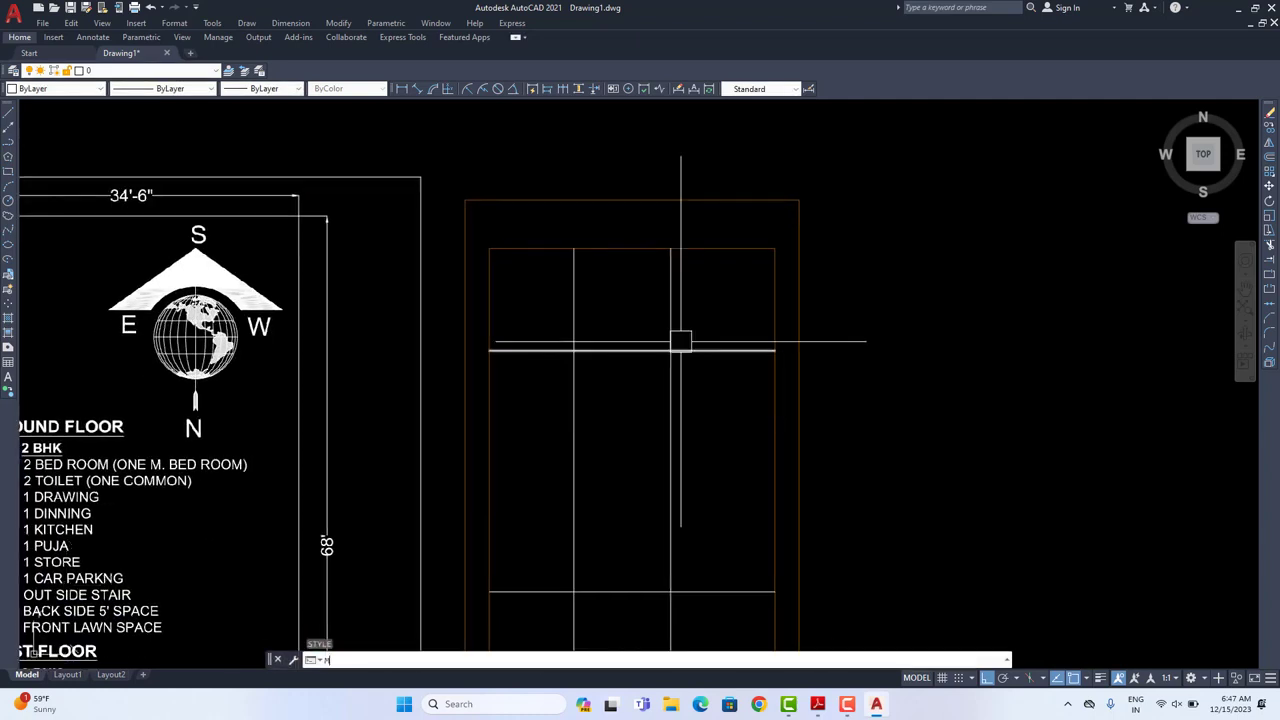
Step: Add the multiline text S in the setback strip on the plot's south side
type("t")
key("Return")
scroll(598, 225, "up", 4)
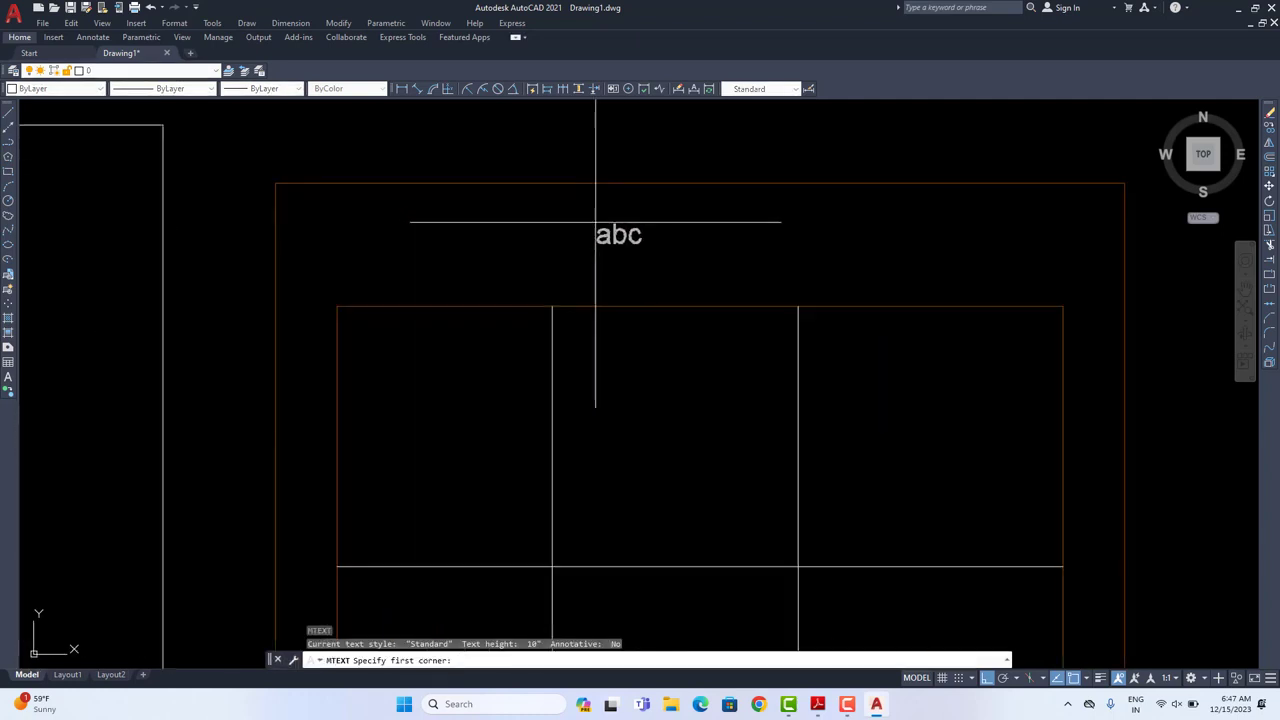
left_click(620, 223)
left_click(709, 283)
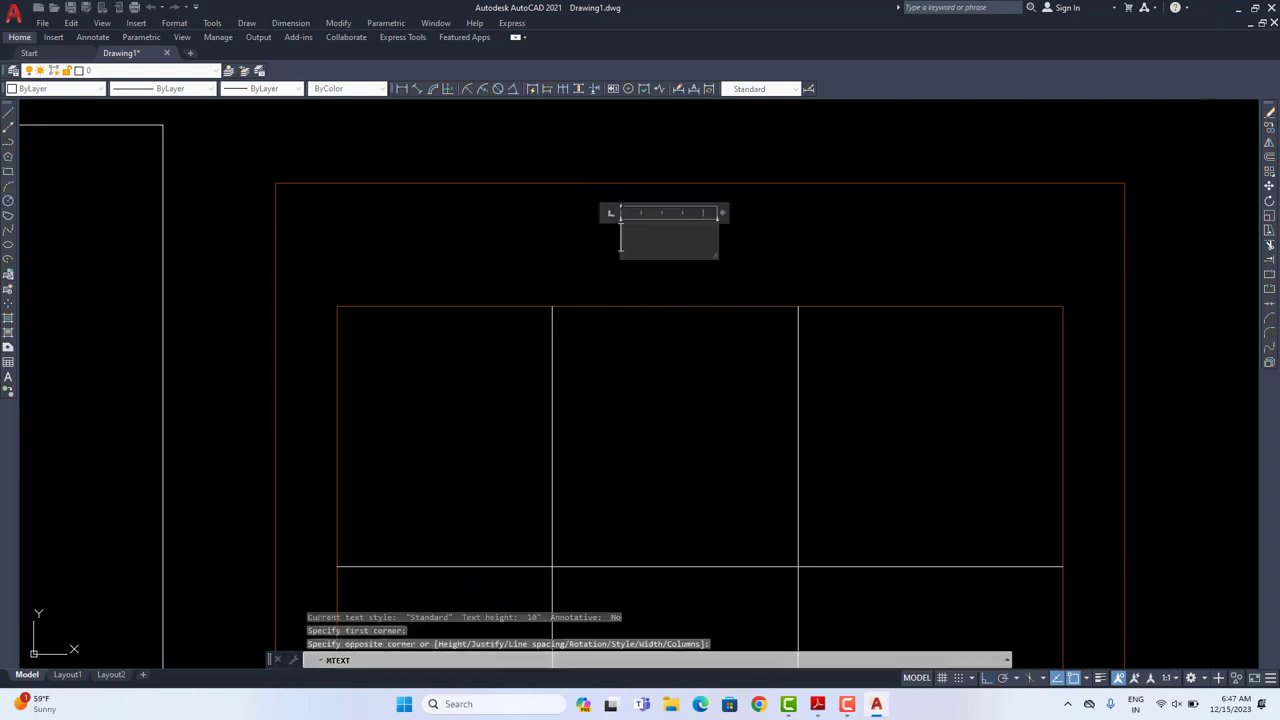
scroll(648, 312, "down", 5)
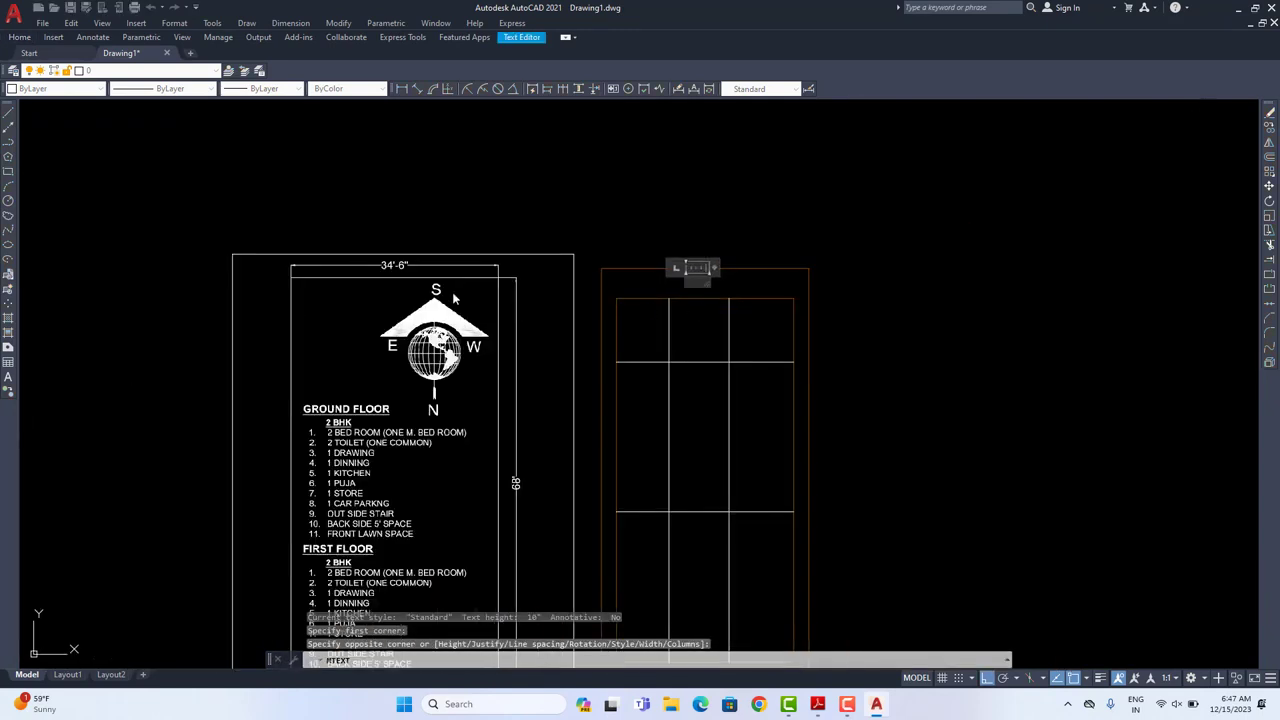
left_click(665, 199)
Step: Scale the S up freehand to about the depth of the setback strip and narrow its text frame to the letter
scroll(715, 274, "up", 6)
left_click(611, 305)
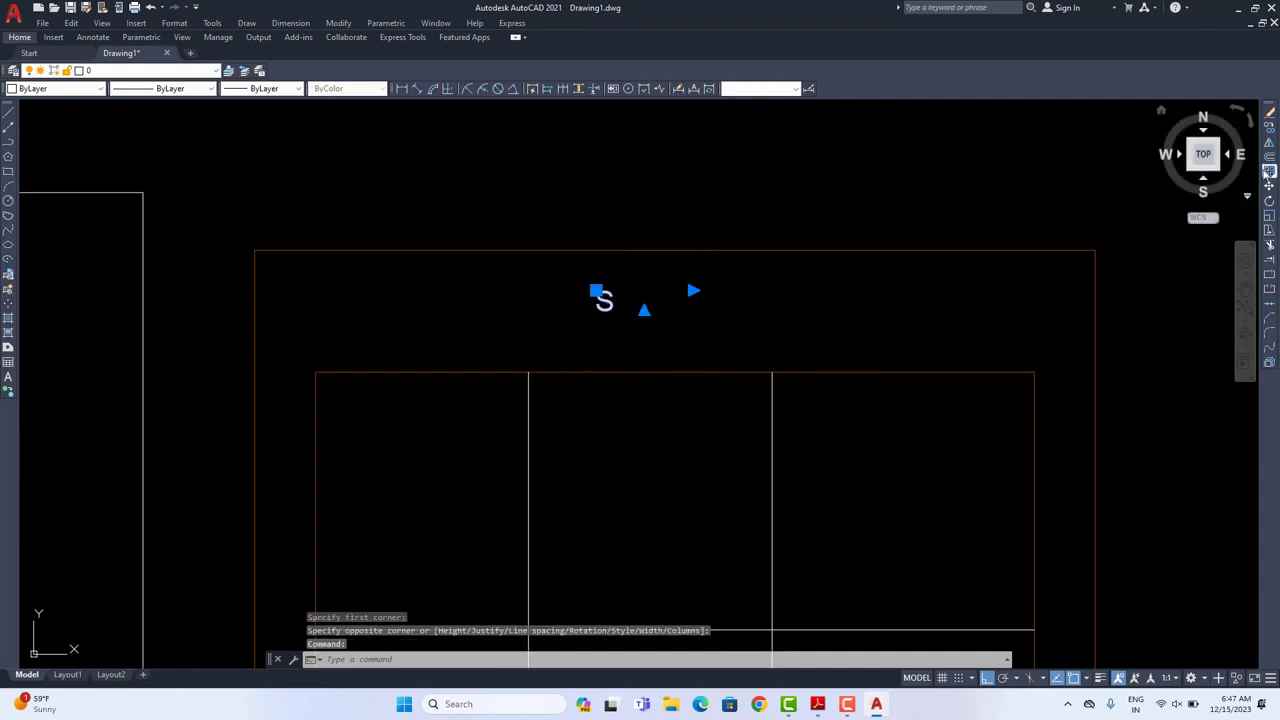
left_click(1268, 216)
left_click(616, 301)
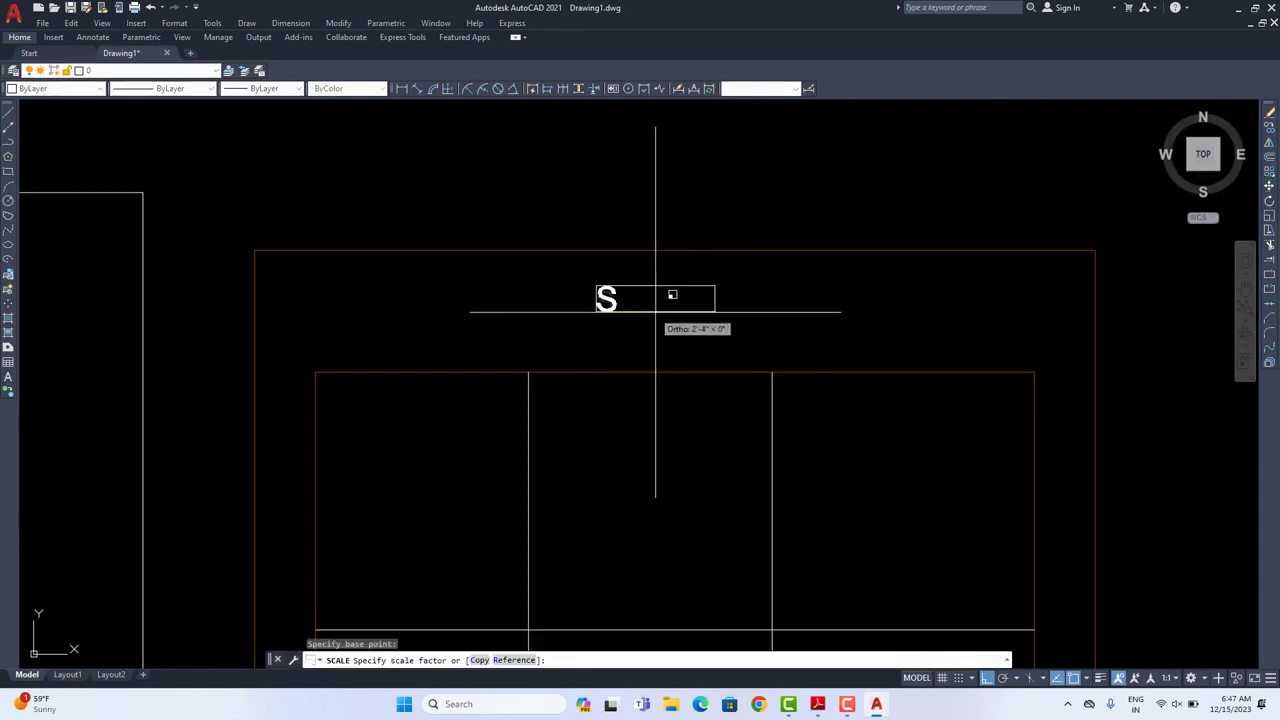
left_click(814, 320)
scroll(707, 205, "down", 3)
double_click(669, 212)
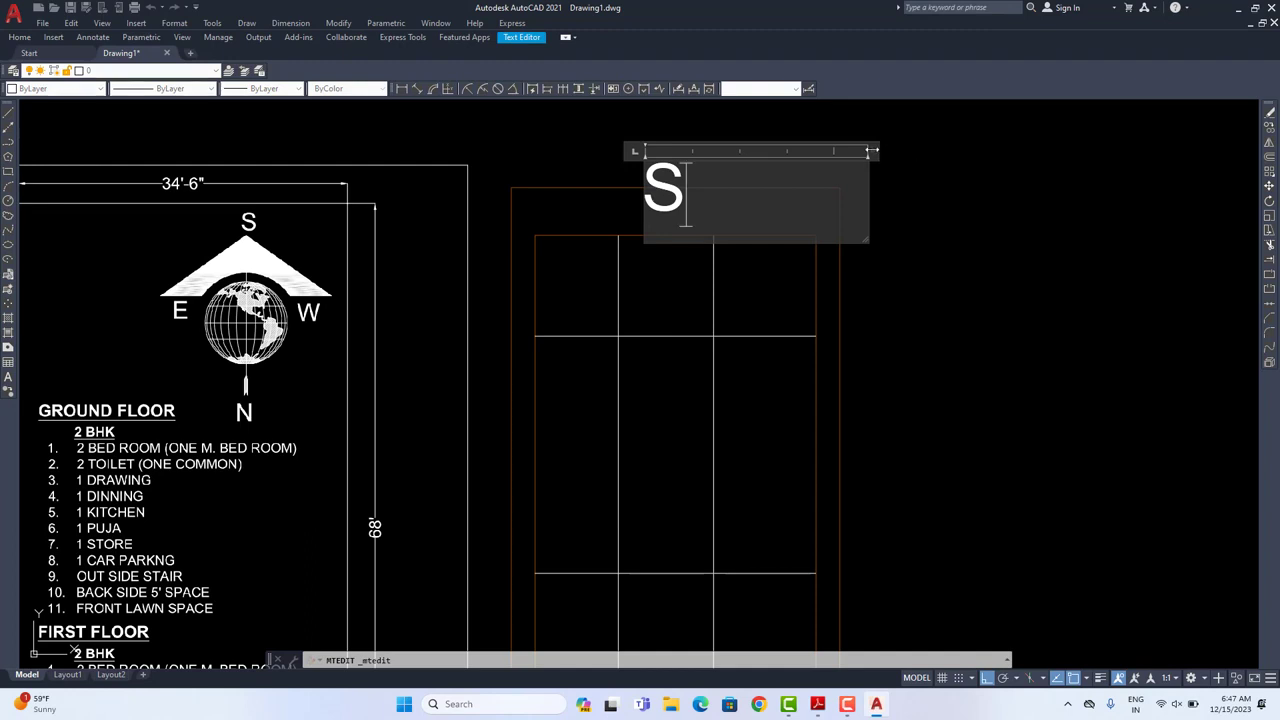
key("Escape")
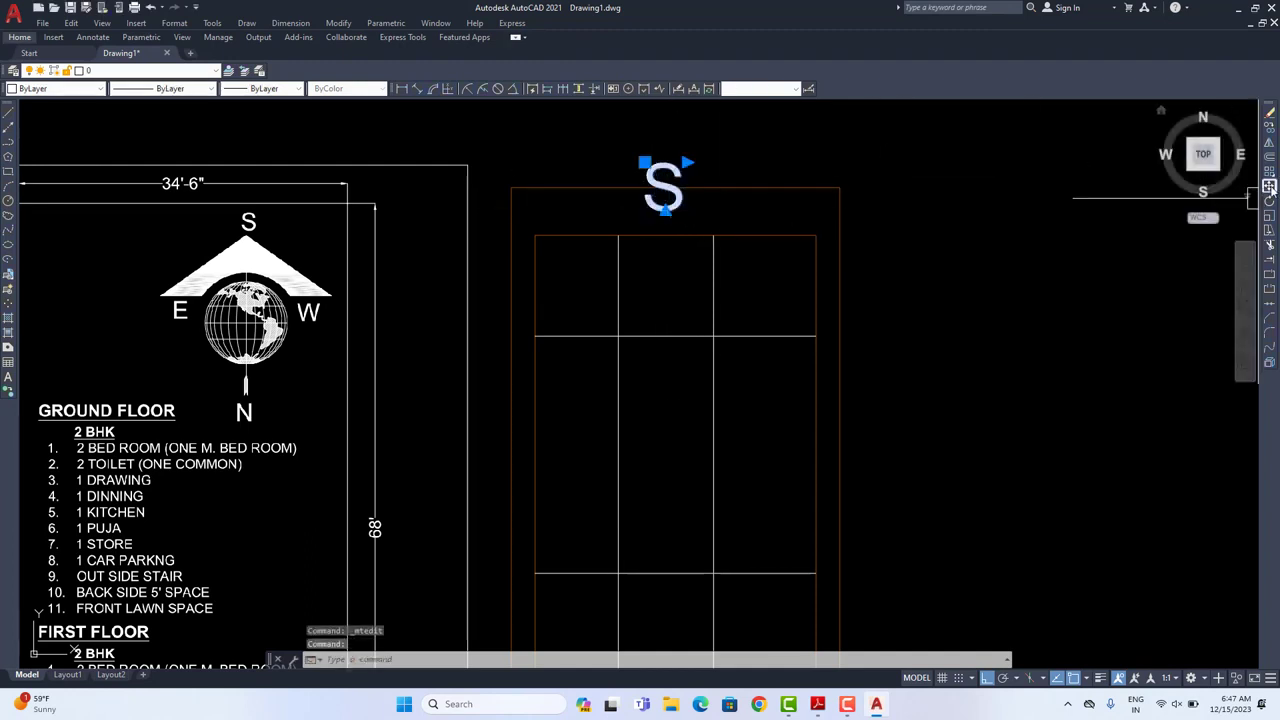
Step: Move the enlarged S straight down a short distance into the south setback strip
left_click(1270, 188)
left_click(1031, 200)
left_click(1033, 224)
middle_click_drag(775, 336, 786, 310)
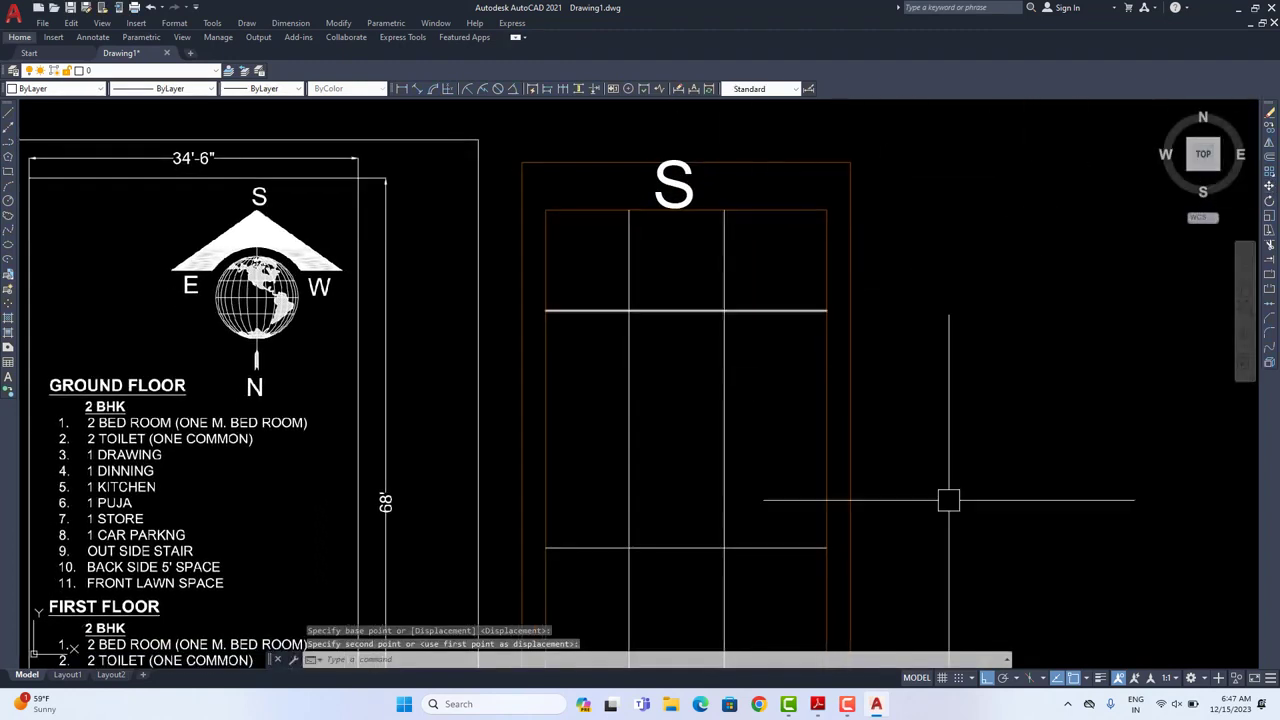
Step: Copy the S label straight down to the opposite, north side of the plot
left_click(987, 677)
left_click(676, 186)
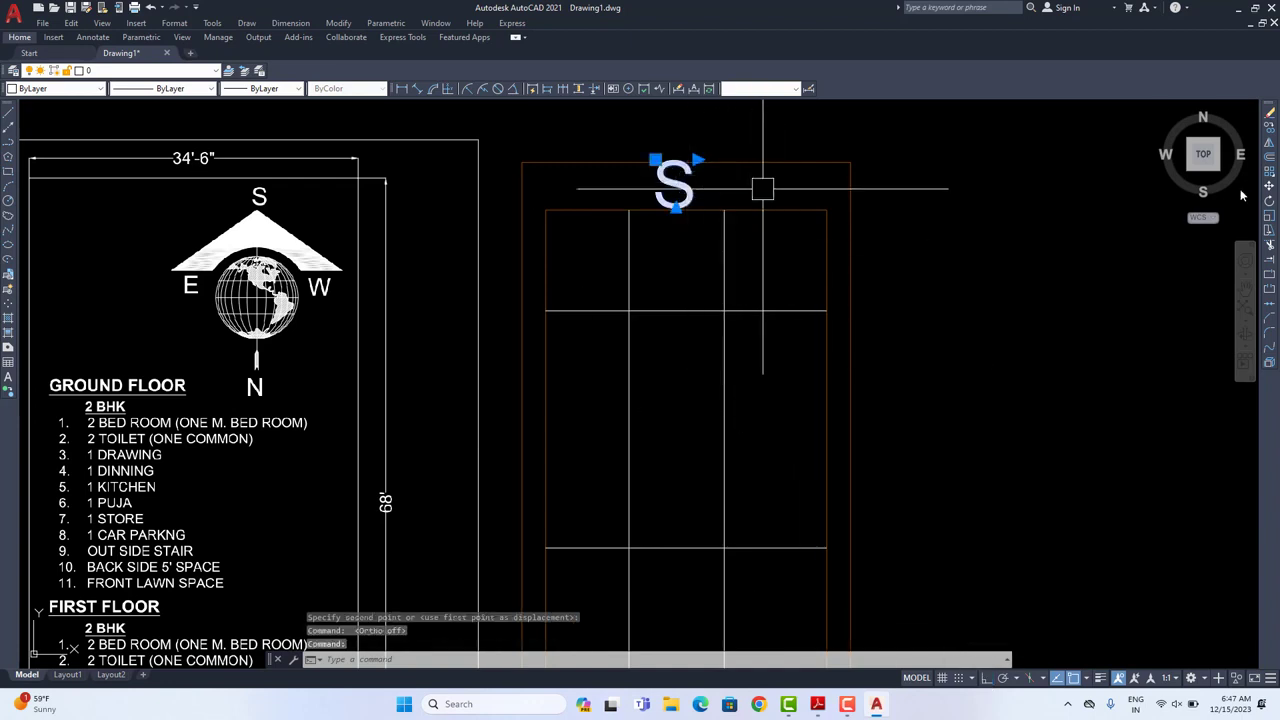
left_click(1270, 127)
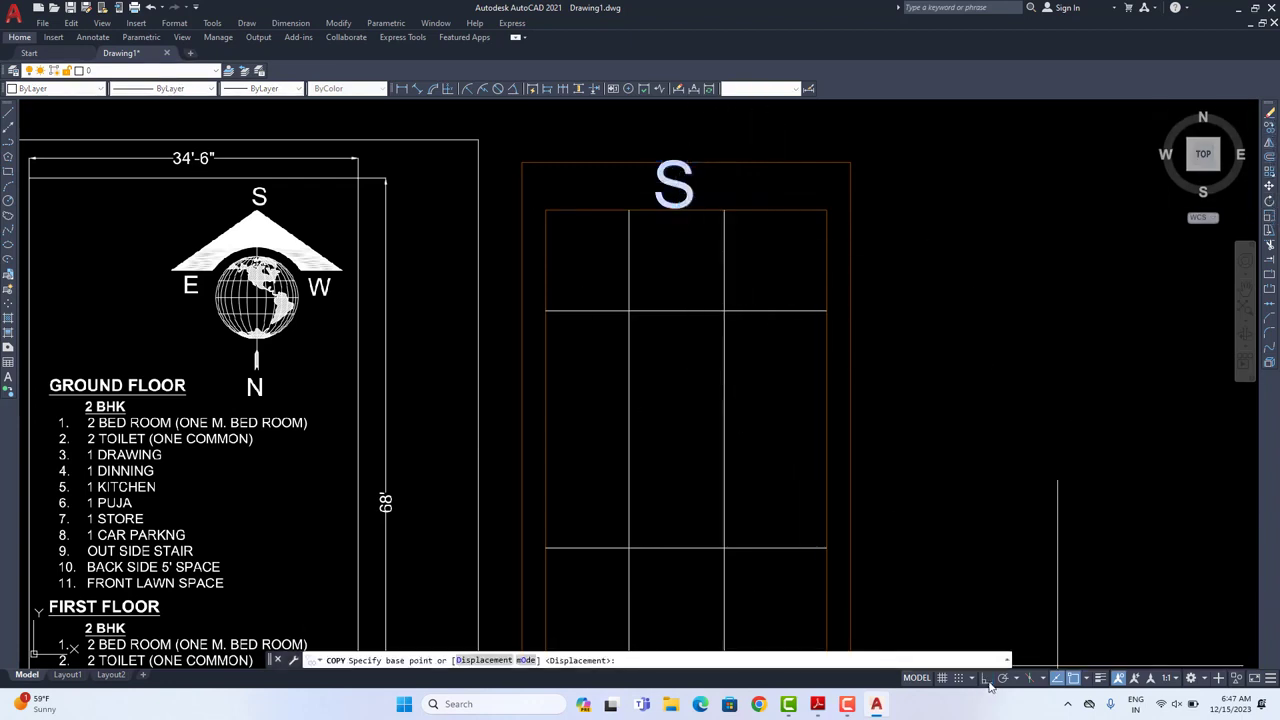
left_click(987, 677)
scroll(862, 300, "down", 4)
left_click(917, 287)
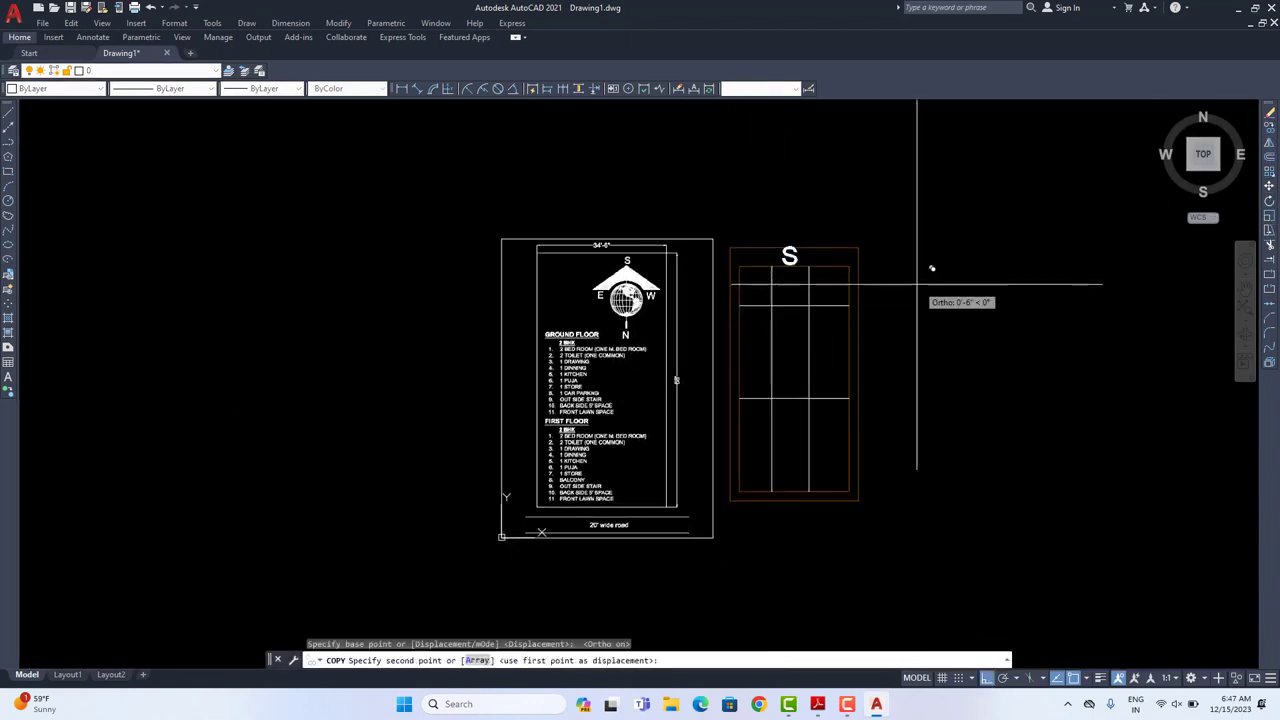
left_click(942, 522)
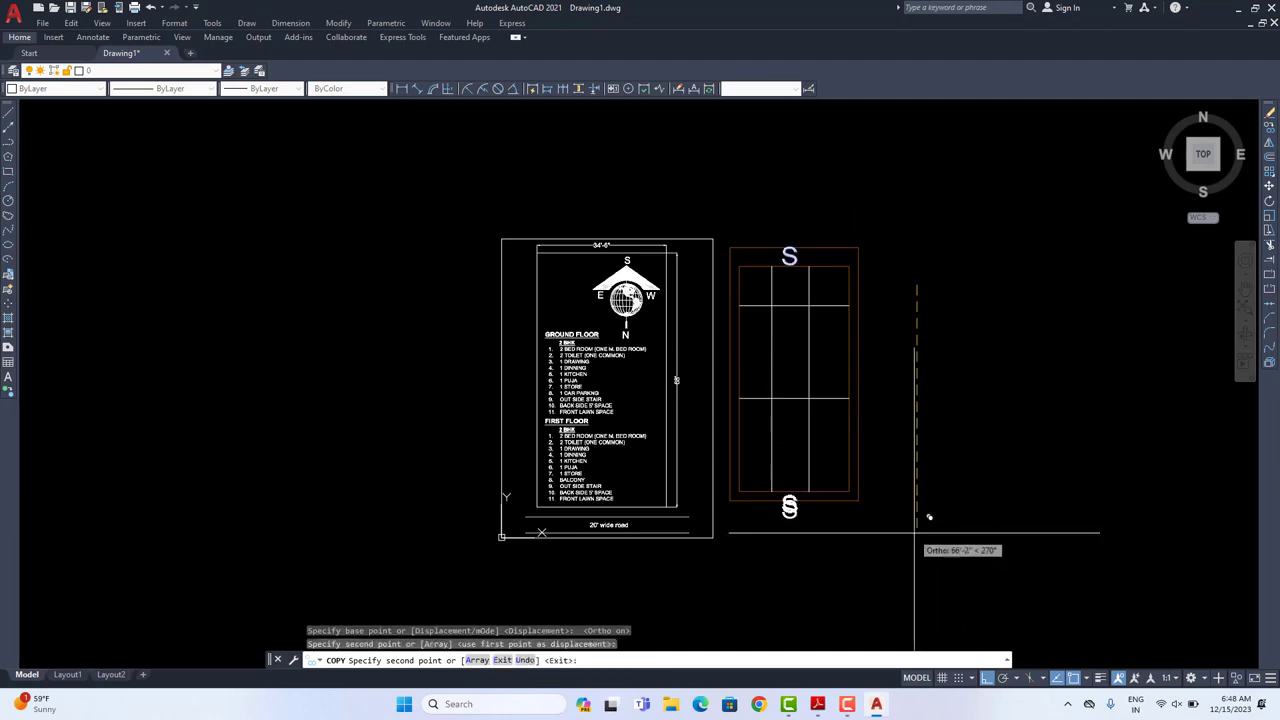
key("Escape")
Step: Copy the lower S label to the west and east sides of the plot, around mid-height
left_click(1270, 130)
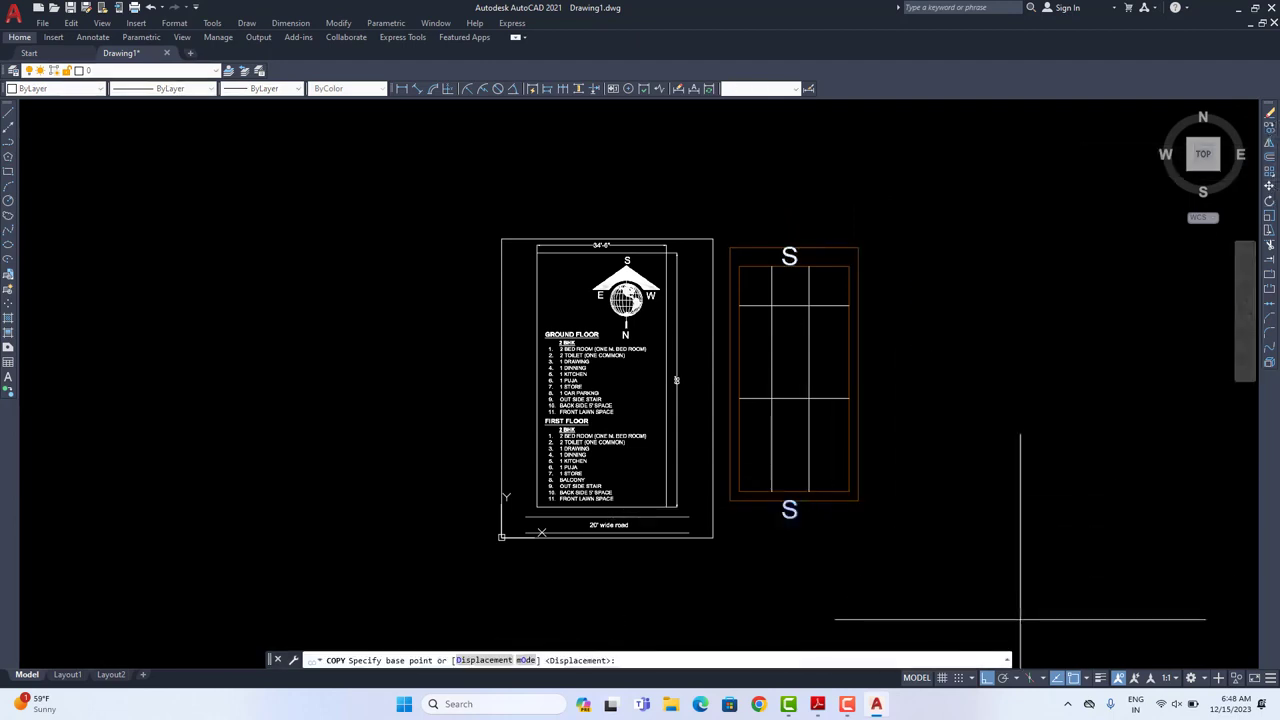
left_click(987, 677)
left_click(828, 537)
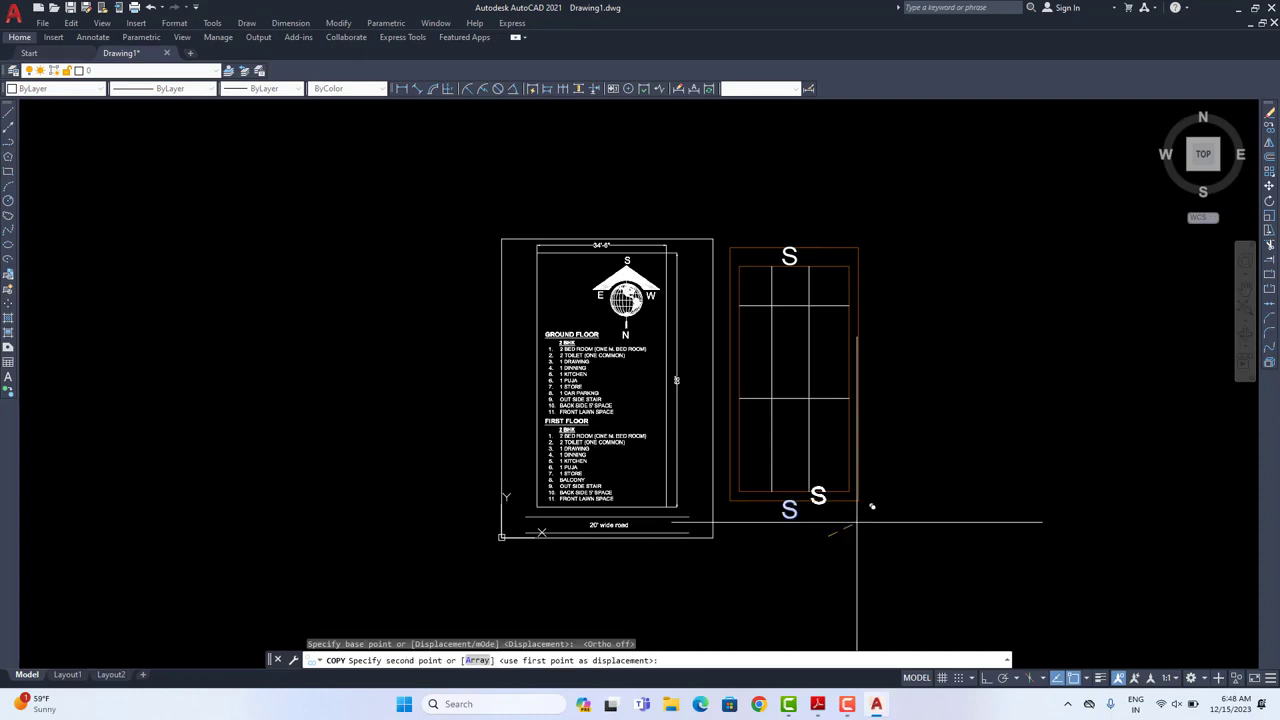
left_click(912, 378)
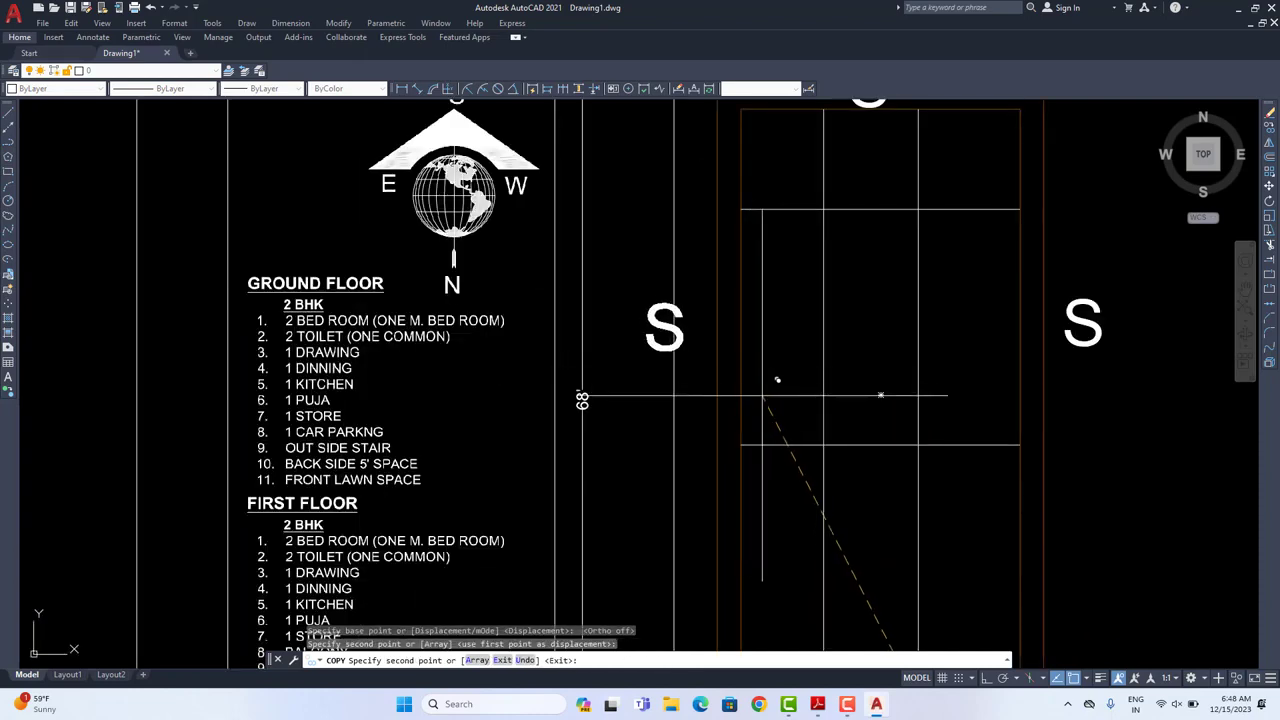
left_click(811, 389)
scroll(811, 389, "down", 2)
middle_click_drag(838, 435, 802, 439)
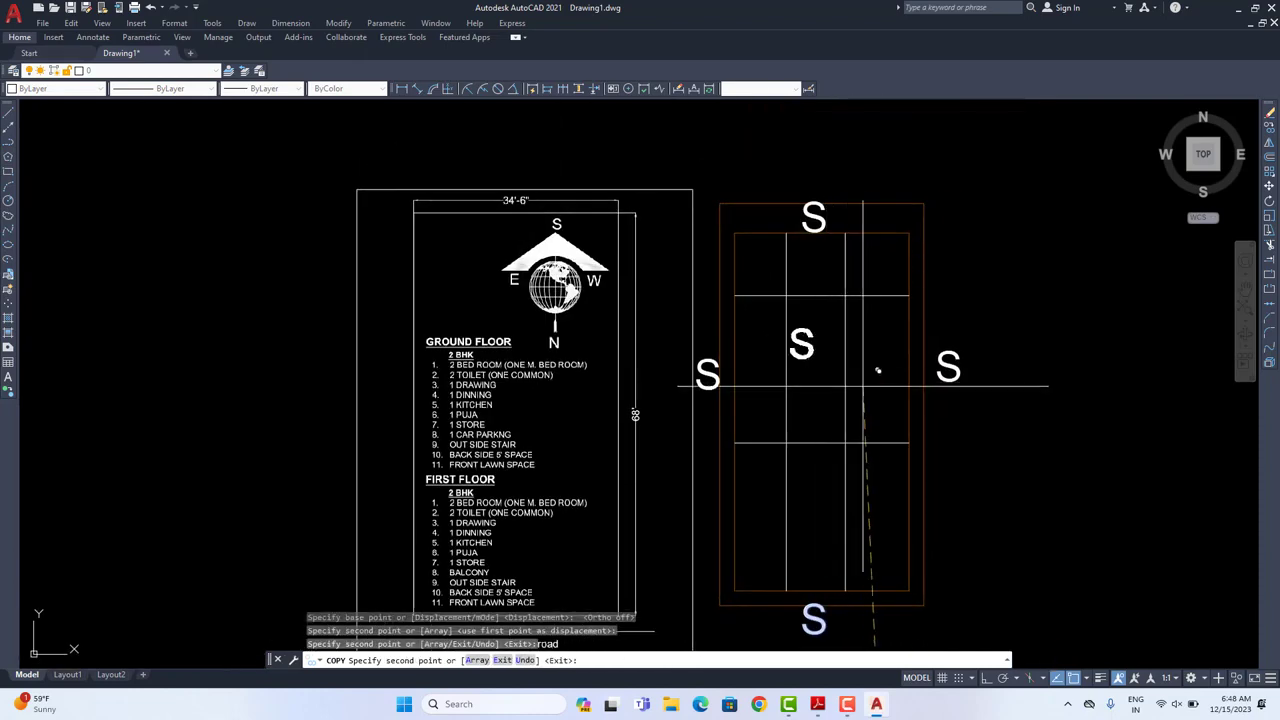
middle_click_drag(877, 534, 877, 423)
key("Escape")
Step: Change the copied label below the plot to N and the one on its west side to W
double_click(814, 504)
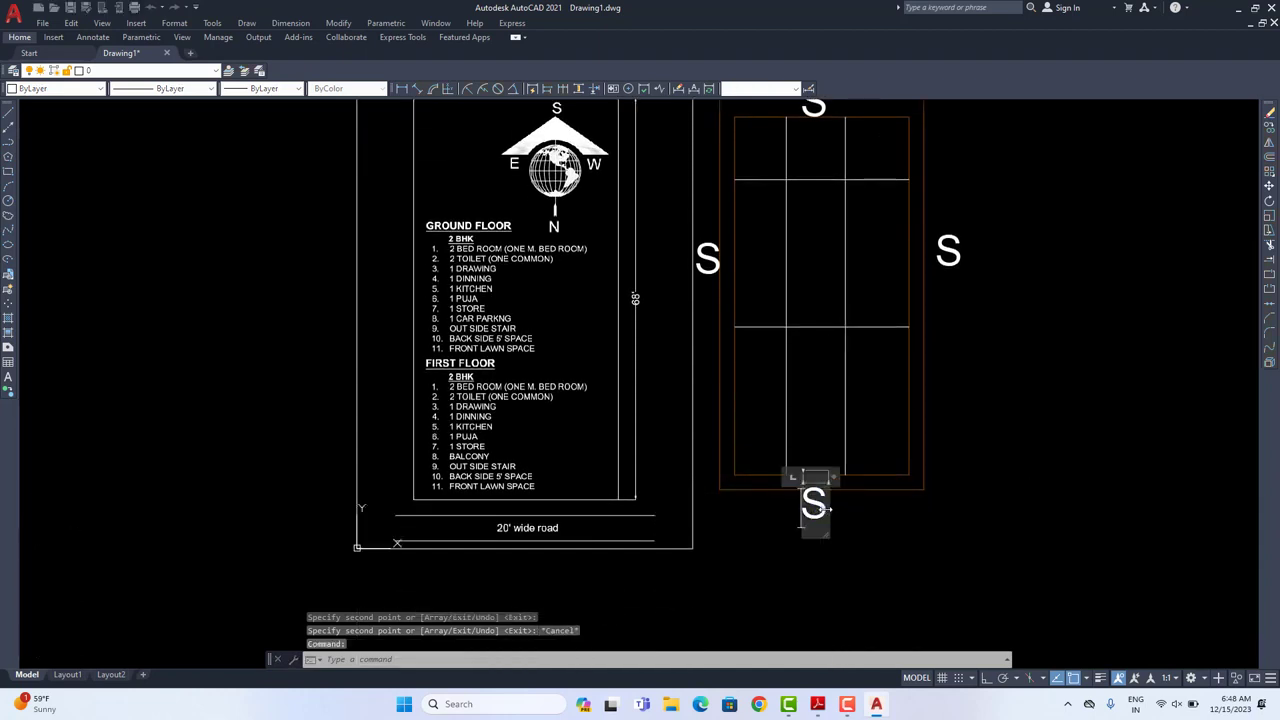
left_click(886, 442)
middle_click_drag(886, 442, 846, 511)
double_click(910, 318)
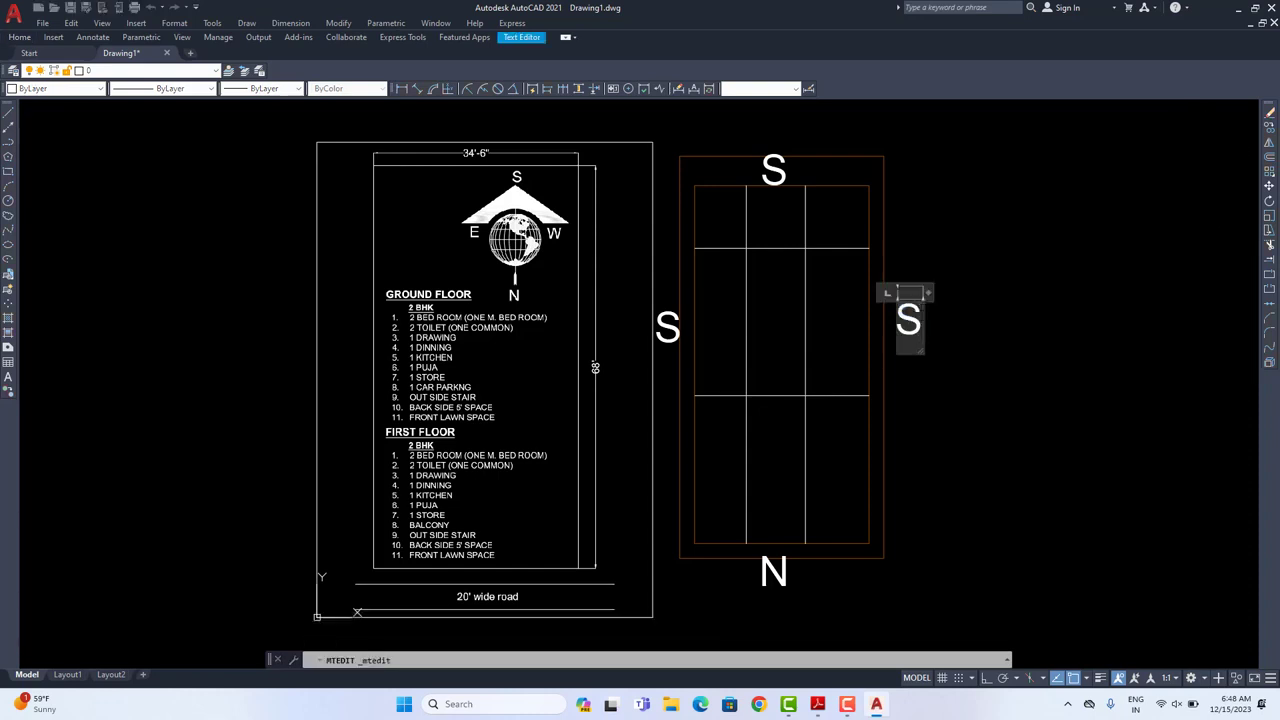
type("W")
left_click(994, 234)
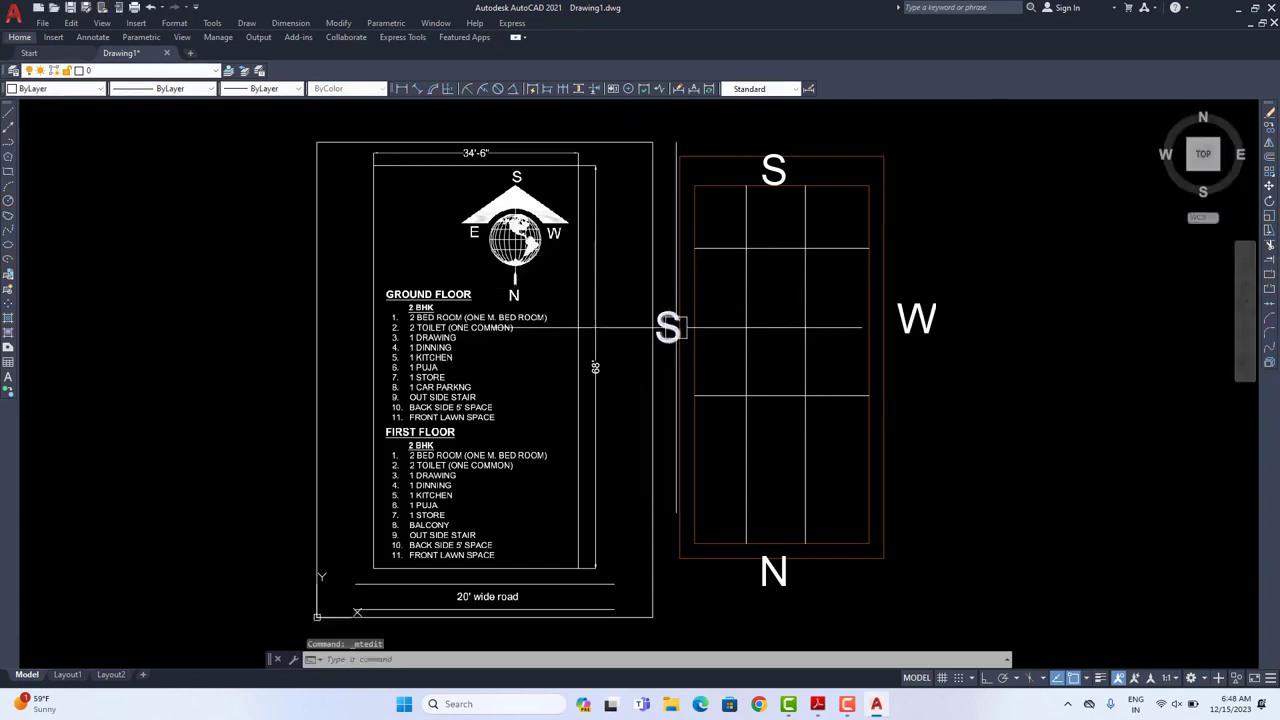
Step: Change the remaining copied S label, between the brief and the plot, to E
left_click(667, 326)
double_click(667, 326)
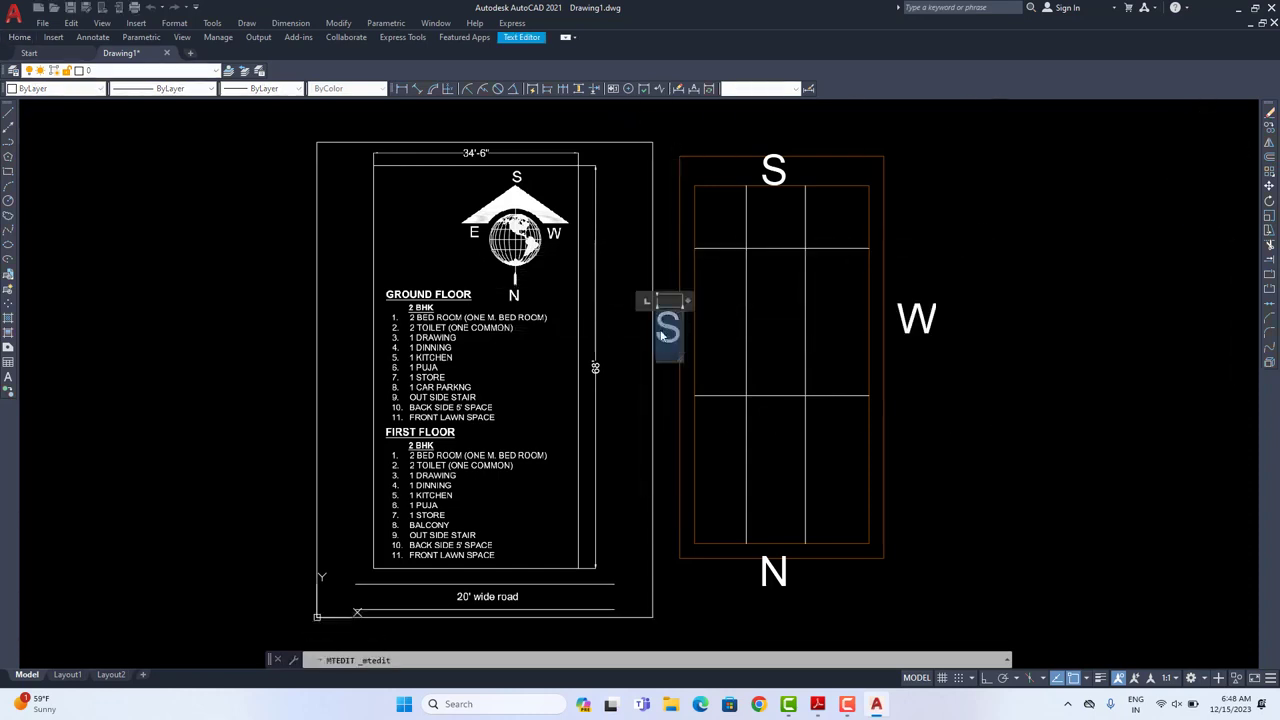
left_click(779, 314)
middle_click_drag(779, 314, 729, 334)
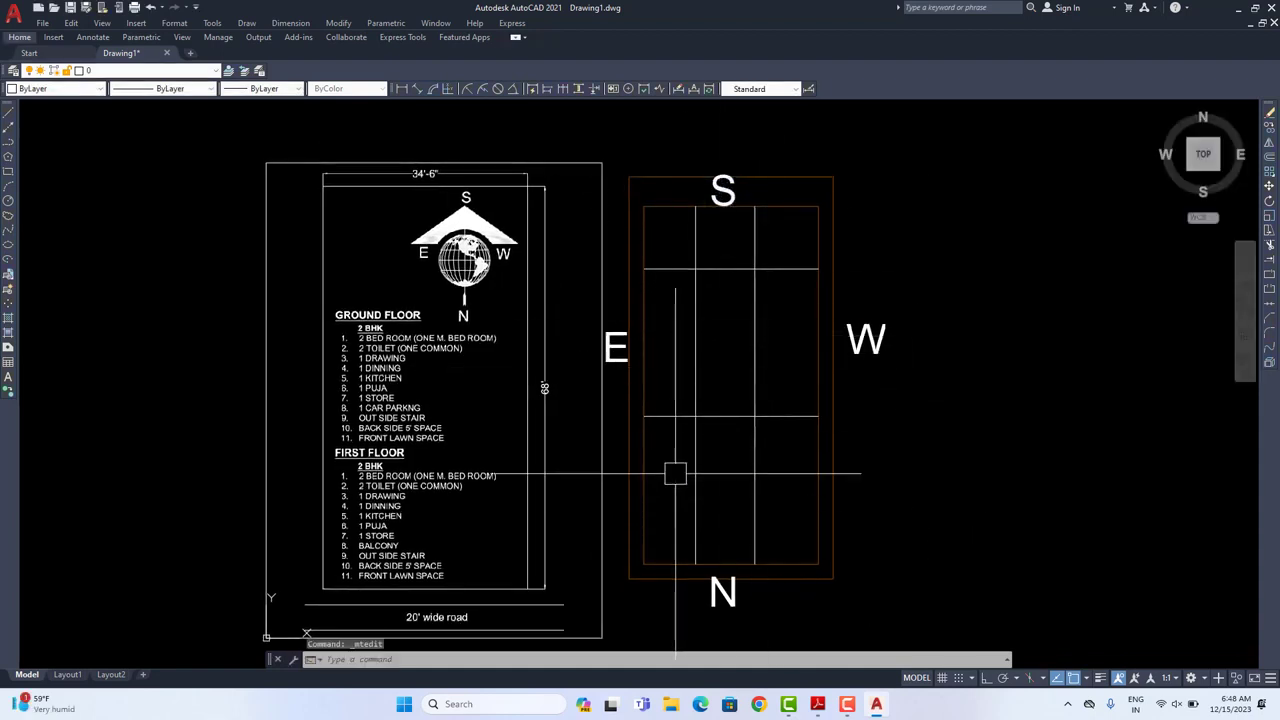
Step: Review the directions around the nine-part grid and the ground floor room list in the brief
scroll(670, 210, "up", 3)
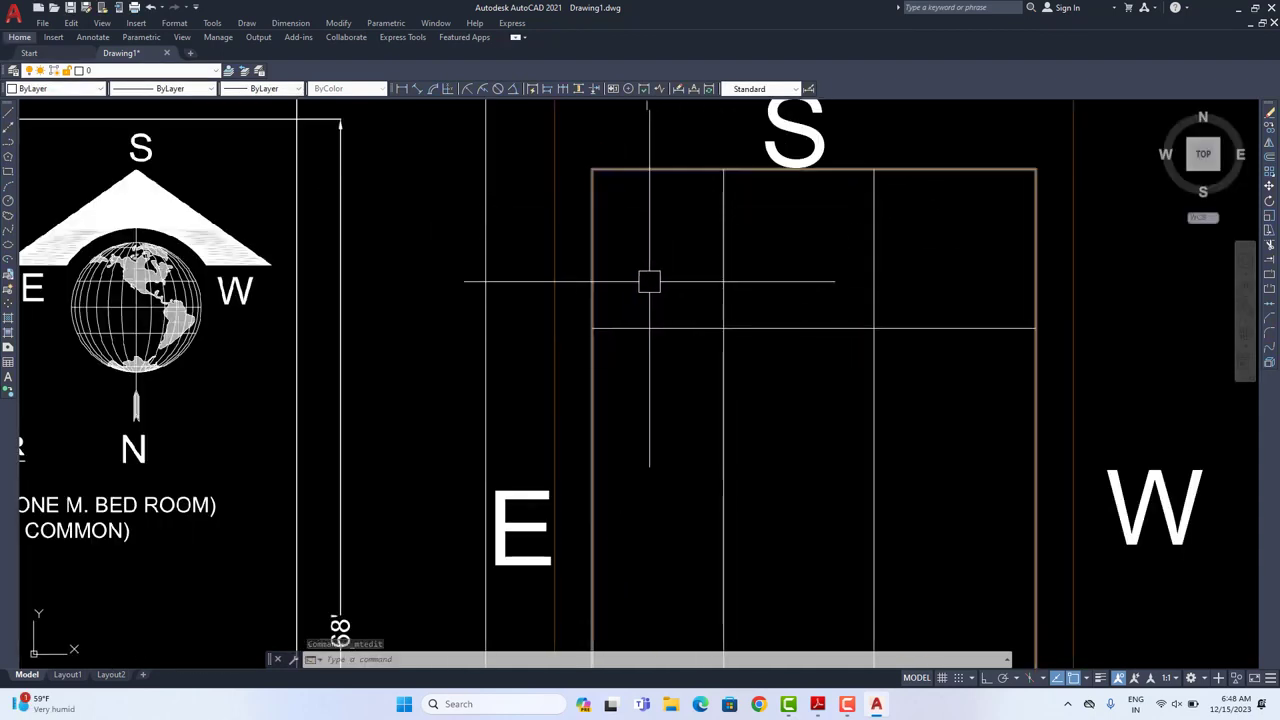
scroll(690, 290, "down", 3)
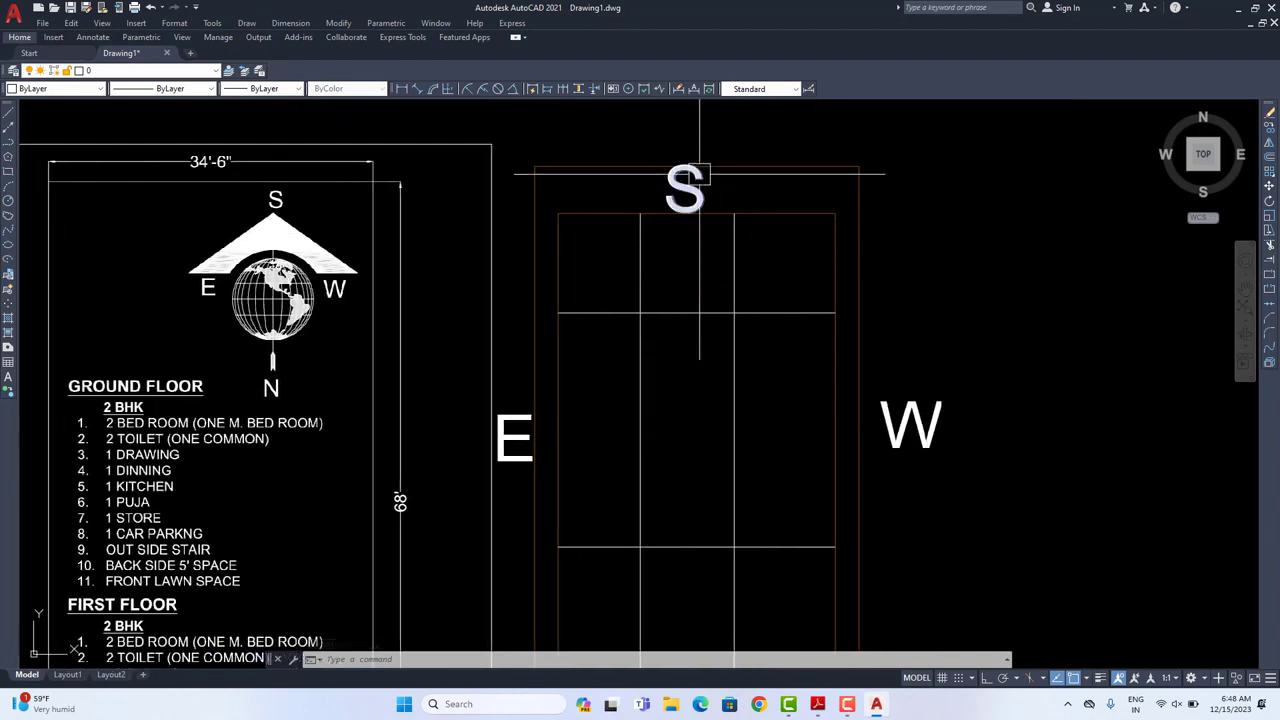
scroll(820, 300, "down", 2)
middle_click_drag(829, 343, 829, 248)
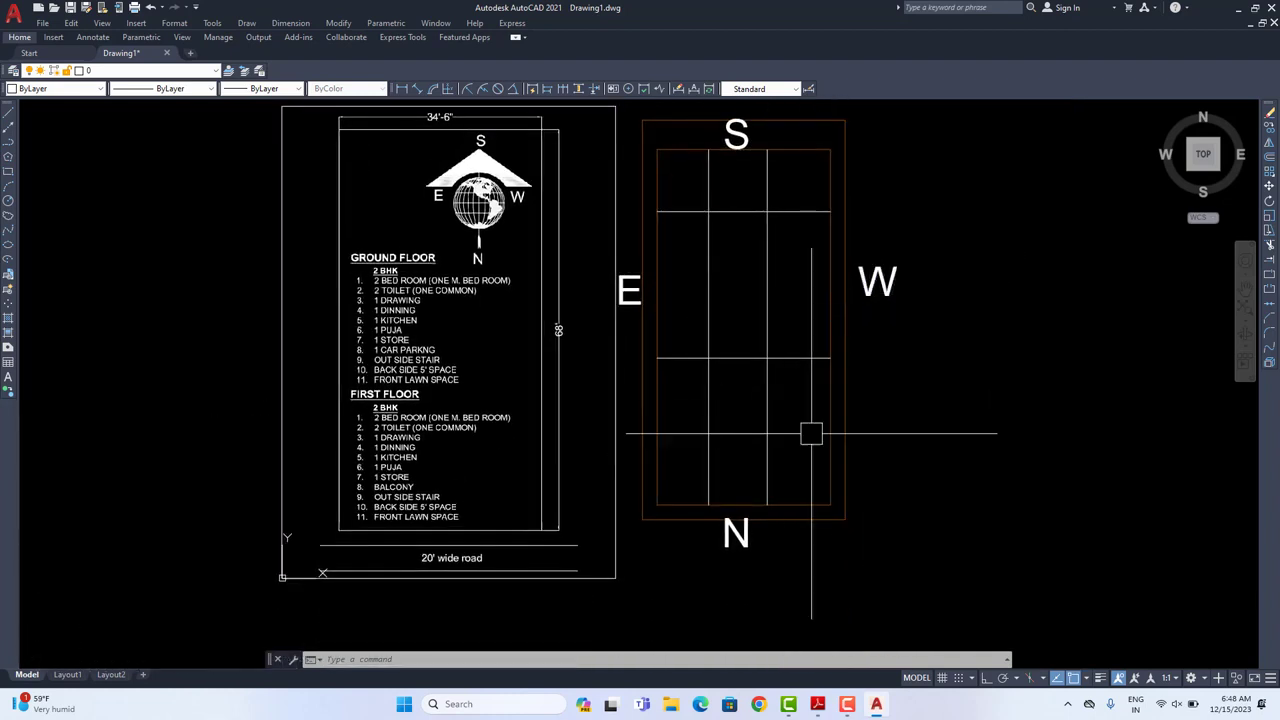
middle_click_drag(685, 437, 638, 483)
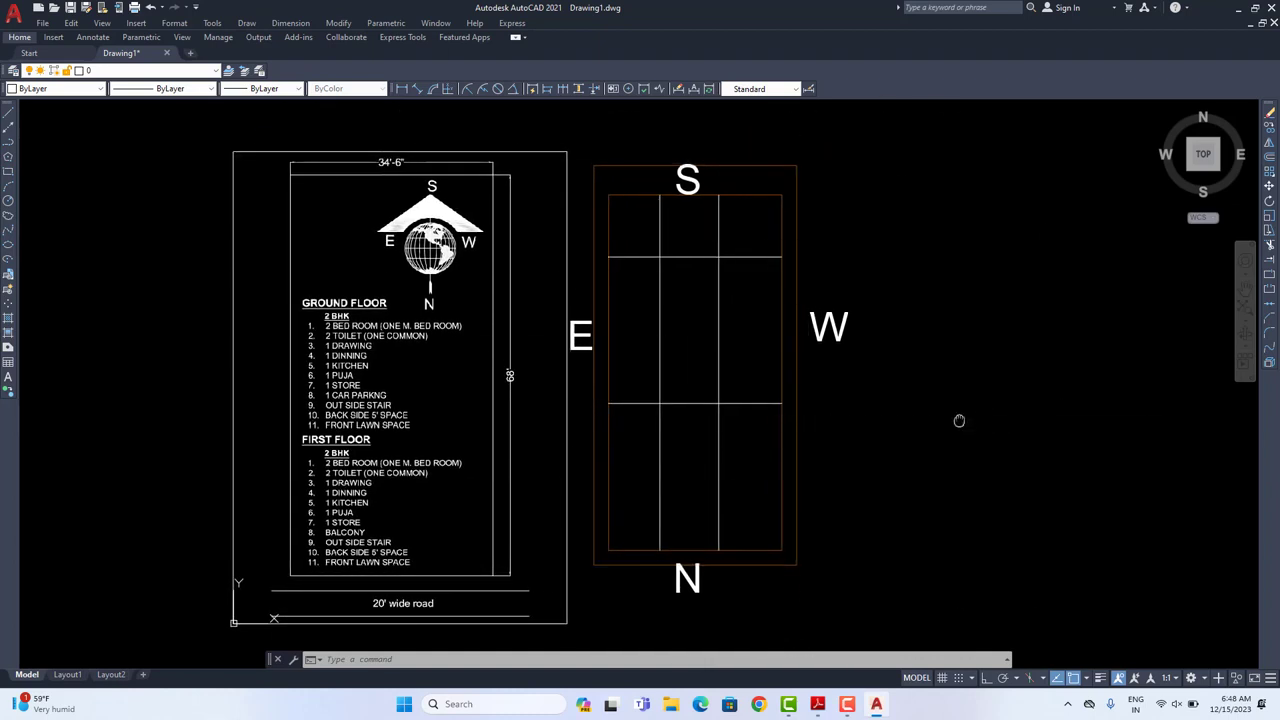
middle_click_drag(957, 418, 959, 406)
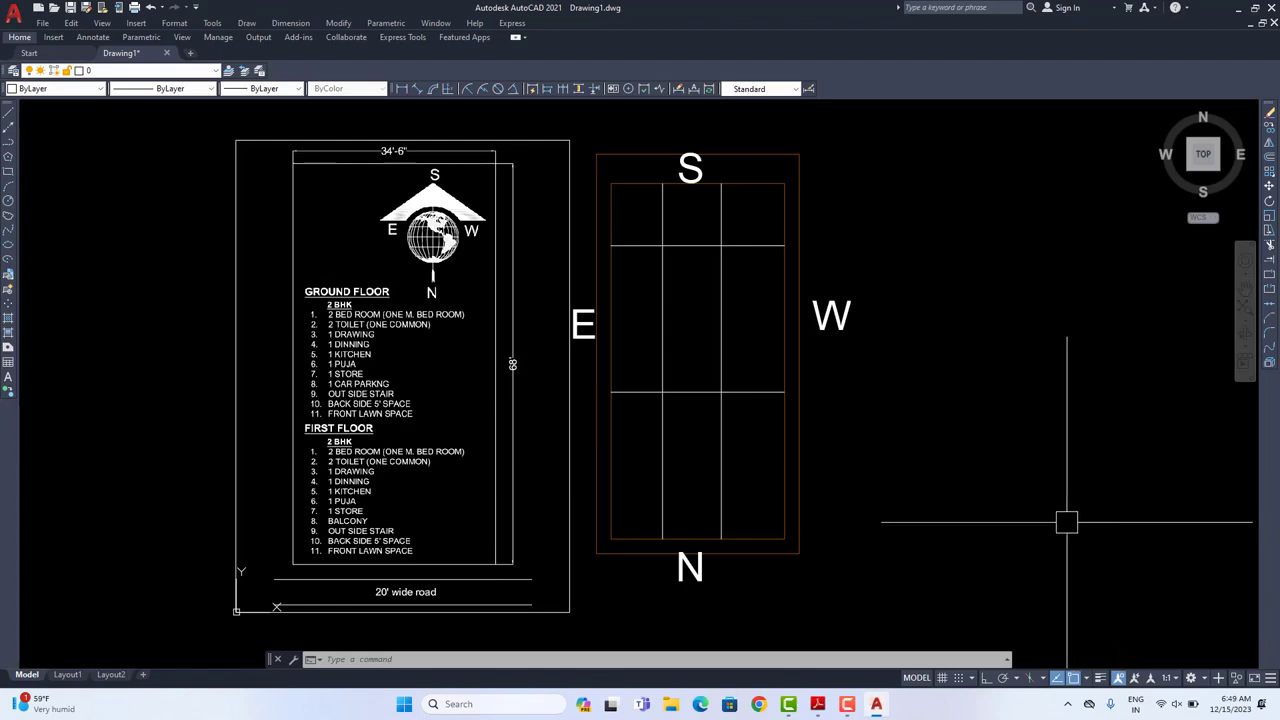
scroll(351, 351, "up", 4)
mouse_move(421, 353)
middle_mouse_down()
mouse_move(319, 443)
mouse_move(280, 363)
mouse_move(221, 386)
middle_mouse_up()
scroll(316, 447, "down", 2)
scroll(236, 333, "up", 2)
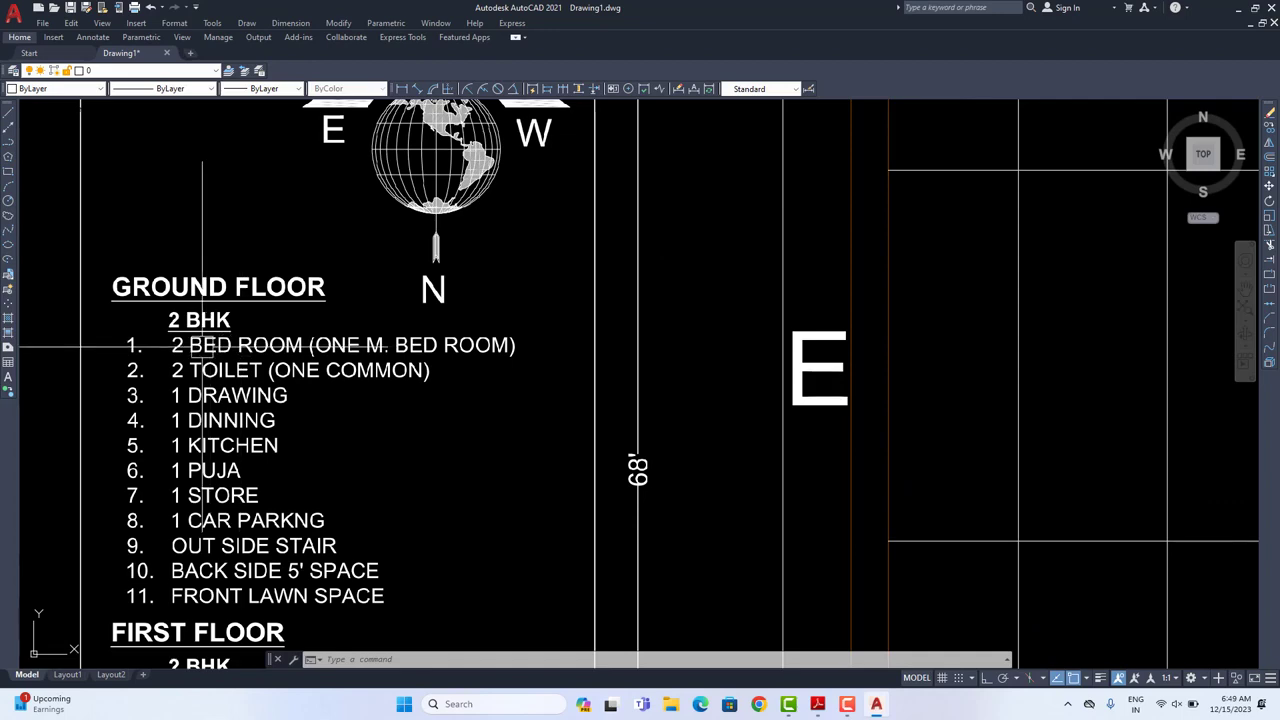
middle_click_drag(231, 451, 250, 398)
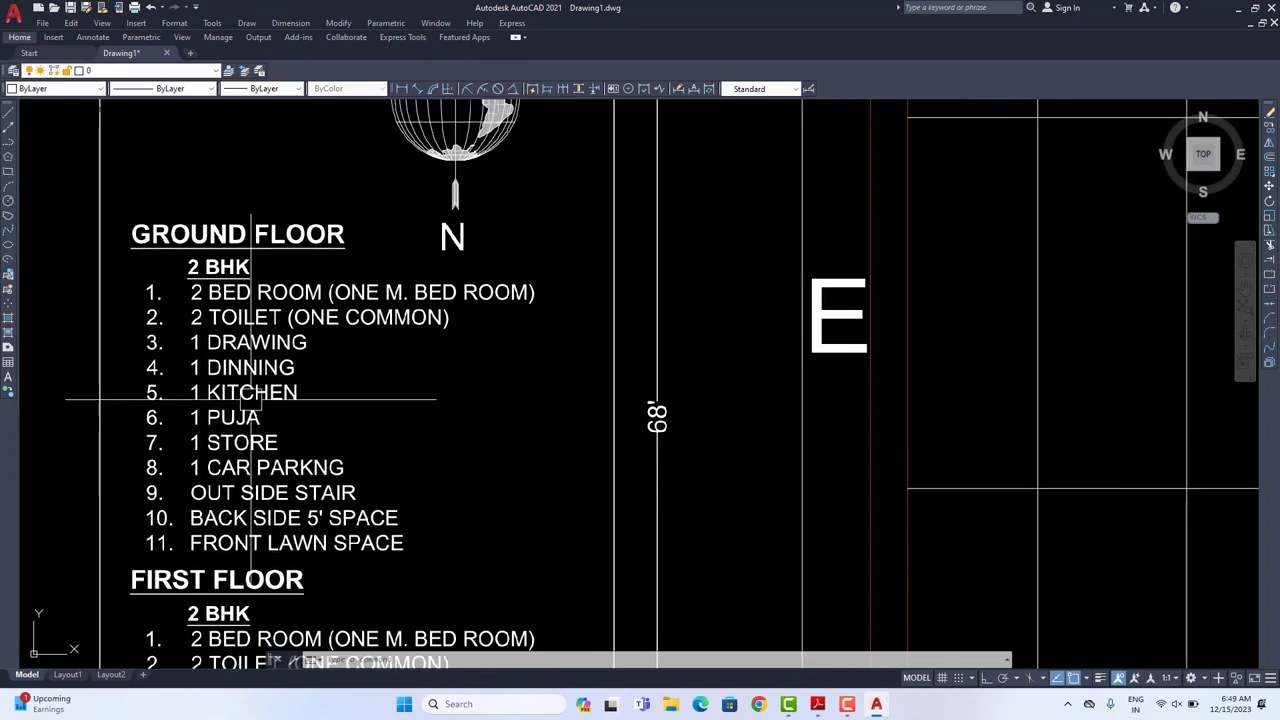
Step: Draw a line tick mark beside the KITCHEN item in the ground floor list
left_click(8, 112)
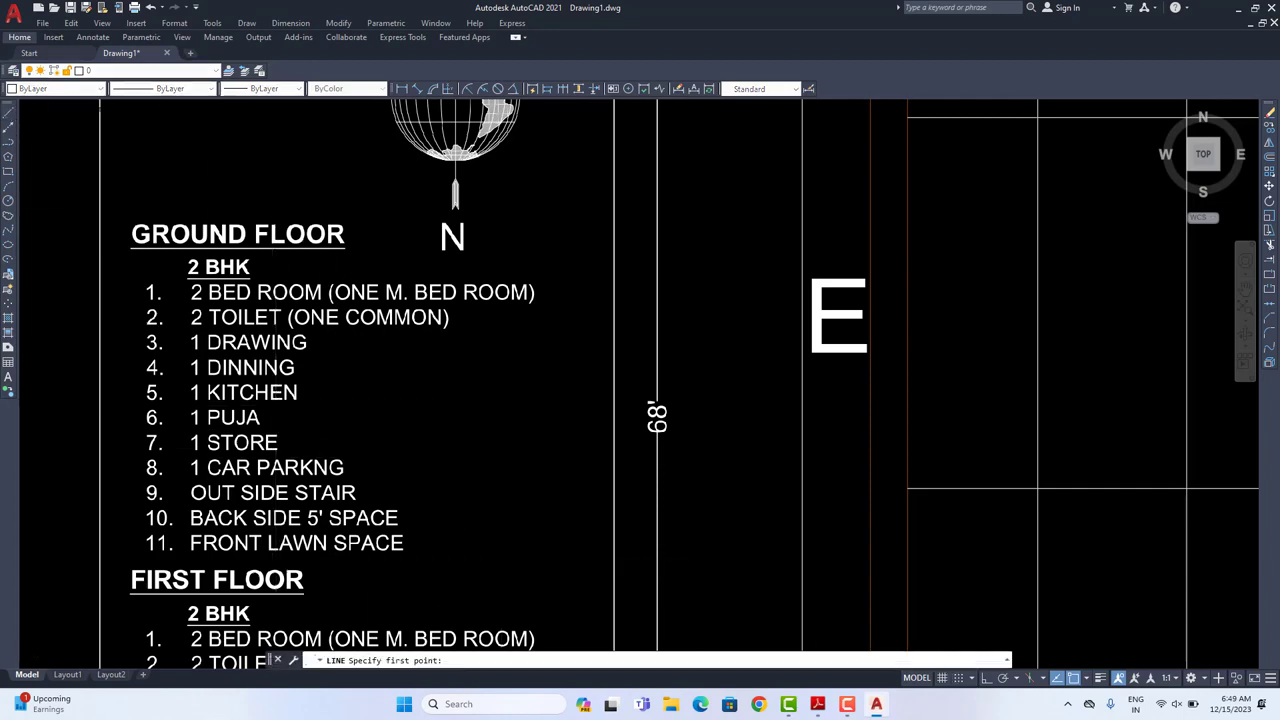
scroll(273, 392, "up", 2)
left_click(344, 393)
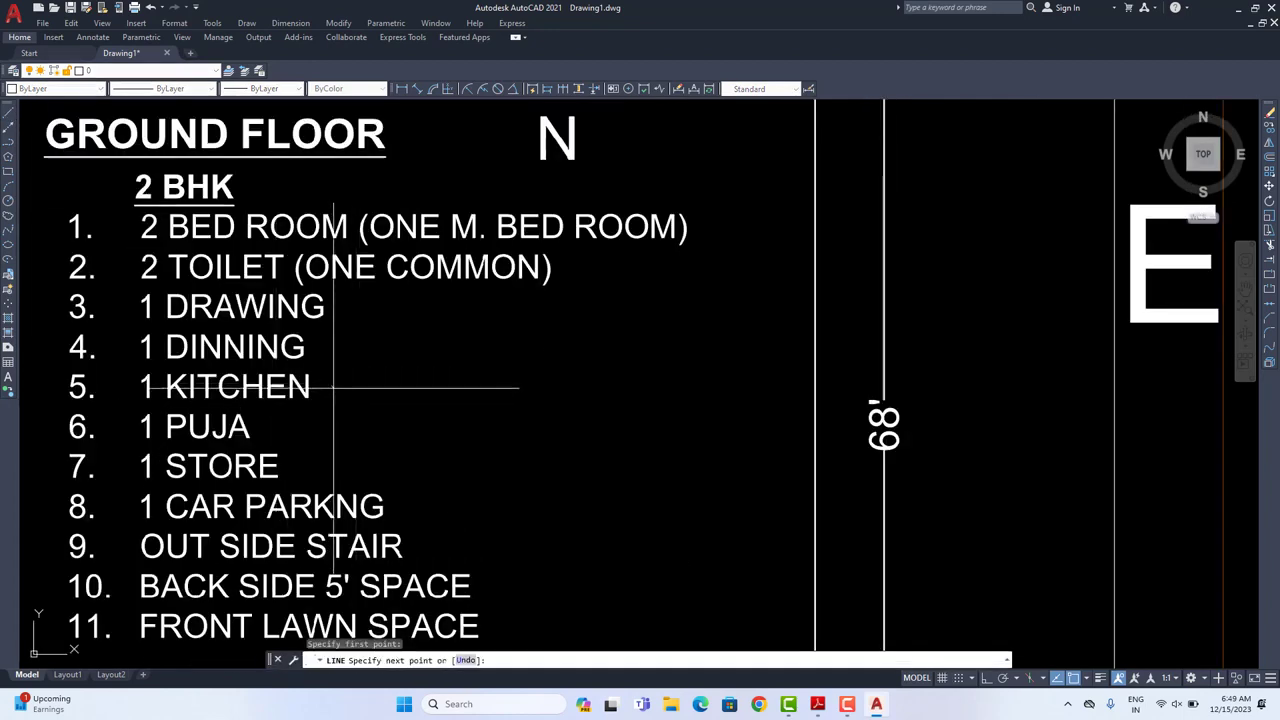
right_click(509, 364)
left_click(514, 340)
scroll(470, 420, "down", 3)
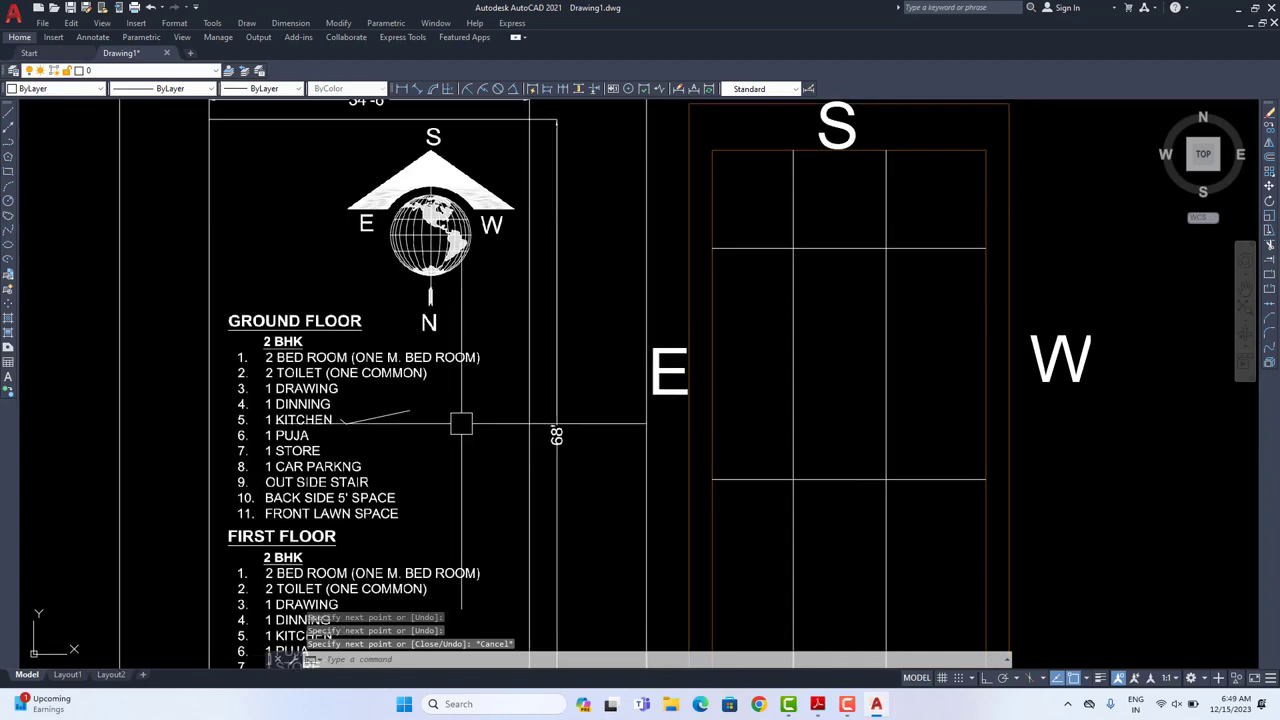
Step: Copy the large S label from above the grid into its south-east corner cell
middle_click_drag(461, 424, 357, 461)
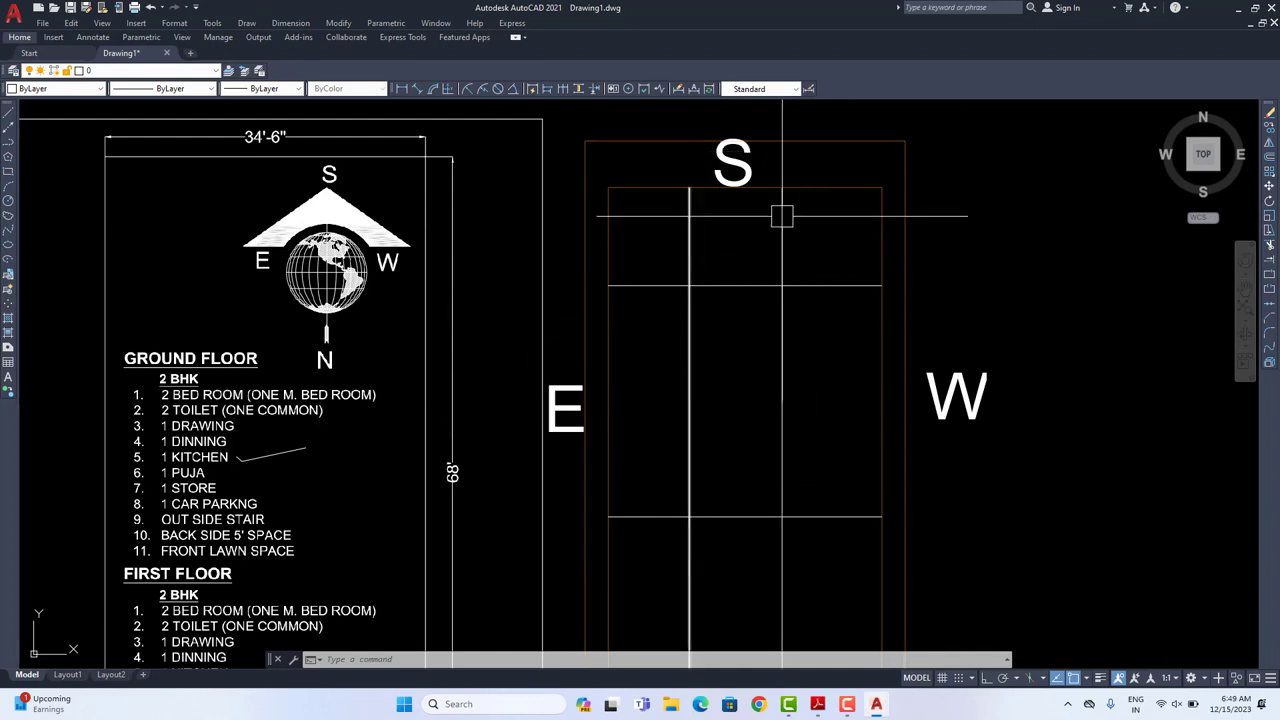
left_click(749, 168)
left_click(1269, 129)
left_click(833, 203)
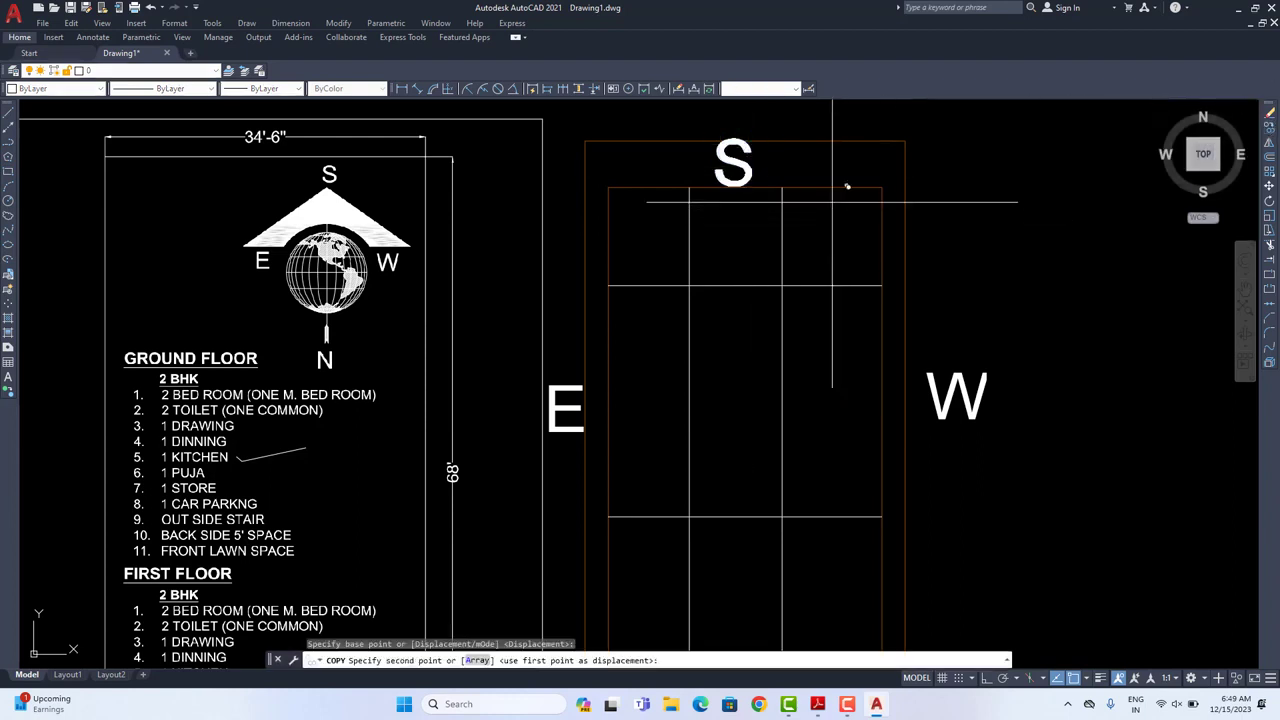
left_click(746, 286)
right_click(720, 239)
left_click(736, 248)
Step: Change the copied S label in the south-east cell to KIT
left_click(664, 258)
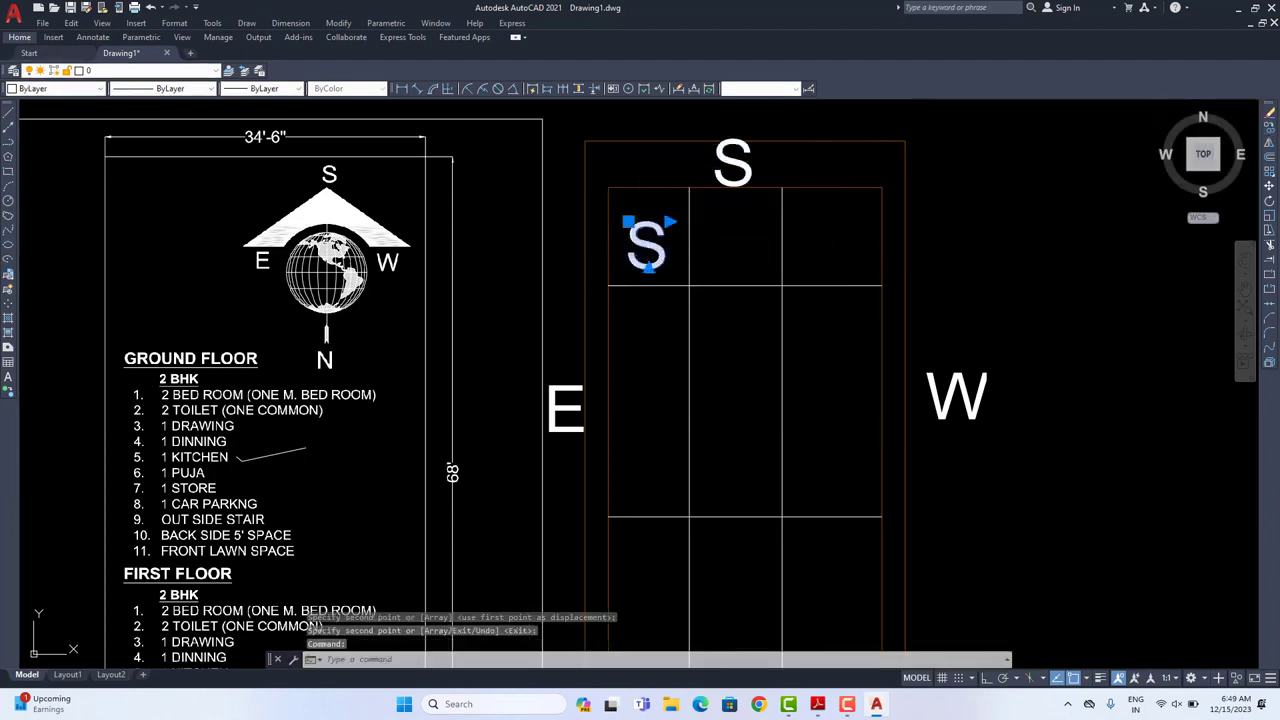
double_click(646, 245)
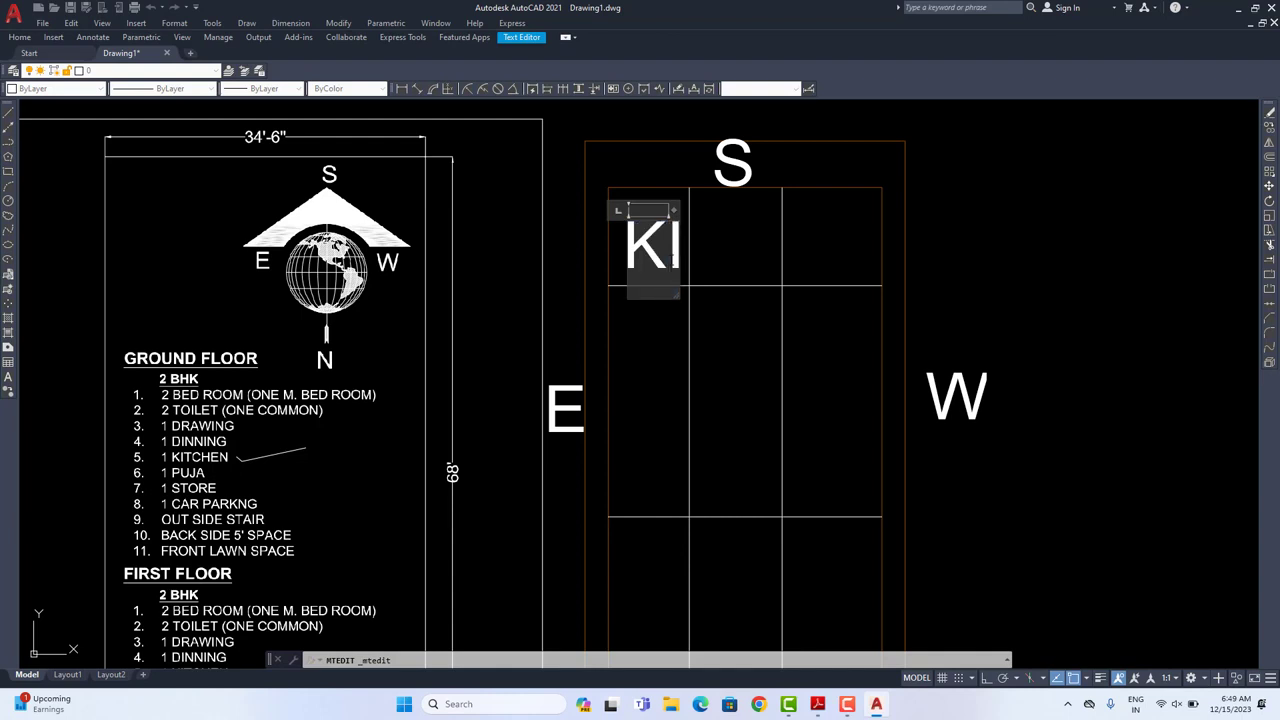
left_click(827, 230)
Step: Scale down the KIT label so it fits within the south-east cell
left_click(628, 252)
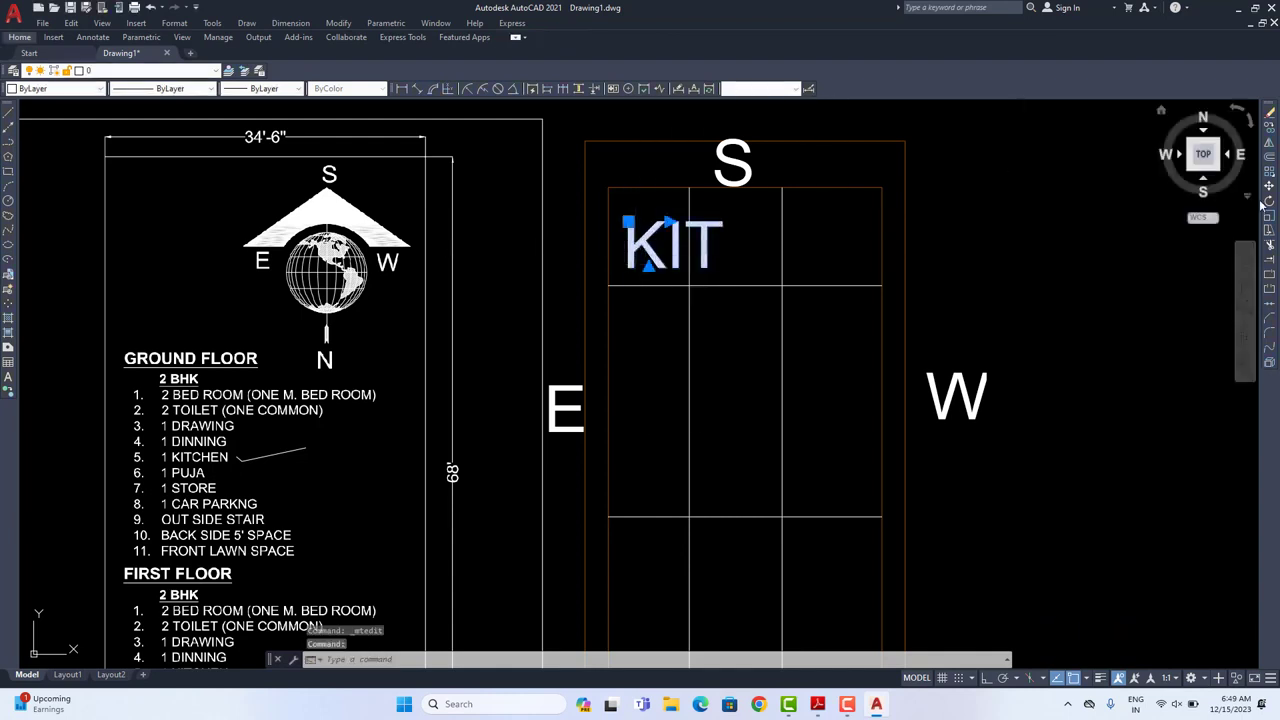
left_click(1269, 216)
scroll(643, 241, "up", 4)
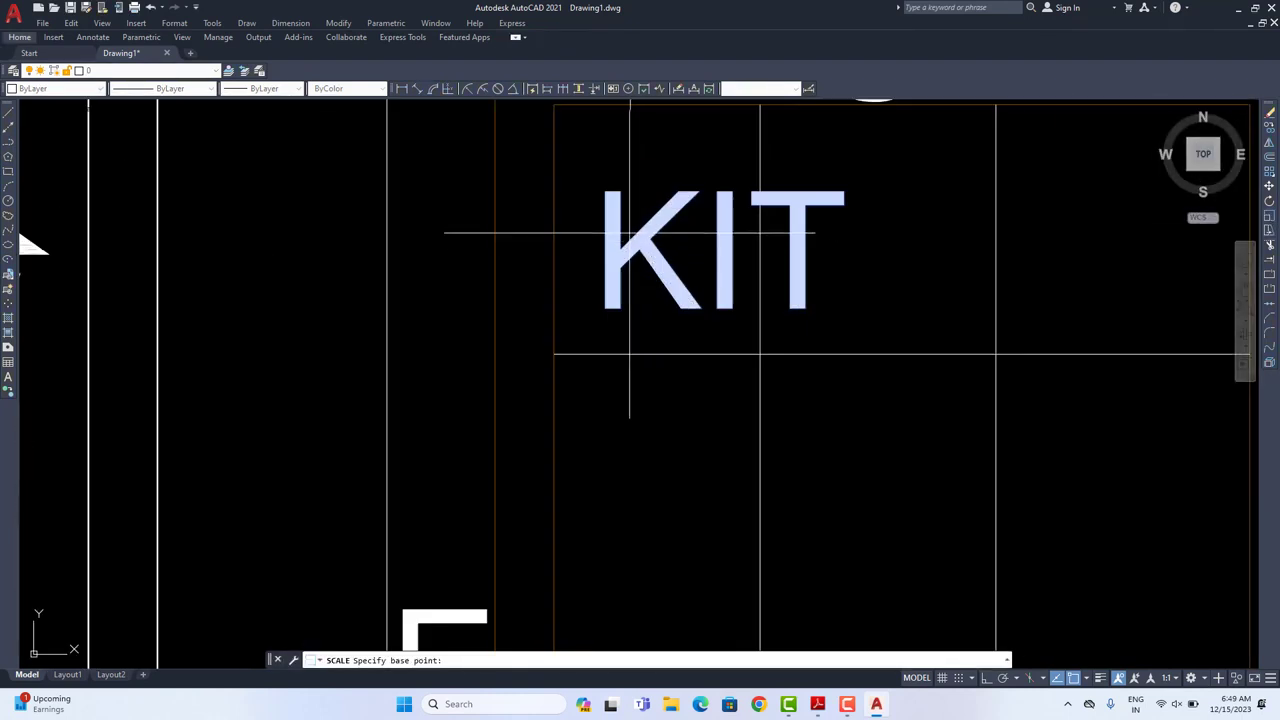
left_click(628, 231)
left_click(614, 251)
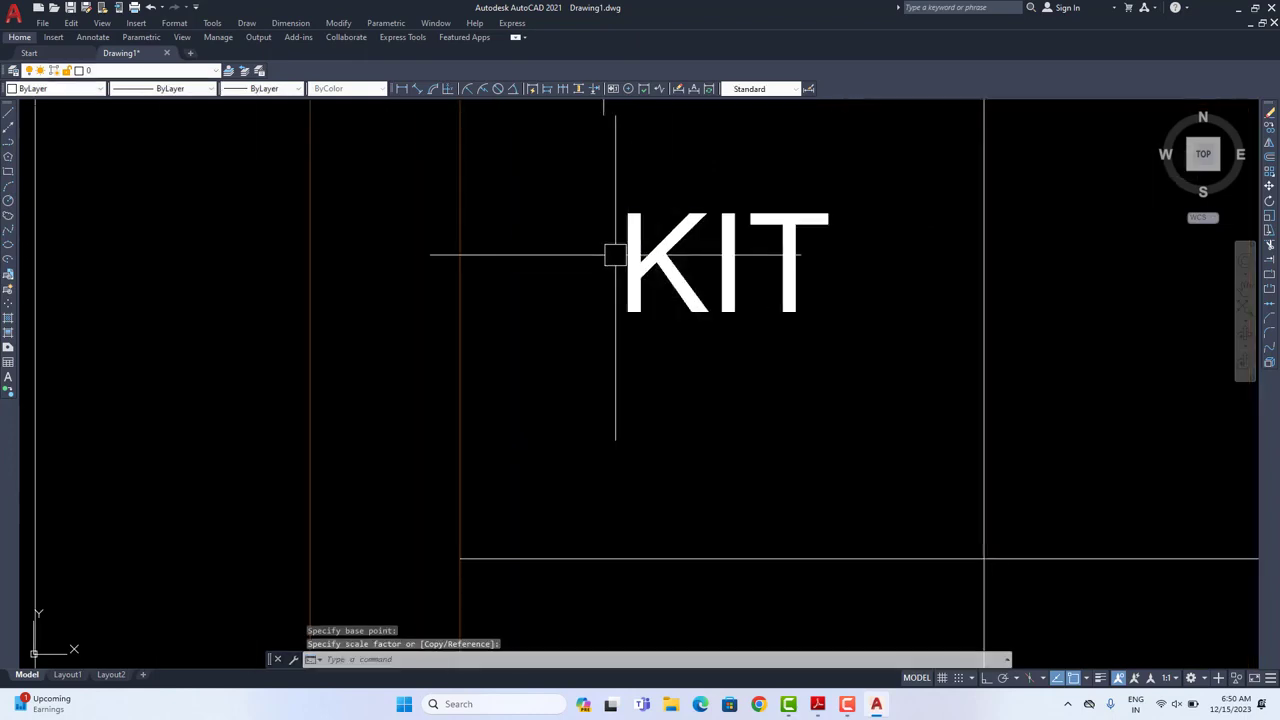
Step: Move the reduced KIT label towards the outer corner of the south-east cell
scroll(740, 195, "down", 4)
left_click(1269, 186)
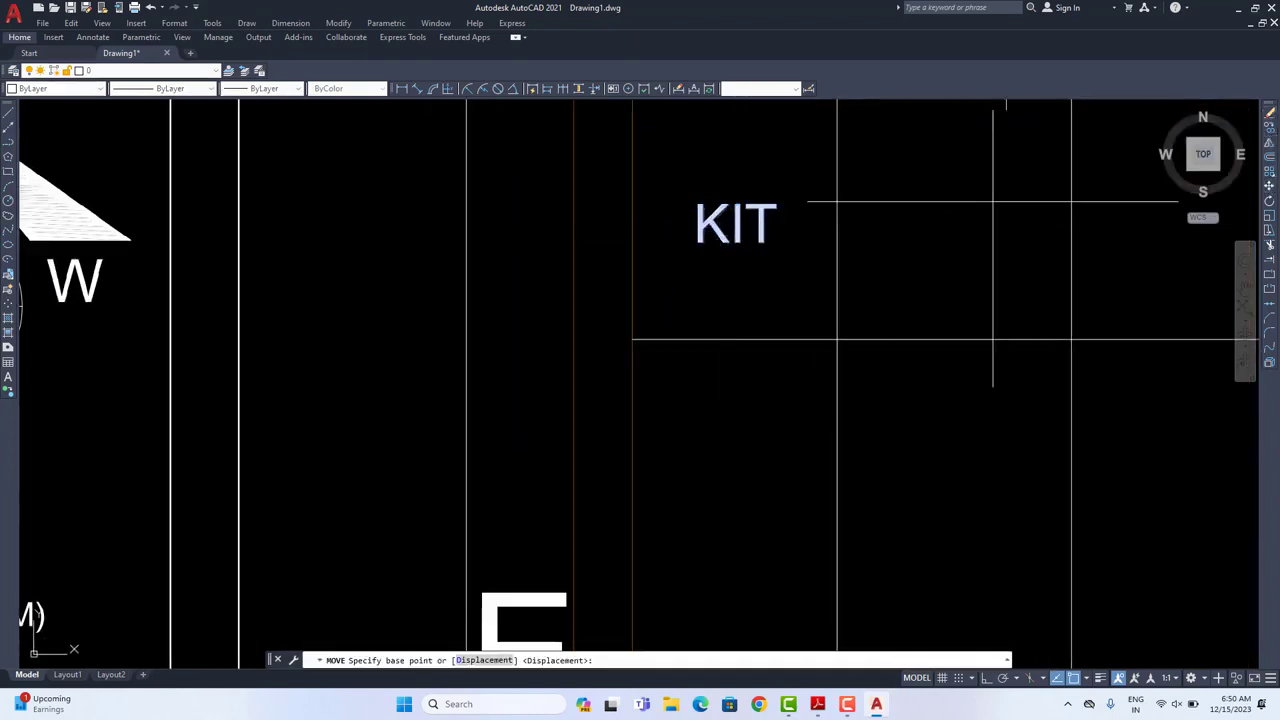
left_click(977, 317)
mouse_move(988, 208)
middle_mouse_down()
mouse_move(980, 314)
mouse_move(760, 286)
mouse_move(715, 297)
middle_mouse_up()
left_click(940, 247)
scroll(935, 300, "down", 4)
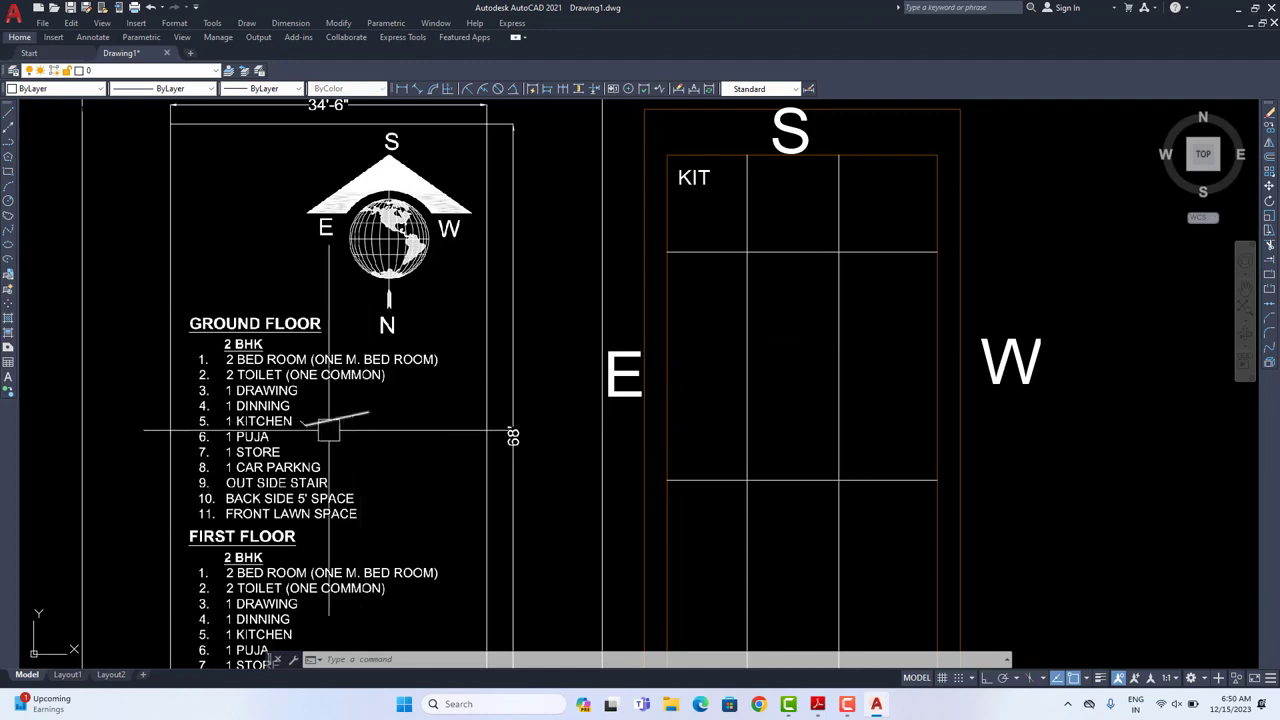
Step: Copy the KITCHEN tick mark beside the STORE item in the ground floor list
scroll(283, 453, "up", 4)
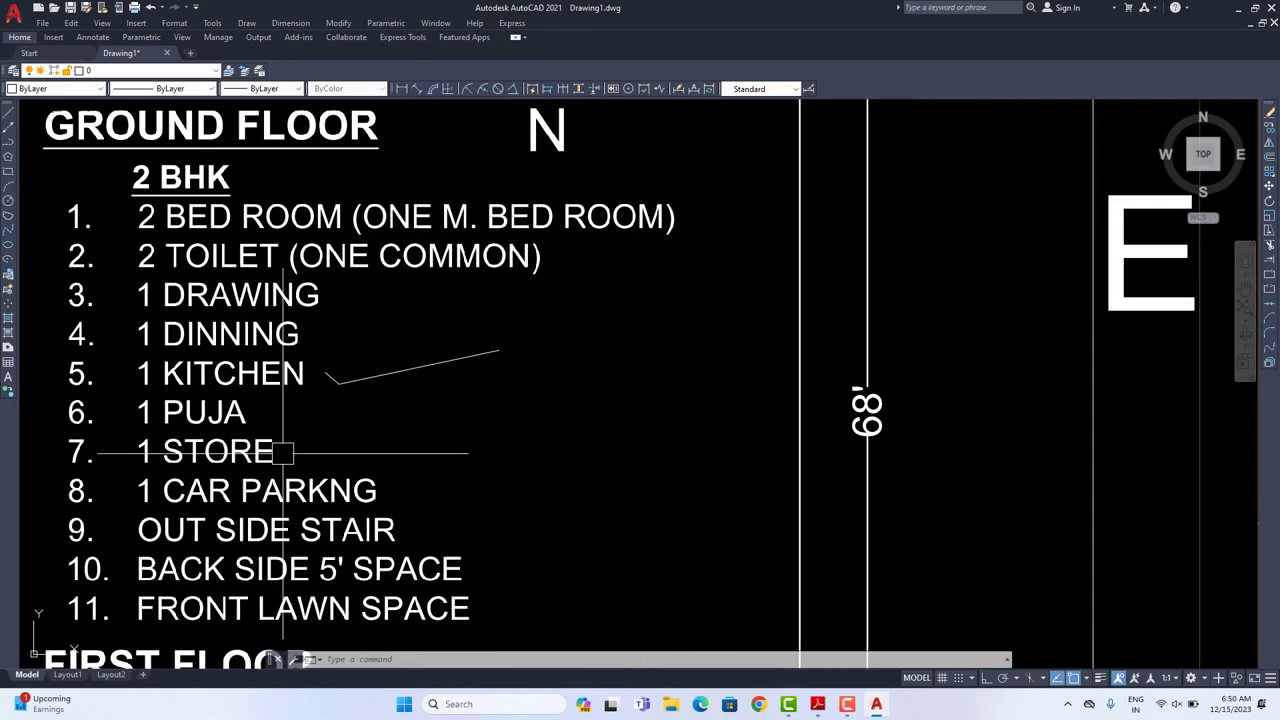
left_click(370, 348)
left_click(314, 405)
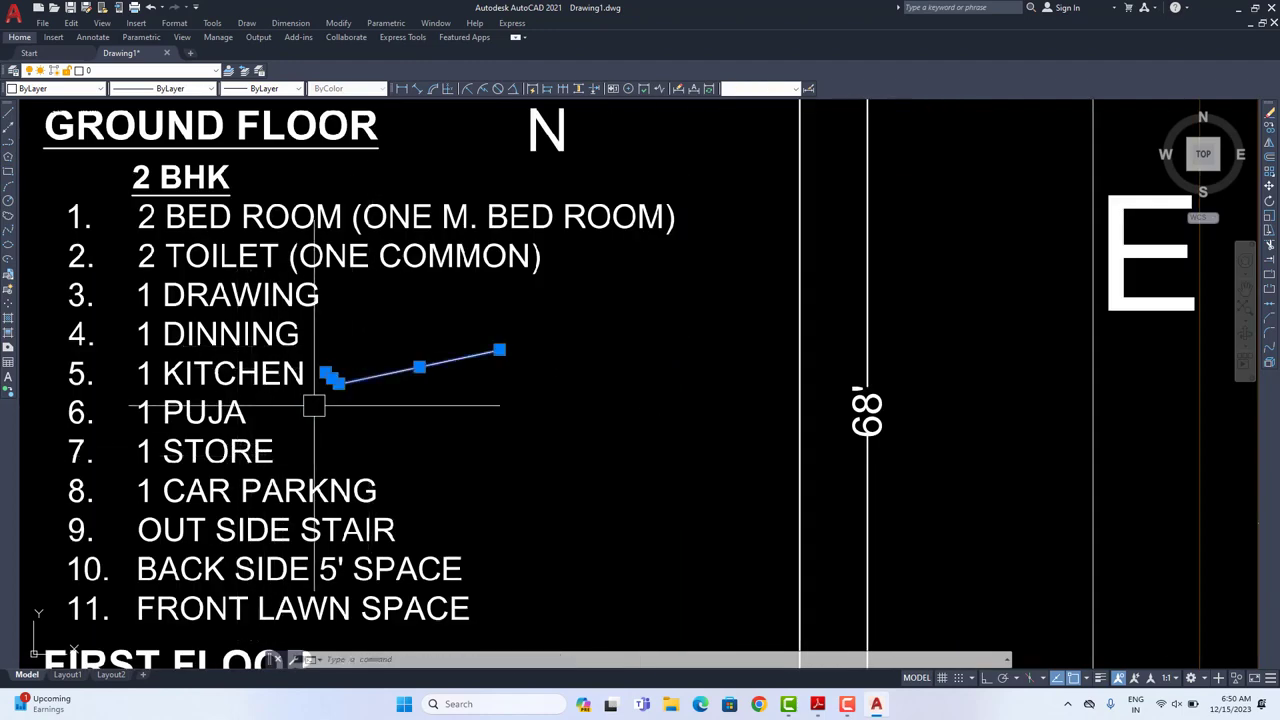
left_click(1270, 128)
left_click(620, 333)
left_click(578, 402)
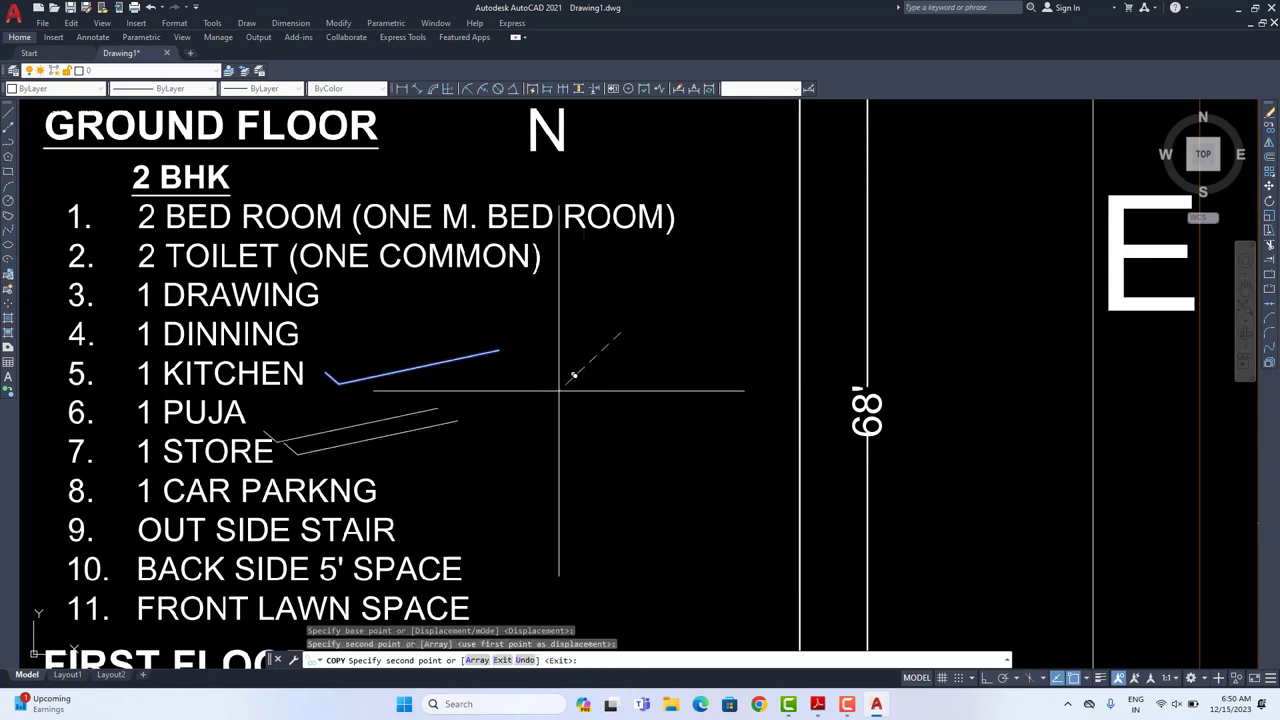
right_click(559, 391)
left_click(565, 387)
Step: Copy the KIT label into the middle cell on the grid's south side
scroll(669, 403, "down", 6)
scroll(600, 374, "up", 3)
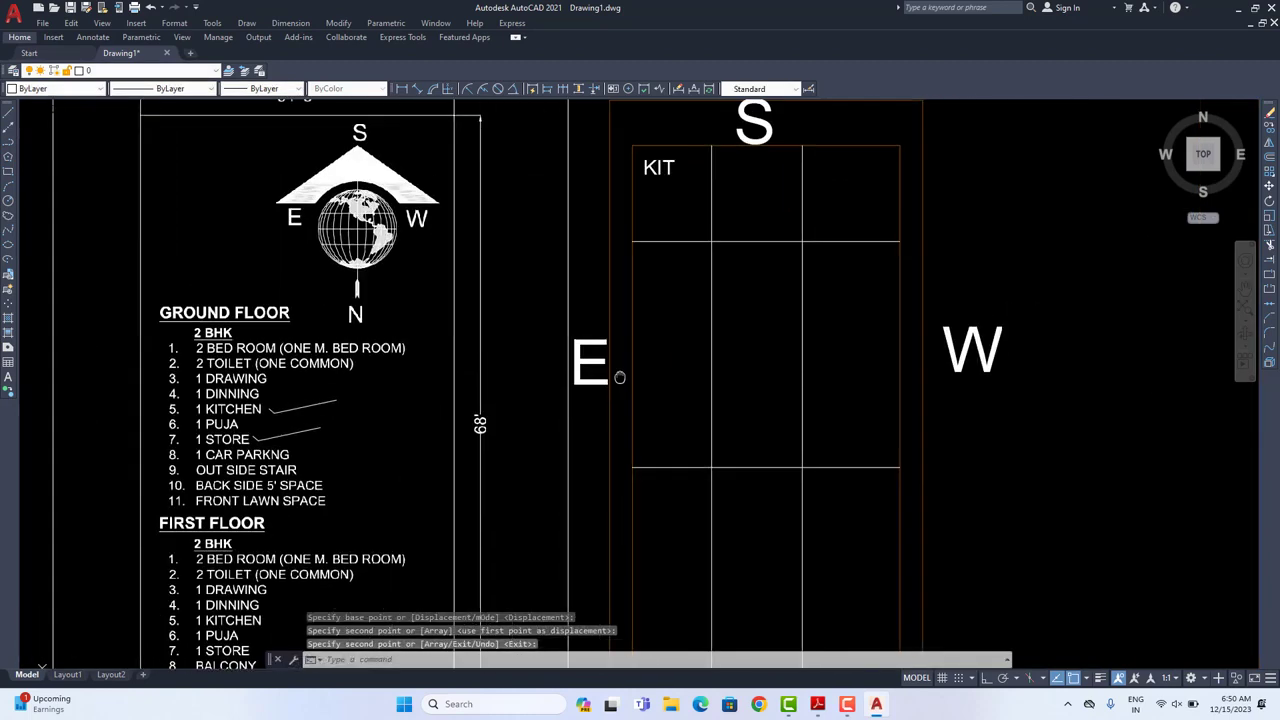
middle_click_drag(620, 377, 618, 378)
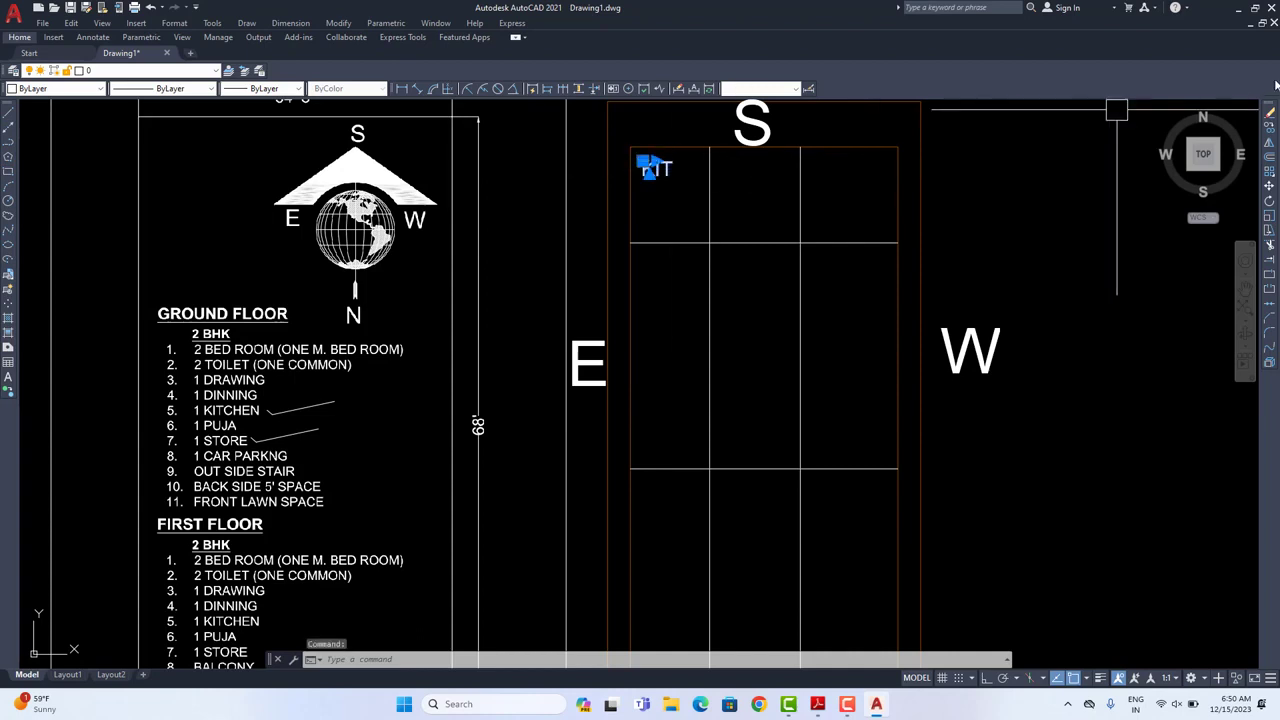
left_click(1268, 128)
middle_click_drag(998, 198, 866, 227)
left_click(866, 227)
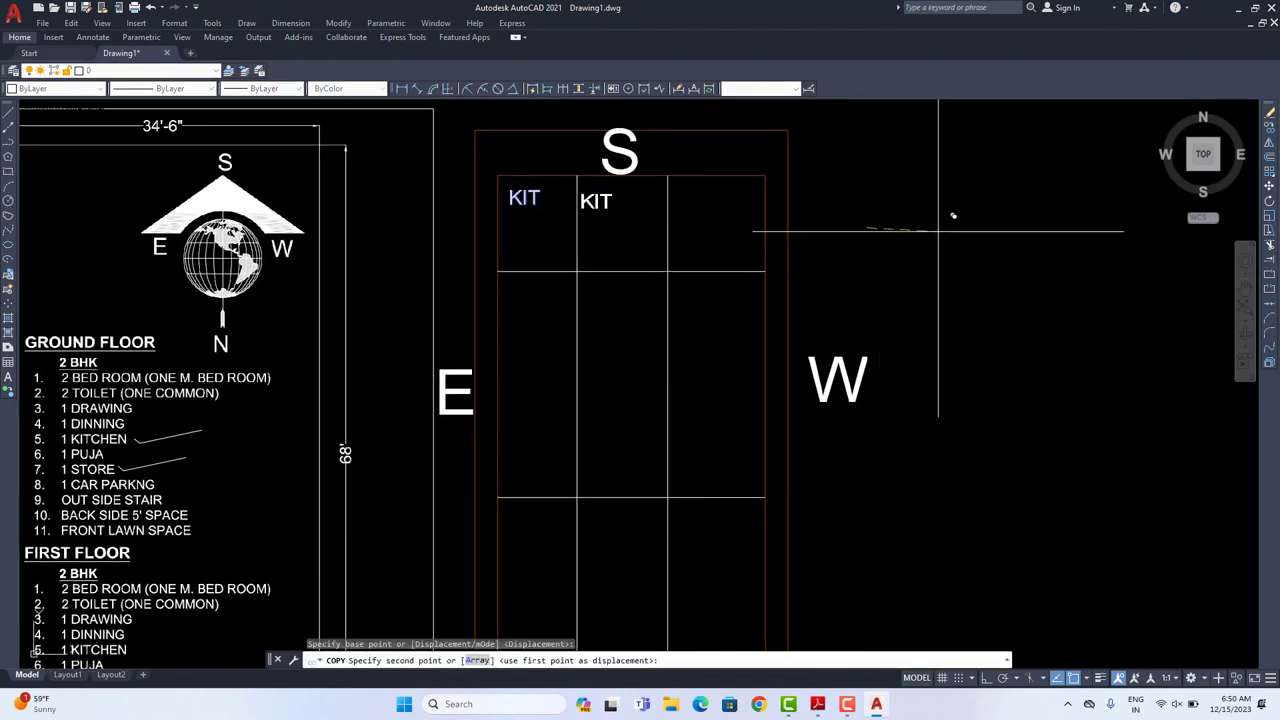
left_click(943, 222)
right_click(786, 186)
left_click(814, 209)
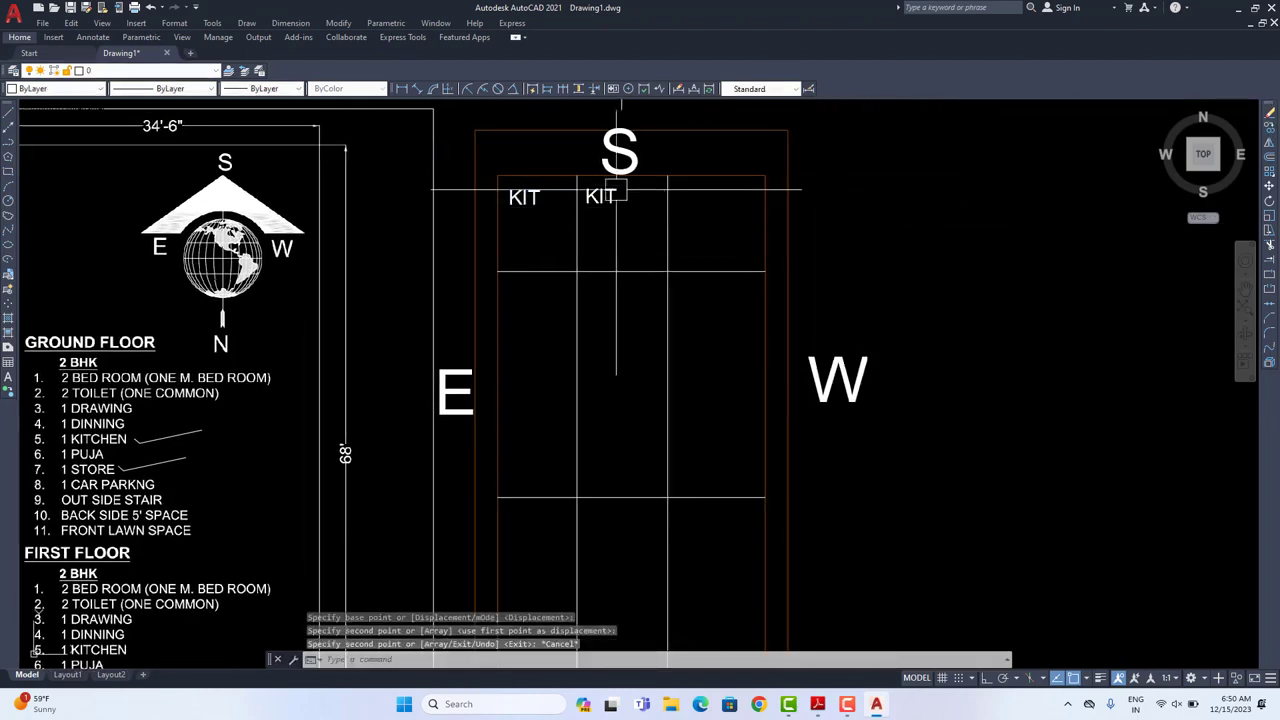
Step: Change the copied KIT label in the south middle cell to STORE
double_click(596, 195)
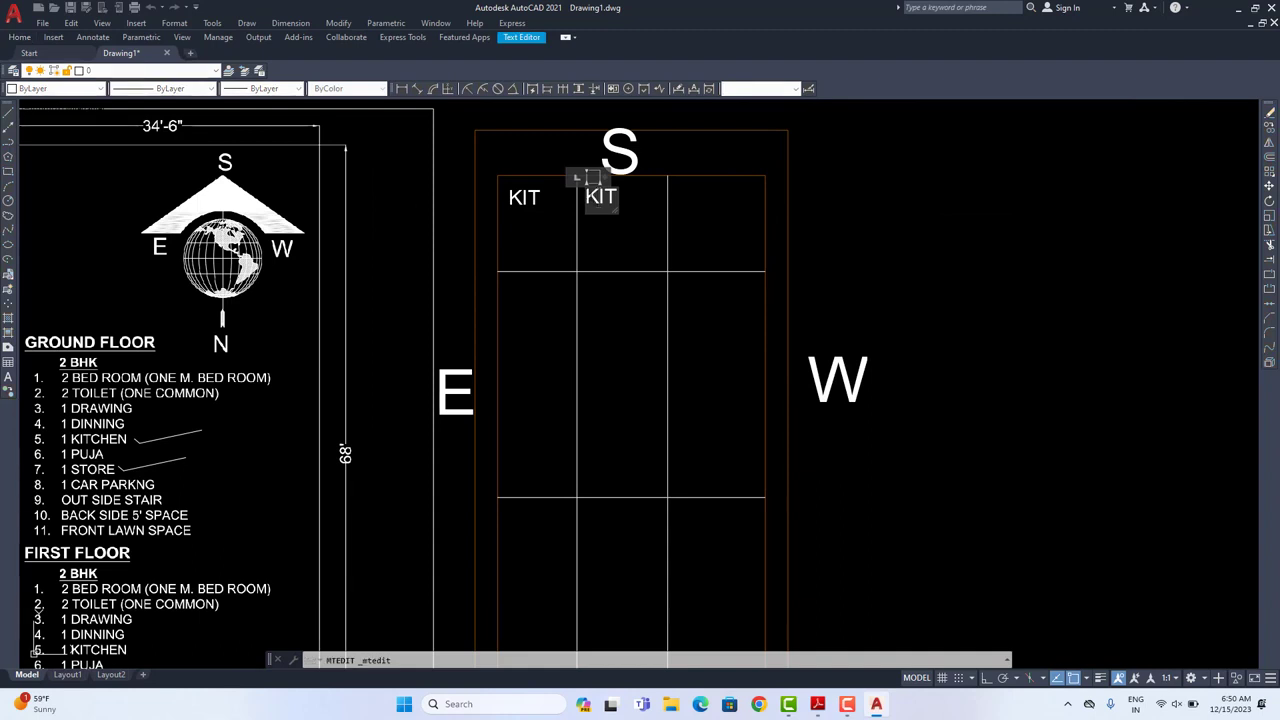
type("STORE")
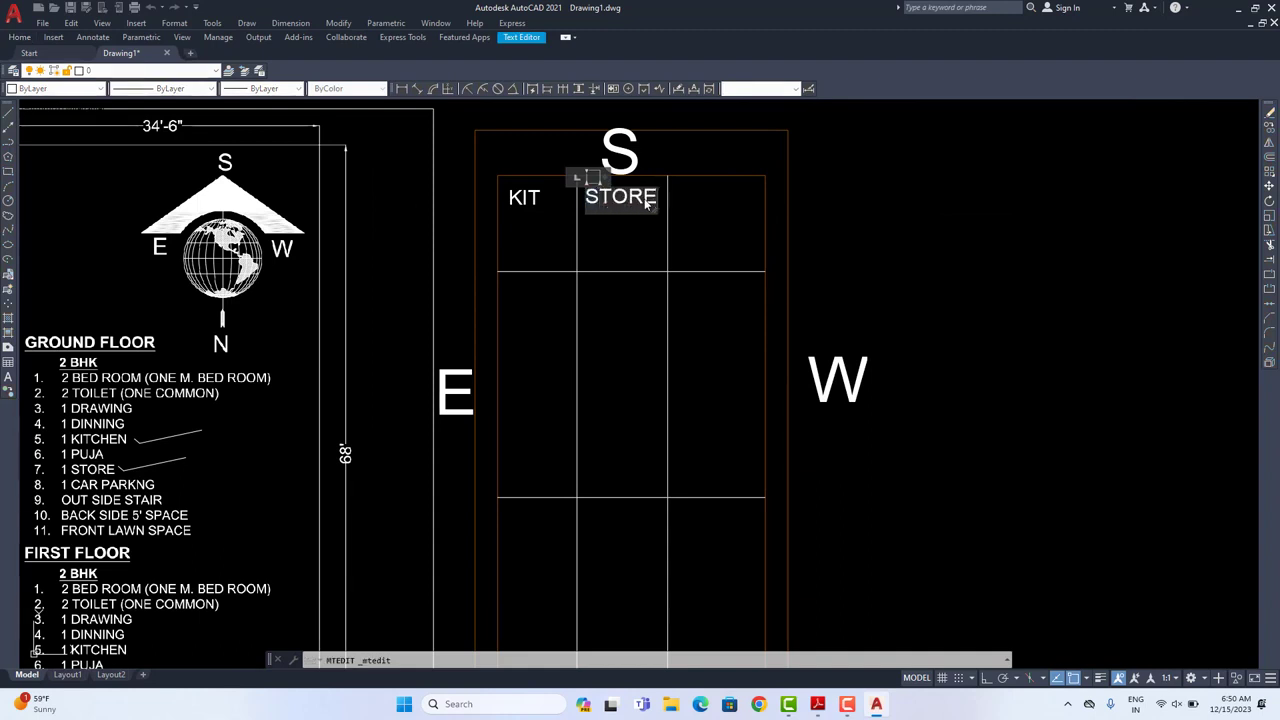
left_click(701, 206)
Step: Copy the KITCHEN tick mark beside the 2 BED ROOM (ONE M. BED ROOM) item in the ground floor list
middle_click_drag(633, 215, 749, 201)
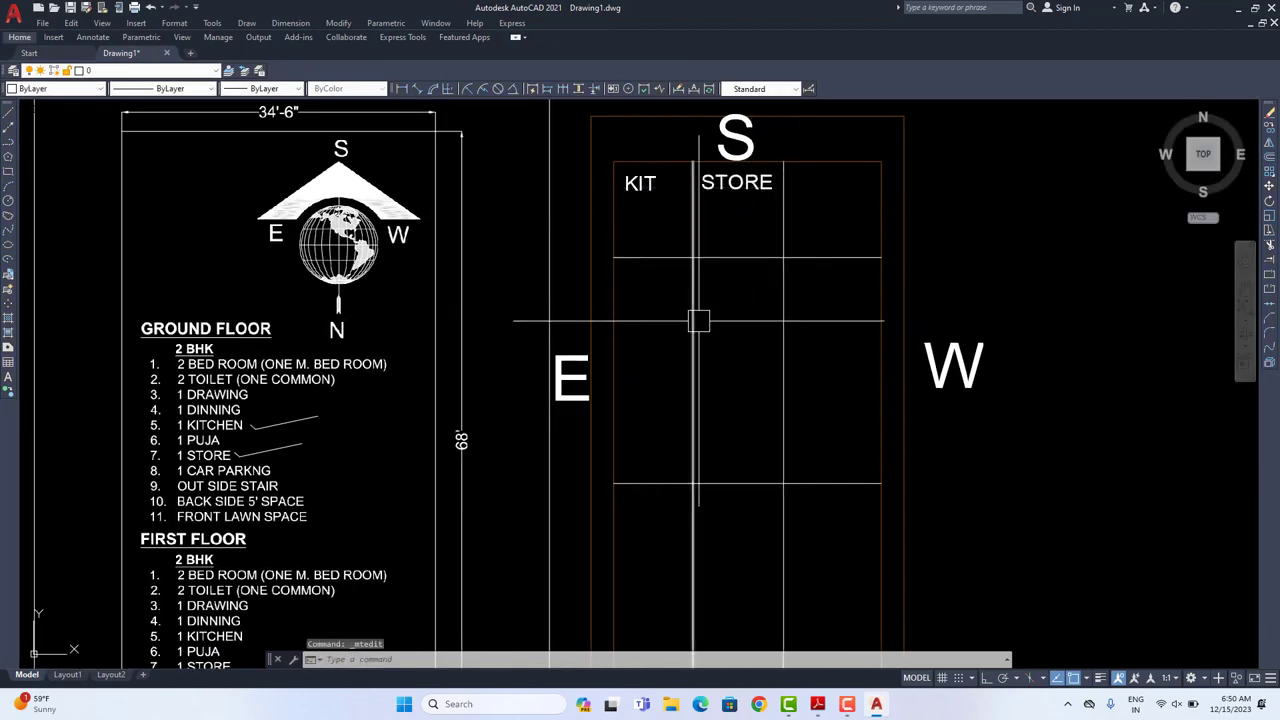
scroll(180, 440, "up", 5)
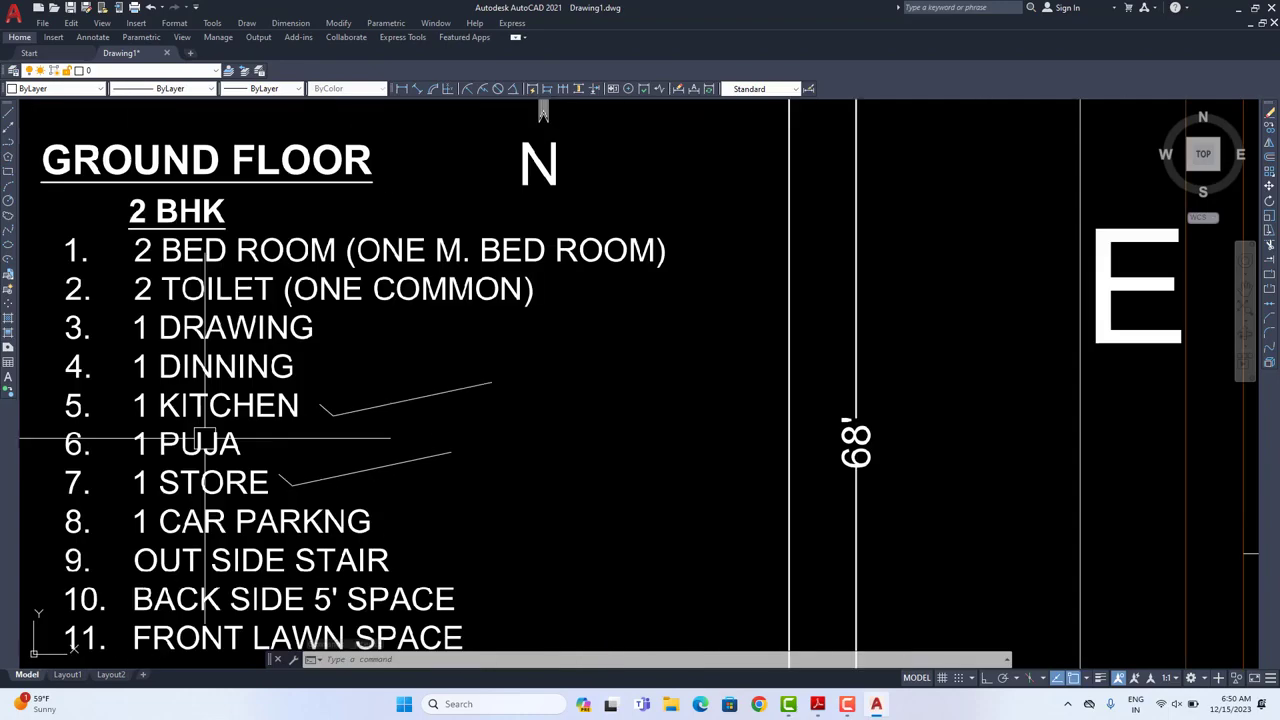
mouse_move(283, 440)
middle_mouse_down()
mouse_move(335, 346)
mouse_move(347, 384)
middle_mouse_up()
middle_click_drag(348, 306, 336, 370)
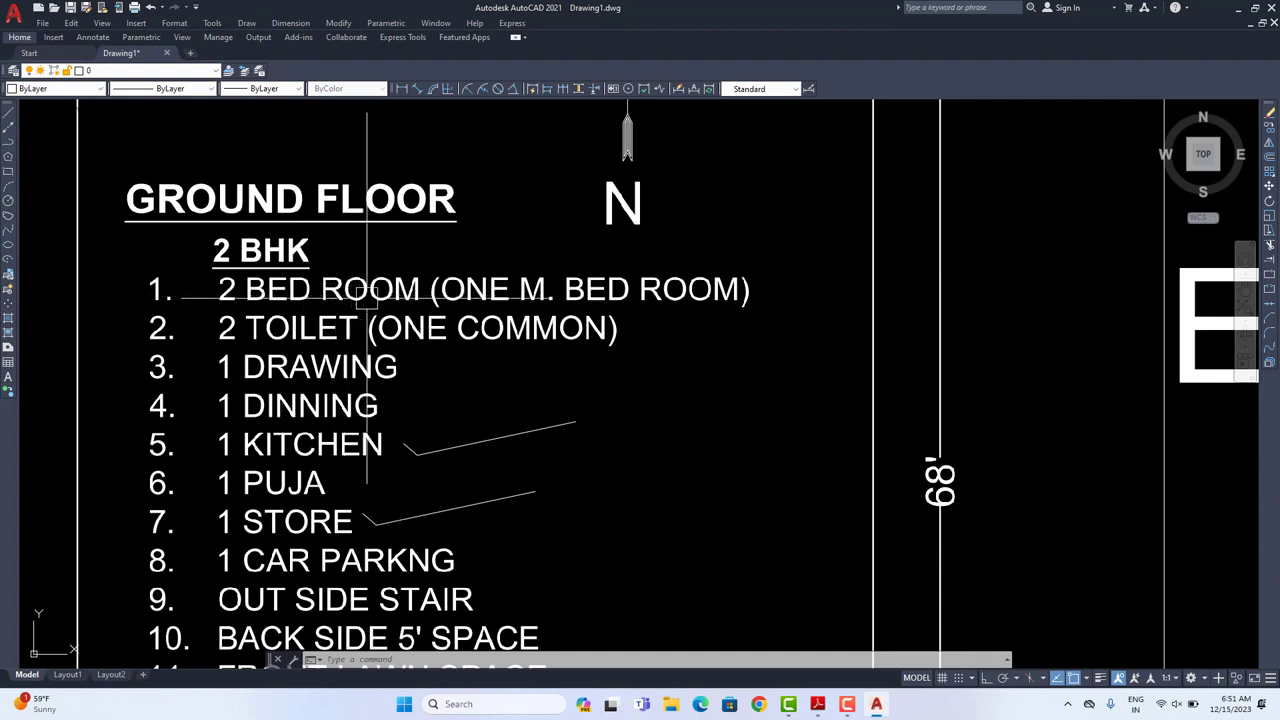
scroll(428, 285, "up", 2)
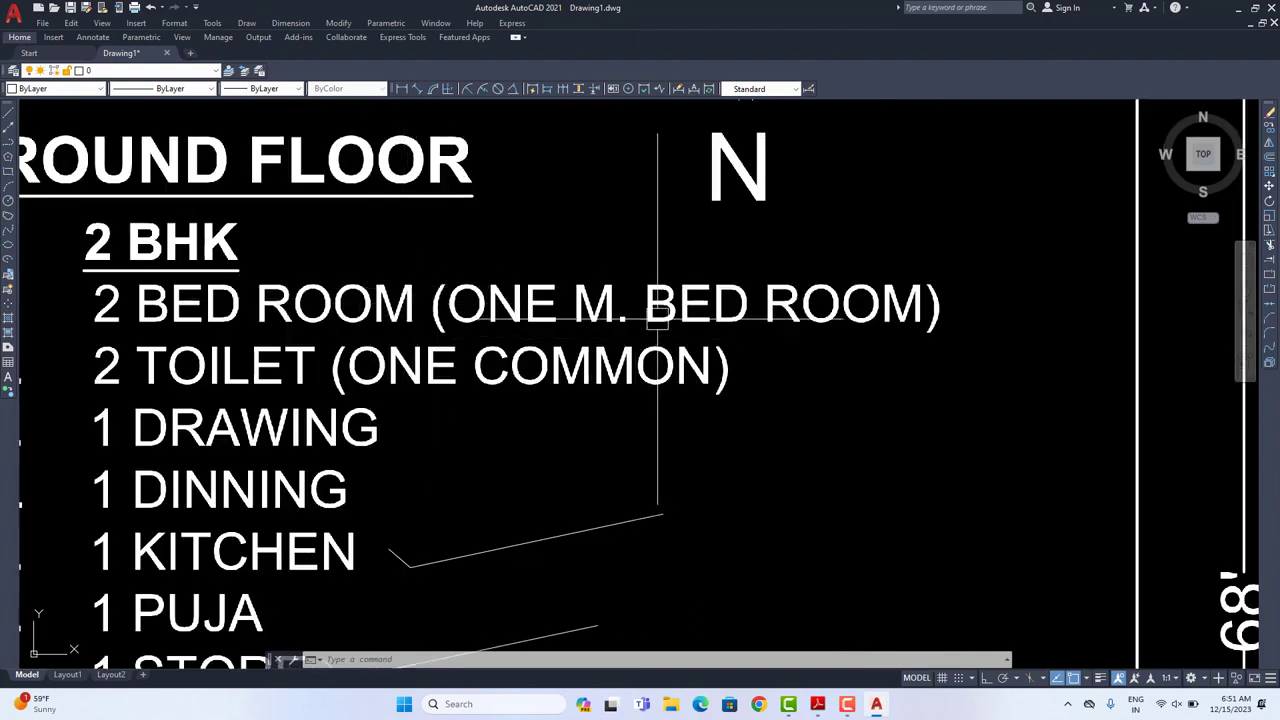
left_click(474, 483)
left_click(392, 590)
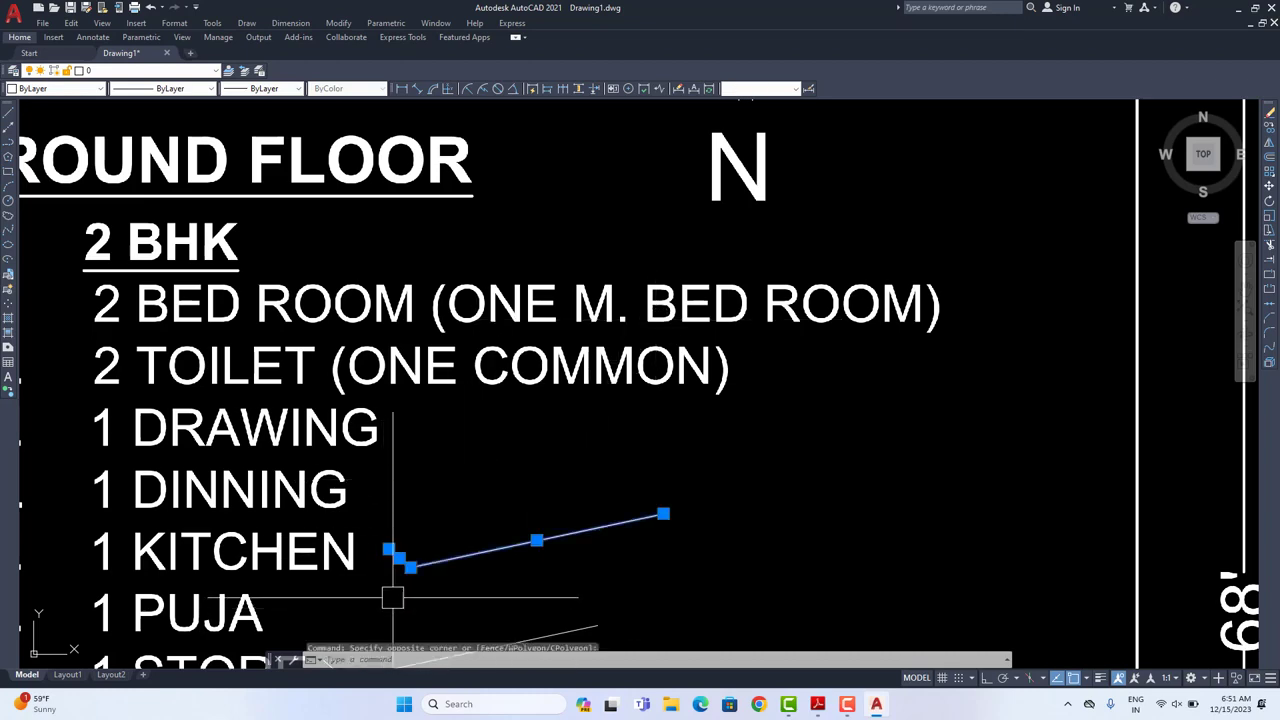
left_click(1269, 128)
left_click(654, 485)
middle_click_drag(1168, 283, 972, 321)
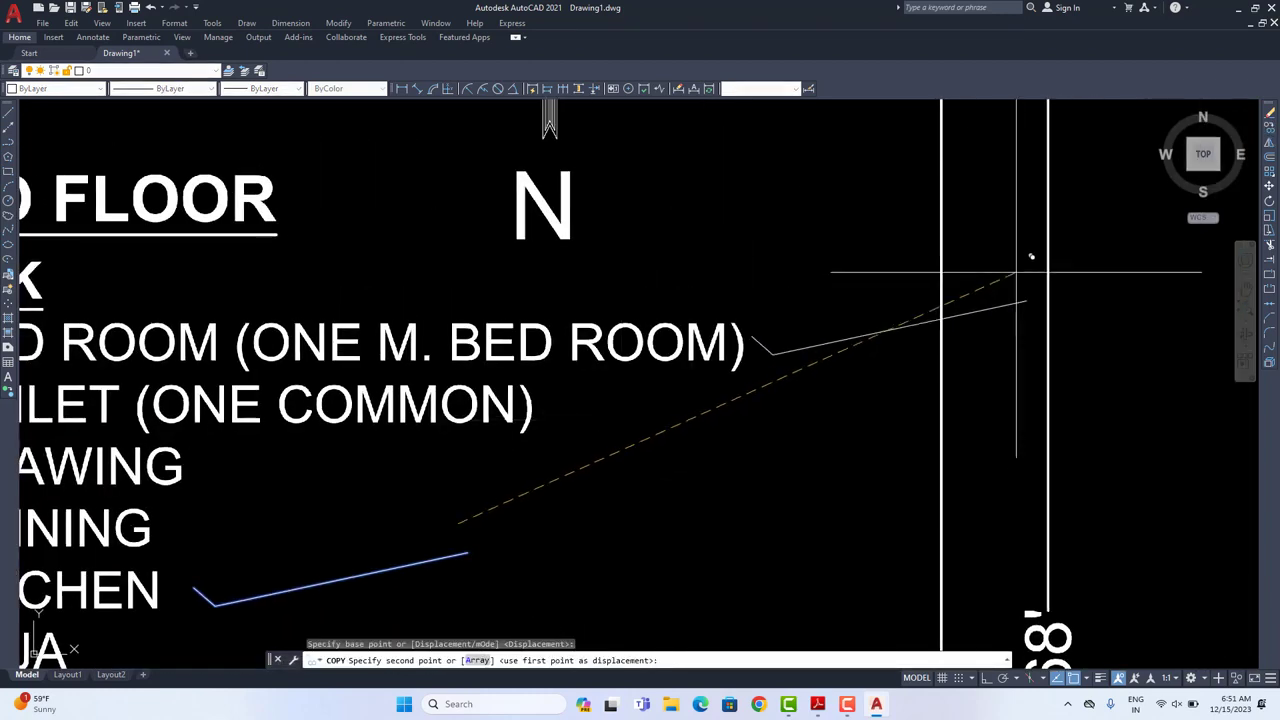
left_click(1020, 268)
right_click(857, 224)
left_click(880, 232)
Step: Copy the KIT label into the grid's south-west corner cell
scroll(631, 277, "down", 5)
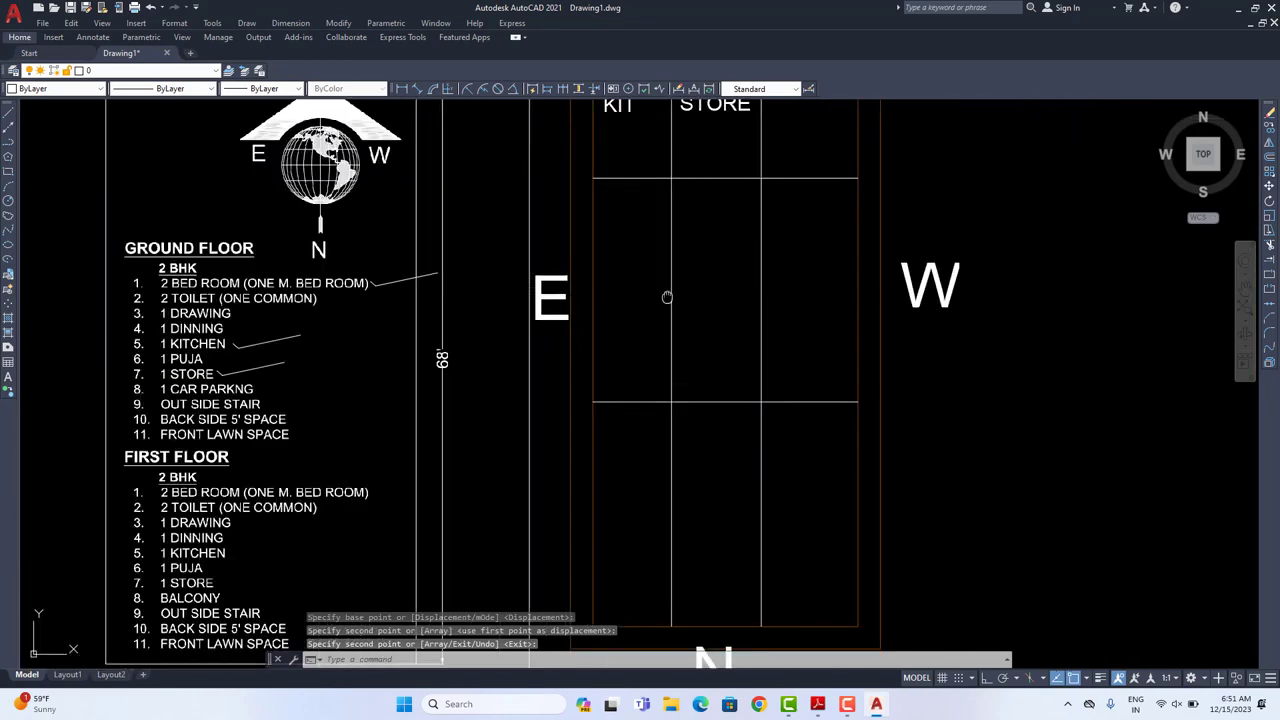
mouse_move(666, 294)
middle_mouse_down()
mouse_move(555, 371)
mouse_move(549, 398)
middle_mouse_up()
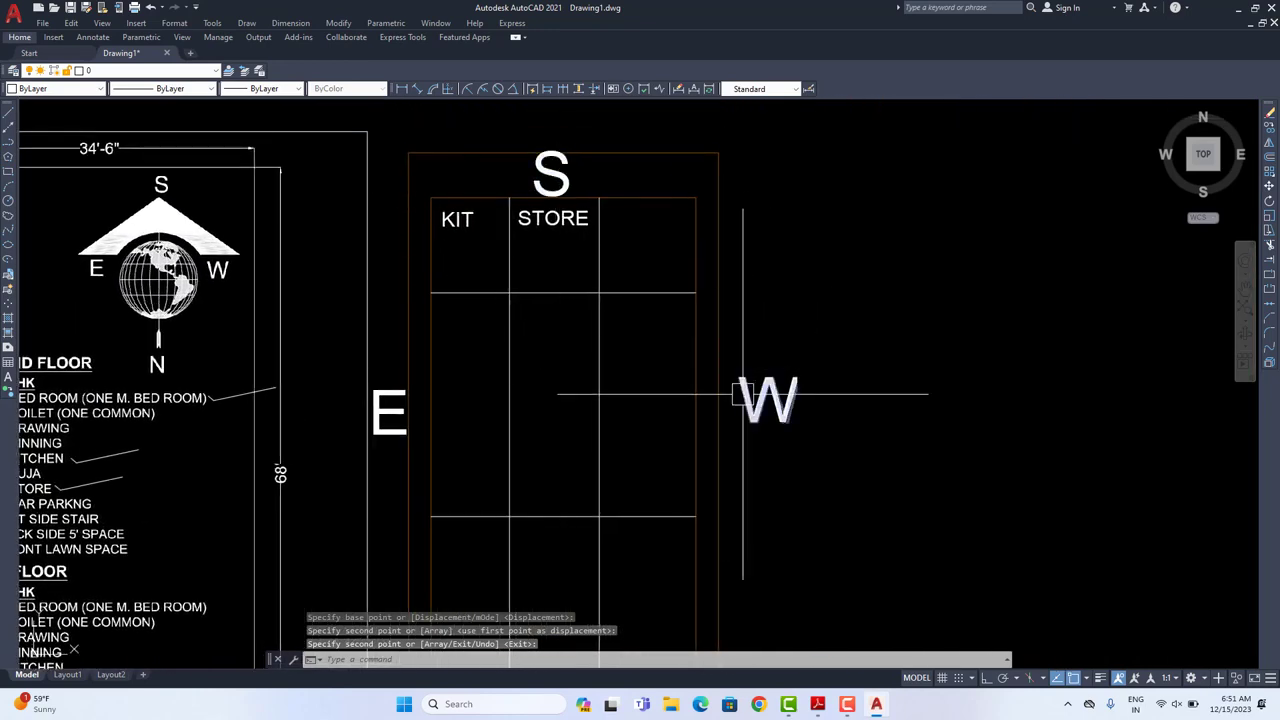
scroll(735, 251, "down", 2)
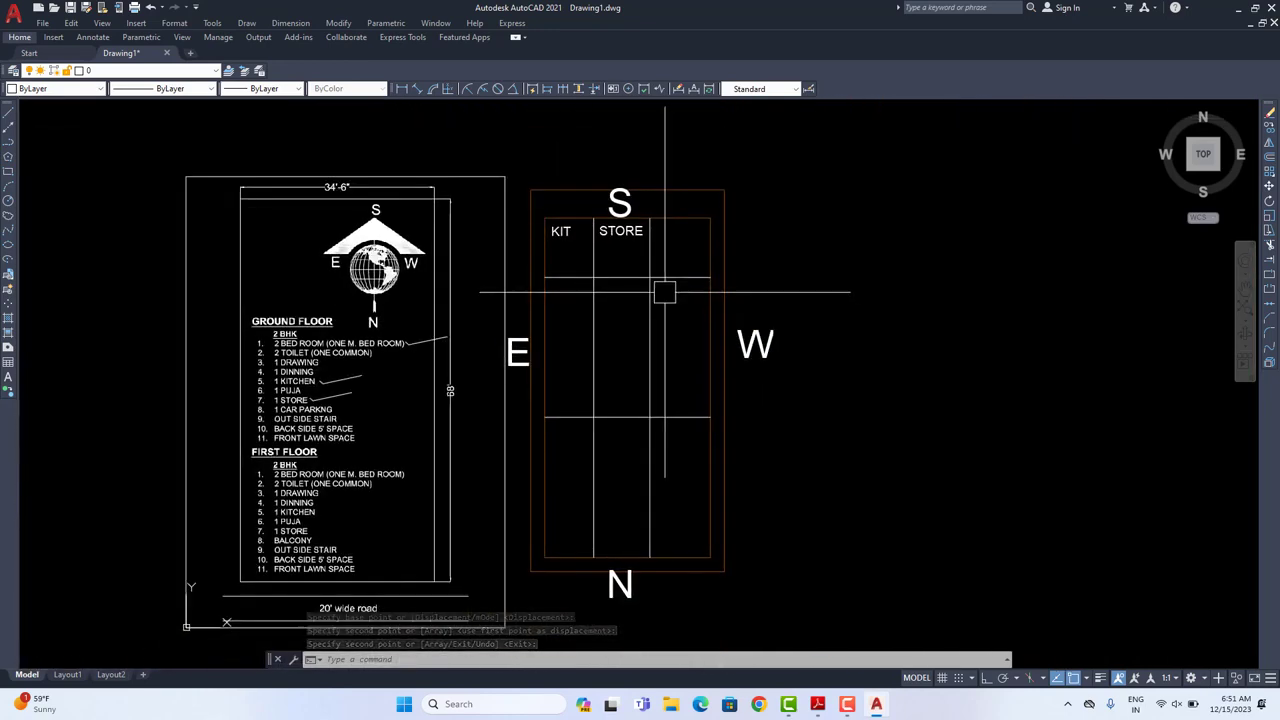
scroll(440, 342, "up", 2)
middle_click_drag(644, 316, 511, 423)
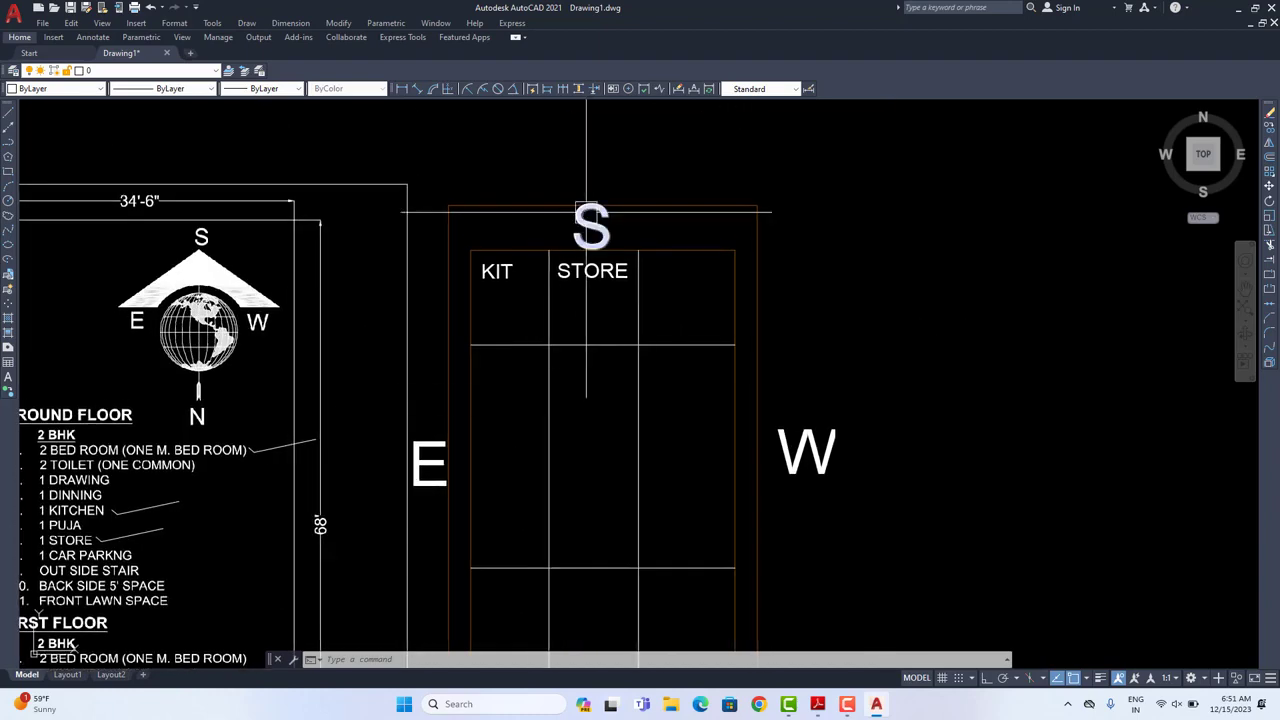
left_click(495, 271)
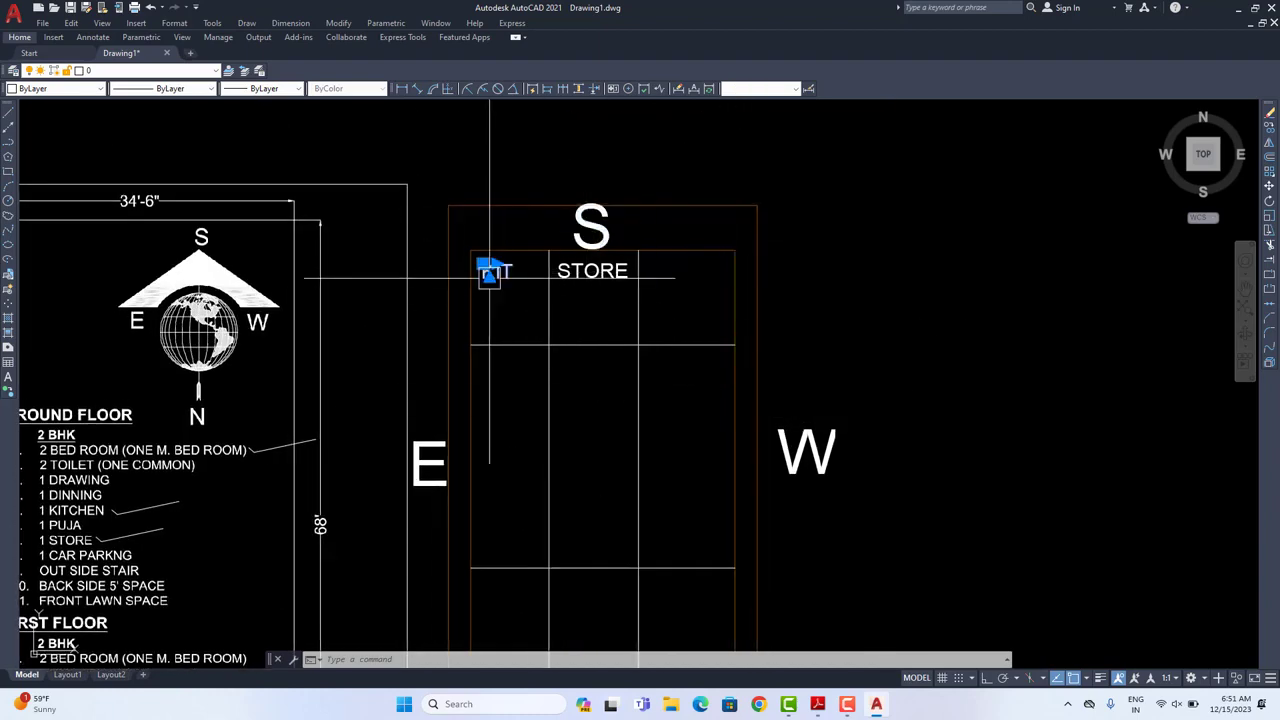
left_click(1269, 142)
left_click(826, 184)
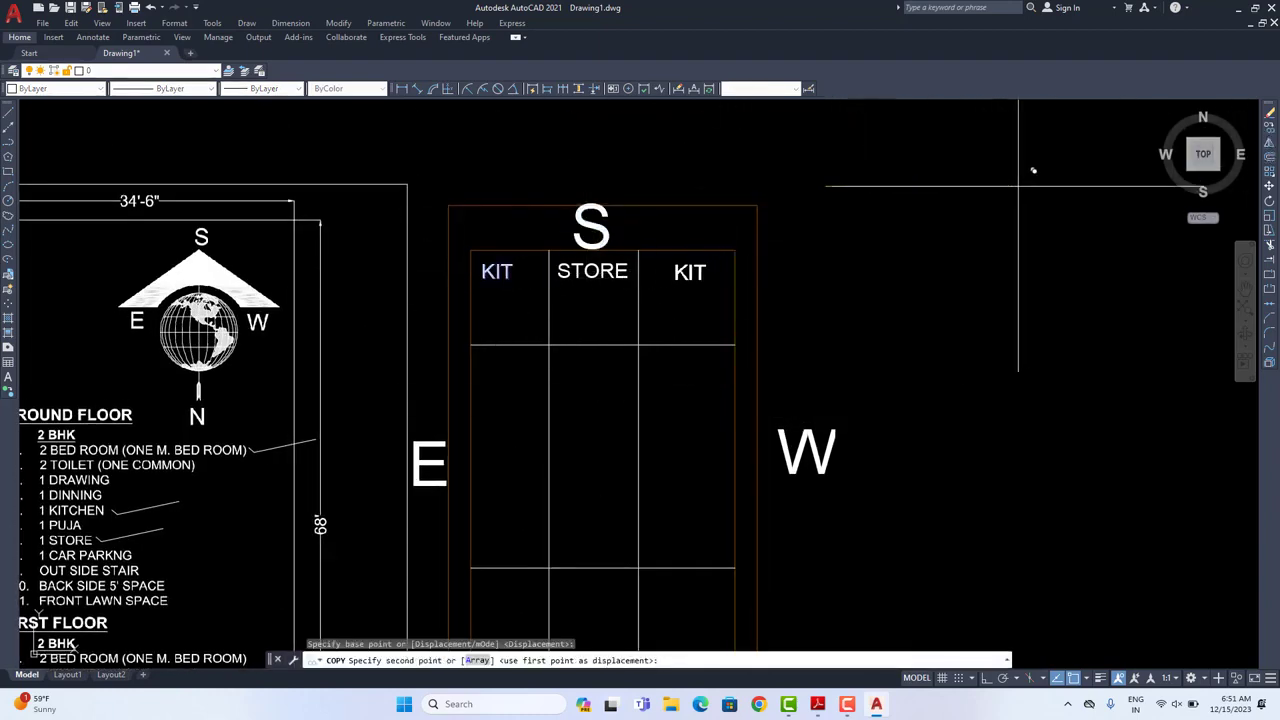
left_click(1040, 180)
right_click(921, 166)
left_click(948, 177)
Step: Change the copied KIT label in the grid's south-west corner cell to M BED and widen its text frame so it fits one line
scroll(912, 334, "down", 4)
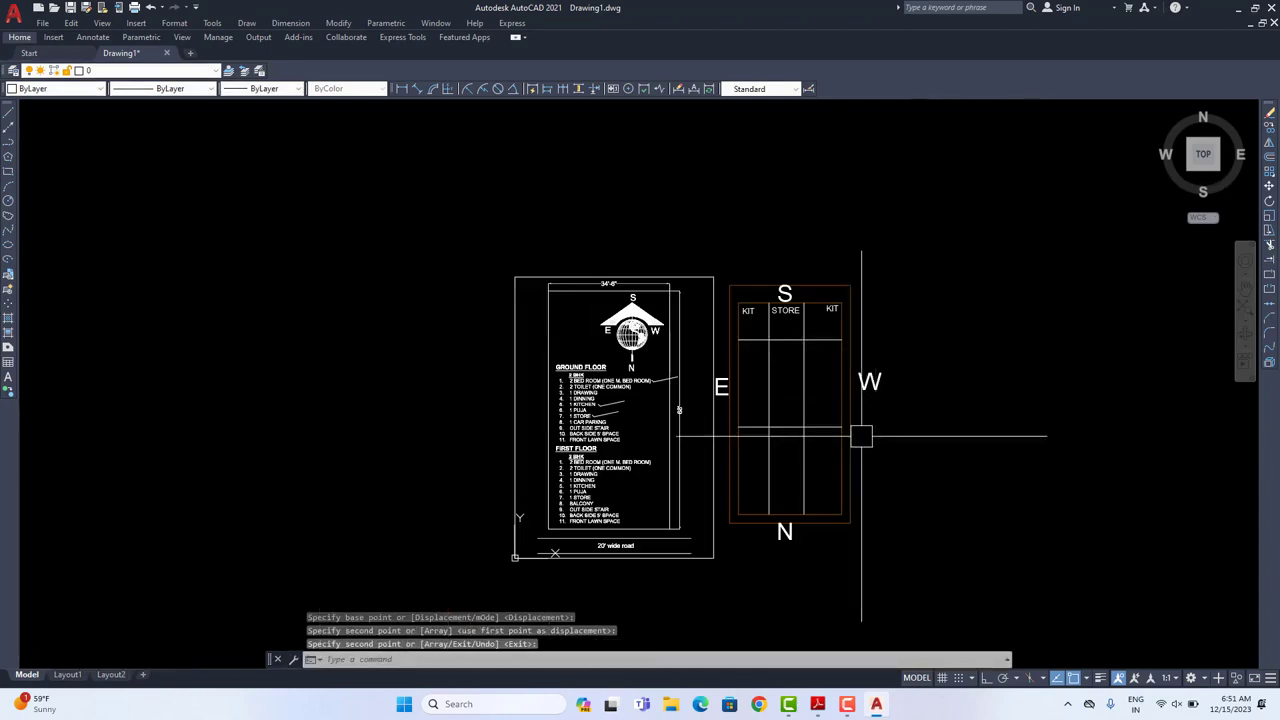
scroll(860, 437, "up", 2)
scroll(740, 234, "up", 2)
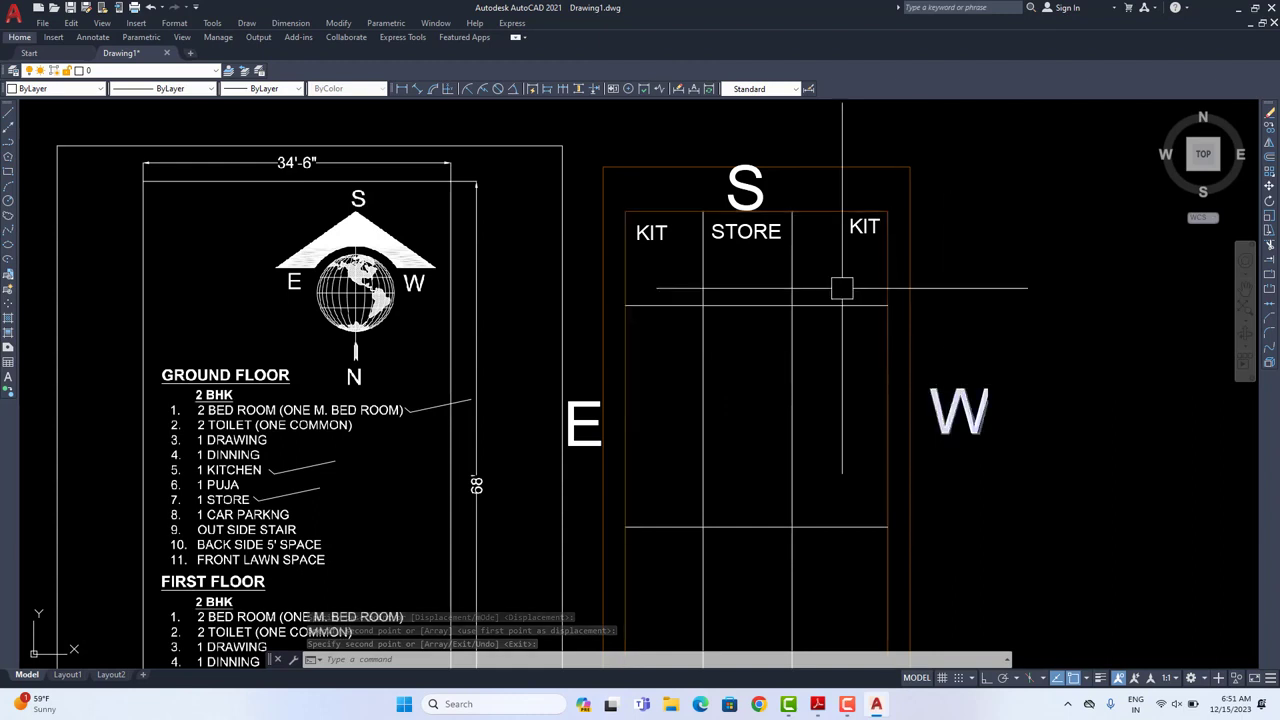
scroll(853, 201, "up", 5)
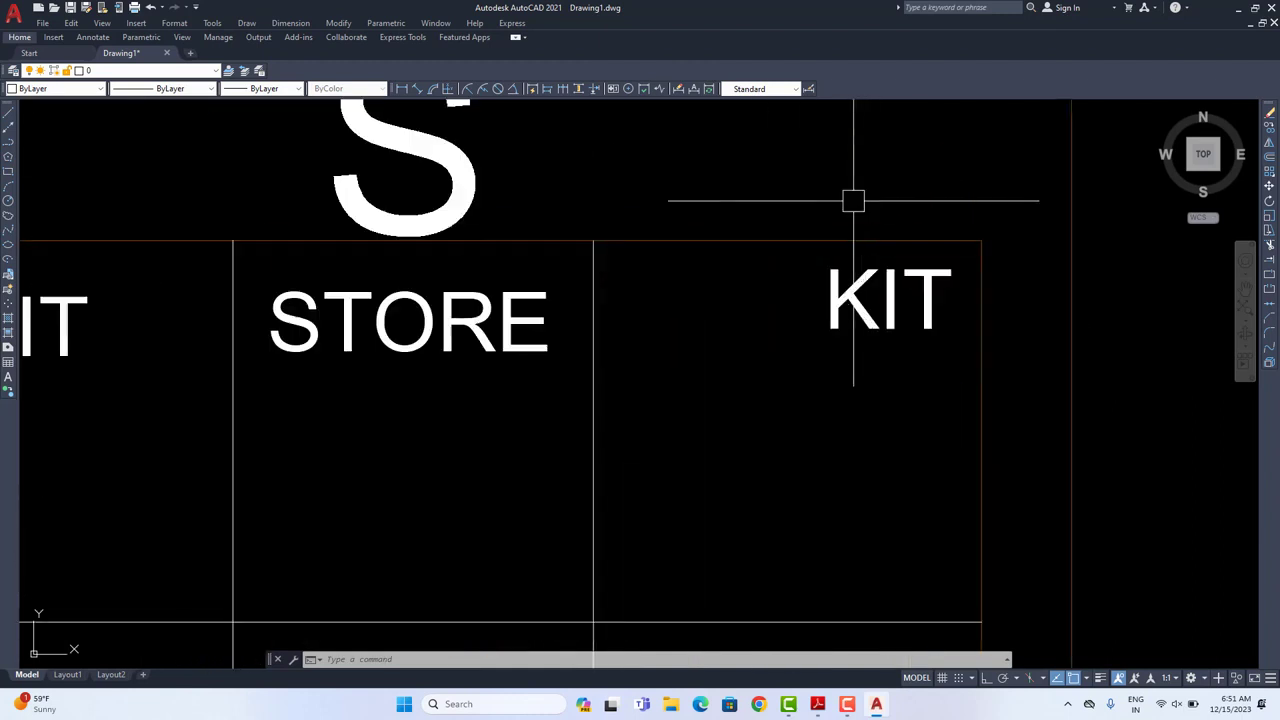
double_click(840, 290)
type("M")
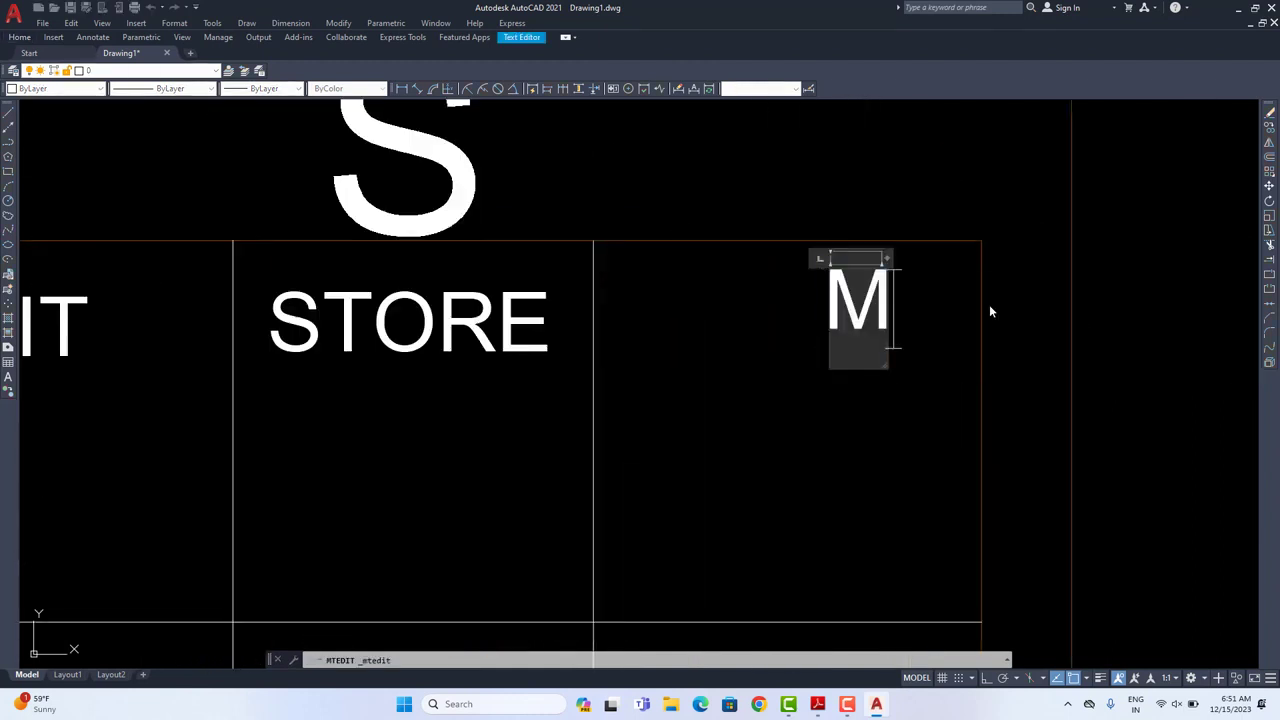
key("Return")
type("BED")
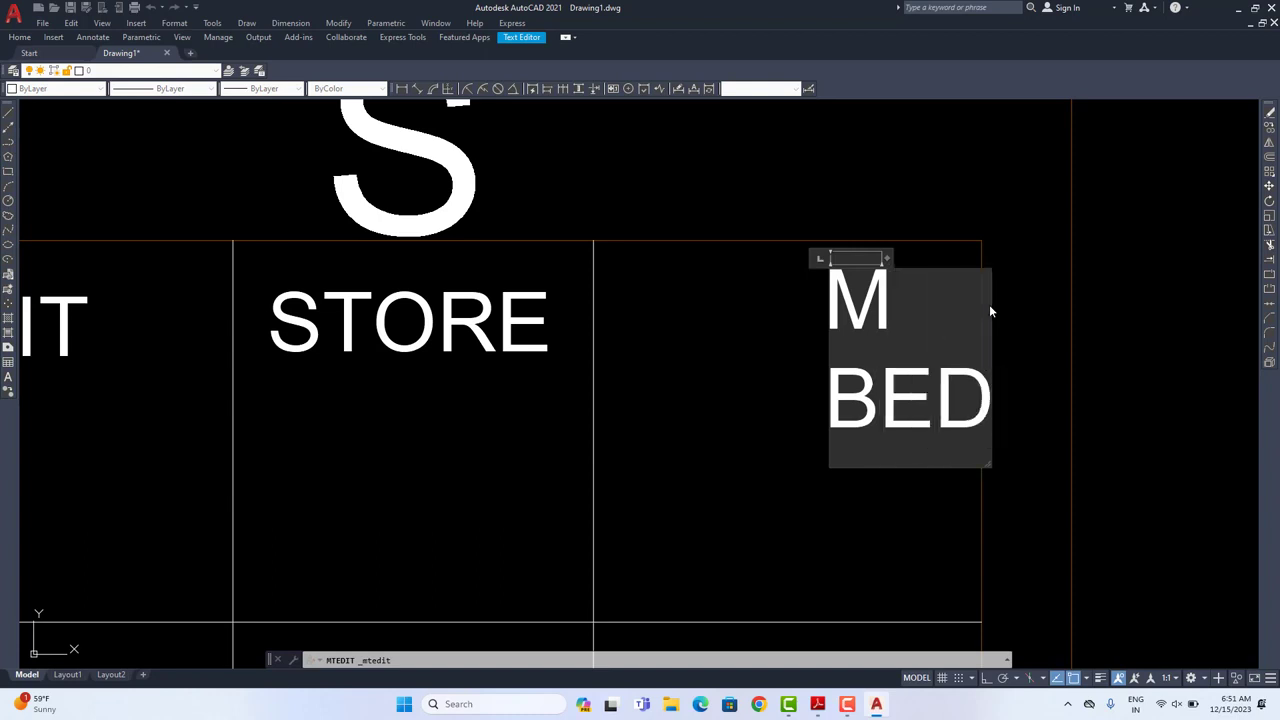
left_click_drag(886, 258, 1200, 258)
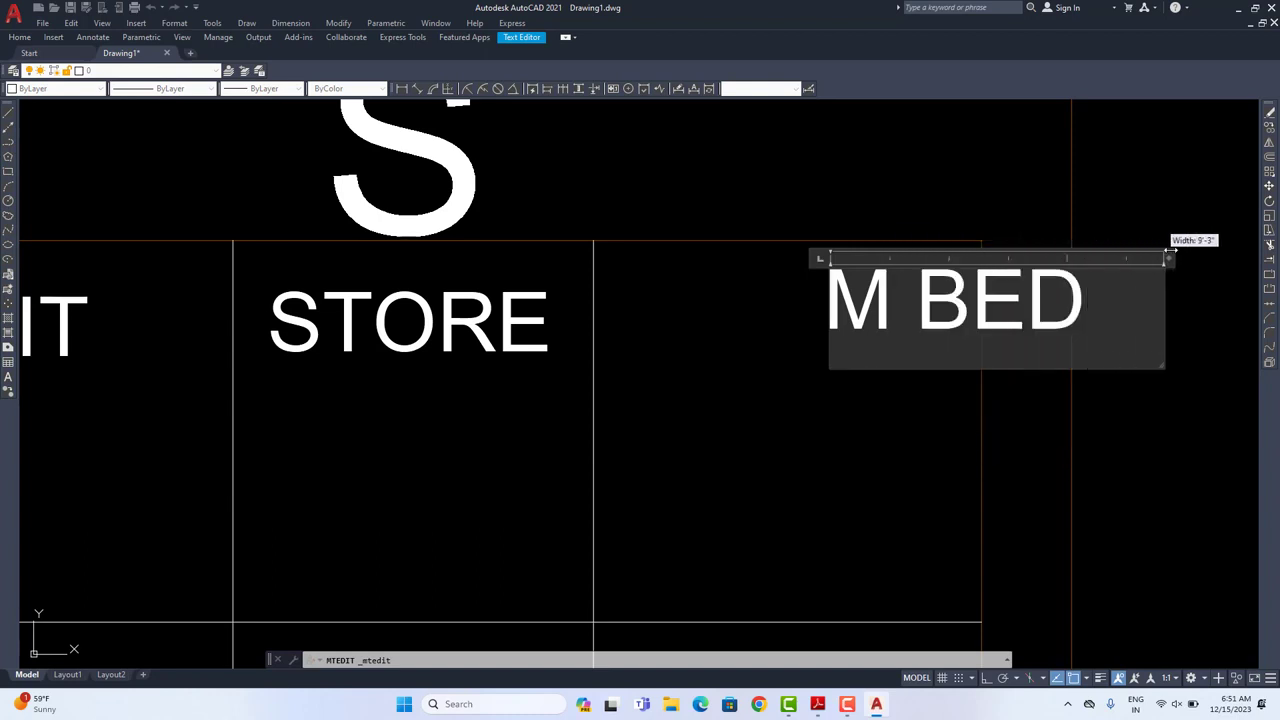
left_click(957, 266)
Step: Move the M BED label so it sits fully inside the grid's south-west corner cell
scroll(950, 270, "down", 4)
middle_click_drag(950, 270, 724, 290)
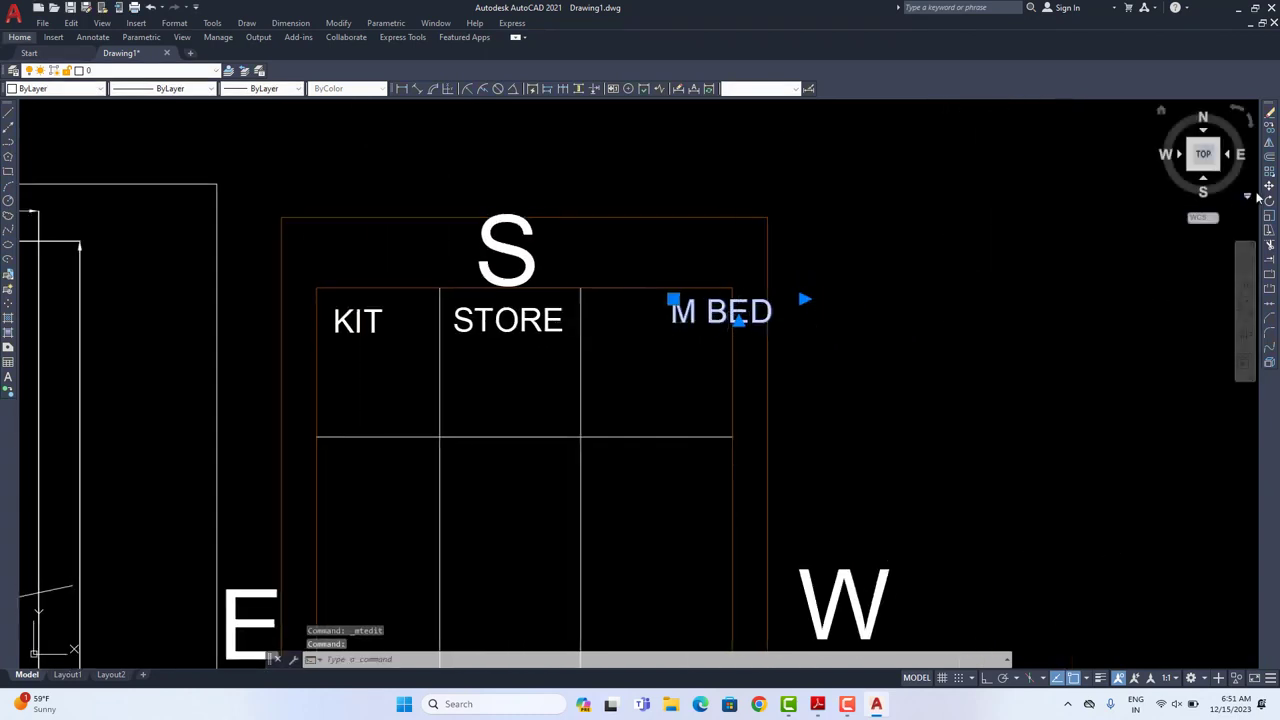
type("m")
key("Return")
left_click(1109, 266)
Step: Examine the ground floor room list against the labelled grid cells to decide where the toilet goes
scroll(886, 343, "down", 4)
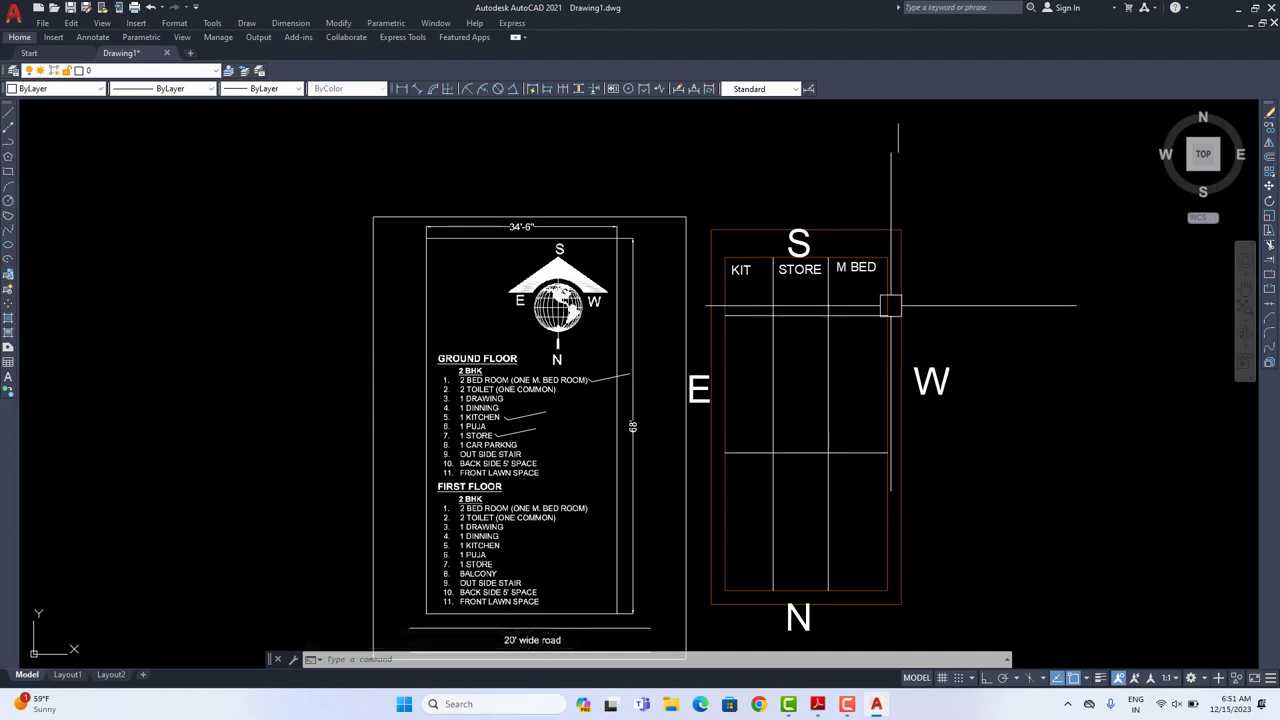
scroll(623, 363, "up", 3)
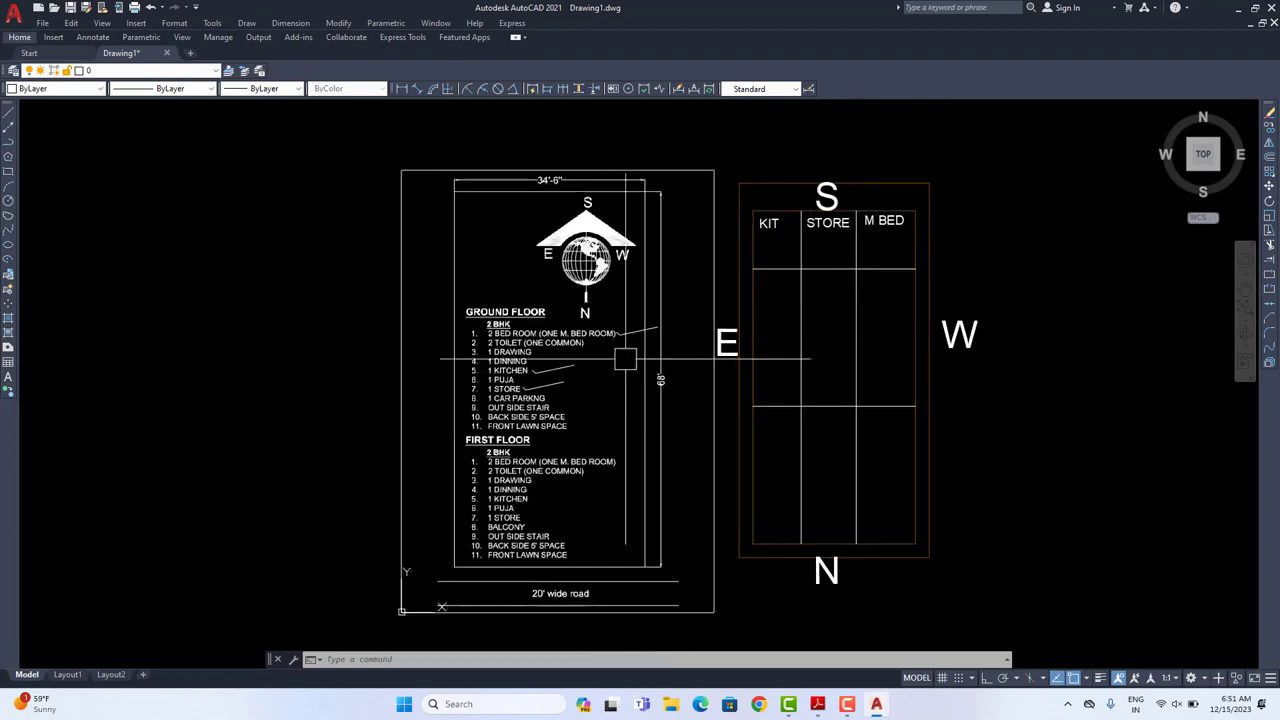
scroll(520, 345, "up", 3)
scroll(457, 297, "up", 2)
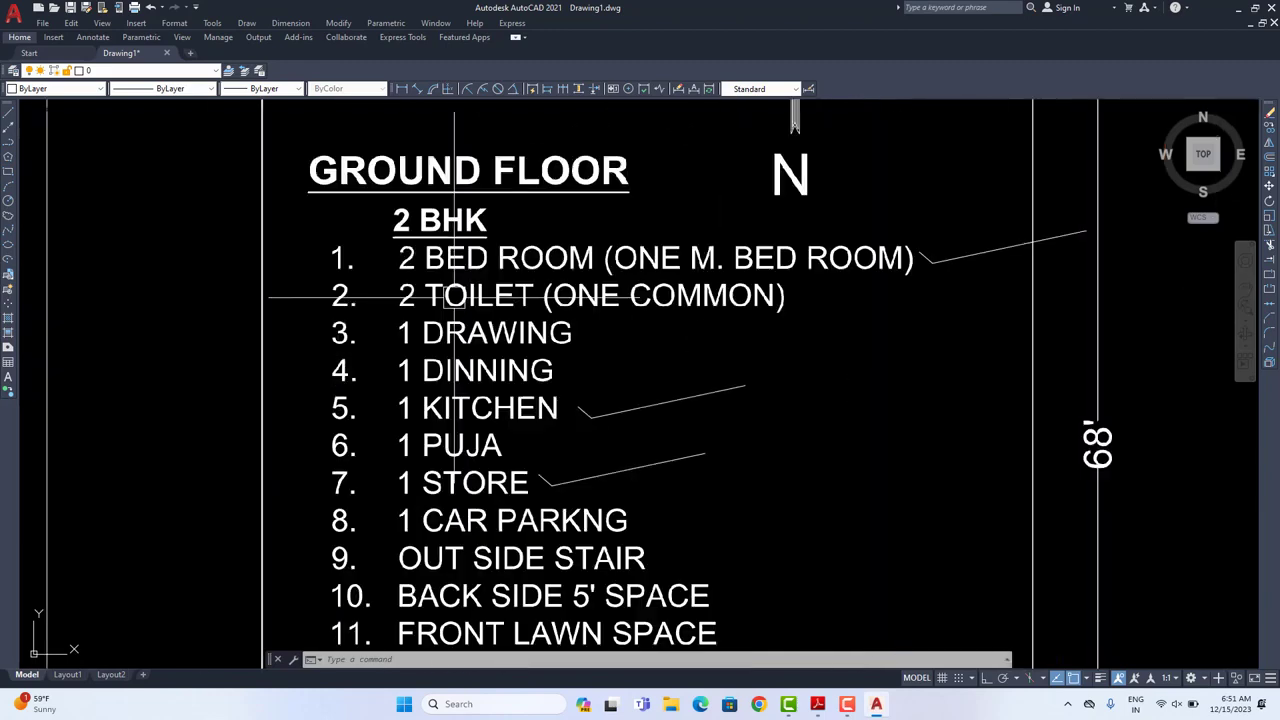
scroll(465, 297, "down", 4)
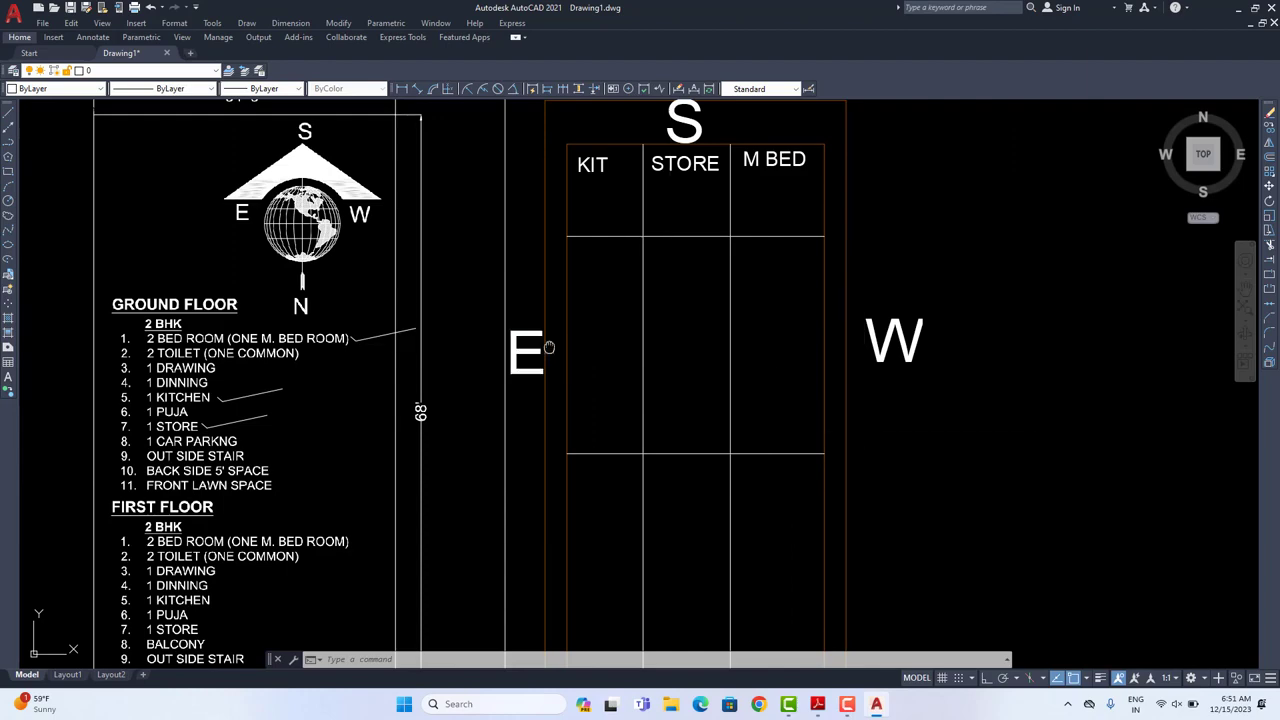
scroll(366, 346, "up", 2)
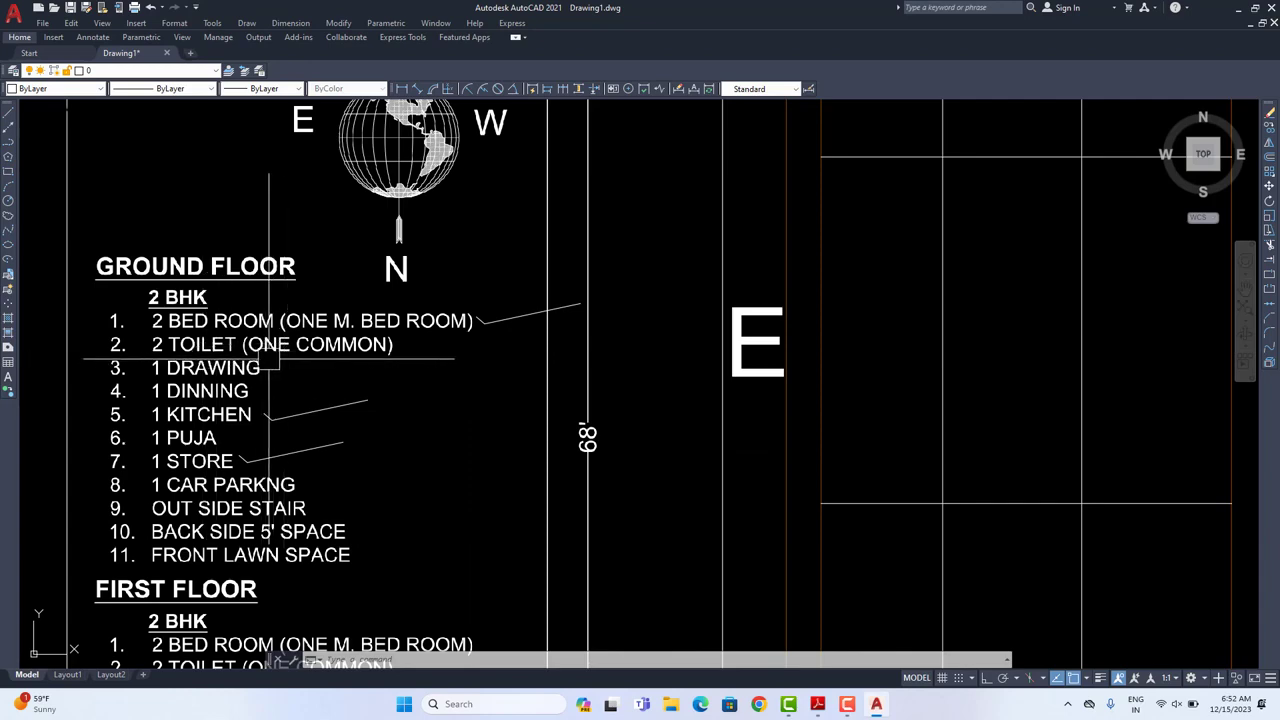
scroll(268, 362, "down", 5)
scroll(563, 354, "up", 4)
middle_click_drag(451, 329, 730, 280)
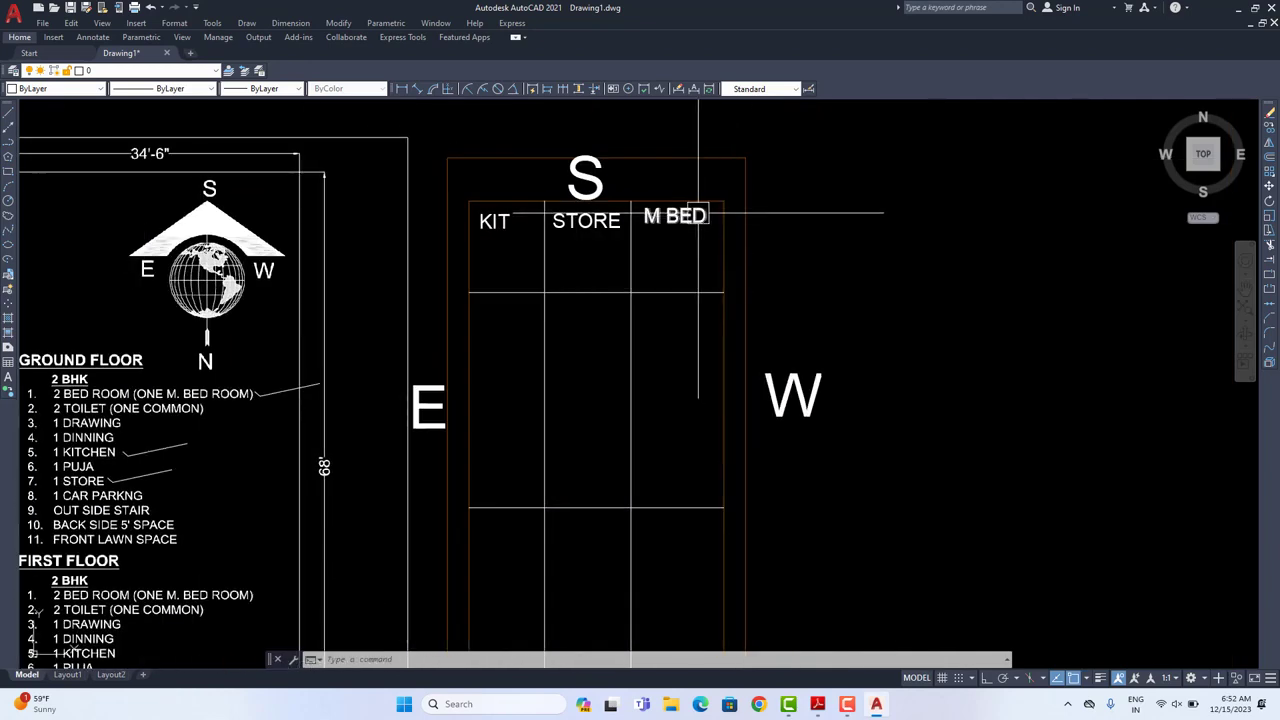
Step: Copy the M BED label into the middle cell on the grid's west side
middle_click_drag(677, 324, 753, 270)
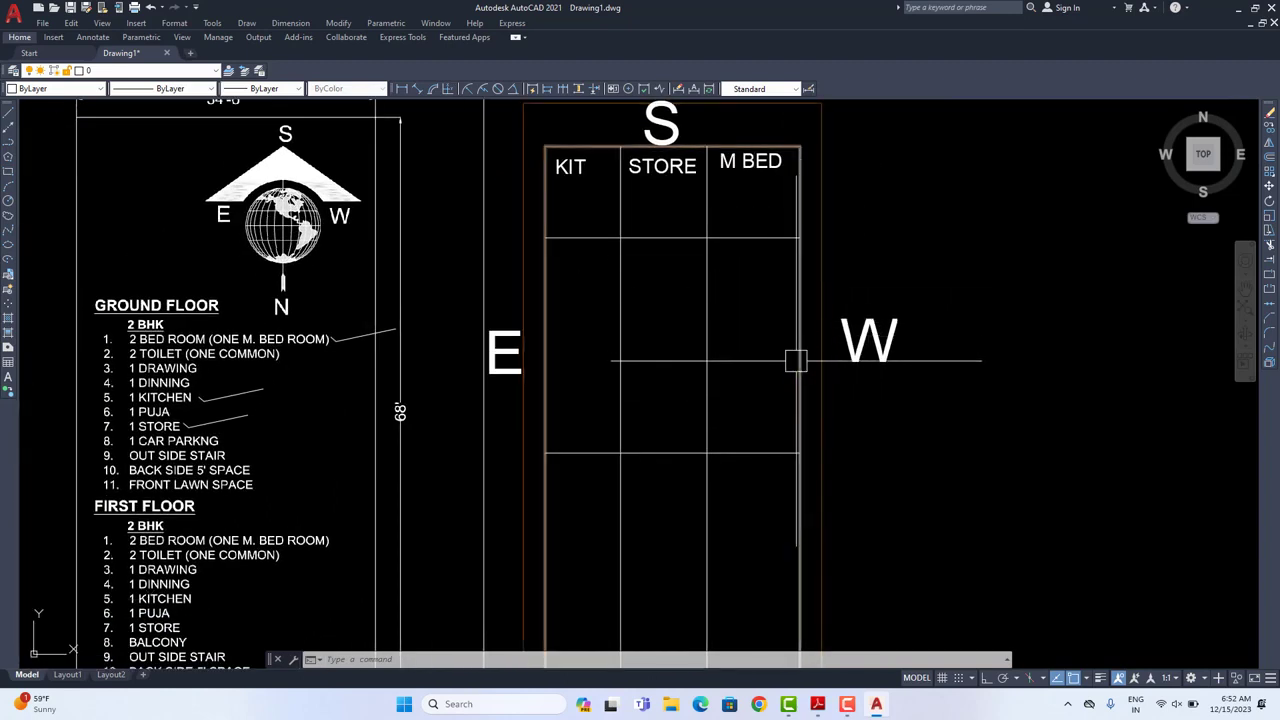
left_click(752, 162)
left_click(1268, 128)
left_click(934, 151)
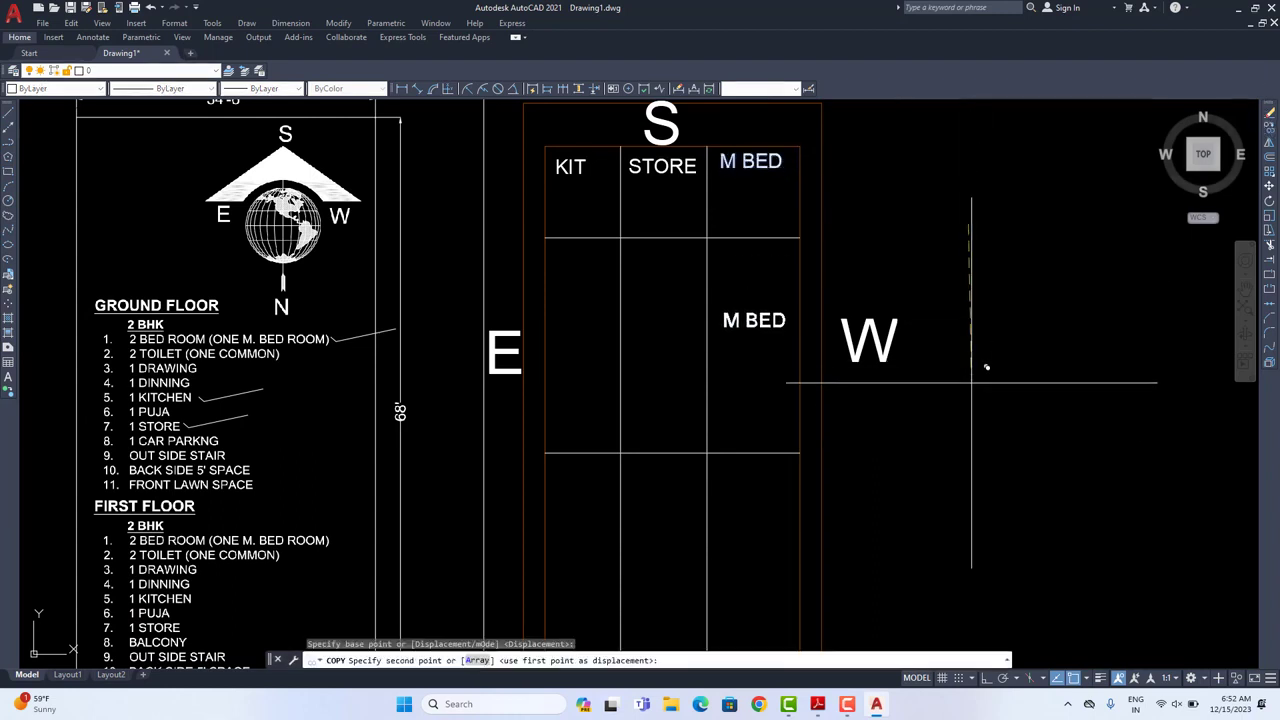
left_click(911, 249)
left_click(944, 322)
key("Escape")
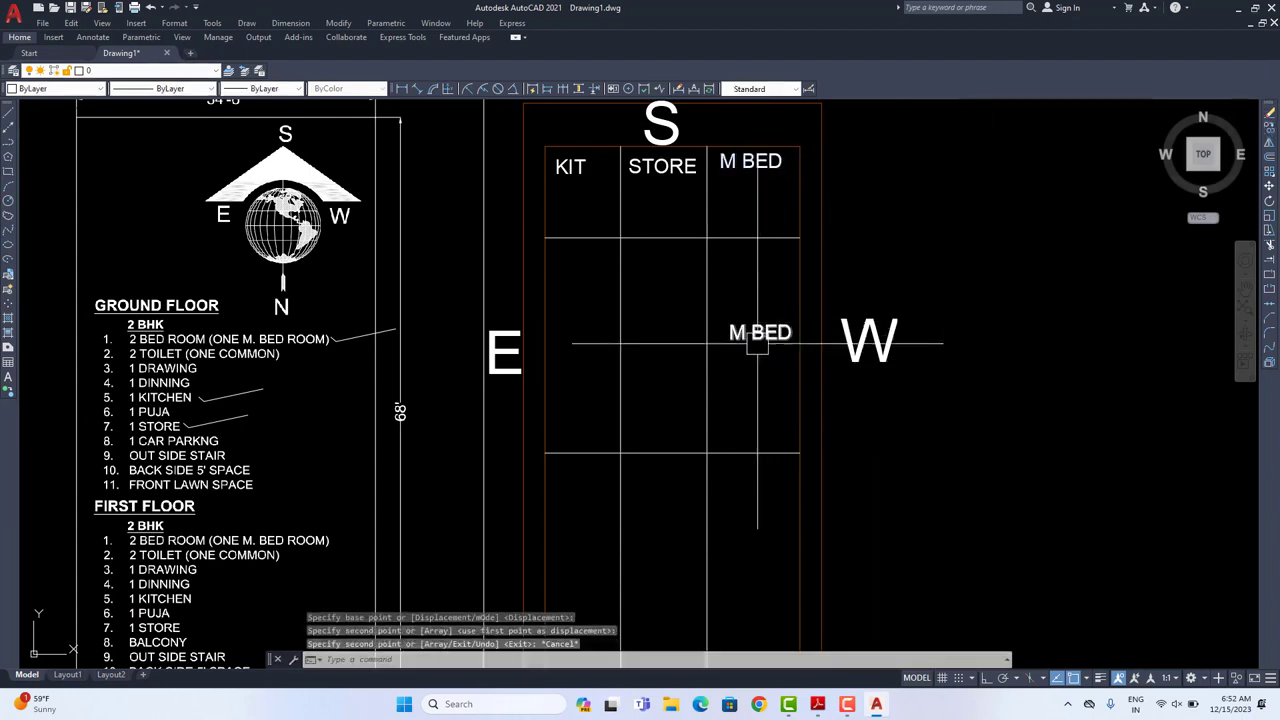
Step: Change the copied M BED label in the west middle cell to TOILET and shift it fully inside the cell
double_click(750, 333)
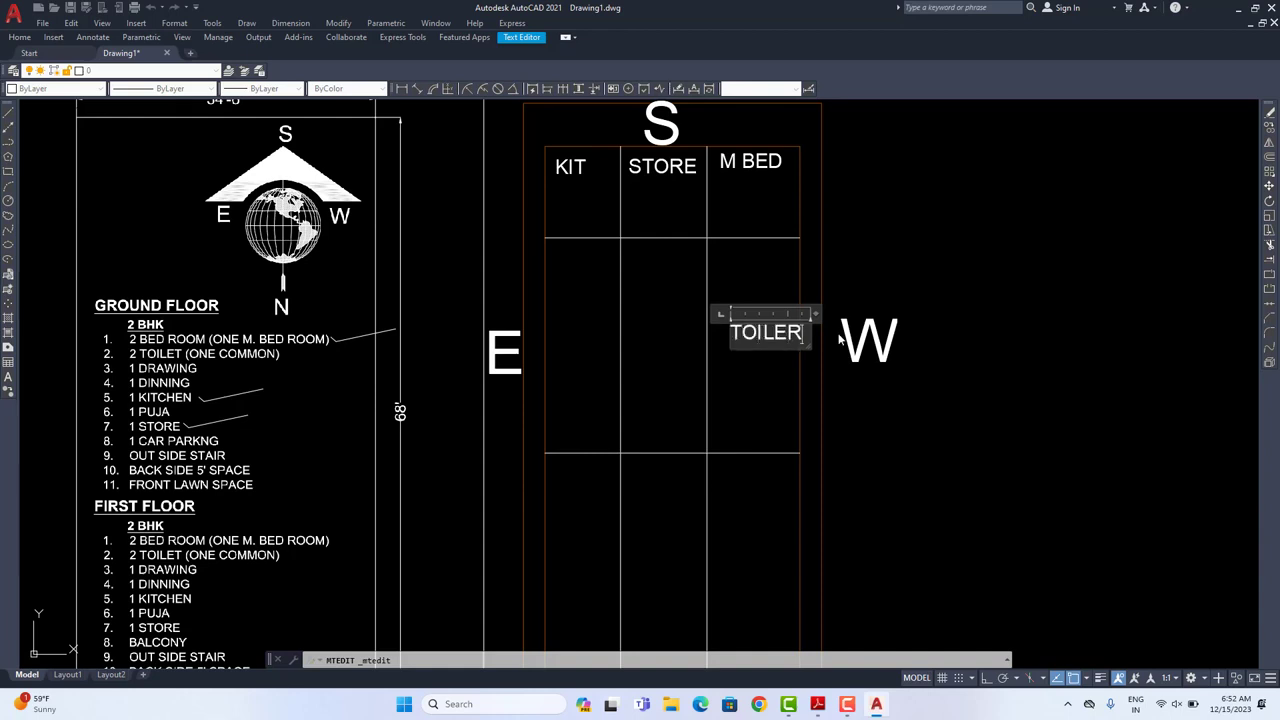
left_click(842, 340)
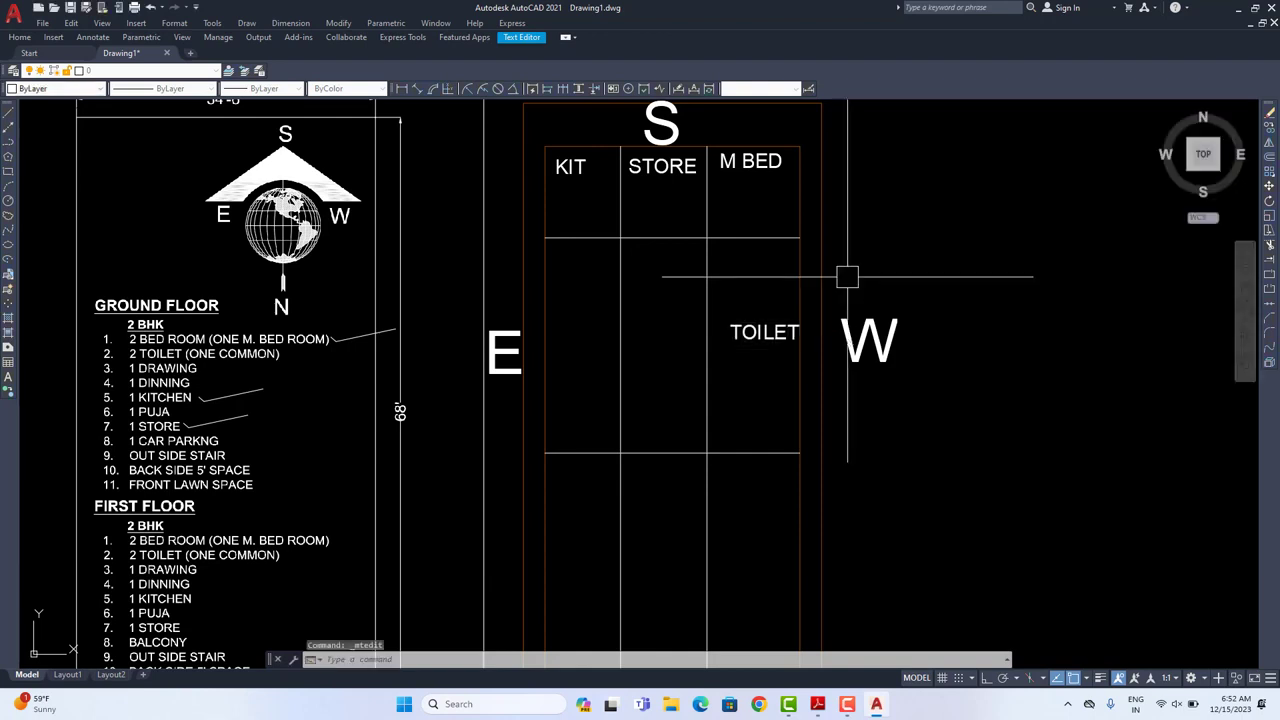
left_click(766, 334)
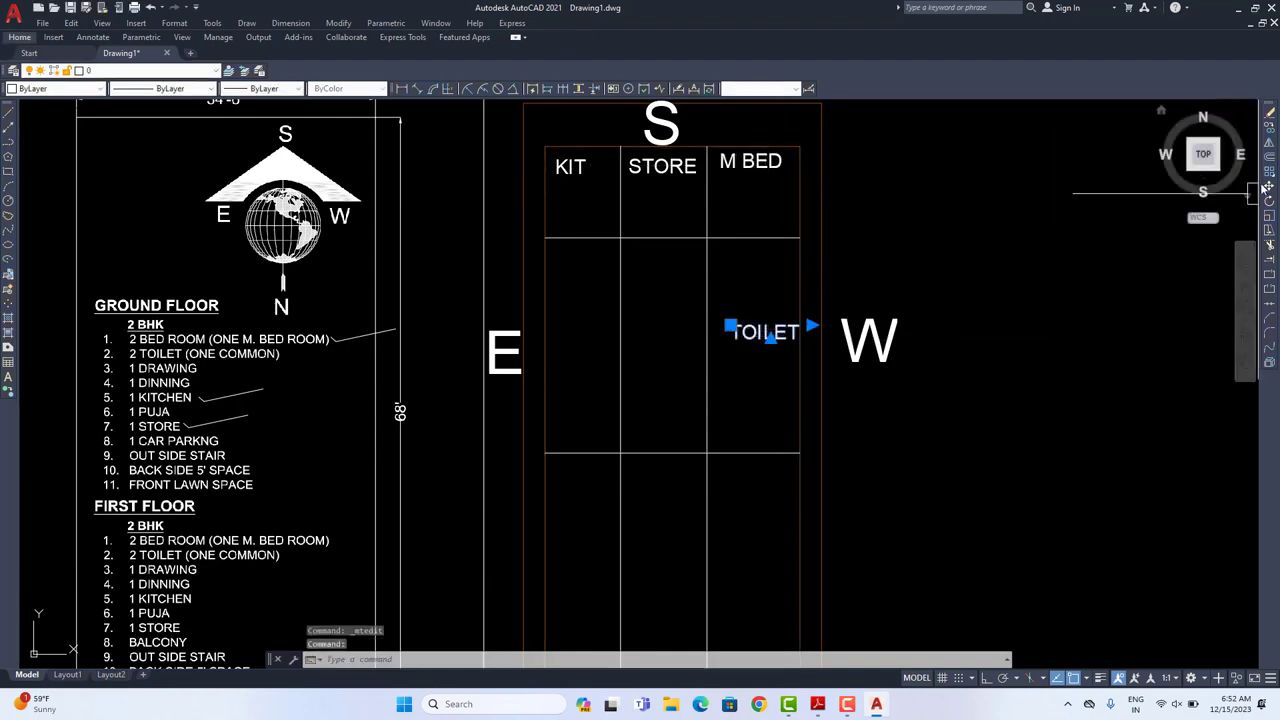
left_click(1268, 187)
left_click(1100, 250)
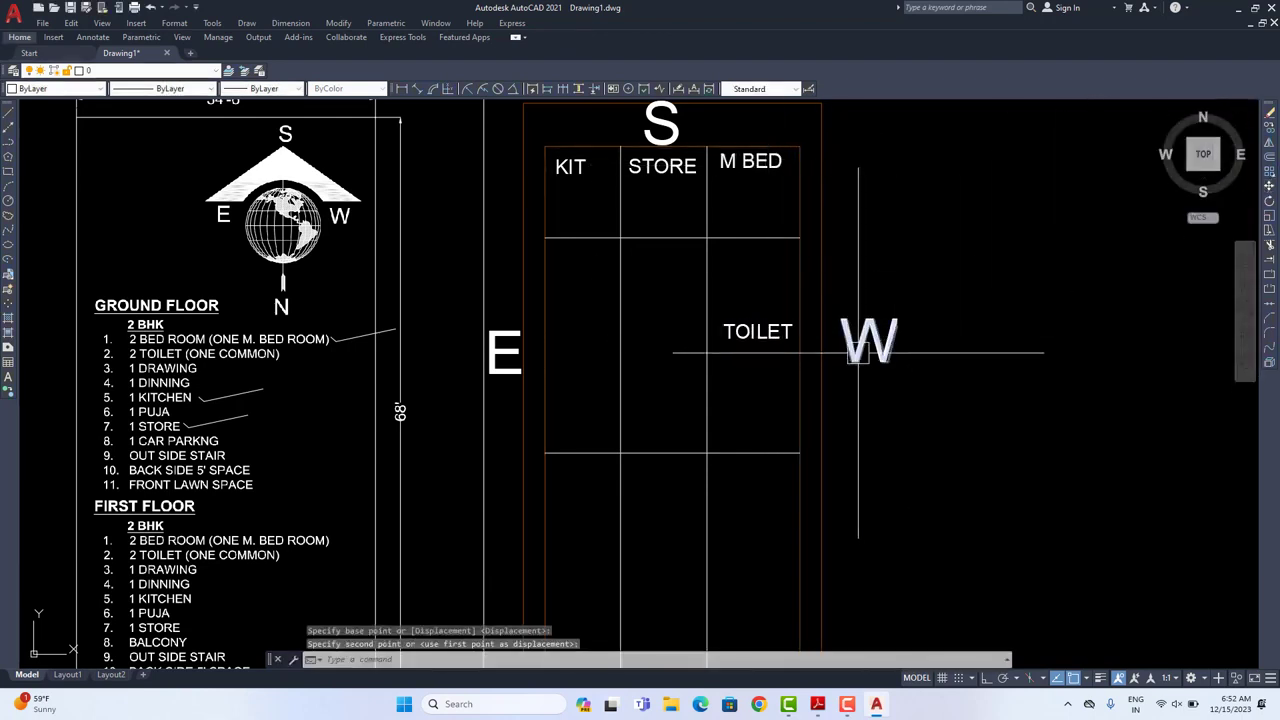
Step: Copy the KITCHEN tick mark beside the 2 TOILET (ONE COMMON) item in the ground floor list
scroll(153, 425, "up", 2)
mouse_move(153, 425)
middle_mouse_down()
mouse_move(219, 445)
mouse_move(300, 443)
middle_mouse_up()
scroll(251, 470, "up", 2)
scroll(857, 294, "down", 2)
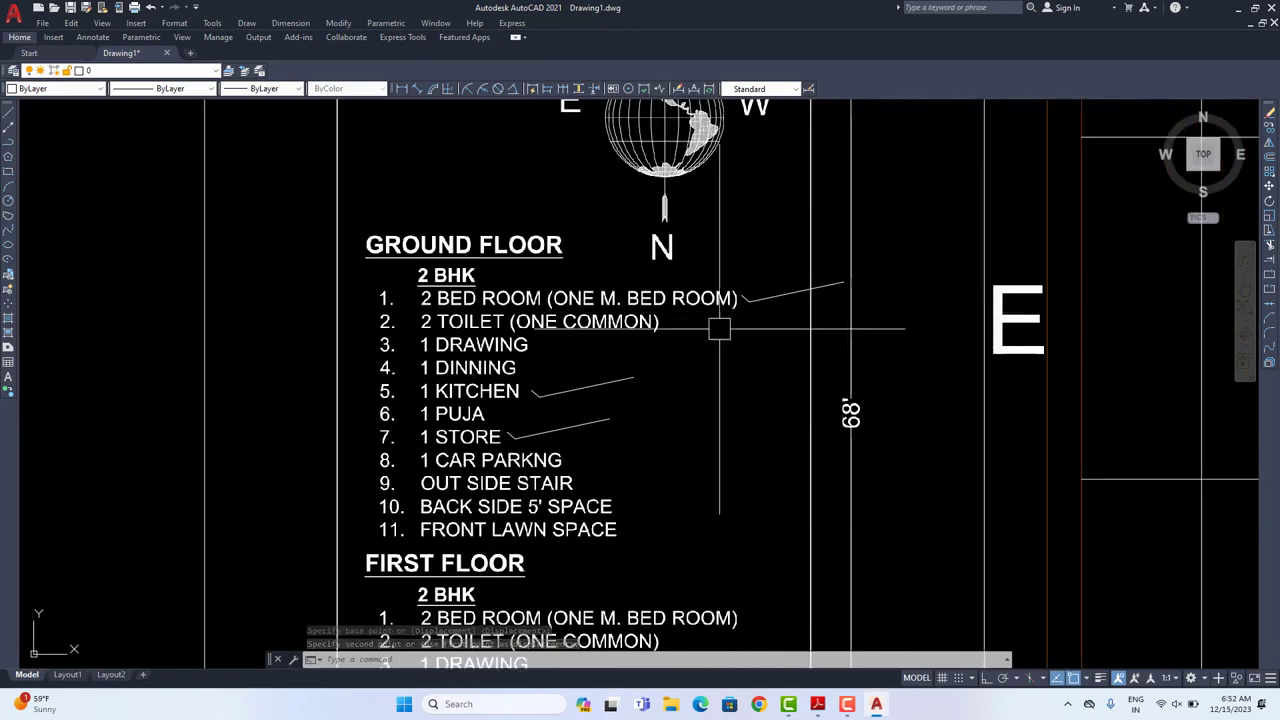
middle_click_drag(717, 331, 623, 393)
scroll(363, 414, "up", 2)
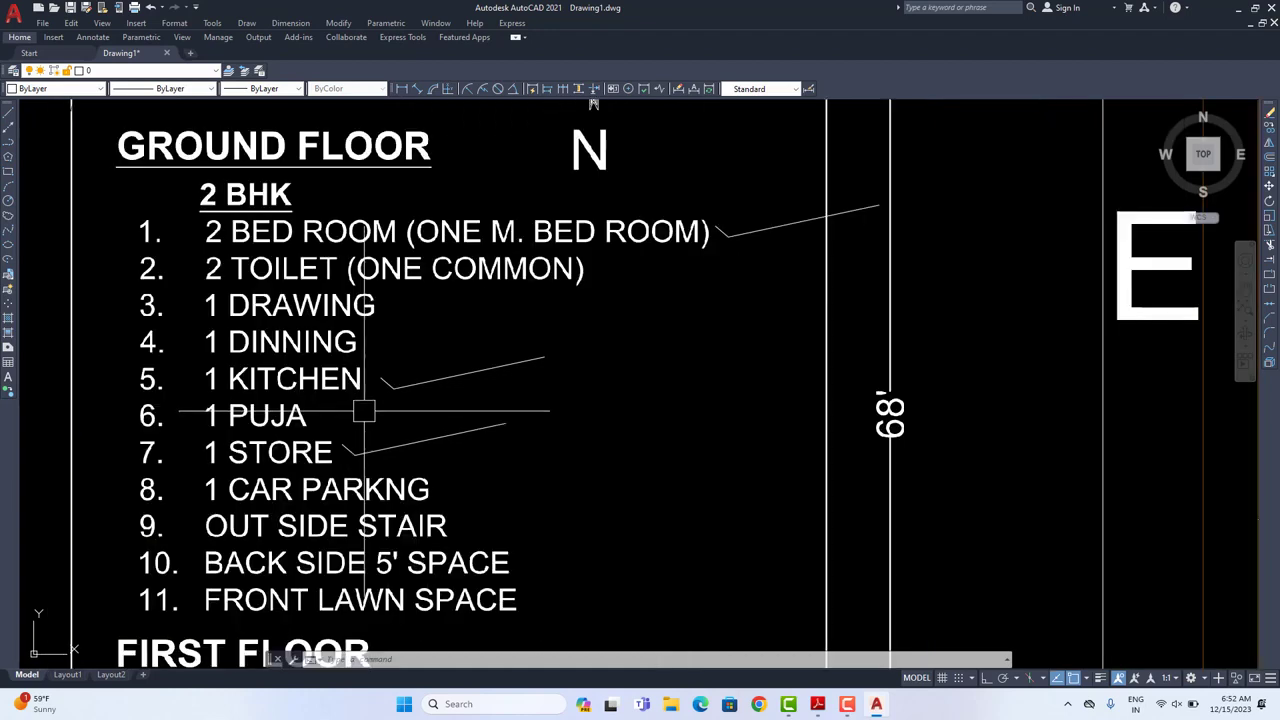
middle_click_drag(363, 414, 376, 453)
scroll(390, 385, "up", 2)
left_click(418, 408)
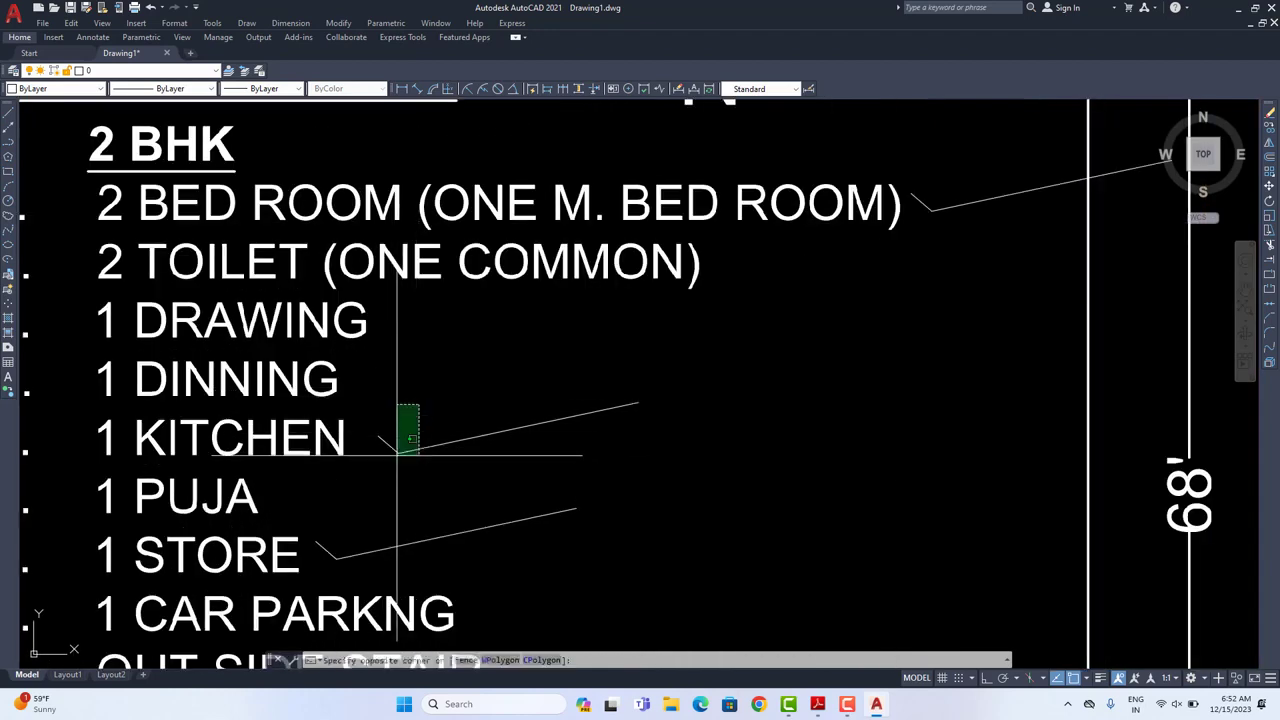
left_click(400, 449)
left_click(1268, 128)
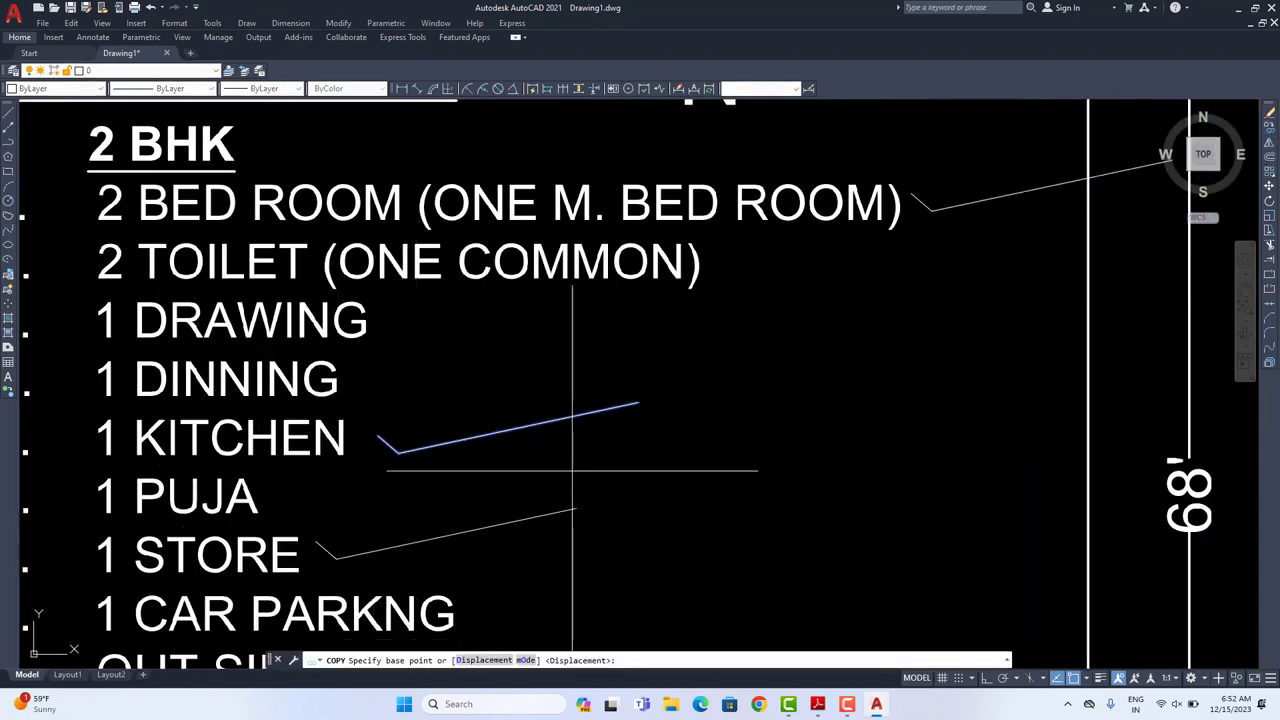
left_click(573, 471)
middle_click_drag(748, 419, 503, 466)
right_click(655, 345)
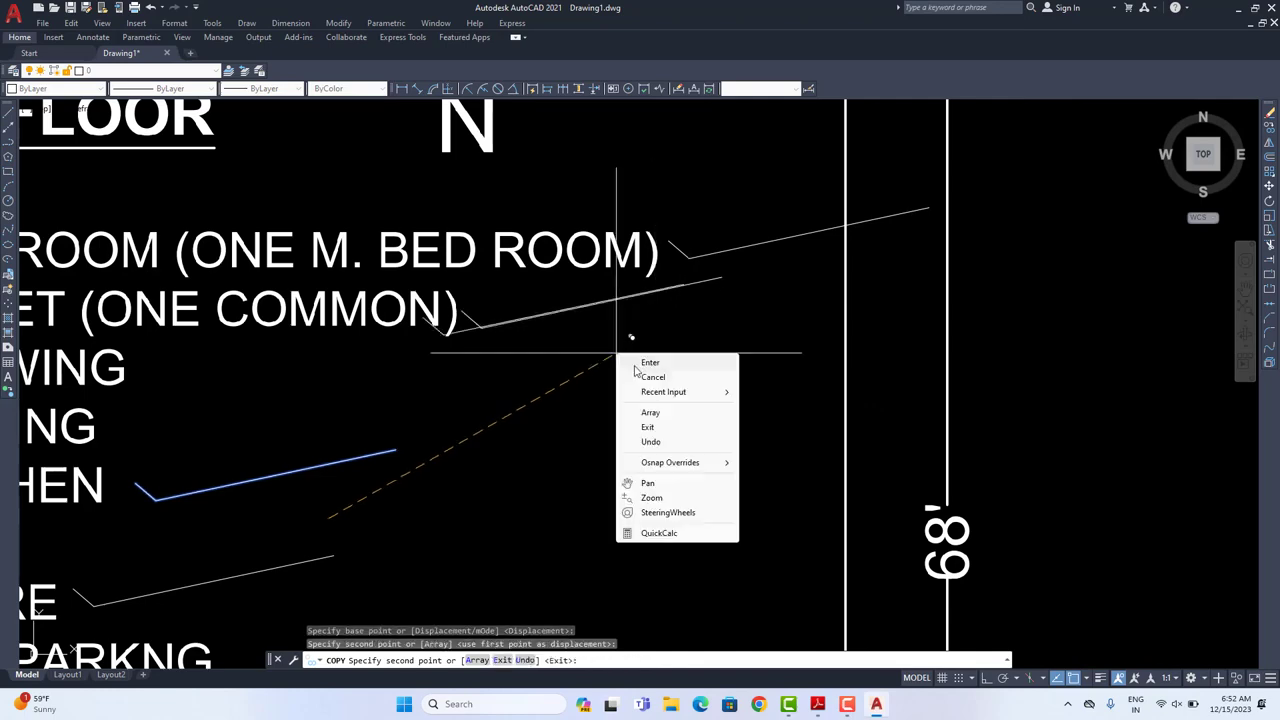
left_click(646, 363)
Step: Examine the unticked ground floor items and the grid's empty cells on the north side
scroll(651, 340, "down", 5)
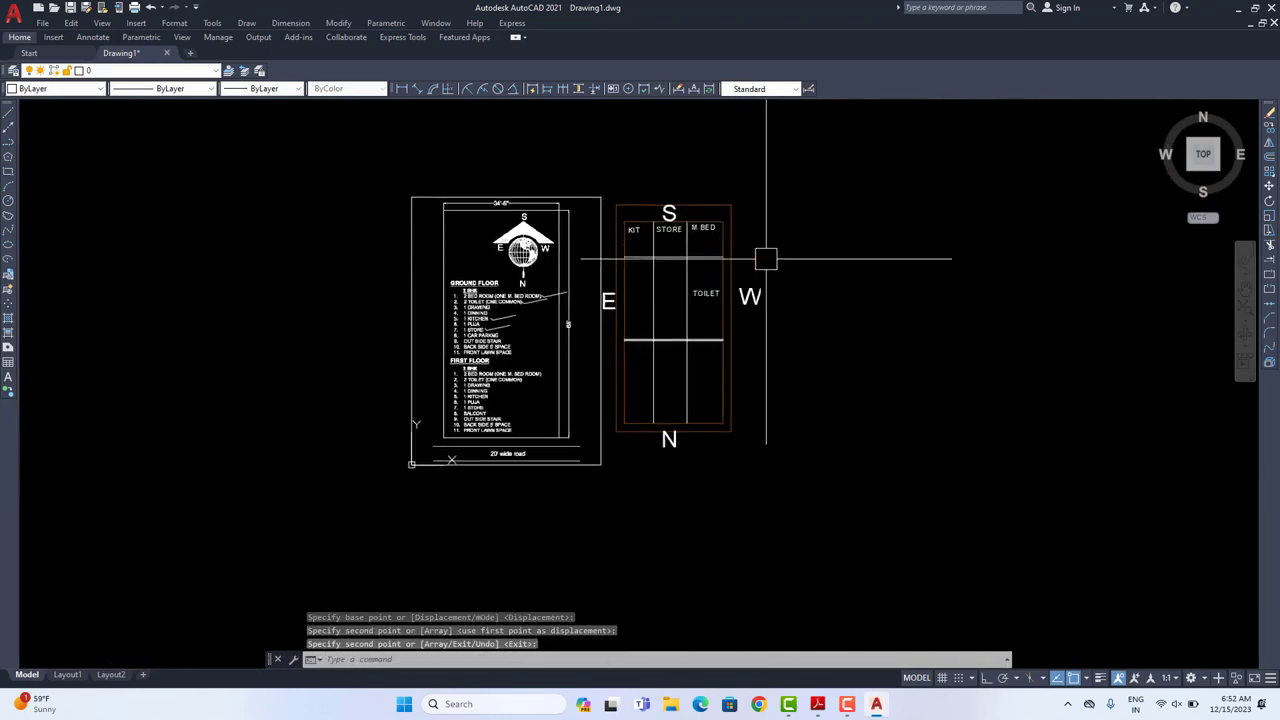
scroll(766, 257, "up", 3)
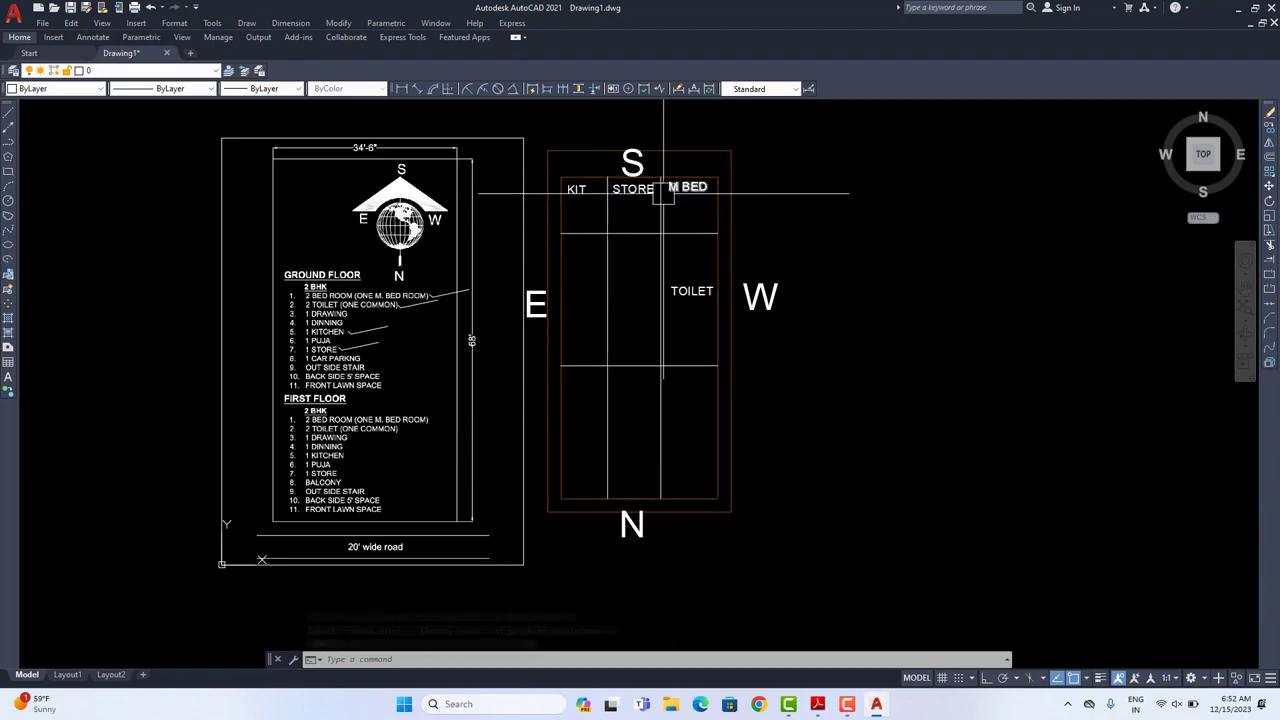
scroll(352, 335, "up", 4)
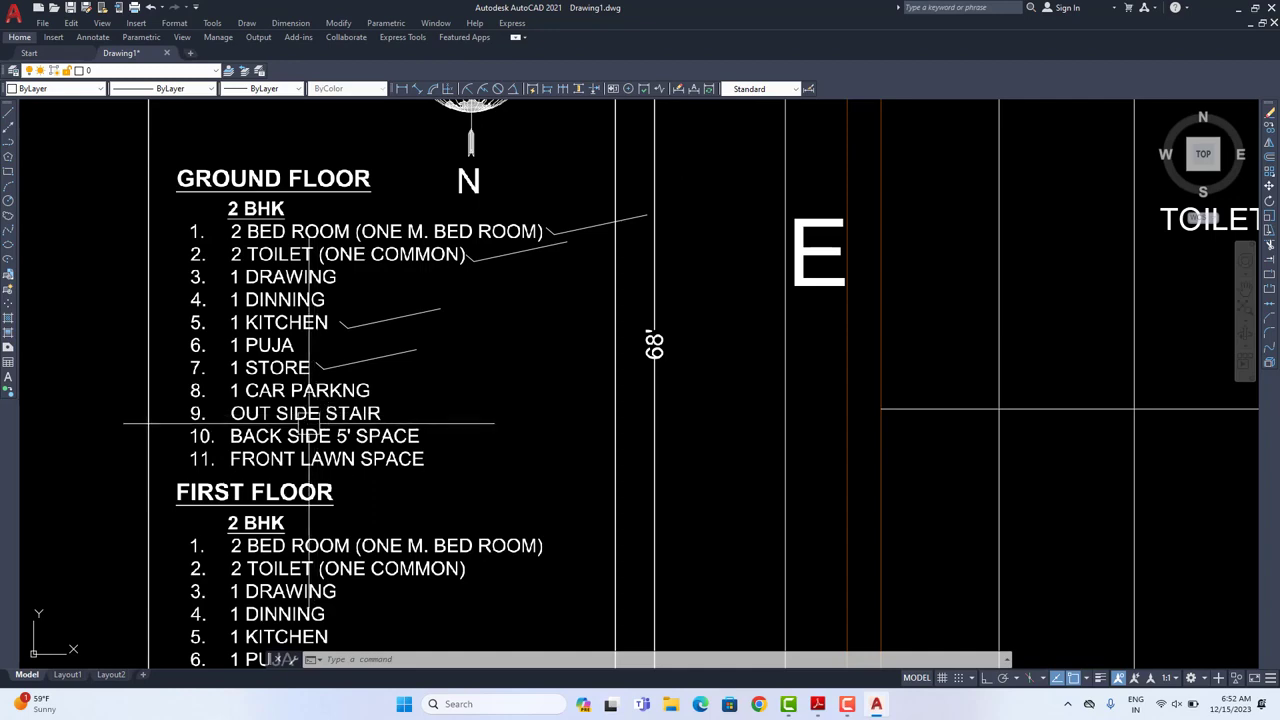
scroll(262, 426, "up", 2)
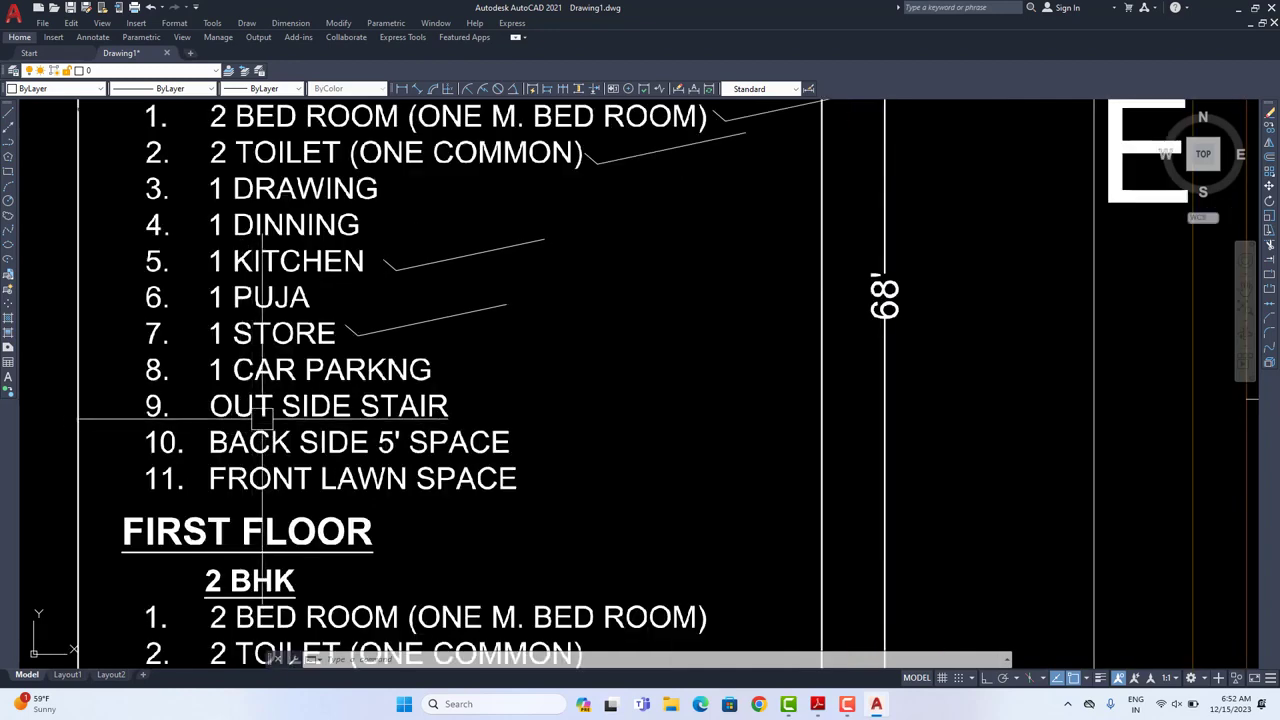
scroll(283, 418, "down", 3)
mouse_move(557, 471)
middle_mouse_down()
mouse_move(357, 374)
mouse_move(331, 420)
middle_mouse_up()
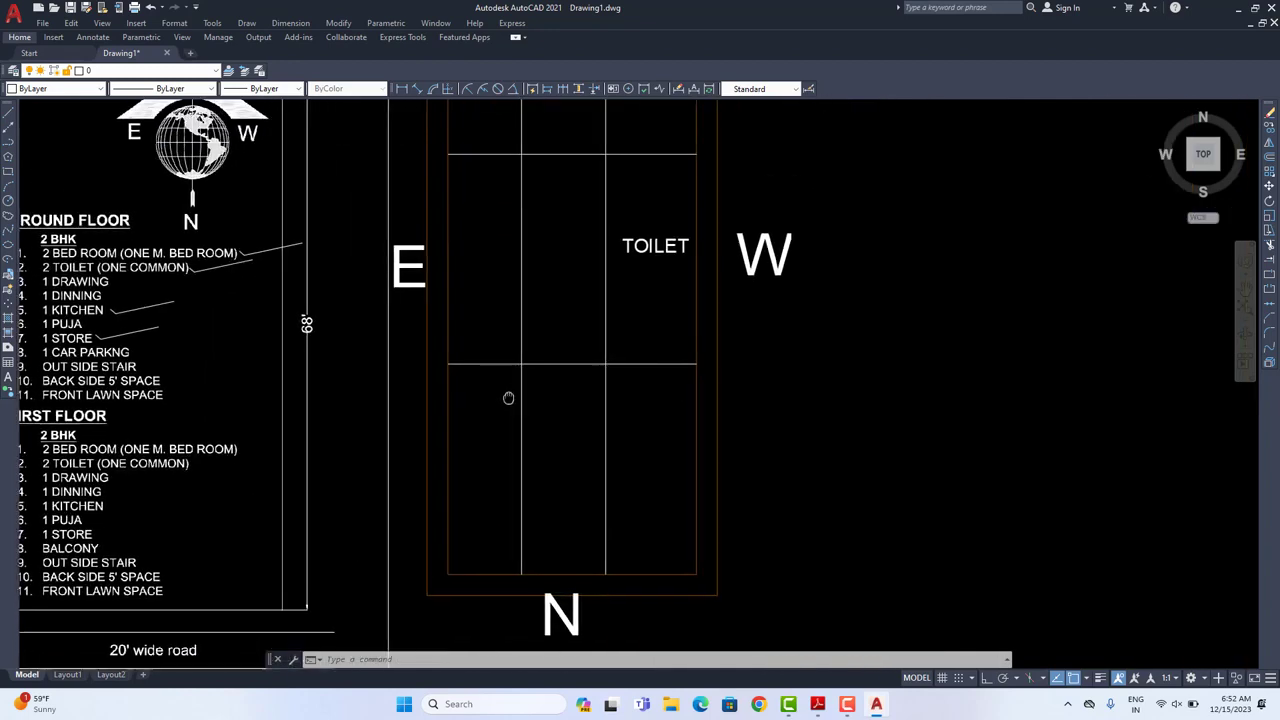
middle_click_drag(587, 597, 600, 537)
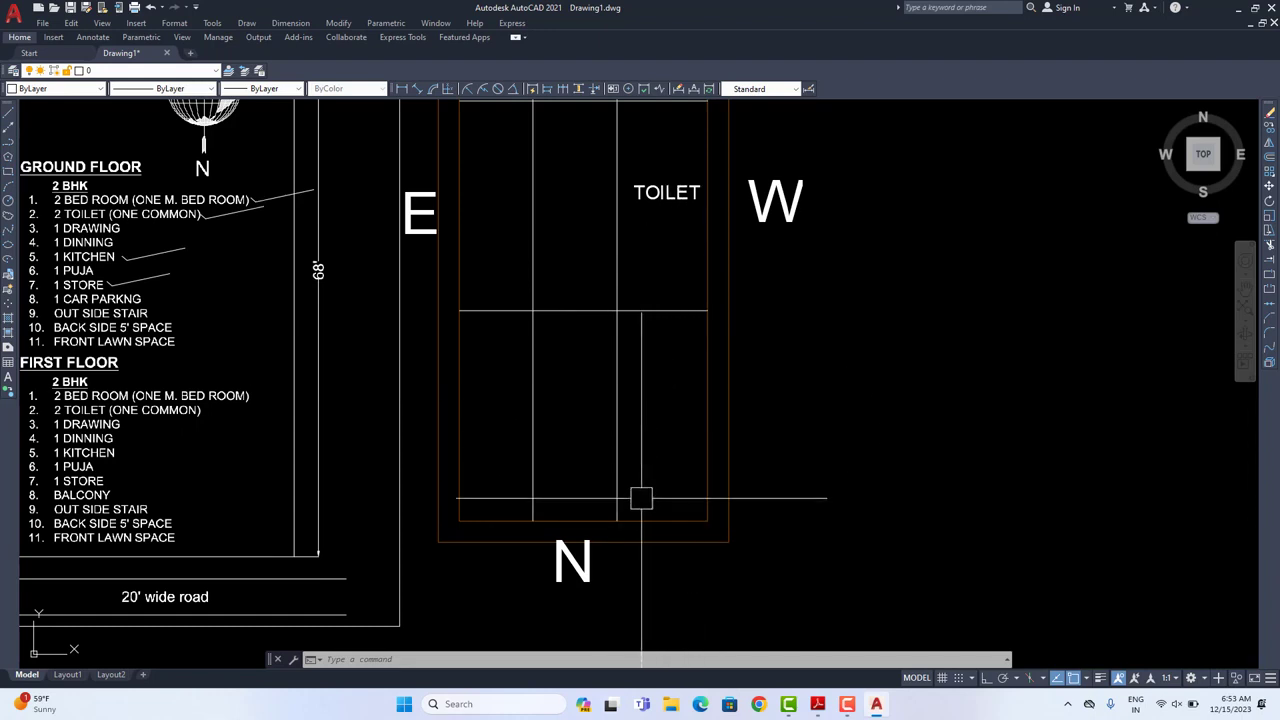
Step: Copy the TOILET label into the grid's north-west corner cell
left_click(666, 193)
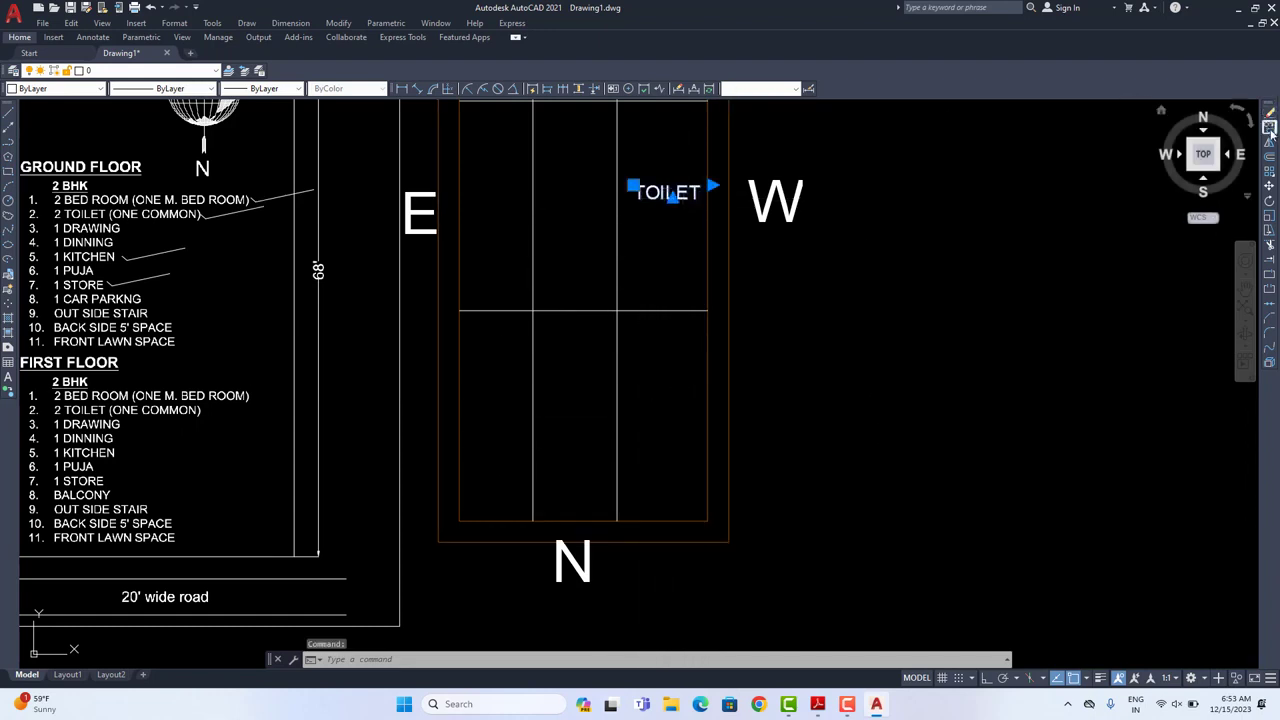
left_click(1269, 128)
left_click(959, 250)
left_click(956, 495)
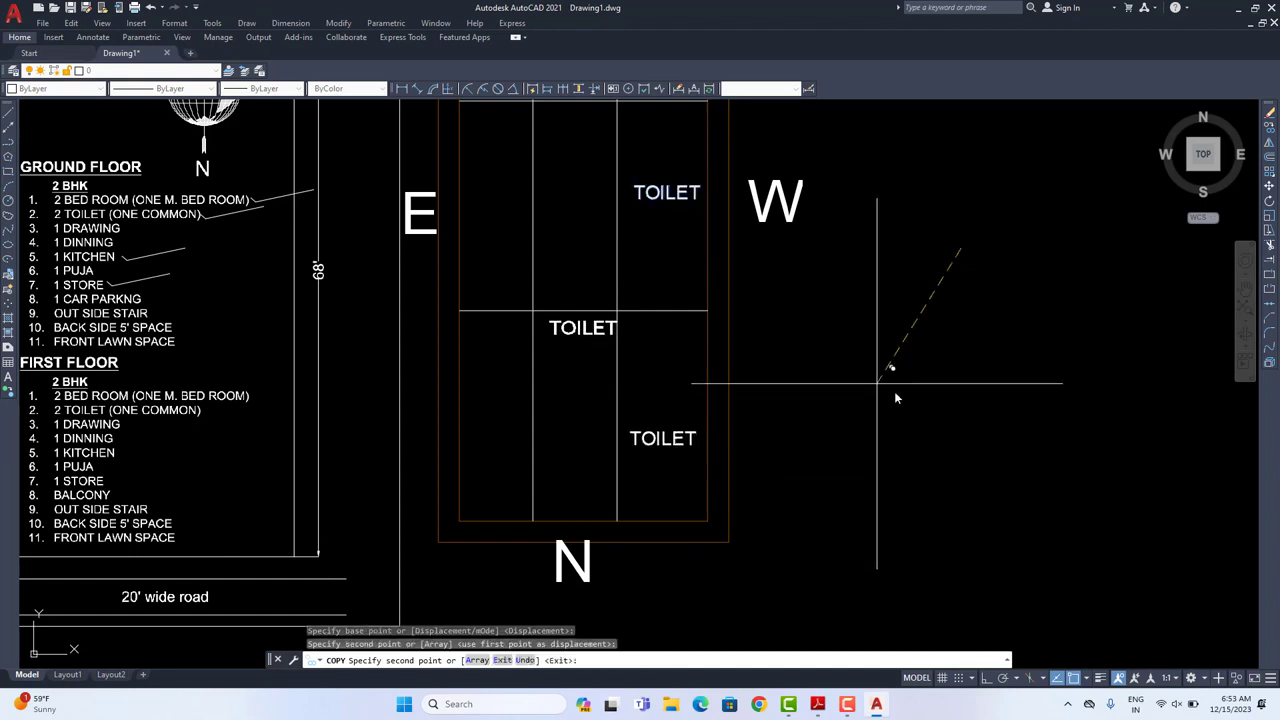
key("Return")
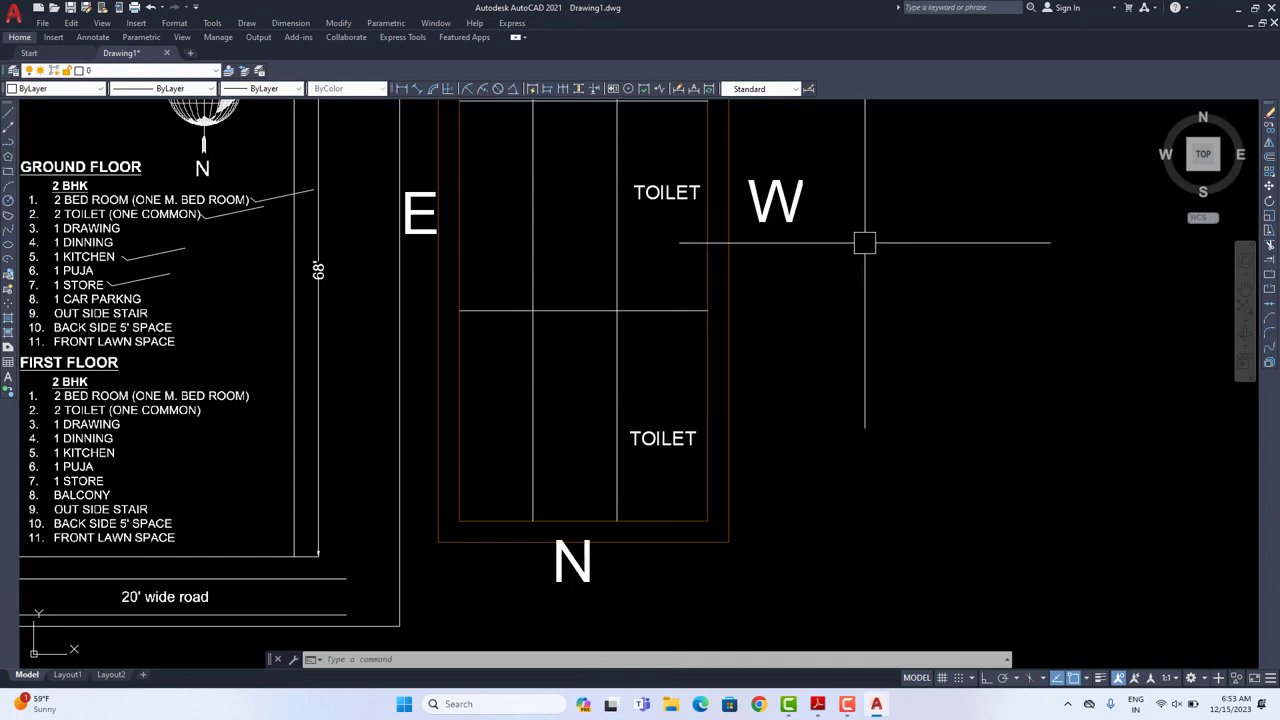
Step: Change the copied TOILET label in the grid's north-west corner cell to STAIR
scroll(676, 416, "up", 2)
left_click(645, 453)
double_click(640, 457)
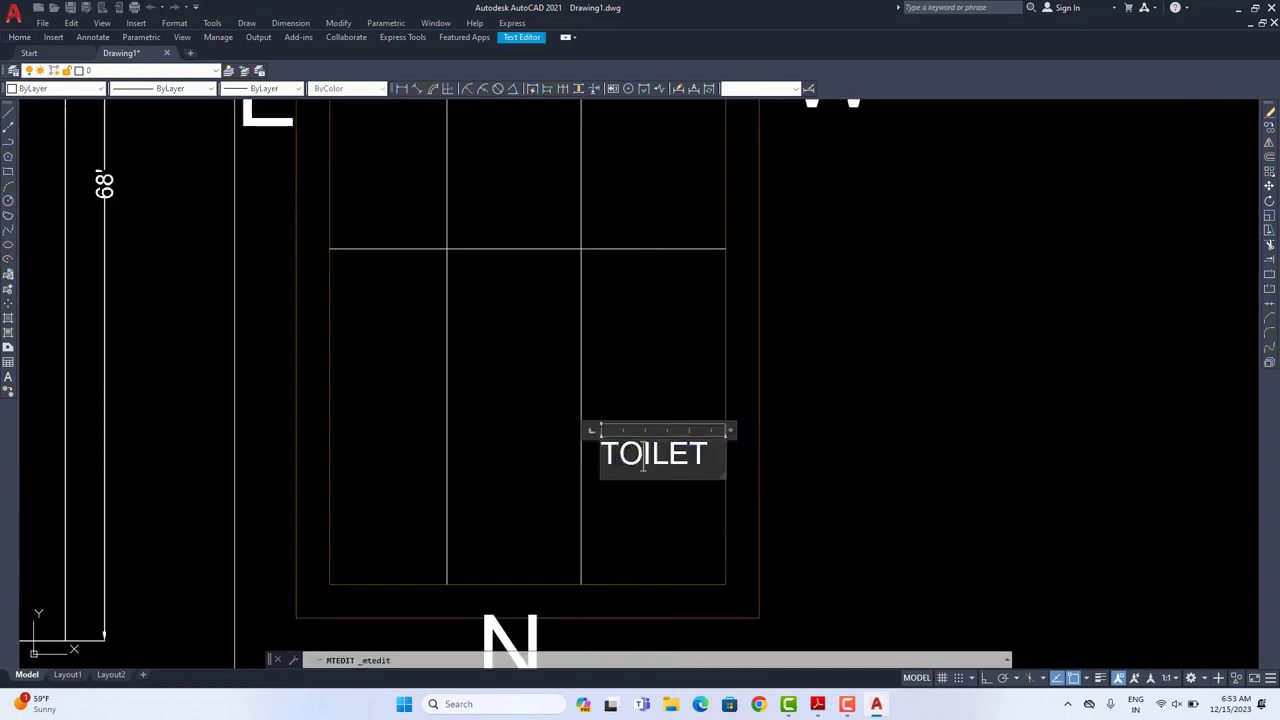
type("S")
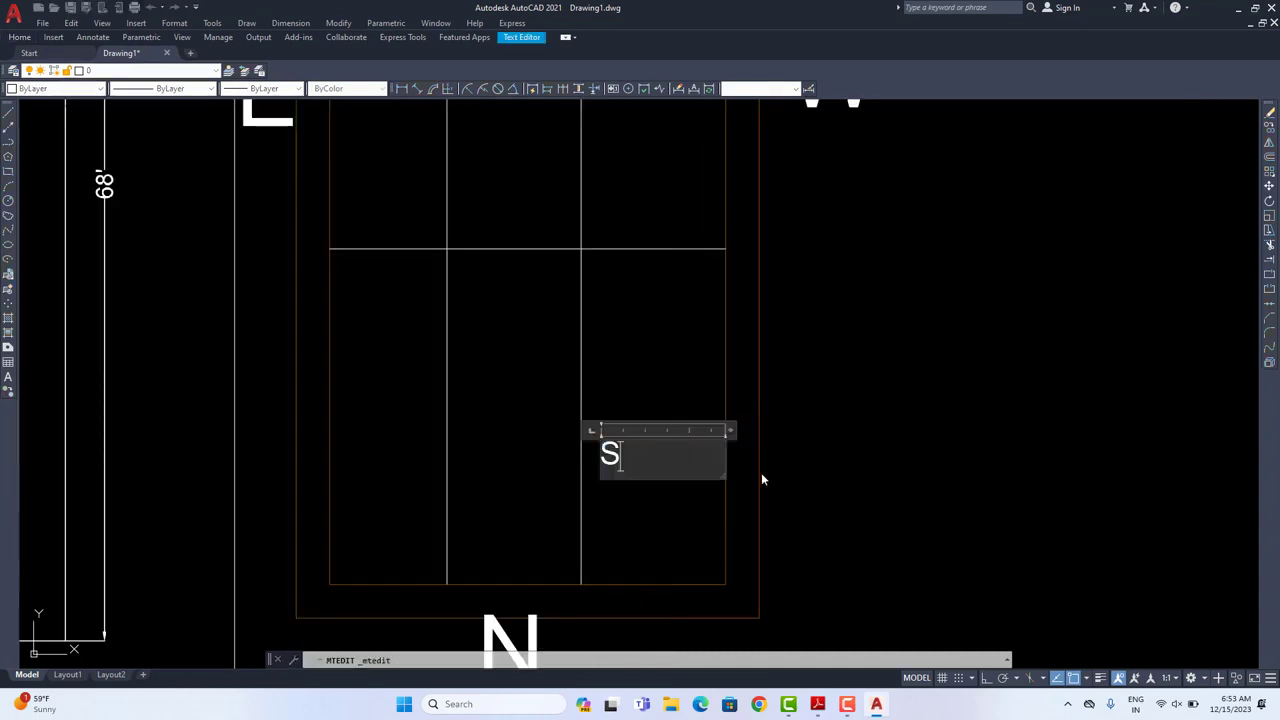
type("TAIR")
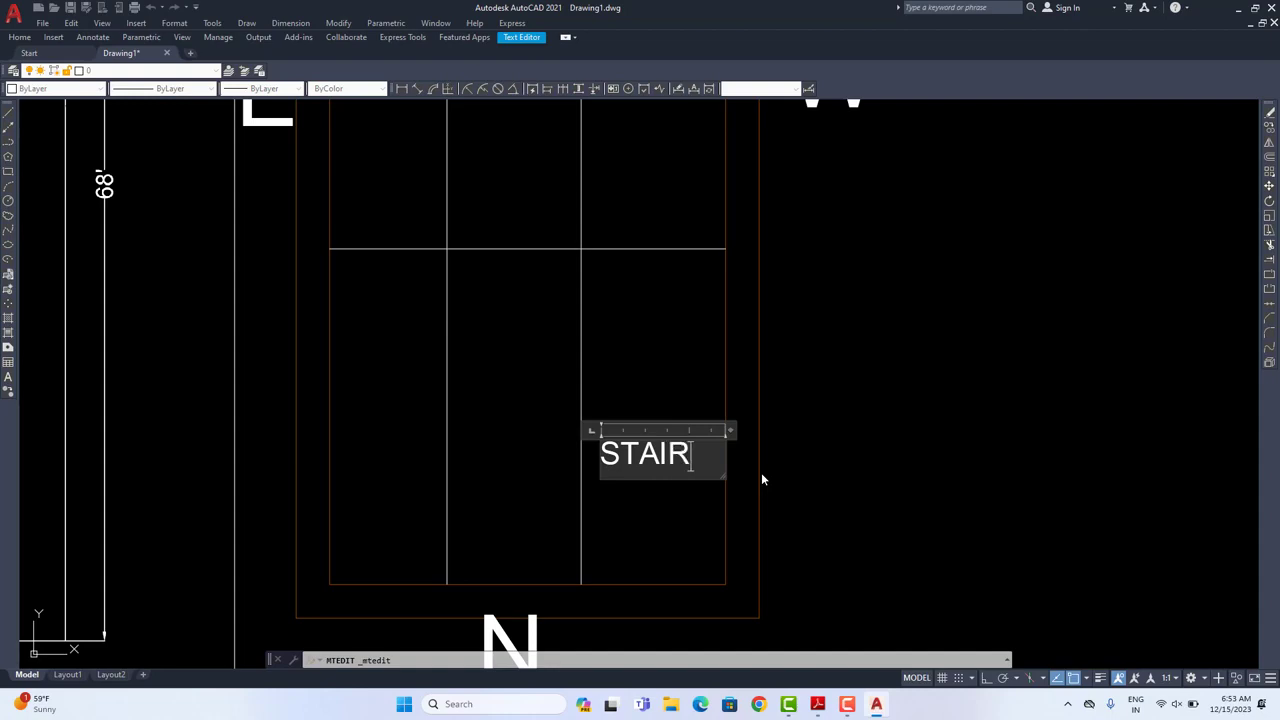
left_click(761, 479)
scroll(757, 366, "down", 3)
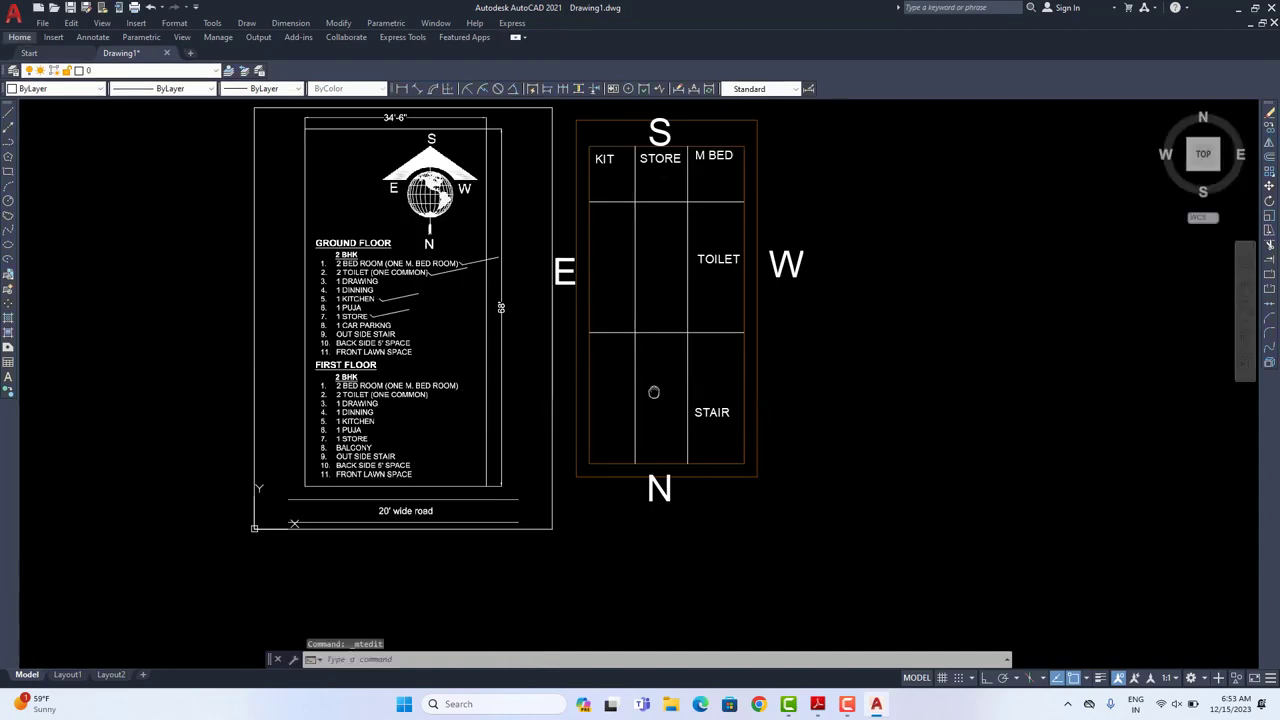
Step: Copy the STORE tick mark beside the OUT SIDE STAIR item in the ground floor list
scroll(460, 378, "up", 3)
scroll(460, 378, "up", 4)
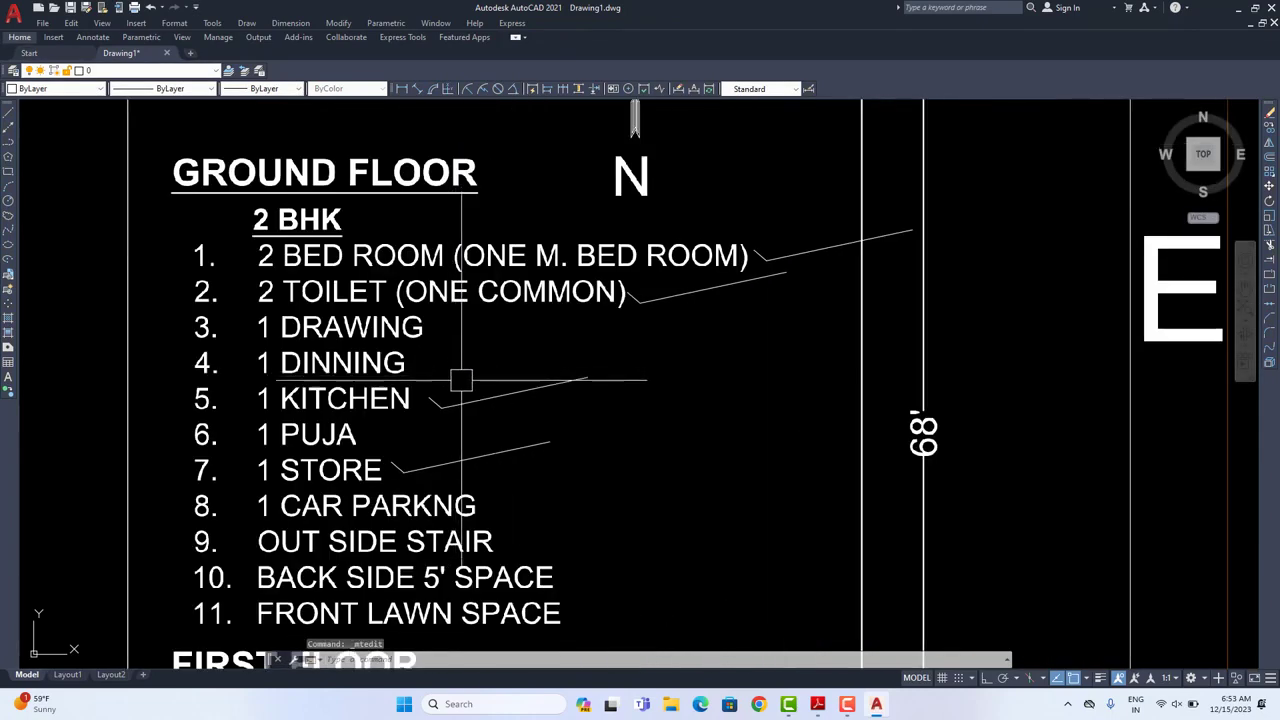
middle_click_drag(450, 457, 508, 370)
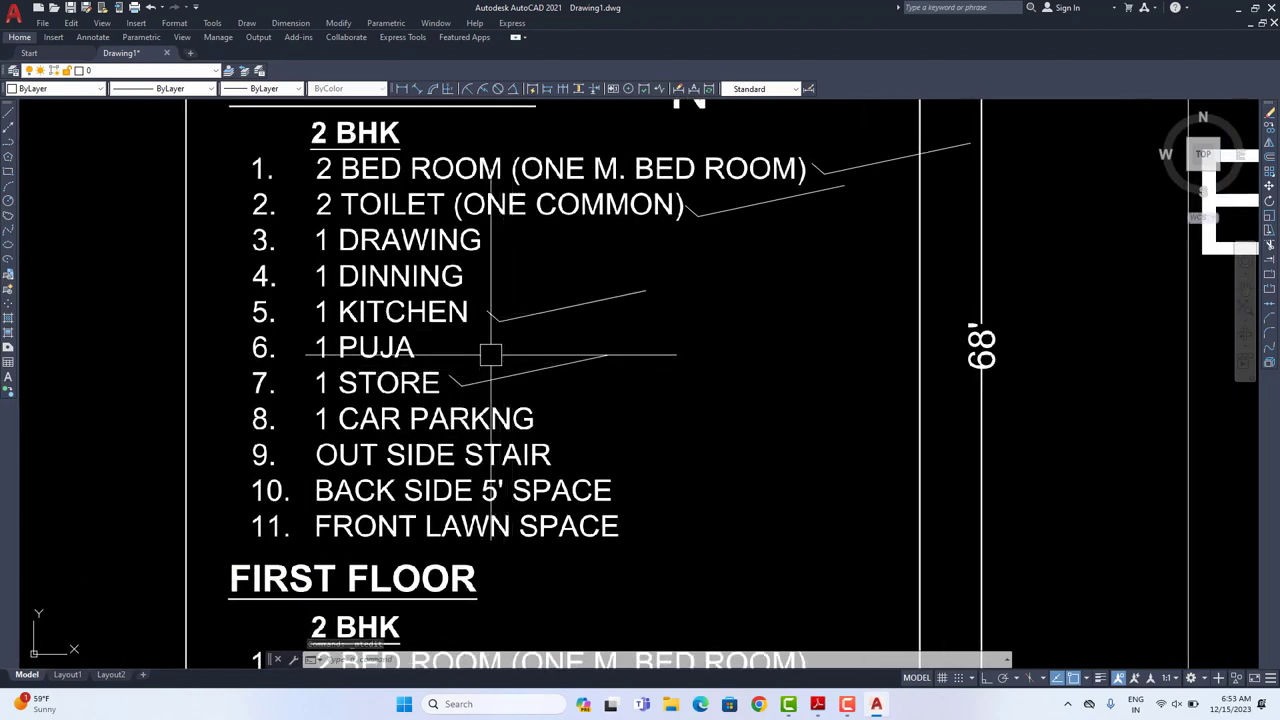
left_click(491, 354)
left_click(450, 394)
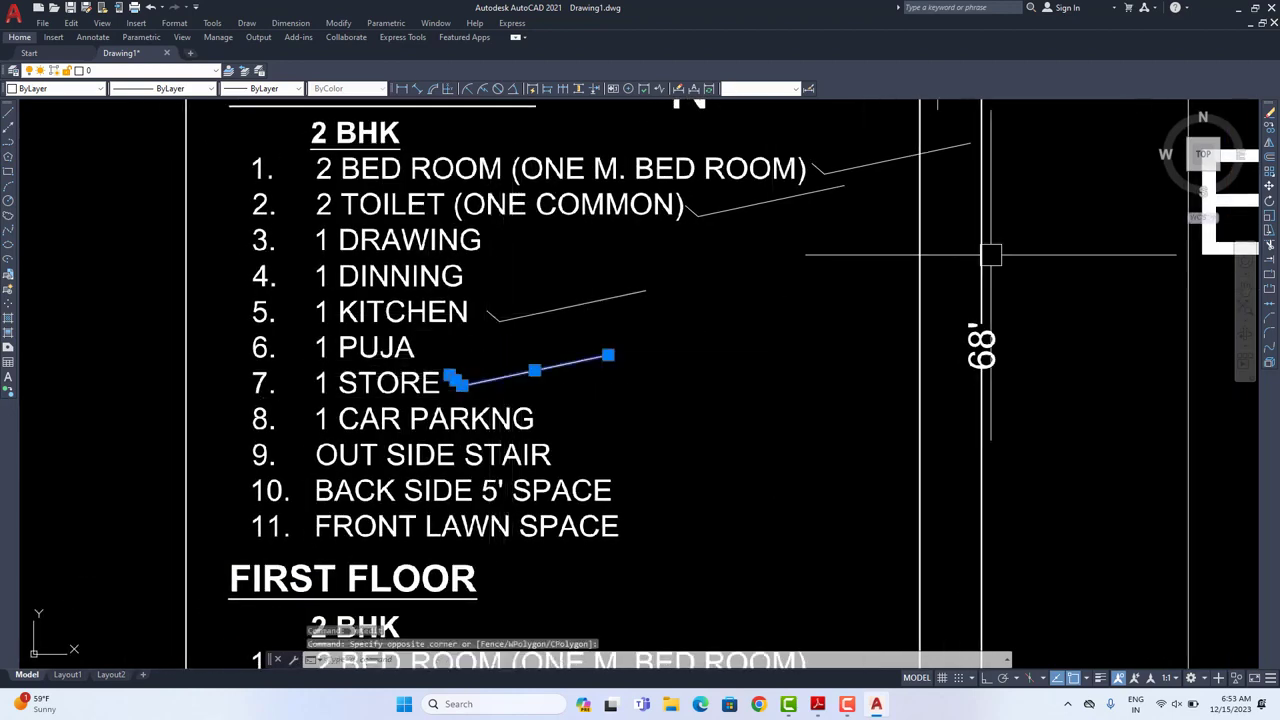
left_click(1270, 130)
left_click(640, 403)
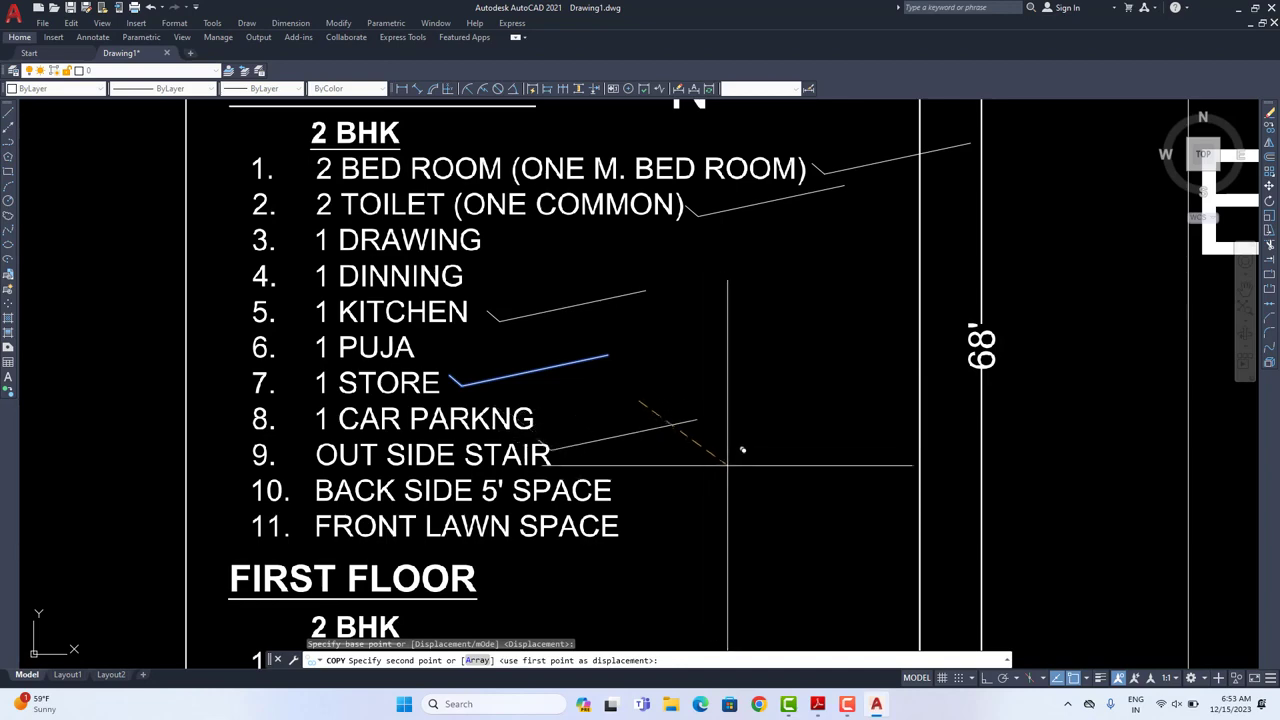
left_click(683, 378)
right_click(683, 378)
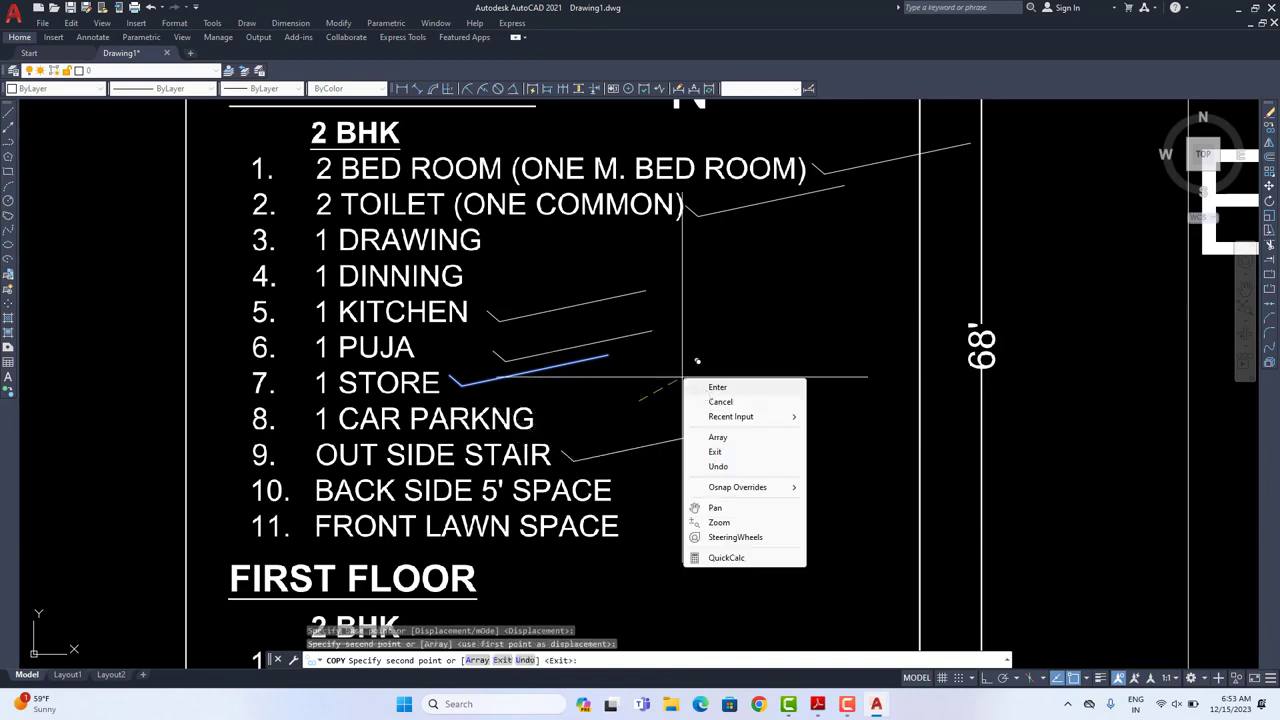
left_click(708, 391)
Step: Copy the STAIR label onto the dividing line between the grid's north-east and north middle cells
scroll(705, 399, "down", 5)
middle_click_drag(750, 446, 636, 460)
middle_click_drag(712, 468, 549, 459)
middle_click_drag(720, 498, 623, 478)
scroll(584, 434, "down", 2)
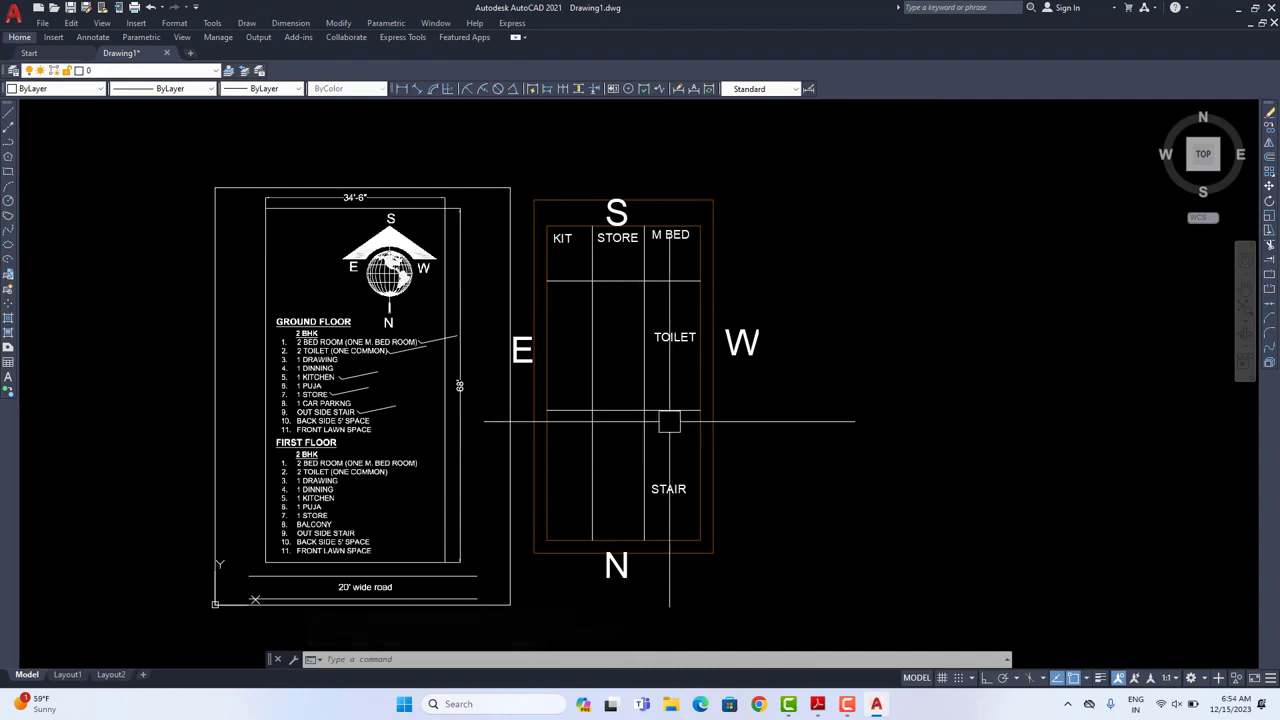
scroll(405, 410, "up", 4)
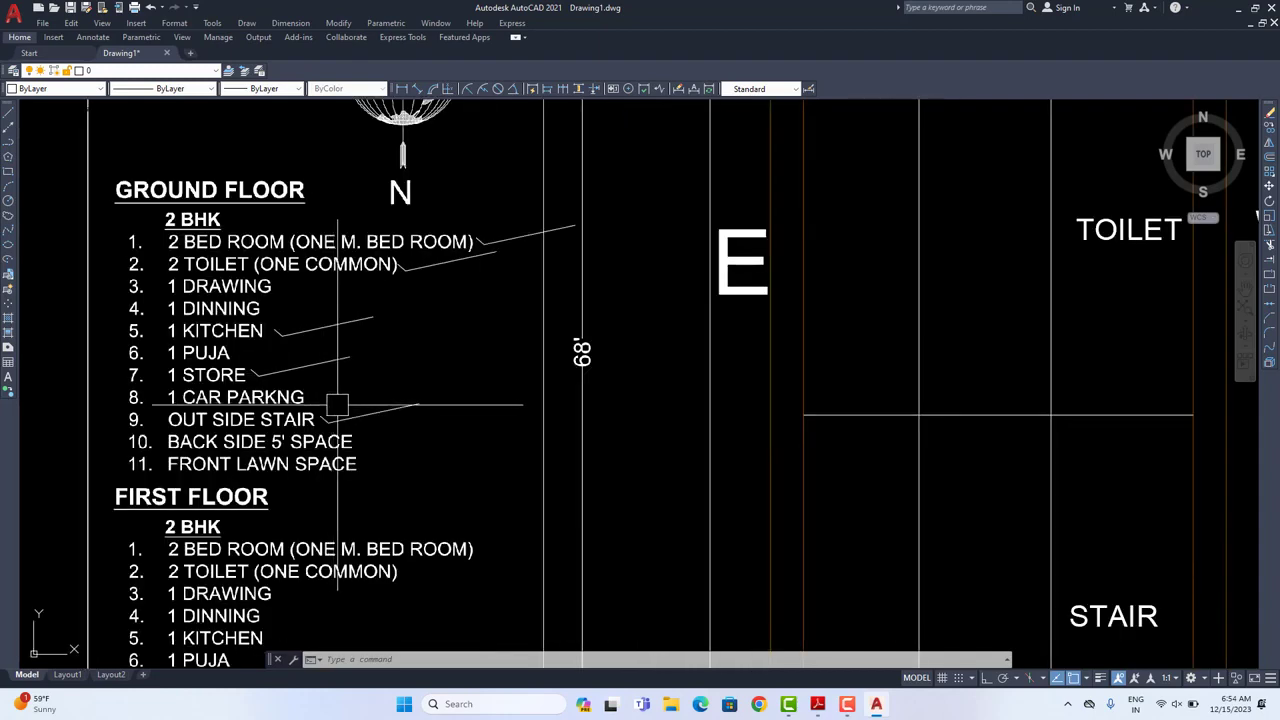
scroll(337, 404, "down", 3)
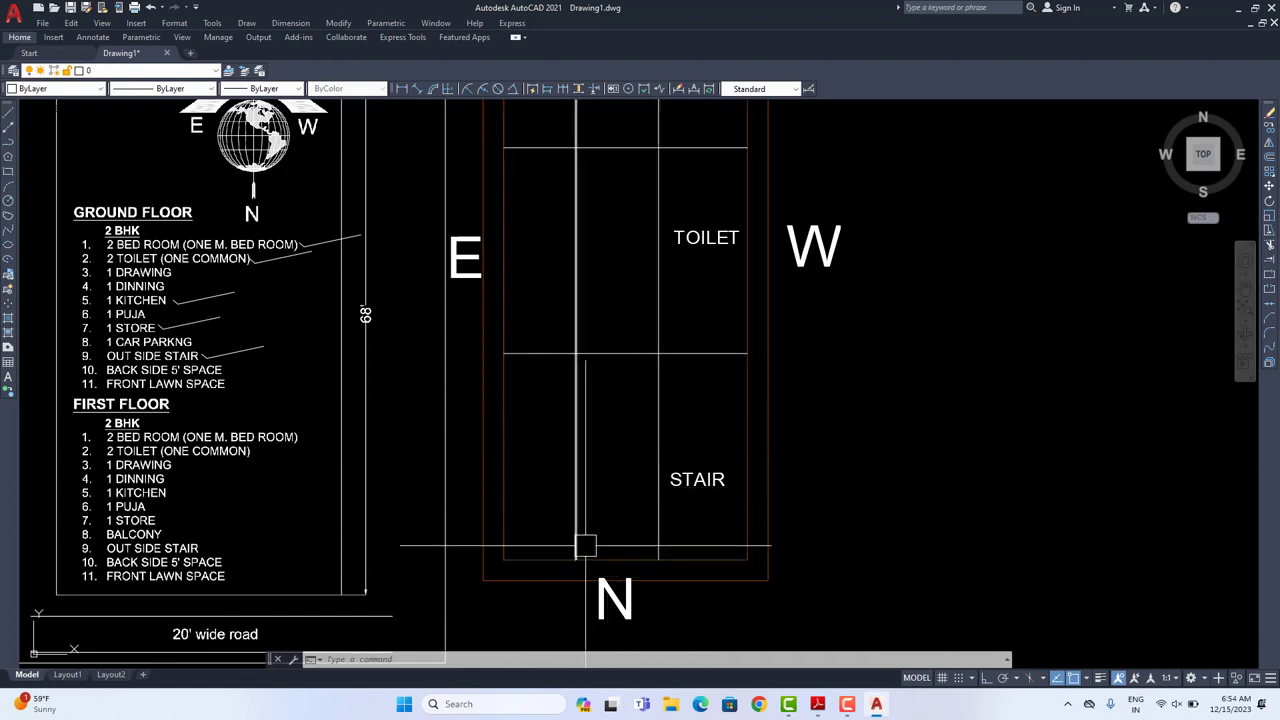
left_click(1269, 129)
left_click(1086, 376)
left_click(962, 371)
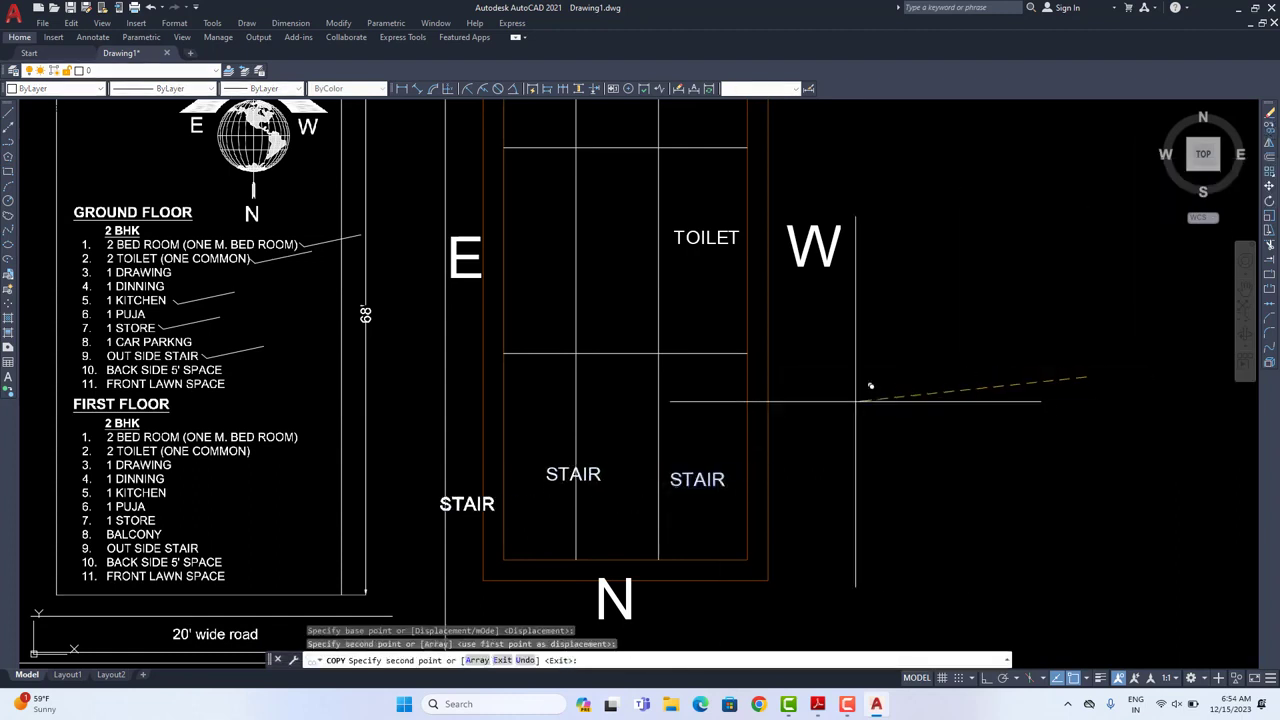
right_click(856, 401)
left_click(885, 411)
Step: Change the copied STAIR label between the north-east and north middle cells to PARKING and shift it slightly east
scroll(550, 502, "up", 4)
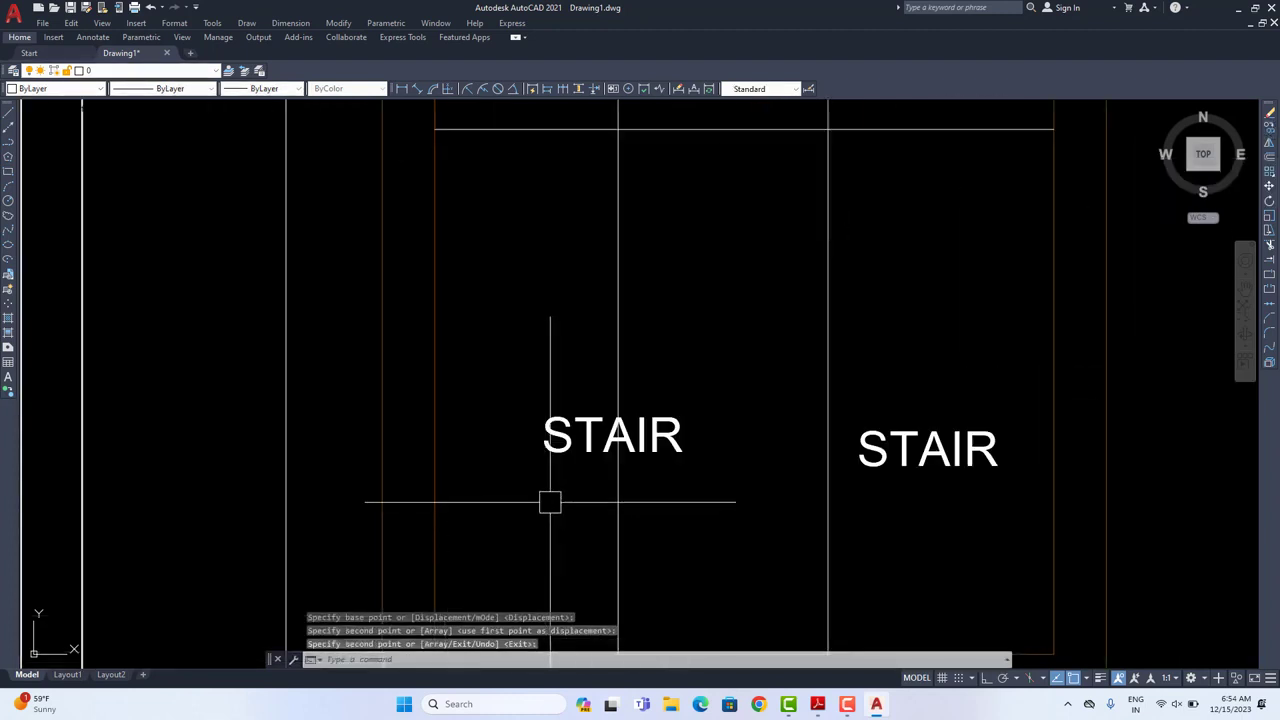
scroll(550, 502, "down", 3)
scroll(566, 494, "up", 1)
double_click(625, 436)
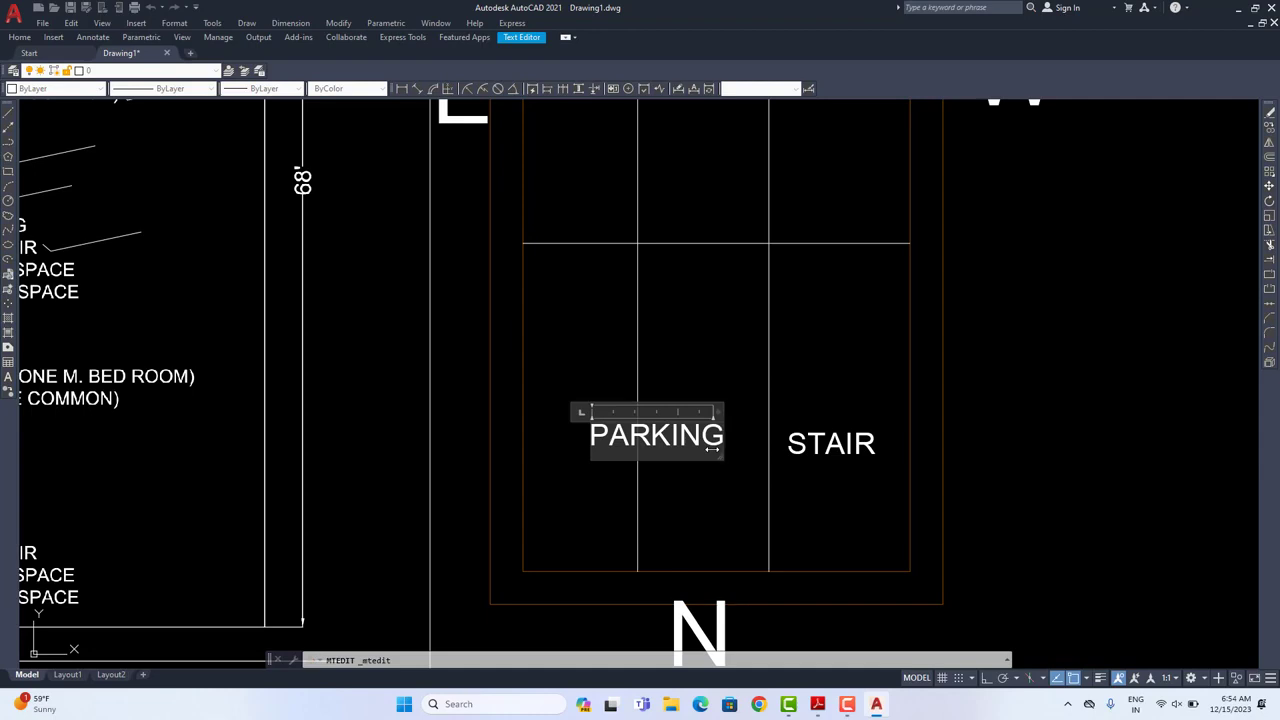
left_click(727, 370)
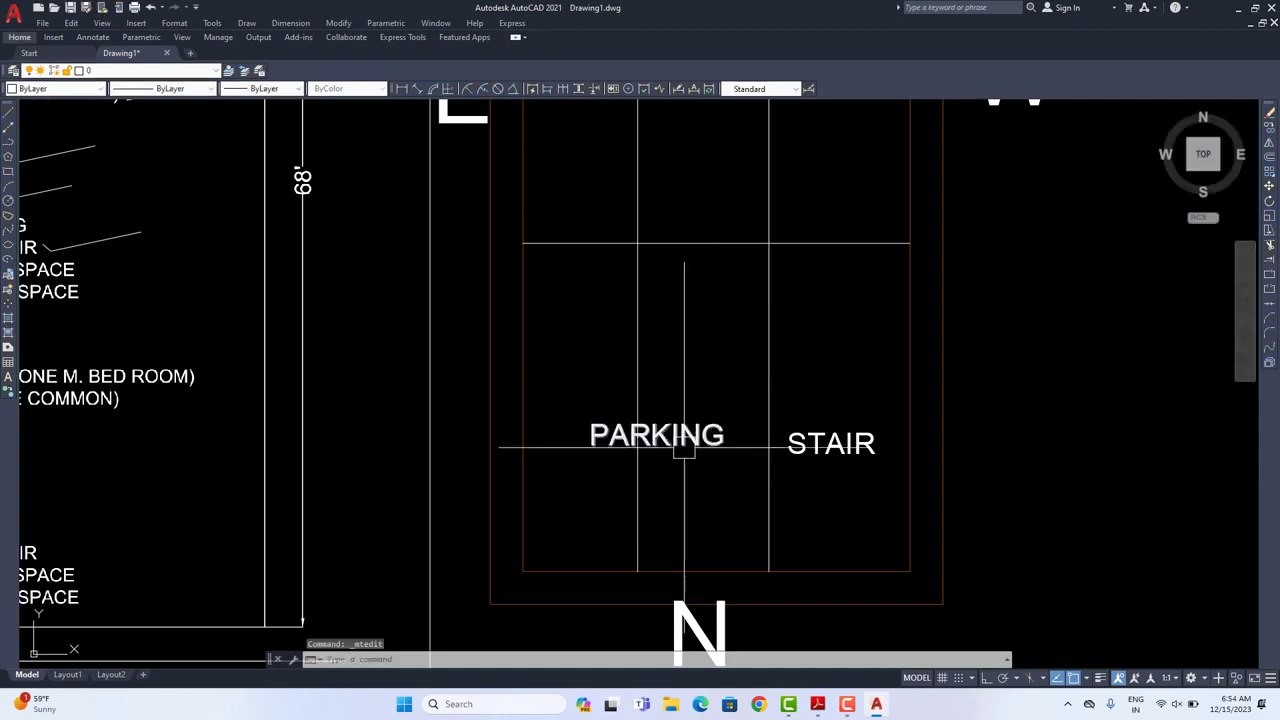
left_click(1269, 186)
left_click(1127, 328)
left_click(1120, 330)
Step: Copy the OUT SIDE STAIR tick mark beside the 1 CAR PARKNG item in the ground floor list
scroll(908, 408, "down", 2)
middle_click_drag(947, 398, 915, 473)
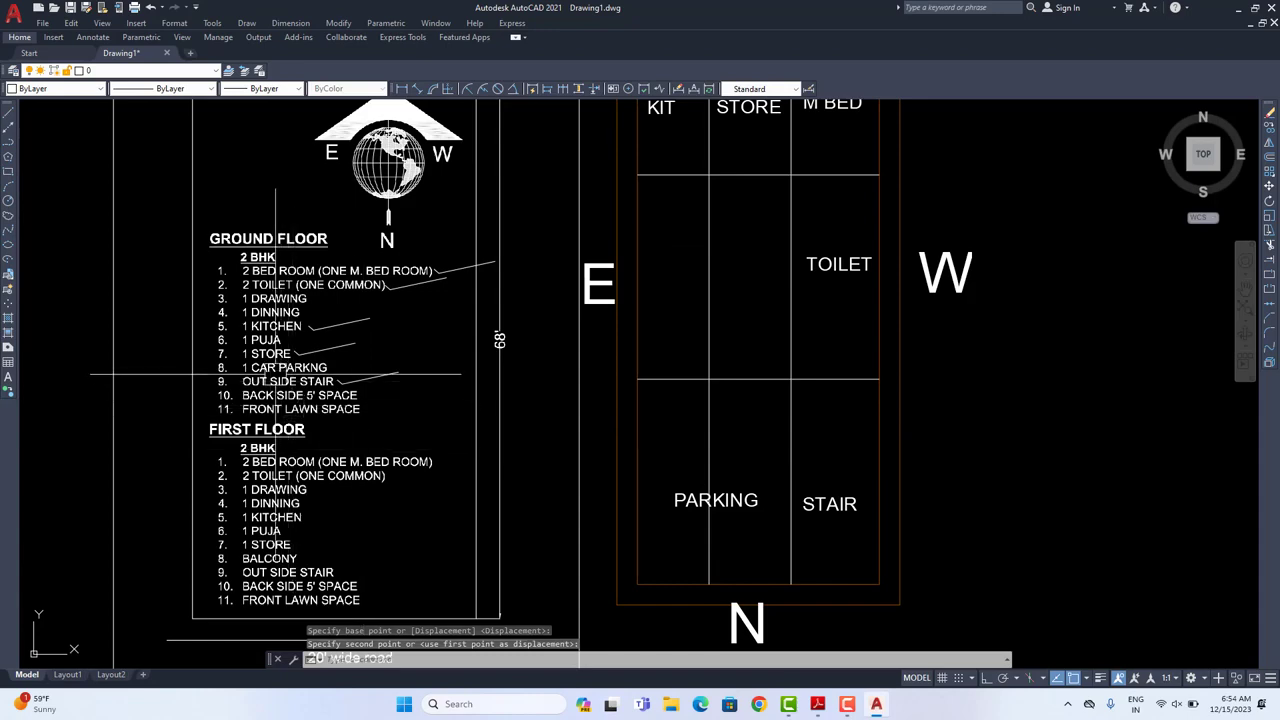
scroll(300, 390, "up", 4)
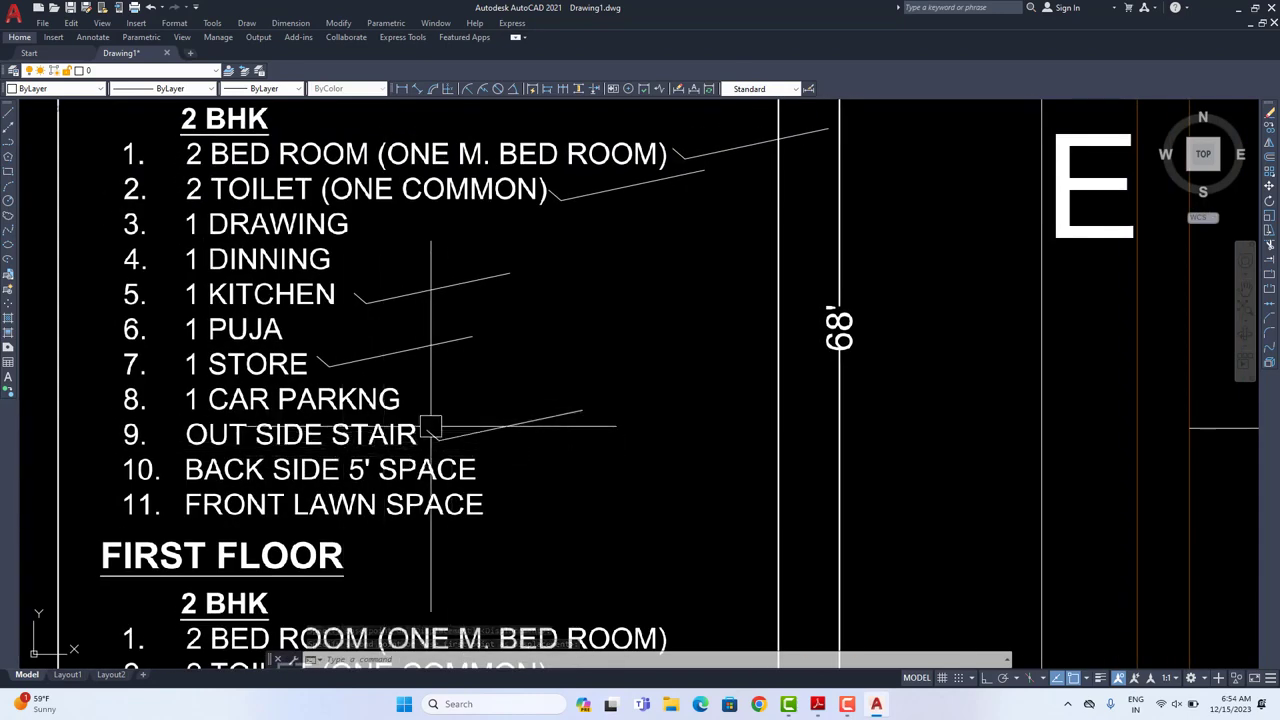
left_click(478, 396)
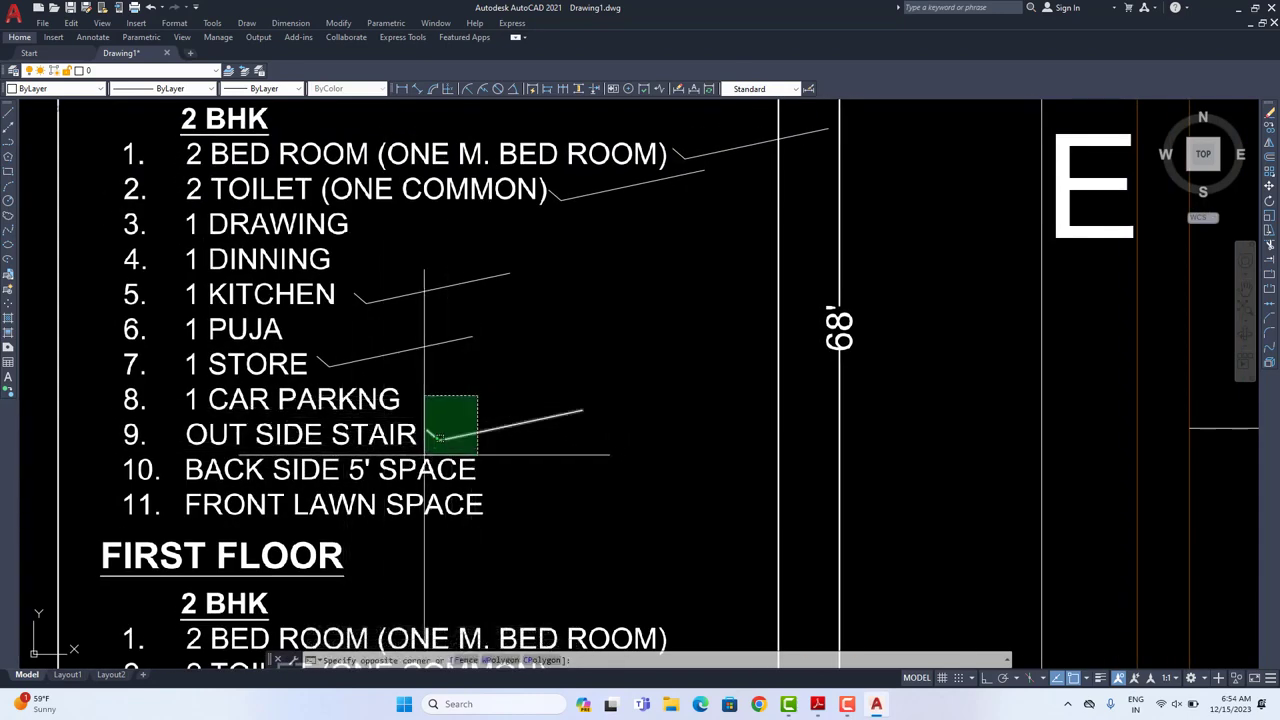
left_click(438, 438)
left_click(1271, 129)
left_click(588, 490)
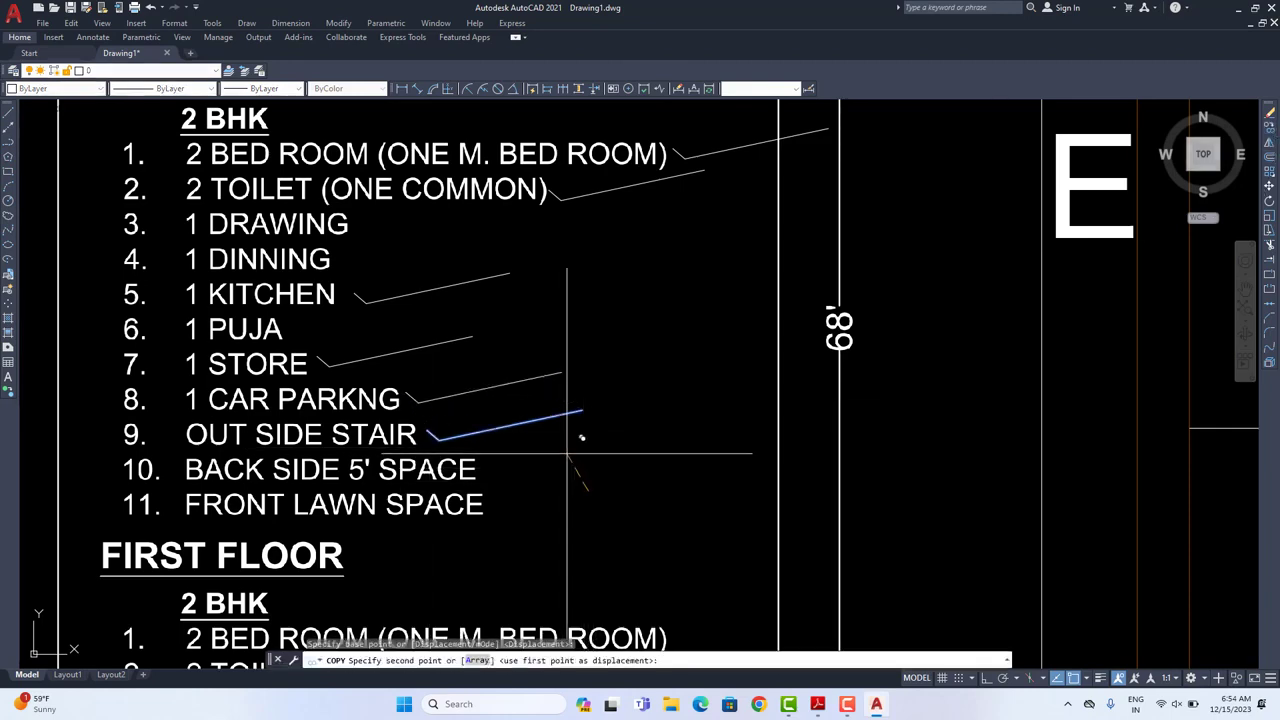
left_click(578, 452)
right_click(553, 373)
left_click(572, 375)
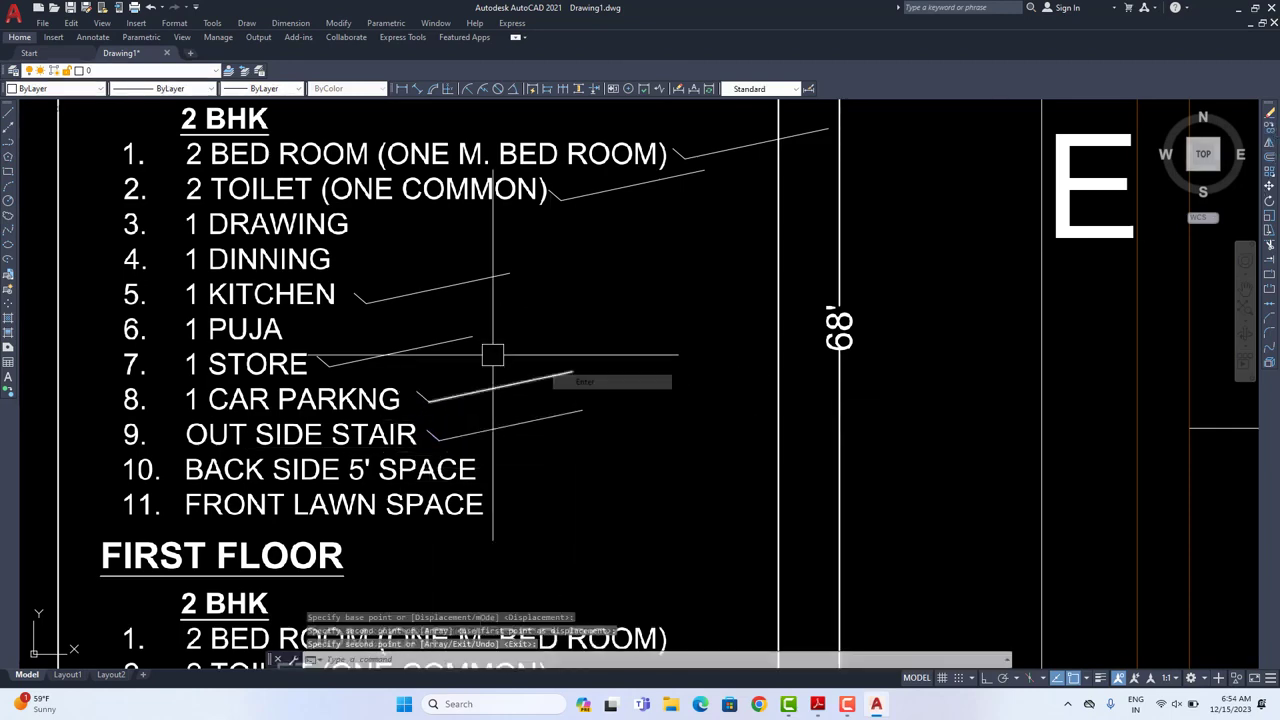
Step: Copy the TOILET label from the west middle cell to the upper part of the grid's north-east corner cell
scroll(290, 347, "down", 2)
scroll(290, 347, "down", 1)
scroll(489, 423, "down", 4)
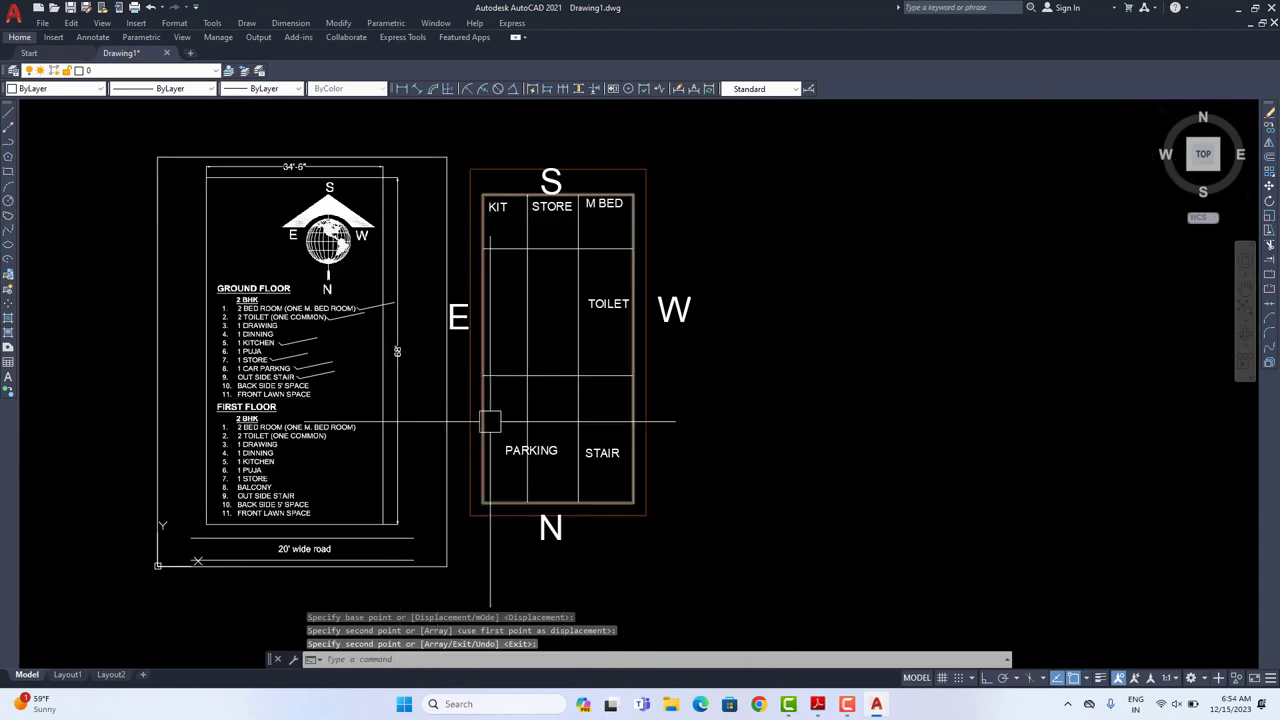
scroll(484, 375, "up", 2)
scroll(486, 380, "down", 2)
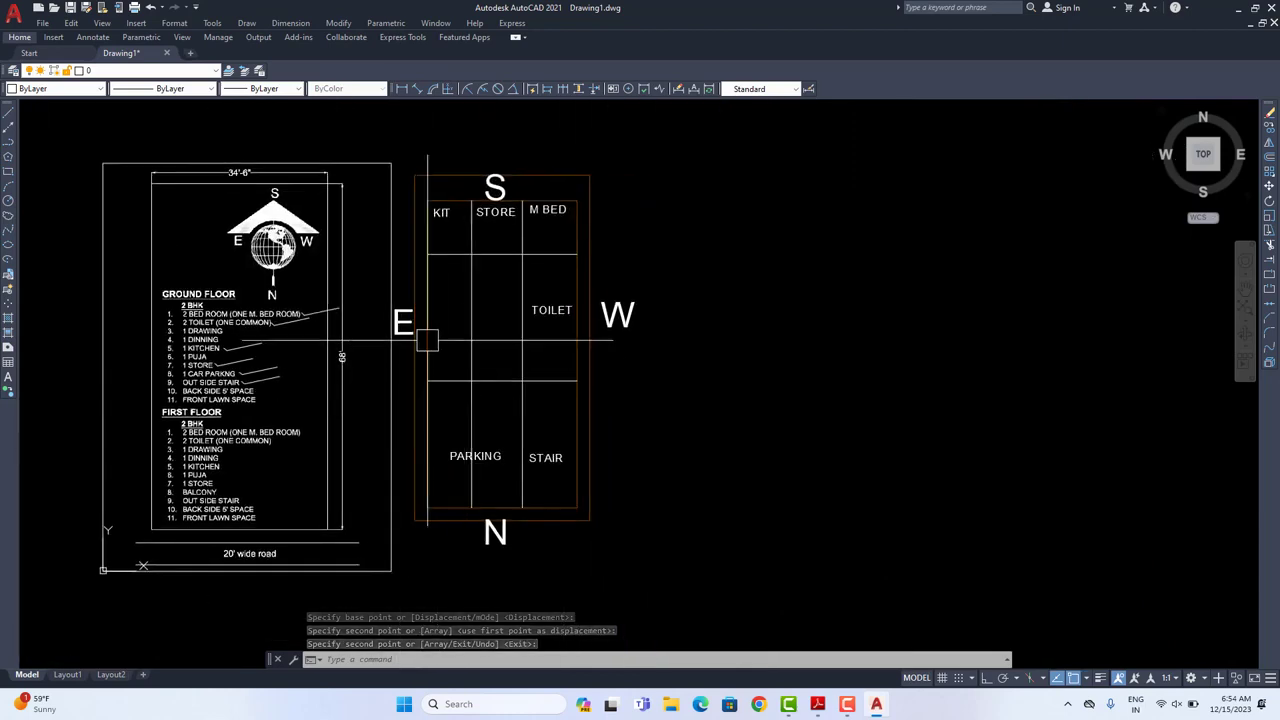
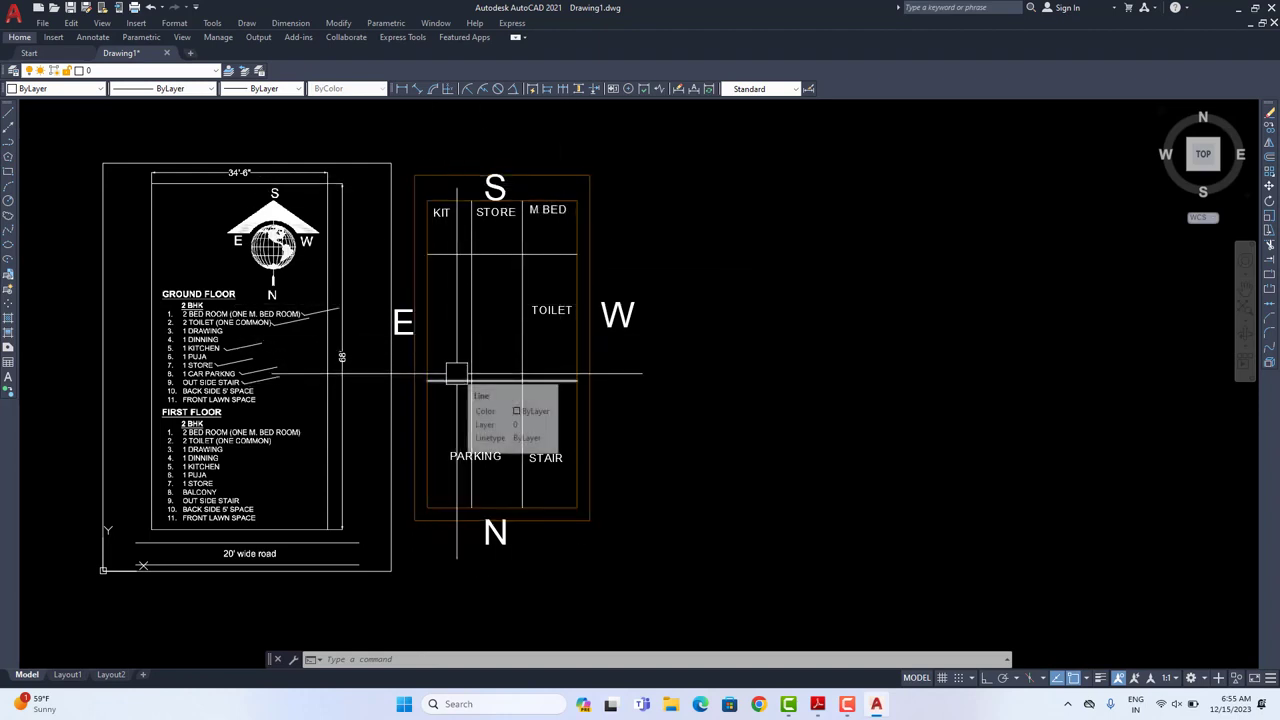
scroll(456, 373, "up", 4)
left_click(701, 222)
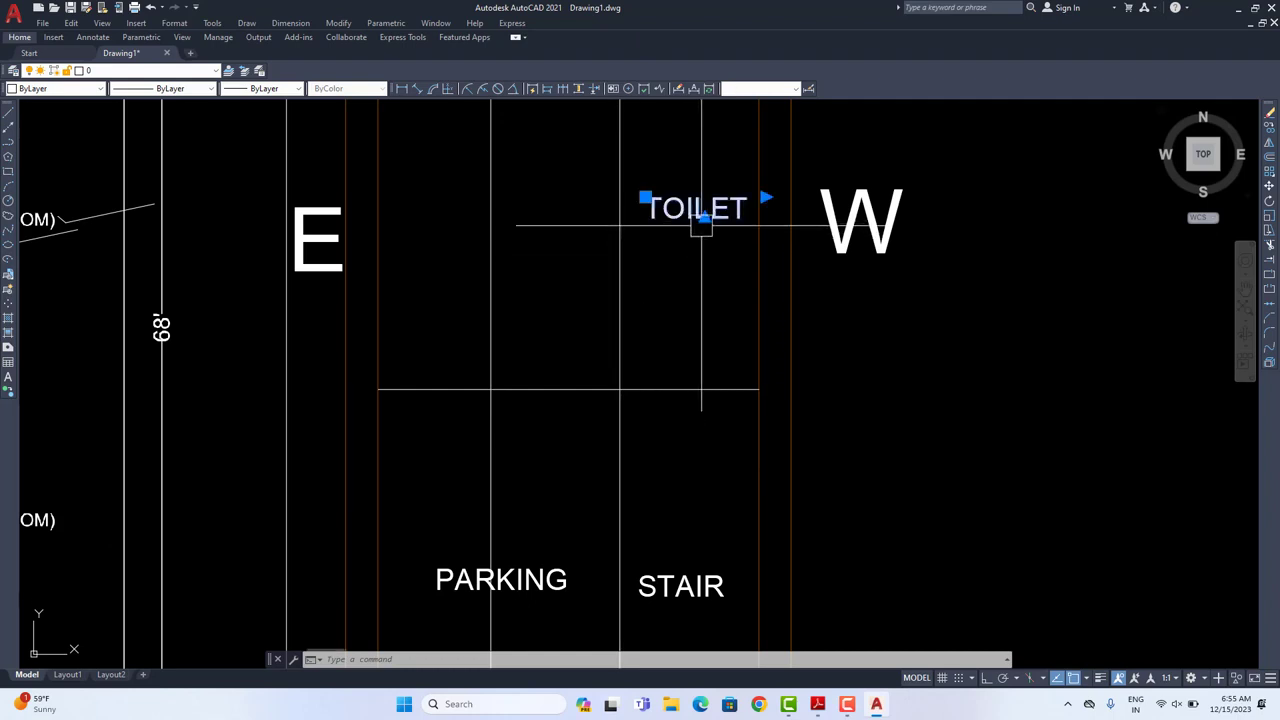
left_click(1269, 127)
left_click(1135, 278)
left_click(875, 470)
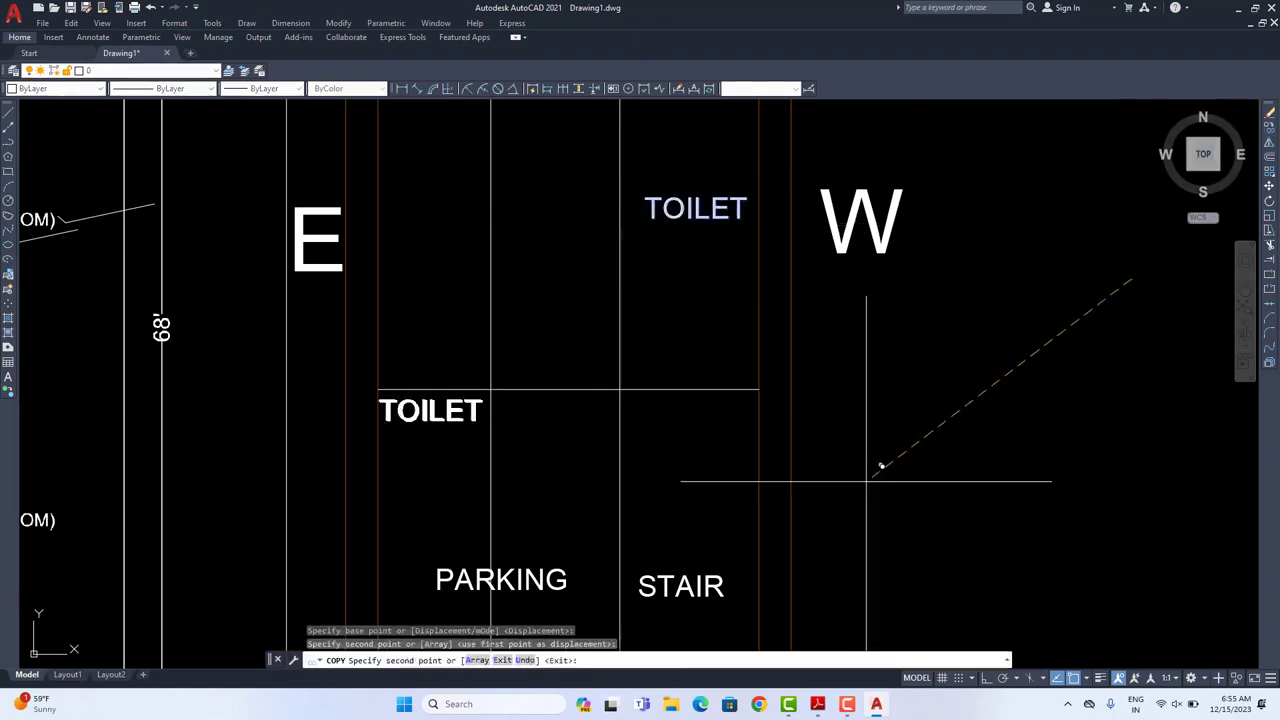
right_click(748, 410)
left_click(779, 421)
Step: Change the copied TOILET label in the grid's north-east corner cell to PUJA
double_click(430, 410)
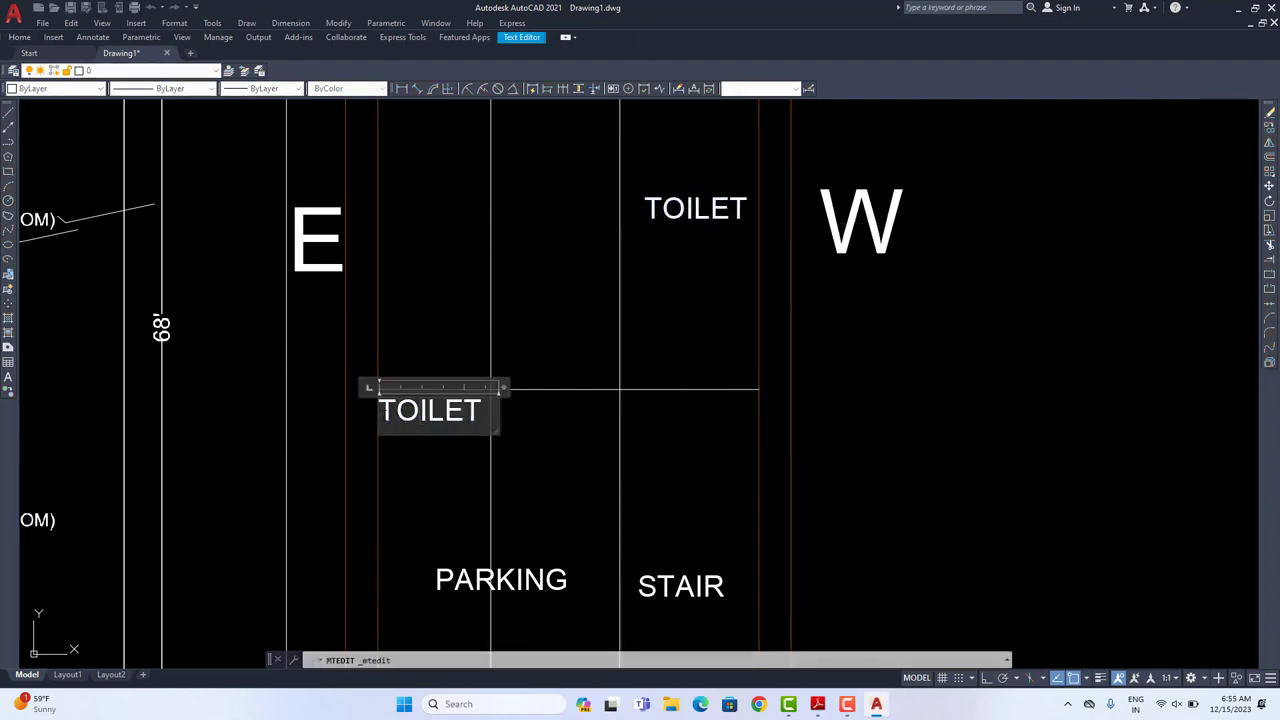
scroll(358, 360, "down", 4)
scroll(370, 260, "up", 2)
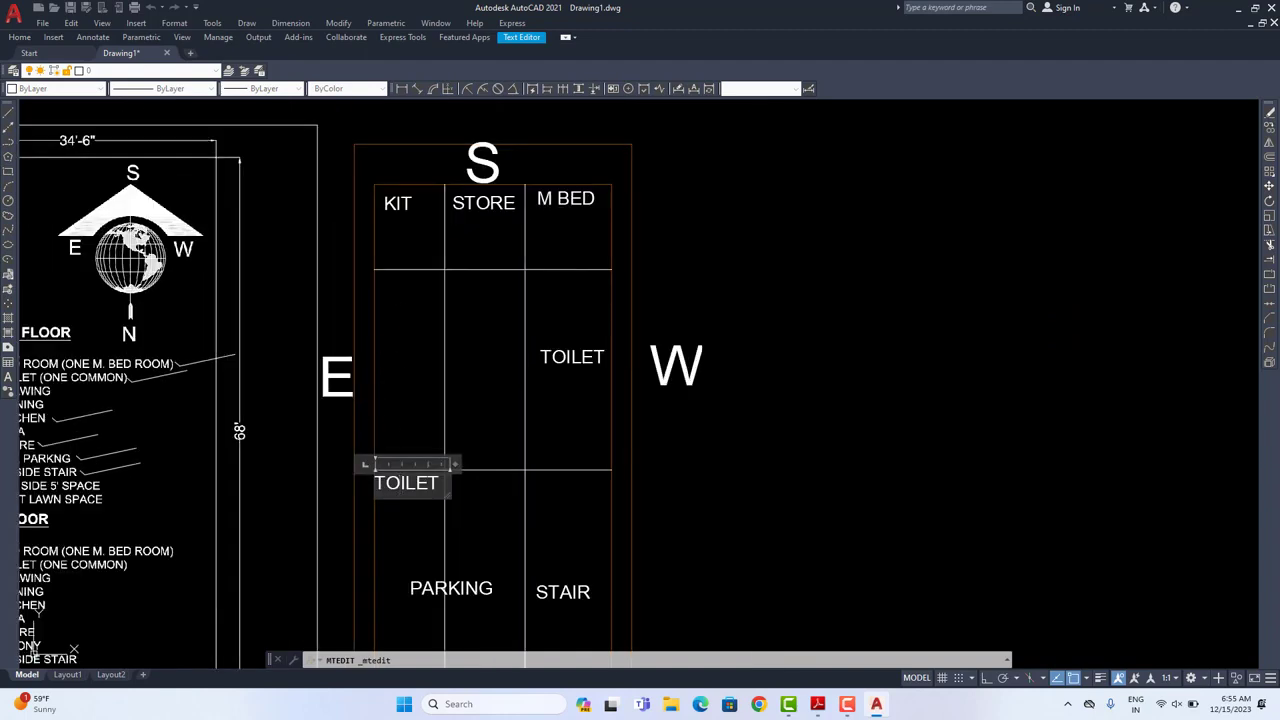
middle_click_drag(476, 631, 475, 498)
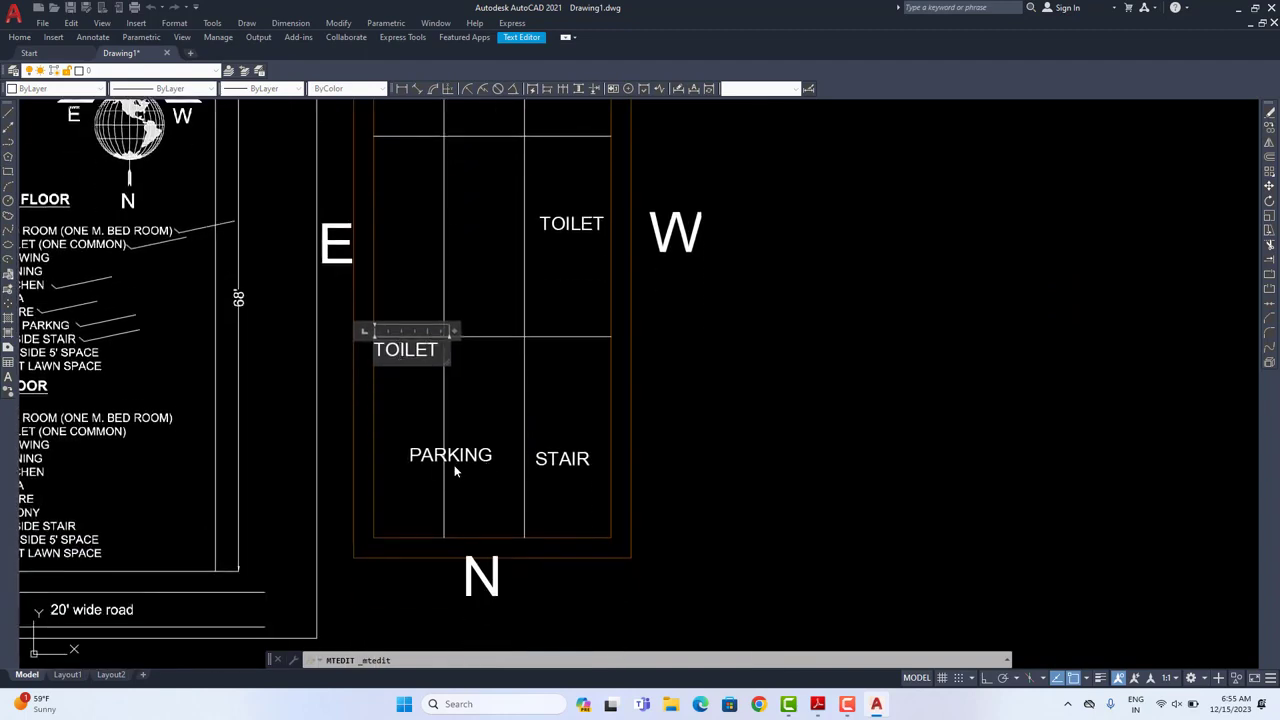
scroll(424, 285, "up", 4)
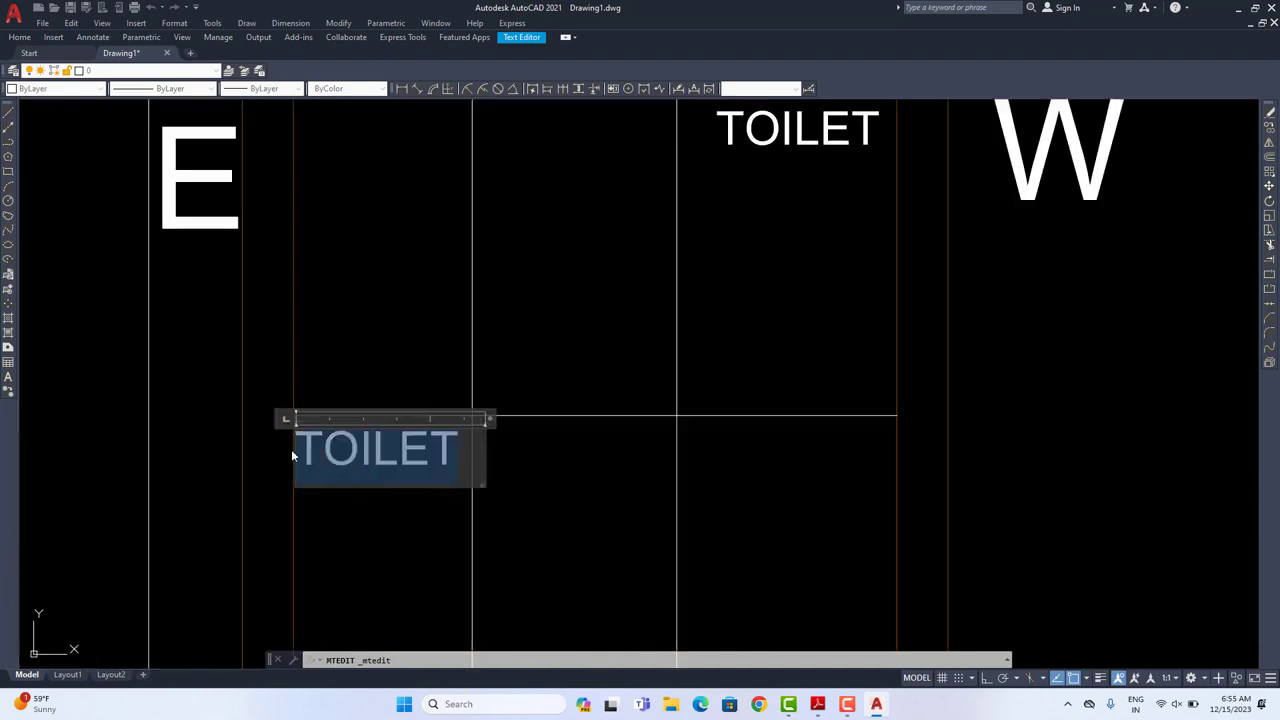
type("PUJA")
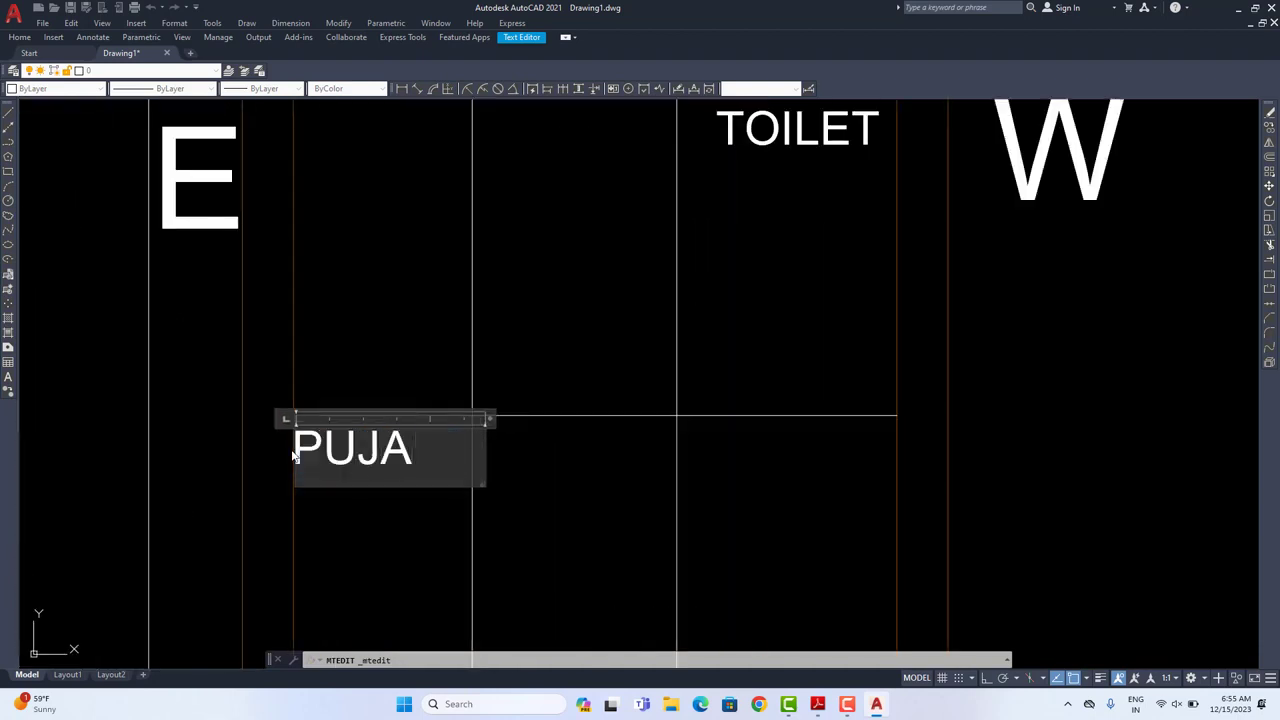
left_click(405, 375)
scroll(405, 375, "down", 6)
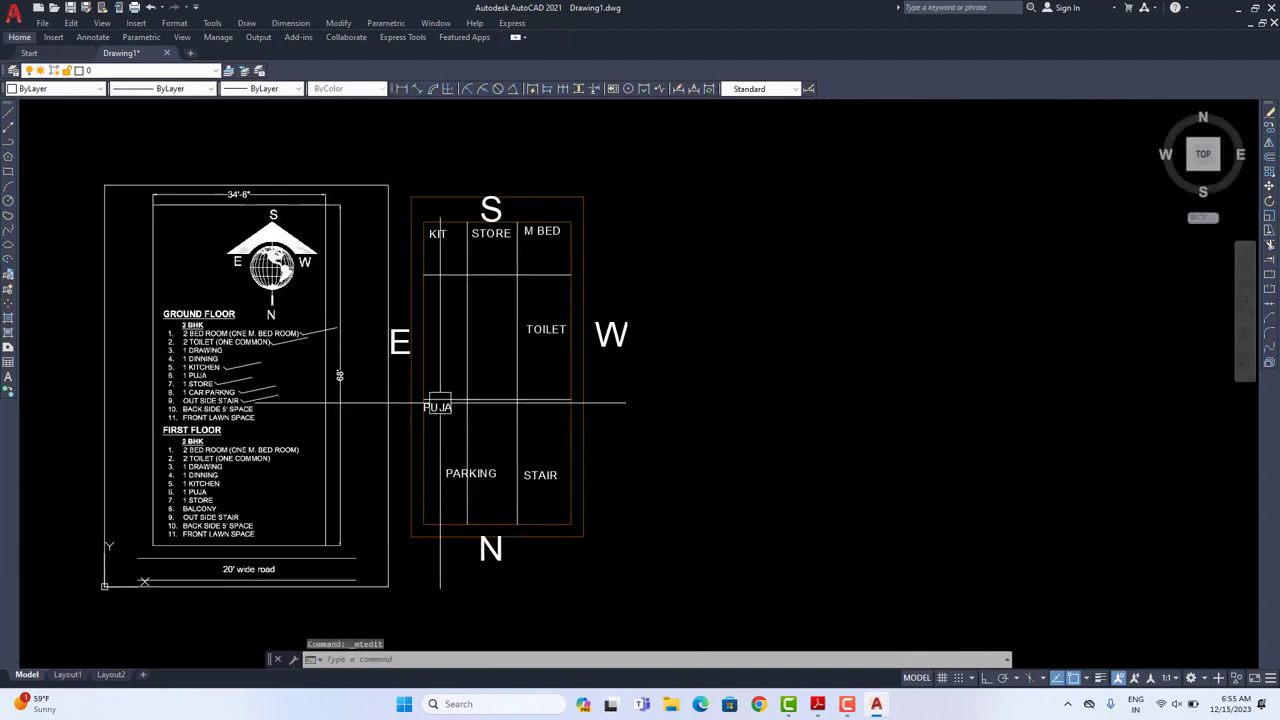
Step: Copy the 1 STORE tick mark beside the 1 PUJA item in the ground floor list
scroll(401, 352, "up", 2)
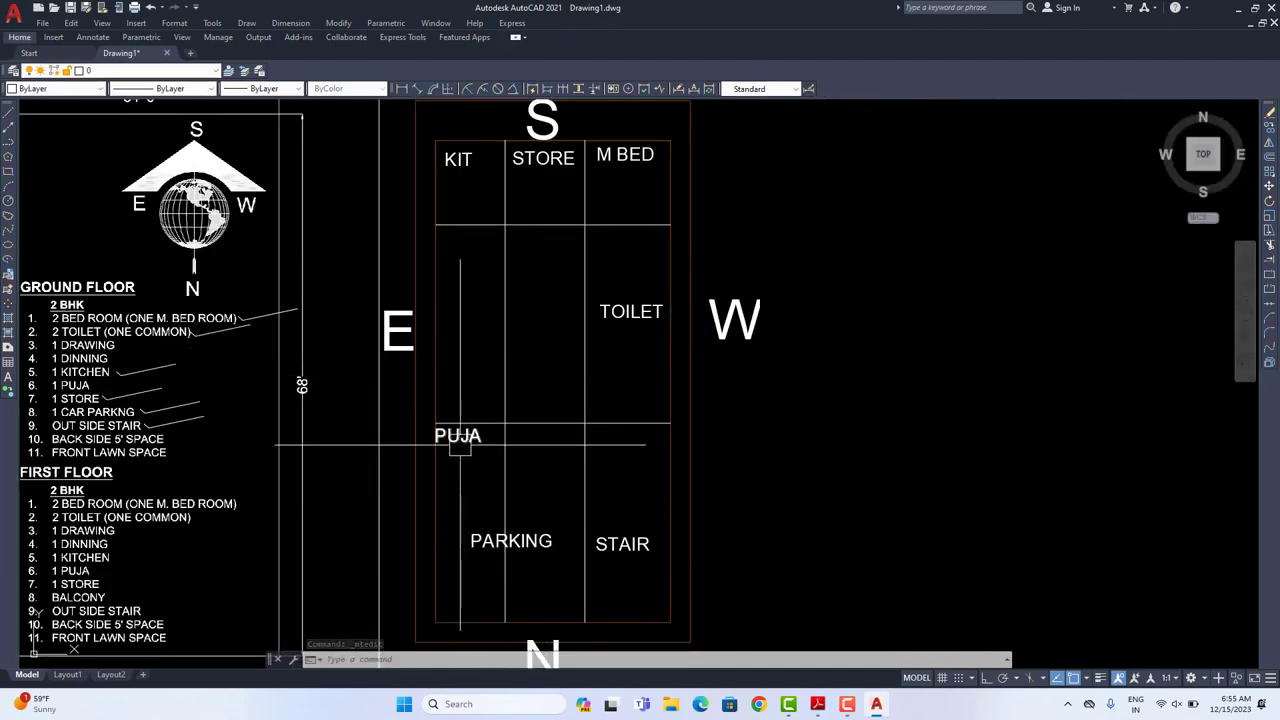
scroll(459, 445, "up", 3)
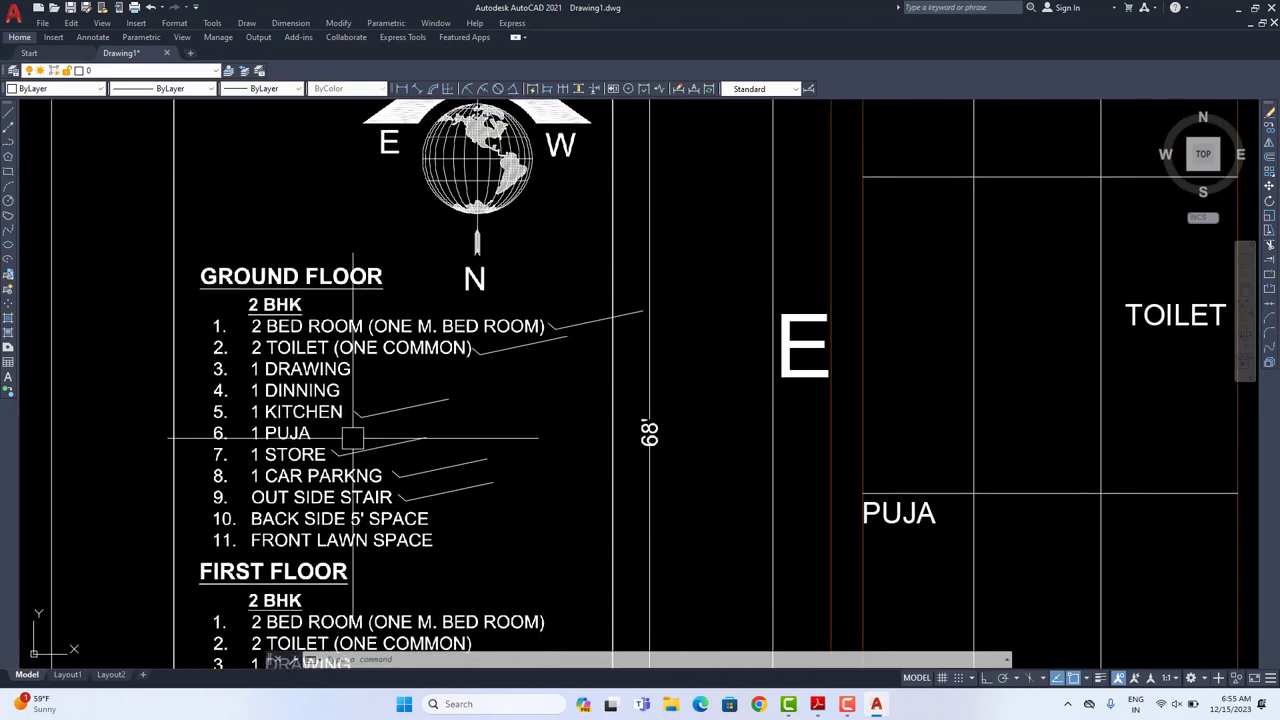
scroll(352, 437, "up", 2)
left_click(352, 437)
left_click(323, 465)
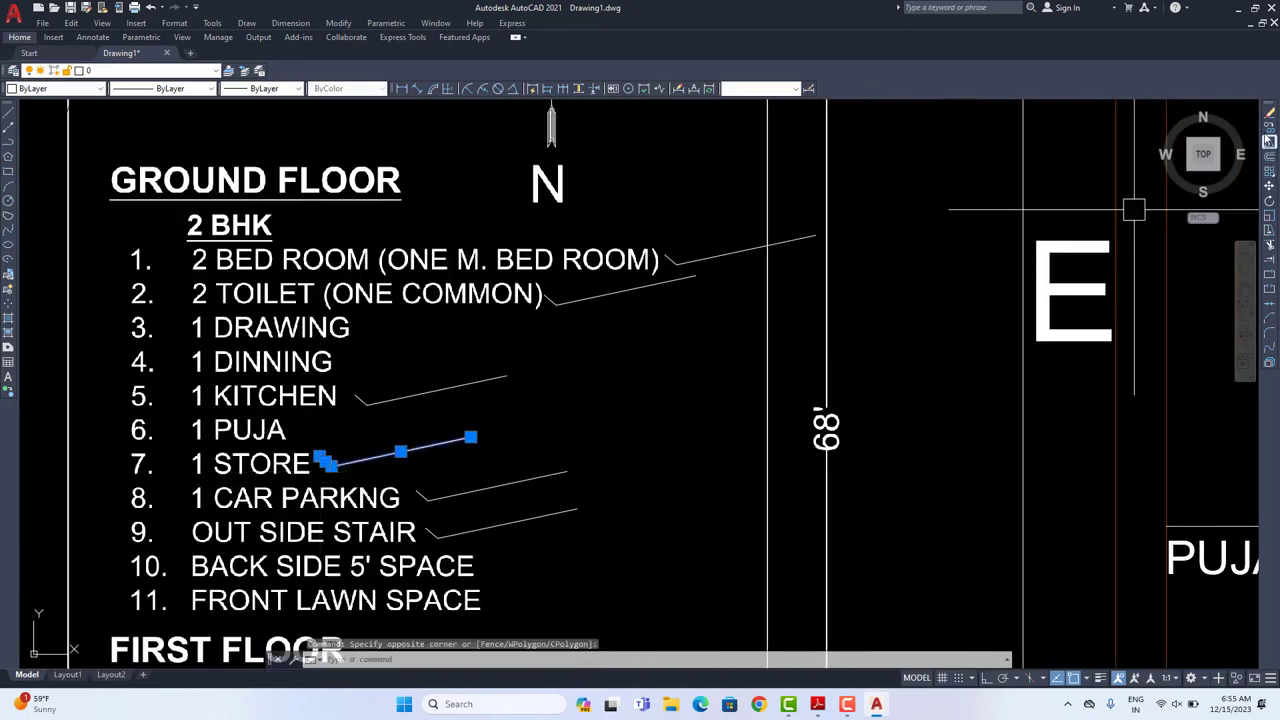
left_click(1268, 141)
left_click(625, 400)
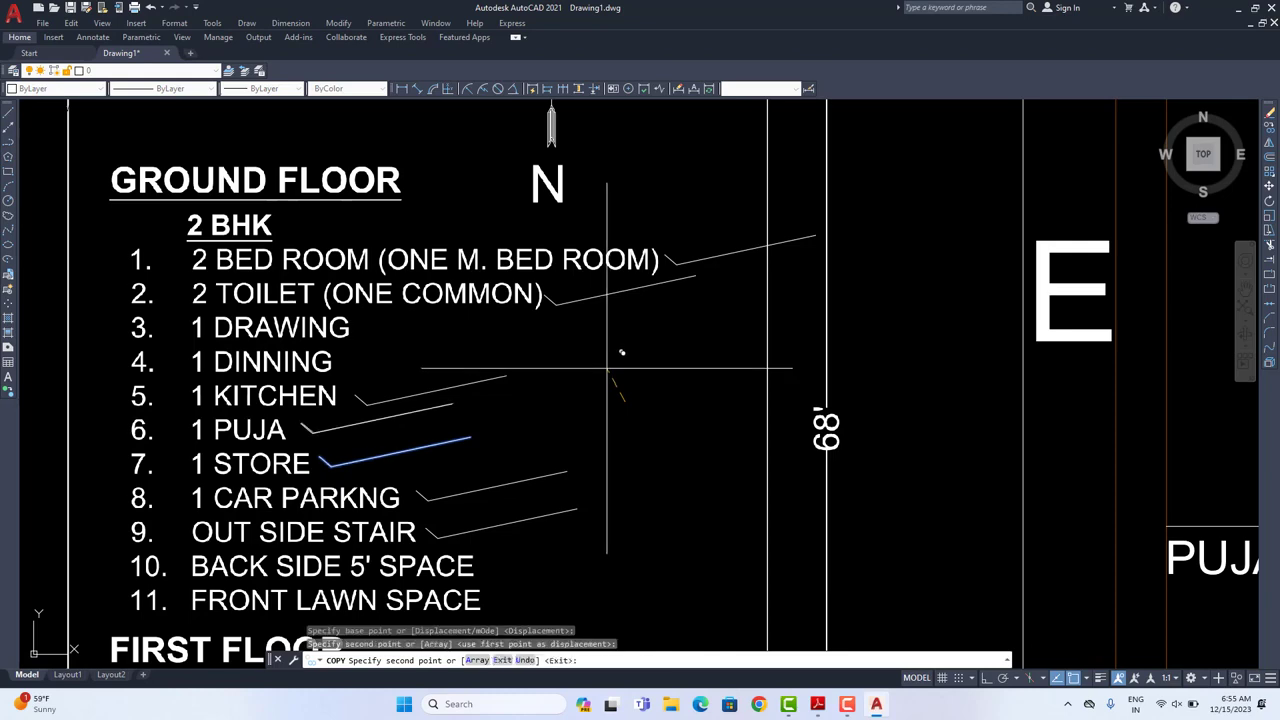
right_click(585, 340)
left_click(614, 351)
Step: Copy the STAIR label from the grid's north-west corner cell to the upper part of the north middle cell
scroll(362, 330, "down", 2)
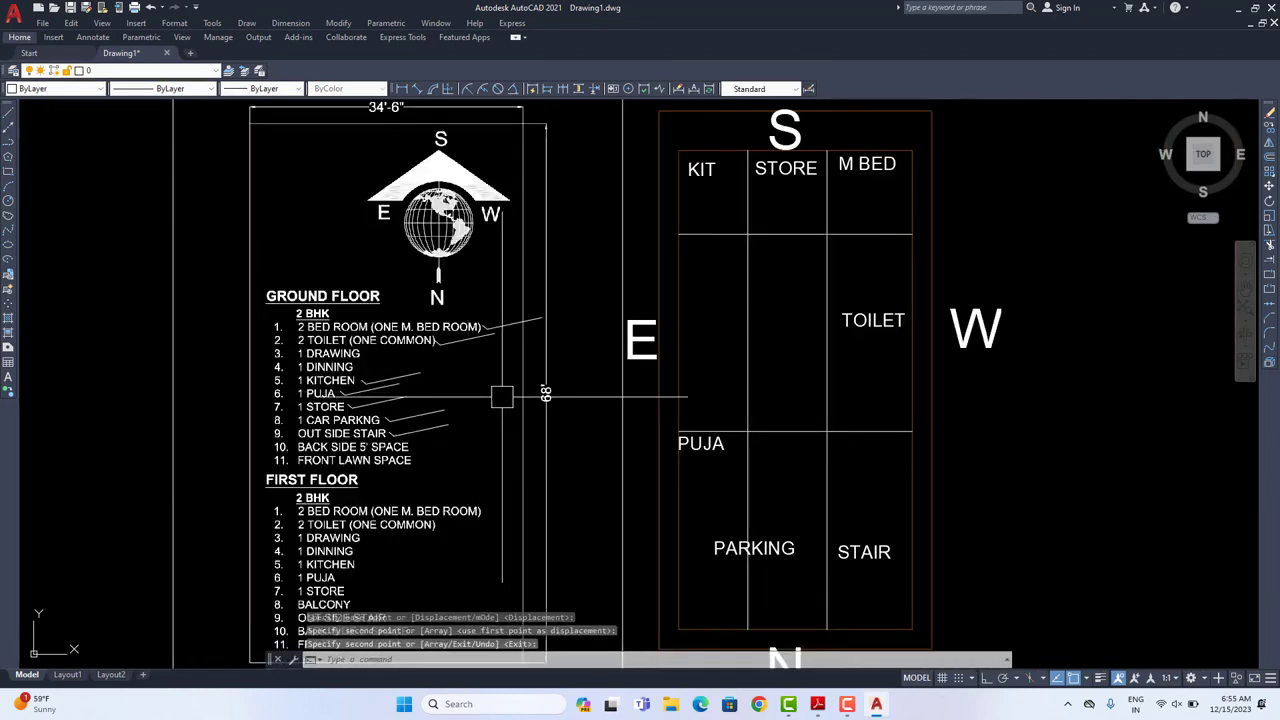
middle_click_drag(555, 415, 410, 360)
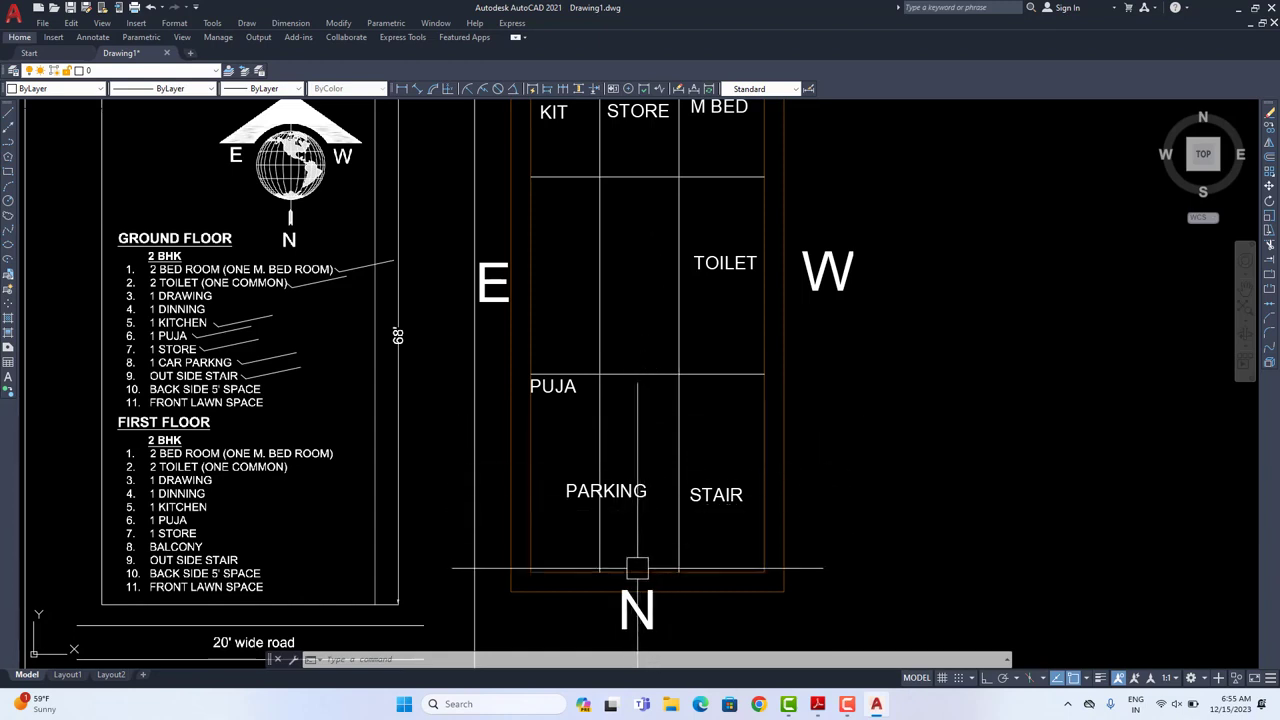
left_click(716, 496)
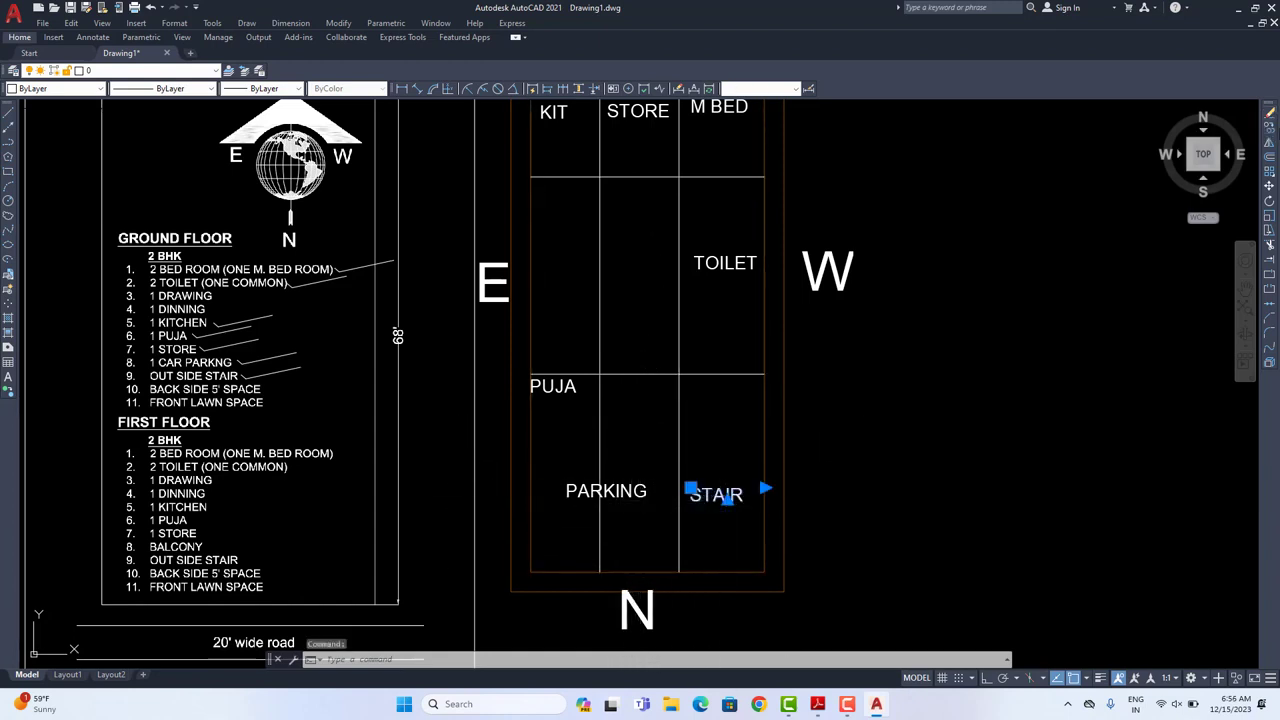
left_click(1268, 128)
left_click(1094, 363)
left_click(1013, 268)
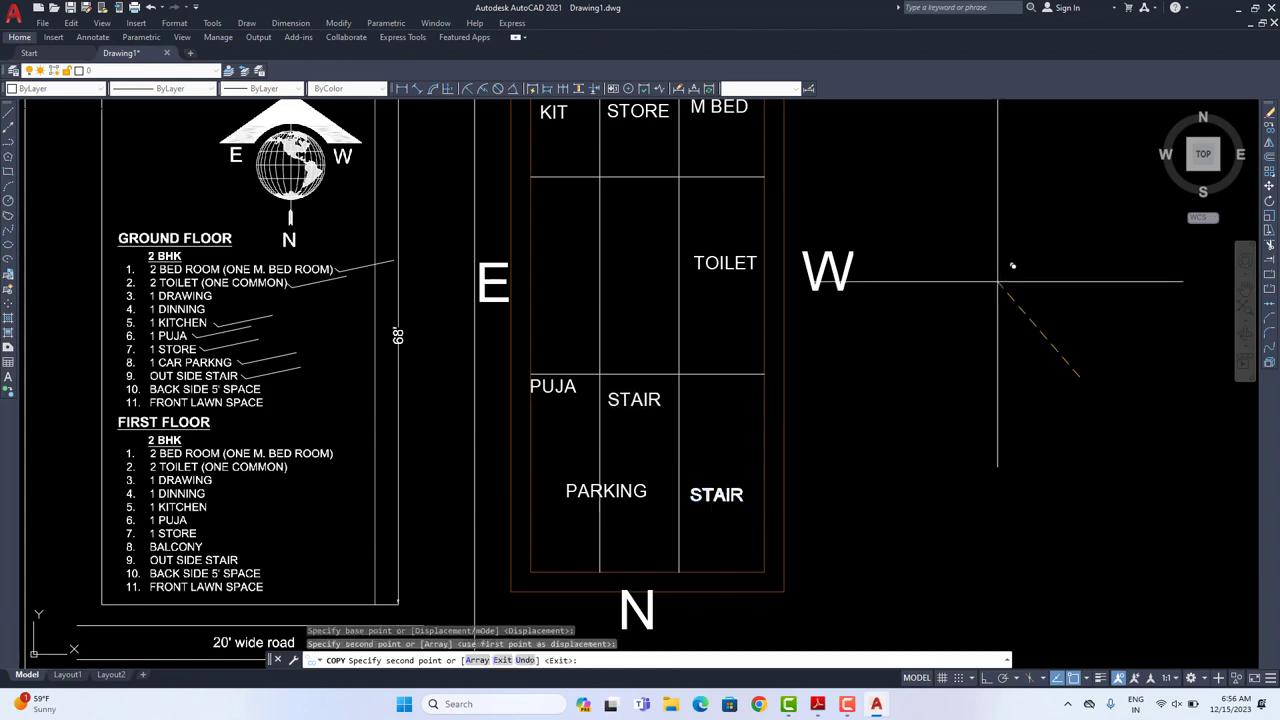
right_click(918, 298)
left_click(955, 323)
Step: Change the copied STAIR label in the upper part of the north middle cell to DRAWING
scroll(667, 382, "up", 2)
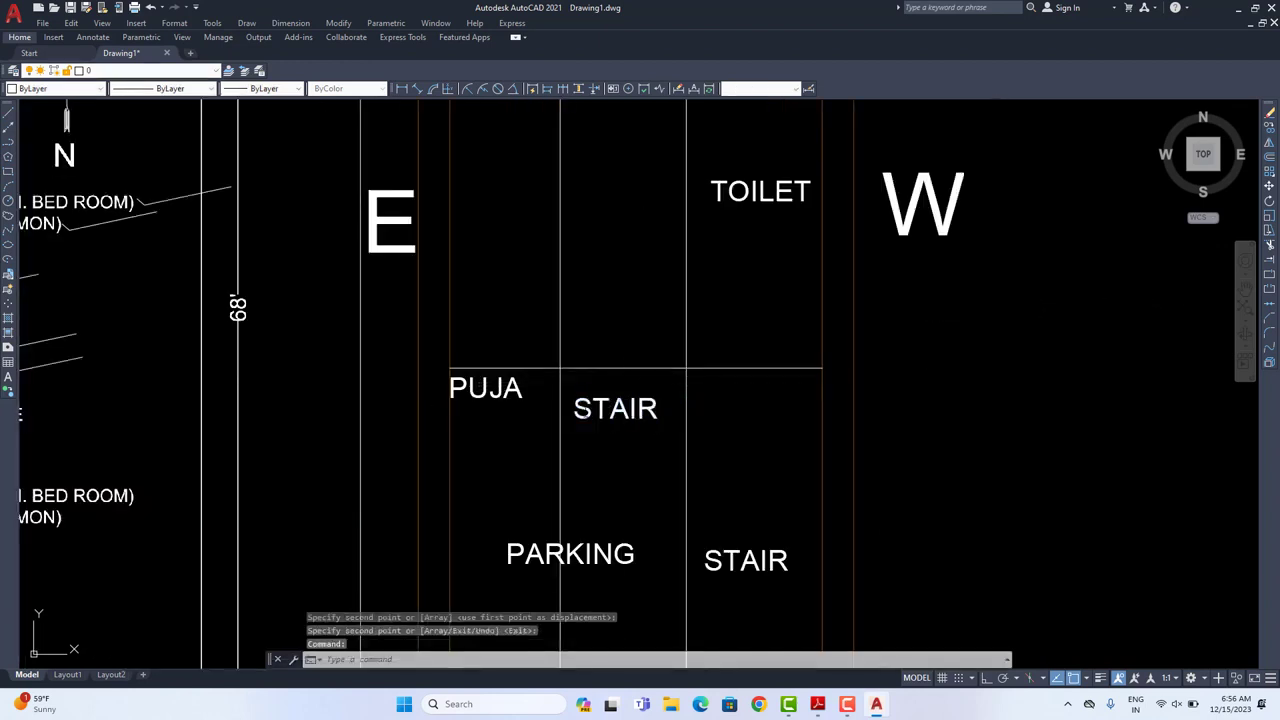
double_click(615, 408)
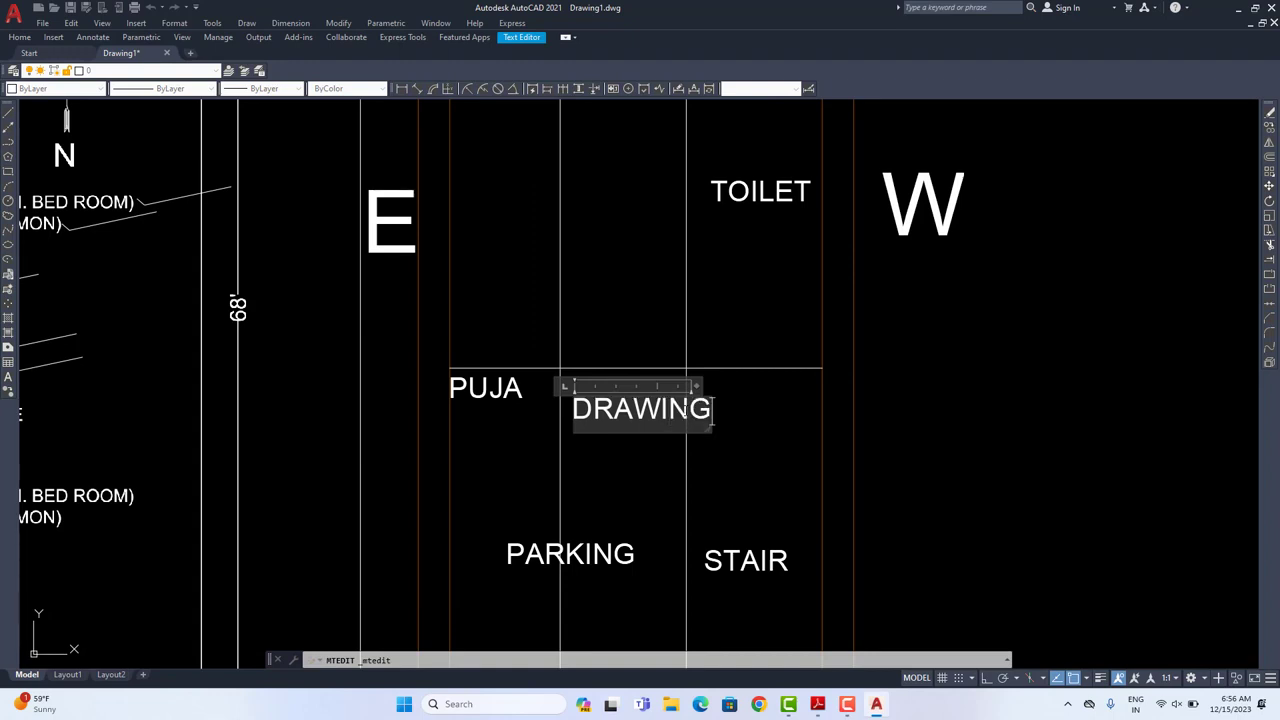
left_click(785, 335)
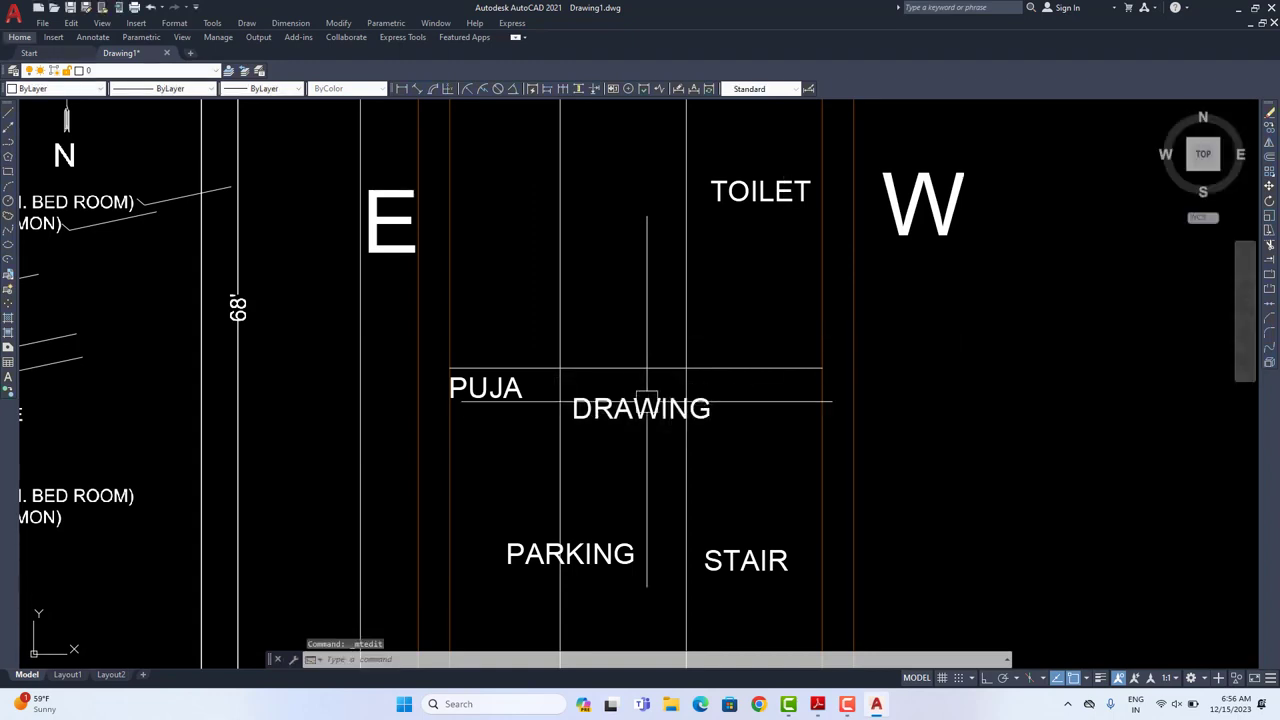
Step: Move the DRAWING label up to just below the lower horizontal grid line, and shift the STAIR label up within its grid cell
left_click(1268, 188)
left_click(1117, 289)
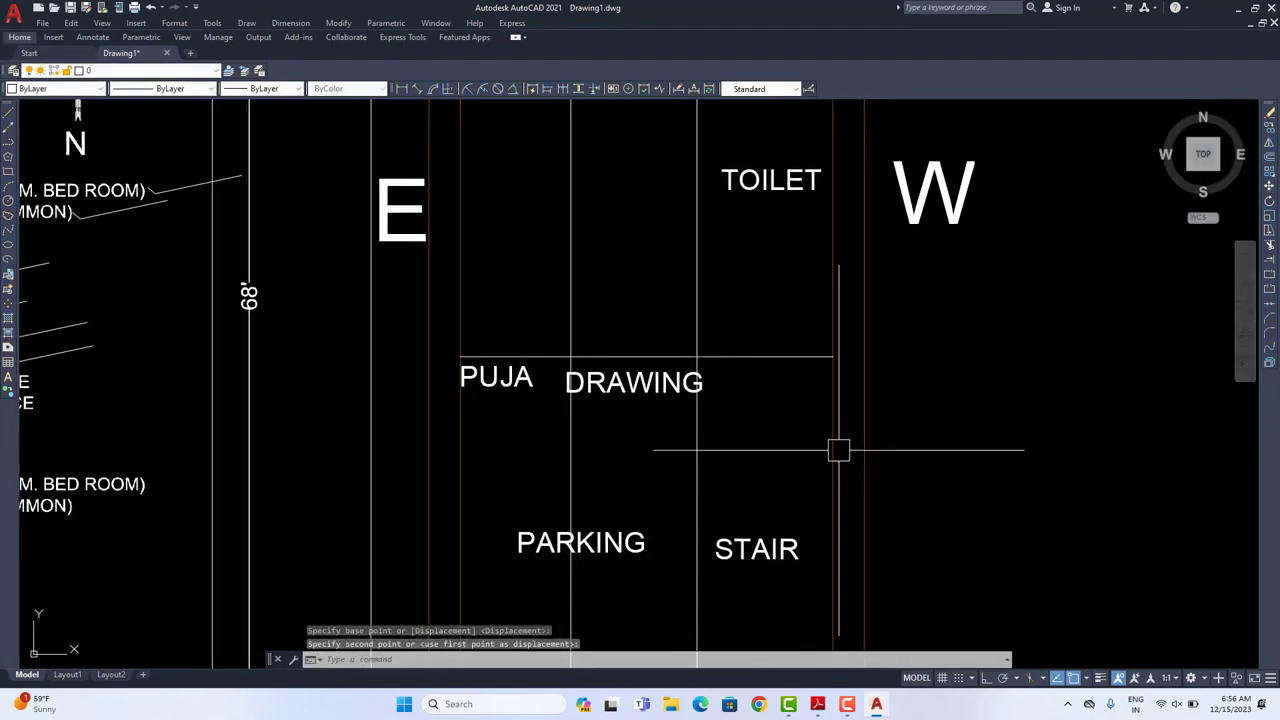
scroll(494, 403, "down", 2)
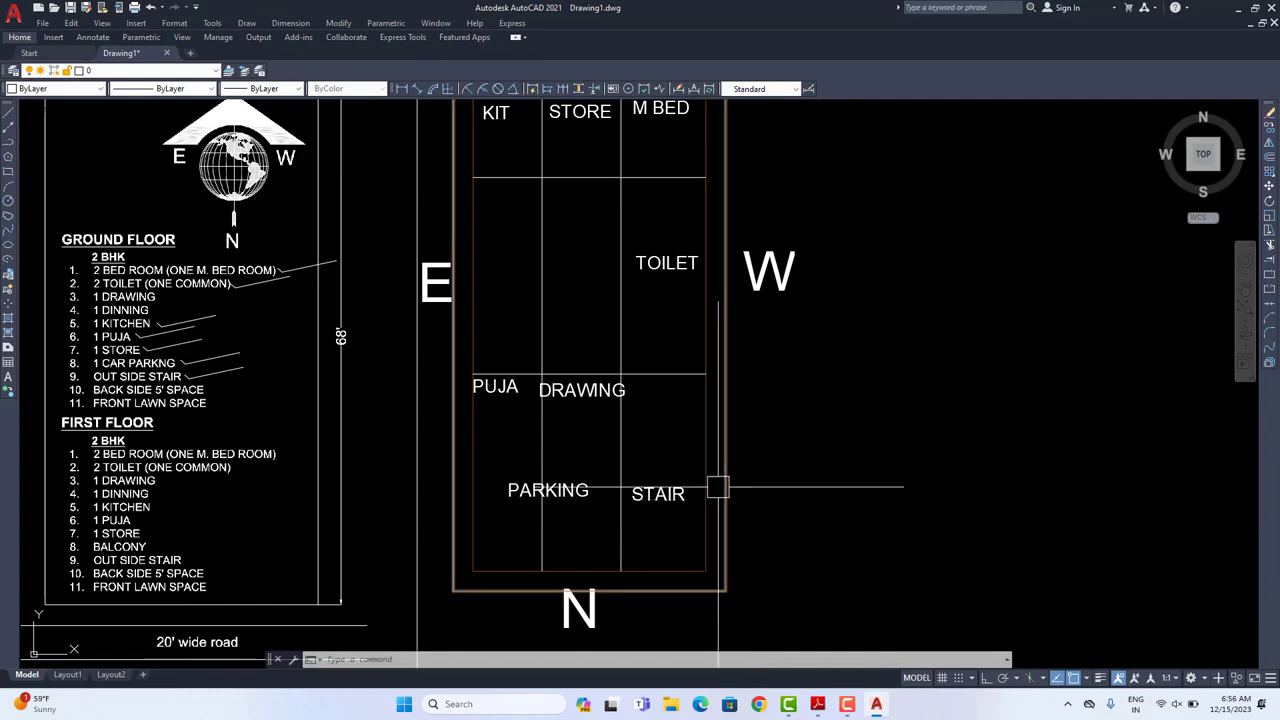
middle_click_drag(703, 515, 766, 523)
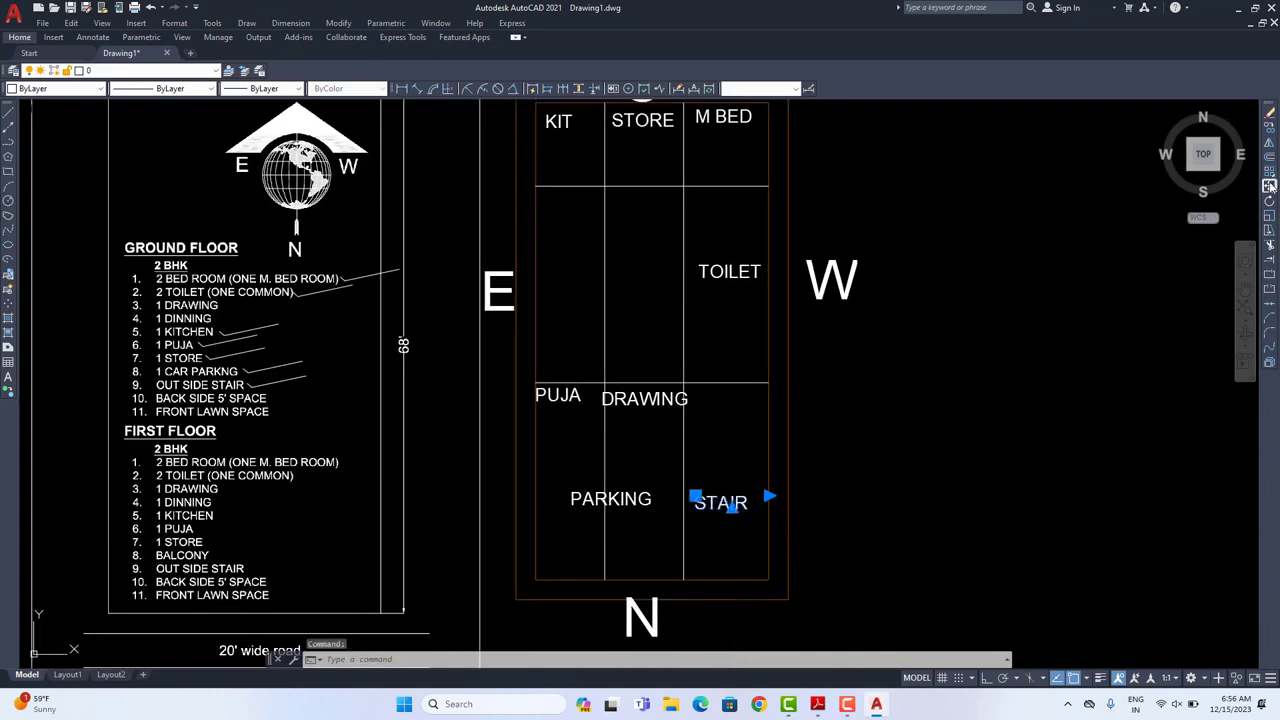
left_click(1271, 187)
left_click(952, 441)
left_click(957, 367)
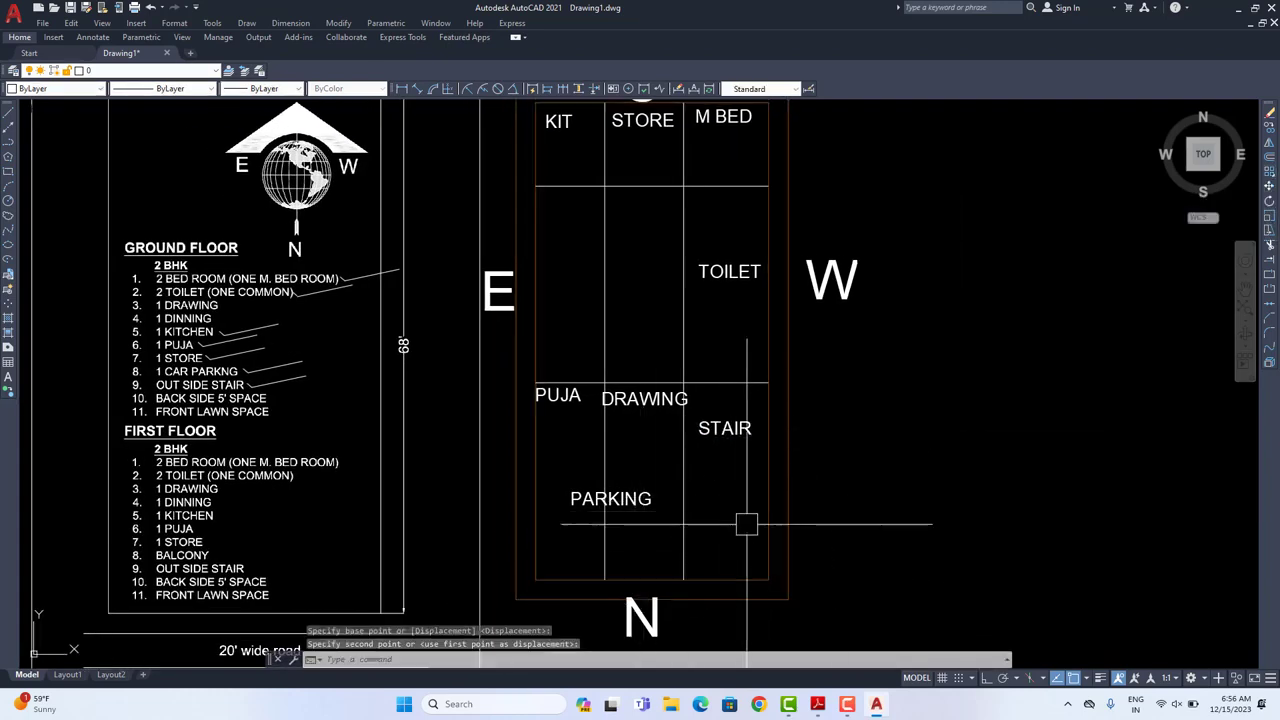
Step: Compare the room labels placed in the plan grid with the ticked items in the ground floor requirements list
middle_click_drag(746, 524, 736, 584)
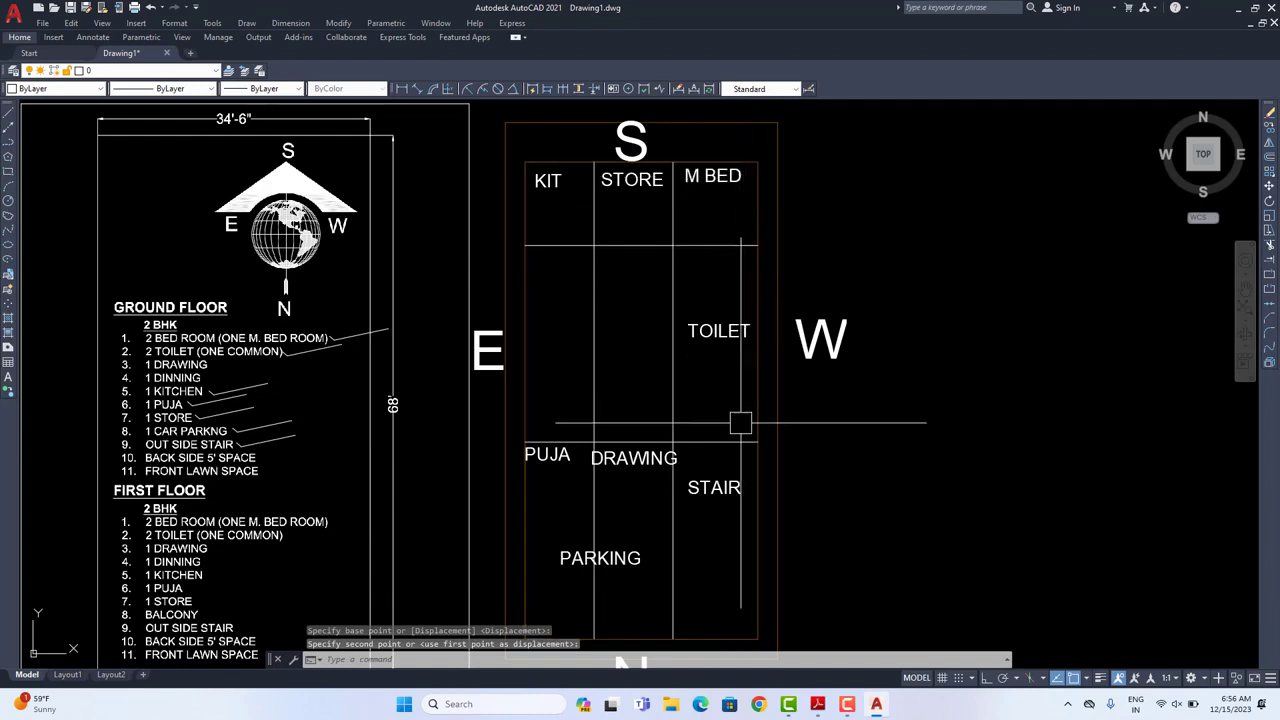
middle_click_drag(740, 423, 759, 321)
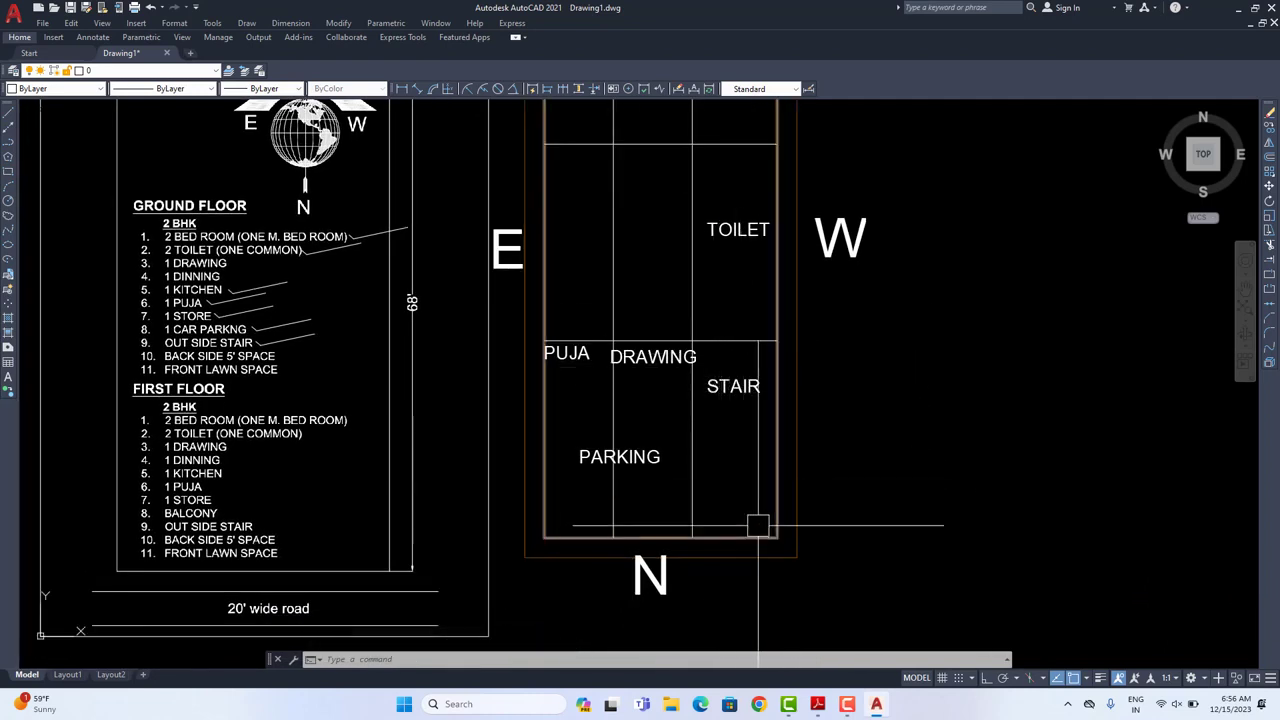
middle_click_drag(740, 502, 807, 509)
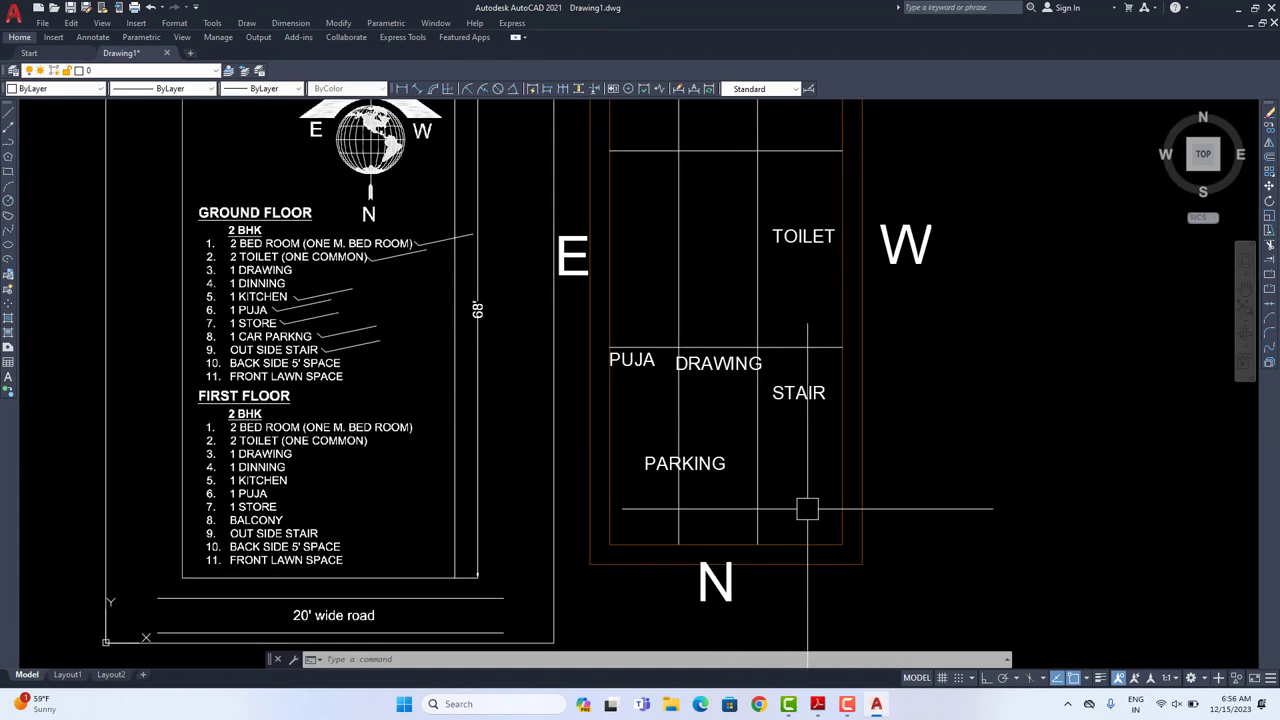
scroll(807, 509, "down", 4)
scroll(754, 486, "up", 7)
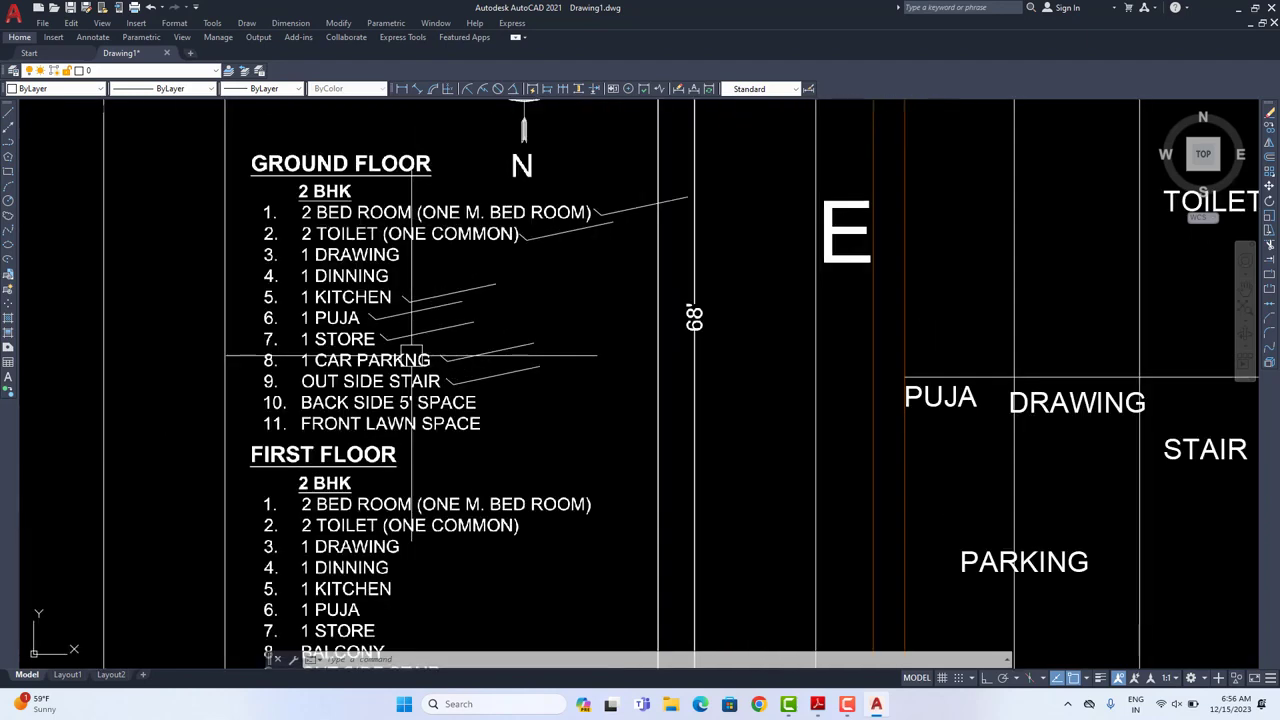
middle_click_drag(500, 217, 501, 252)
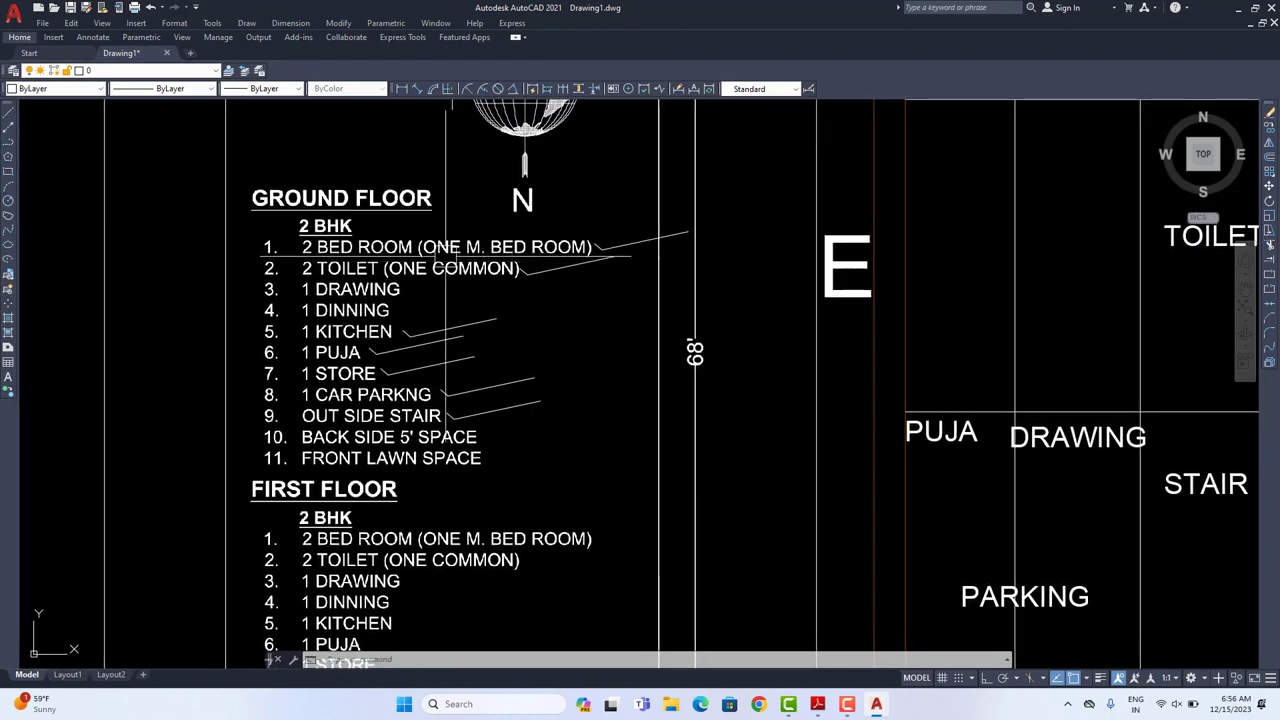
scroll(461, 258, "down", 2)
mouse_move(908, 358)
middle_mouse_down()
mouse_move(749, 343)
mouse_move(704, 427)
middle_mouse_up()
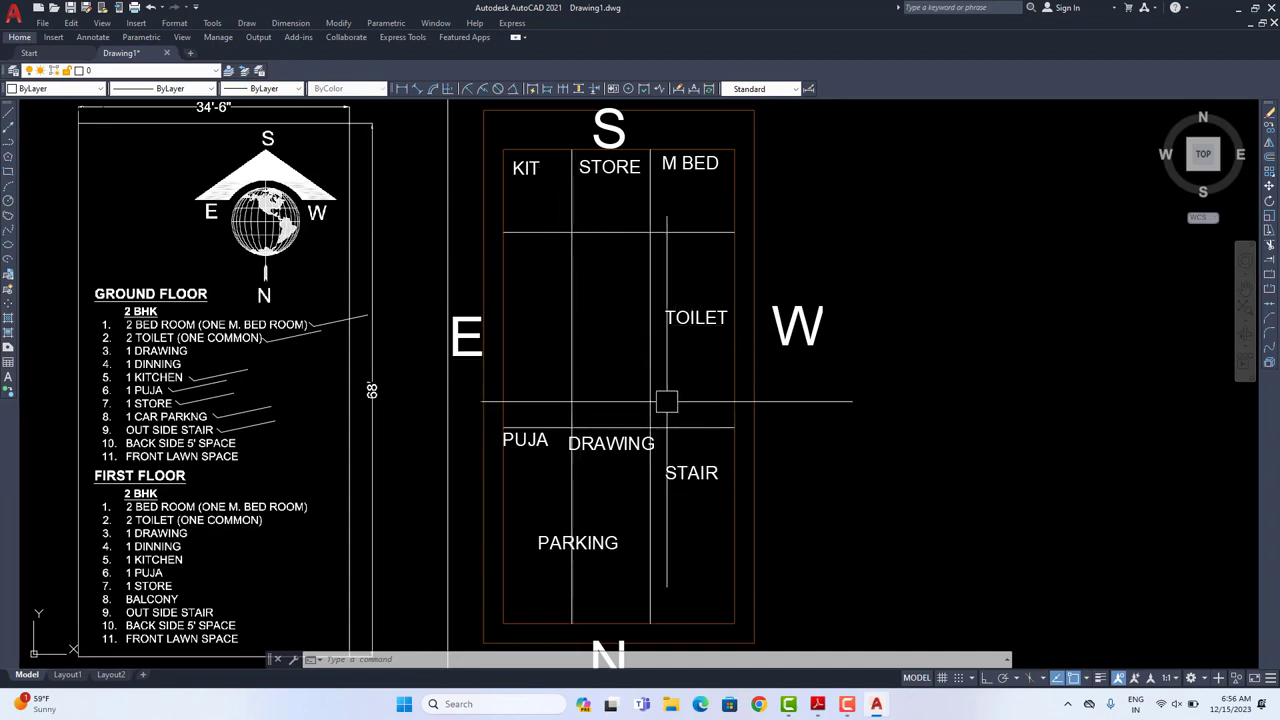
mouse_move(868, 458)
middle_mouse_down()
mouse_move(878, 446)
mouse_move(945, 448)
middle_mouse_up()
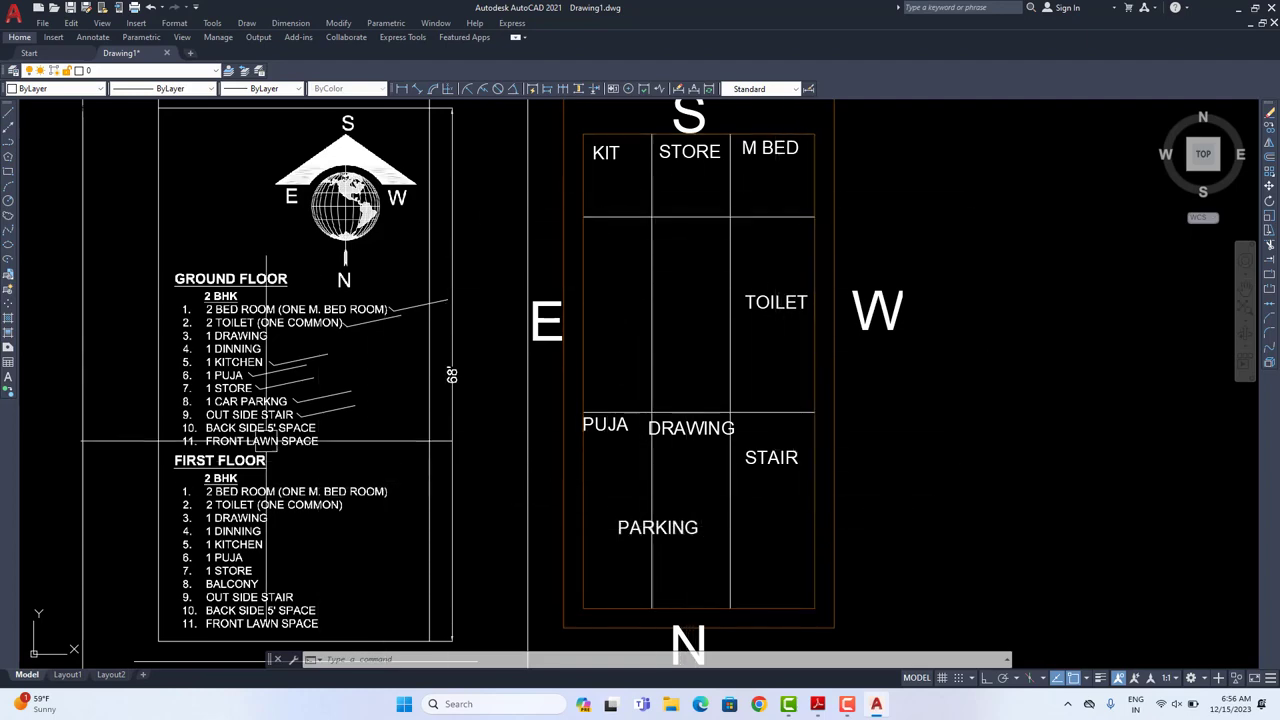
Step: Copy the check mark beside KITCHEN in the ground floor list to the DRAWING and DINNING items
scroll(222, 434, "up", 2)
scroll(222, 434, "up", 2)
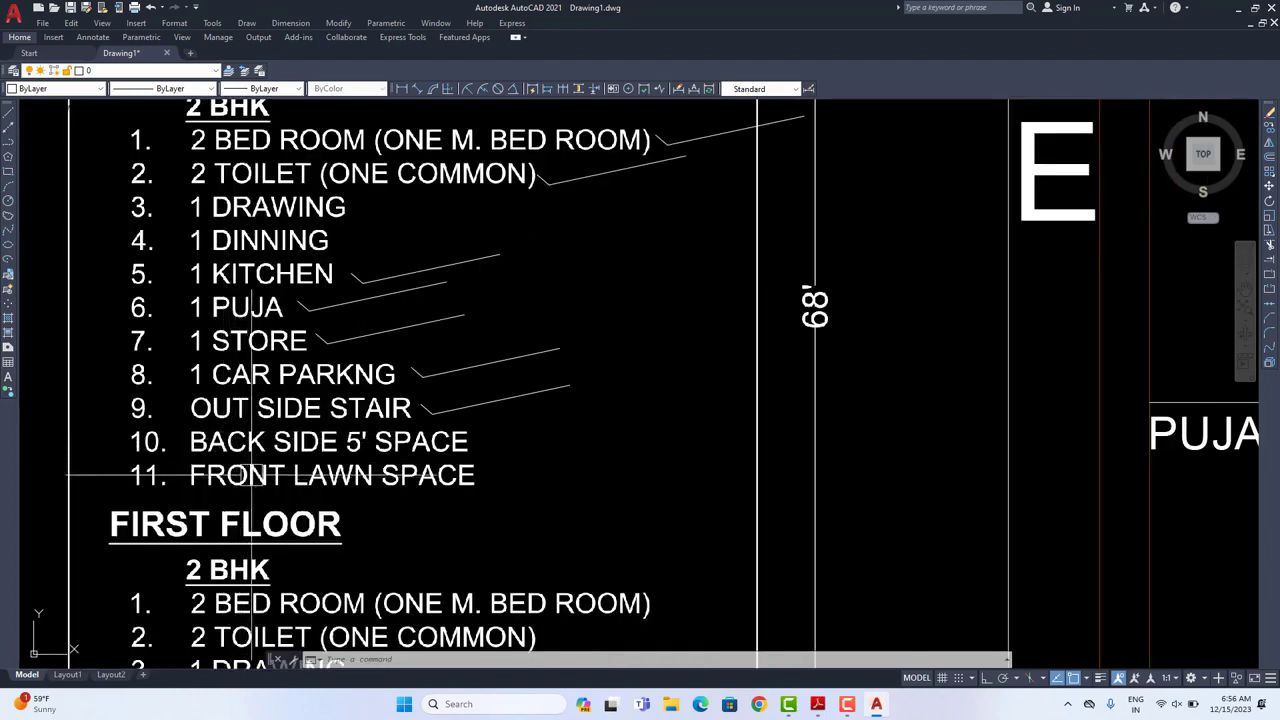
middle_click_drag(252, 475, 253, 562)
middle_click_drag(296, 391, 298, 449)
scroll(319, 385, "up", 2)
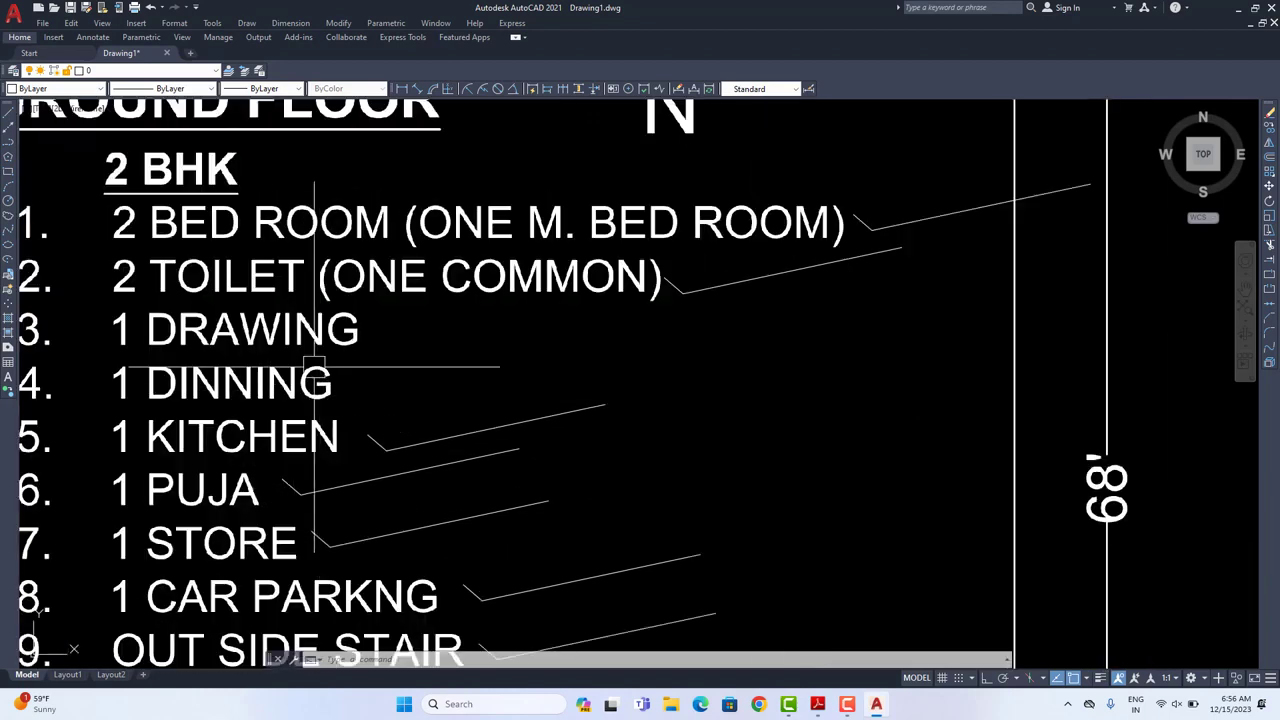
left_click(409, 390)
left_click(350, 451)
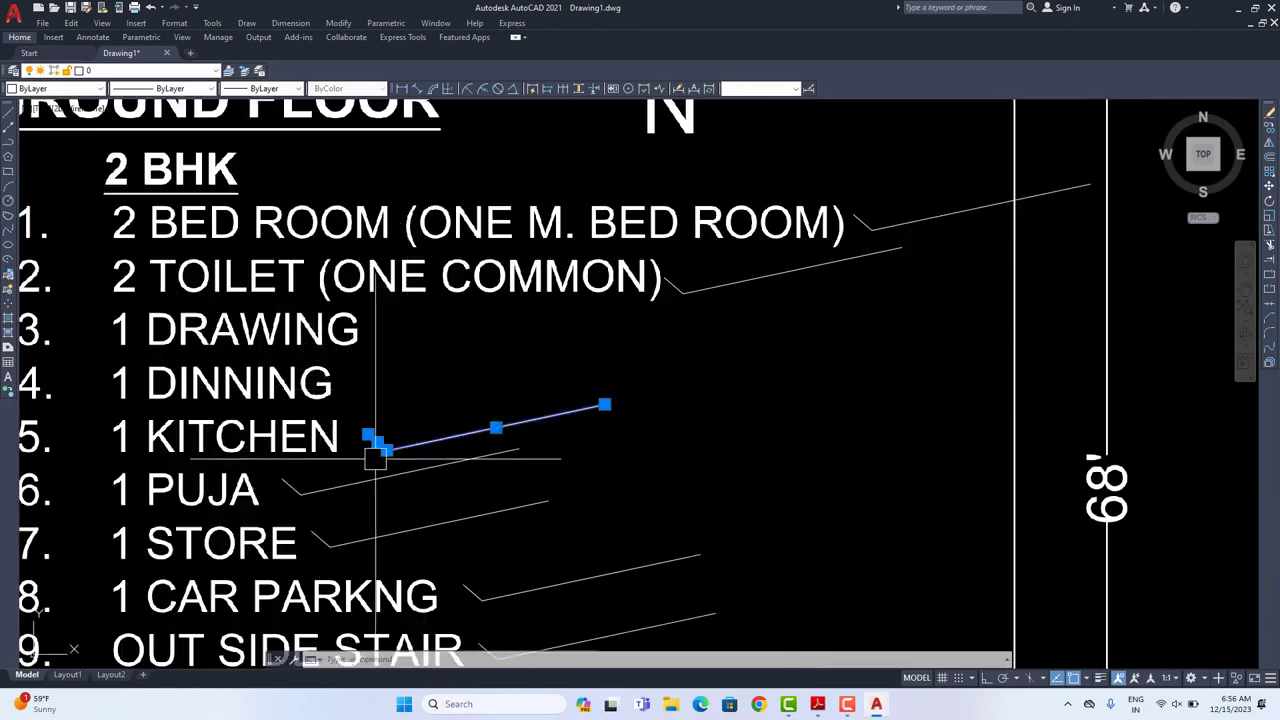
left_click(1270, 128)
left_click(755, 475)
left_click(757, 360)
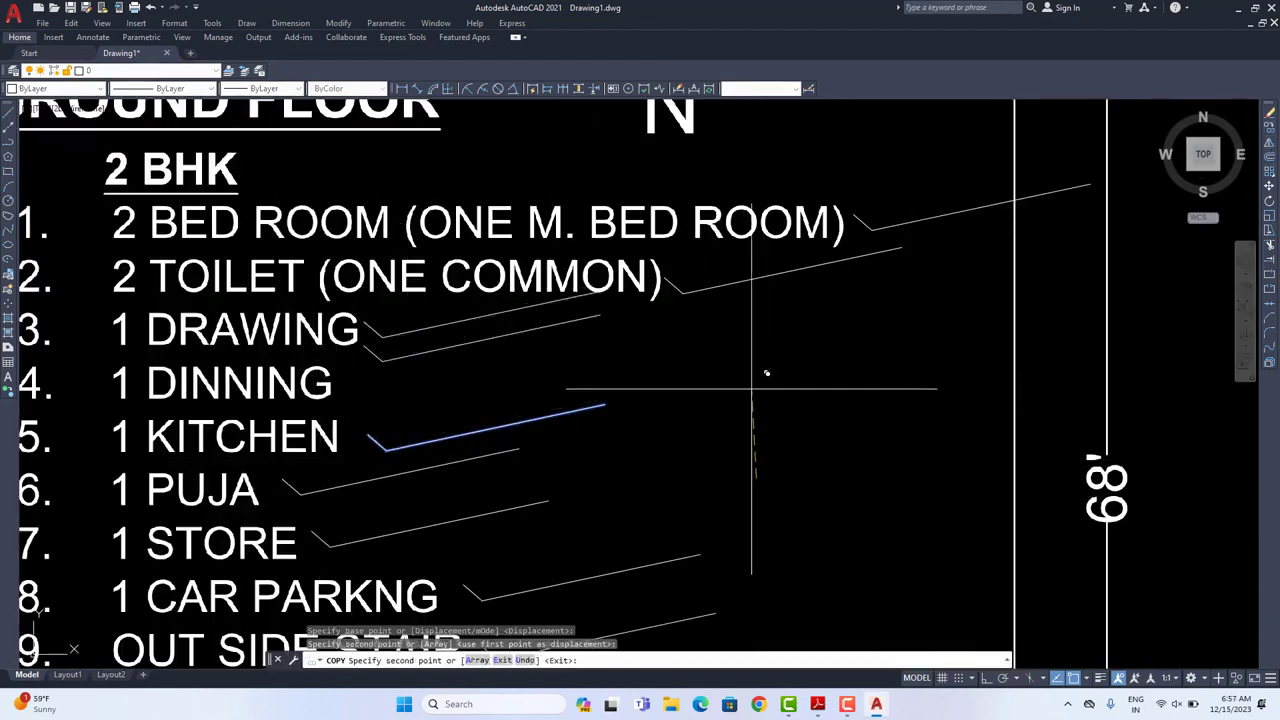
left_click(733, 420)
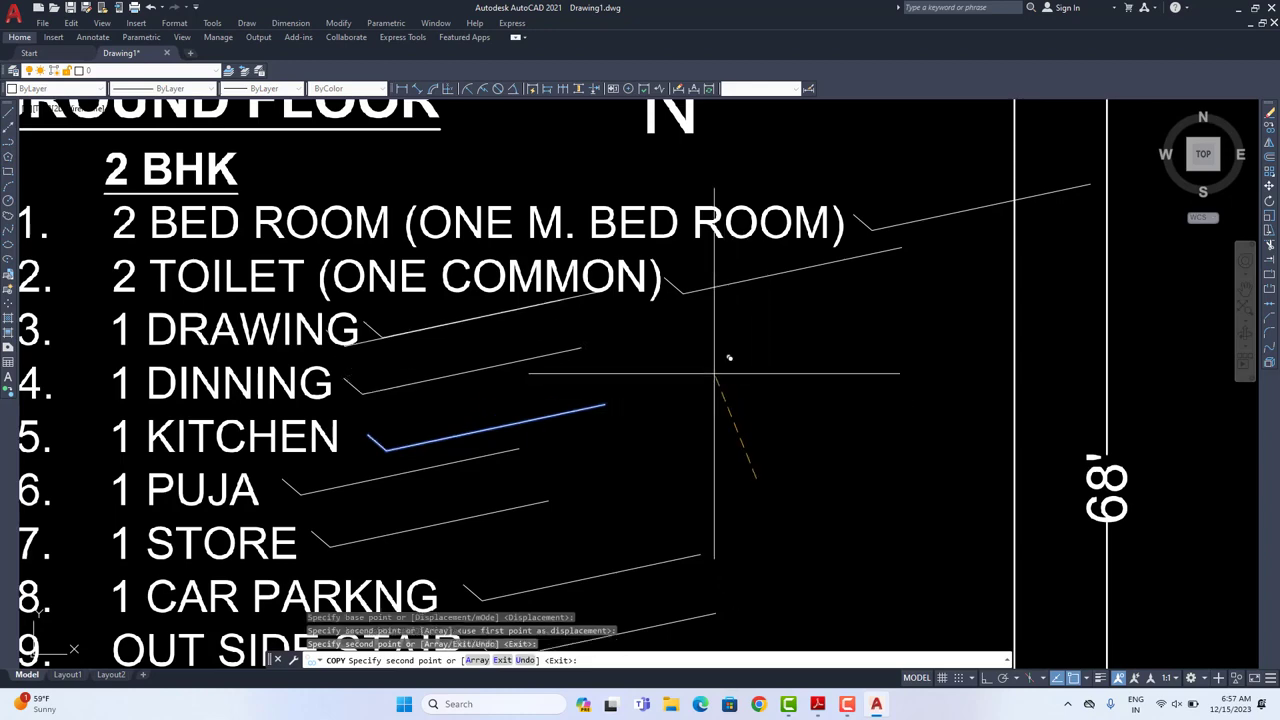
right_click(714, 373)
left_click(735, 385)
Step: Copy the KIT label into the middle row of the plan grid, just below the upper horizontal grid line
scroll(770, 400, "down", 4)
middle_click_drag(860, 410, 645, 424)
scroll(645, 424, "down", 2)
middle_click_drag(762, 424, 710, 444)
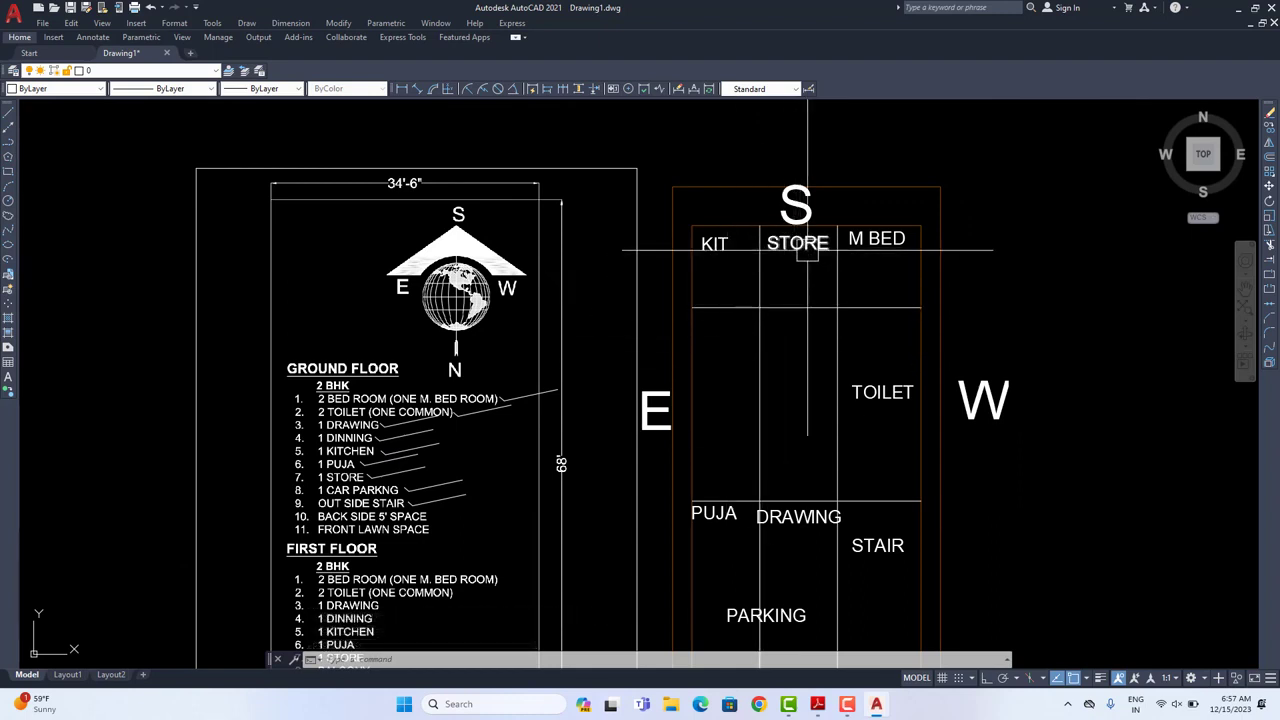
left_click(710, 245)
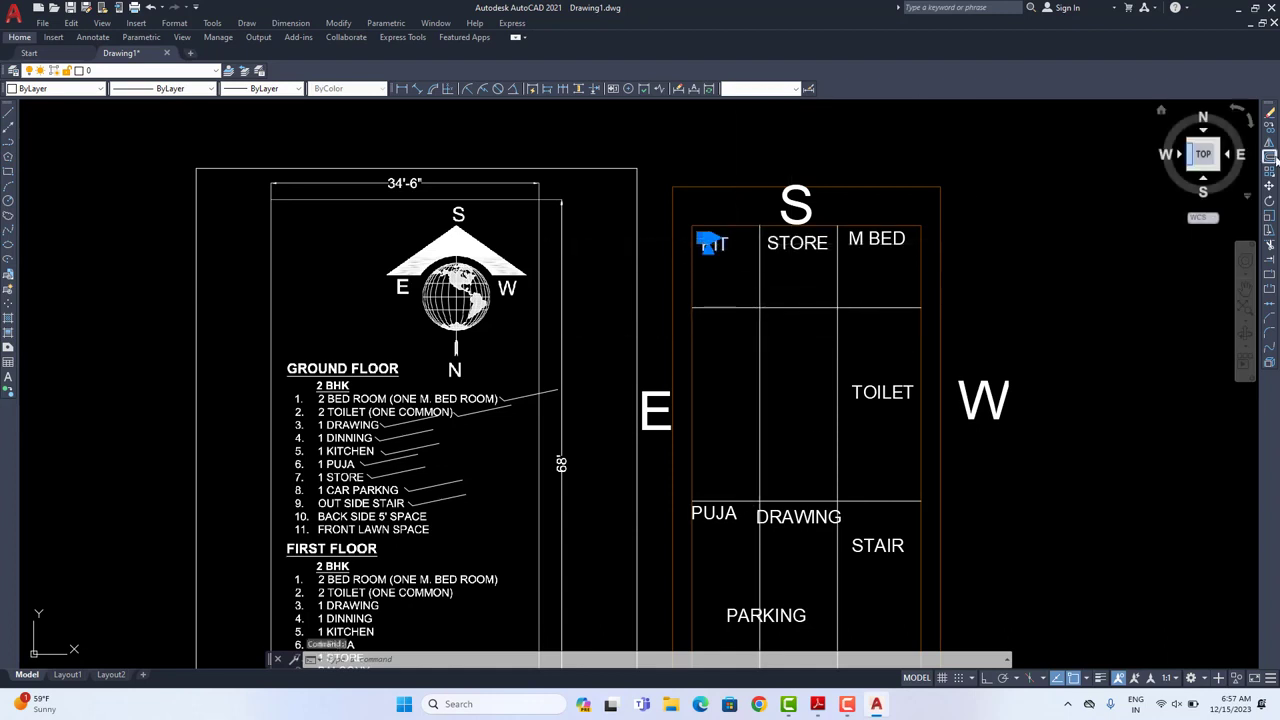
left_click(1270, 132)
left_click(1060, 260)
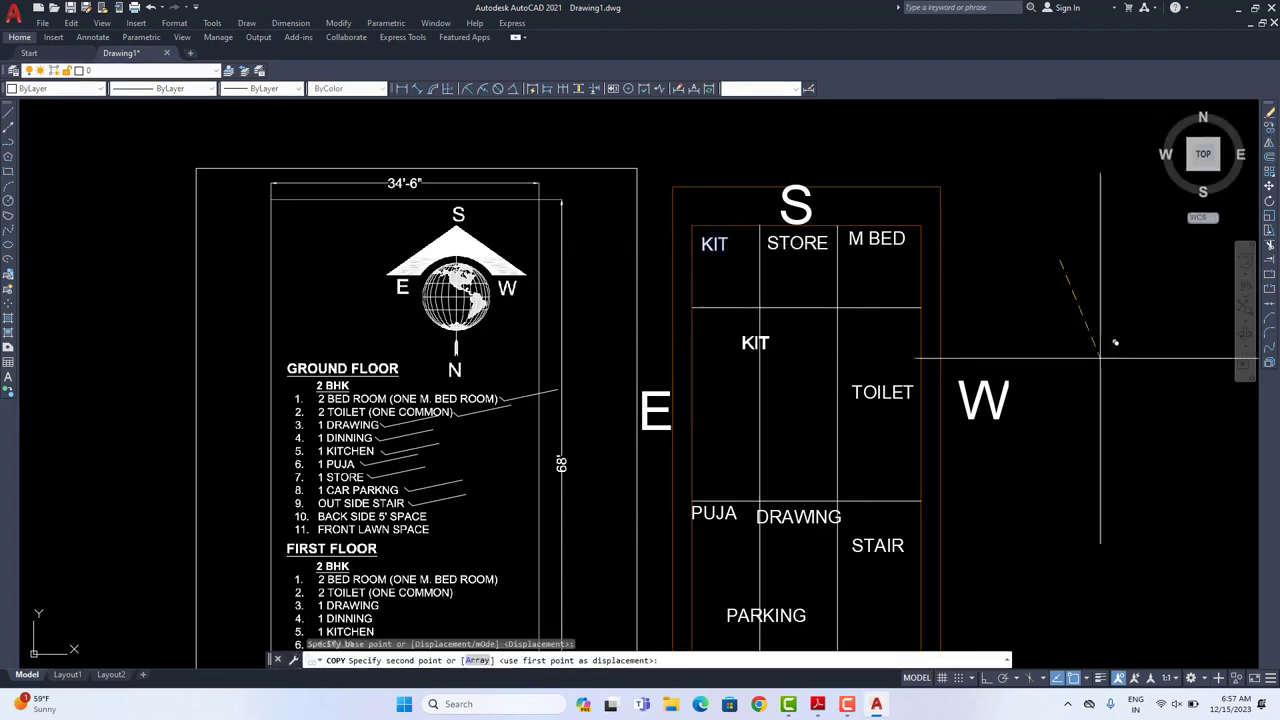
left_click(1101, 358)
right_click(1019, 306)
left_click(1052, 317)
Step: Change the copied KIT label's text to DINNING and move it slightly toward the east side of the plan
scroll(737, 314, "up", 5)
double_click(765, 378)
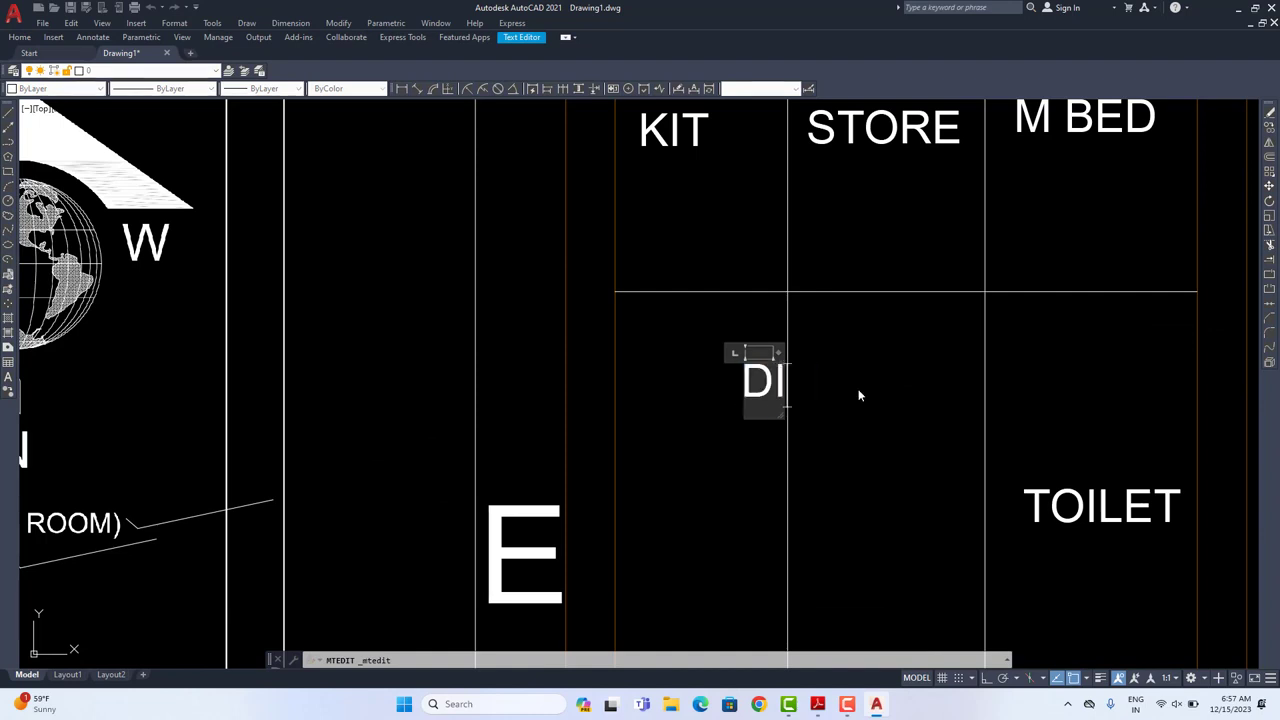
left_click(837, 343)
left_click(1269, 187)
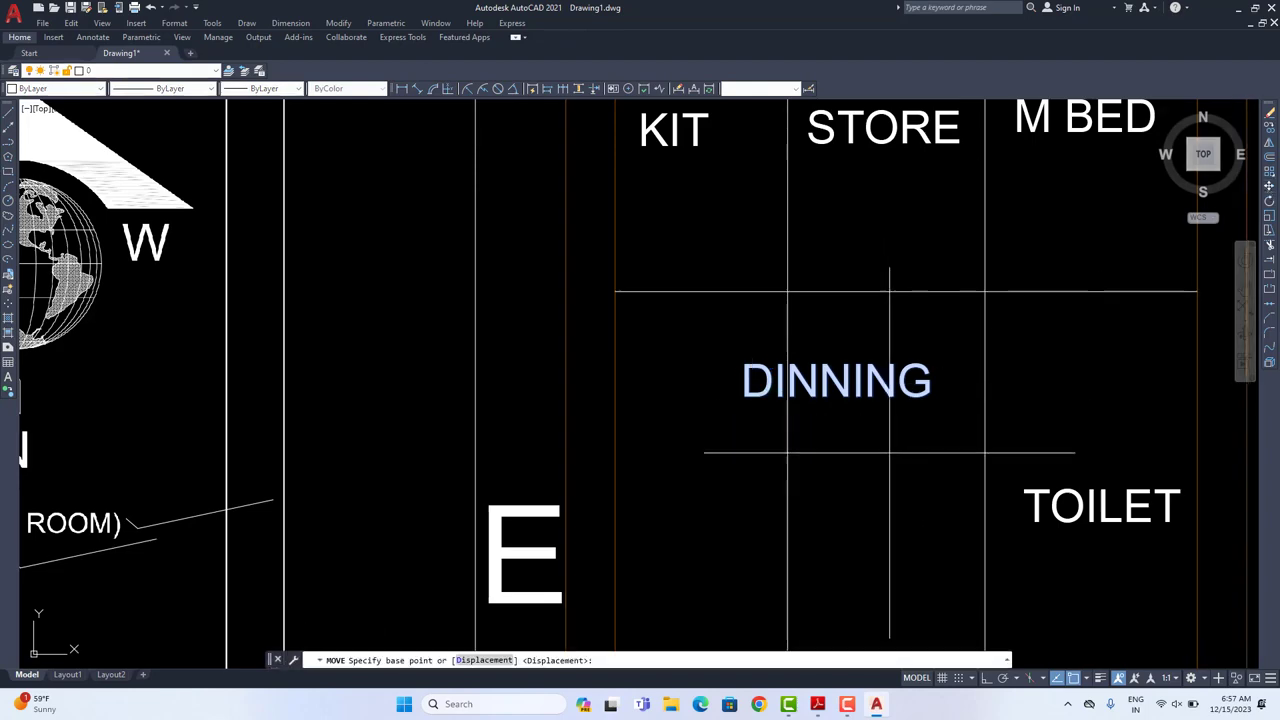
left_click(902, 474)
left_click(863, 477)
Step: Review the ground floor requirements list against the position of every room label in the plan grid
scroll(871, 484, "down", 4)
mouse_move(889, 497)
middle_mouse_down()
mouse_move(752, 415)
mouse_move(822, 320)
middle_mouse_up()
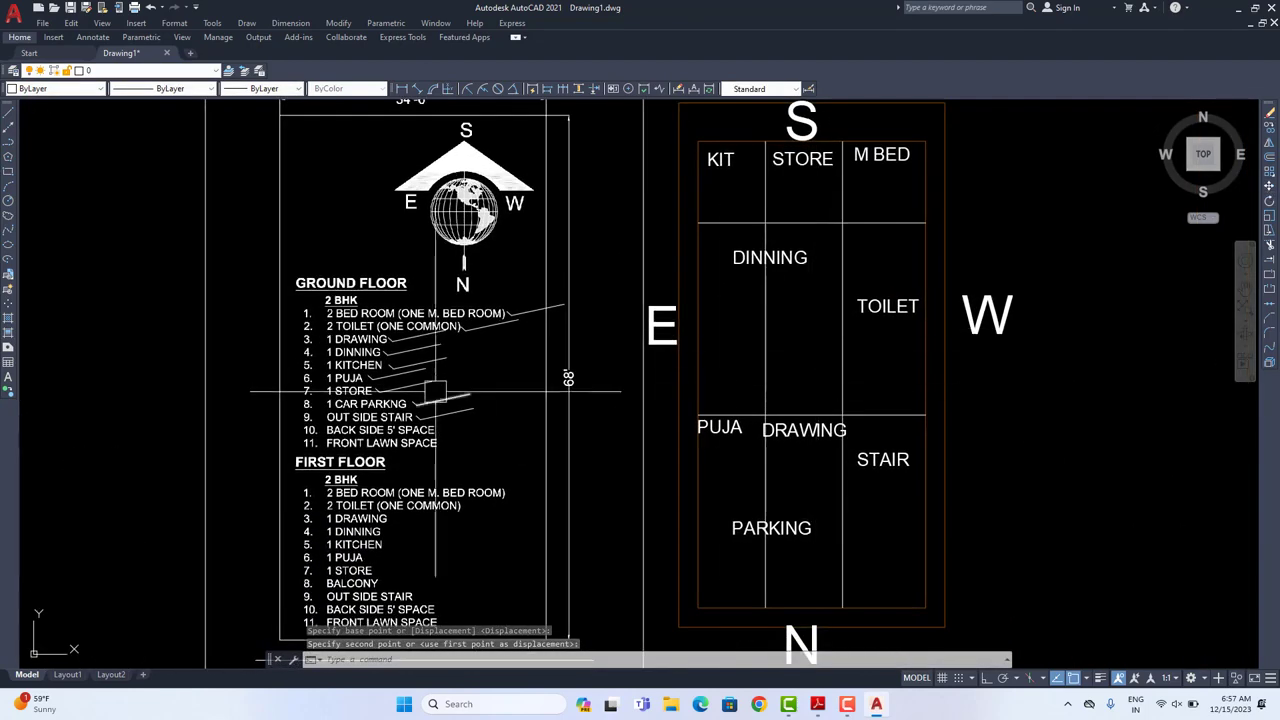
scroll(443, 393, "up", 2)
middle_click_drag(471, 429, 486, 457)
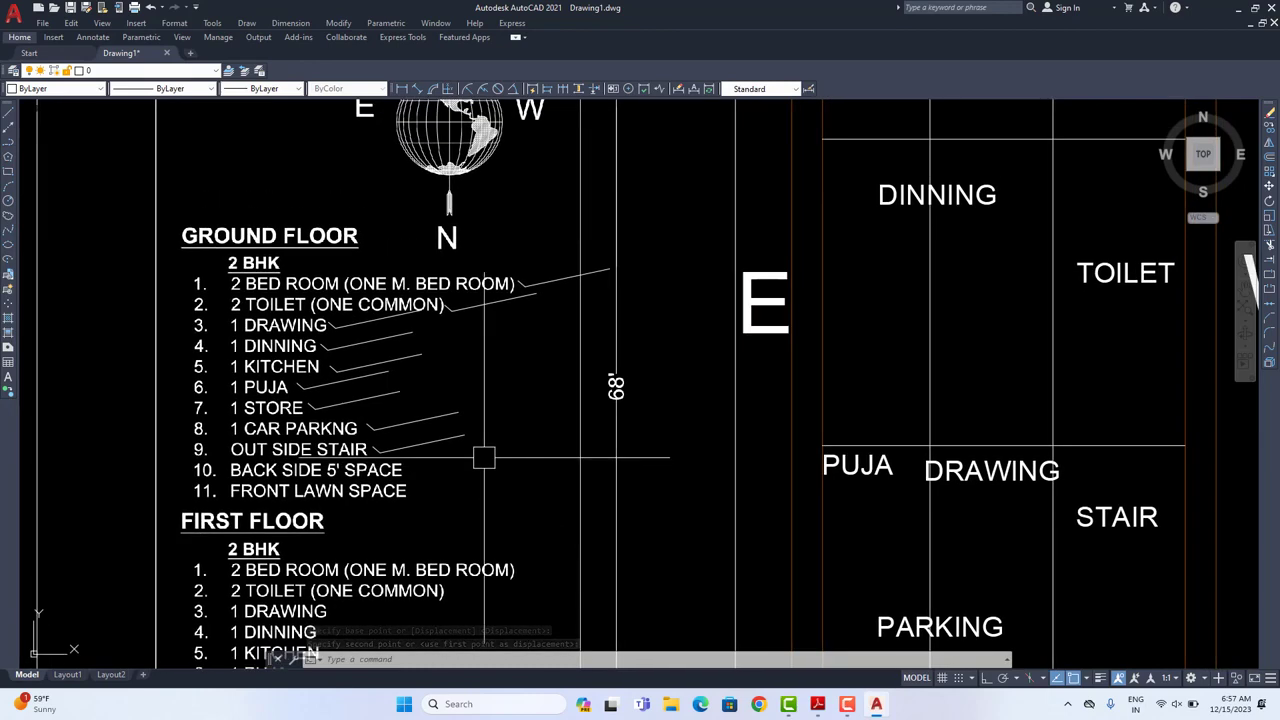
scroll(484, 458, "down", 2)
scroll(398, 383, "up", 2)
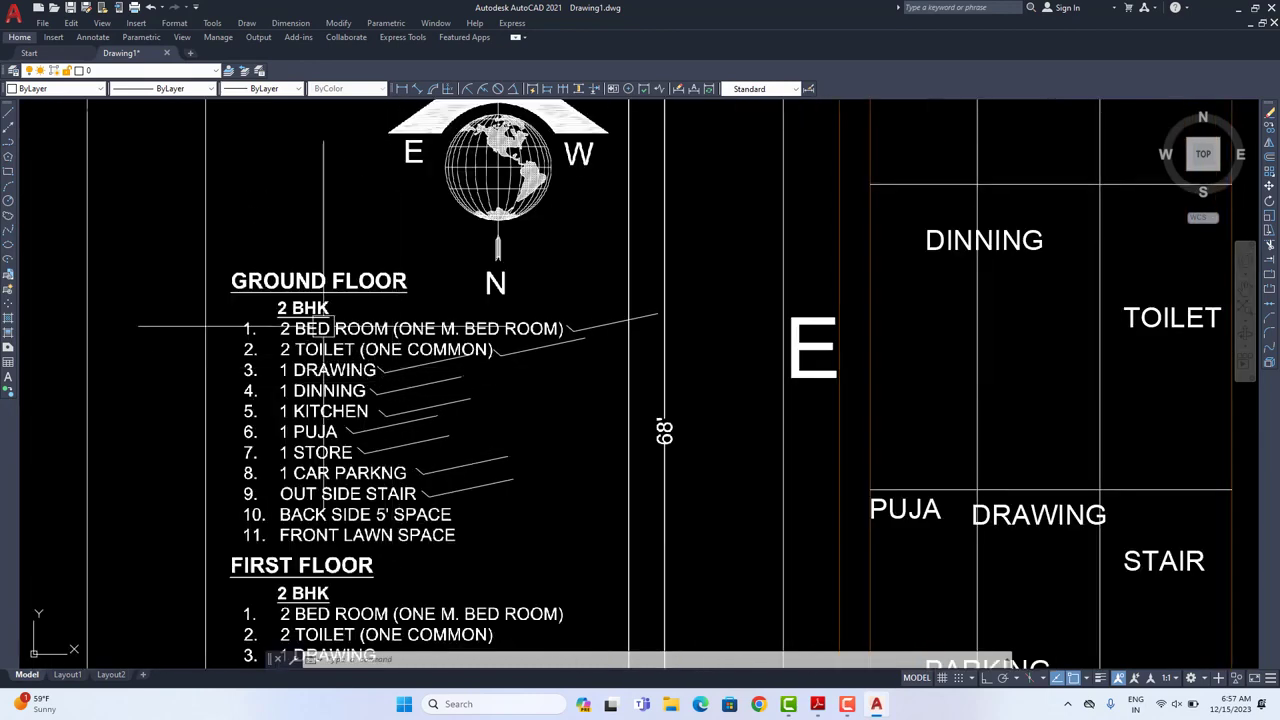
scroll(518, 363, "down", 2)
middle_click_drag(518, 363, 427, 357)
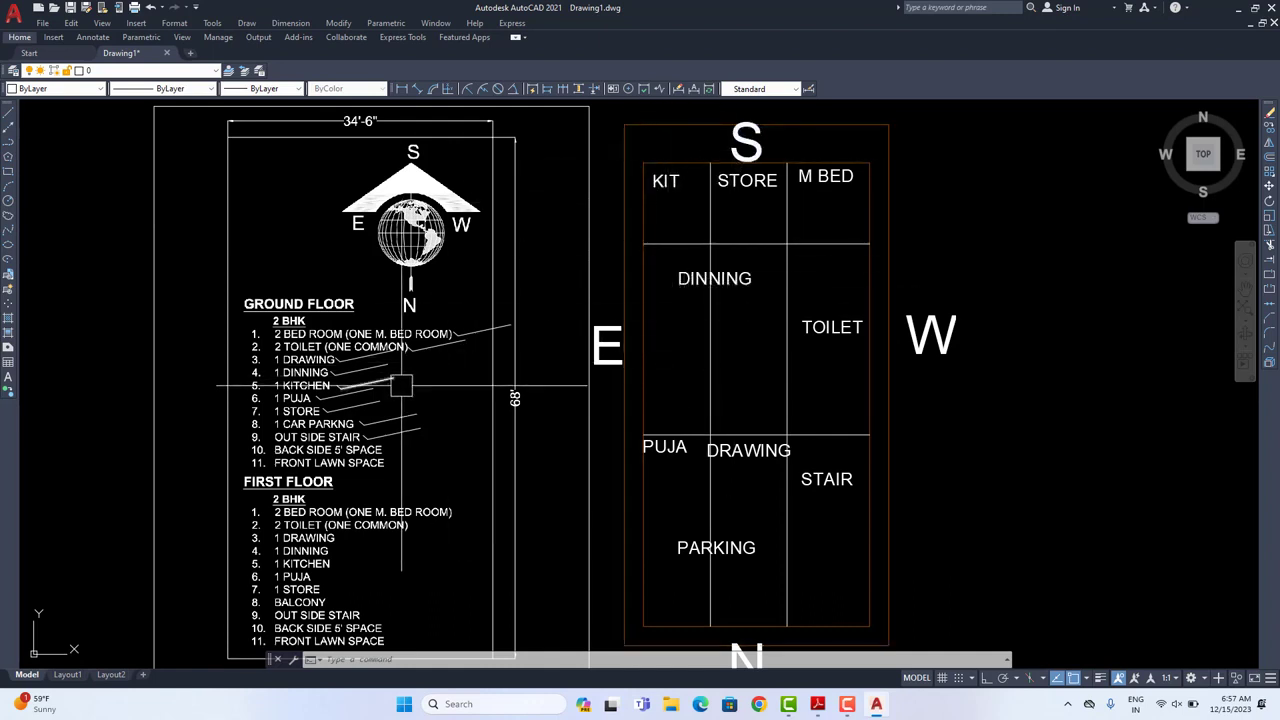
middle_click_drag(654, 594, 644, 557)
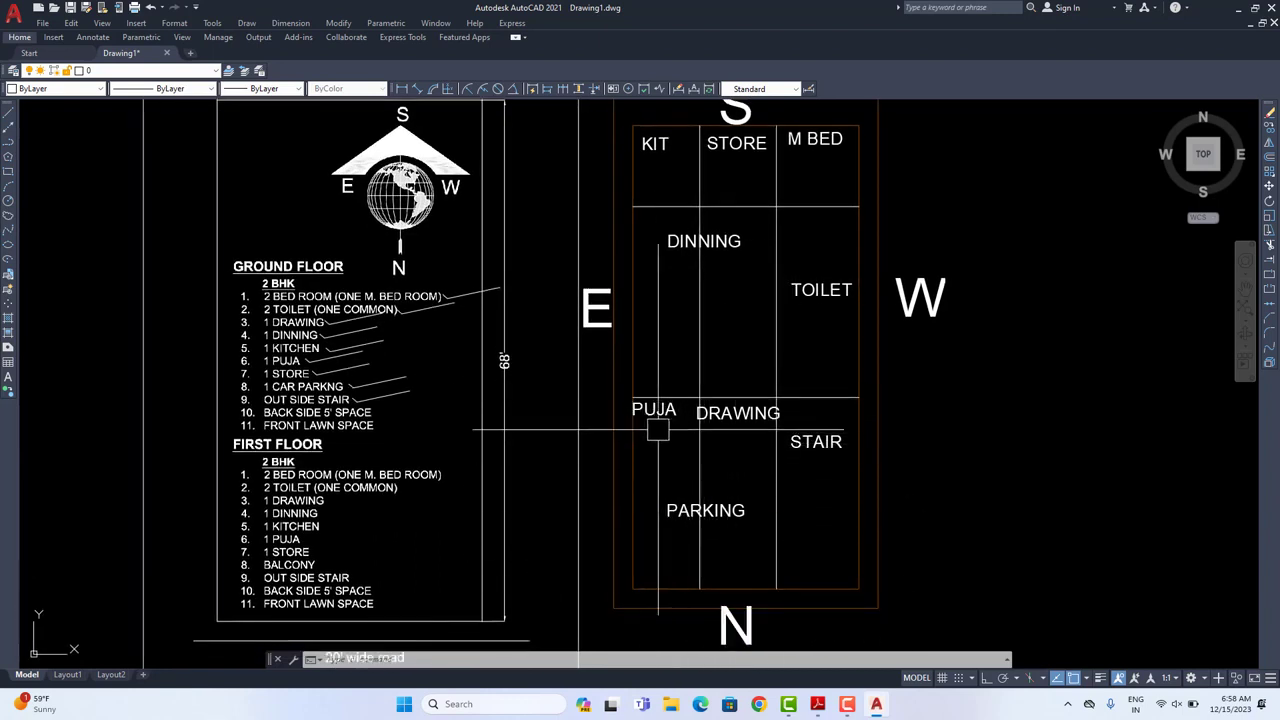
middle_click_drag(508, 389, 508, 402)
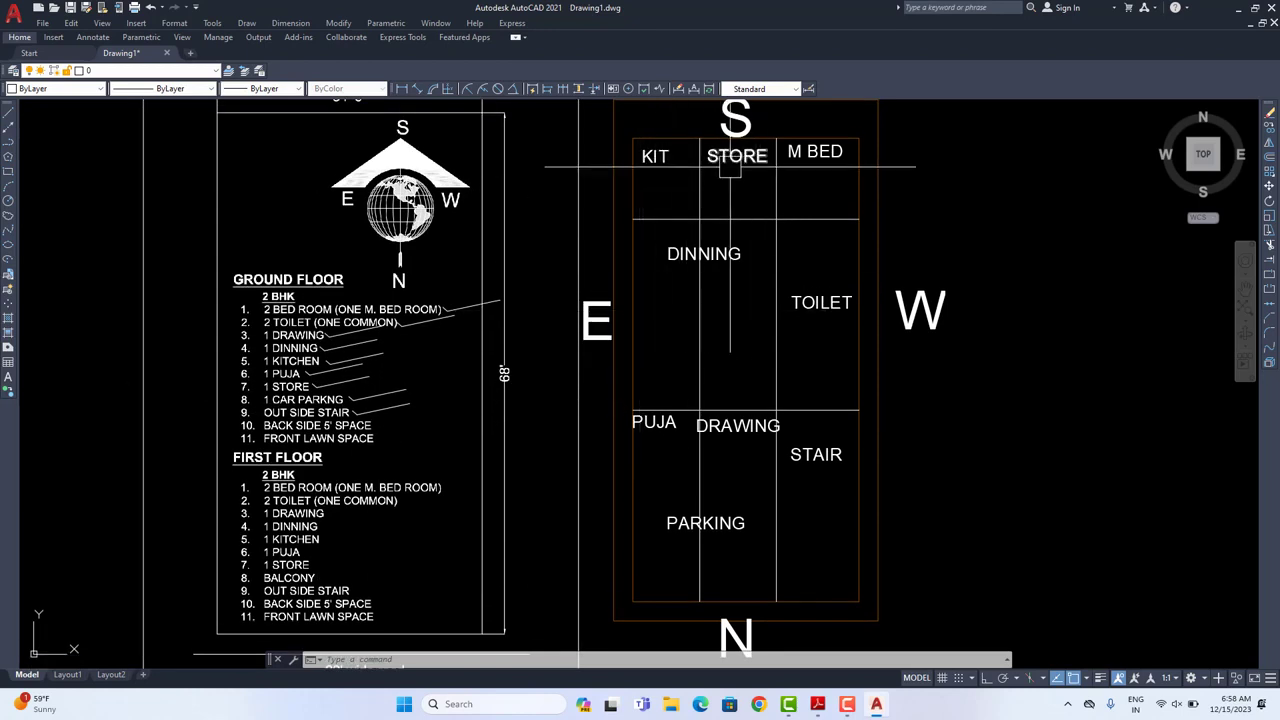
middle_click_drag(732, 167, 731, 190)
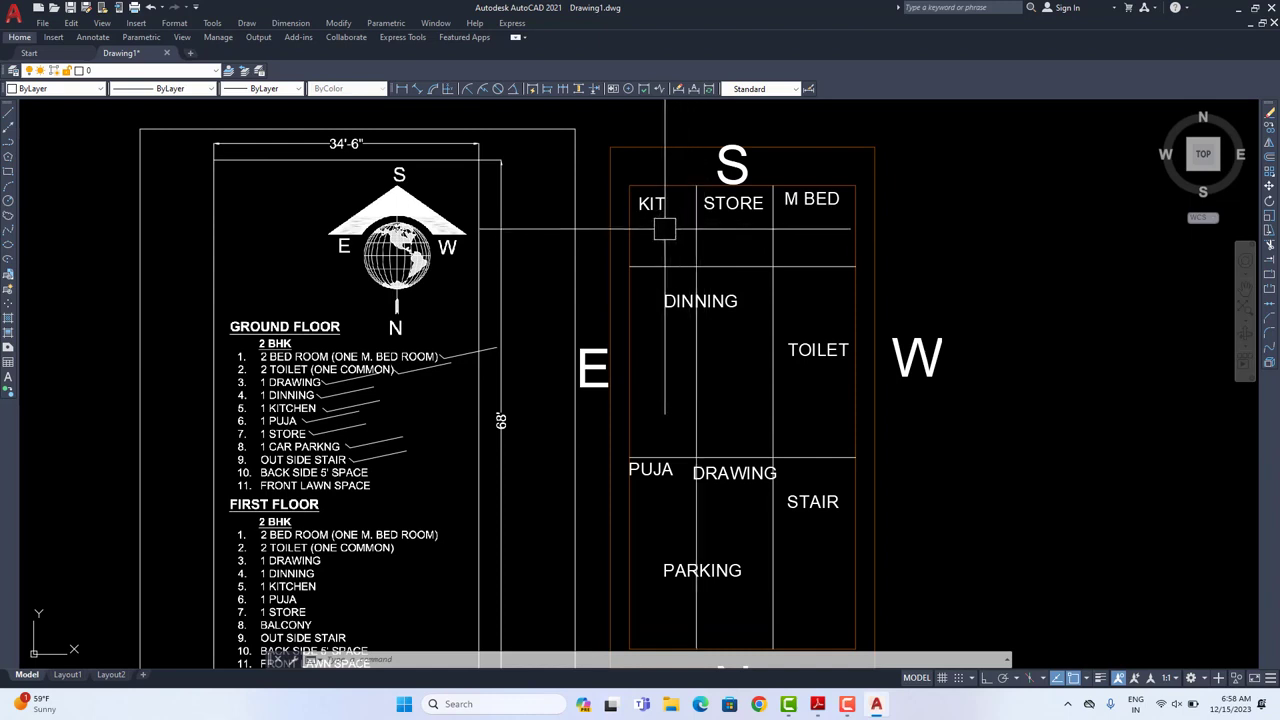
left_click(738, 210)
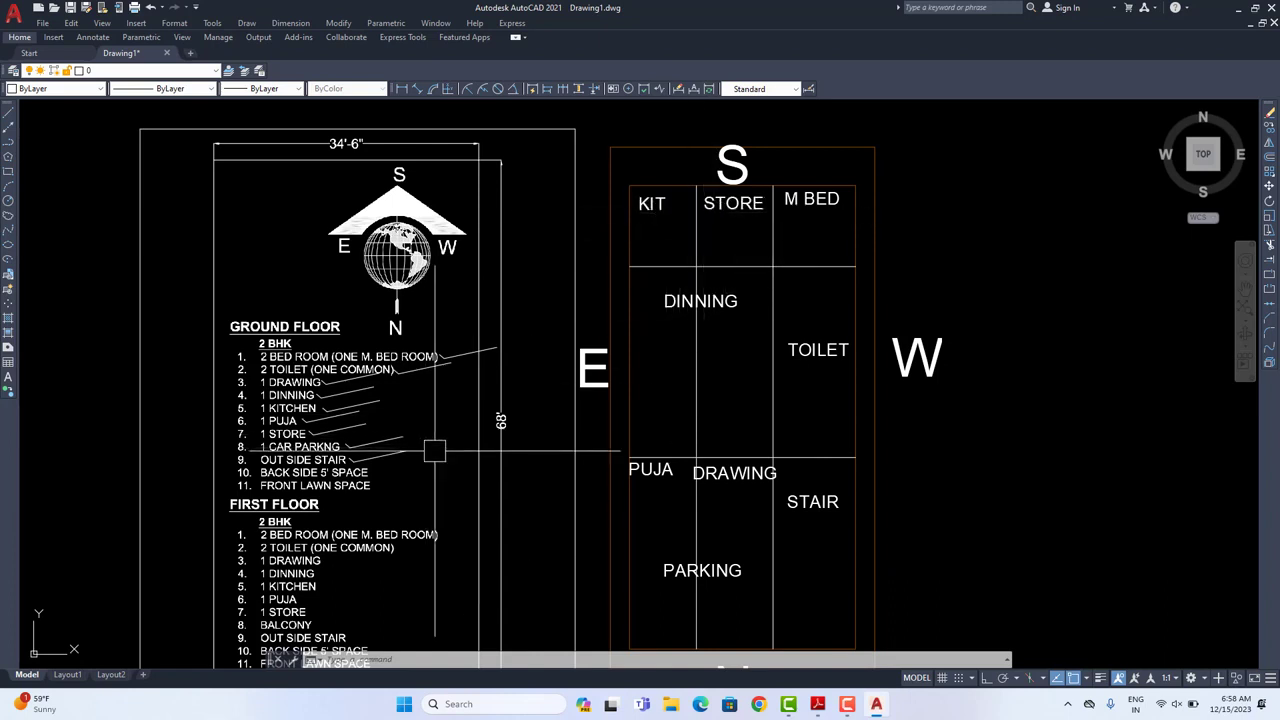
middle_click_drag(431, 449, 419, 351)
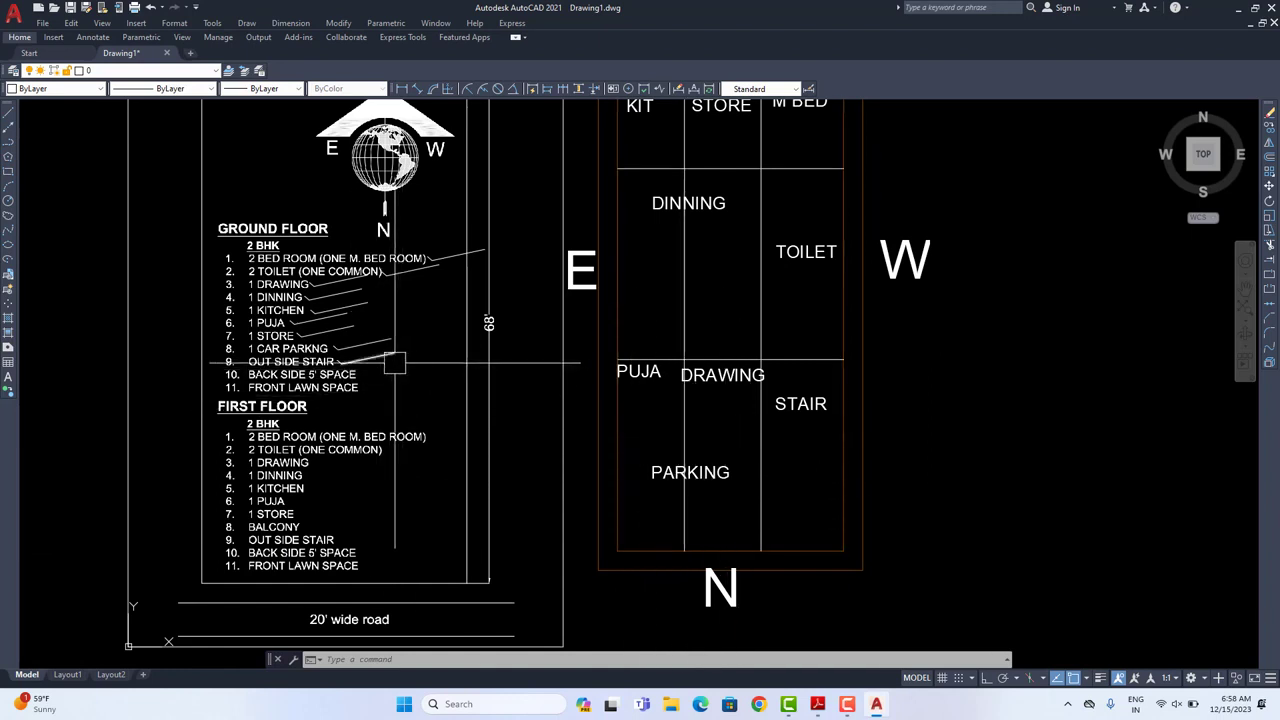
scroll(292, 362, "up", 2)
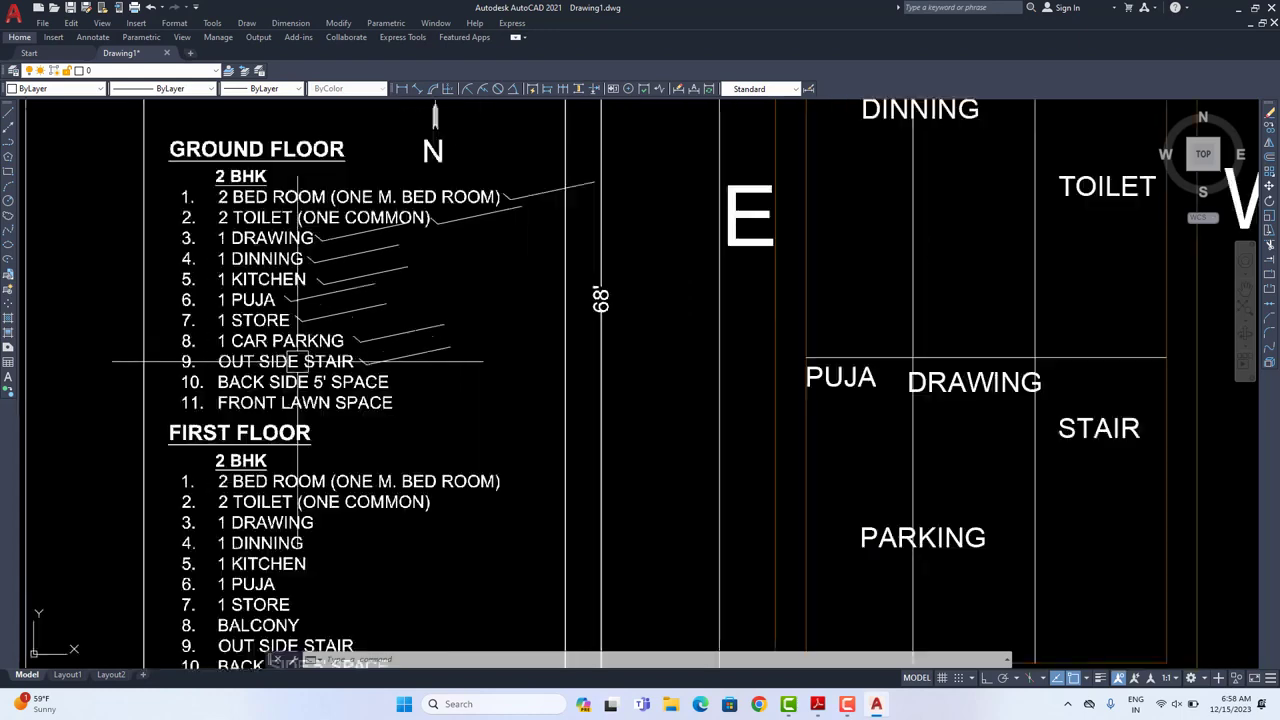
mouse_move(774, 467)
middle_mouse_down()
mouse_move(554, 420)
mouse_move(431, 419)
middle_mouse_up()
scroll(759, 427, "down", 2)
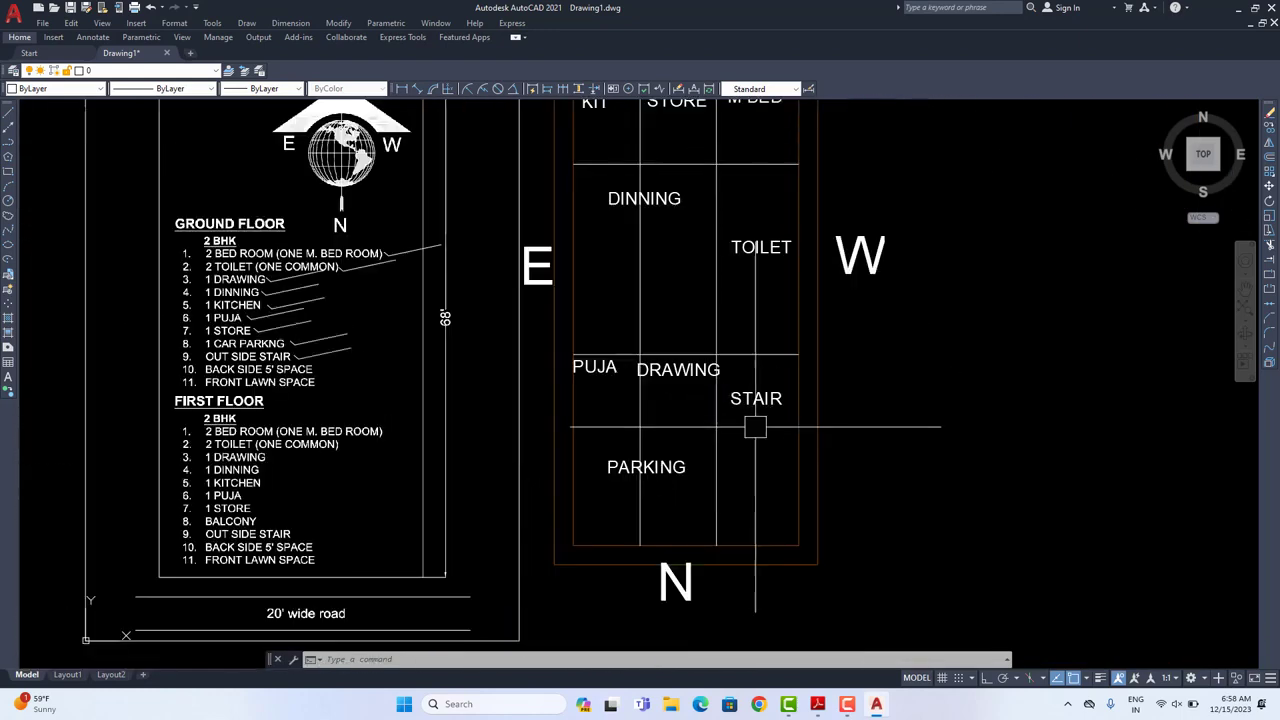
middle_click_drag(743, 292, 733, 332)
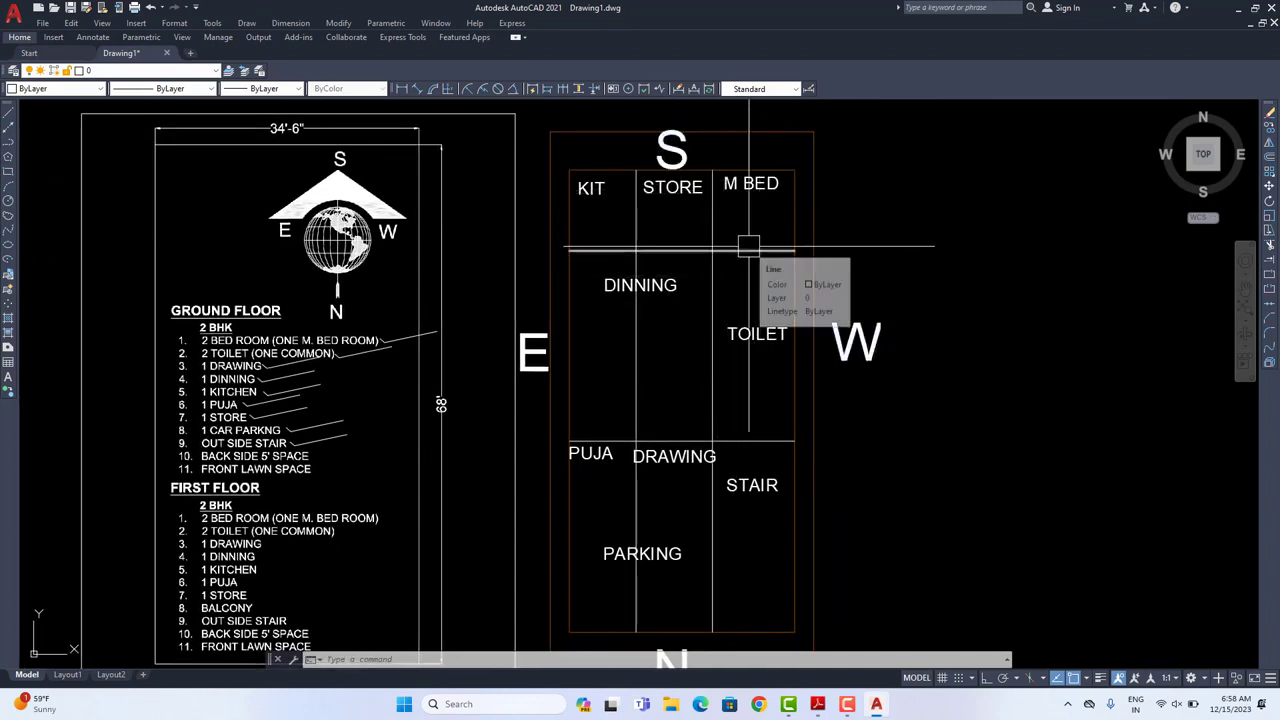
mouse_move(765, 521)
middle_mouse_down()
mouse_move(775, 507)
mouse_move(741, 536)
mouse_move(735, 496)
middle_mouse_up()
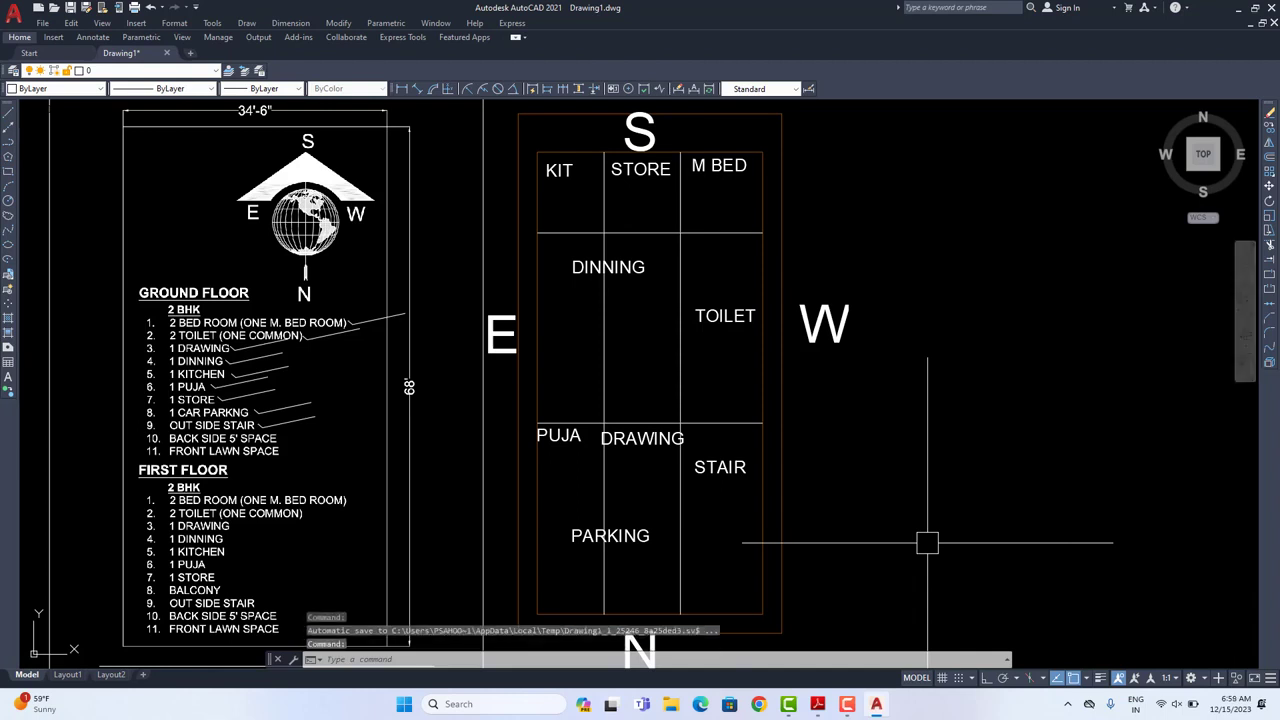
Step: Copy the outer and inner boundary rectangles horizontally to the empty area beyond the W label of the zoning grid
left_click(812, 277)
left_click(749, 270)
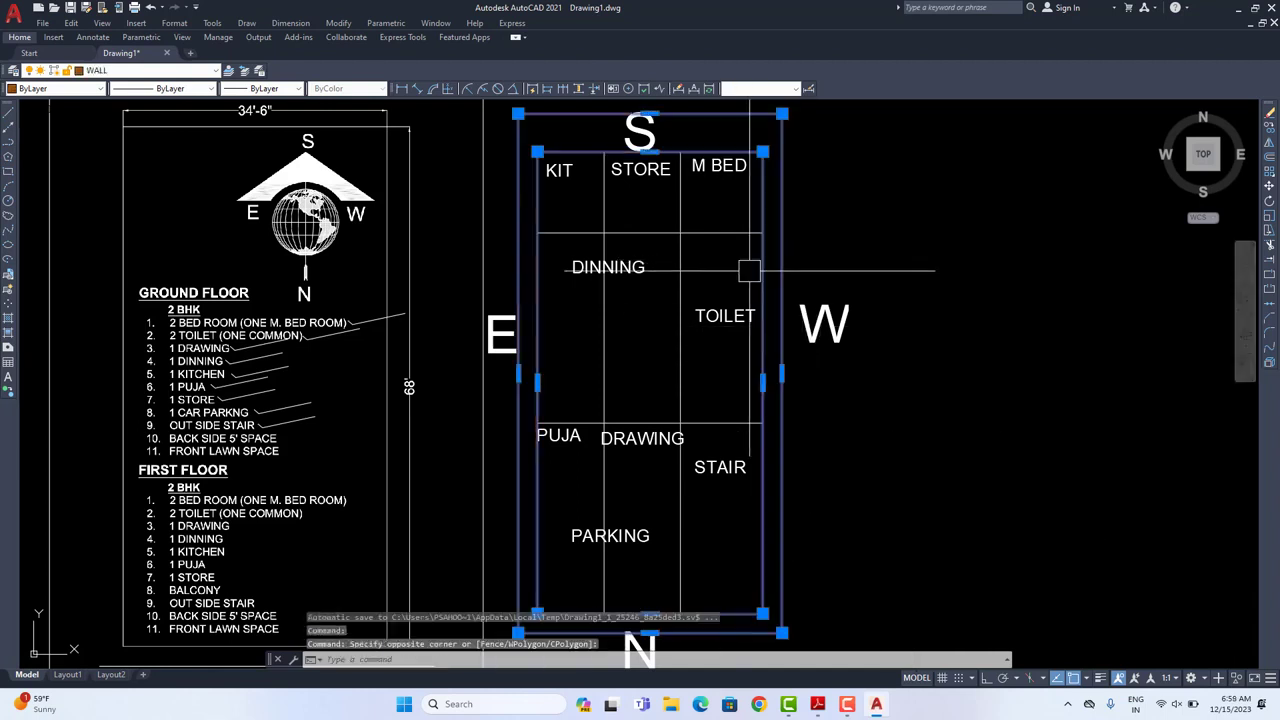
scroll(464, 279, "down", 2)
type("co")
key("Return")
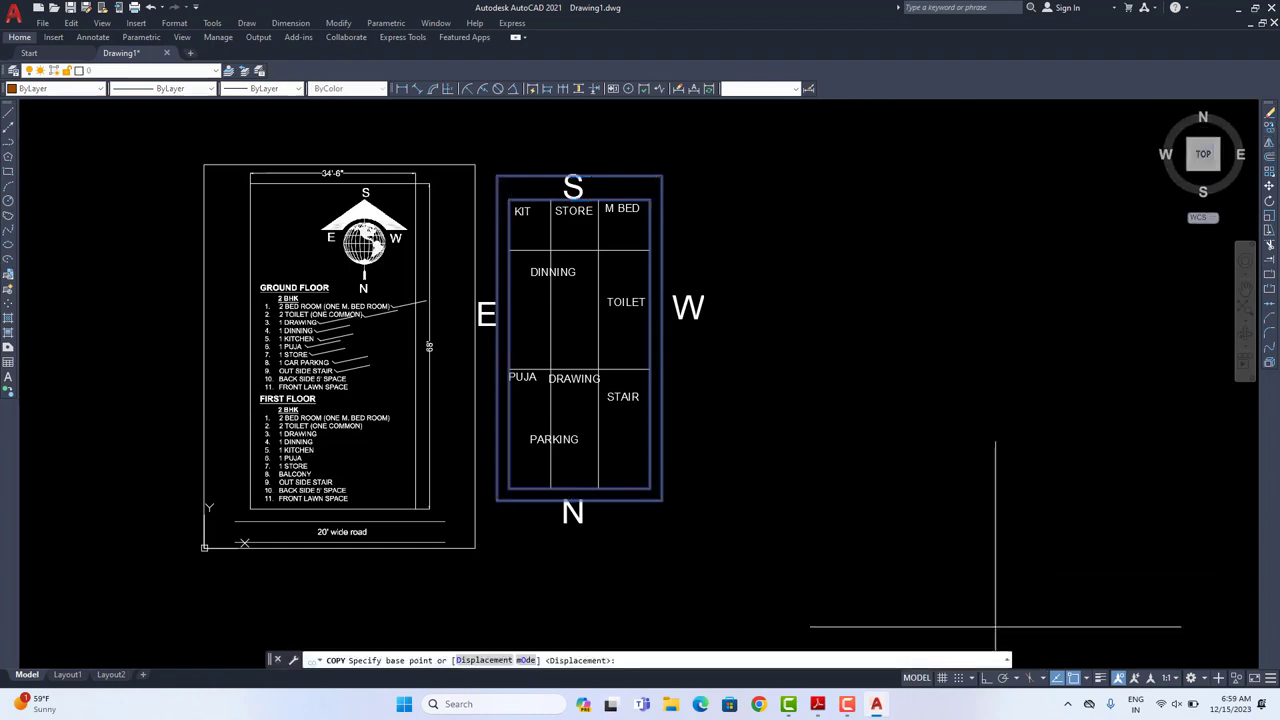
left_click(987, 678)
left_click(770, 363)
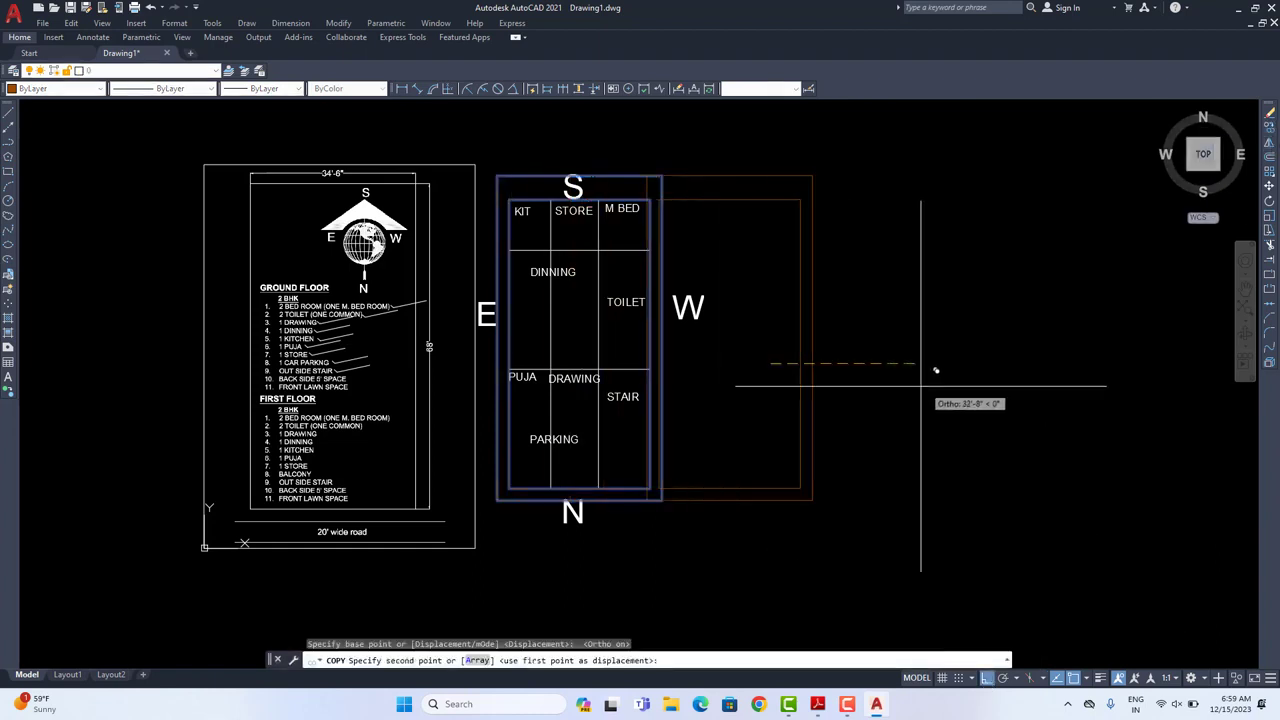
left_click(1032, 366)
right_click(957, 249)
left_click(985, 254)
scroll(826, 177, "up", 2)
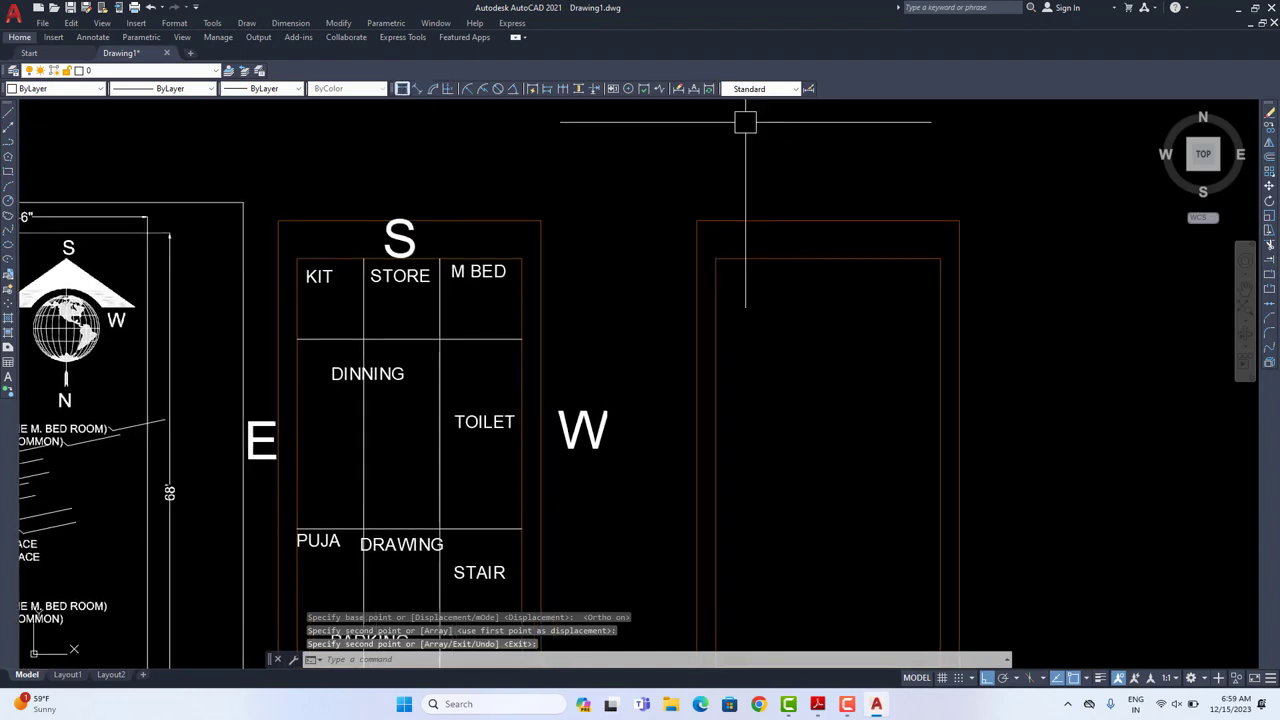
Step: Add a linear dimension across the gap between the copied outer and inner rectangles at their upper edges
type("dli")
key("Return")
left_click(757, 258)
scroll(757, 206, "up", 2)
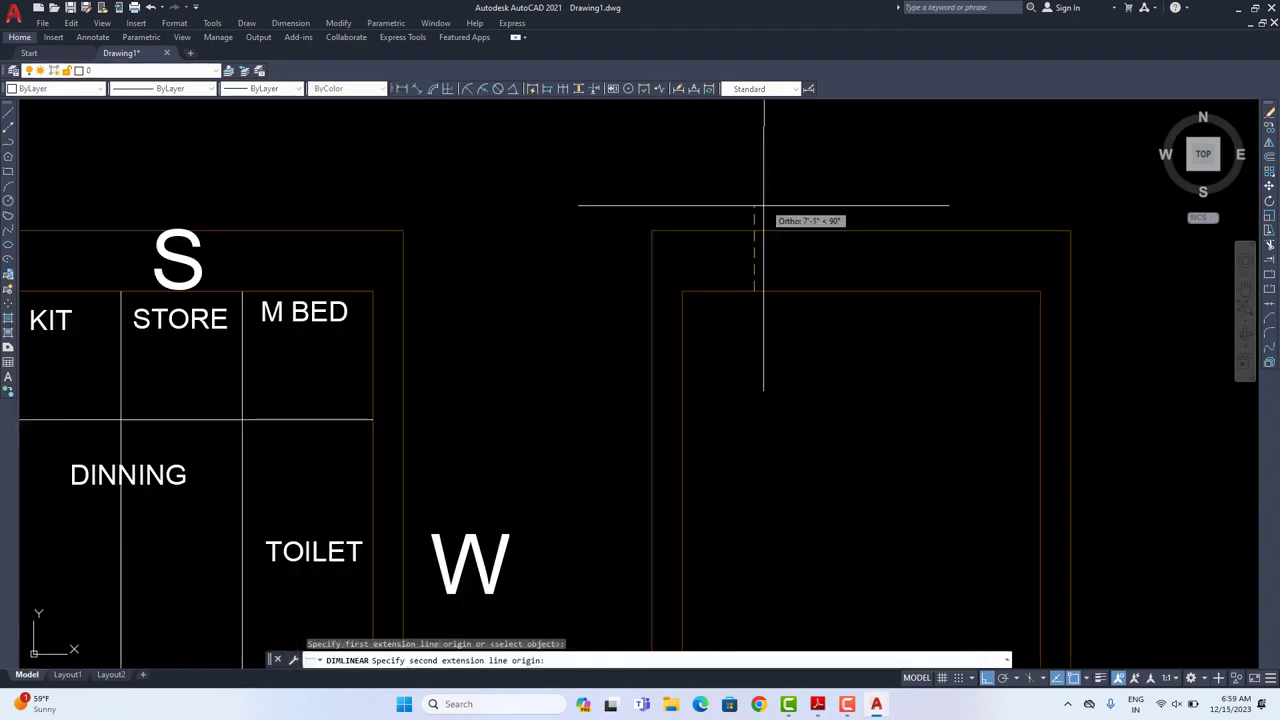
left_click(752, 262)
Step: Add linear dimensions across both side gaps between the copied outer and inner rectangles
middle_click_drag(746, 309, 769, 289)
key("Return")
left_click(709, 294)
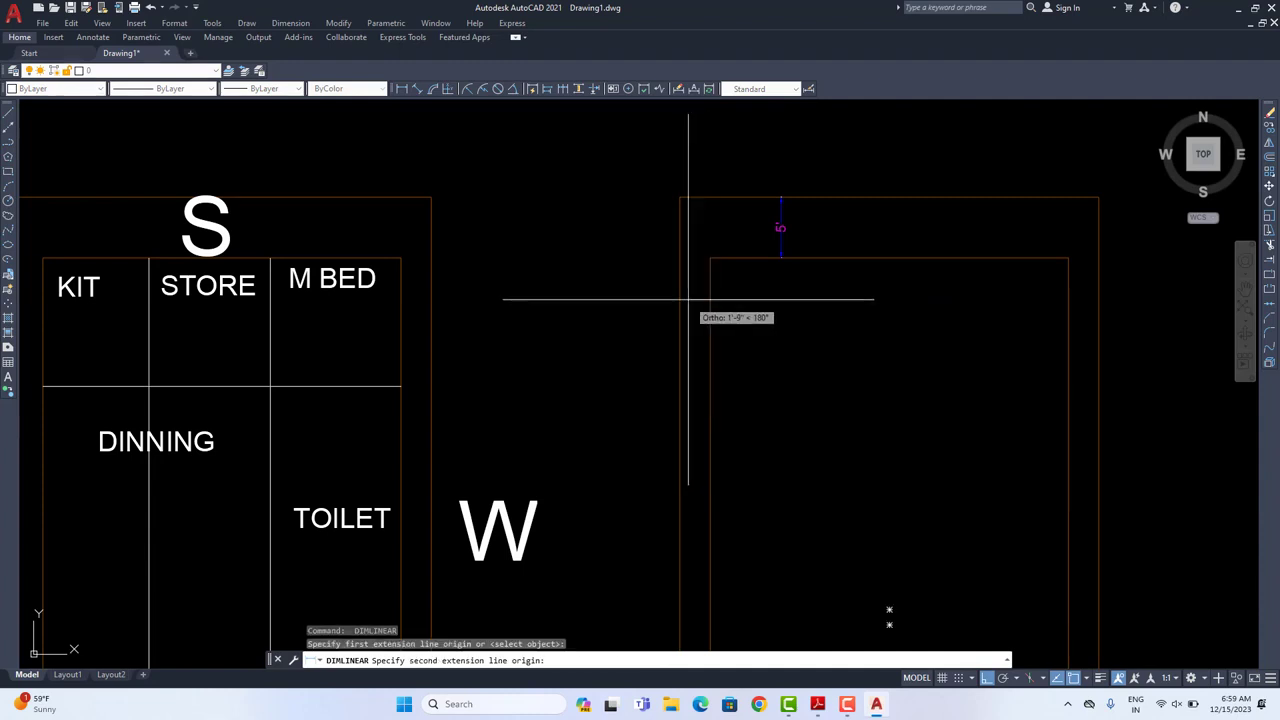
left_click(680, 294)
left_click(688, 302)
middle_click_drag(1108, 318, 933, 315)
key("Return")
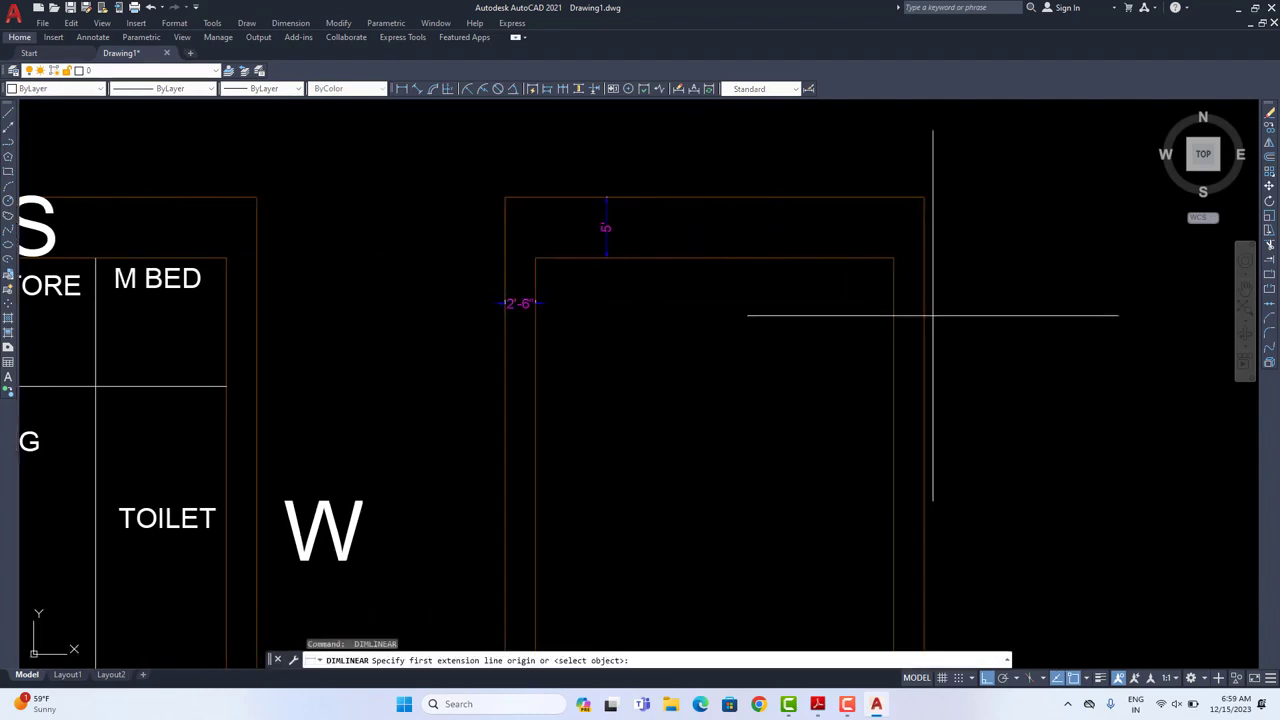
left_click(894, 300)
left_click(923, 300)
left_click(908, 298)
Step: Compare the KIT, STORE and M BED zones in the plan grid with the blank copied outline
scroll(907, 342, "down", 5)
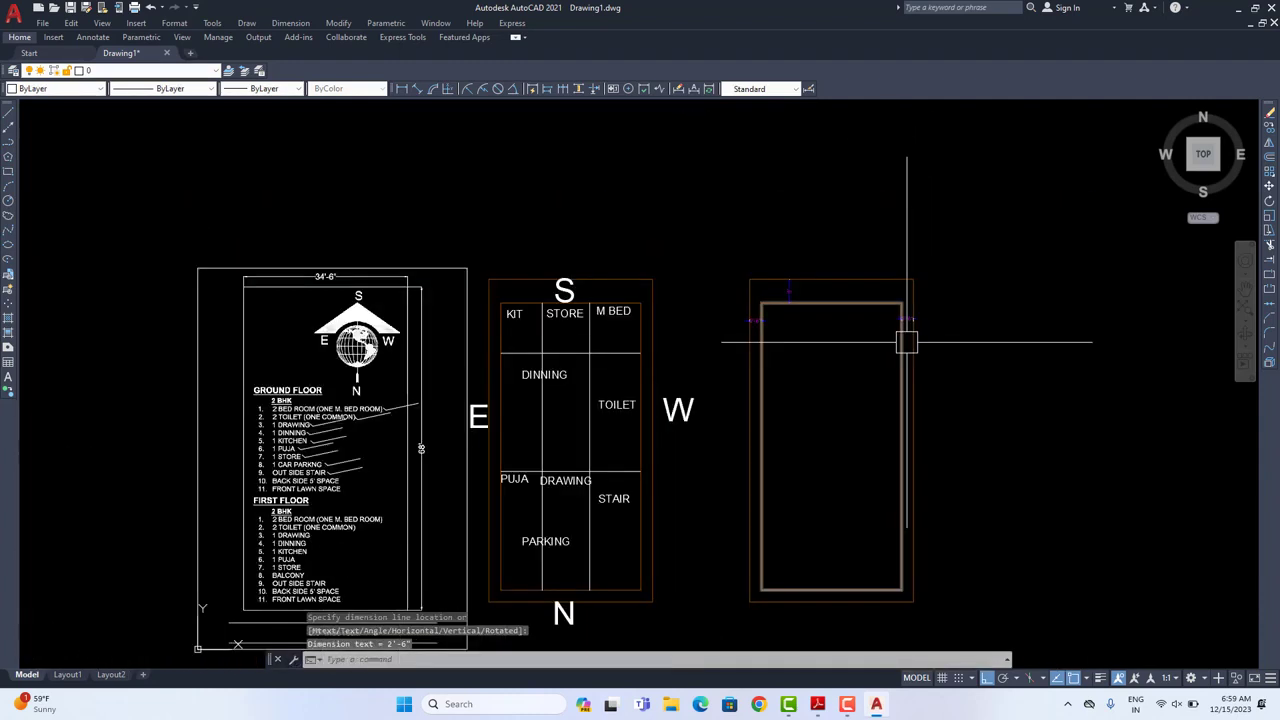
scroll(880, 320, "up", 2)
middle_click_drag(826, 352, 806, 372)
middle_click_drag(358, 265, 443, 277)
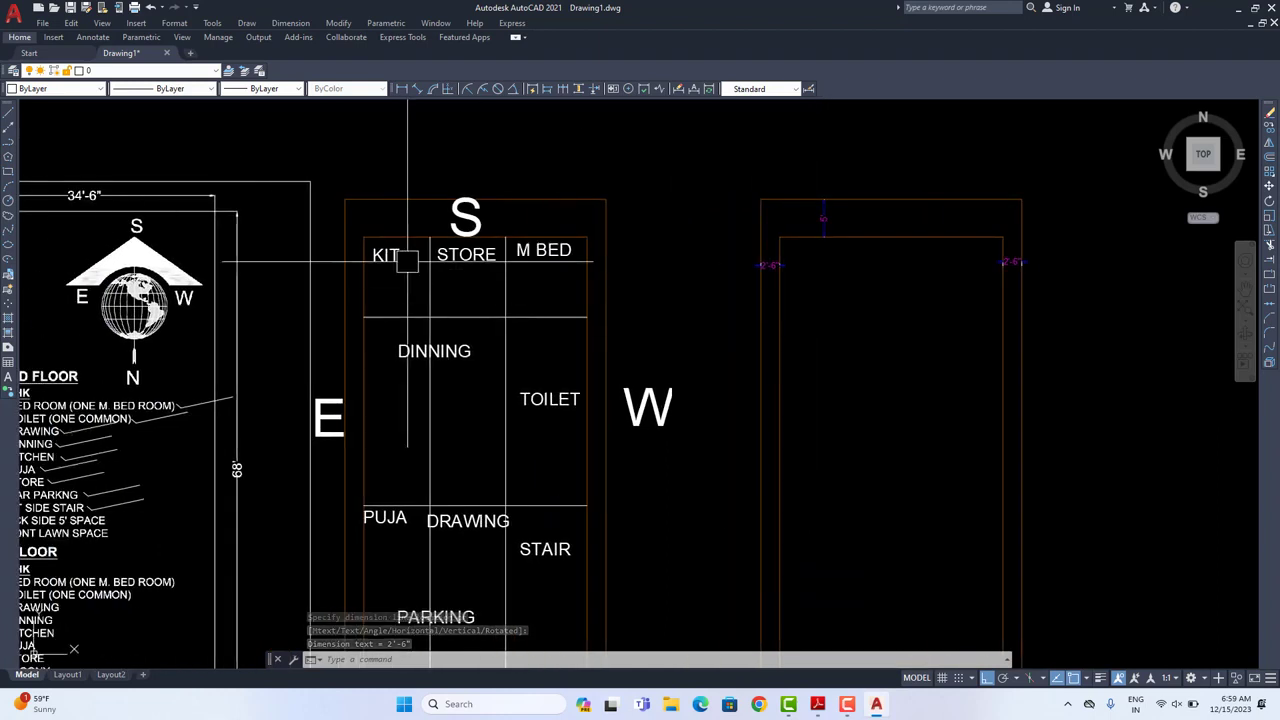
scroll(408, 262, "down", 2)
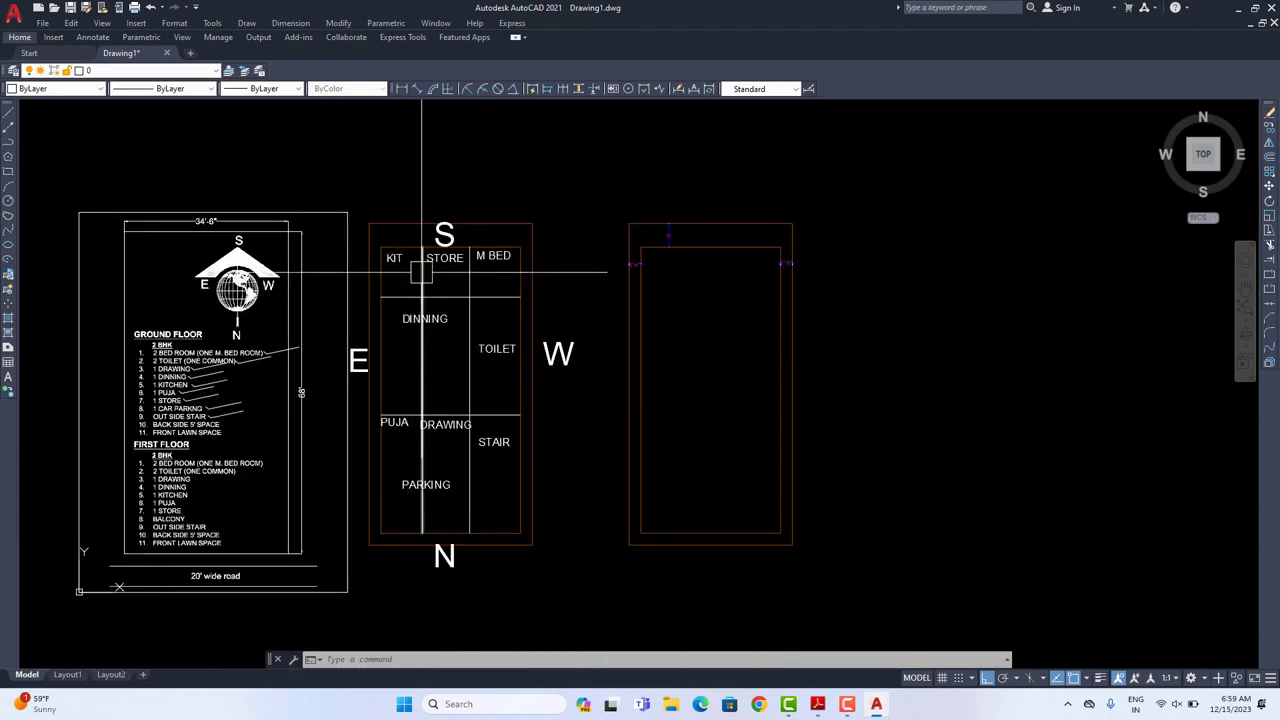
scroll(421, 271, "up", 3)
middle_click_drag(434, 266, 269, 268)
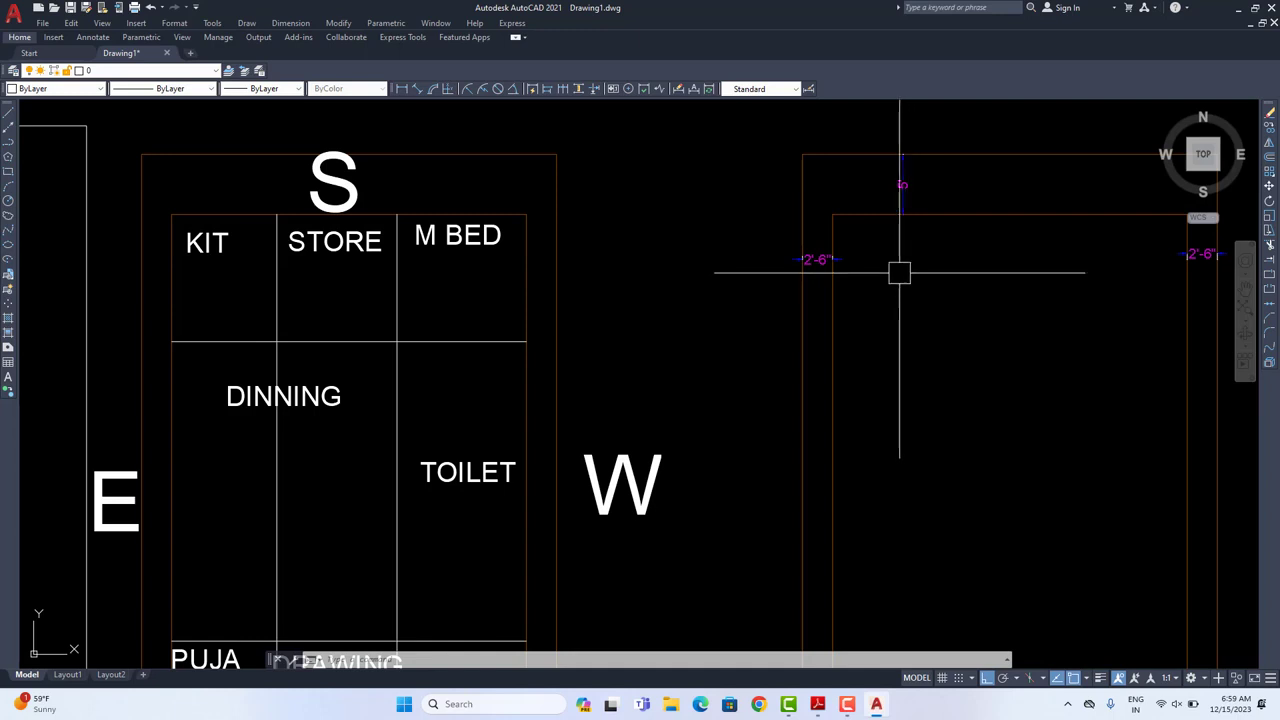
middle_click_drag(900, 271, 800, 284)
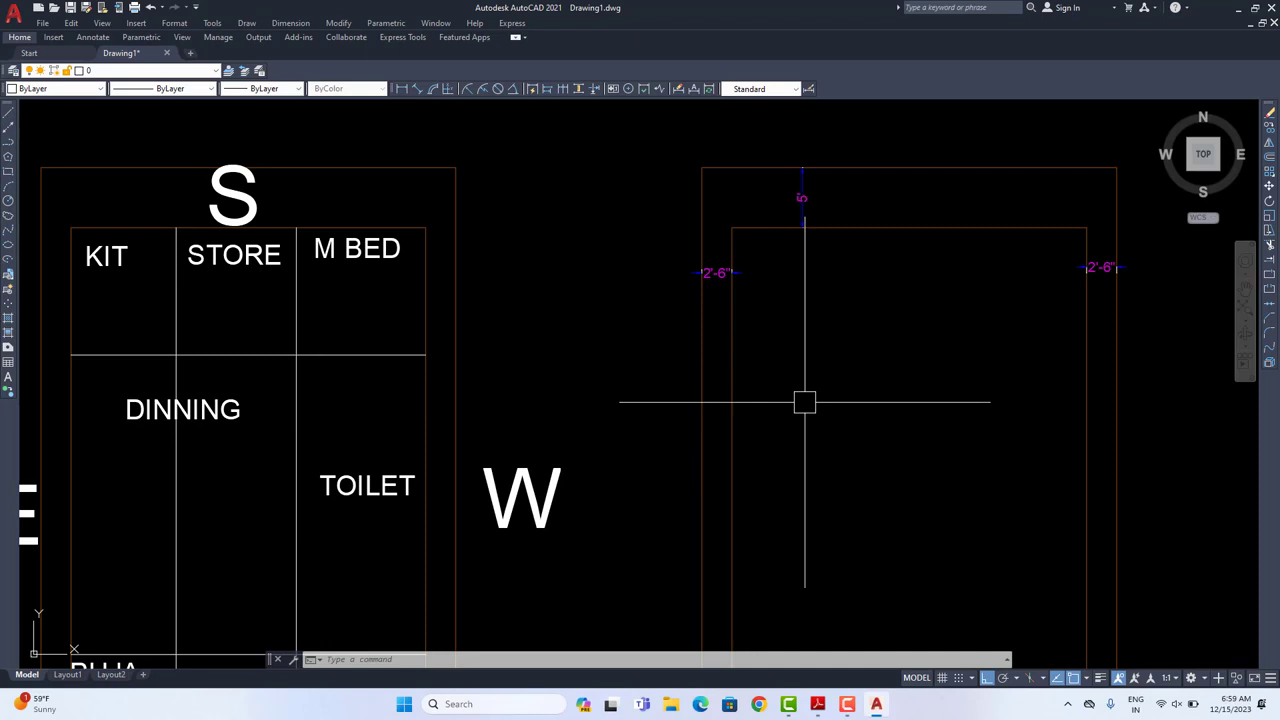
Step: Explode the inner rectangle of the copied outline into separate lines
left_click(865, 235)
type("x")
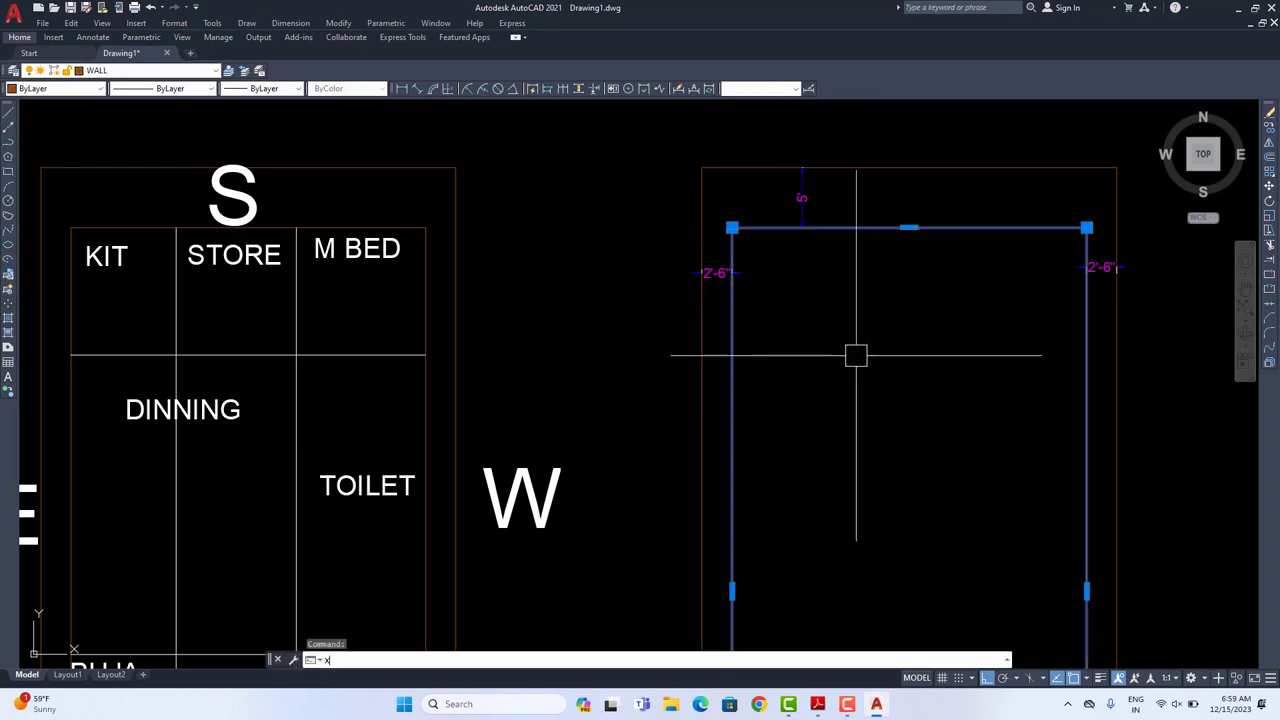
key("Return")
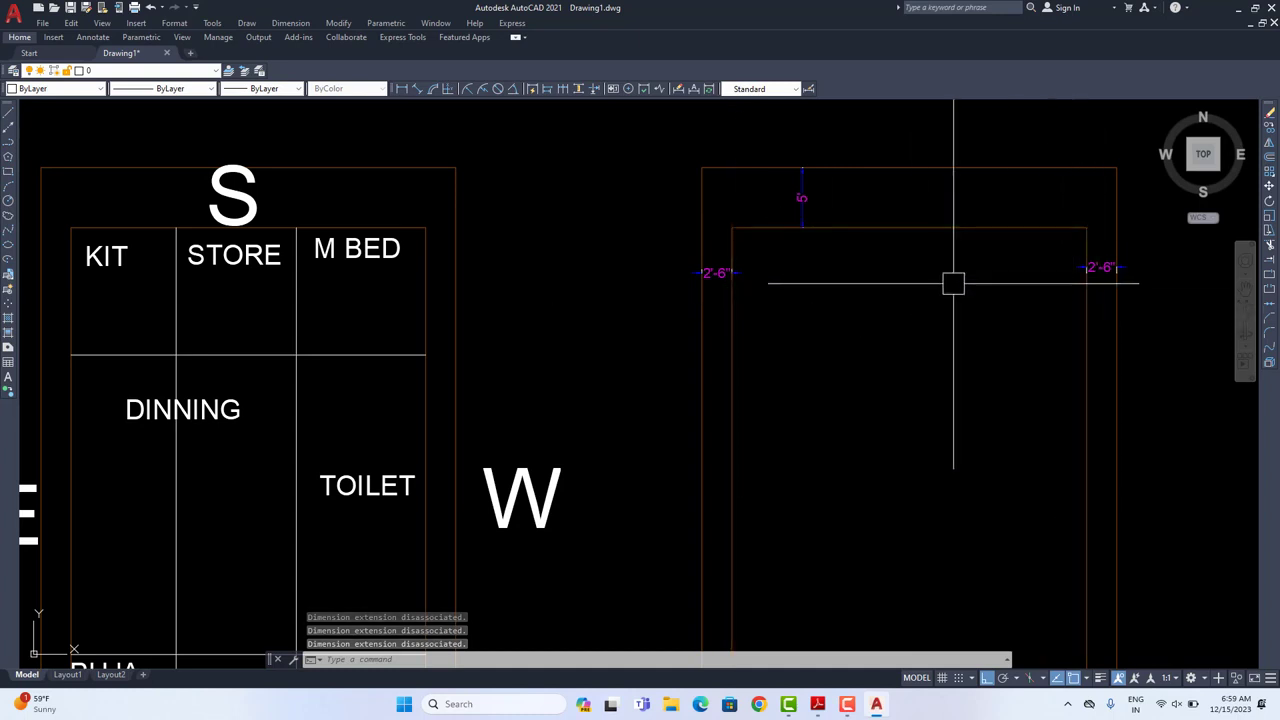
Step: Offset the upper line of the exploded inner rectangle 4' into the plan
type("o")
key("Return")
type("4")
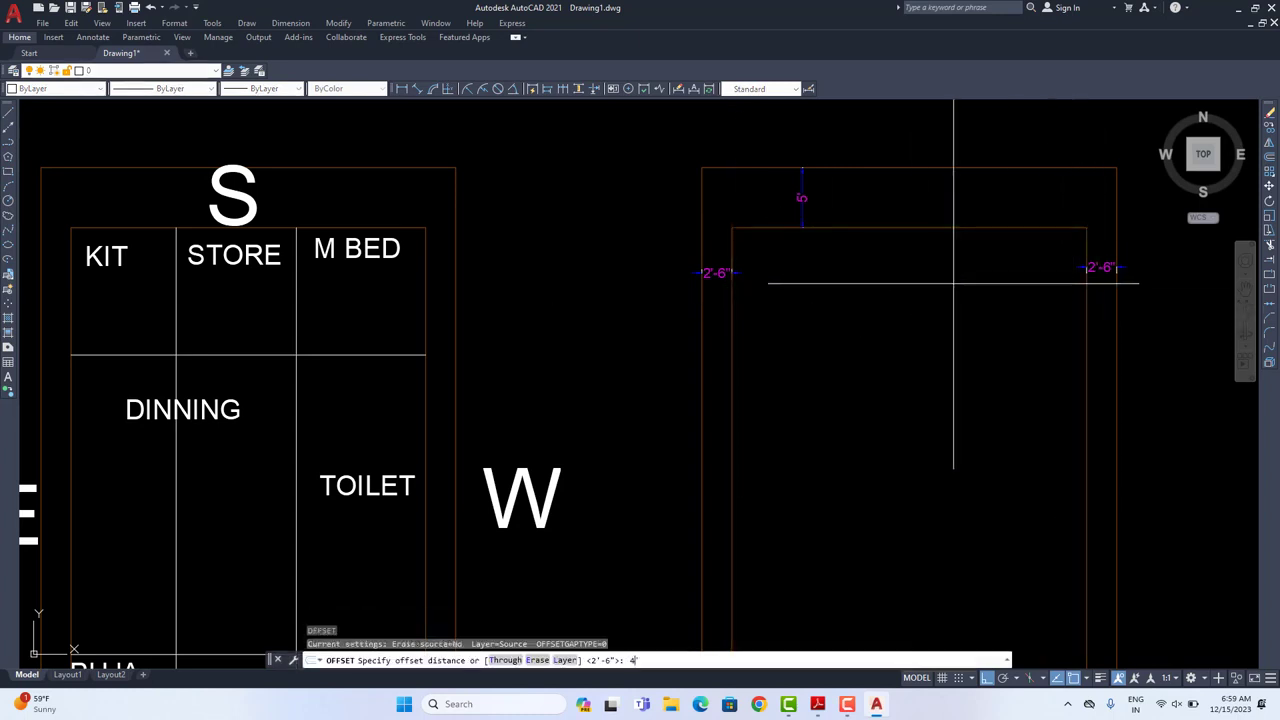
type("'")
key("Return")
left_click(903, 237)
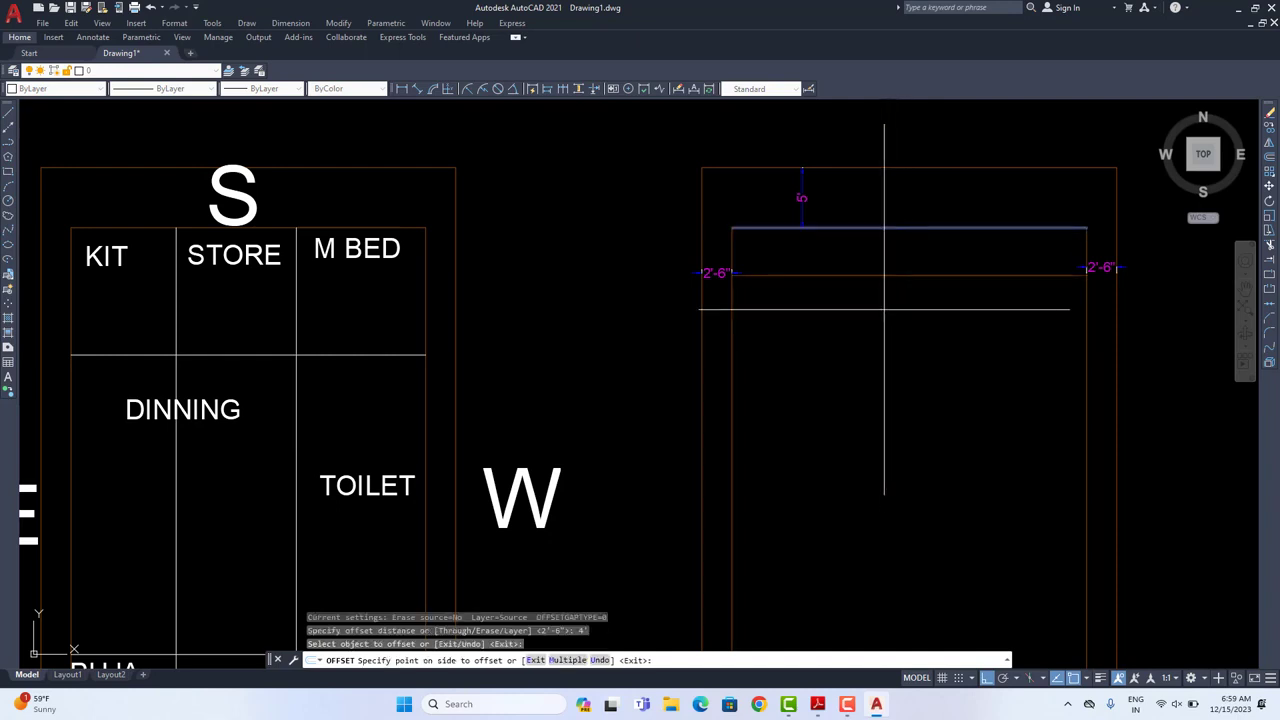
left_click(886, 314)
left_click(756, 279)
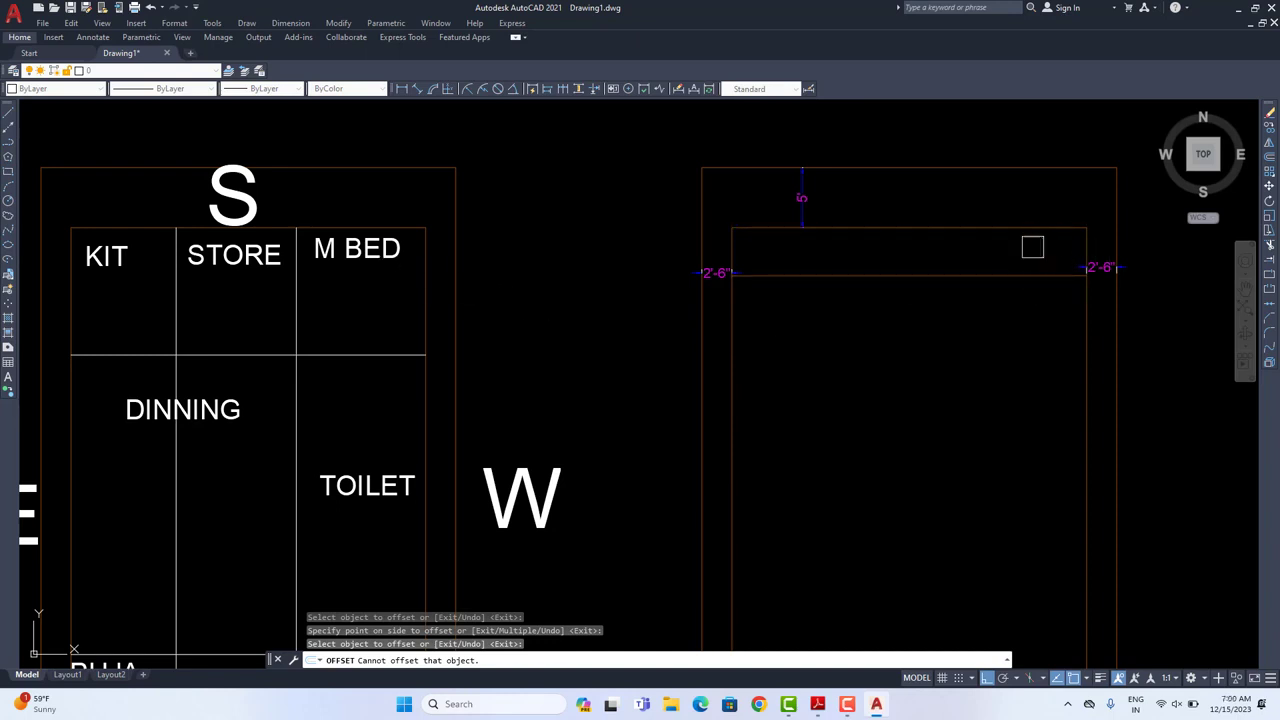
left_click(1052, 263)
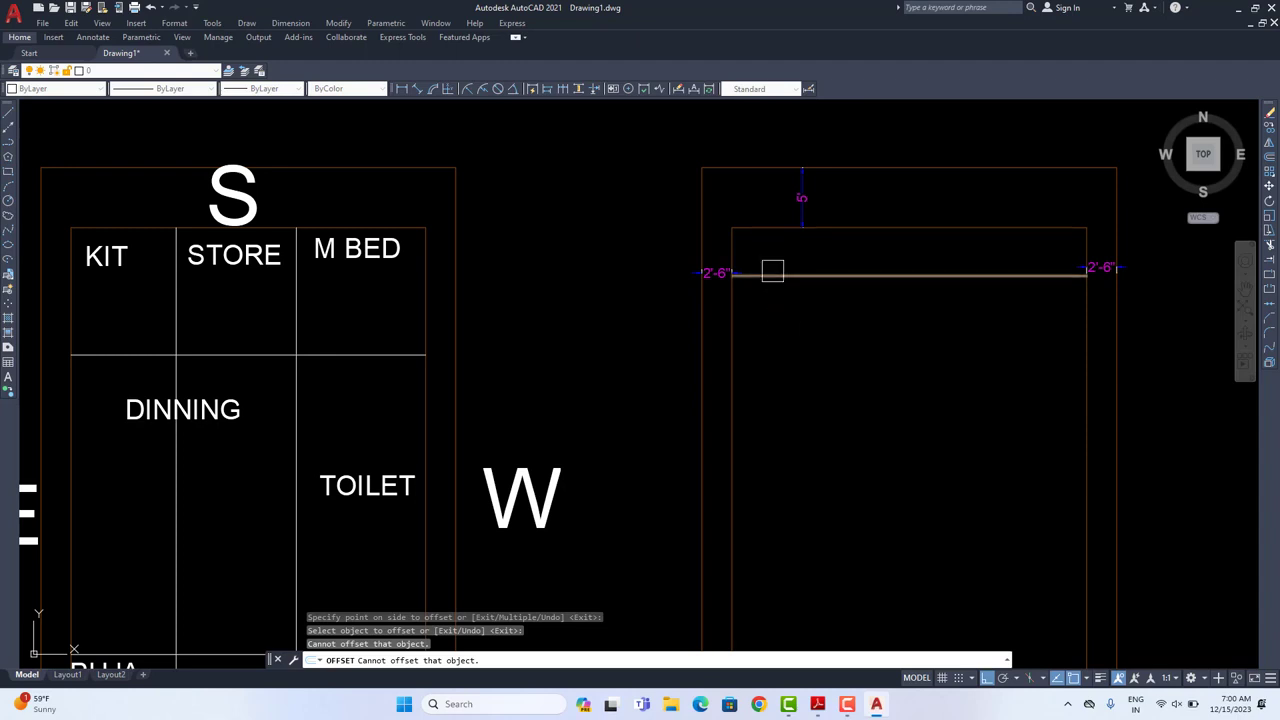
key("Escape")
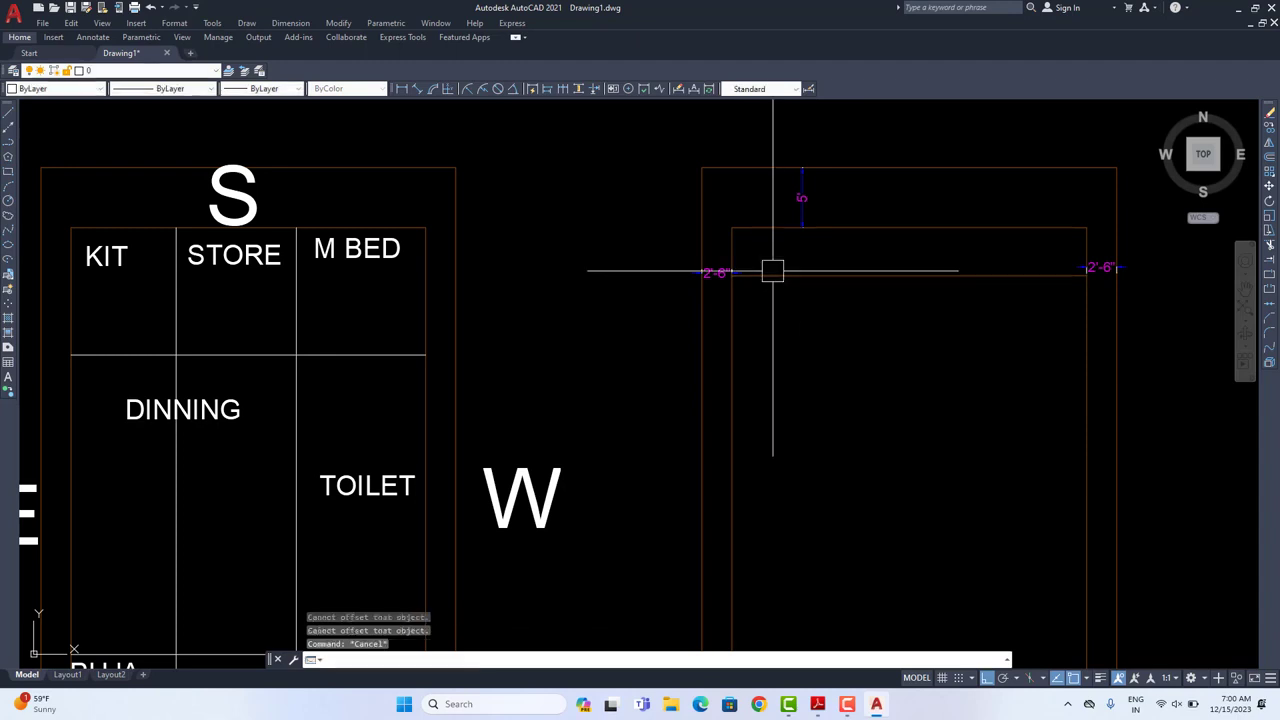
Step: Offset the new horizontal line a further 10" into the plan to form the wall thickness
type("o")
key("Return")
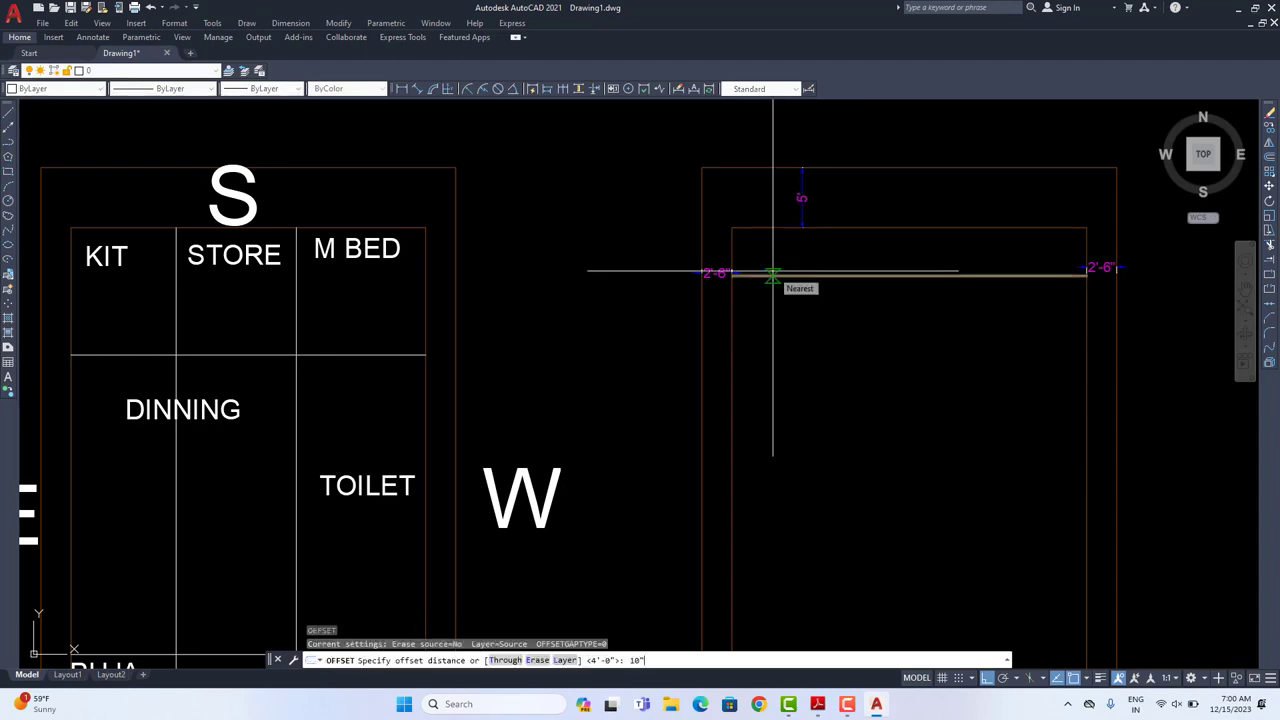
type("10\"")
key("Return")
left_click(792, 274)
left_click(802, 340)
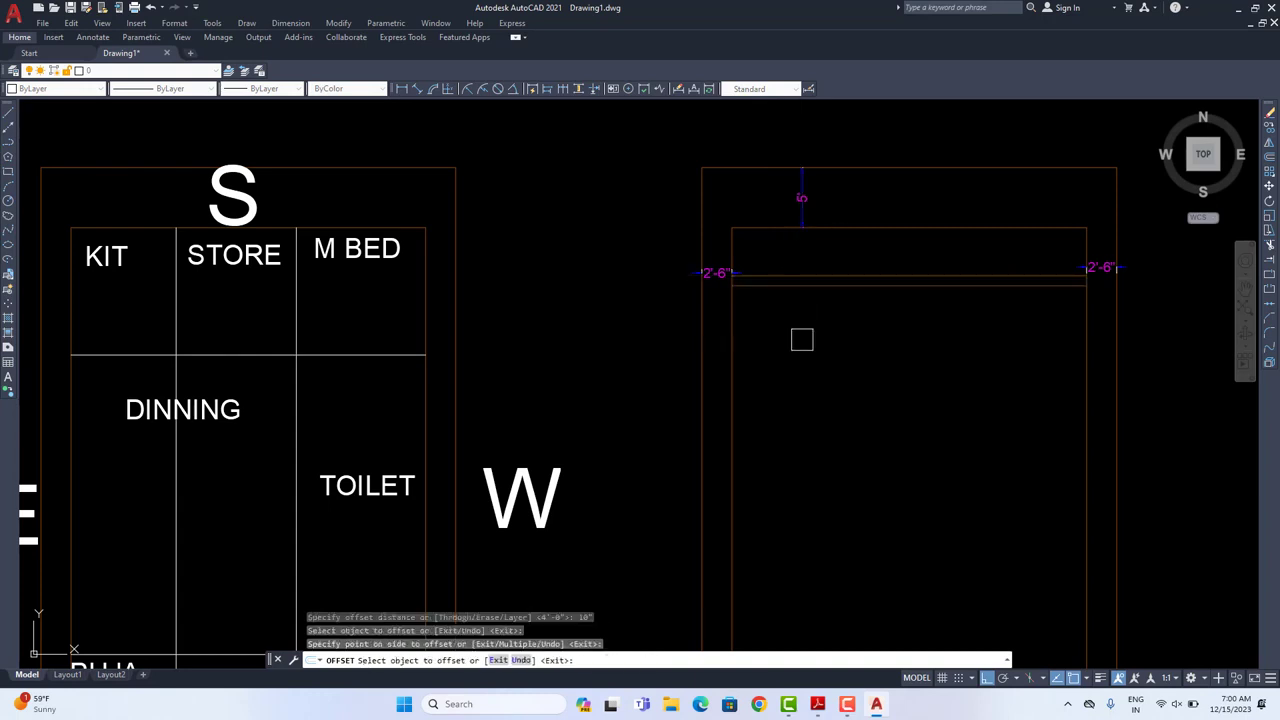
key("Escape")
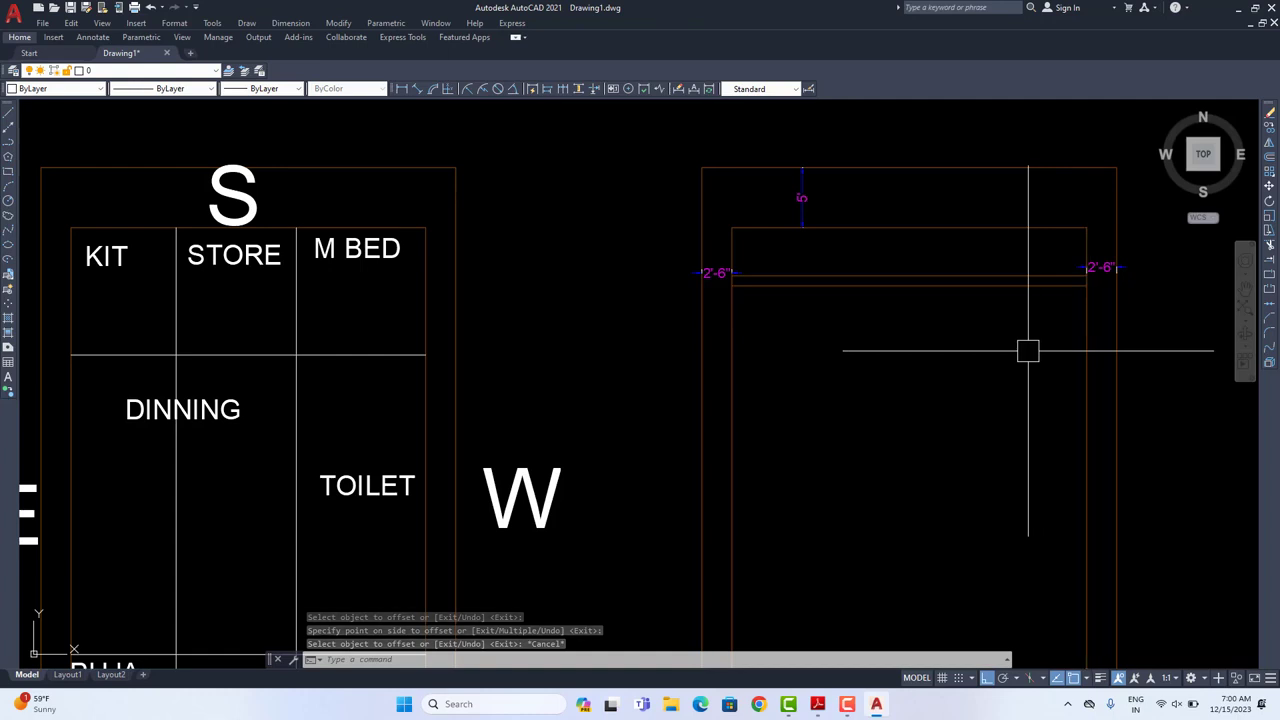
Step: Offset both side lines of the inner rectangle 10" inward to form the side walls
key("Return")
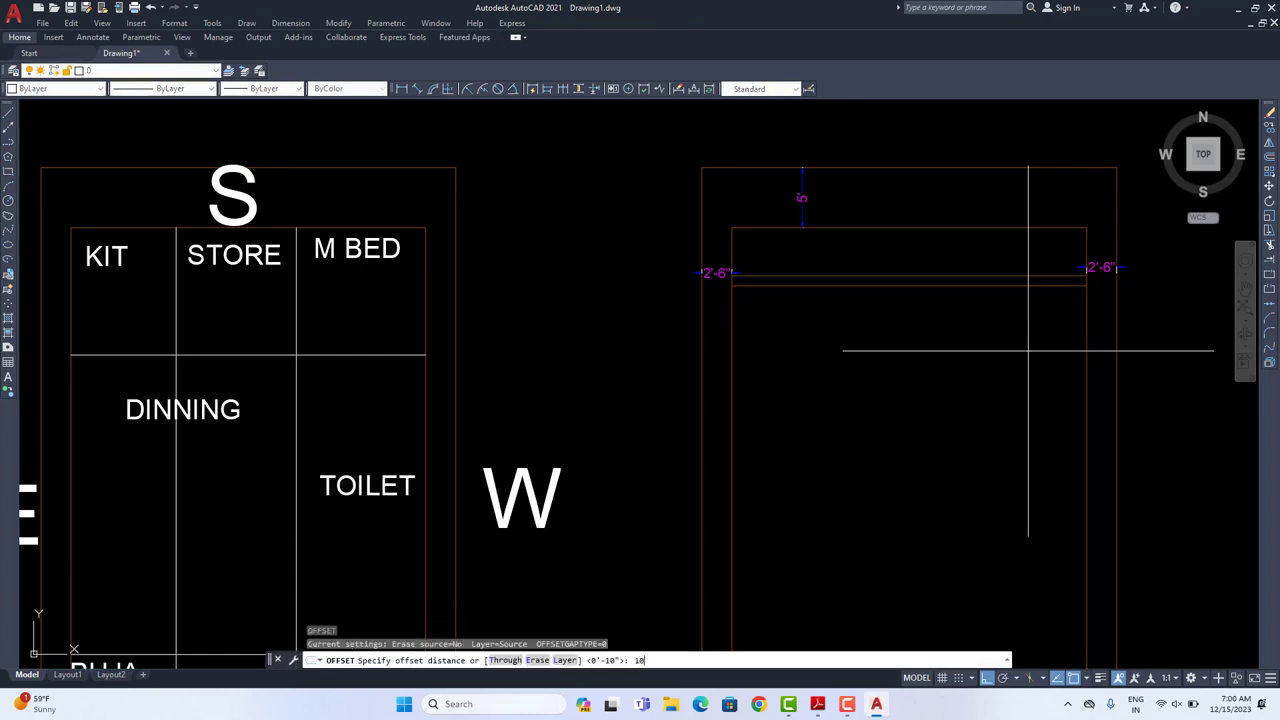
type("10")
key("Return")
left_click(726, 351)
left_click(800, 357)
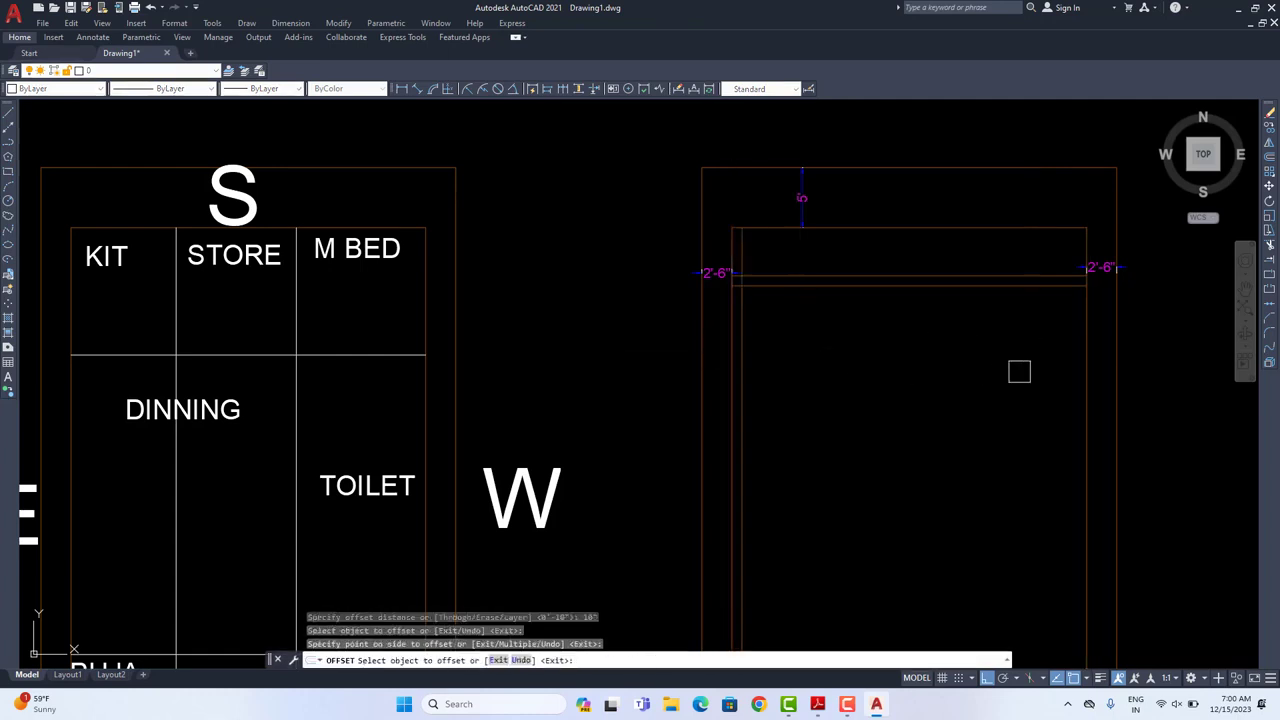
left_click(1082, 362)
left_click(934, 379)
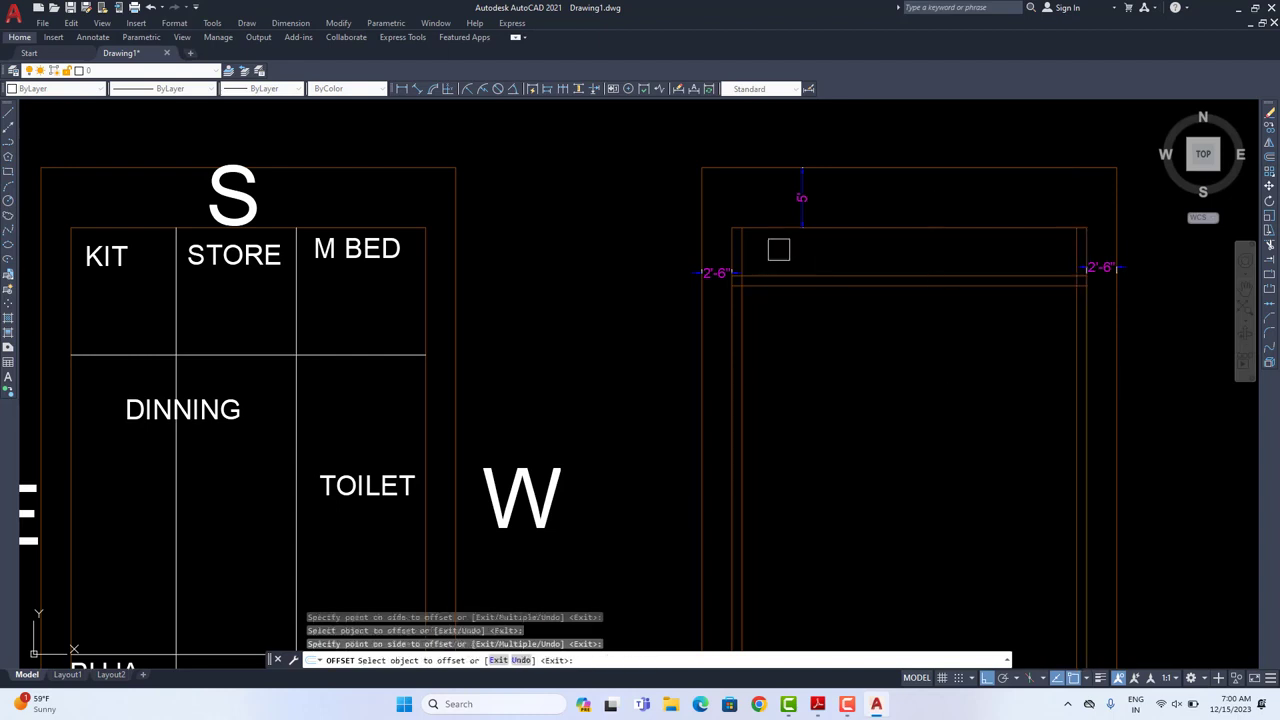
key("Escape")
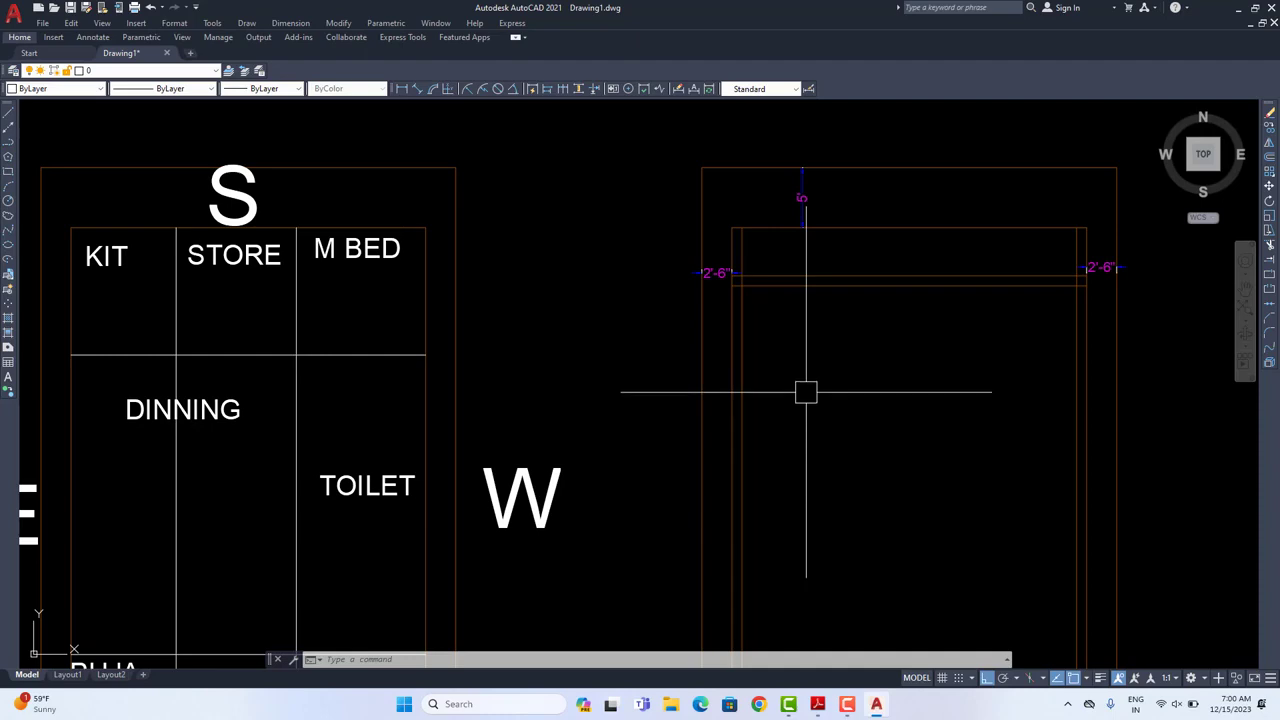
Step: Offset the inner face of the upper horizontal wall 9' down into the plan
scroll(928, 330, "down", 3)
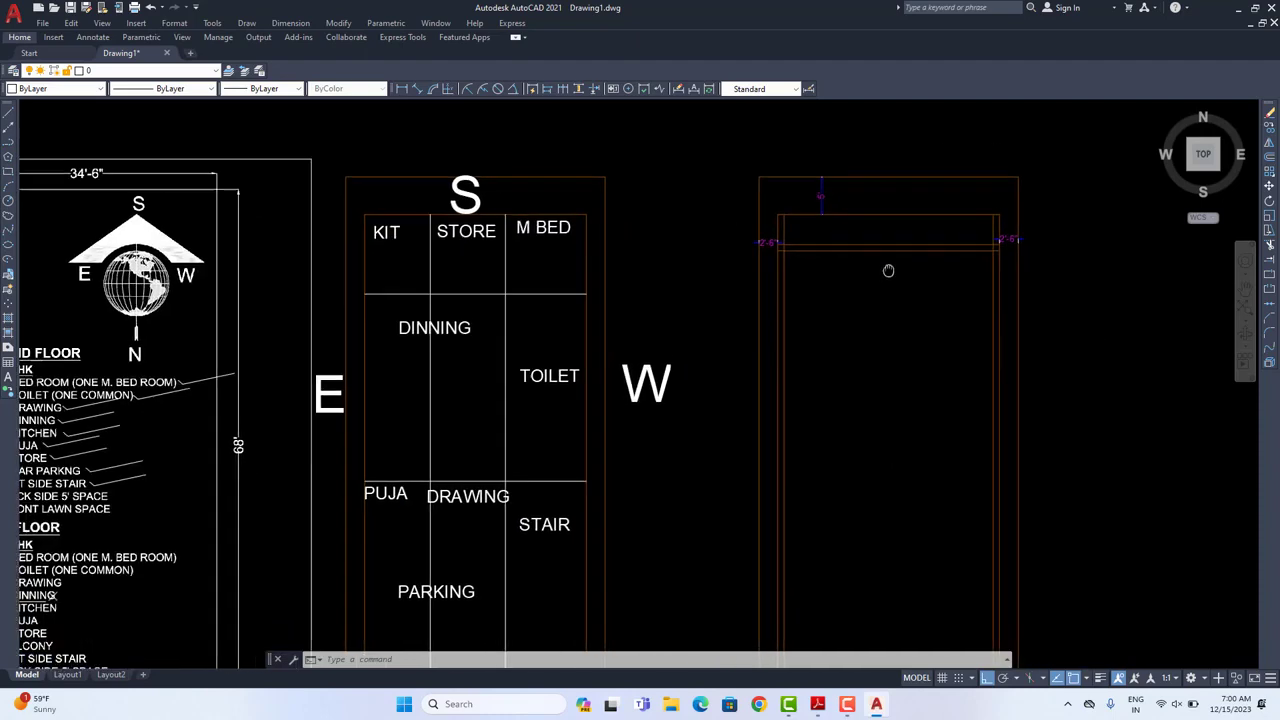
scroll(830, 225, "up", 3)
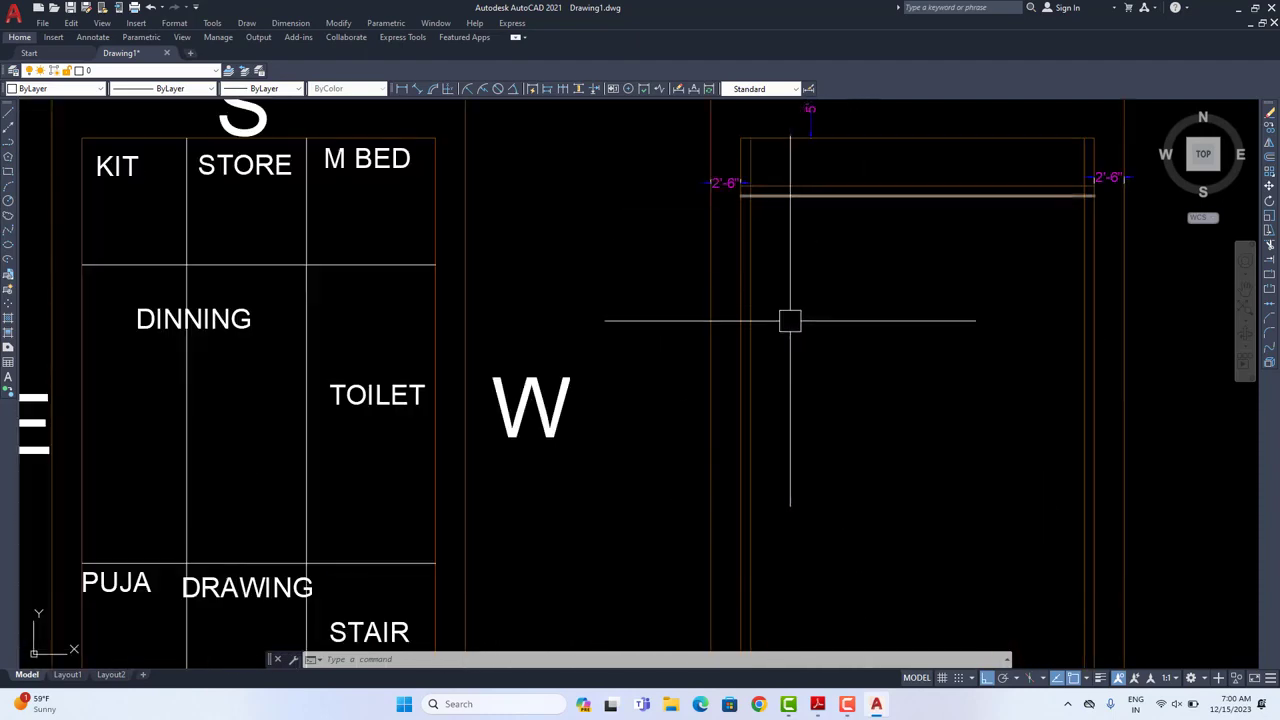
middle_click_drag(789, 294, 772, 347)
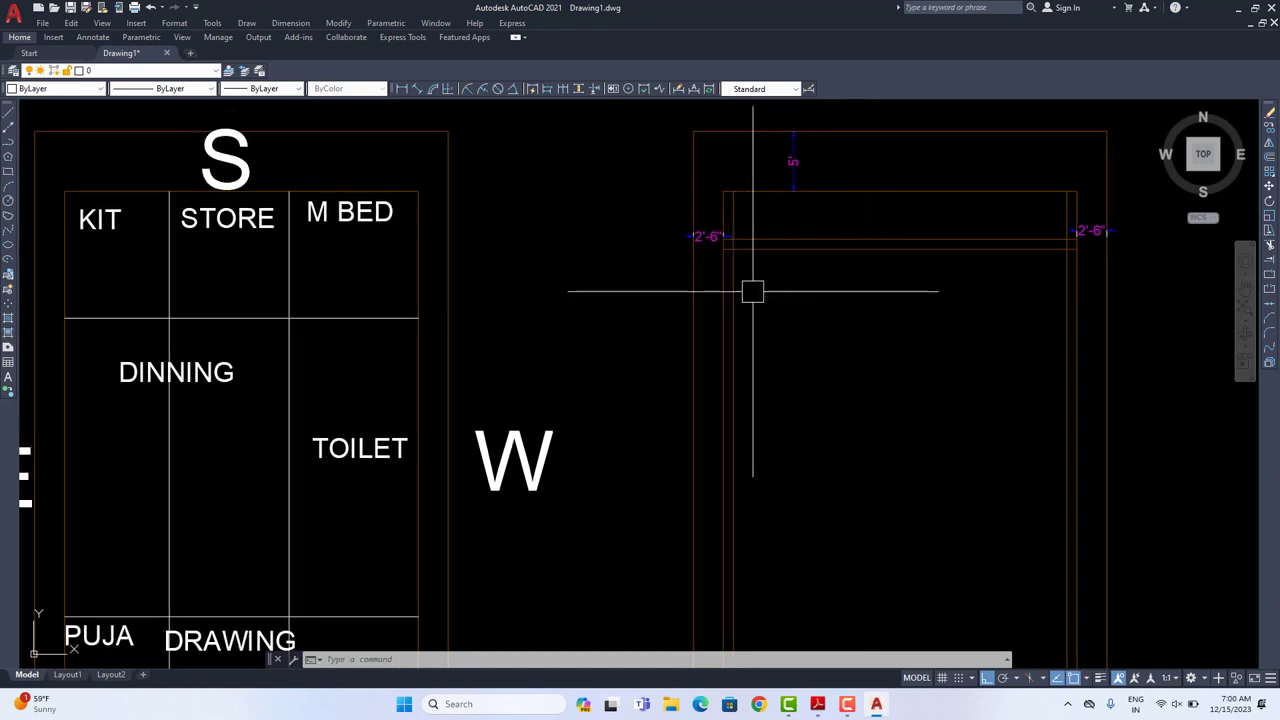
type("o")
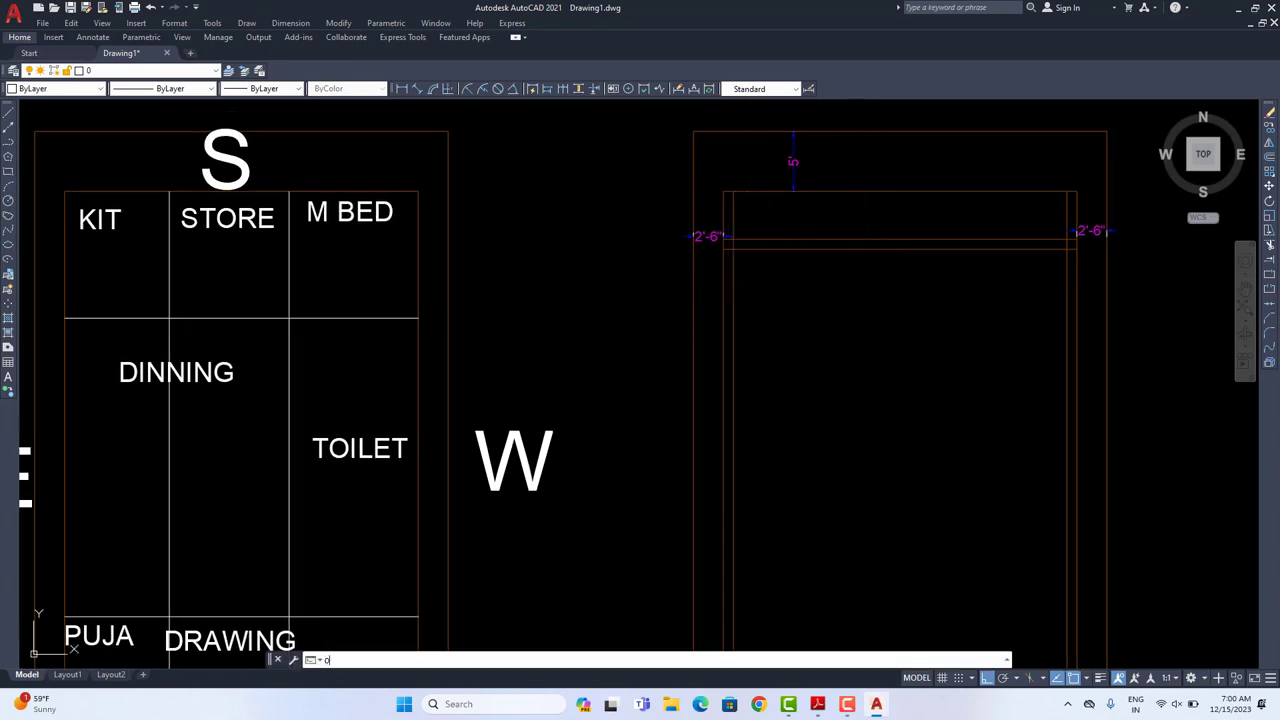
key("Return")
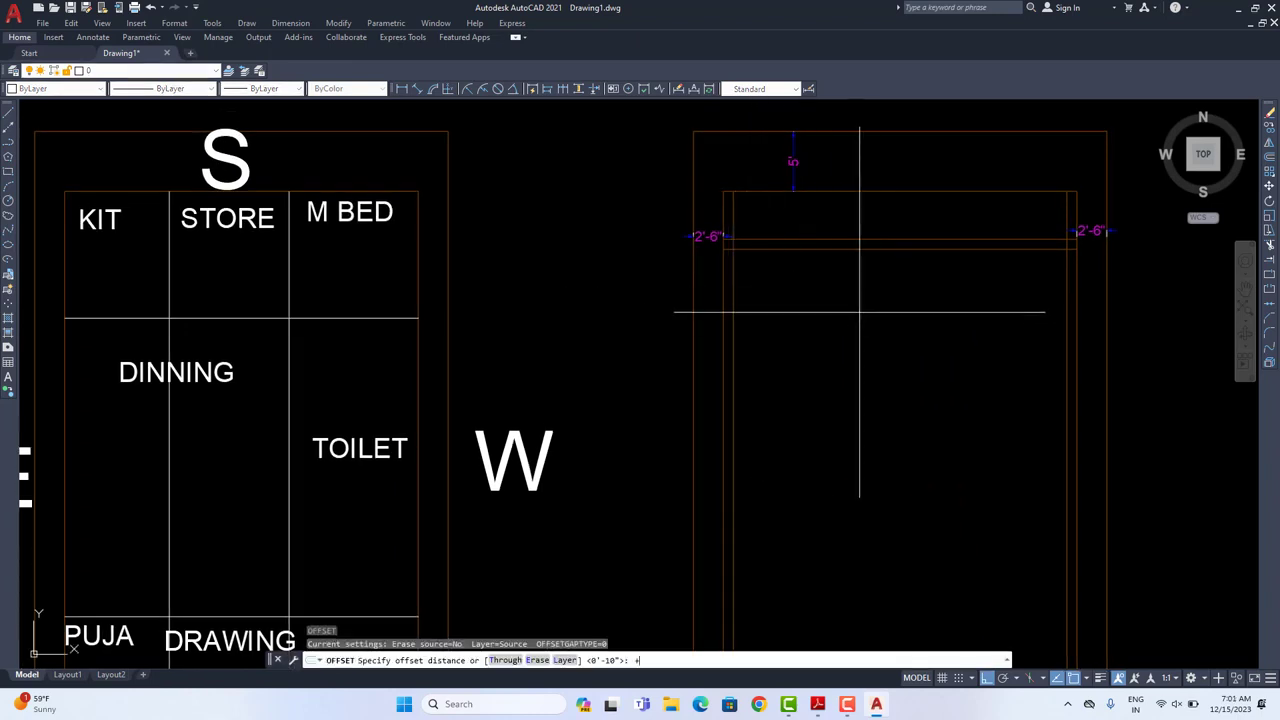
type("9'")
key("Return")
left_click(823, 248)
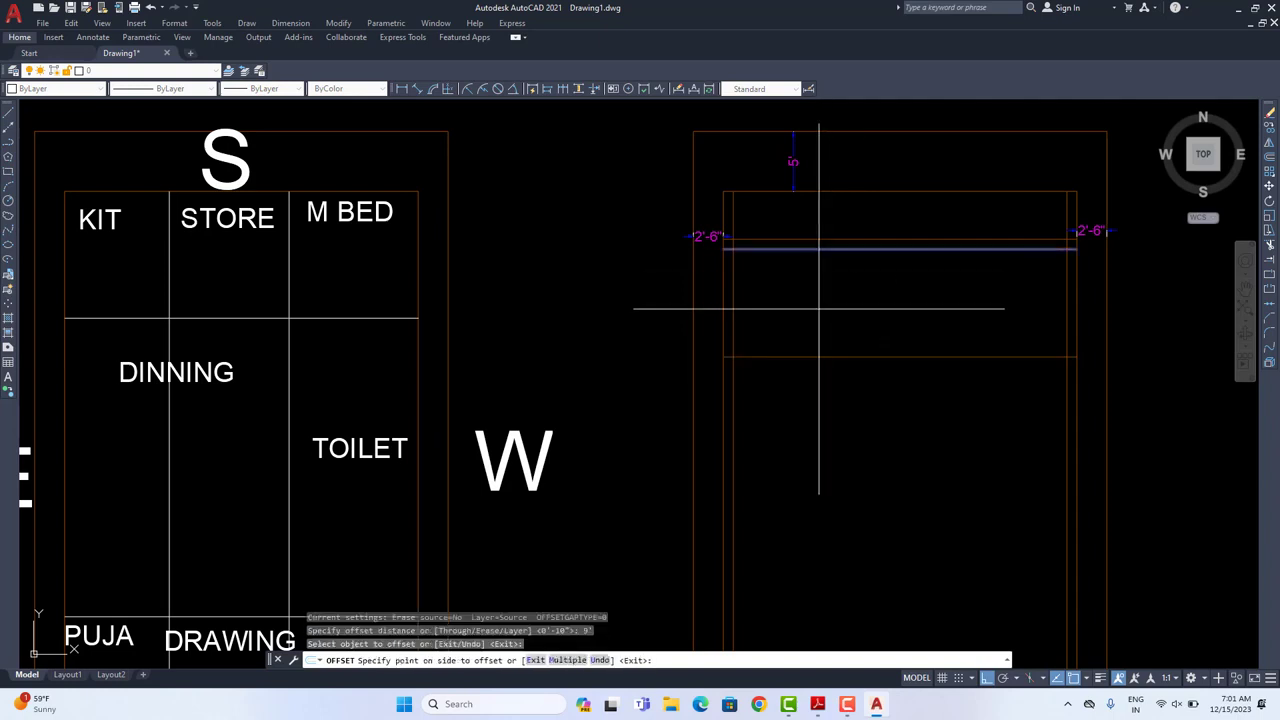
left_click(814, 349)
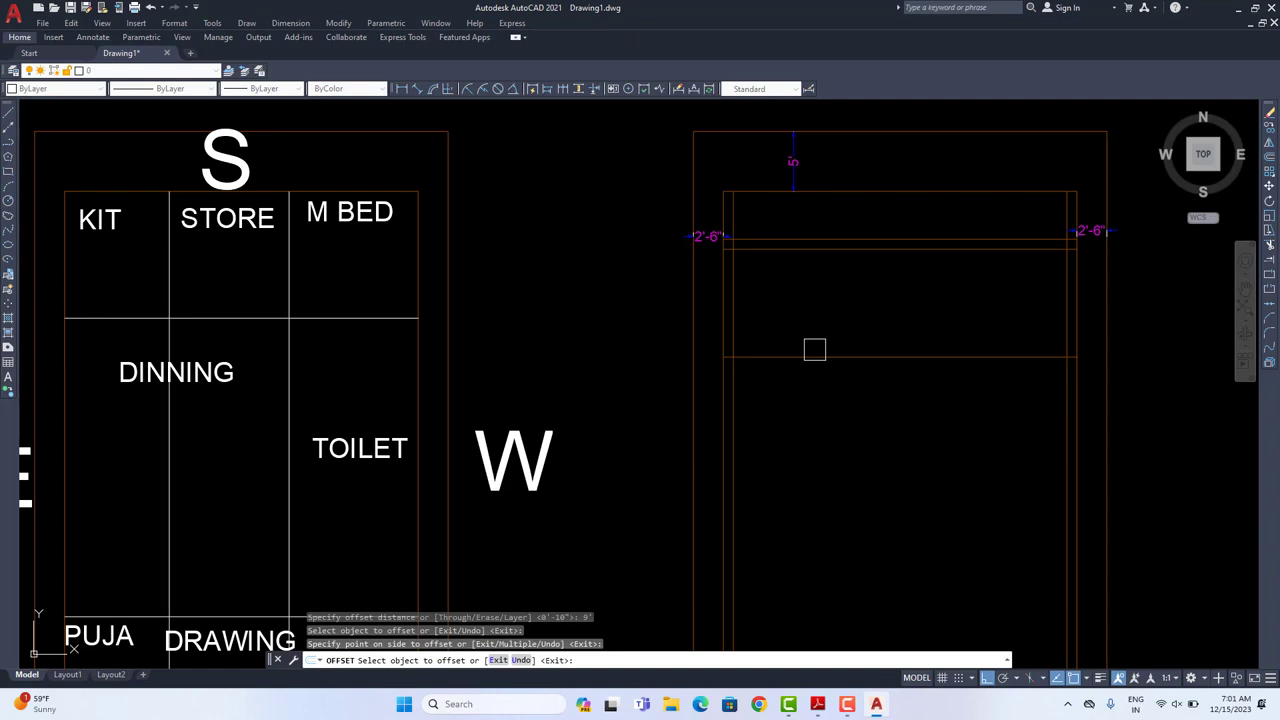
key("Return")
Step: Offset the inner face of the east side wall 7' into the plan for the kitchen width
key("Return")
type("7")
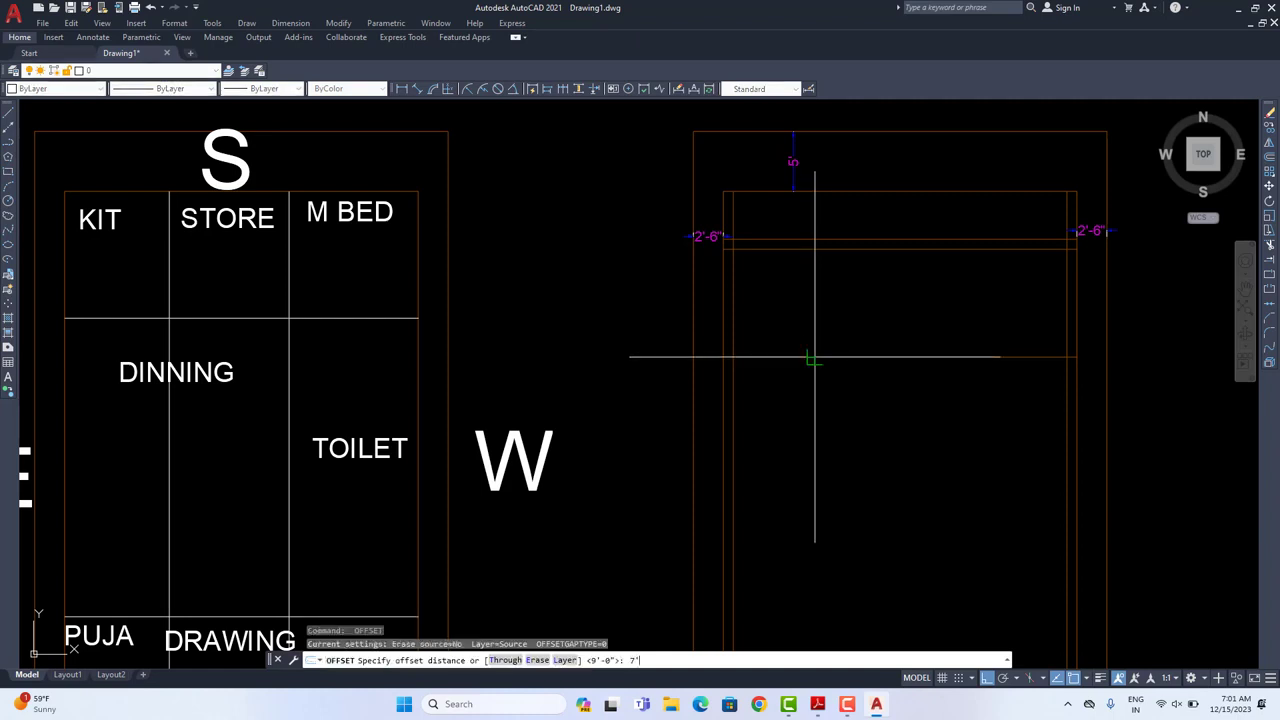
key("Return")
left_click(740, 297)
left_click(814, 309)
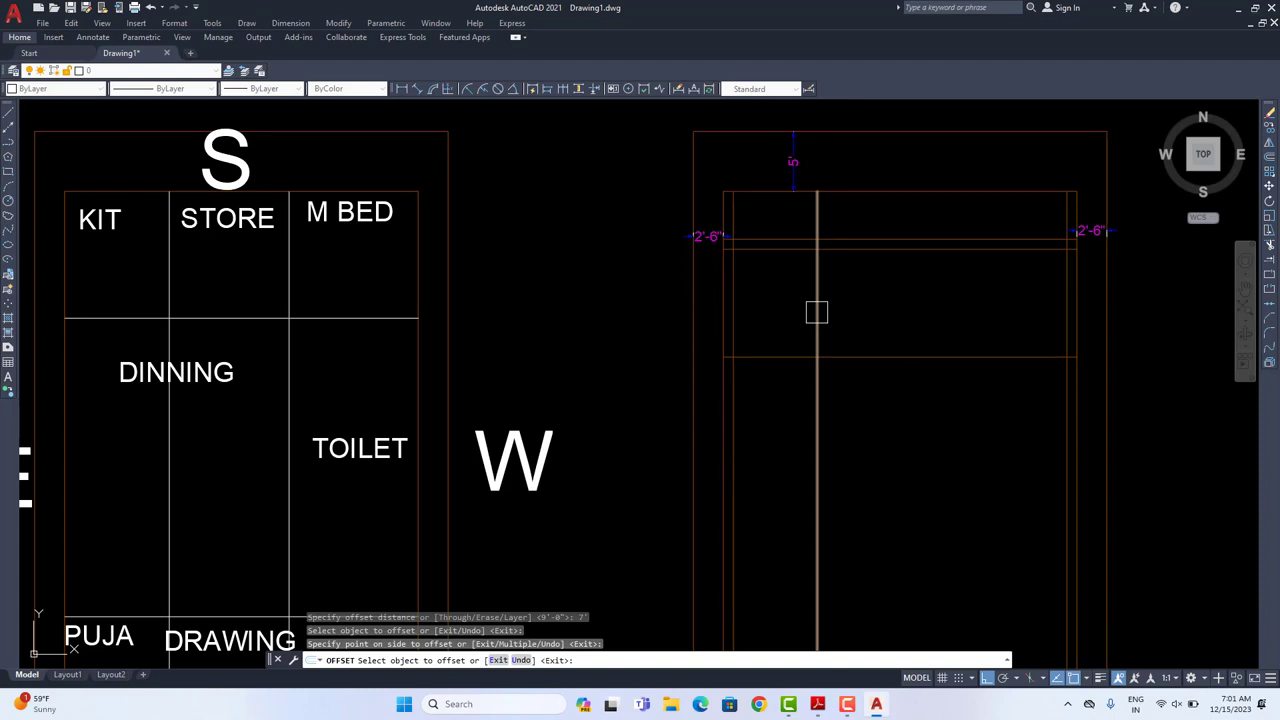
key("Return")
key("Return")
type("5")
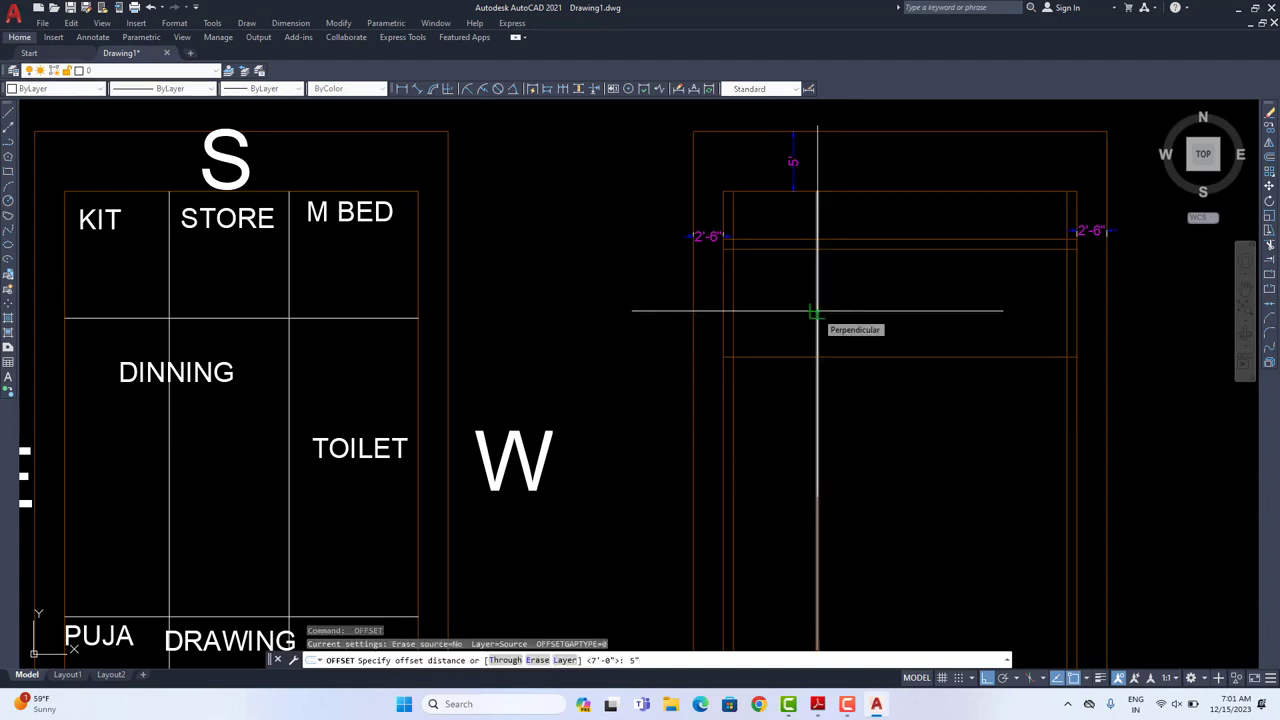
type("\"")
key("Escape")
Step: Offset the kitchen's lower line downward and its inner partition line outward by 5" to form the wall thicknesses
type("o")
key("Return")
type("5")
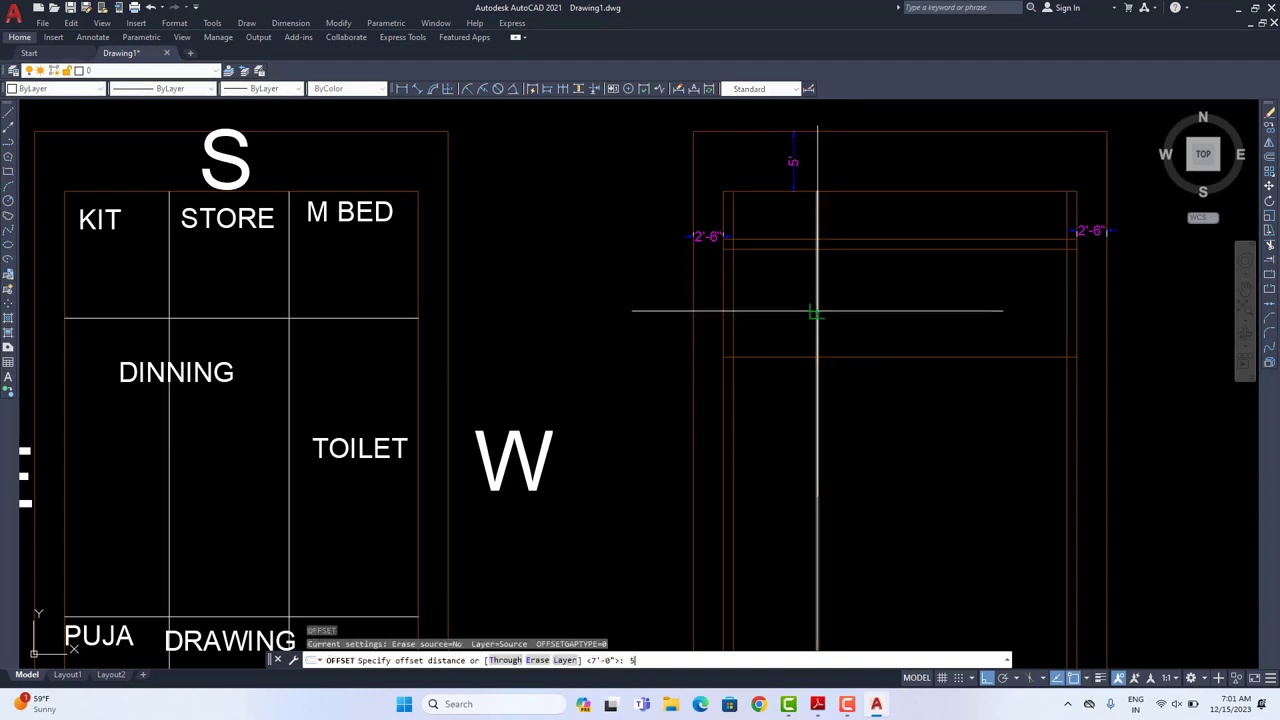
type("\"")
key("Return")
left_click(850, 357)
left_click(850, 400)
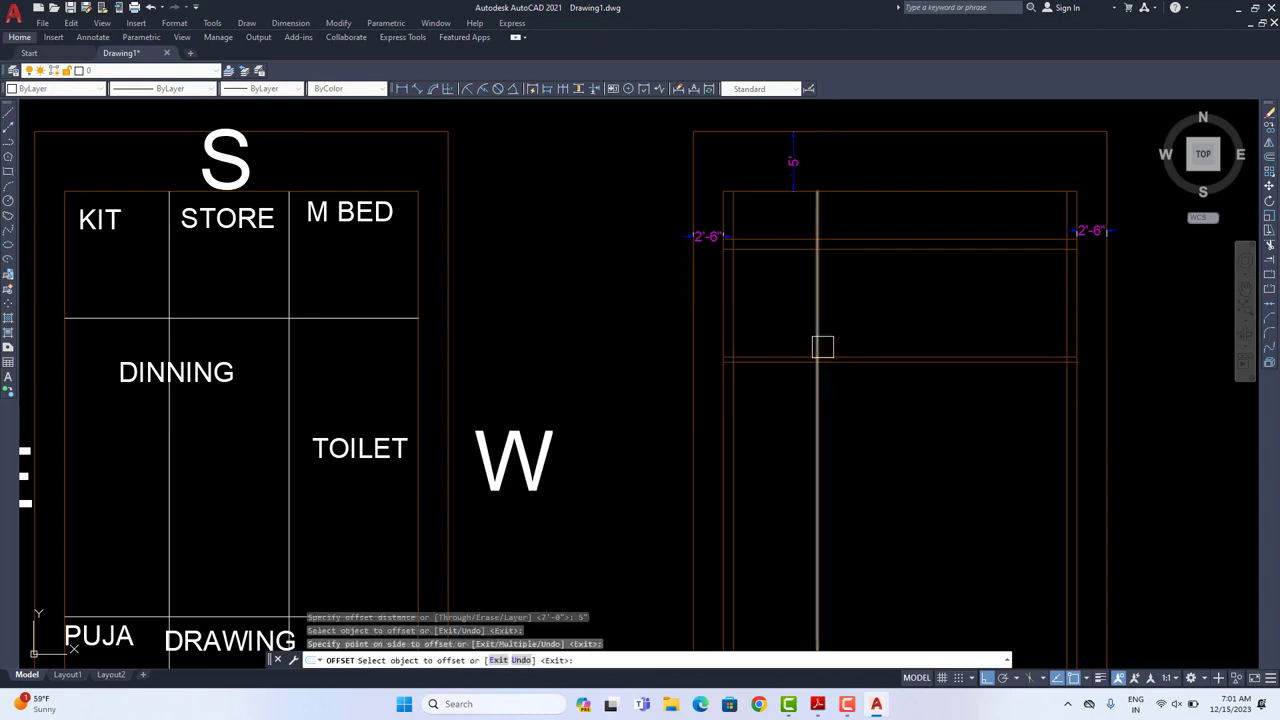
left_click(822, 334)
left_click(882, 332)
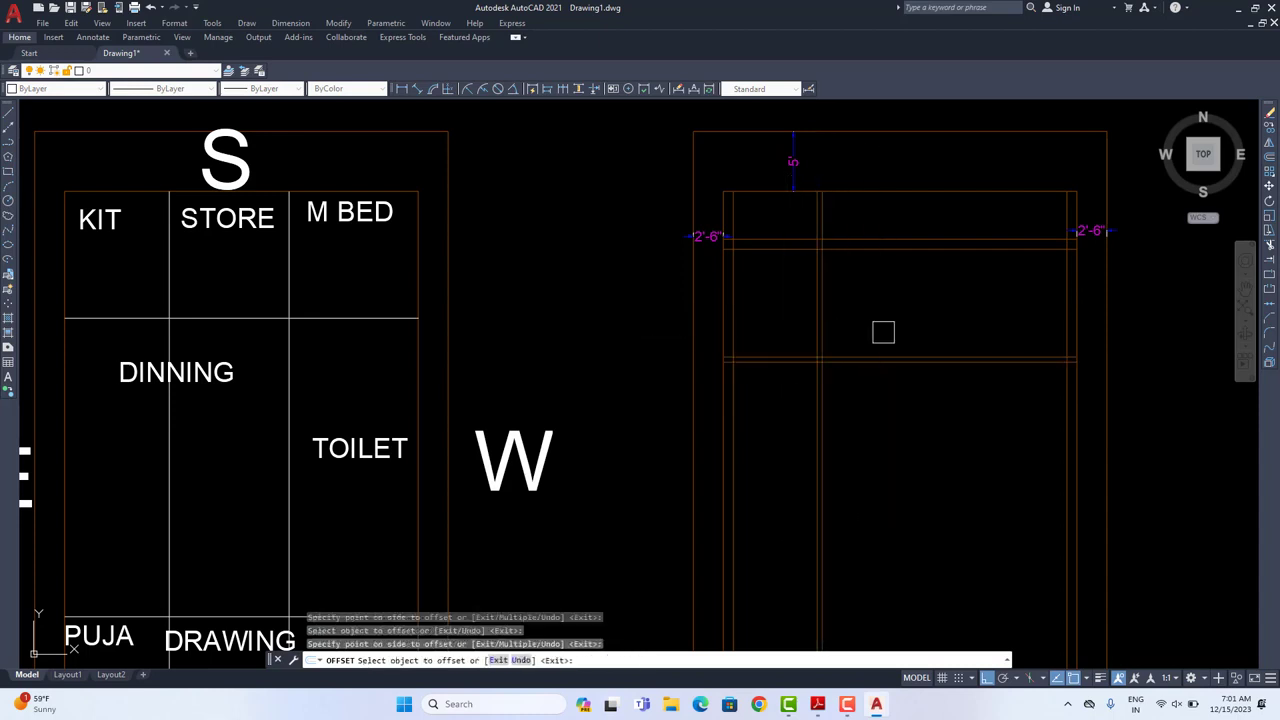
Step: Trim the kitchen wall lines where they run past the kitchen corner and delete the leftover stubs at the west wall
key("Escape")
key("Escape")
type("tr")
key("Return")
left_click(968, 312)
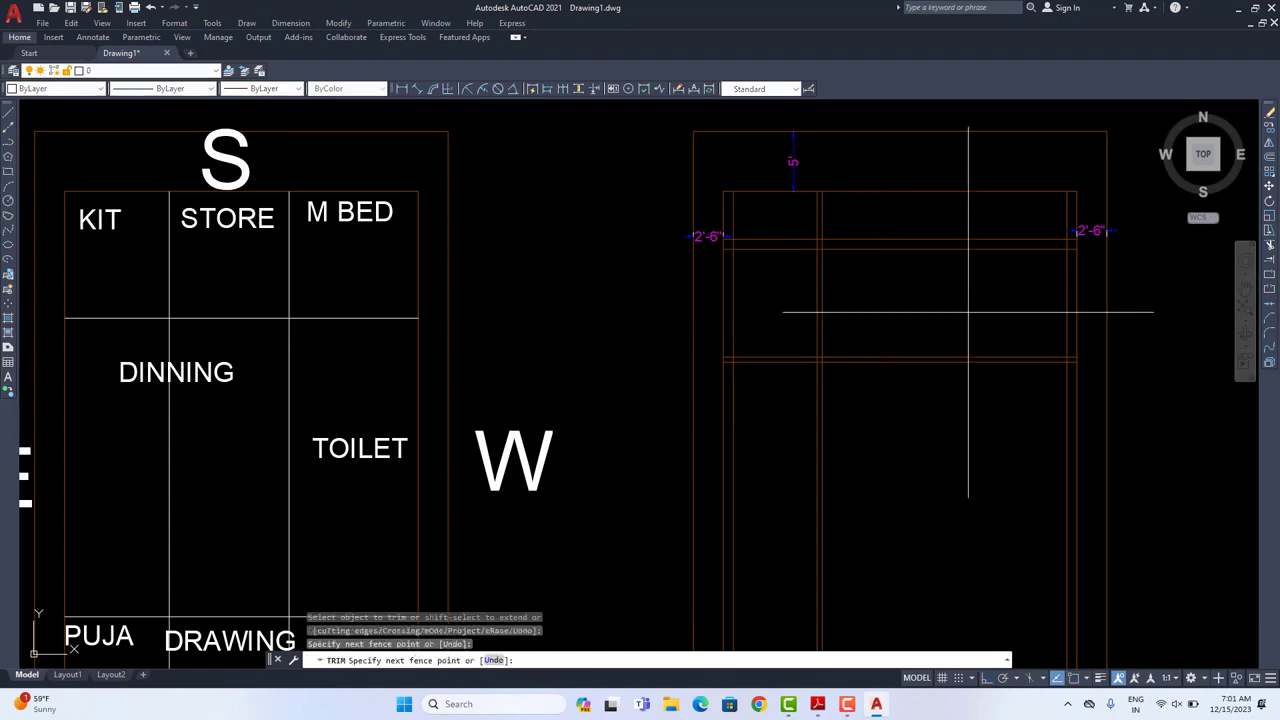
left_click(922, 433)
left_click(877, 405)
left_click(795, 425)
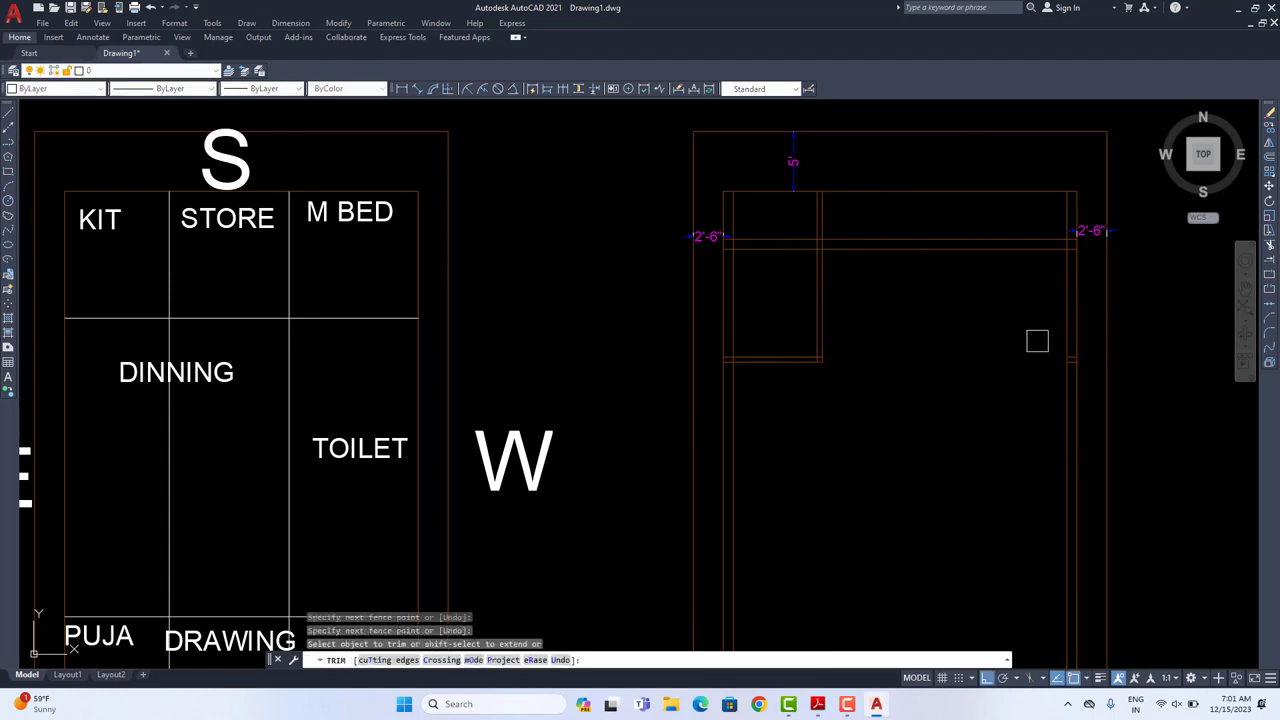
key("Escape")
left_click(1062, 353)
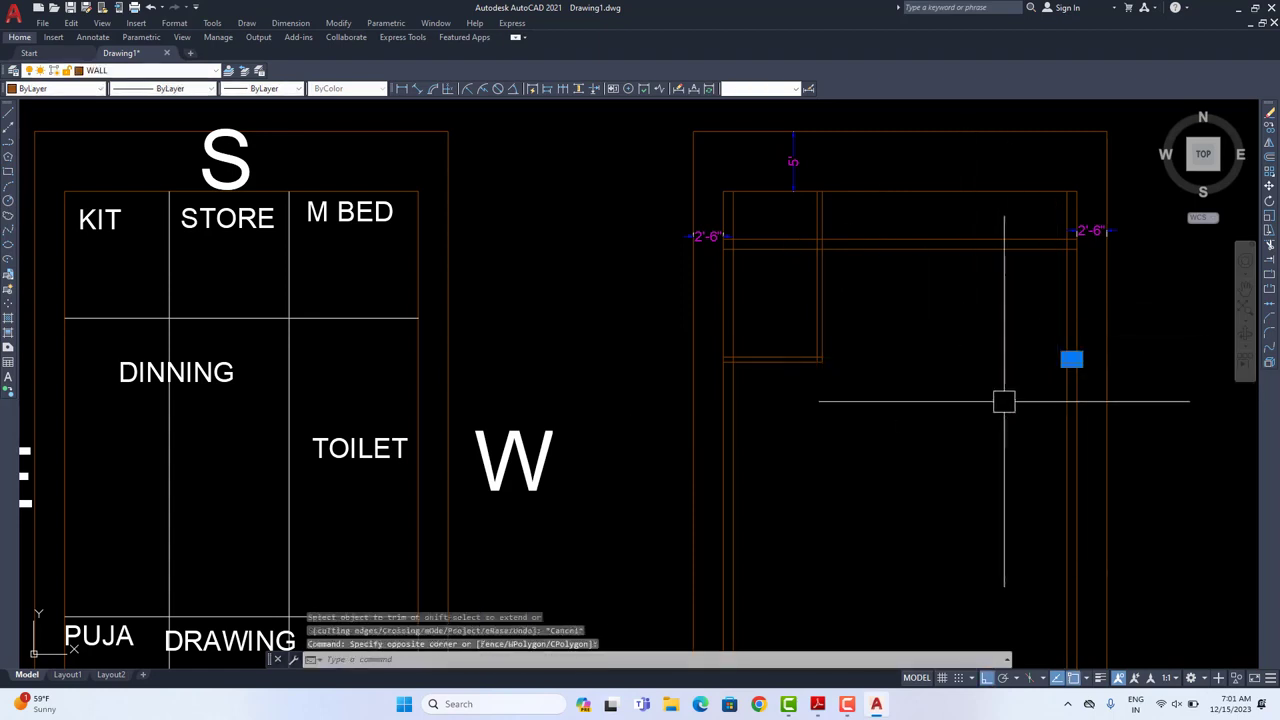
key("Delete")
Step: Offset the inner face of the west side wall 14' into the plan for the master bedroom width
middle_click_drag(830, 318, 822, 350)
middle_click_drag(750, 330, 731, 361)
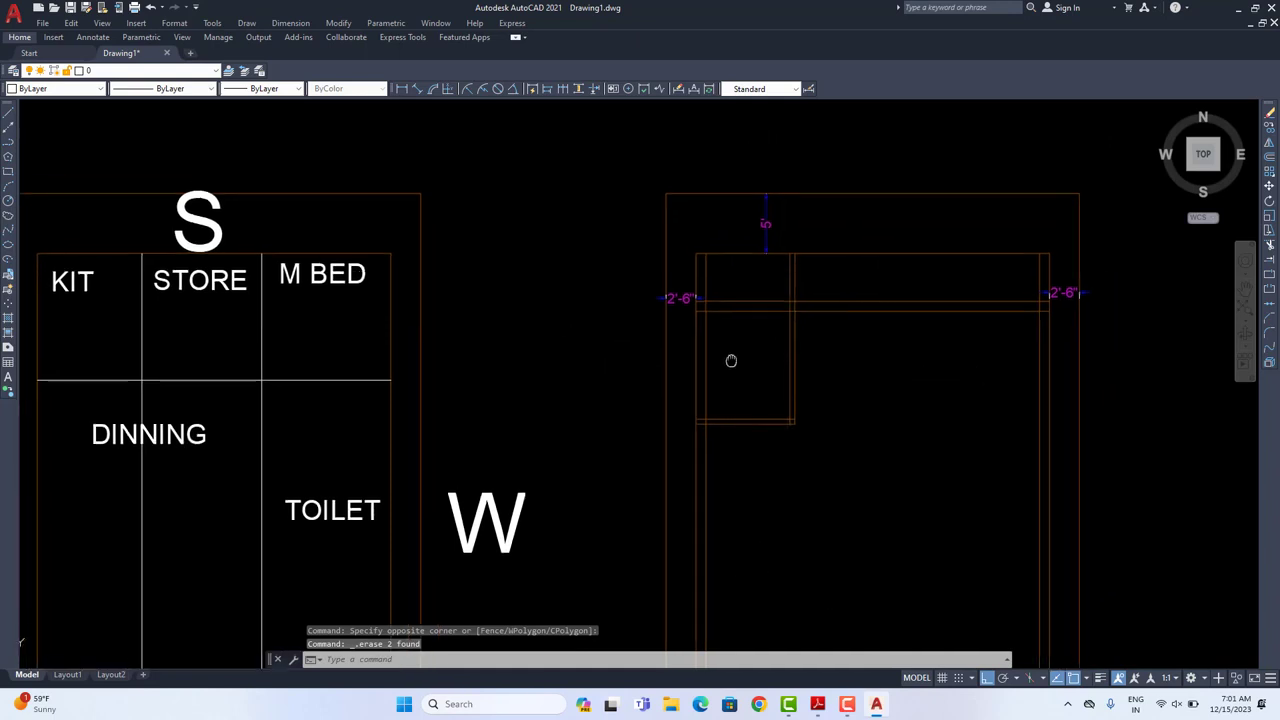
scroll(731, 361, "up", 2)
mouse_move(745, 258)
middle_mouse_down()
mouse_move(754, 369)
mouse_move(680, 294)
mouse_move(806, 334)
middle_mouse_up()
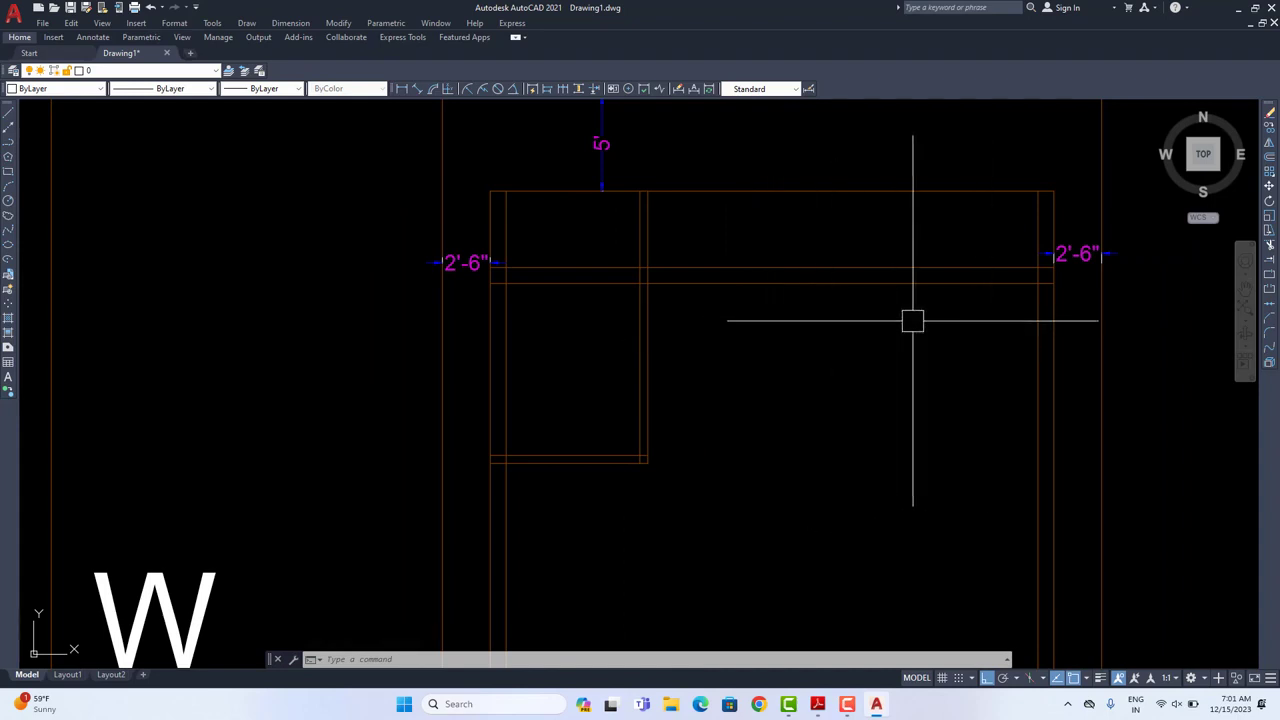
scroll(904, 344, "down", 2)
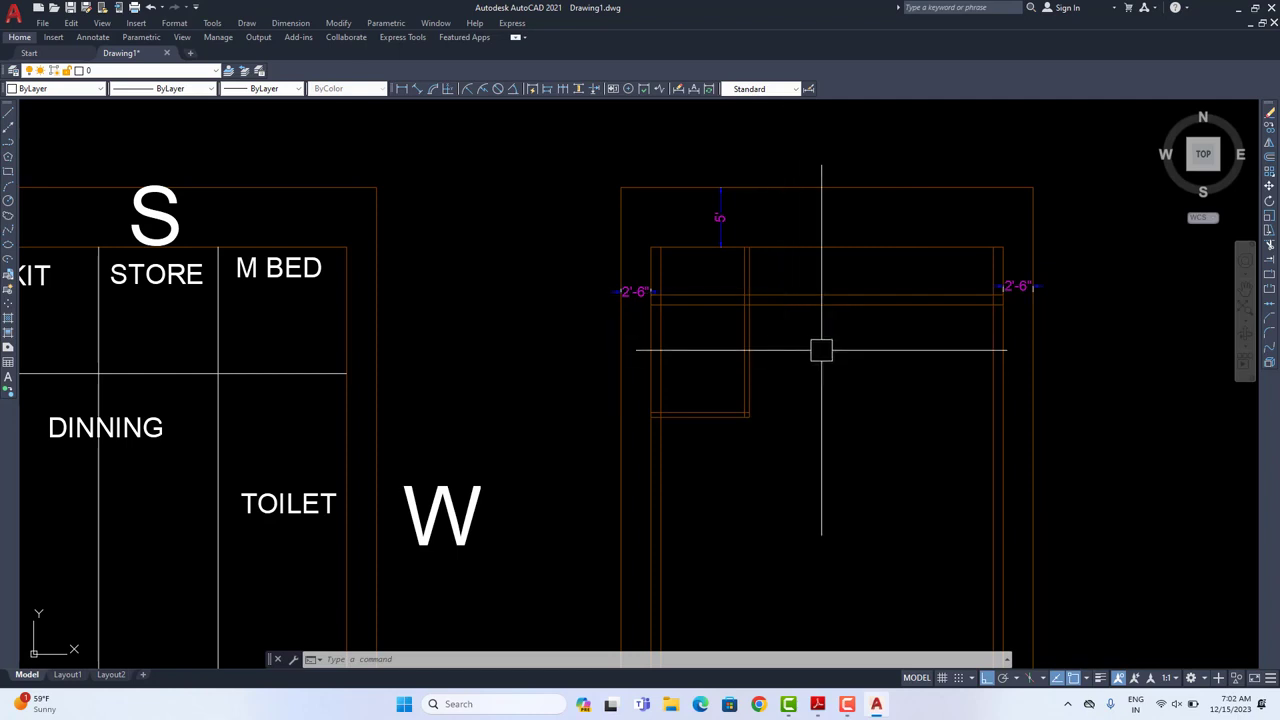
type("o")
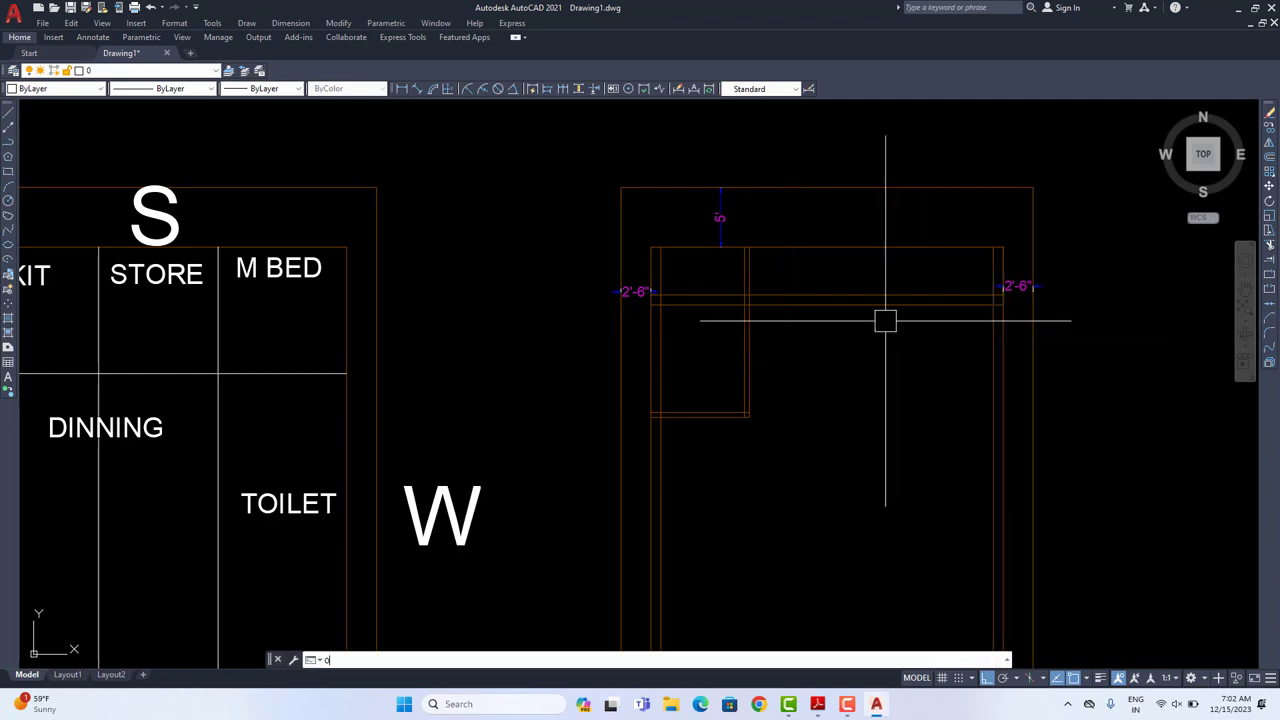
key("Return")
type("14'")
key("Return")
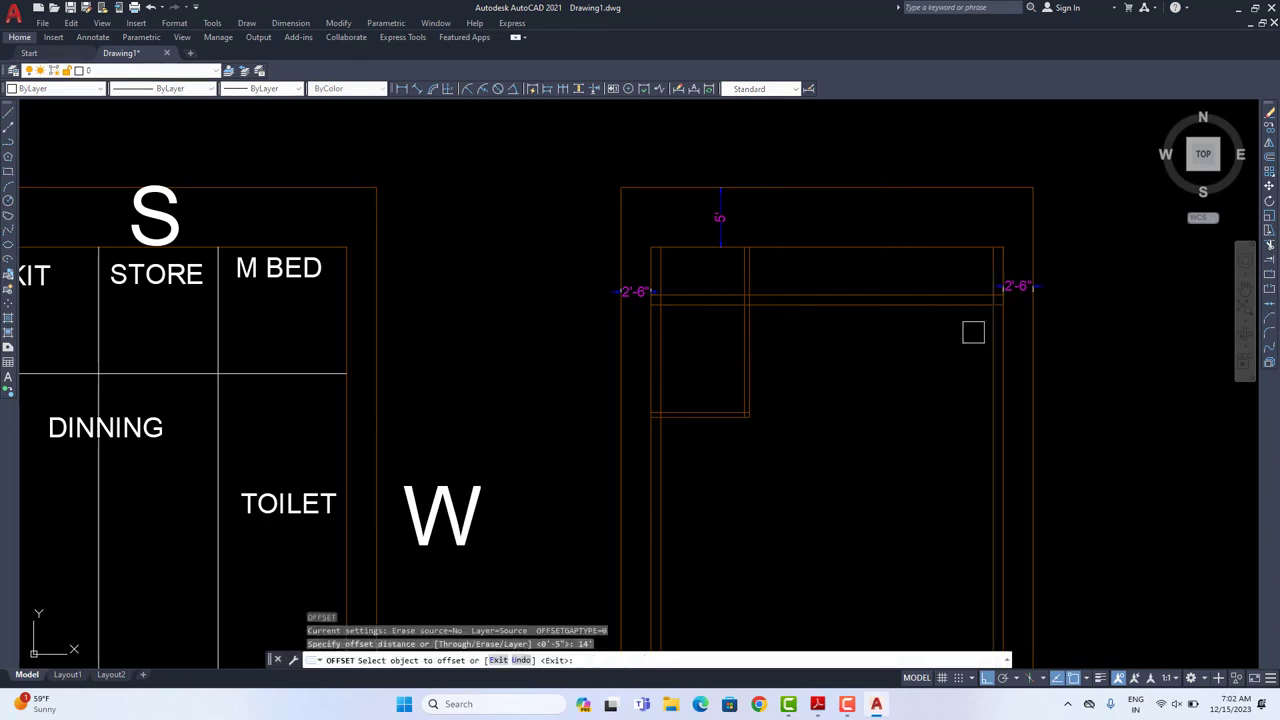
left_click(988, 347)
left_click(889, 364)
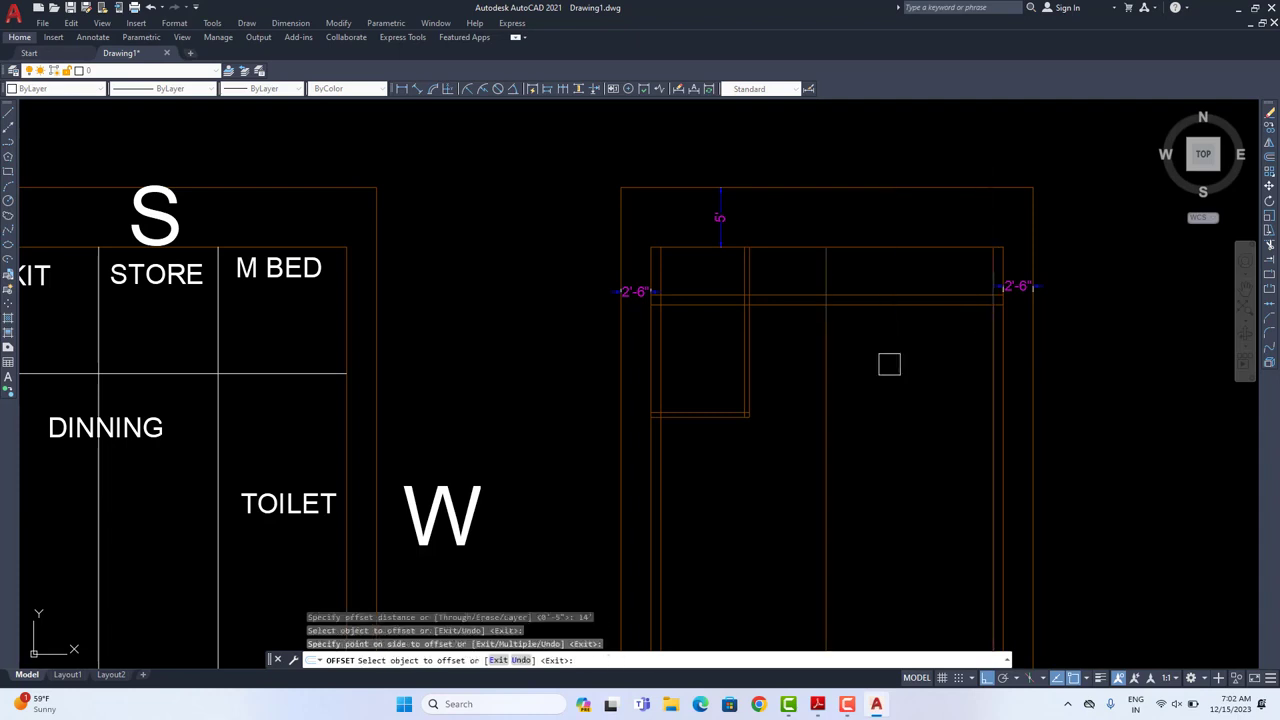
Step: Offset the new bedroom partition line 5" toward the kitchen to form the wall thickness
key("Return")
key("Return")
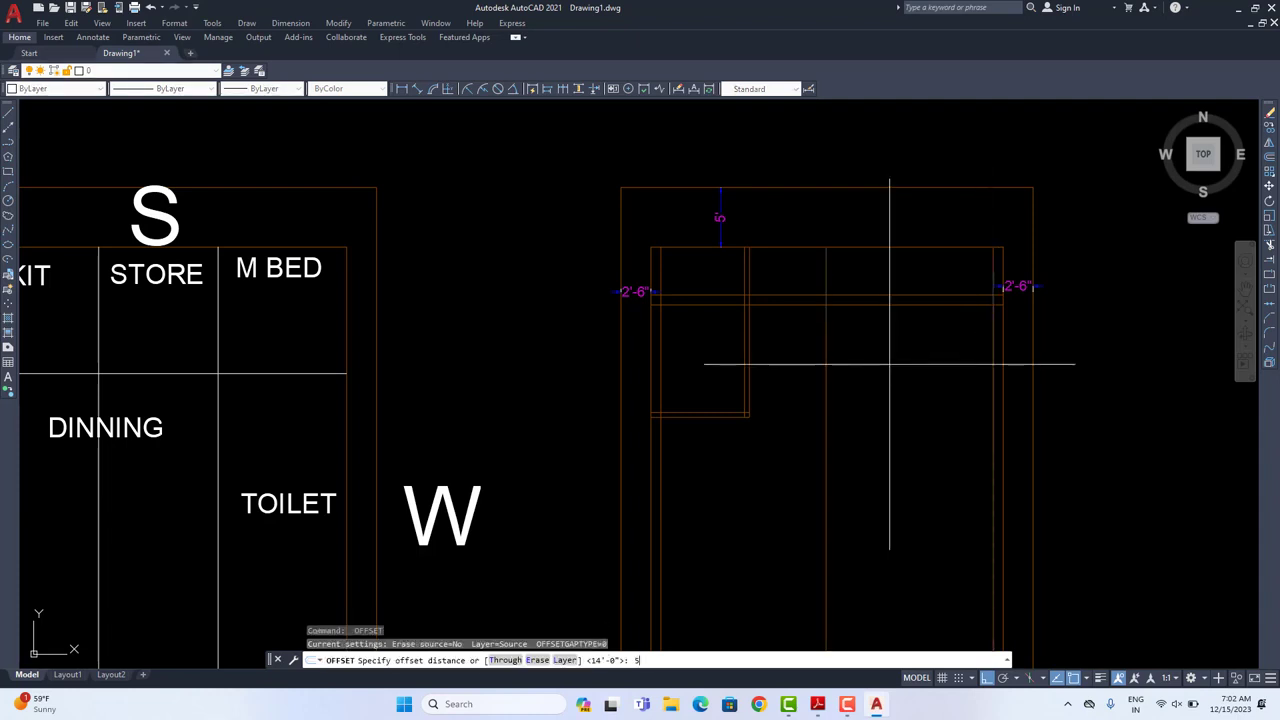
key("Return")
left_click(828, 346)
left_click(806, 354)
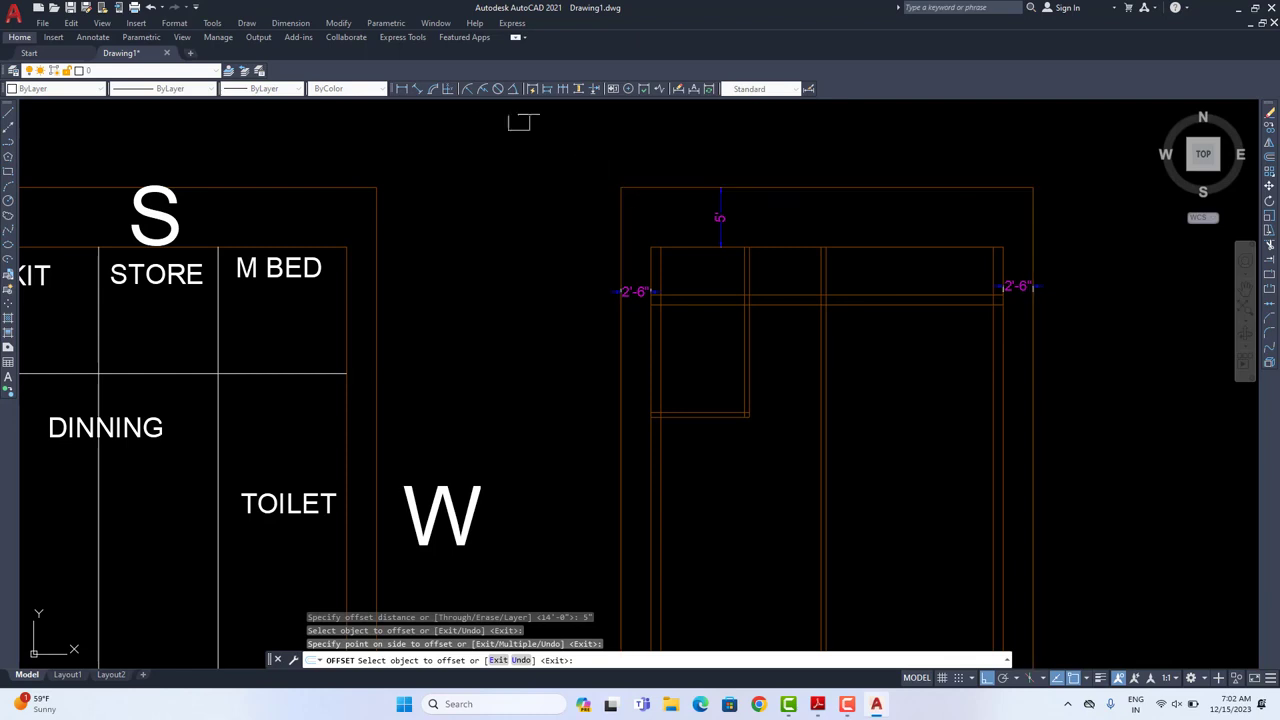
key("Escape")
Step: Add linear dimensions across the master bedroom width and across the store space between the kitchen and the bedroom partition
left_click(401, 88)
scroll(822, 331, "up", 2)
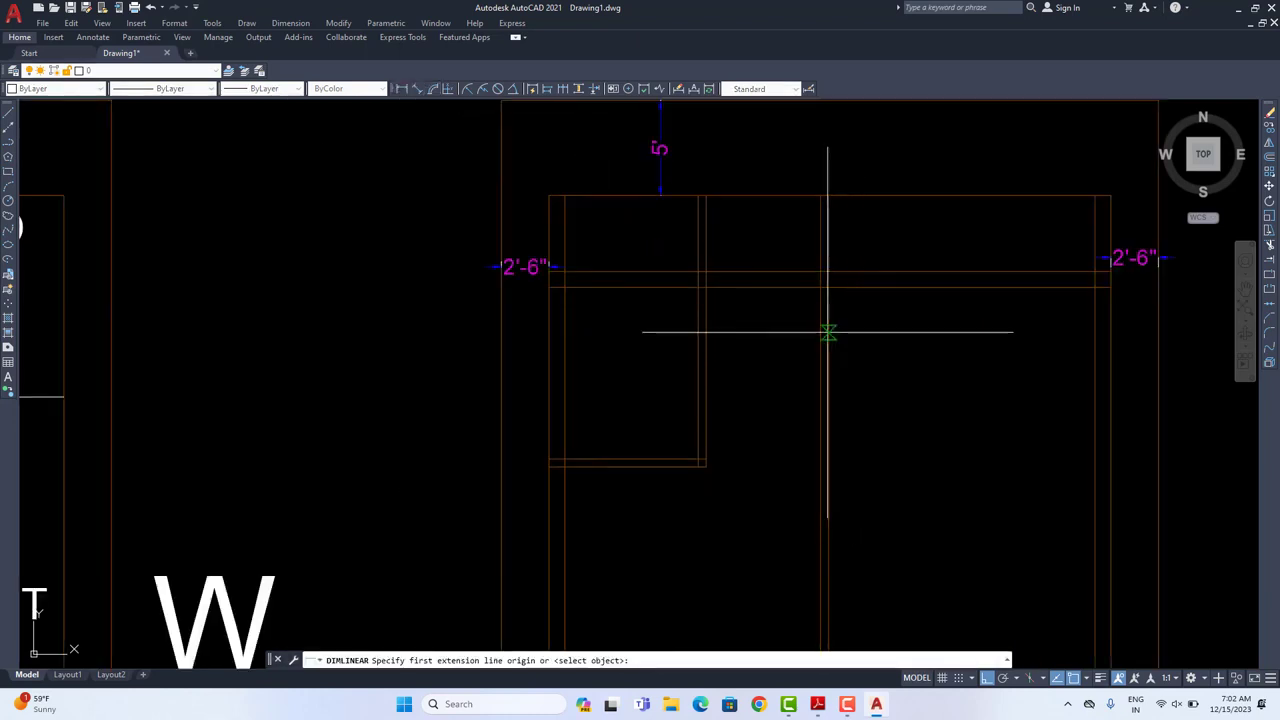
left_click(826, 331)
left_click(1095, 334)
left_click(1012, 337)
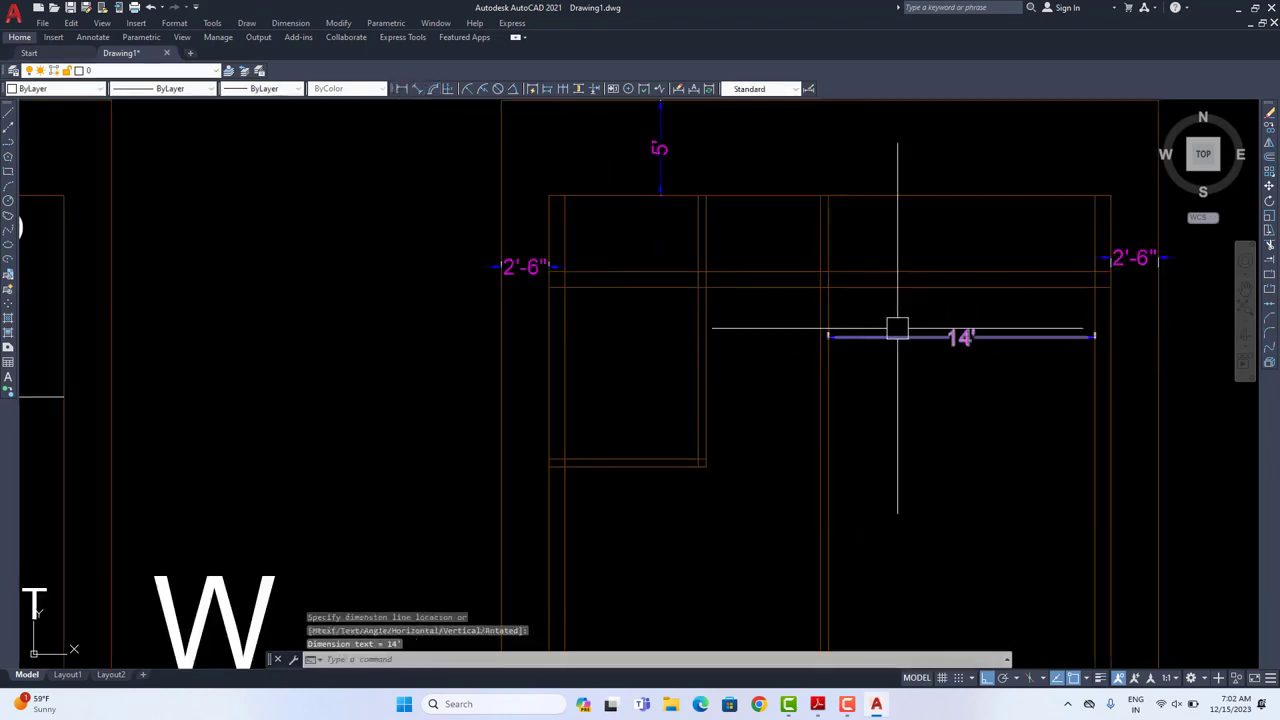
key("Return")
left_click(705, 309)
left_click(820, 309)
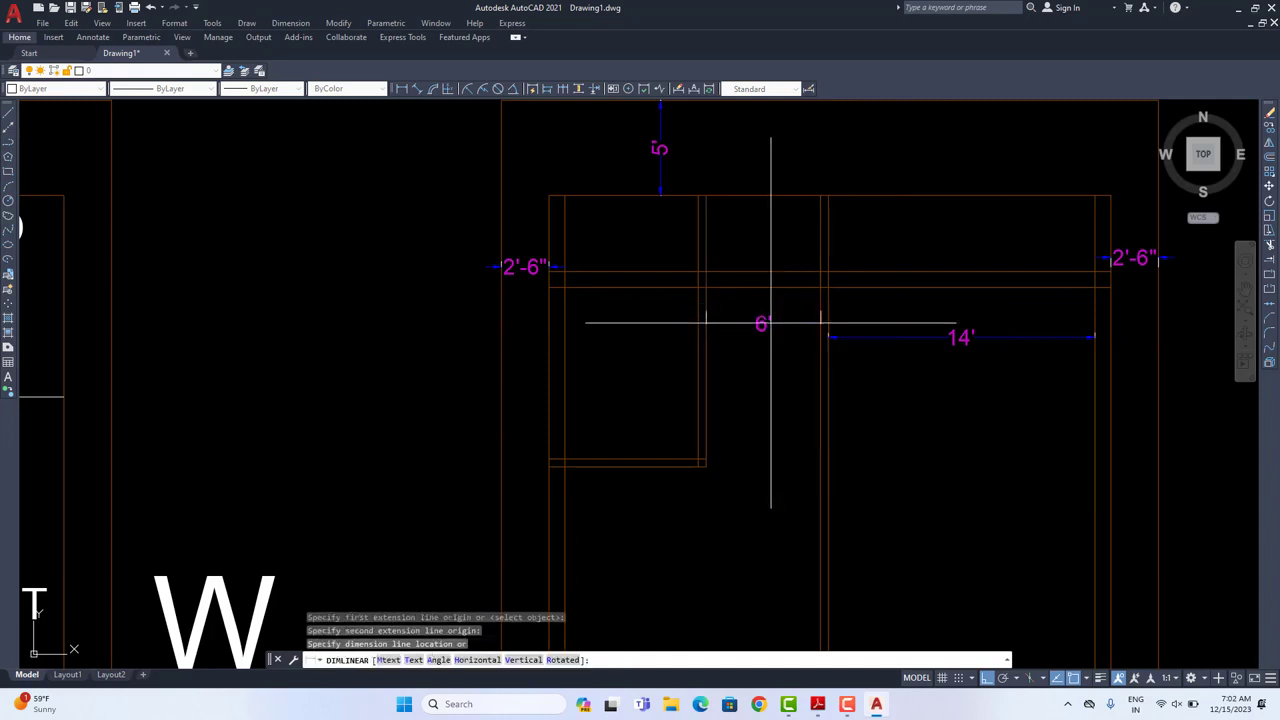
left_click(771, 322)
Step: Move both lines of the master bedroom partition 1' toward the west side wall
scroll(778, 328, "up", 2)
scroll(777, 349, "up", 2)
scroll(777, 351, "down", 3)
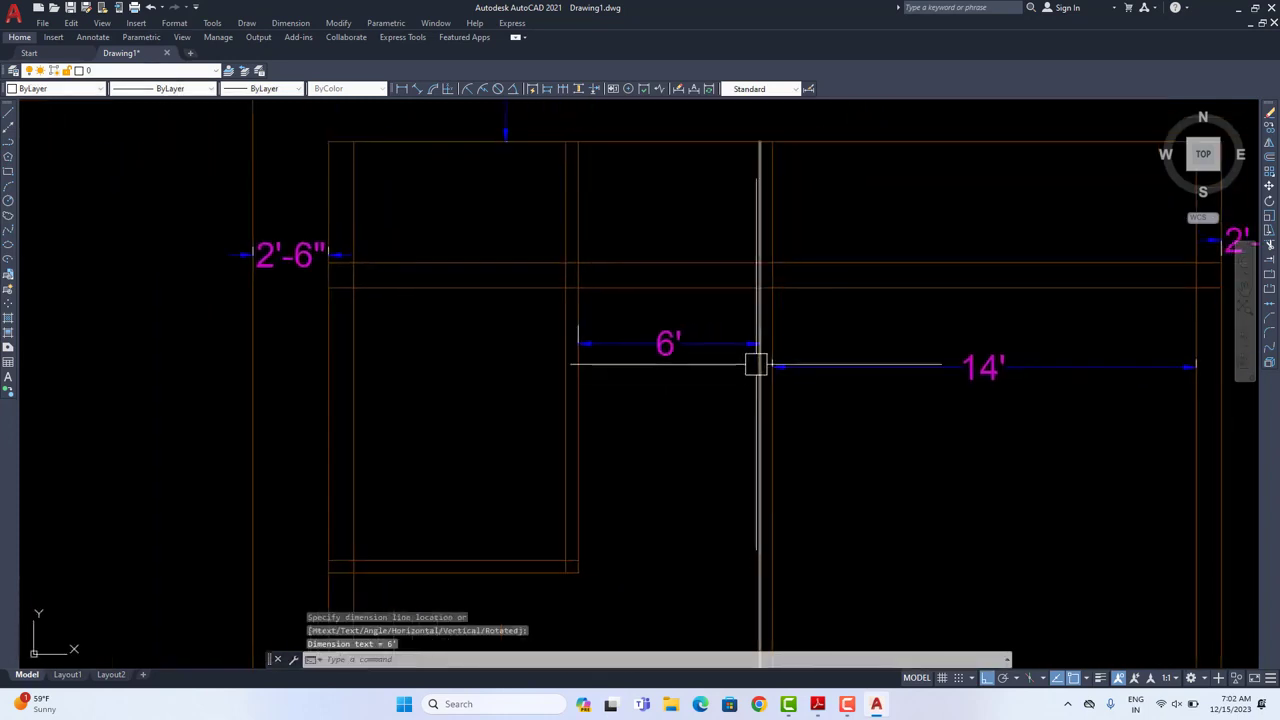
scroll(756, 357, "up", 1)
scroll(756, 357, "down", 3)
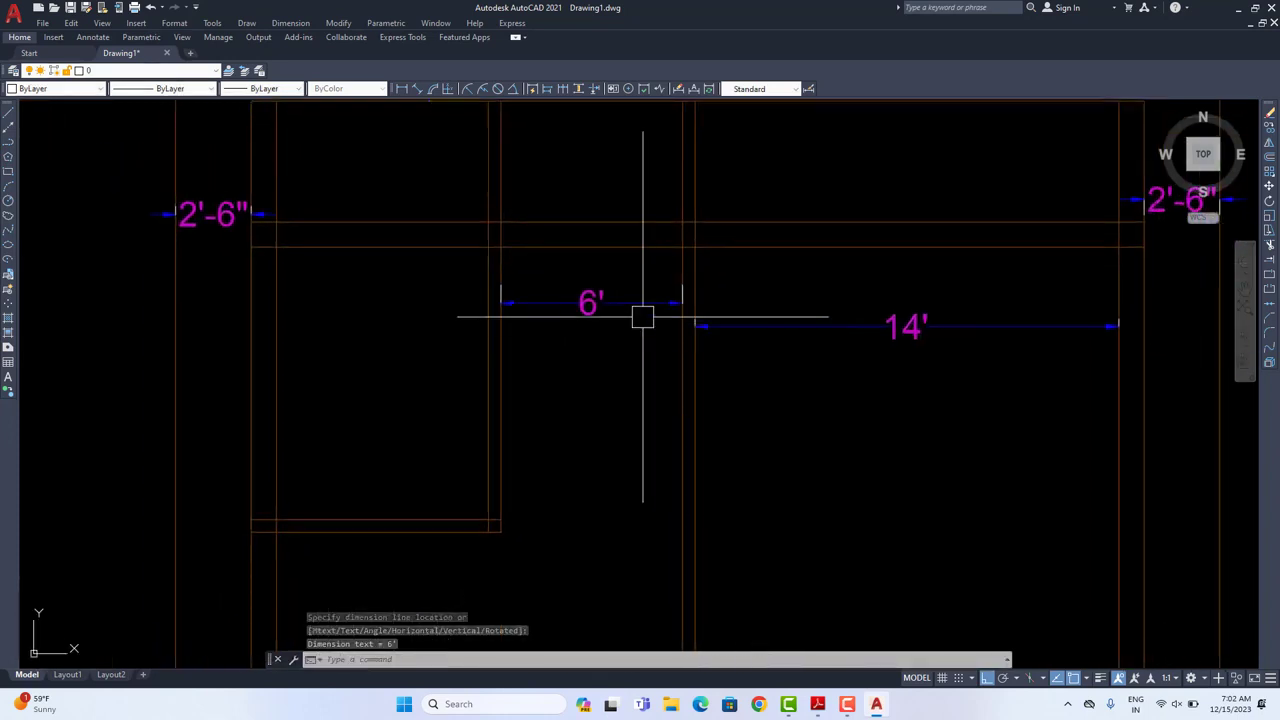
left_click_drag(757, 380, 682, 390)
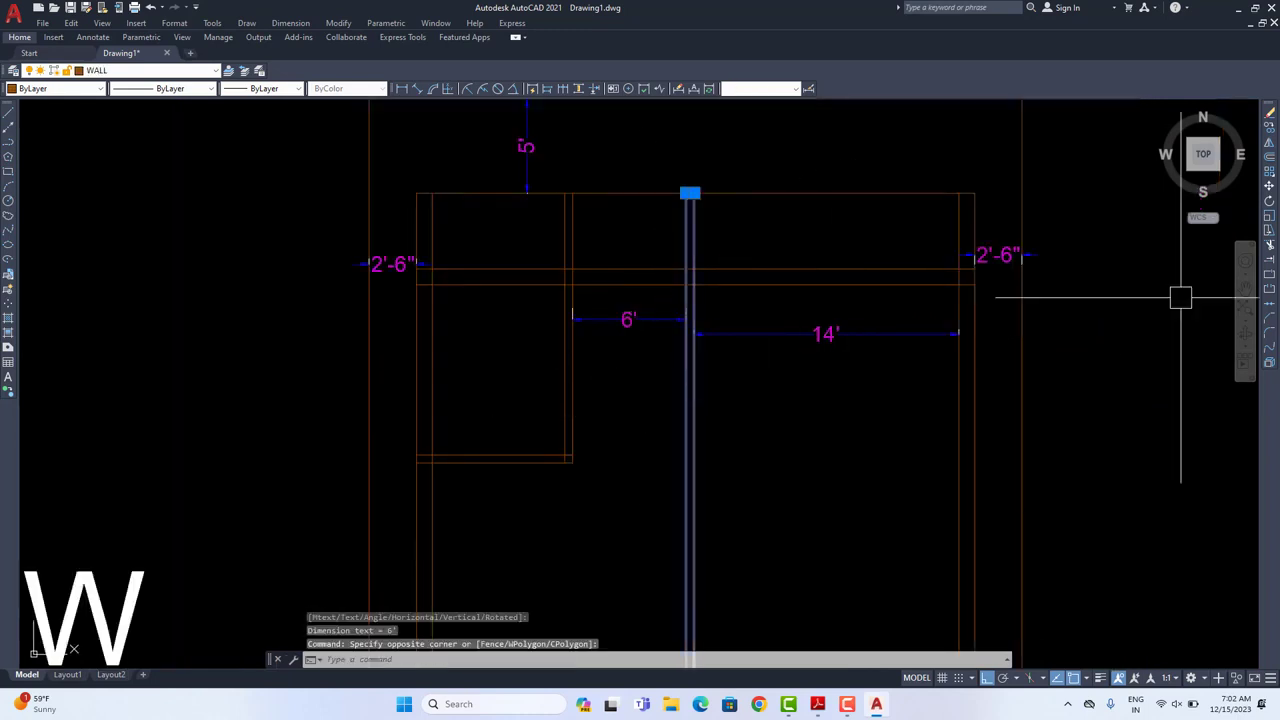
left_click(1268, 199)
left_click(812, 418)
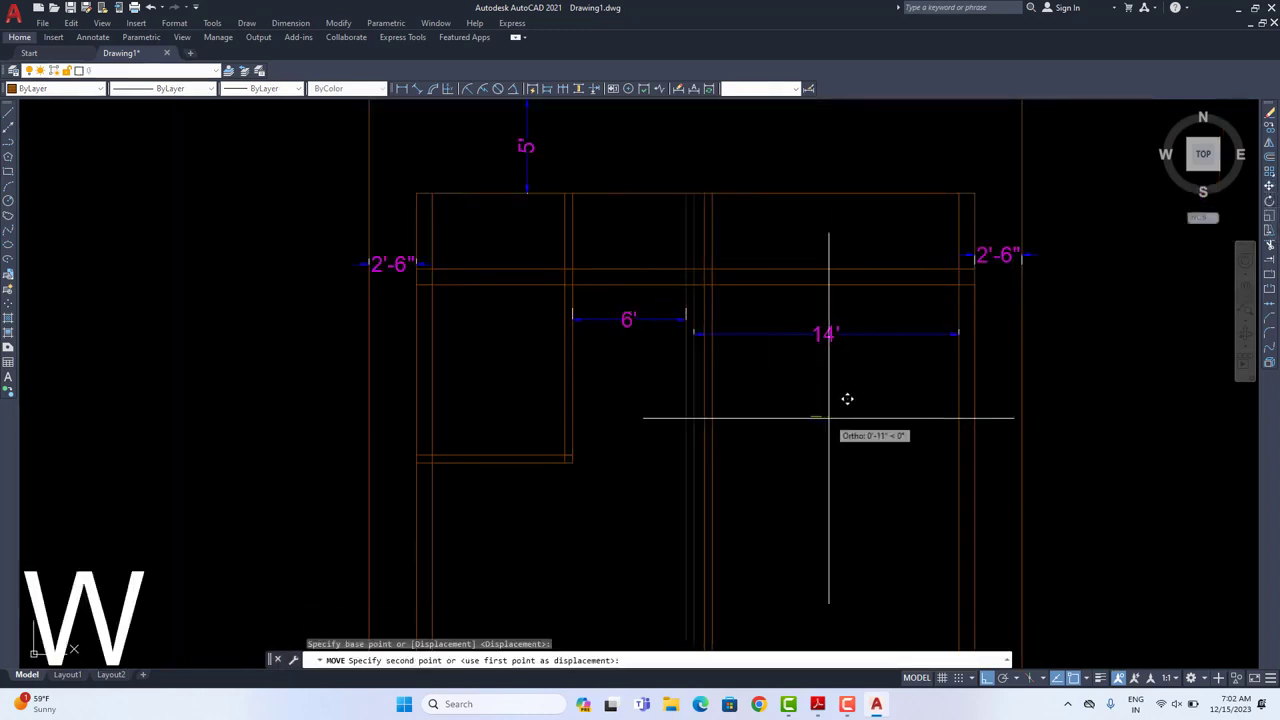
key("Return")
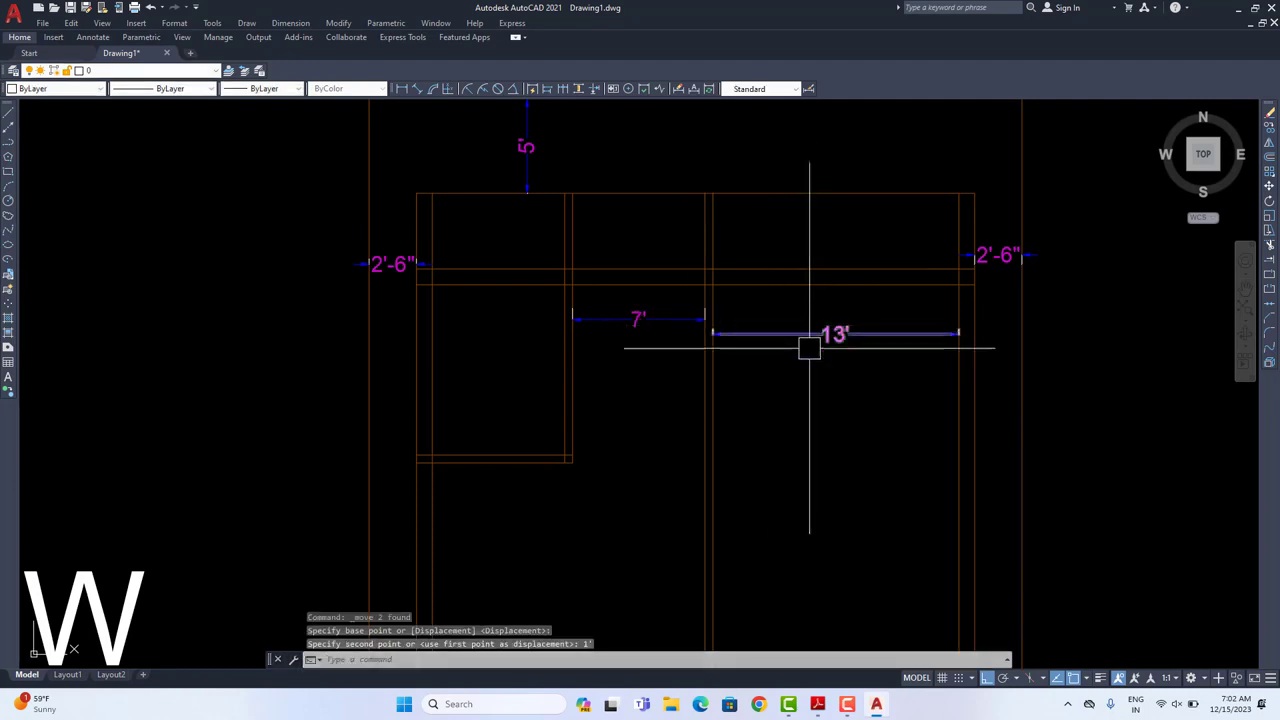
Step: Try to continue the kitchen's lower wall across to the bedroom partition with lines on layer 0, and erase the drawn line
middle_click_drag(821, 382, 844, 357)
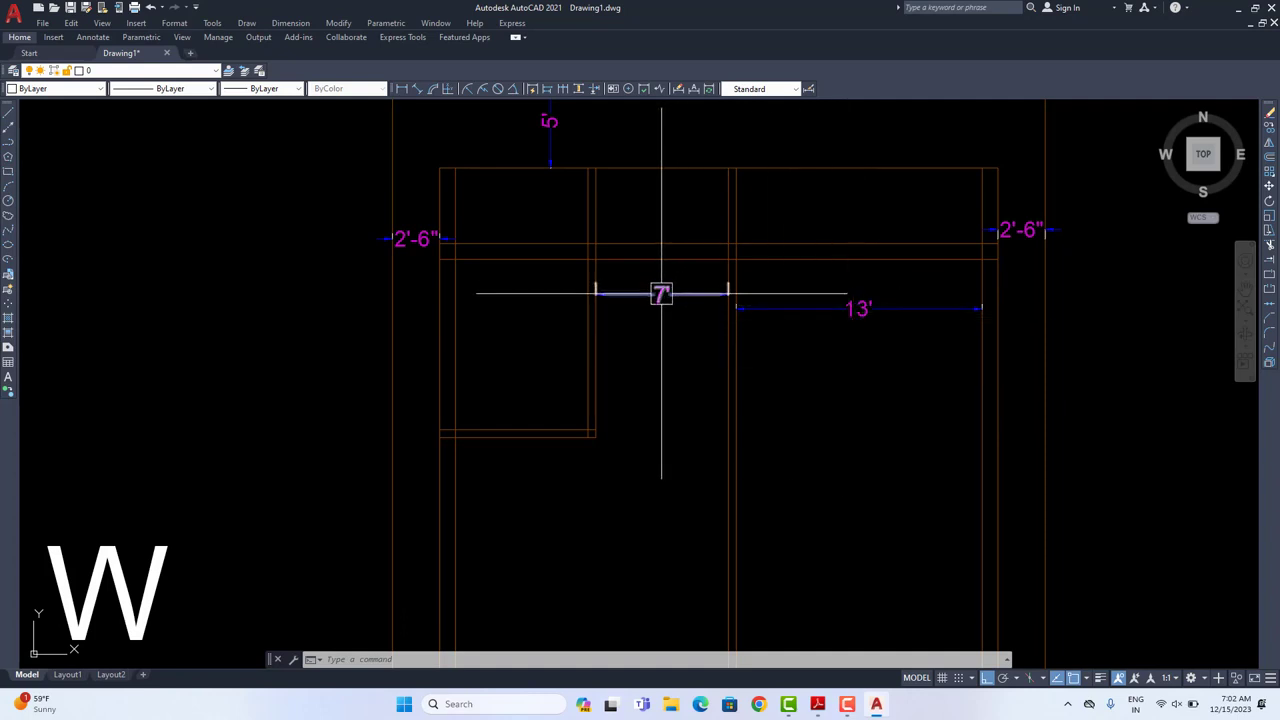
middle_click_drag(808, 309, 866, 319)
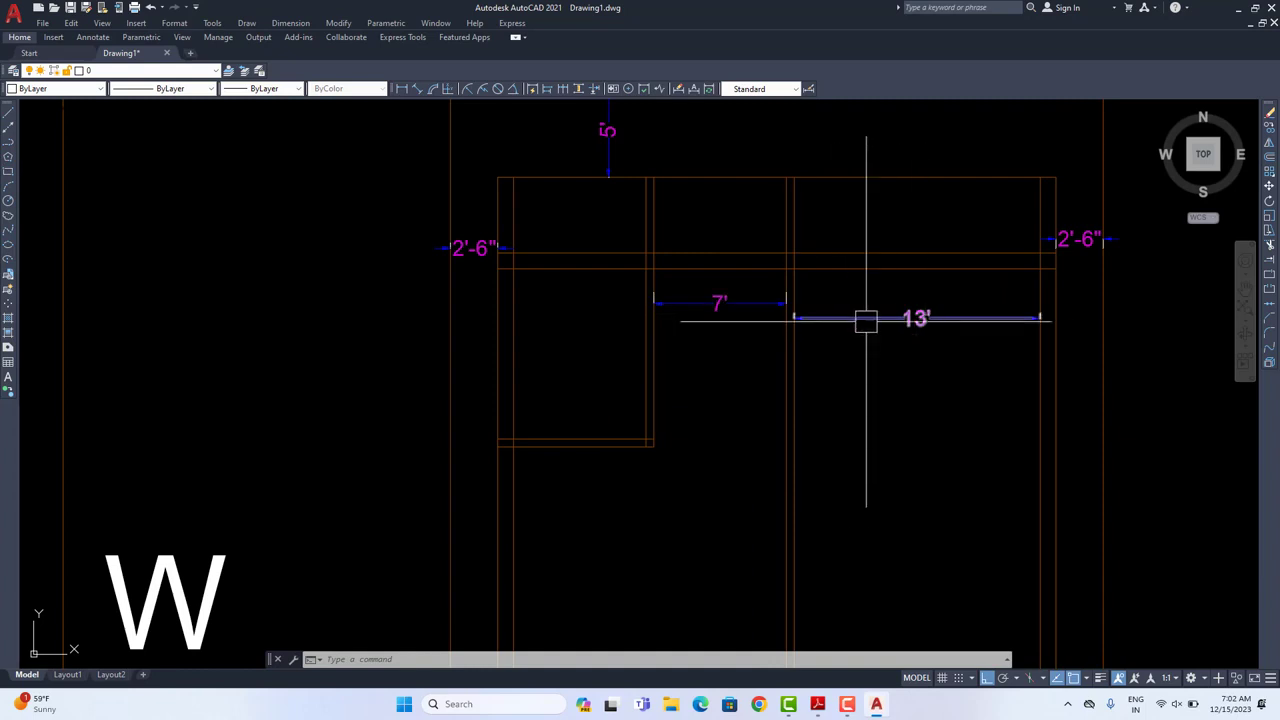
middle_click_drag(831, 329, 832, 310)
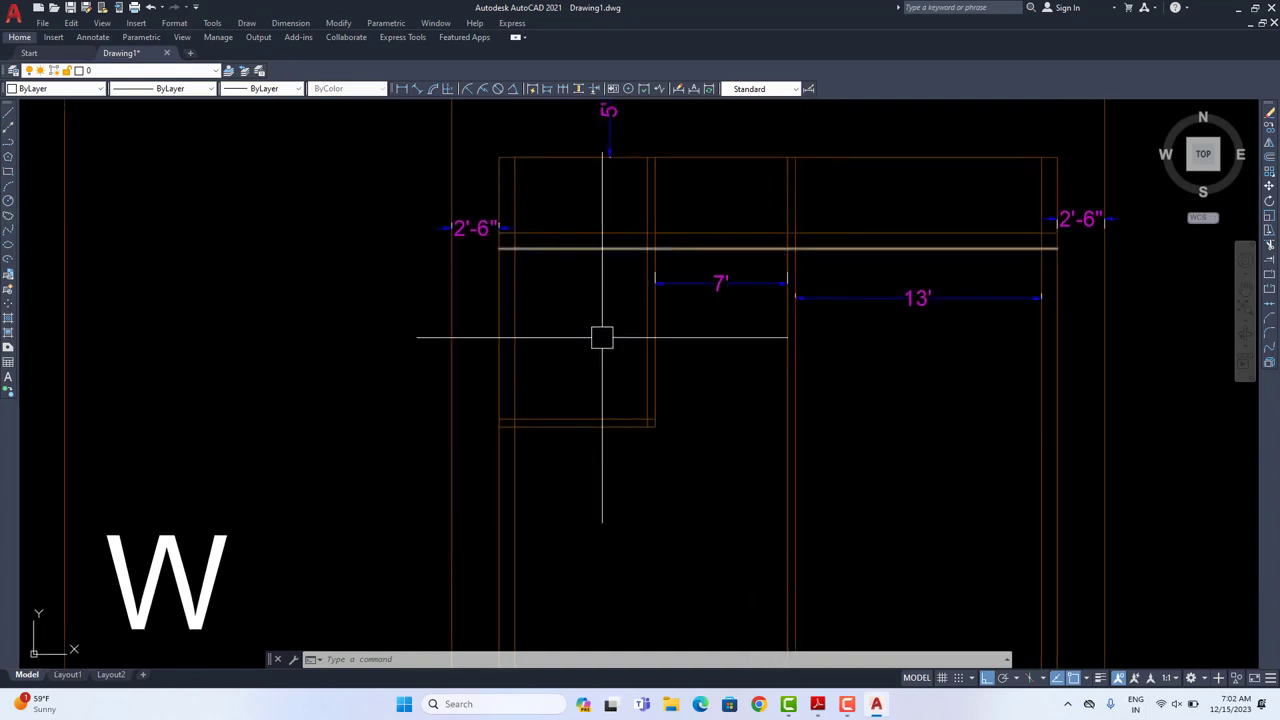
scroll(668, 437, "up", 2)
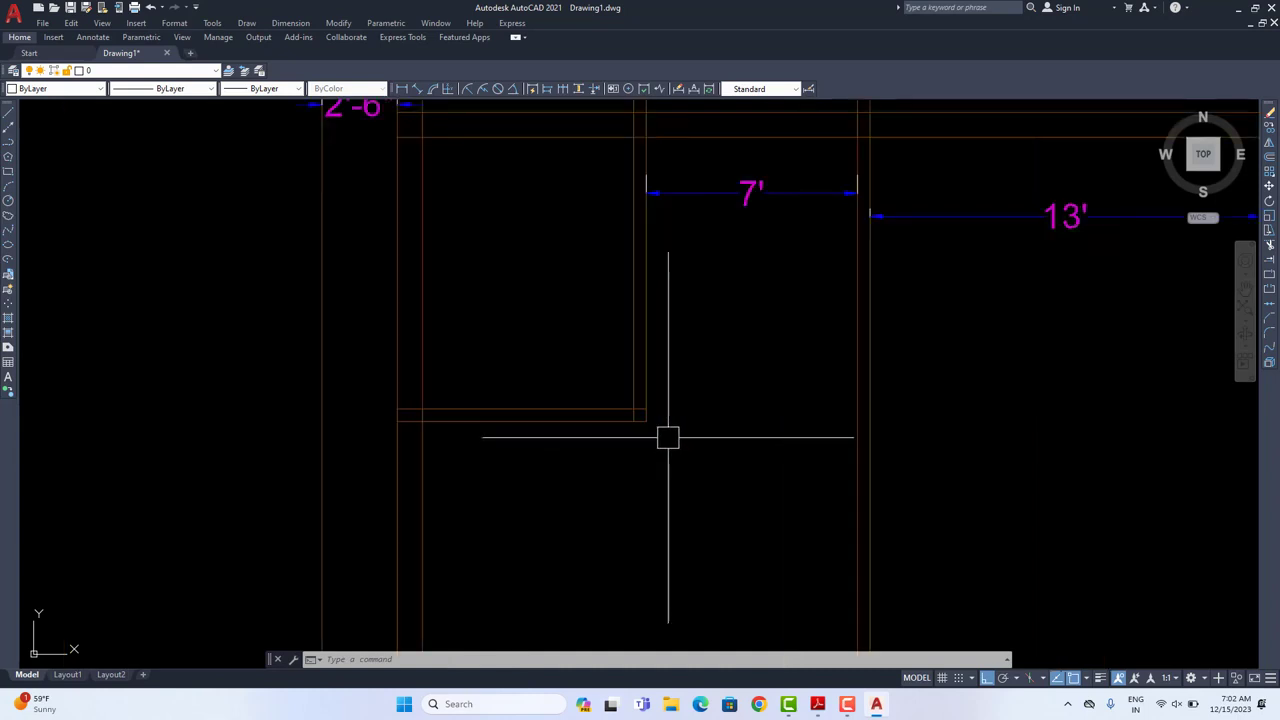
type("l")
key("Return")
left_click(646, 421)
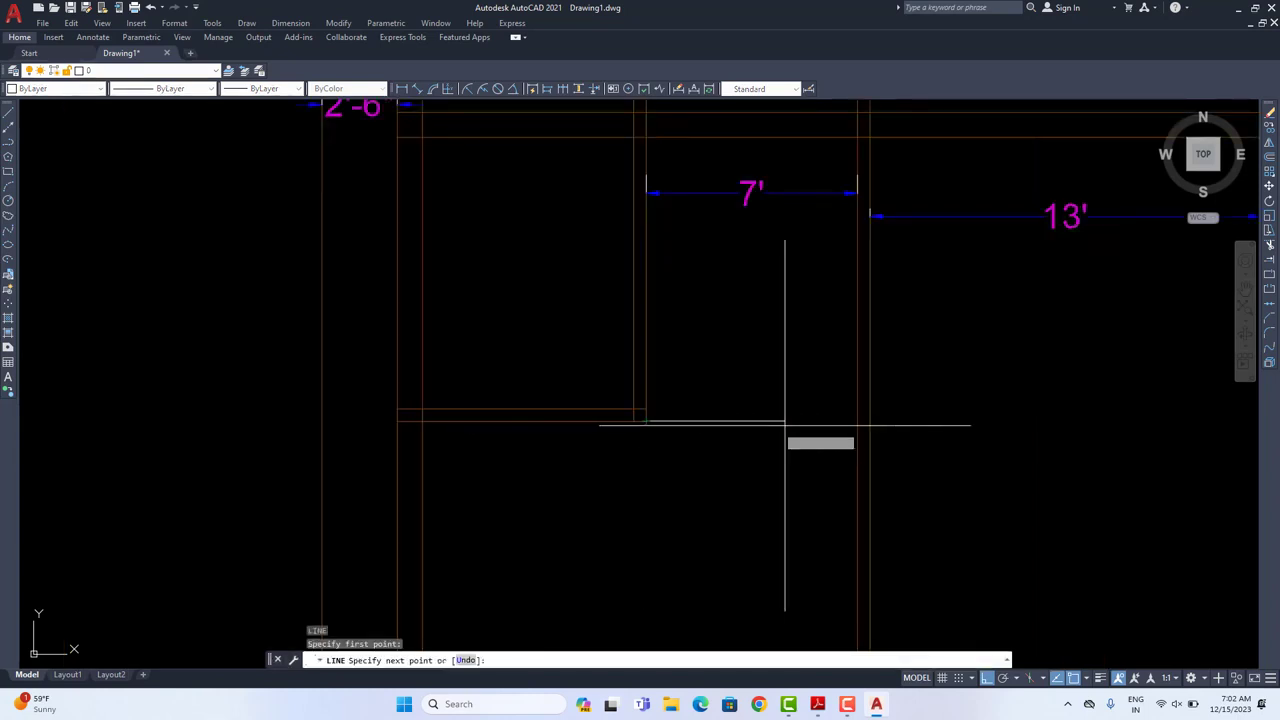
key("Escape")
key("Return")
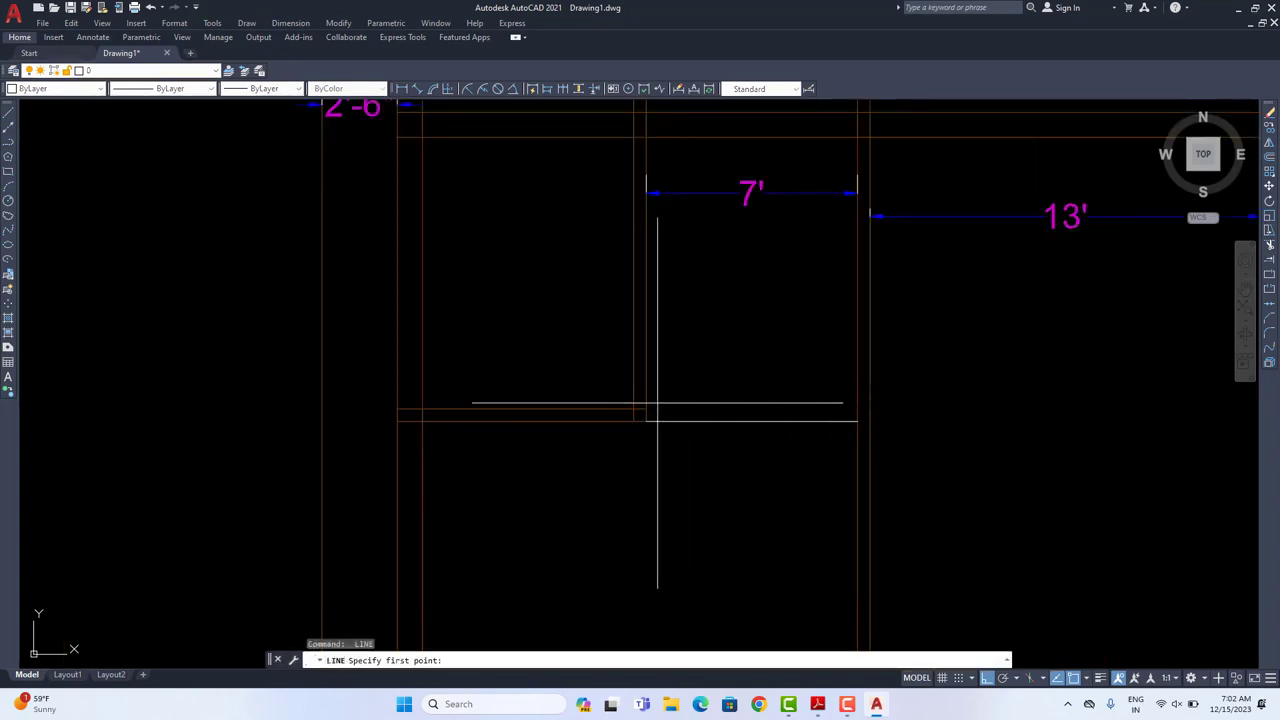
left_click(646, 410)
left_click(857, 408)
key("Return")
left_click(808, 371)
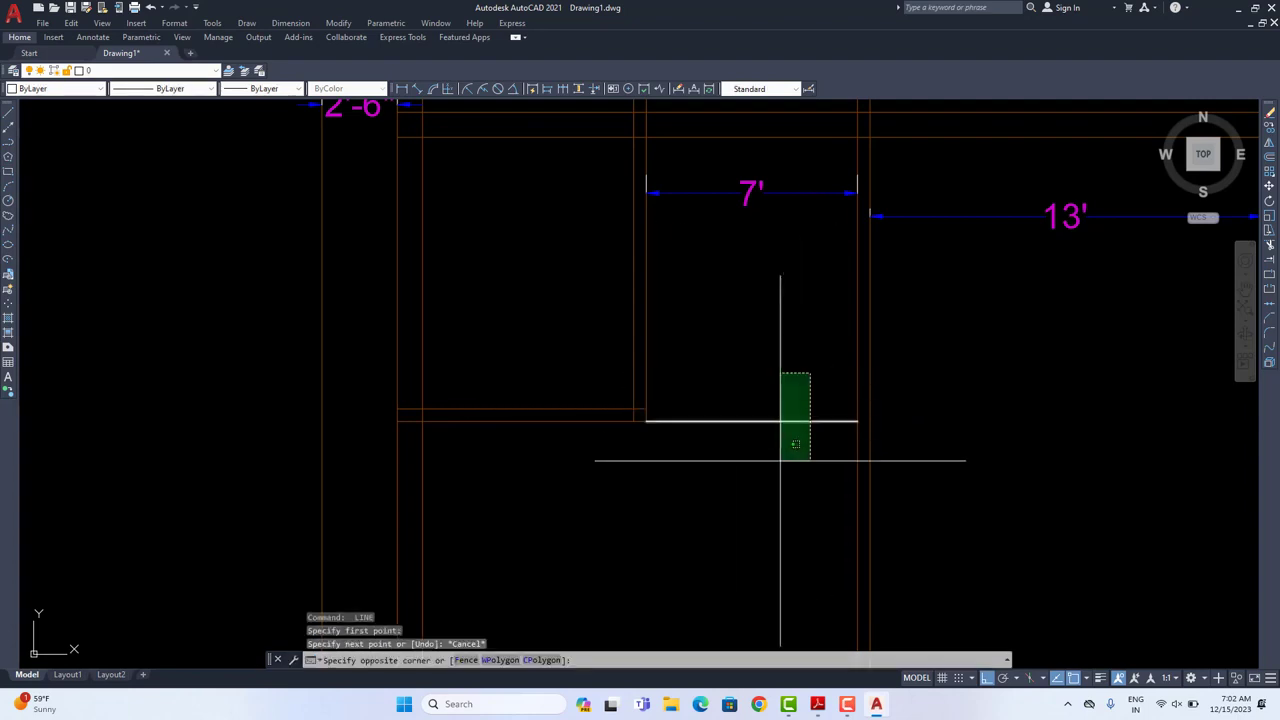
left_click(780, 457)
key("Delete")
Step: Make WALL the current layer and draw two lines continuing the kitchen's lower wall across to the bedroom partition
left_click(198, 72)
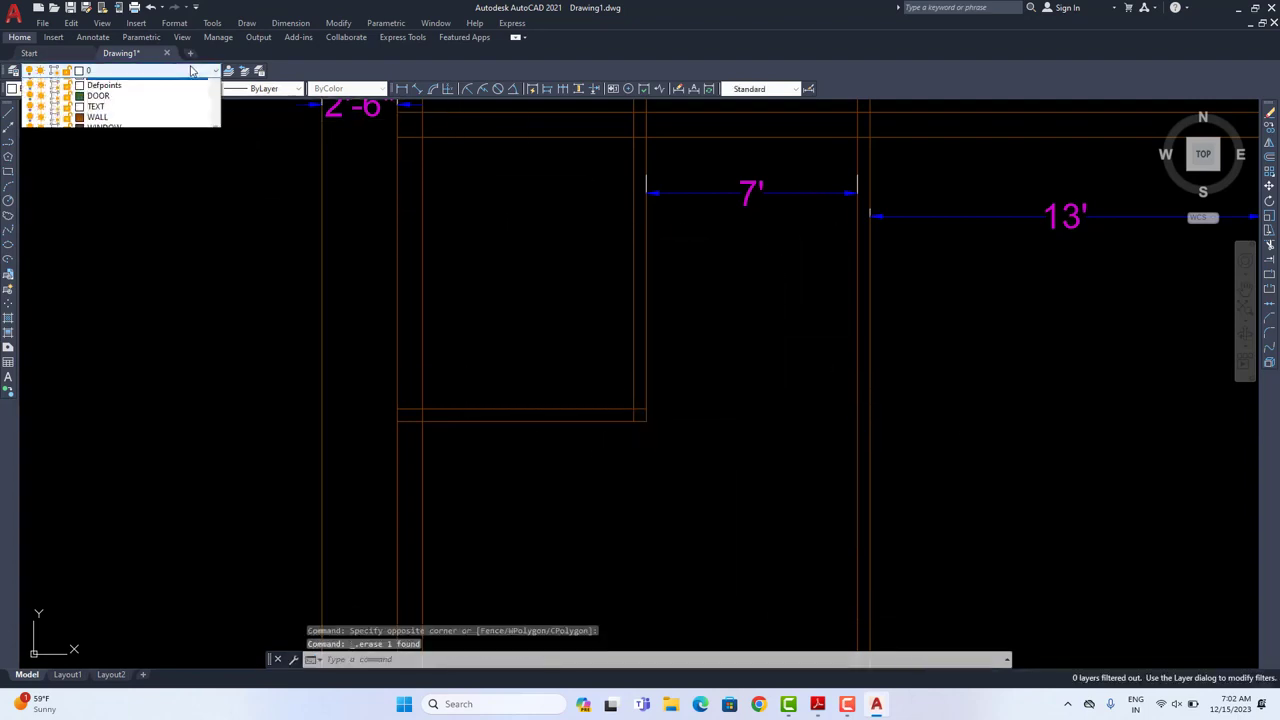
left_click(98, 126)
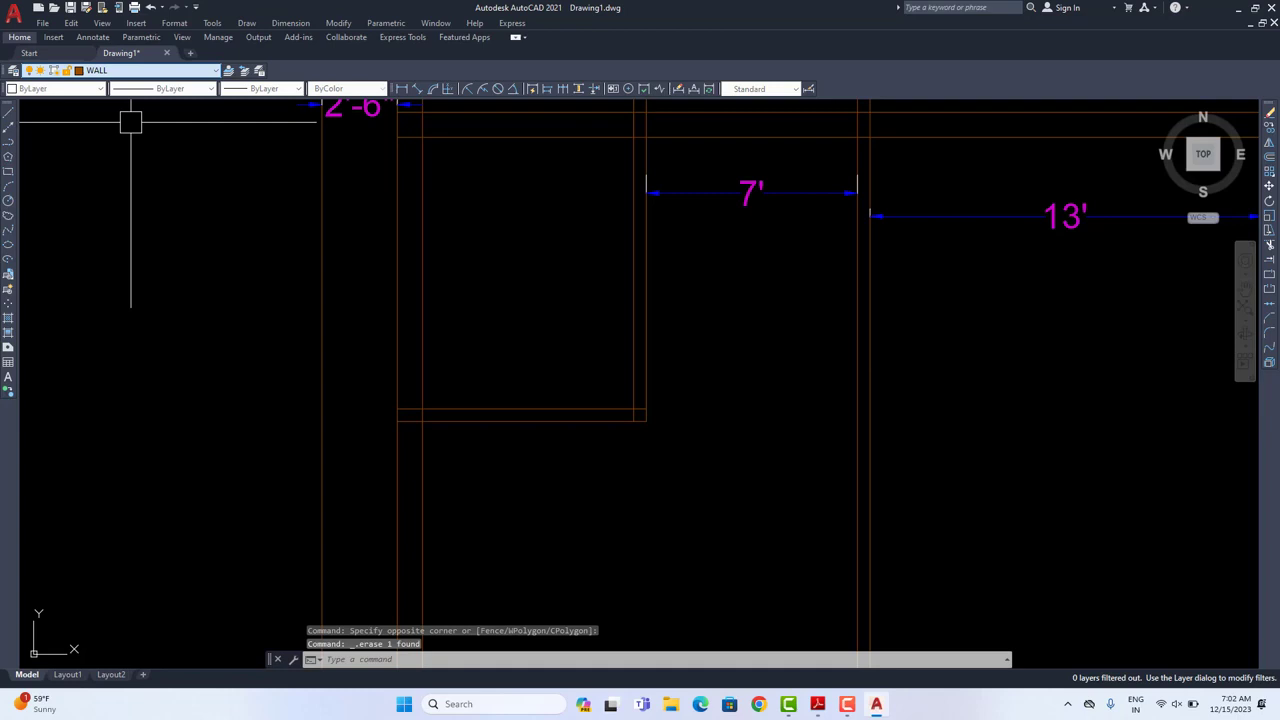
left_click(8, 113)
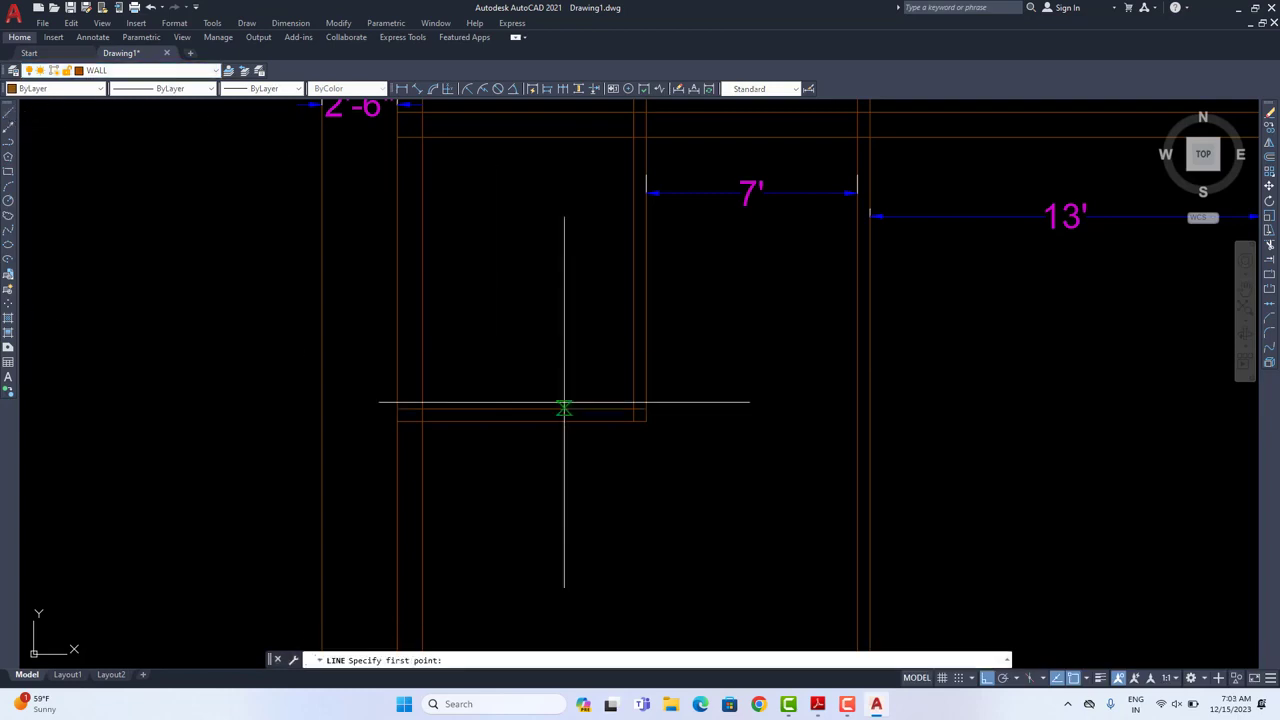
left_click(646, 421)
key("Escape")
key("Return")
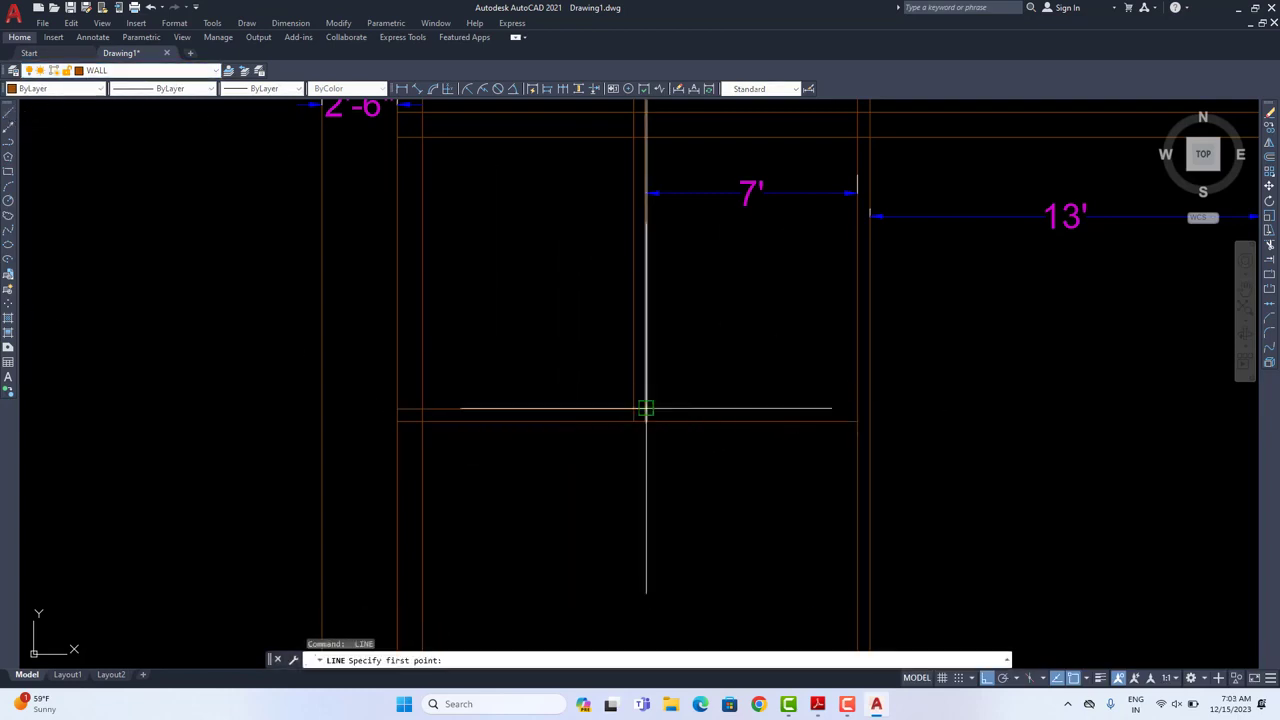
left_click(646, 408)
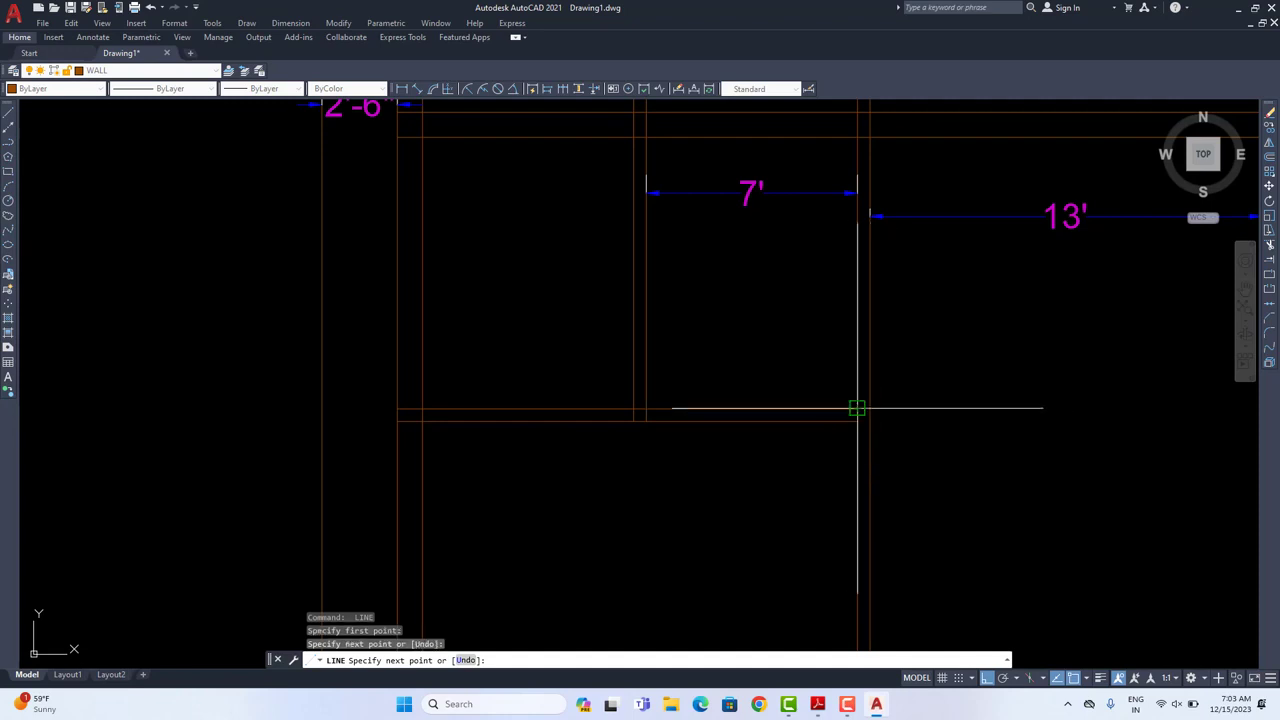
Step: Trim away the two rear wall lines crossing the store space between the kitchen and master bedroom partitions
key("Escape")
scroll(789, 360, "down", 6)
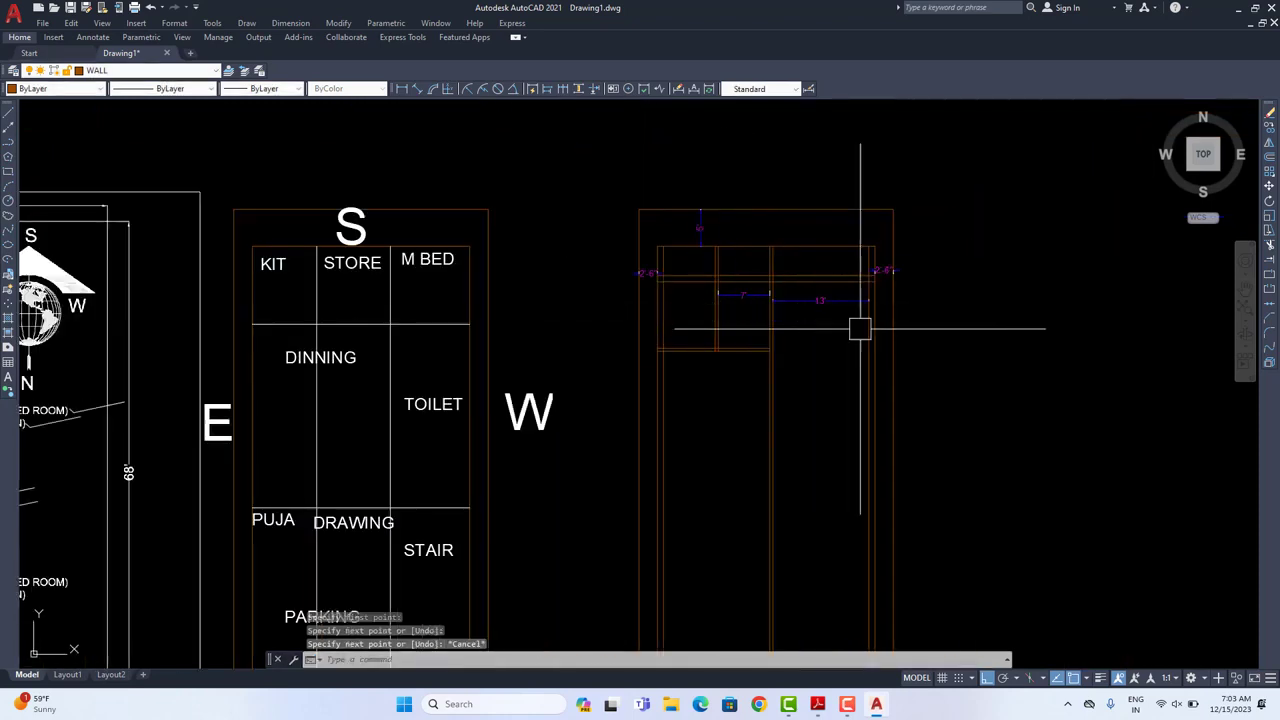
scroll(823, 330, "up", 2)
scroll(729, 242, "up", 2)
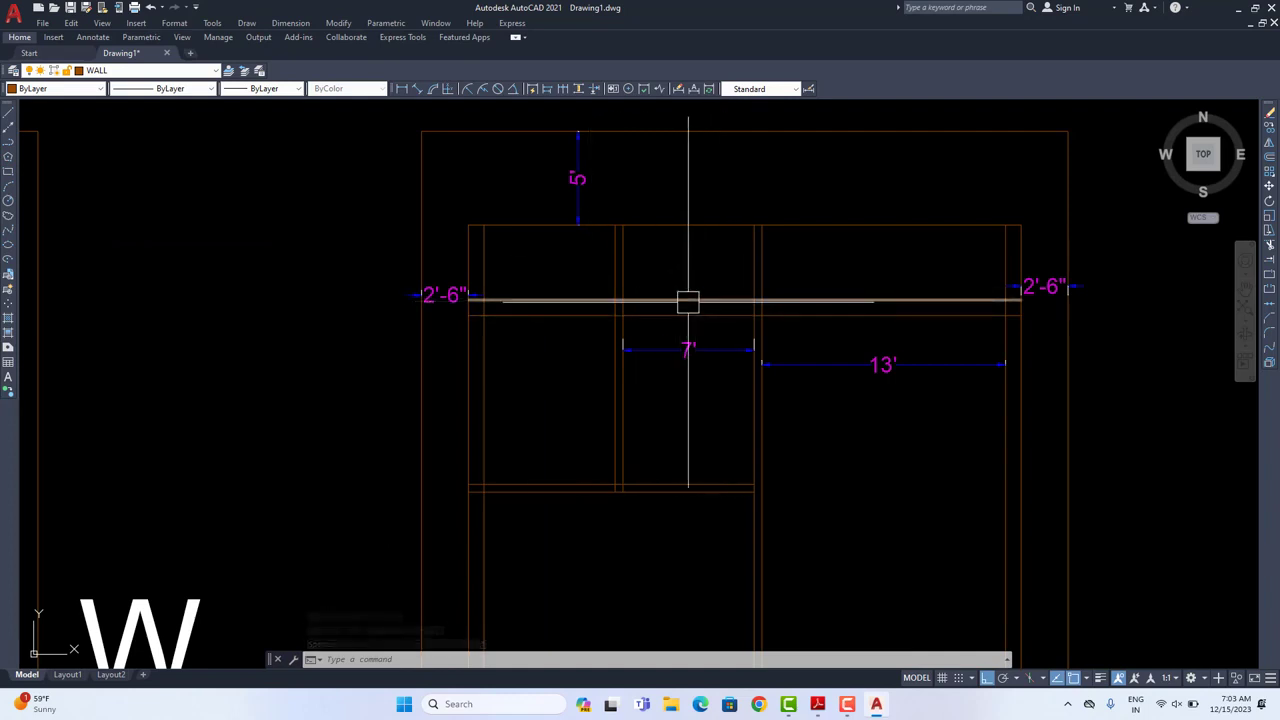
type("tr")
key("Return")
left_click_drag(688, 302, 674, 318)
key("Escape")
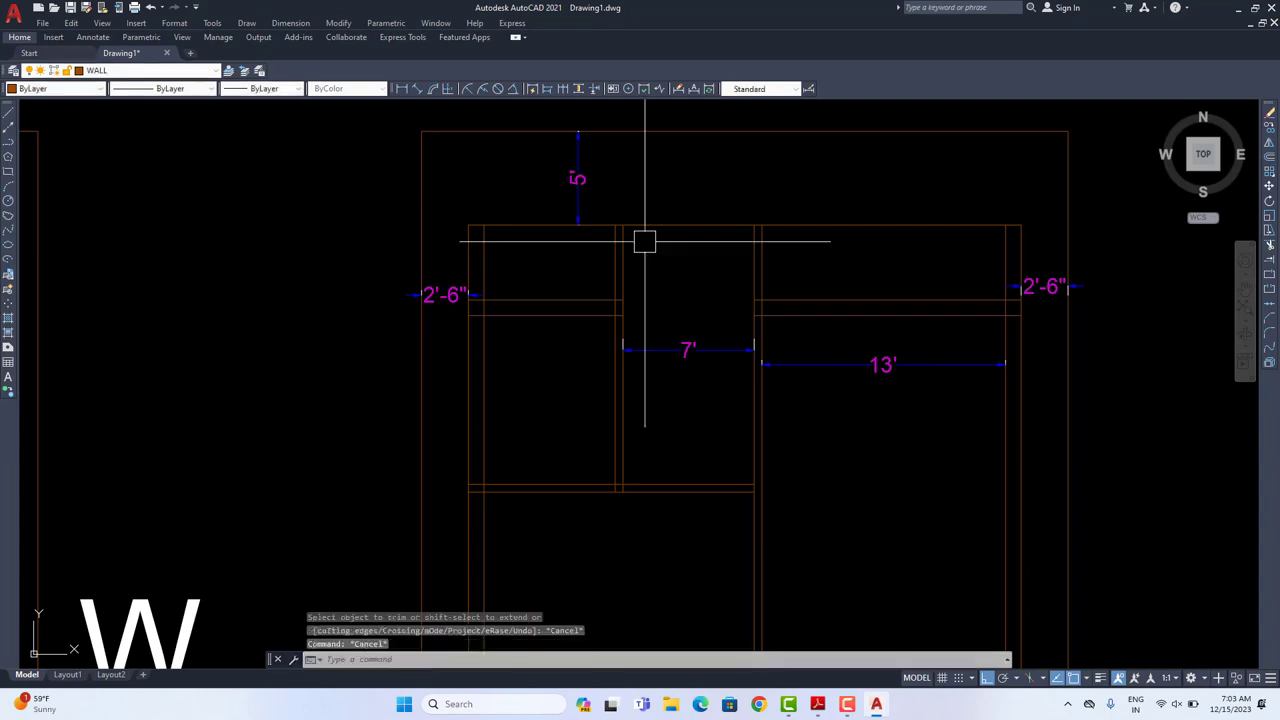
Step: Draw the store's rear wall inner line 10" inside the outer building line, spanning from the kitchen partition to the bedroom partition
type("l")
key("Return")
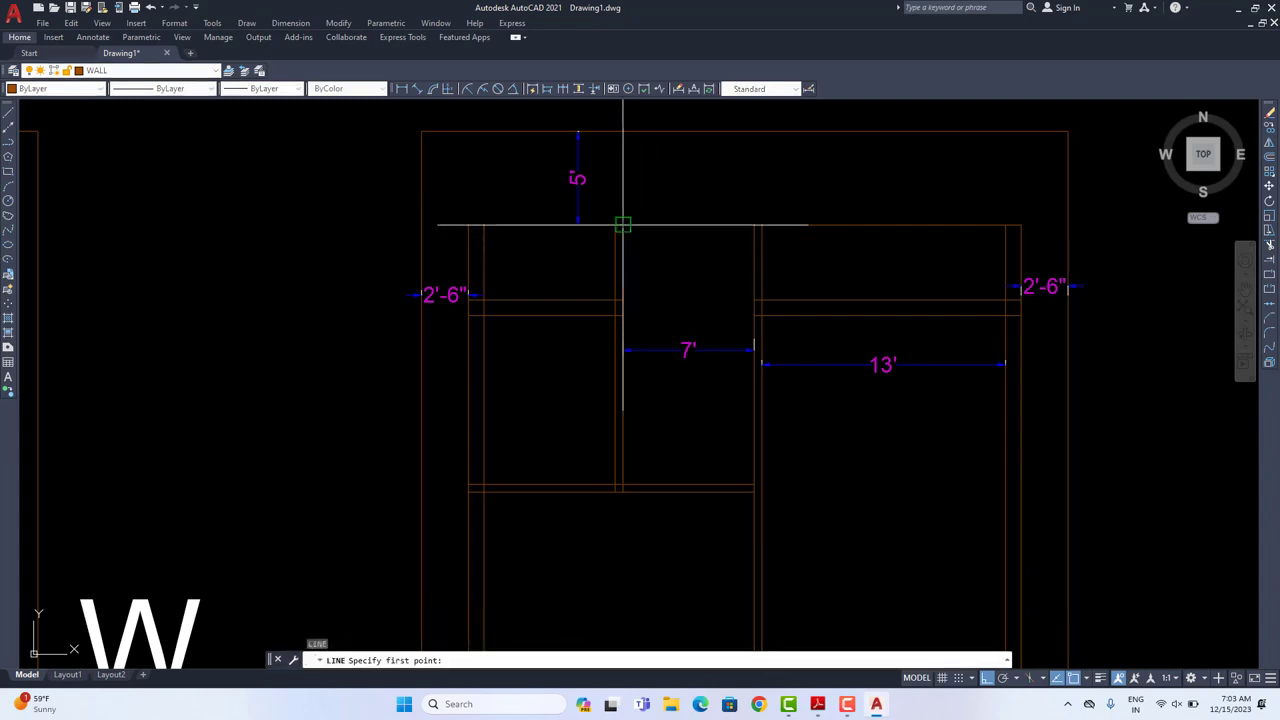
left_click(622, 224)
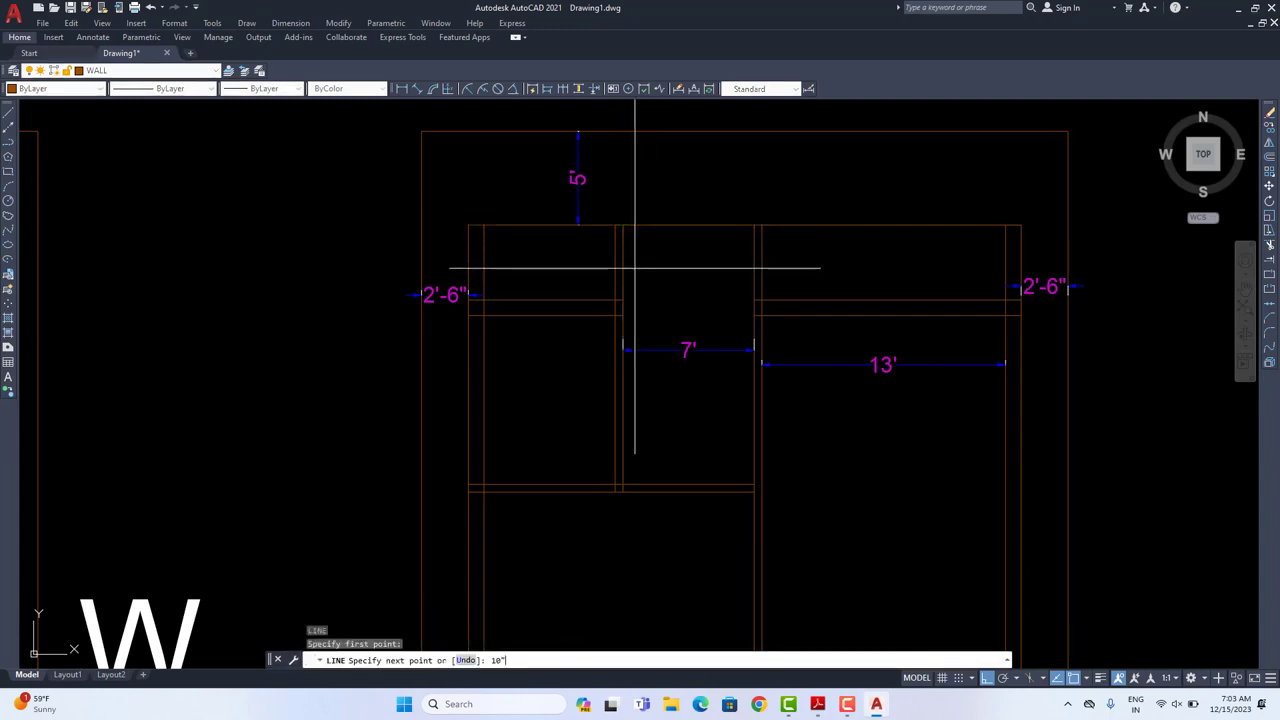
type("10\"")
key("Return")
scroll(743, 255, "up", 2)
left_click(758, 230)
key("Escape")
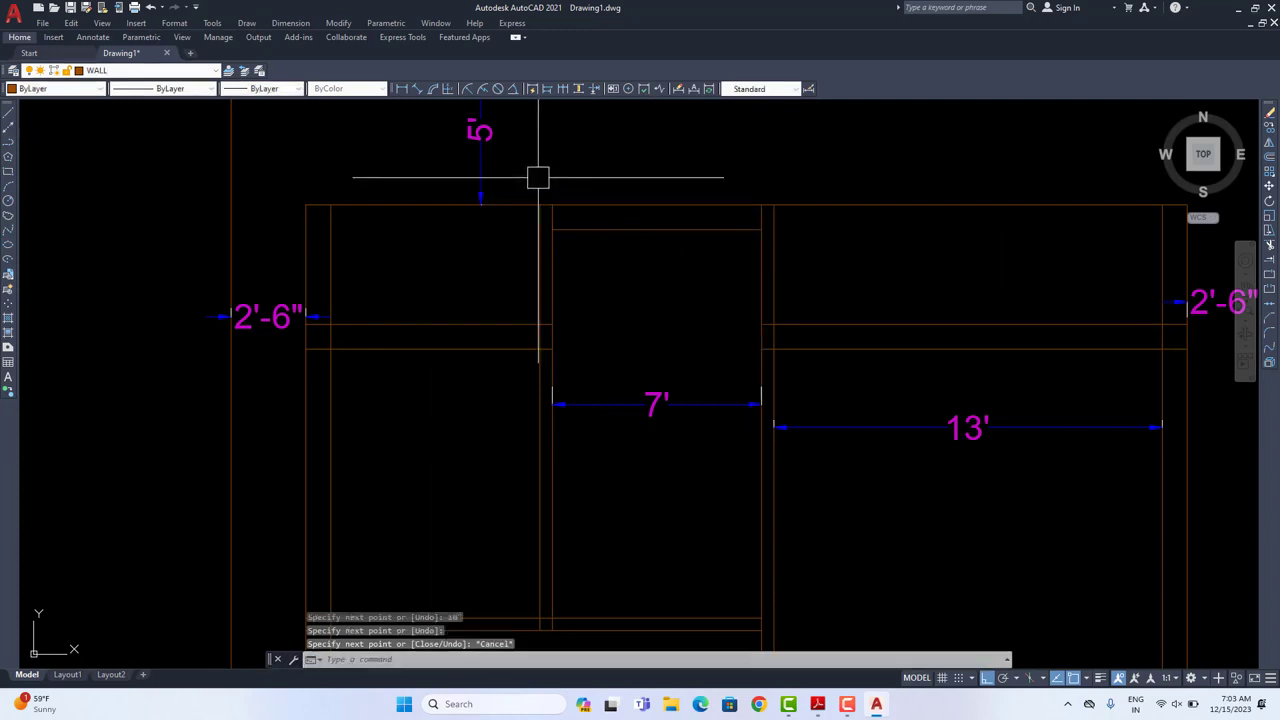
left_click(591, 286)
left_click(600, 275)
key("Delete")
scroll(605, 268, "down", 2)
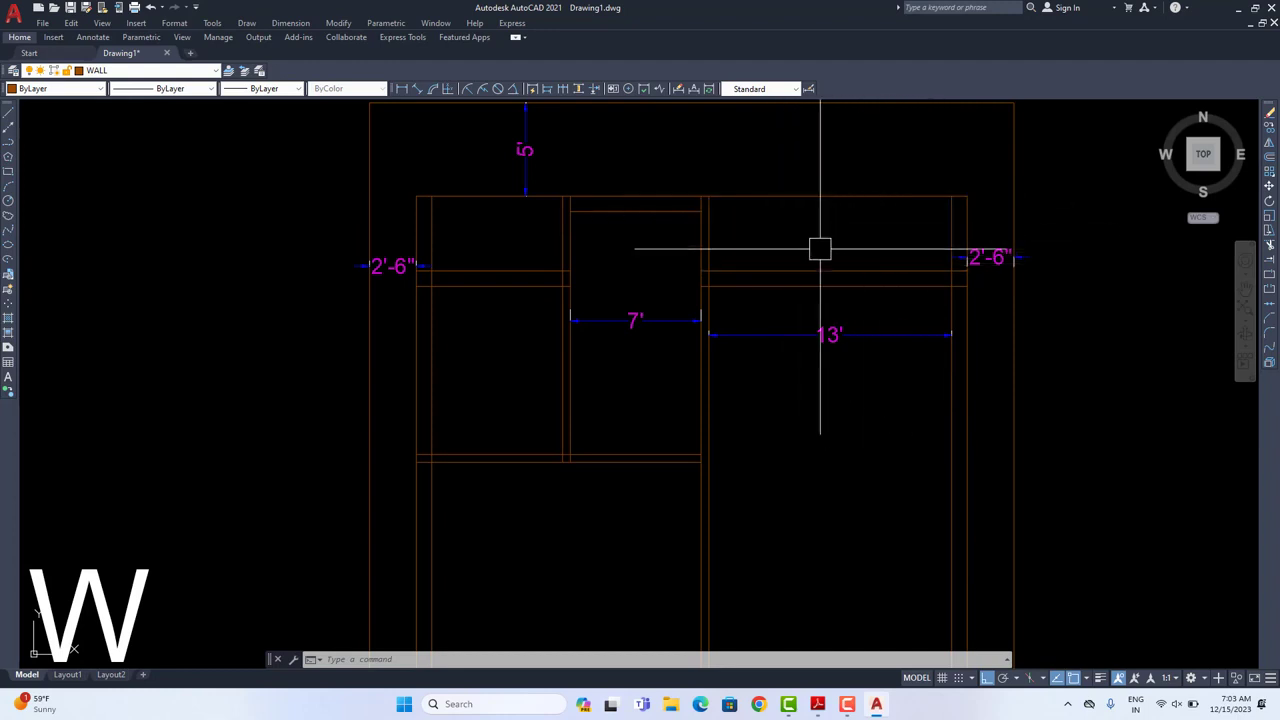
Step: Offset the inner line of the master bedroom's rear wall 12' downward to set the room's length
scroll(840, 230, "down", 4)
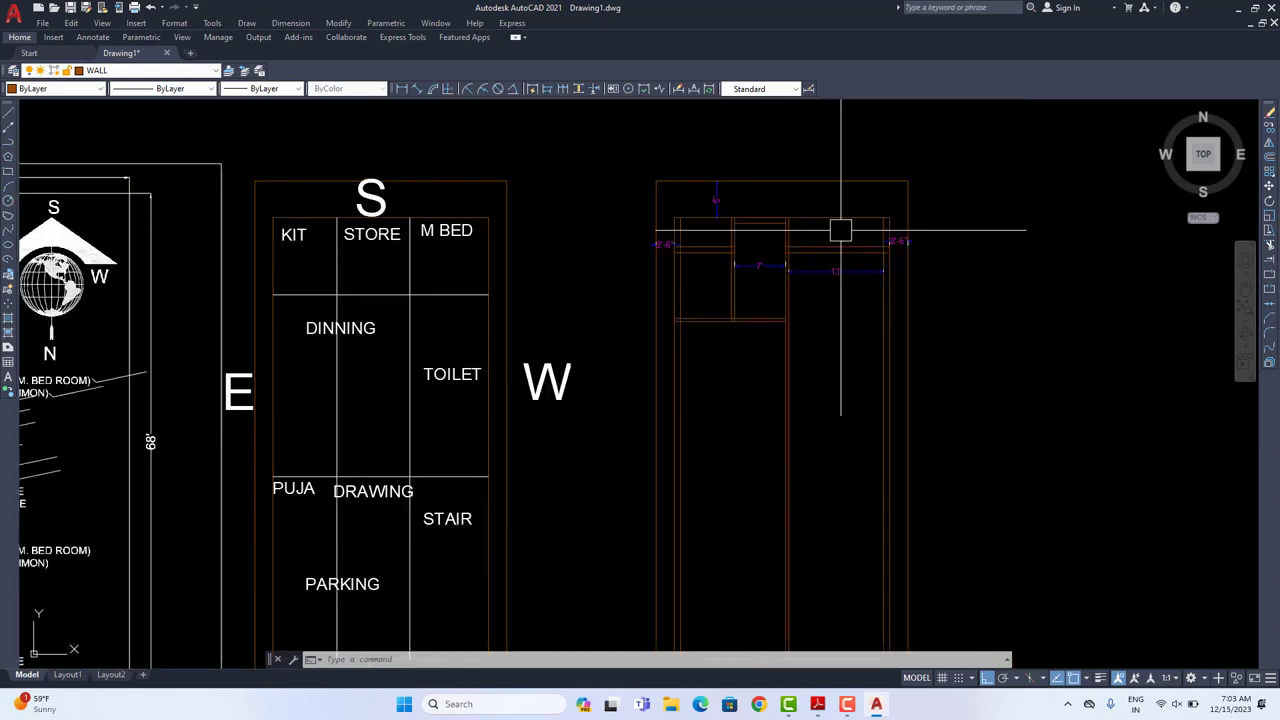
scroll(840, 230, "up", 4)
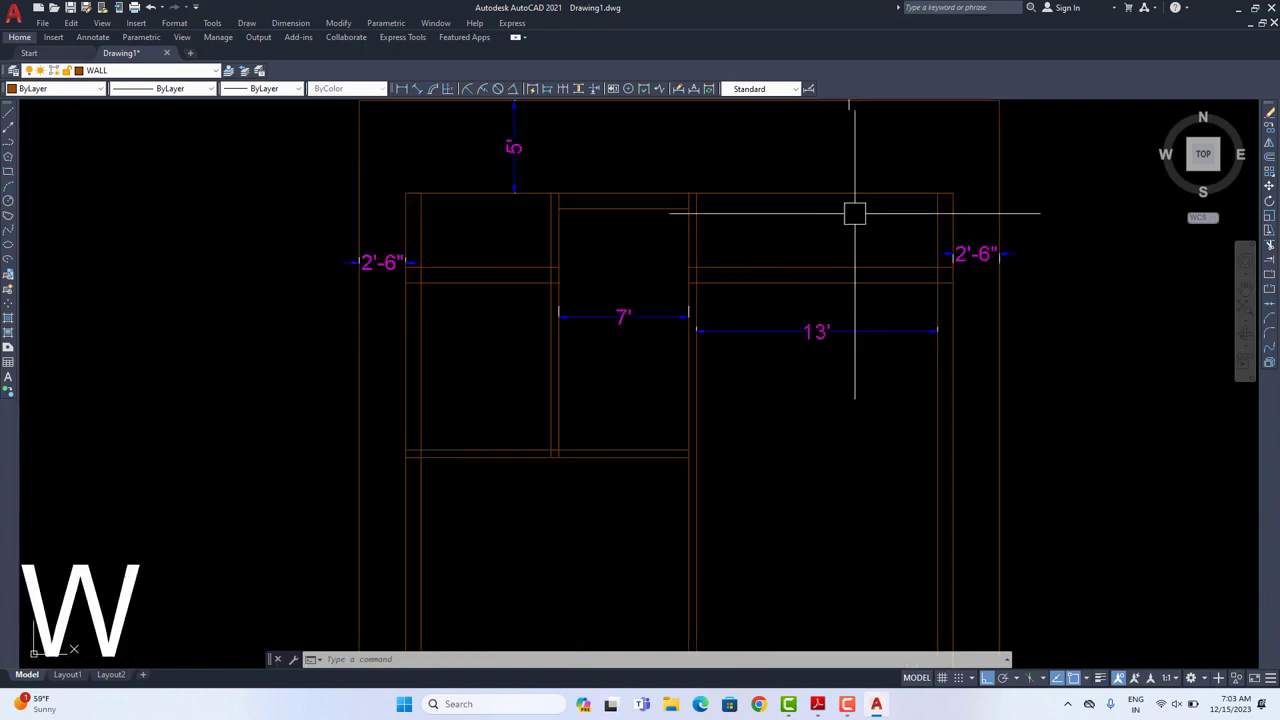
middle_click_drag(821, 230, 824, 311)
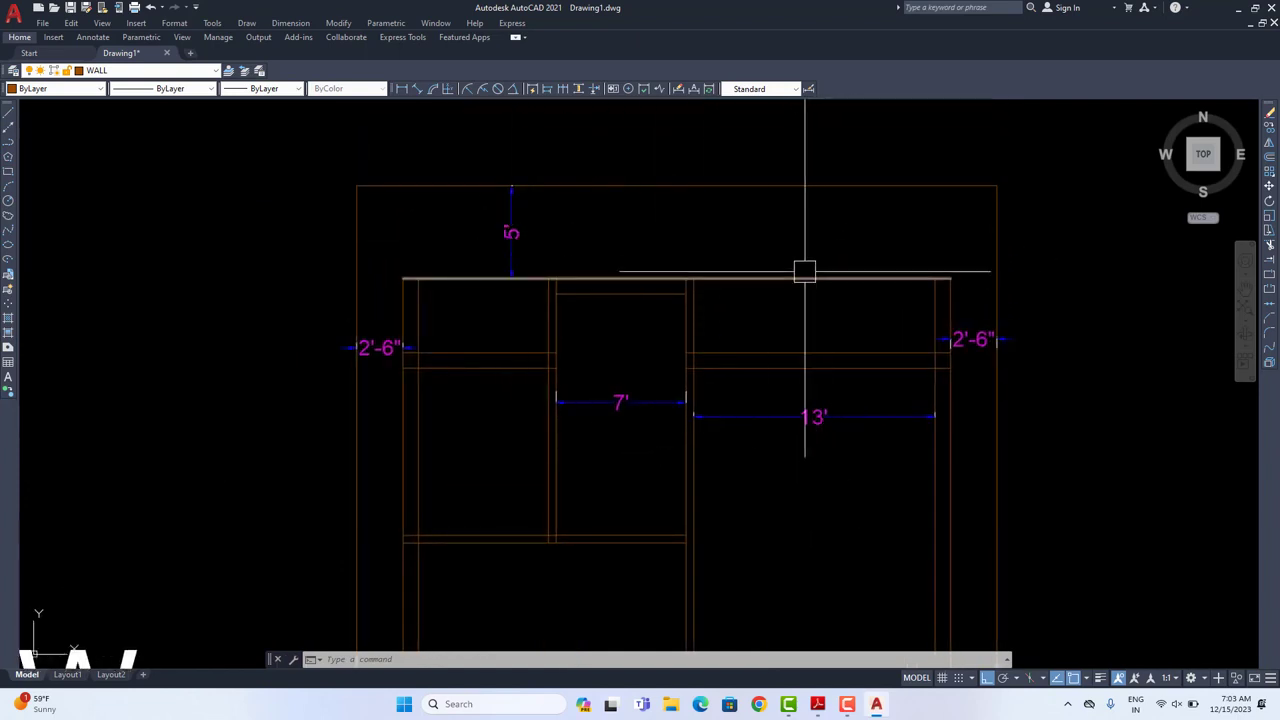
scroll(758, 417, "down", 2)
mouse_move(759, 416)
middle_mouse_down()
mouse_move(778, 309)
mouse_move(774, 351)
mouse_move(784, 322)
middle_mouse_up()
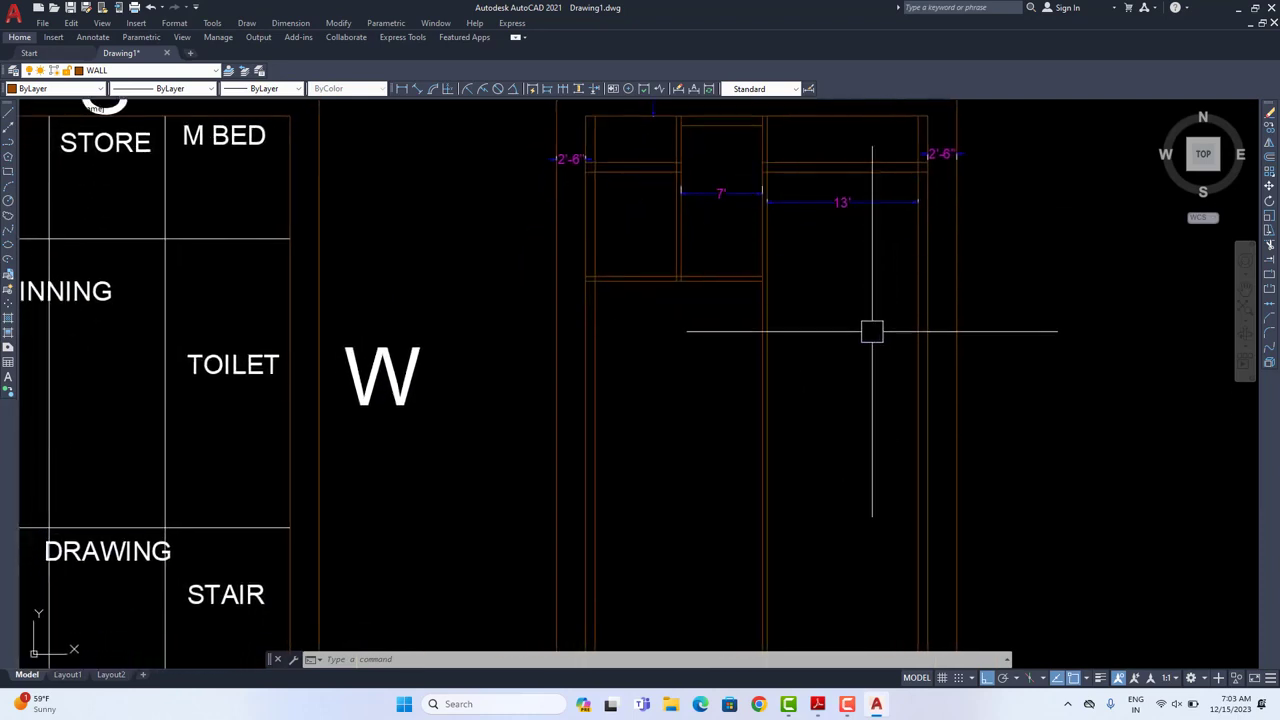
middle_click_drag(843, 286, 815, 345)
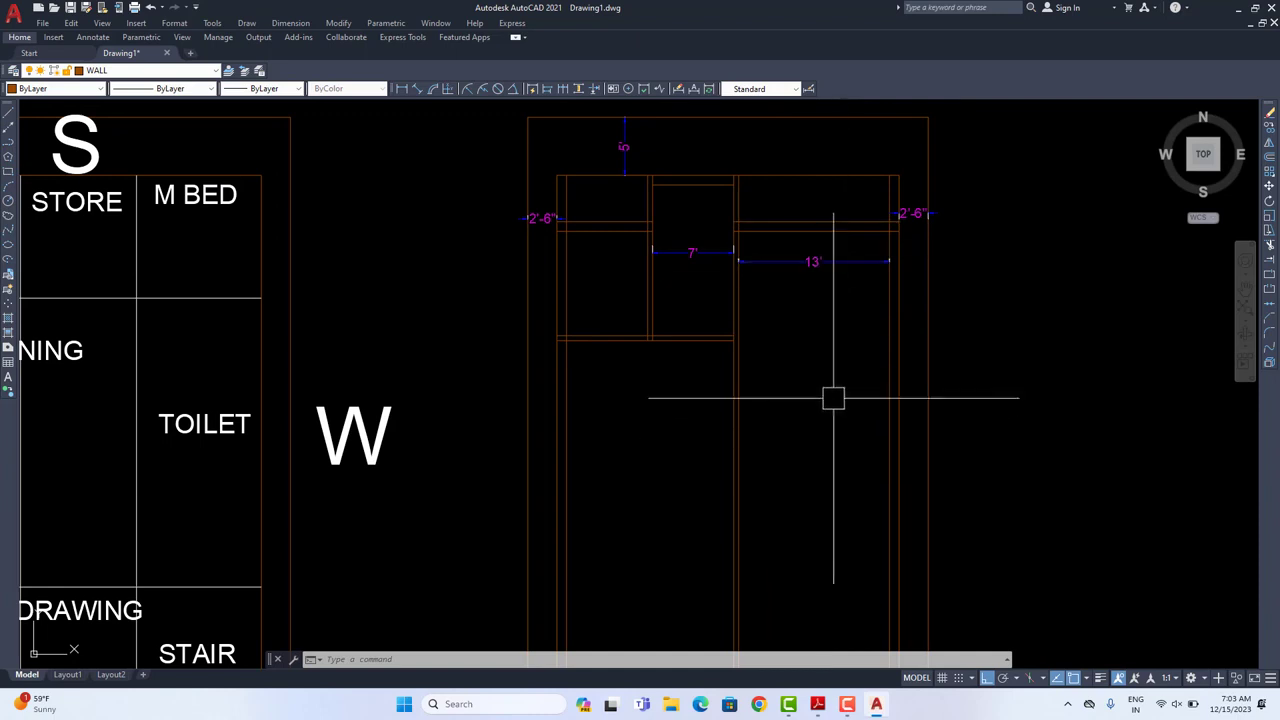
type("o")
key("Return")
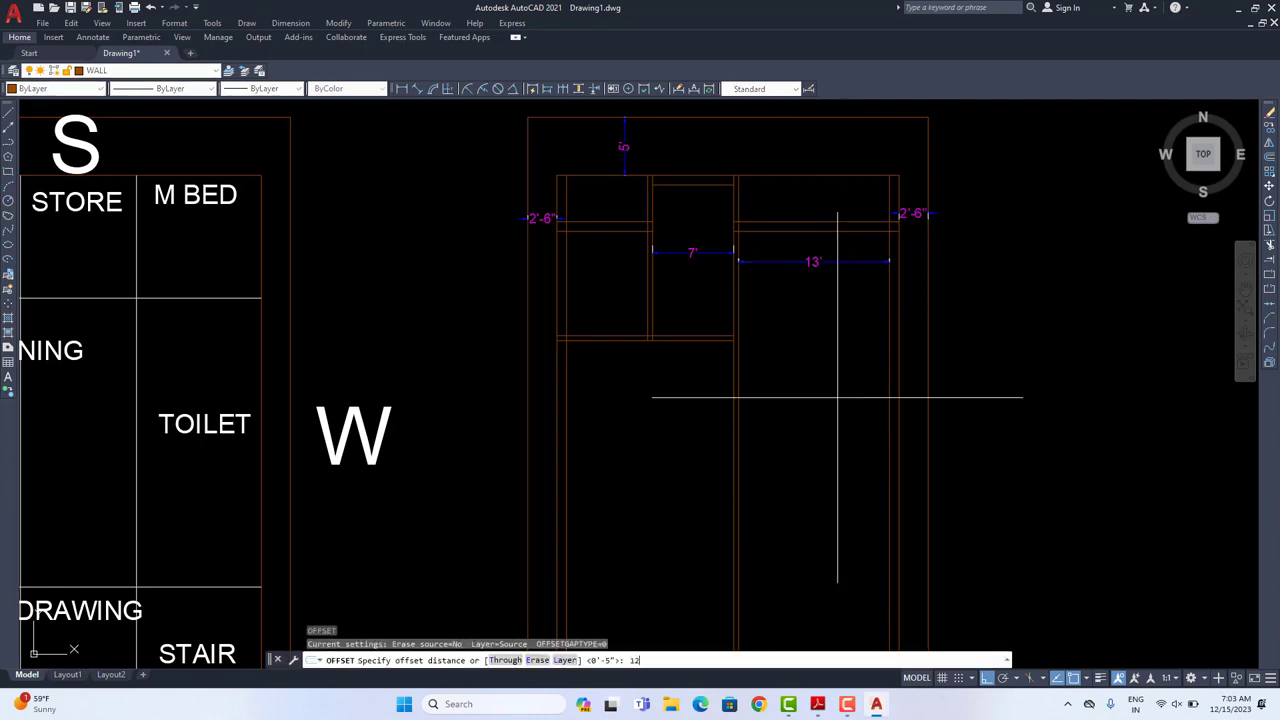
key("Return")
left_click(851, 230)
left_click(824, 410)
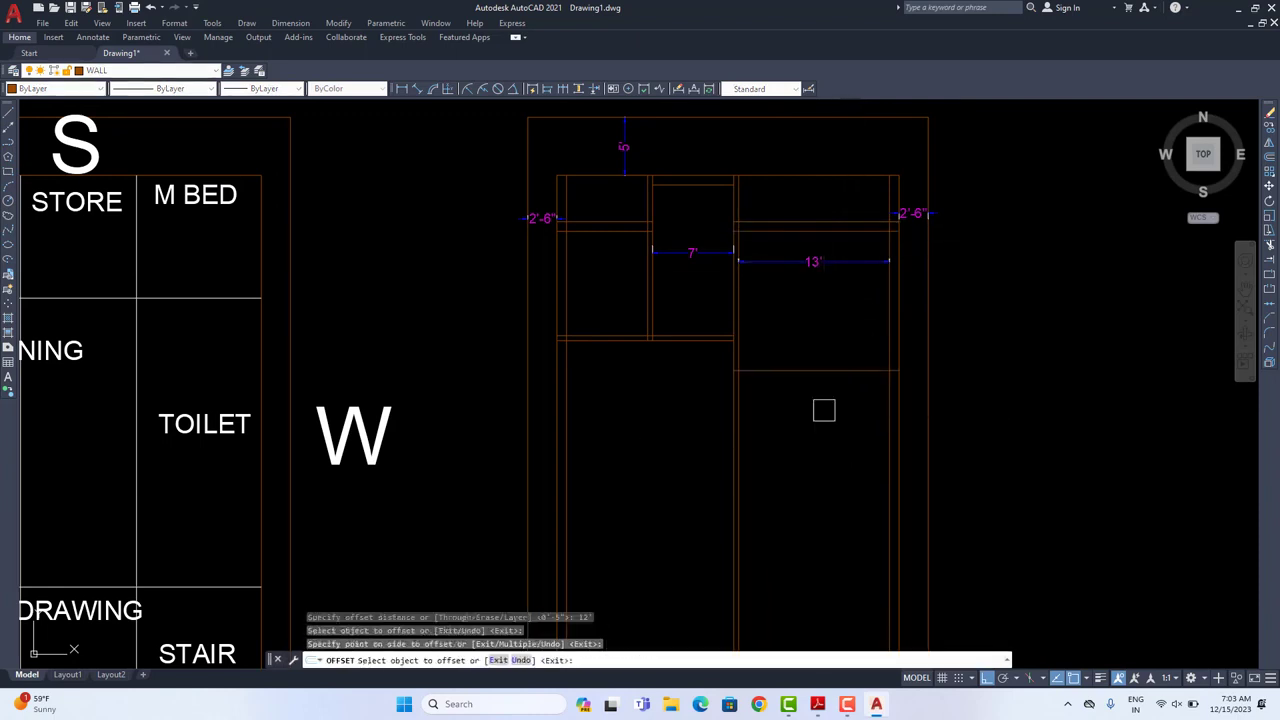
key("Return")
Step: Offset the master bedroom's new lower wall line 5" downward to give the wall its thickness
key("Return")
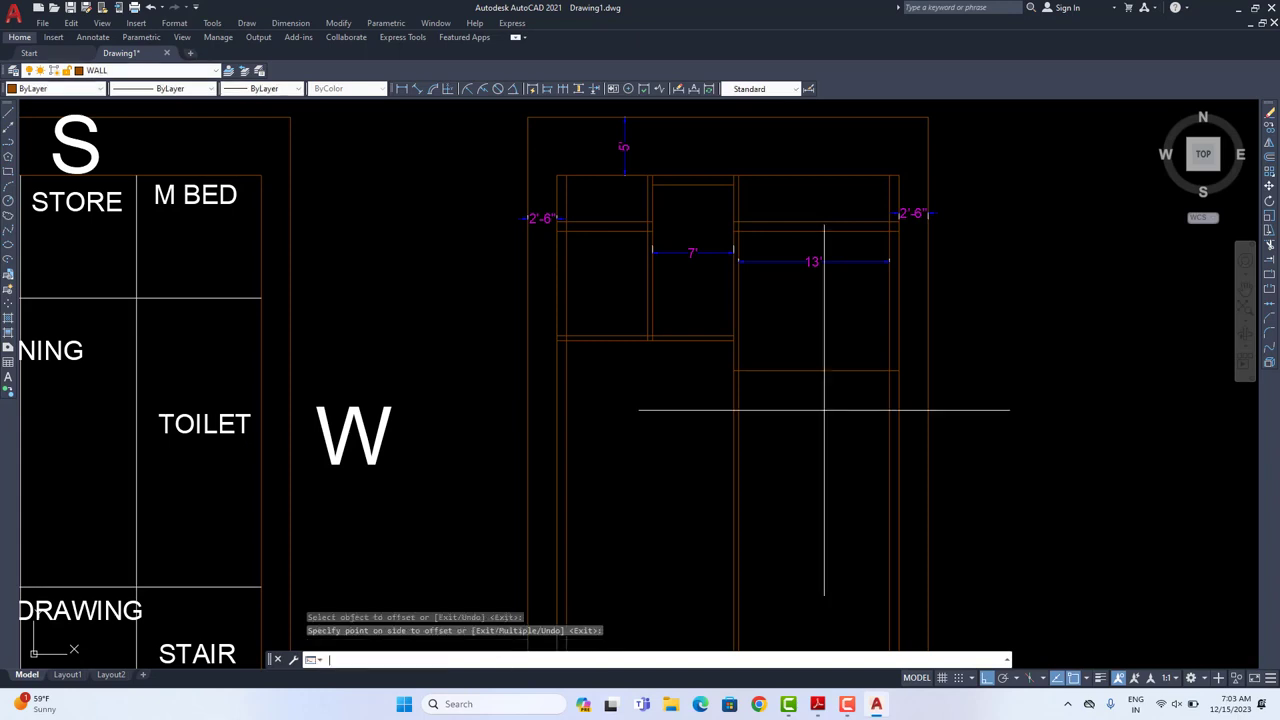
type("5")
key("Return")
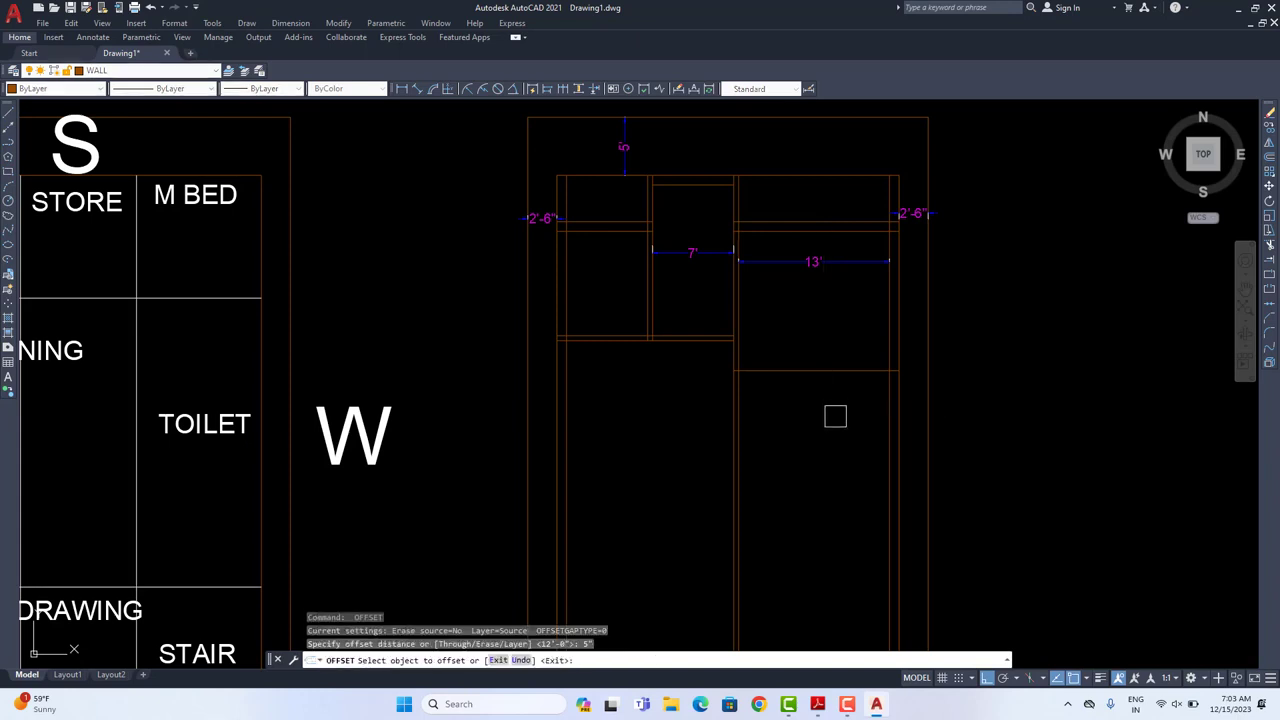
left_click(812, 370)
left_click(812, 419)
scroll(811, 437, "down", 2)
key("Escape")
Step: Copy the KIT label from the zoning grid into the kitchen of the new plan with Ortho turned off
middle_click_drag(811, 440, 879, 440)
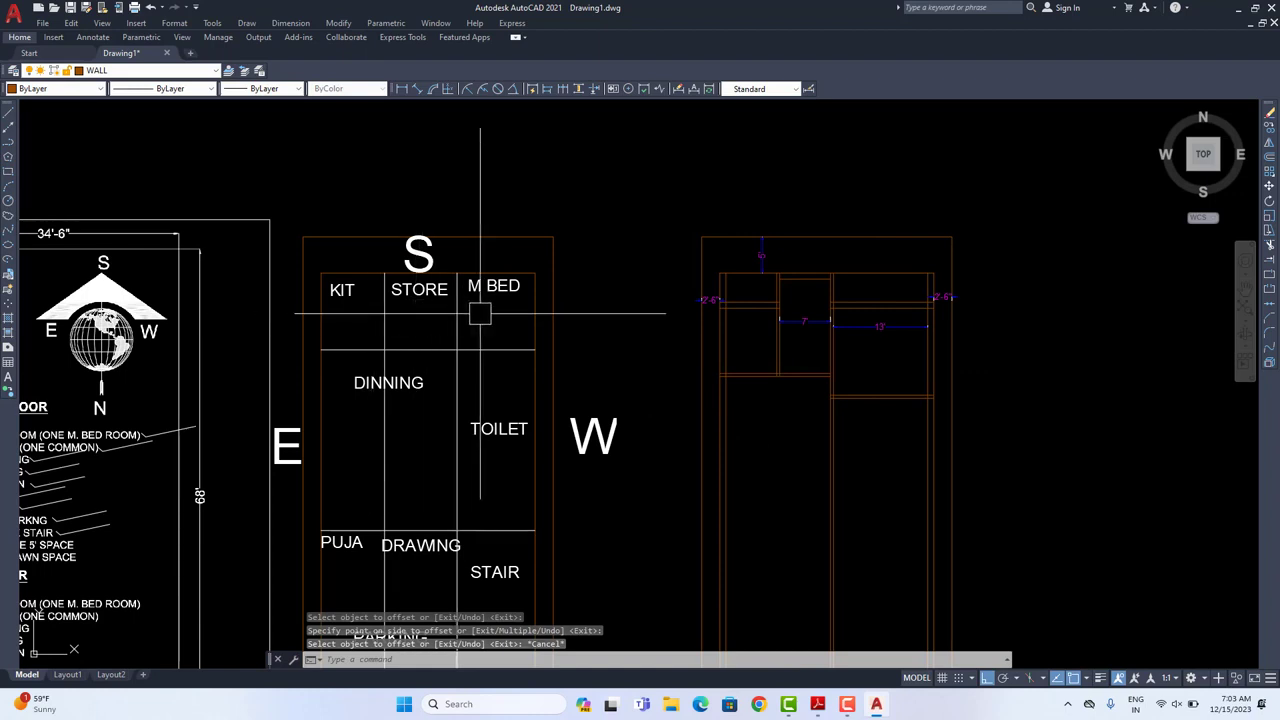
left_click(343, 289)
left_click(1270, 128)
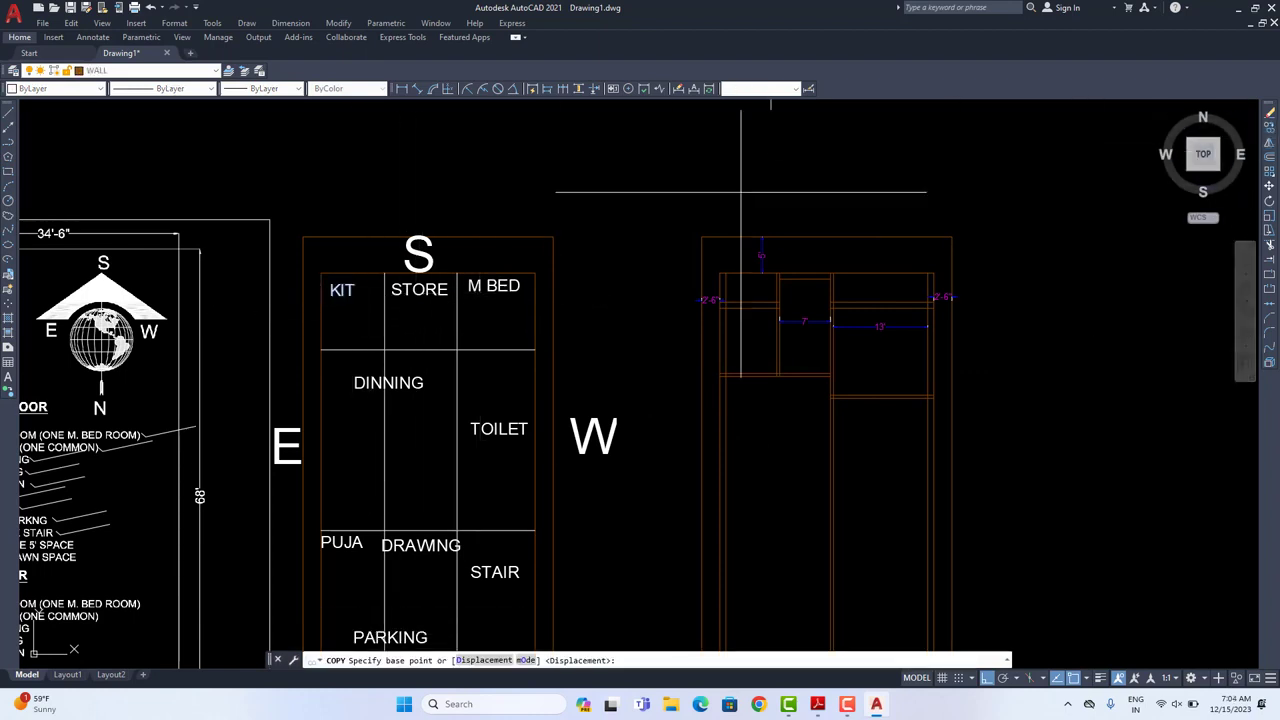
left_click(474, 185)
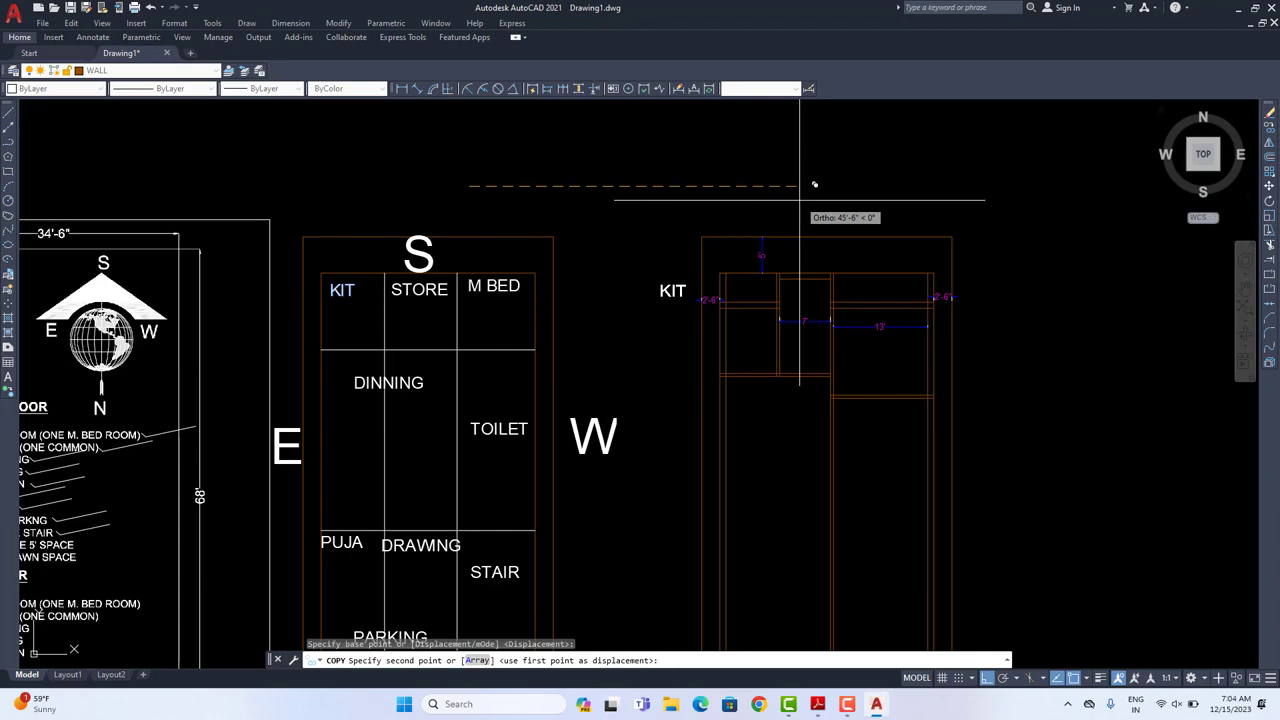
key("F8")
left_click(877, 235)
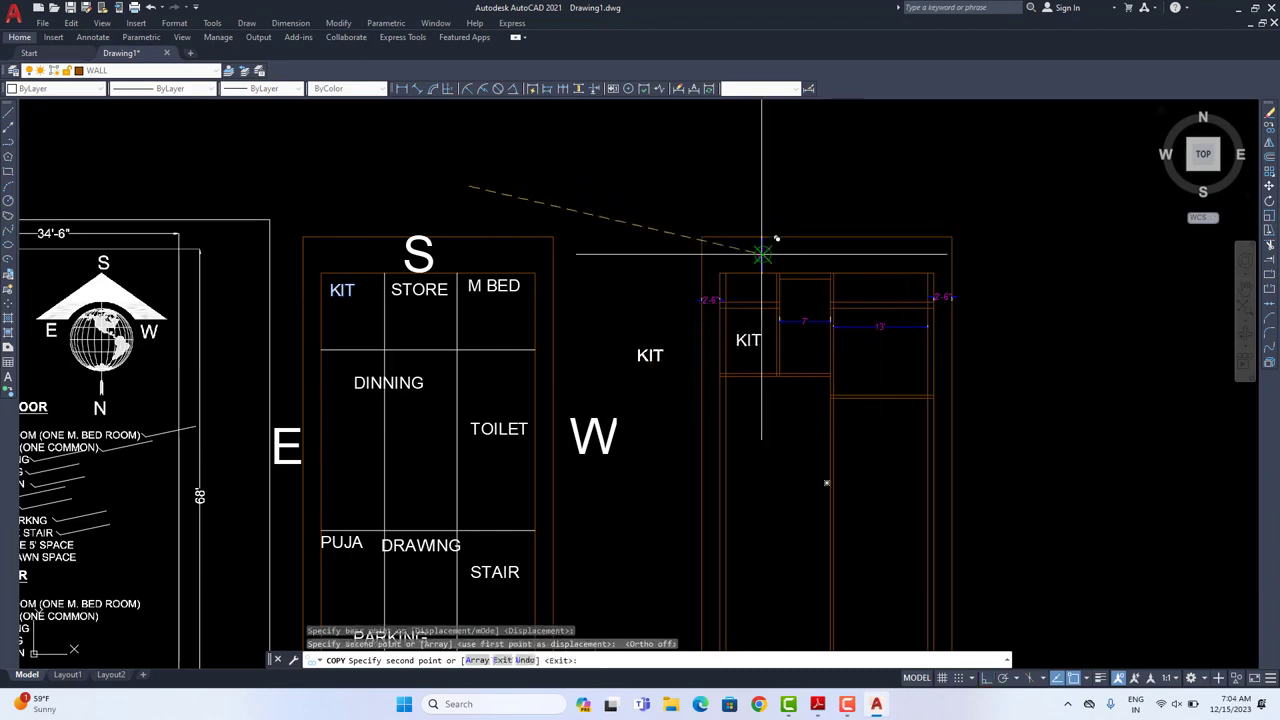
key("Return")
Step: Copy the STORE and M BED labels from the zoning grid into the store and master bedroom of the new plan
left_click(430, 288)
key("Return")
left_click(484, 183)
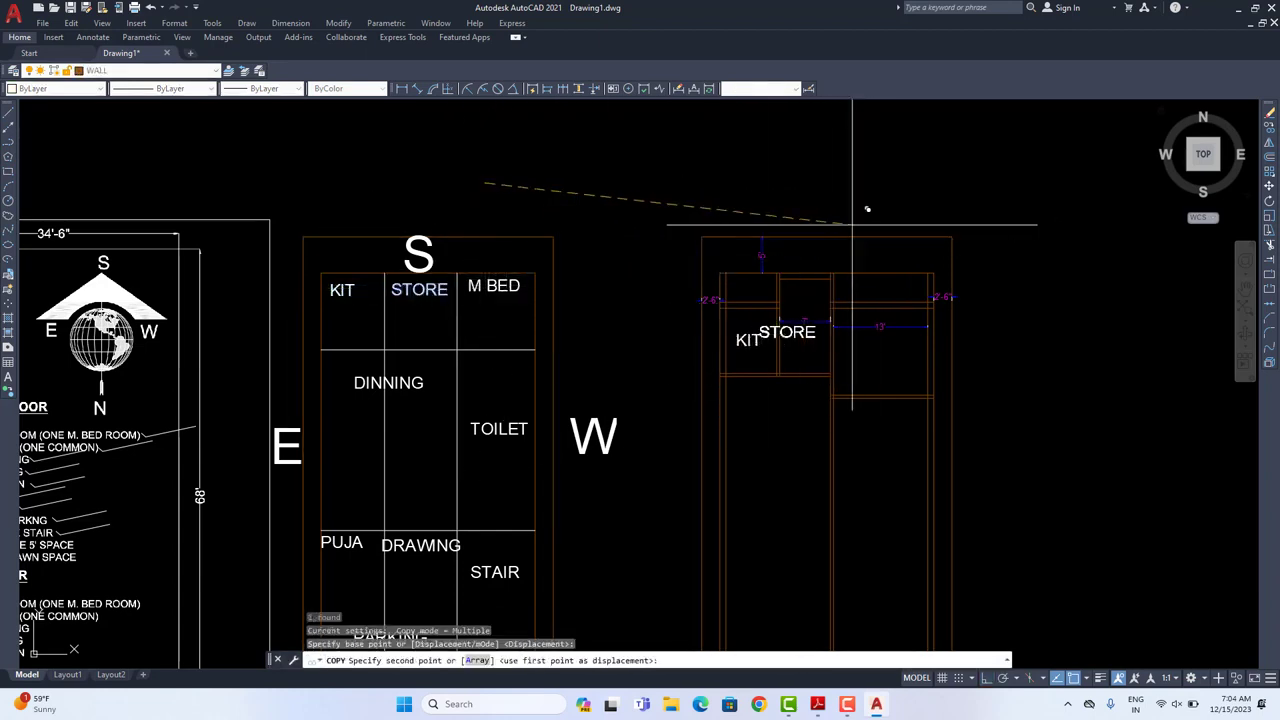
key("Return")
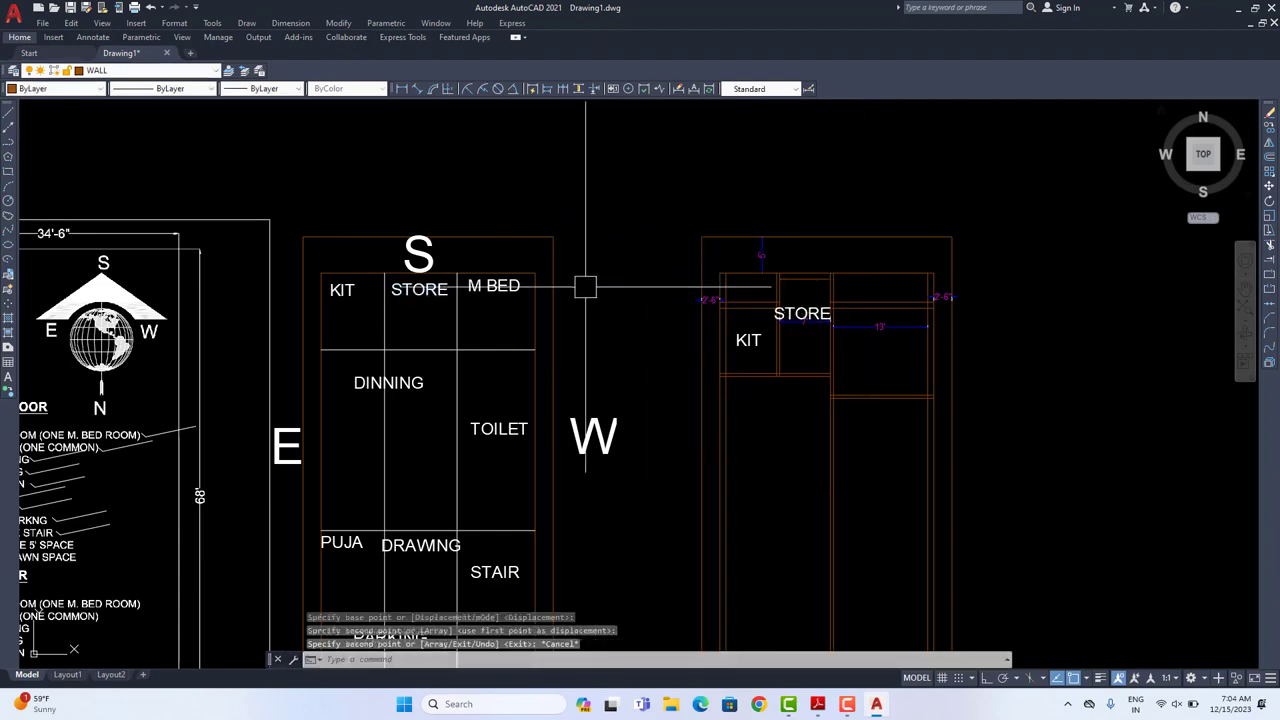
left_click(500, 286)
key("Return")
left_click(541, 187)
left_click(931, 248)
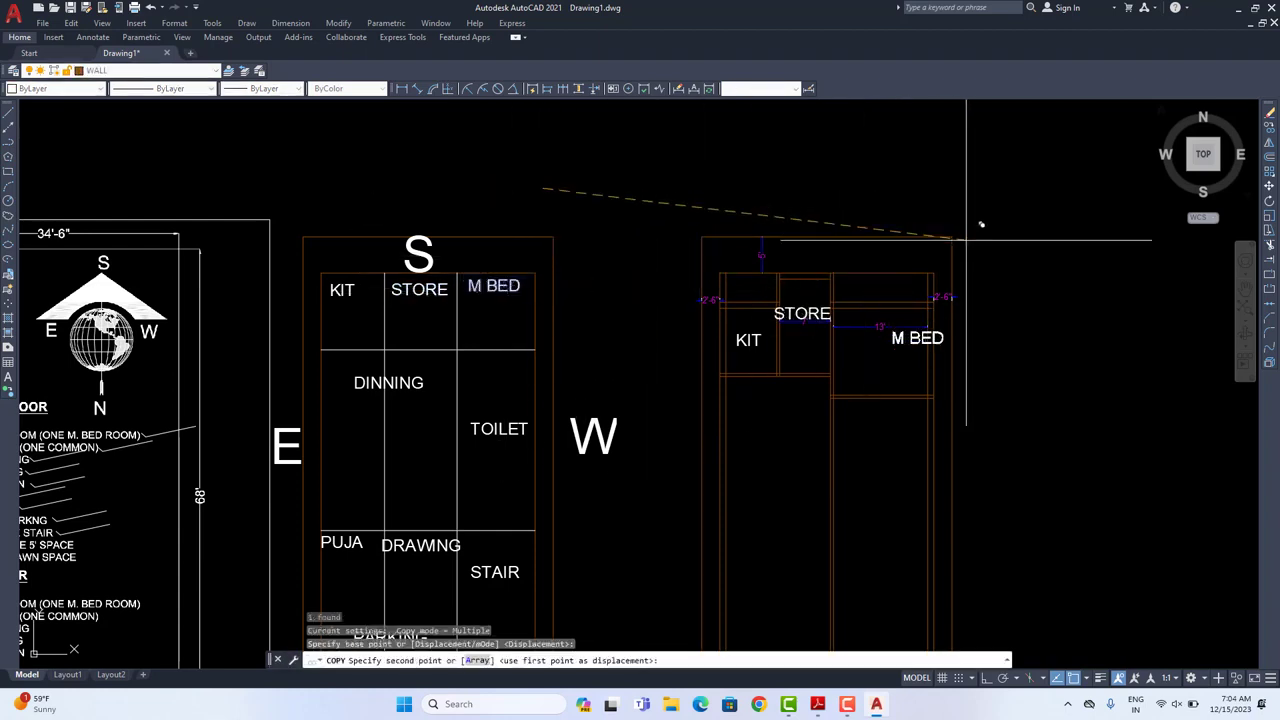
key("Escape")
Step: Scale down the copied STORE label so it fits between the store's side walls
scroll(817, 302, "up", 5)
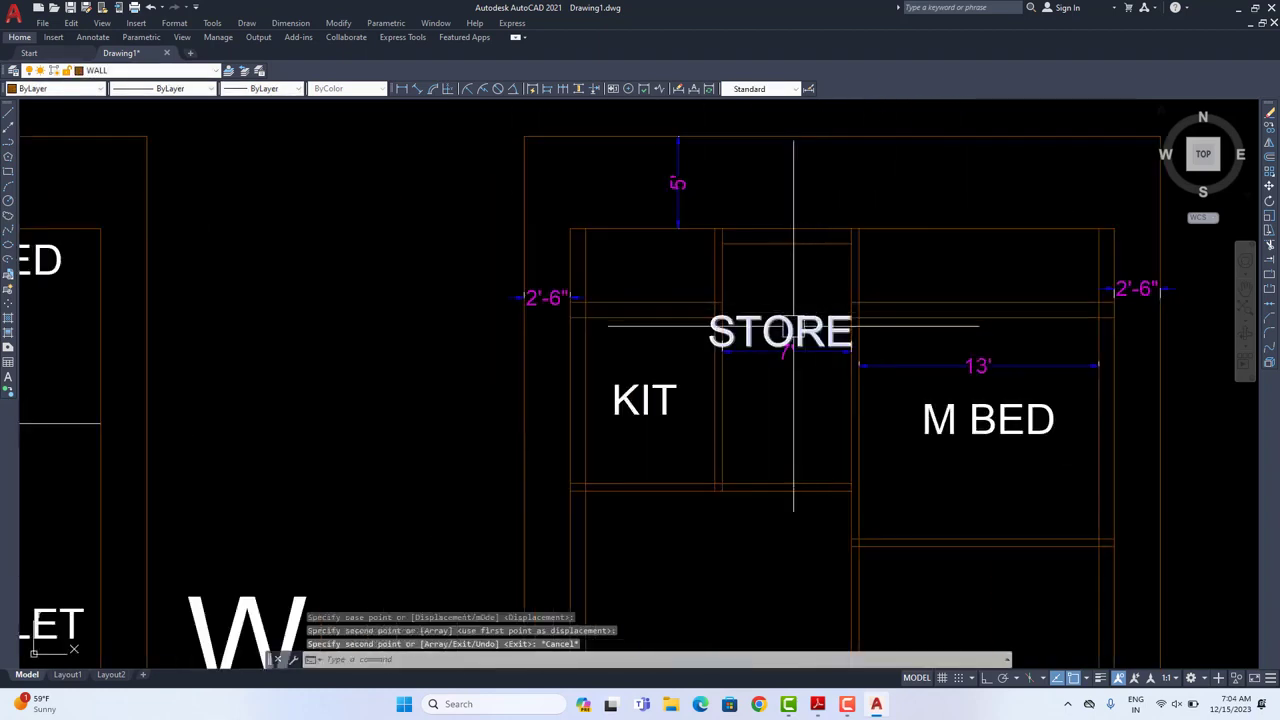
left_click(794, 326)
left_click(1268, 215)
scroll(881, 328, "up", 3)
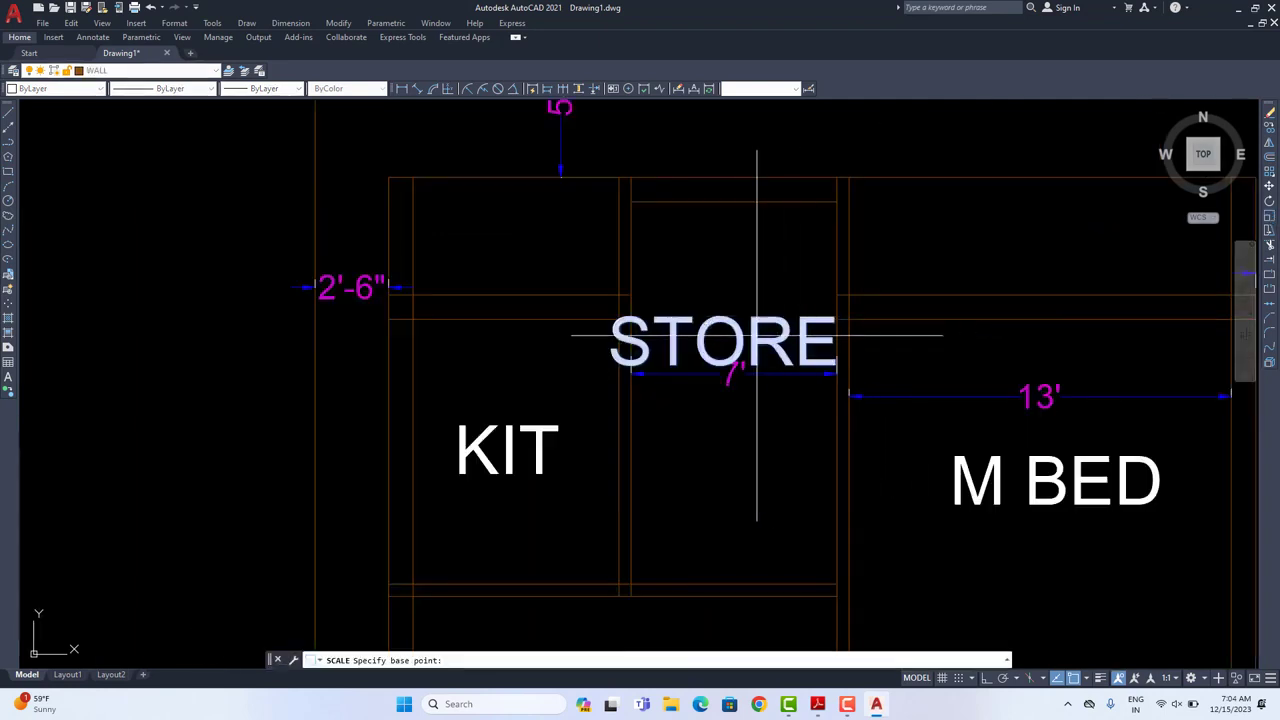
left_click(748, 330)
left_click(737, 325)
scroll(790, 355, "down", 5)
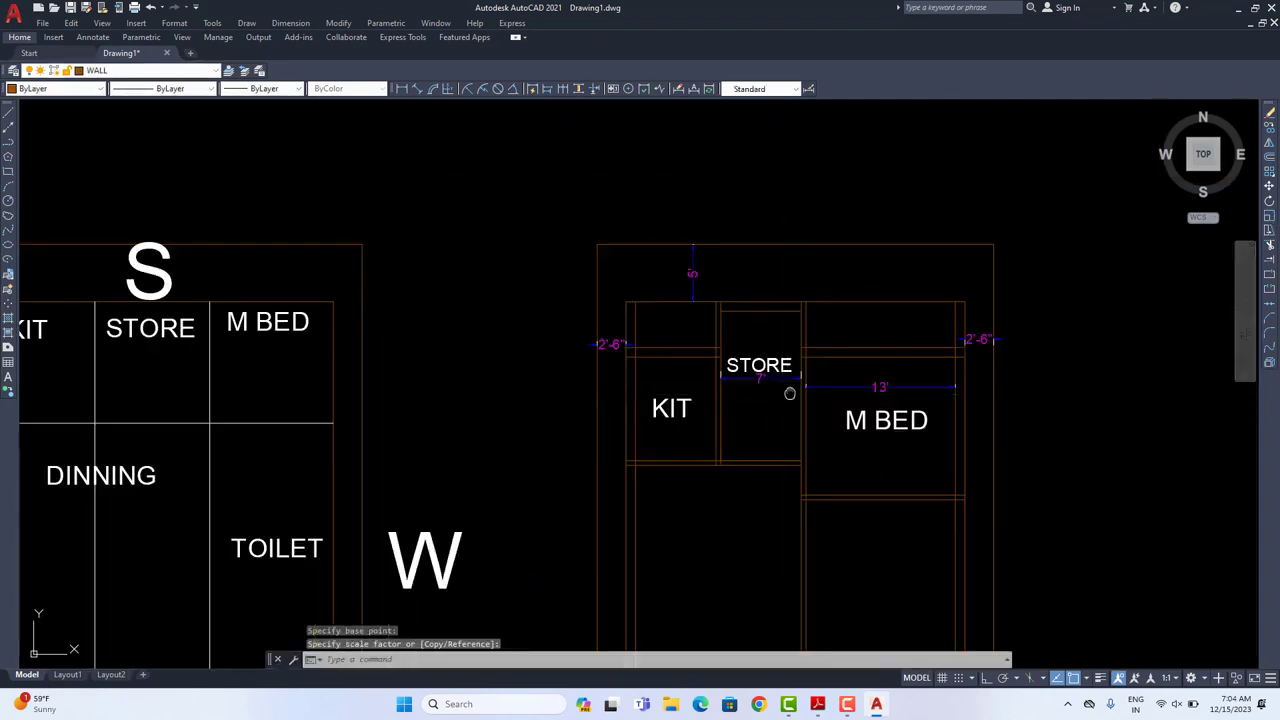
Step: Match the properties of the resized STORE label onto the plan's KIT and M BED labels
type("ma")
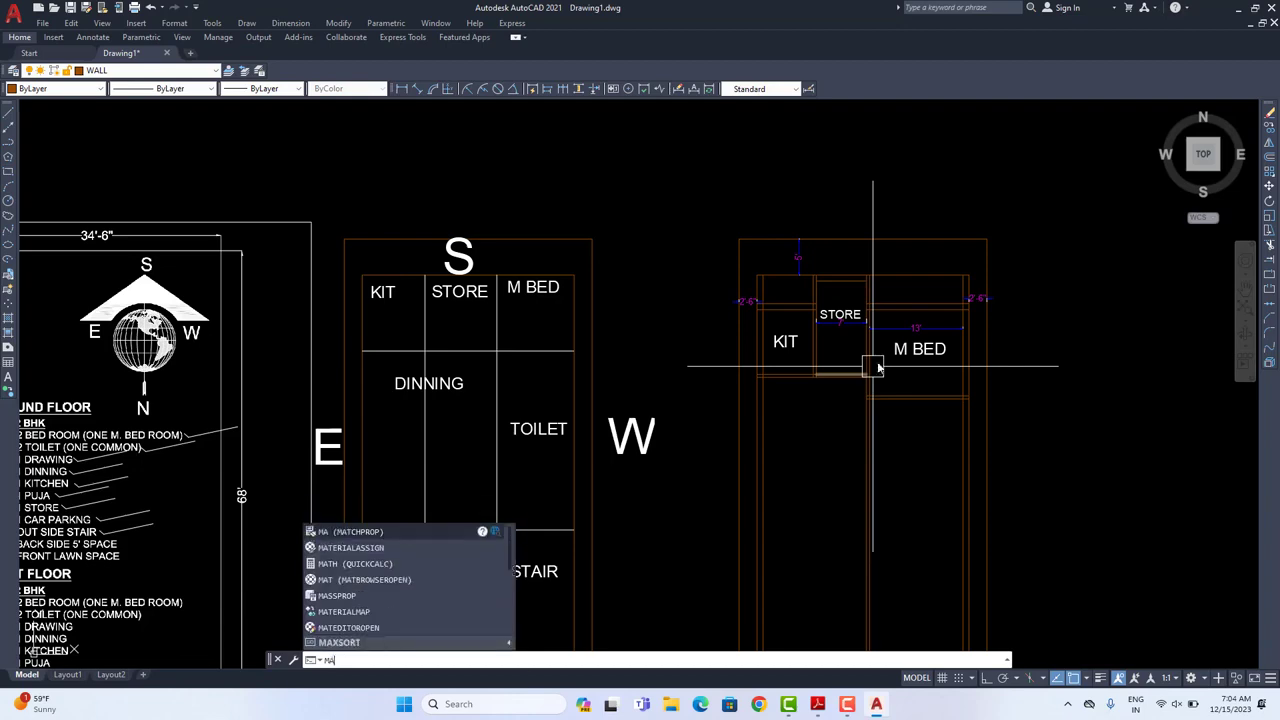
key("Return")
left_click(838, 314)
left_click(796, 333)
left_click(893, 350)
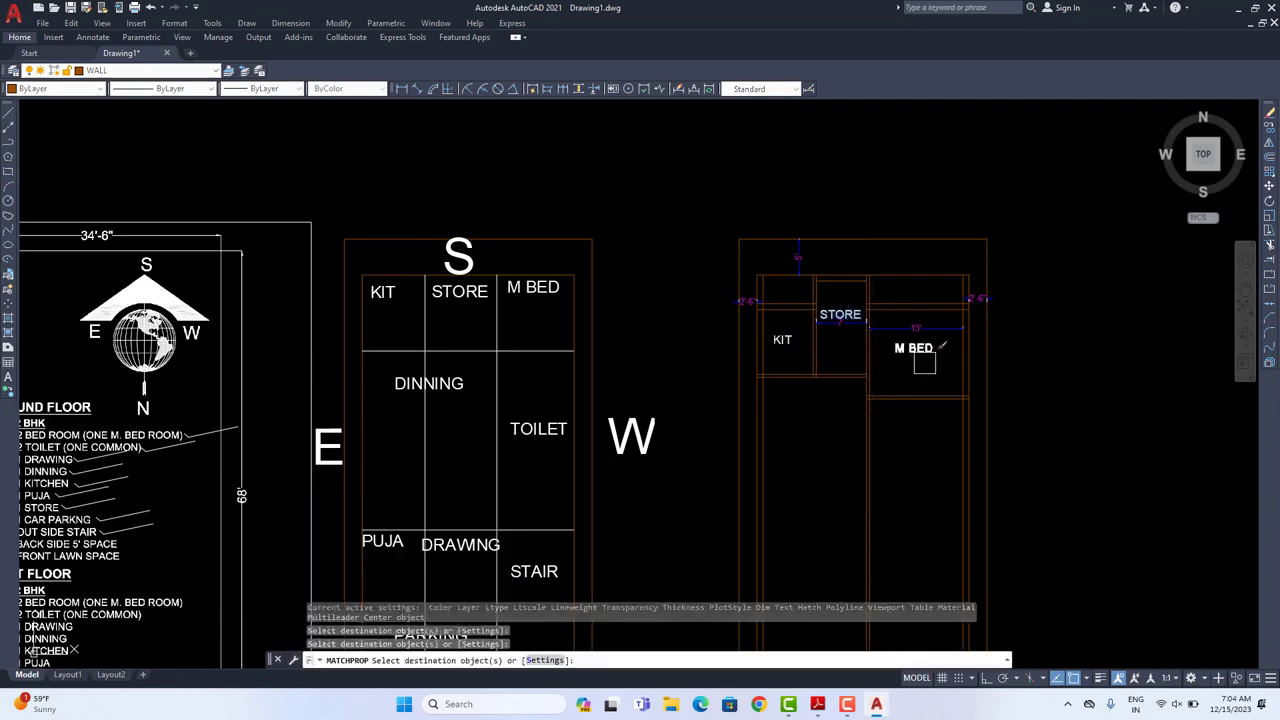
key("Escape")
Step: Offset the lower line of the master bedroom's north wall 5' northward to start the first toilet space
mouse_move(933, 434)
middle_mouse_down()
mouse_move(977, 400)
mouse_move(924, 345)
middle_mouse_up()
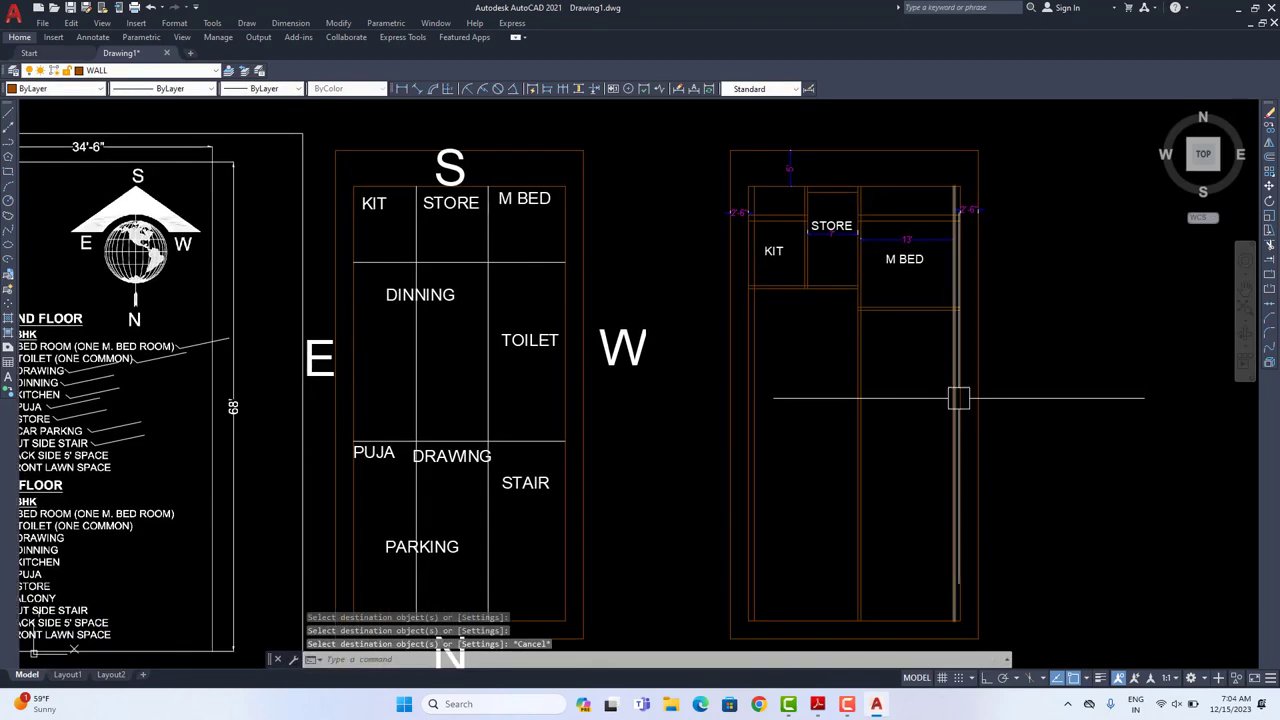
scroll(950, 208, "up", 2)
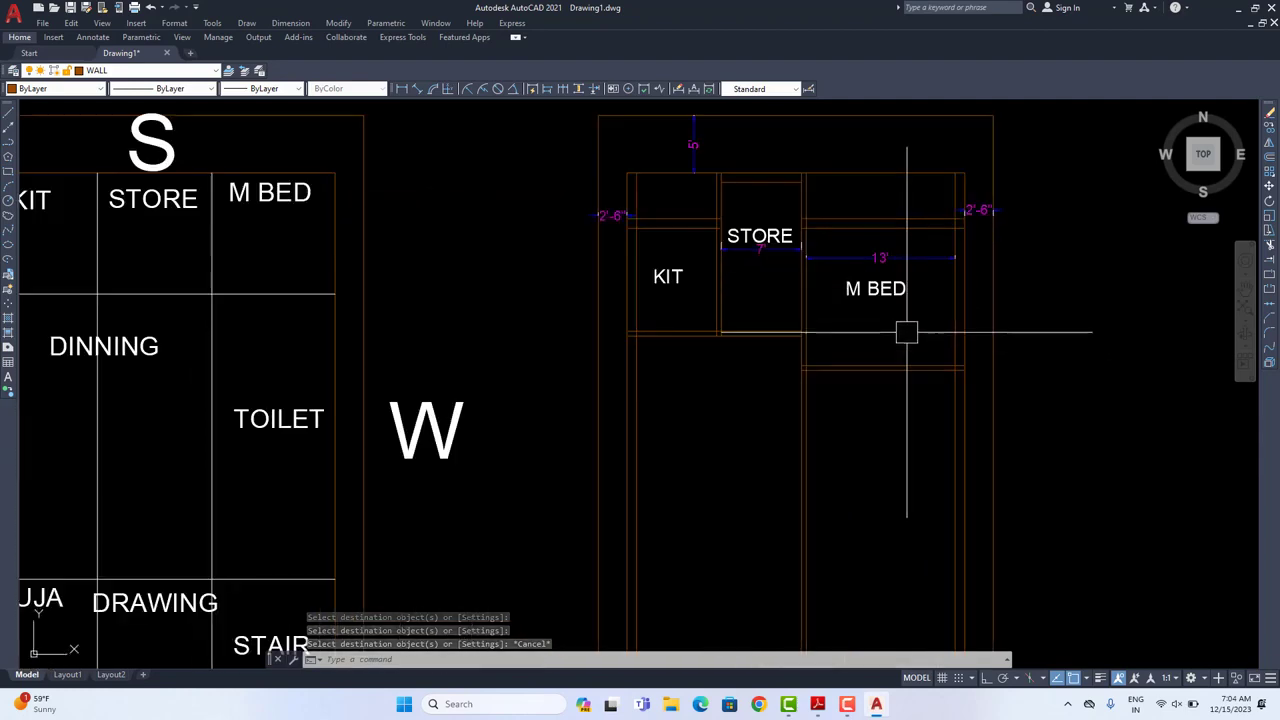
scroll(900, 350, "down", 5)
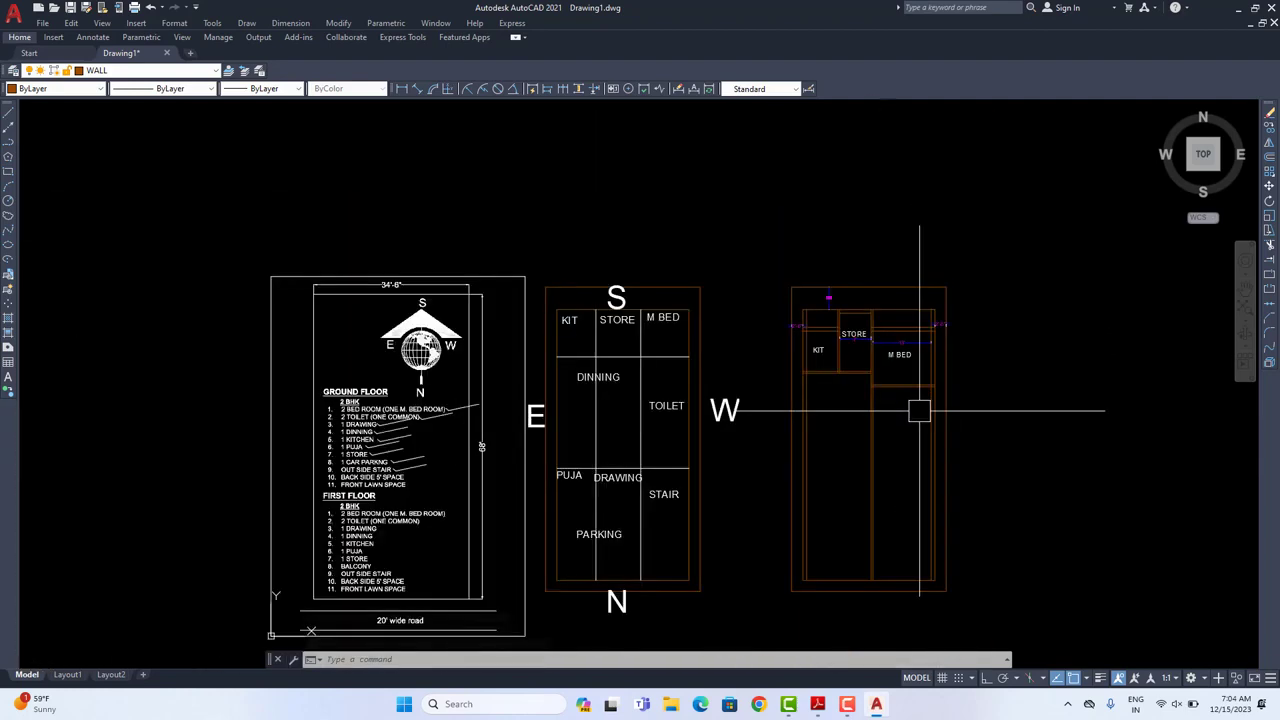
mouse_move(917, 409)
middle_mouse_down()
mouse_move(920, 374)
mouse_move(888, 406)
middle_mouse_up()
scroll(905, 340, "up", 5)
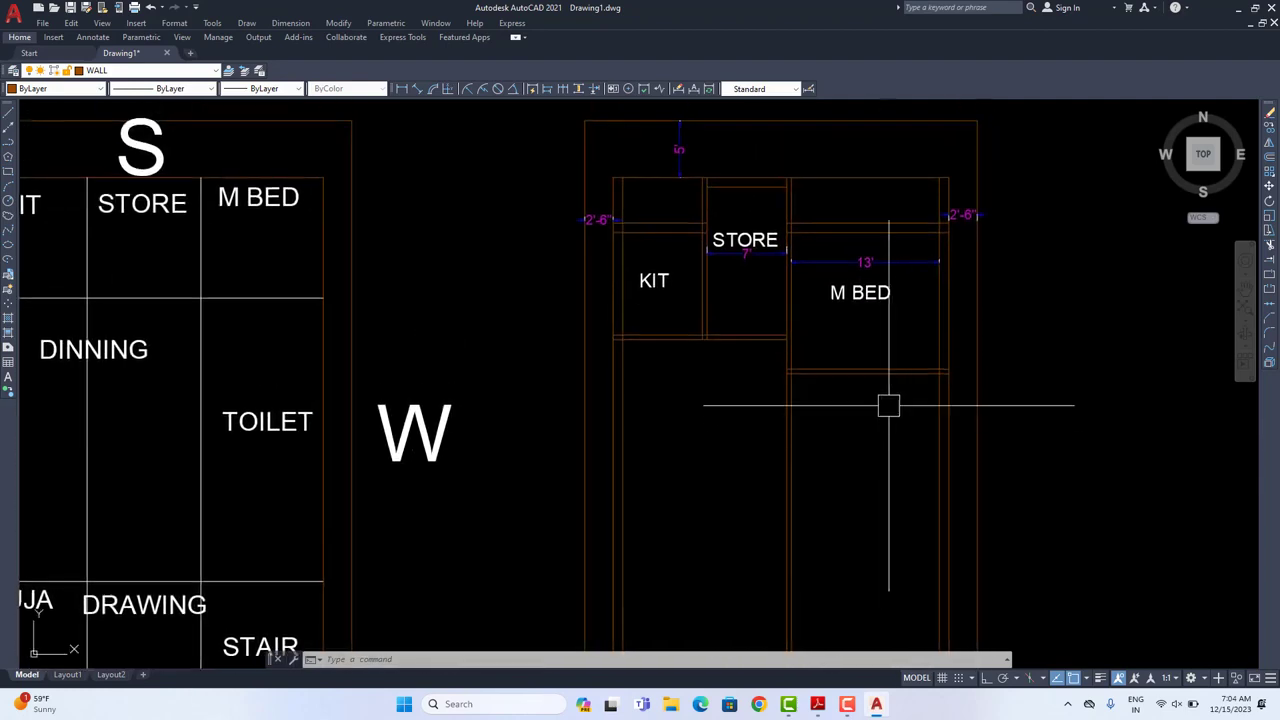
scroll(889, 380, "up", 2)
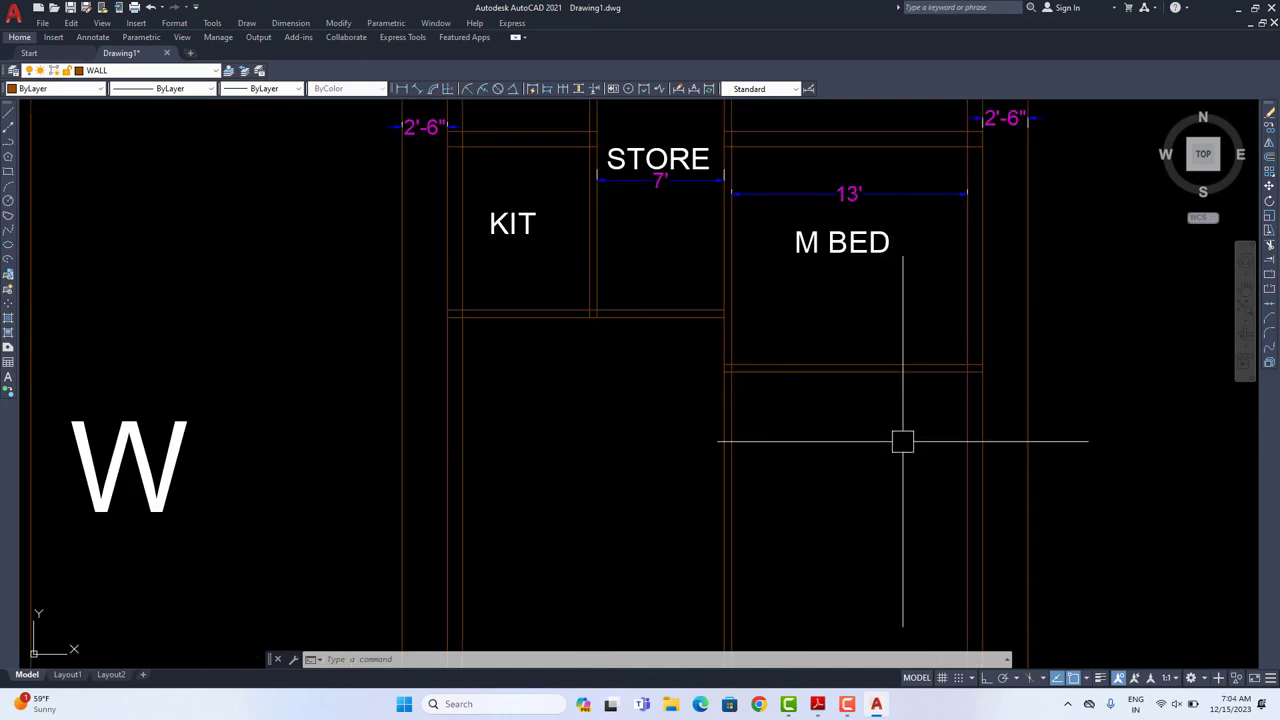
type("o")
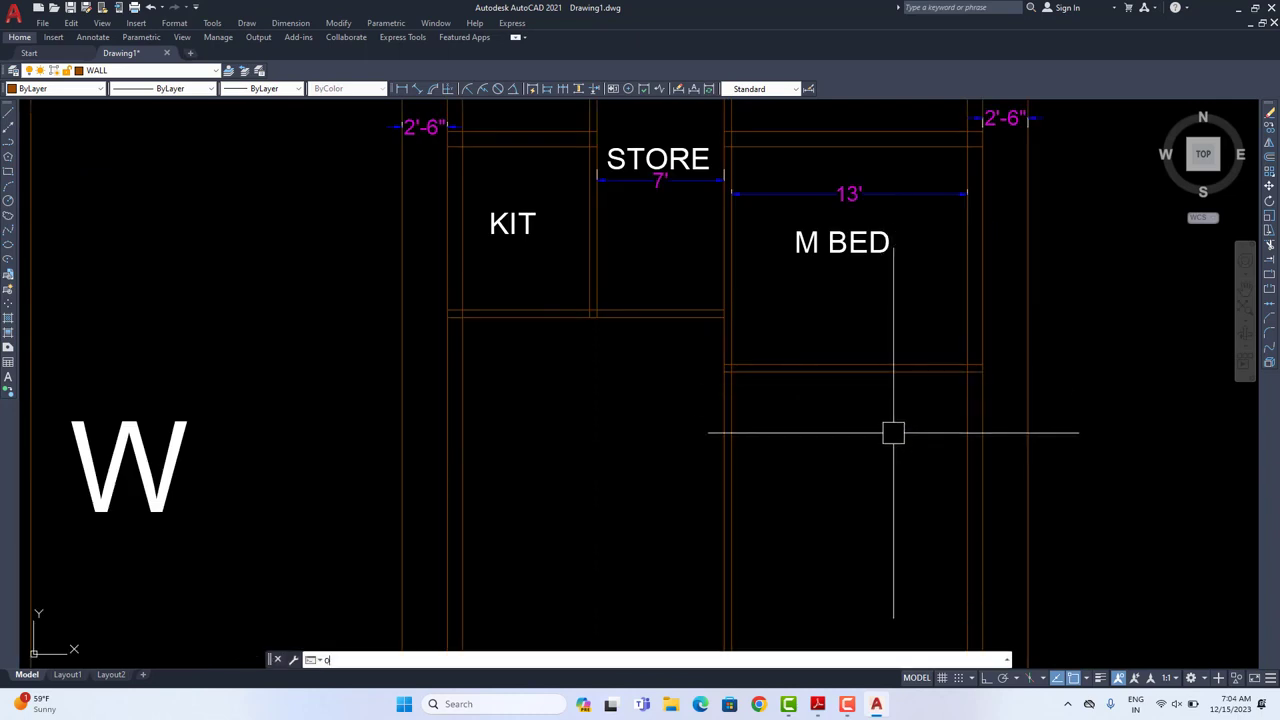
type("5'")
key("Return")
left_click(897, 371)
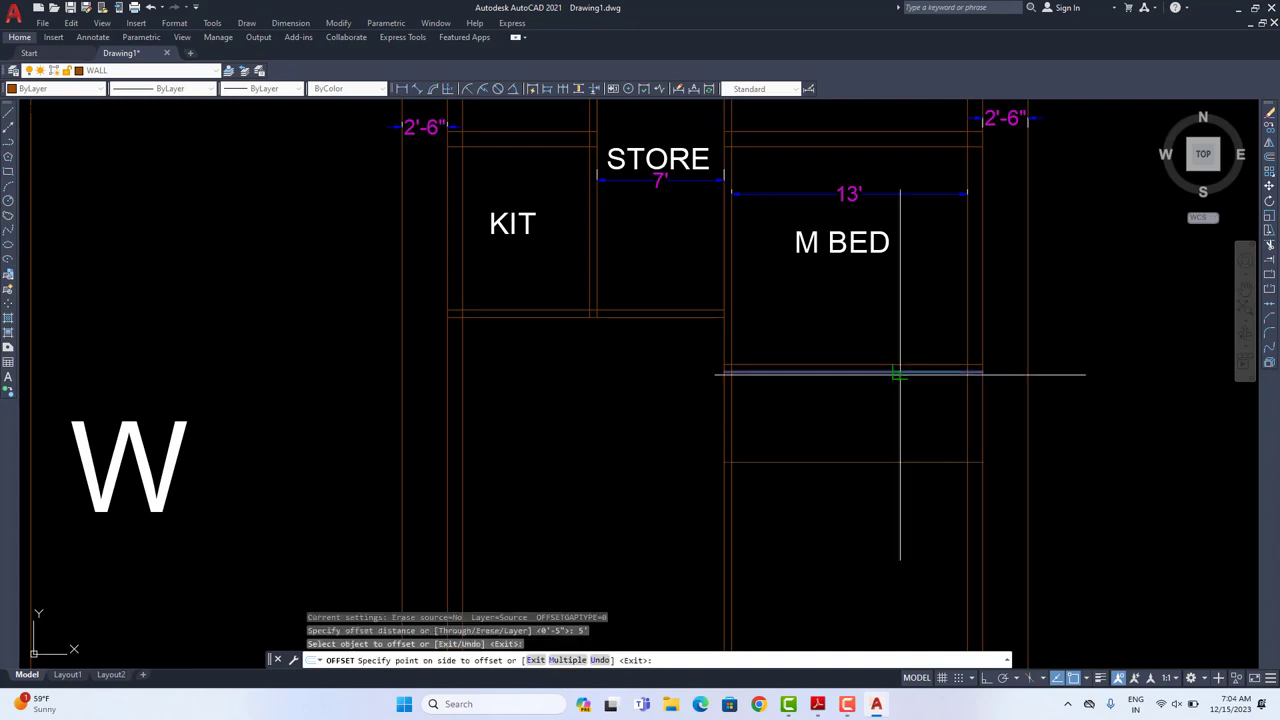
left_click(900, 480)
Step: Offset the new cross line below the master bedroom by 5" to give the partition its thickness
middle_click_drag(903, 514, 886, 437)
key("Return")
key("Return")
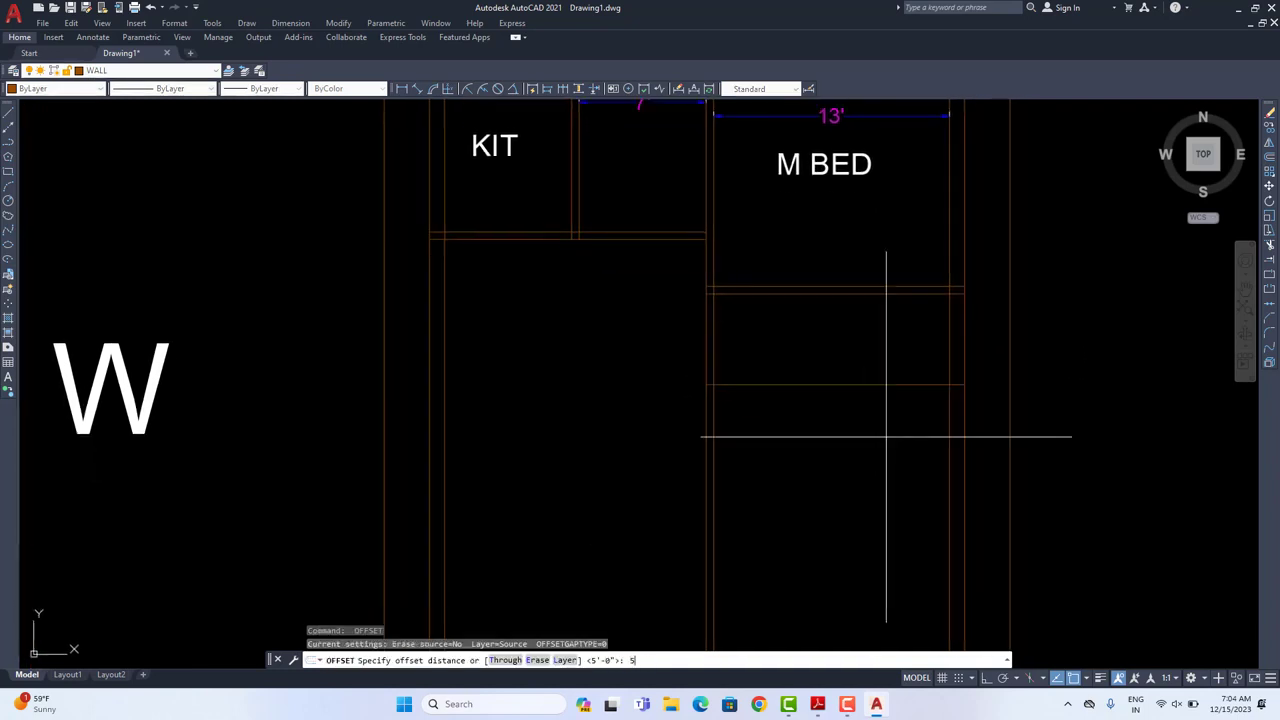
type("5")
key("Return")
left_click(878, 386)
left_click(872, 444)
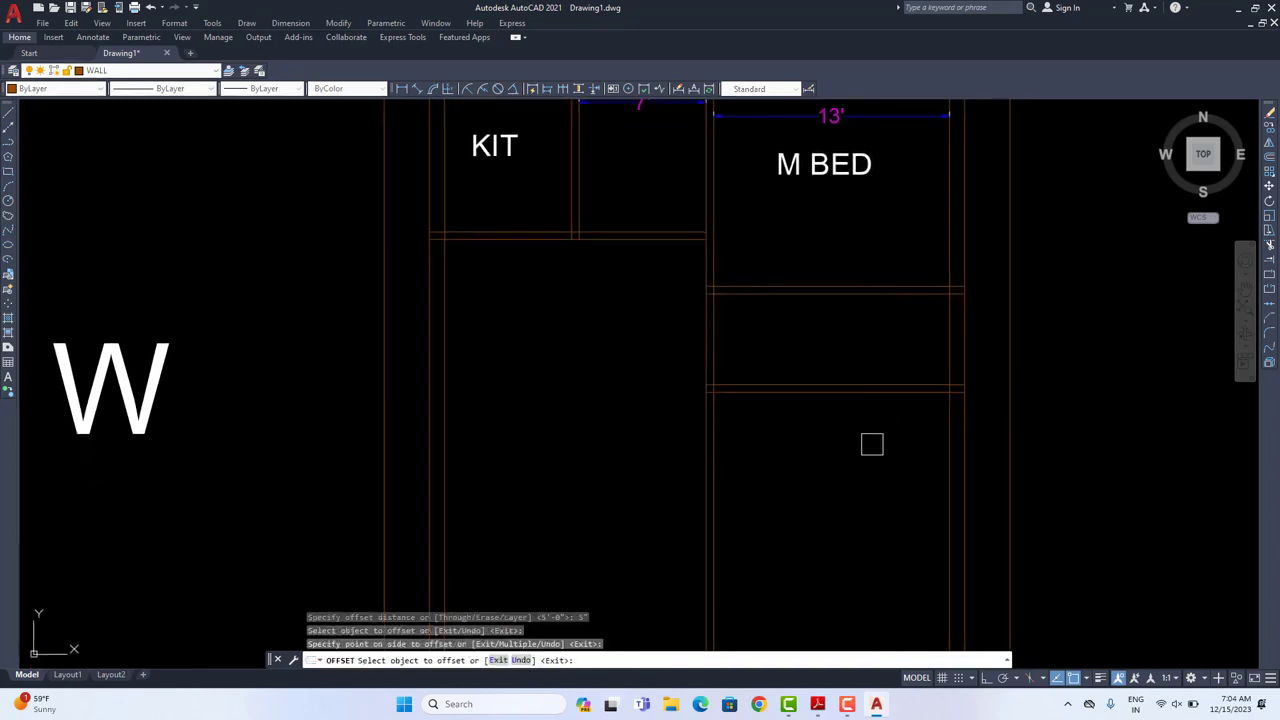
Step: Offset the lower line of that new partition 5' northward for the second toilet space
key("Return")
key("Return")
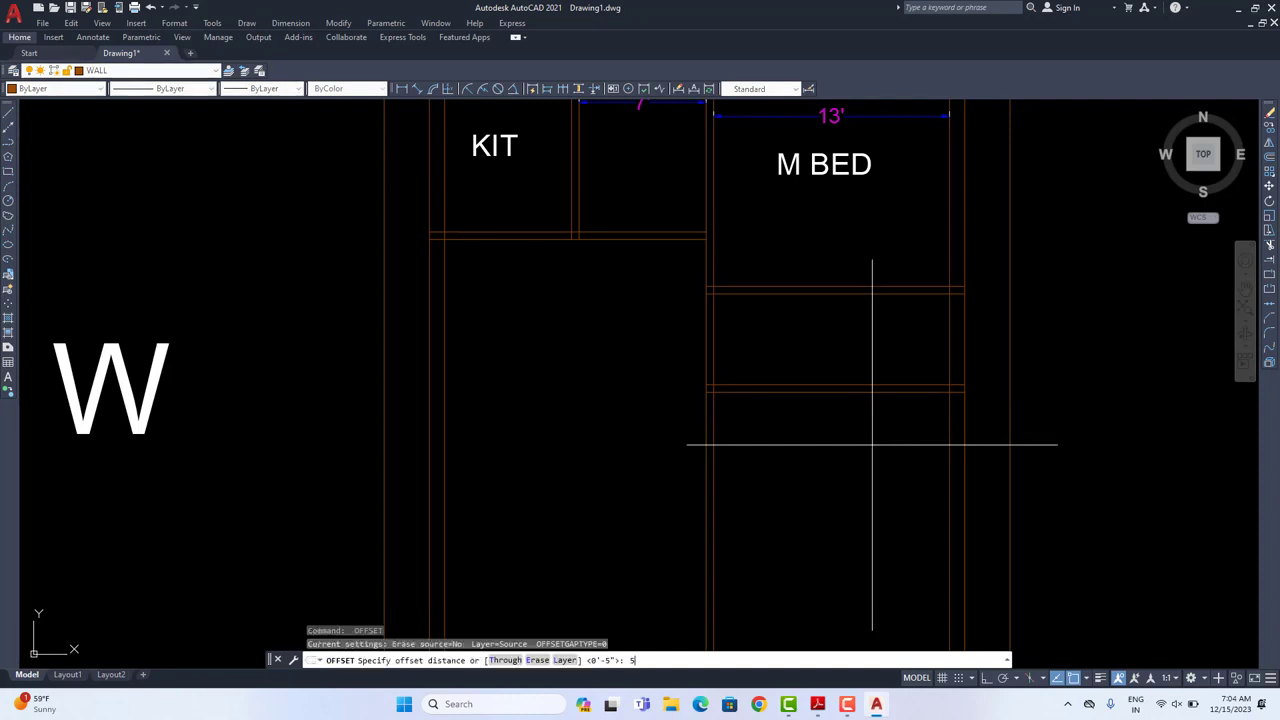
type("5")
key("Return")
left_click(870, 390)
left_click(871, 480)
Step: Offset the second toilet's boundary line 5" northward to form its wall thickness
scroll(872, 500, "down", 6)
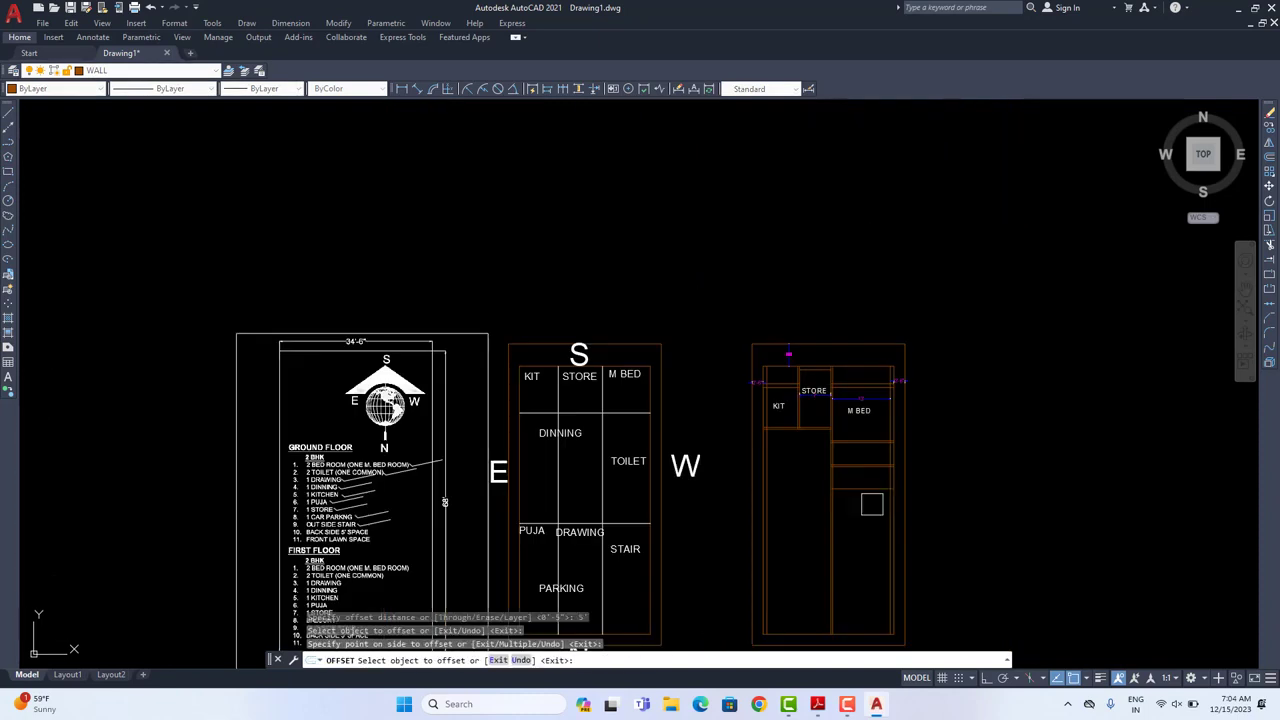
key("Return")
key("Return")
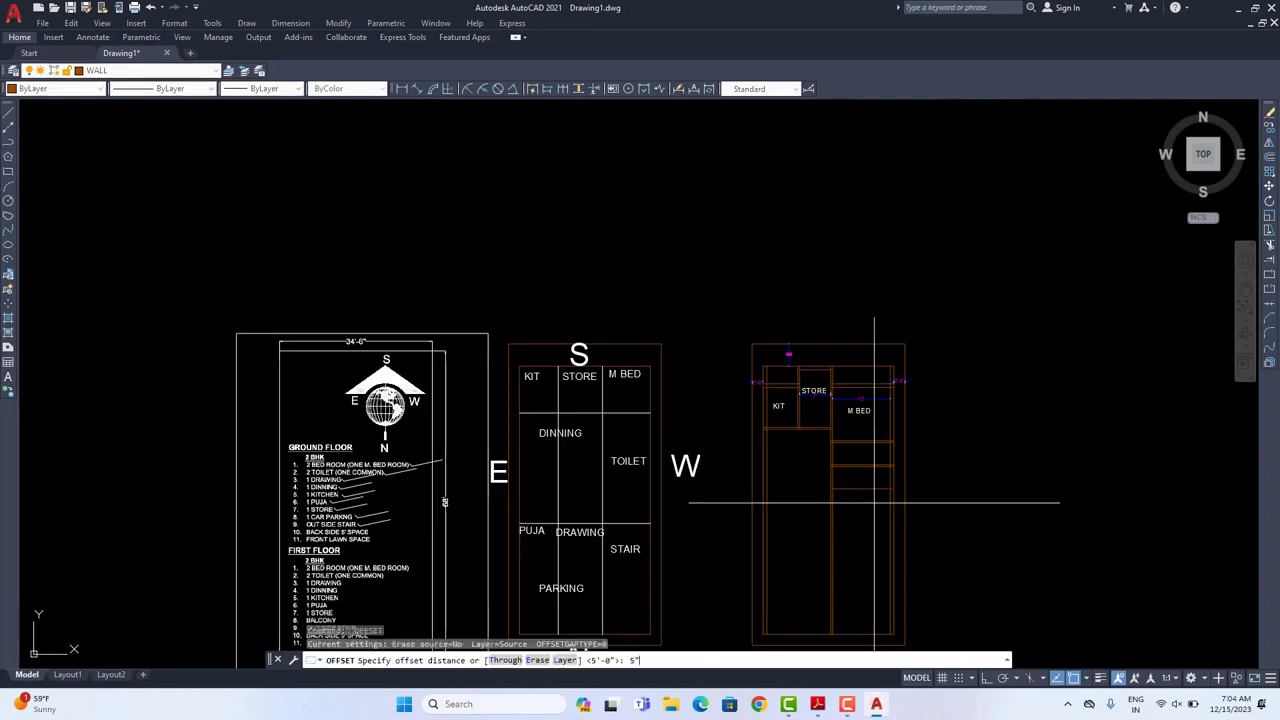
key("Return")
left_click(876, 489)
left_click(875, 531)
scroll(878, 520, "up", 2)
key("Escape")
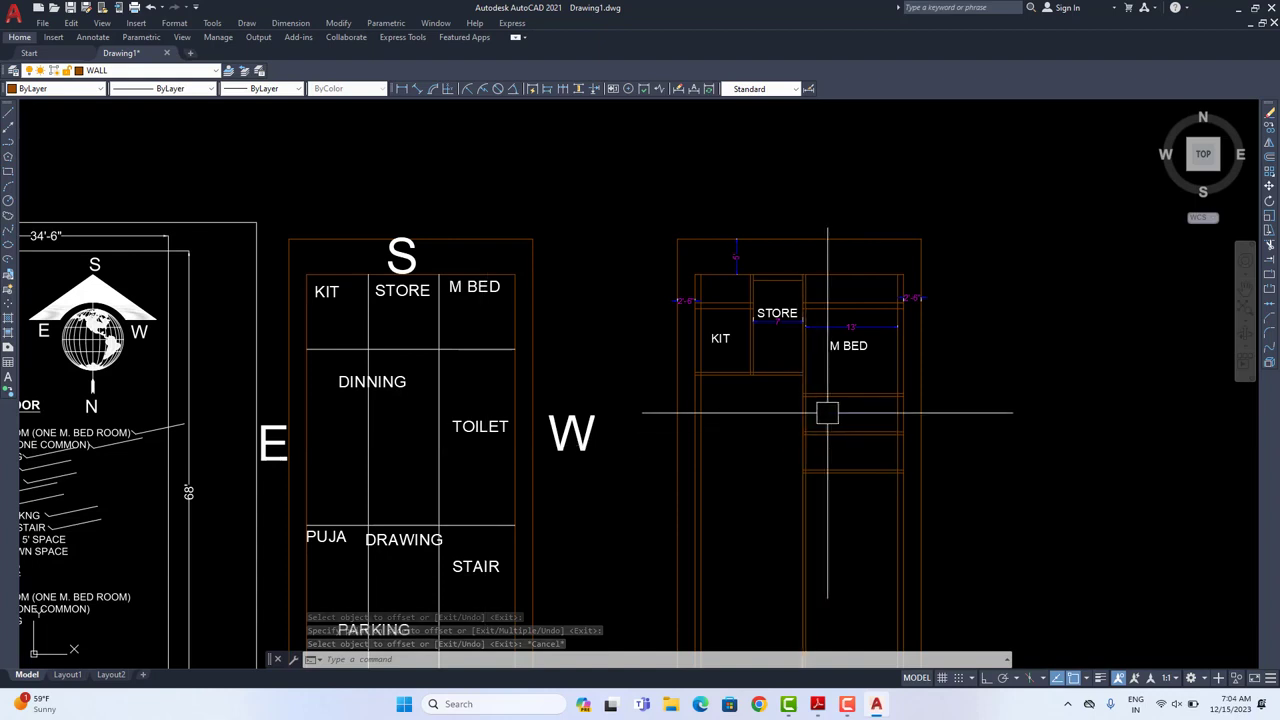
Step: Offset the inner line of the west outer wall 8' inward to set the toilets' length
left_click(846, 346)
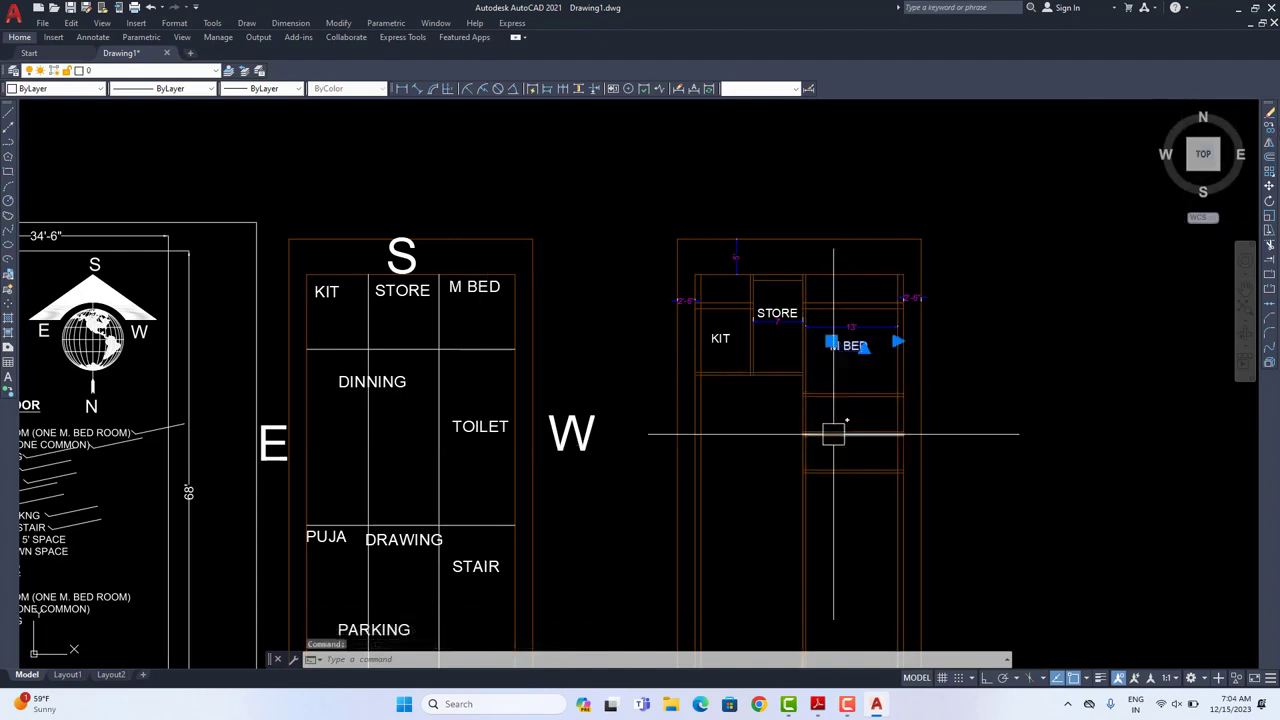
key("Escape")
scroll(897, 429, "up", 2)
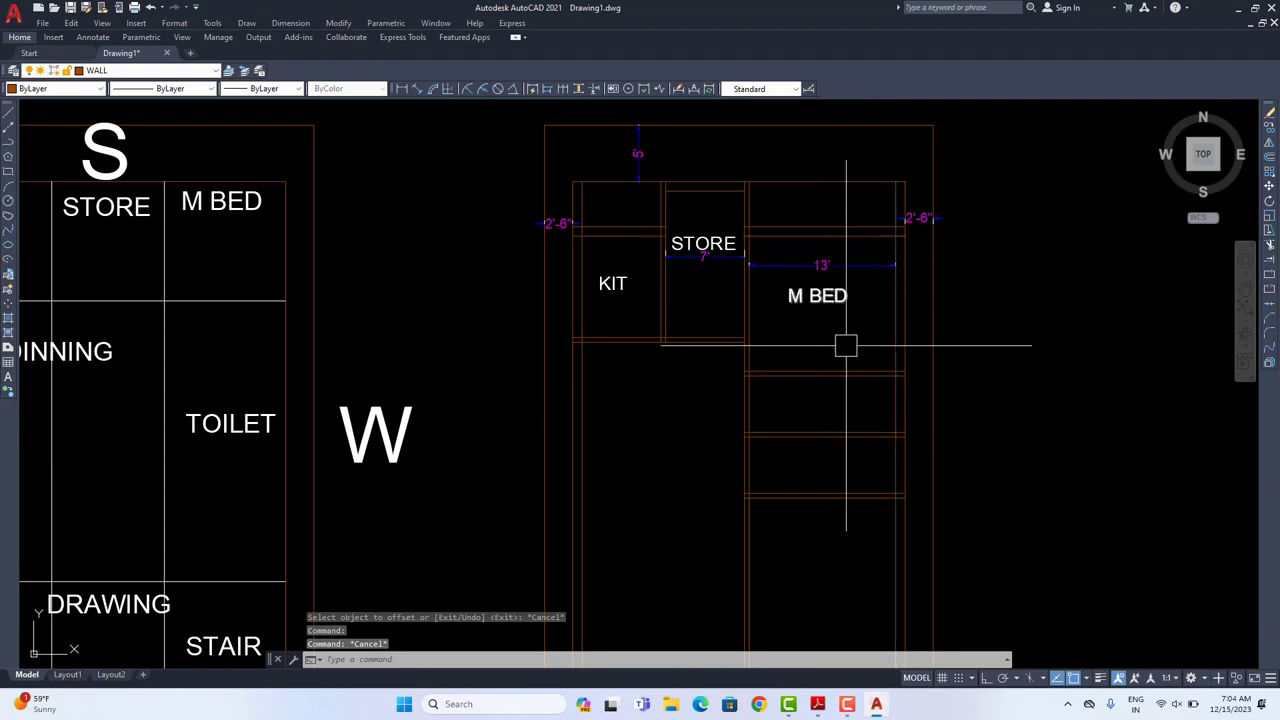
middle_click_drag(846, 346, 753, 340)
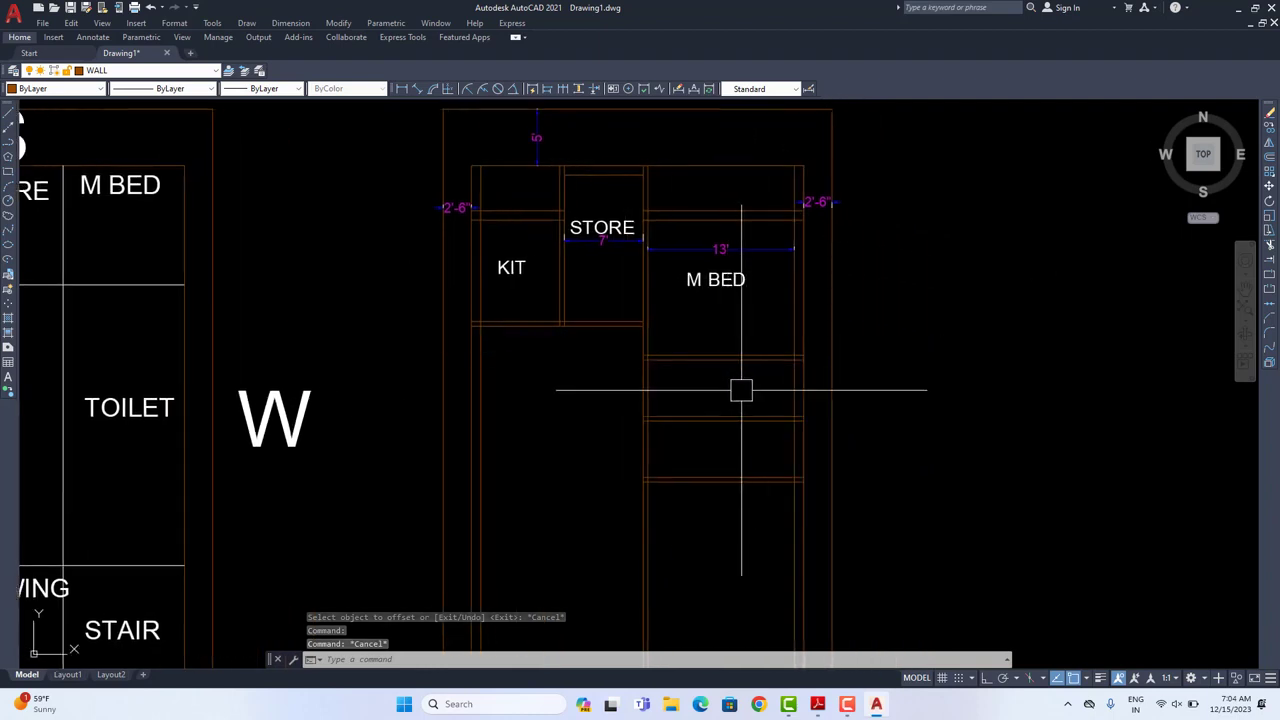
type("o")
key("Return")
type("8")
type("'")
key("Return")
left_click(794, 446)
left_click(734, 447)
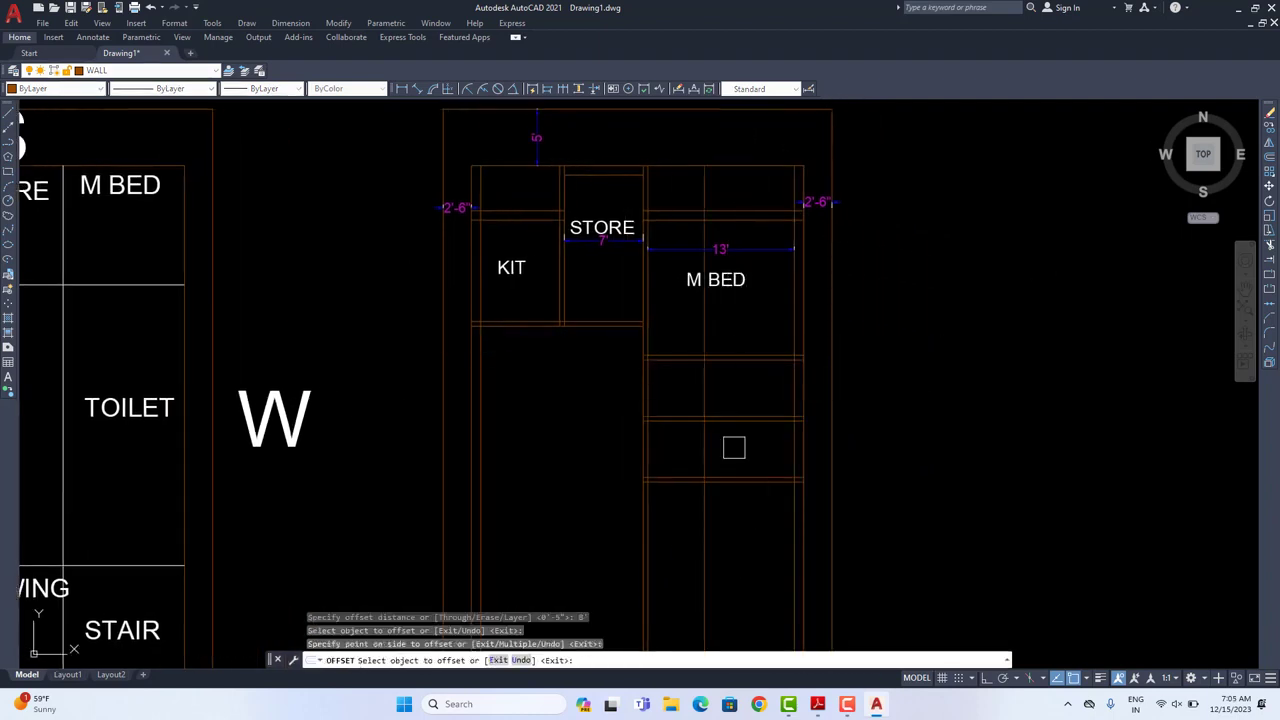
key("Escape")
key("Escape")
key("Escape")
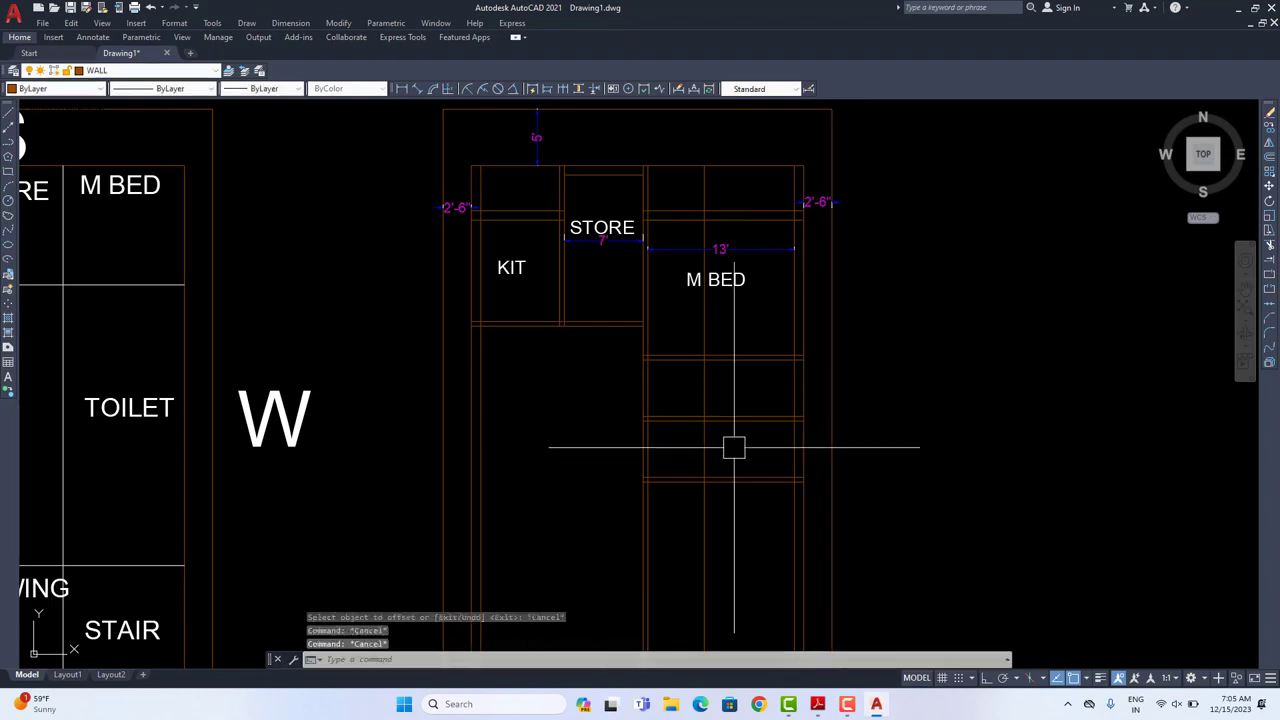
Step: Offset the toilets' new vertical boundary line 5" eastward to form the partition wall
type("o")
key("Return")
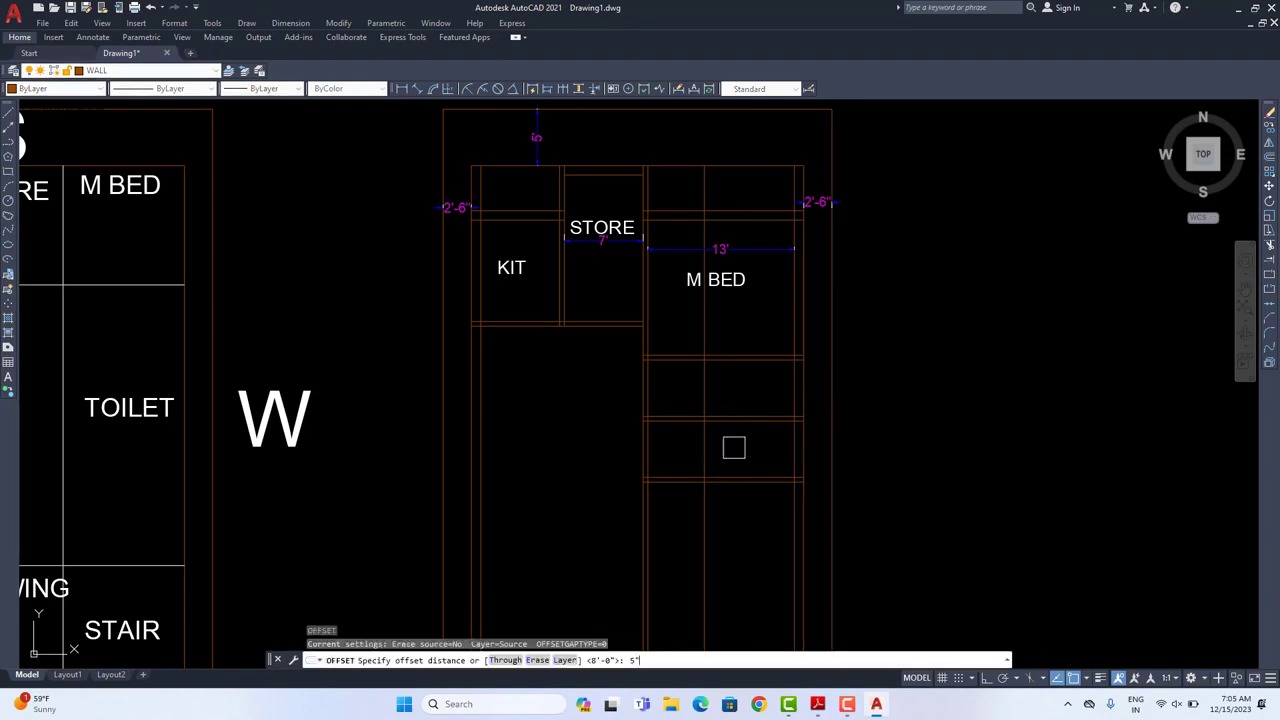
type("5'")
key("Return")
left_click(702, 394)
left_click(678, 403)
key("Escape")
Step: Trim the new vertical partition lines inside the master bedroom and beyond the lower toilet's wall
type("t o")
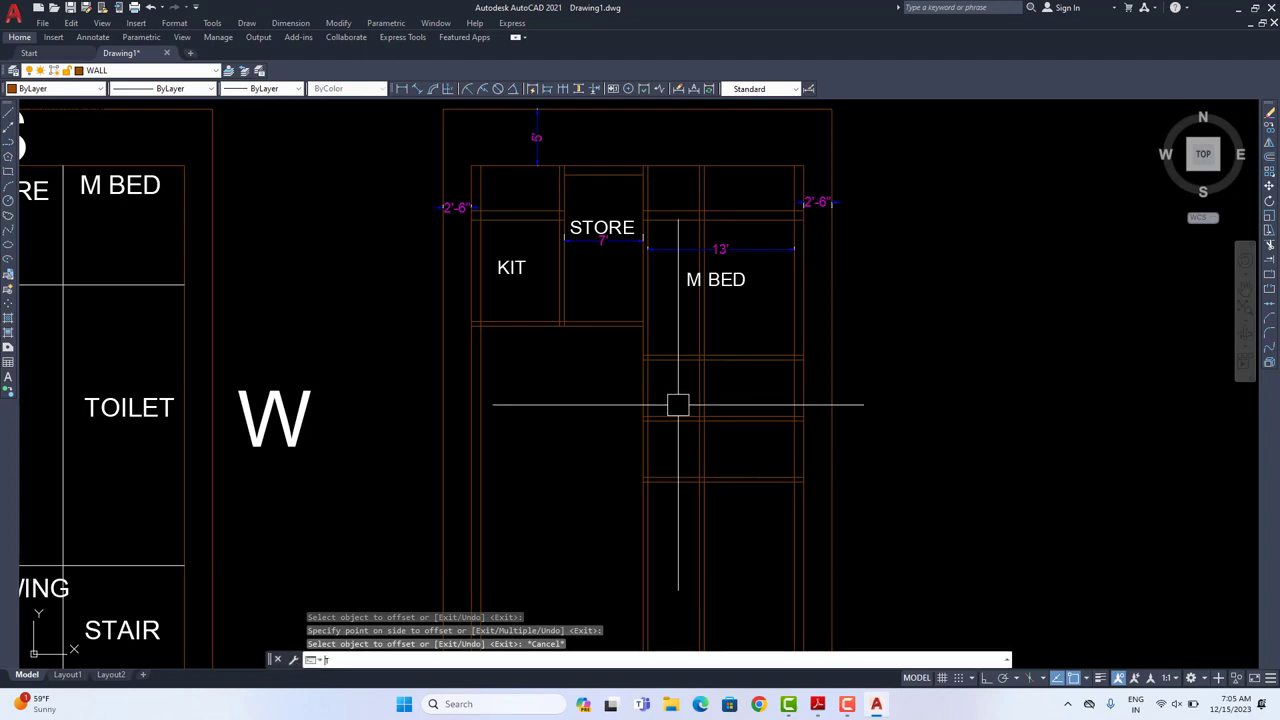
type("r")
key("Return")
left_click(714, 329)
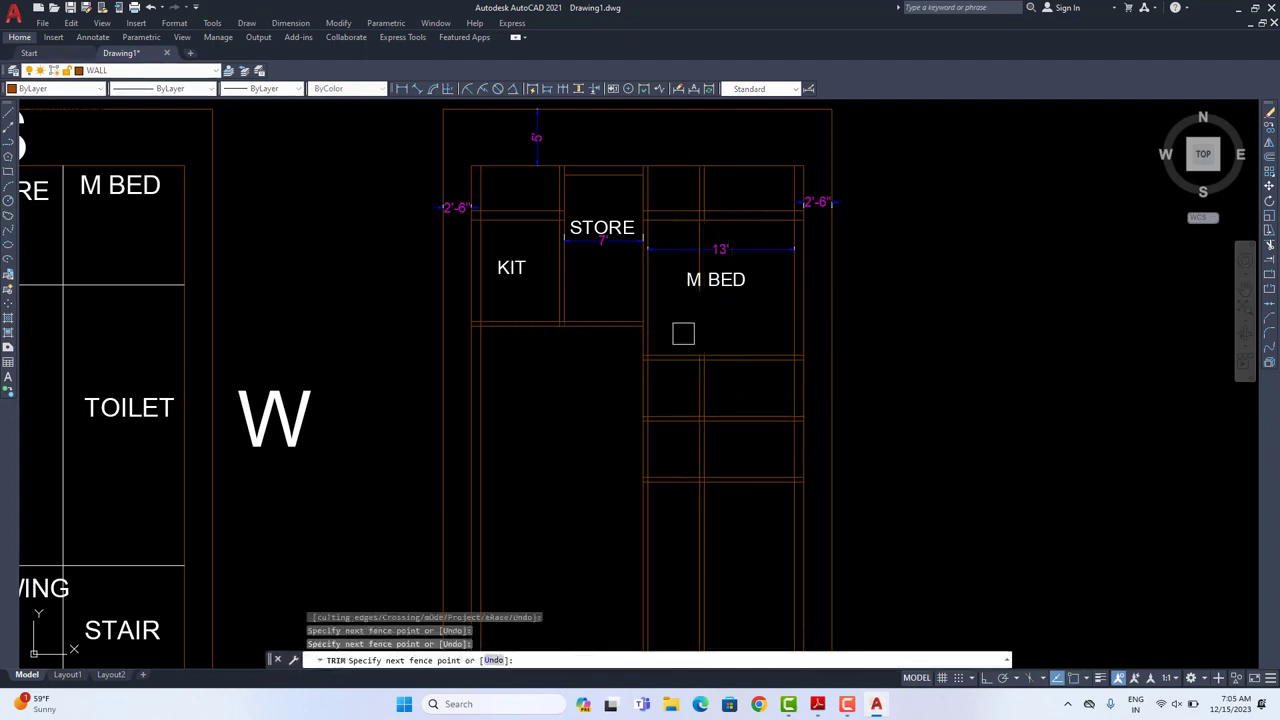
left_click(726, 503)
left_click(686, 511)
Step: Trim the toilet cross walls east of the partition and the long inner wall segment beside the upper toilet
left_click(686, 507)
left_click(683, 446)
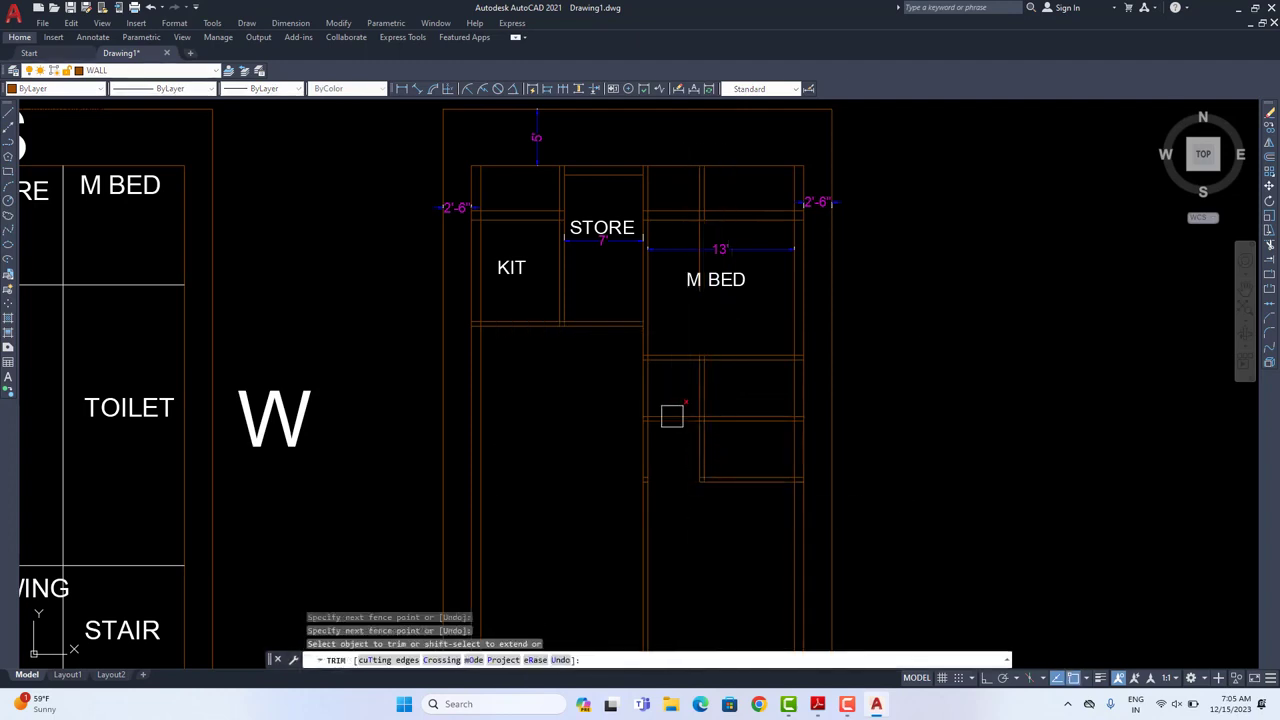
left_click(677, 376)
left_click(664, 466)
left_click(667, 384)
left_click(615, 388)
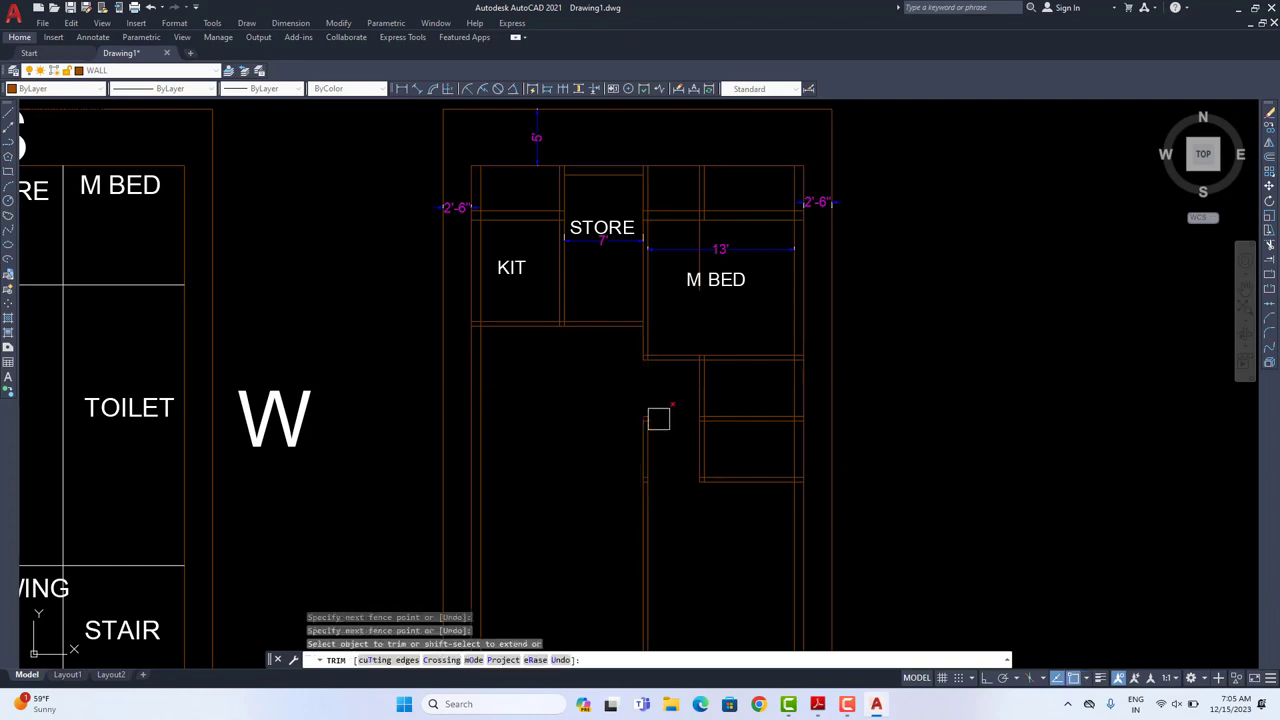
key("Escape")
Step: Erase the leftover long inner wall below the trimmed gap and the partition stubs remaining in the master bedroom
left_click(646, 450)
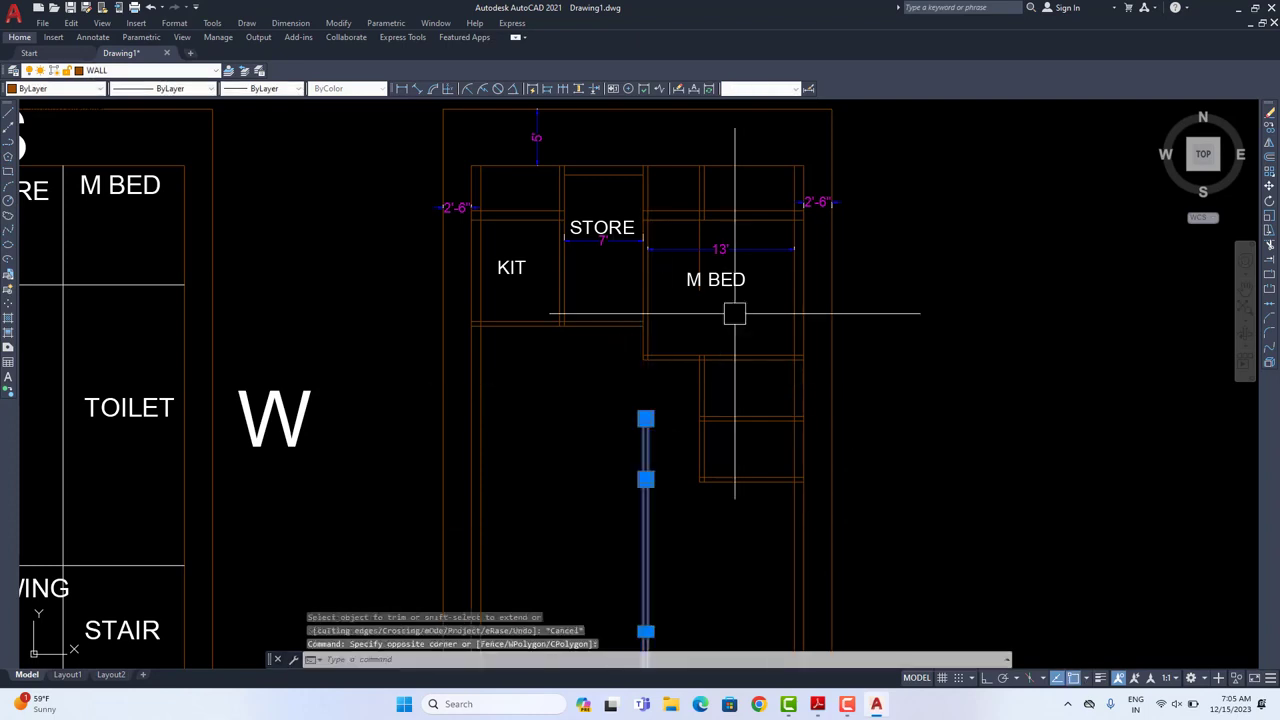
left_click(700, 191)
key("Delete")
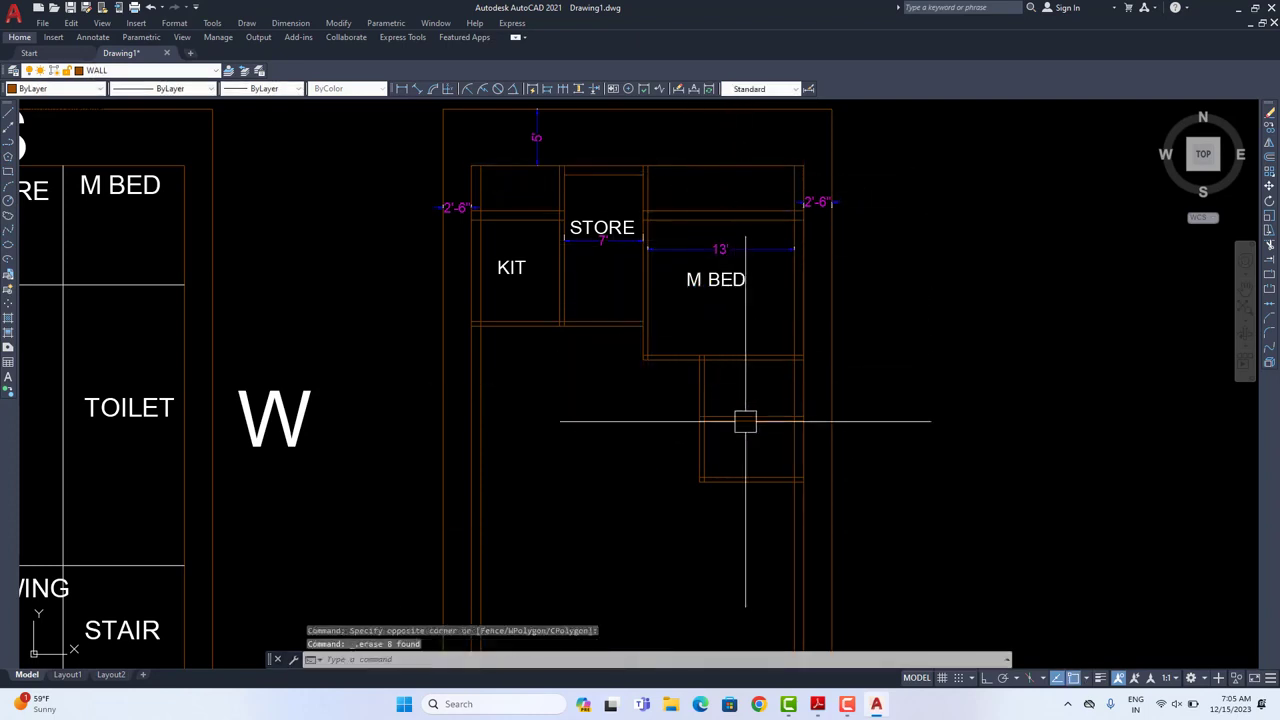
Step: Copy the TOILET label from the zoning grid into both toilet spaces of the new plan
middle_click_drag(745, 421, 766, 397)
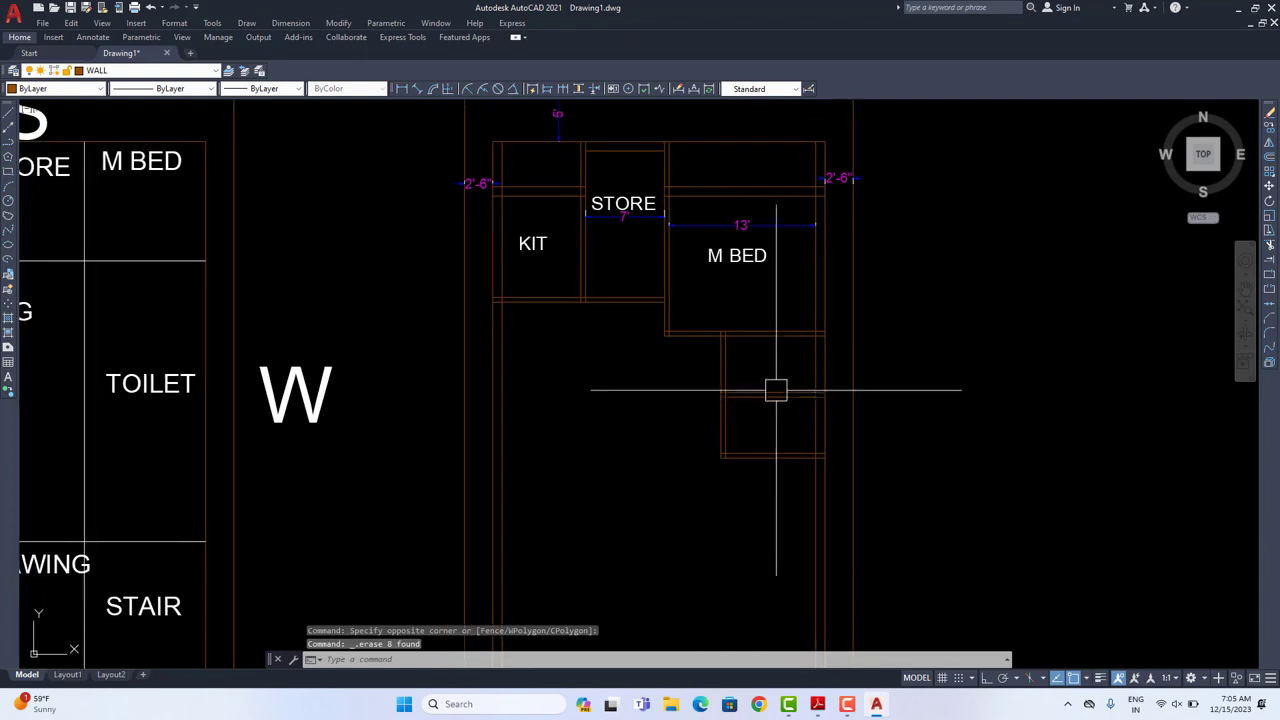
left_click(184, 380)
left_click(1271, 127)
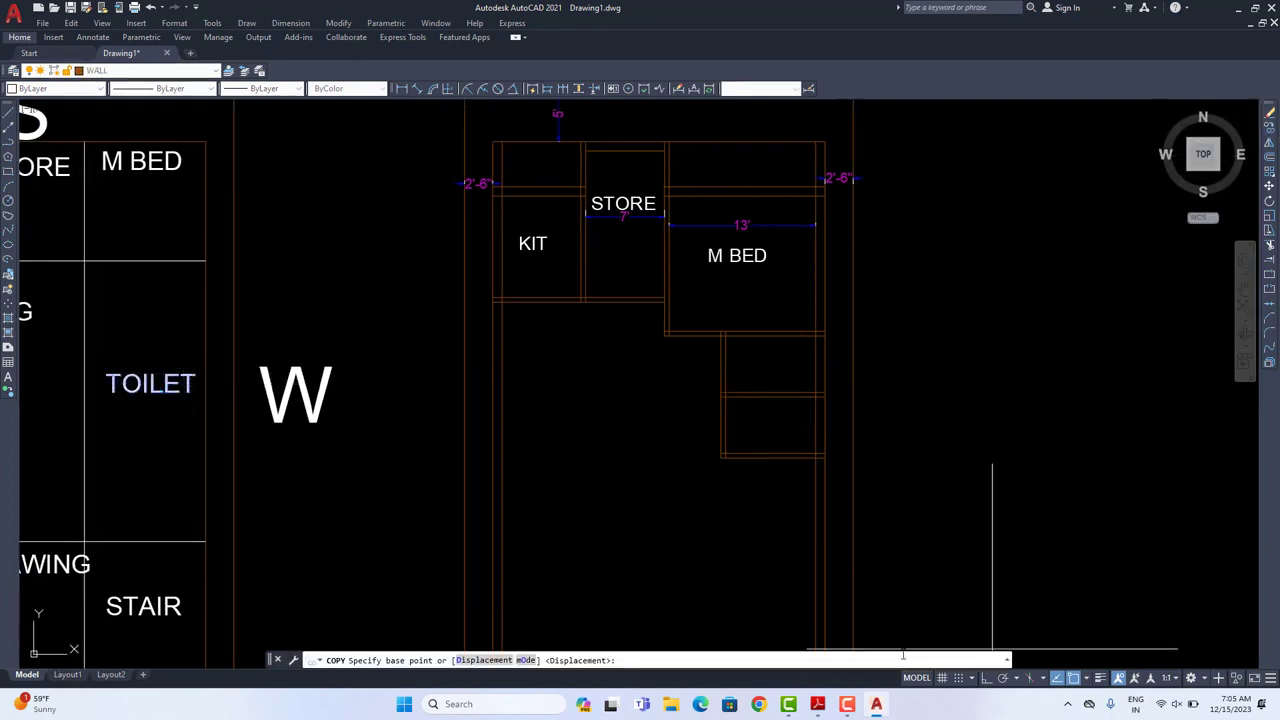
left_click(544, 517)
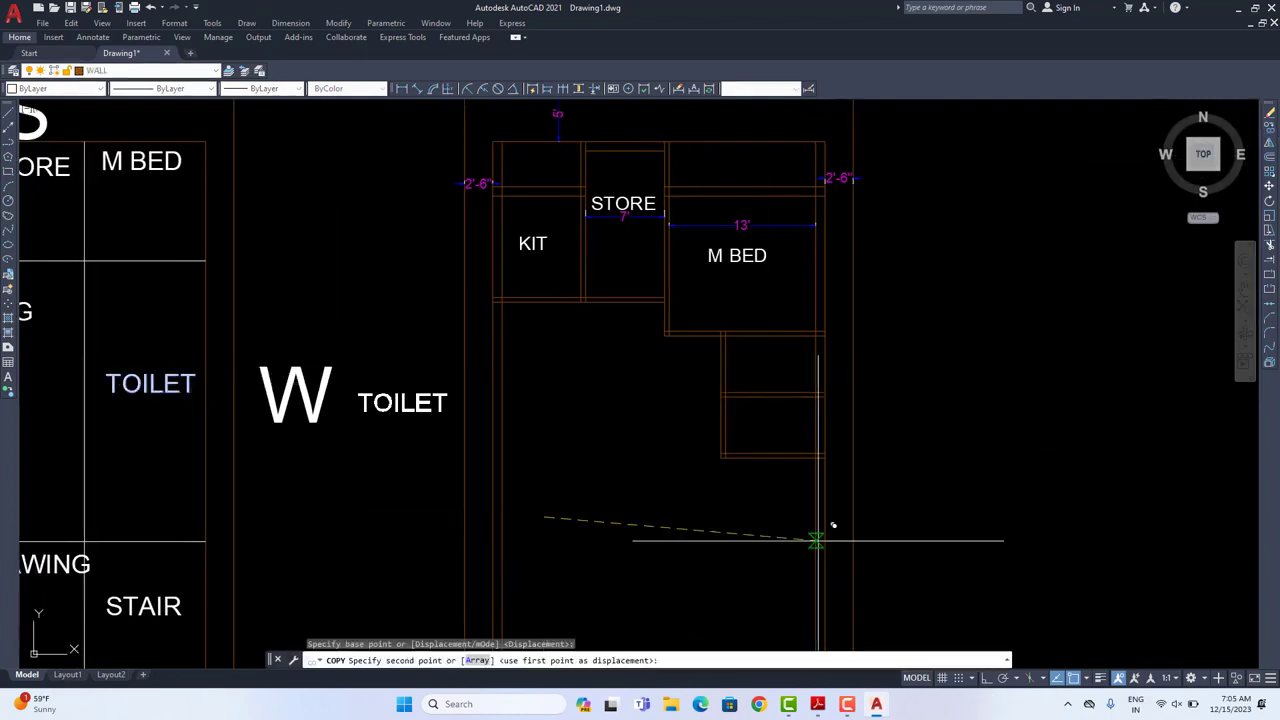
left_click(1161, 498)
left_click(1164, 558)
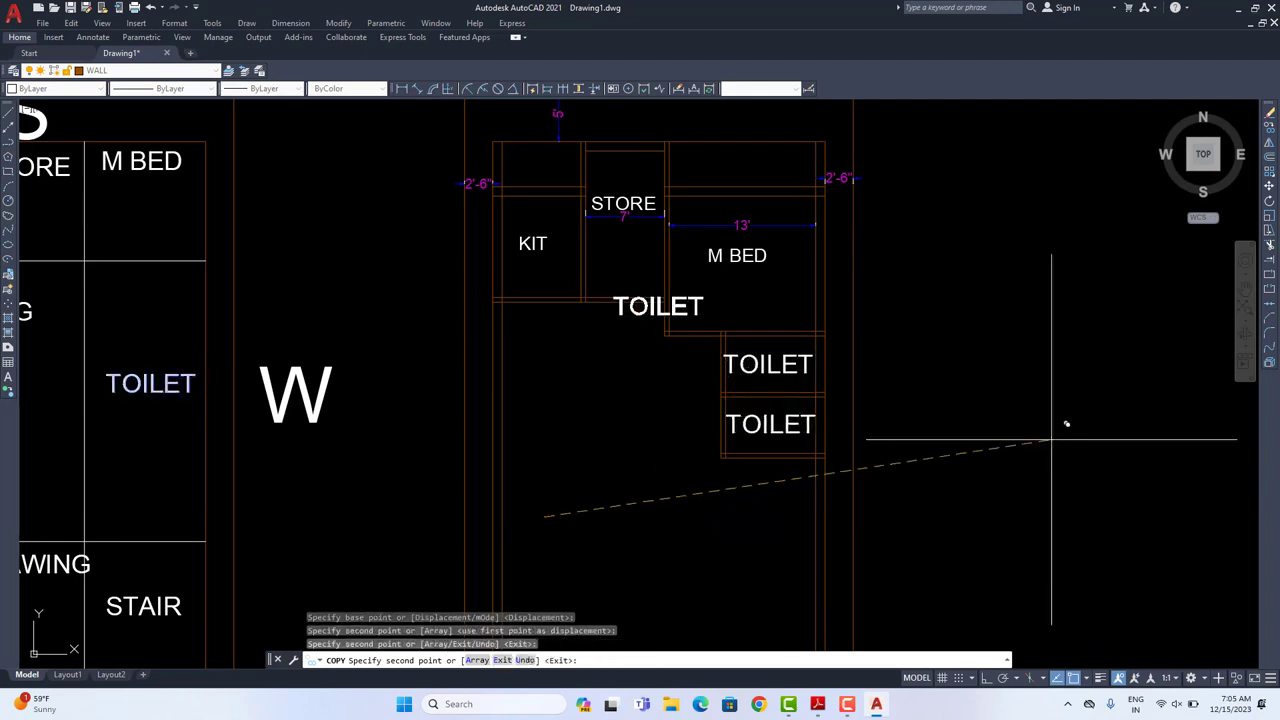
right_click(1090, 448)
left_click(1110, 462)
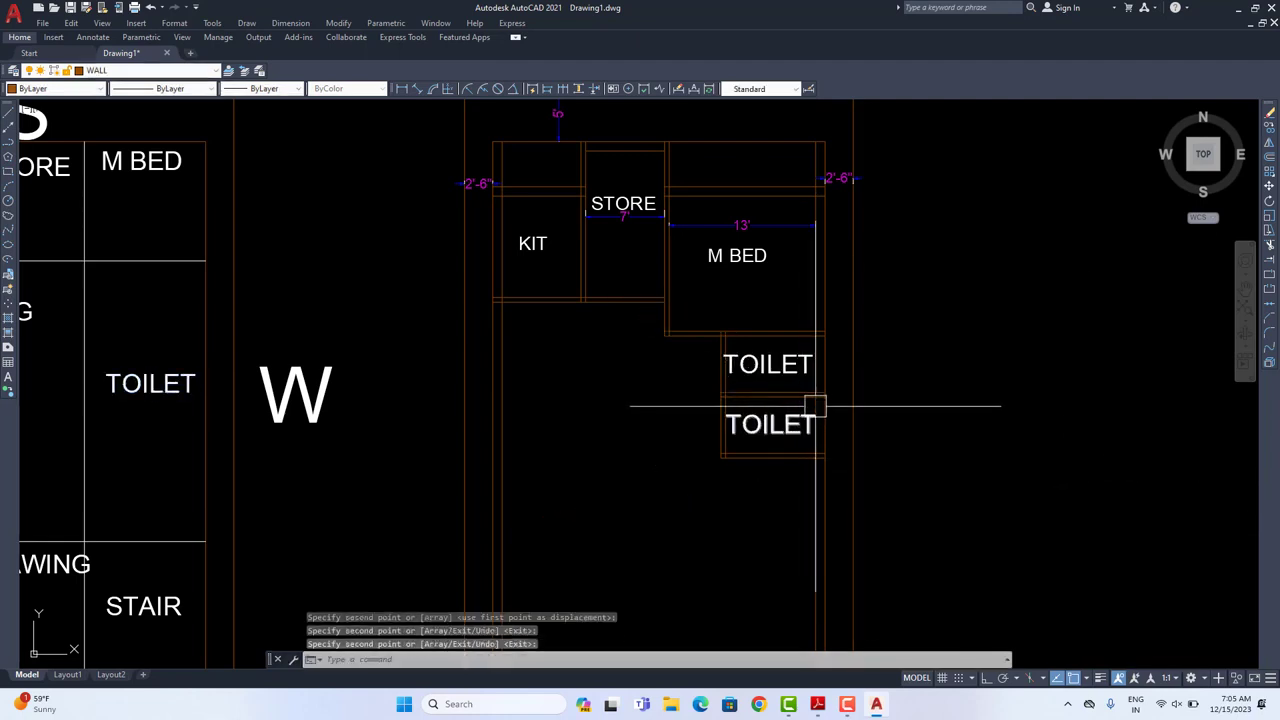
Step: Match the properties of the plan's M BED label onto both copied TOILET labels
type("ma")
key("Return")
left_click(759, 250)
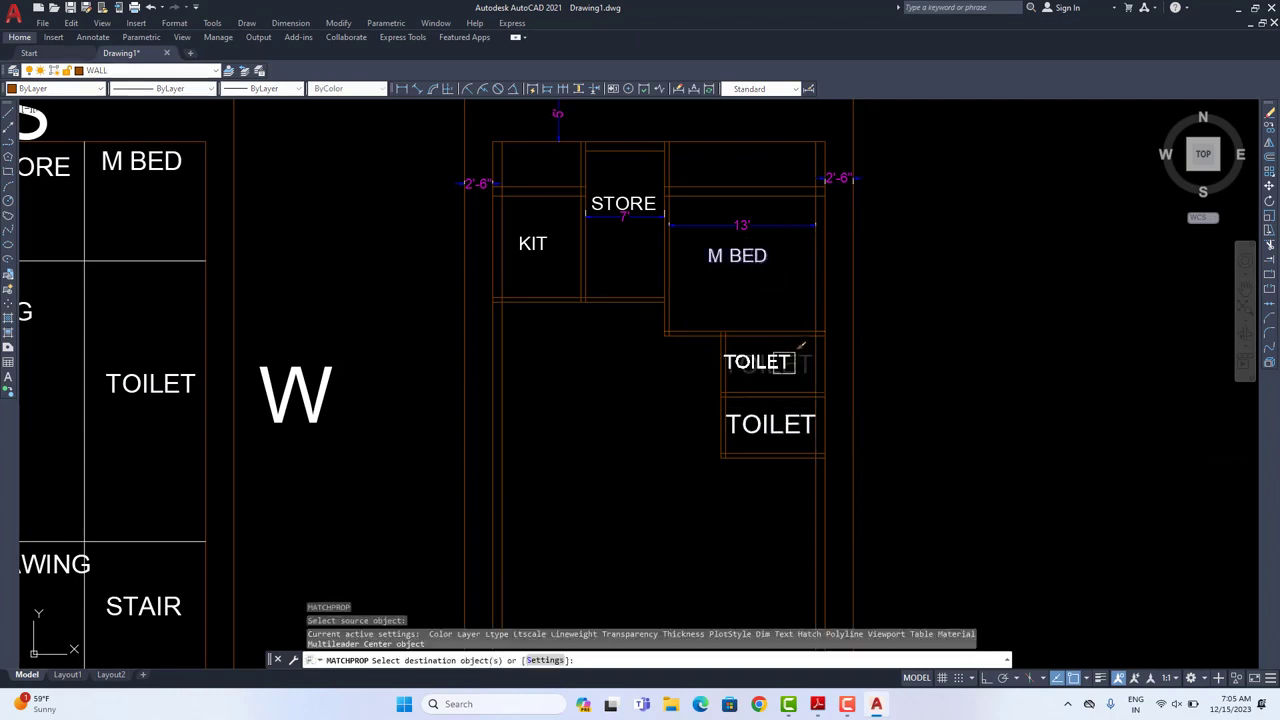
left_click(757, 357)
left_click(785, 422)
scroll(780, 354, "up", 4)
key("Escape")
Step: Edit the upper toilet's label to read A.TOILET on one line, stopping automatic bullets and numbering
double_click(710, 380)
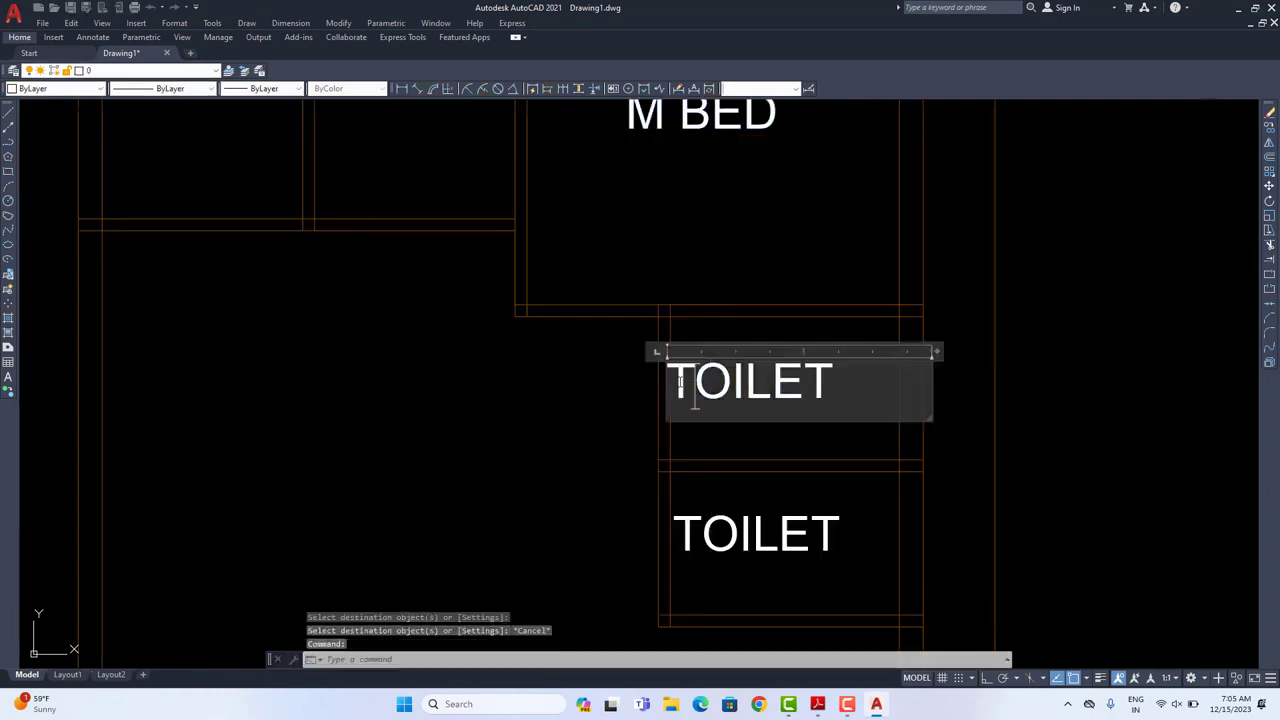
type("A")
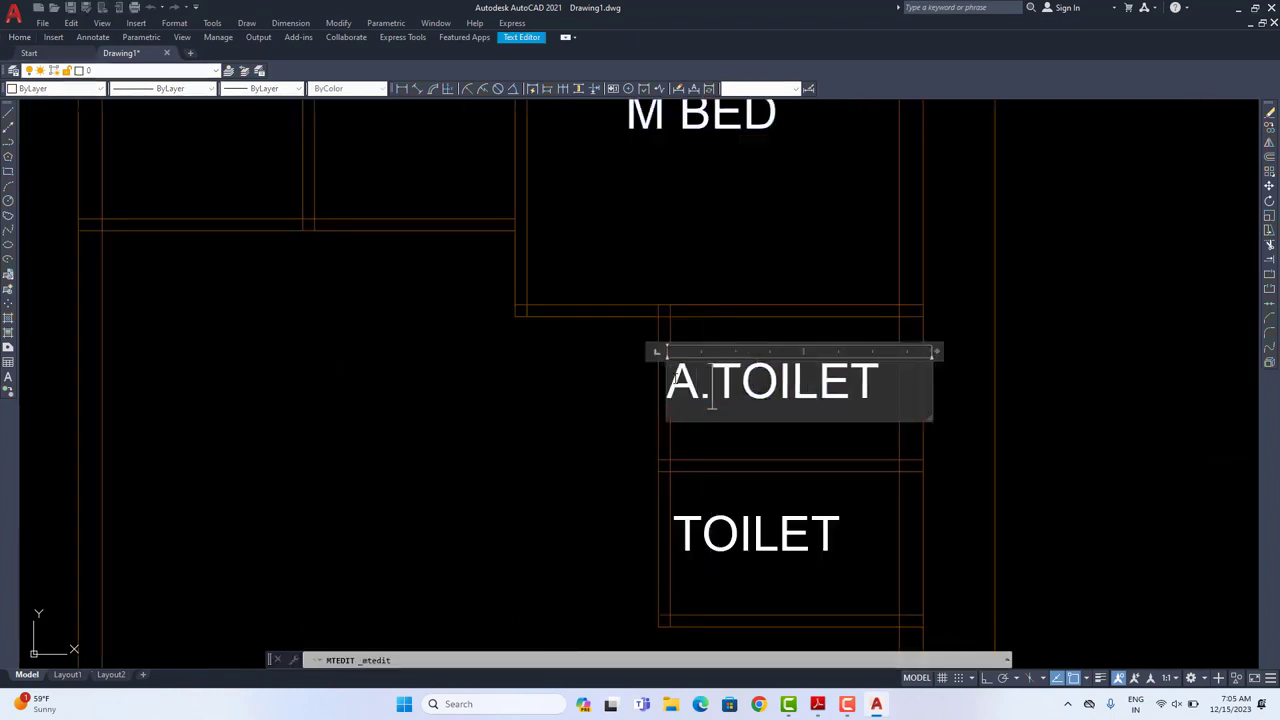
type(".")
key("Return")
left_click_drag(935, 351, 965, 350)
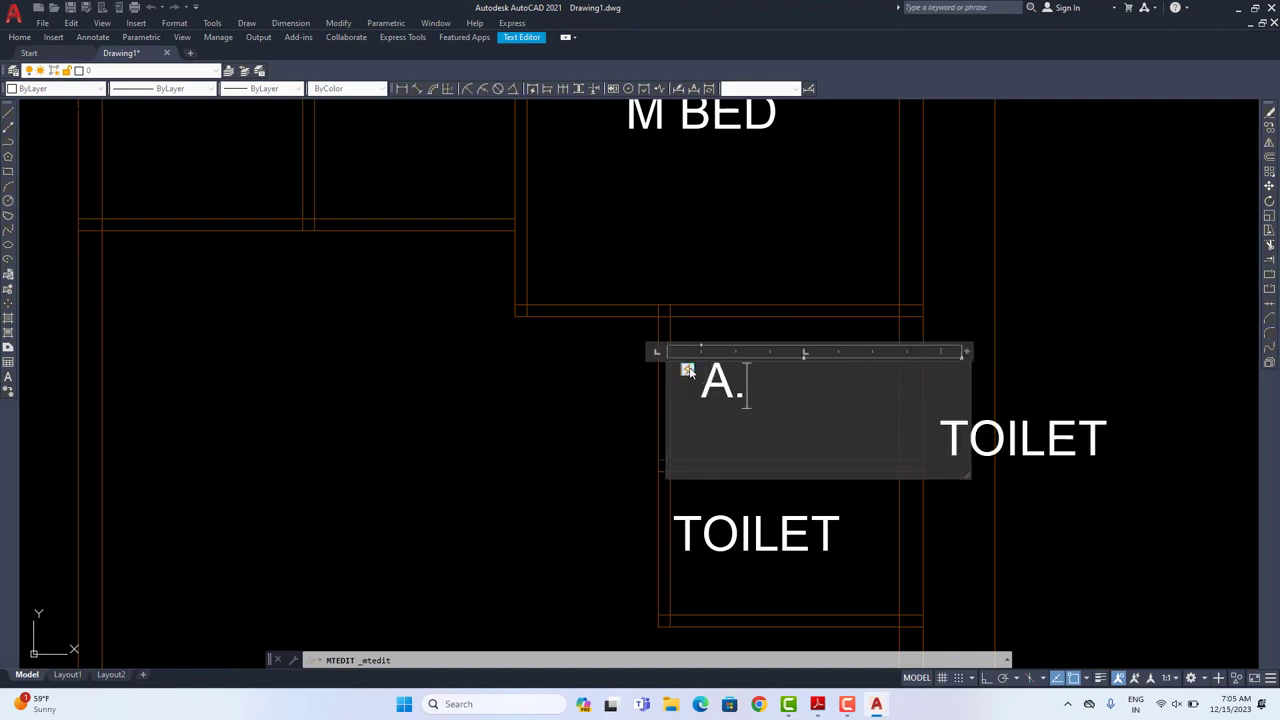
left_click(688, 371)
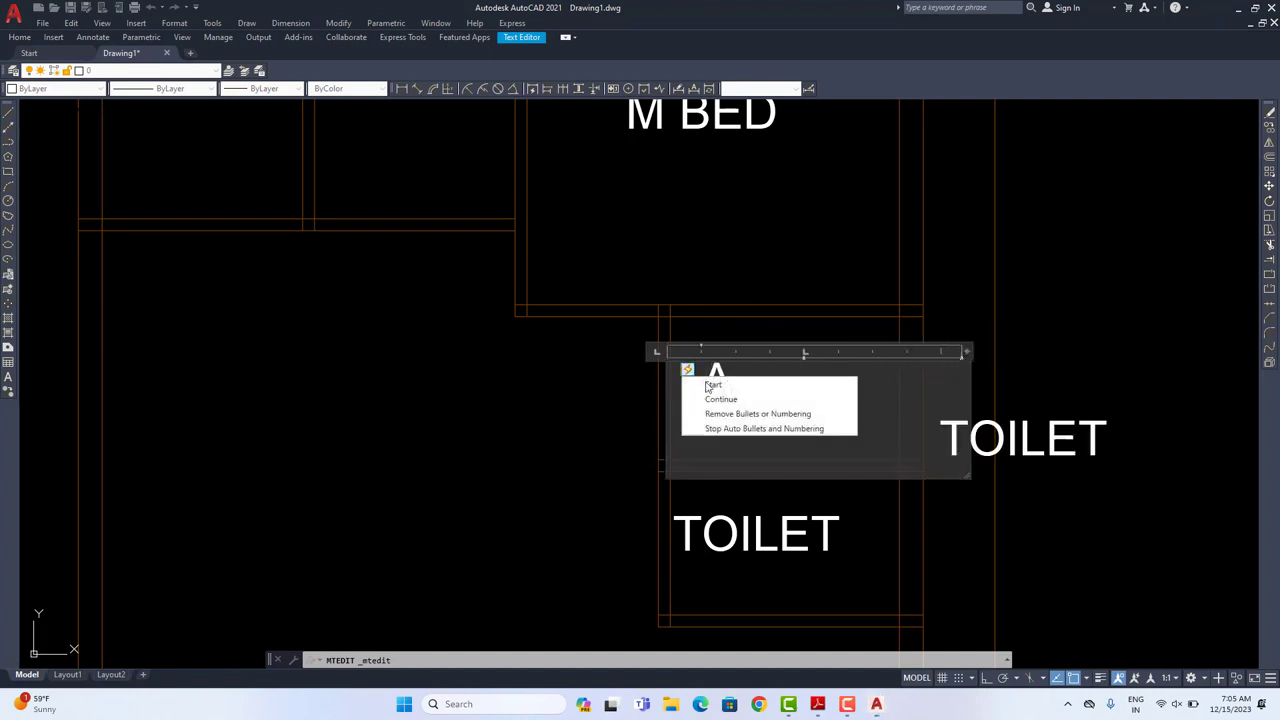
left_click(728, 429)
left_click(839, 261)
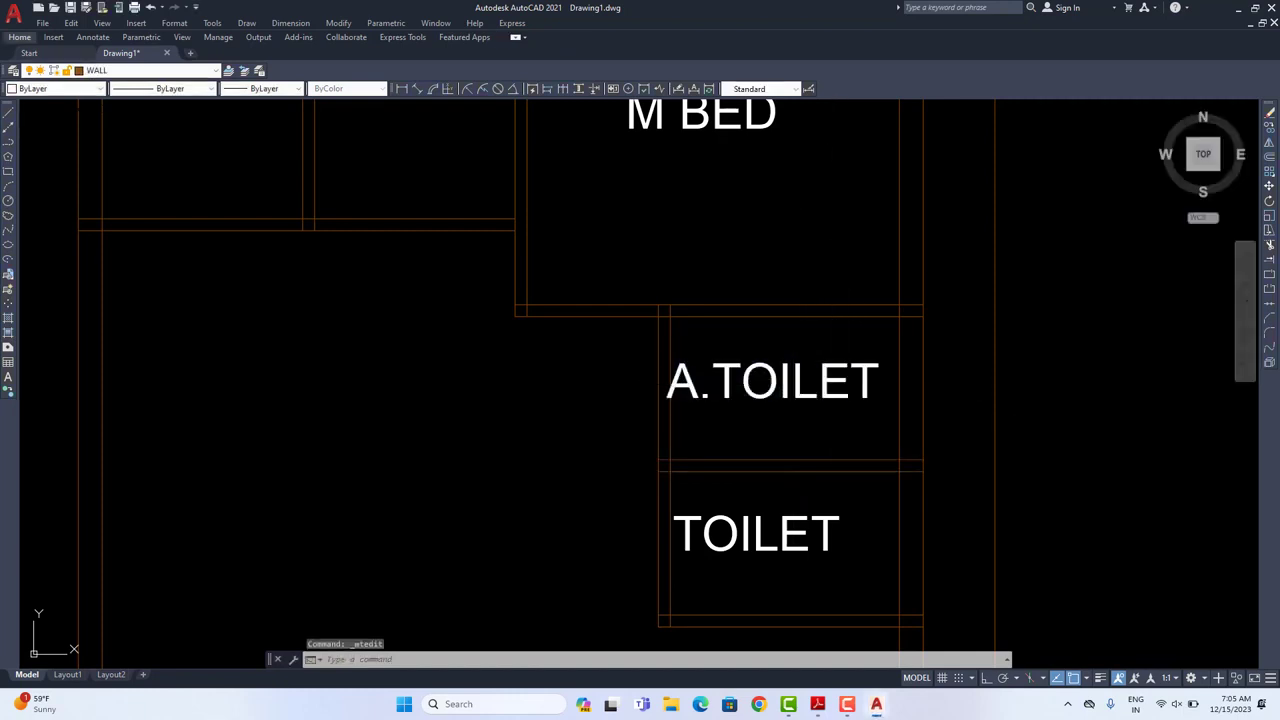
Step: Move the A.TOILET label slightly away from the partition so it sits inside the upper toilet
left_click(1268, 187)
left_click(980, 349)
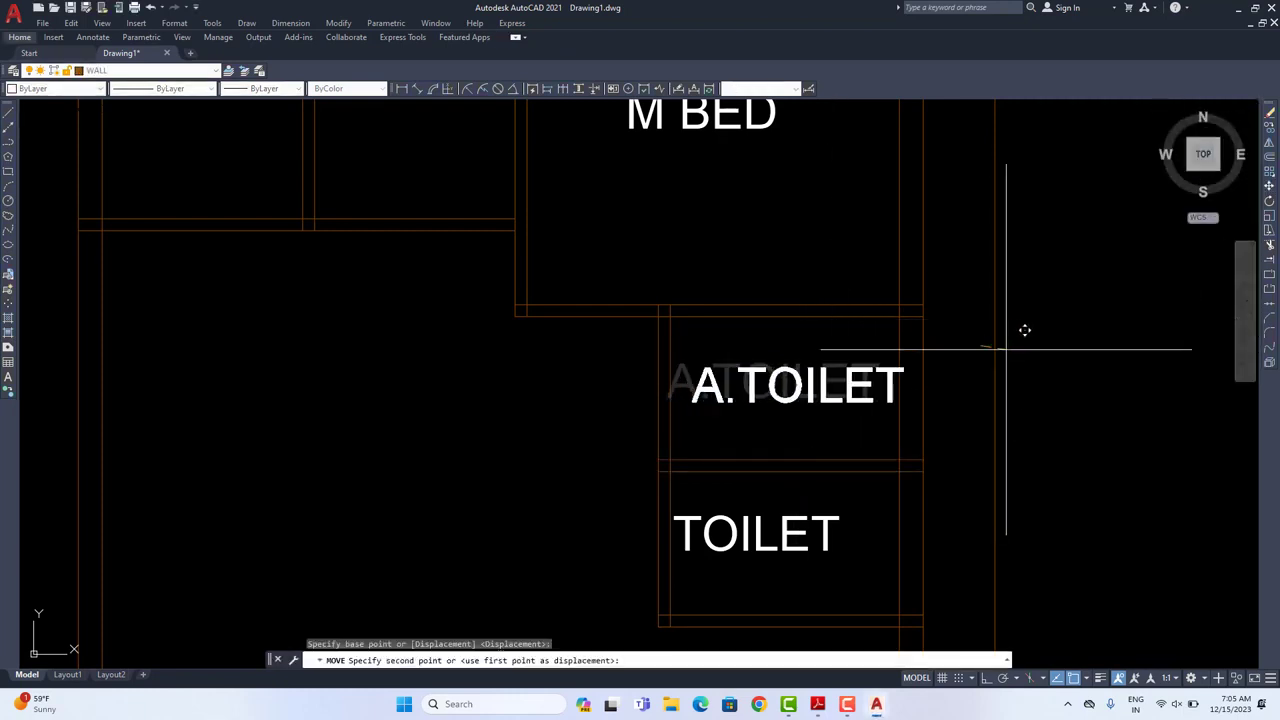
scroll(894, 420, "down", 4)
middle_click_drag(909, 403, 907, 366)
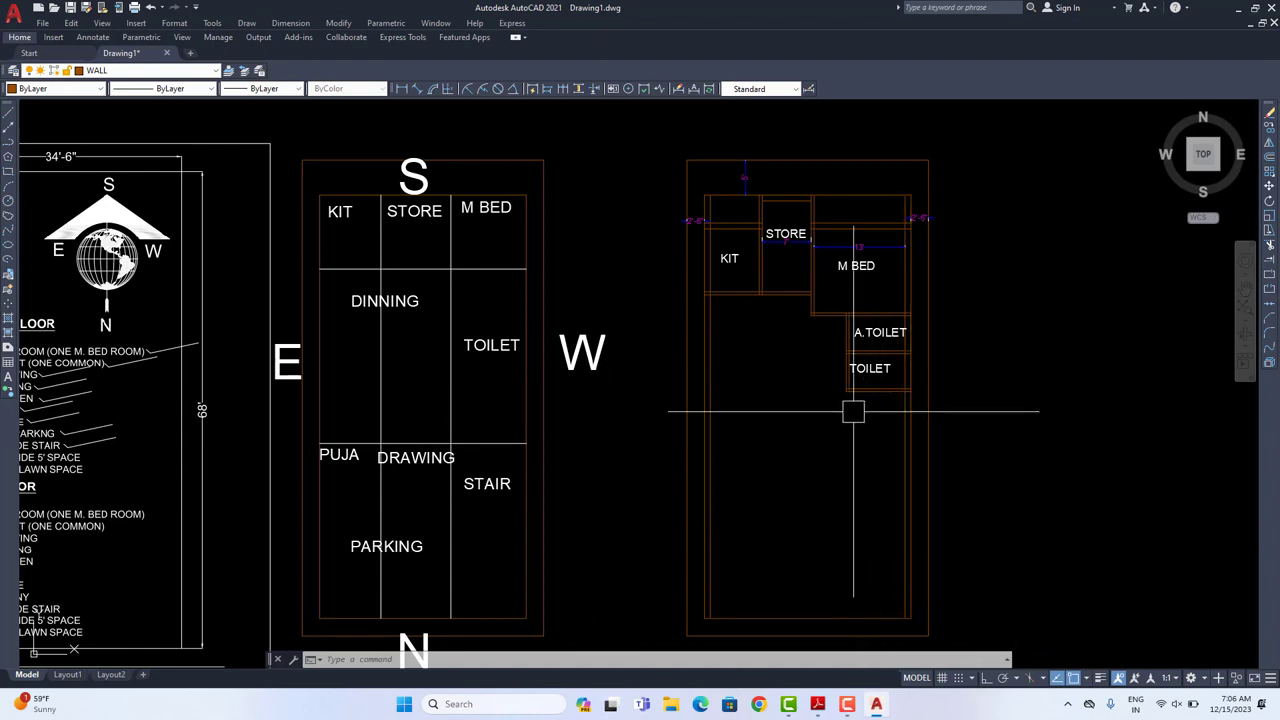
Step: Add a vertical linear dimension between the upper and lower walls of the master bedroom
scroll(1140, 432, "down", 2)
scroll(493, 402, "up", 4)
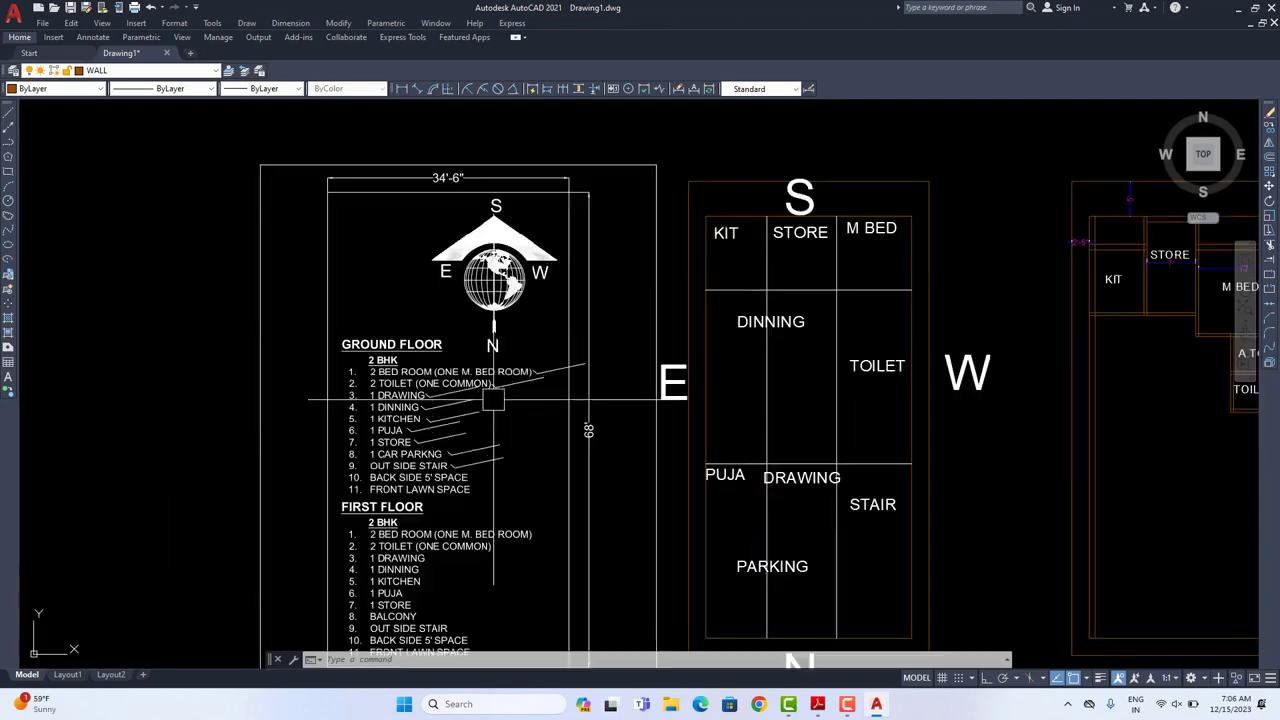
scroll(440, 396, "down", 2)
middle_click_drag(1023, 337, 663, 337)
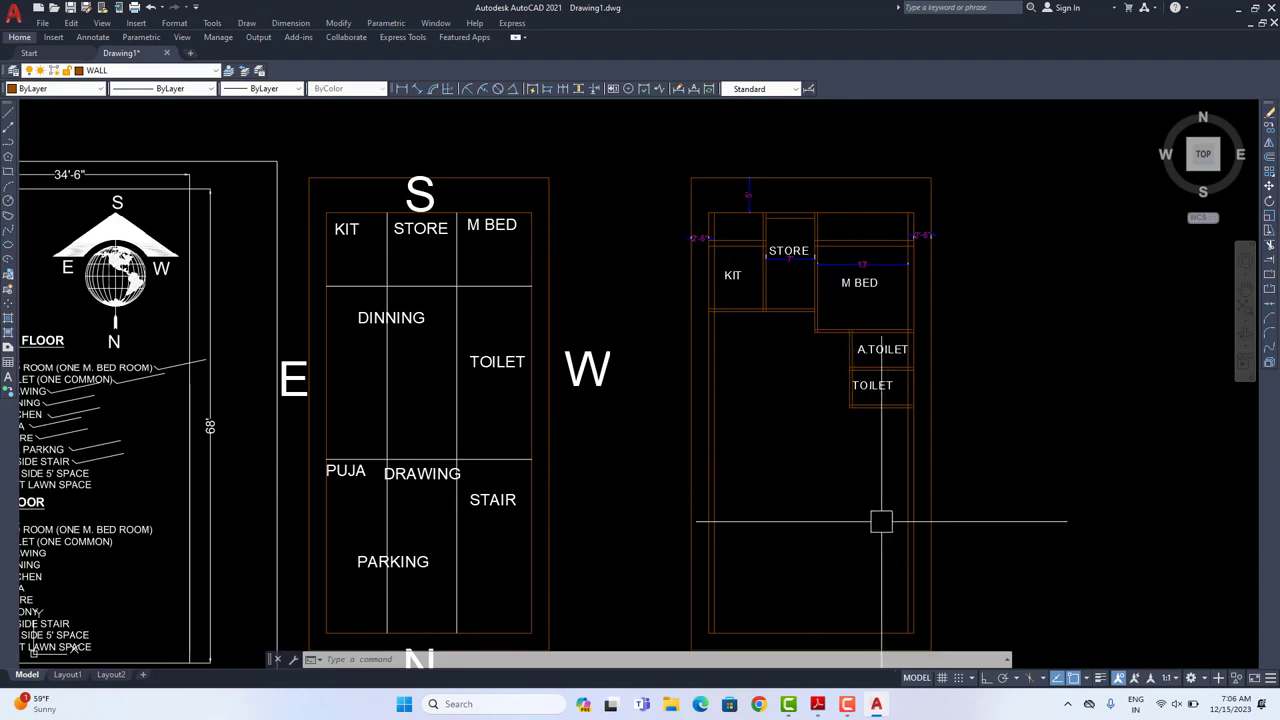
scroll(848, 441, "up", 2)
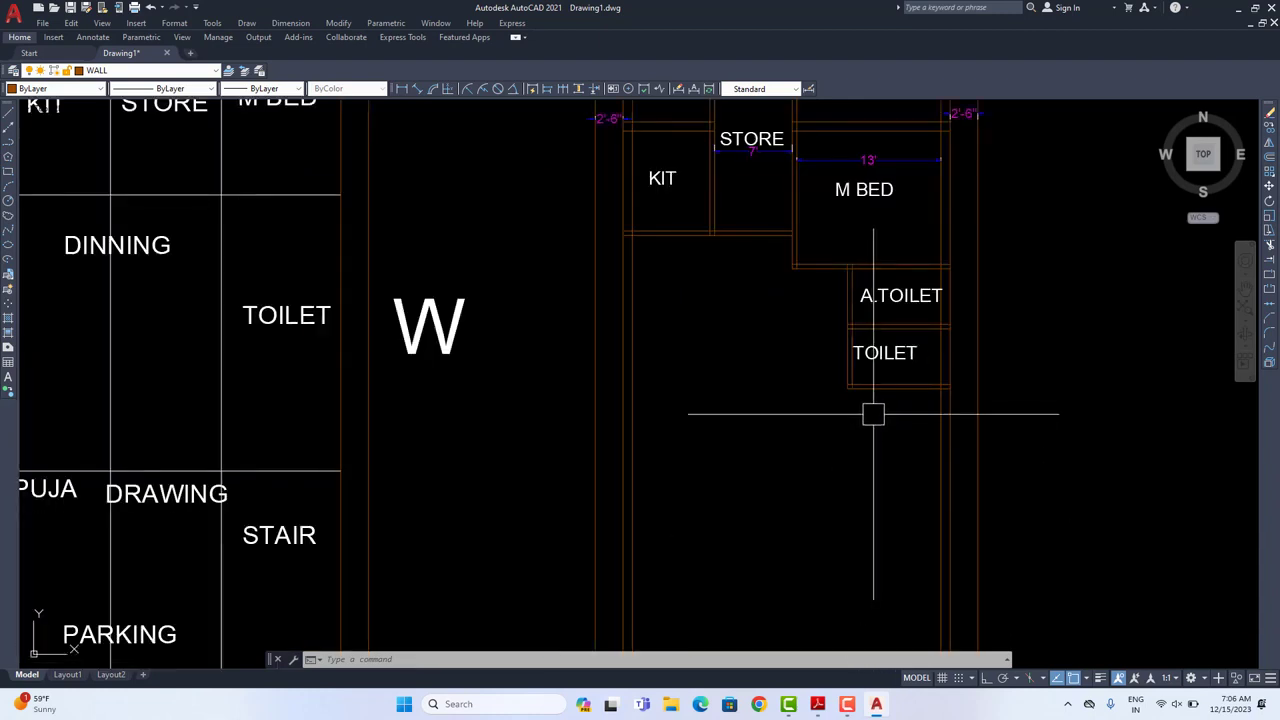
middle_click_drag(875, 416, 839, 452)
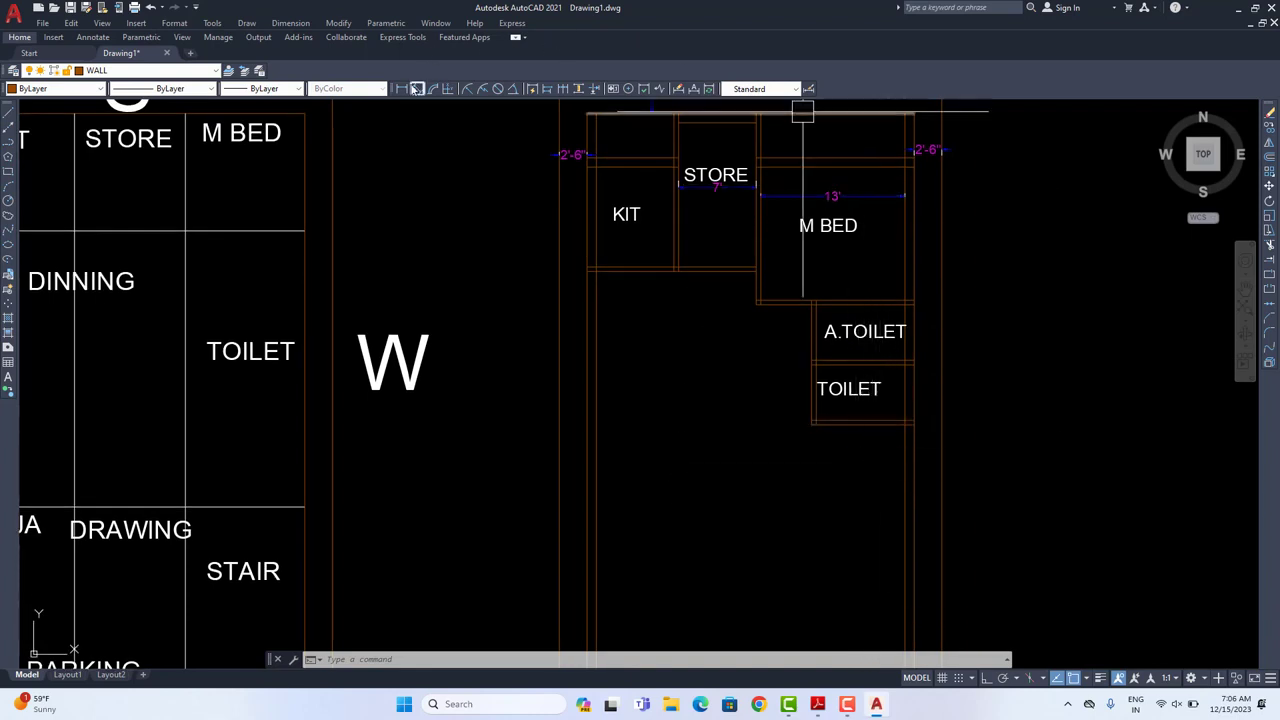
left_click(402, 88)
left_click(848, 191)
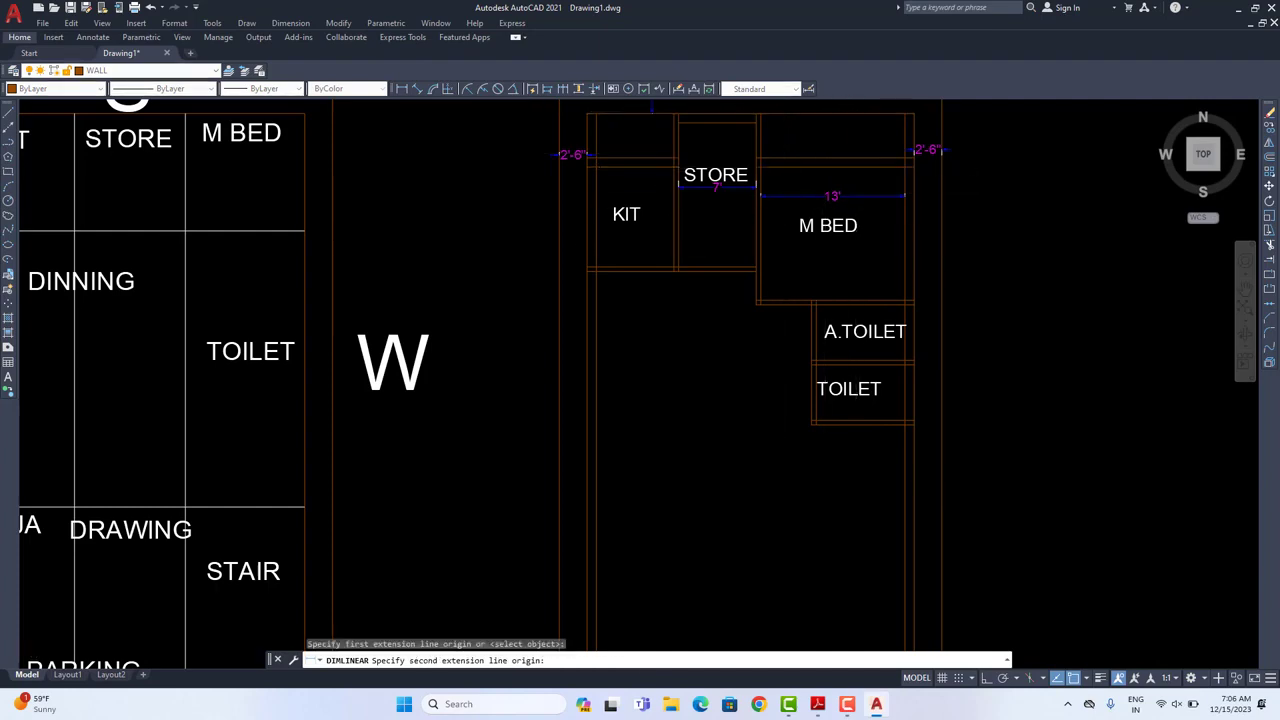
scroll(781, 258, "up", 2)
left_click(790, 313)
left_click(777, 326)
scroll(791, 334, "down", 4)
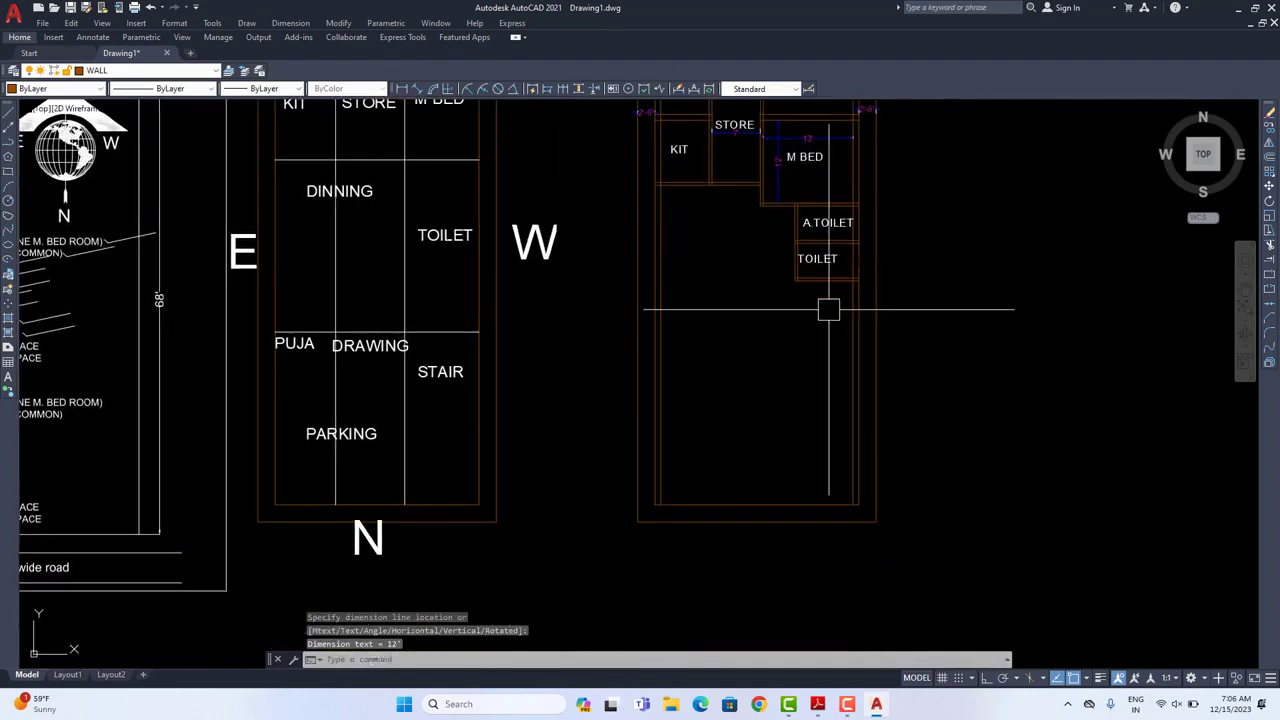
Step: Offset the lower wall line of the common toilet 11' downward to set the depth of the next room
middle_click_drag(815, 345, 811, 428)
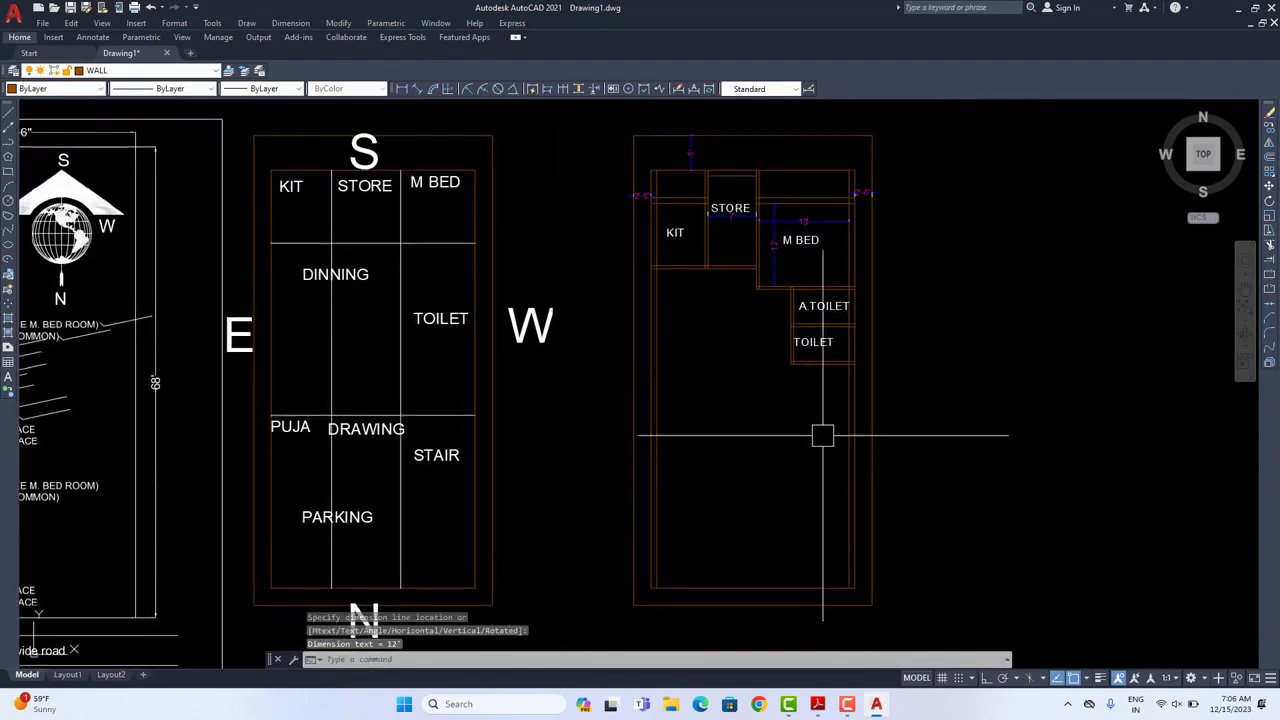
scroll(815, 392, "up", 2)
type("o")
key("Return")
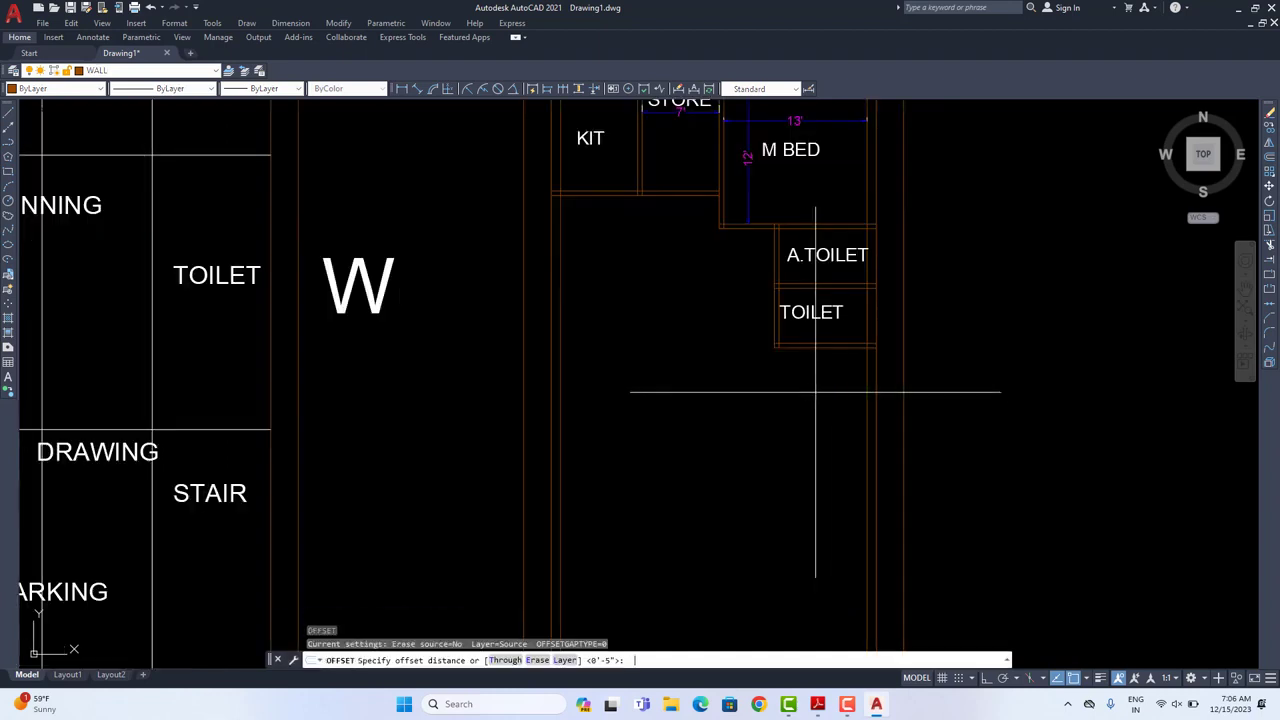
type("11'")
key("Return")
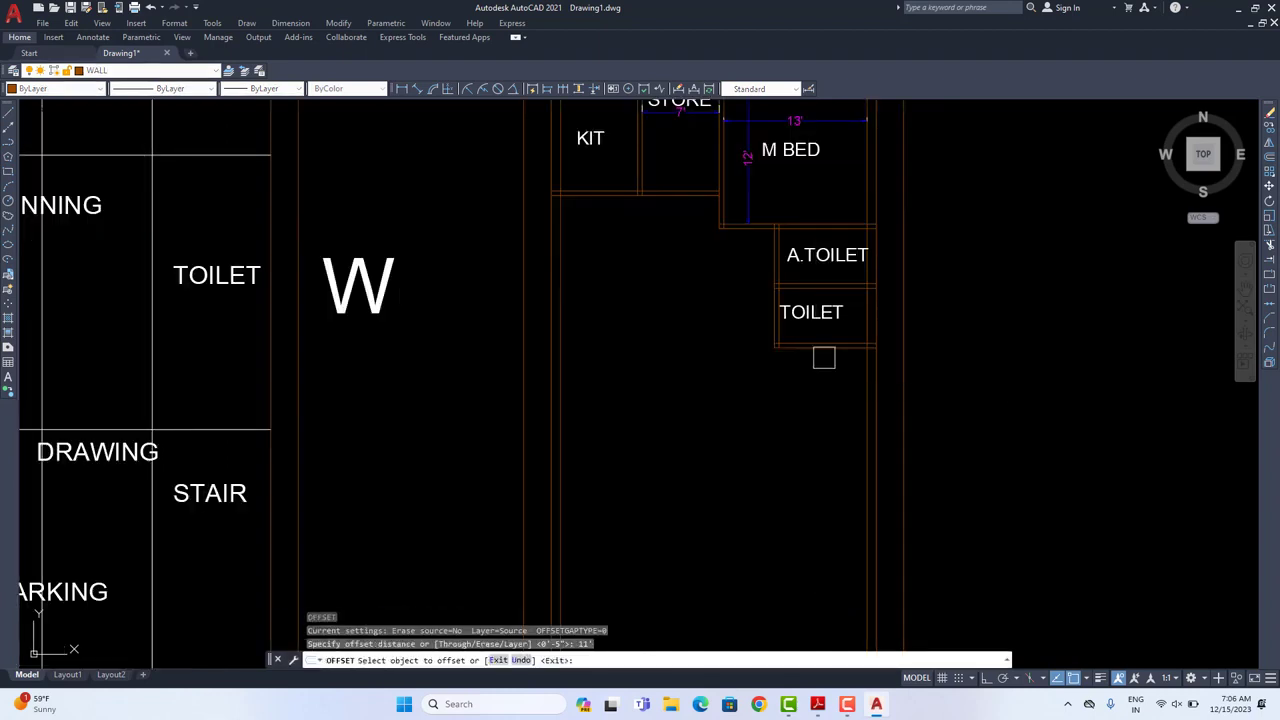
left_click(823, 356)
left_click(831, 457)
middle_click_drag(831, 457, 855, 393)
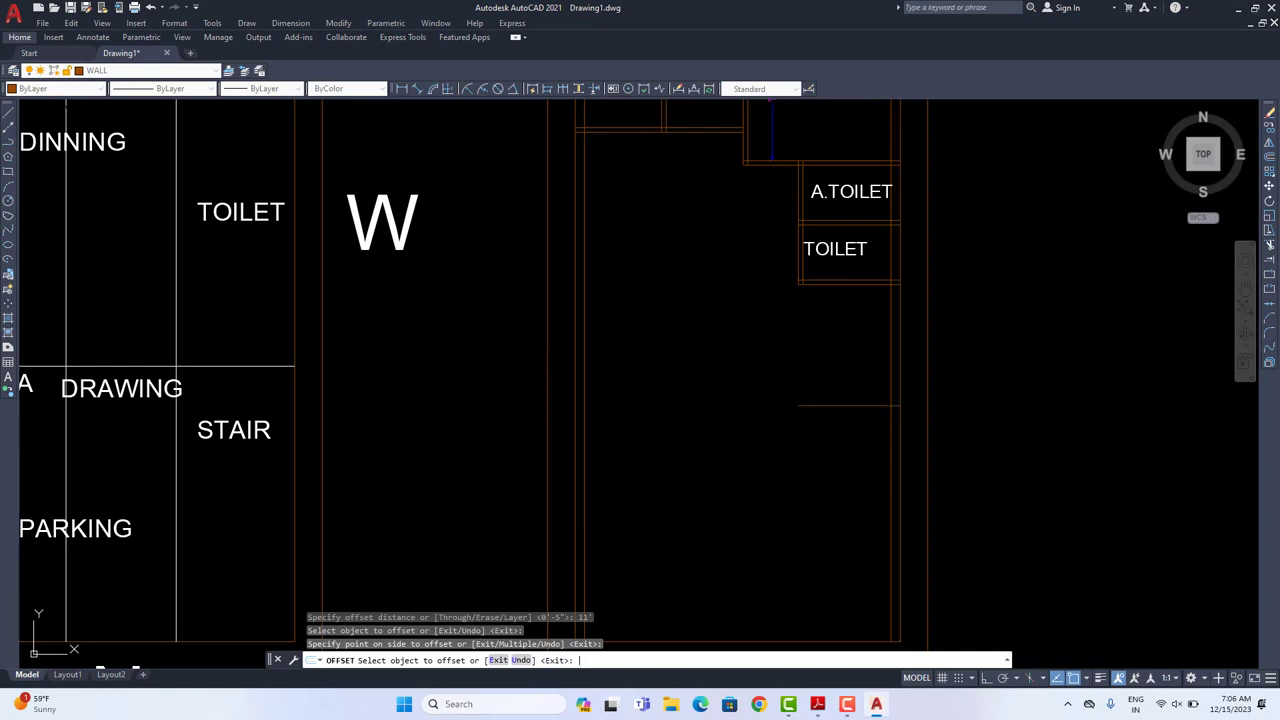
Step: Offset the inner line of the outer wall beside the toilets 12' into the plan for the room's width
key("Return")
key("Return")
type("12'")
key("Return")
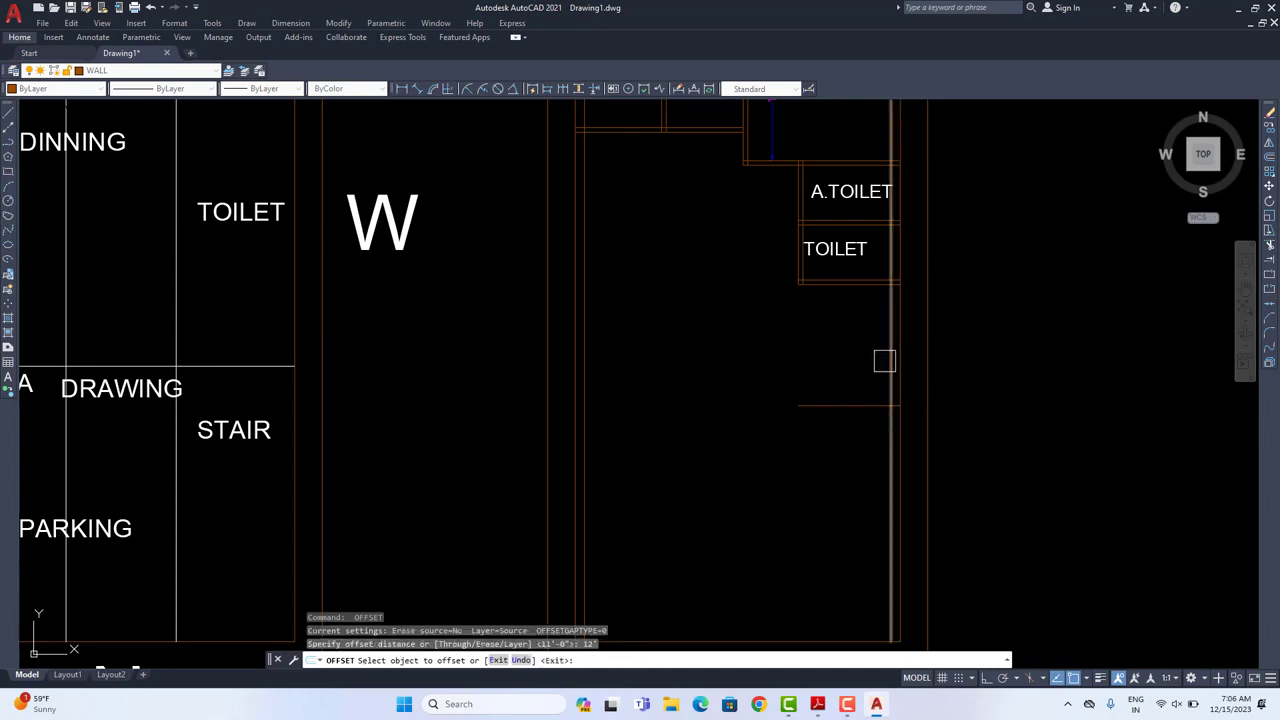
left_click(883, 360)
left_click(814, 371)
key("Escape")
key("Escape")
Step: Extend the toilet's lower wall line and the new 11' offset line to the 12' line, trimming its excess below
type("tr")
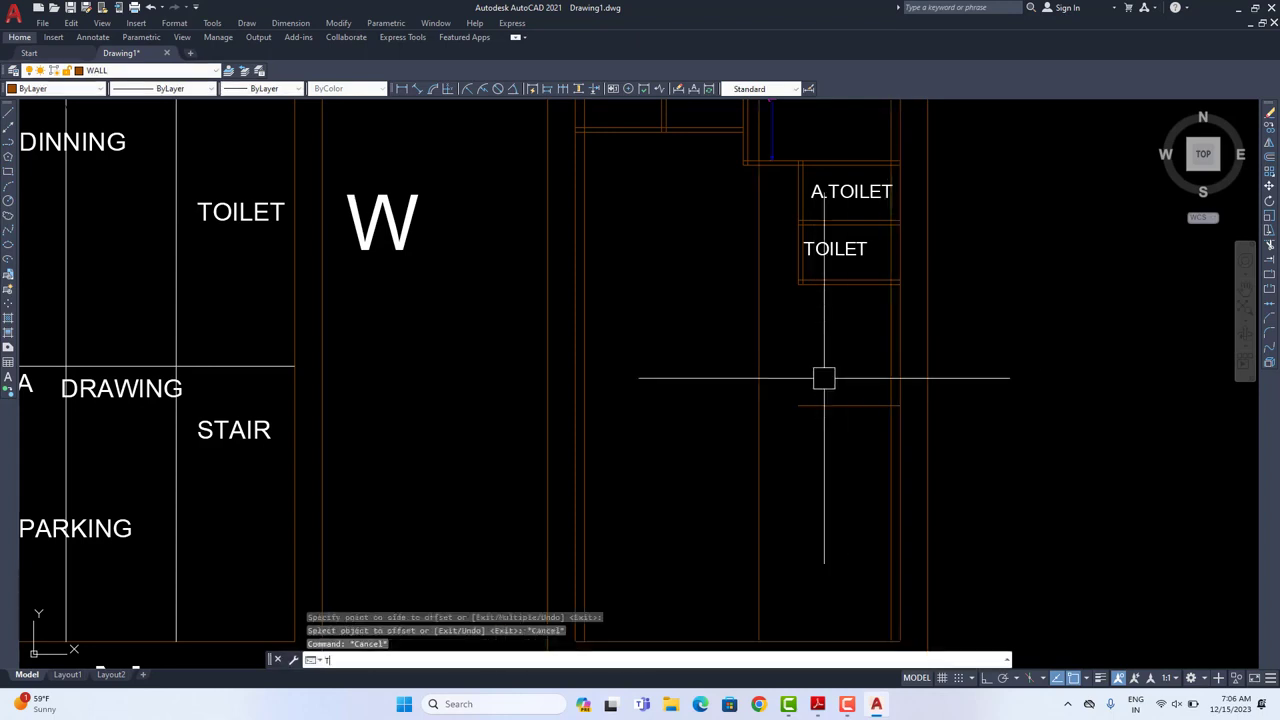
key("Return")
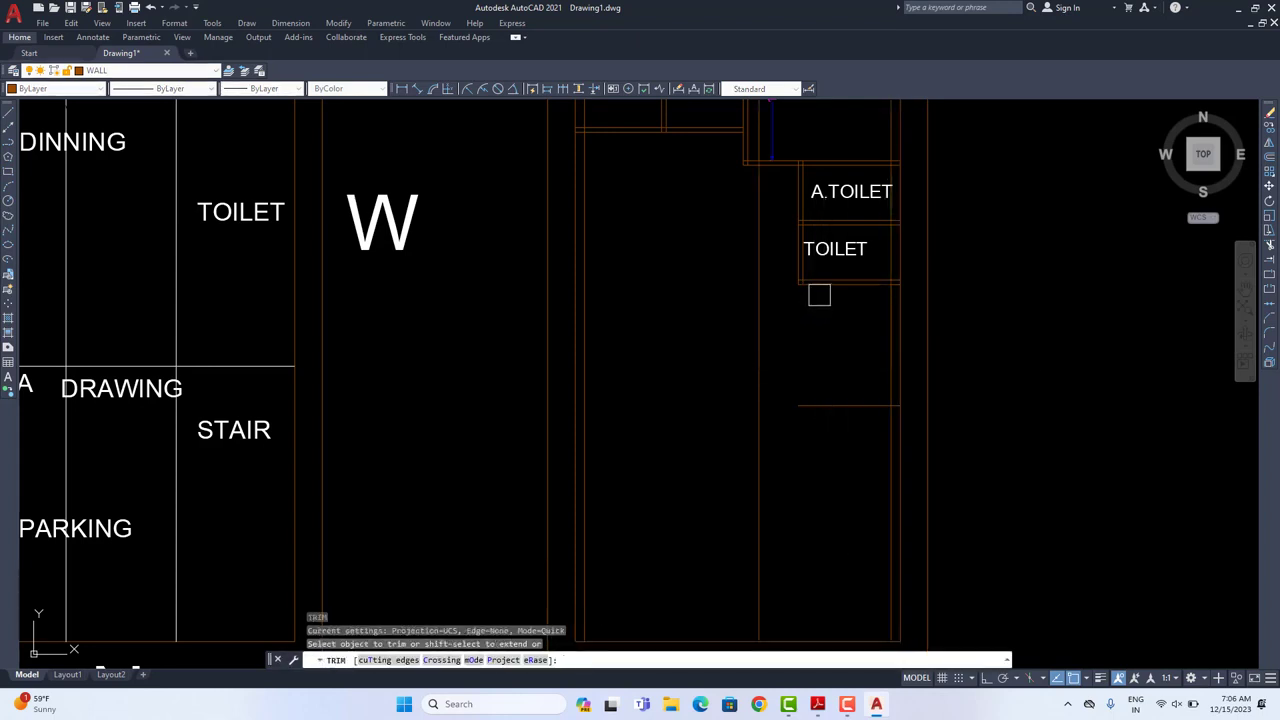
left_click(819, 291)
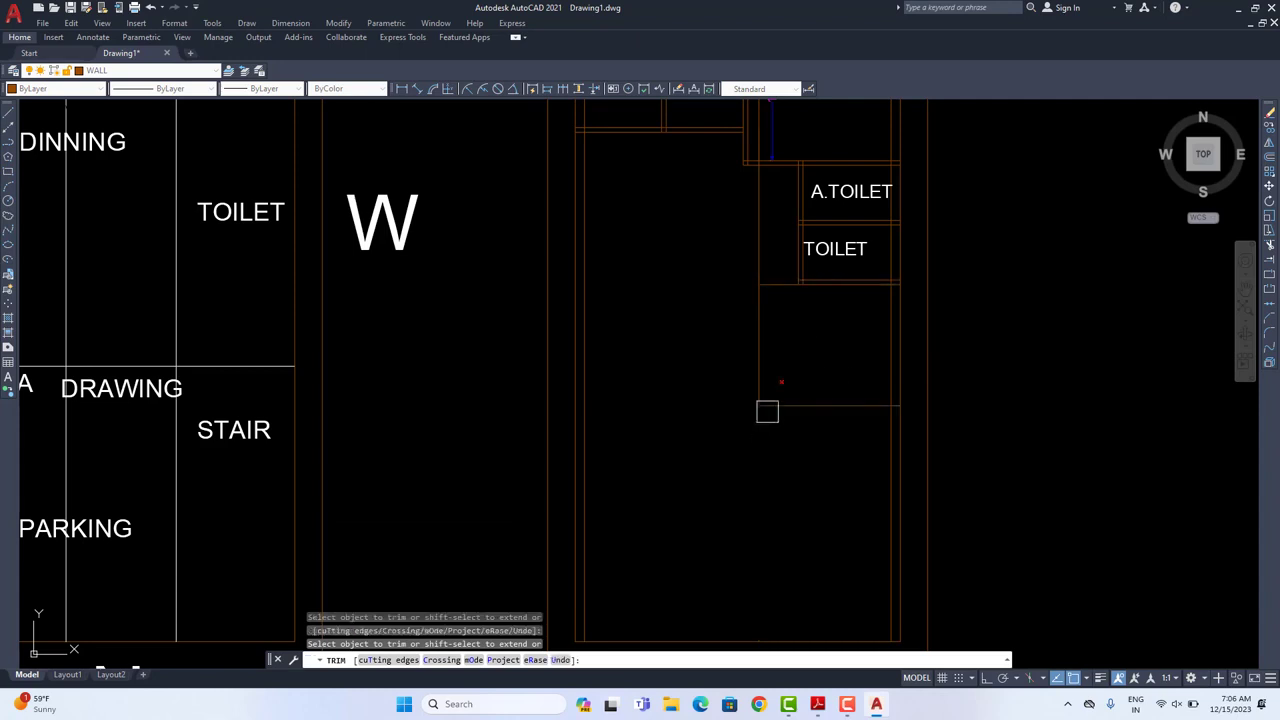
mouse_move(760, 263)
middle_mouse_down()
mouse_move(777, 206)
mouse_move(766, 277)
middle_mouse_up()
key("Escape")
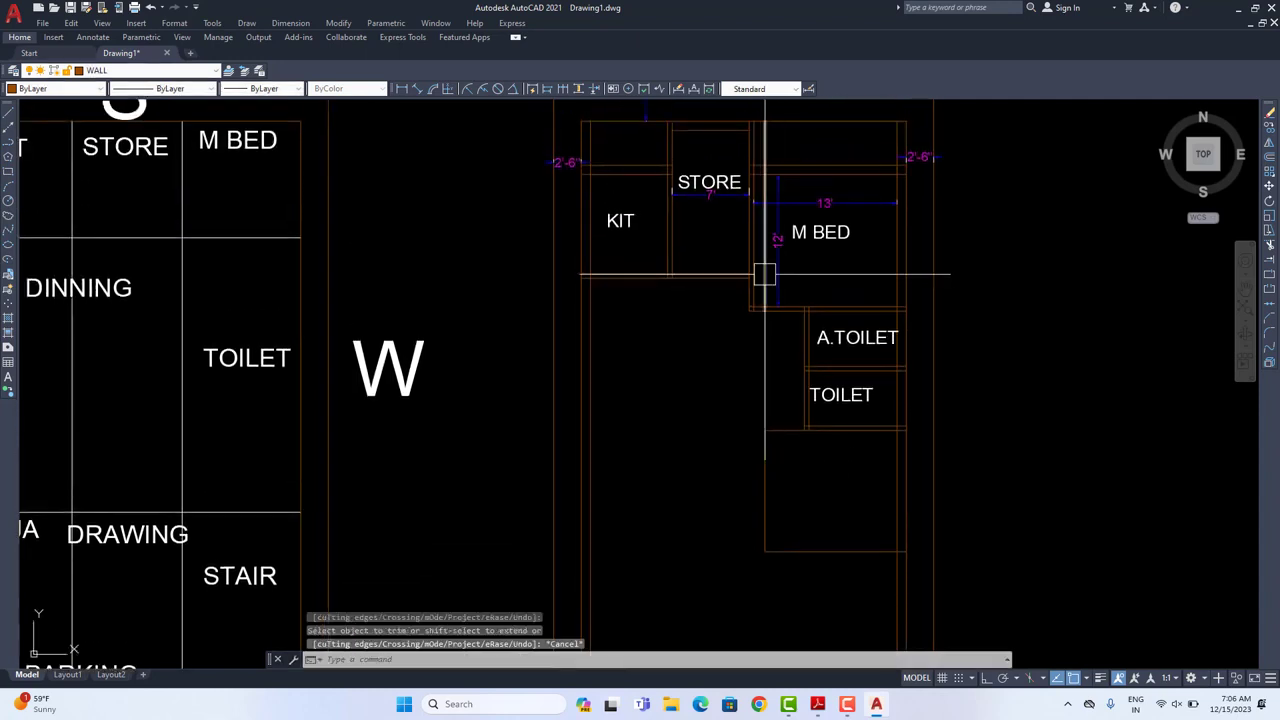
Step: Erase the leftover vertical line running through the master bedroom above the new room
left_click(763, 272)
scroll(763, 272, "up", 4)
key("Delete")
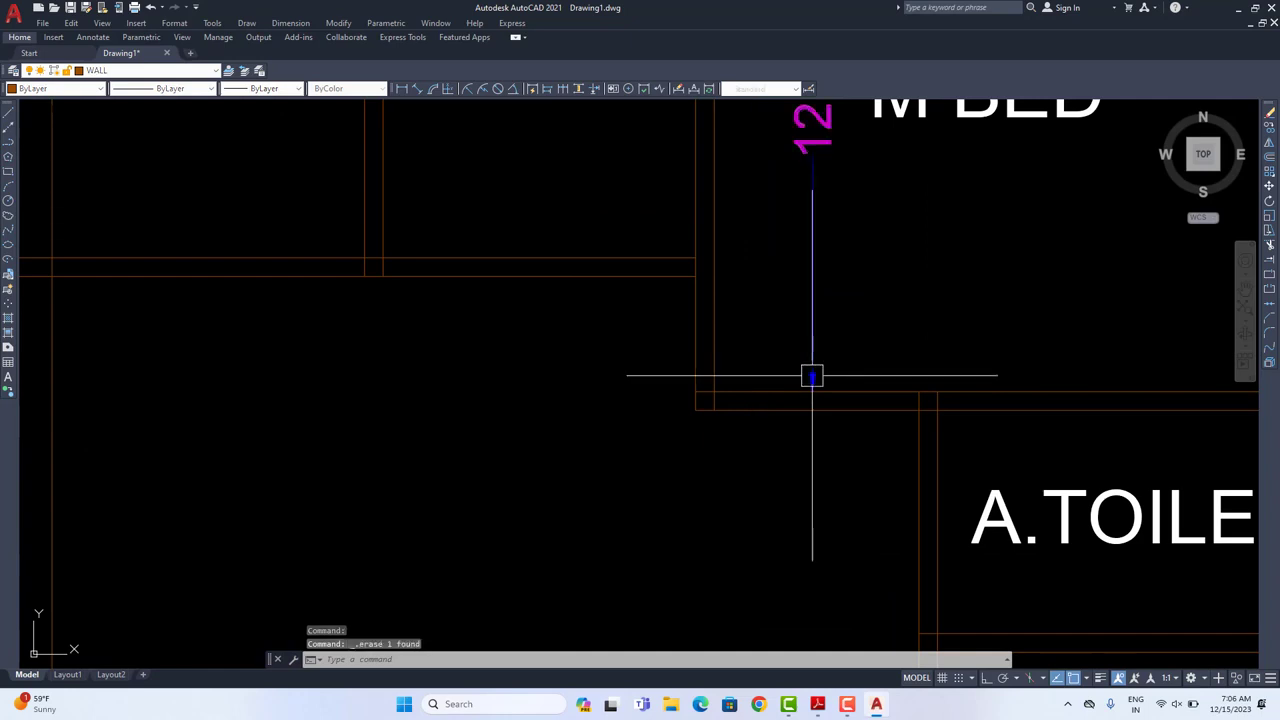
scroll(811, 374, "down", 4)
middle_click_drag(815, 398, 785, 307)
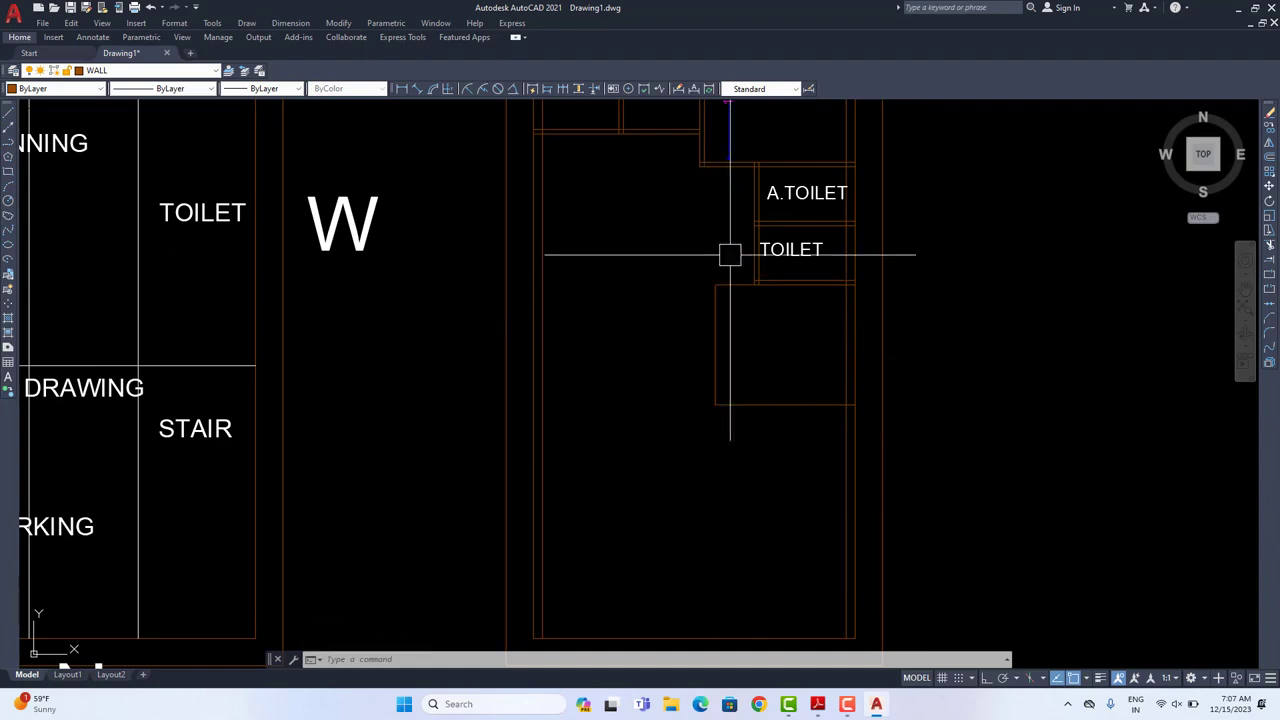
Step: Offset the new room's inner side line 5" outward to give the wall its thickness
type("o")
key("Return")
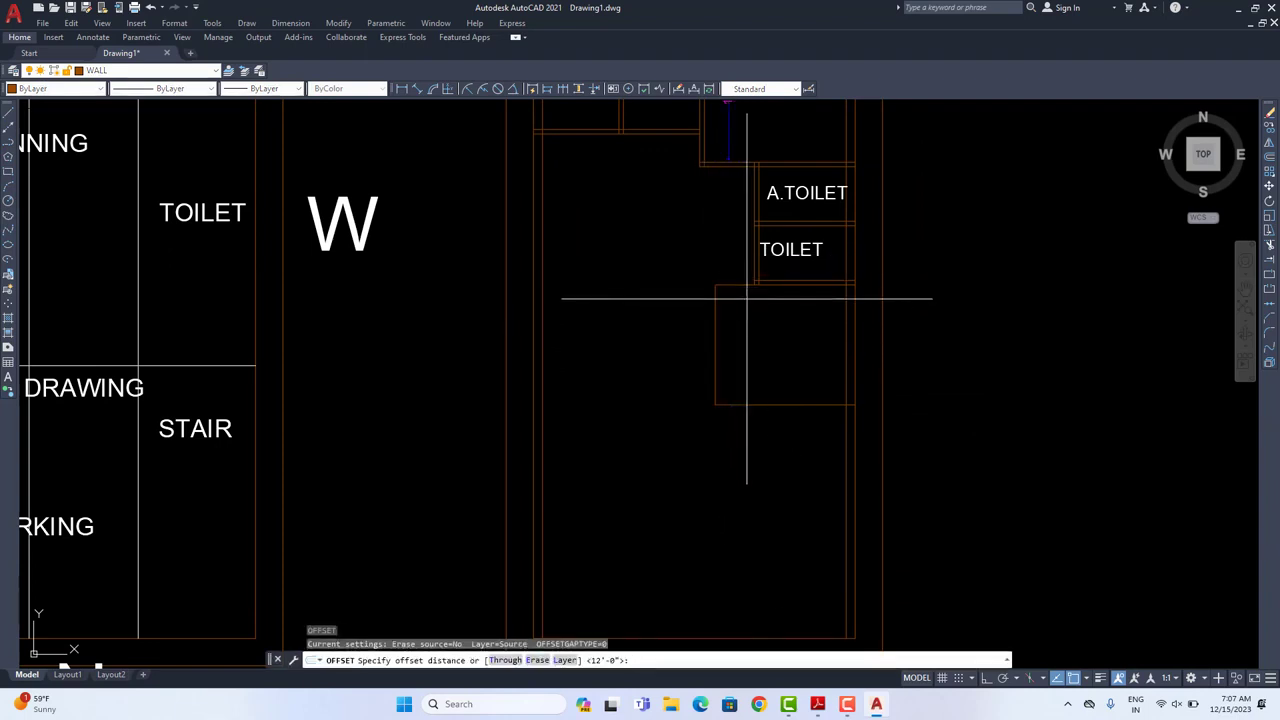
type("5\"")
key("Return")
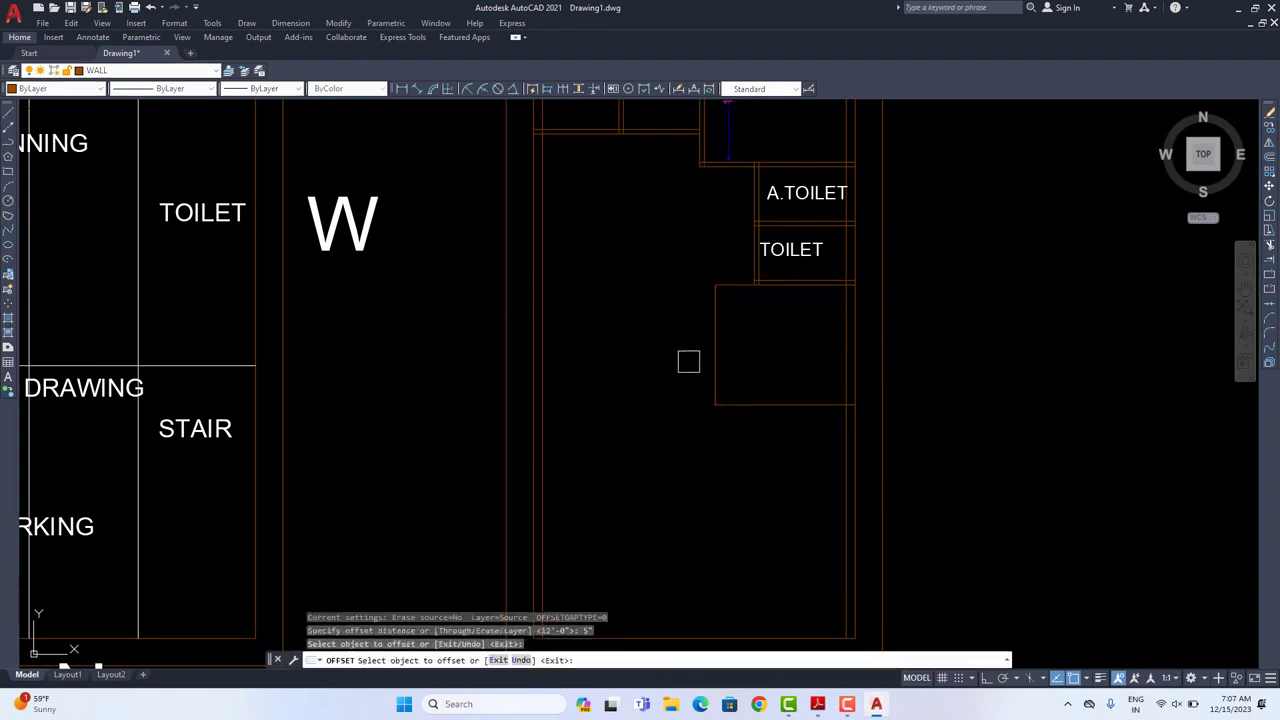
left_click(720, 348)
scroll(720, 290, "up", 4)
middle_click_drag(737, 294, 706, 336)
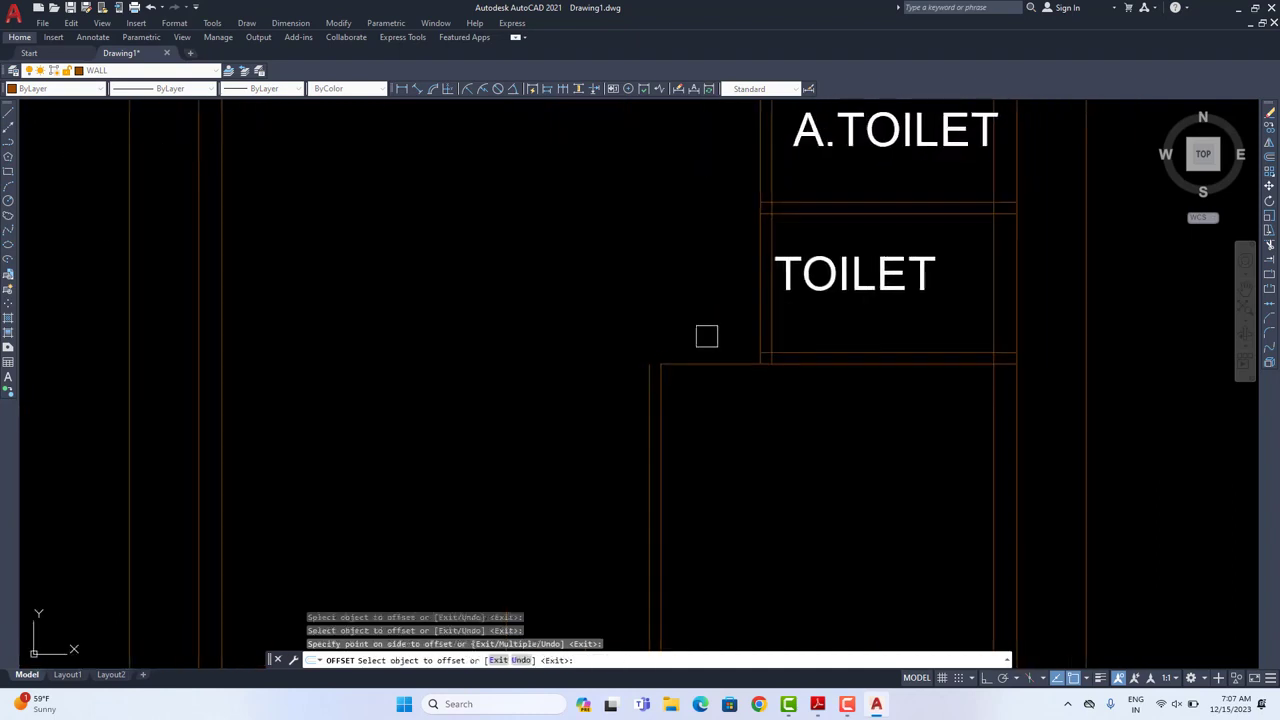
scroll(697, 325, "up", 4)
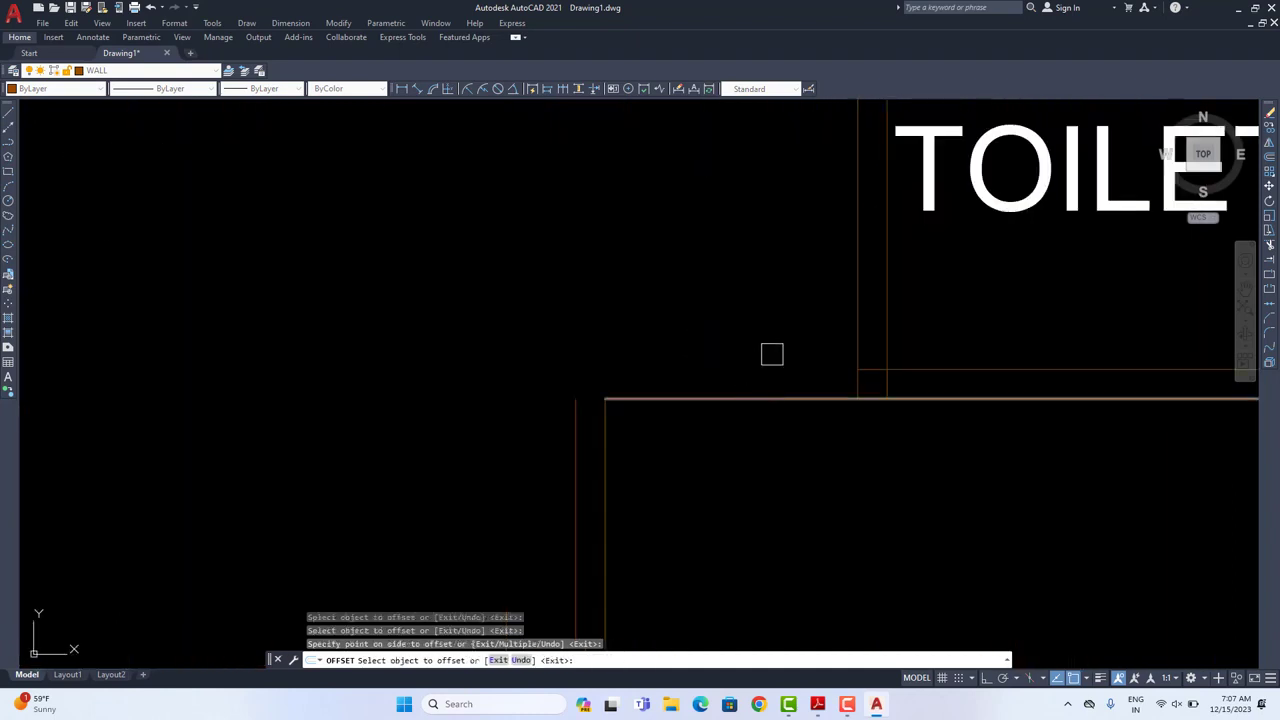
key("Escape")
Step: Stretch the toilet's inner wall line and the new room's outer side line to meet at the upper corner
left_click(920, 371)
left_click(858, 369)
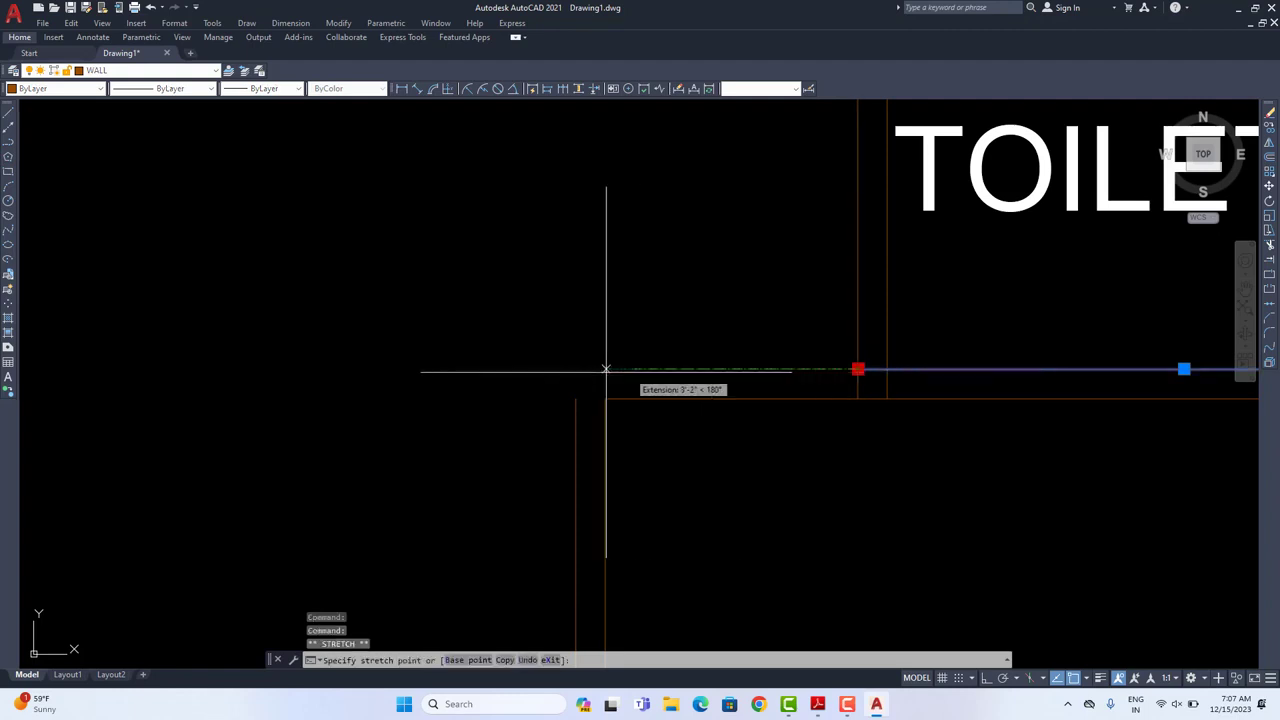
left_click(576, 369)
left_click(576, 406)
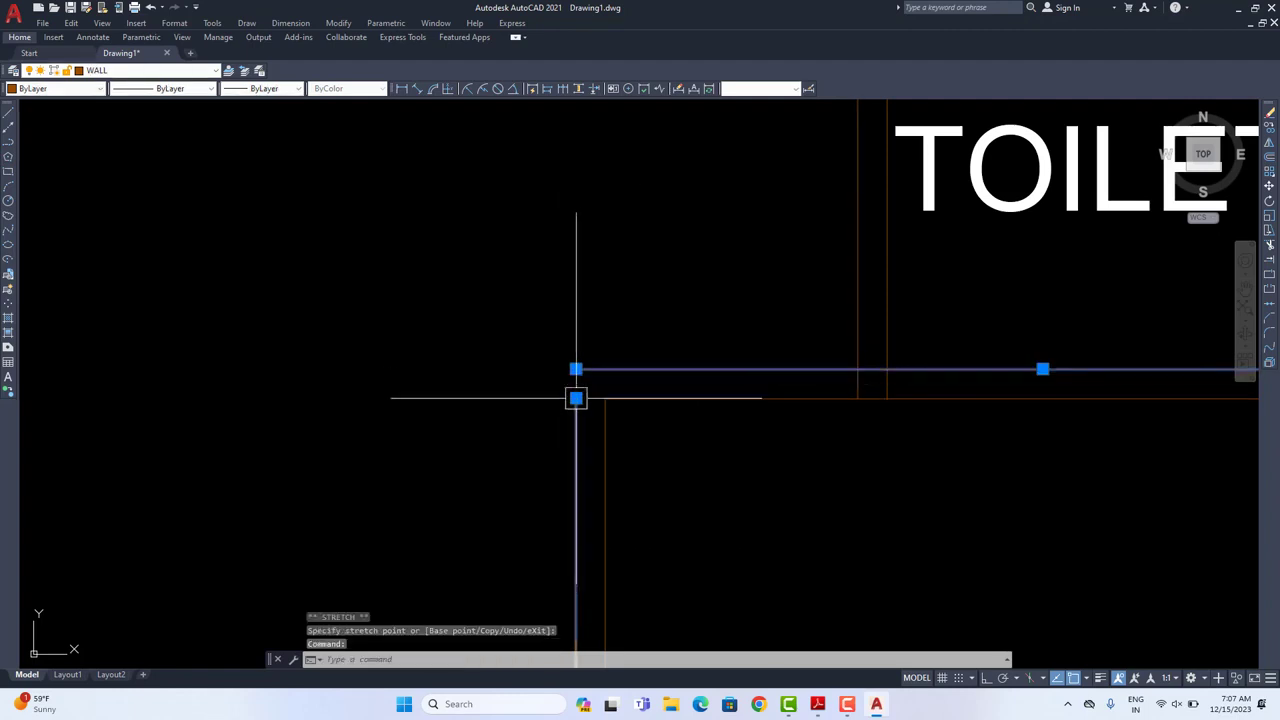
left_click(576, 399)
left_click(576, 369)
key("Escape")
Step: Offset the new room's lower wall line 10" downward to form a thick wall
scroll(600, 400, "down", 5)
mouse_move(677, 455)
middle_mouse_down()
mouse_move(695, 503)
mouse_move(628, 262)
middle_mouse_up()
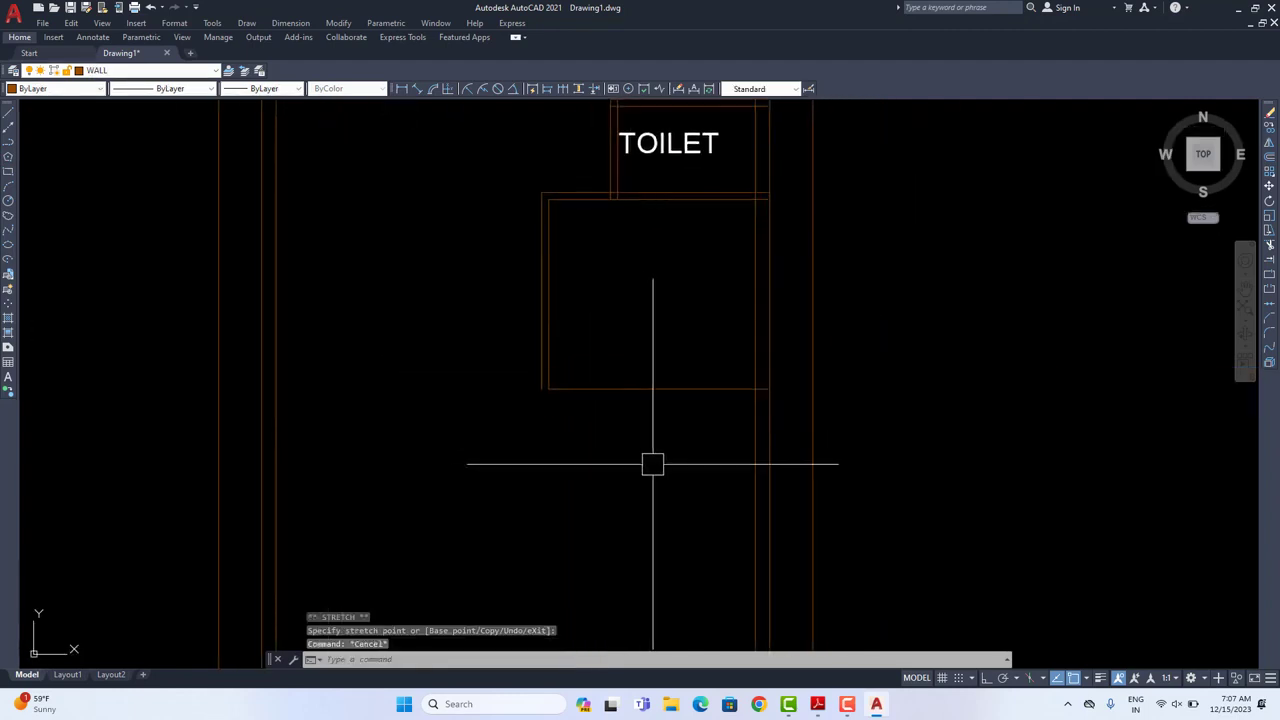
type("o")
key("Return")
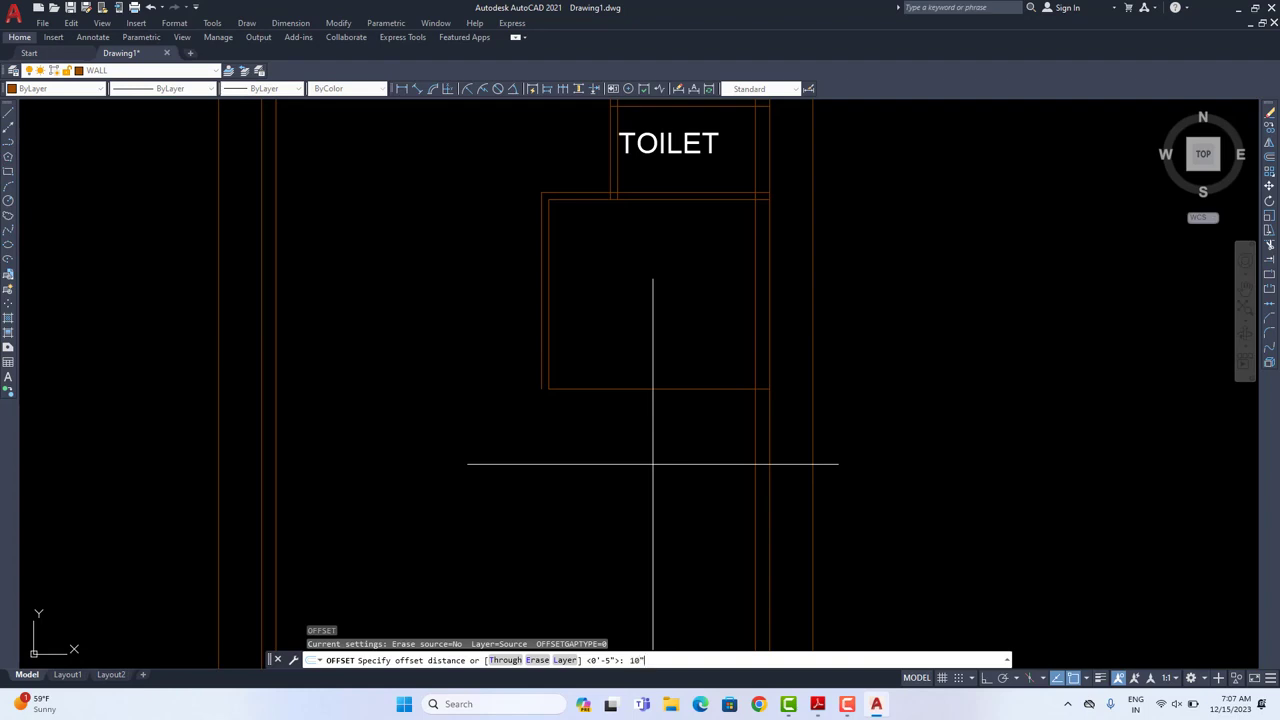
type("10\"")
key("Return")
left_click(674, 389)
left_click(606, 474)
middle_click_drag(606, 474, 724, 523)
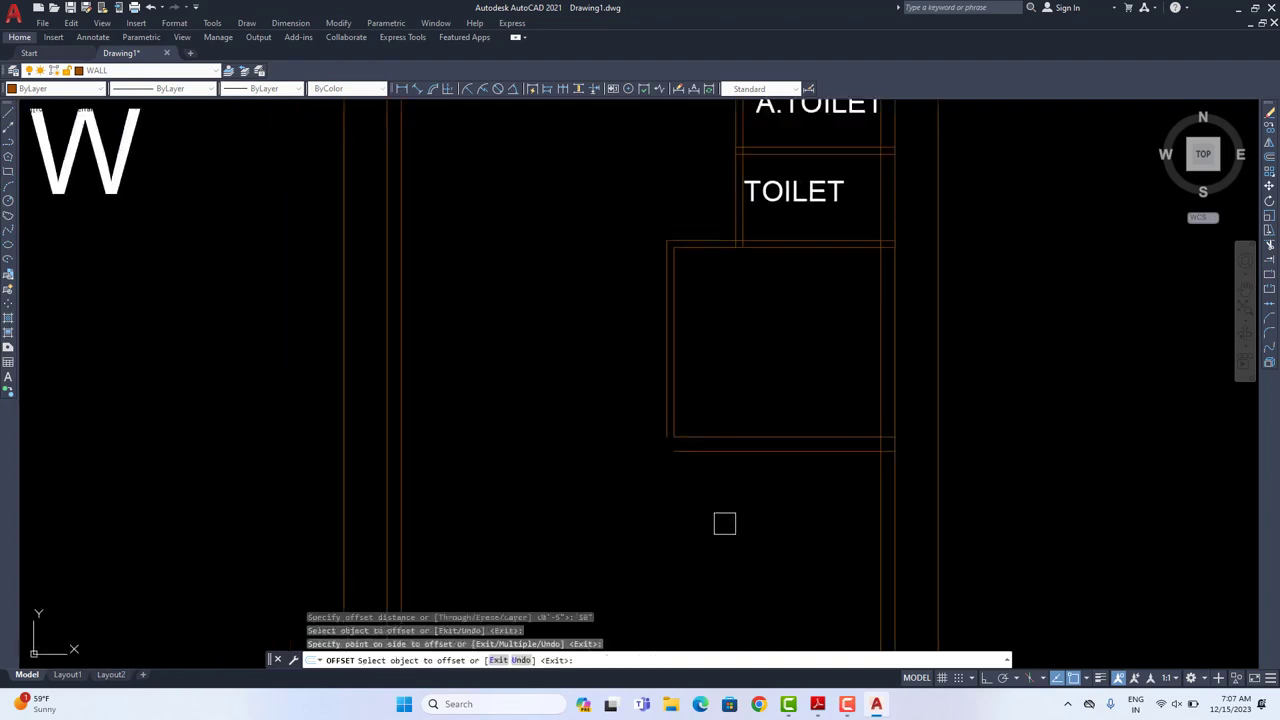
key("Escape")
scroll(724, 523, "down", 5)
scroll(719, 469, "up", 3)
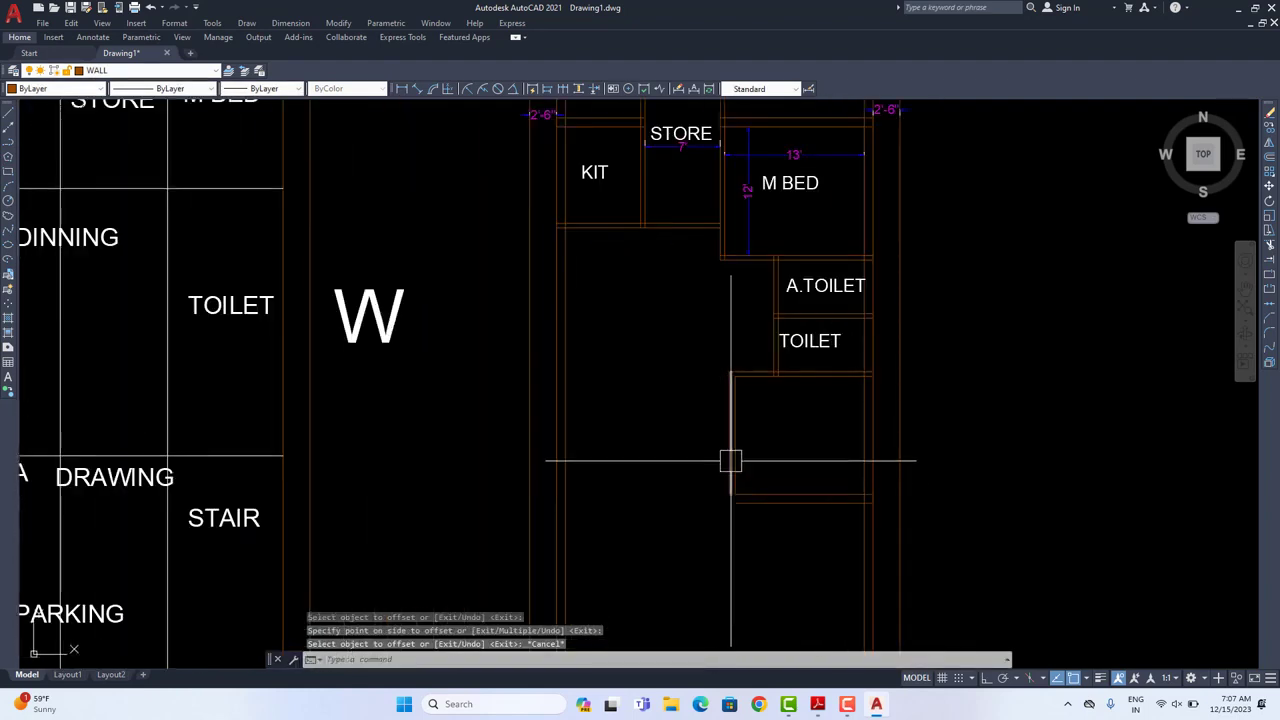
middle_click_drag(552, 464, 727, 452)
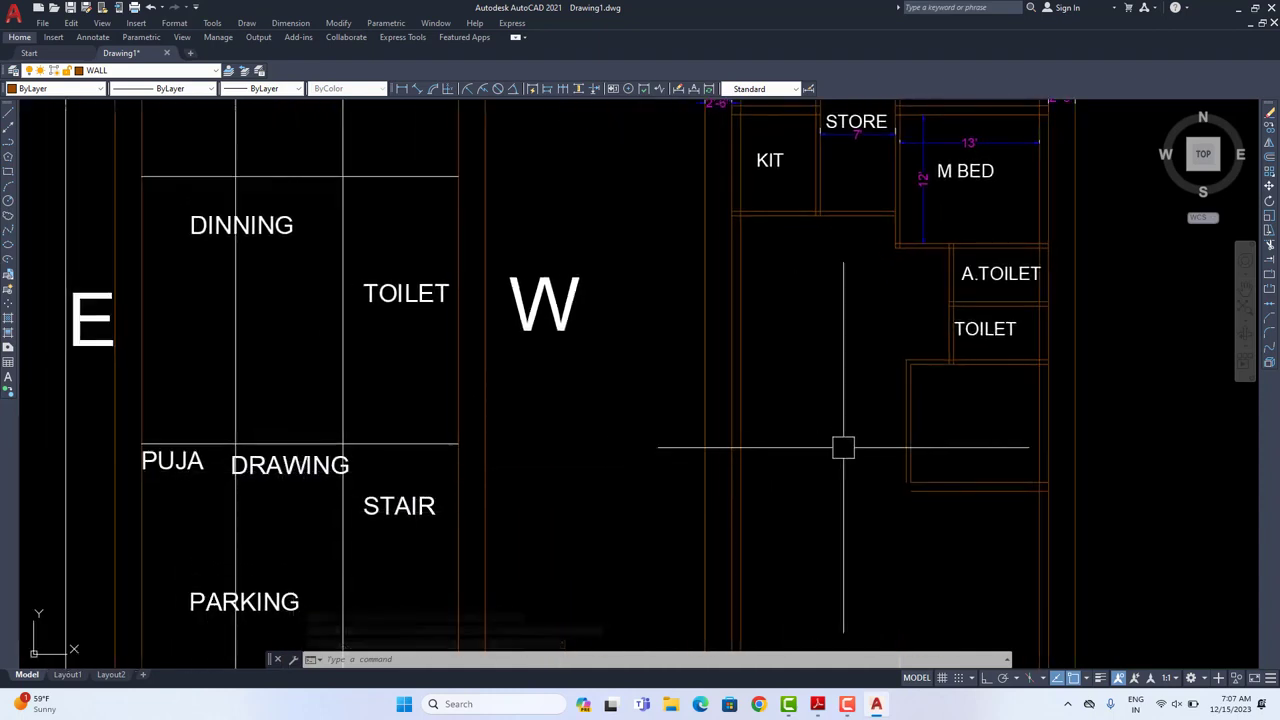
Step: Offset the inner line of the outer side wall below the kitchen 5' into the house
scroll(760, 450, "down", 2)
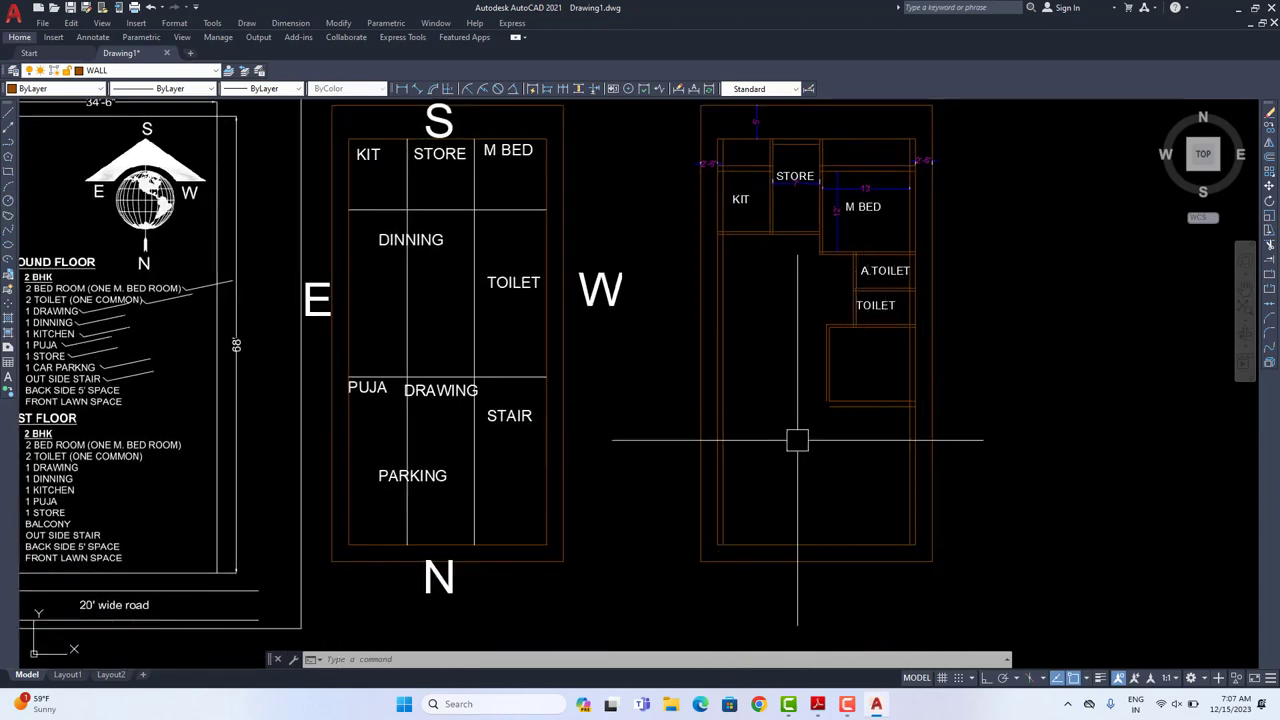
scroll(797, 440, "up", 3)
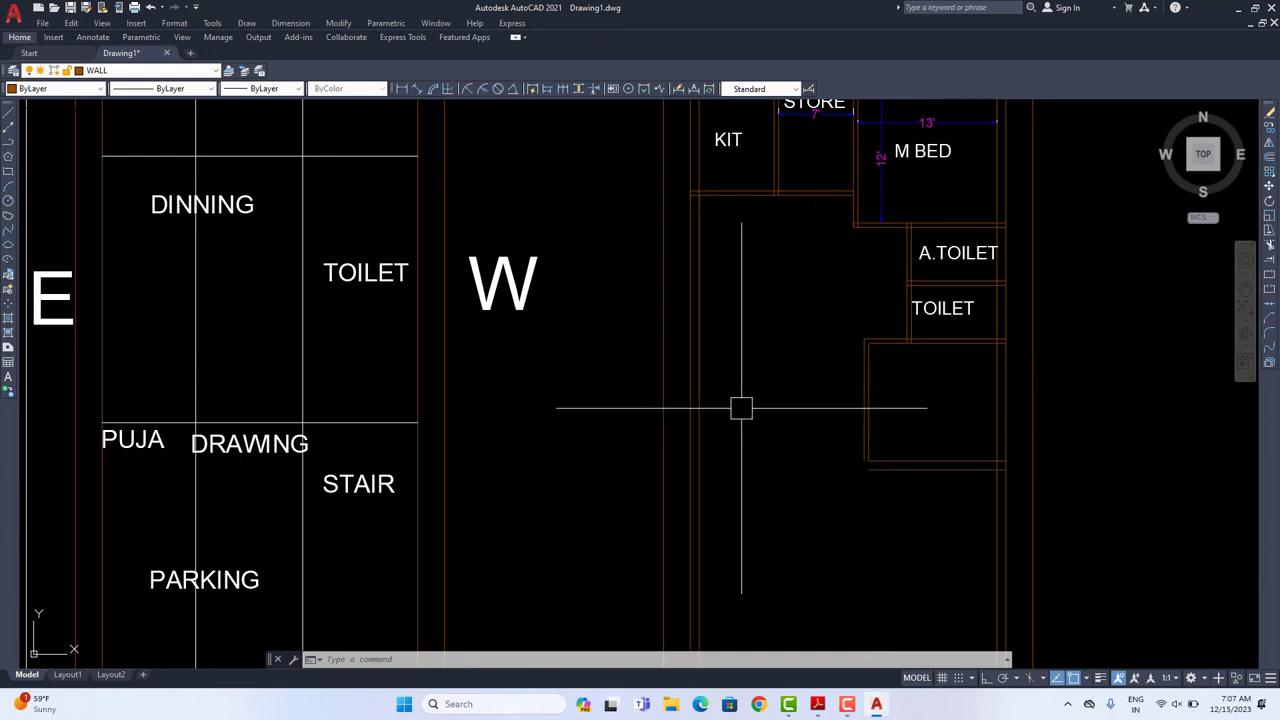
type("o")
key("Return")
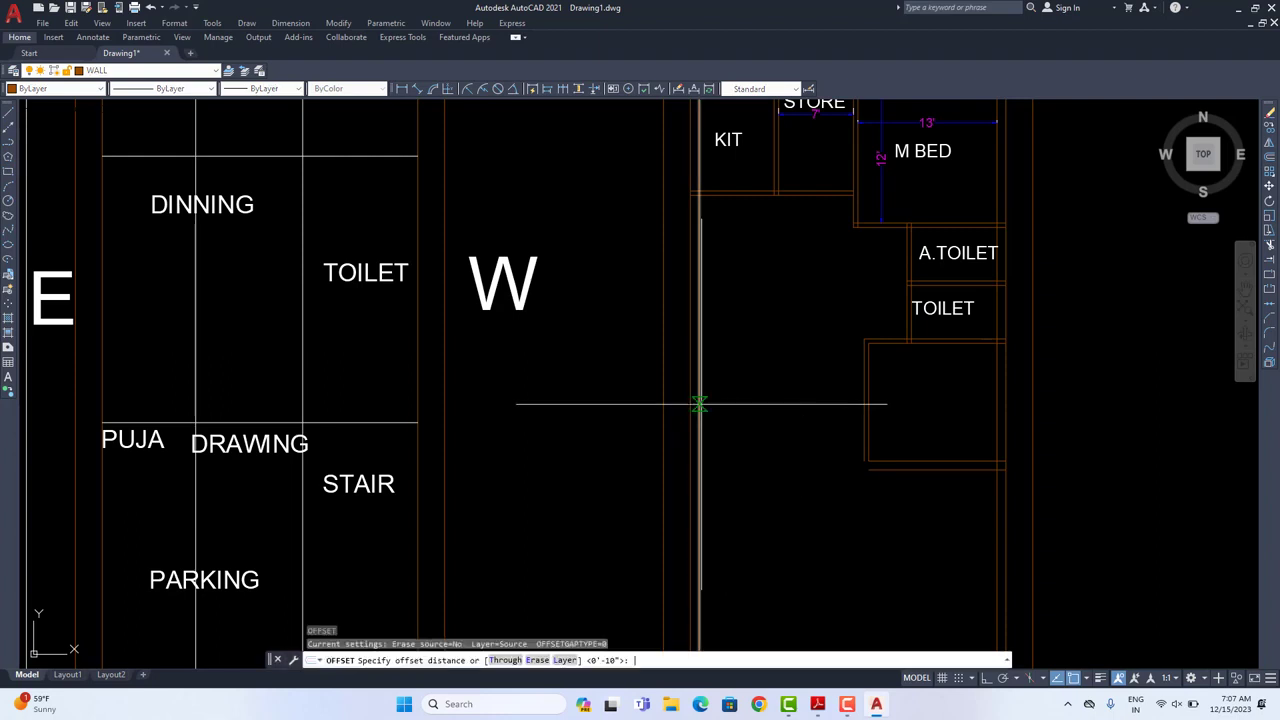
type("5'")
key("Return")
left_click(705, 400)
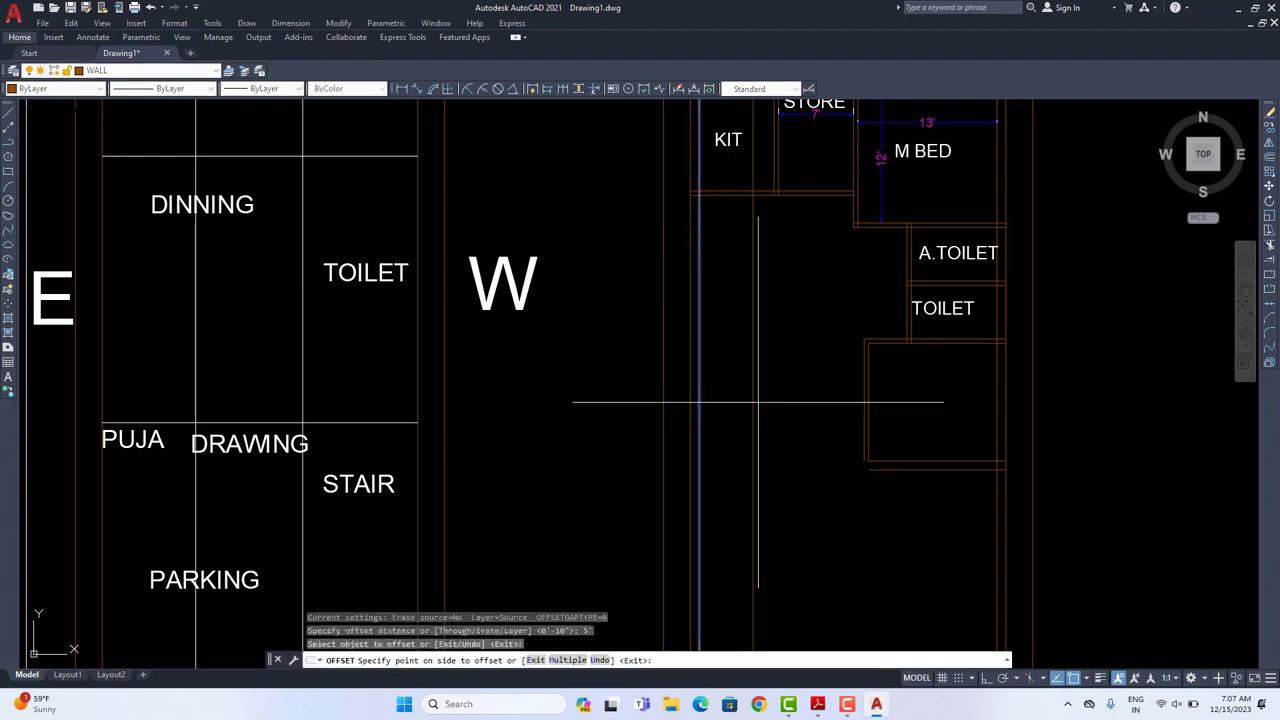
left_click(780, 405)
Step: Offset the new vertical partition line 5" further inward to give the partition its thickness
key("Return")
key("Return")
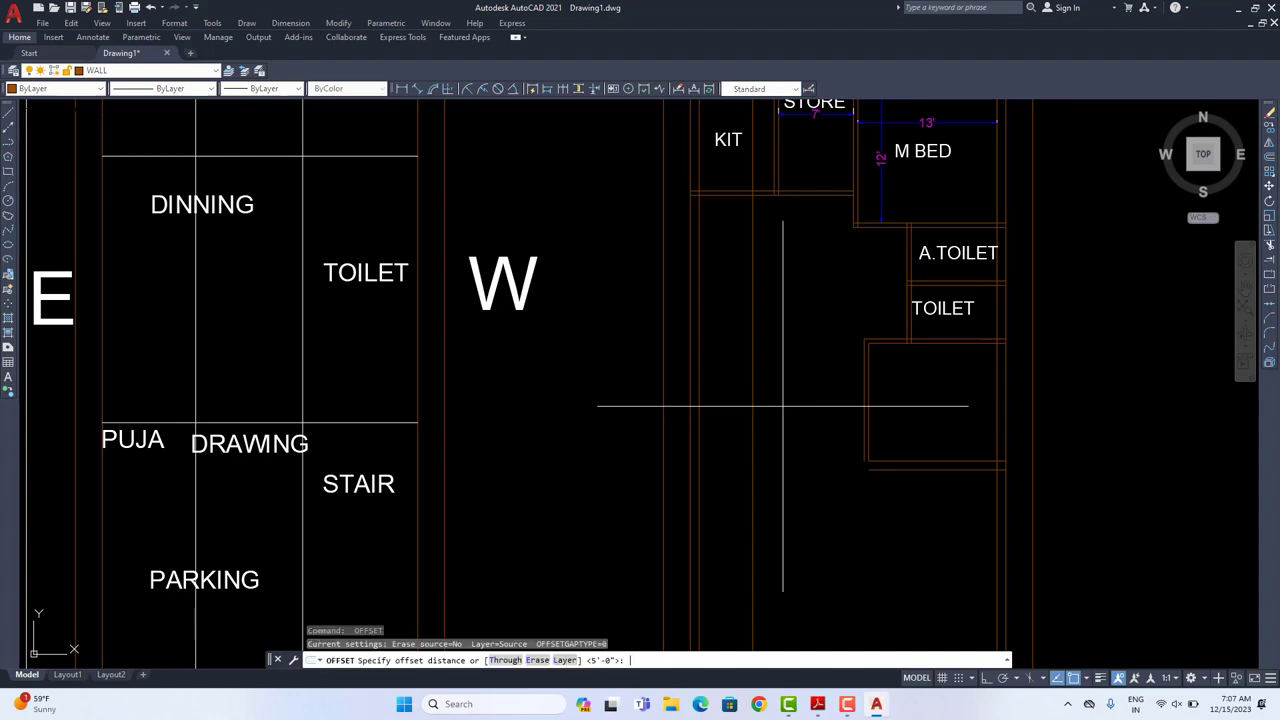
type("5'")
key("Return")
left_click(746, 391)
left_click(805, 397)
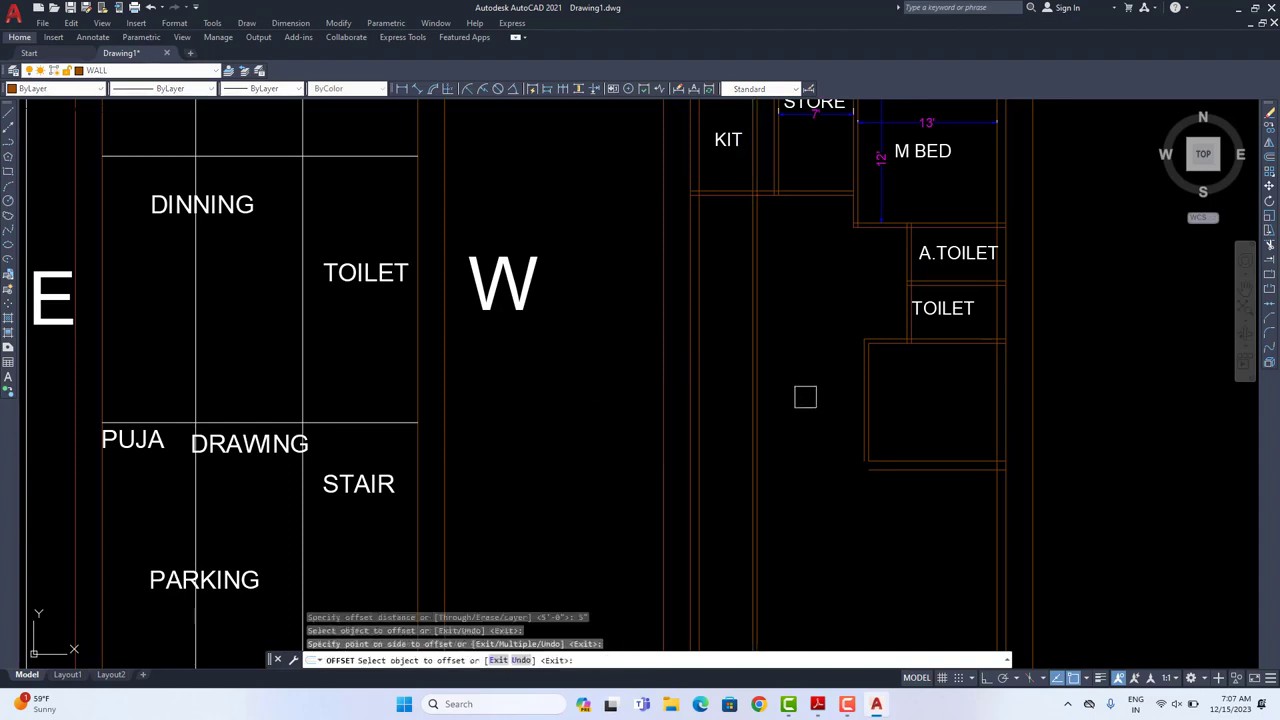
key("Escape")
key("Escape")
Step: Extend both lines of the new room's thick lower wall across the plan to the opposite outer wall
type("TR")
key("Return")
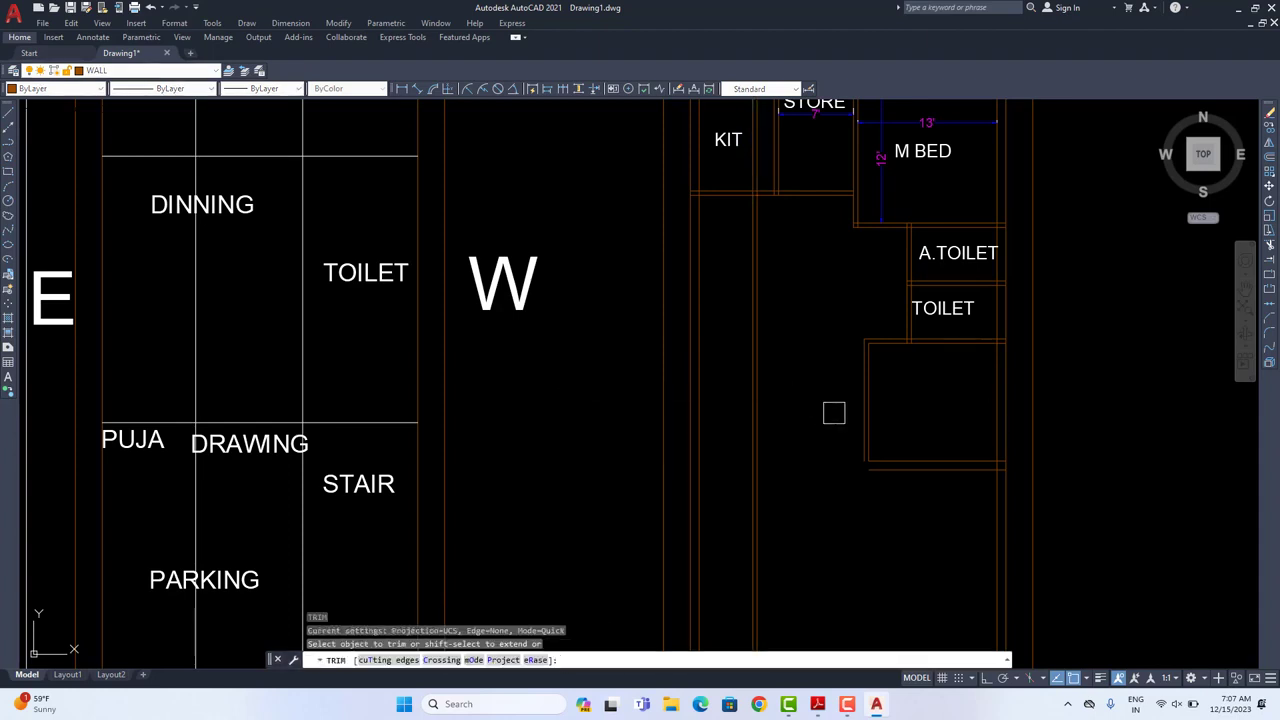
left_click(918, 424, "shift")
left_click(872, 508, "shift")
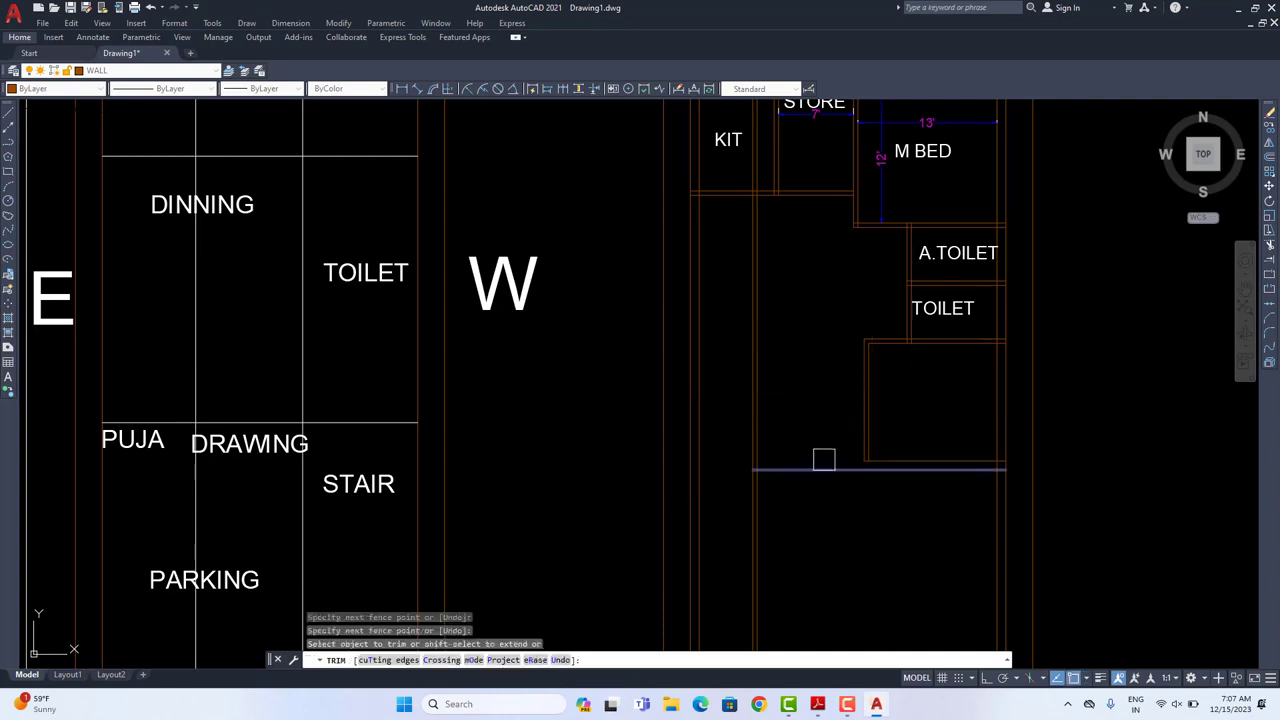
left_click(818, 428, "shift")
left_click(794, 490, "shift")
left_click(804, 431, "shift")
left_click(786, 491, "shift")
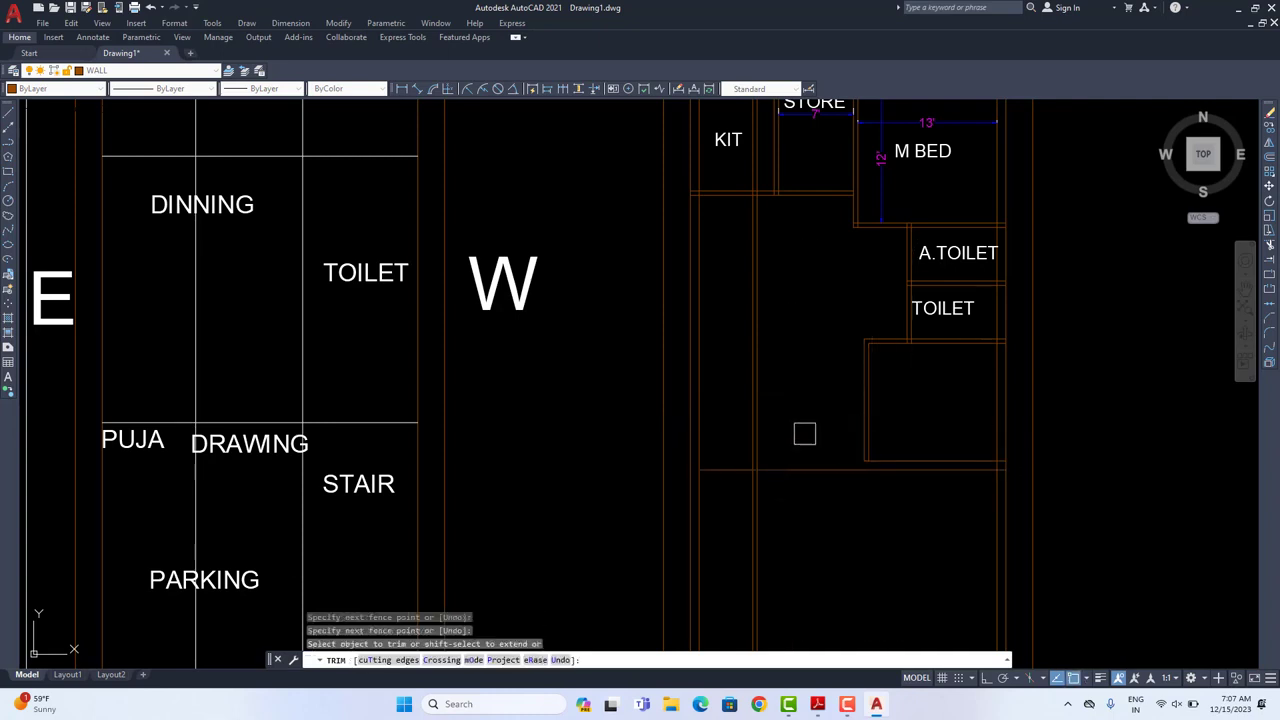
left_click(896, 455, "shift")
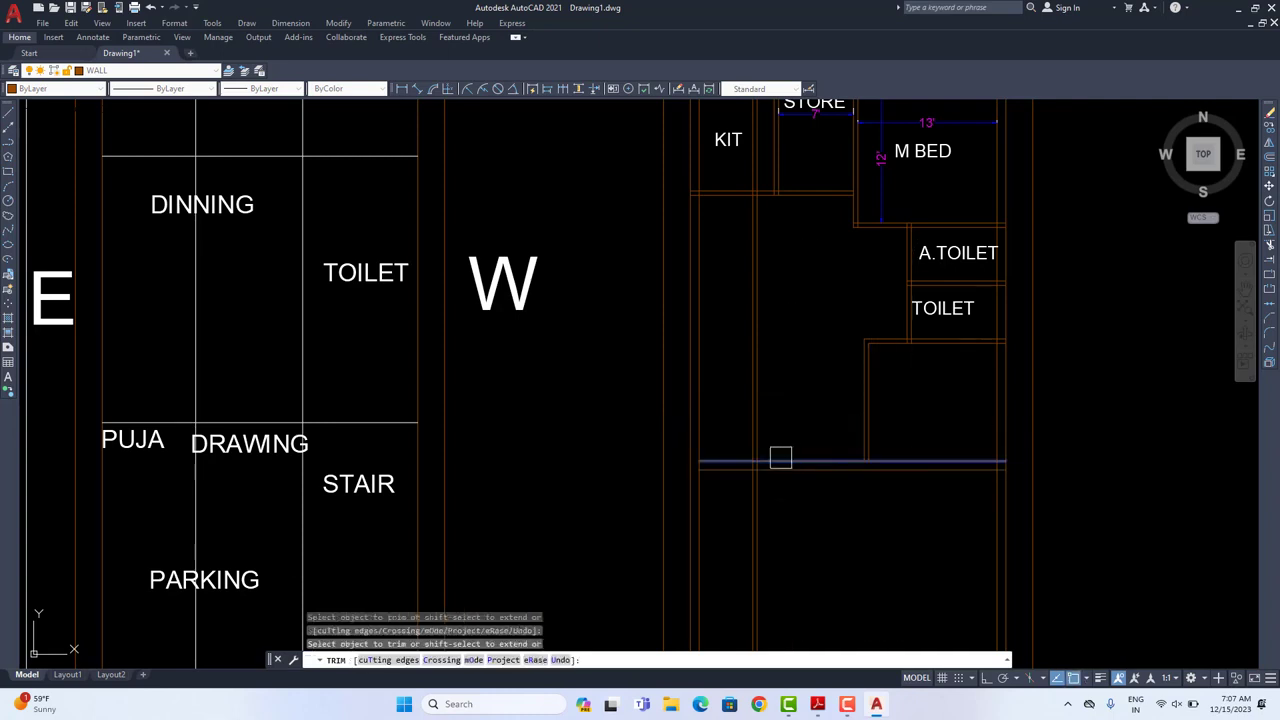
Step: Trim the partition lines below and inside the thick lower wall and clean up the wall junctions
left_click(790, 496)
left_click(734, 501)
scroll(763, 468, "up", 5)
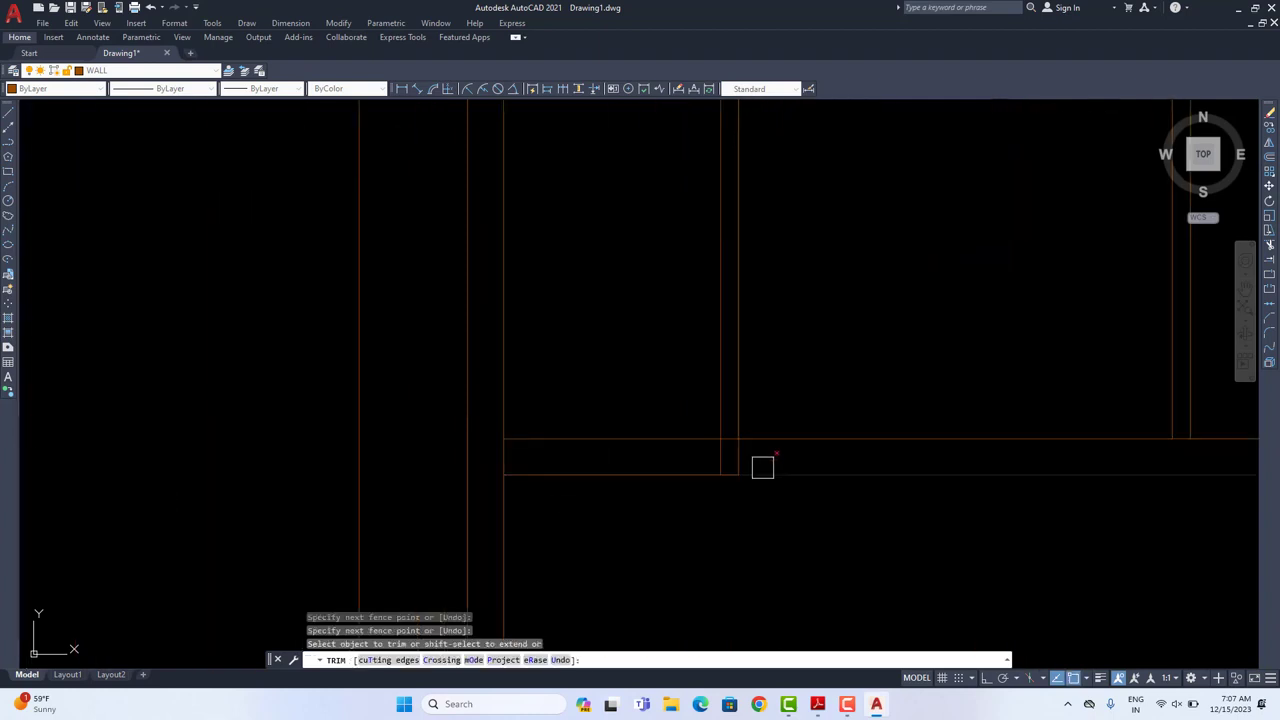
scroll(712, 470, "up", 3)
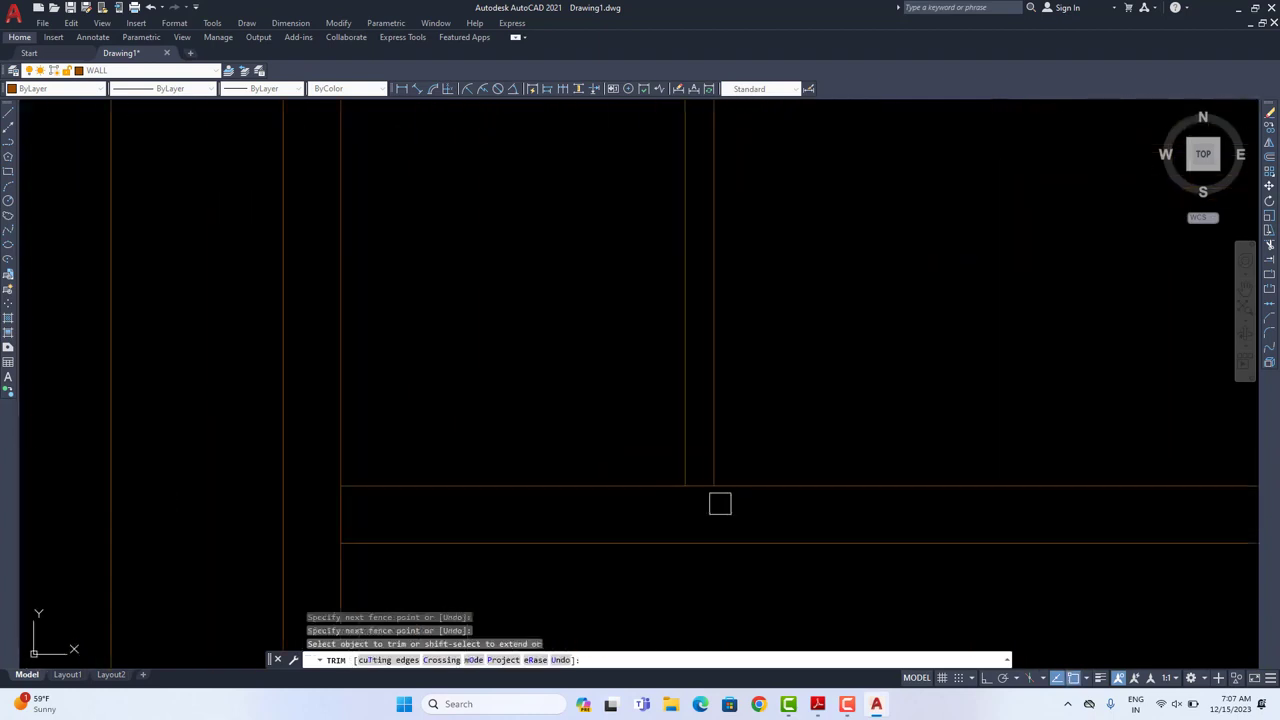
left_click(701, 487)
scroll(718, 511, "down", 3)
middle_click_drag(803, 526, 757, 534)
scroll(845, 525, "up", 3)
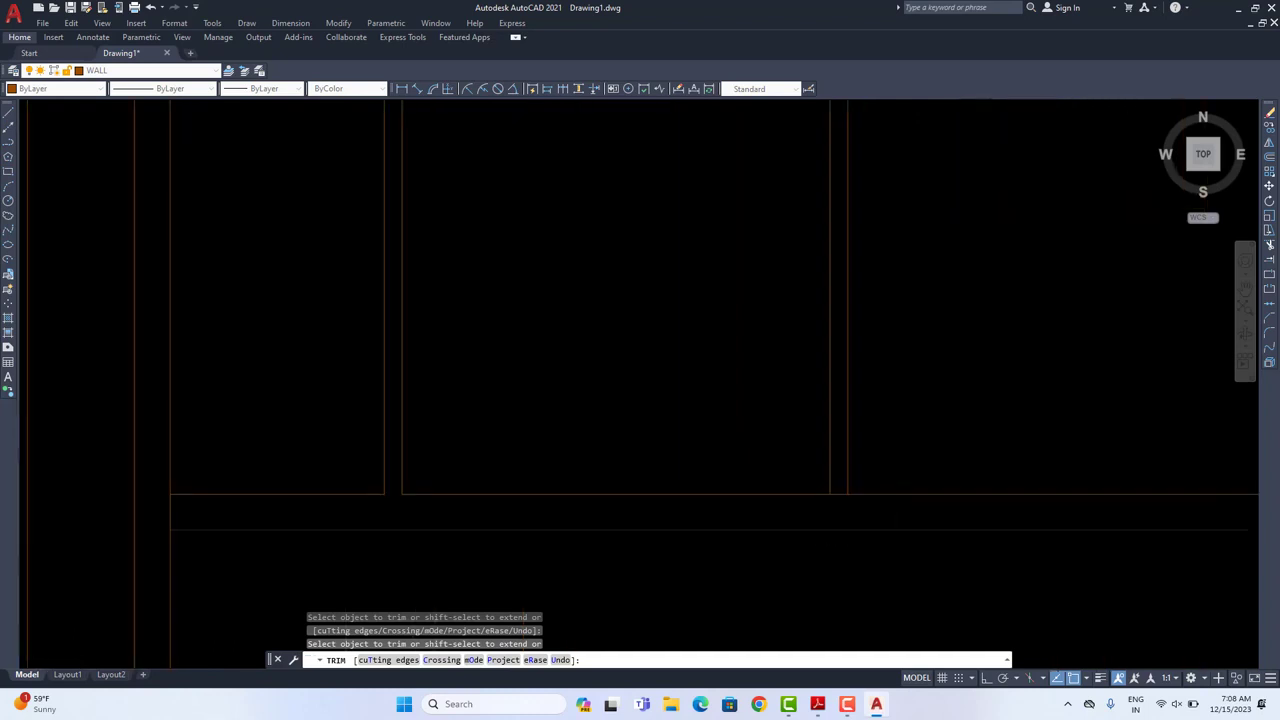
scroll(614, 517, "down", 4)
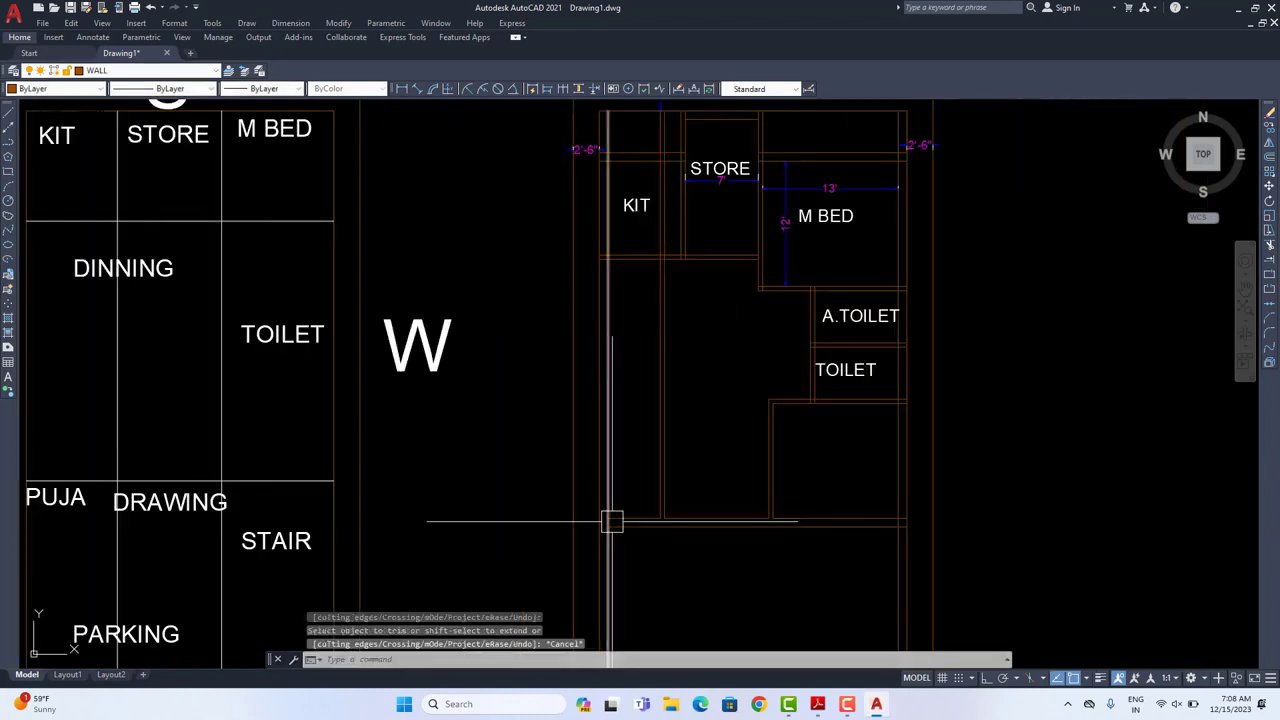
key("Escape")
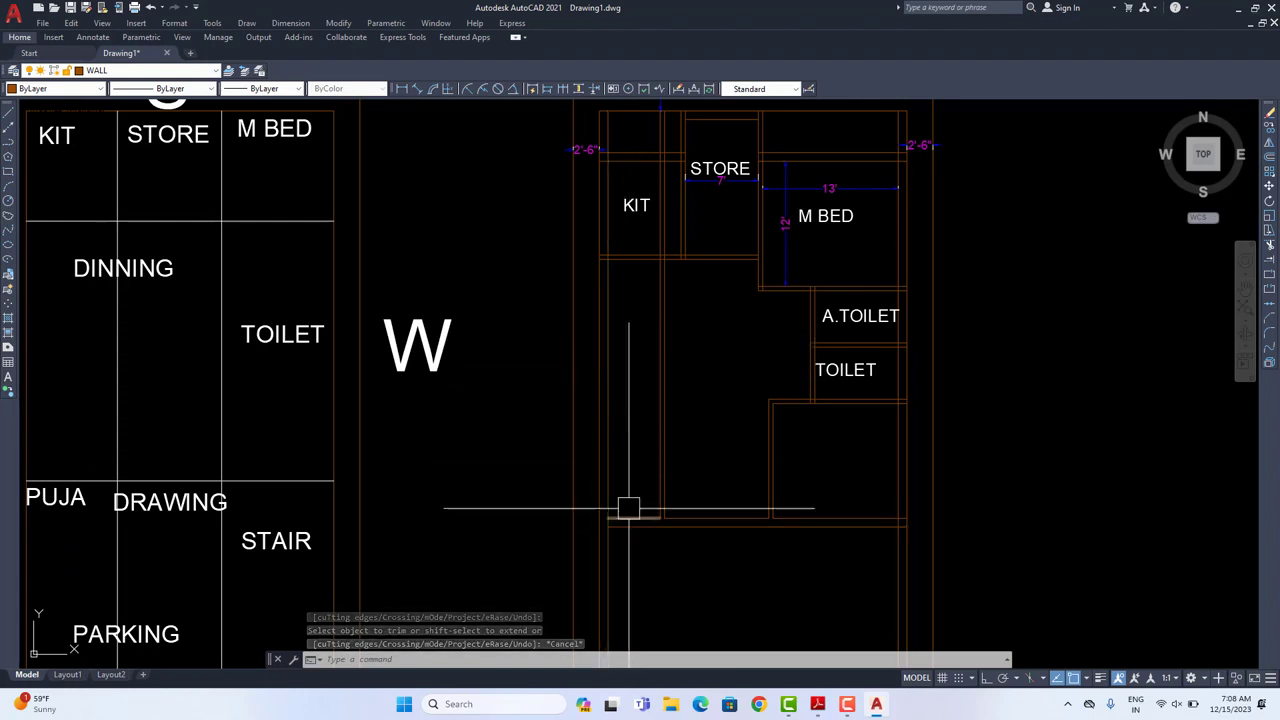
Step: Offset the lower wall line of the narrow strip beside the outer wall 8' upward
type("o")
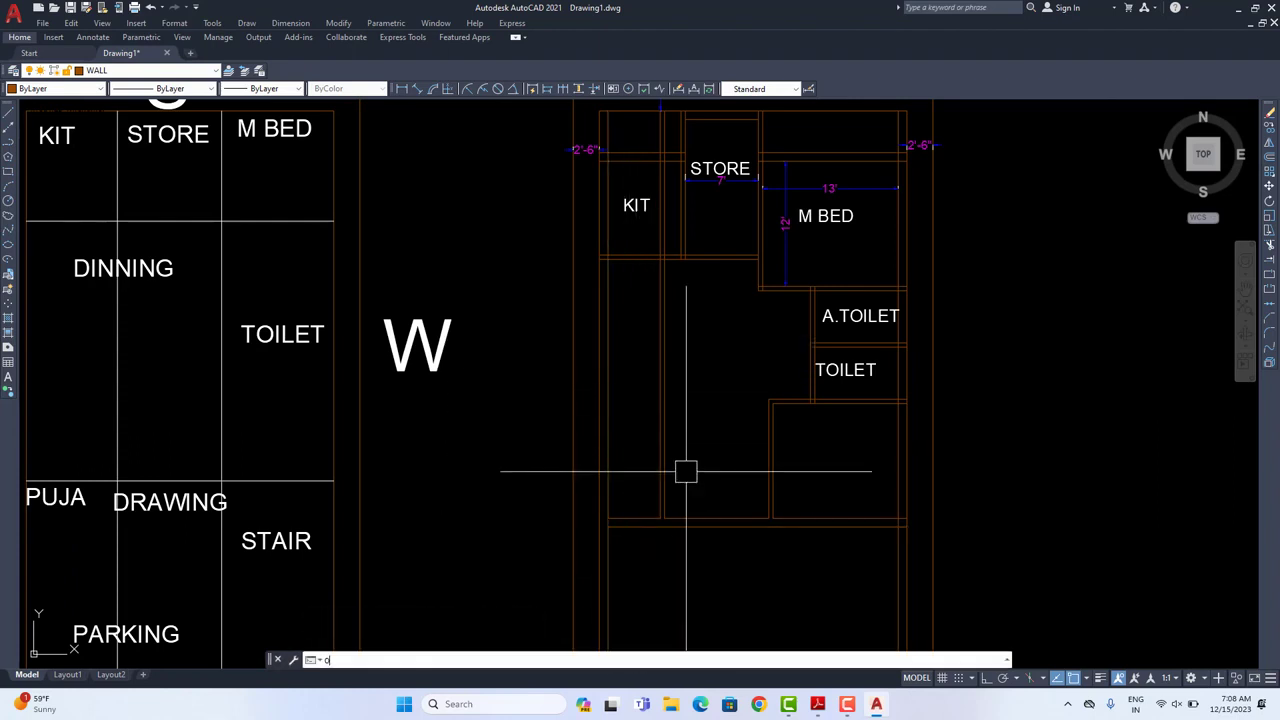
key("Return")
type("8")
key("Return")
scroll(642, 508, "up", 2)
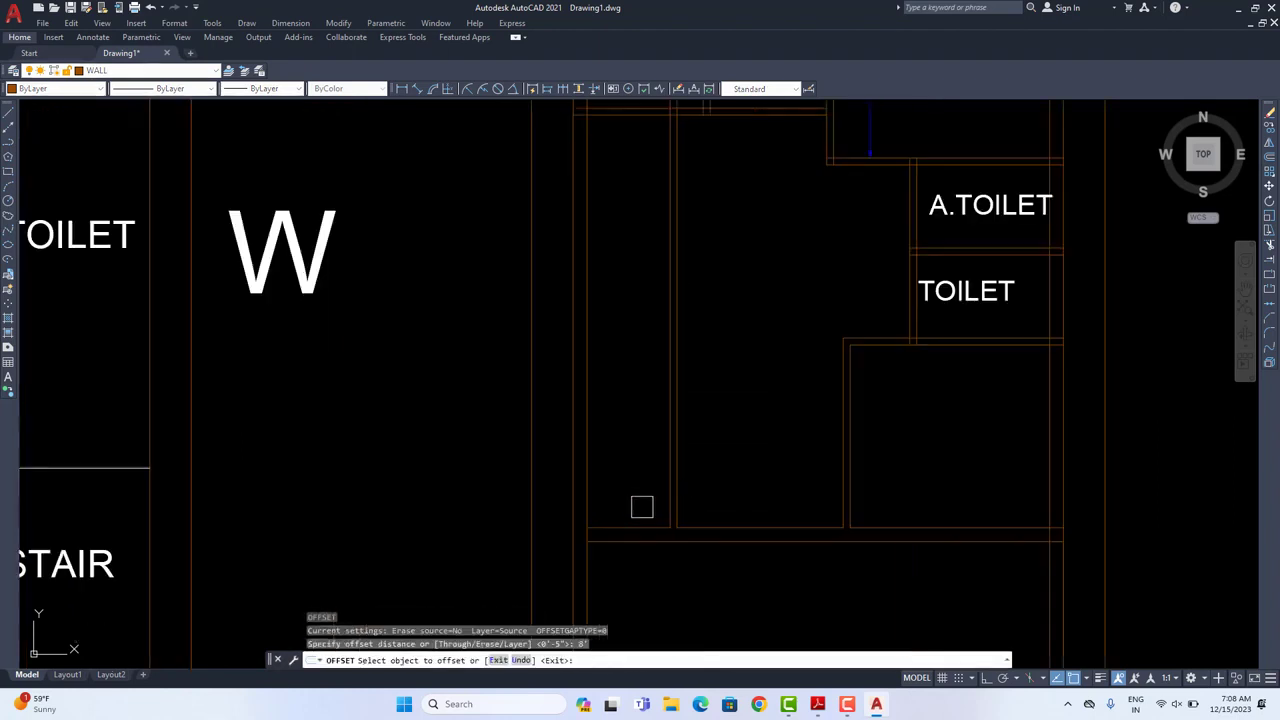
left_click(644, 528)
Step: Offset the small room's new upper line 5" upward to form its wall
key("Return")
key("Return")
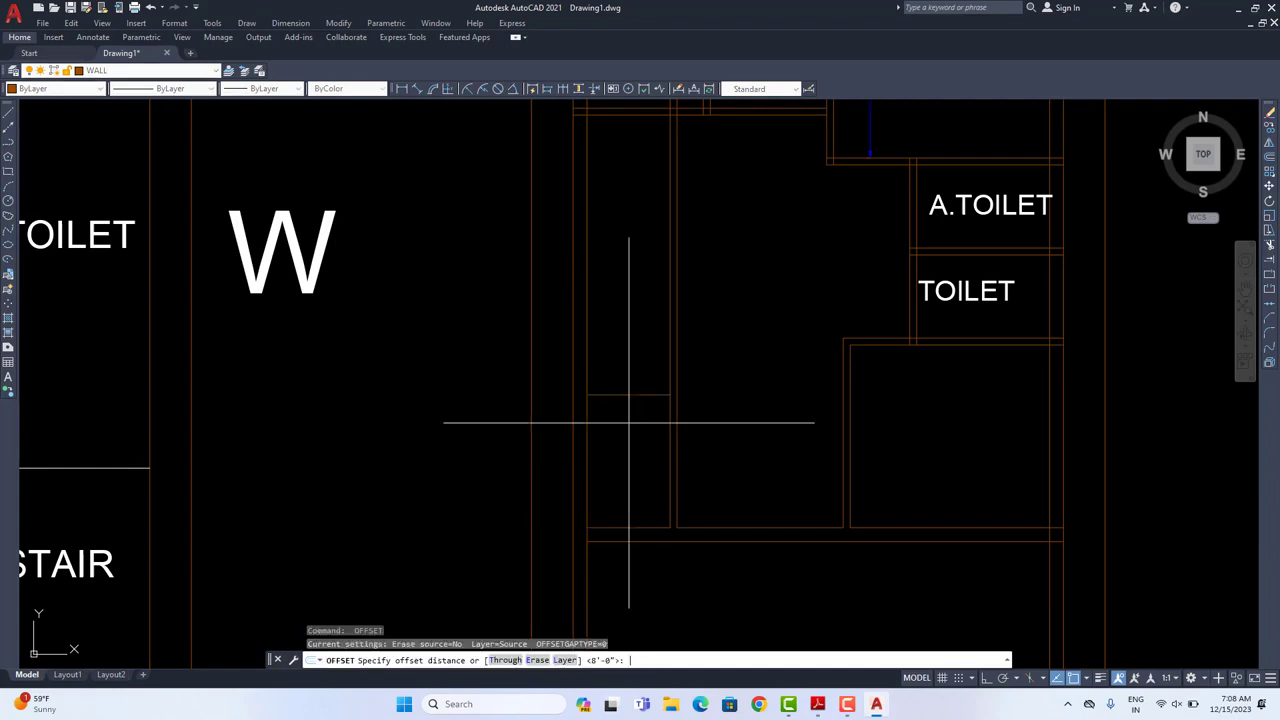
type("5")
key("Return")
left_click(624, 398)
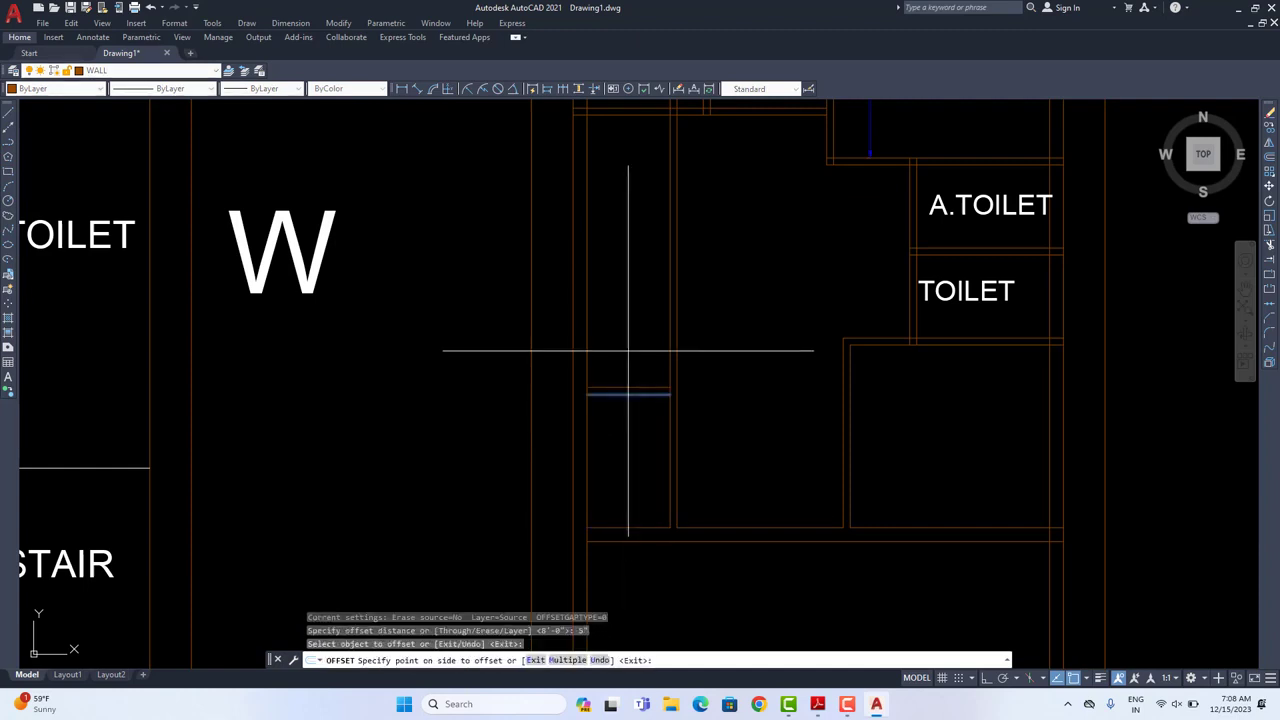
left_click(624, 350)
key("Escape")
Step: Extend both lines of the new room's upper wall to the vertical partition
middle_click_drag(797, 383, 752, 470)
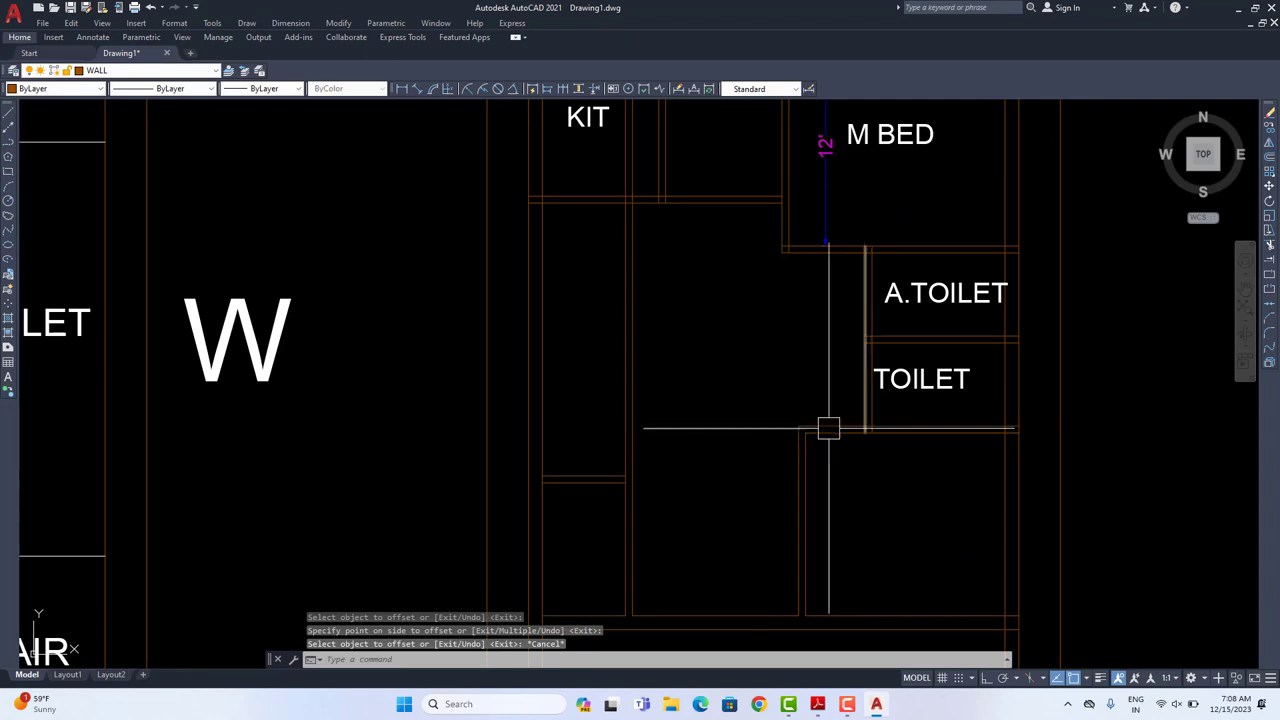
type("t")
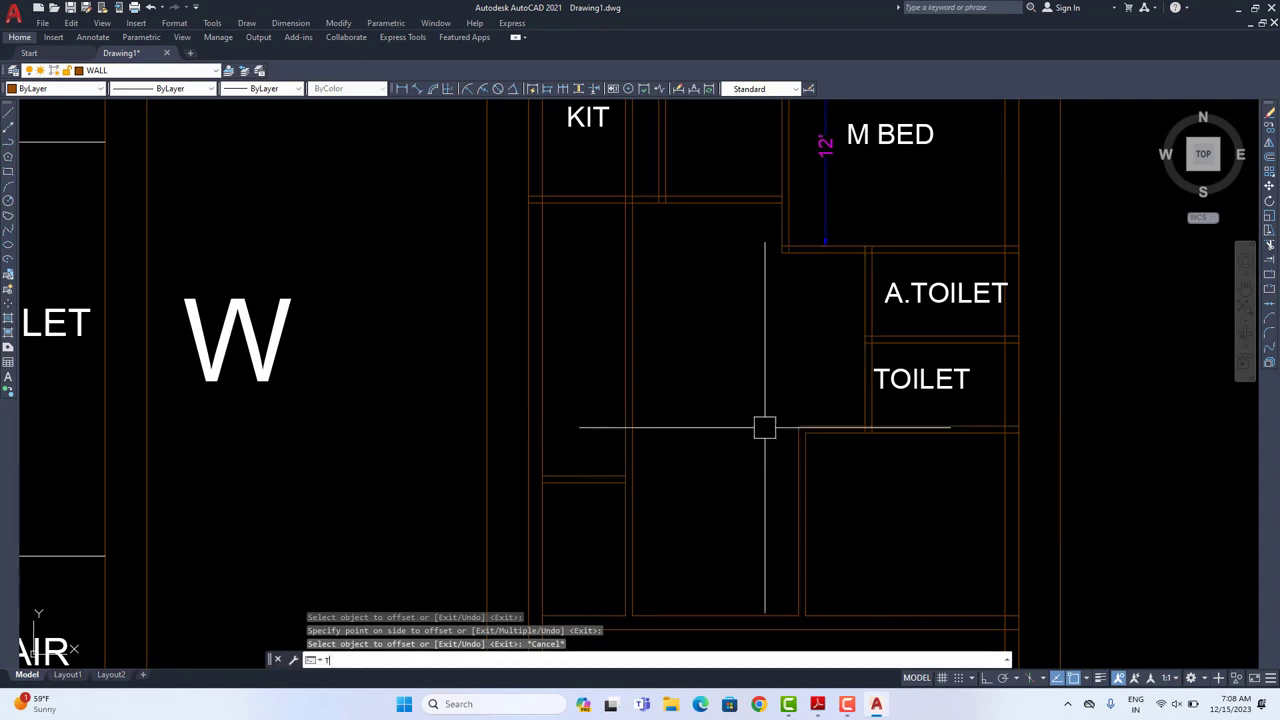
key("Return")
left_click_drag(820, 403, 818, 459)
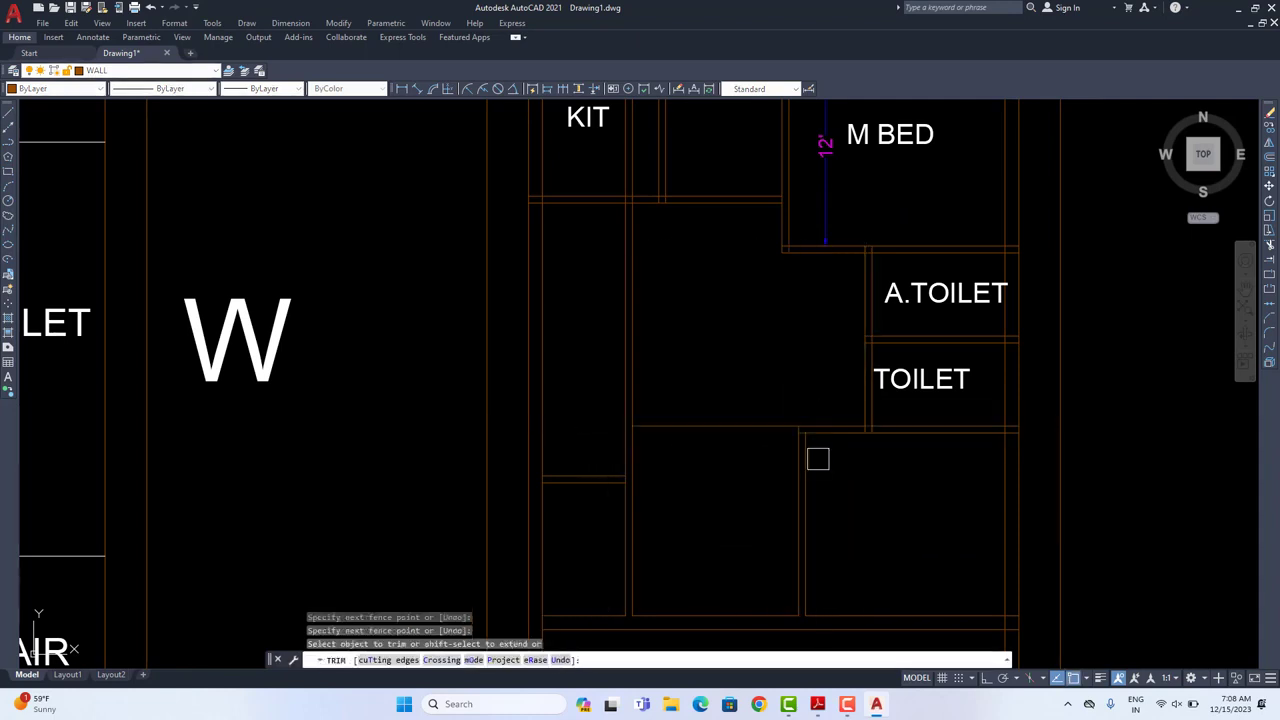
left_click(820, 436)
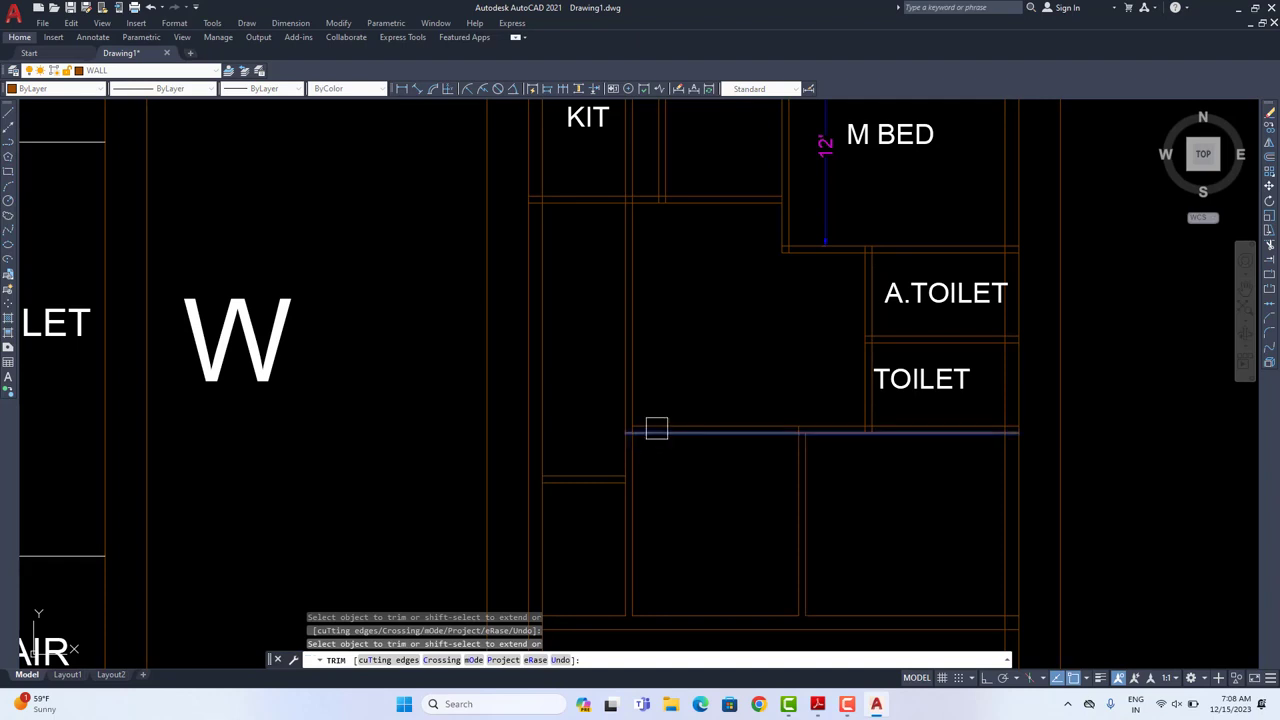
Step: Trim the two partition lines between the extended upper wall and the kitchen's lower wall
left_click(686, 380)
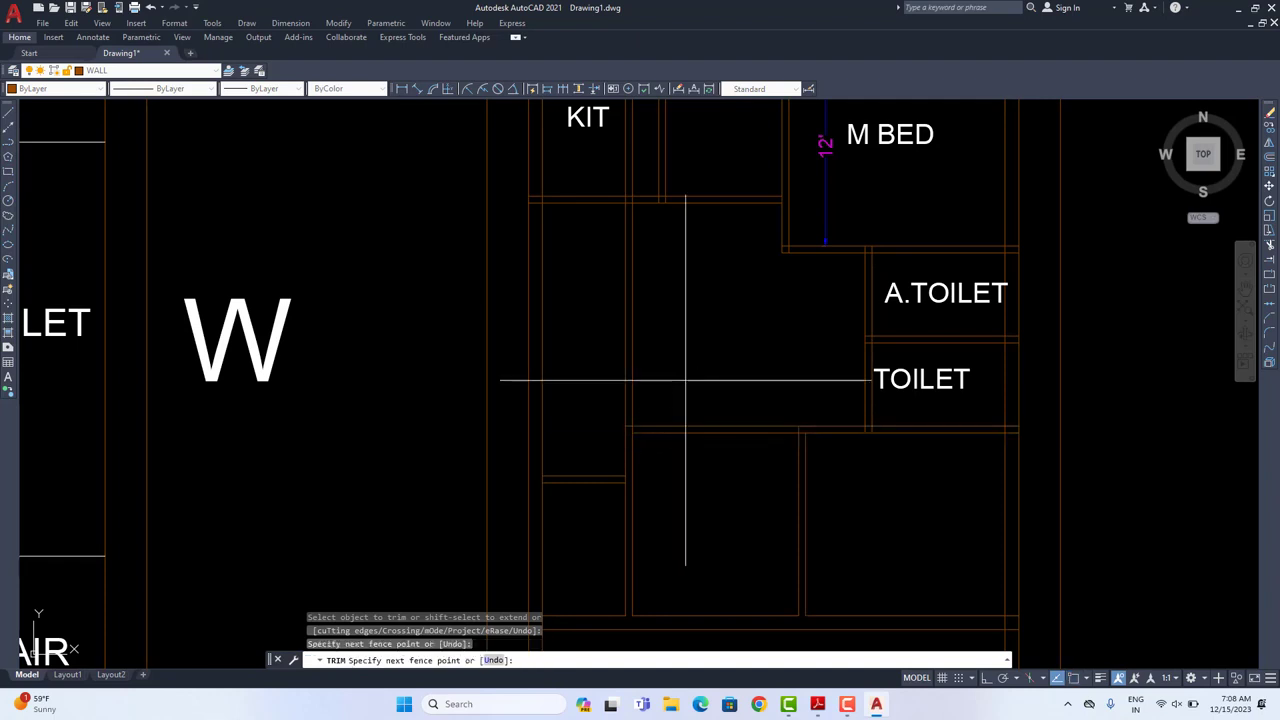
left_click(598, 395)
scroll(629, 383, "down", 3)
scroll(638, 275, "up", 3)
key("Escape")
Step: Erase the two leftover vertical partition lines running through the kitchen
scroll(638, 257, "up", 2)
left_click(638, 257)
left_click(586, 280)
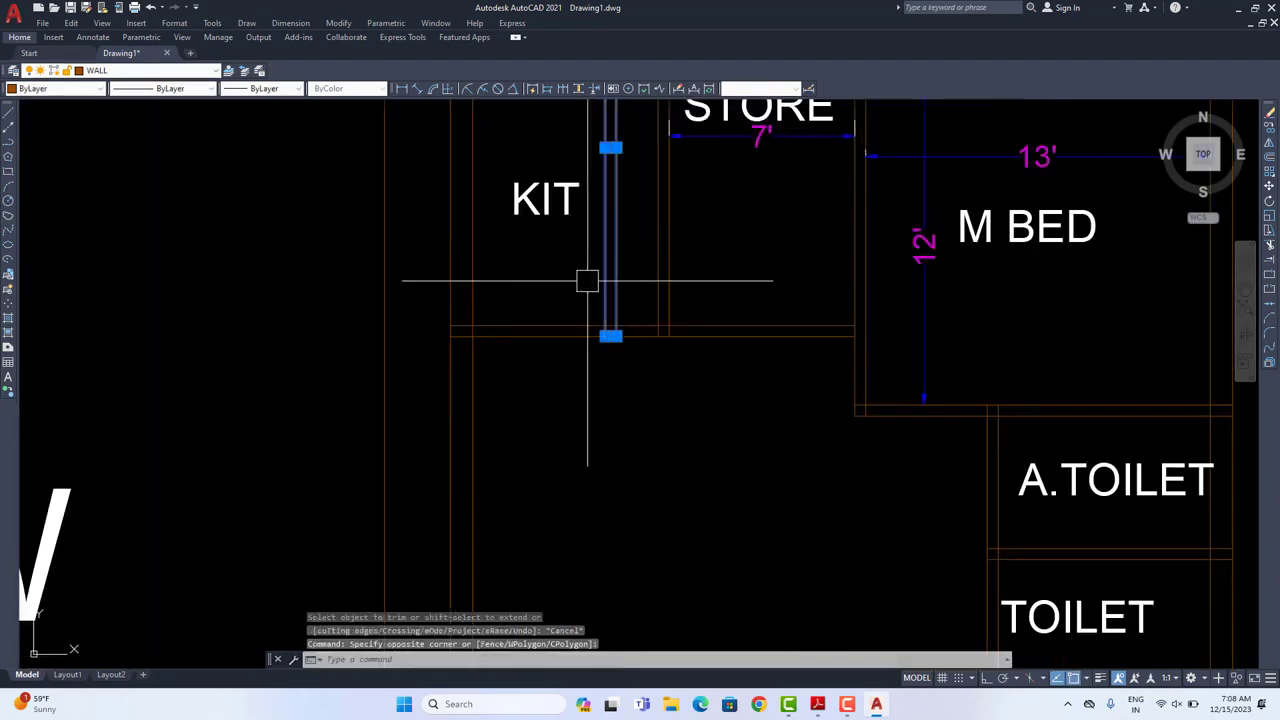
key("Delete")
Step: Copy the TOILET label into each of the three rooms in the row below the toilets
scroll(643, 391, "down", 6)
scroll(486, 498, "up", 2)
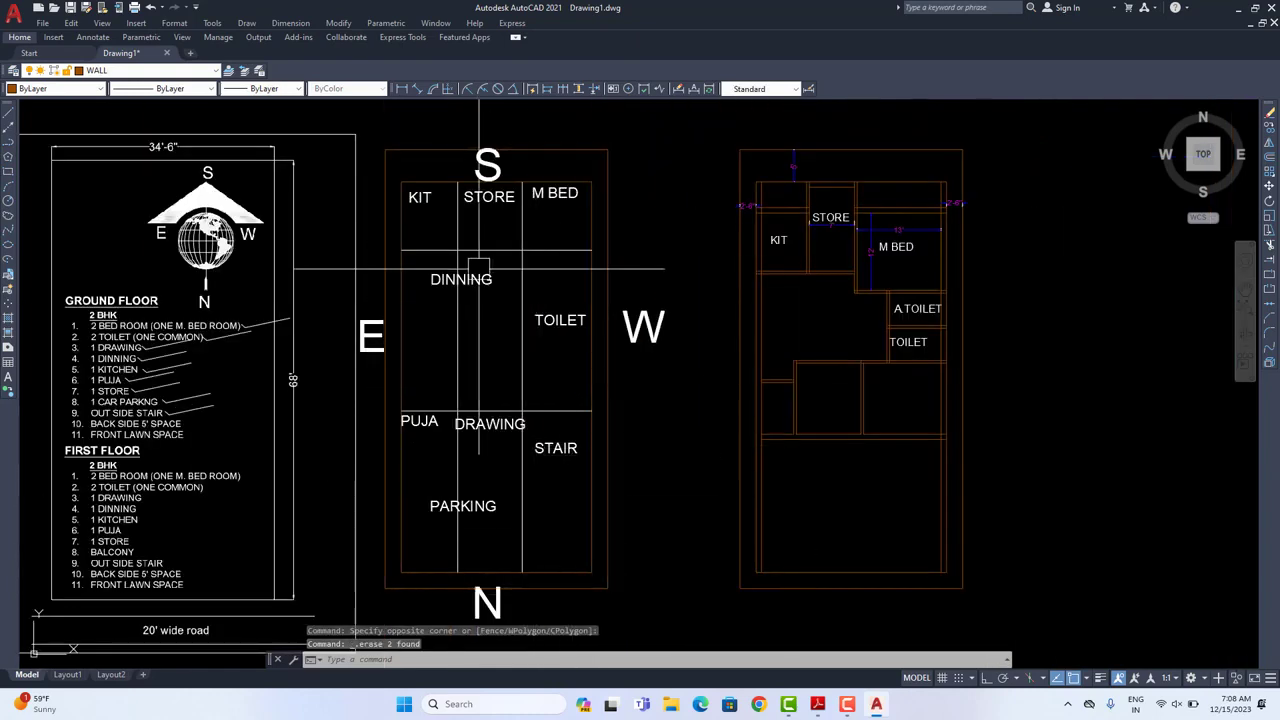
middle_click_drag(720, 386, 571, 386)
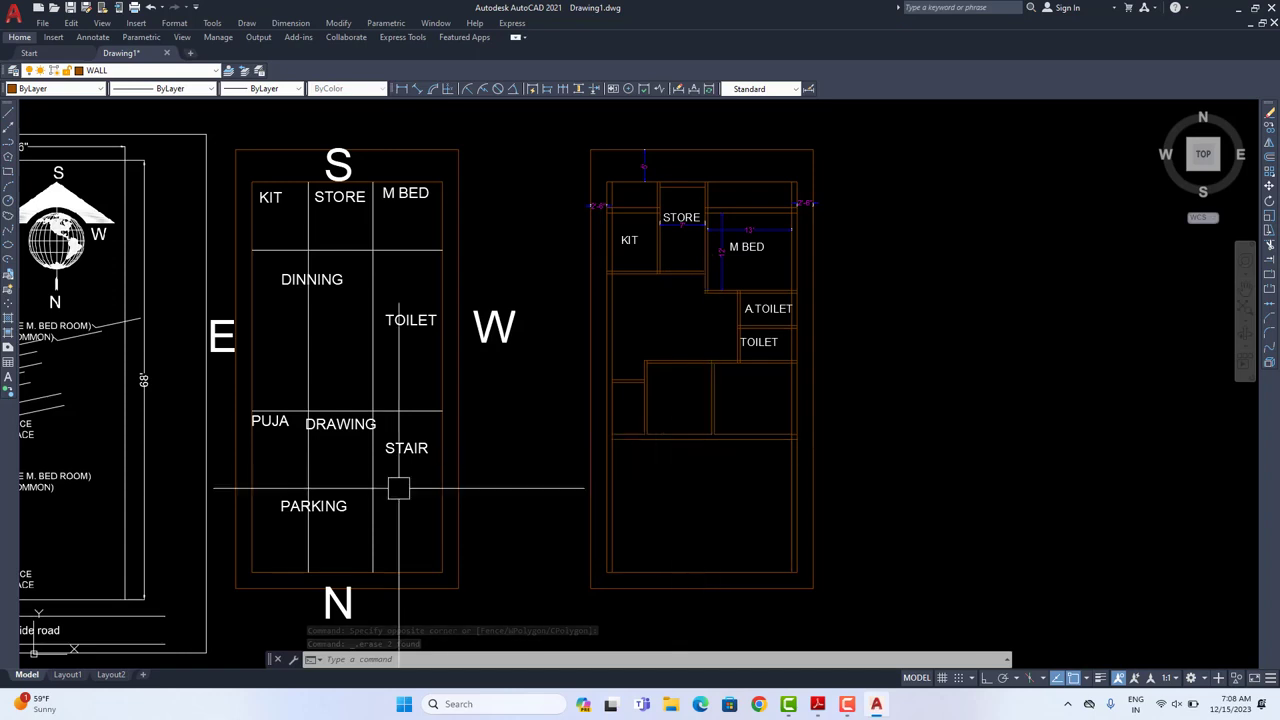
left_click(775, 341)
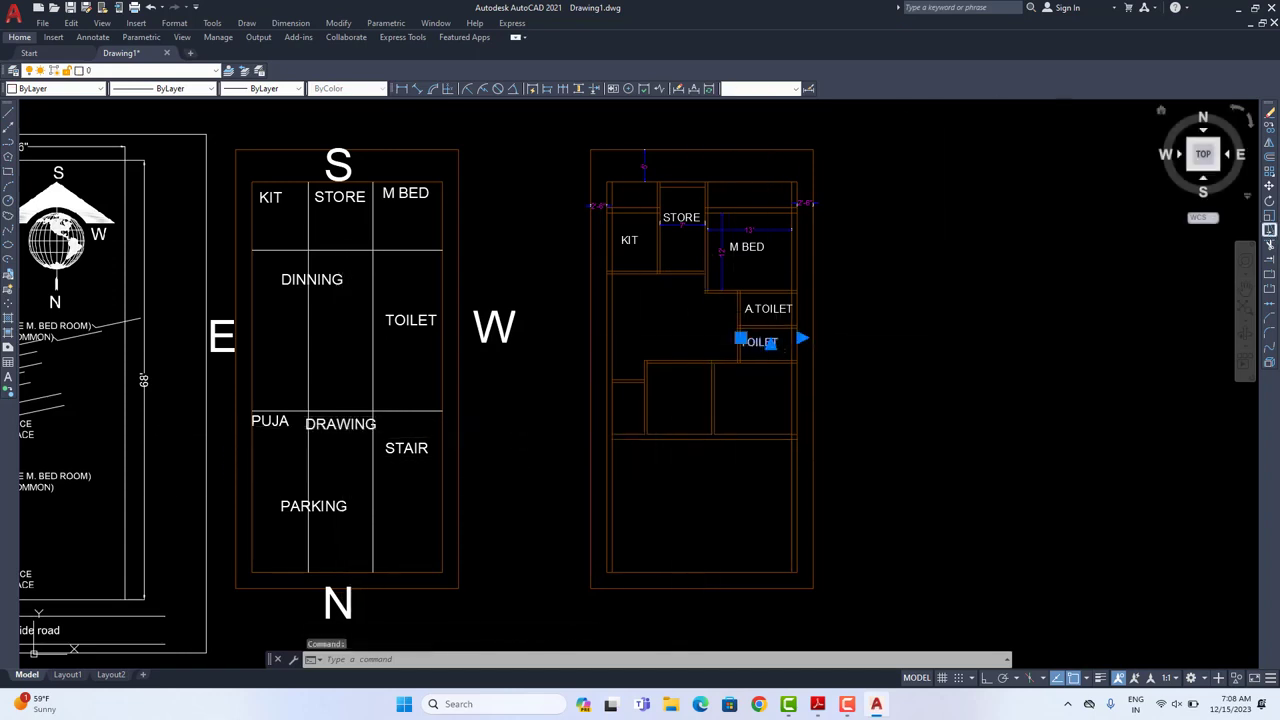
left_click(1269, 127)
left_click(1003, 295)
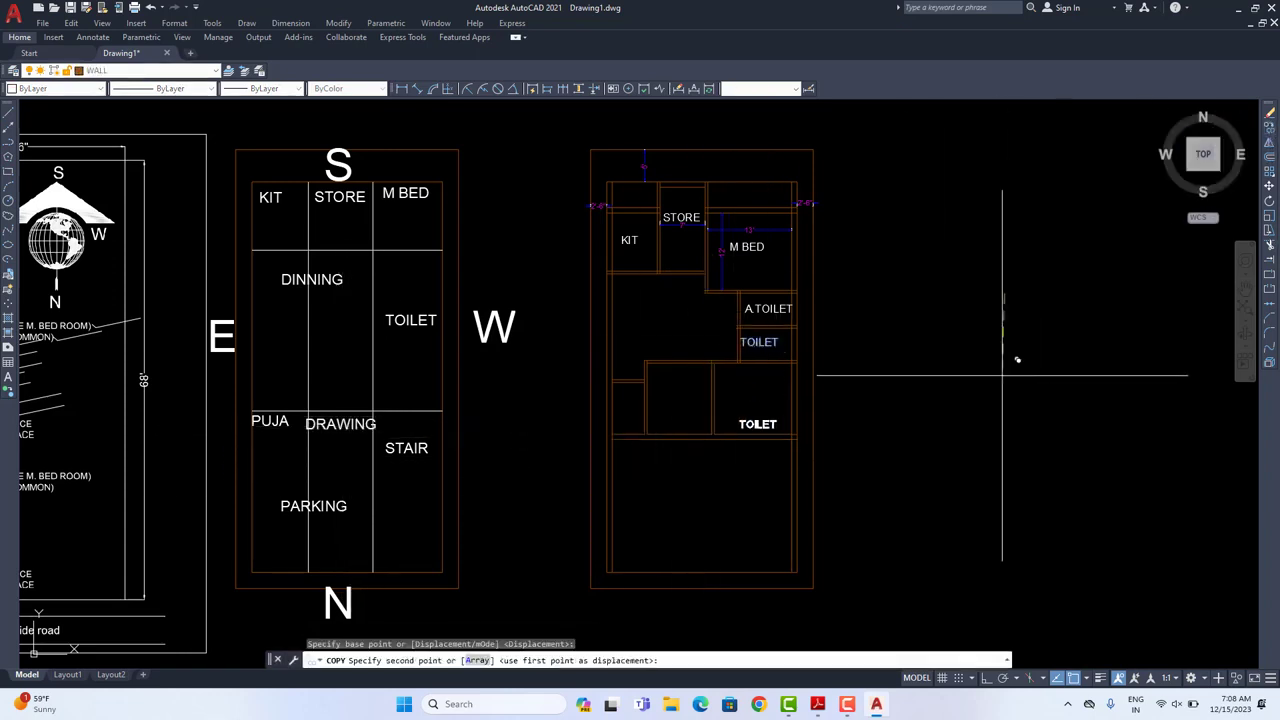
left_click(997, 346)
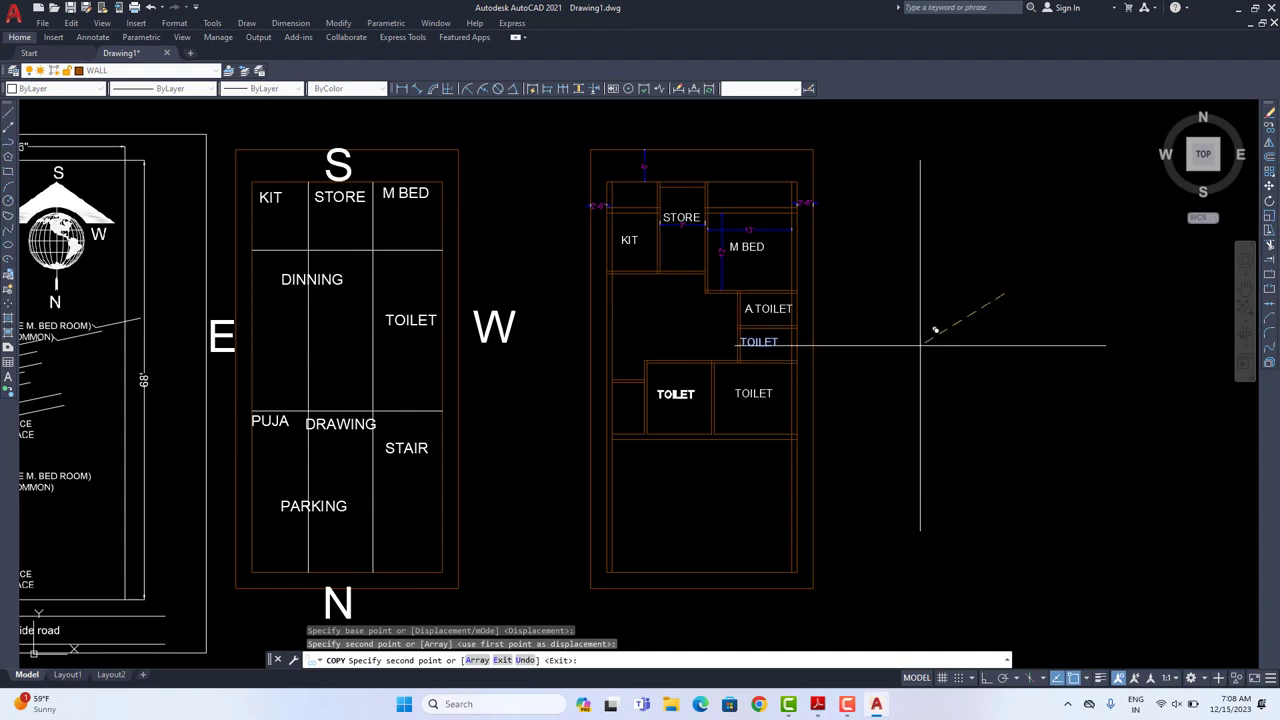
left_click(920, 346)
left_click(879, 353)
key("Return")
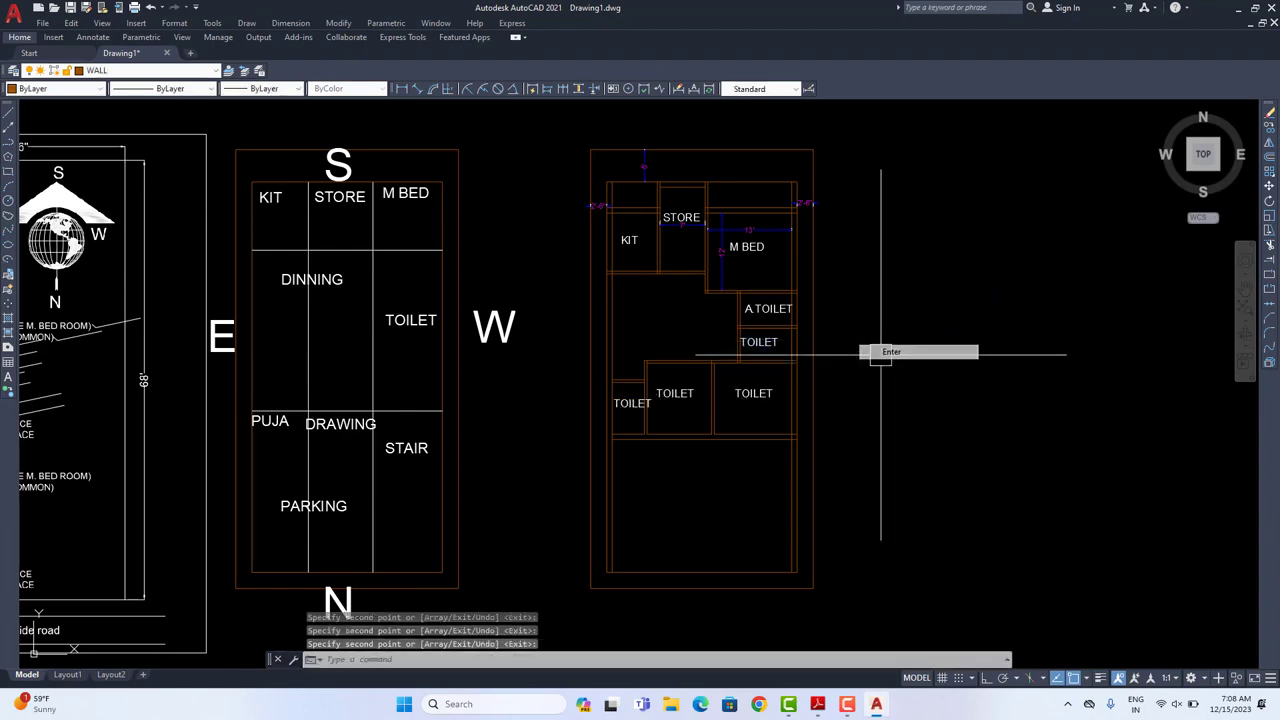
Step: Change the copied label in the room below the toilet to BED and the middle room's label to DRAWING
scroll(737, 386, "up", 2)
left_click(740, 401)
double_click(708, 406)
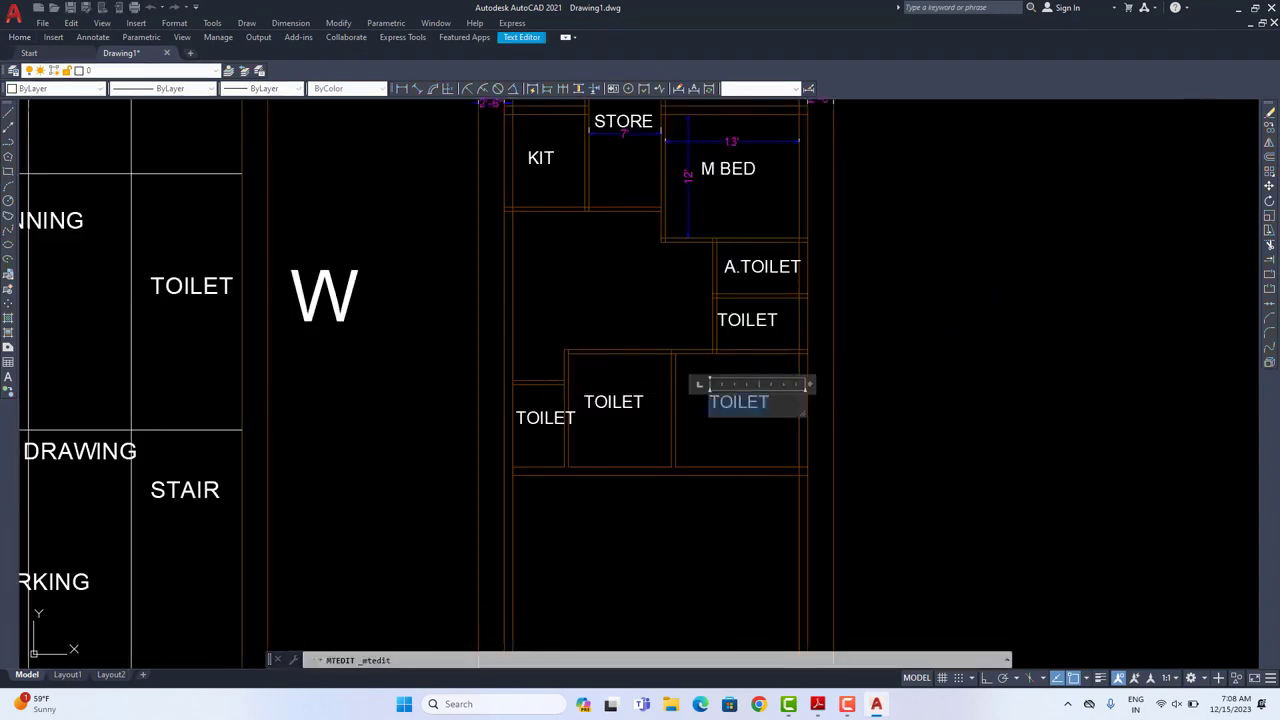
type("BED")
left_click(906, 375)
double_click(614, 401)
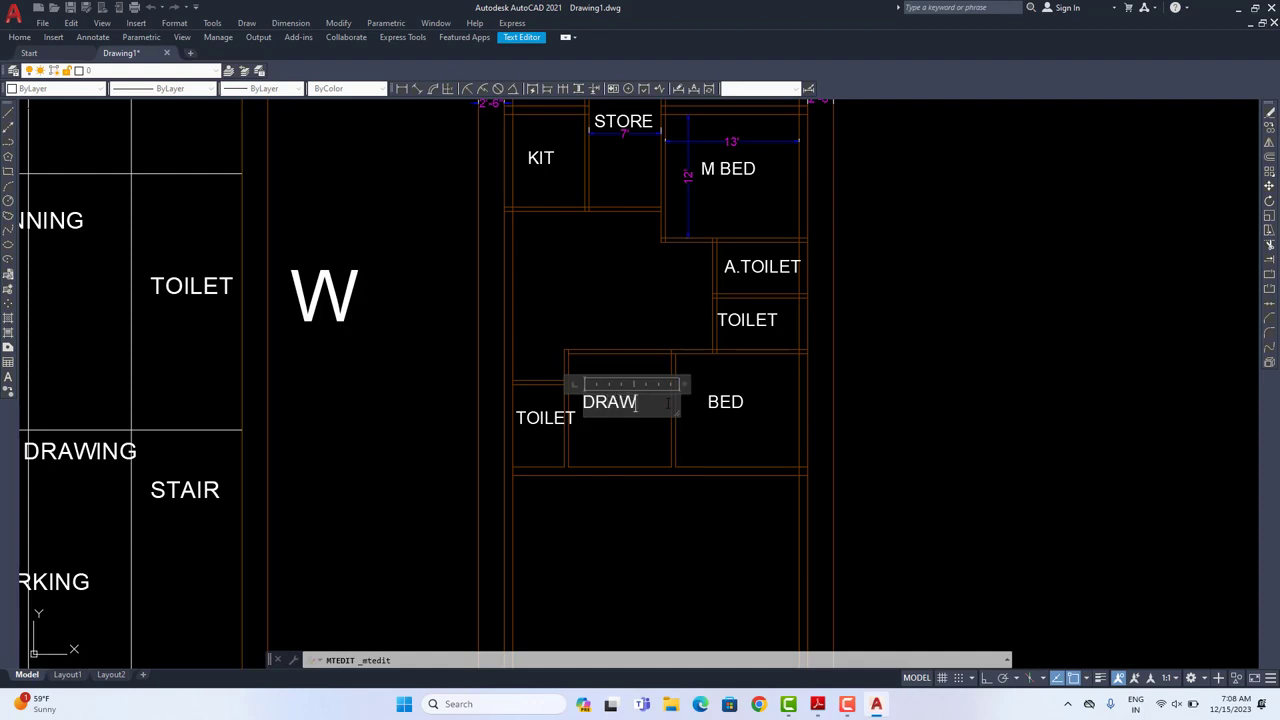
left_click(545, 417)
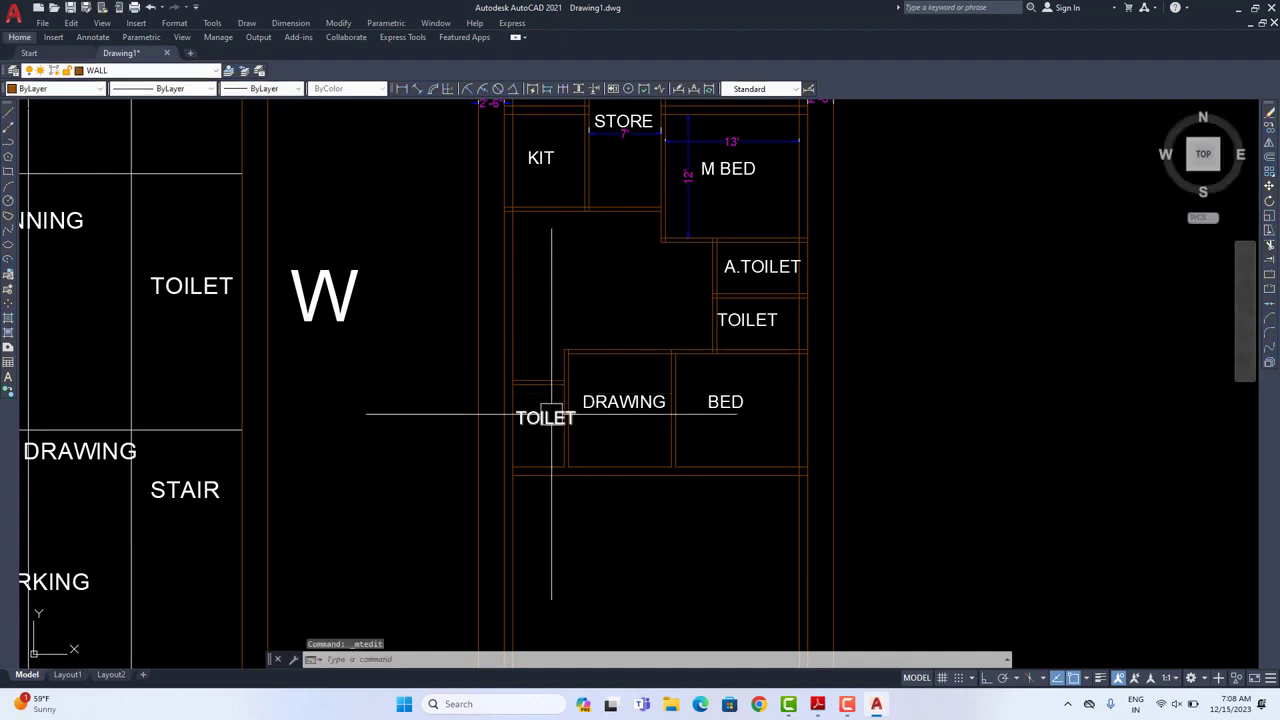
Step: Change the remaining copied TOILET label beside the drawing room to PUJA
left_click(545, 417)
double_click(545, 417)
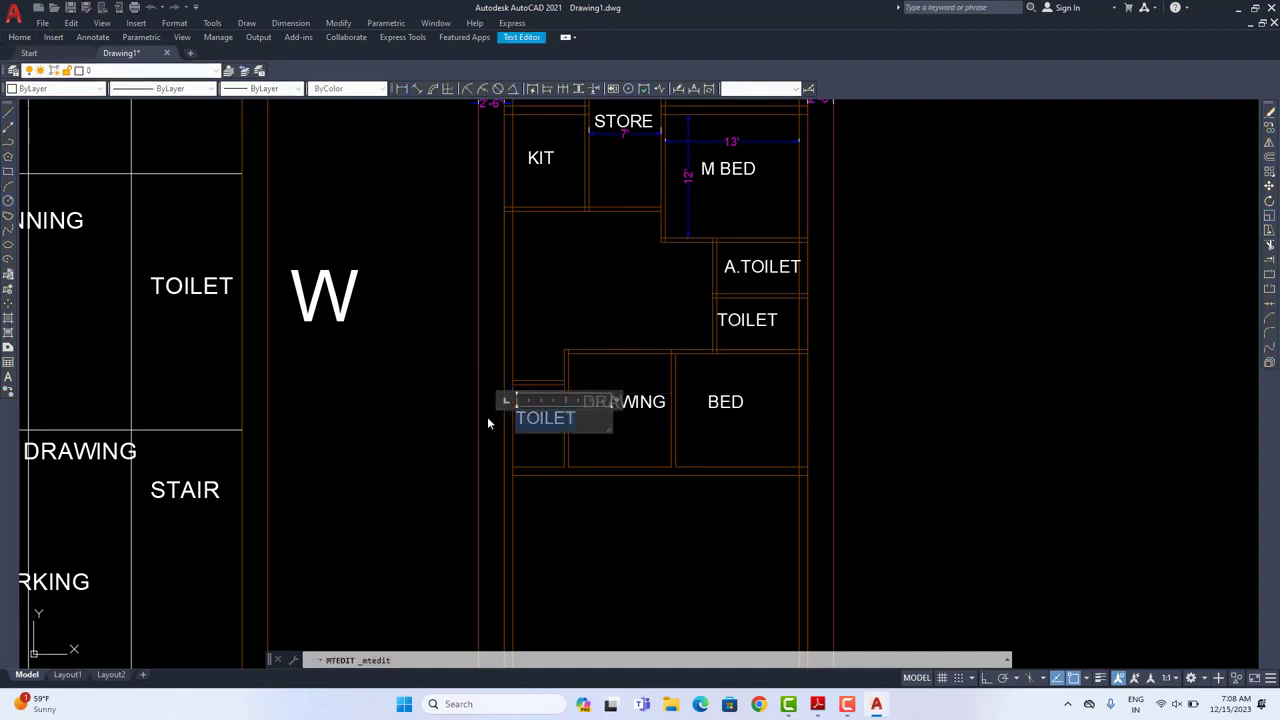
type("PUJA")
left_click(594, 371)
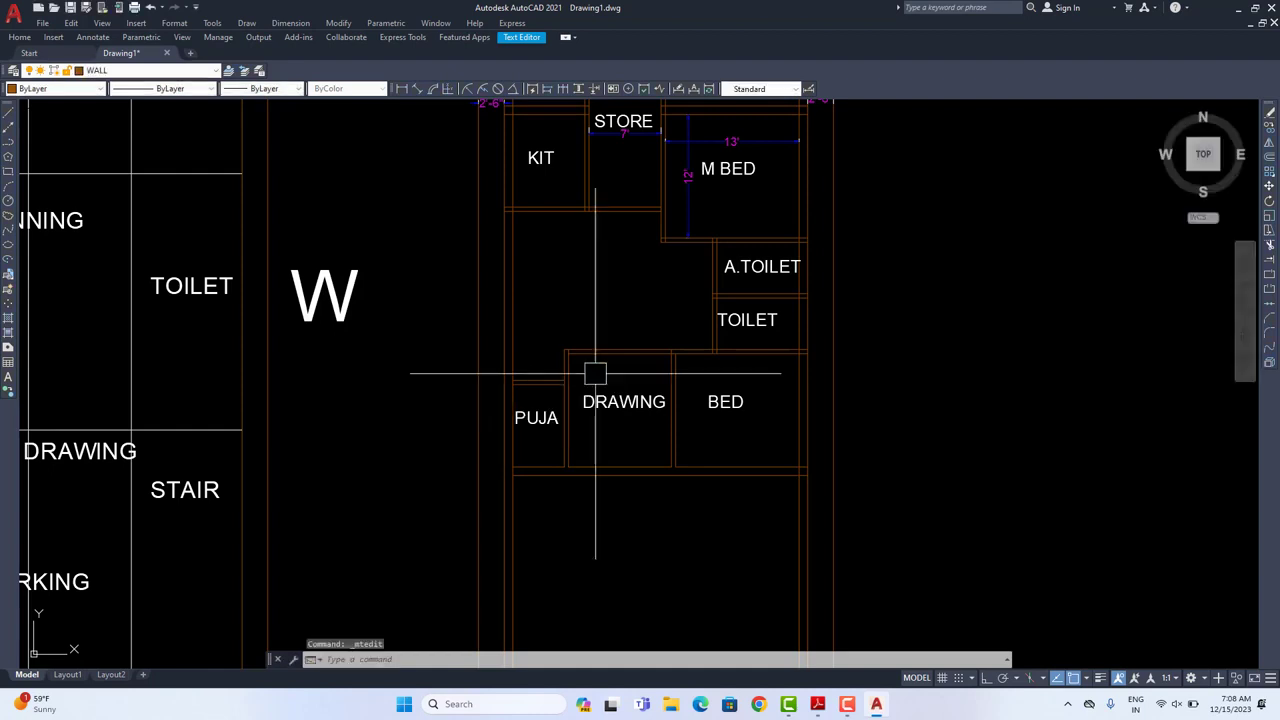
Step: Offset the lower wall line beneath the puja, drawing and bed rooms 3'6" downward for the first stair flight
middle_click_drag(737, 400, 832, 427)
scroll(832, 427, "down", 2)
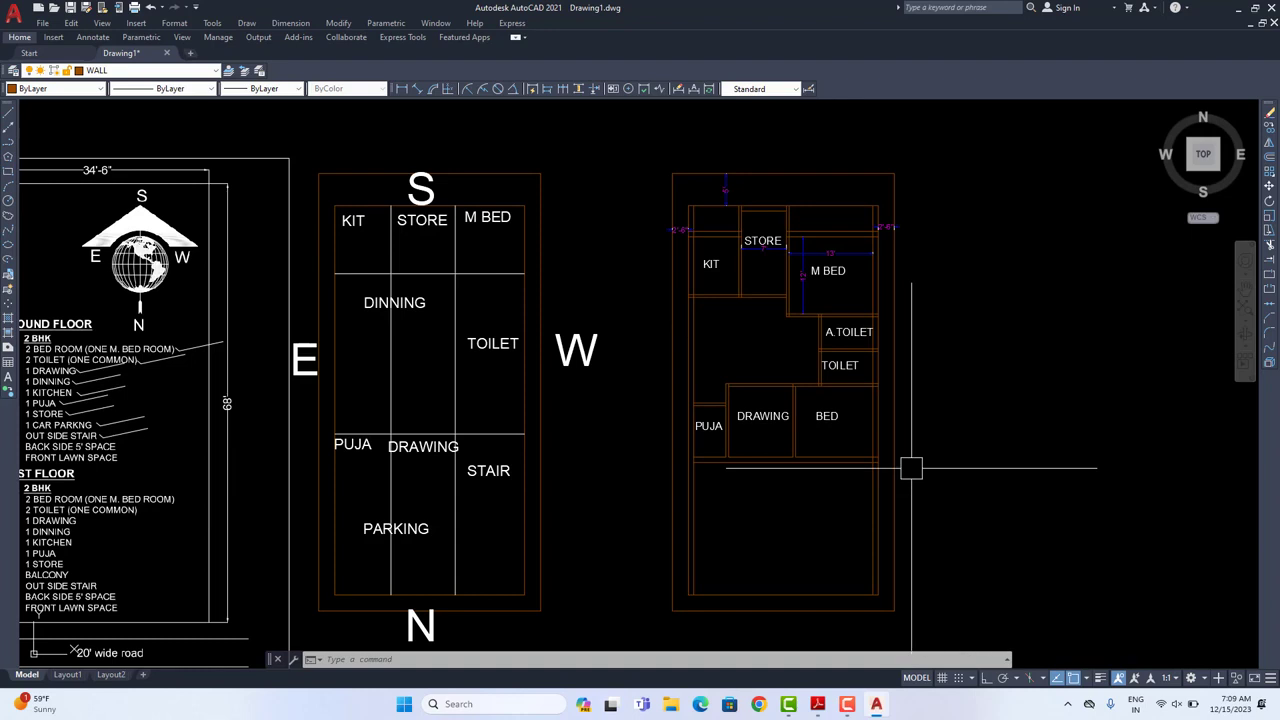
scroll(882, 485, "up", 2)
scroll(850, 445, "up", 3)
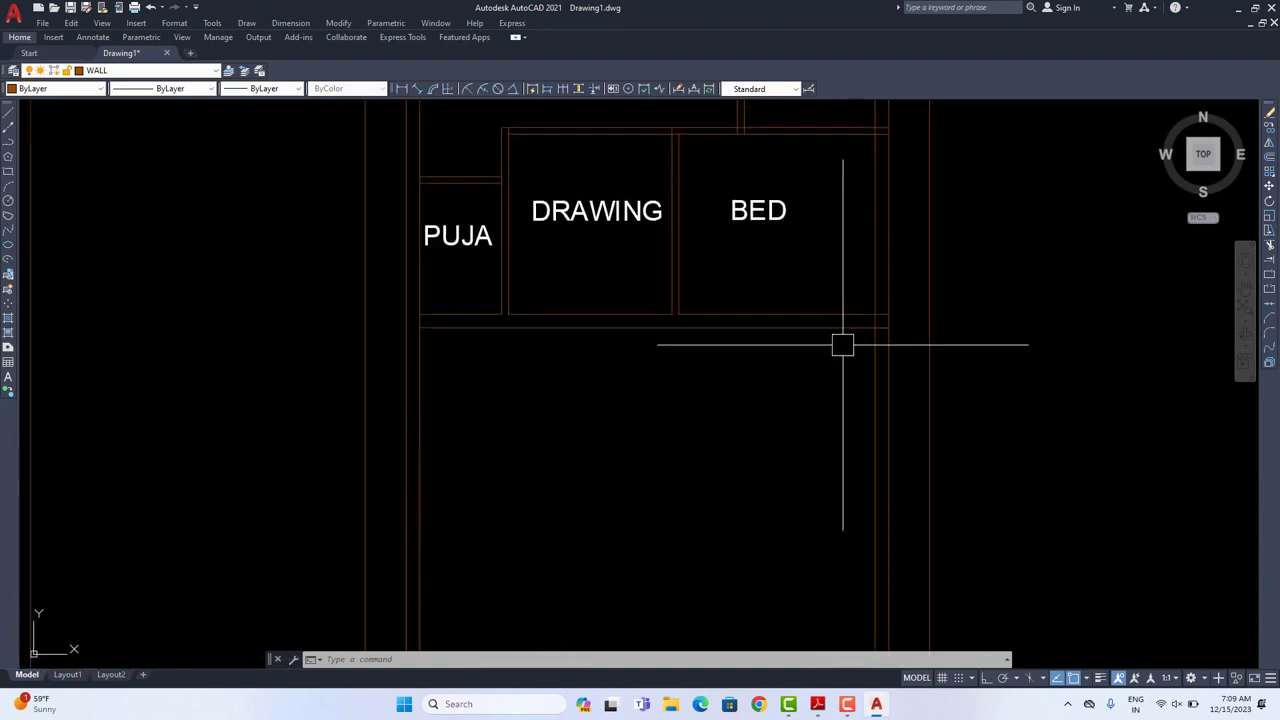
scroll(842, 347, "down", 2)
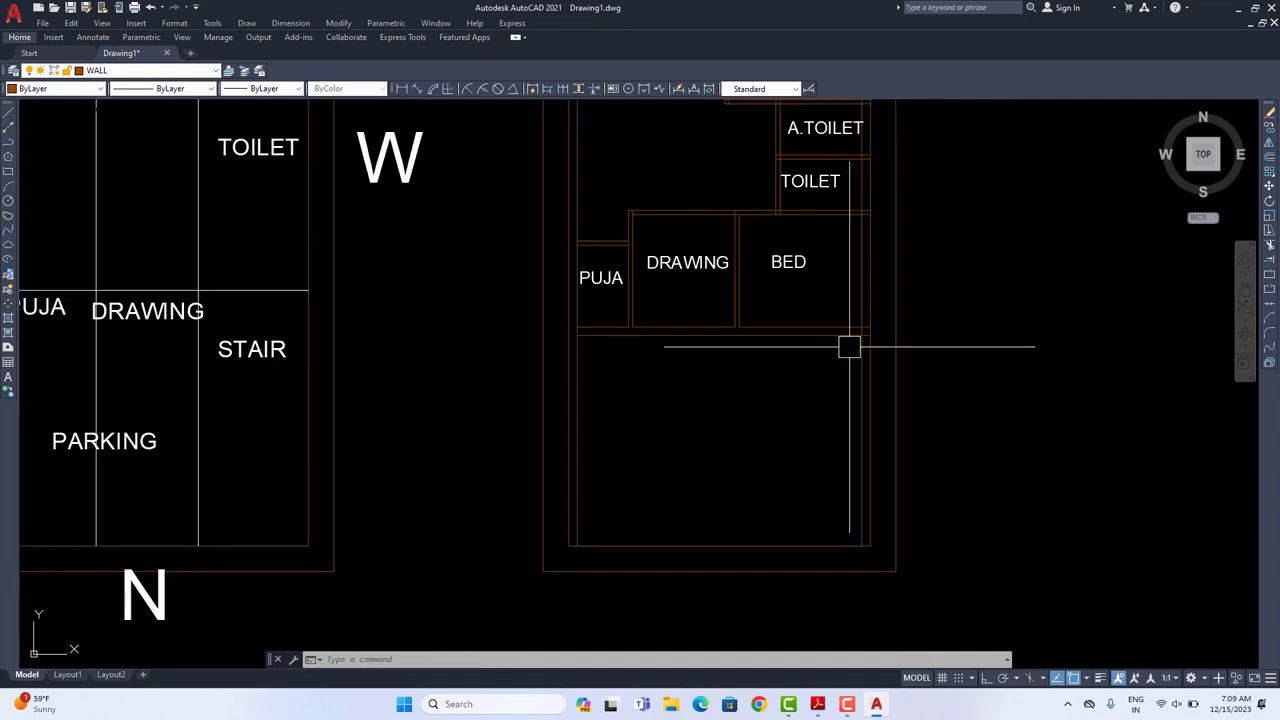
mouse_move(846, 346)
middle_mouse_down()
mouse_move(832, 458)
mouse_move(831, 377)
middle_mouse_up()
scroll(832, 460, "up", 2)
type("o")
key("Return")
type("3")
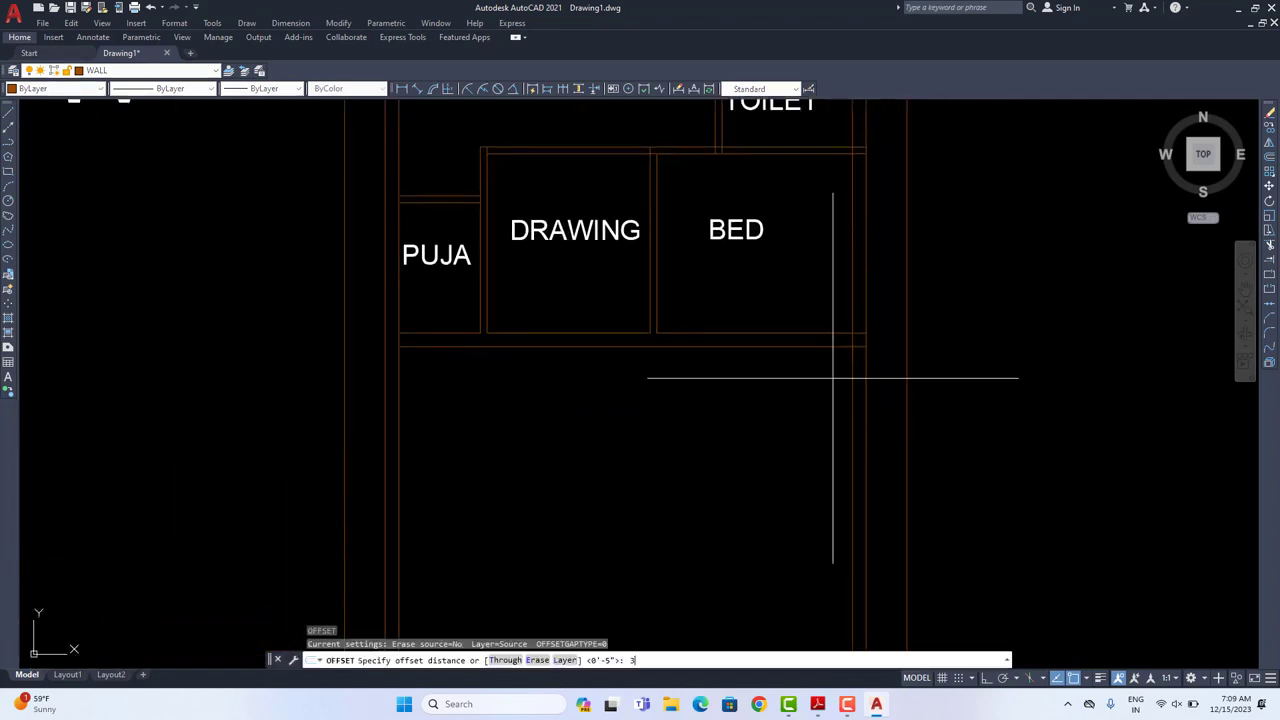
type("'6\"")
key("Return")
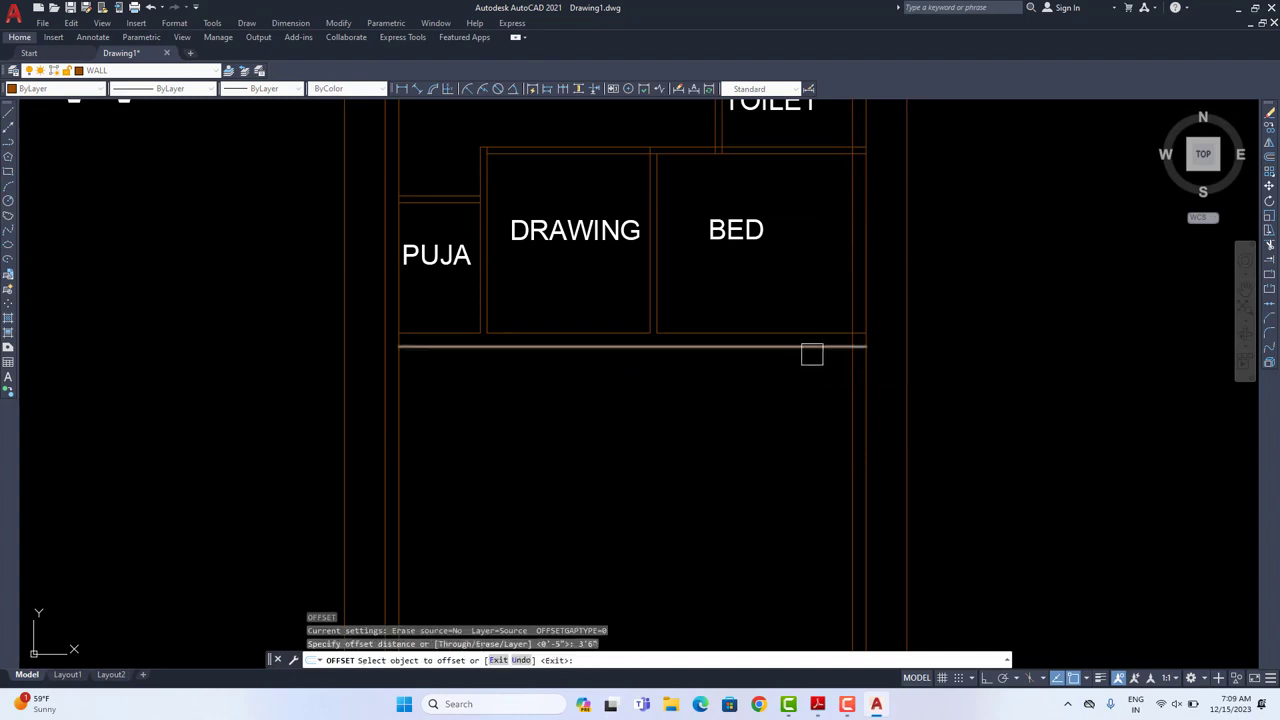
left_click(811, 350)
left_click(800, 426)
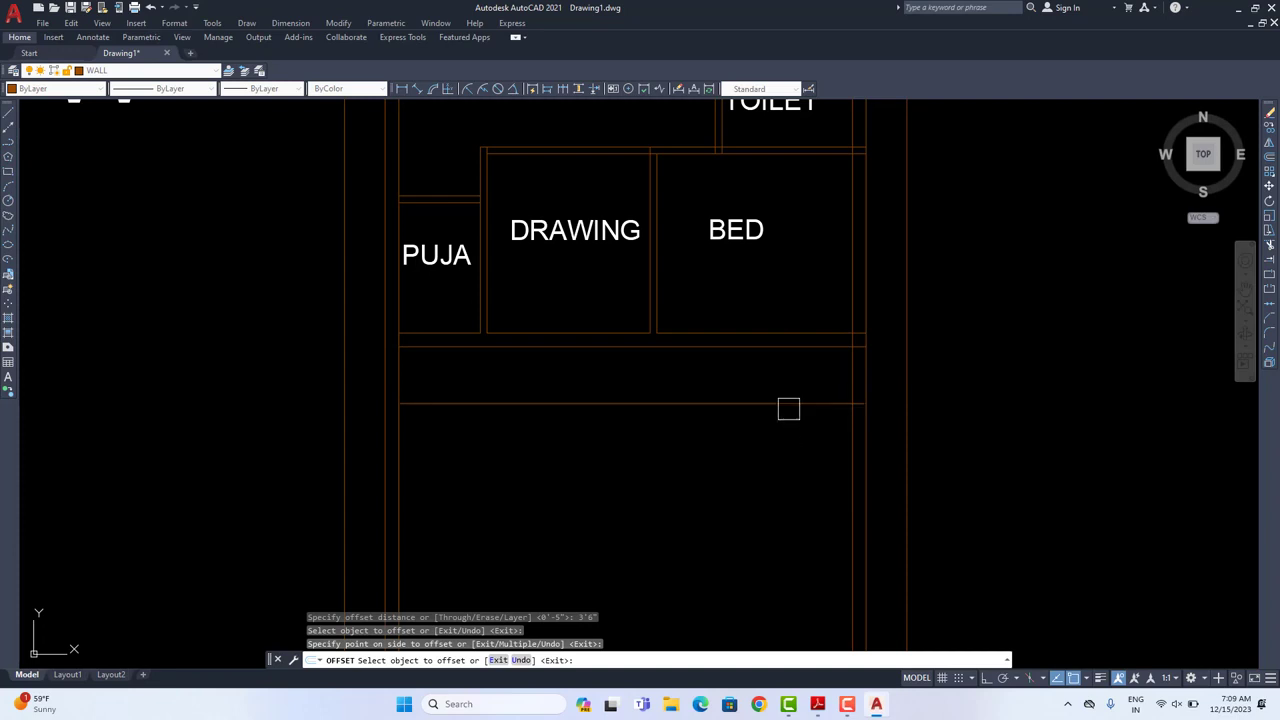
key("Return")
Step: Offset the new stair flight line 2" downward to form the gap between the two flights
key("Return")
type("2")
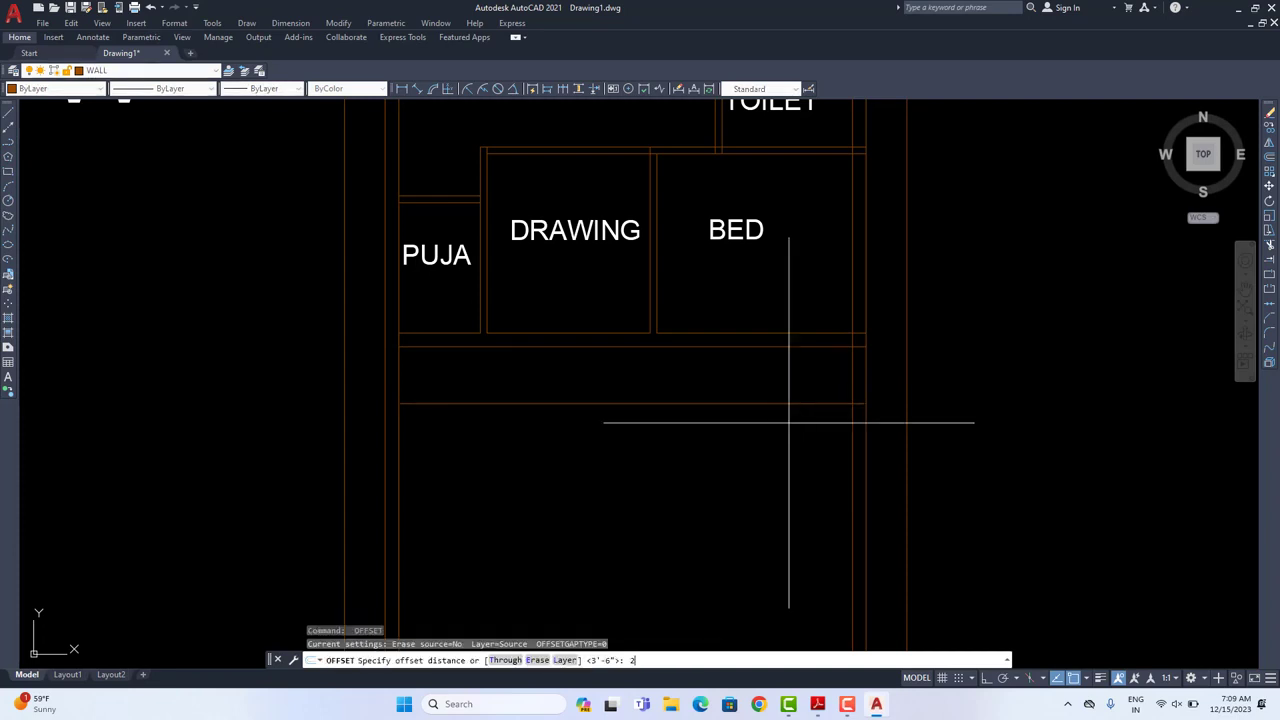
type("\"")
key("Return")
left_click(784, 413)
left_click(778, 443)
key("Return")
Step: Offset the lower gap line 3'6" downward and the right wall's inner line 3'6" inward for the stair landing
key("Return")
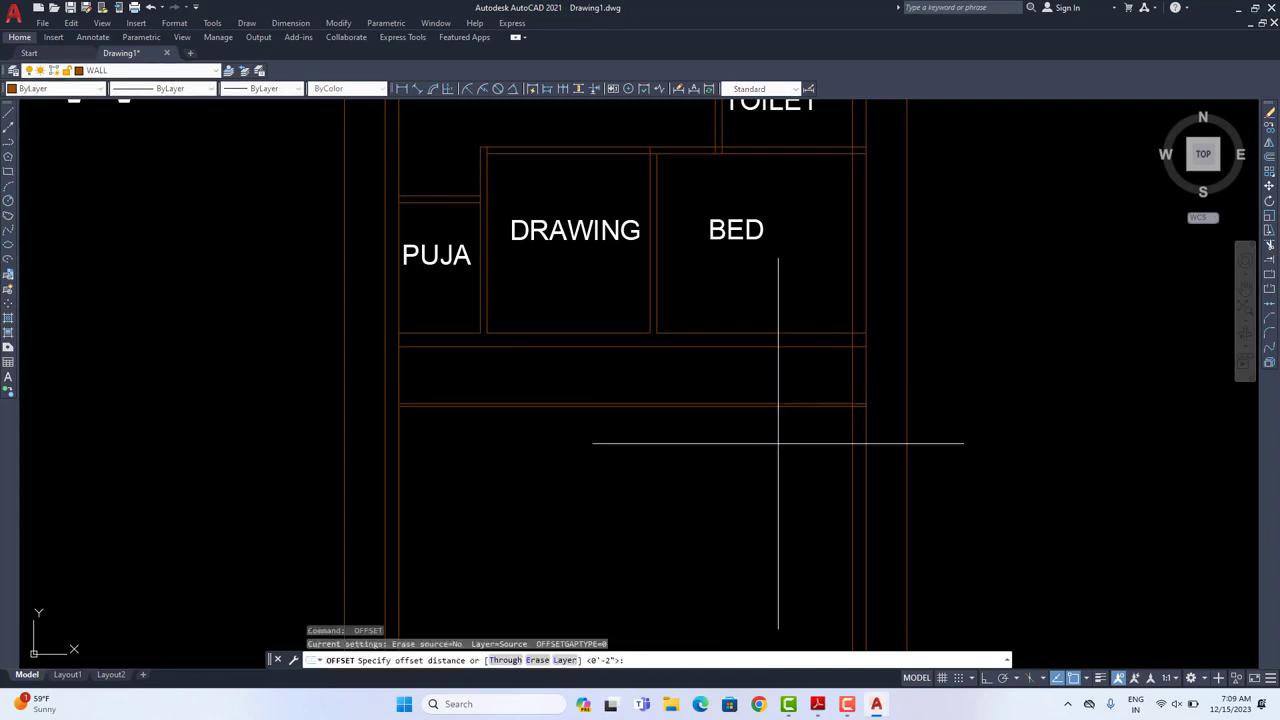
type("3'6\"")
key("Return")
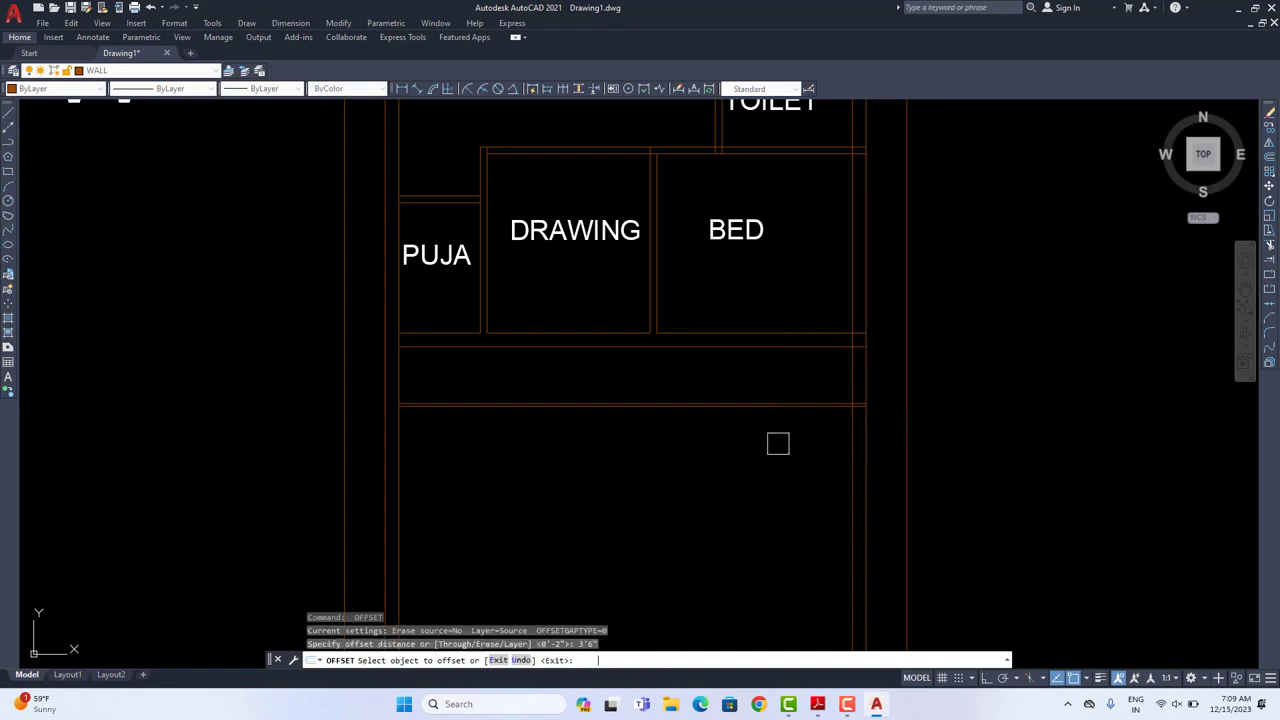
left_click(786, 408)
left_click(781, 468)
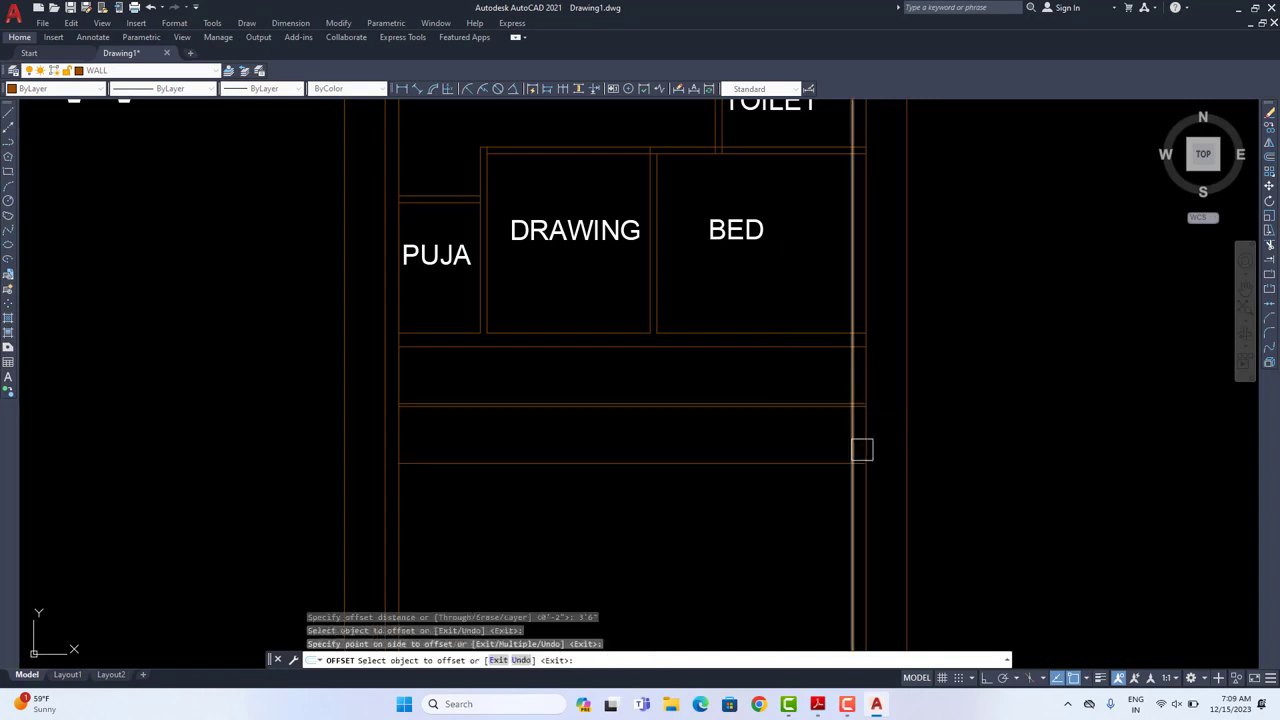
left_click(851, 434)
left_click(739, 435)
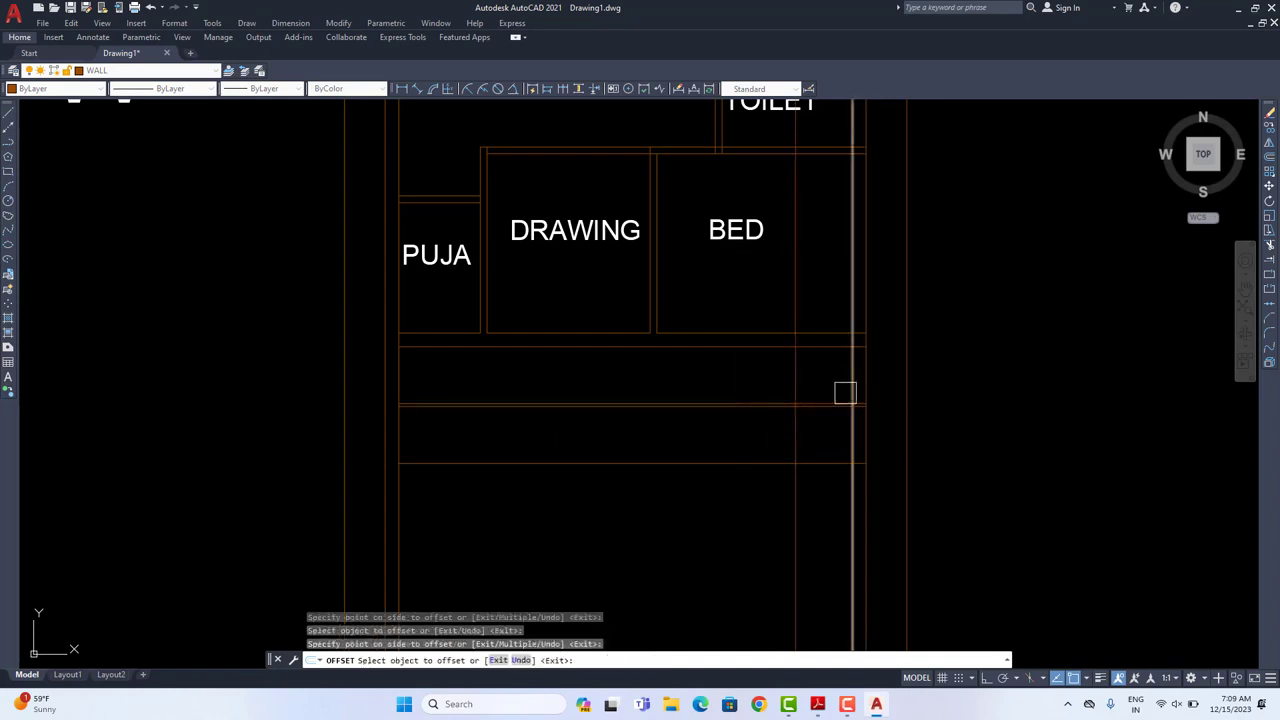
key("Escape")
Step: Trim the two stair gap lines from the right outer wall back to the vertical landing line
type("tr")
key("Return")
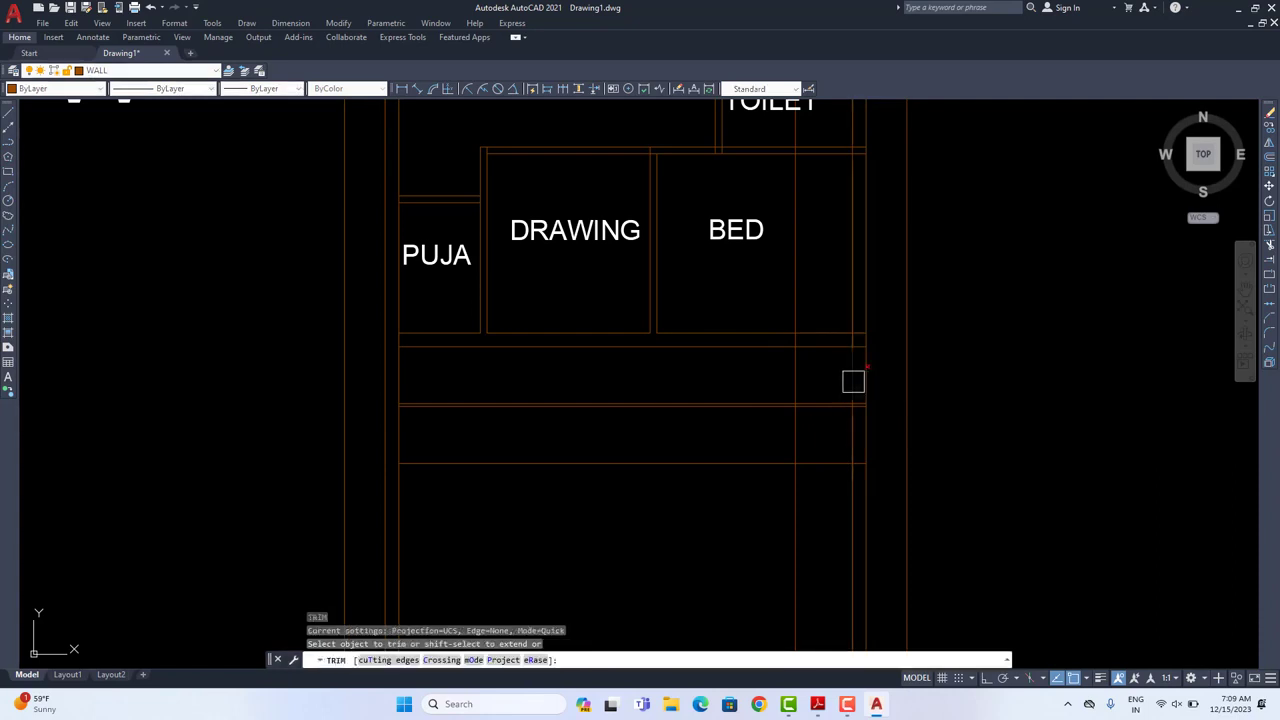
scroll(855, 400, "up", 6)
left_click(861, 413)
left_click(863, 477)
scroll(869, 437, "down", 4)
middle_click_drag(869, 437, 874, 397)
left_click(839, 372)
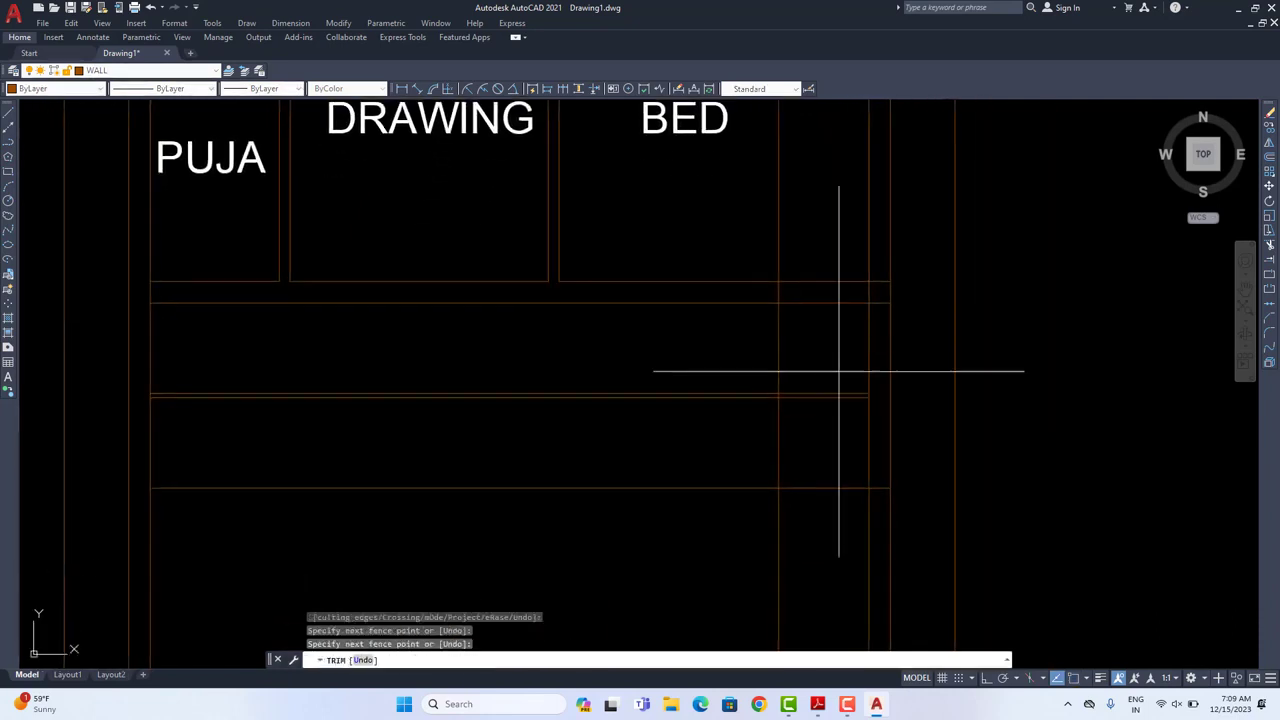
left_click(825, 429)
Step: Trim the landing line below the stair and inside the upper wall, and erase its leftover part through the bedroom
left_click(776, 519)
scroll(782, 289, "up", 4)
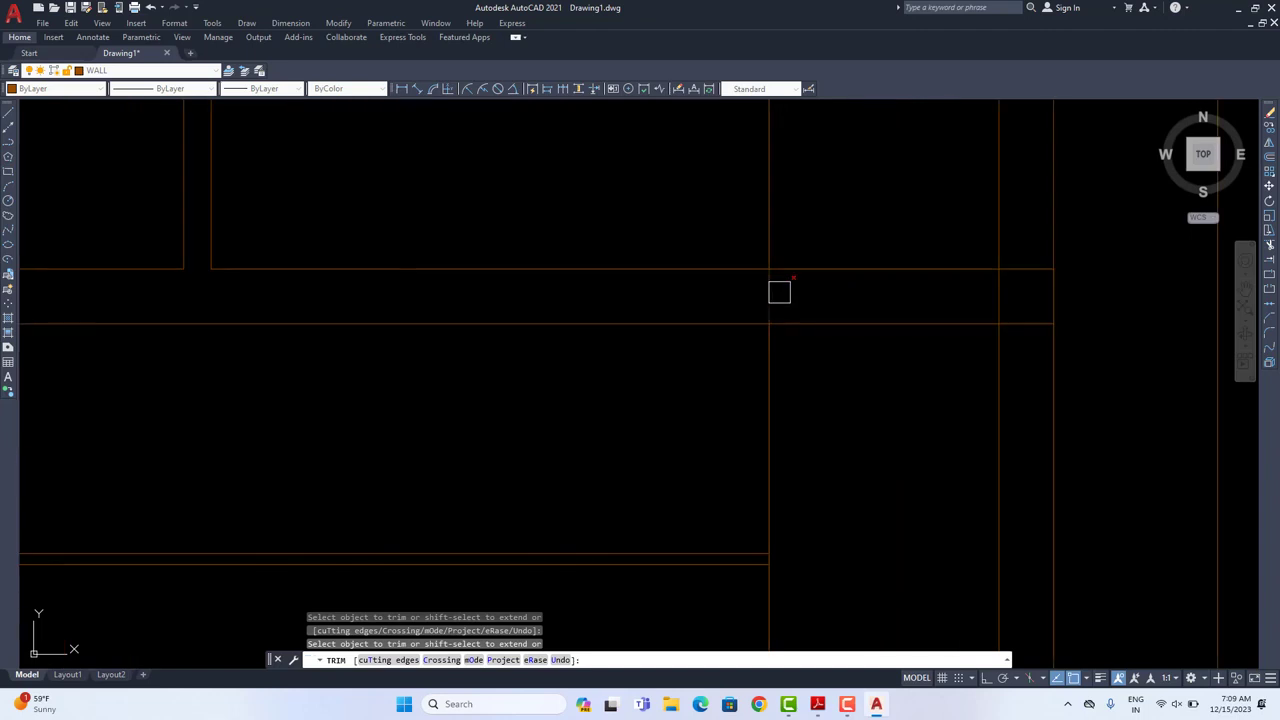
scroll(779, 297, "down", 4)
key("Escape")
left_click(808, 240)
left_click(751, 246)
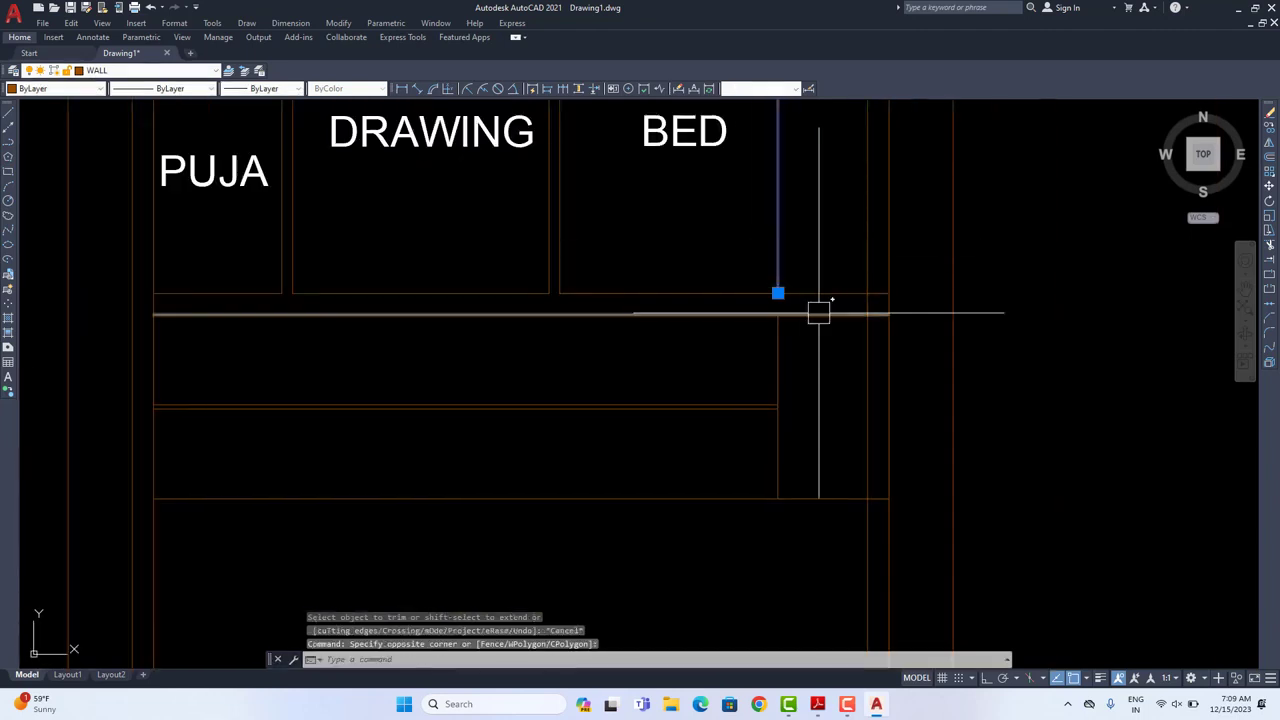
key("Delete")
Step: Offset the stair's lower boundary line 10" downward to form the wall below the stair
type("o")
key("Return")
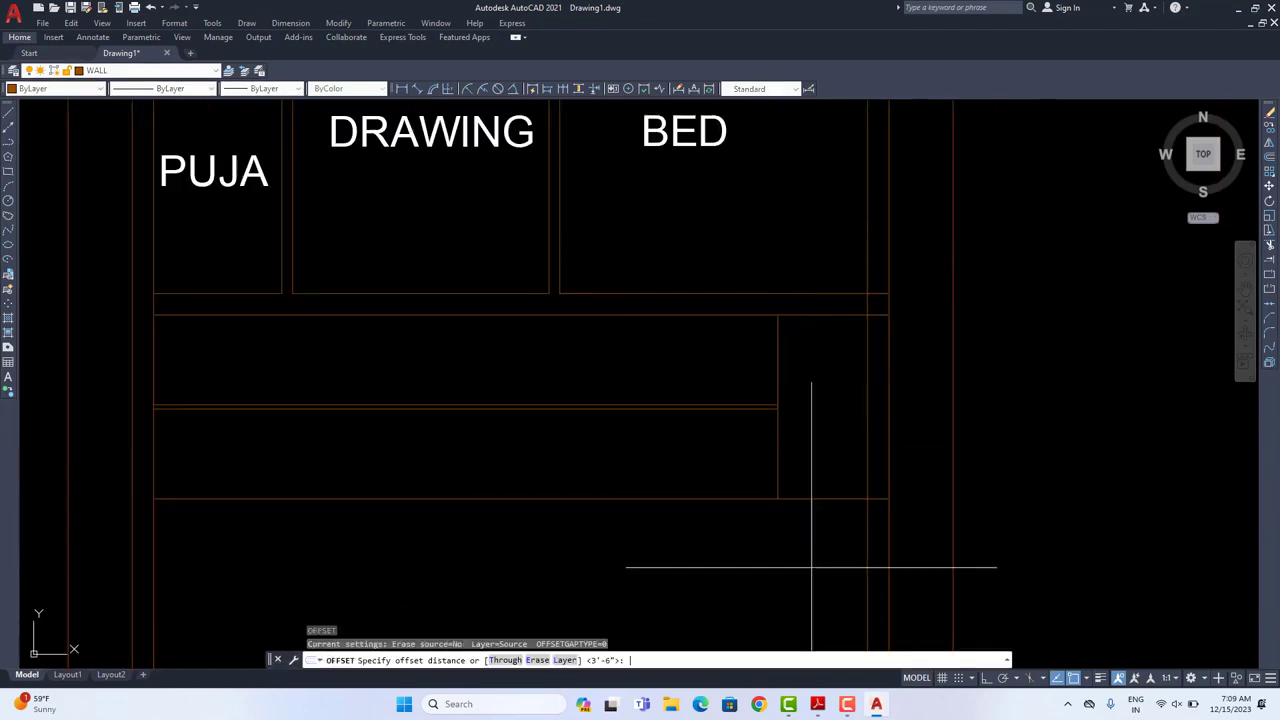
type("10\"")
key("Return")
left_click(840, 498)
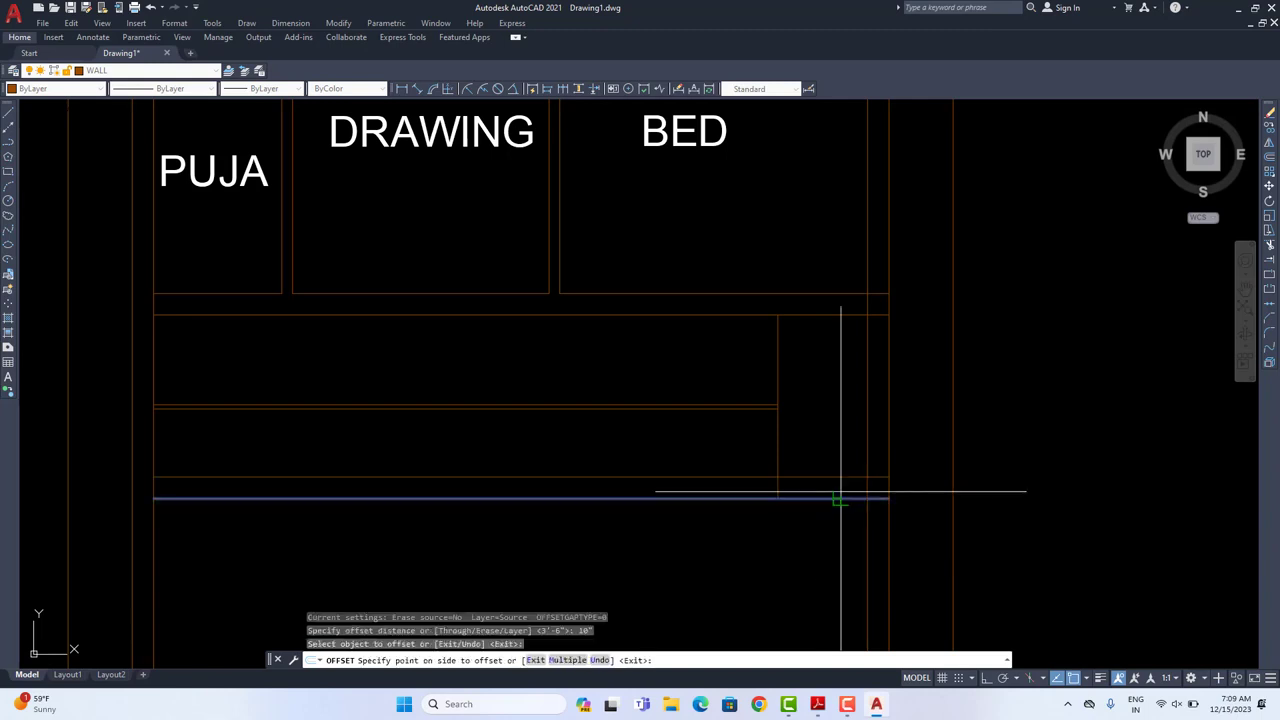
left_click(816, 562)
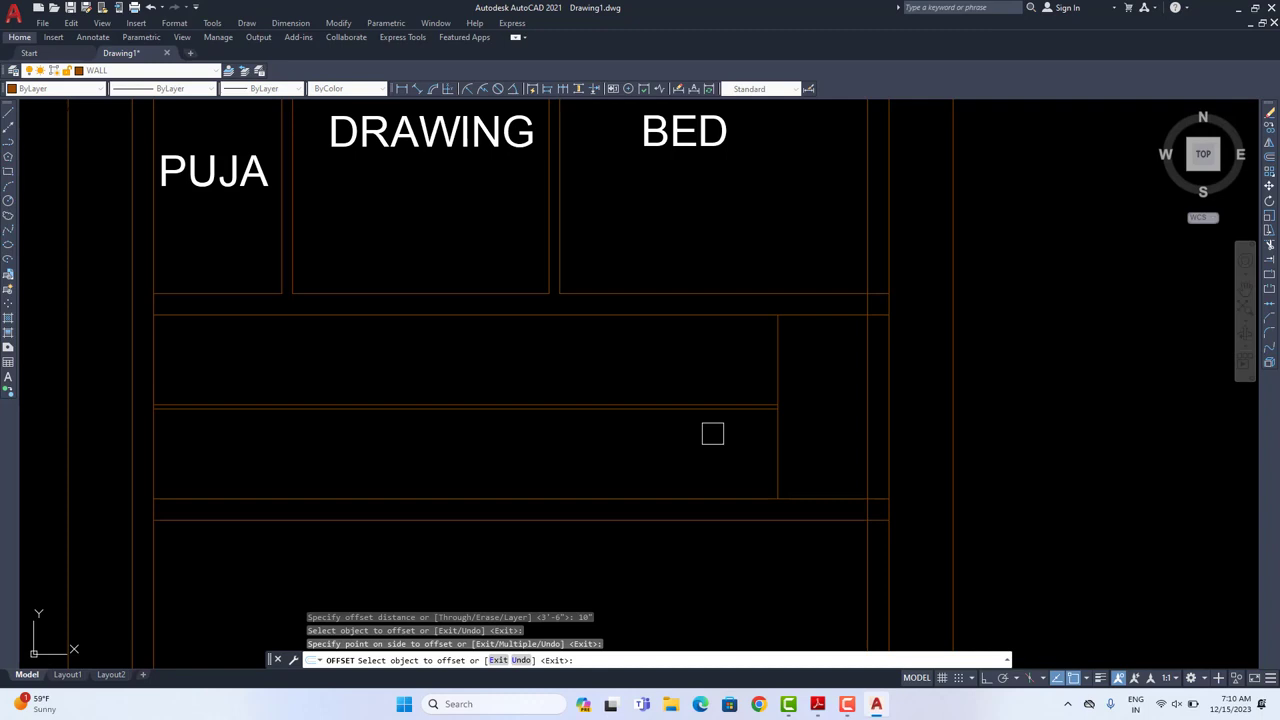
Step: Offset the landing line leftward nine times in succession at 10" spacing to lay out the stair treads
left_click(779, 425)
left_click(714, 457)
left_click(758, 440)
left_click(711, 451)
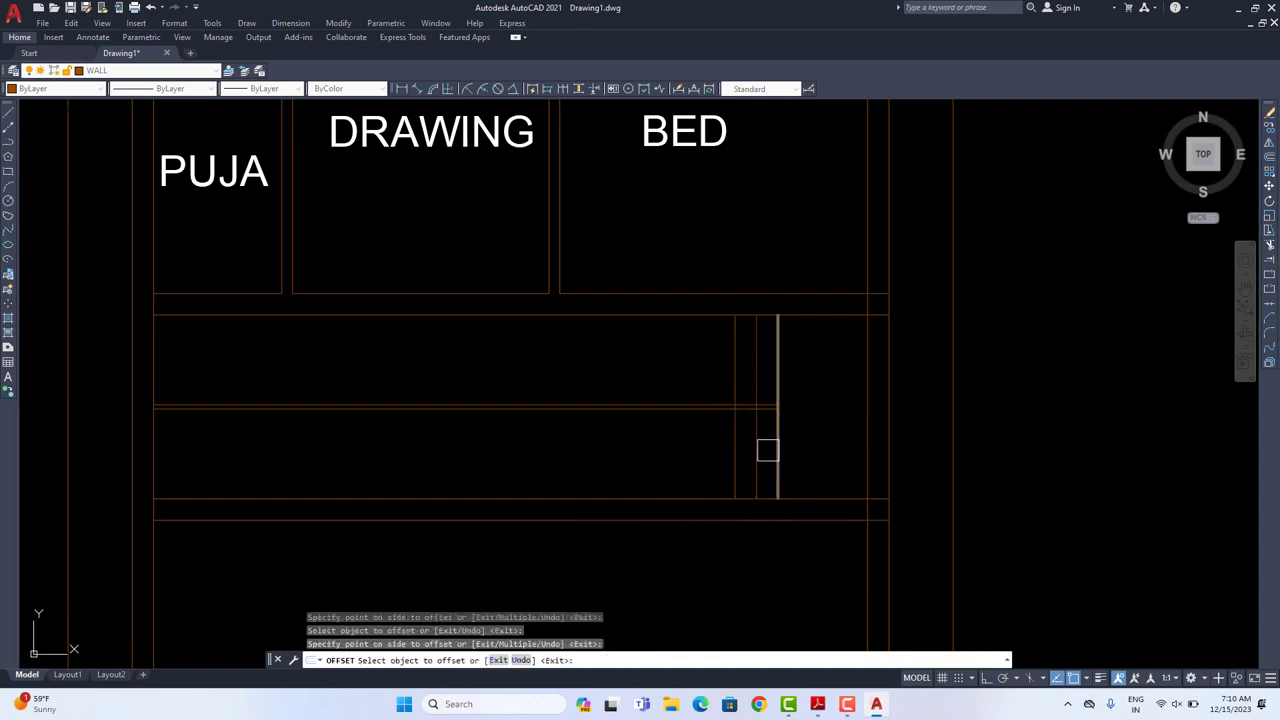
left_click(736, 450)
left_click(720, 452)
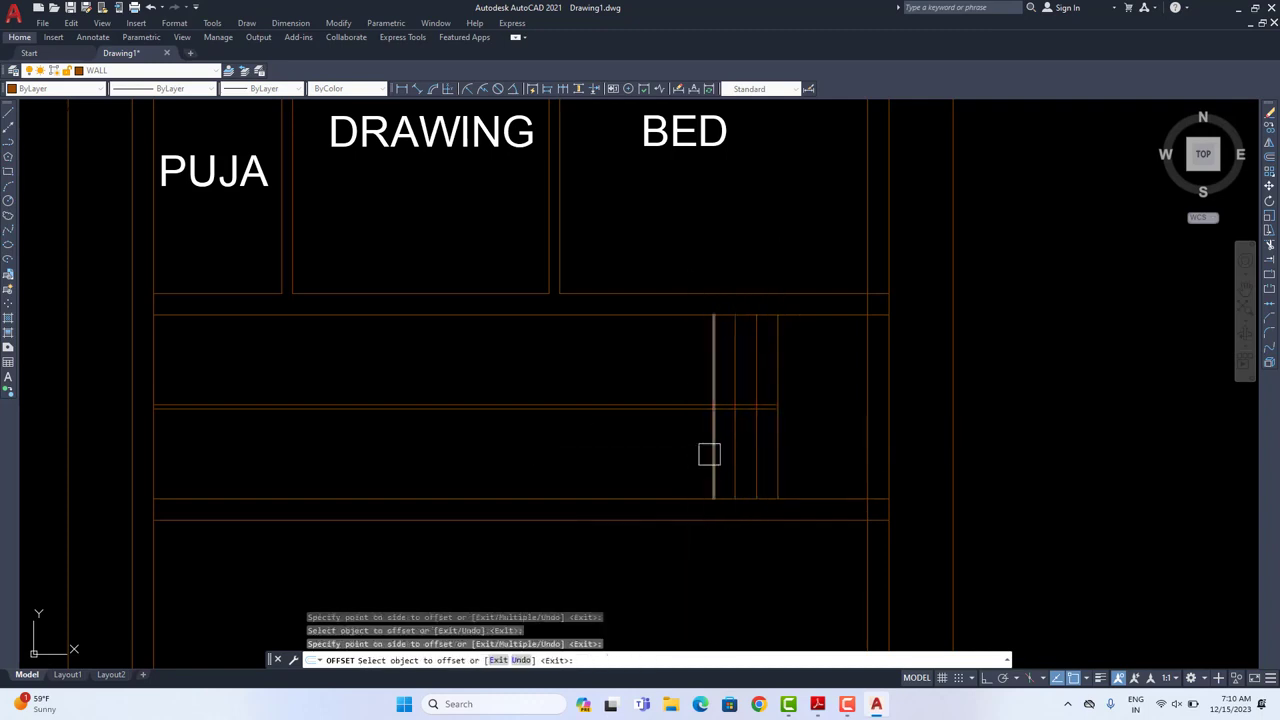
left_click(711, 455)
left_click(690, 455)
left_click(670, 451)
left_click(643, 451)
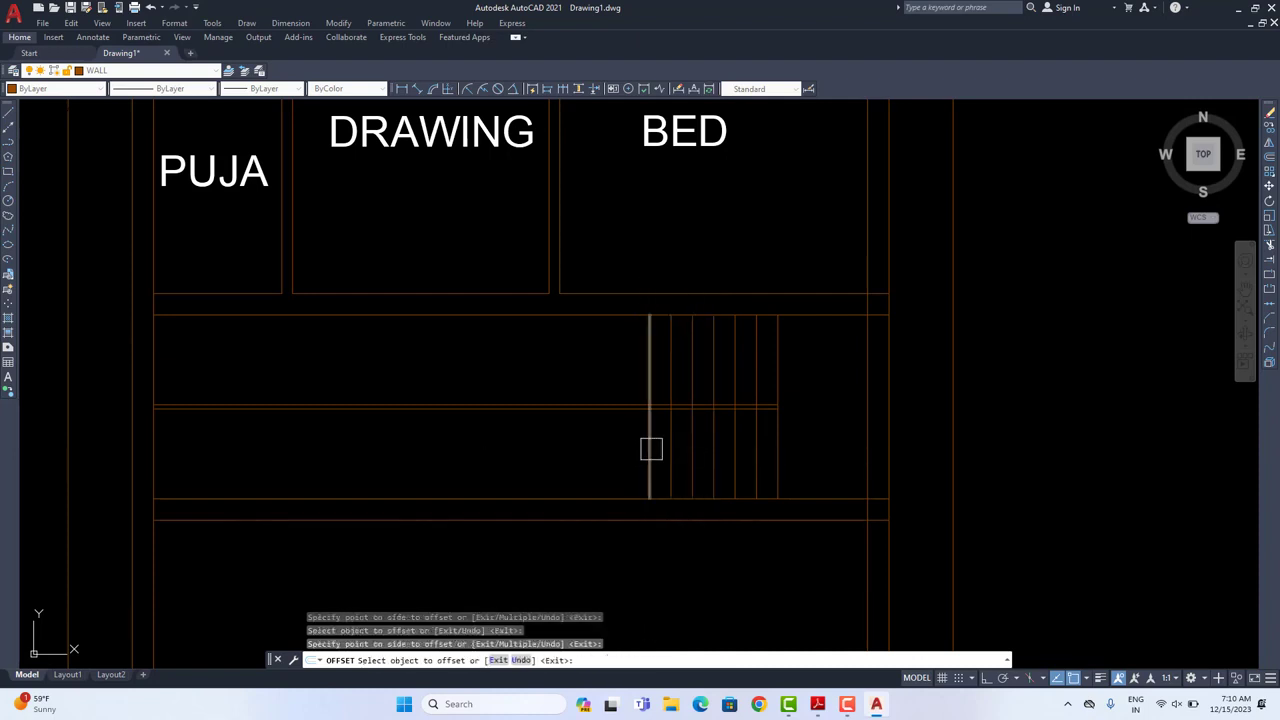
left_click(651, 449)
left_click(624, 452)
left_click(629, 453)
left_click(588, 457)
left_click(565, 456)
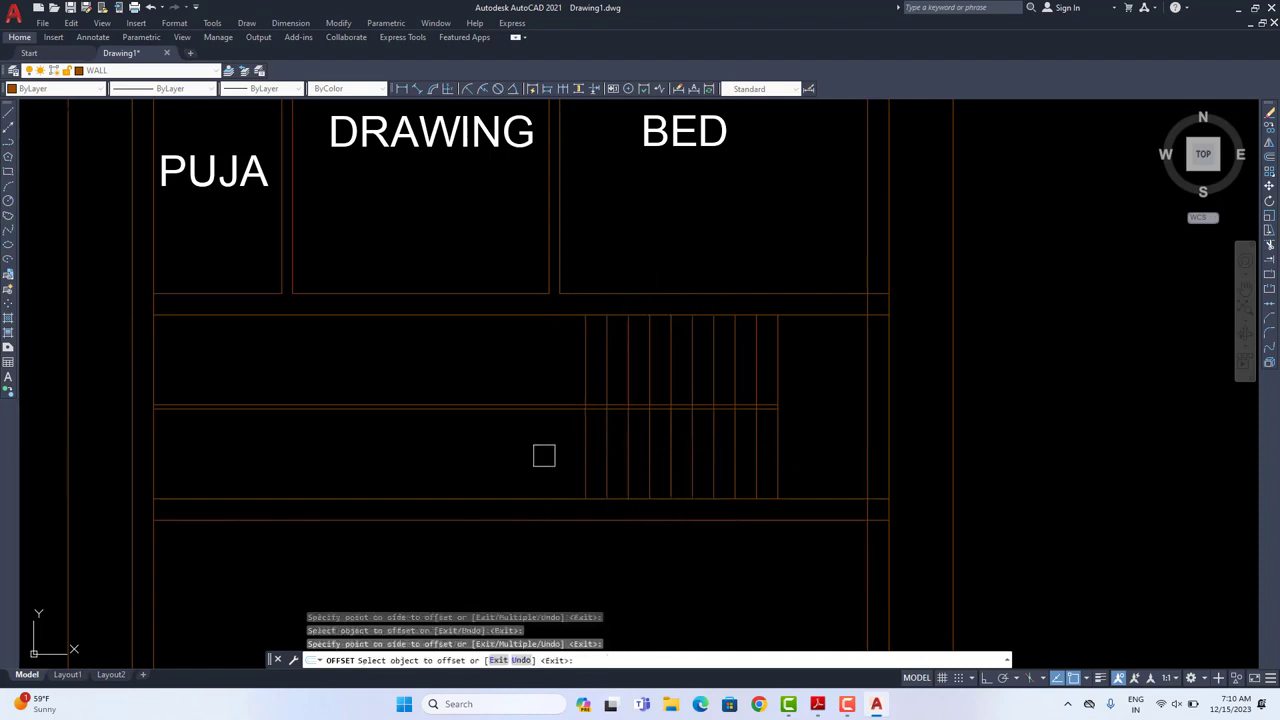
key("Escape")
Step: Trim the two gap lines beyond the leftmost tread and cut all tread lines out of the gap between the flights
type("tr")
key("Return")
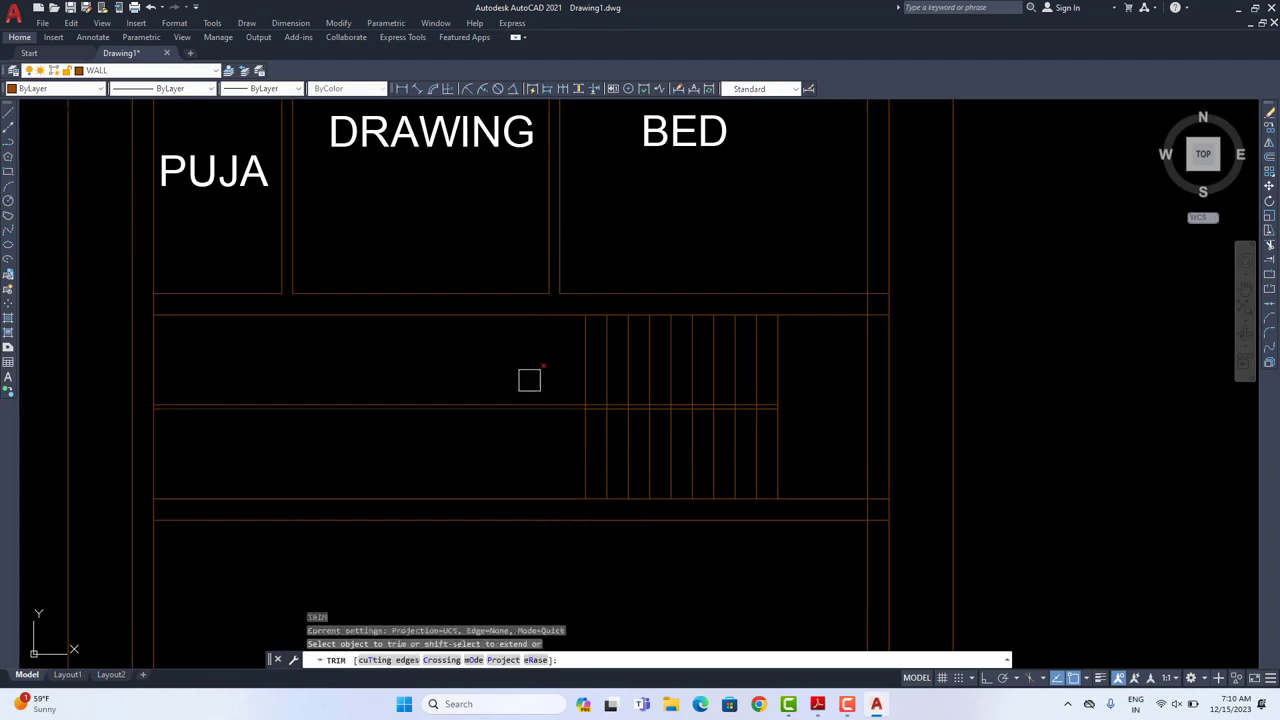
left_click(527, 369)
left_click(495, 419)
scroll(760, 402, "up", 5)
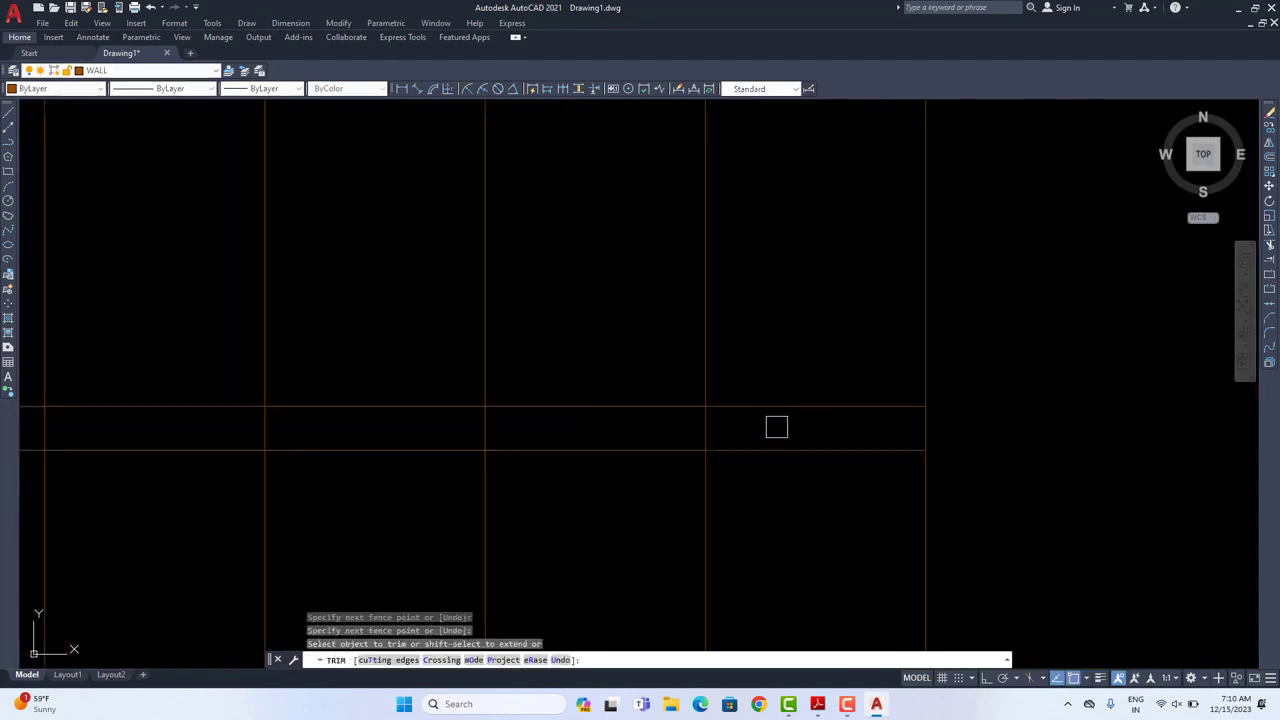
left_click(776, 426)
scroll(457, 454, "down", 2)
middle_click_drag(165, 447, 531, 451)
left_click(134, 444)
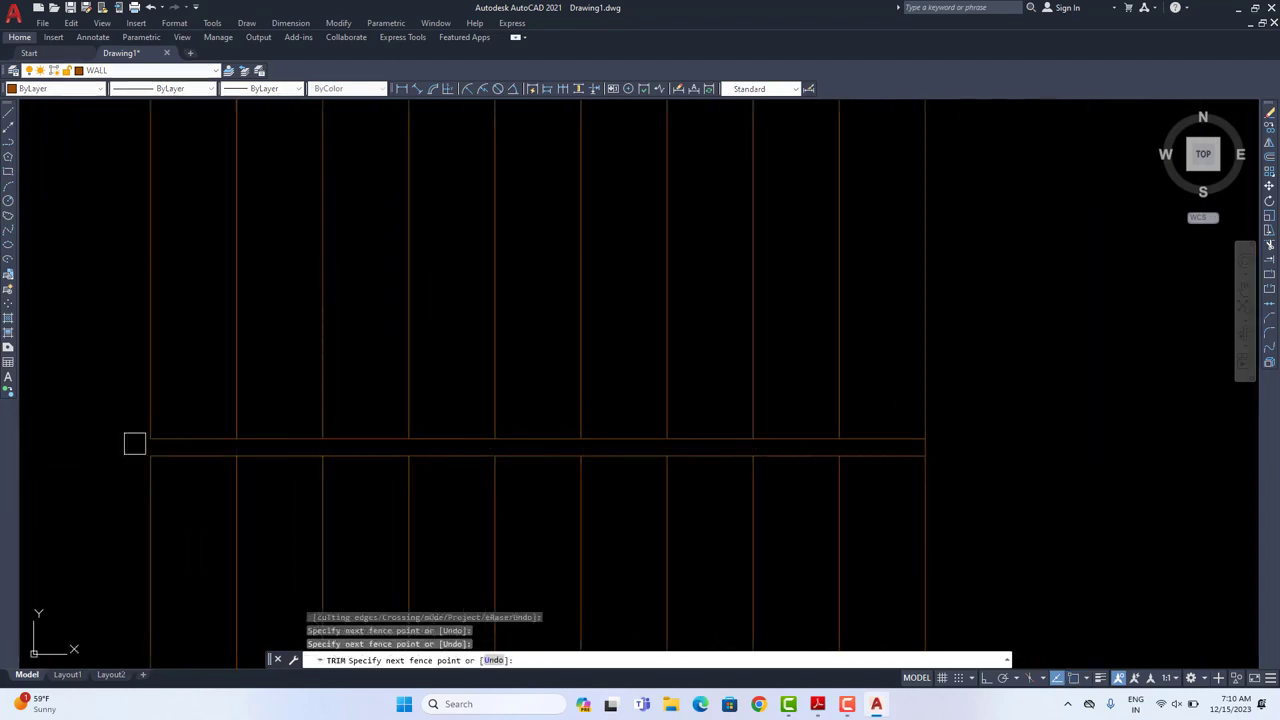
scroll(235, 488, "down", 4)
middle_click_drag(235, 488, 351, 427)
key("Escape")
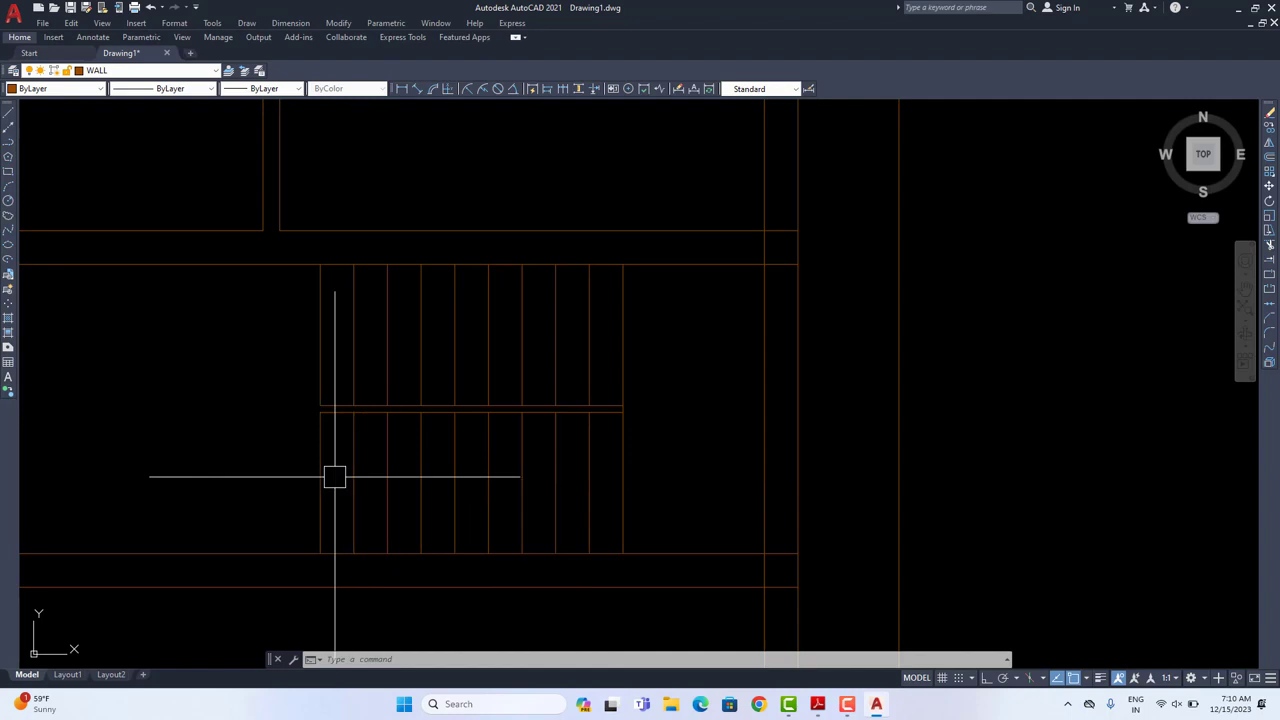
middle_click_drag(334, 474, 486, 466)
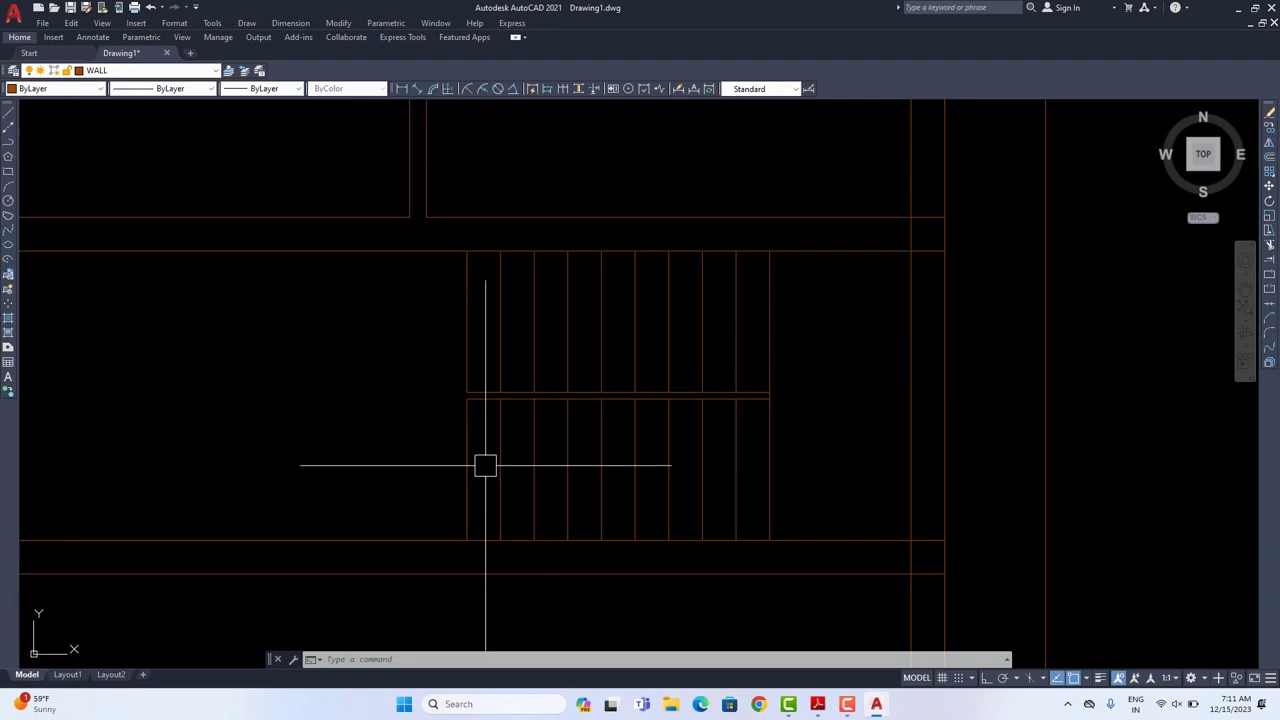
scroll(485, 465, "down", 5)
scroll(709, 466, "up", 2)
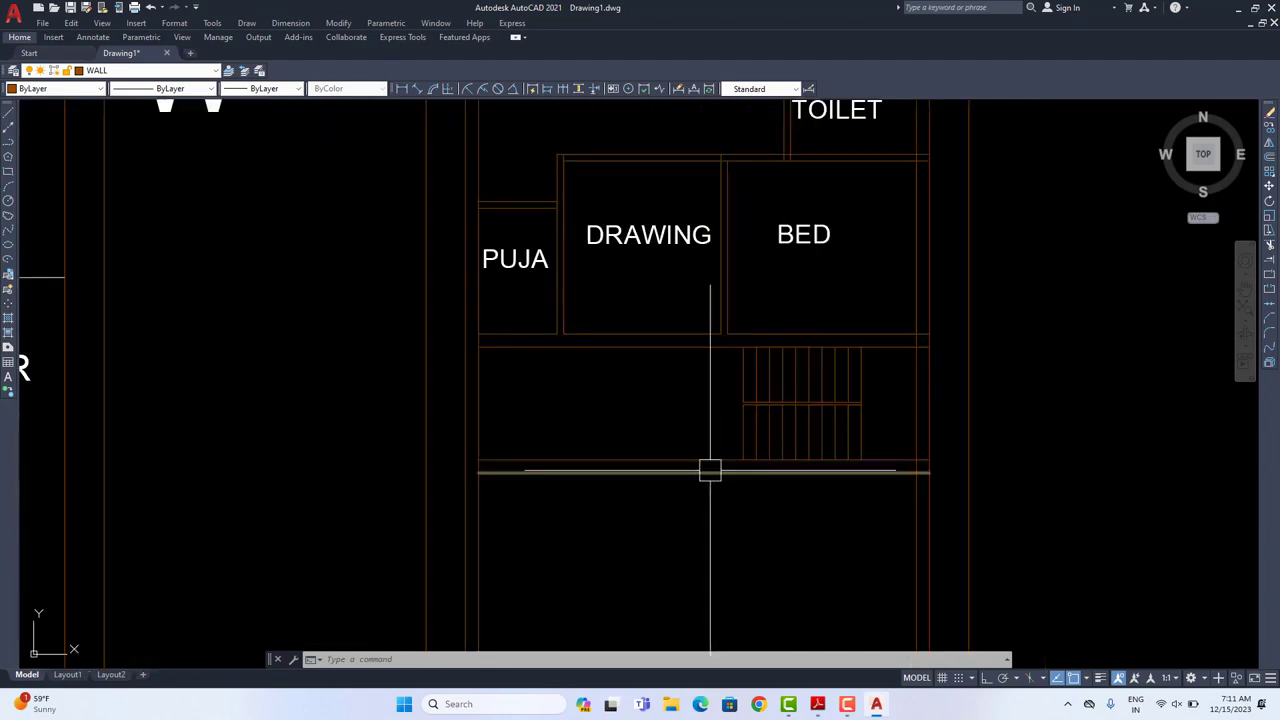
middle_click_drag(709, 466, 727, 392)
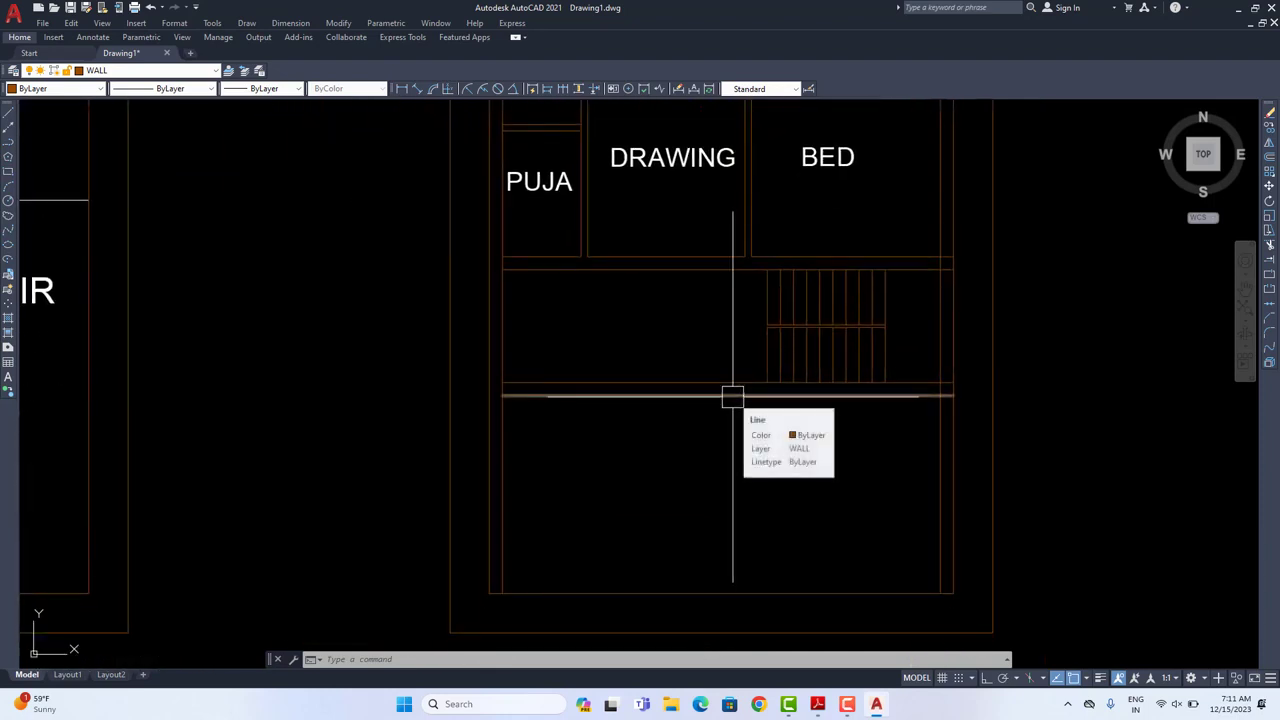
type("tr")
key("Return")
scroll(850, 412, "up", 4)
key("Escape")
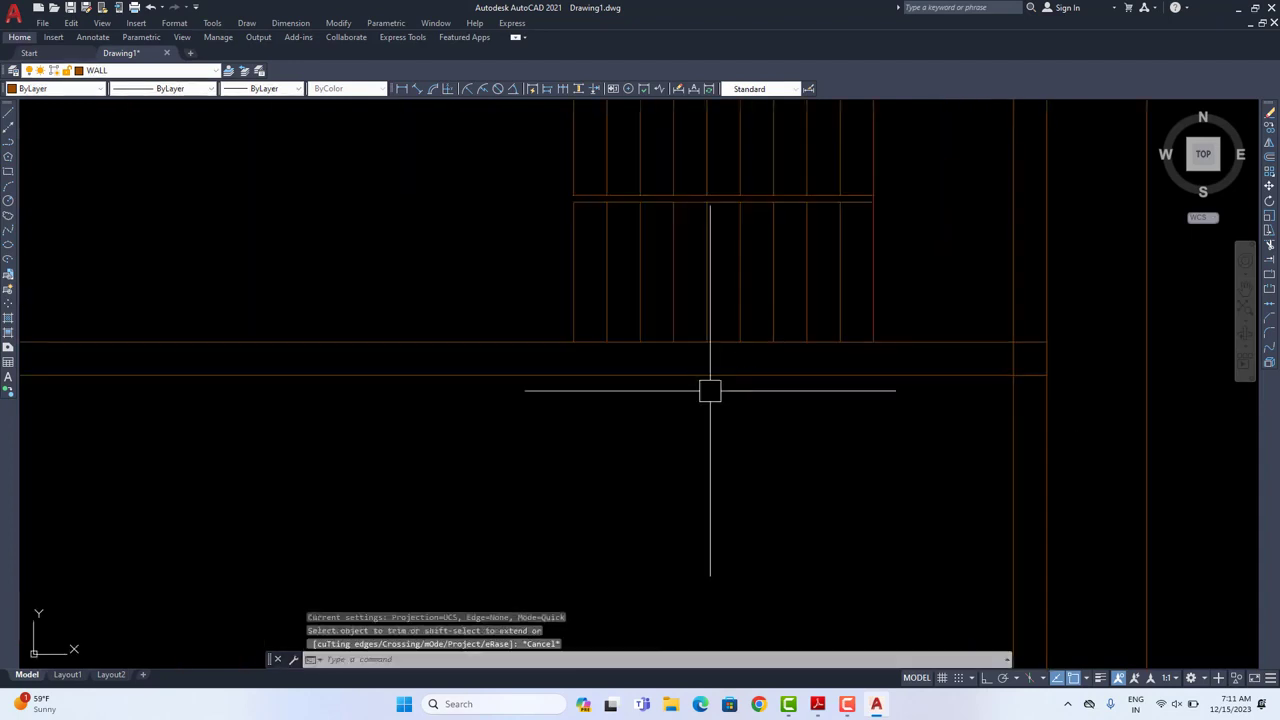
Step: Draw a vertical line across the wall below the stair, from the leftmost tread's lower end to the wall's lower line
type("l")
key("Return")
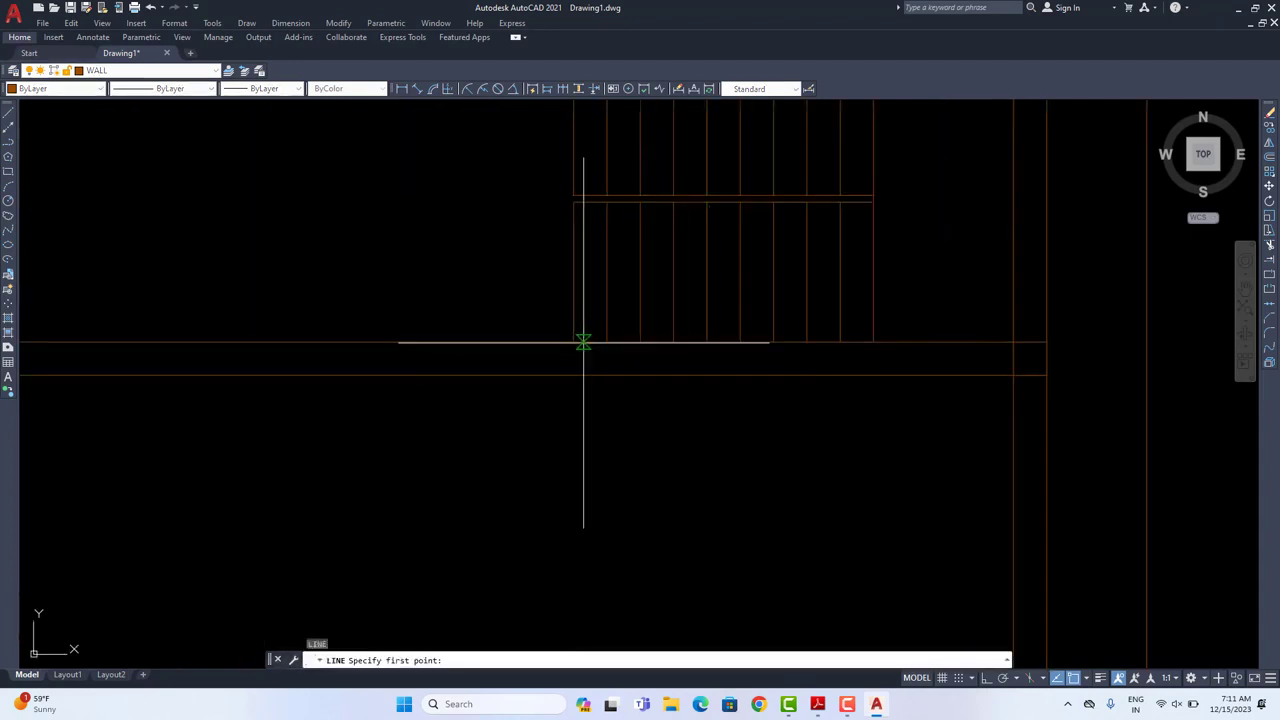
left_click(573, 342)
scroll(433, 345, "up", 2)
scroll(723, 434, "down", 2)
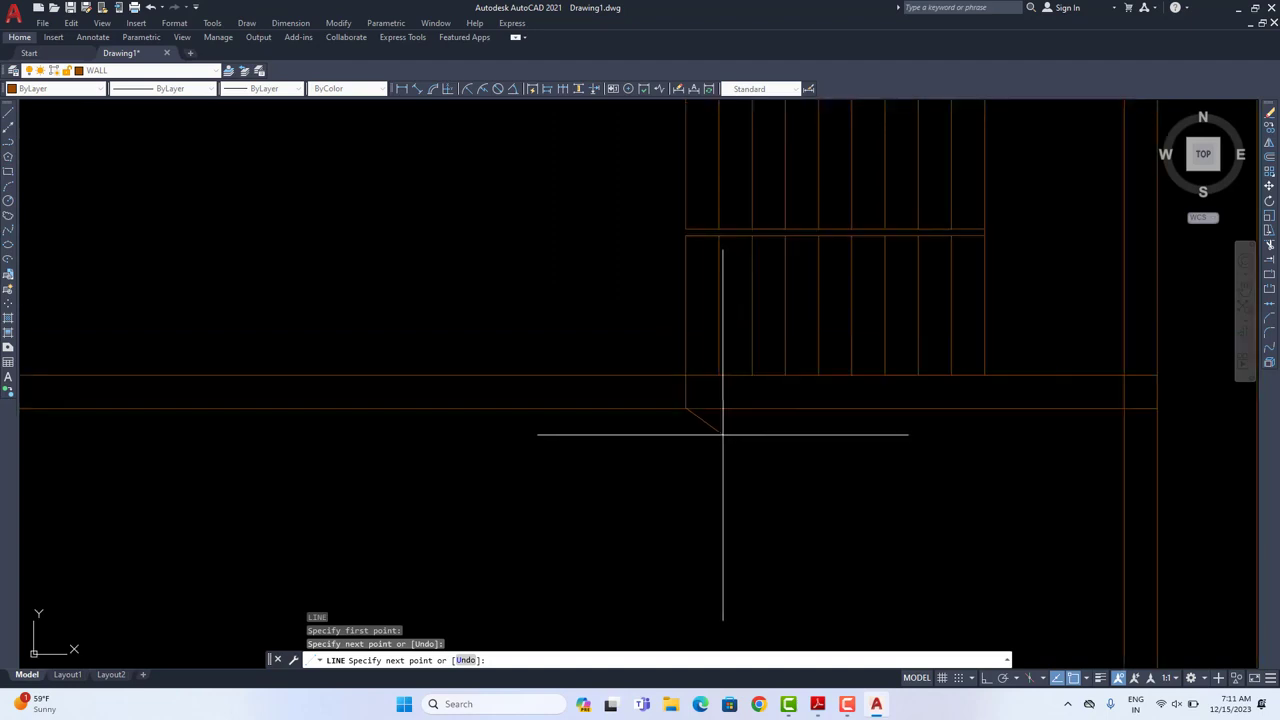
key("Escape")
middle_click_drag(665, 417, 723, 480)
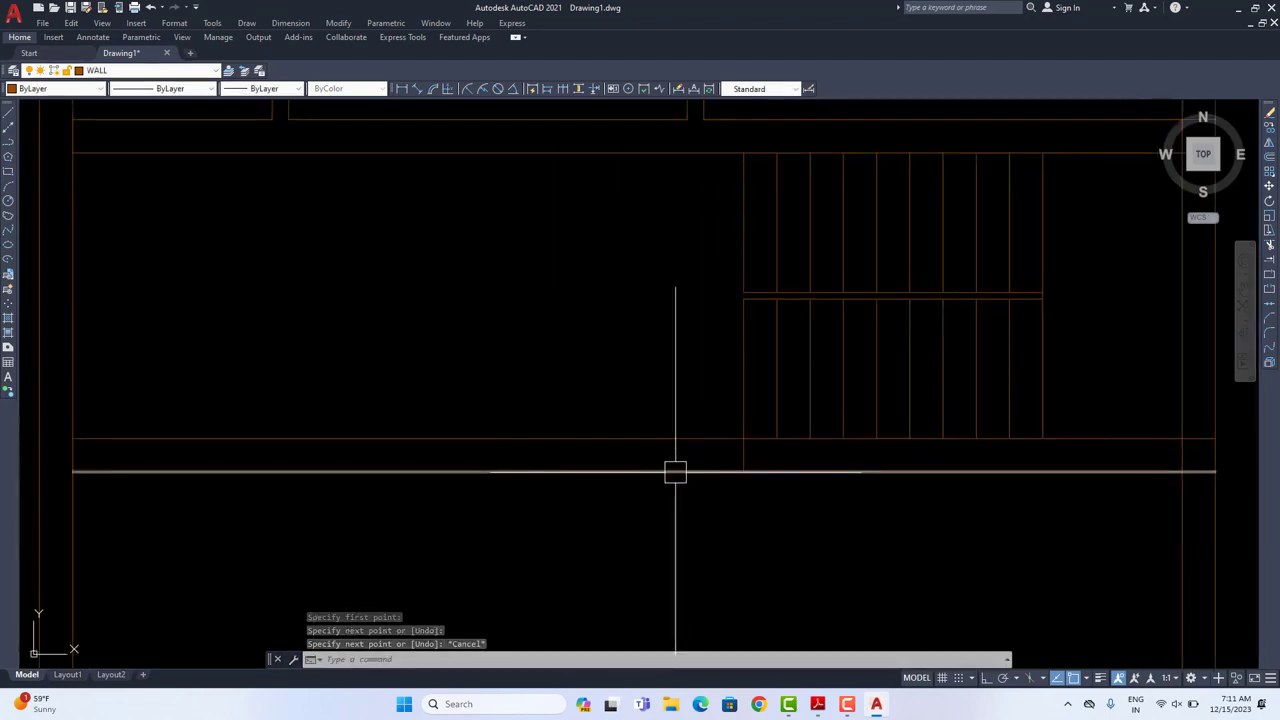
Step: Offset the short vertical line across the wall below the stair 10" to the left
type("o")
key("Return")
type("10")
key("Return")
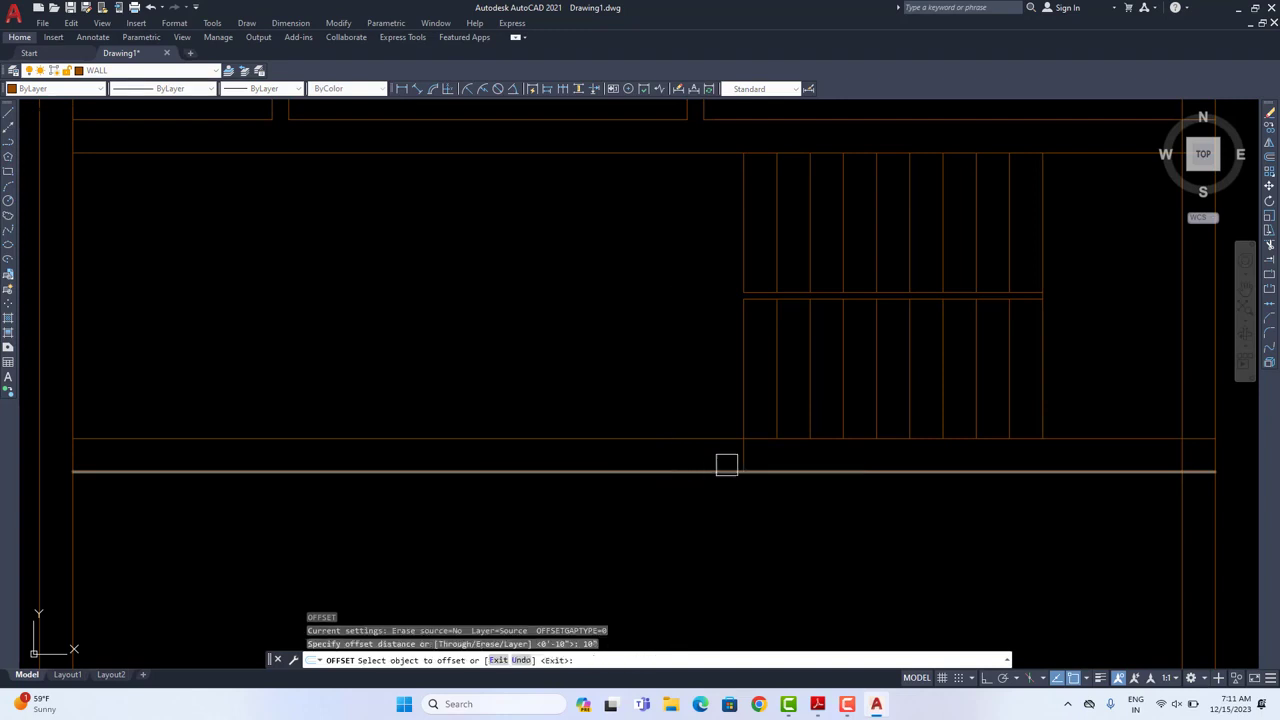
left_click(743, 453)
left_click(672, 452)
key("Escape")
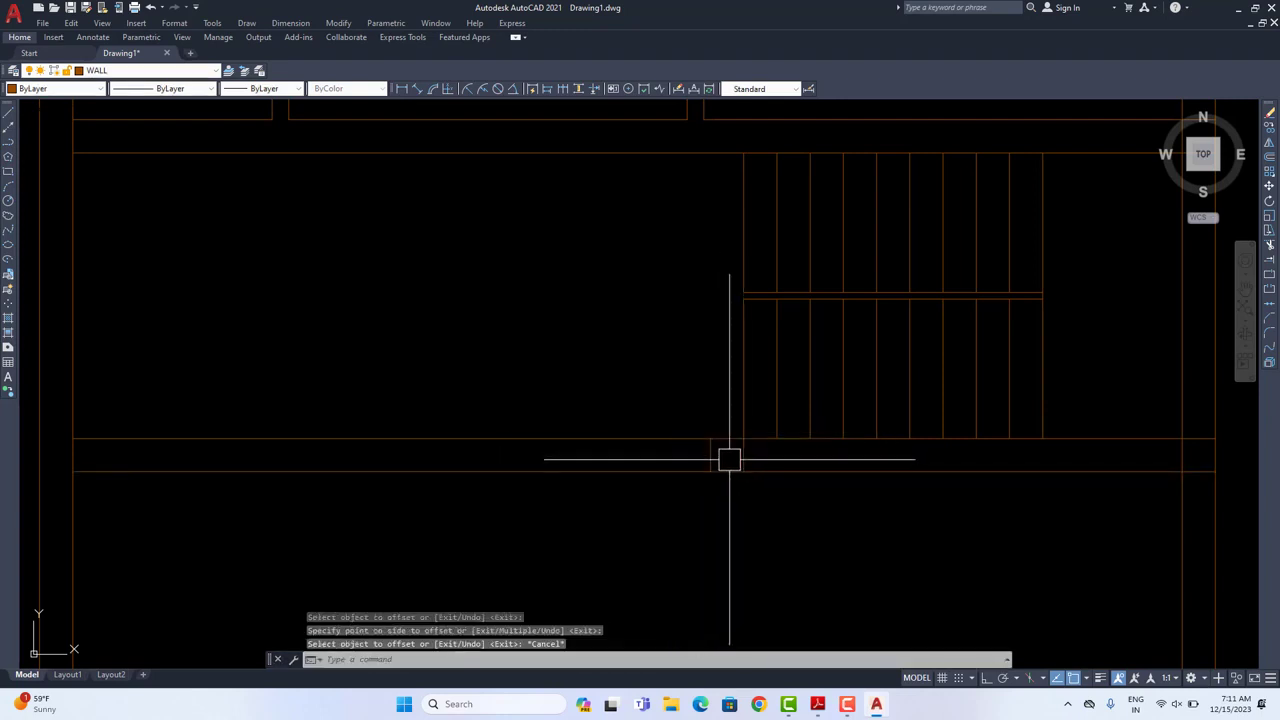
Step: Trim both lines of the wall below the stair beyond the new vertical end line on the left
middle_click_drag(667, 481, 754, 485)
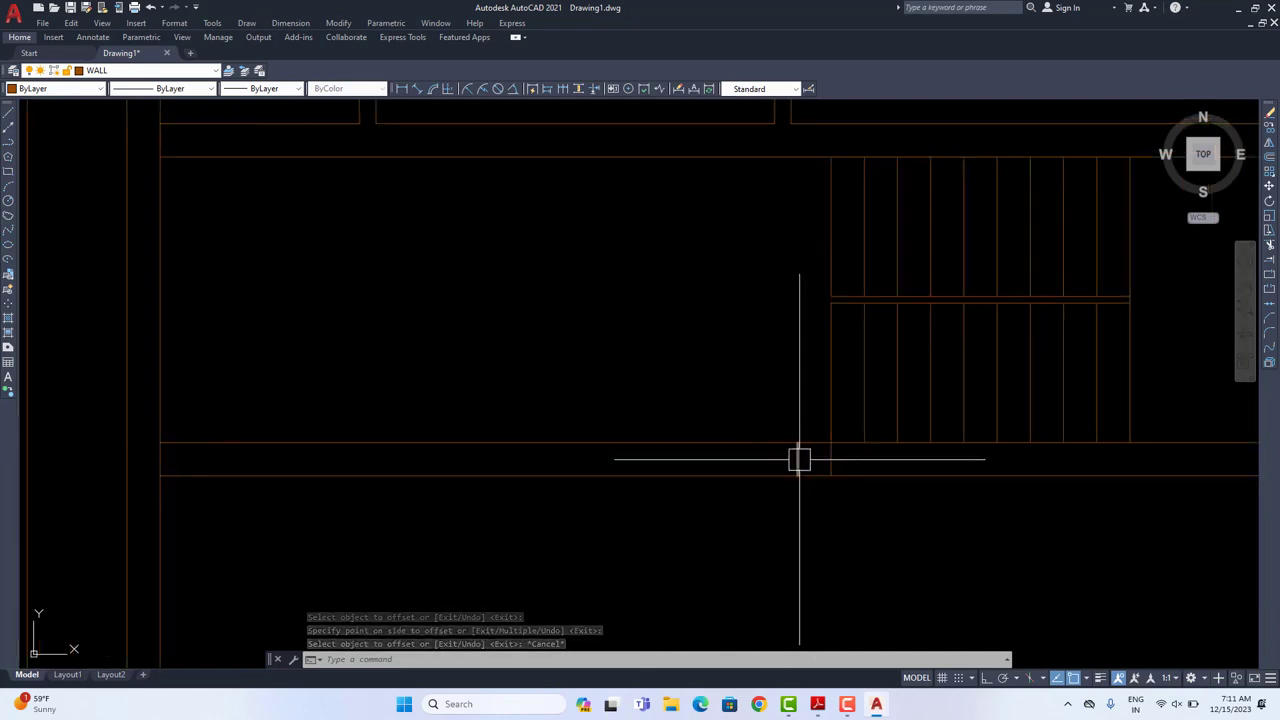
type("TR")
key("Return")
left_click_drag(746, 400, 706, 510)
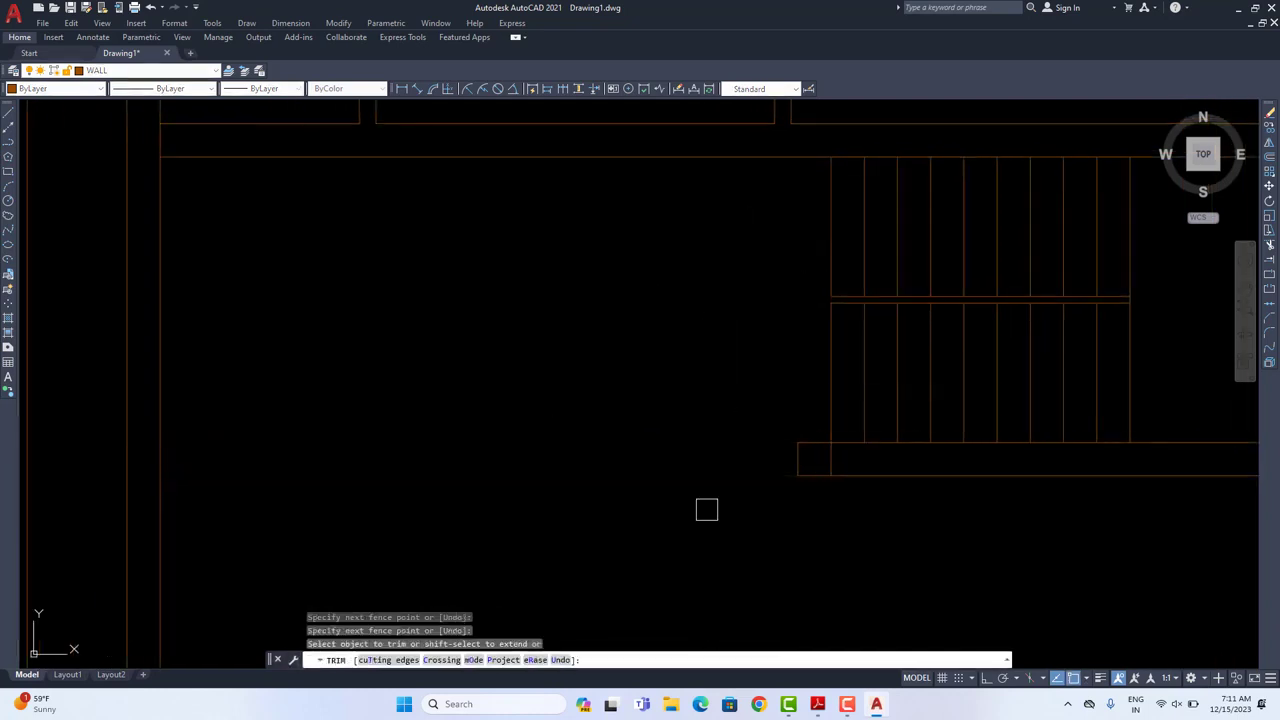
middle_click_drag(754, 470, 729, 466)
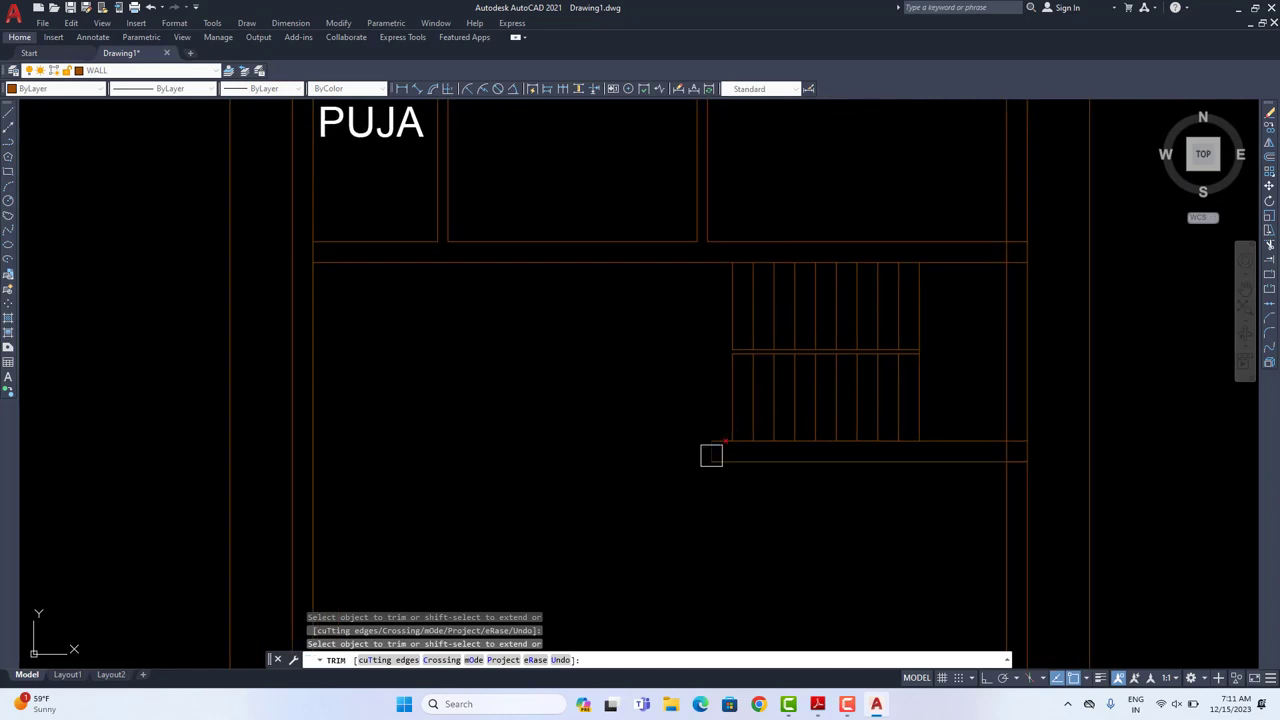
key("Escape")
middle_click_drag(722, 385, 708, 512)
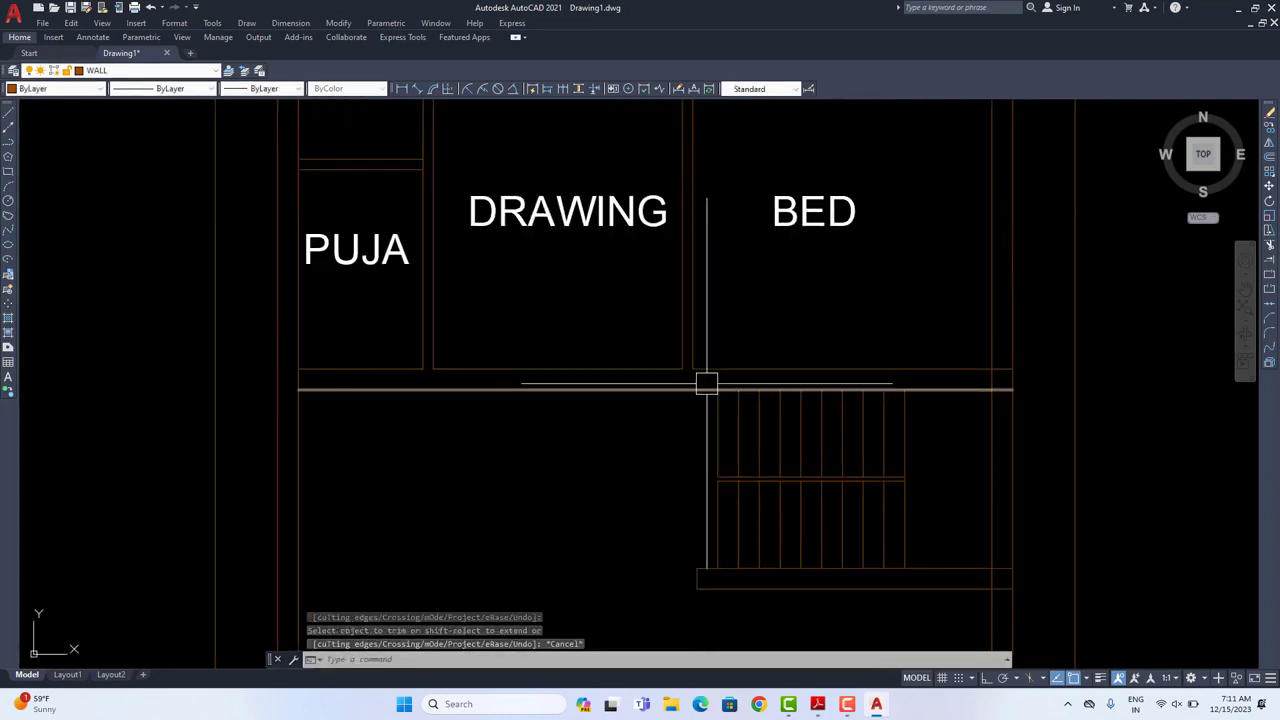
Step: Offset the lower line of the wall below the puja and drawing rooms 16' downward to mark the parking depth
scroll(744, 399, "down", 2)
mouse_move(744, 399)
middle_mouse_down()
mouse_move(769, 374)
mouse_move(757, 319)
middle_mouse_up()
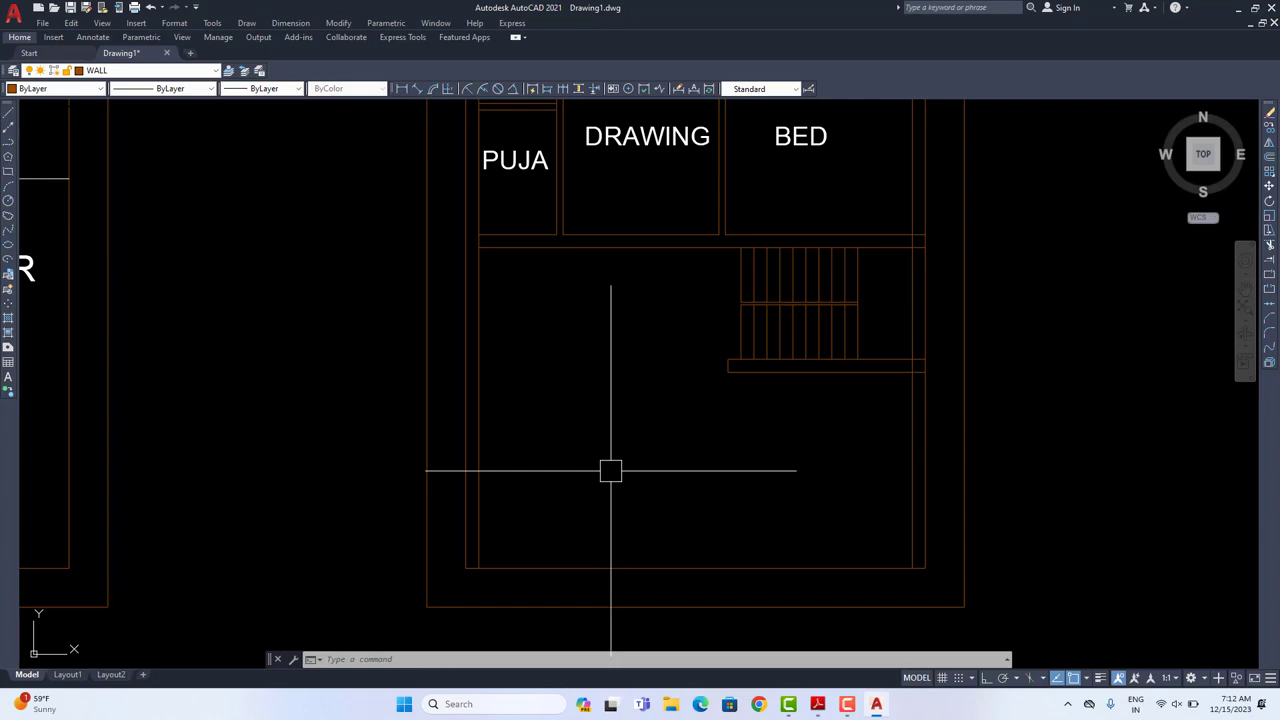
type("o")
key("Return")
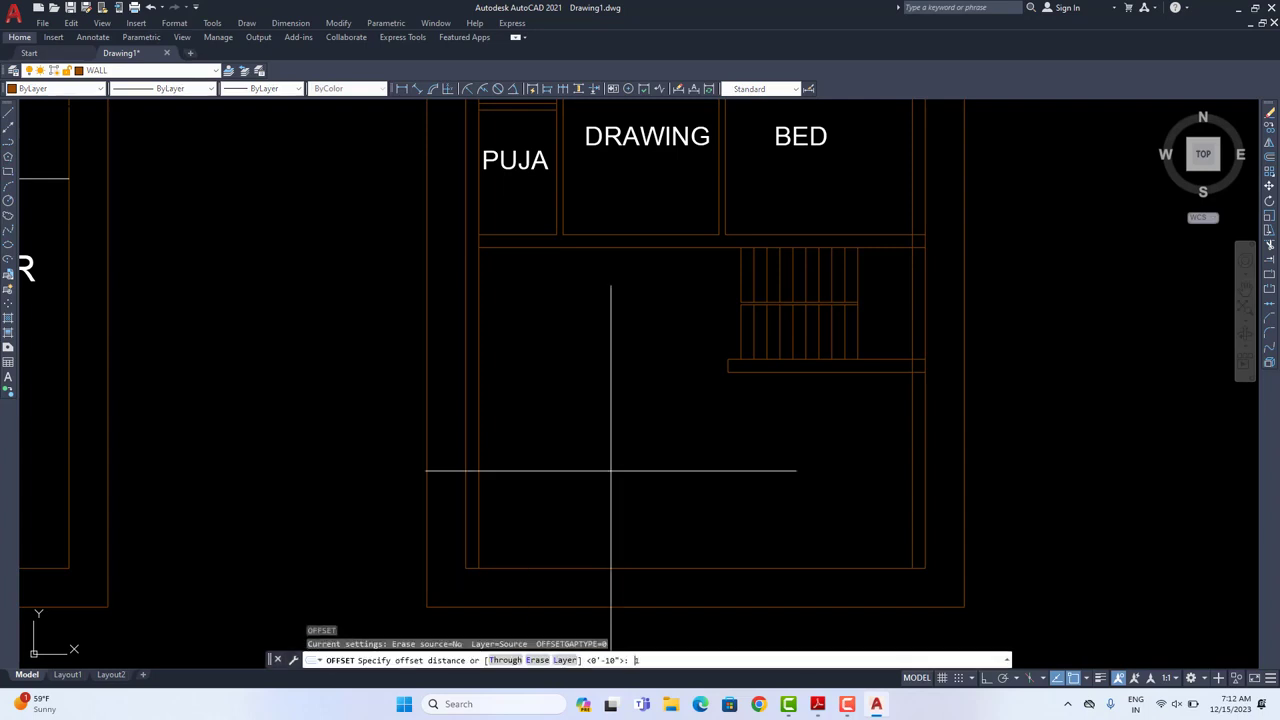
key("Return")
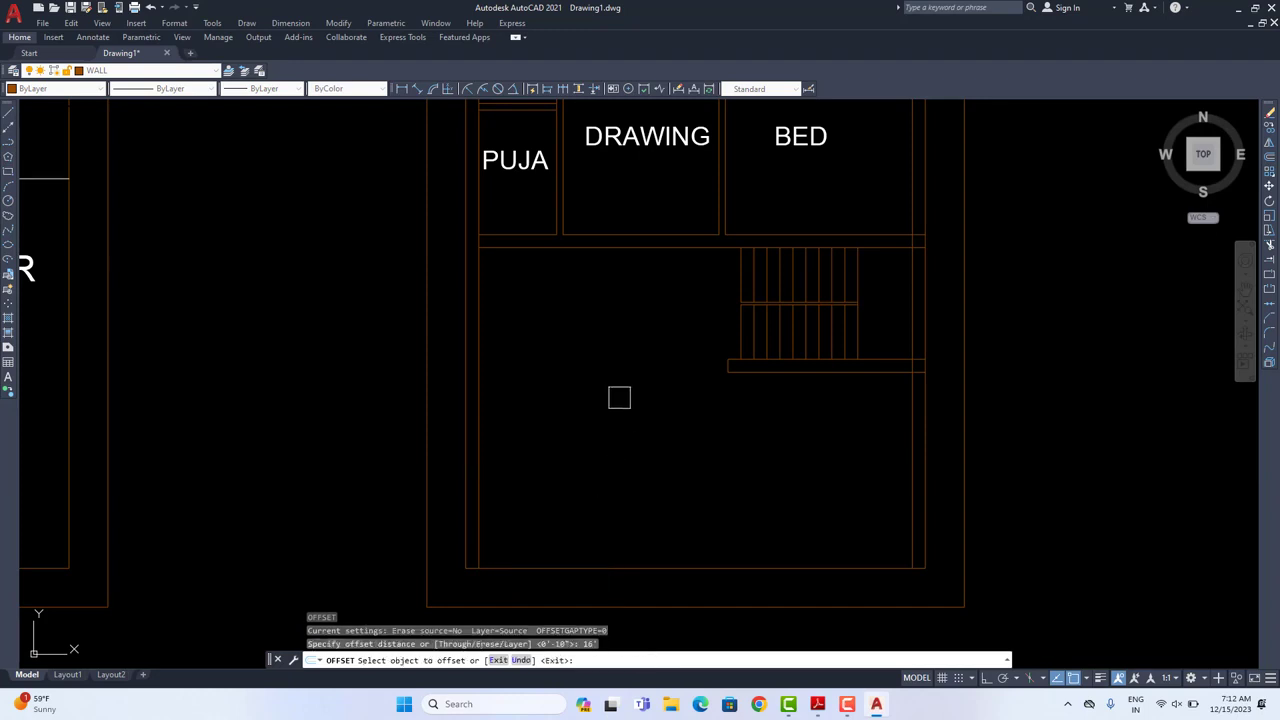
left_click(600, 247)
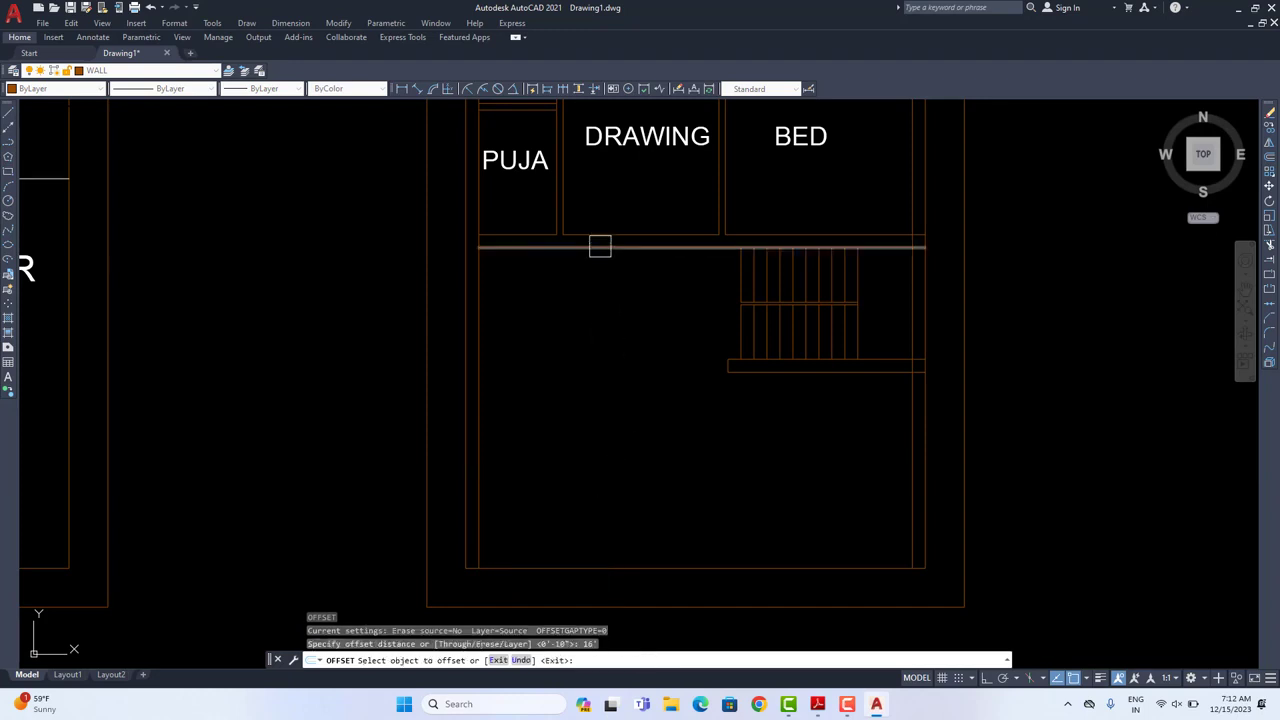
left_click(574, 397)
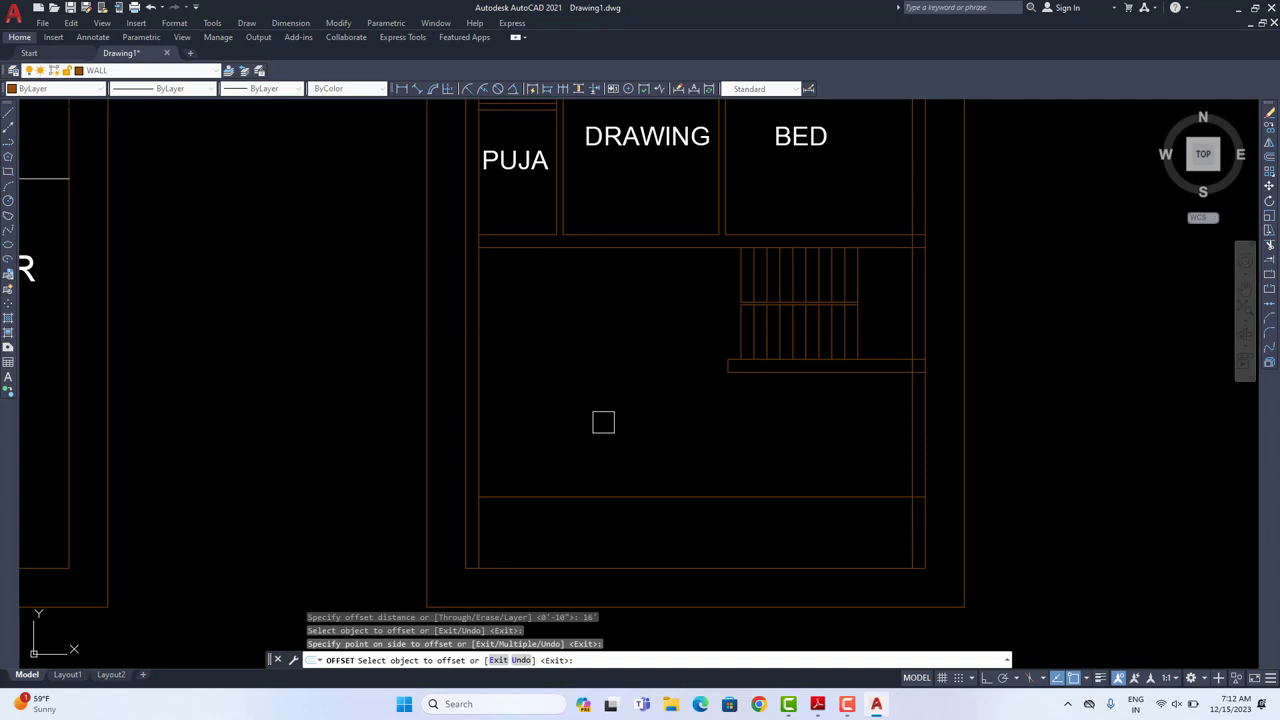
key("Return")
Step: Draw a vertical line from the leftmost tread's lower end down to the parking depth line
type("l")
key("Return")
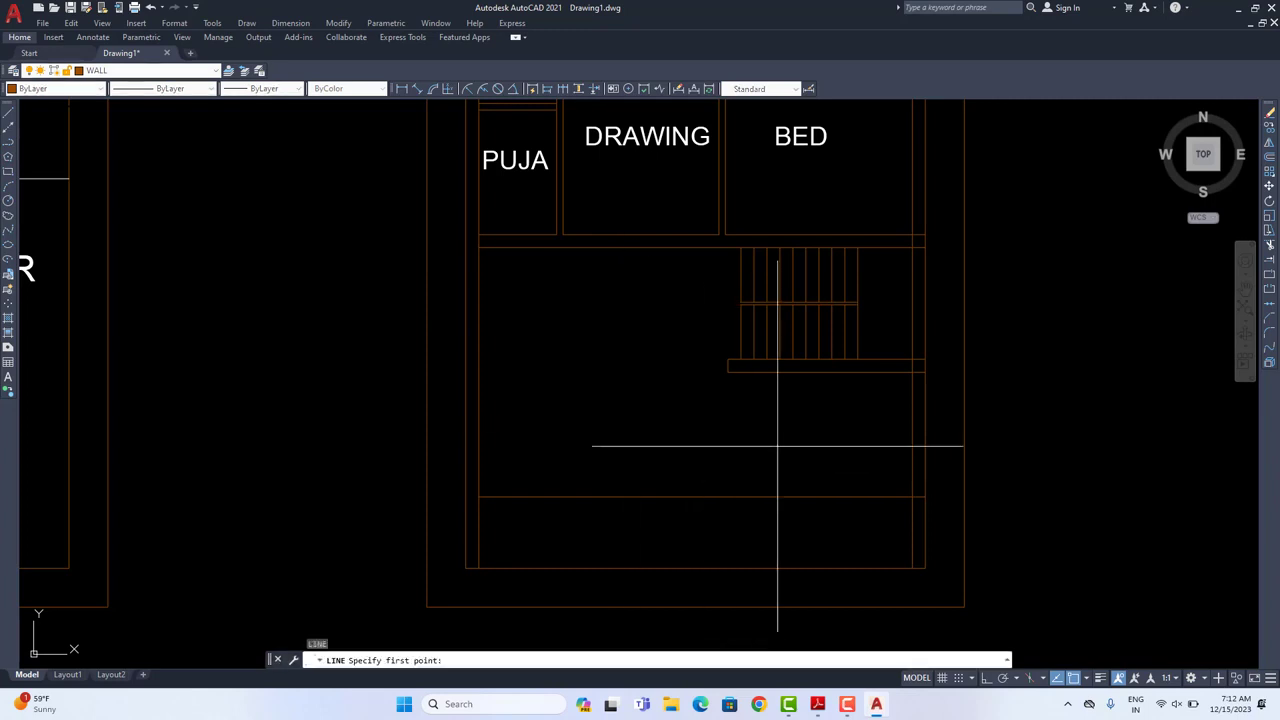
left_click(739, 360)
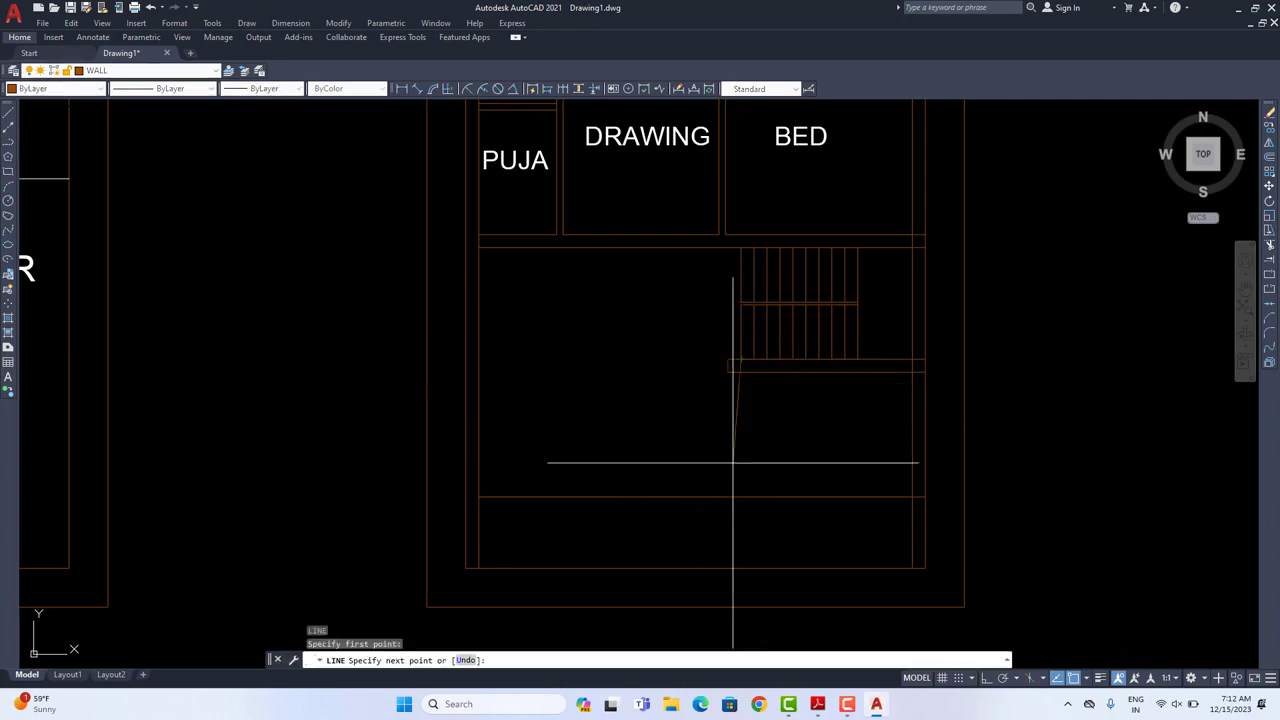
left_click(739, 497)
key("Escape")
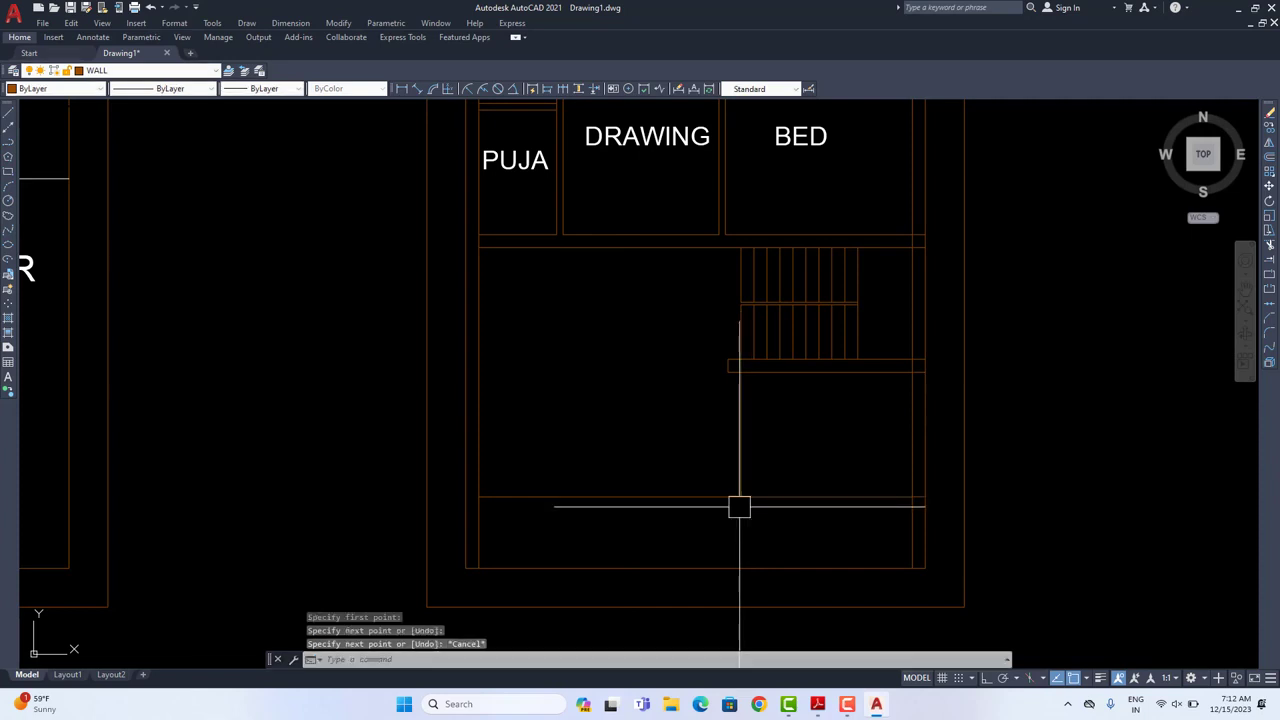
Step: Trim the parking depth line right of the new vertical line and remove the vertical pieces inside the wall below the stair
type("tr")
key("Return")
left_click(805, 498)
scroll(900, 502, "up", 4)
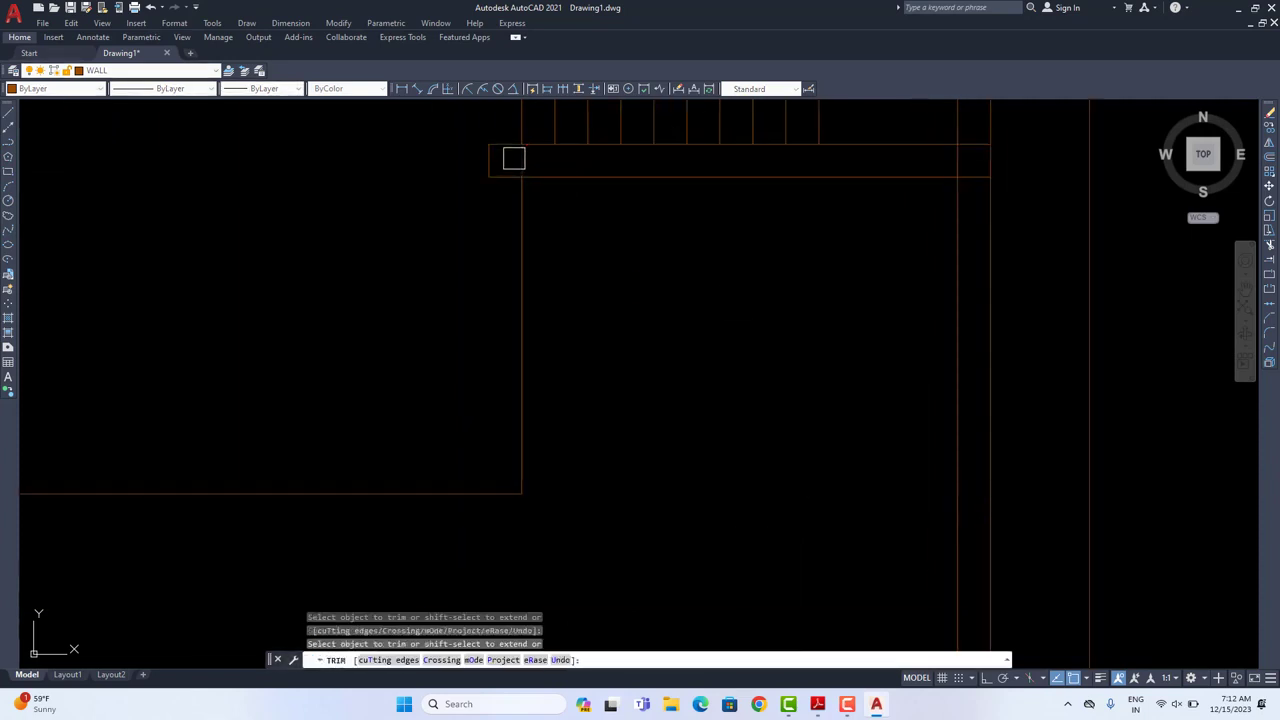
Step: Remove the left wall's inner line beside and below the parking, and extend the parking's upper and lower lines to the outer wall line
scroll(513, 158, "down", 7)
scroll(455, 365, "up", 3)
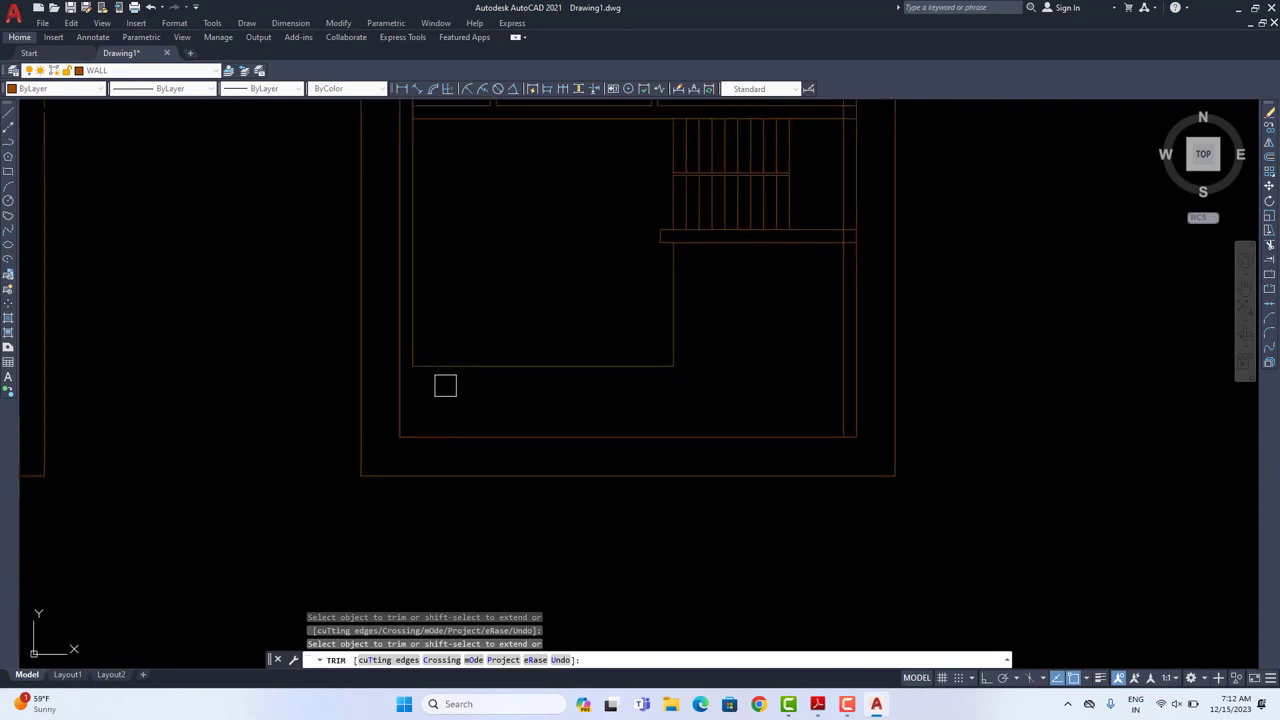
middle_click_drag(459, 367, 453, 423)
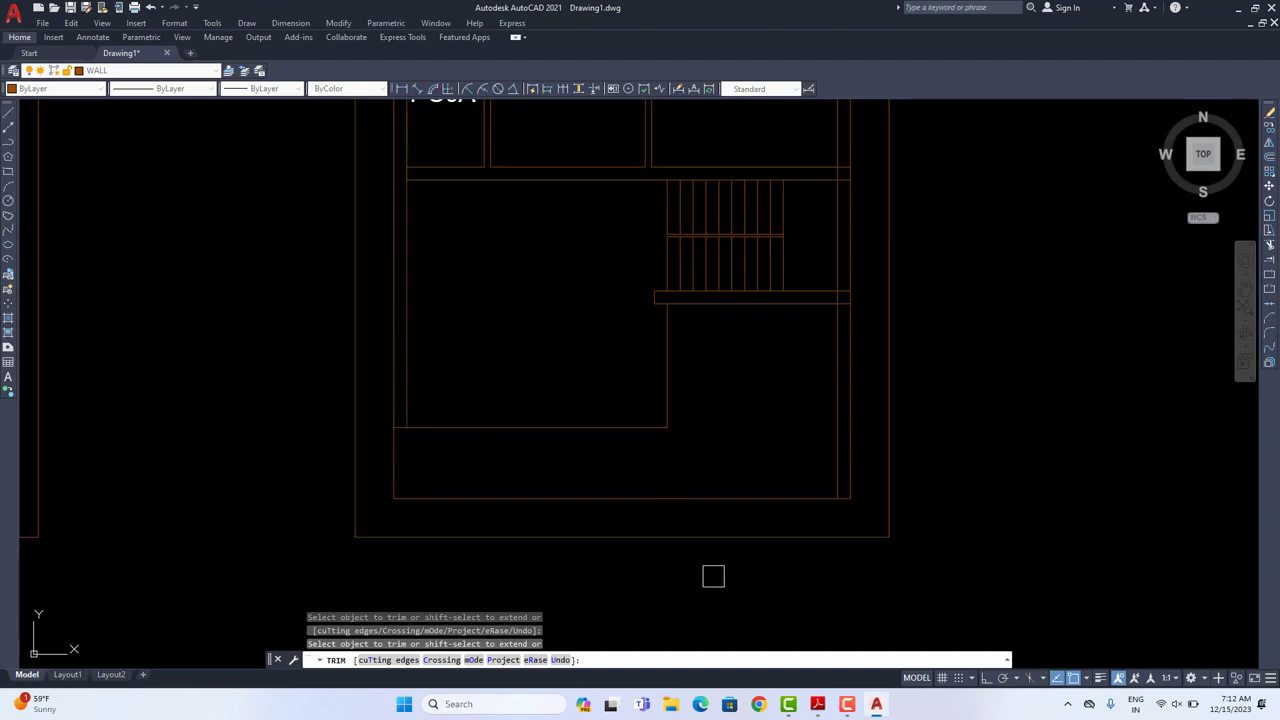
middle_click_drag(467, 228, 477, 289)
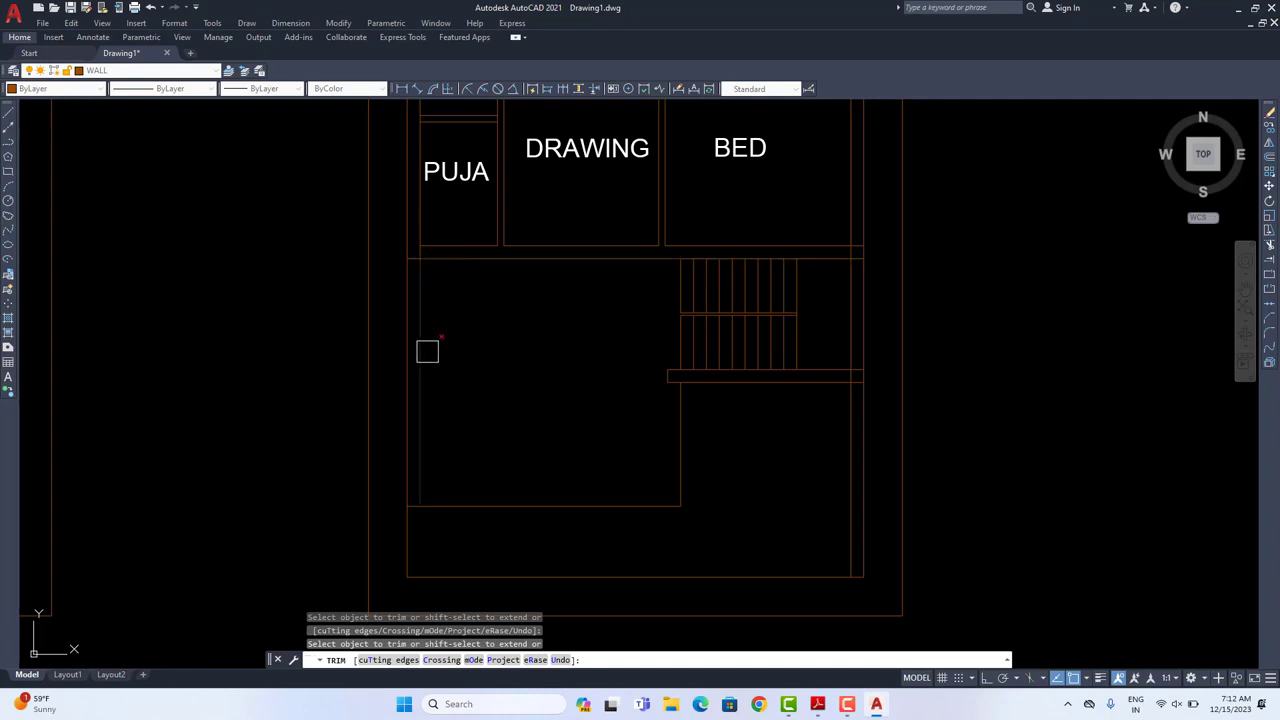
key("Escape")
scroll(536, 412, "down", 2)
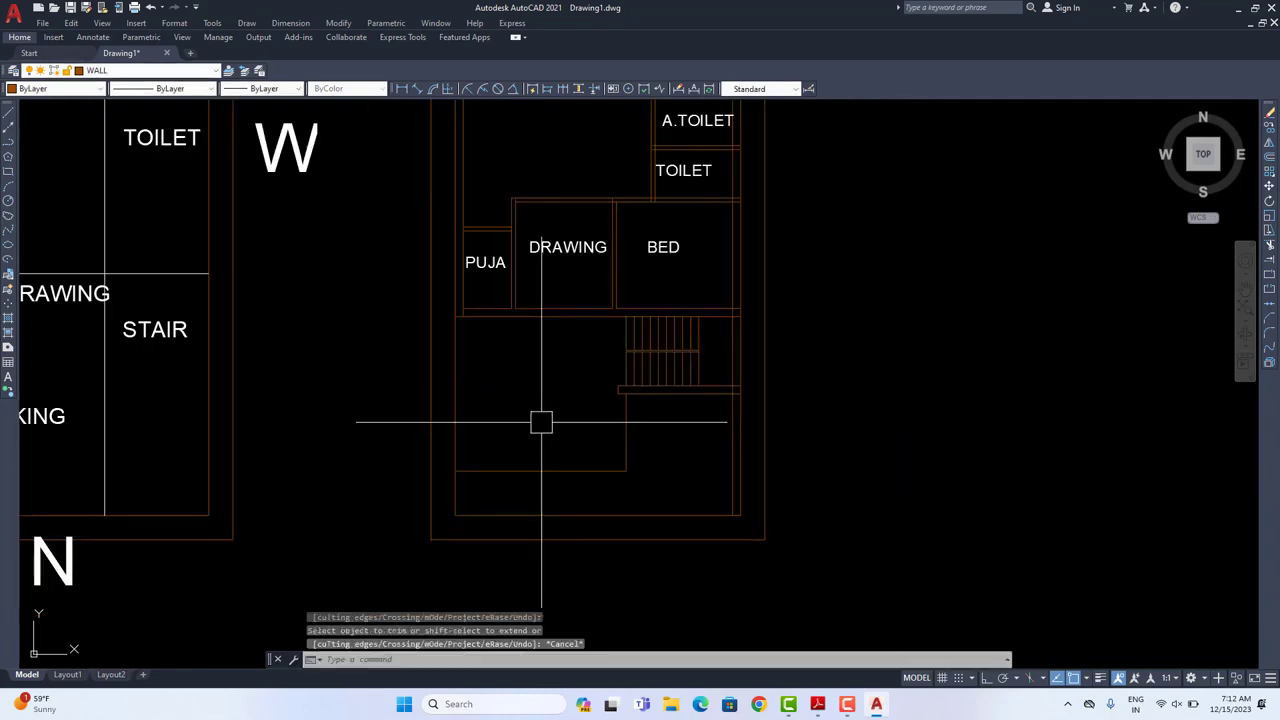
Step: Draw a 10" by 10" square column inside the parking area
scroll(448, 467, "up", 4)
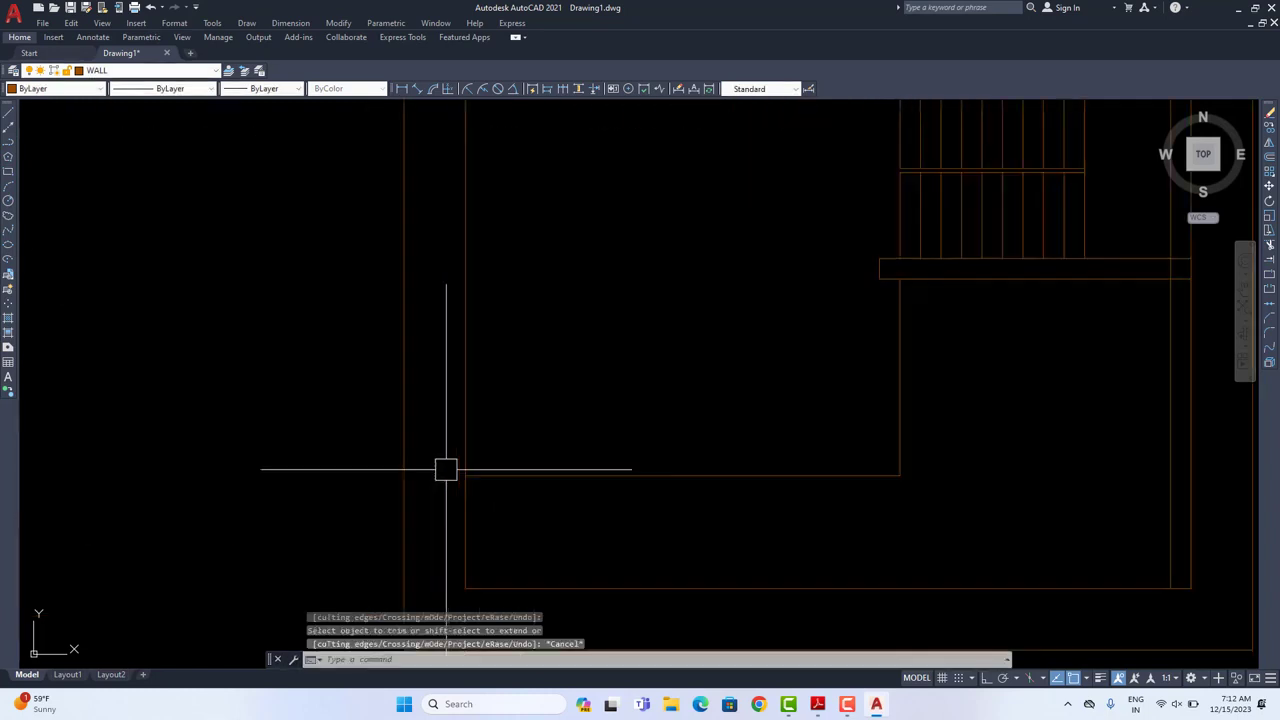
scroll(849, 466, "down", 2)
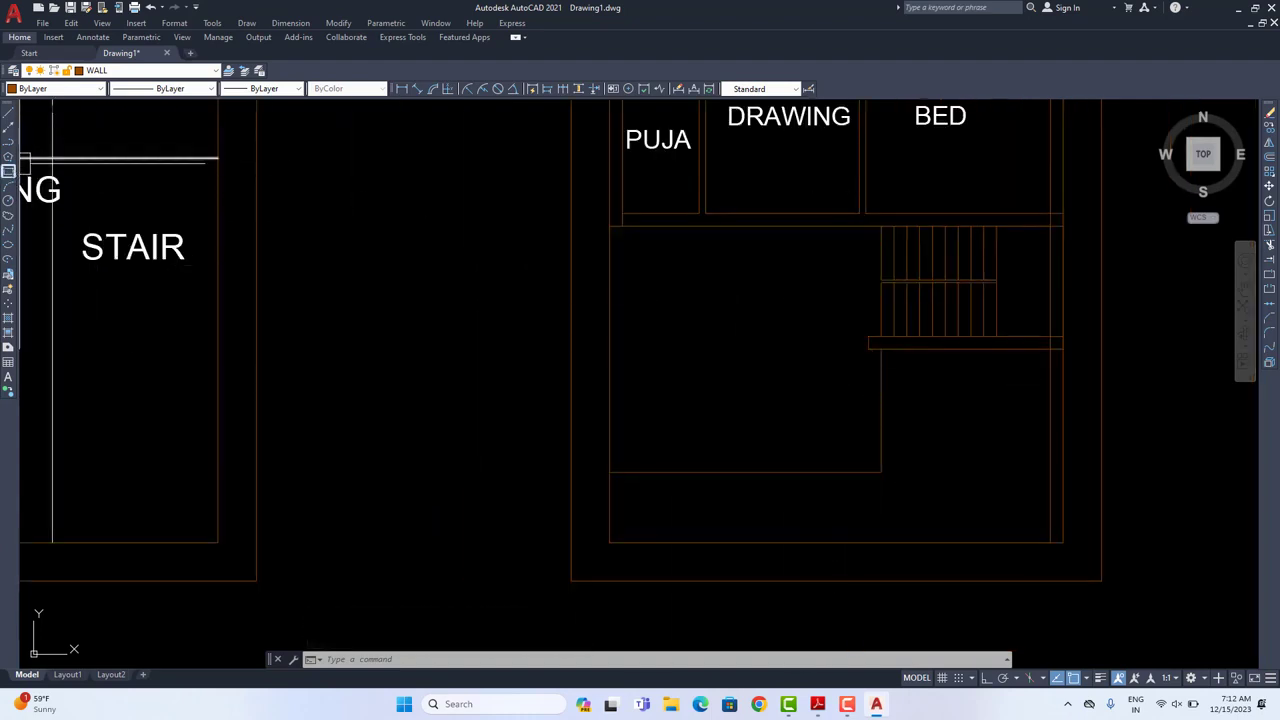
left_click(8, 171)
left_click(697, 408)
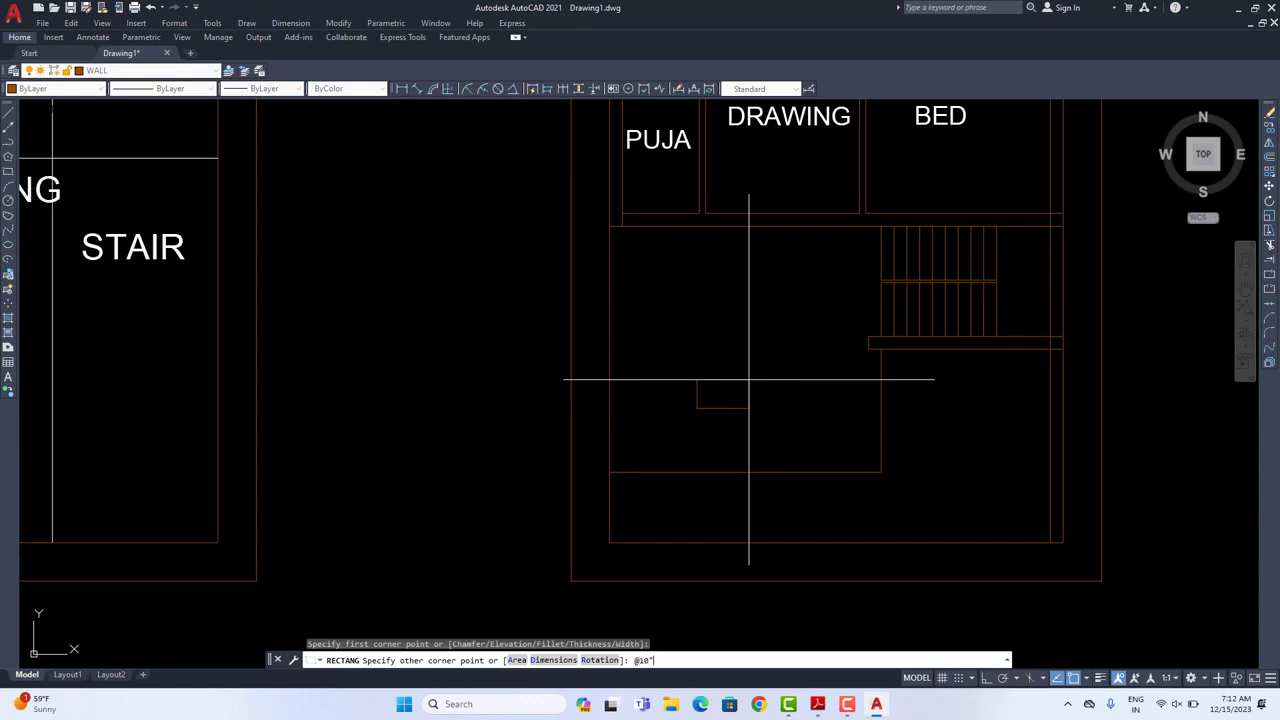
type("@10\",10\"")
key("Return")
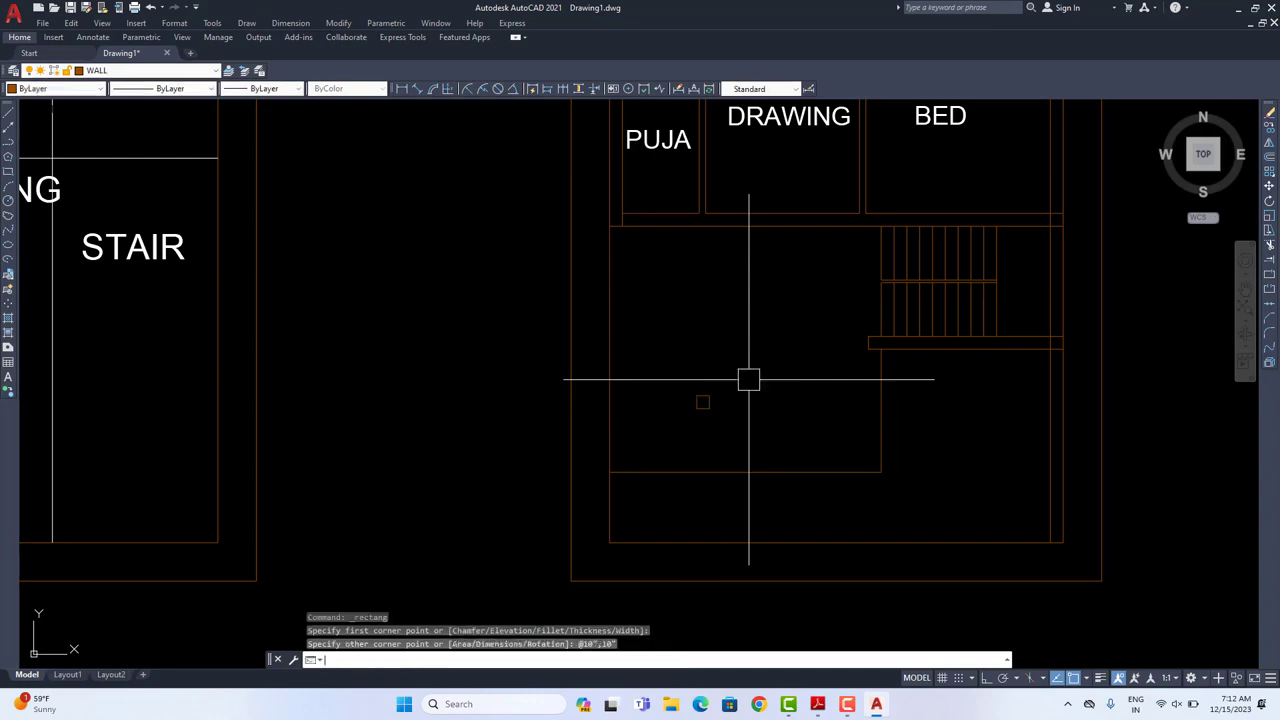
Step: Move the square column into the lower-left corner of the parking outline
left_click(756, 374)
left_click(666, 429)
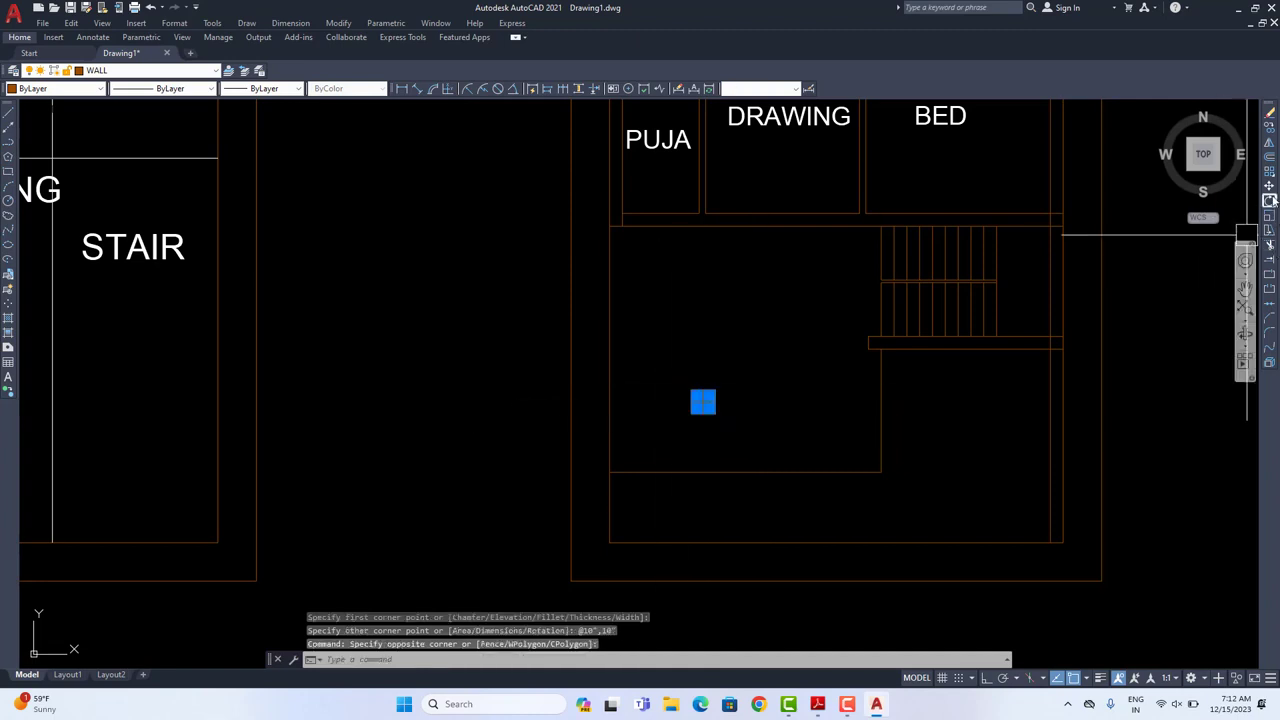
left_click(1269, 186)
scroll(714, 400, "up", 2)
left_click(724, 393)
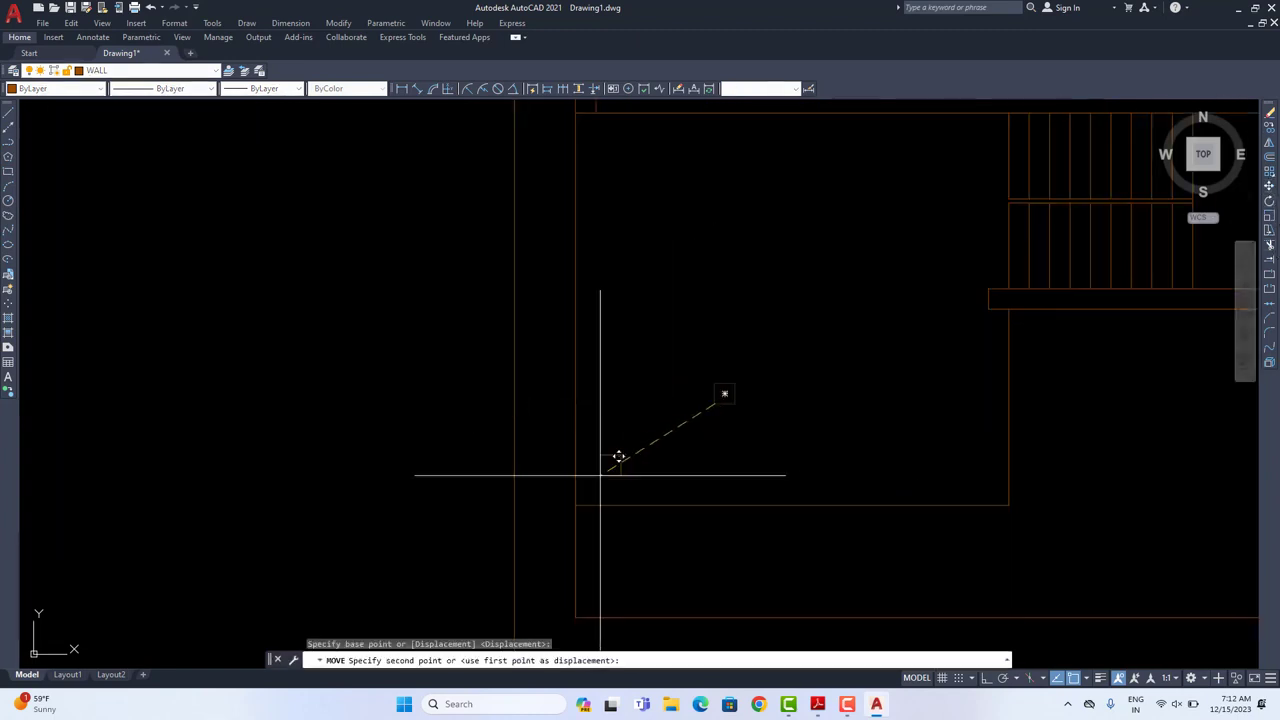
left_click(578, 494)
Step: Copy the square column to the lower-right corner of the parking outline
left_click(560, 469)
left_click(609, 514)
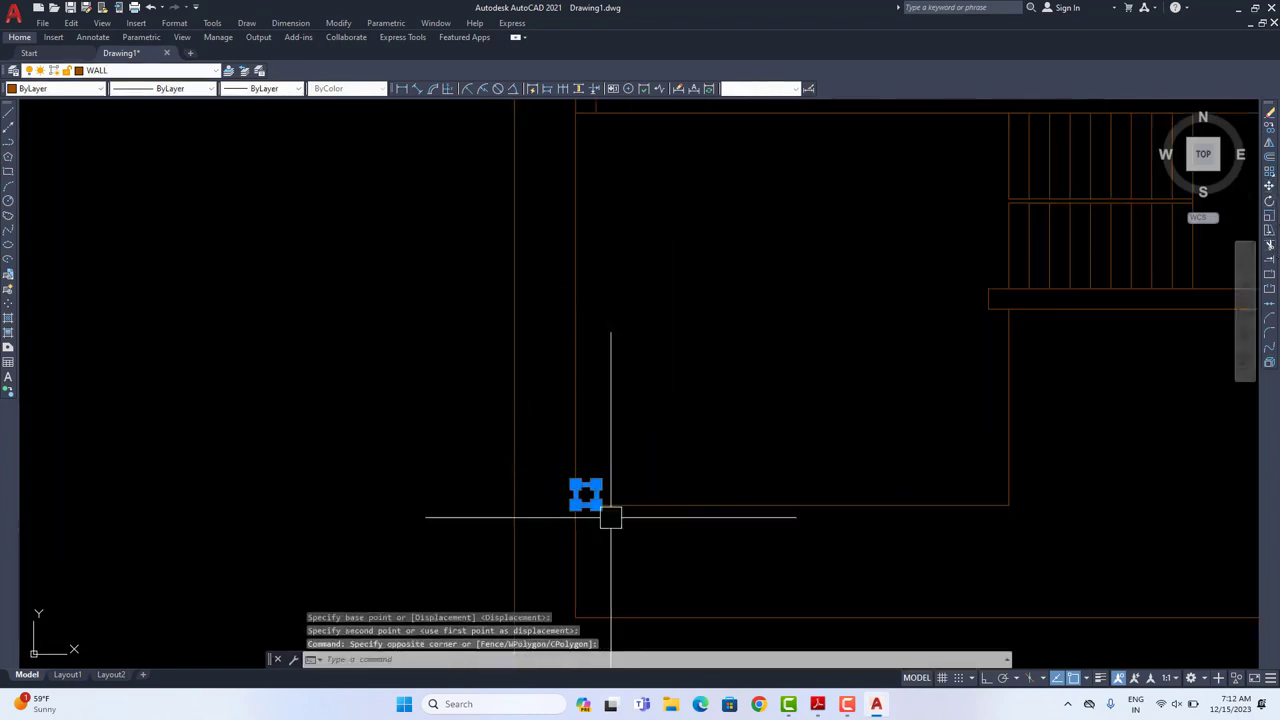
left_click(1269, 130)
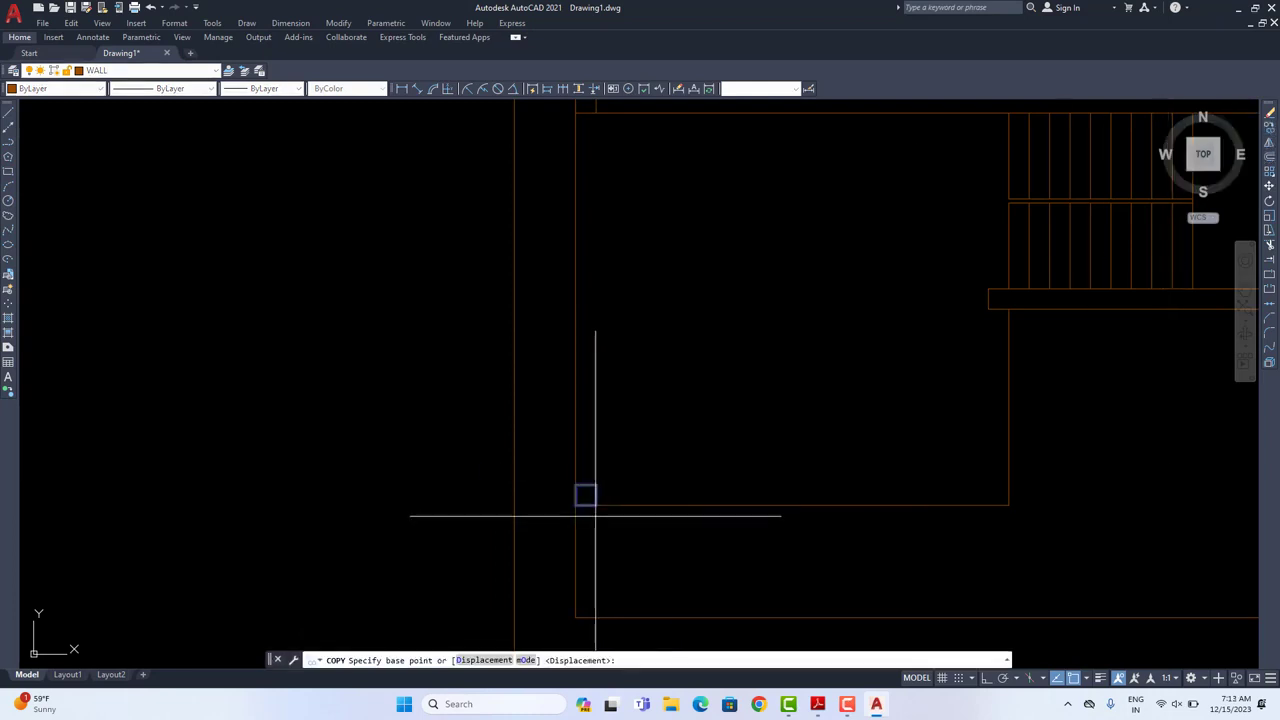
left_click(586, 495)
left_click(1004, 494)
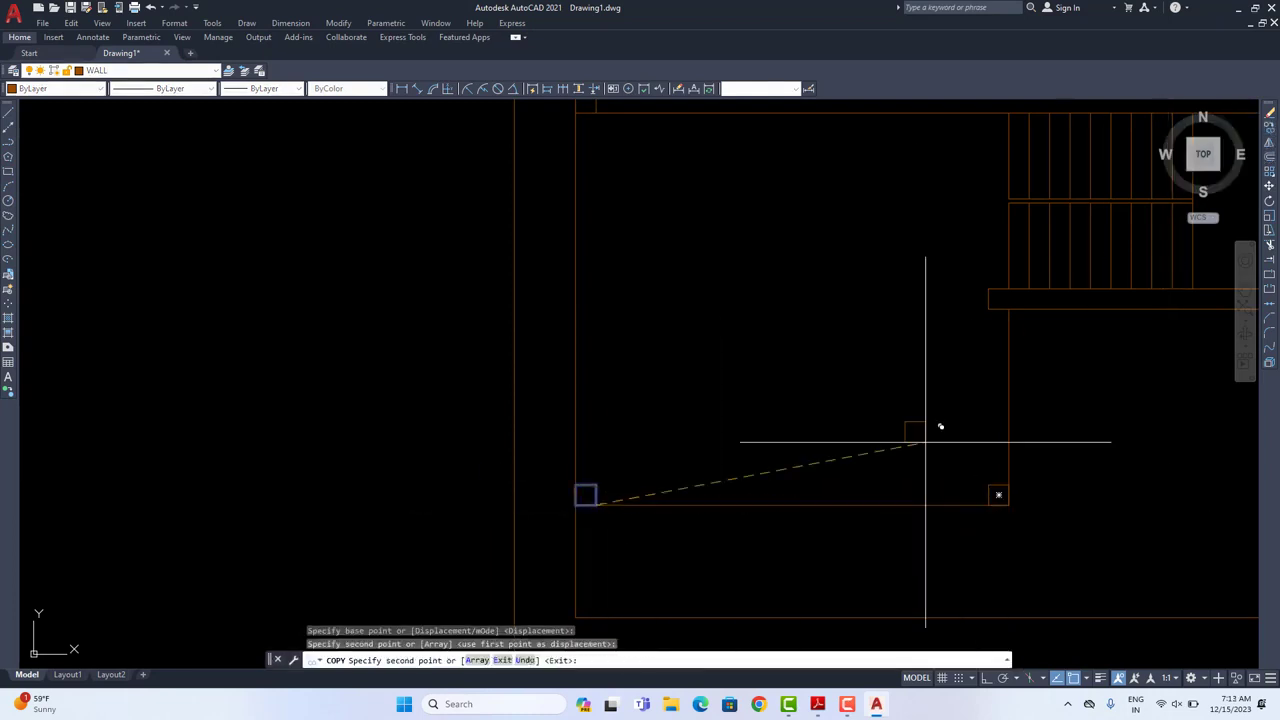
right_click(909, 420)
left_click(930, 429)
scroll(1021, 492, "down", 3)
middle_click_drag(1021, 492, 749, 437)
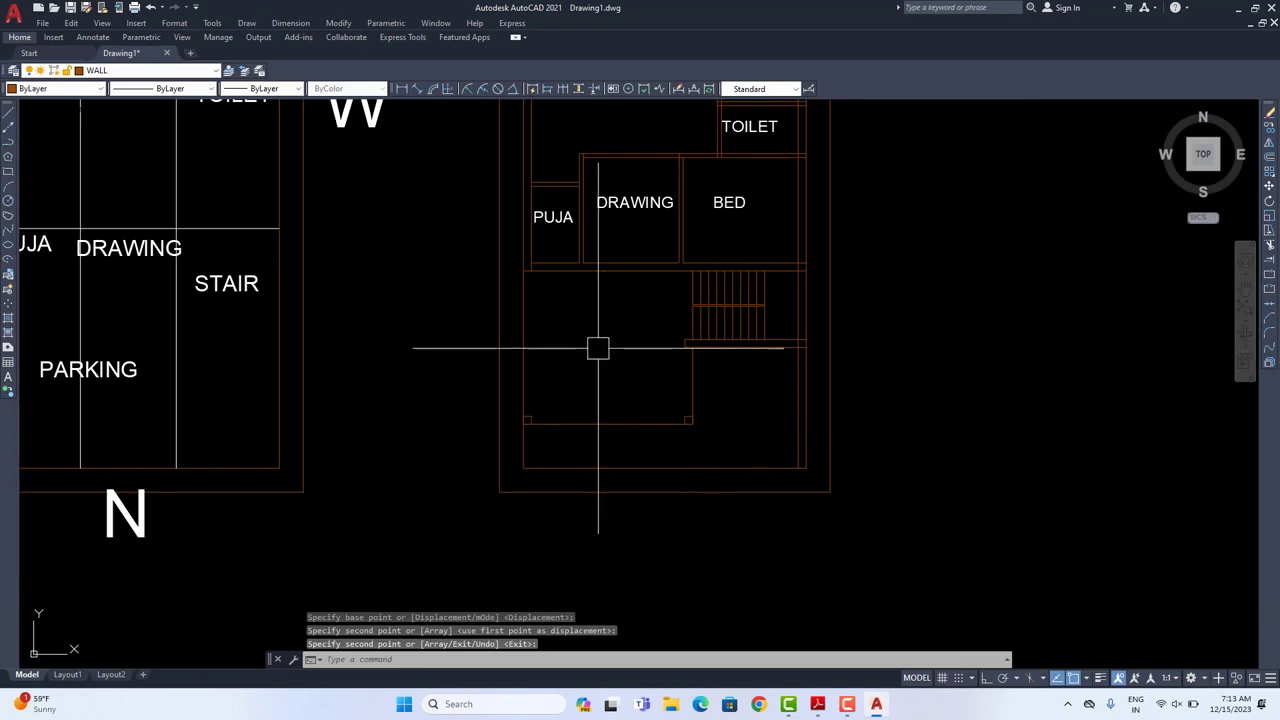
Step: Copy the DRAWING room label into the parking area and change its text to CAR PARKING
left_click(651, 206)
left_click(1269, 131)
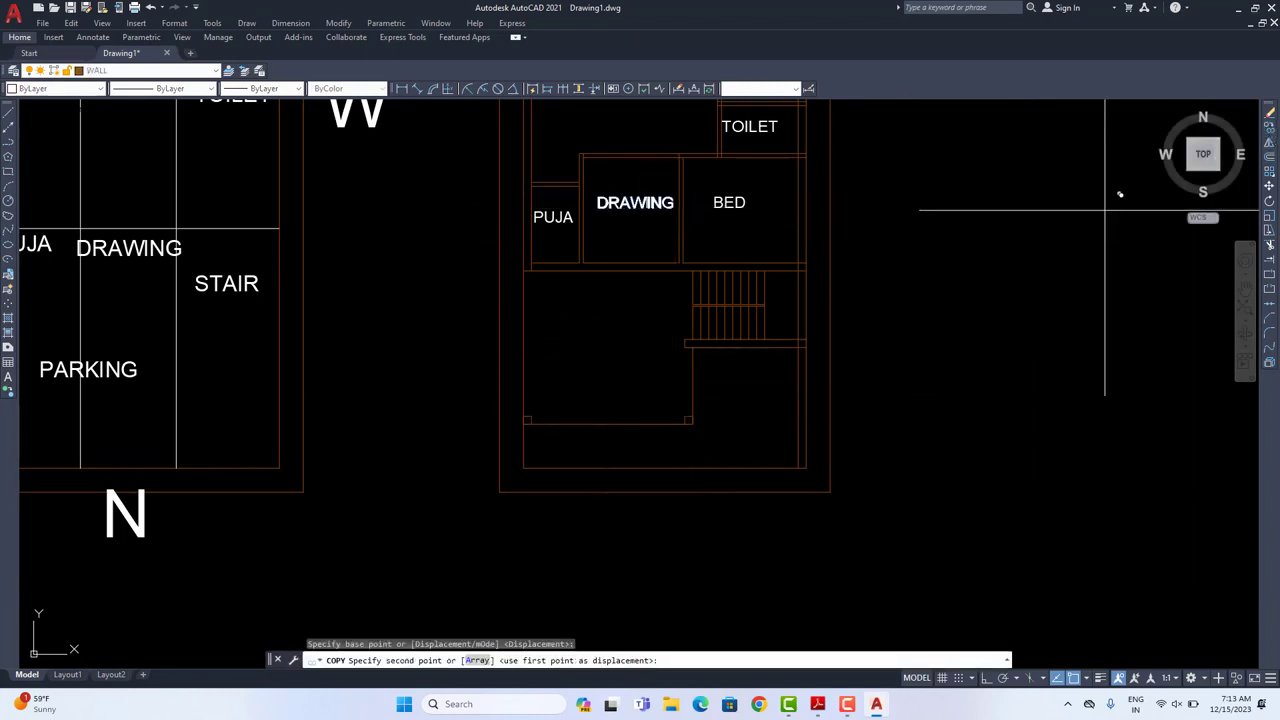
left_click(1116, 195)
left_click(1090, 333)
right_click(1022, 277)
left_click(1064, 303)
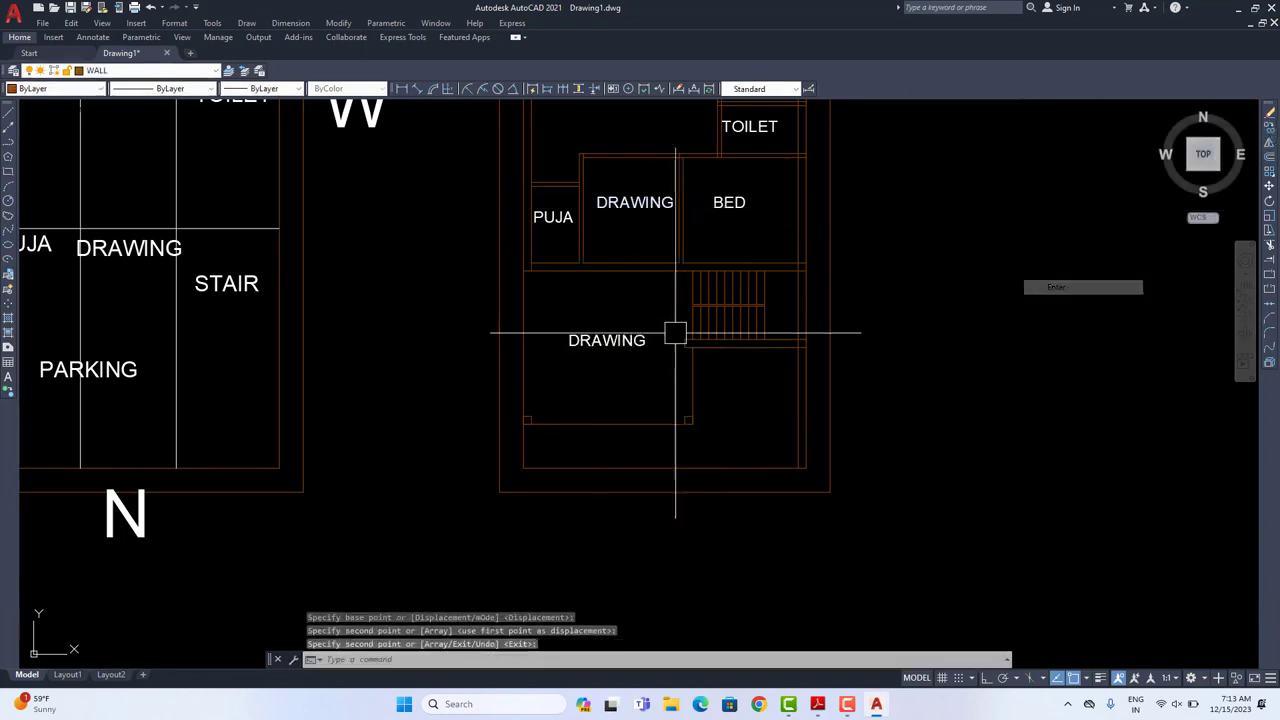
double_click(593, 341)
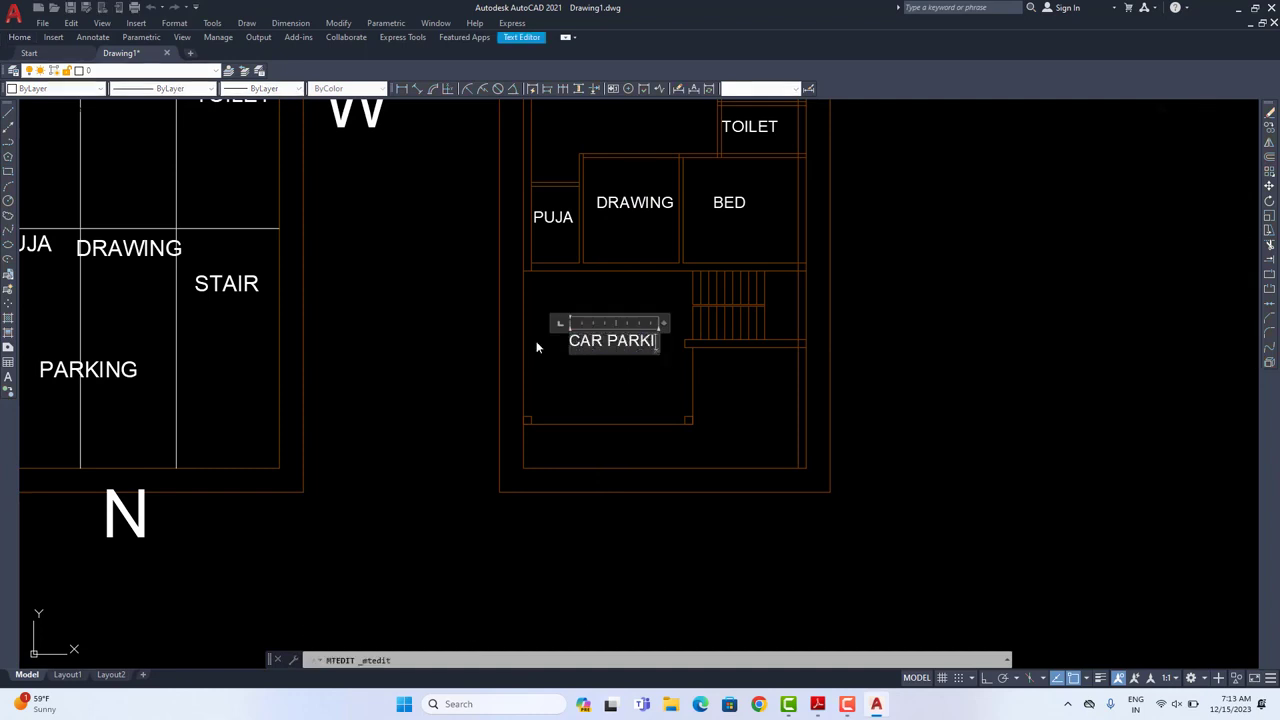
left_click(755, 280)
Step: Copy the DRAWING room label up into the open hall between the kitchen and the toilets
scroll(760, 290, "down", 5)
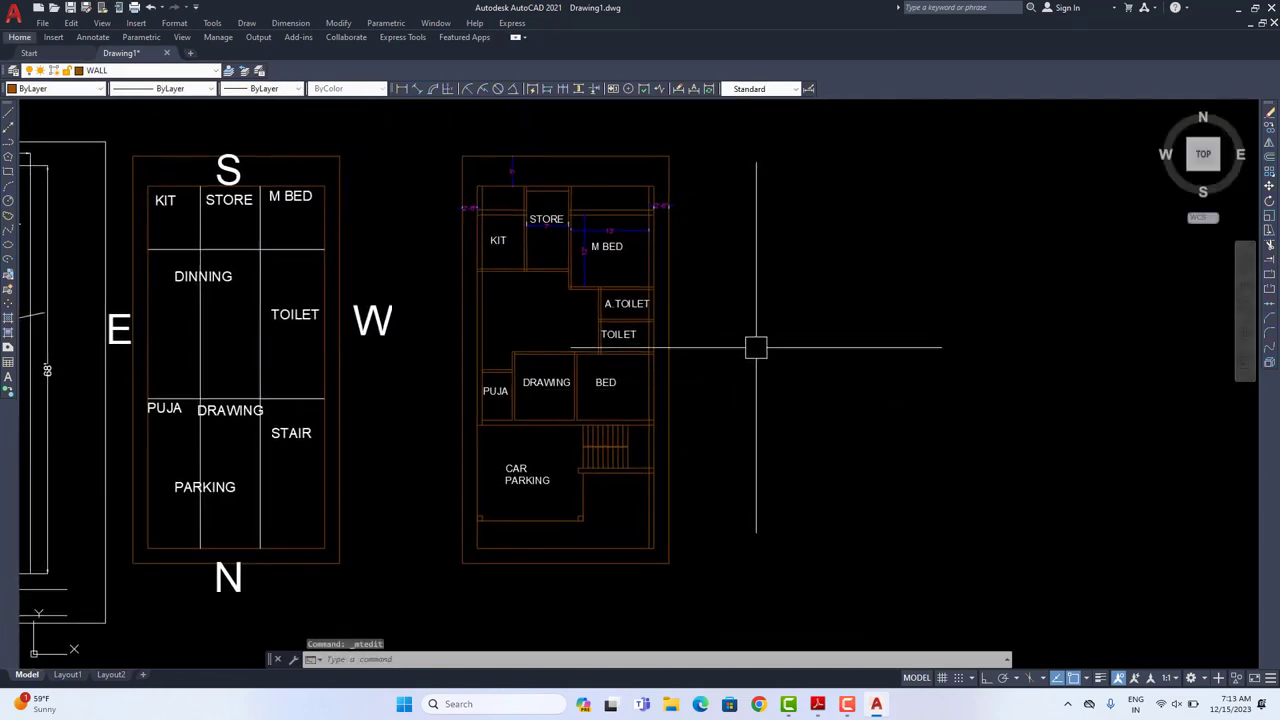
scroll(527, 246, "up", 3)
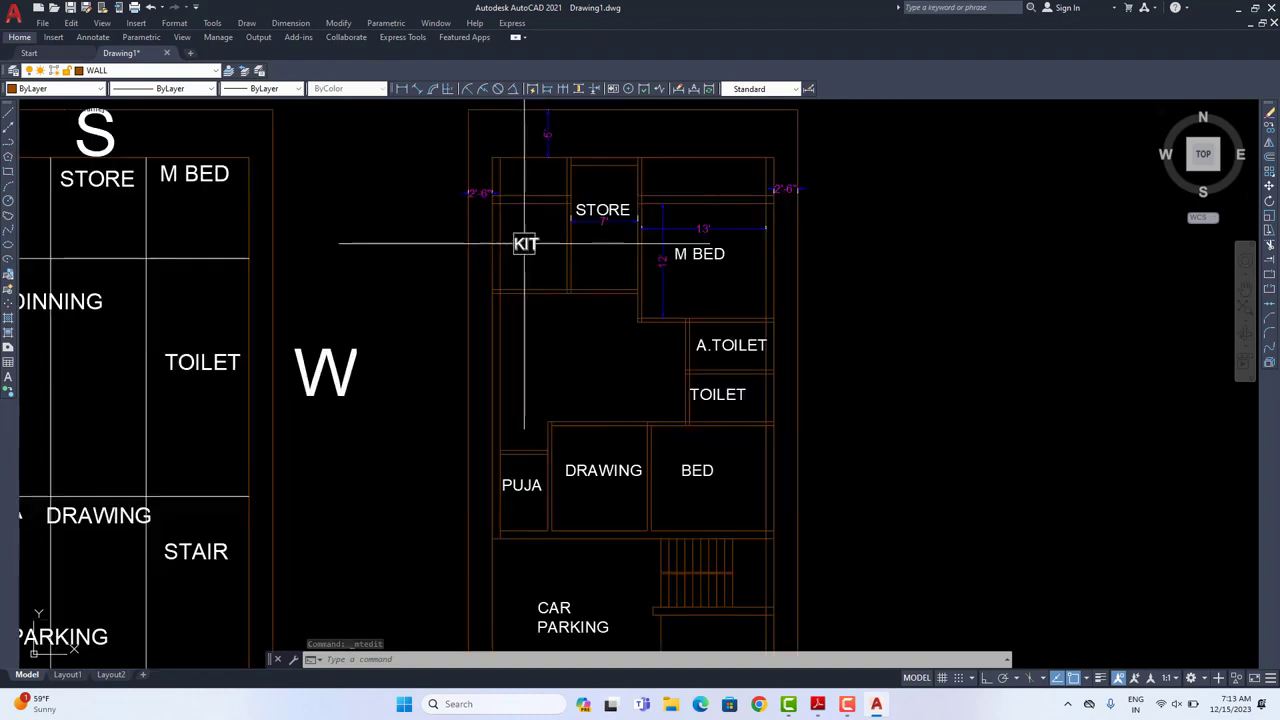
middle_click_drag(720, 332, 762, 234)
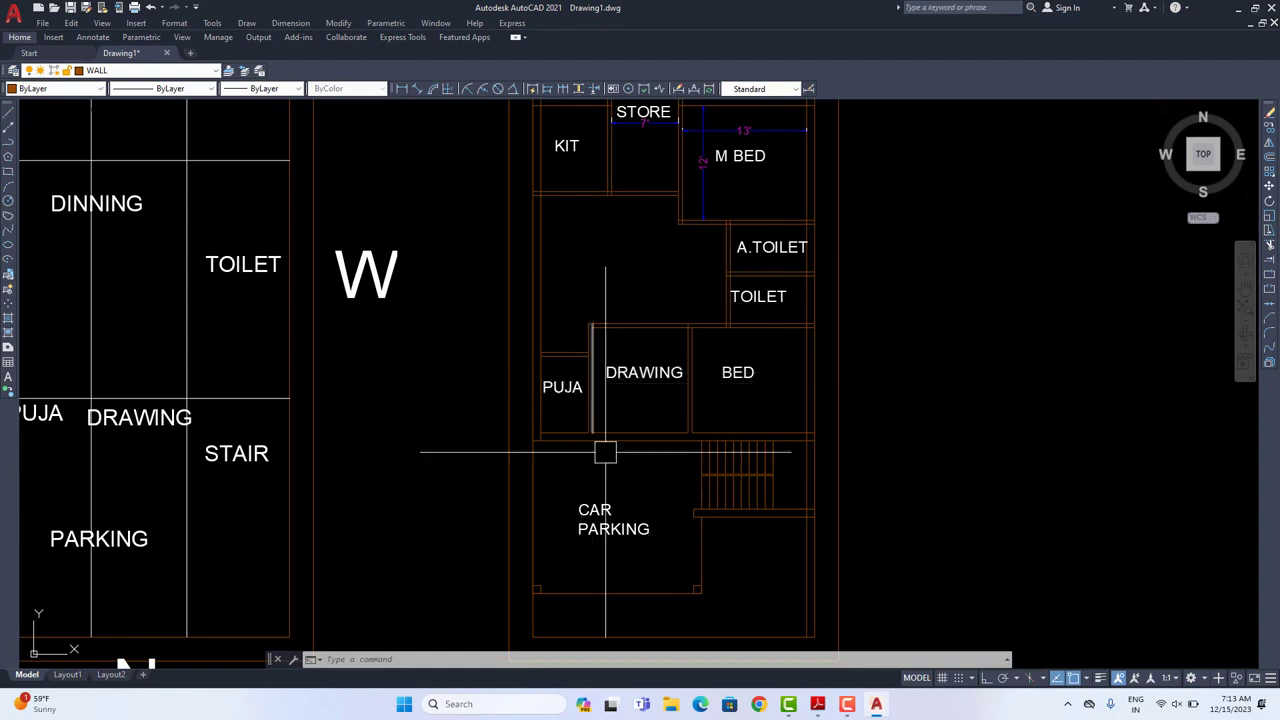
middle_click_drag(712, 400, 750, 531)
left_click(681, 497)
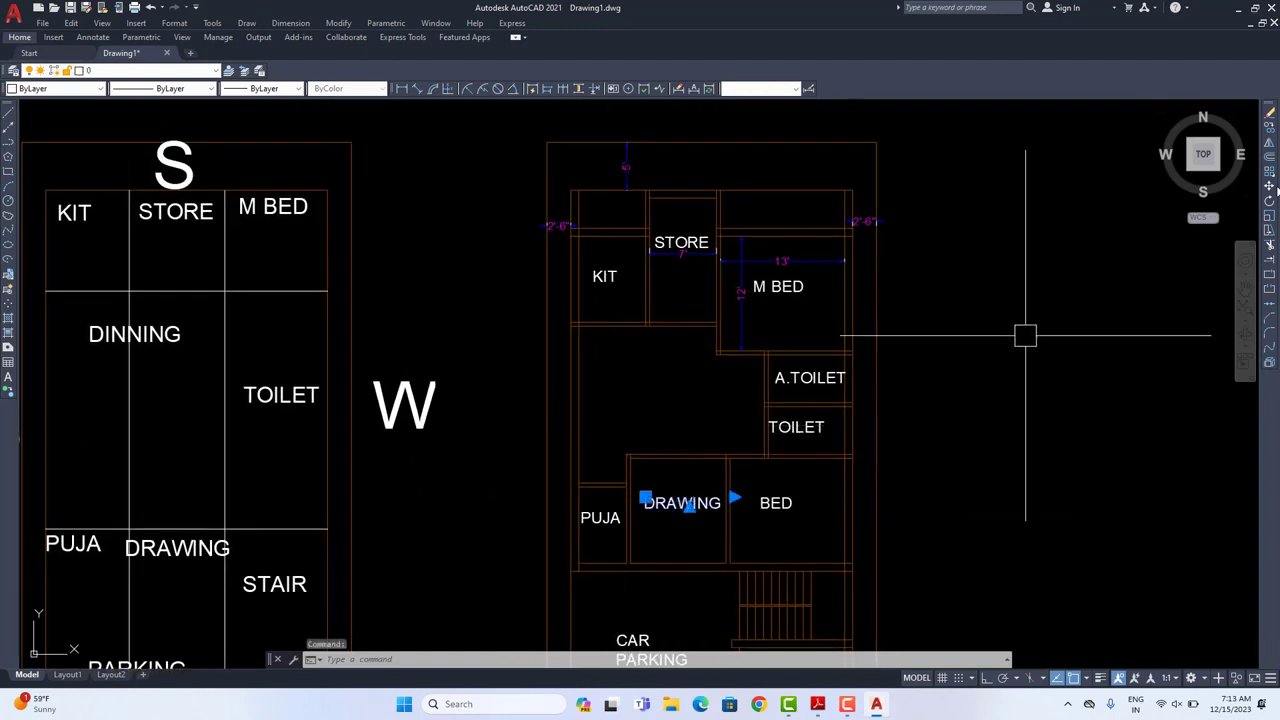
left_click(1268, 128)
left_click(1070, 395)
left_click(1040, 283)
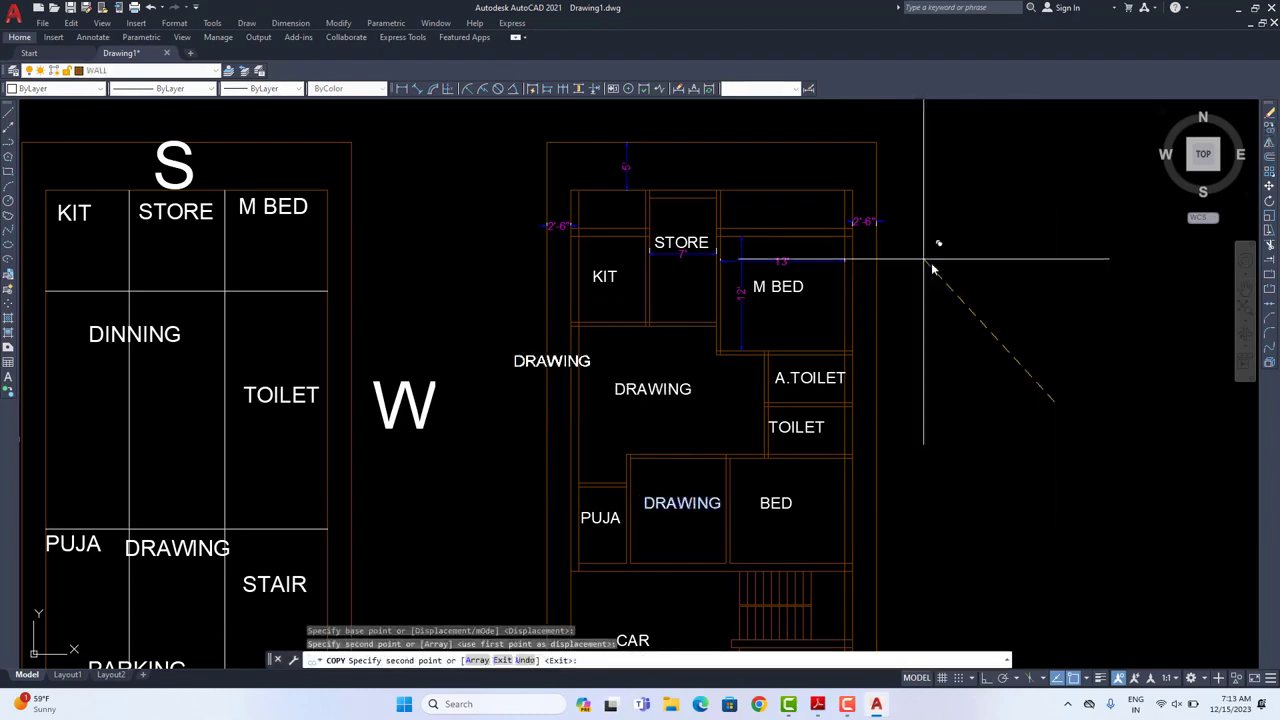
right_click(948, 285)
Step: Open the copied DRAWING label in the central hall for text editing
scroll(818, 351, "down", 2)
scroll(588, 363, "up", 4)
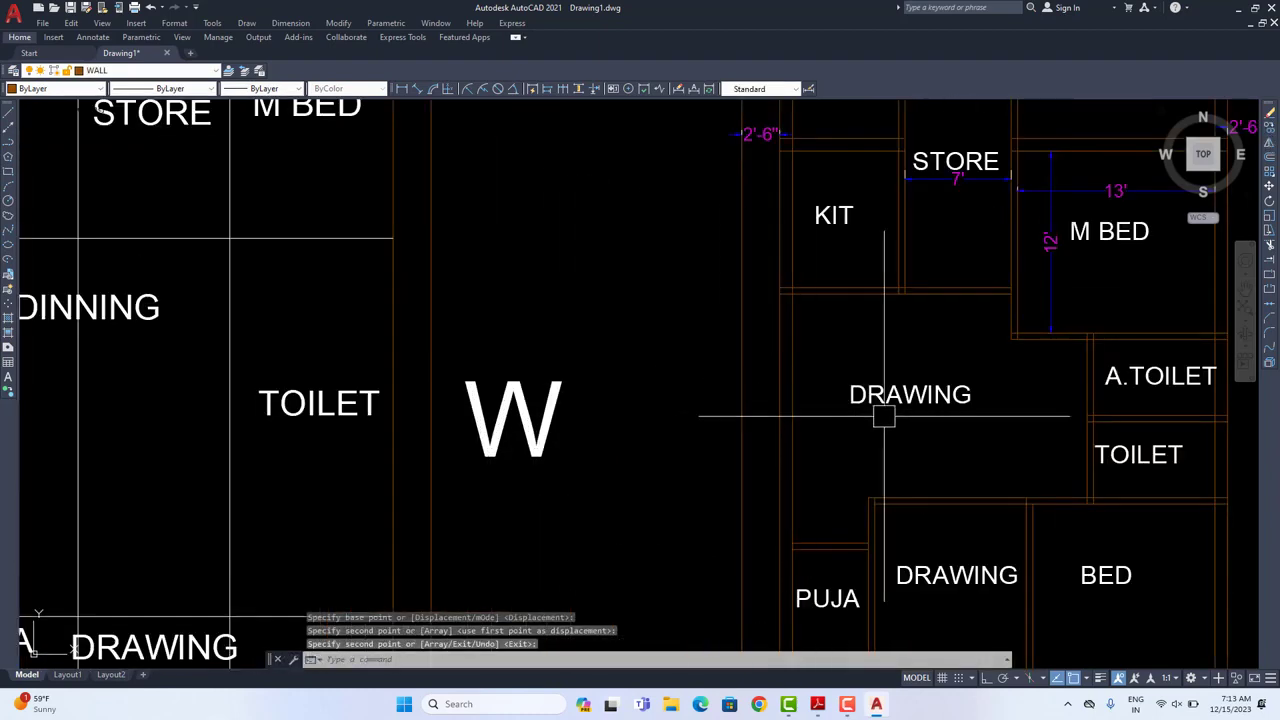
double_click(889, 401)
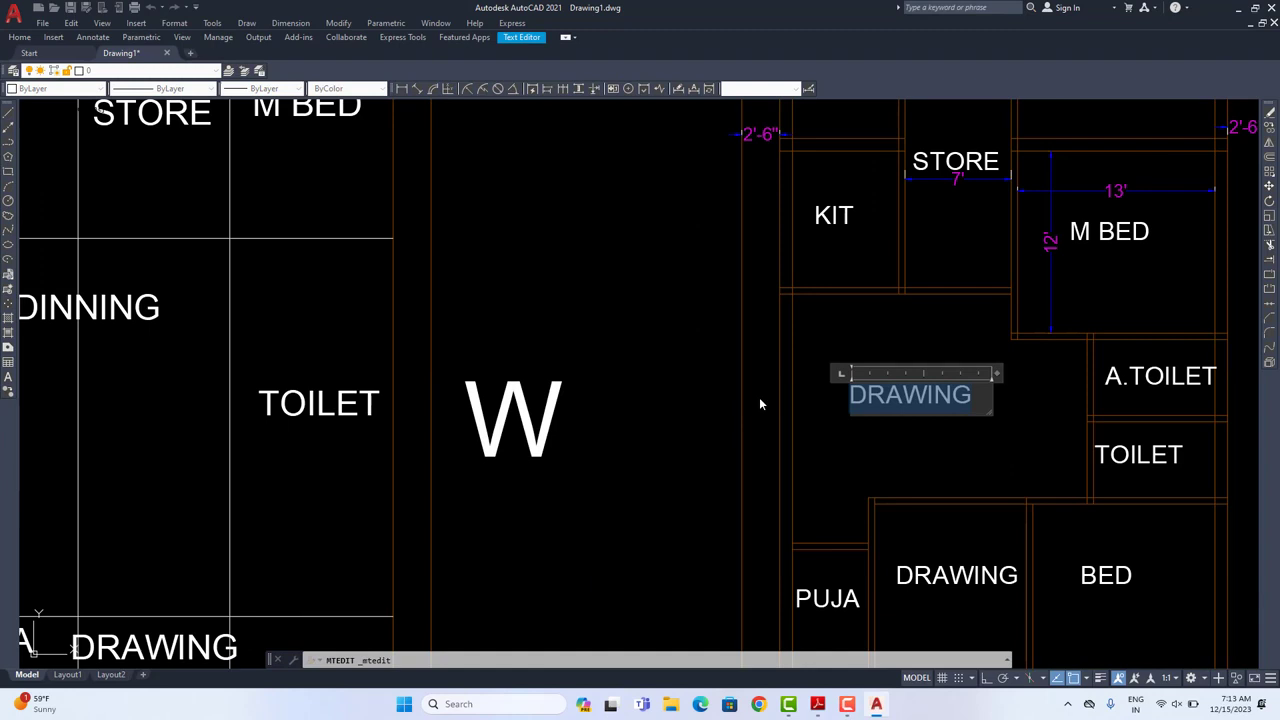
Step: Replace the copied DRAWING label in the central hall with DINNING HALL
type("DINNING")
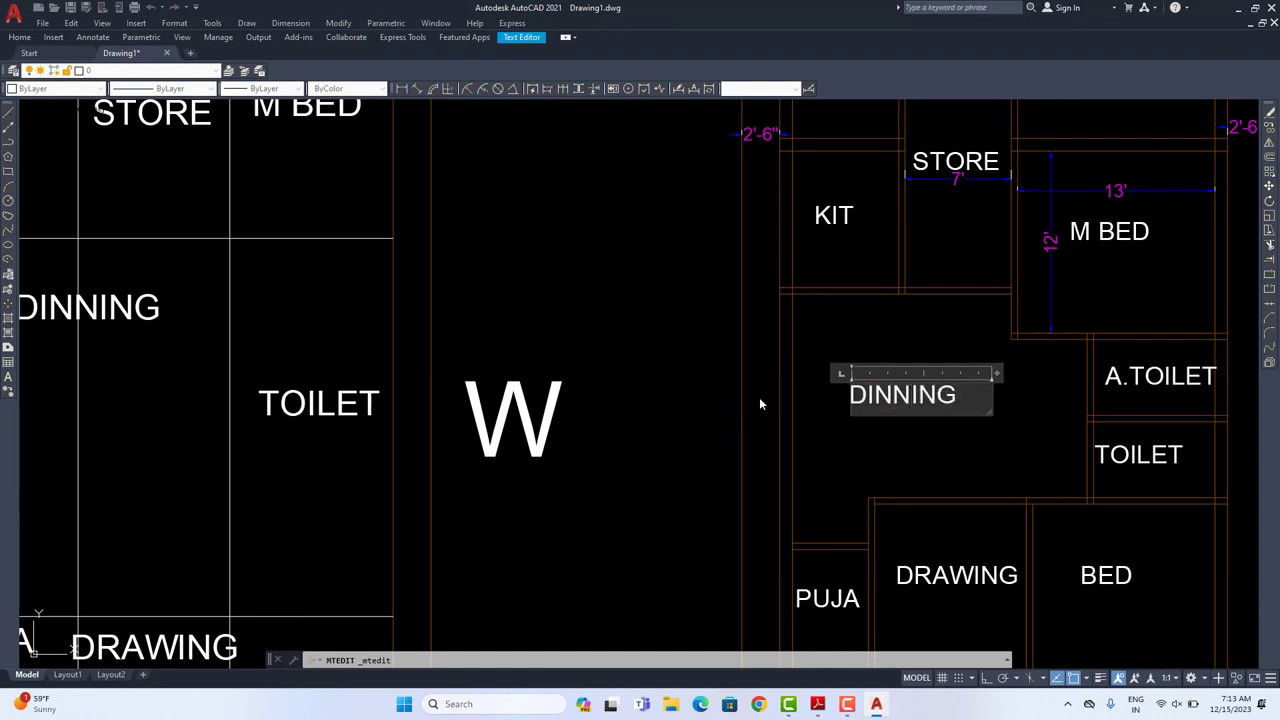
type(" HALL")
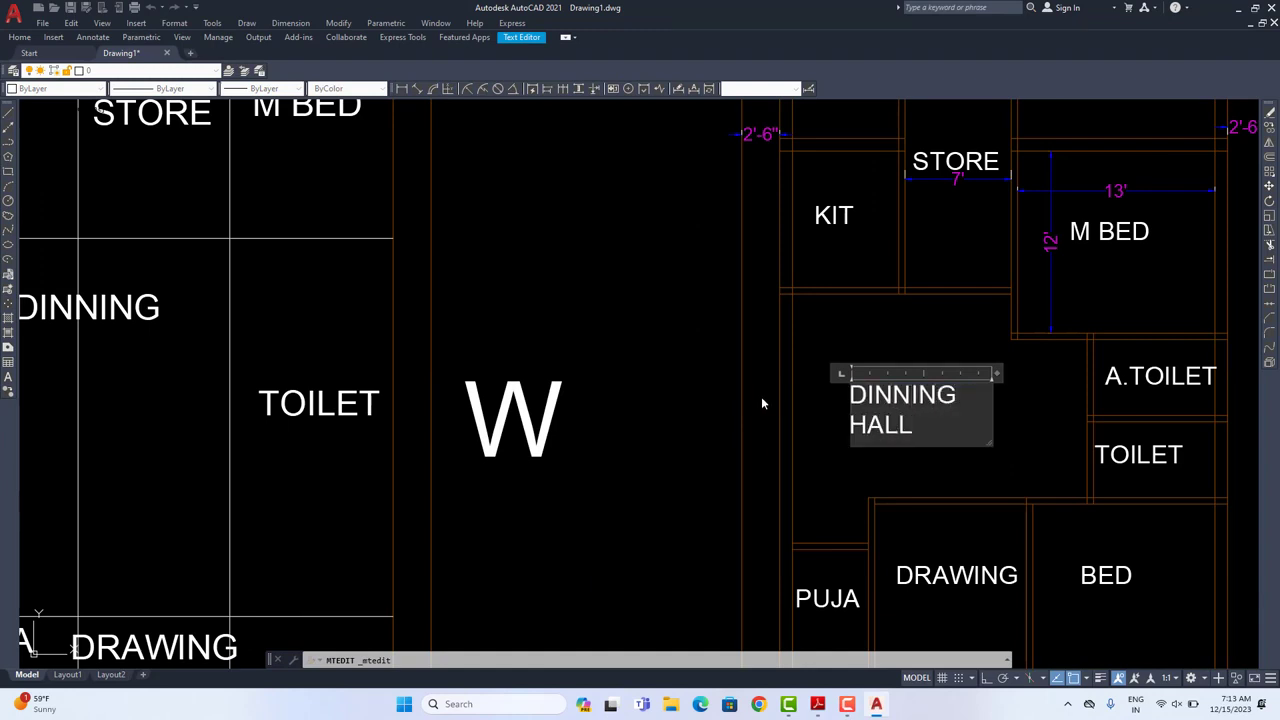
left_click(813, 294)
scroll(813, 294, "down", 5)
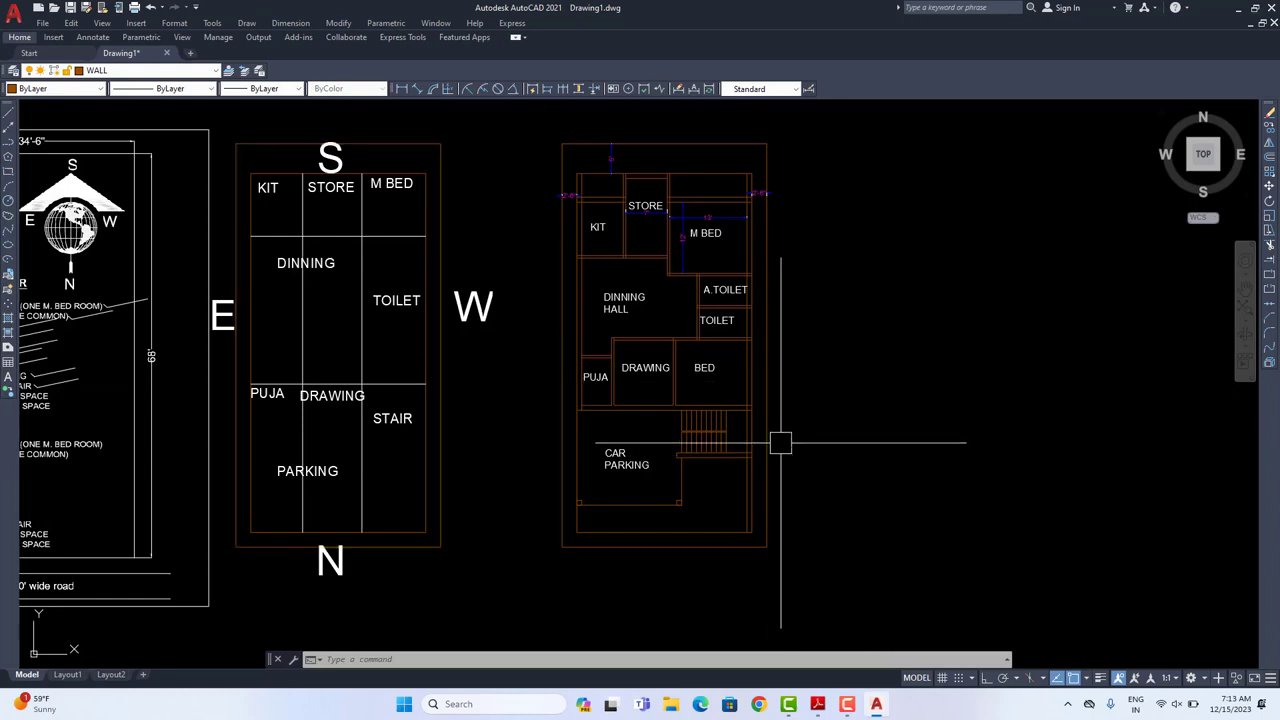
Step: Trim the overlapping lines where the wall below the staircase meets the right-hand outer wall
scroll(711, 286, "up", 2)
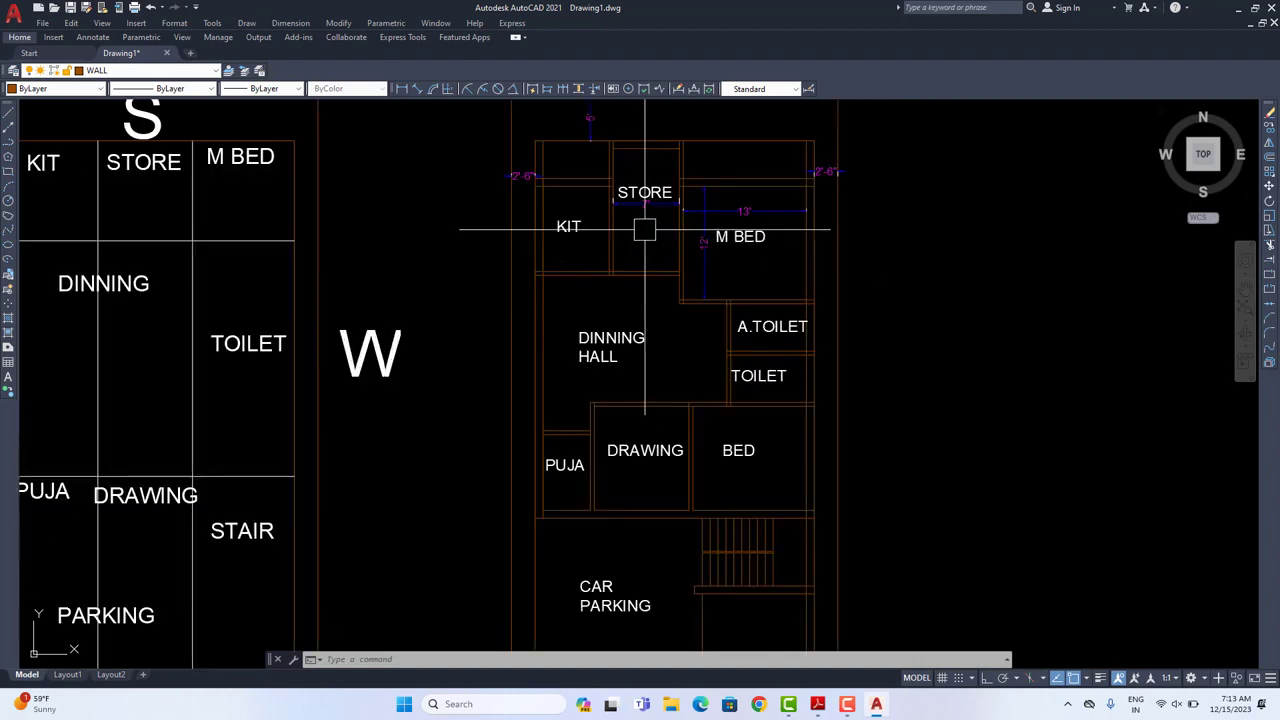
middle_click_drag(861, 436, 877, 229)
middle_click_drag(820, 471, 860, 374)
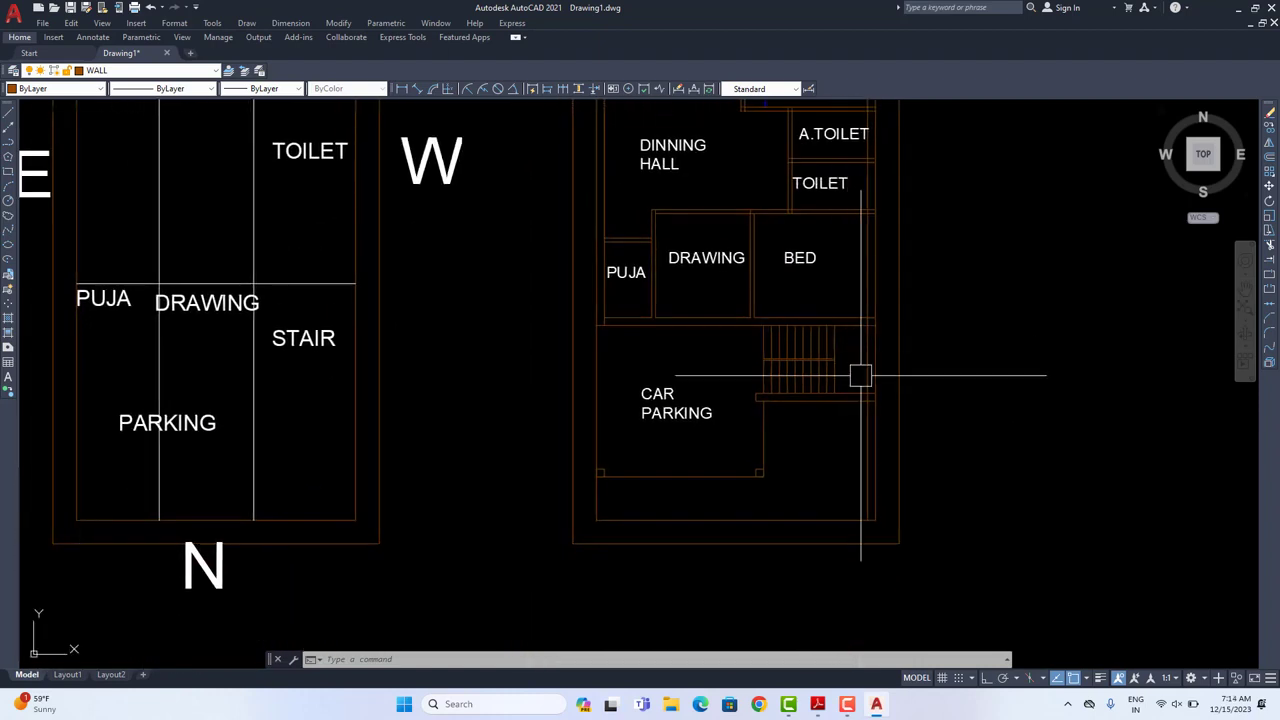
scroll(897, 427, "up", 4)
type("tr")
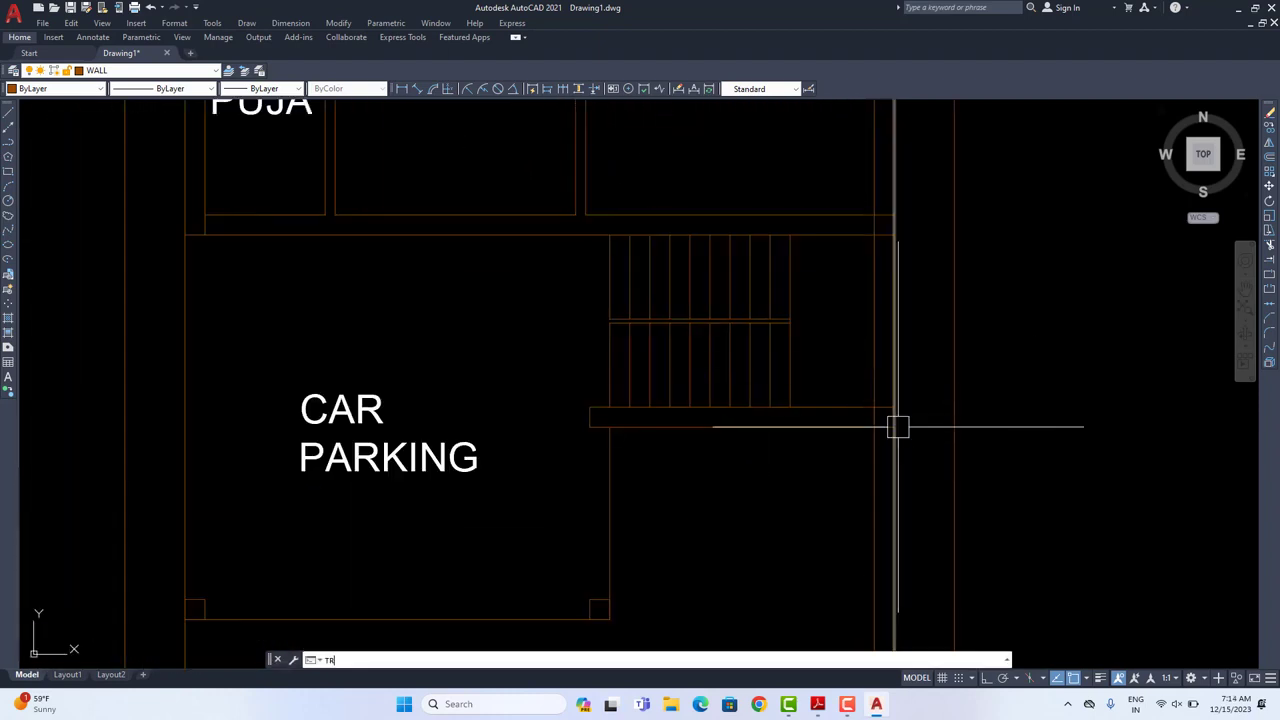
scroll(895, 420, "up", 6)
key("Return")
scroll(868, 371, "up", 2)
left_click(851, 357)
left_click(851, 555)
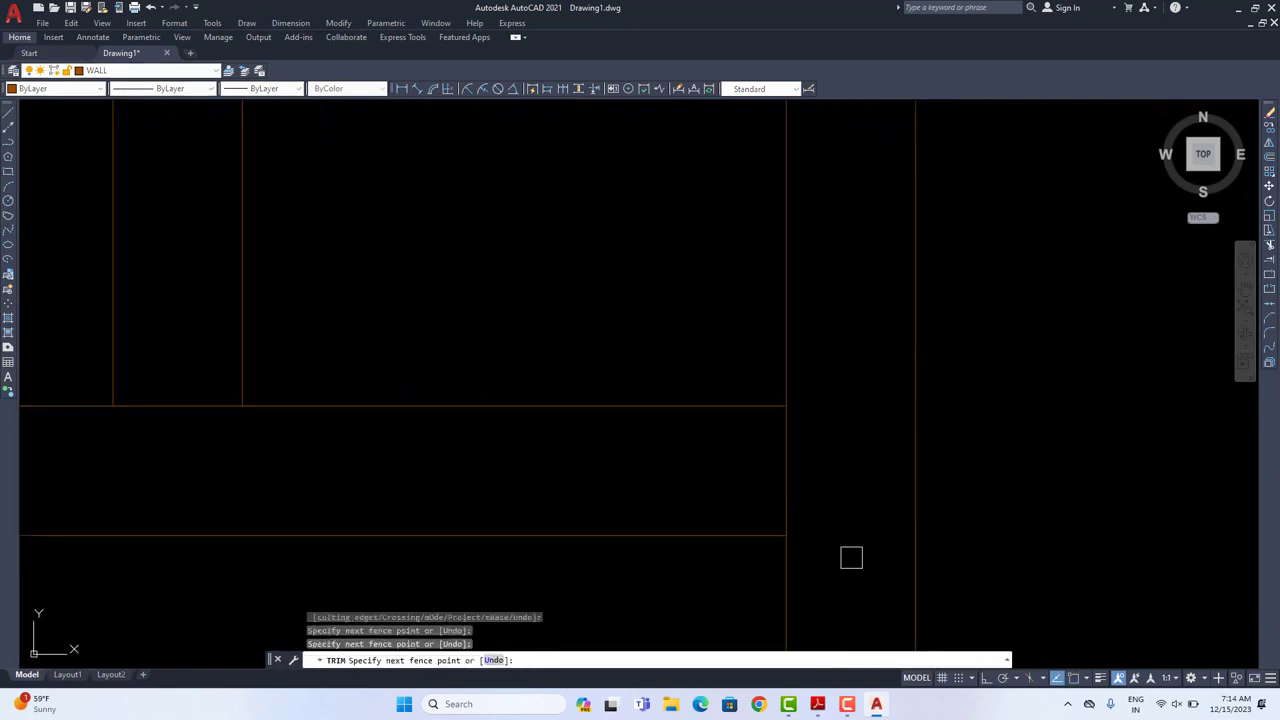
left_click(803, 438)
left_click(765, 454)
Step: Trim the overlapping lines where the wall between the BED room and the staircase meets the outer wall
scroll(758, 462, "down", 6)
middle_click_drag(770, 248, 809, 411)
scroll(814, 322, "up", 4)
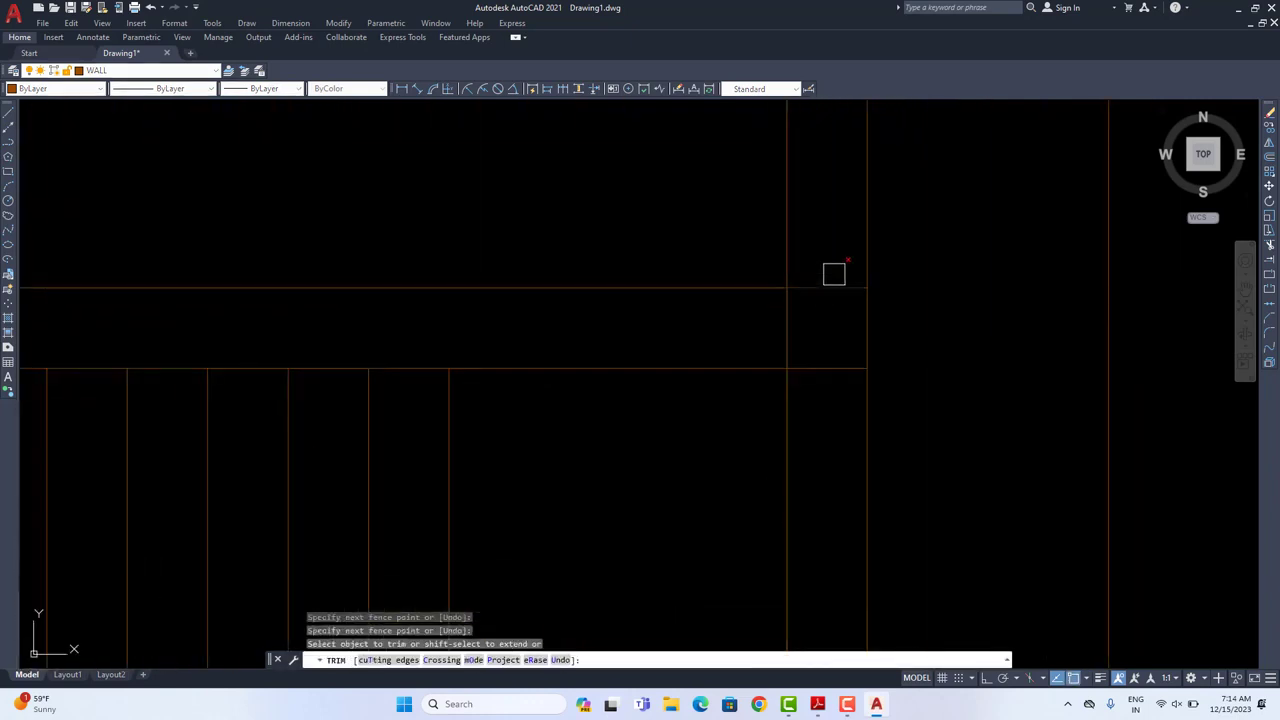
left_click(829, 250)
left_click(821, 382)
left_click(779, 322)
Step: Trim the short line closing off the wall junction at the outer corner below the PUJA room
scroll(791, 386, "down", 4)
middle_click_drag(514, 377, 851, 378)
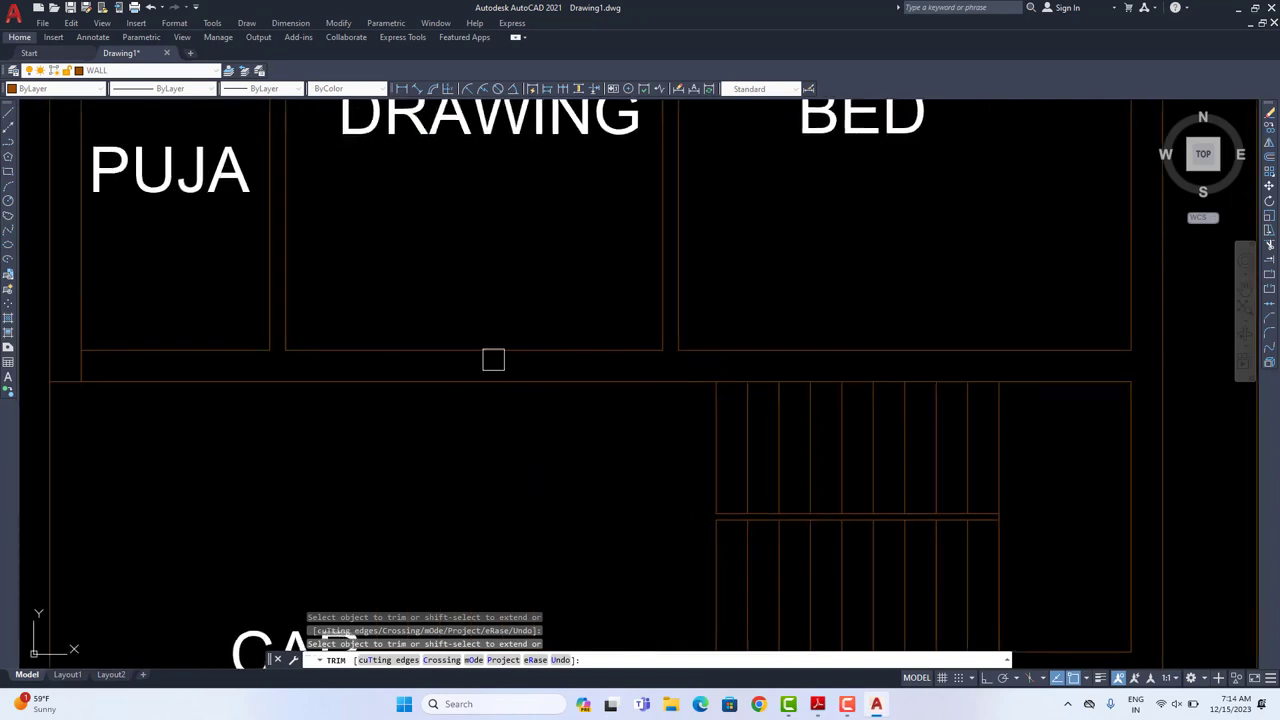
middle_click_drag(249, 348, 514, 360)
scroll(344, 376, "up", 2)
left_click(343, 372)
scroll(474, 438, "down", 4)
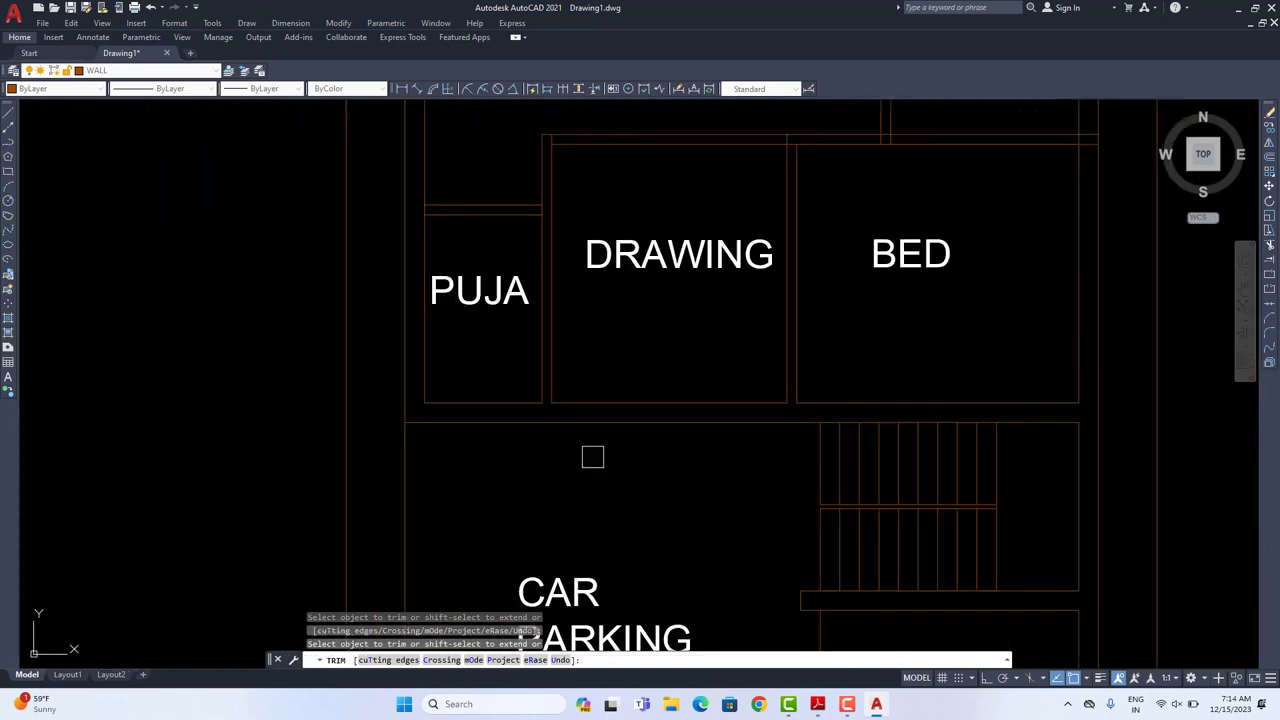
Step: Trim the overlapping lines at both ends of the wall above PUJA and at the remaining room wall junctions
middle_click_drag(546, 291, 529, 445)
scroll(524, 362, "up", 6)
scroll(524, 360, "up", 2)
left_click(531, 380)
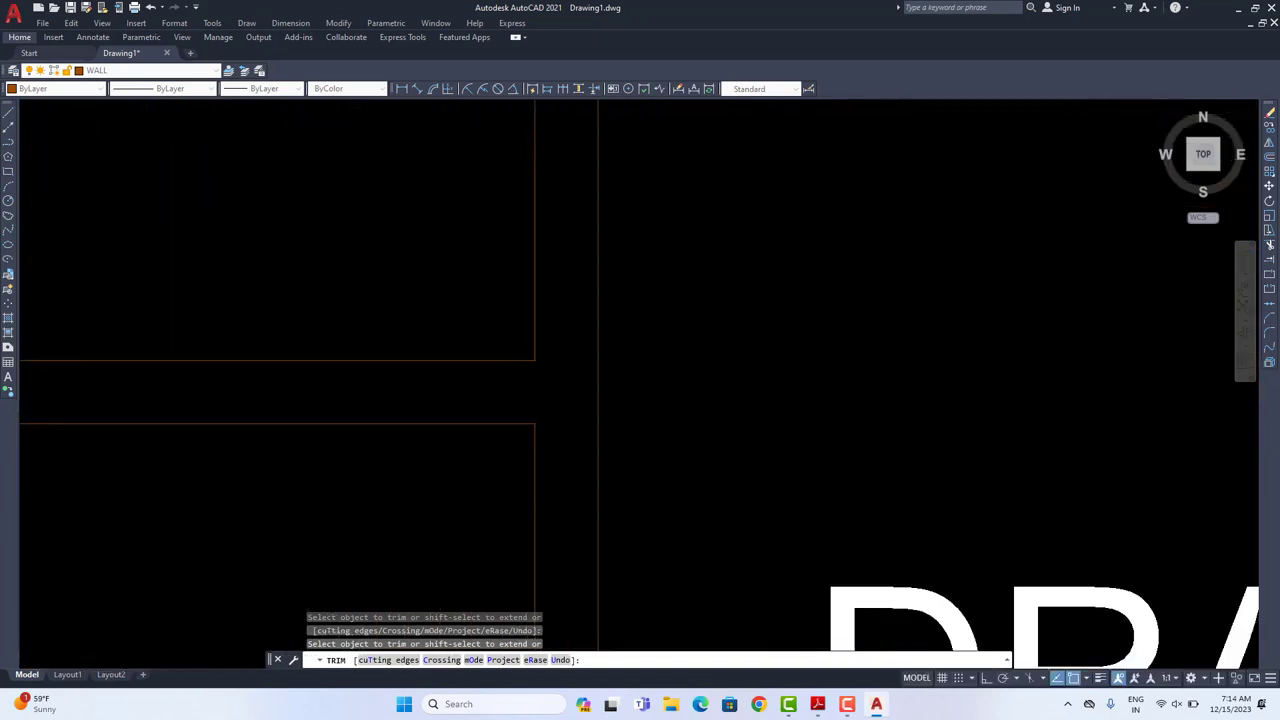
scroll(640, 400, "down", 2)
middle_click_drag(171, 395, 360, 404)
left_click(304, 401)
scroll(763, 349, "down", 2)
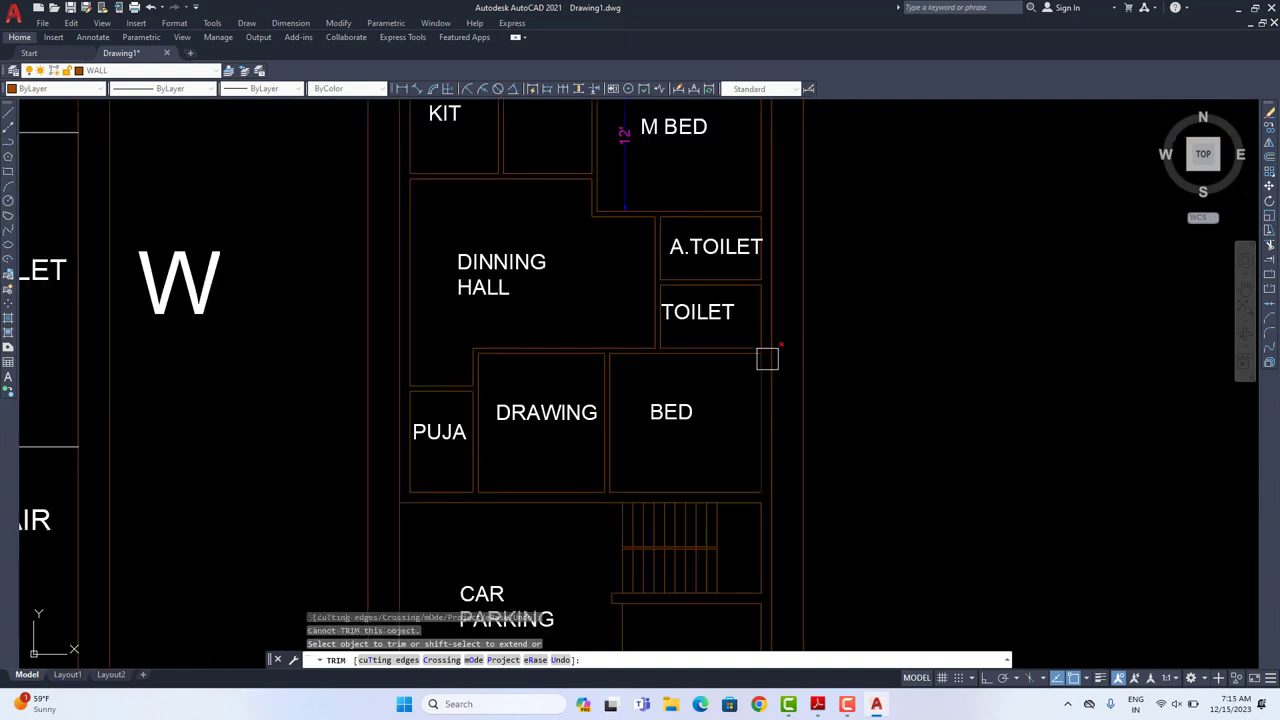
mouse_move(766, 357)
middle_mouse_down()
mouse_move(777, 277)
mouse_move(747, 336)
mouse_move(746, 374)
middle_mouse_up()
mouse_move(619, 163)
middle_mouse_down()
mouse_move(591, 268)
mouse_move(641, 398)
middle_mouse_up()
scroll(519, 284, "up", 4)
key("Escape")
Step: Move the short vertical wall line beside the STORE on the kitchen side 5" away from the STORE, with ortho on
scroll(518, 233, "up", 2)
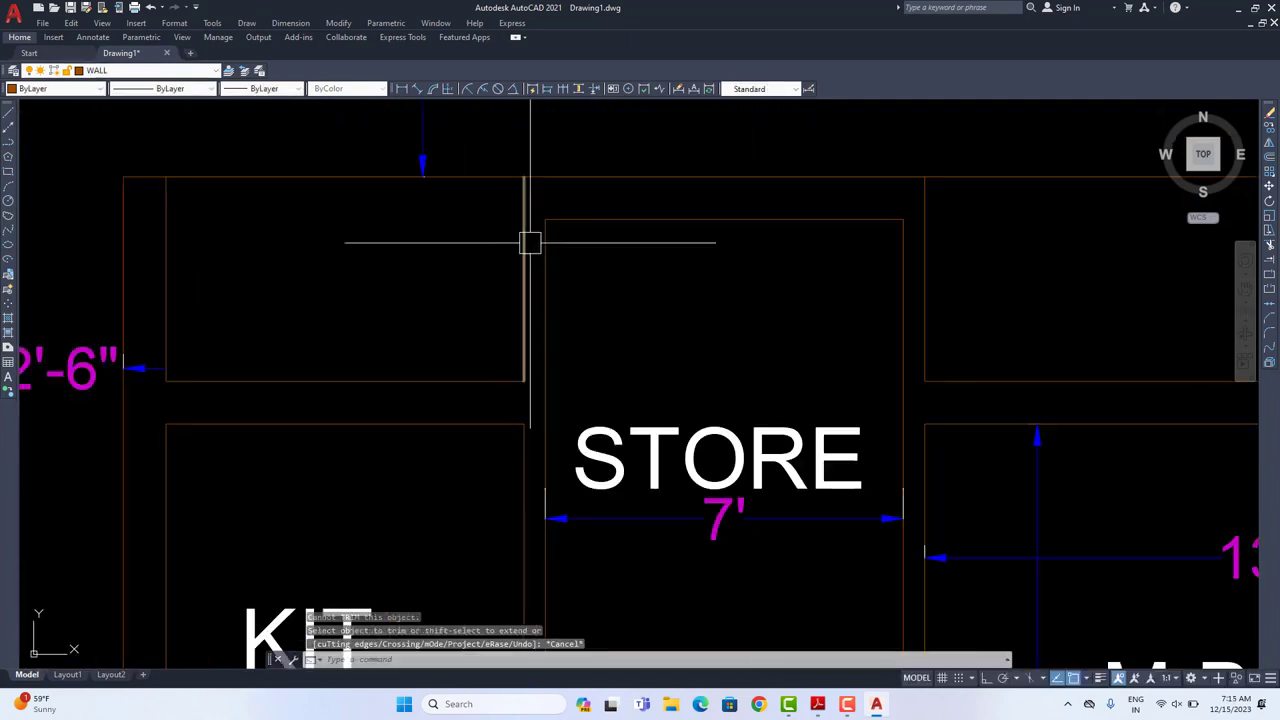
scroll(483, 205, "down", 4)
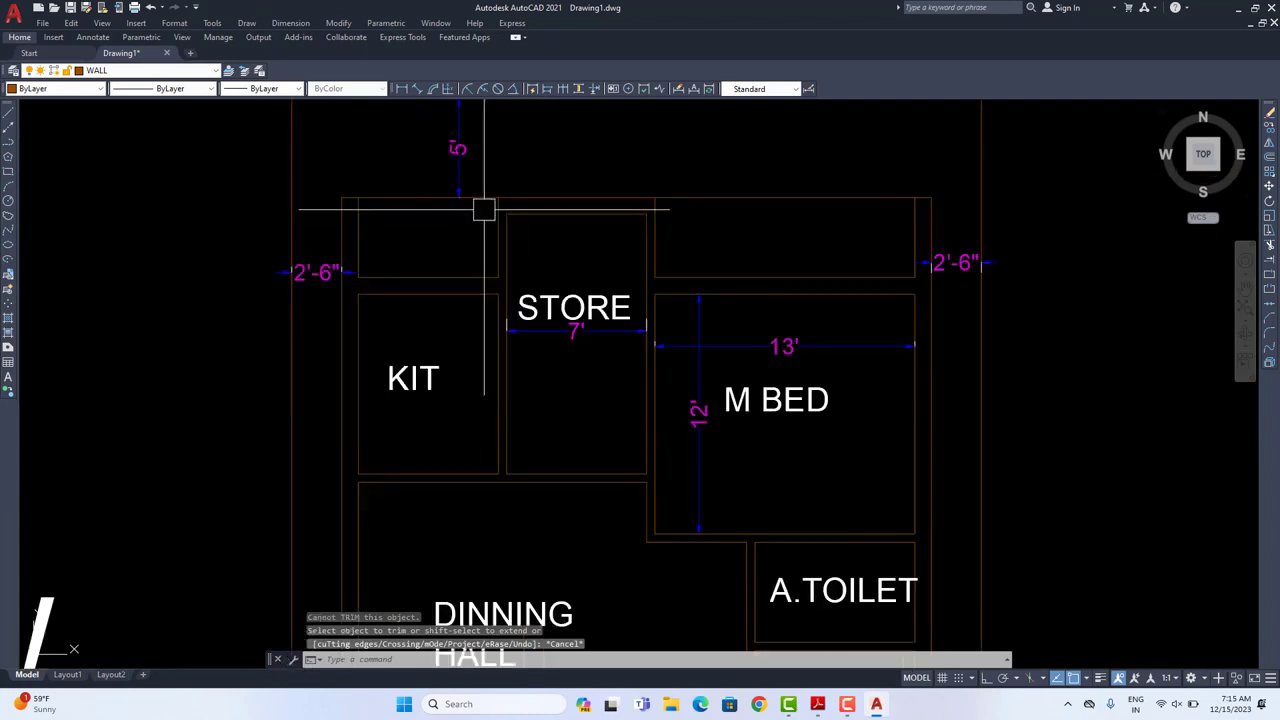
middle_click_drag(483, 209, 497, 320)
scroll(515, 340, "up", 4)
left_click(521, 351)
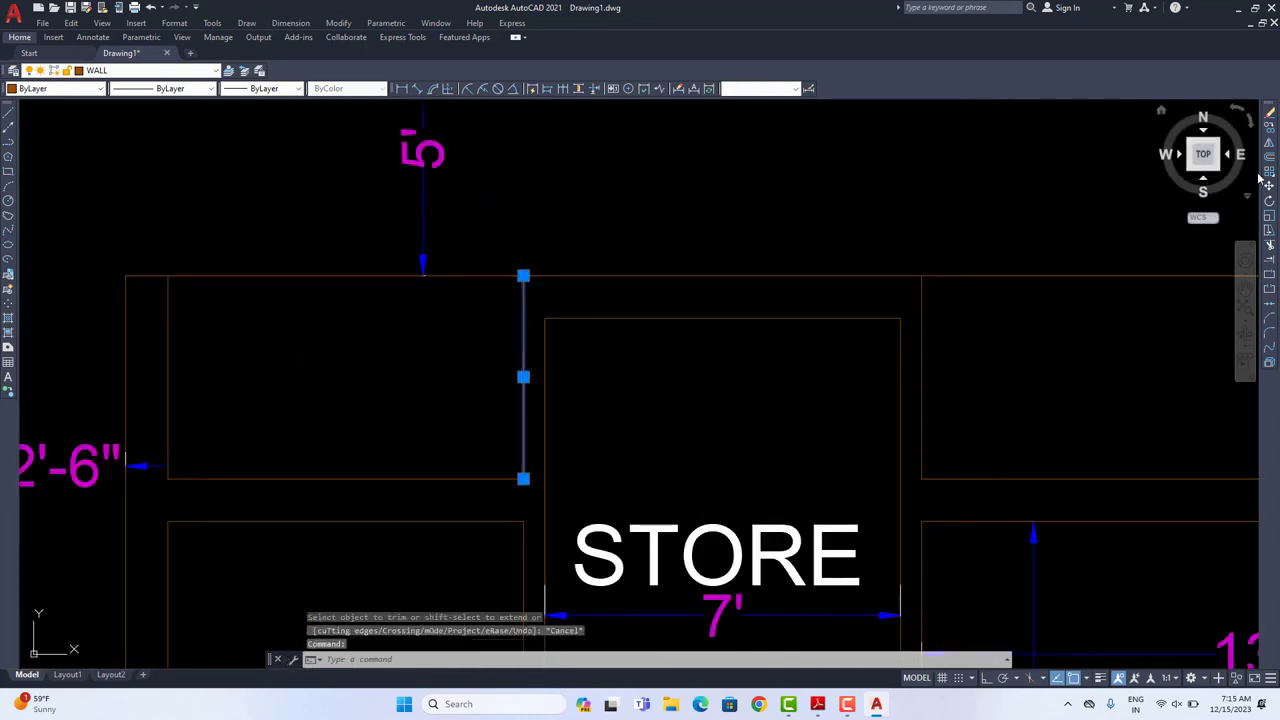
middle_click_drag(732, 329, 900, 274)
type("m")
key("Return")
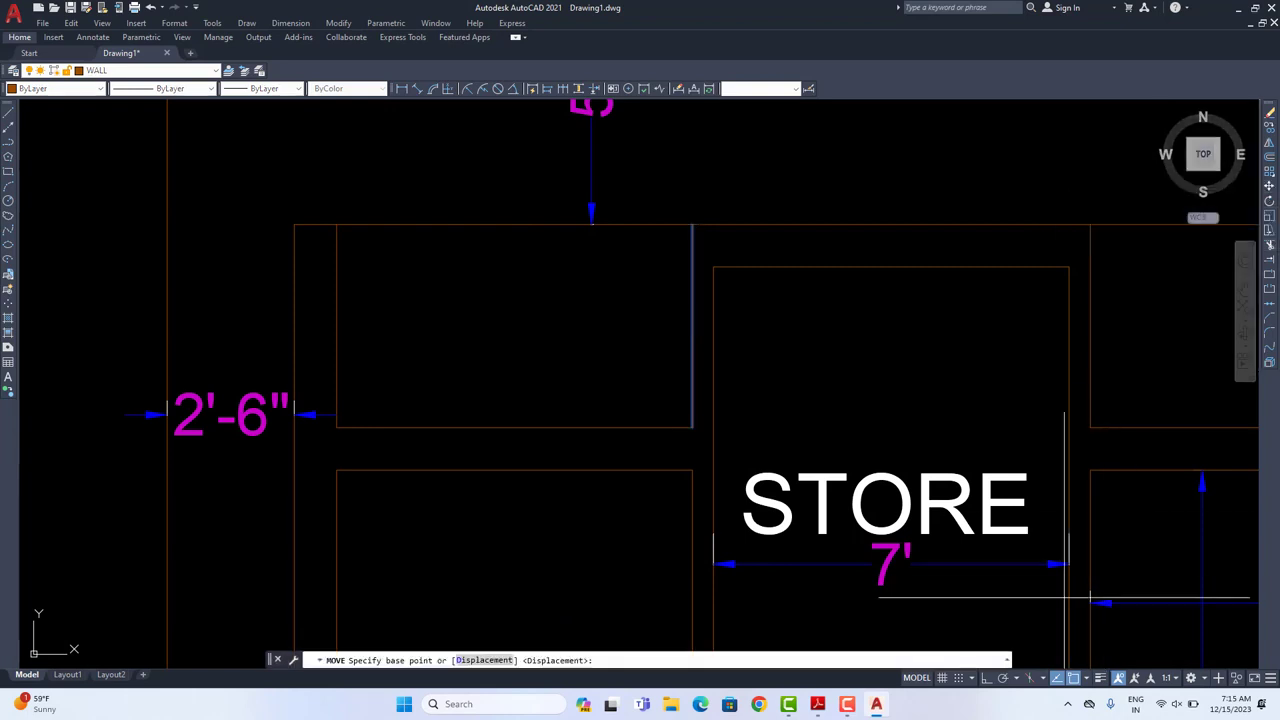
left_click(986, 678)
left_click(889, 350)
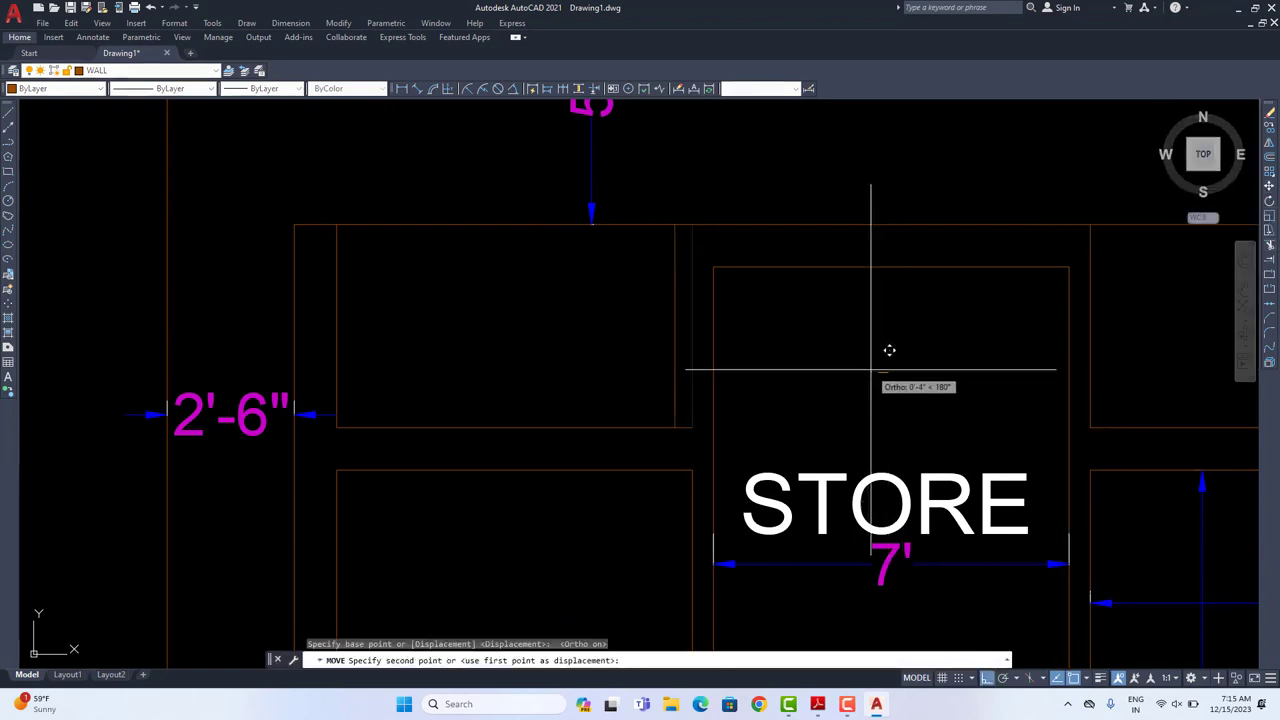
type("5\"")
key("Return")
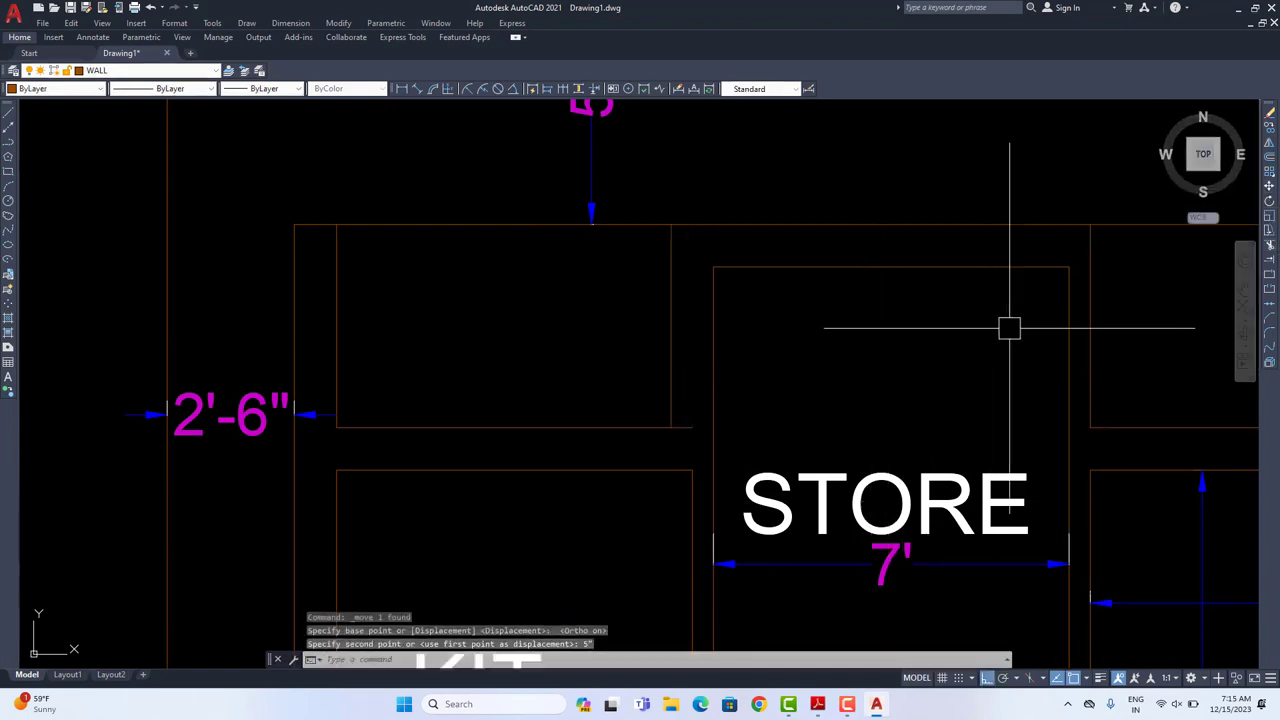
Step: Move the short vertical wall line on the M BED side of the STORE 5" away from the STORE
middle_click_drag(1008, 329, 834, 351)
key("Return")
left_click(883, 339)
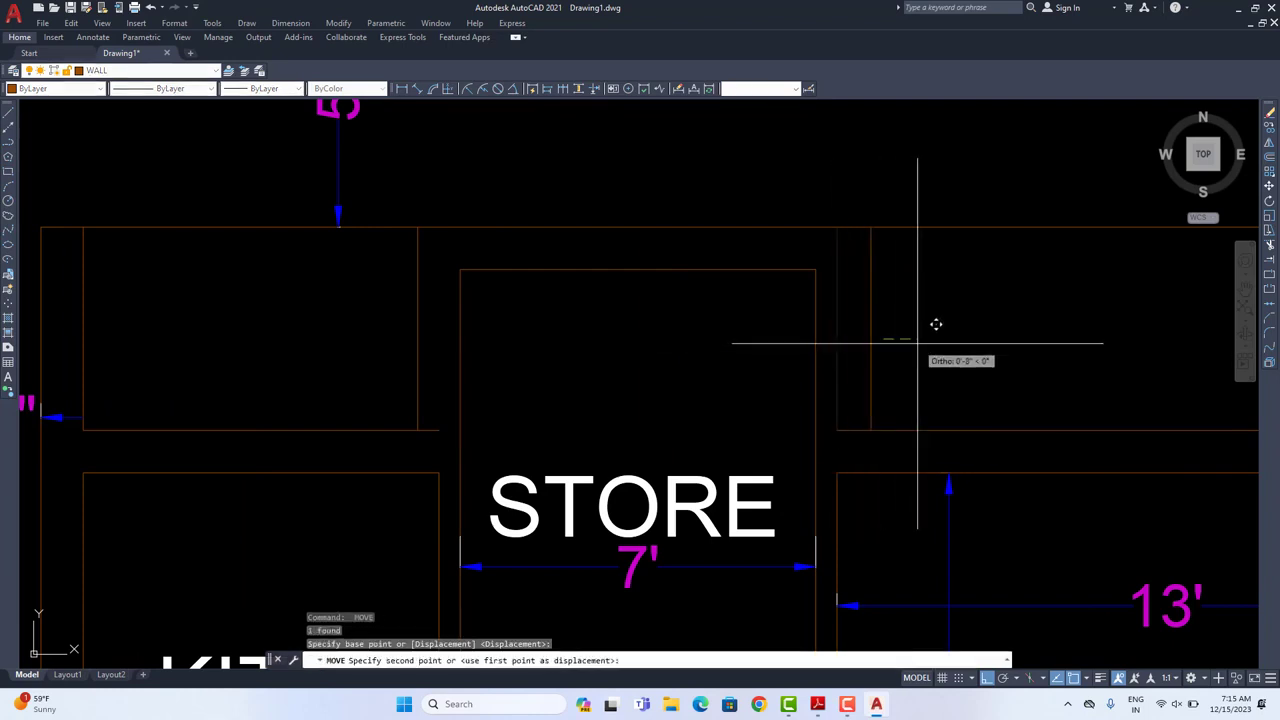
type("5\"")
key("Return")
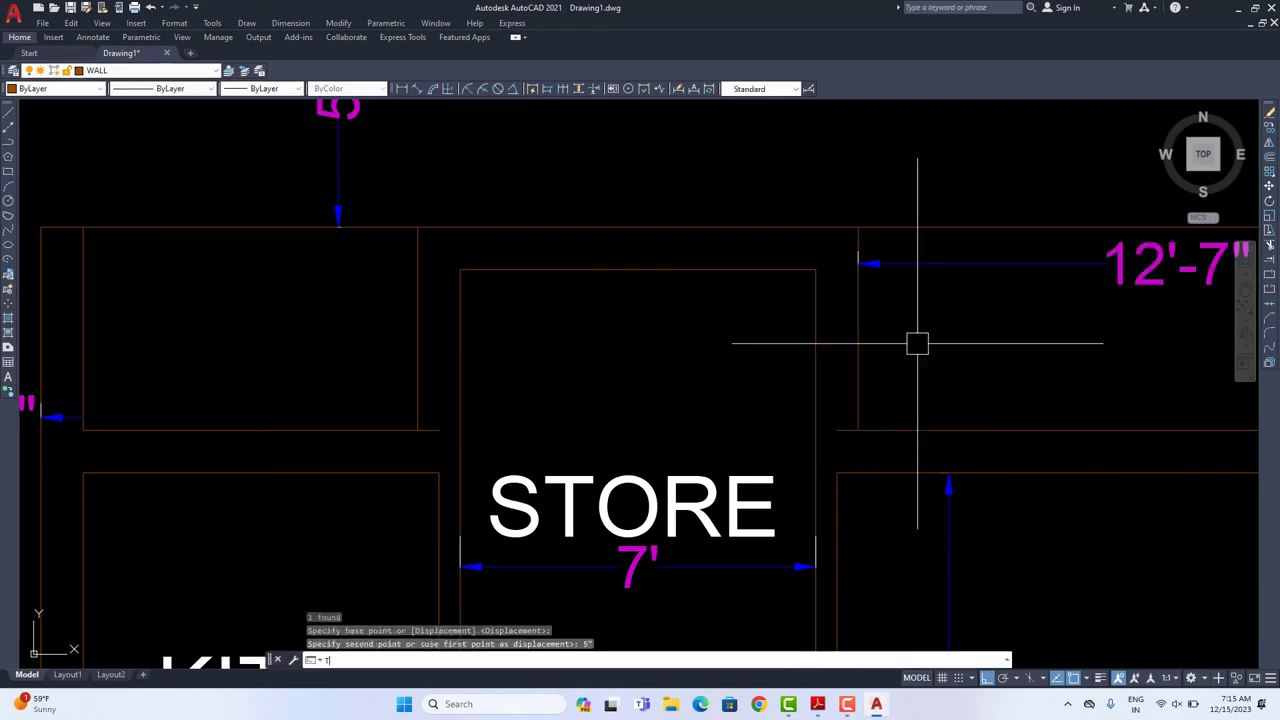
Step: Trim the overhanging wall line ends on both sides of the STORE and the inner side line of the space above KIT
type("TR")
key("Return")
left_click(840, 431)
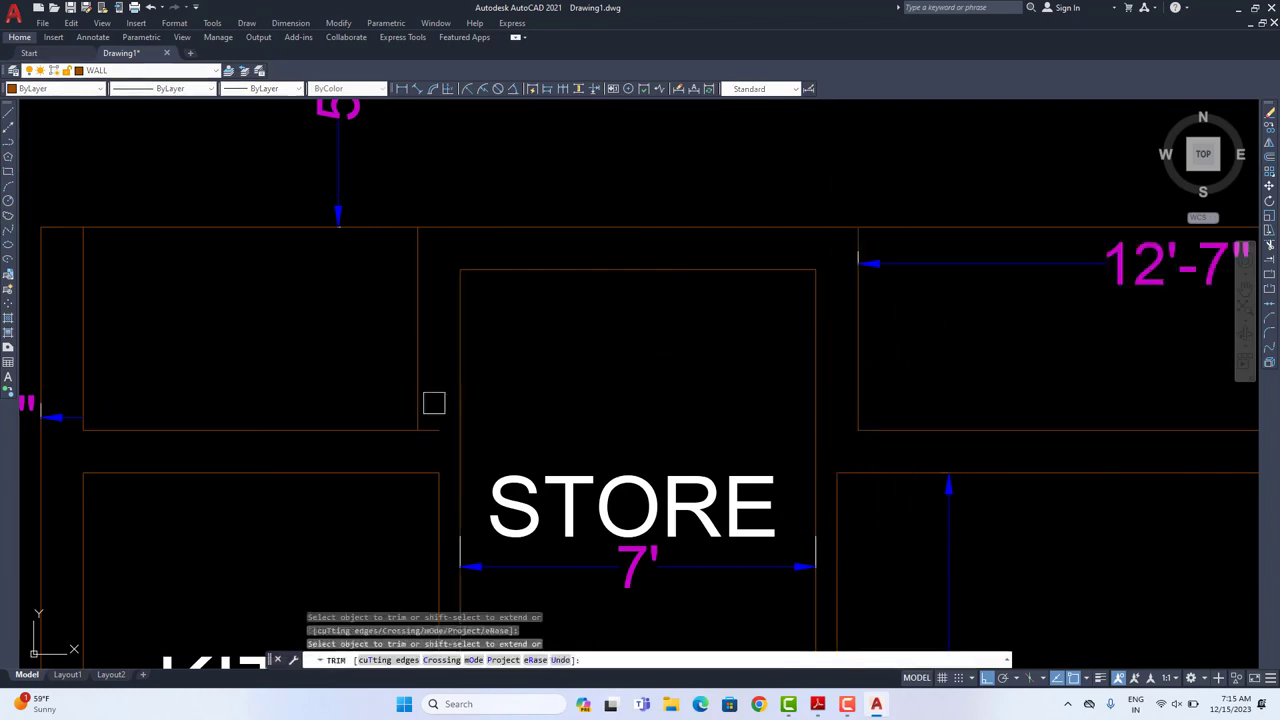
scroll(873, 294, "down", 2)
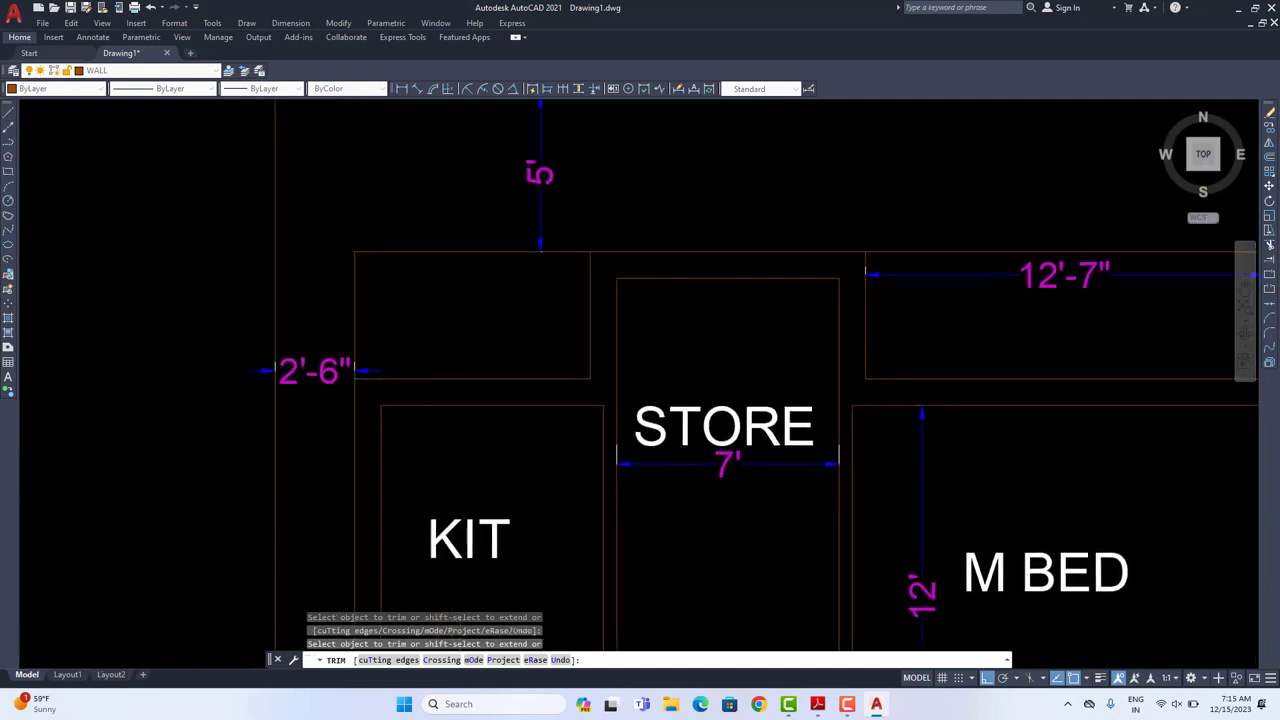
Step: Trim away the inner side wall line of the open space above M BED so it reaches the outer line
scroll(444, 212, "down", 5)
left_click(528, 278)
scroll(649, 246, "up", 5)
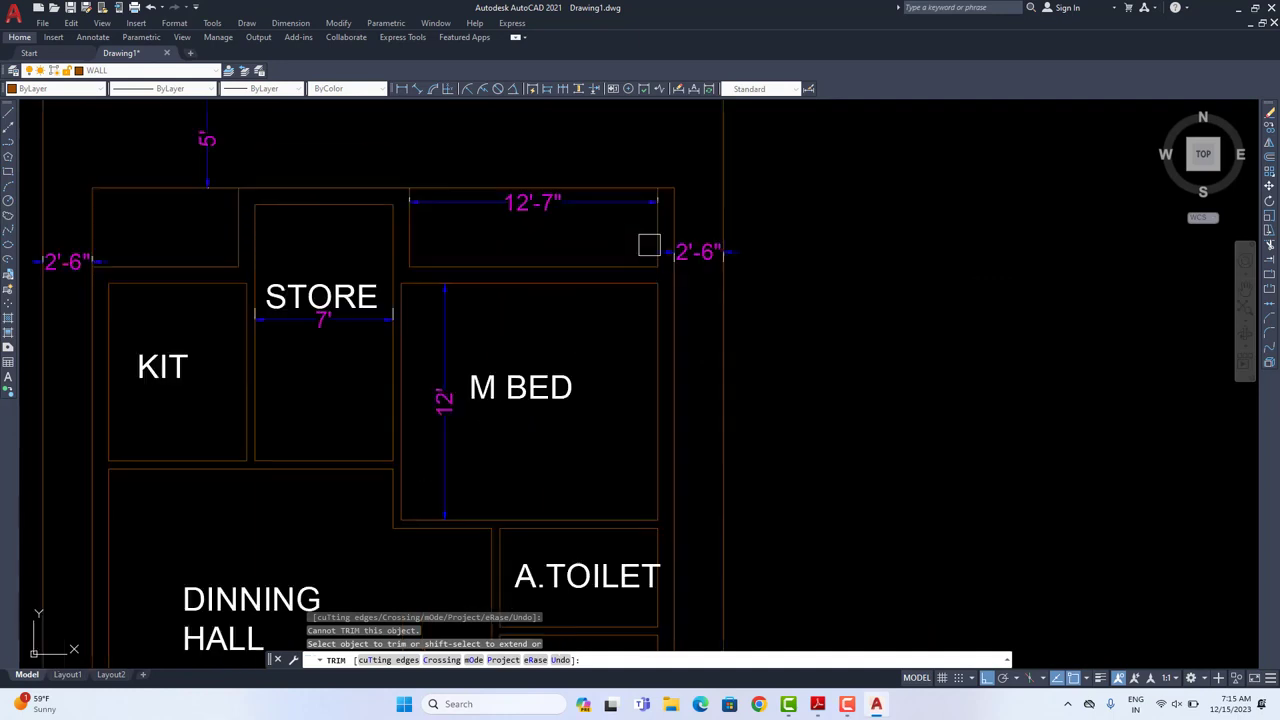
left_click(648, 258)
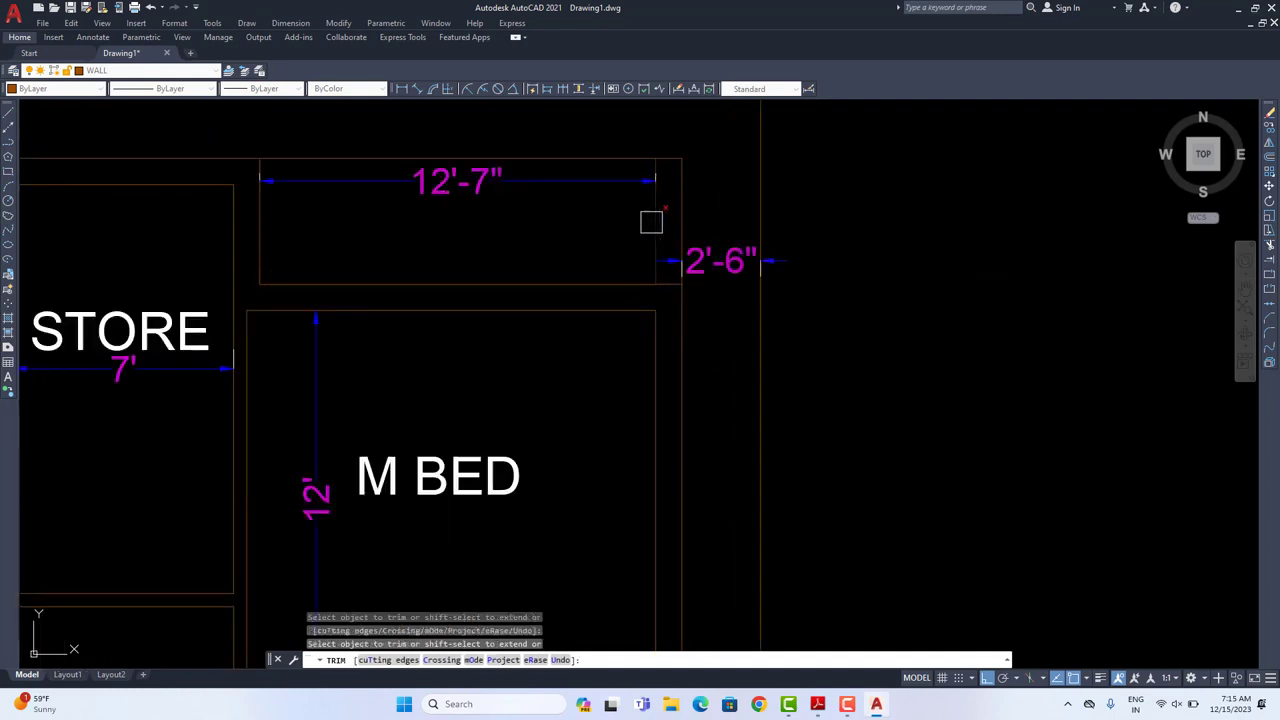
scroll(651, 221, "down", 4)
middle_click_drag(614, 246, 650, 195)
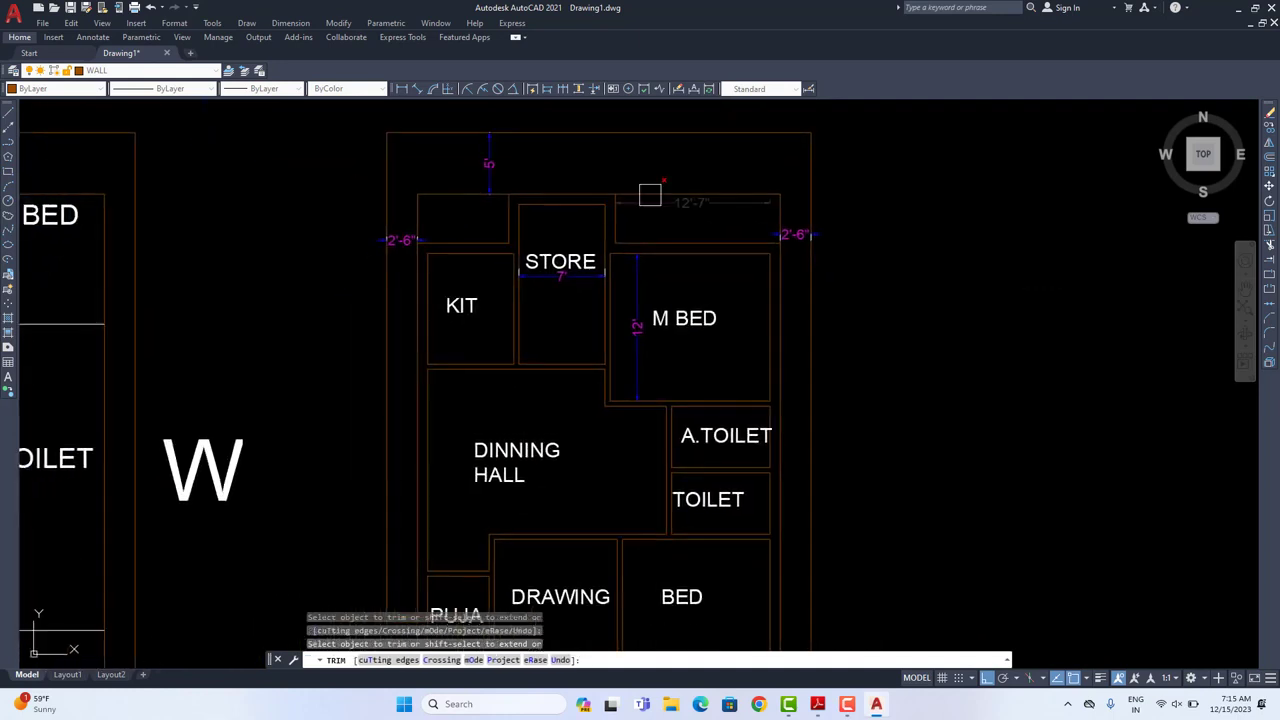
key("Escape")
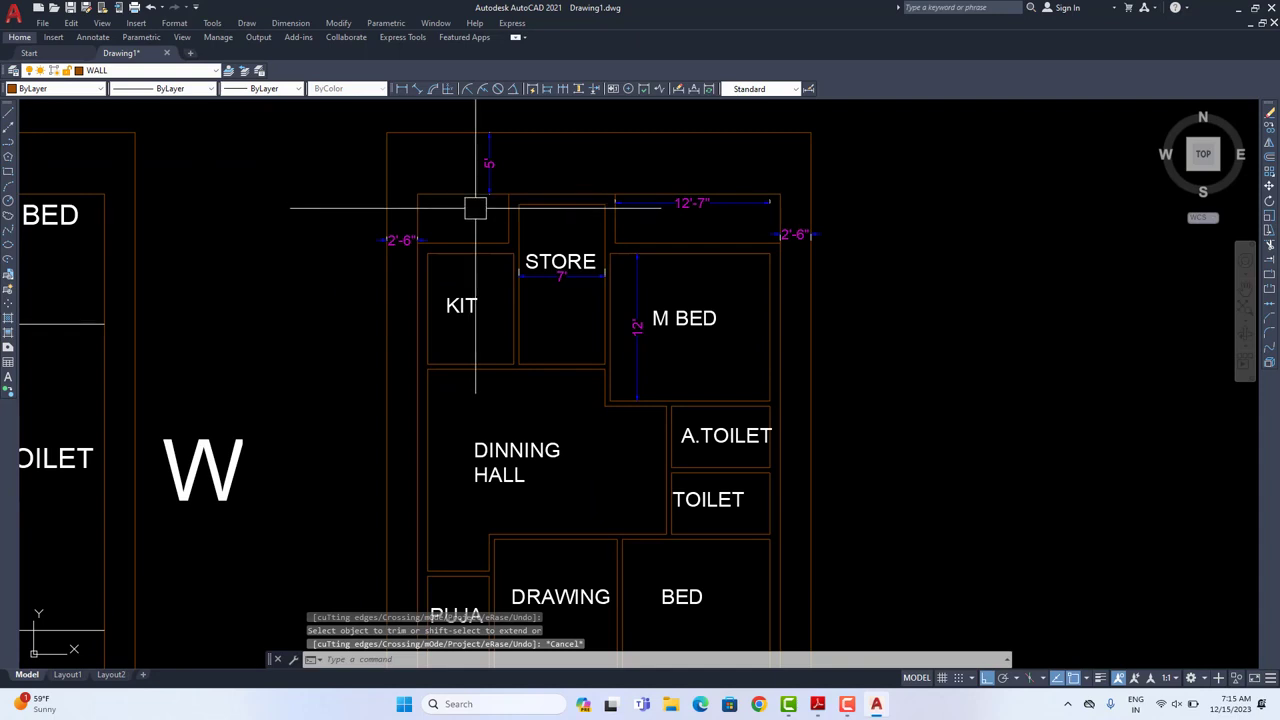
scroll(483, 214, "down", 2)
mouse_move(483, 214)
middle_mouse_down()
mouse_move(566, 230)
mouse_move(619, 158)
middle_mouse_up()
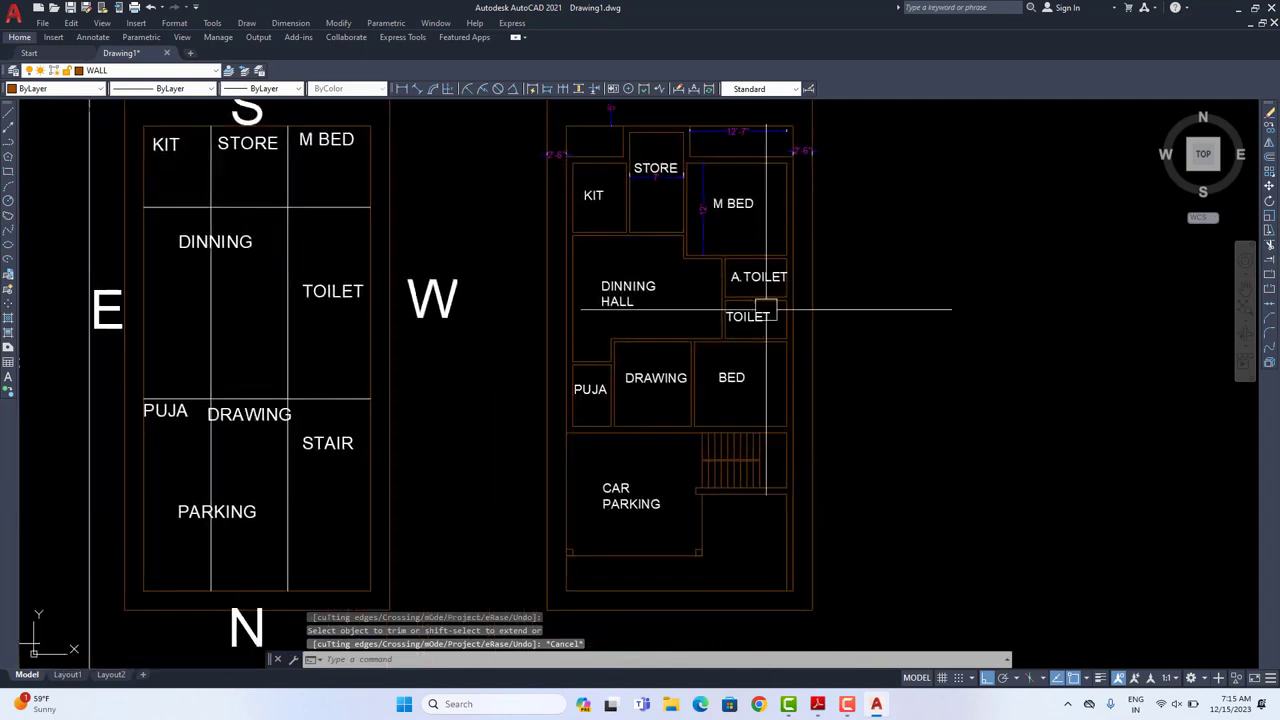
middle_click_drag(695, 347, 700, 377)
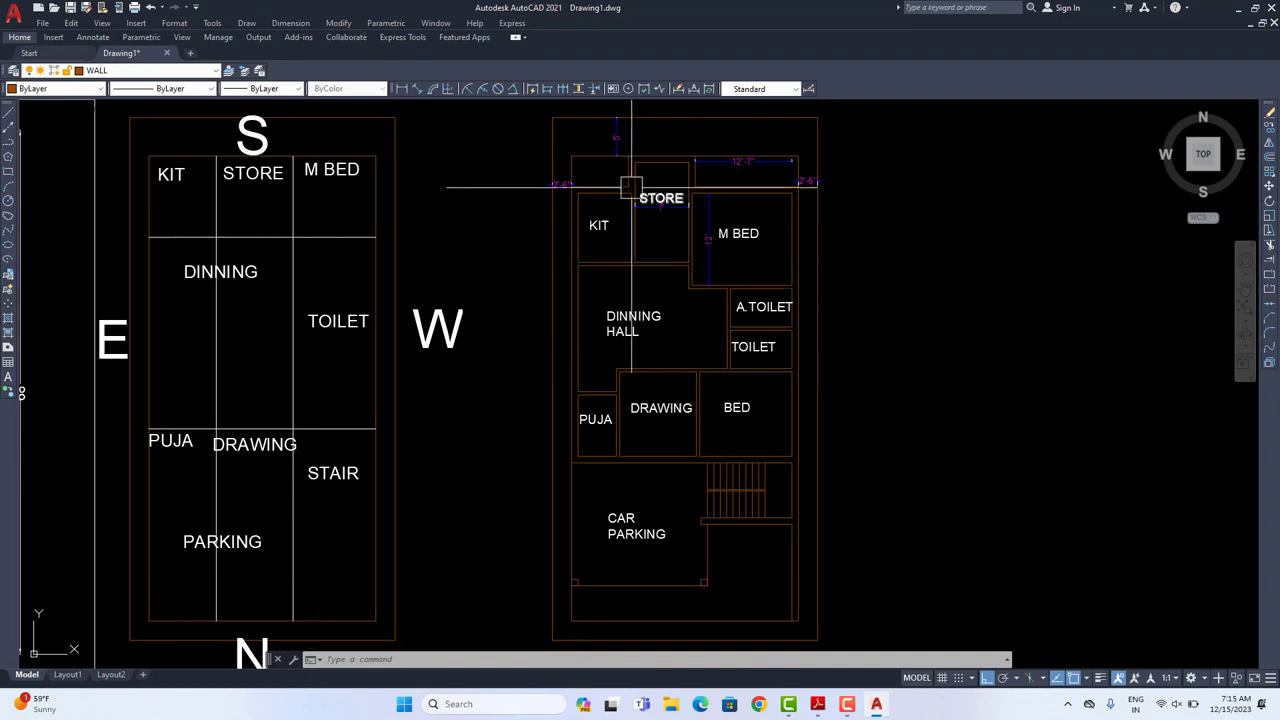
mouse_move(628, 190)
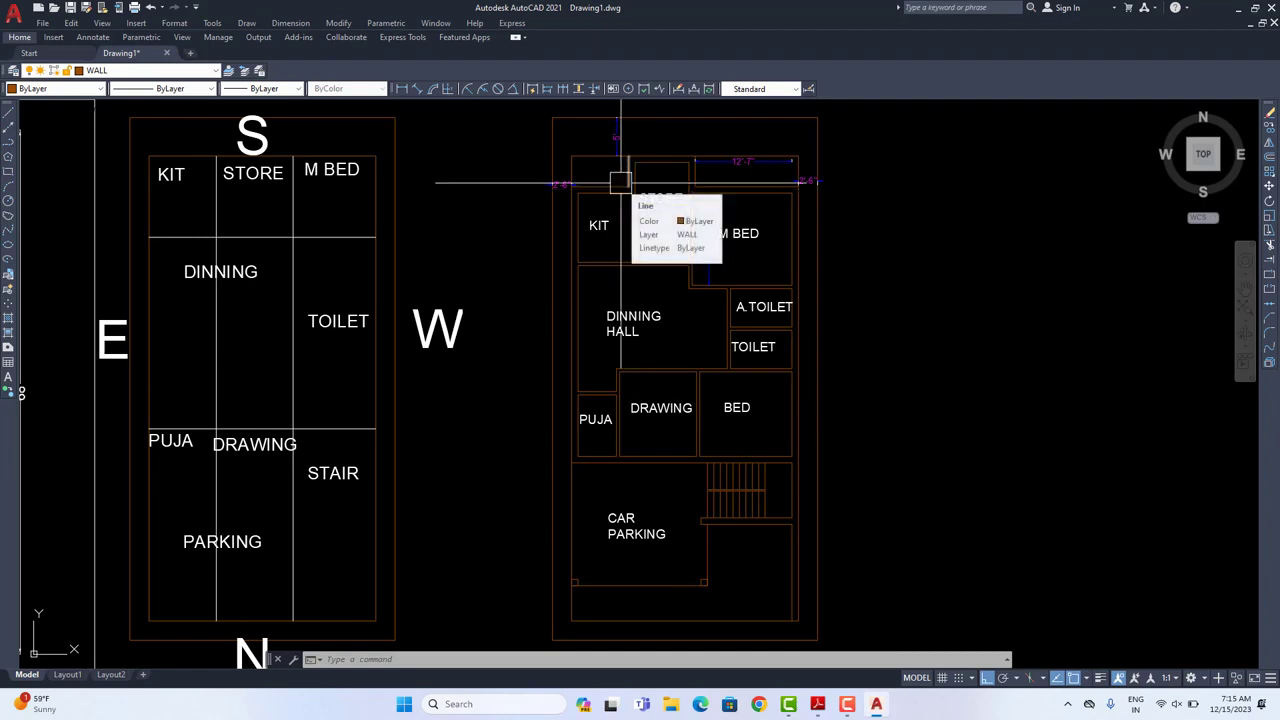
Step: Open the recent drawing PLAN-12-9-23.dwg and copy the DRAWING room's entrance door from the lower ground floor plan to the clipboard
left_click(14, 14)
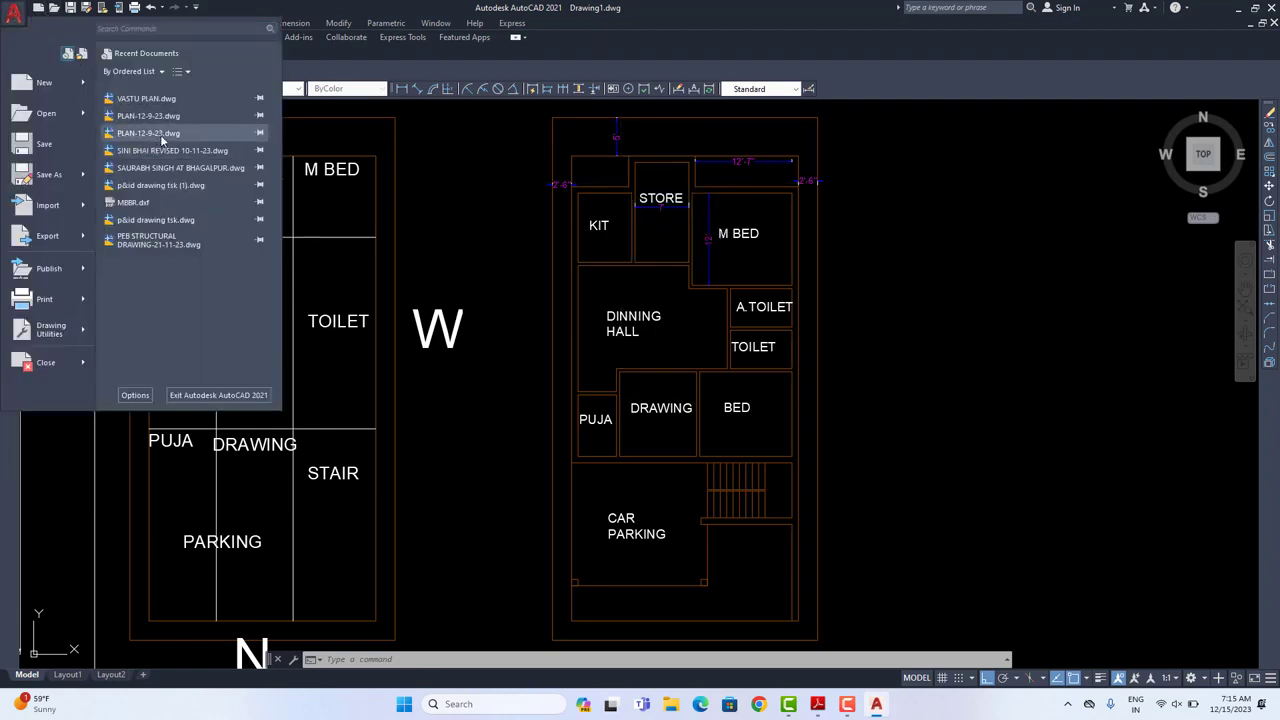
left_click(148, 116)
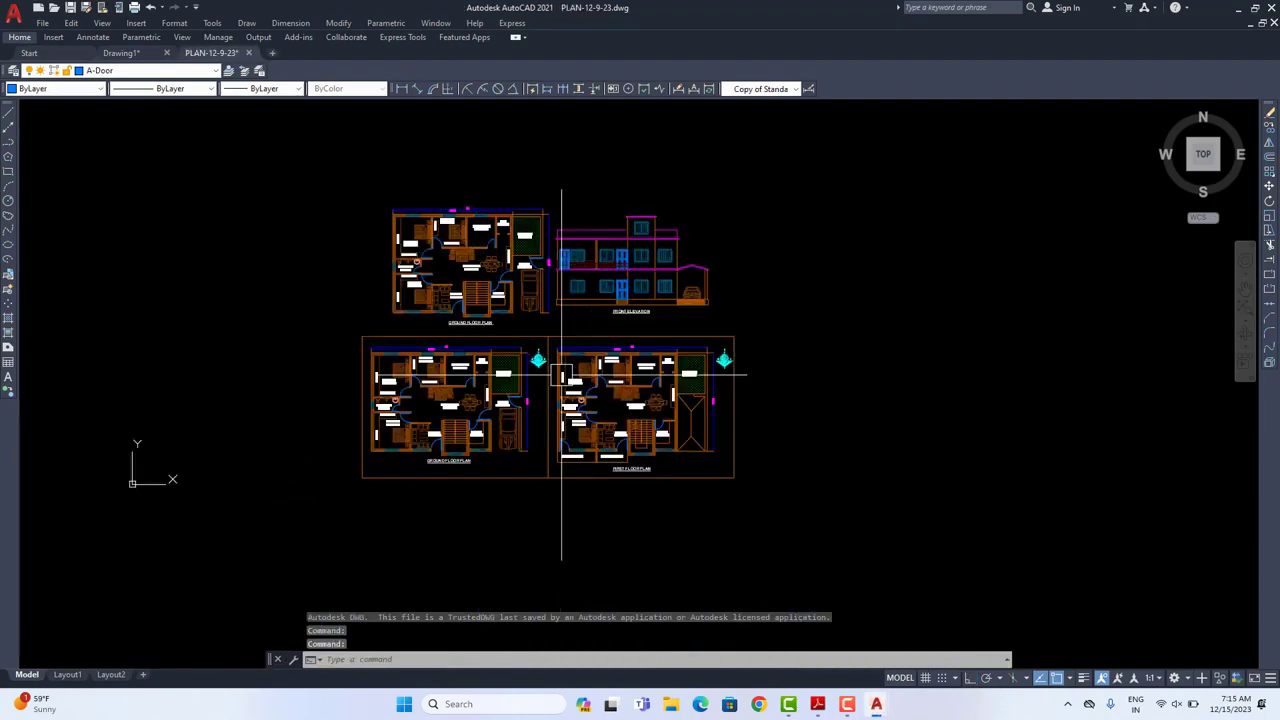
scroll(487, 404, "up", 4)
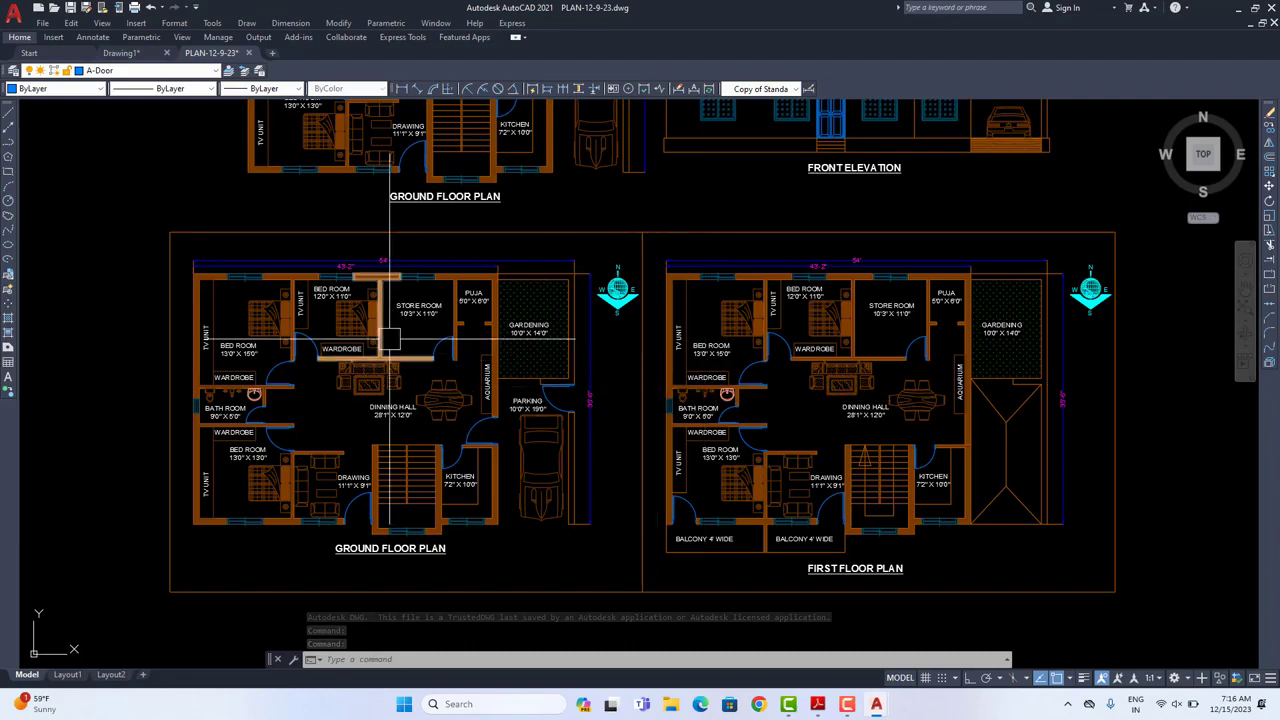
scroll(494, 532, "up", 2)
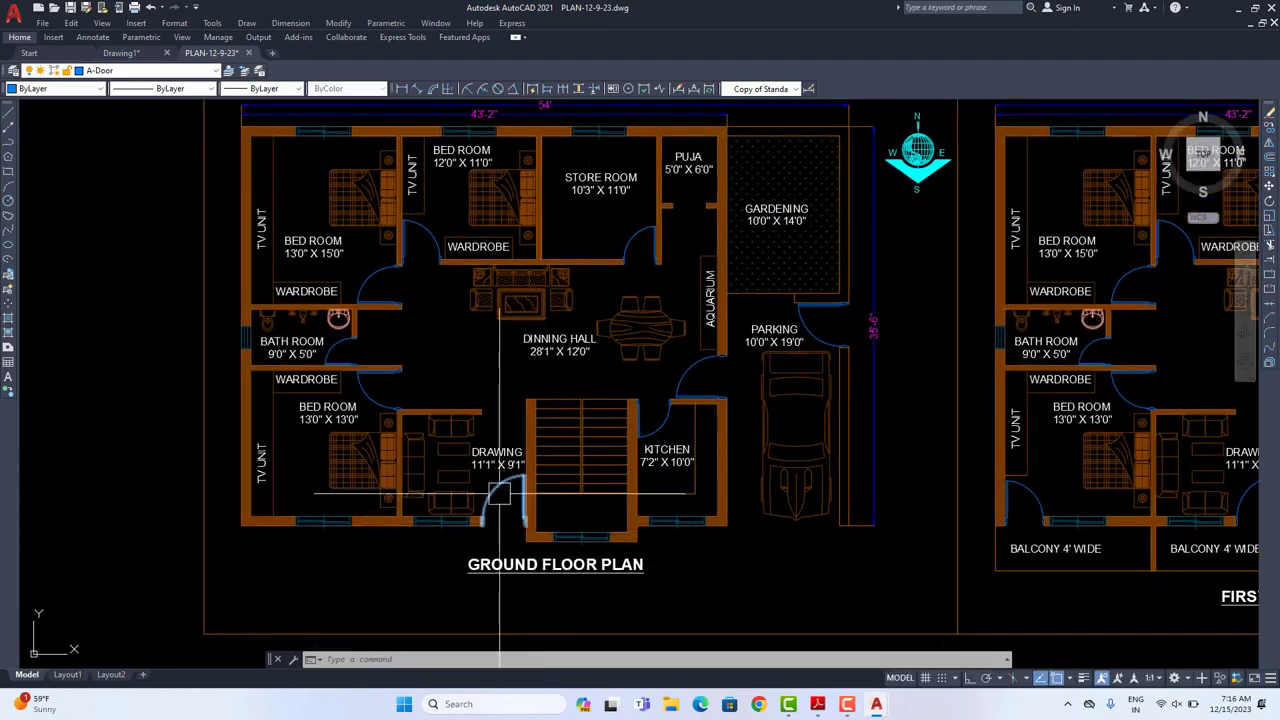
left_click(499, 492)
scroll(497, 480, "up", 4)
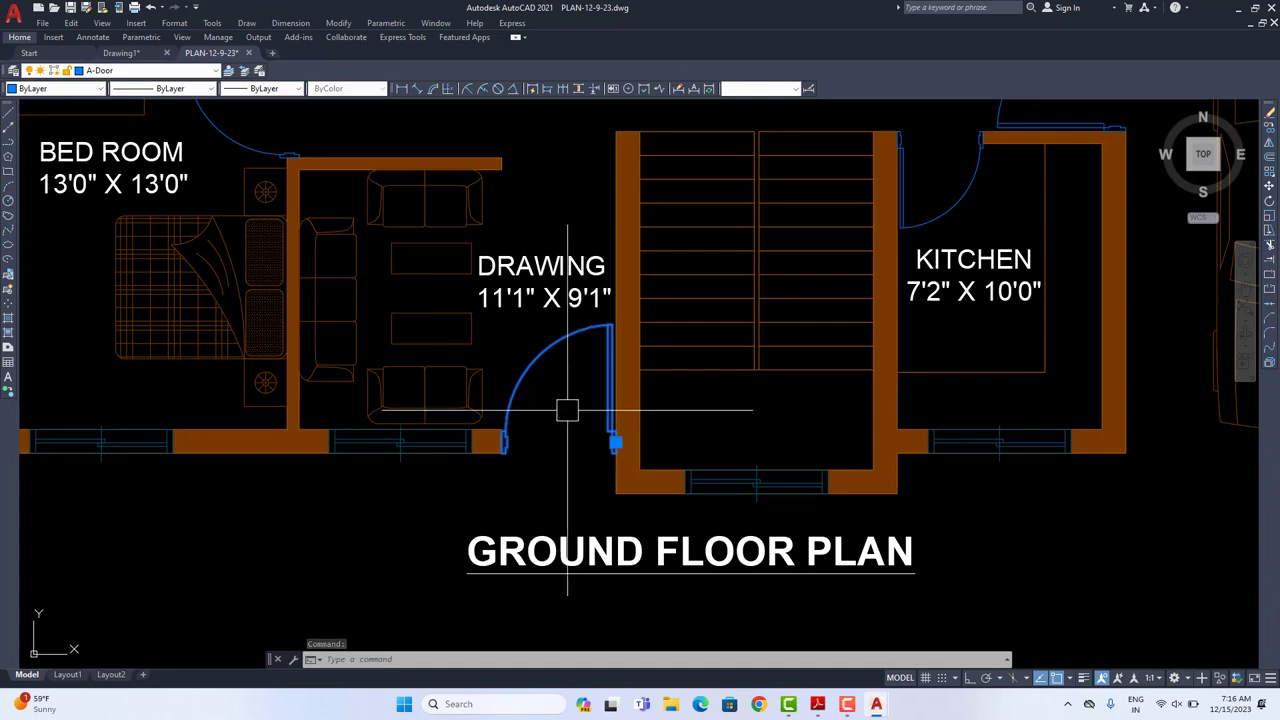
key("ctrl+c")
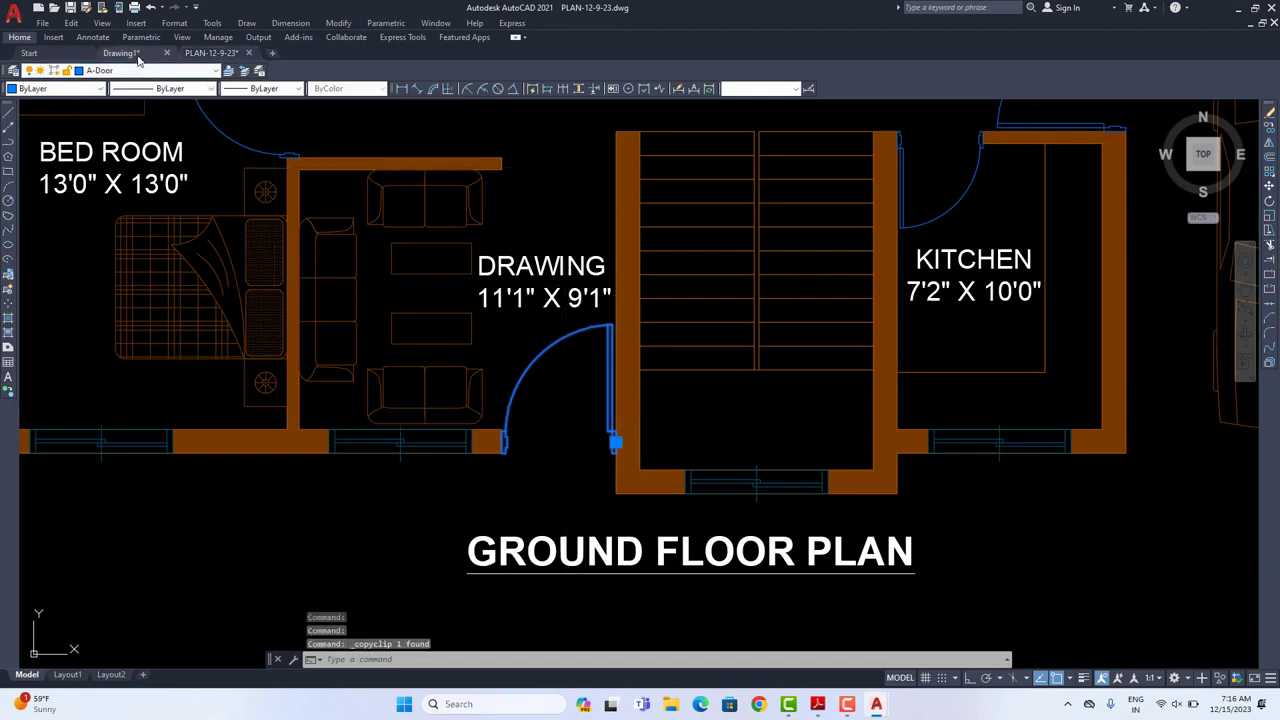
Step: Switch back to Drawing1.dwg and paste the copied door onto the wall between DRAWING and CAR PARKING
left_click(137, 55)
scroll(627, 369, "up", 4)
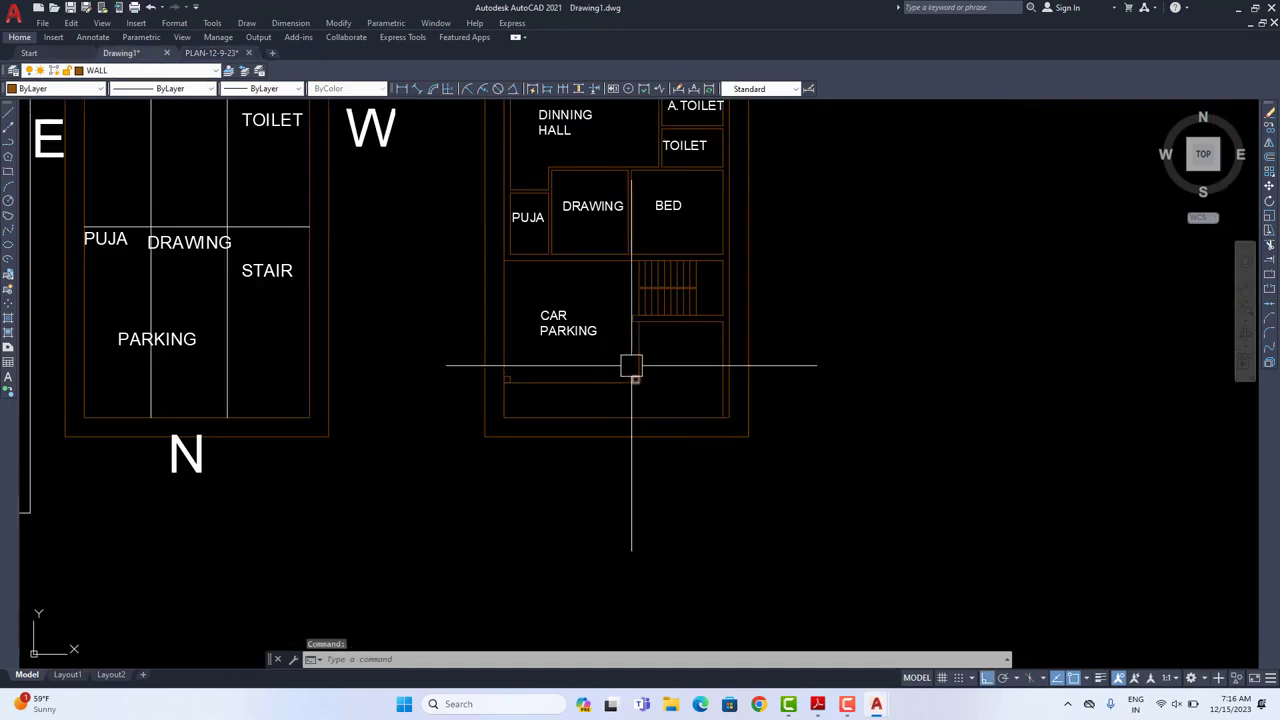
key("ctrl+v")
scroll(600, 309, "up", 4)
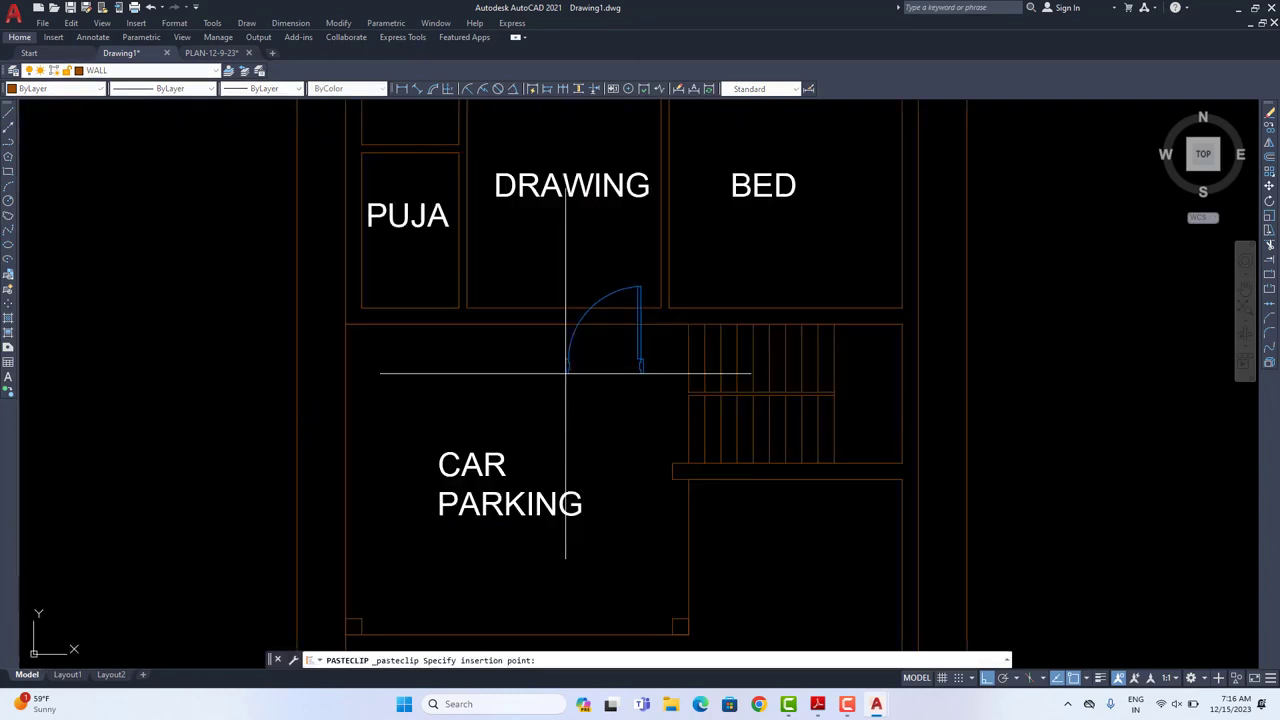
left_click(572, 322)
scroll(654, 277, "up", 2)
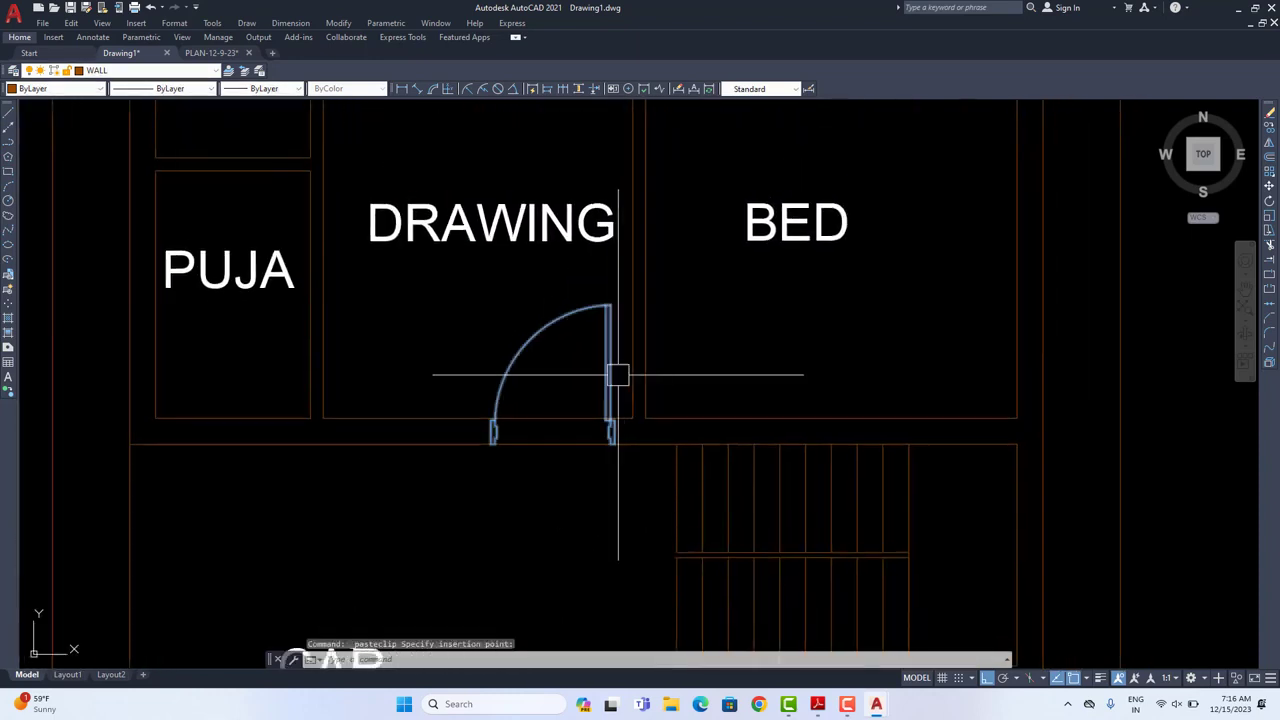
Step: Move the pasted entrance door sideways so its frame meets the DRAWING room's wall face on the BED side
left_click(610, 371)
type("m")
key("Return")
scroll(614, 457, "up", 5)
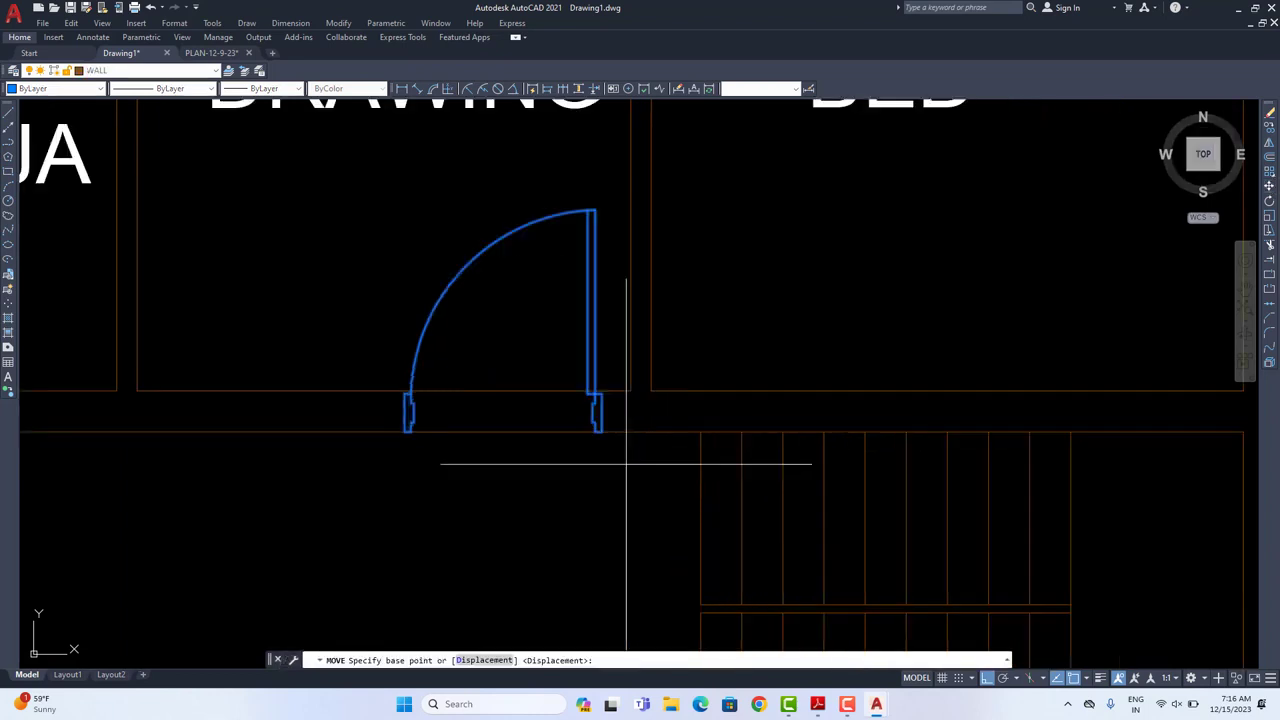
left_click(631, 352)
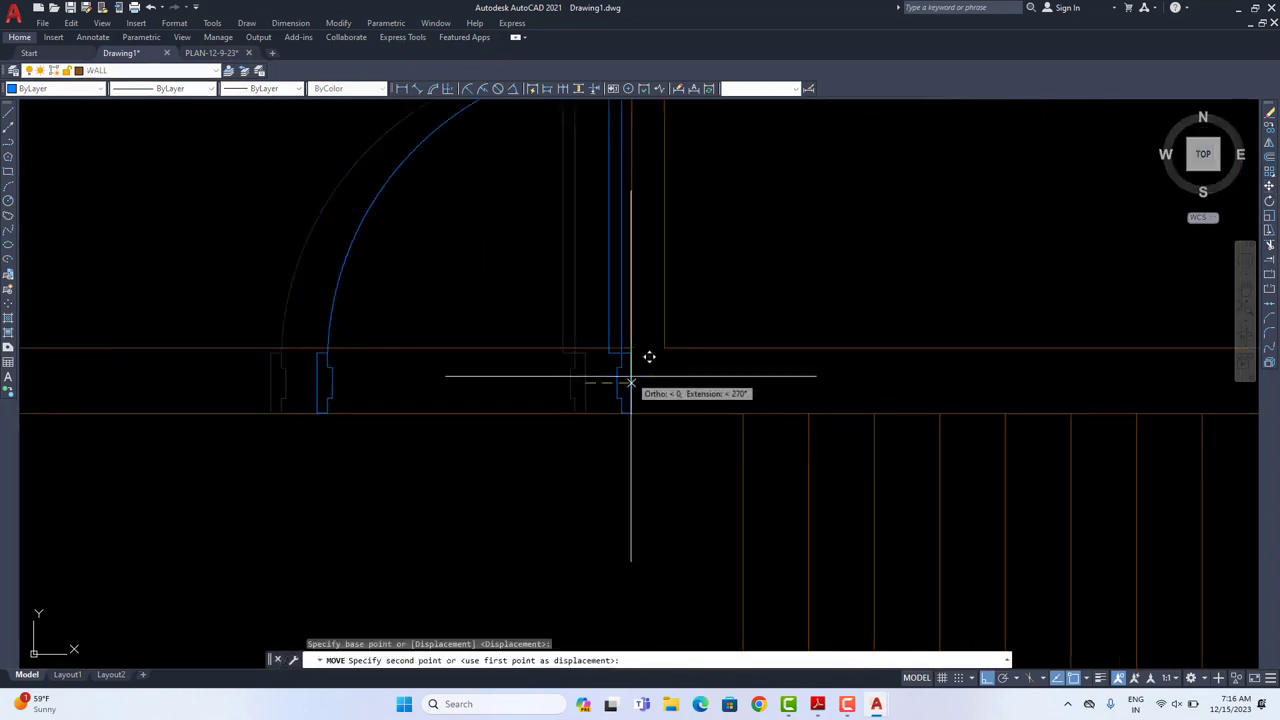
left_click(639, 347)
Step: Stretch the lower end of the DRAWING room's BED-side wall line to the outer line of the CAR PARKING wall
left_click(632, 347)
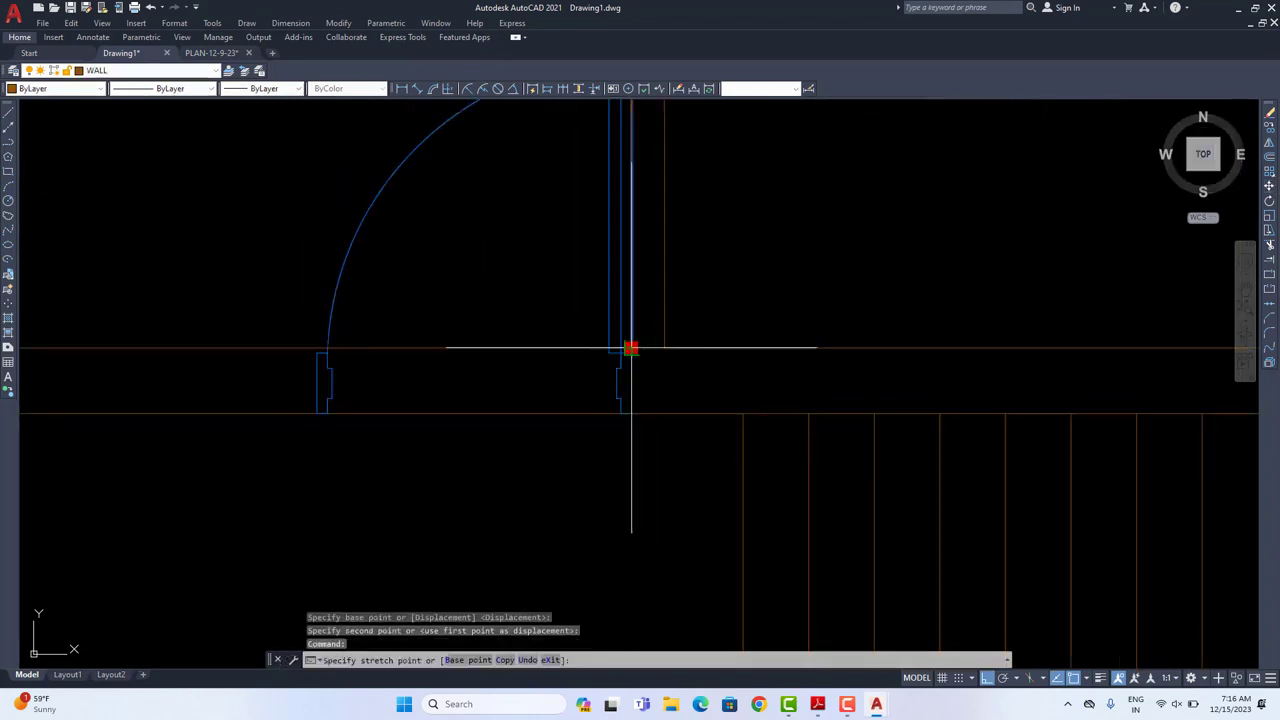
left_click(638, 411)
middle_click_drag(480, 405, 610, 400)
key("Escape")
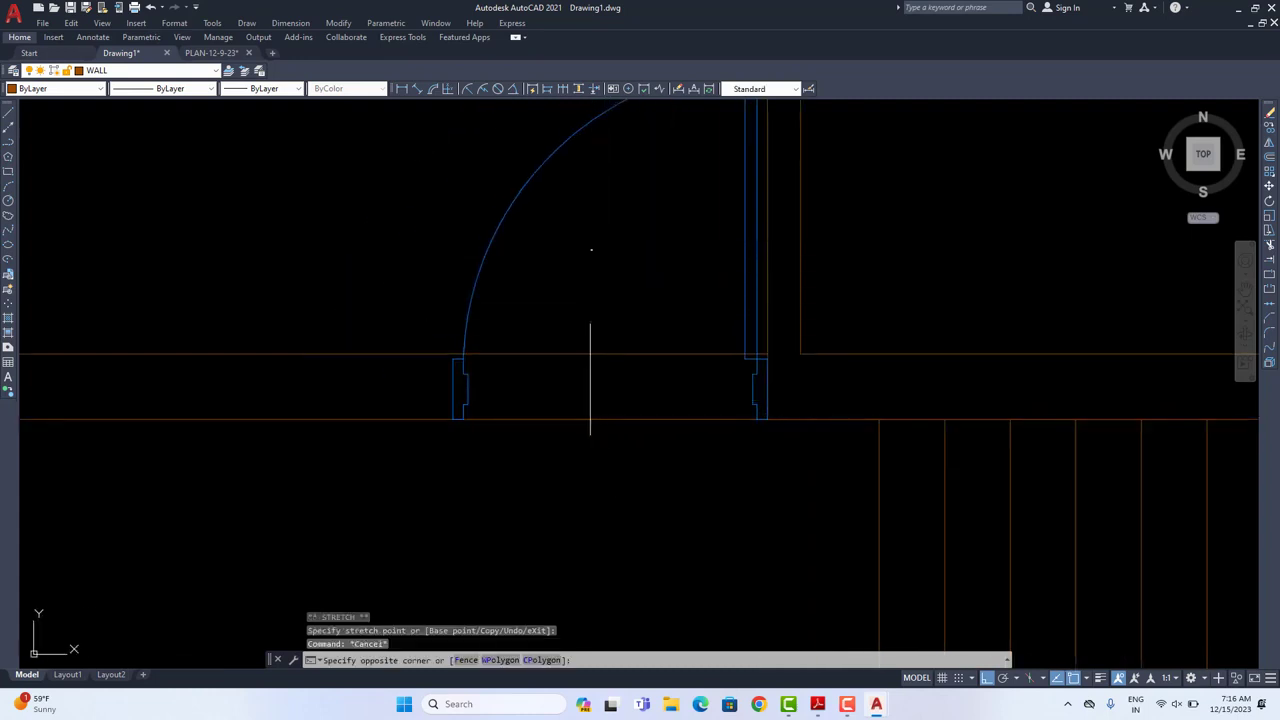
left_click(589, 249)
key("Escape")
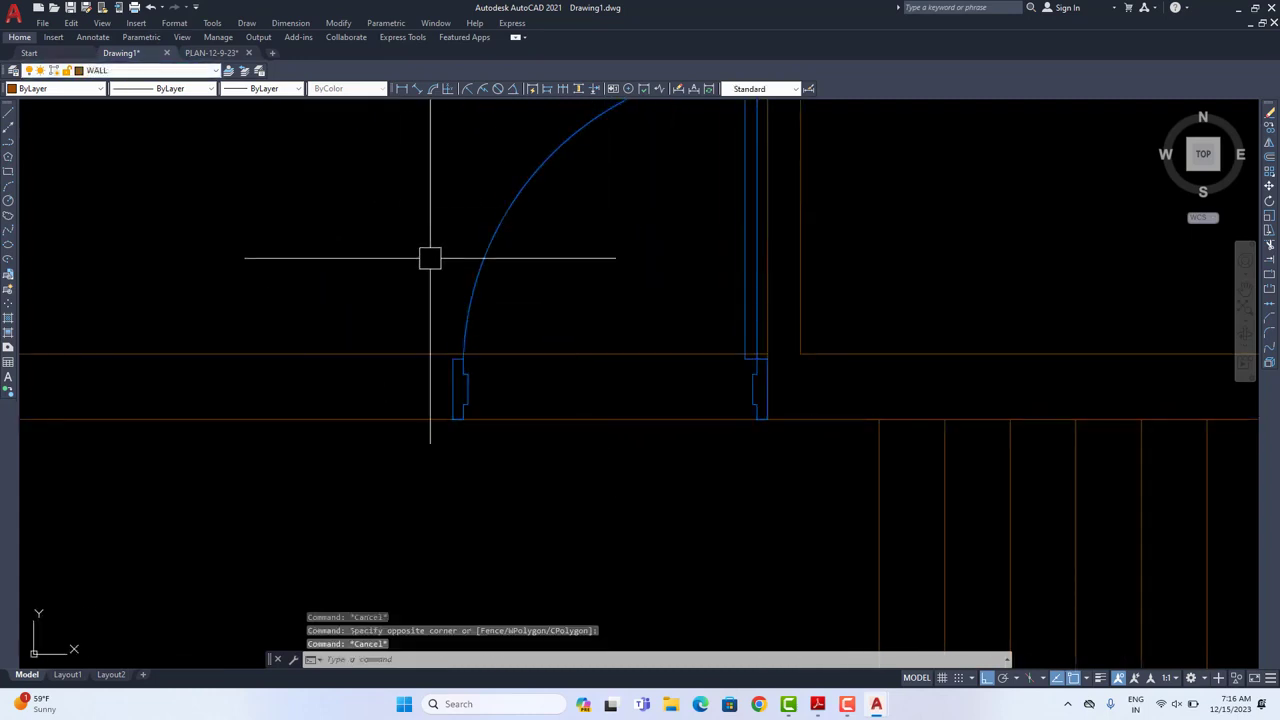
Step: Draw a line across the wall thickness along the free jamb of the DRAWING entrance door
type("l")
key("Return")
scroll(463, 399, "up", 2)
scroll(463, 399, "up", 2)
left_click(432, 451)
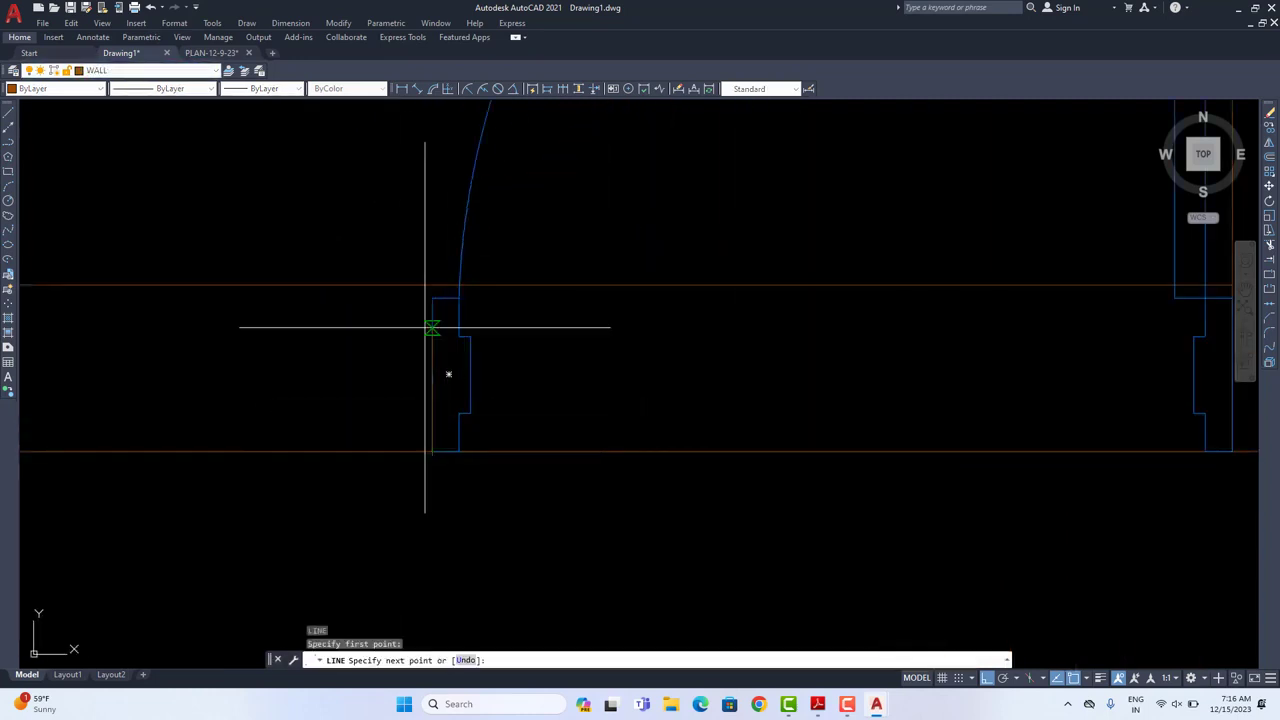
left_click(427, 272)
key("Escape")
Step: Trim the wall lines across the DRAWING entrance door opening, including the short leftovers at both jambs
type("tr")
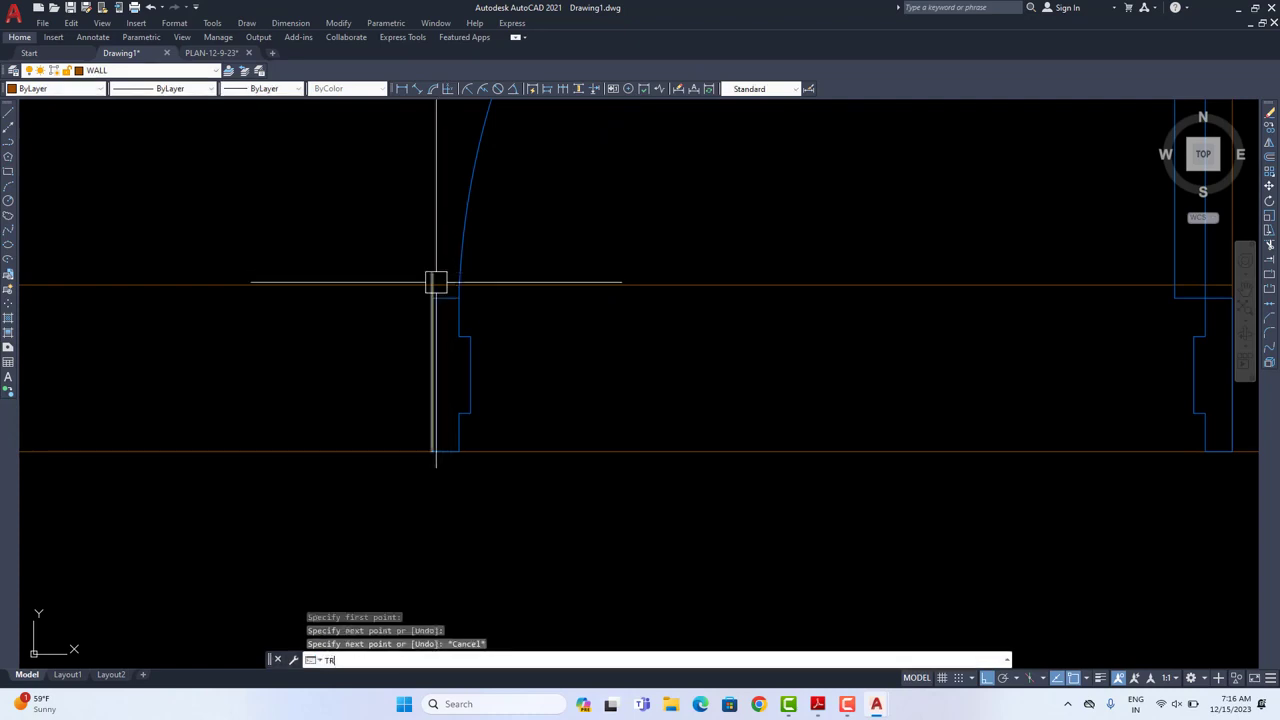
key("Return")
scroll(591, 297, "down", 3)
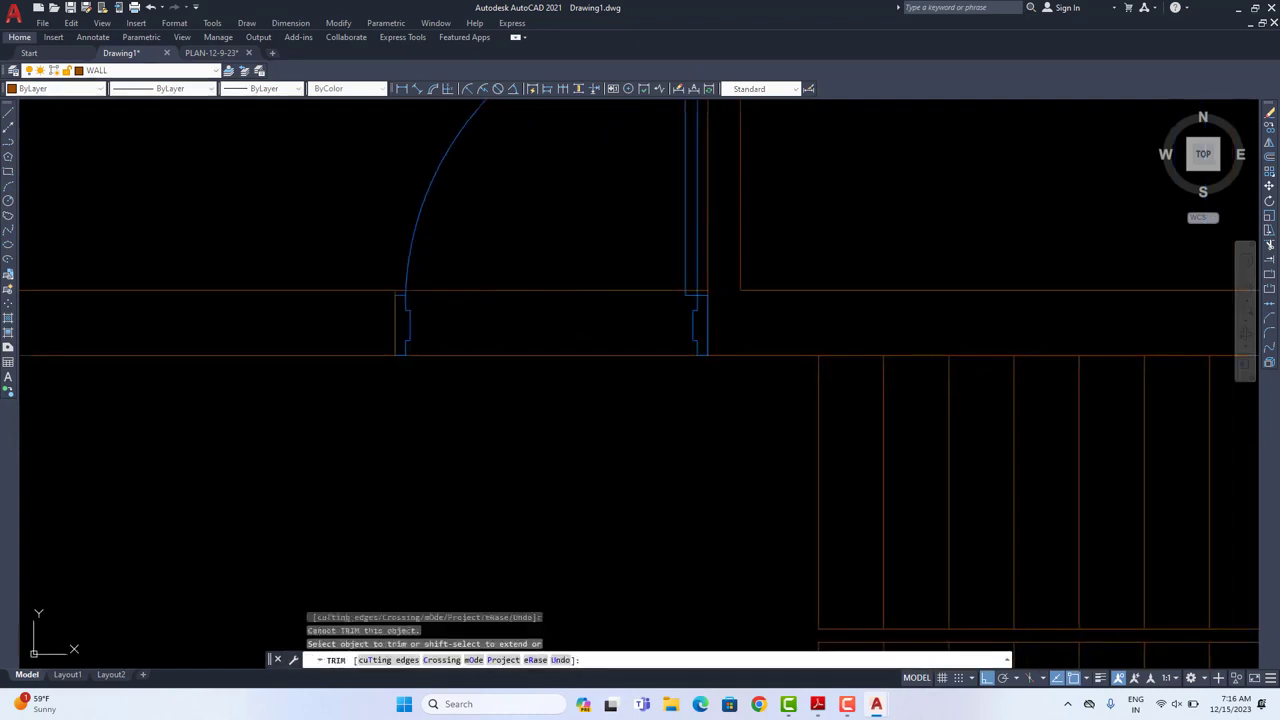
left_click(509, 400)
key("Return")
scroll(415, 295, "up", 4)
left_click(362, 298)
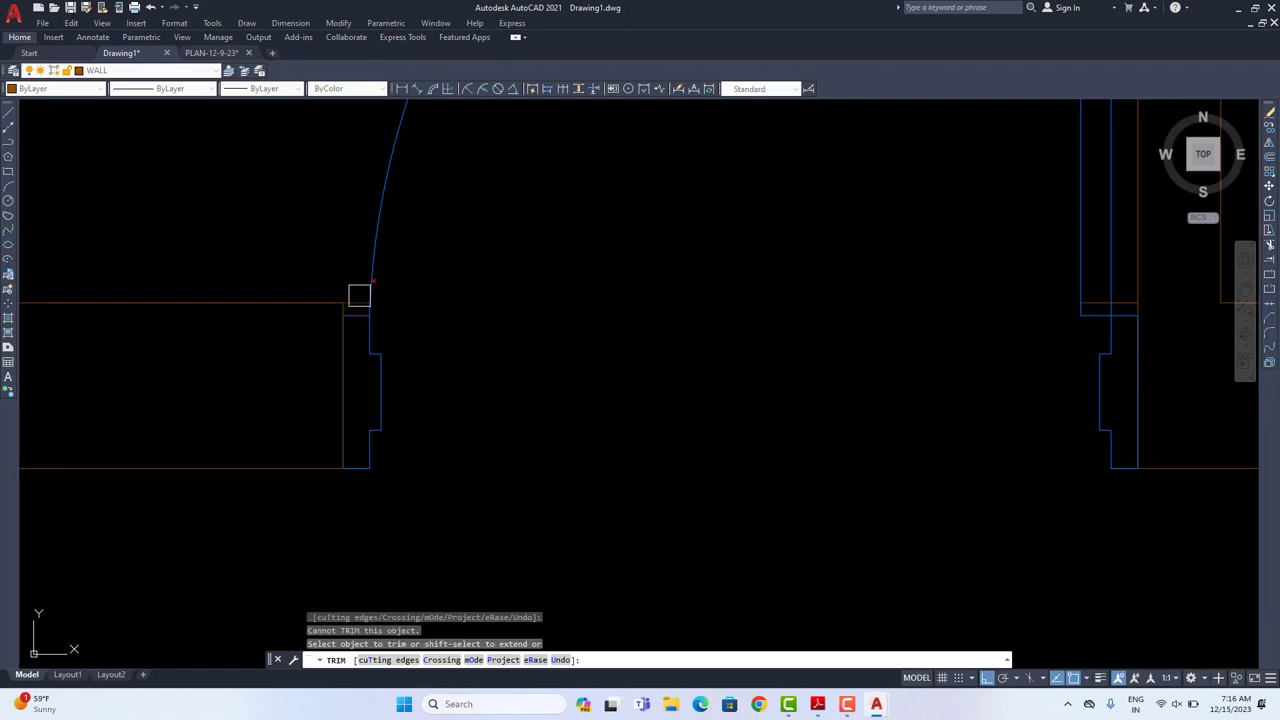
scroll(1151, 286, "up", 2)
left_click(1103, 291)
left_click(1011, 300)
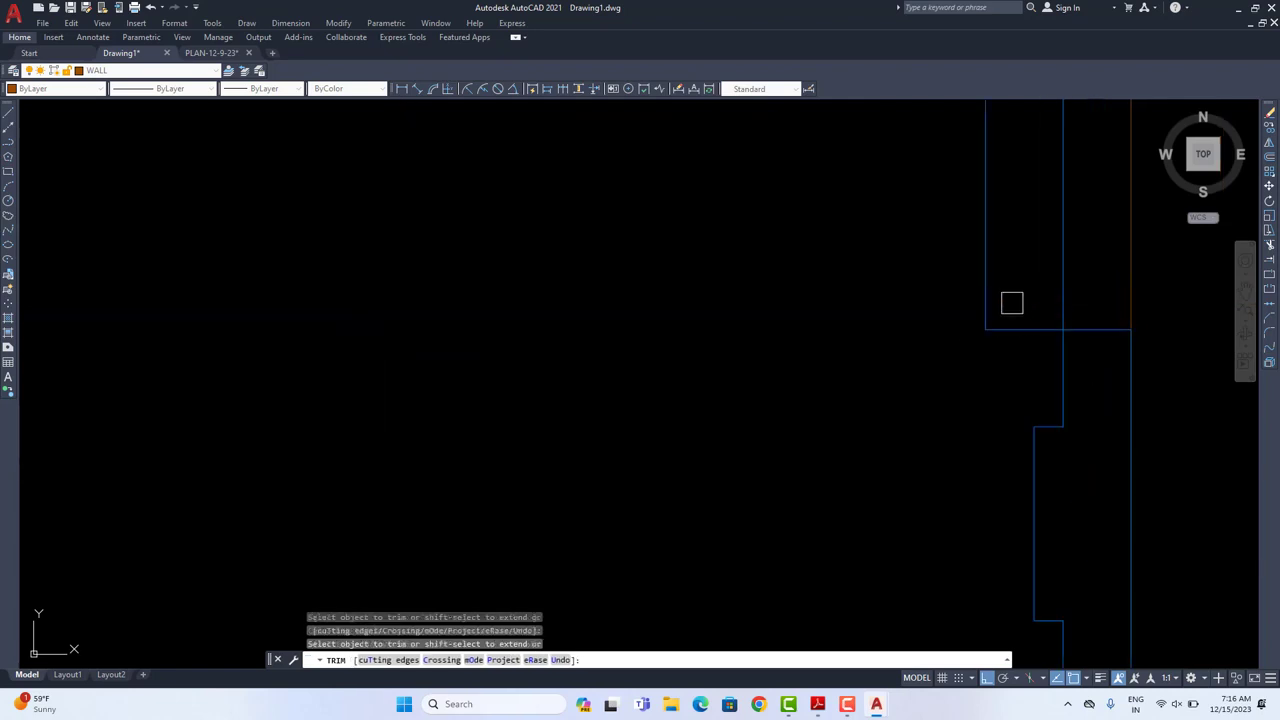
scroll(798, 357, "down", 5)
scroll(737, 423, "down", 1)
scroll(729, 411, "up", 4)
key("Escape")
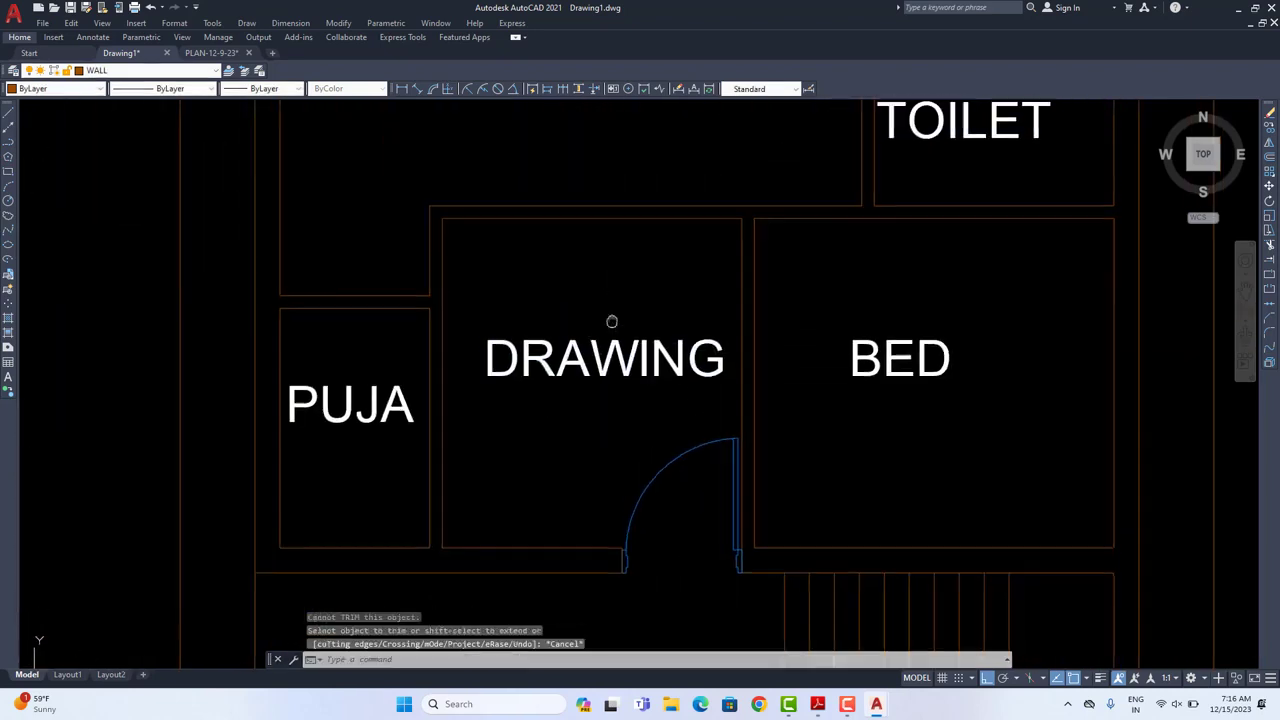
Step: In PLAN-12-9-23.dwg, copy the door of the 12'0" X 11'0" BED ROOM to the clipboard
scroll(722, 409, "down", 4)
middle_click_drag(722, 409, 716, 475)
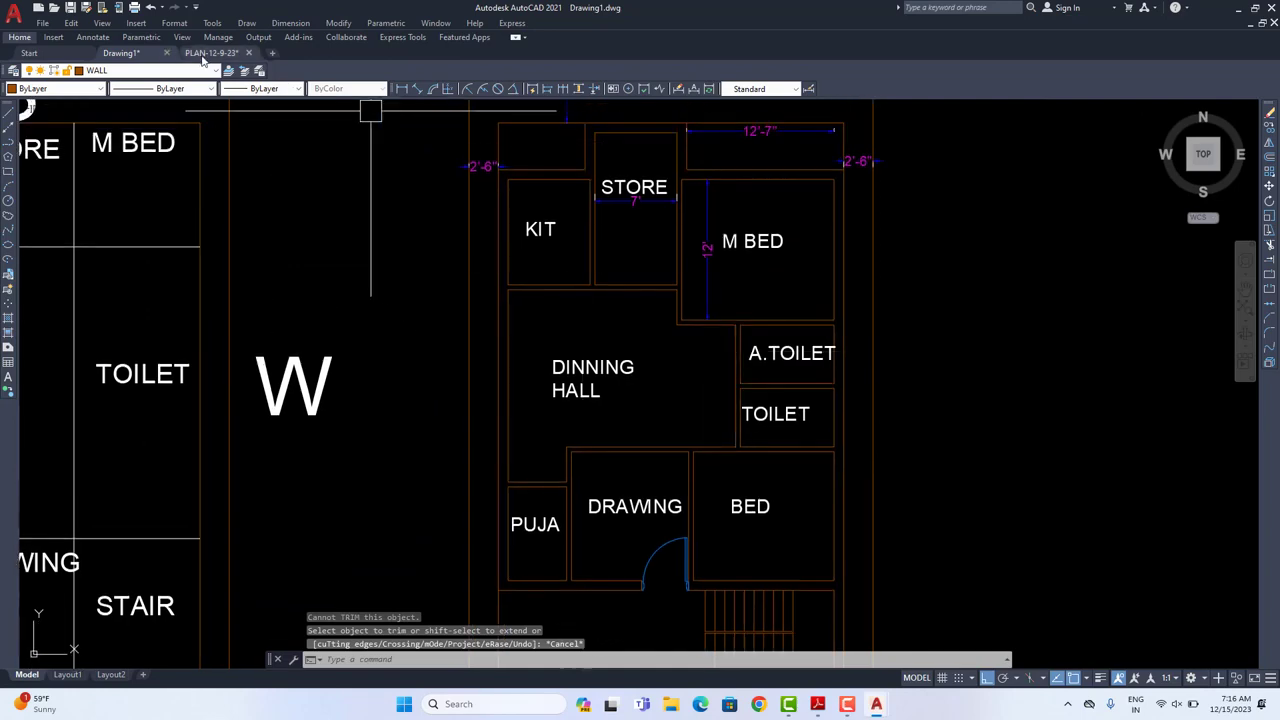
key("ctrl+Tab")
scroll(528, 314, "down", 4)
scroll(457, 343, "up", 3)
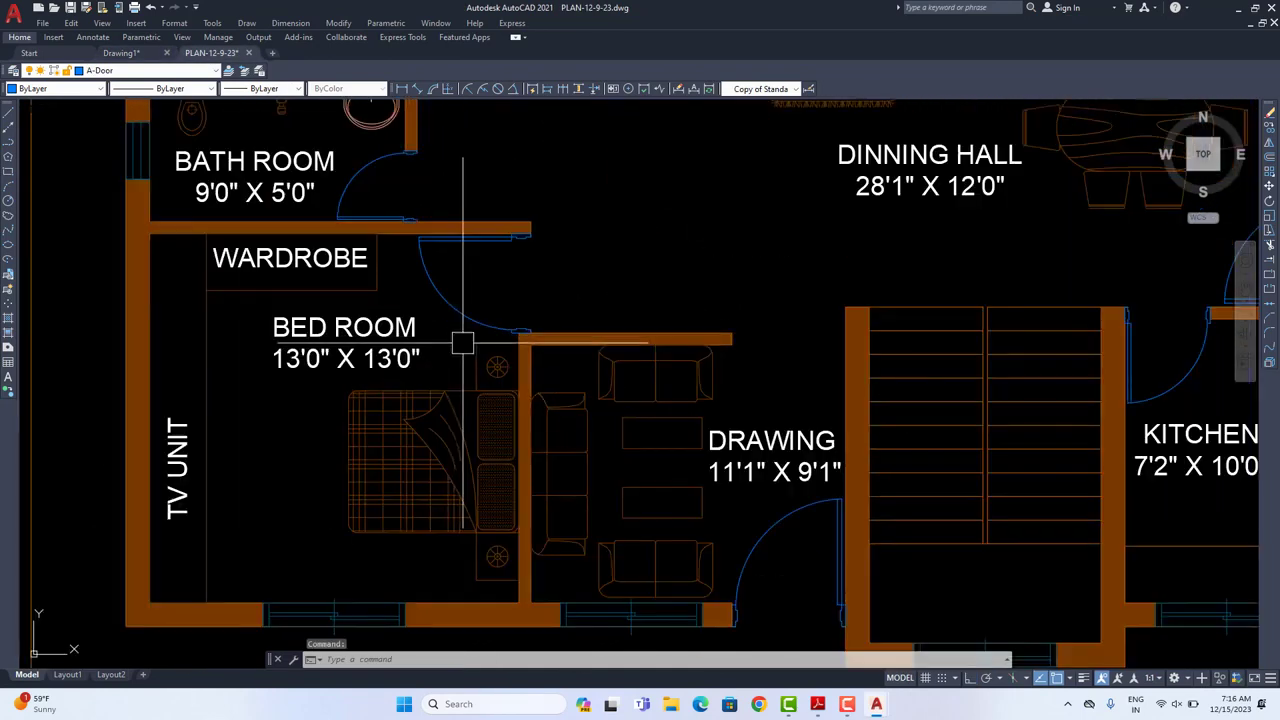
scroll(480, 429, "down", 4)
scroll(521, 267, "up", 2)
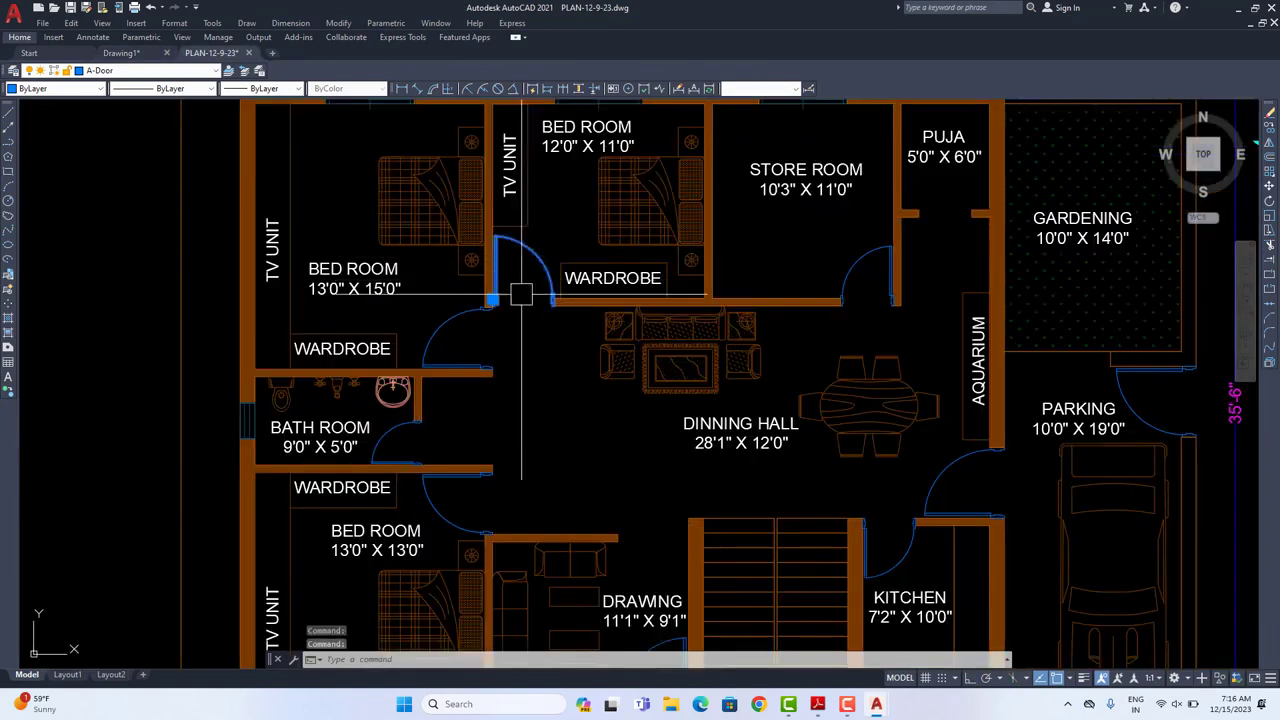
key("ctrl+c")
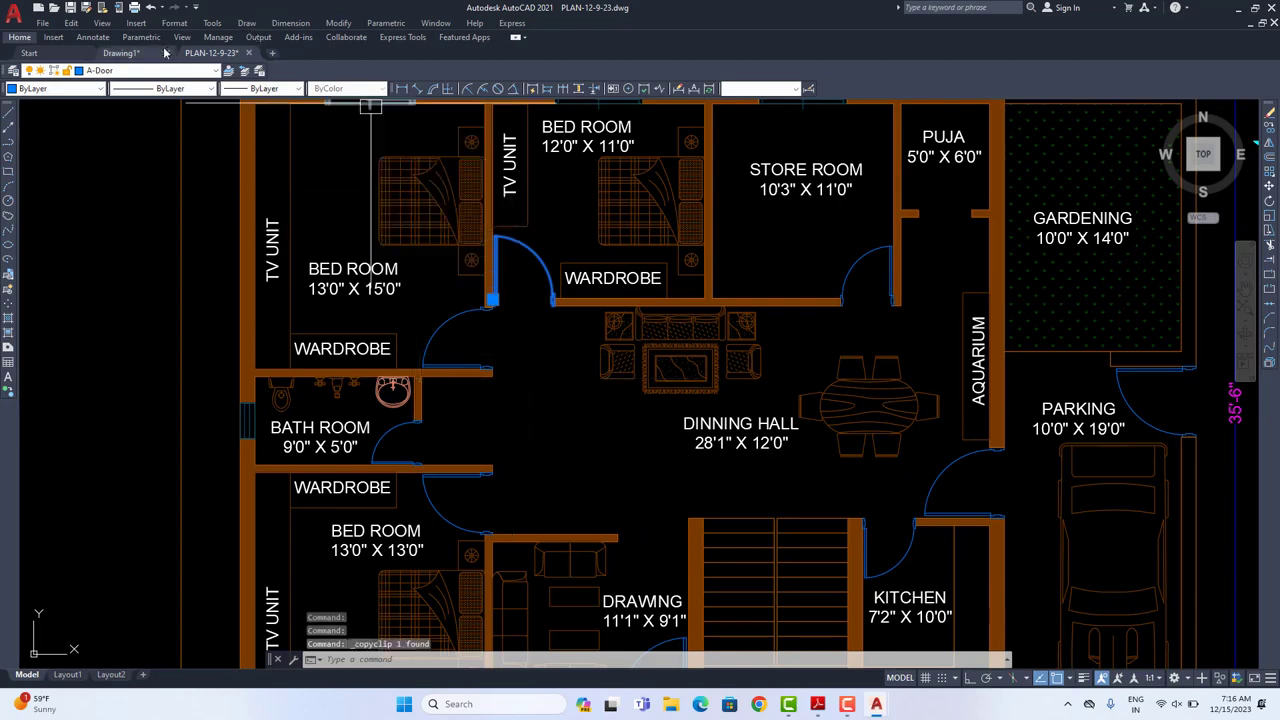
Step: Switch back to Drawing1.dwg and paste the bedroom door at M BED's inner corner nearest the STORE and DINNING HALL
key("ctrl+Tab")
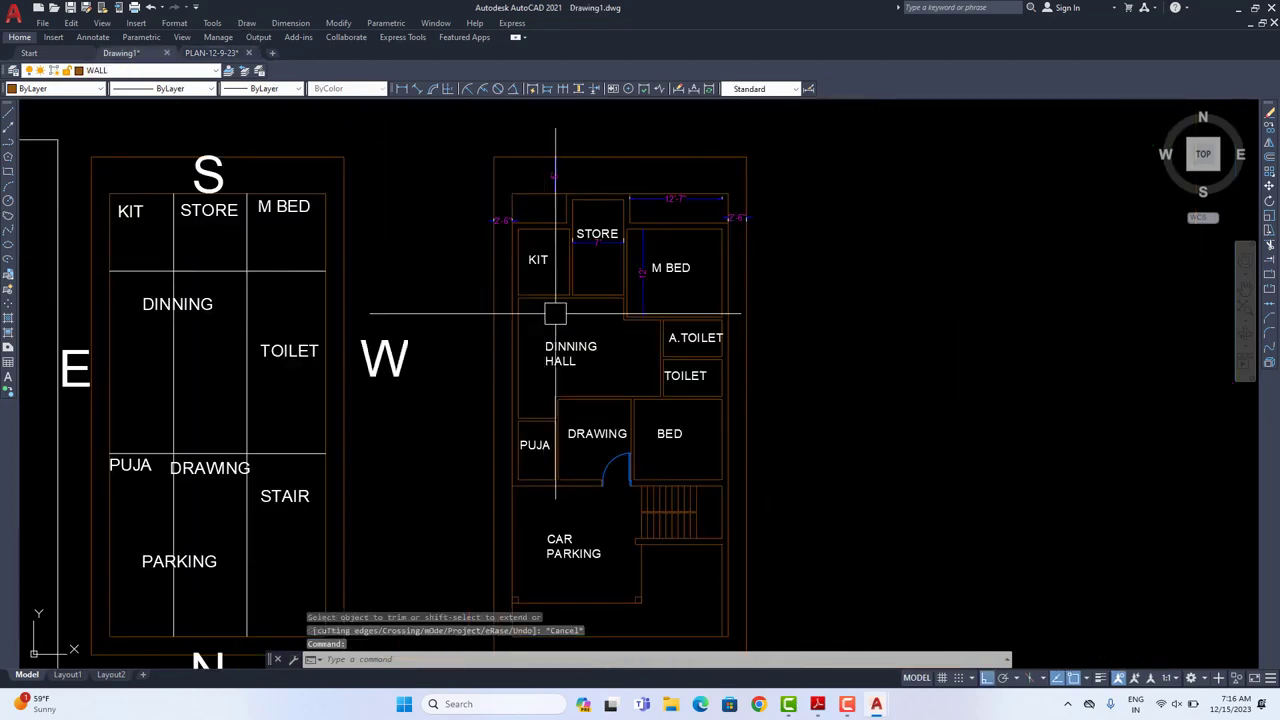
key("ctrl+v")
scroll(562, 322, "up", 4)
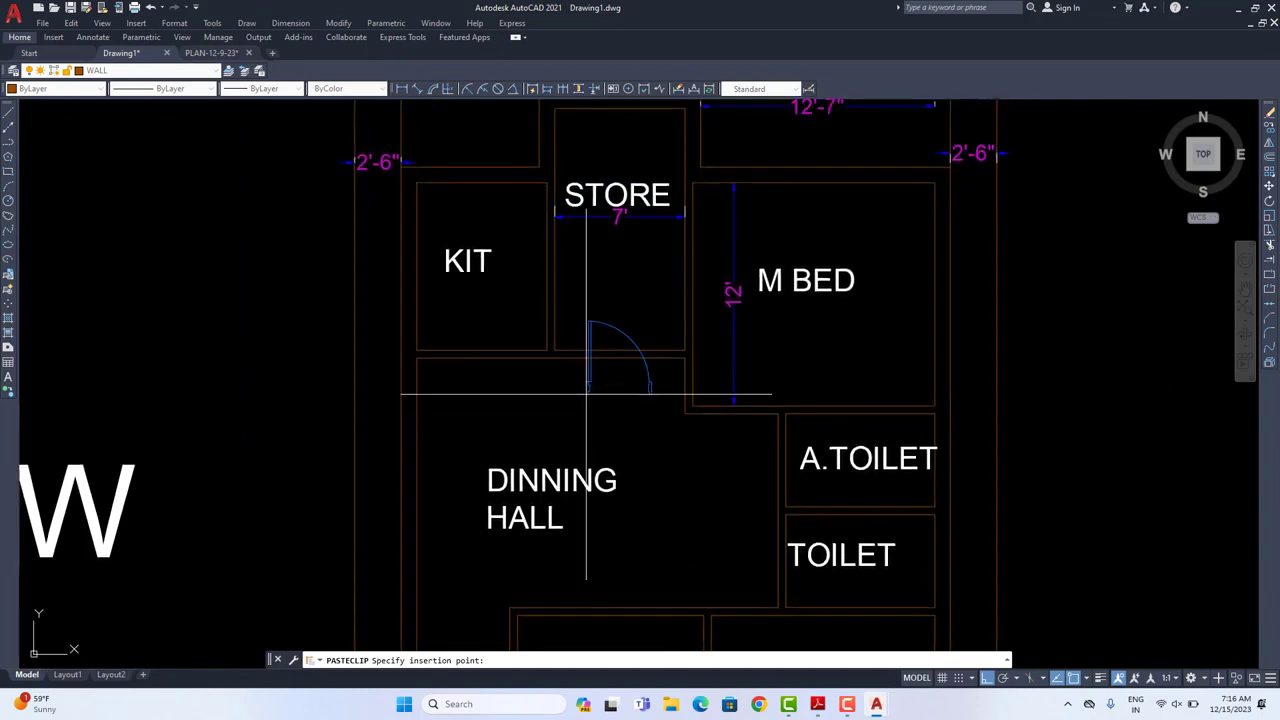
middle_click_drag(719, 406, 624, 408)
scroll(604, 408, "up", 5)
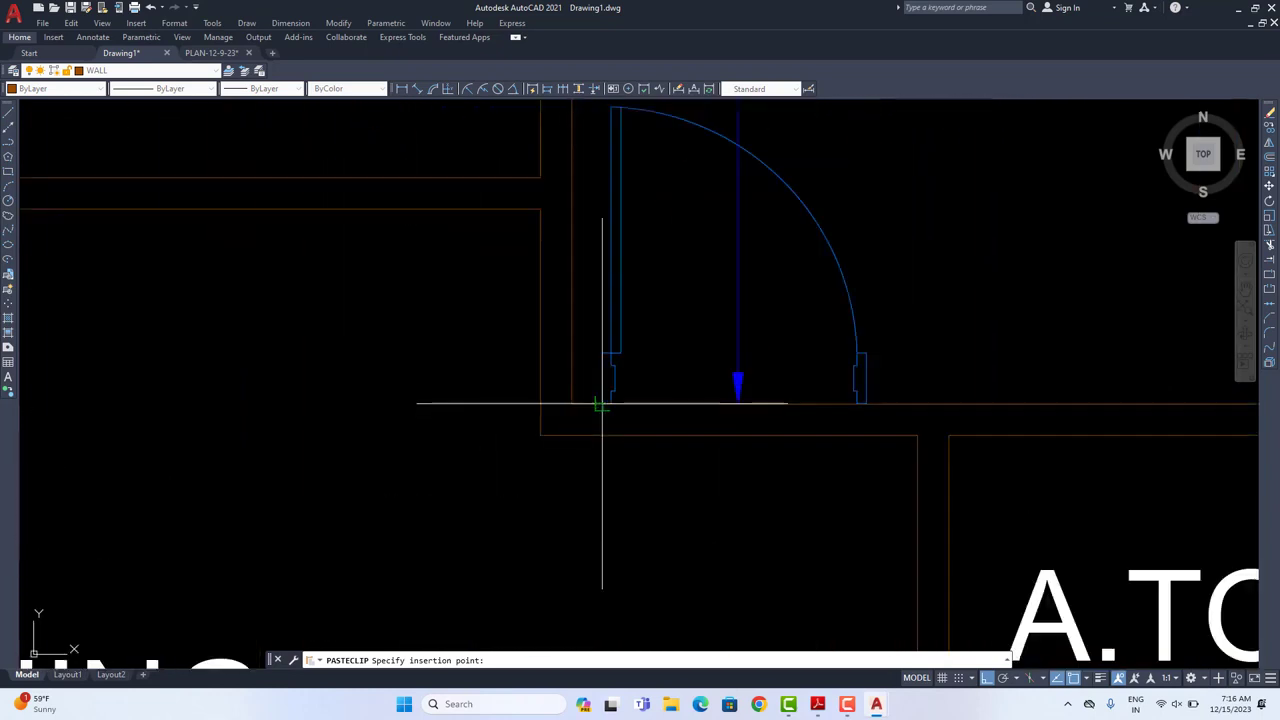
left_click(572, 400)
scroll(651, 423, "down", 4)
Step: Move the M BED door down so its frame rests on the wall line facing the DINNING HALL
left_click(748, 361)
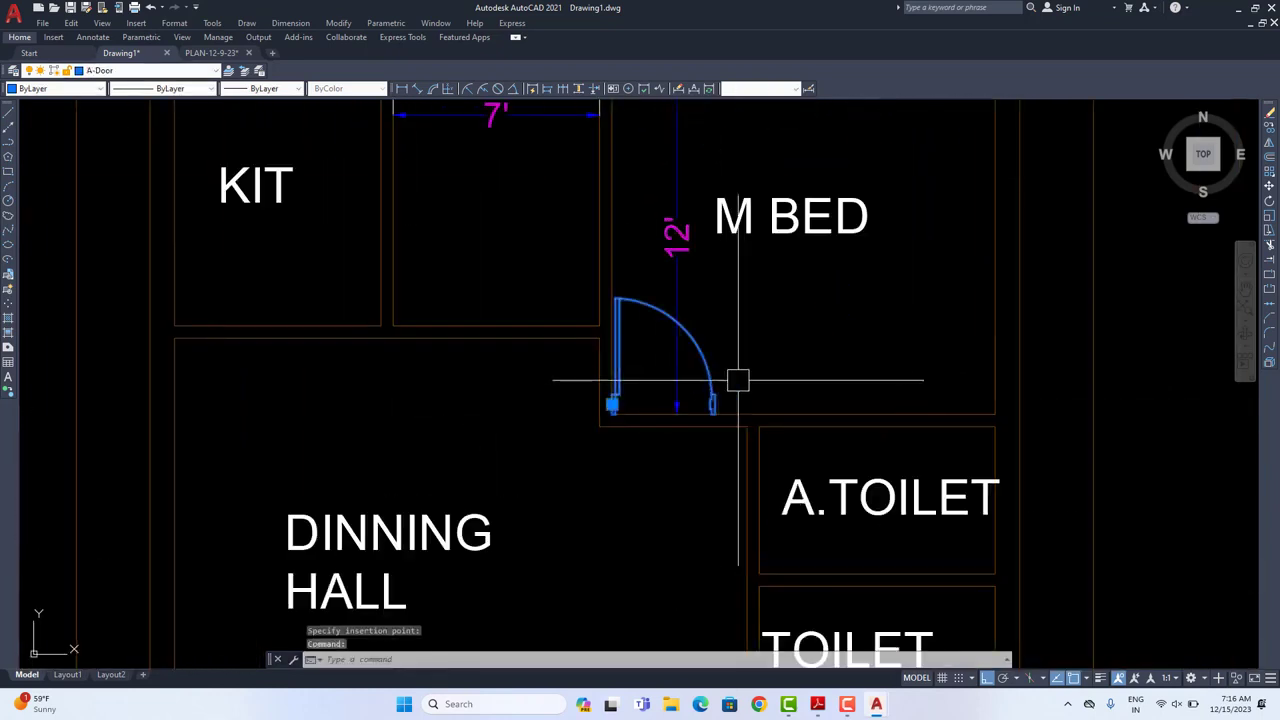
left_click(1269, 197)
scroll(631, 413, "up", 8)
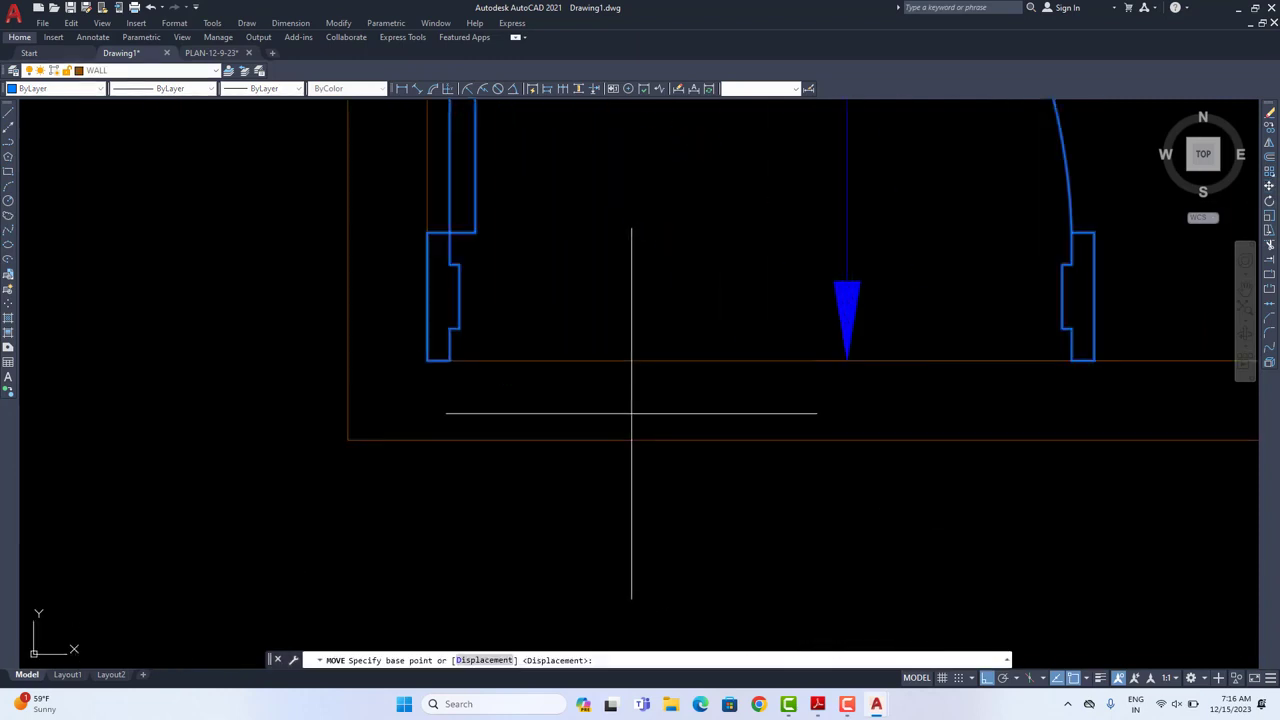
left_click(449, 360)
left_click(457, 437)
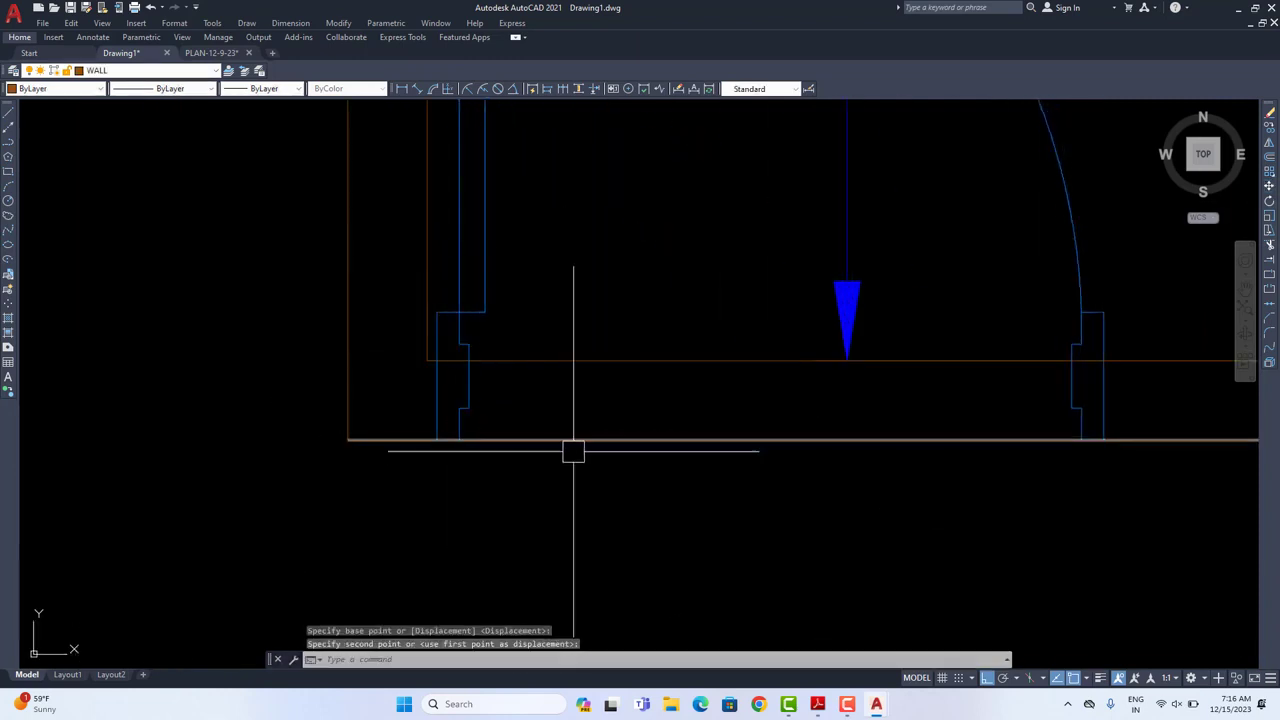
Step: Move the M BED door sideways so its frame aligns with M BED's inner wall face on the STORE side
scroll(459, 386, "up", 4)
left_click(457, 386)
key("Return")
left_click(397, 318)
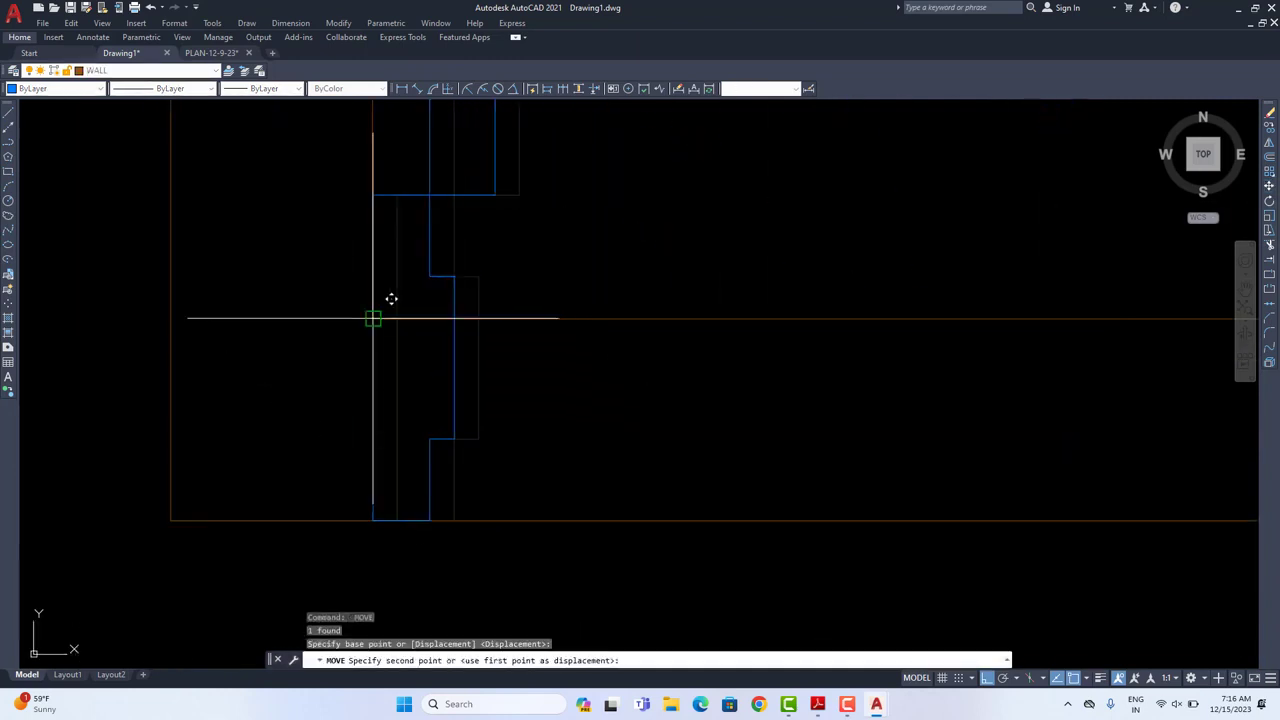
left_click(373, 318)
Step: Trim the wall lines across the M BED door opening
scroll(475, 371, "down", 8)
middle_click_drag(546, 396, 486, 398)
type("TR")
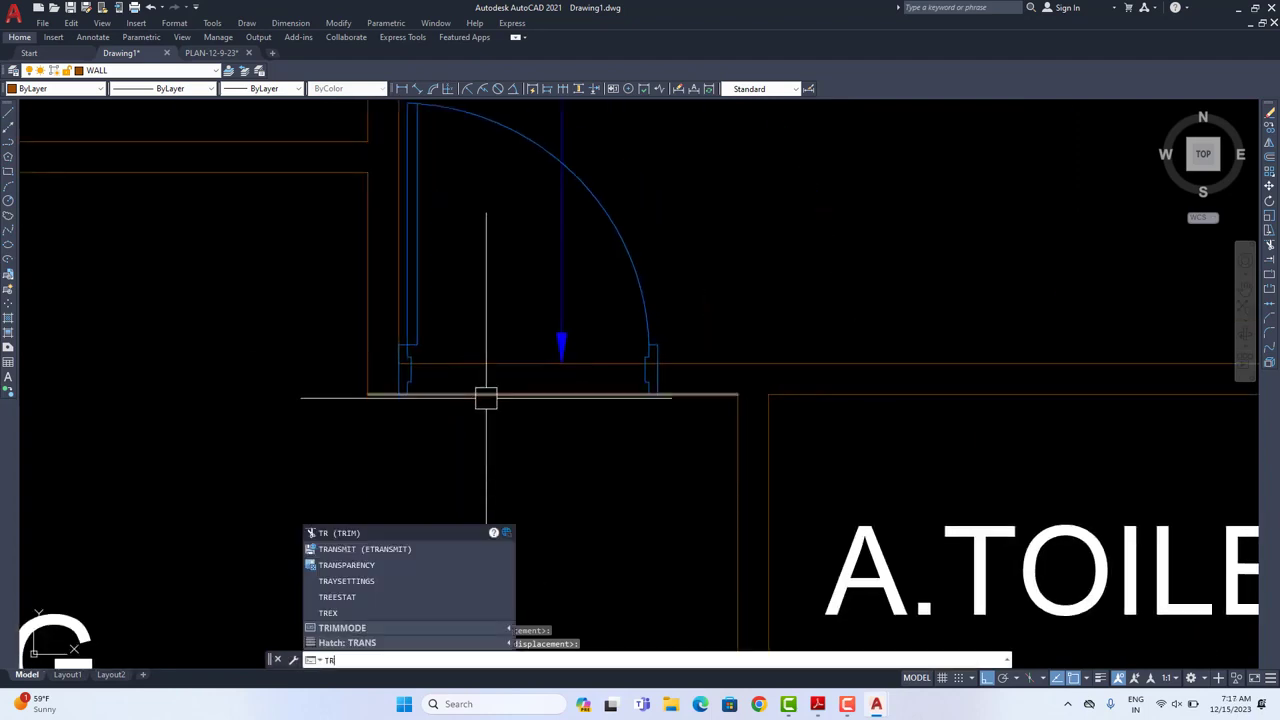
key("Return")
left_click(498, 332)
left_click(481, 425)
Step: Trim the wall lines across the STORE door opening between the two door jambs
type("TR")
key("Return")
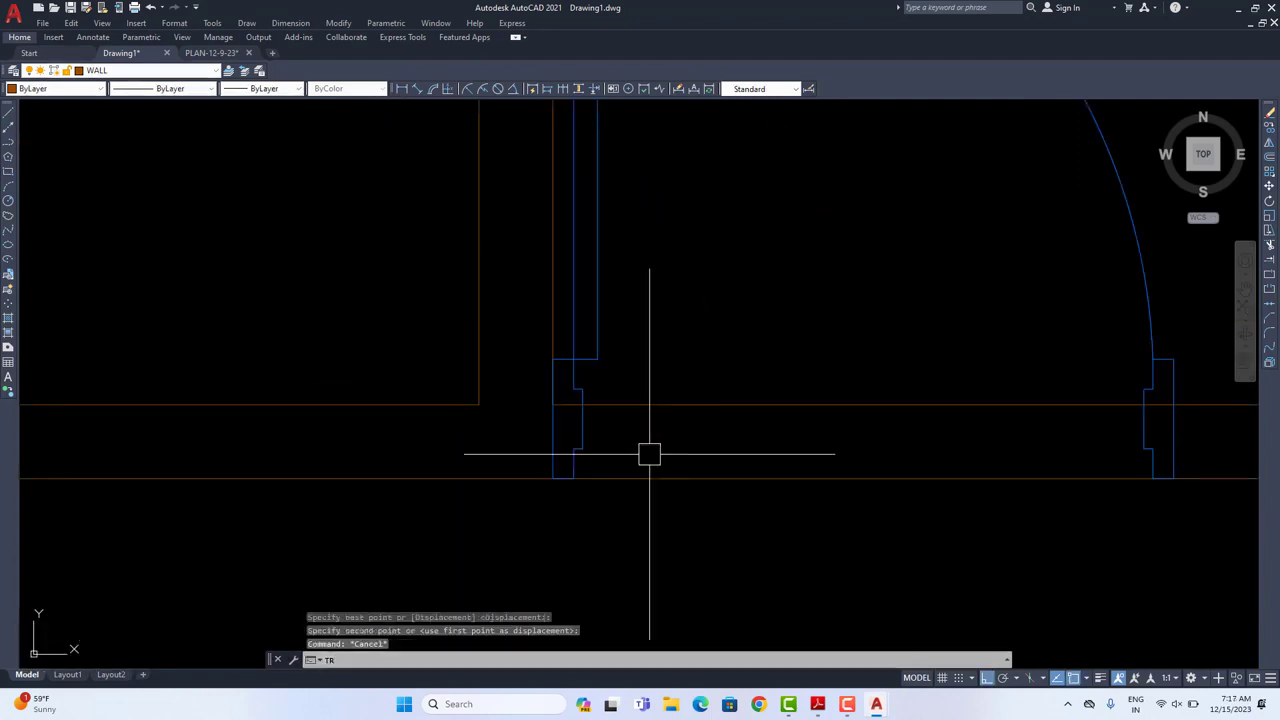
scroll(649, 455, "down", 3)
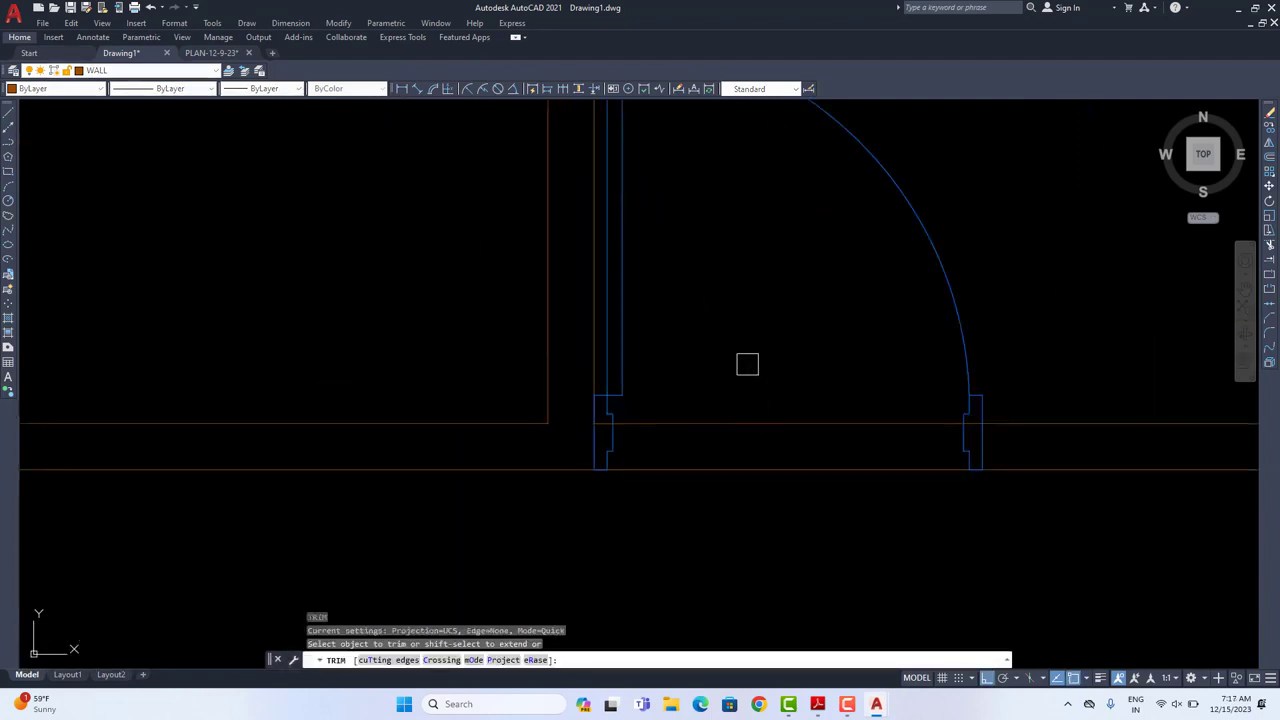
left_click_drag(746, 363, 703, 449)
scroll(620, 440, "up", 3)
middle_click_drag(953, 447, 574, 415)
scroll(574, 415, "up", 2)
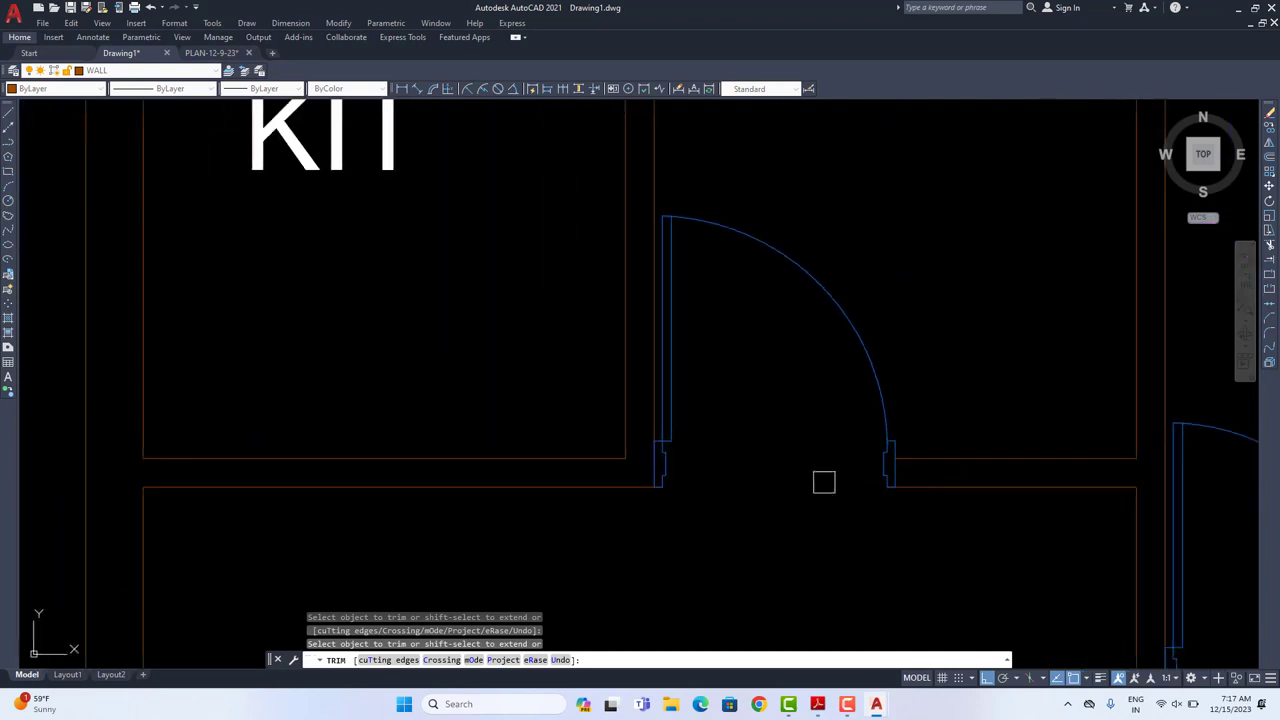
key("Escape")
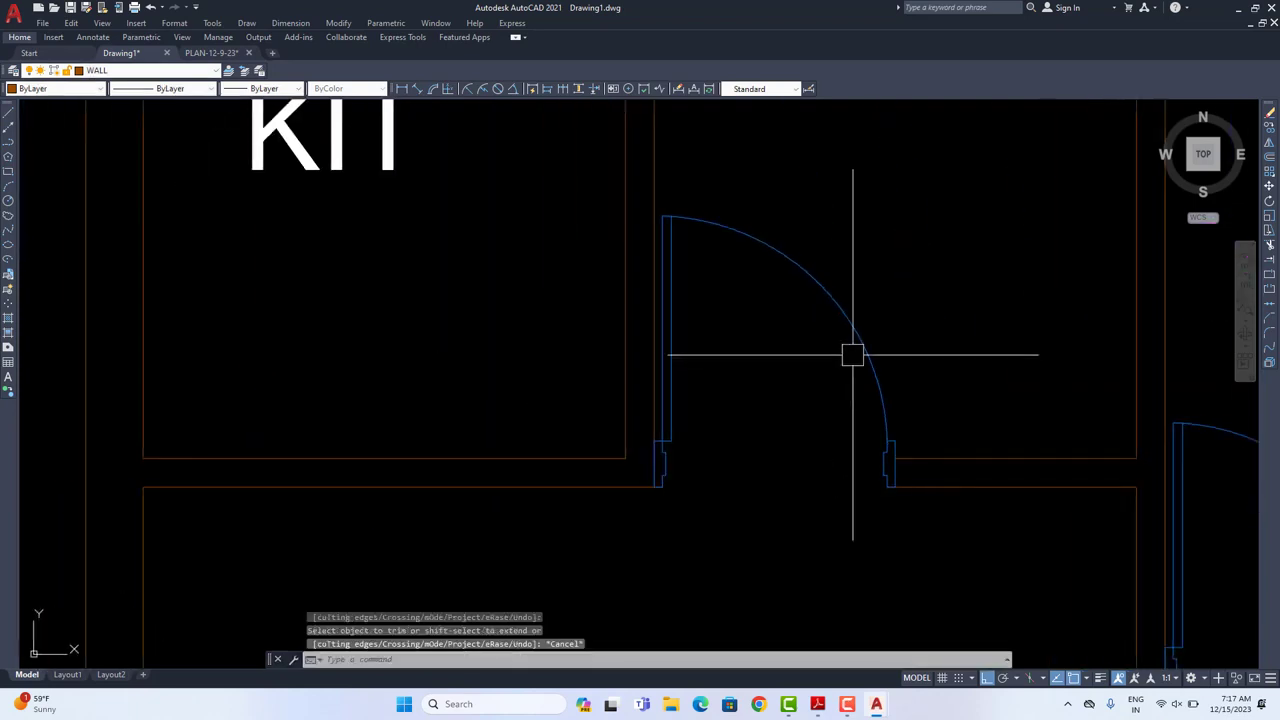
Step: Mirror the STORE door into KIT about a vertical line through the wall between the two rooms
left_click(851, 354)
left_click(1269, 155)
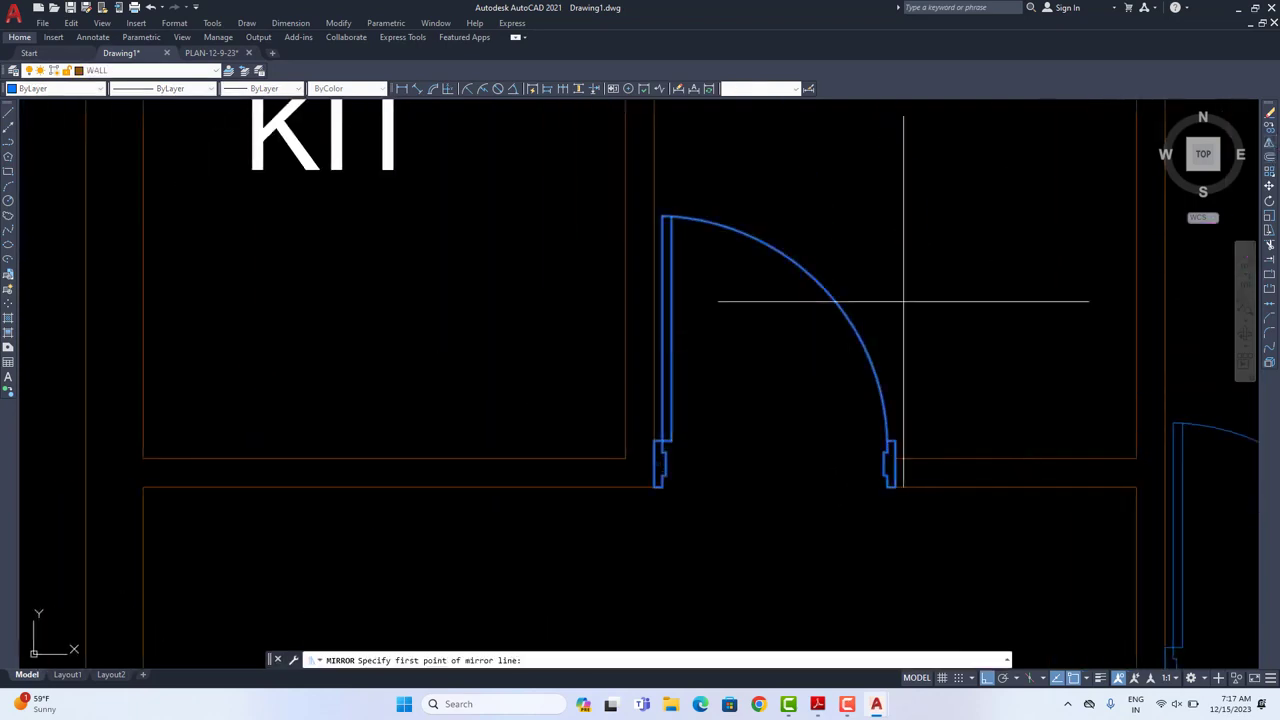
left_click(633, 466)
left_click(626, 537)
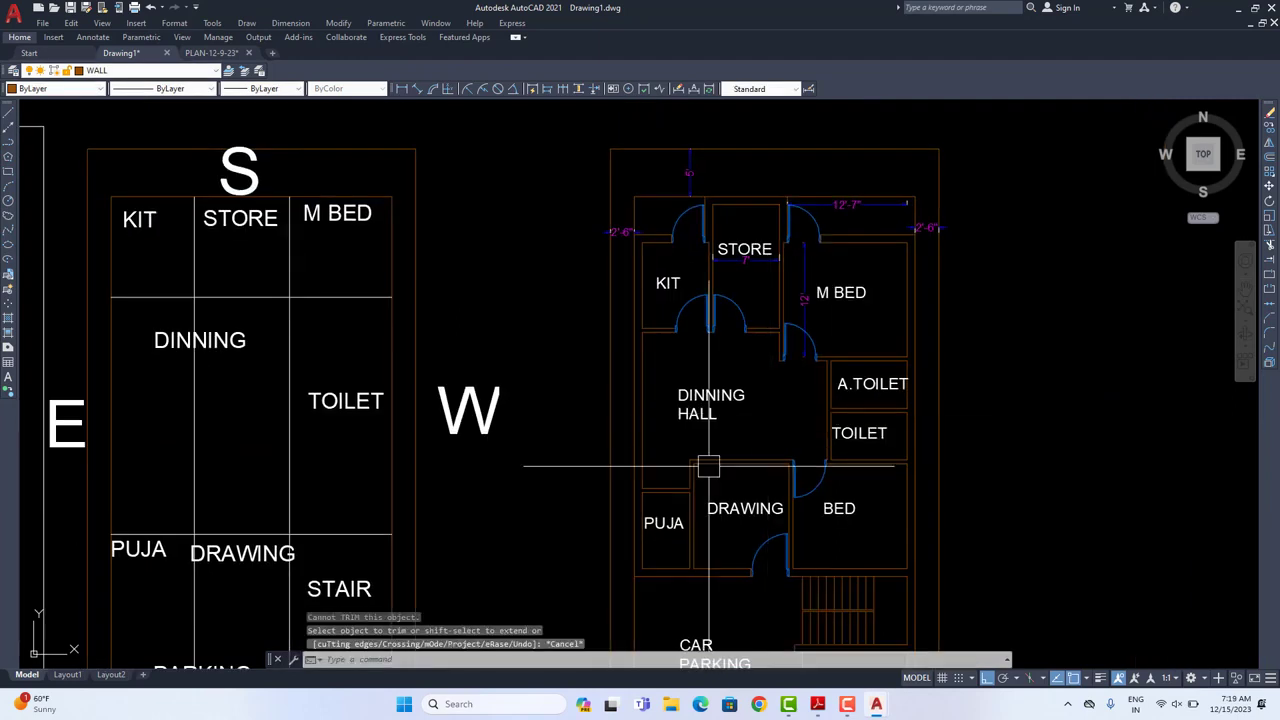
Step: Draw a short line across the middle of the wall between PUJA and the DINNING HALL
scroll(670, 495, "up", 5)
scroll(670, 495, "up", 2)
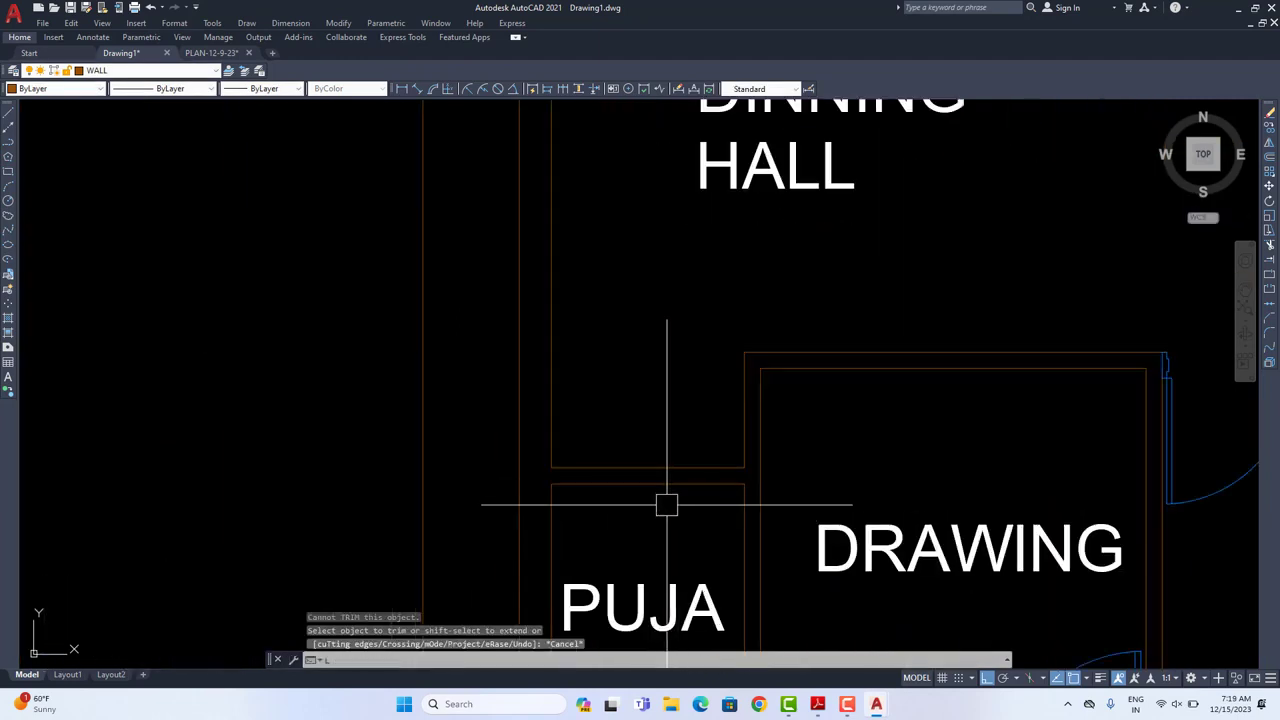
type("l")
key("Return")
left_click(649, 467)
key("Escape")
key("Escape")
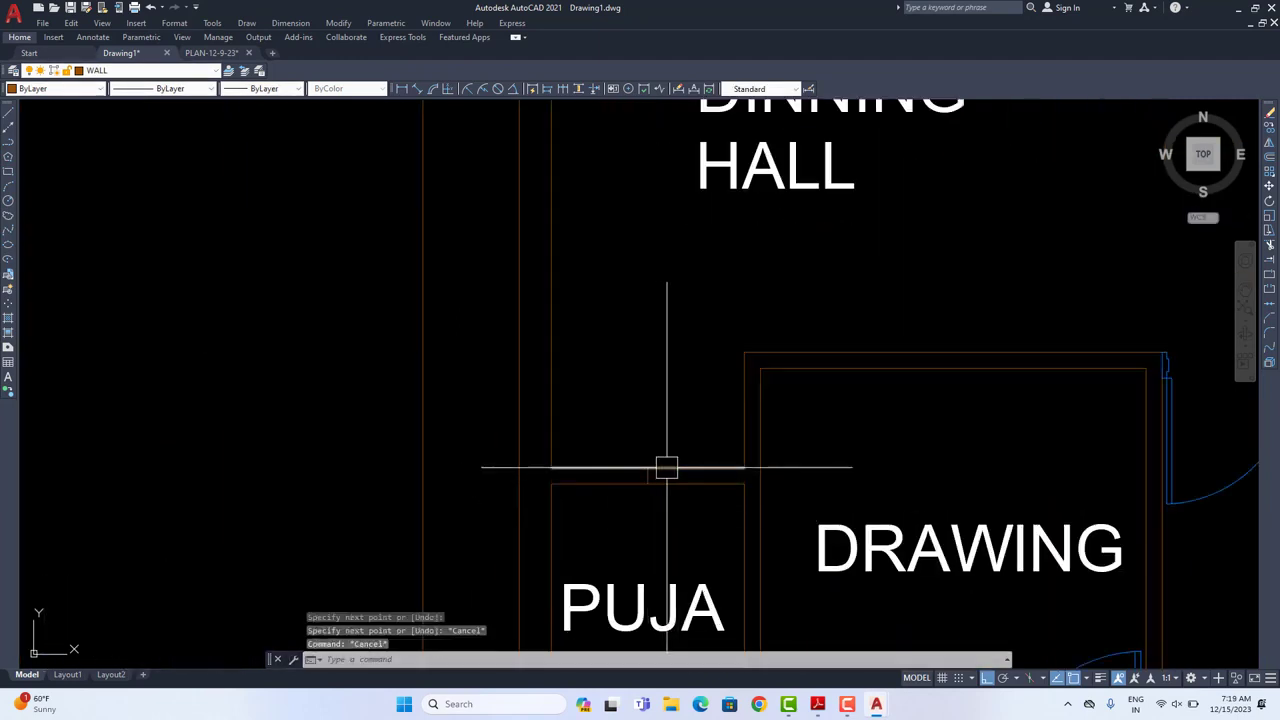
Step: Offset the short line in the wall between PUJA and the DINNING HALL by 1'6" to both sides
type("o")
key("Return")
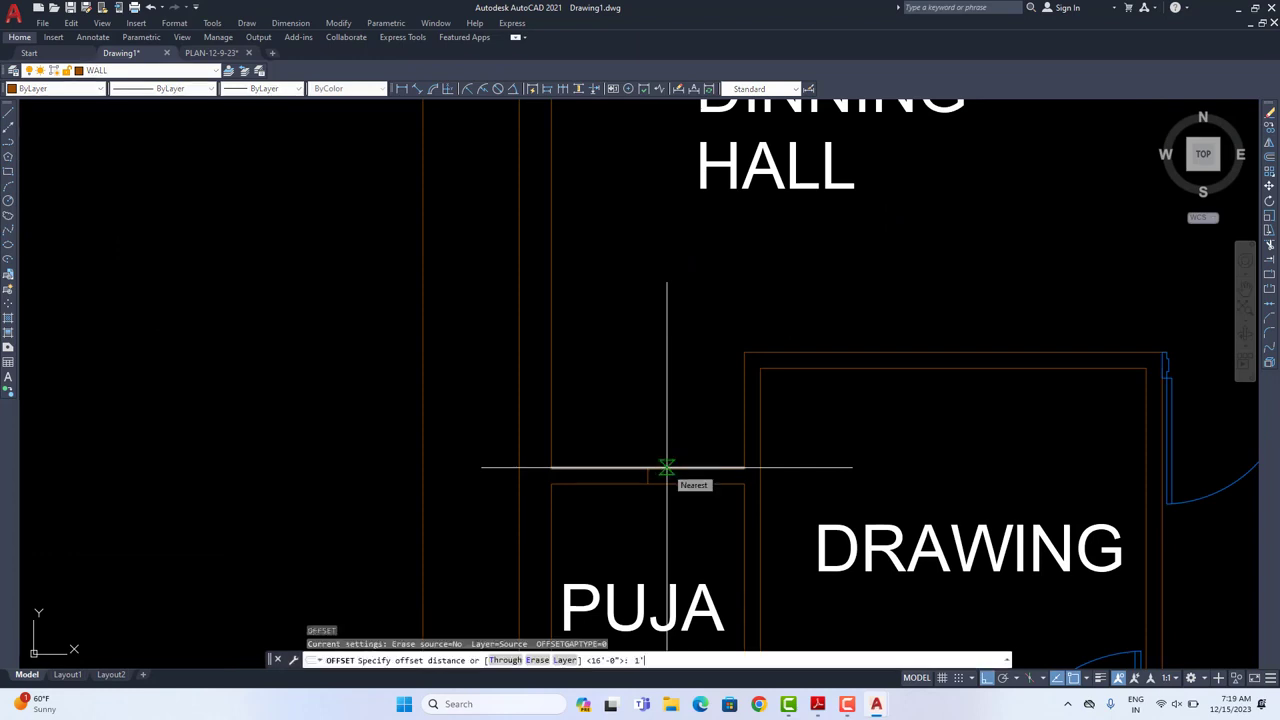
key("Return")
scroll(660, 467, "up", 4)
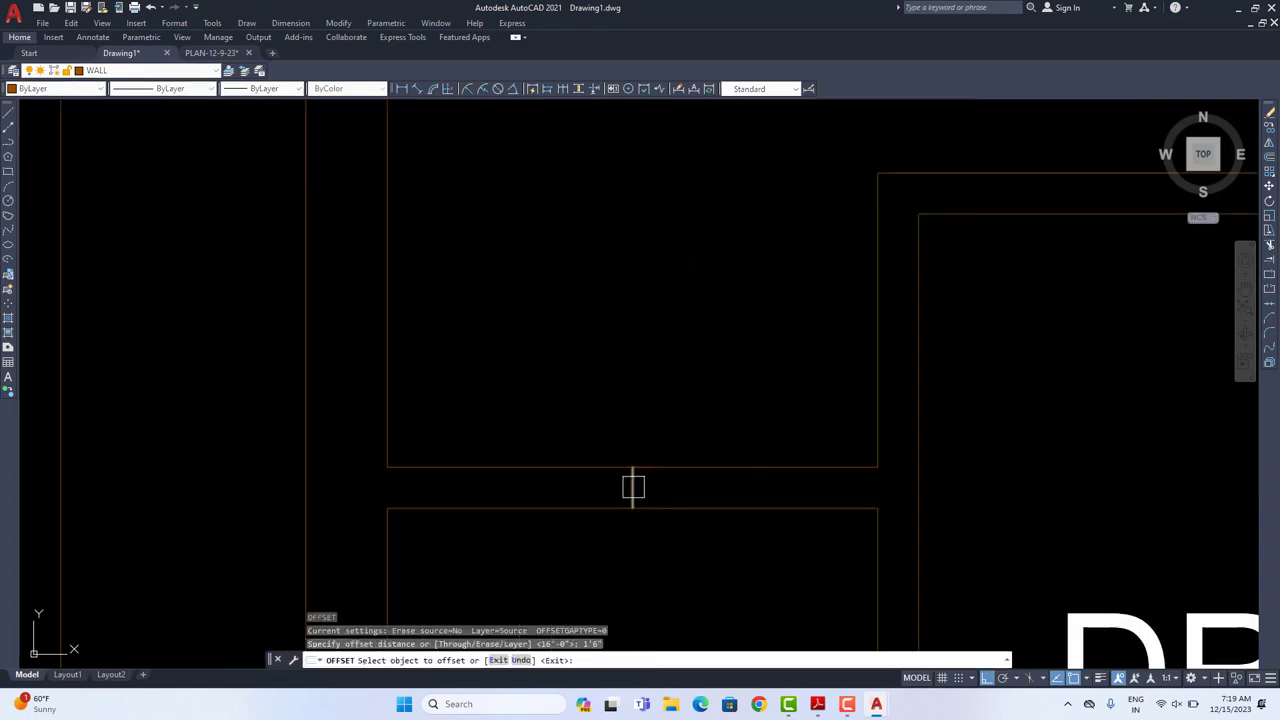
left_click(633, 487)
left_click(700, 487)
left_click(631, 486)
left_click(597, 443)
key("Escape")
Step: Erase the middle line and trim the wall lines between the two offset lines to open the PUJA entrance
left_click(633, 487)
left_click(649, 547)
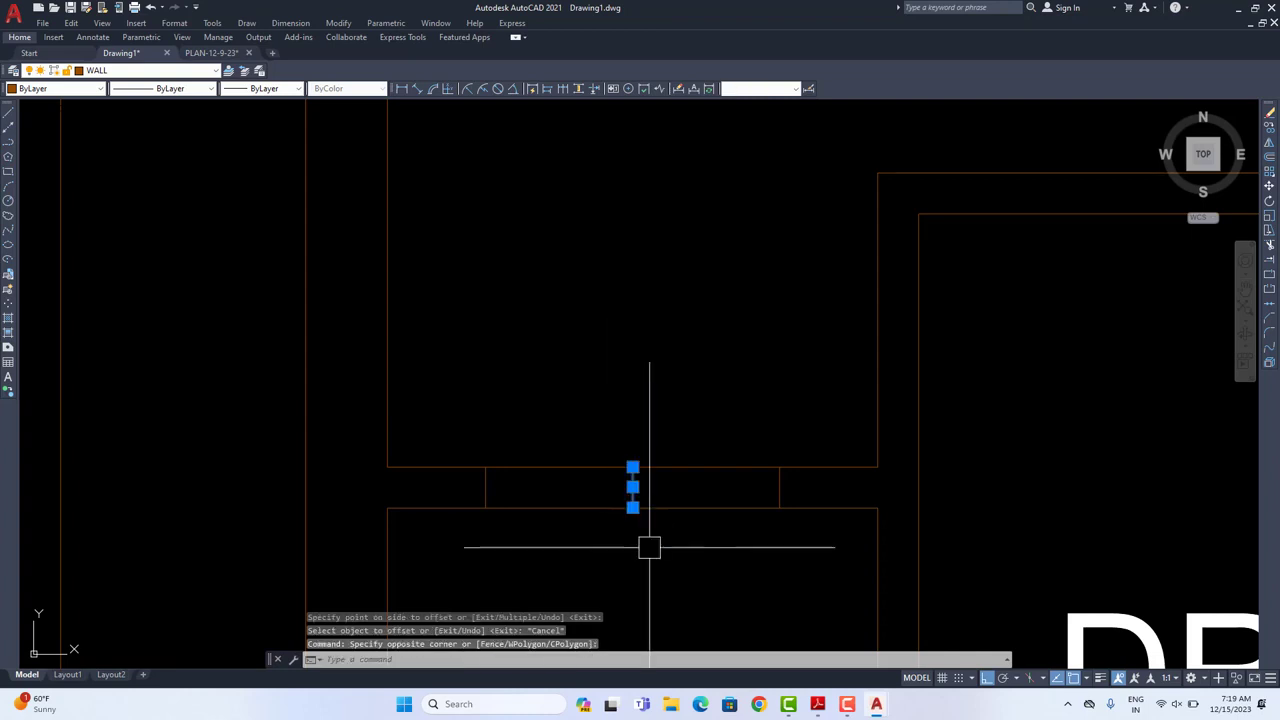
key("Escape")
type("tr")
key("Return")
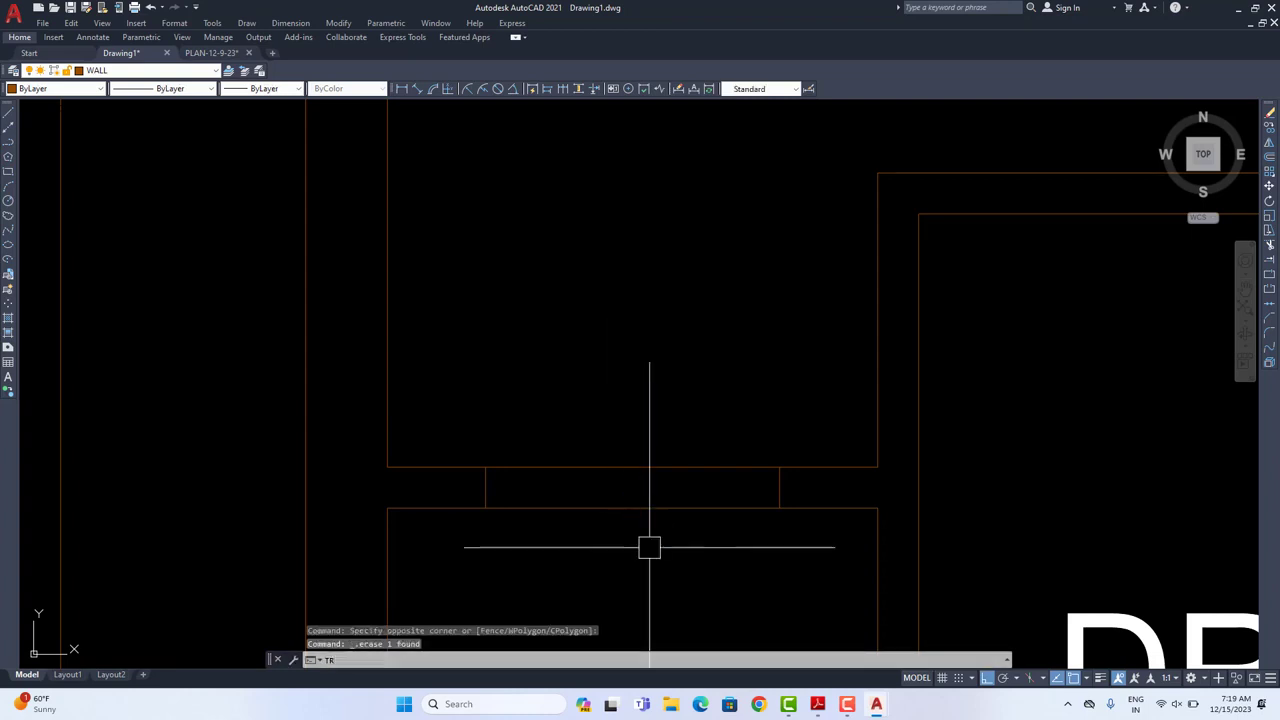
left_click(715, 411)
key("Escape")
scroll(654, 543, "down", 8)
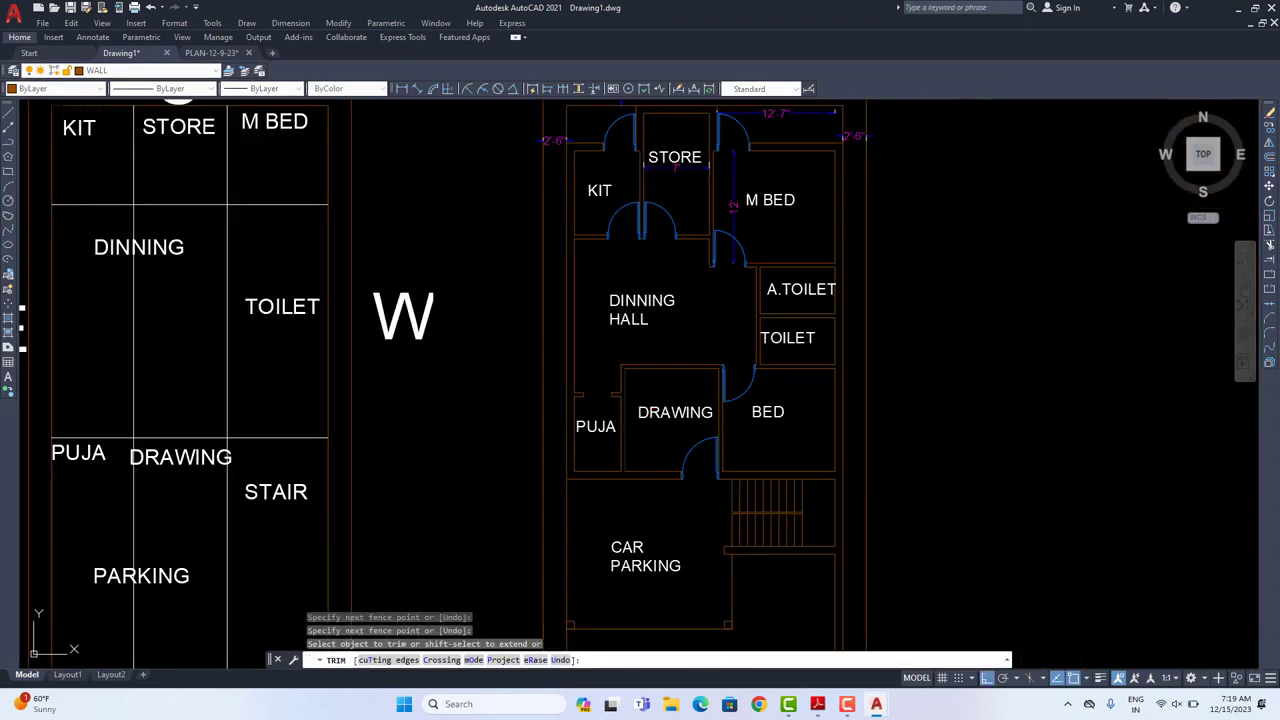
Step: Examine the floor plan around the DRAWING, PUJA and DINNING HALL rooms for door positions still missing
scroll(677, 458, "up", 2)
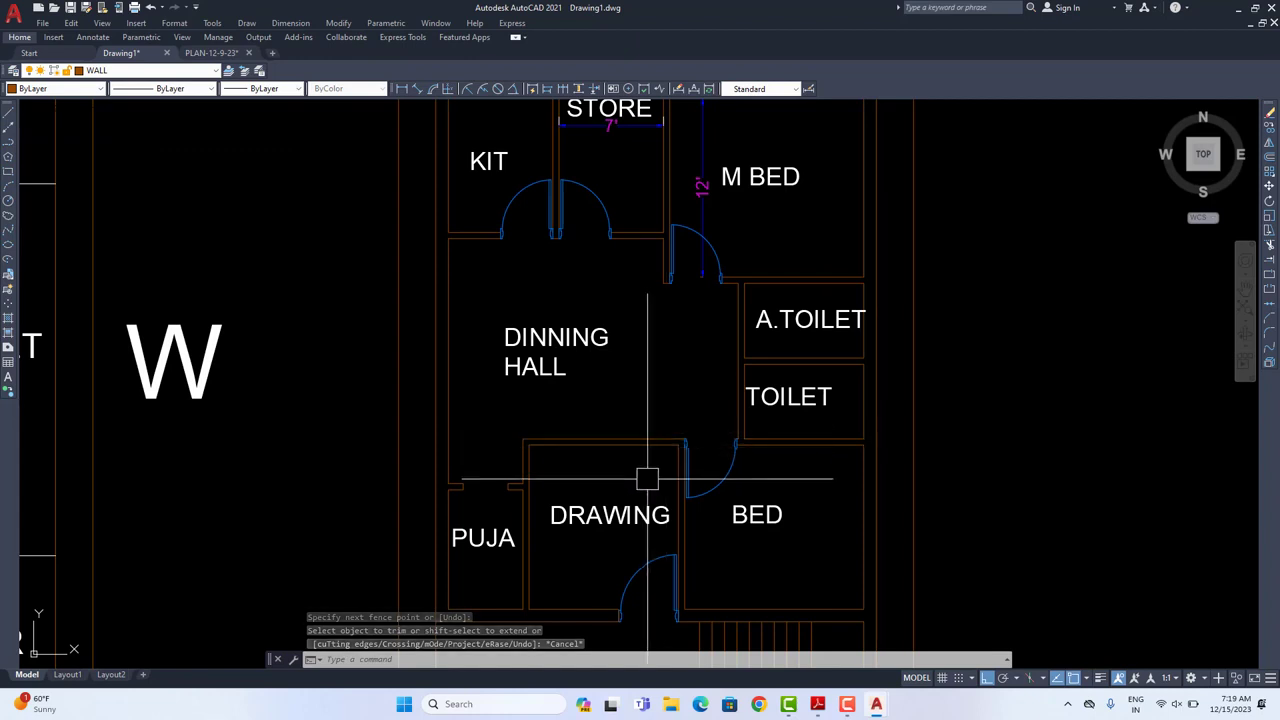
scroll(647, 479, "down", 4)
scroll(645, 500, "up", 2)
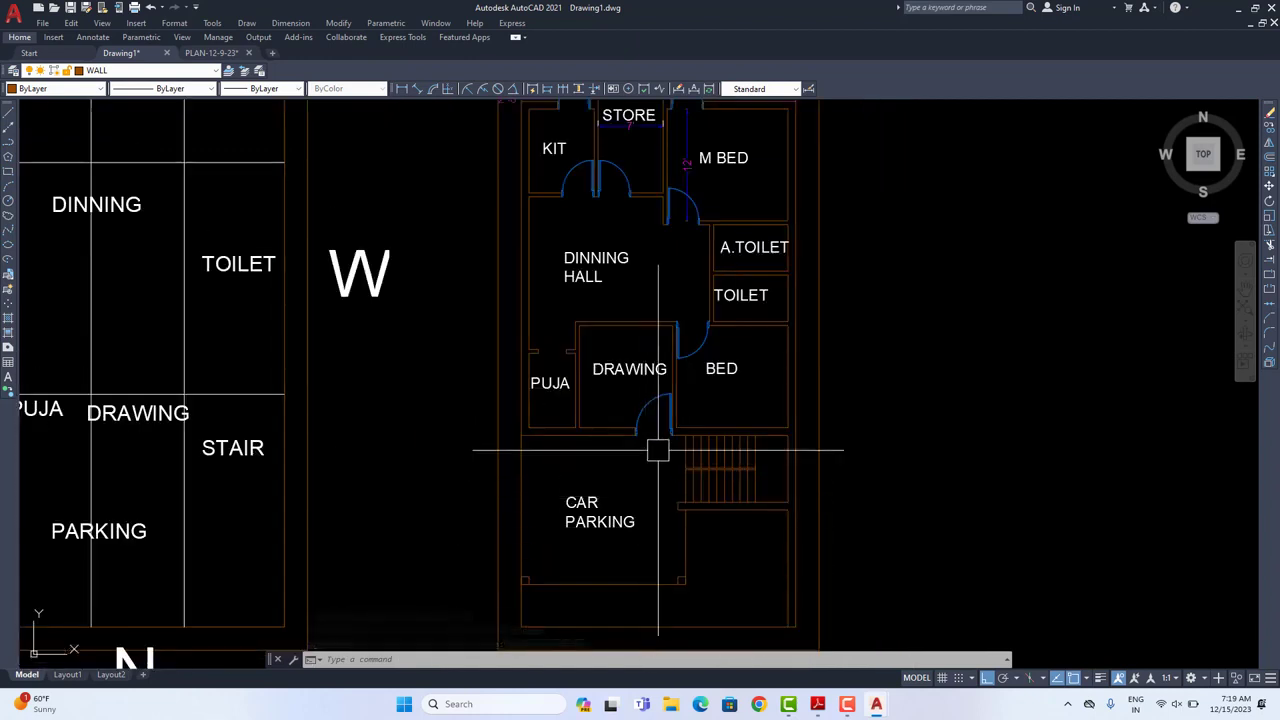
middle_click_drag(658, 450, 644, 525)
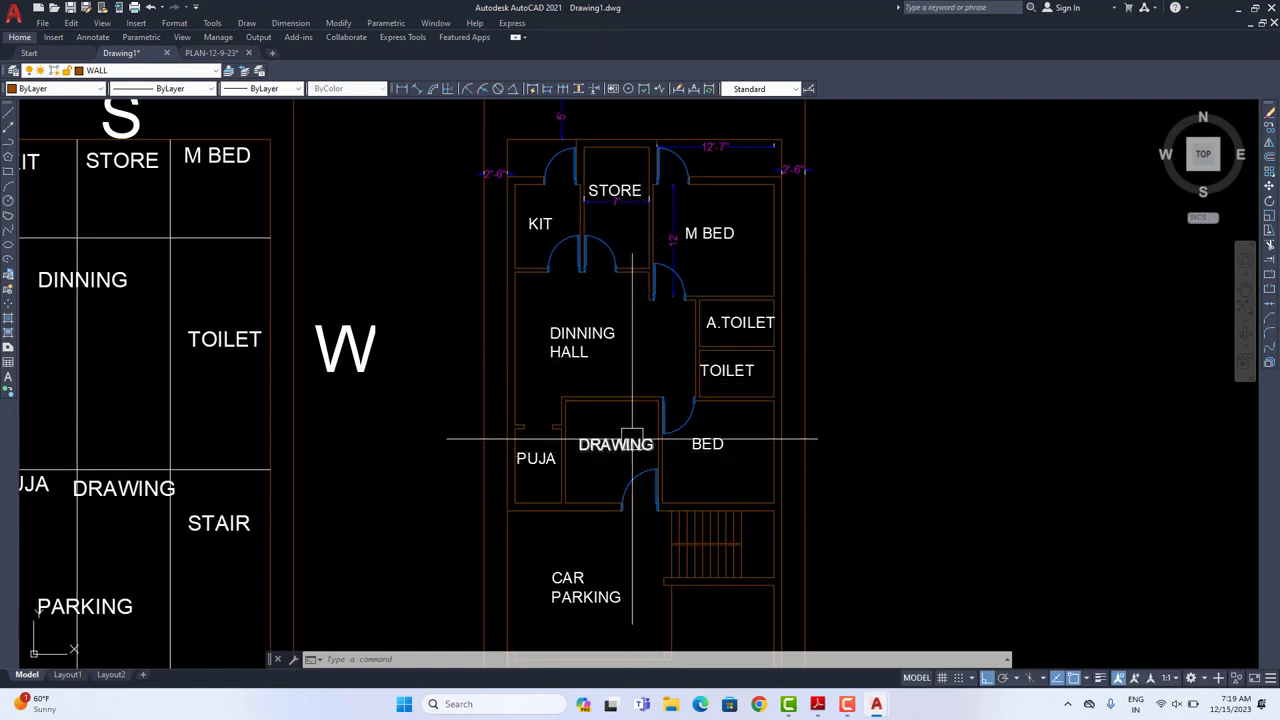
scroll(655, 469, "up", 2)
middle_click_drag(649, 446, 657, 478)
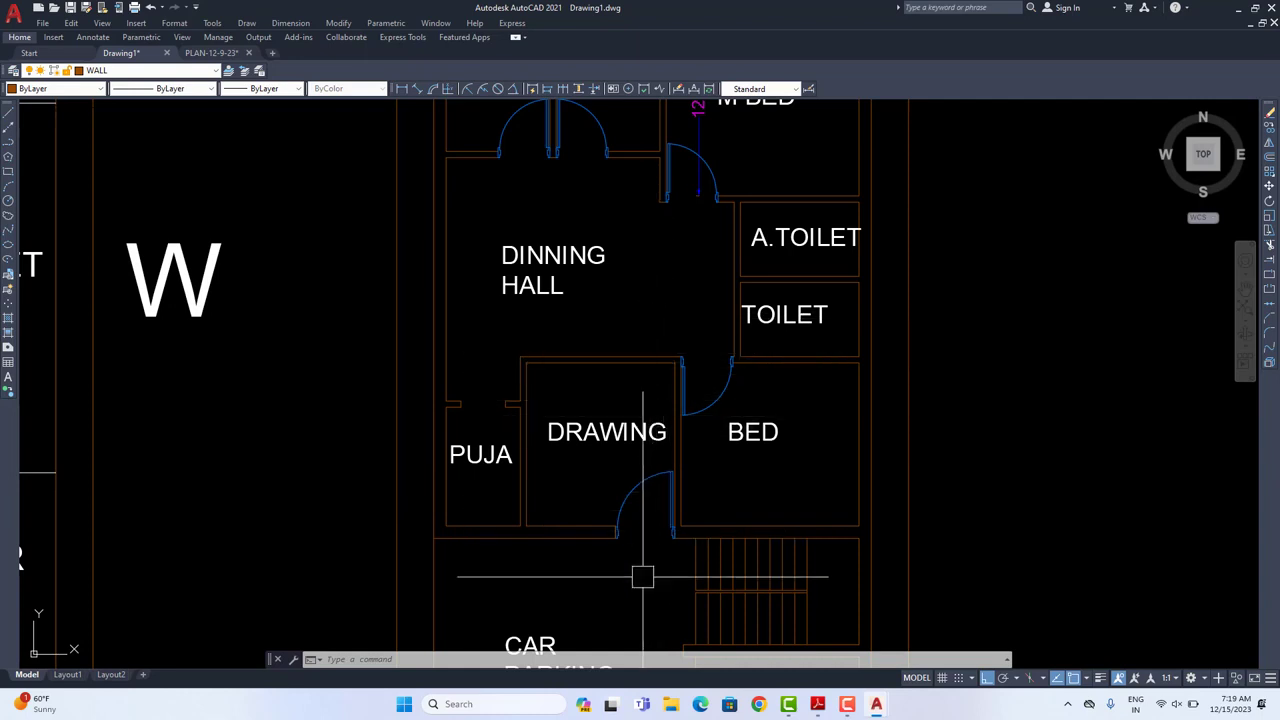
middle_click_drag(642, 577, 640, 483)
middle_click_drag(644, 405, 639, 453)
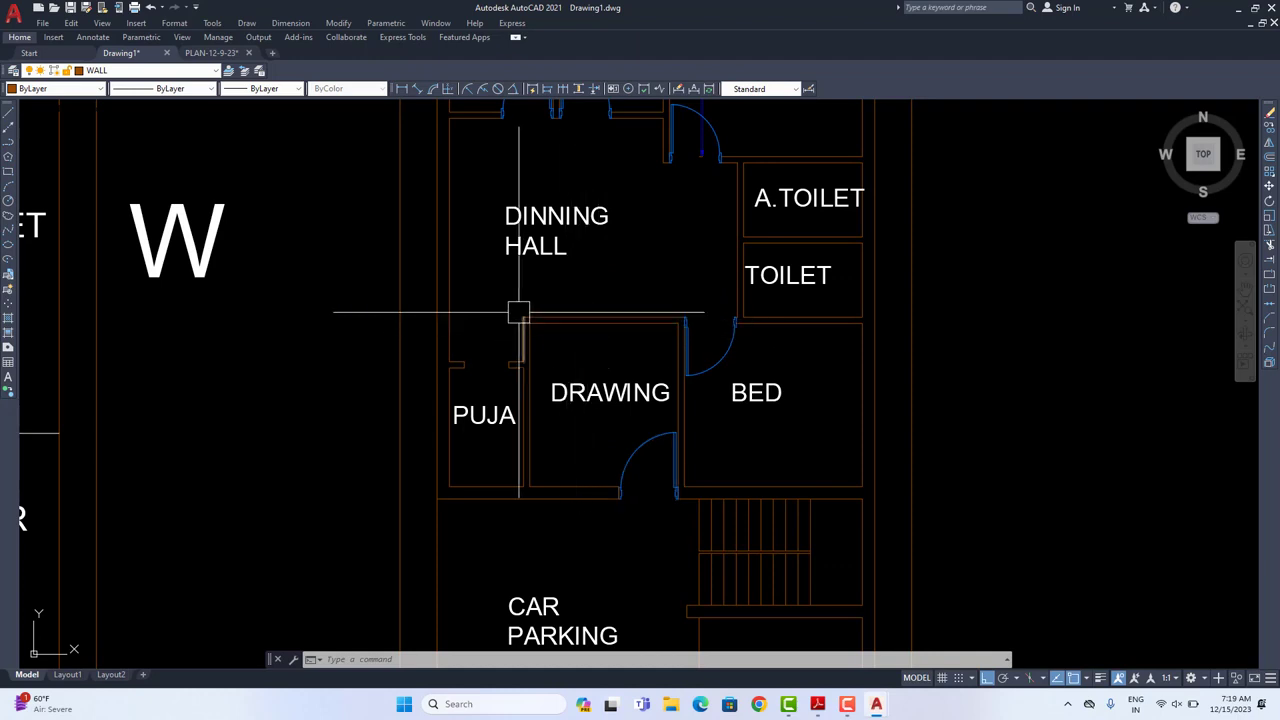
scroll(607, 408, "down", 2)
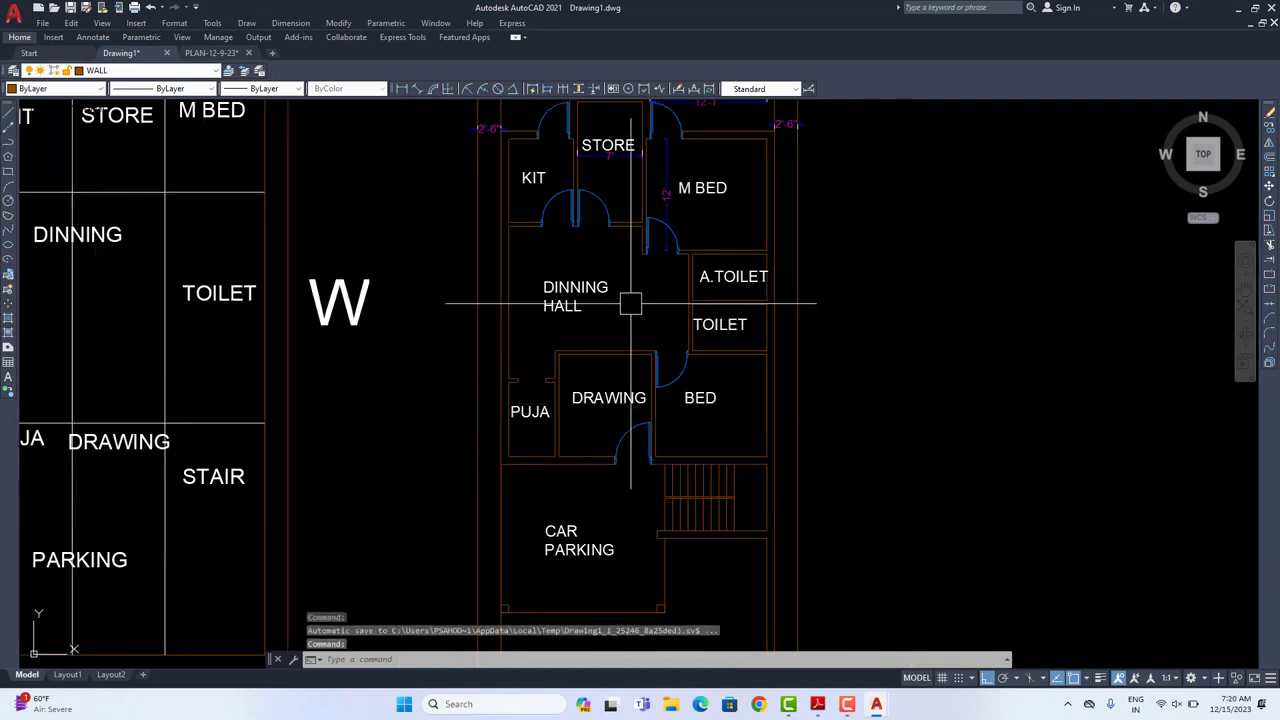
Step: Copy the door between DRAWING and CAR PARKING to the wall between DRAWING and the DINNING HALL
scroll(632, 395, "up", 2)
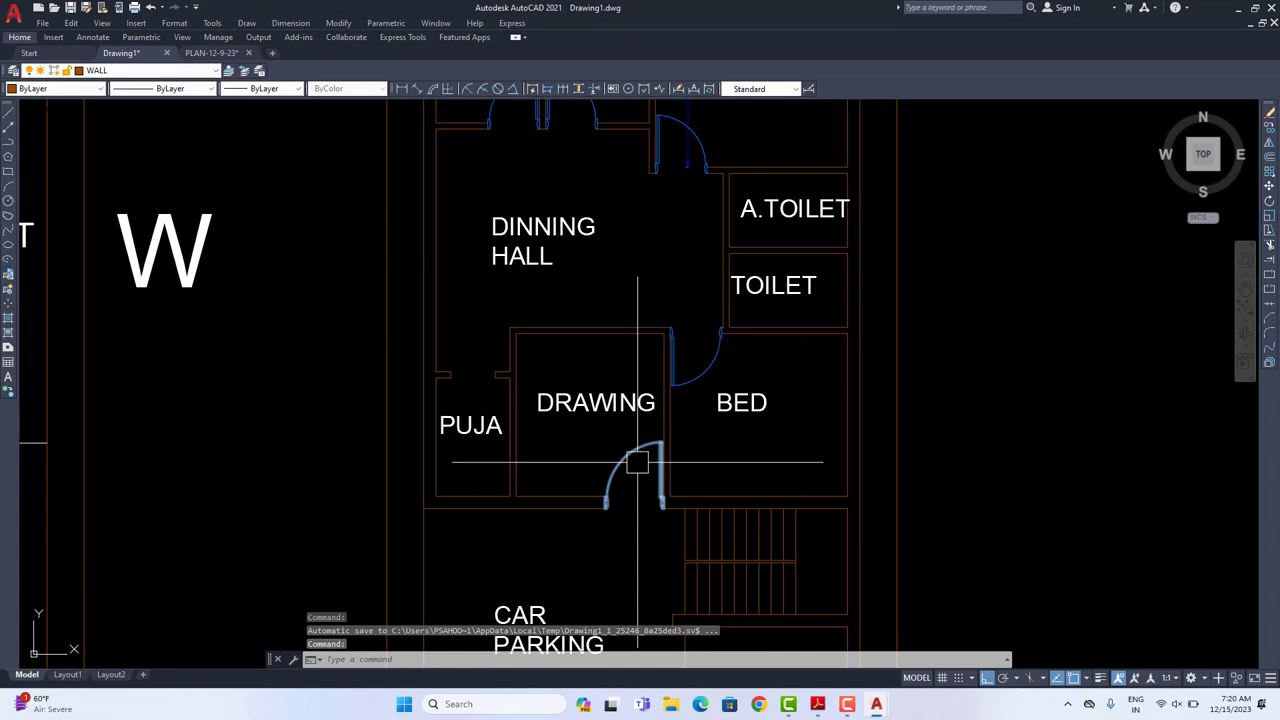
left_click(637, 462)
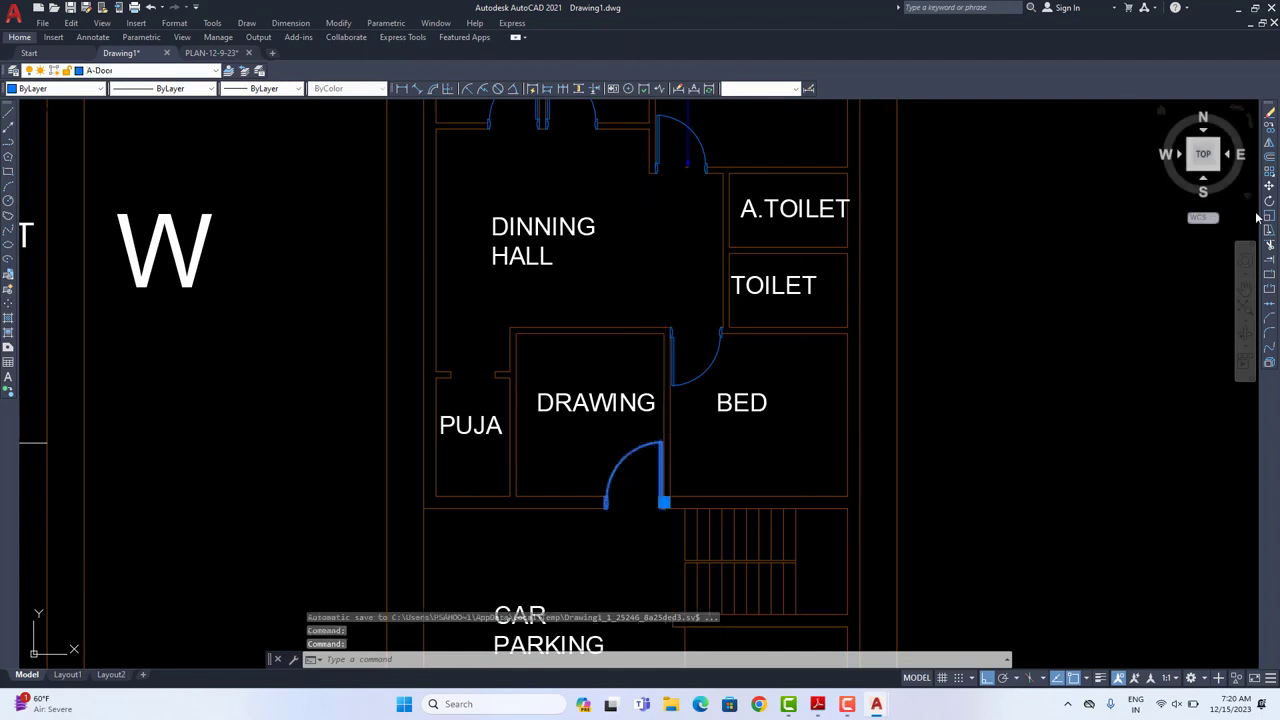
left_click(1270, 128)
left_click(600, 502)
right_click(597, 291)
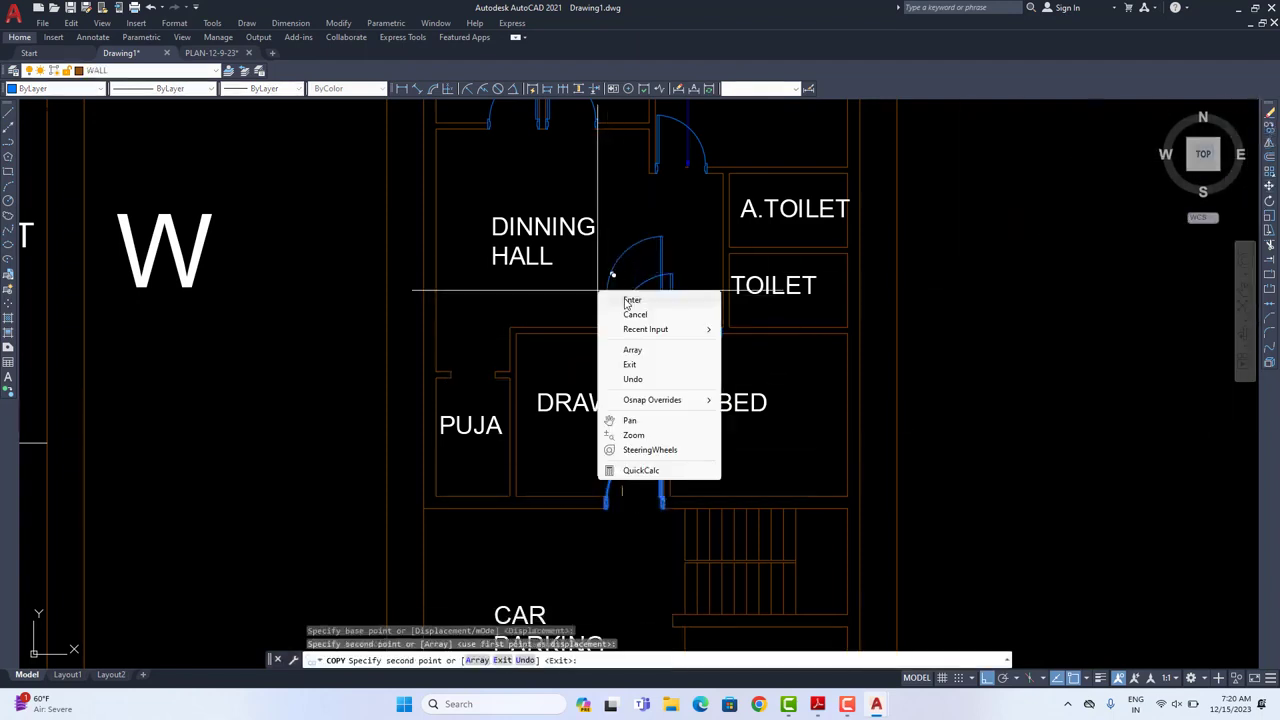
left_click(627, 303)
Step: Mirror the copied door so it opens into DRAWING at the PUJA end of the DINNING HALL wall
middle_click_drag(552, 323, 565, 382)
left_click(682, 341)
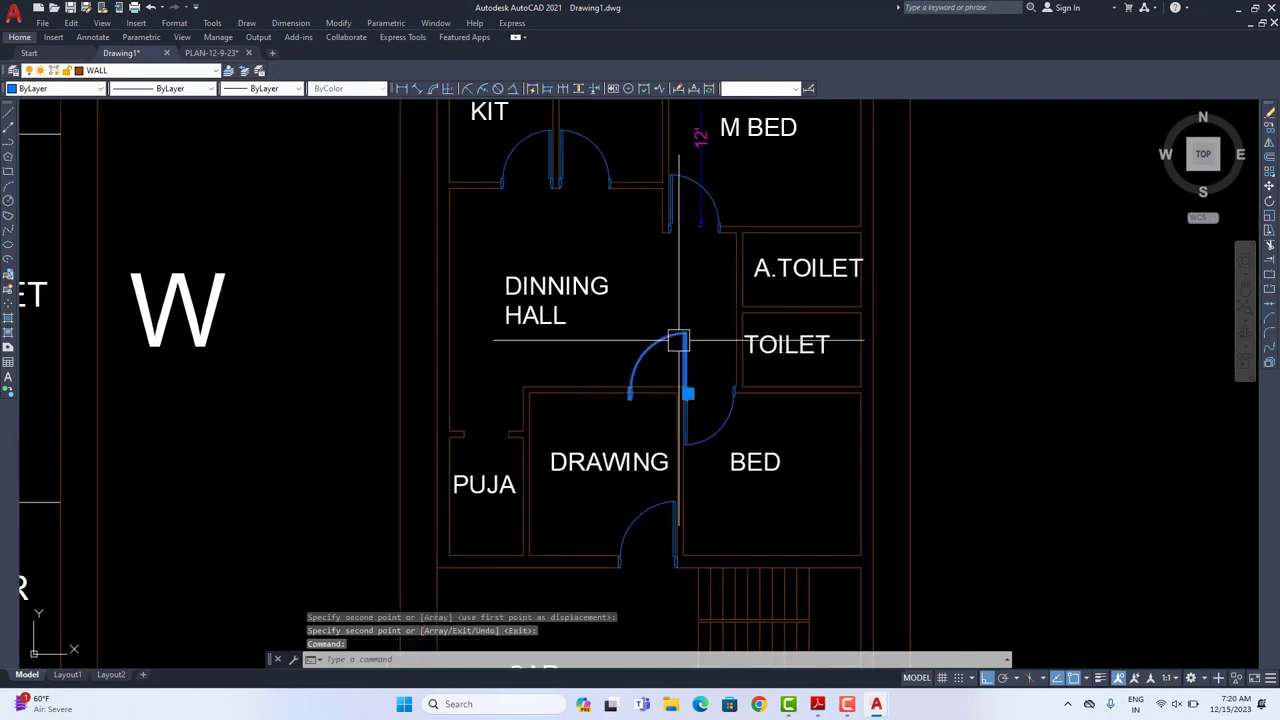
left_click(1272, 146)
scroll(694, 342, "up", 5)
left_click(495, 374)
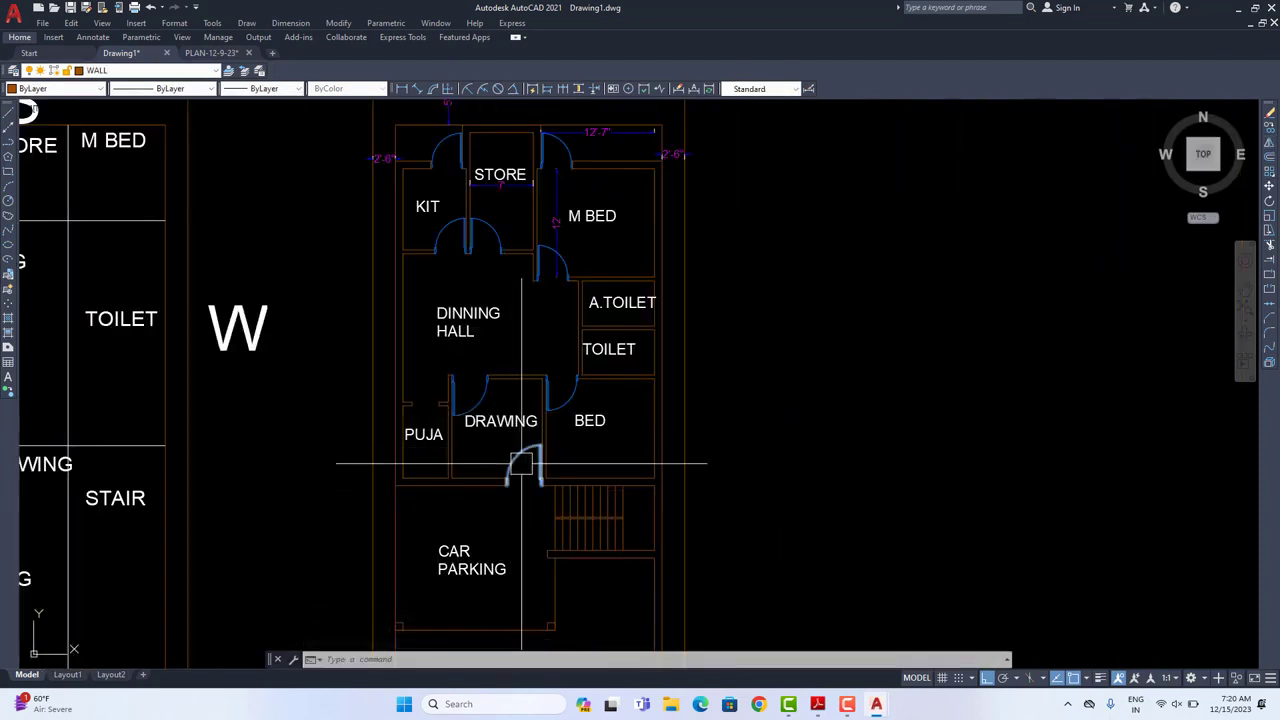
Step: Copy the BATH ROOM door from the PLAN-12-9-23 drawing to the clipboard
middle_click_drag(490, 405, 526, 433)
middle_click_drag(524, 481, 571, 479)
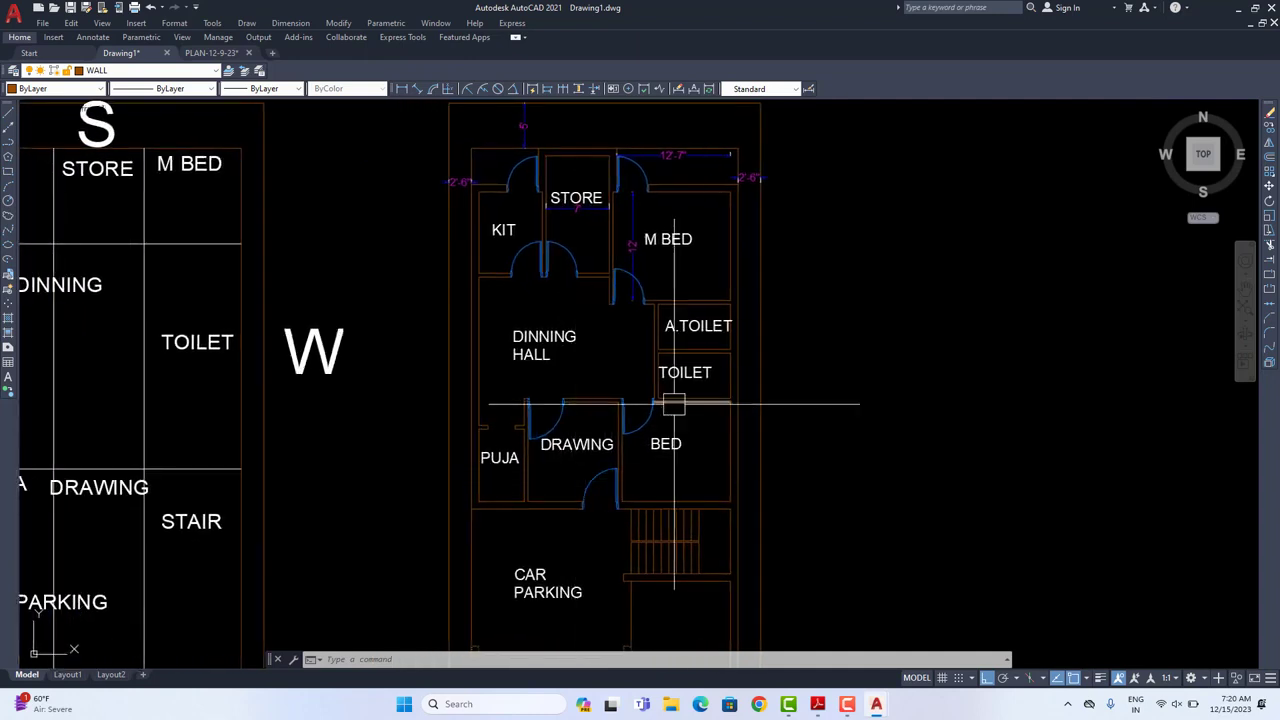
middle_click_drag(673, 404, 668, 452)
middle_click_drag(617, 517, 642, 449)
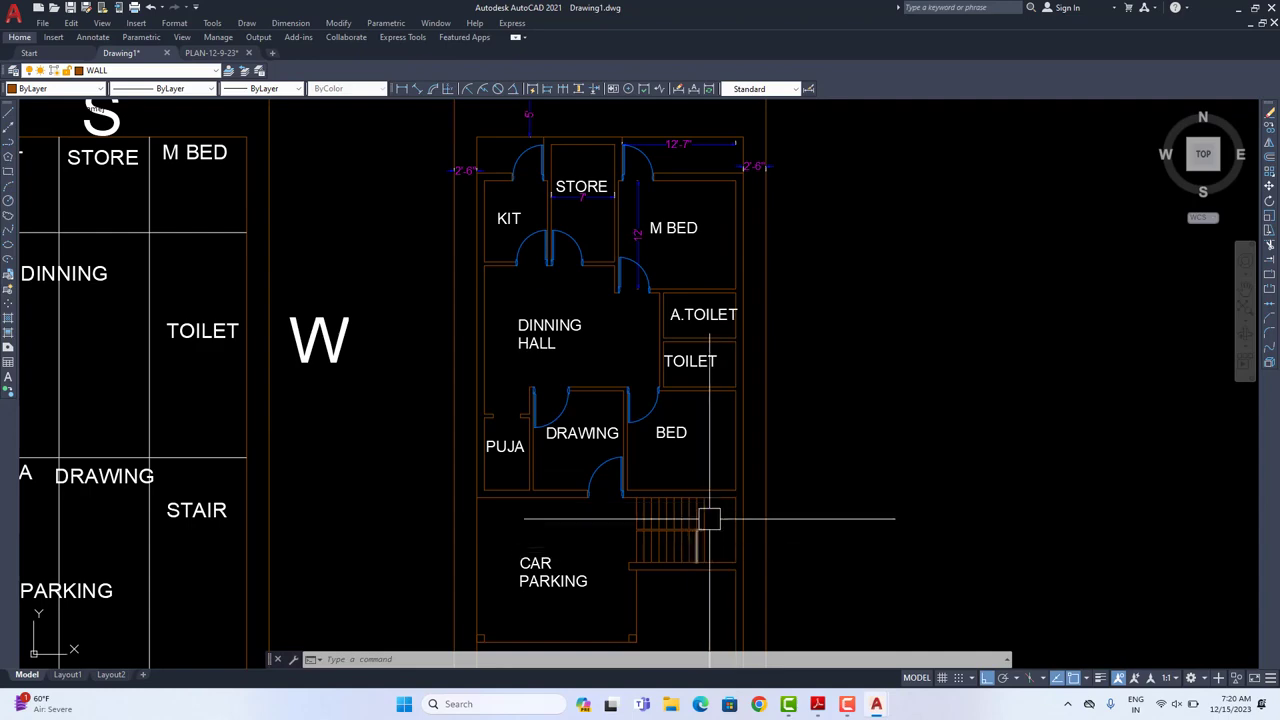
scroll(675, 338, "up", 2)
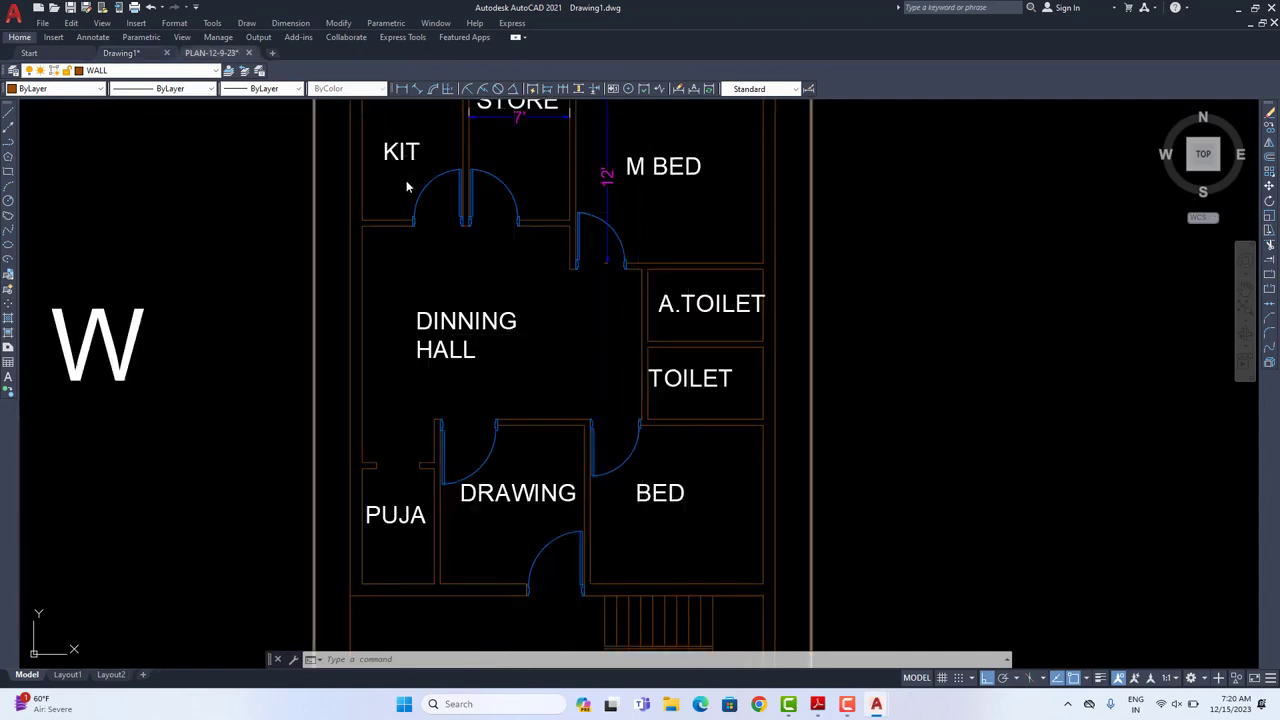
middle_click_drag(555, 351, 515, 362)
left_click(350, 448)
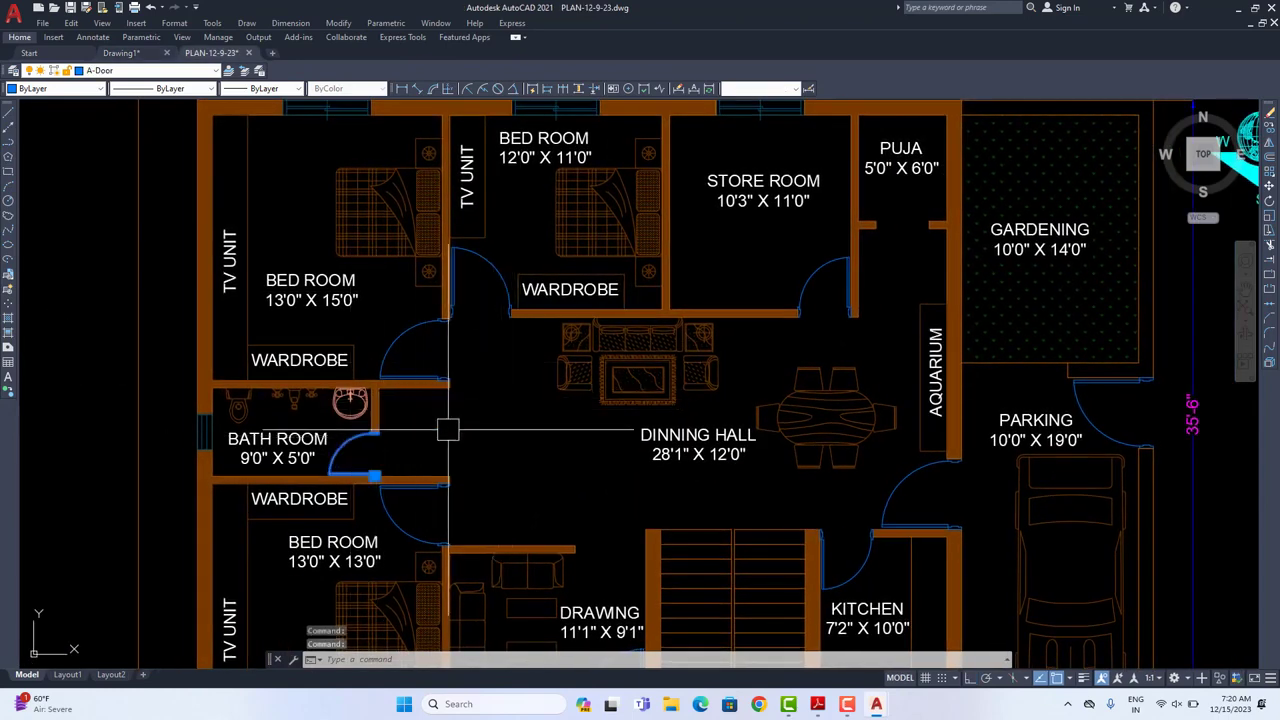
key("ctrl+c")
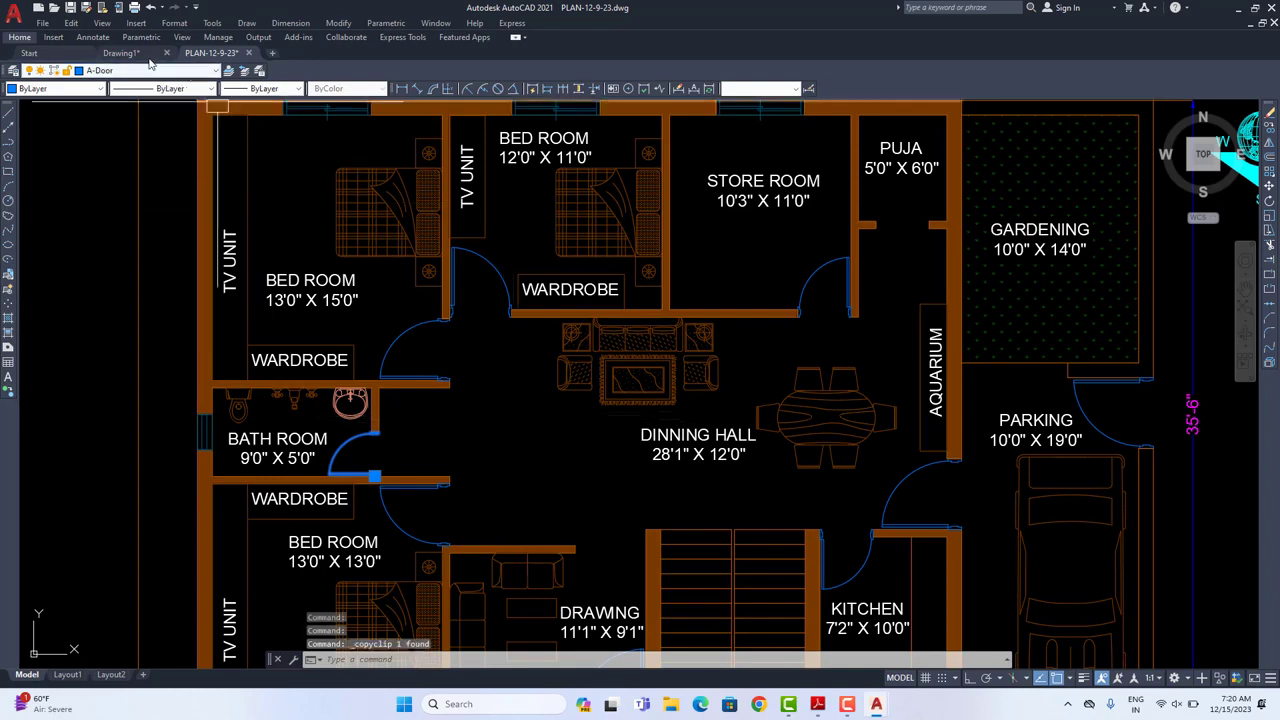
Step: Paste the bathroom door into Drawing1 beside the A.TOILET wall in the DINNING HALL and select it
key("ctrl+Tab")
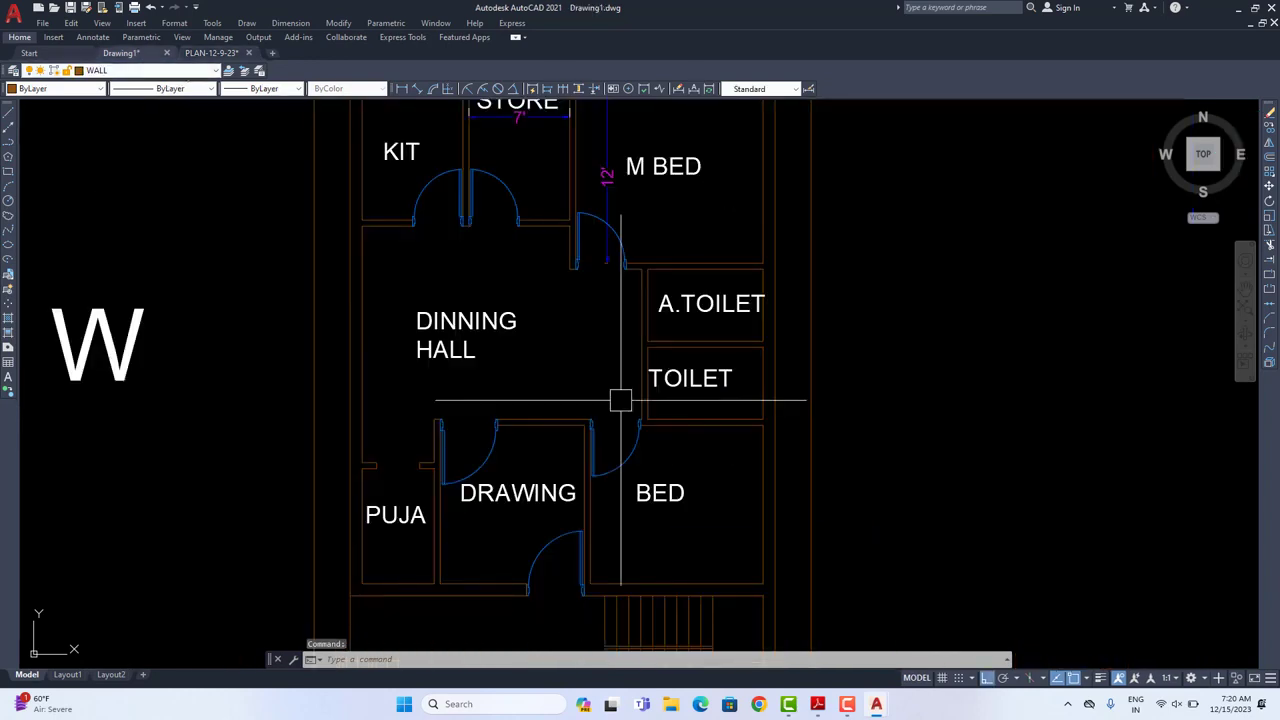
key("ctrl+v")
scroll(540, 400, "up", 4)
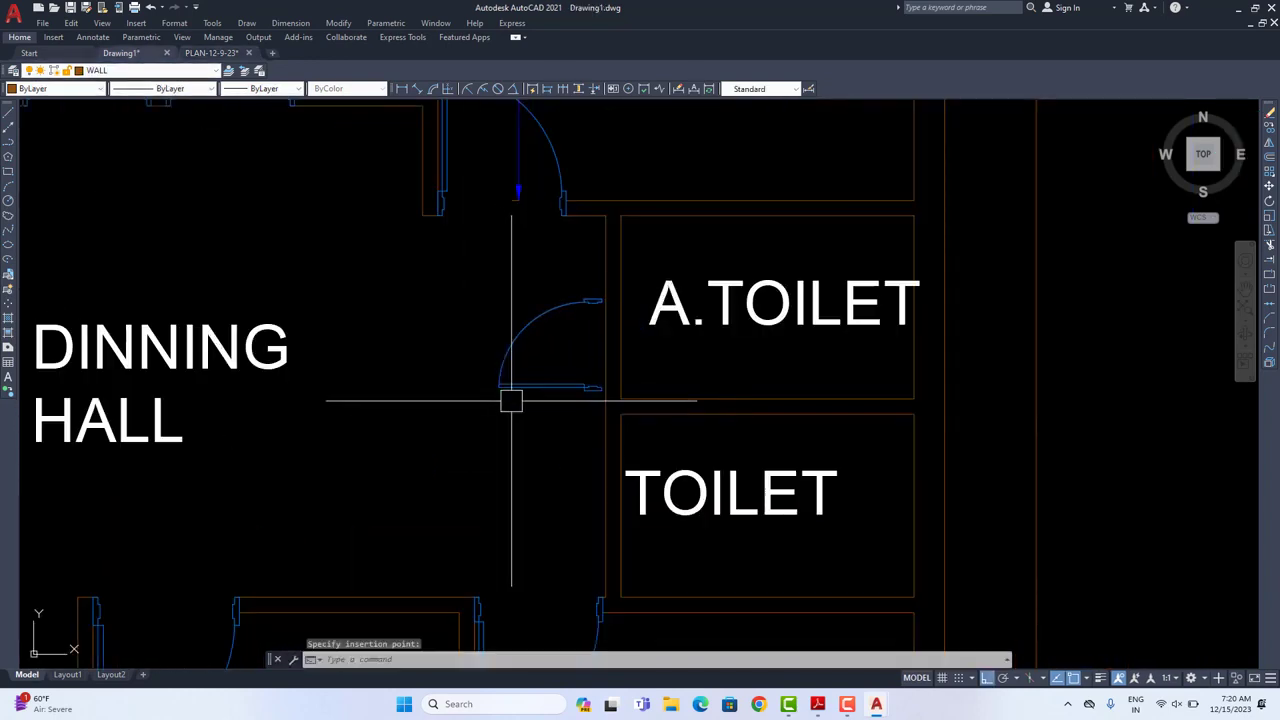
middle_click_drag(511, 401, 489, 448)
left_click(520, 430)
middle_click_drag(806, 311, 783, 371)
scroll(755, 366, "down", 4)
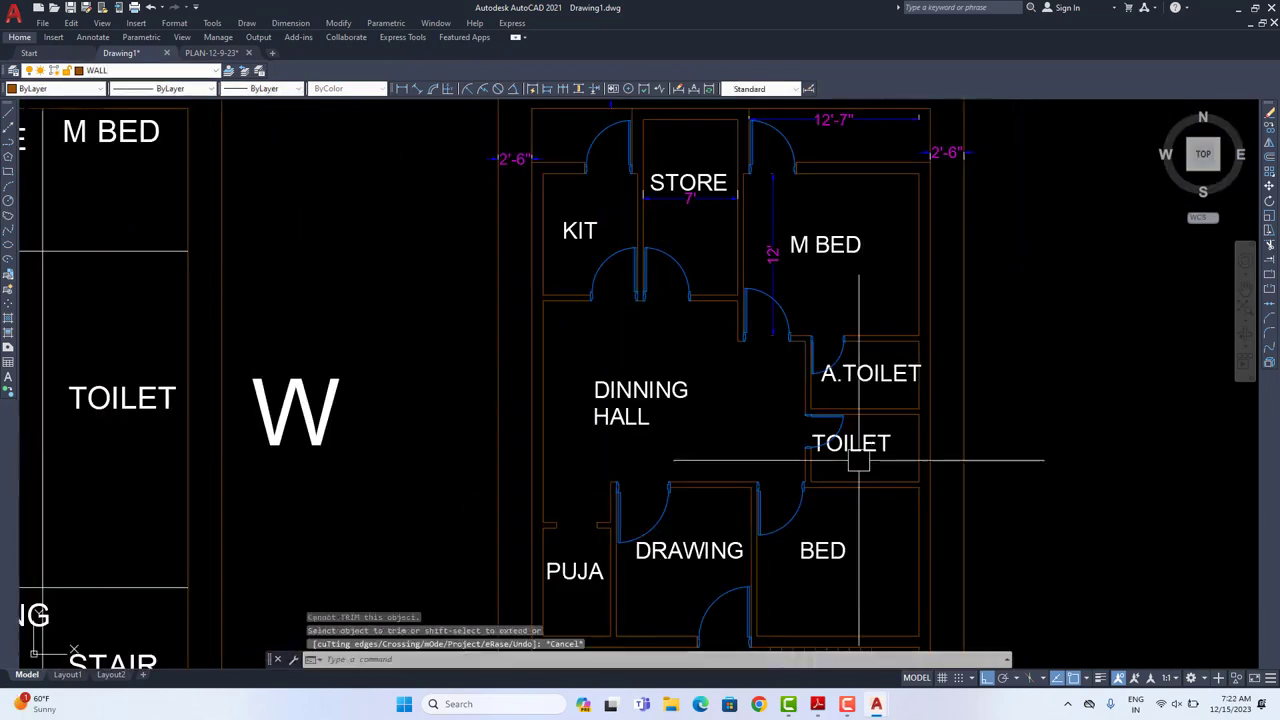
scroll(857, 440, "down", 2)
middle_click_drag(923, 449, 827, 415)
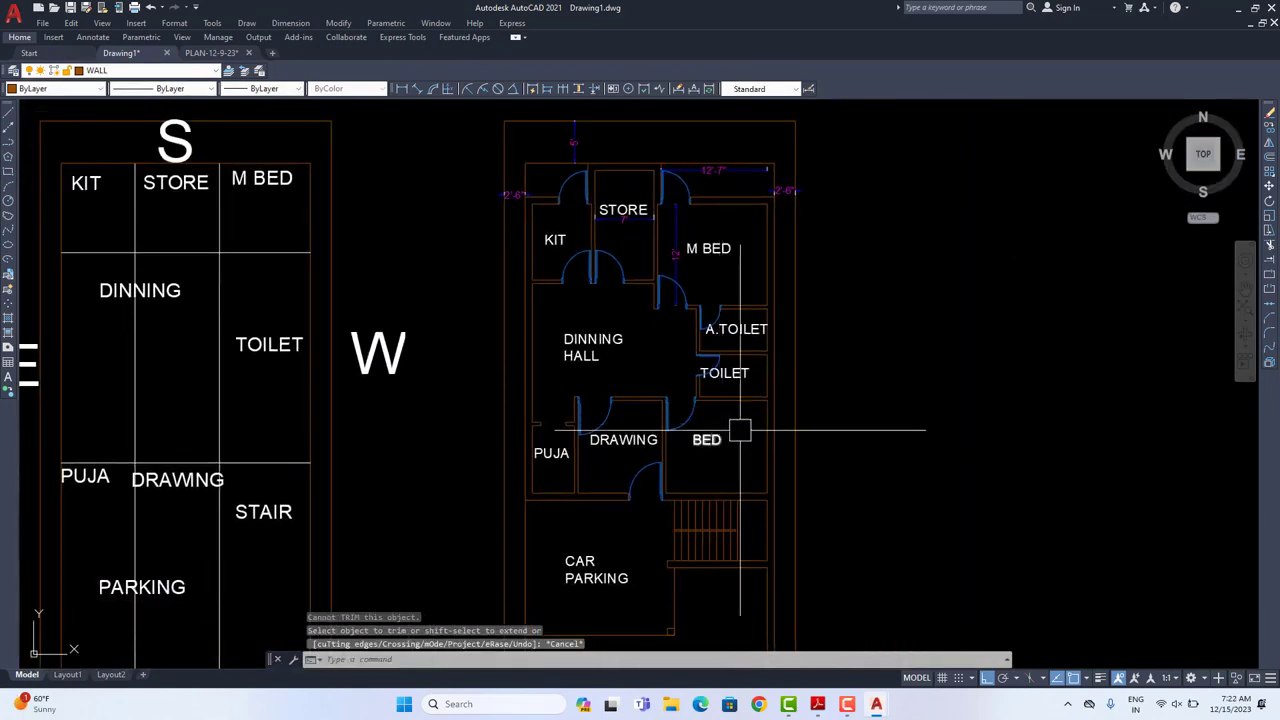
middle_click_drag(814, 560, 802, 522)
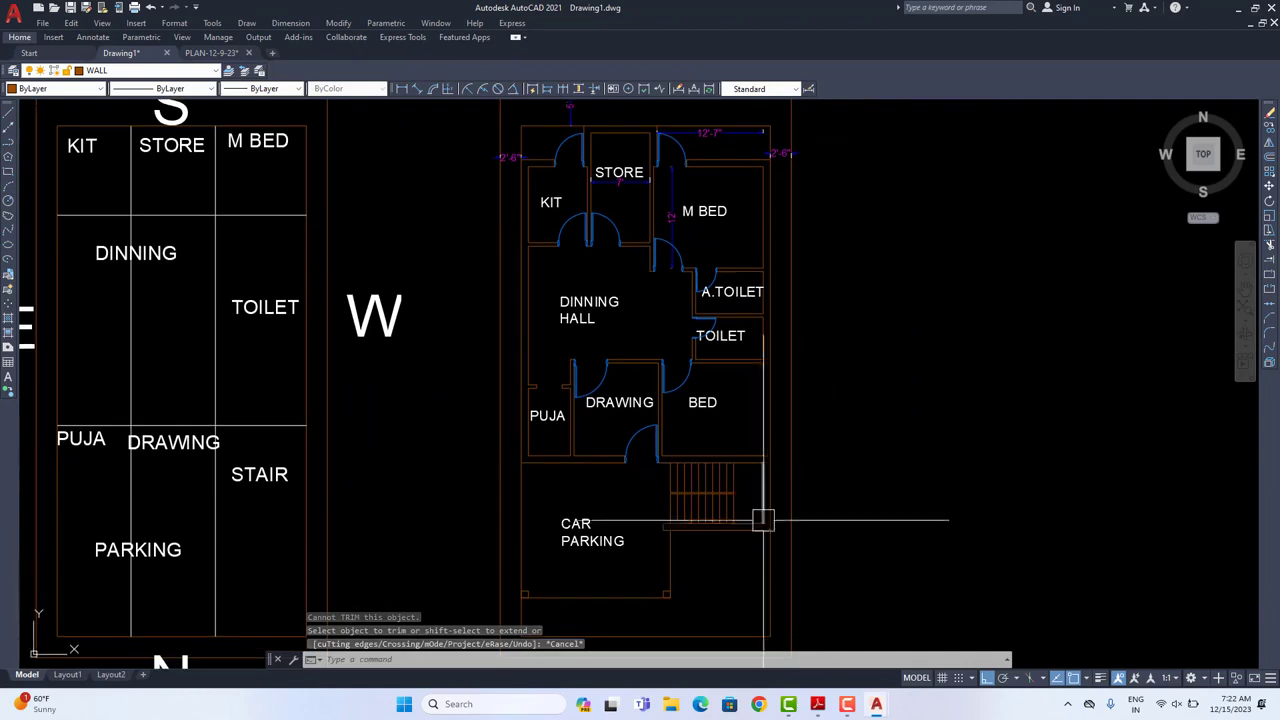
Step: Measure the width of the window in the outer wall of DRAWING in the PLAN-12-9-23 drawing
left_click(228, 55)
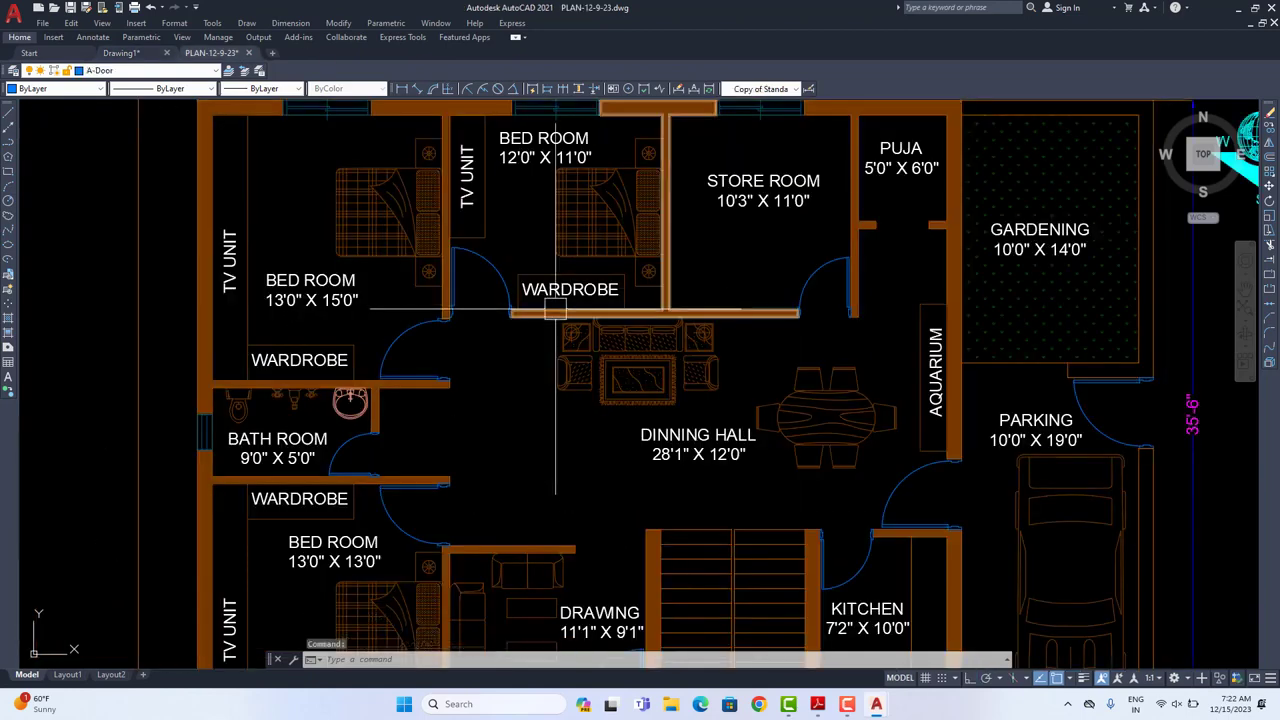
scroll(557, 306, "down", 2)
middle_click_drag(554, 374, 573, 263)
scroll(555, 443, "up", 2)
scroll(565, 462, "up", 4)
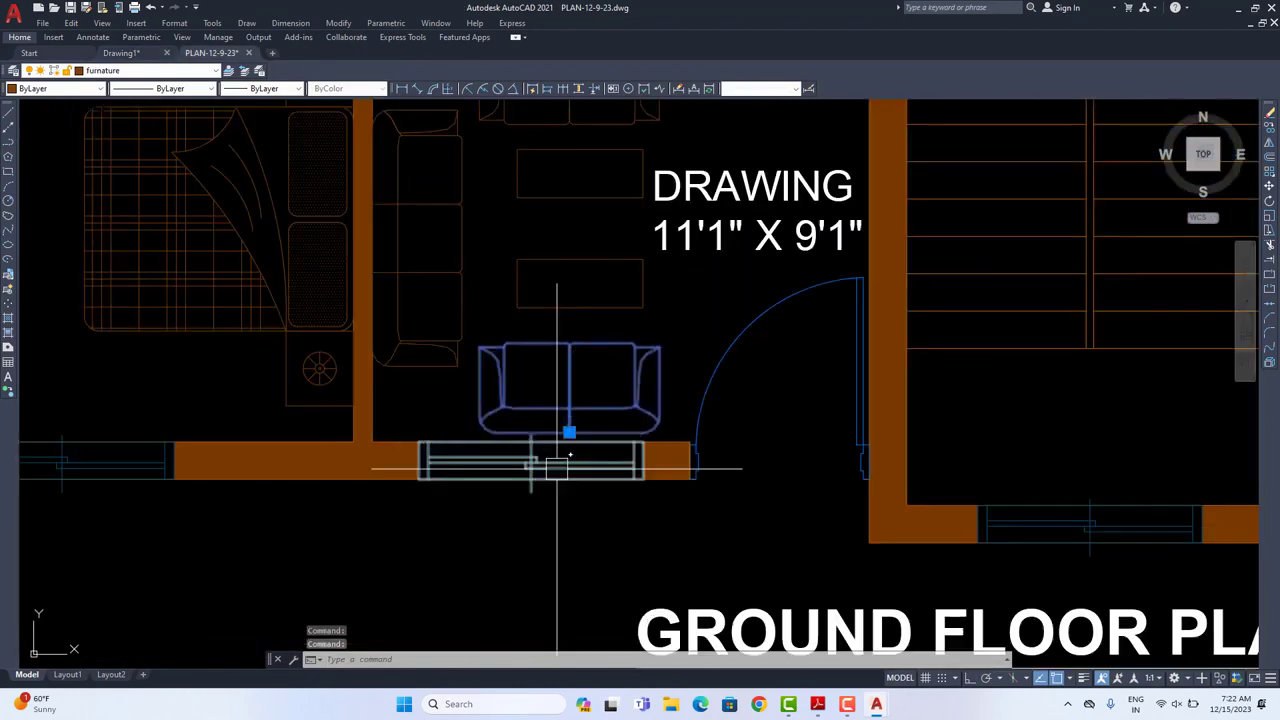
key("Escape")
left_click(402, 89)
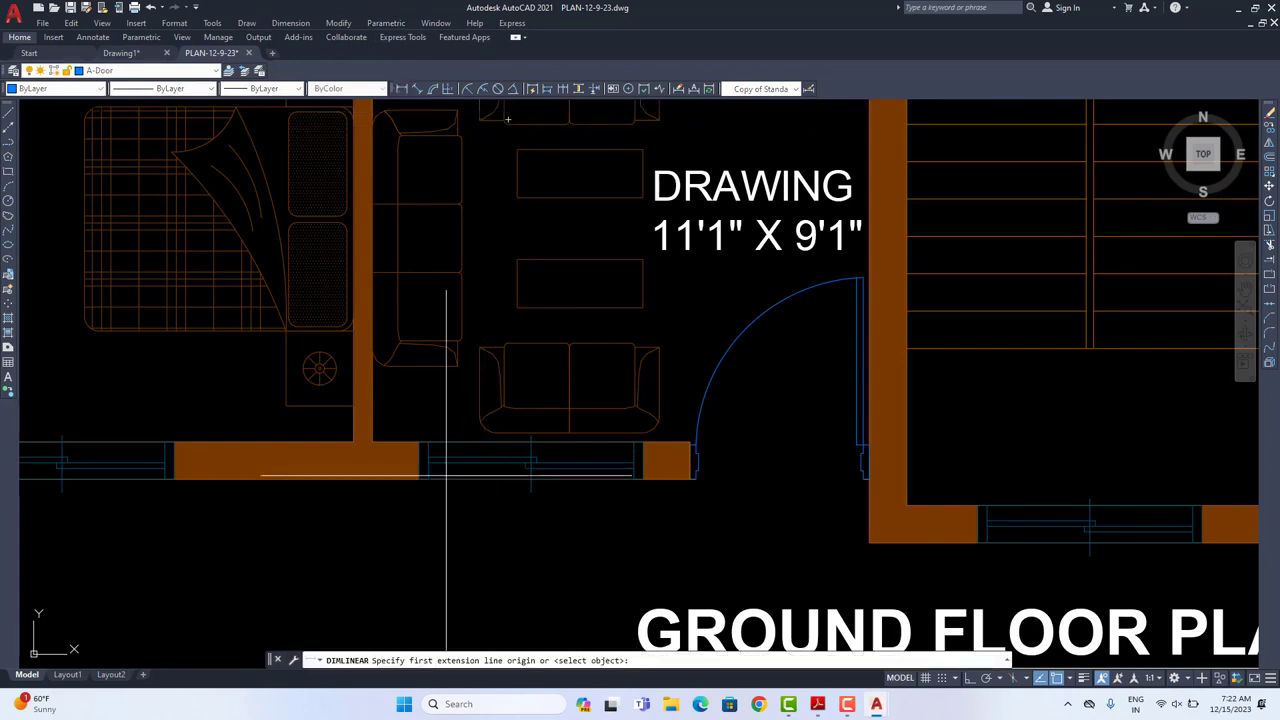
left_click(428, 478)
left_click(643, 478)
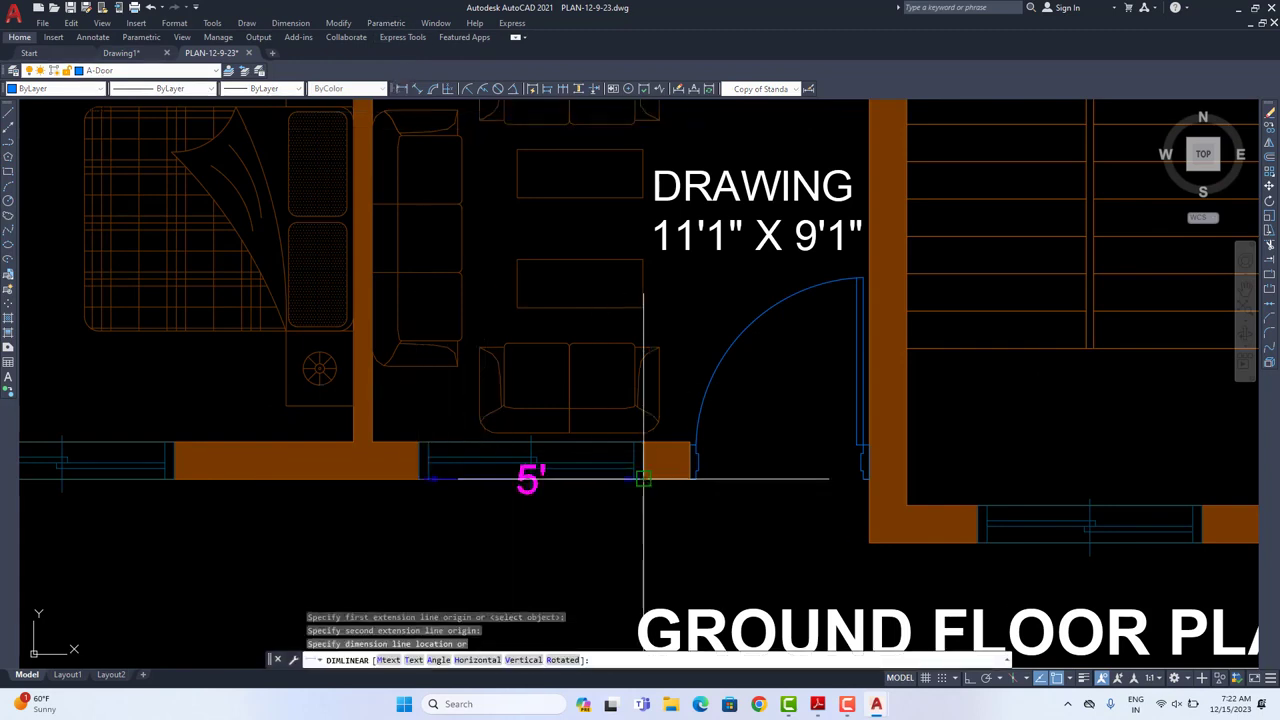
key("Escape")
Step: Copy the DRAWING window from PLAN-12-9-23 and paste it into Drawing1 near the wall between DRAWING and CAR PARKING
left_click(583, 463)
key("ctrl+c")
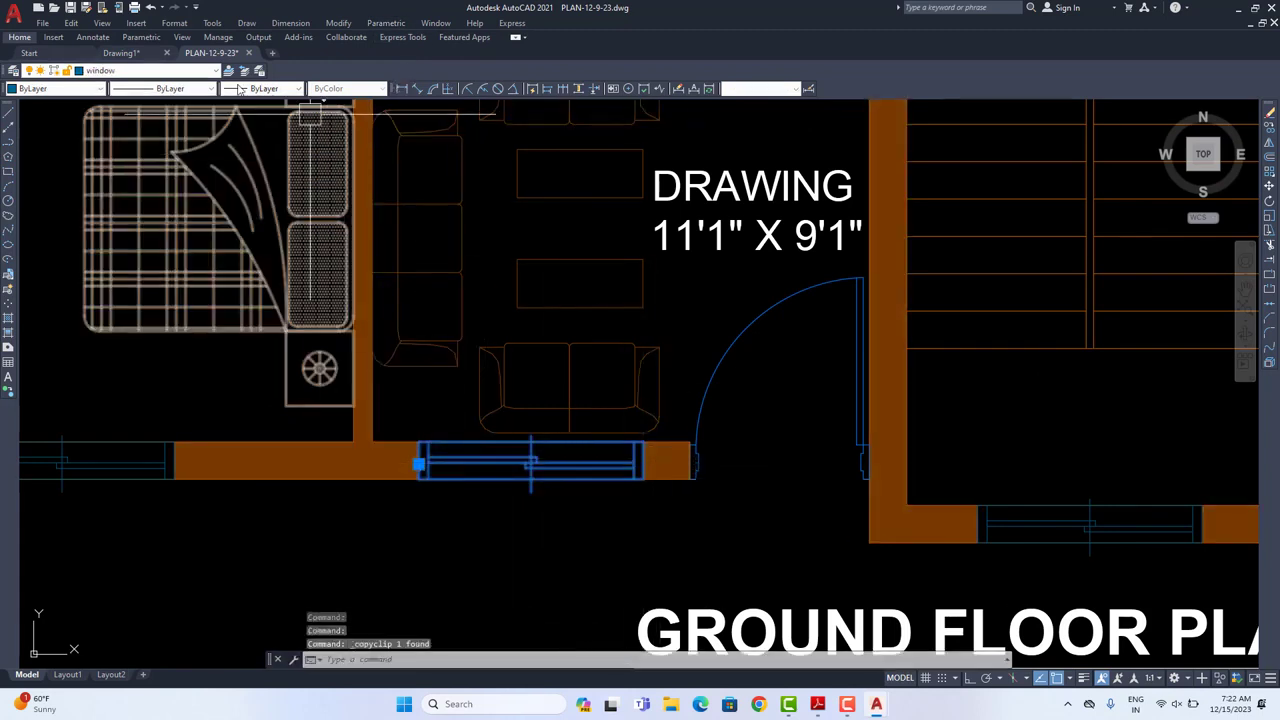
left_click(121, 53)
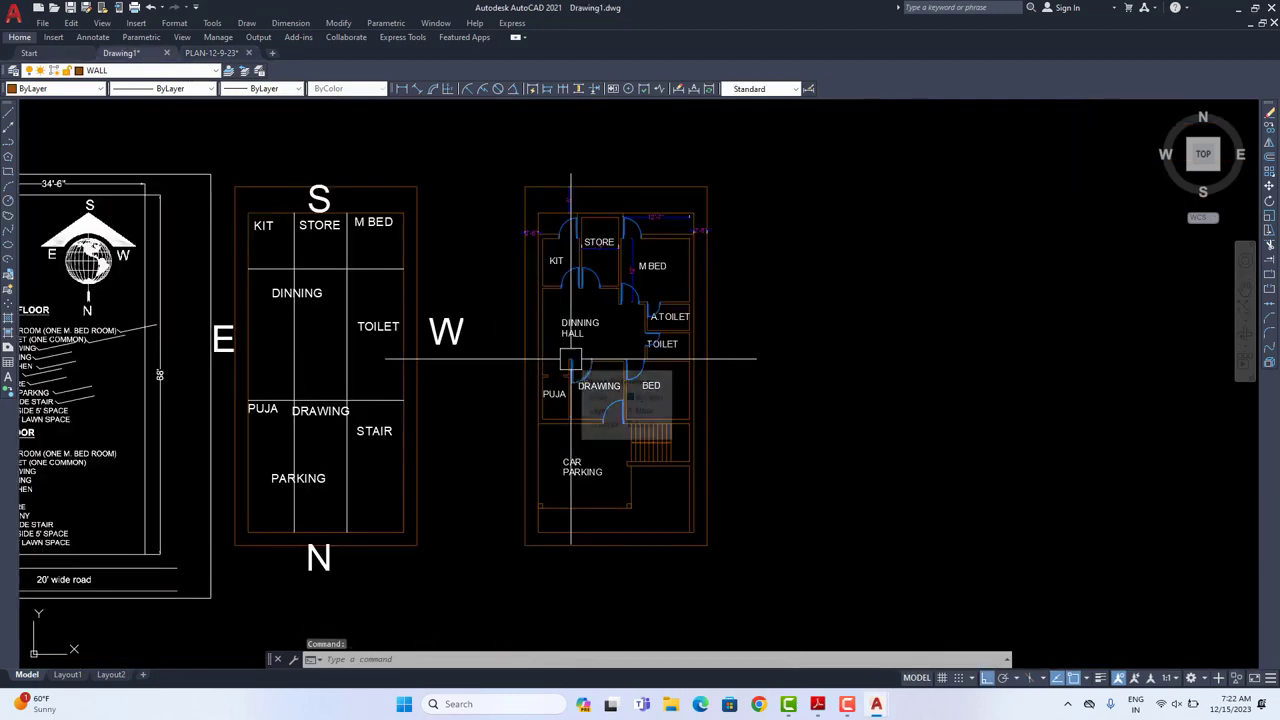
key("ctrl+v")
scroll(570, 423, "up", 8)
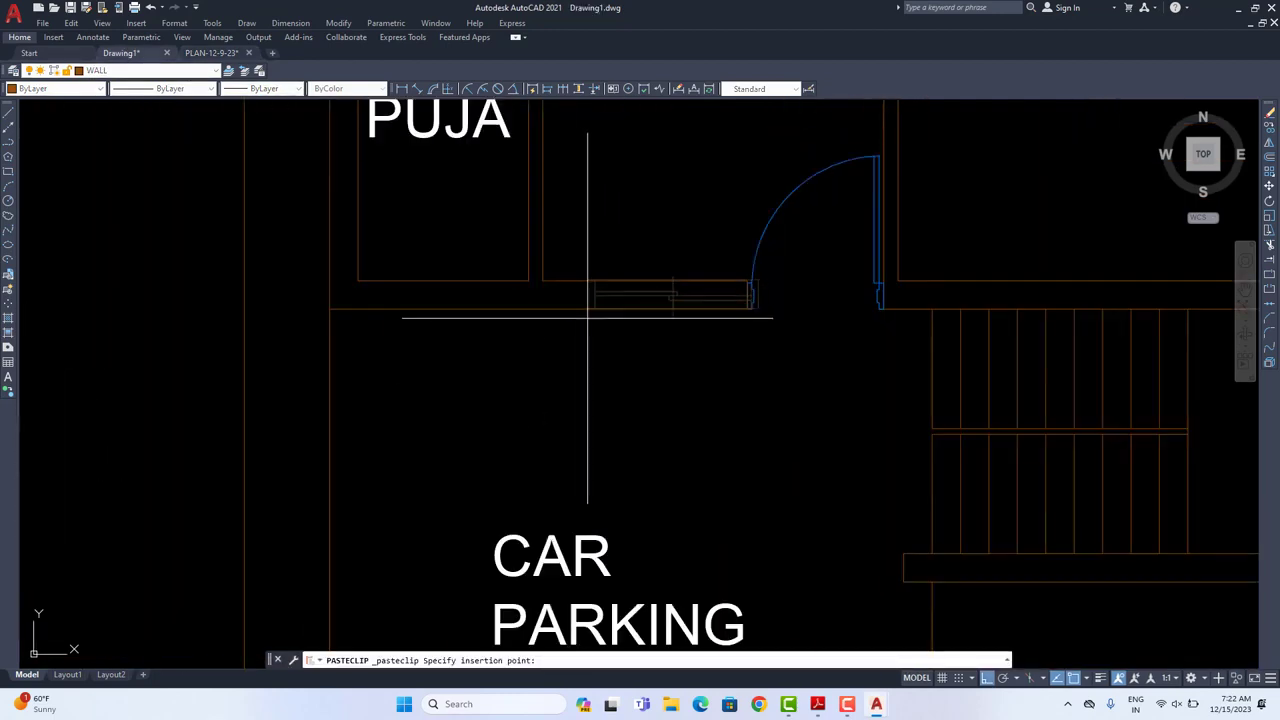
left_click(551, 304)
Step: Move the pasted window so that it sits within the wall between DRAWING and CAR PARKING
scroll(627, 296, "up", 5)
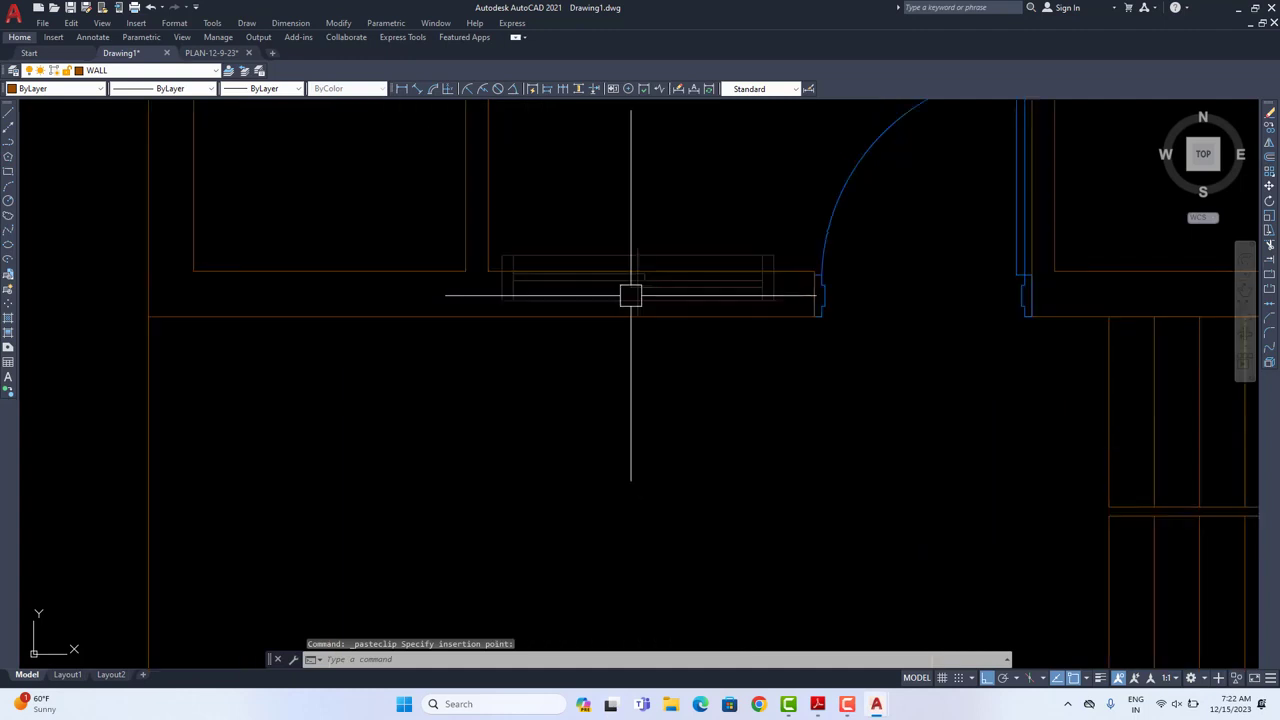
left_click(1269, 186)
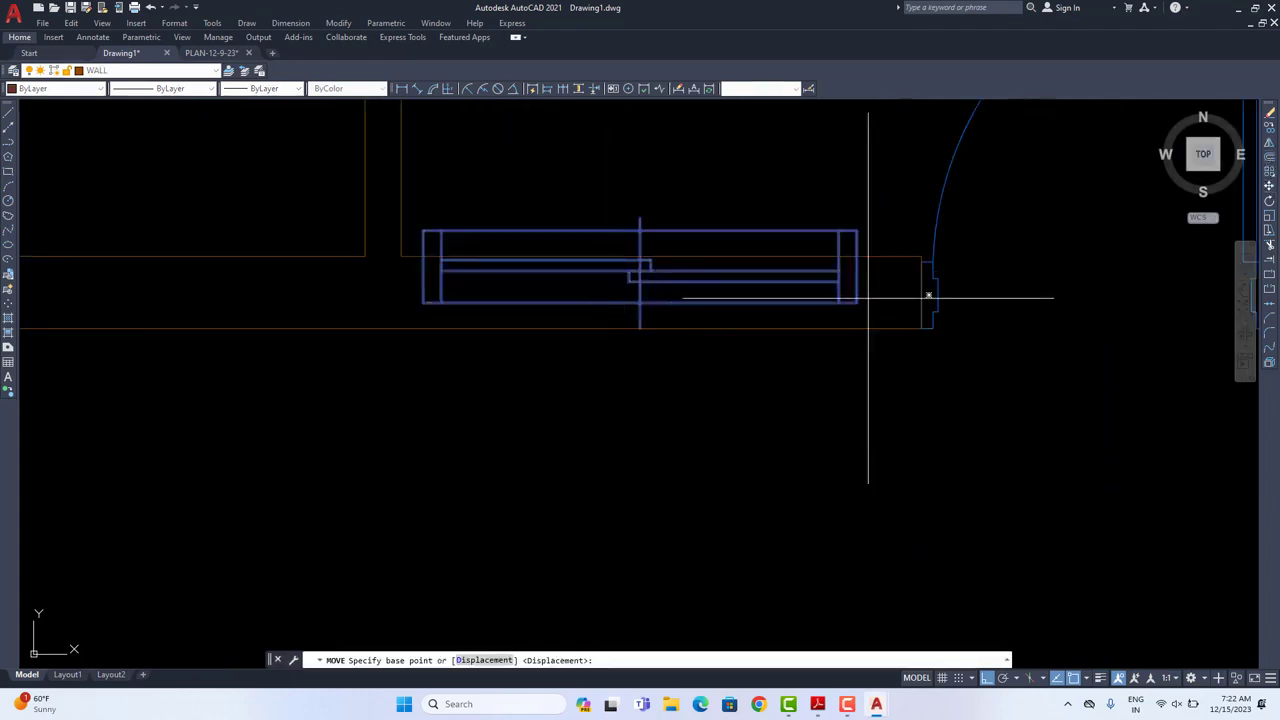
left_click(857, 294)
scroll(877, 329, "down", 4)
Step: Copy the DRAWING window to the outer wall of the DINNING HALL, above PUJA
left_click(819, 309)
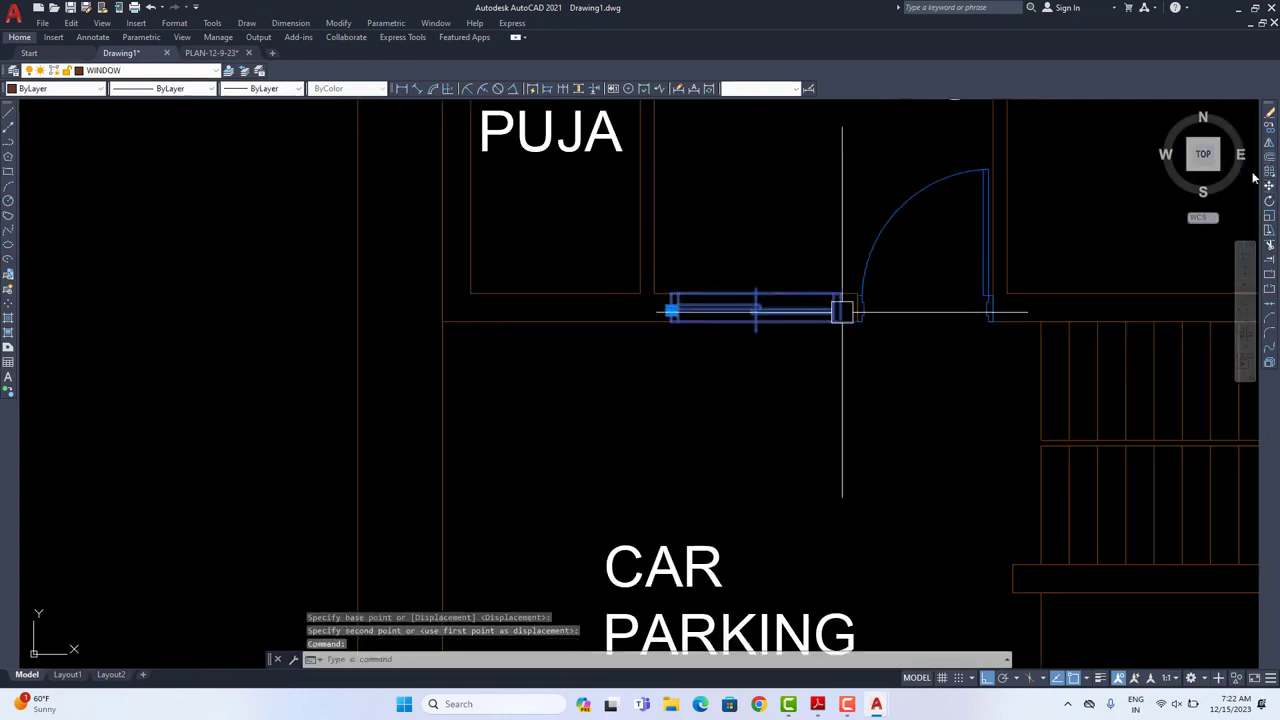
left_click(1269, 128)
left_click(756, 289)
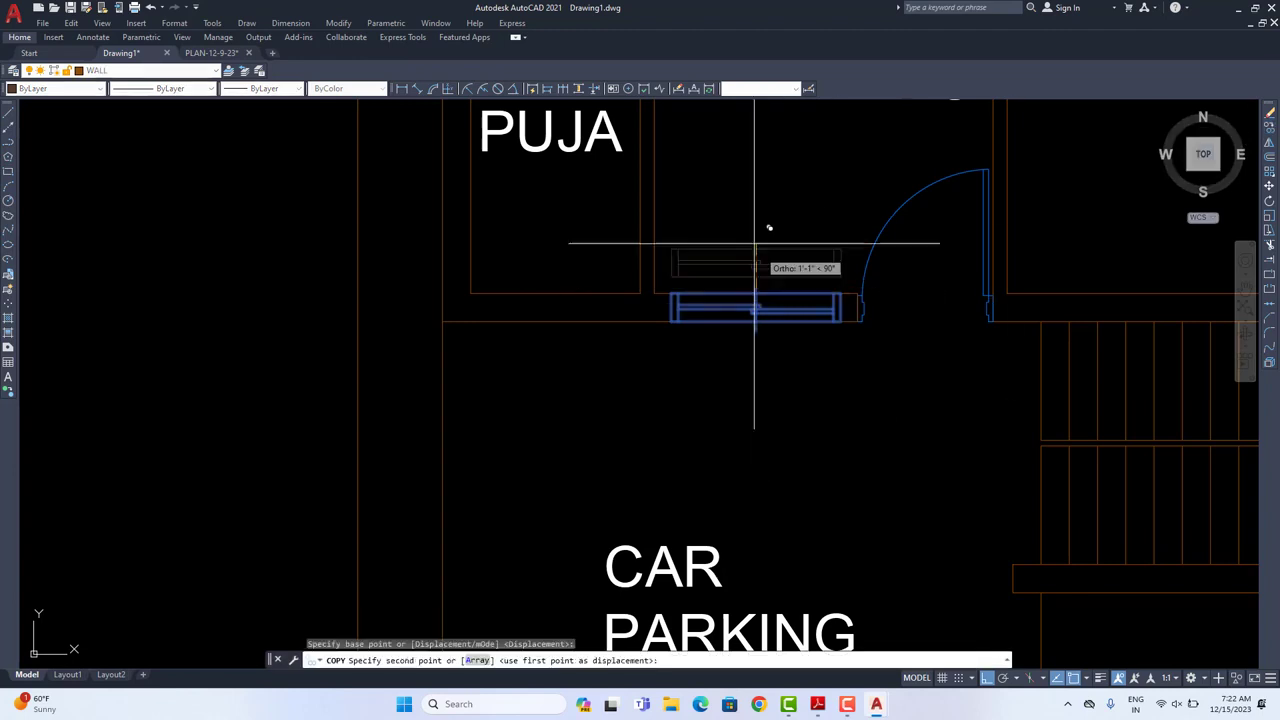
middle_click_drag(757, 243, 816, 533)
scroll(787, 510, "down", 2)
middle_click_drag(649, 297, 654, 395)
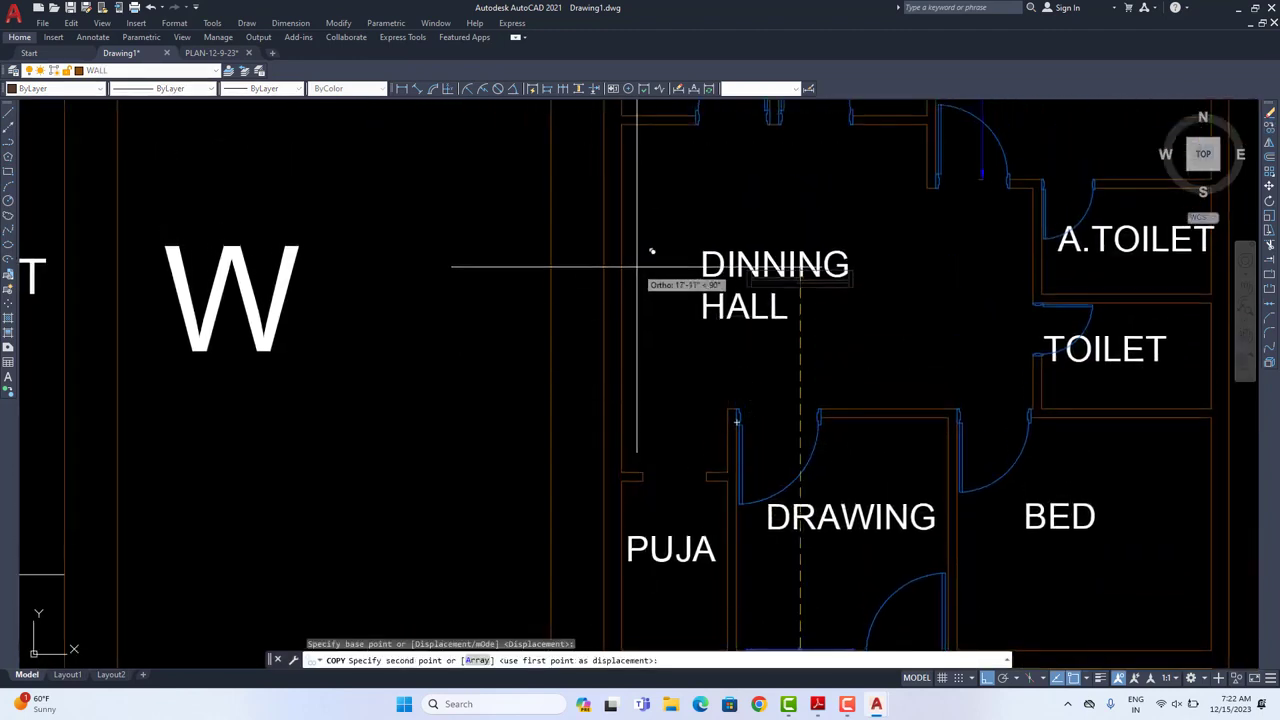
left_click(621, 300)
scroll(651, 292, "up", 2)
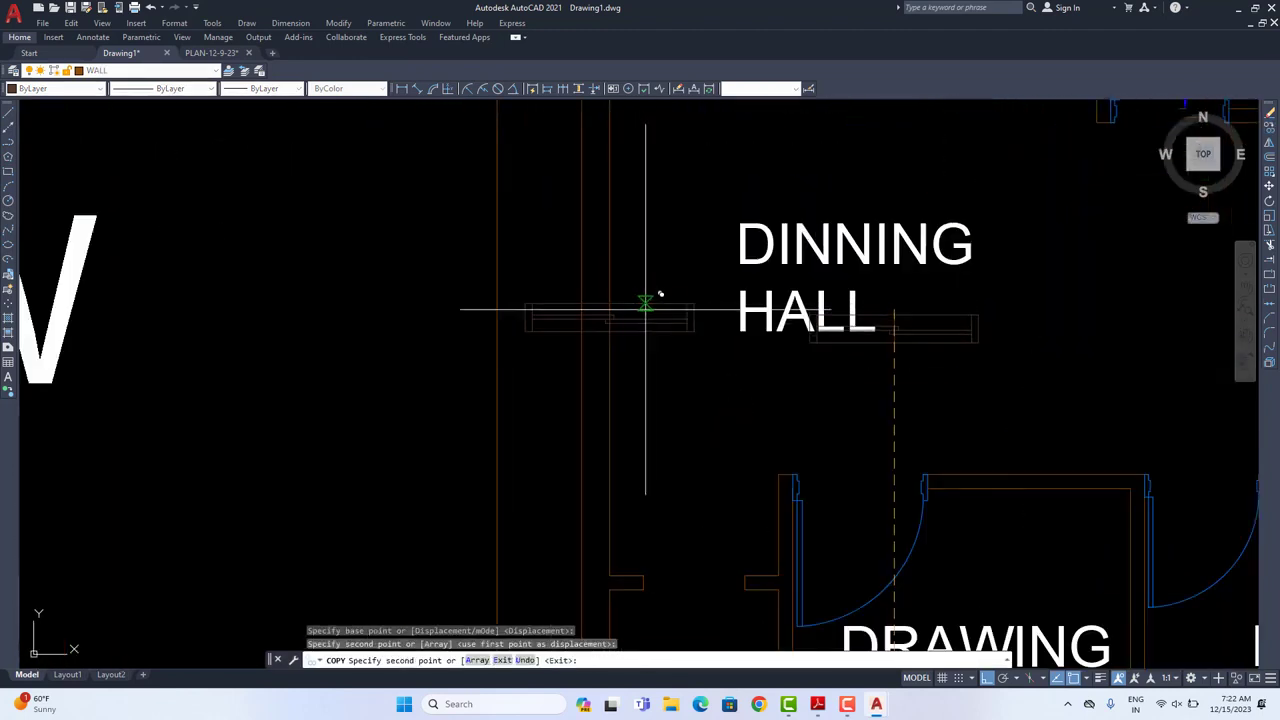
key("Escape")
Step: Rotate the copied window by 90° and move it to fit flush inside the outer DINNING HALL wall
left_click(1270, 214)
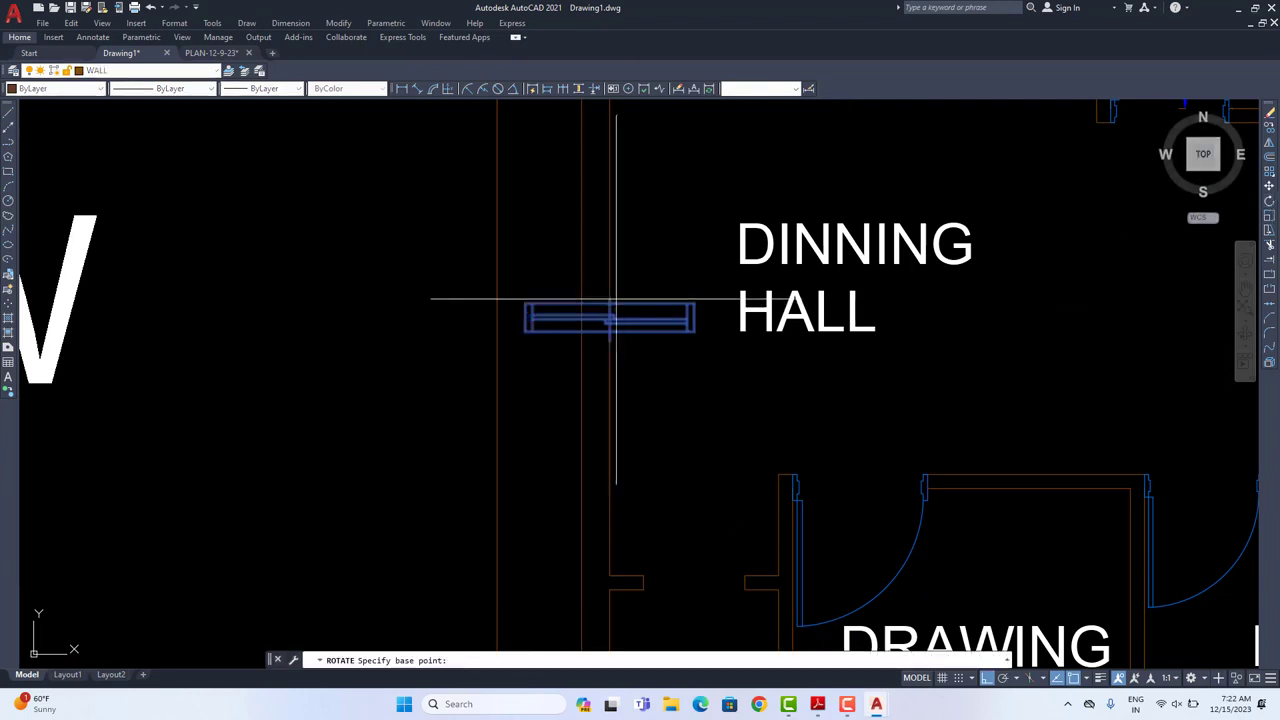
key("Return")
left_click(595, 352)
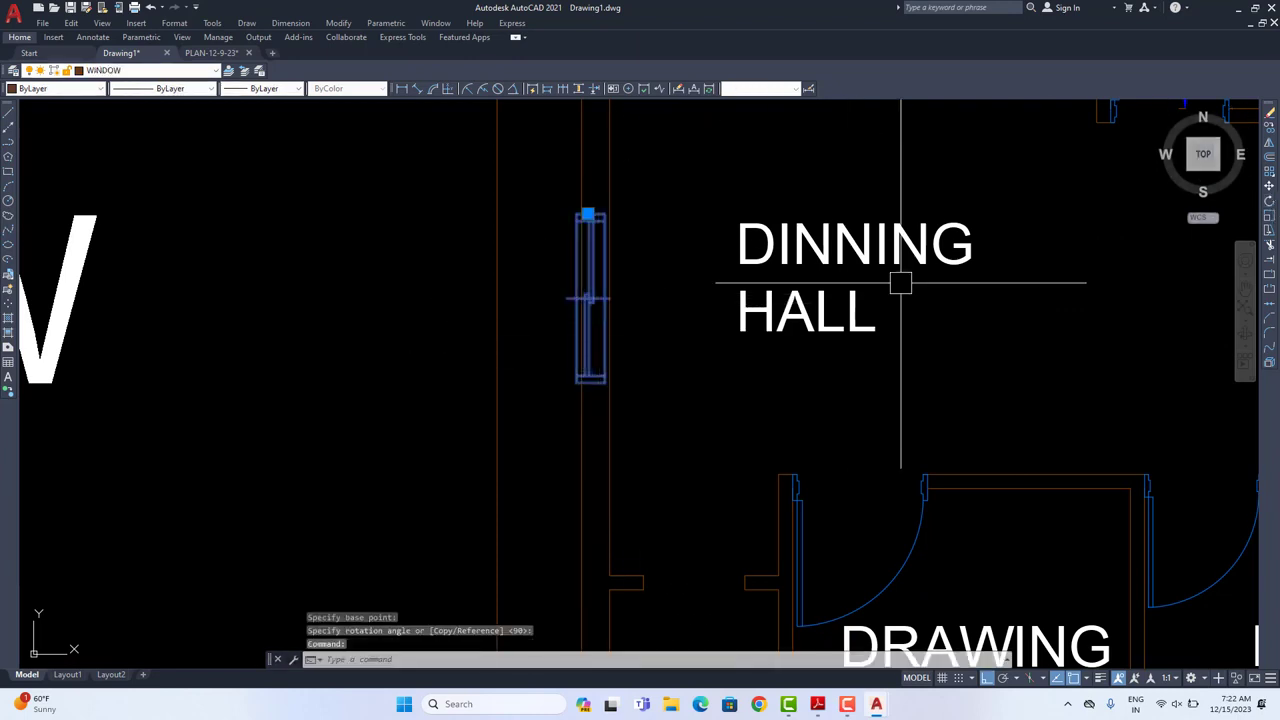
type("m")
key("Return")
scroll(611, 375, "up", 5)
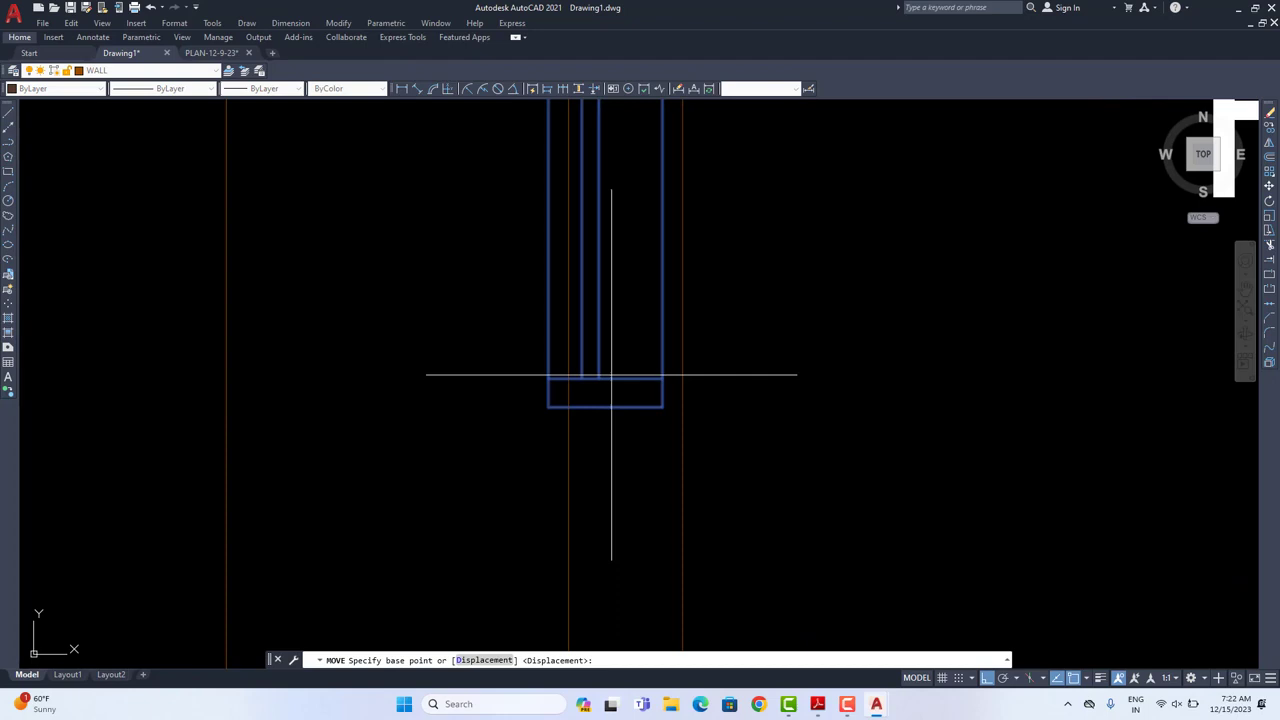
left_click(662, 407)
left_click(683, 407)
scroll(685, 406, "down", 4)
Step: Move the DINNING HALL window about 3'-9" along the outer wall towards PUJA
left_click(655, 385)
scroll(705, 395, "down", 4)
middle_click_drag(743, 397, 650, 380)
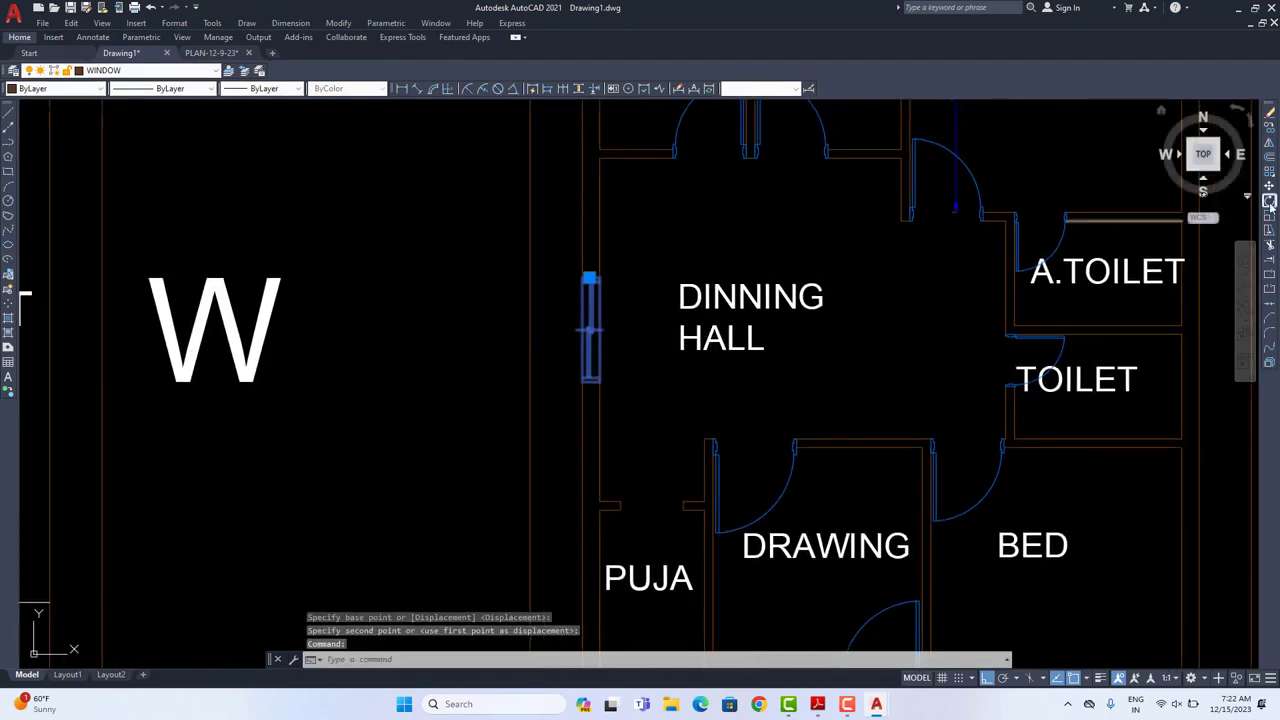
left_click(1269, 191)
left_click(658, 366)
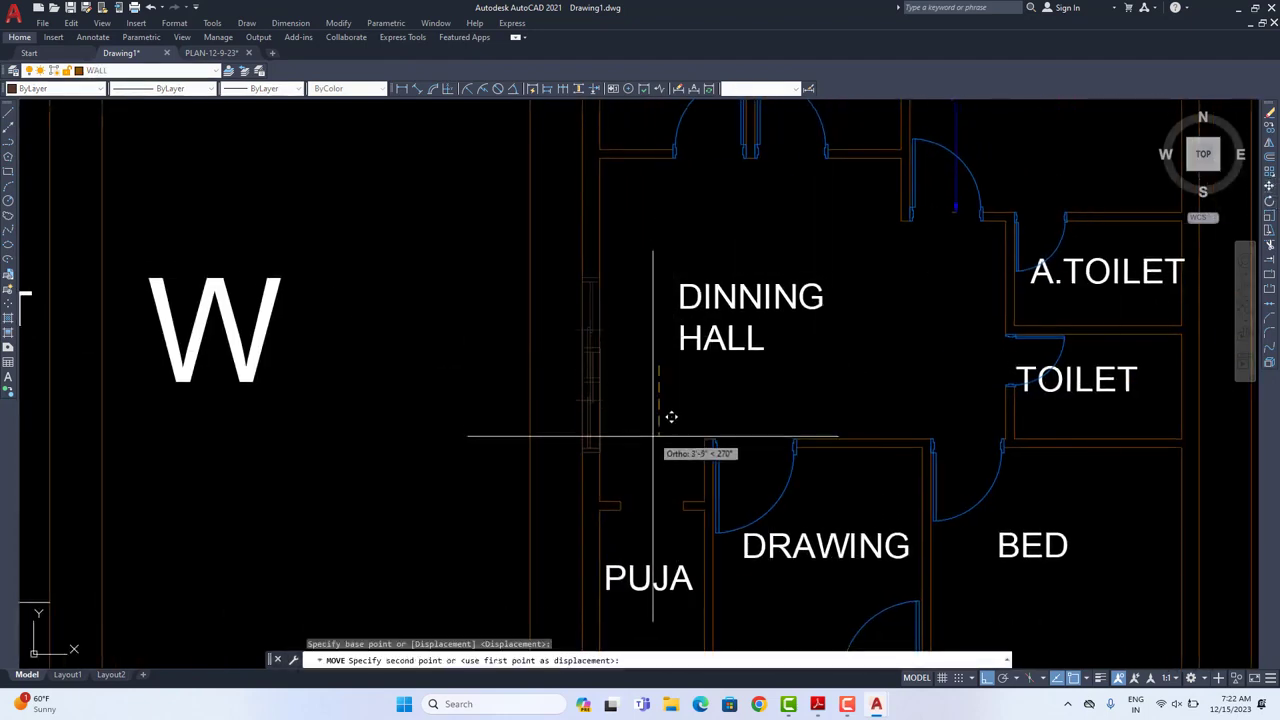
left_click(652, 437)
Step: Copy the DINNING HALL window further up the same outer wall to add a second window towards KIT
left_click(595, 391)
left_click(1269, 128)
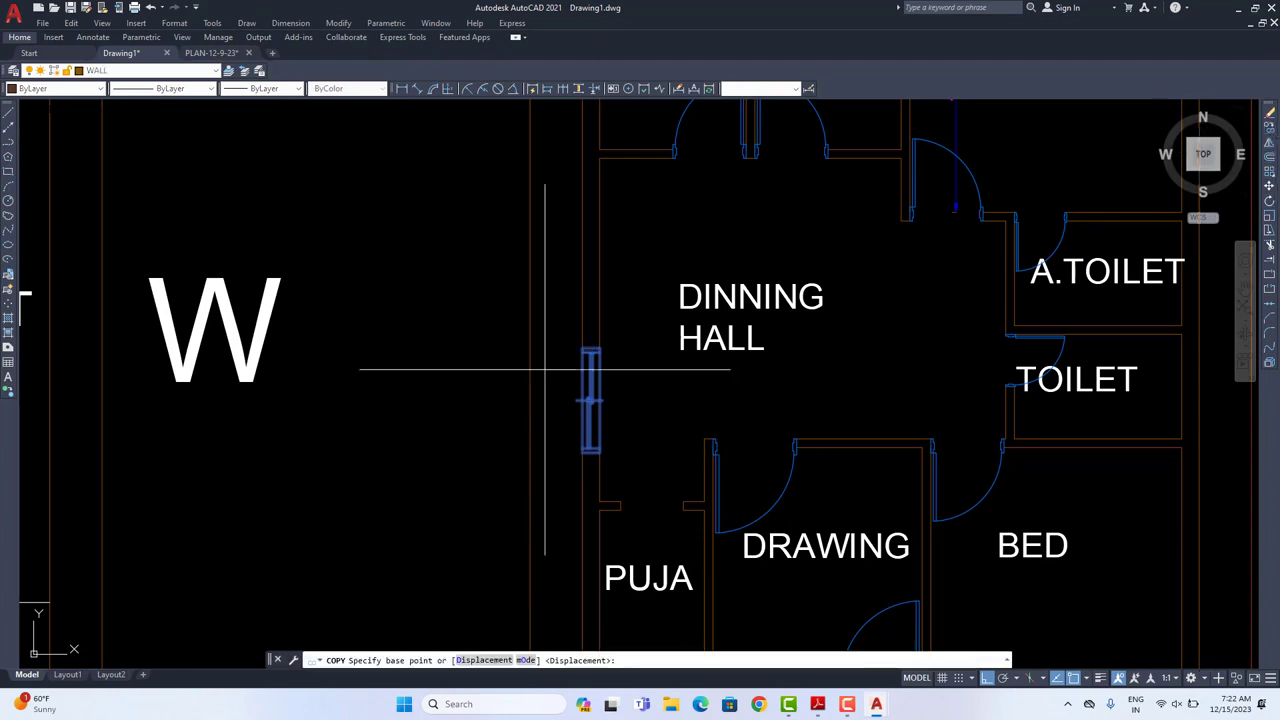
left_click(543, 366)
left_click(531, 208)
scroll(615, 298, "down", 5)
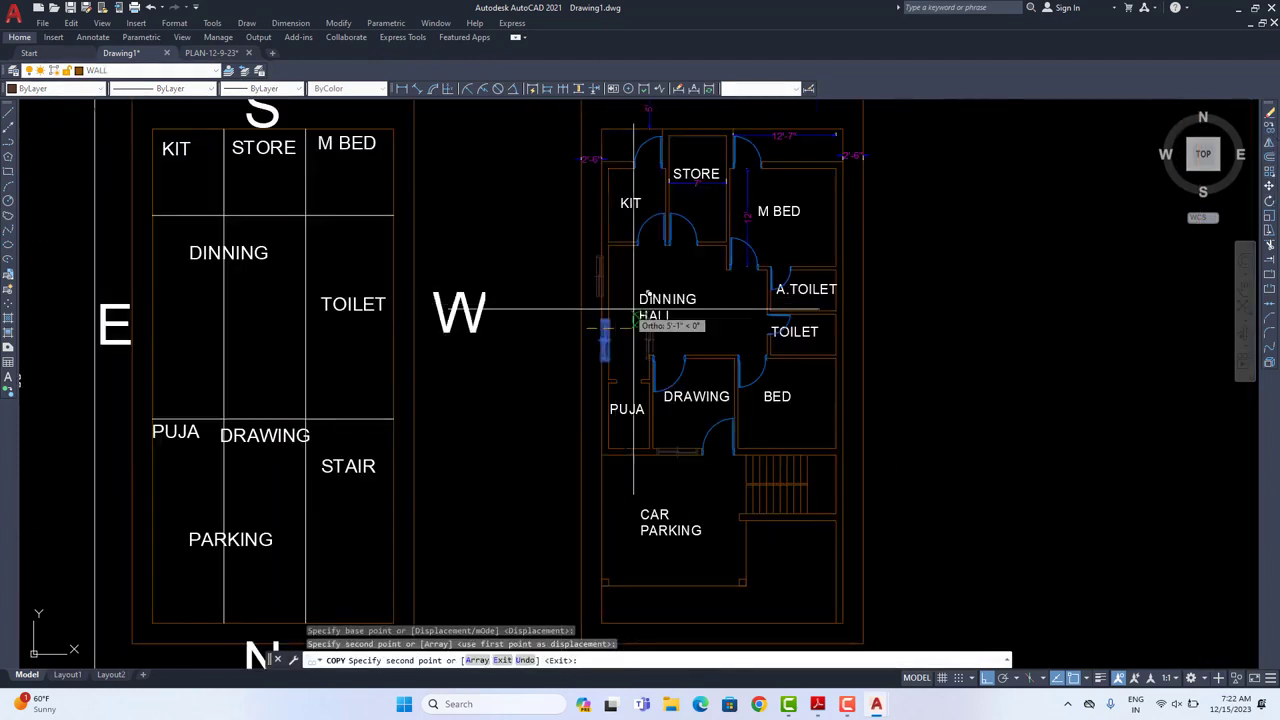
key("ctrl+z")
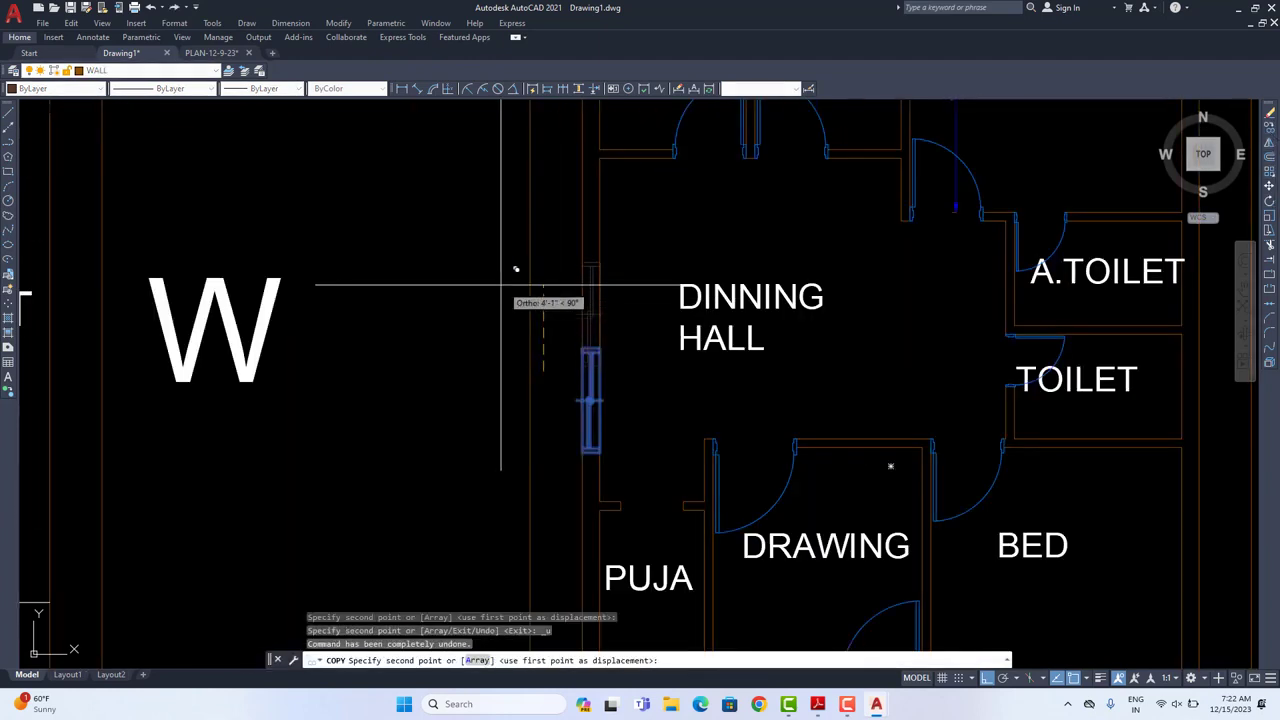
left_click(476, 221)
key("Escape")
scroll(504, 283, "down", 2)
scroll(580, 311, "up", 2)
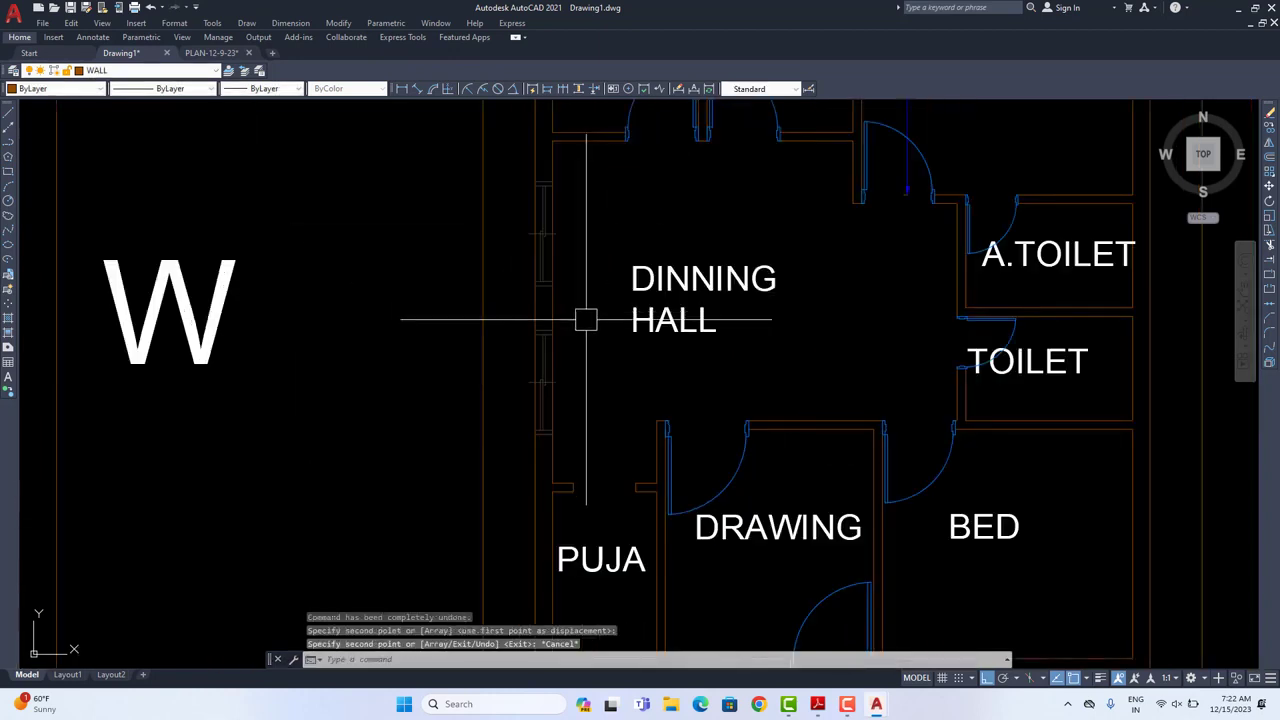
Step: Copy the upper DINNING HALL window straight up into the outer wall of KIT
scroll(586, 320, "down", 2)
mouse_move(620, 345)
middle_mouse_down()
mouse_move(542, 399)
mouse_move(549, 413)
middle_mouse_up()
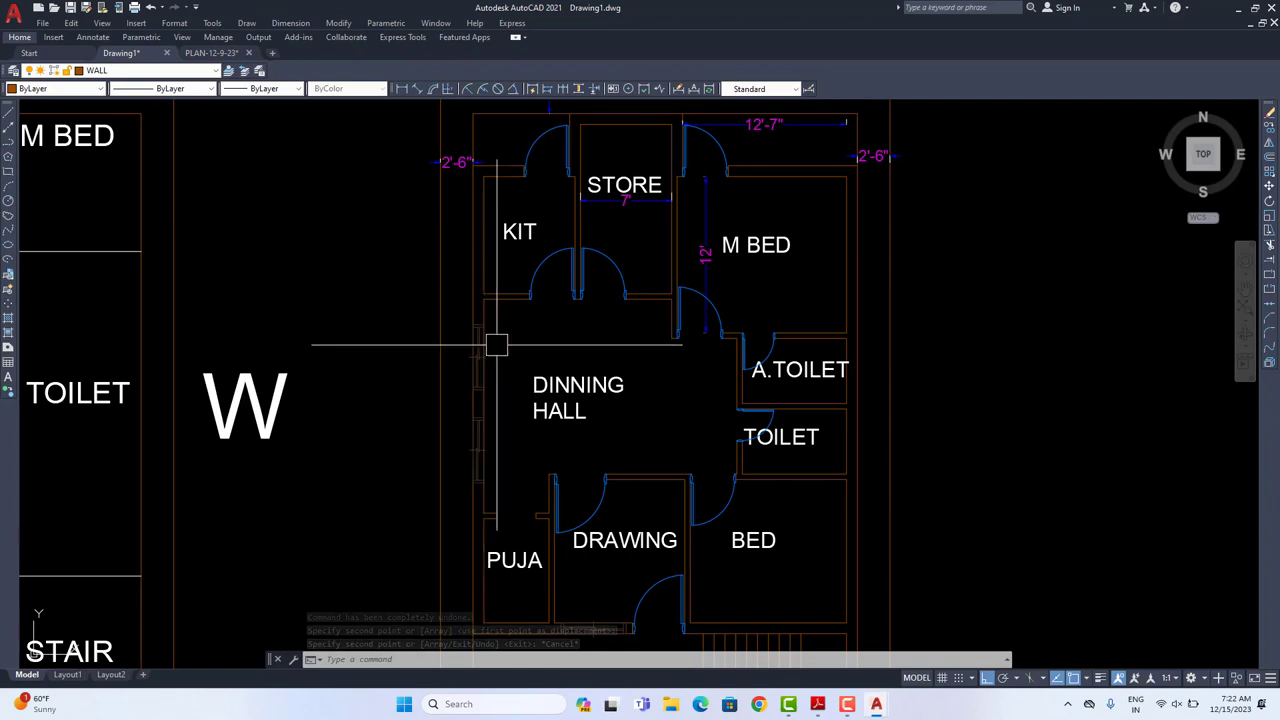
middle_click_drag(497, 343, 497, 394)
left_click(474, 398)
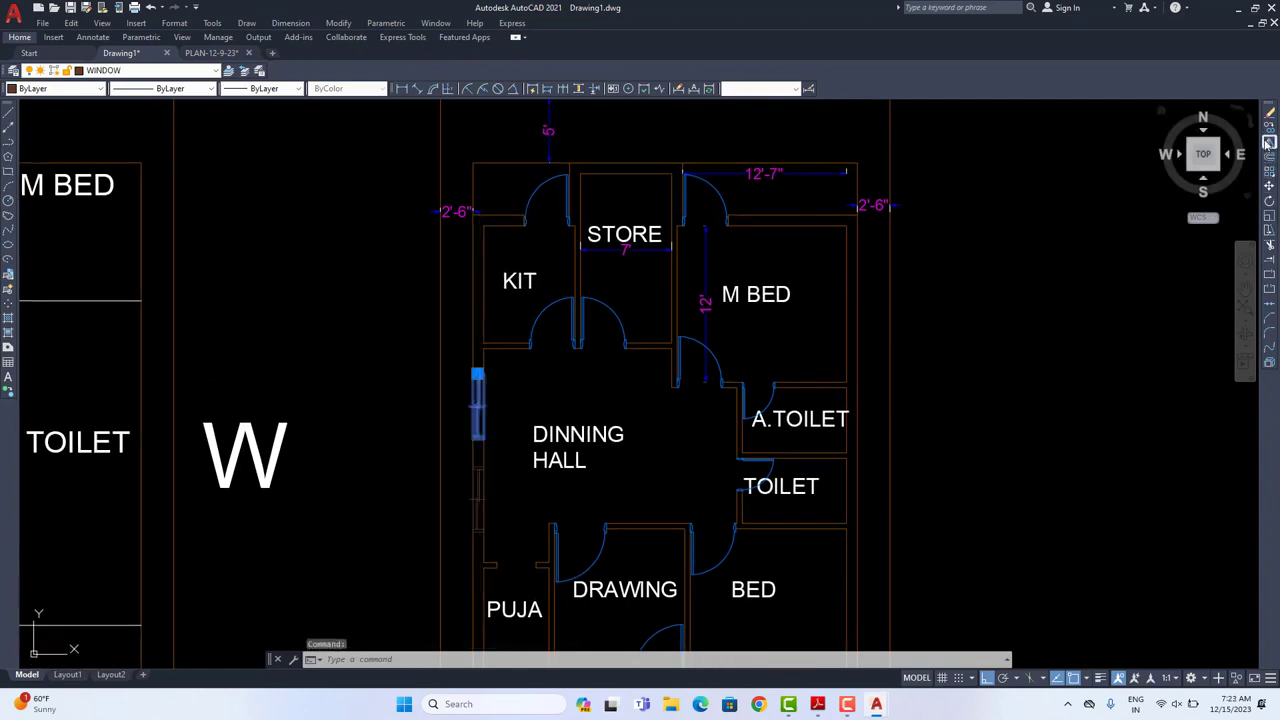
type("co")
key("Return")
scroll(963, 443, "down", 3)
scroll(963, 443, "up", 1)
scroll(963, 443, "down", 1)
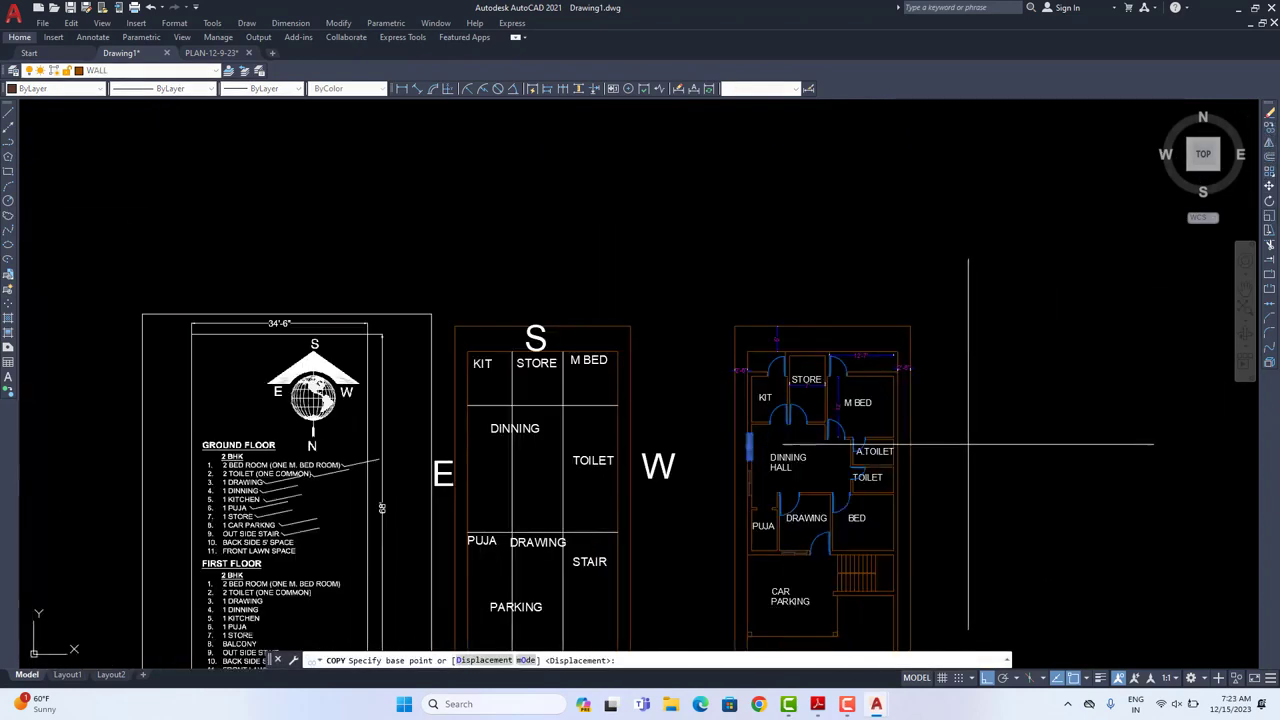
scroll(963, 443, "up", 4)
left_click(960, 443)
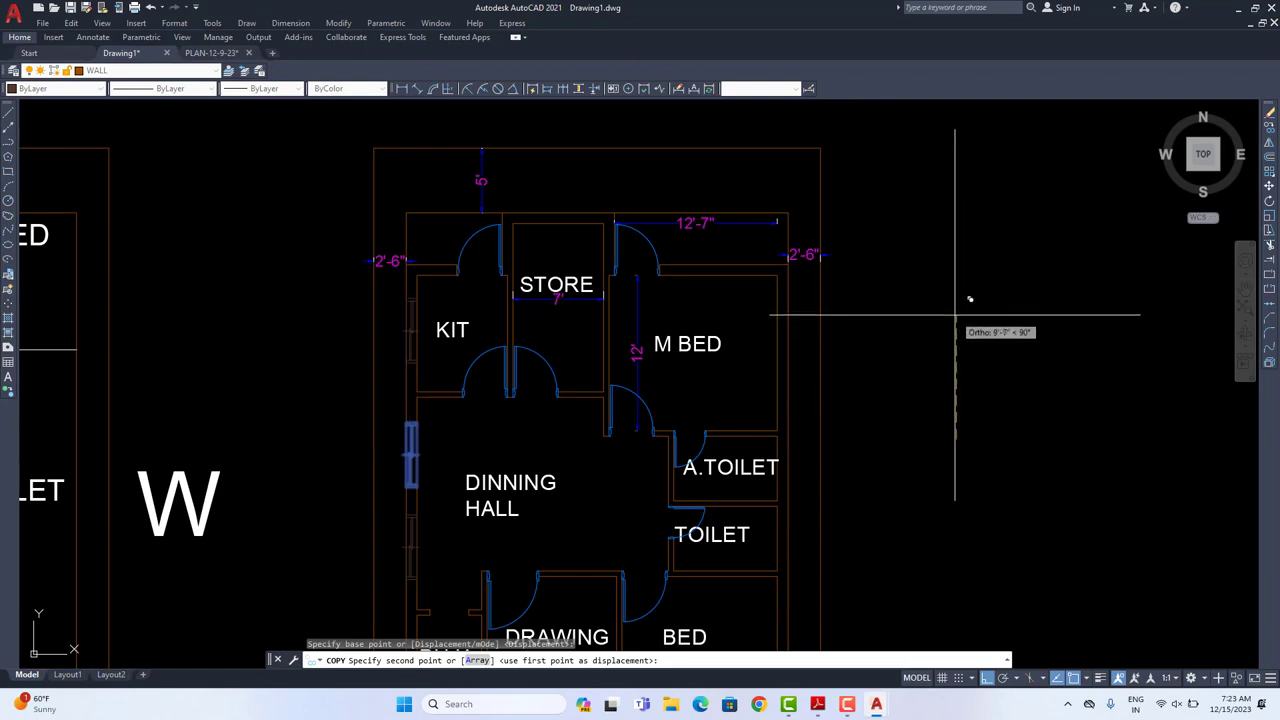
left_click(955, 320)
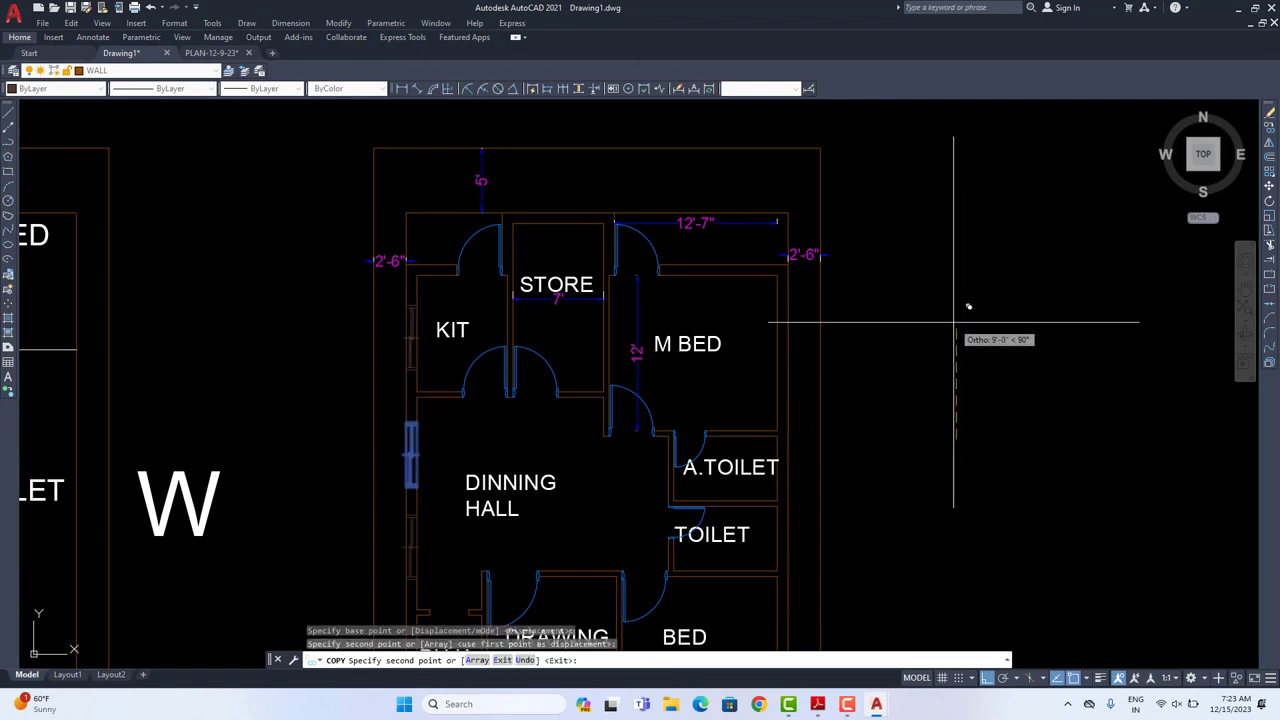
key("Escape")
Step: Copy the KIT window, by the midpoint of its inner edge, to the inner line of the STORE's upper wall
left_click(410, 333)
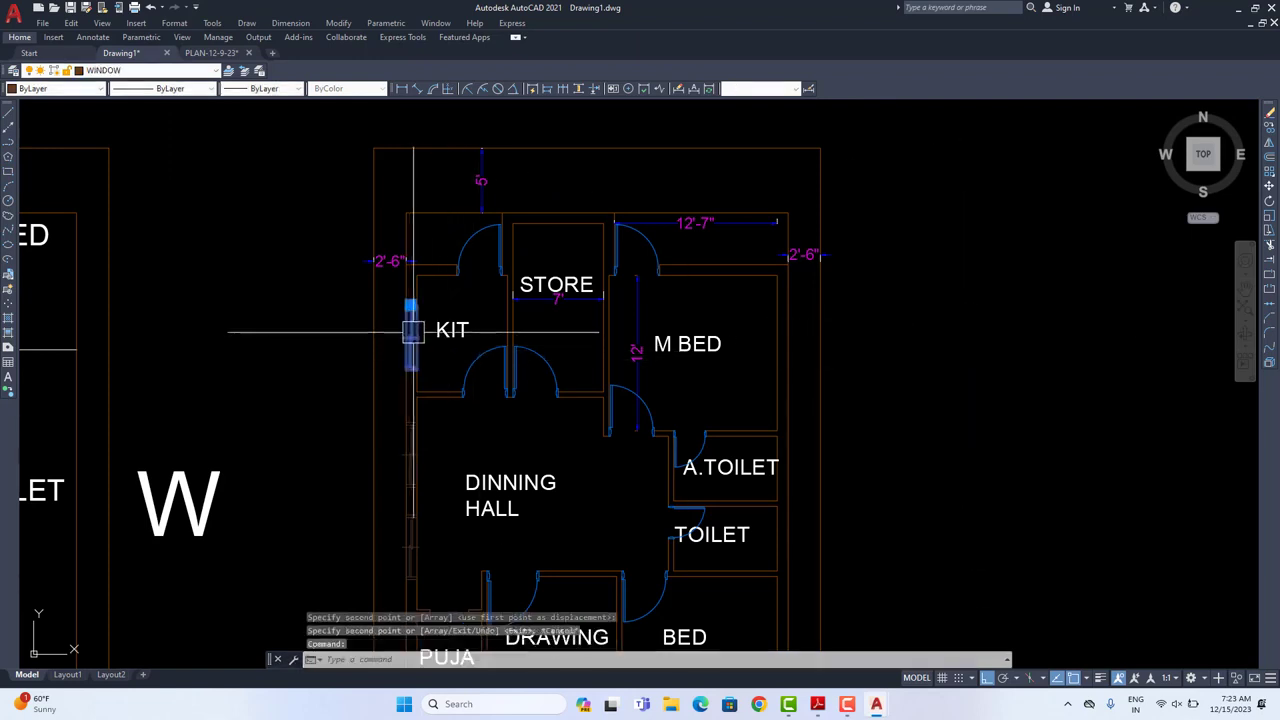
left_click(1268, 128)
scroll(428, 327, "up", 6)
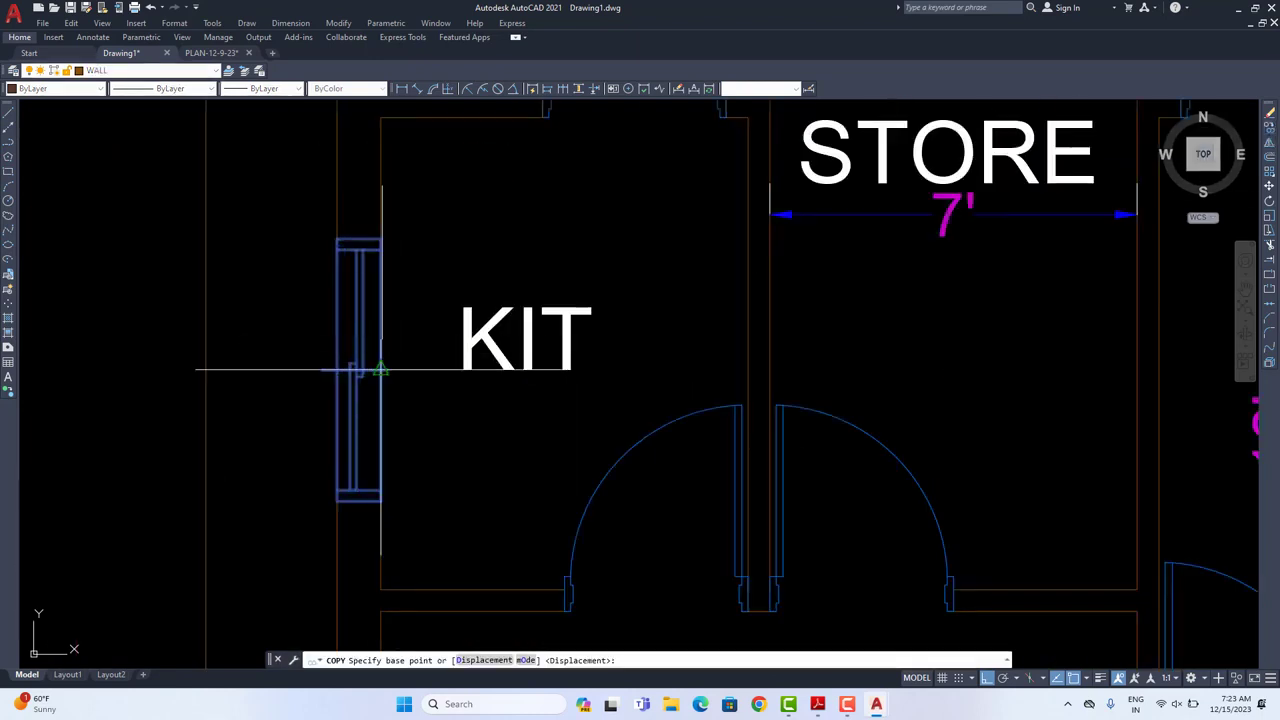
left_click(380, 370)
scroll(380, 370, "down", 2)
middle_click_drag(580, 291, 494, 518)
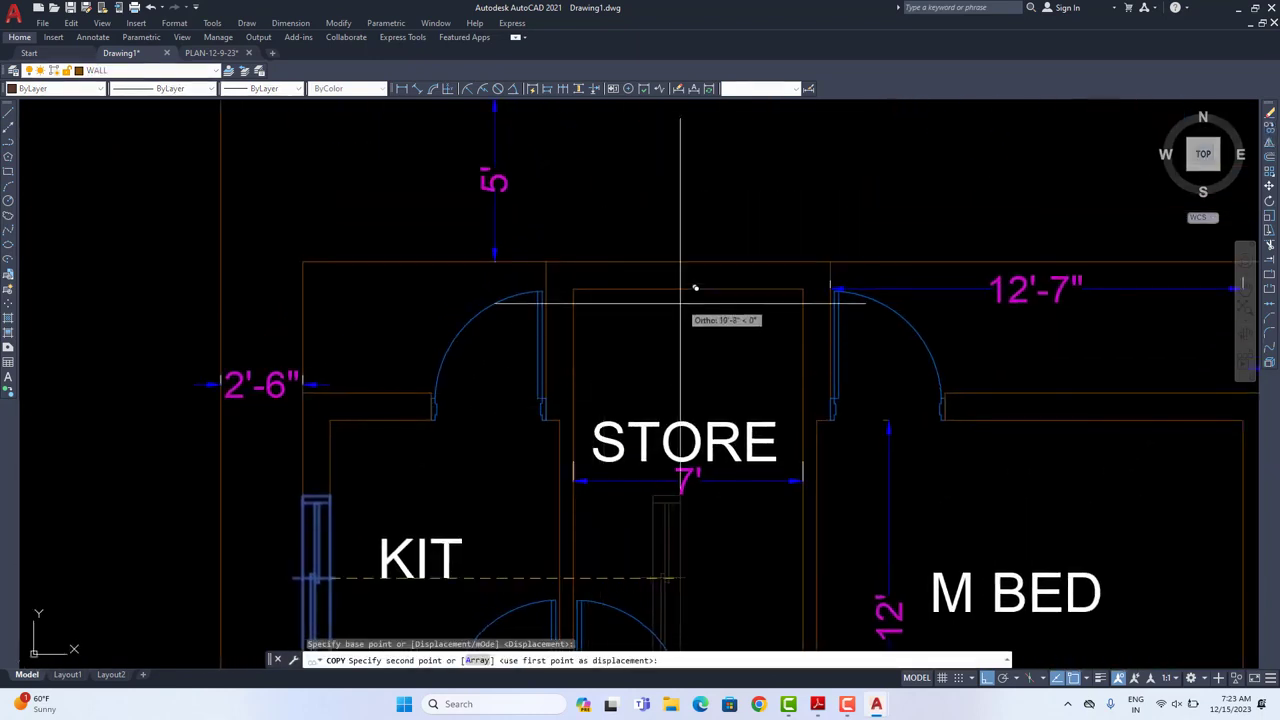
left_click(678, 290)
middle_click_drag(678, 290, 664, 346)
key("Escape")
Step: Rotate the STORE window about the midpoint of its edge so that it lies horizontally within the upper wall
left_click(640, 383)
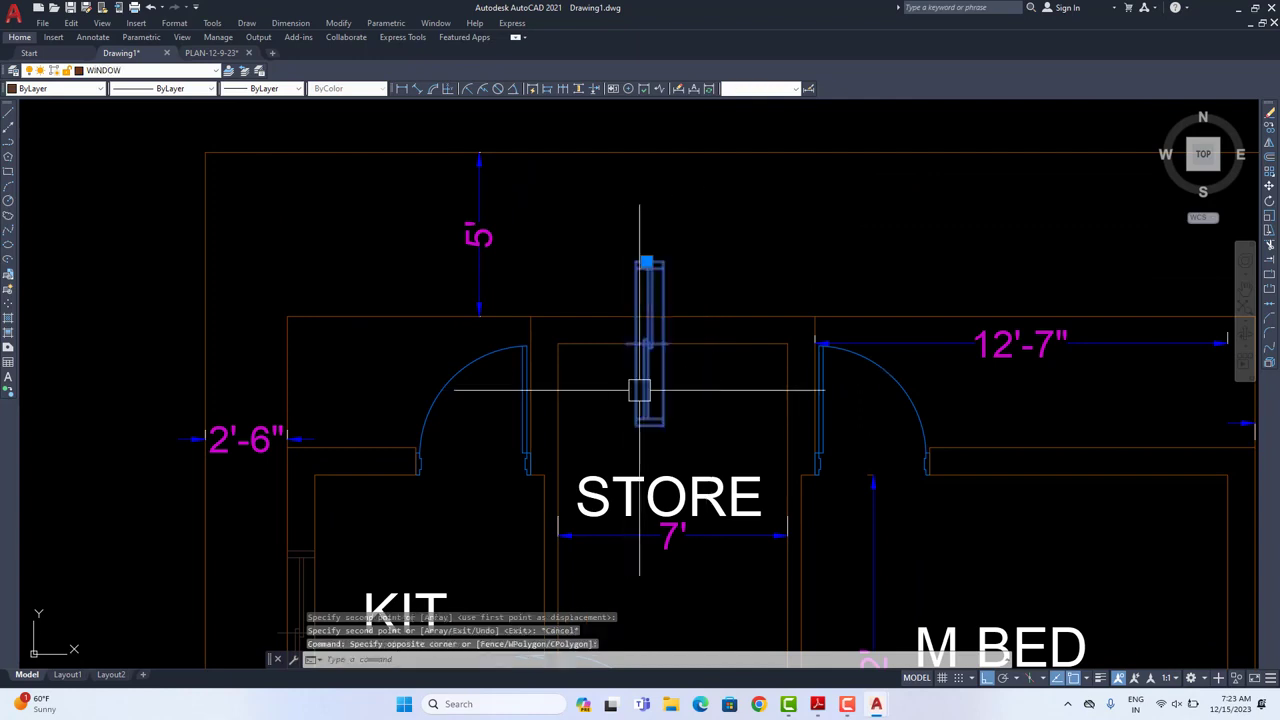
left_click(1268, 200)
scroll(670, 362, "up", 4)
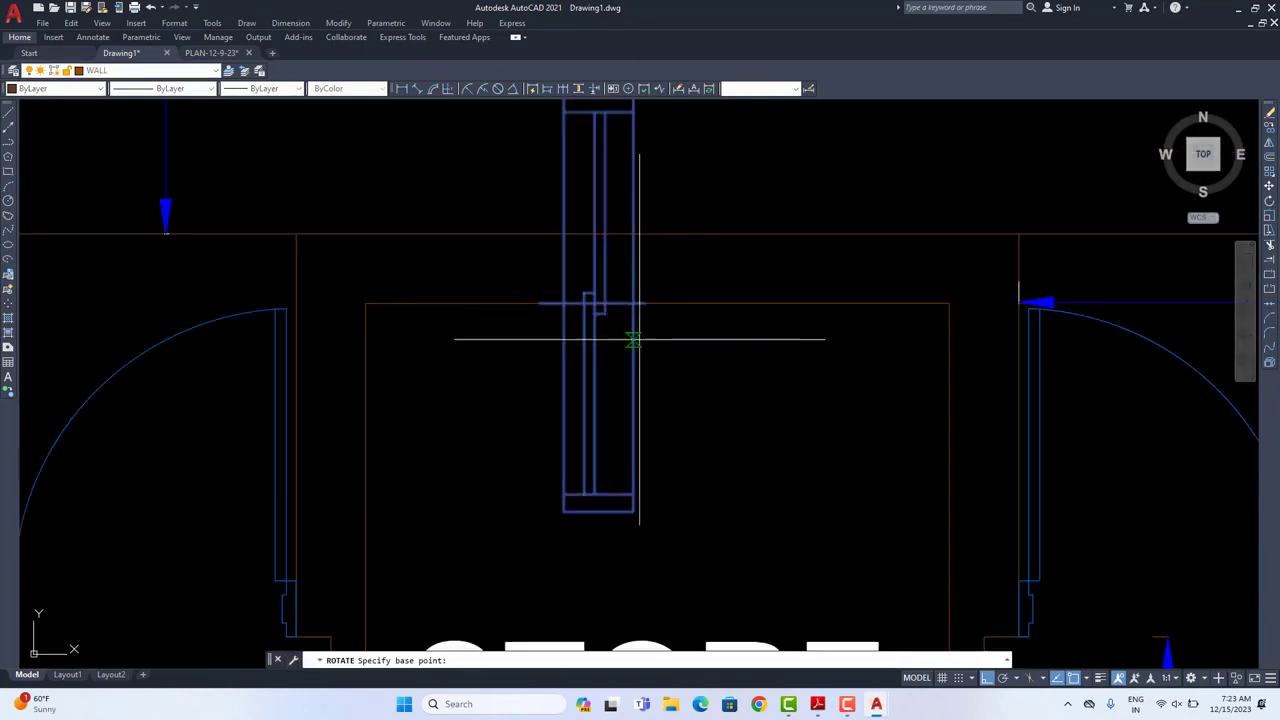
left_click(633, 302)
left_click(666, 438)
scroll(690, 440, "down", 3)
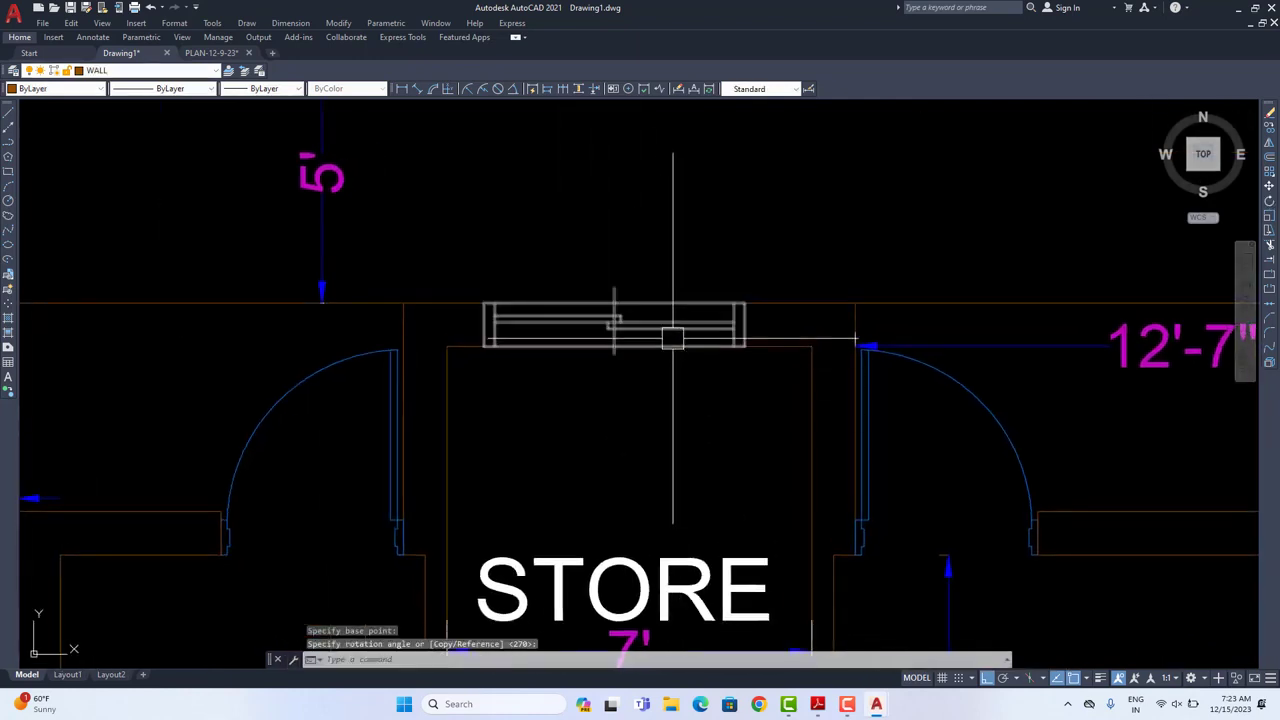
Step: Place window copies in the upper wall of M BED and the outer wall of BED, and erase one object
scroll(714, 423, "down", 2)
middle_click_drag(714, 423, 614, 410)
scroll(774, 411, "up", 5)
mouse_move(774, 411)
middle_mouse_down()
mouse_move(849, 409)
mouse_move(869, 374)
mouse_move(900, 406)
middle_mouse_up()
scroll(880, 352, "up", 1)
key("Delete")
scroll(900, 345, "down", 2)
scroll(898, 400, "down", 2)
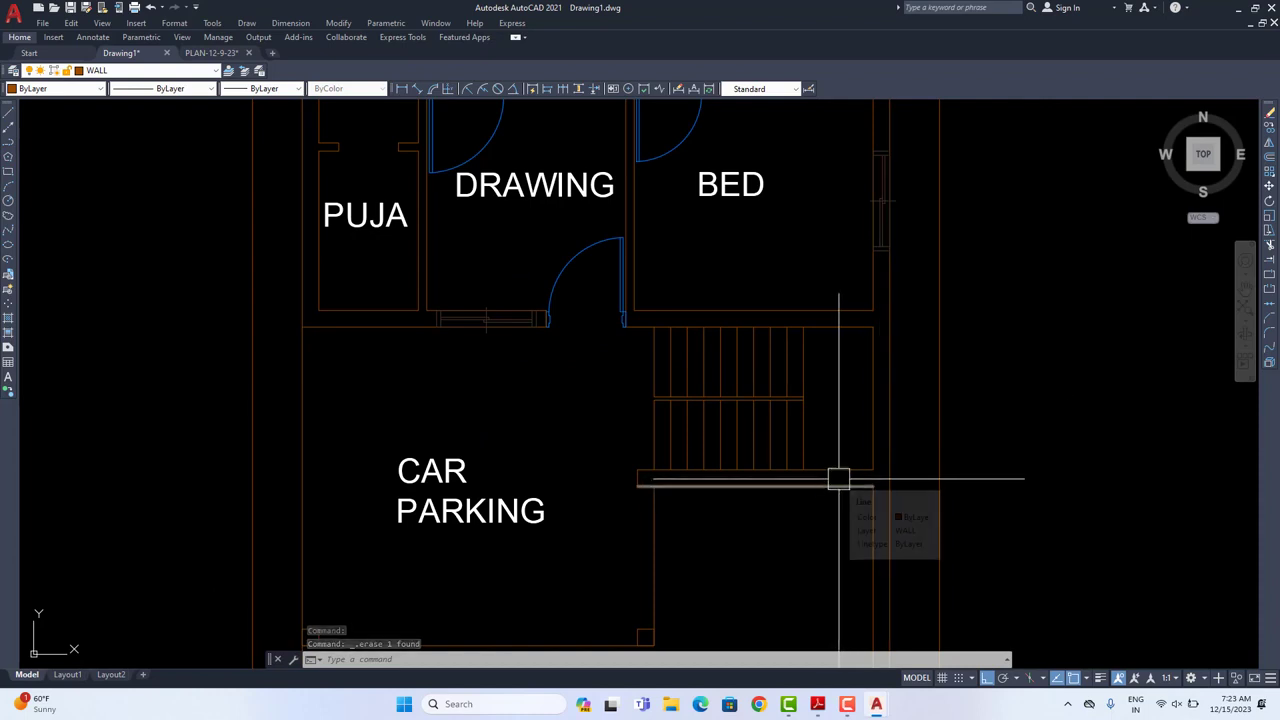
Step: Copy the DRAWING window by its lower corner into the wall below the staircase, at that wall's outer end
scroll(830, 495, "down", 4)
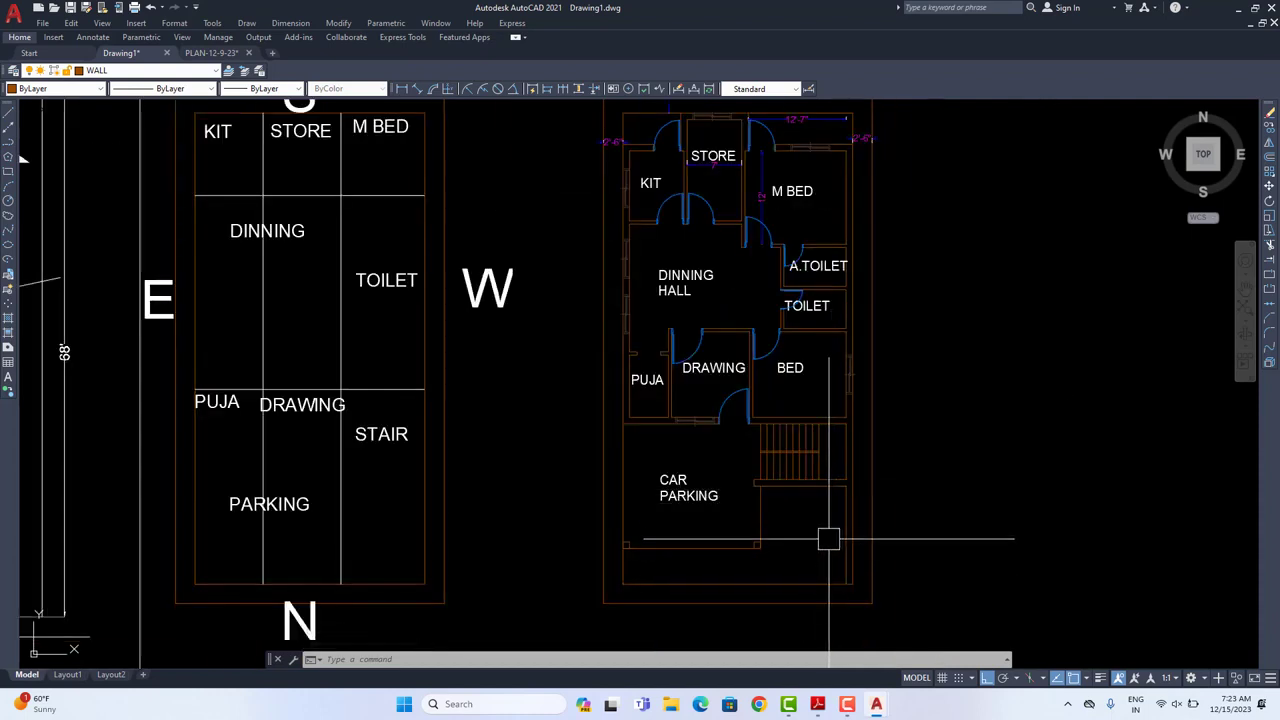
scroll(838, 487, "up", 2)
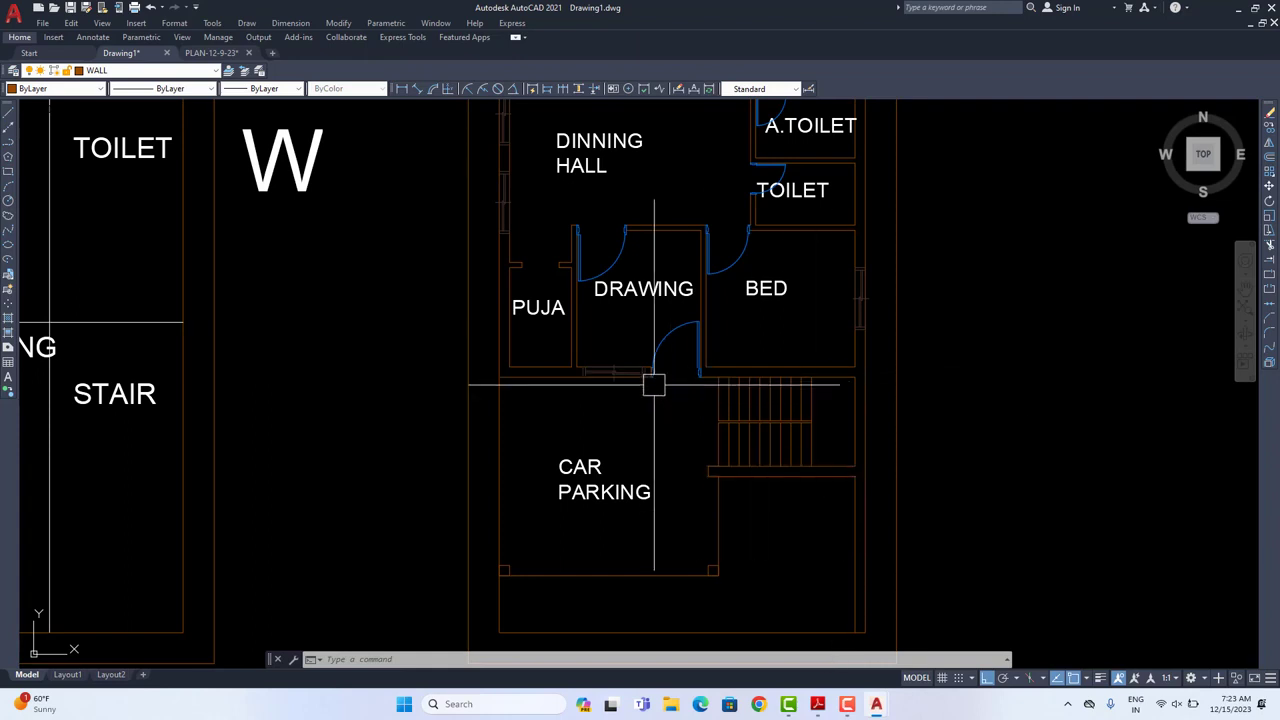
scroll(609, 376, "up", 4)
left_click(610, 365)
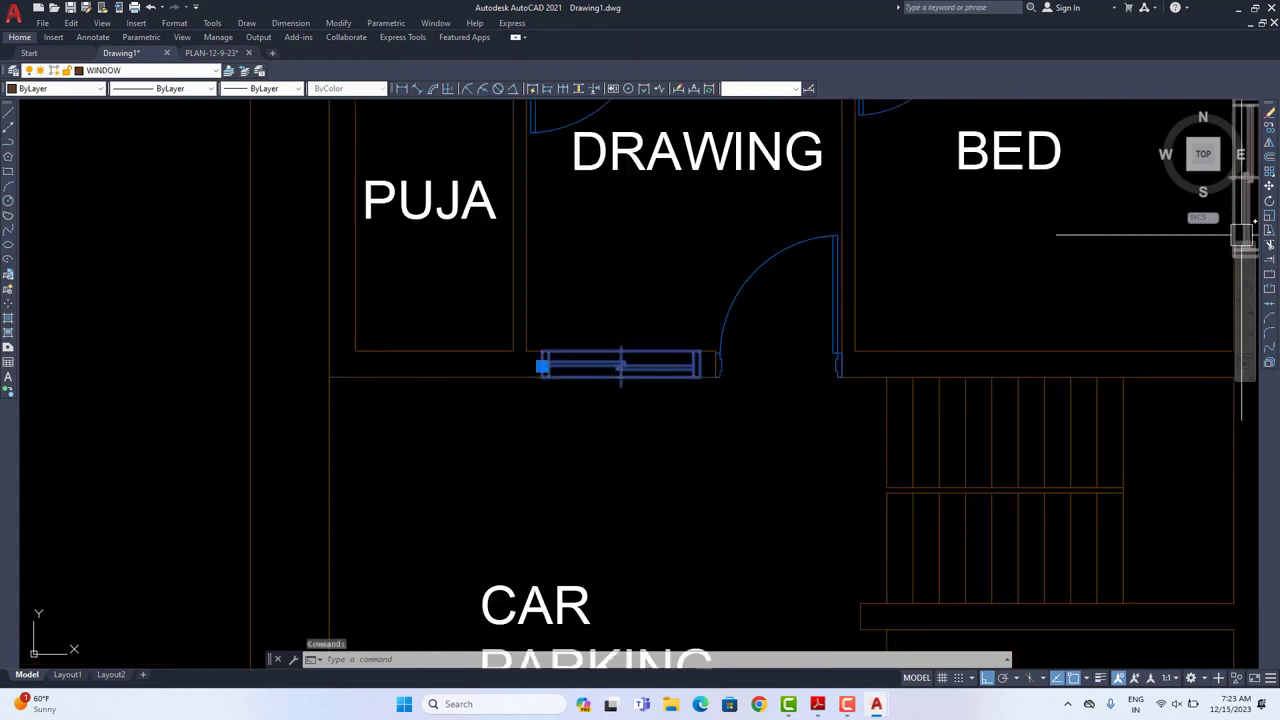
left_click(1269, 128)
scroll(683, 378, "up", 2)
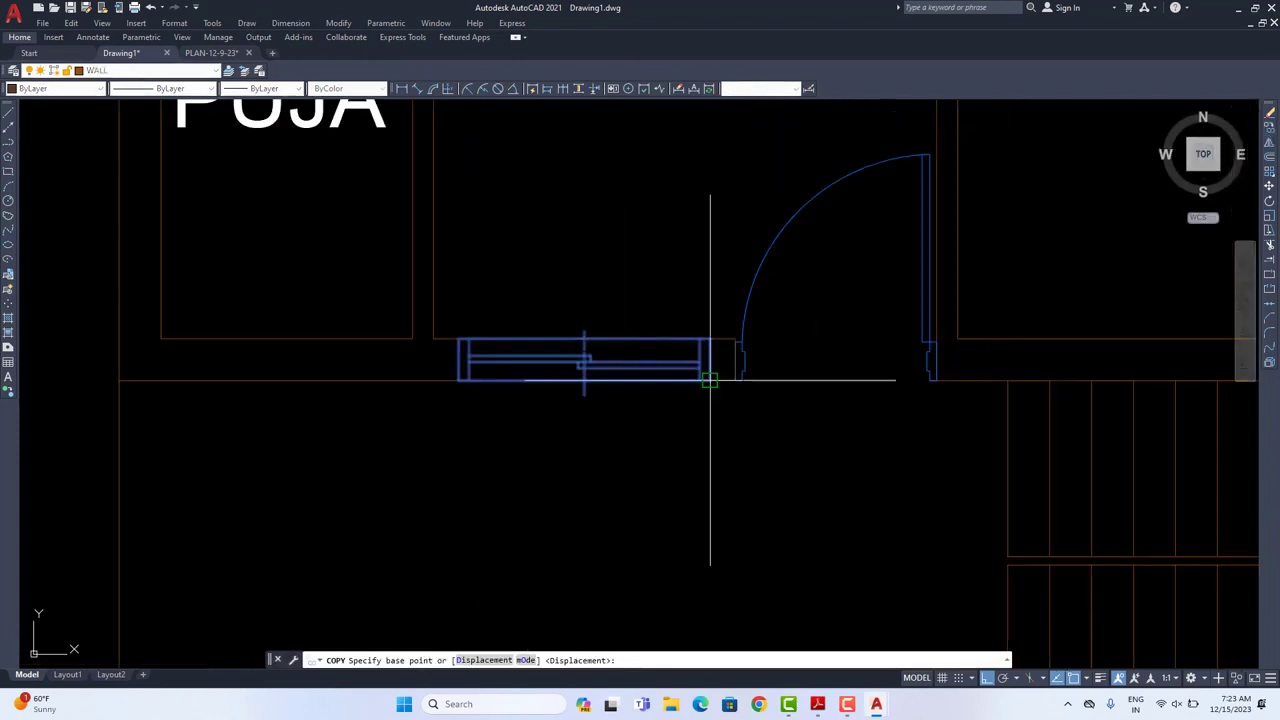
left_click(710, 381)
middle_click_drag(1088, 588, 401, 321)
left_click(875, 516)
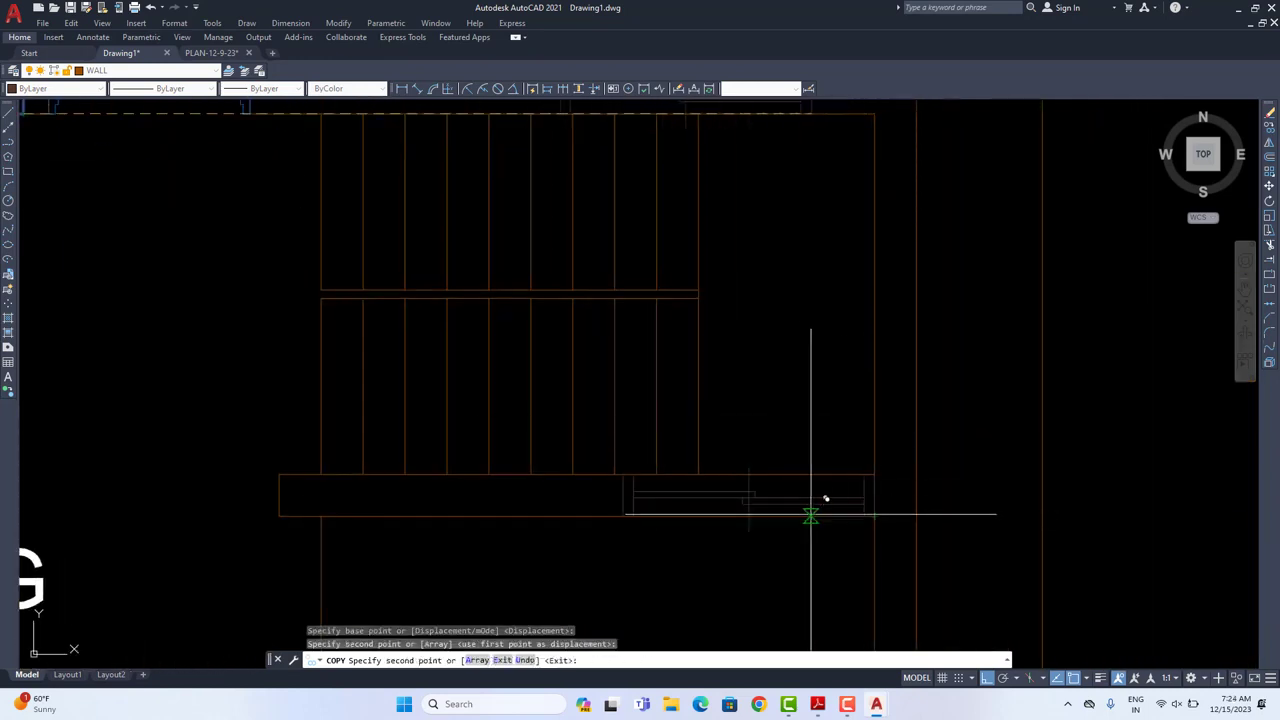
middle_click_drag(818, 494, 834, 450)
key("Escape")
Step: Explode the window copy in the wall below the staircase into separate lines
left_click(786, 464)
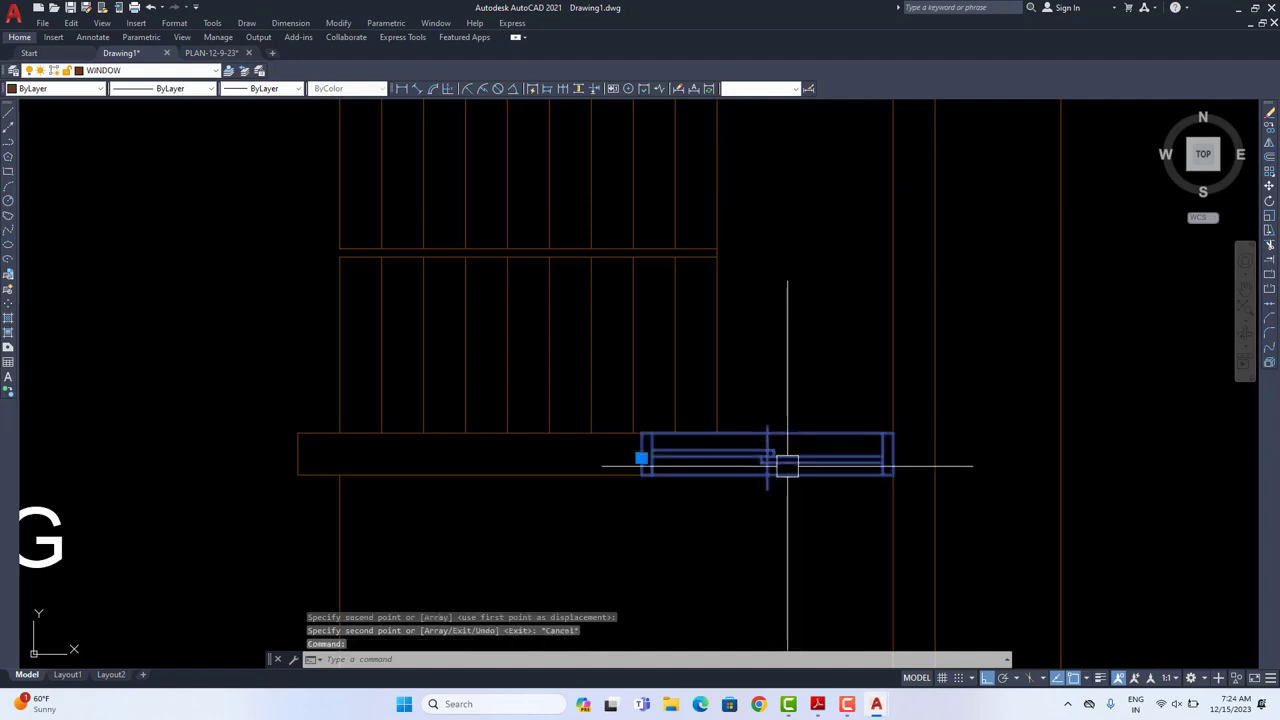
type("x")
key("Return")
Step: Stretch the inner end of the exploded window horizontally so that it lines up with the end of the stair flight
scroll(740, 450, "up", 2)
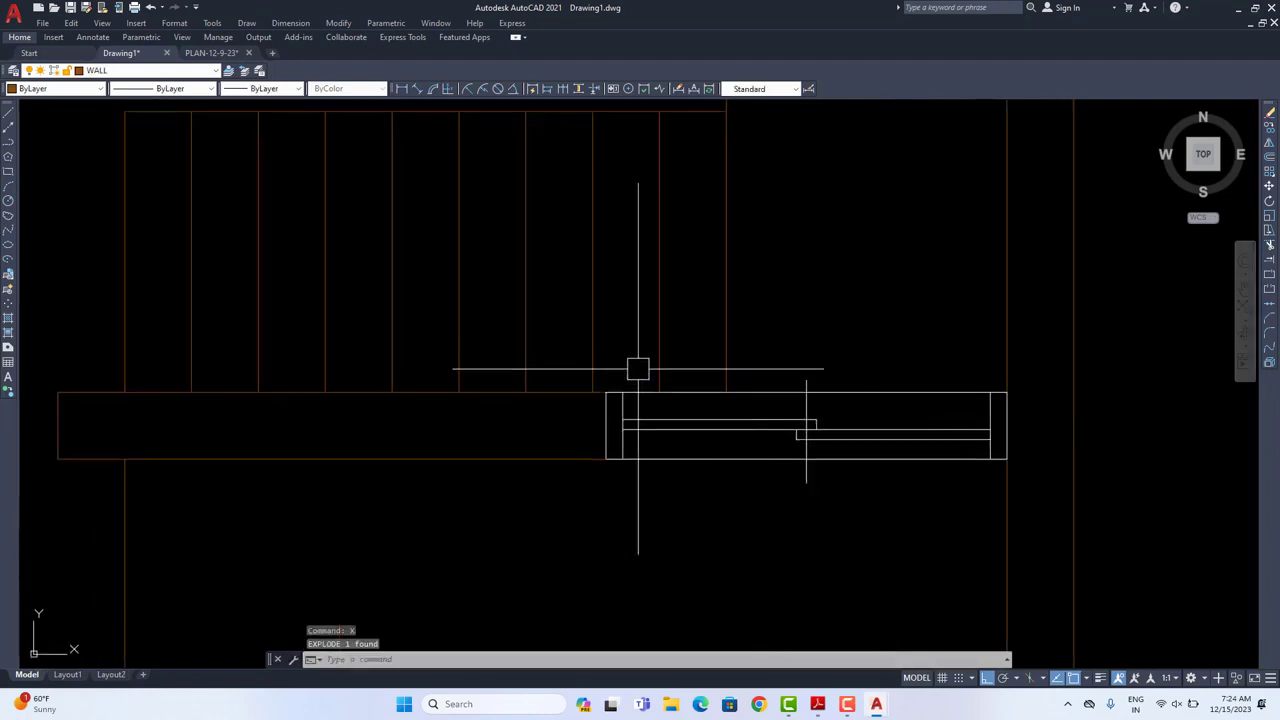
left_click(637, 366)
left_click(607, 476)
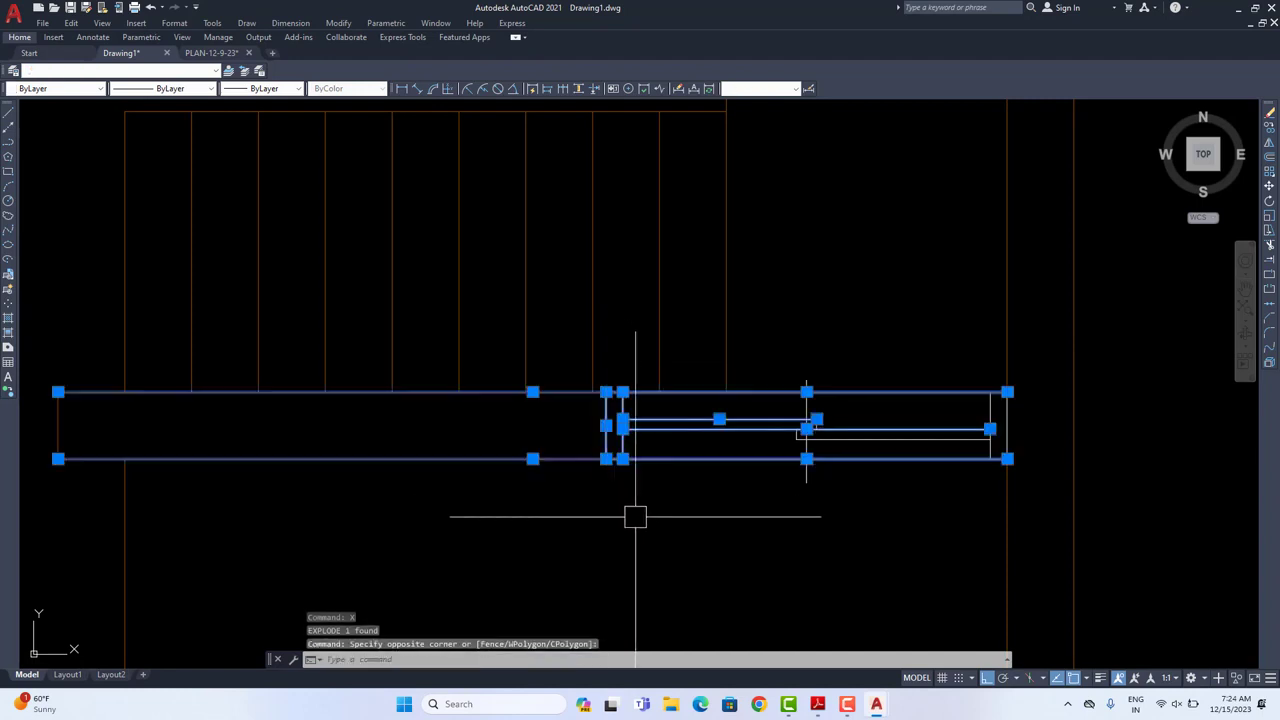
type("s")
key("Return")
left_click(656, 515)
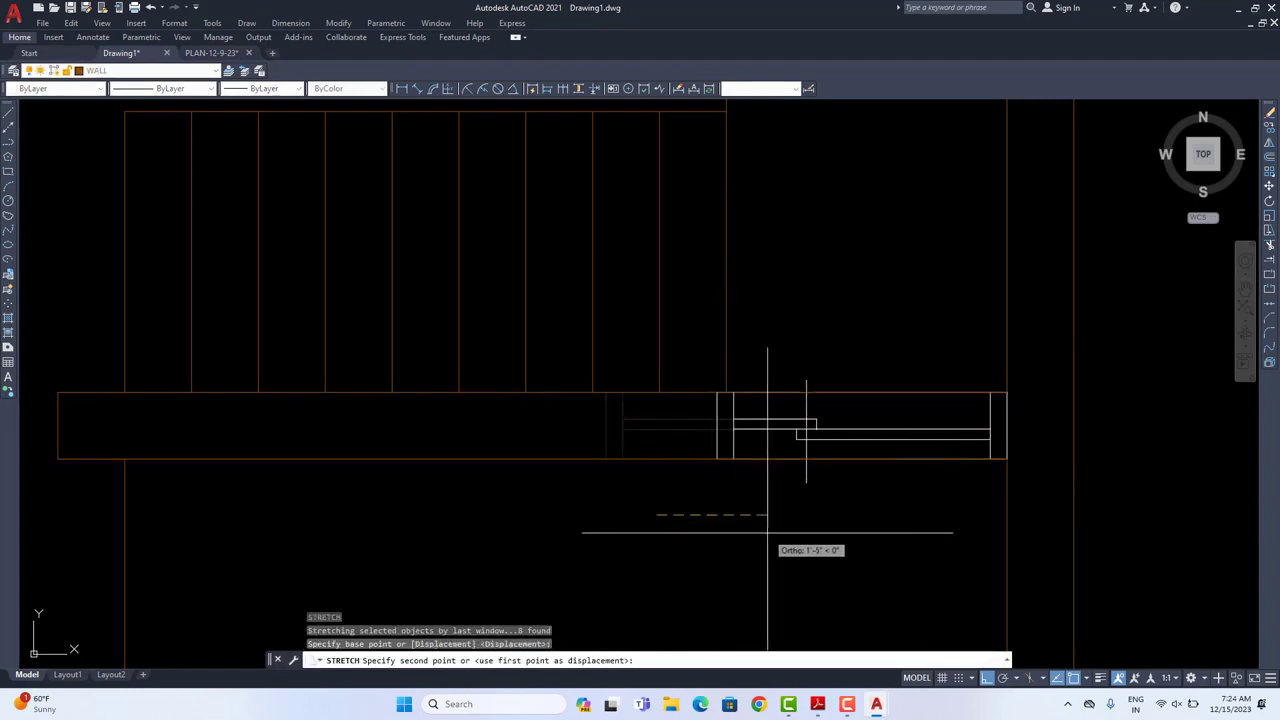
left_click(779, 533)
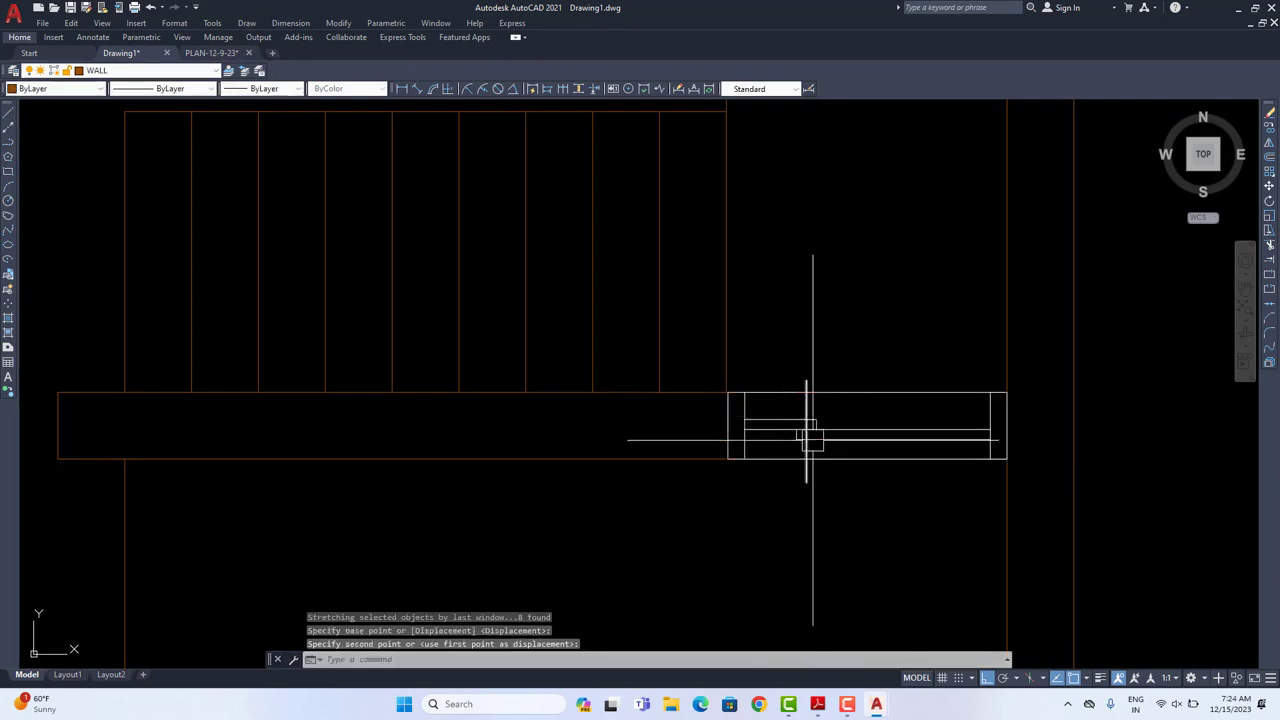
Step: Stretch the sash overlap and centre line of the shortened window horizontally to about the middle of its frame
scroll(814, 425, "up", 4)
left_click(857, 297)
middle_click_drag(731, 537, 725, 422)
left_click(715, 560)
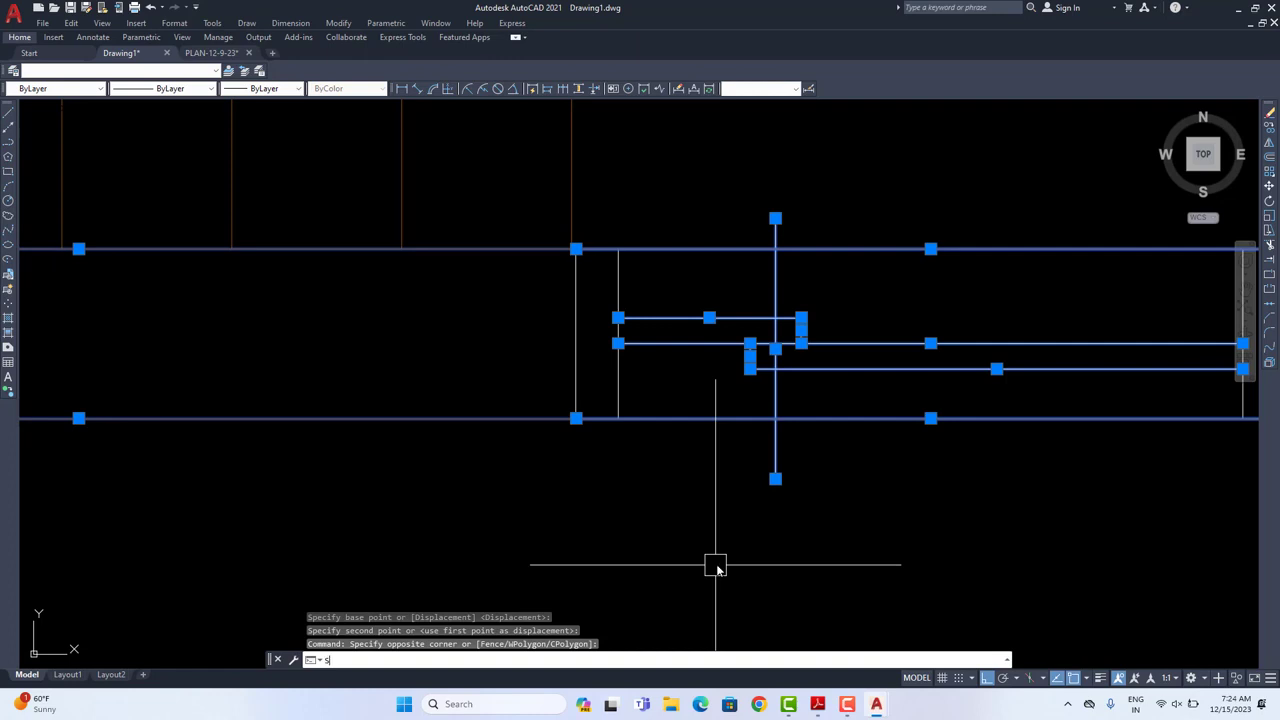
key("Return")
scroll(717, 565, "down", 2)
middle_click_drag(721, 566, 628, 557)
left_click(662, 557)
left_click(741, 571)
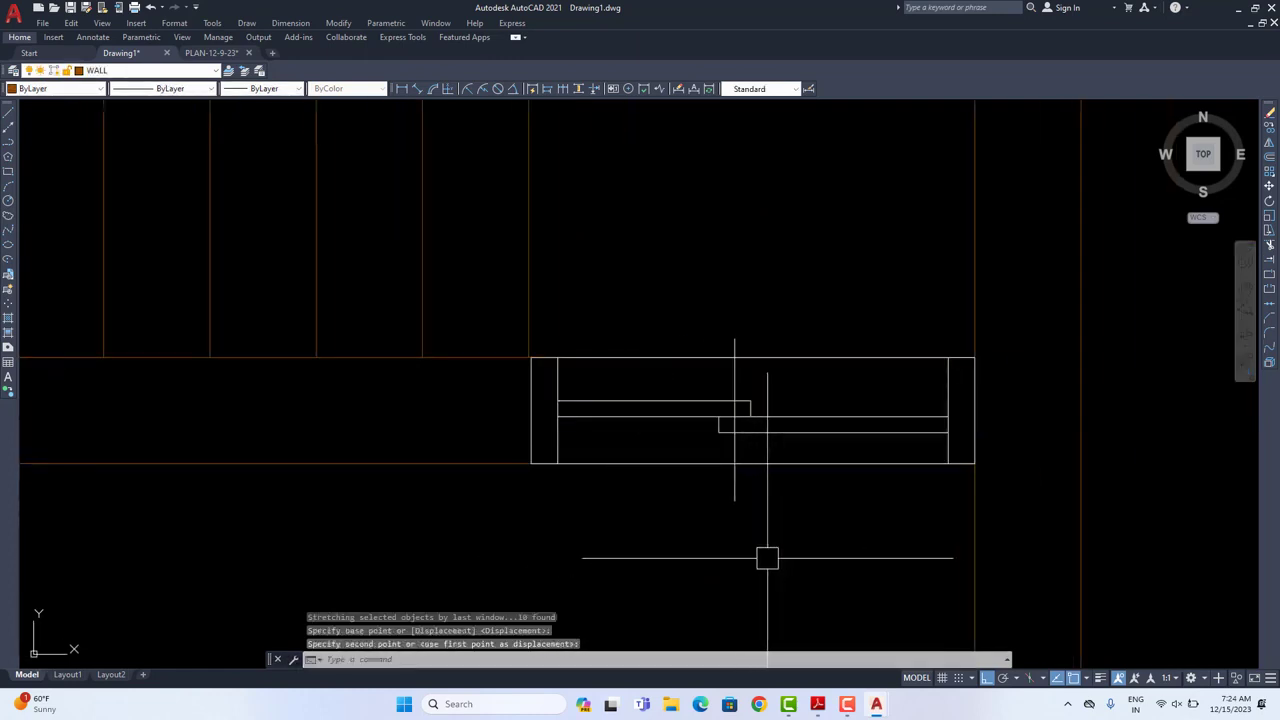
Step: Assign all lines of the exploded window to the WINDOW layer
left_click(491, 309)
left_click(1008, 505)
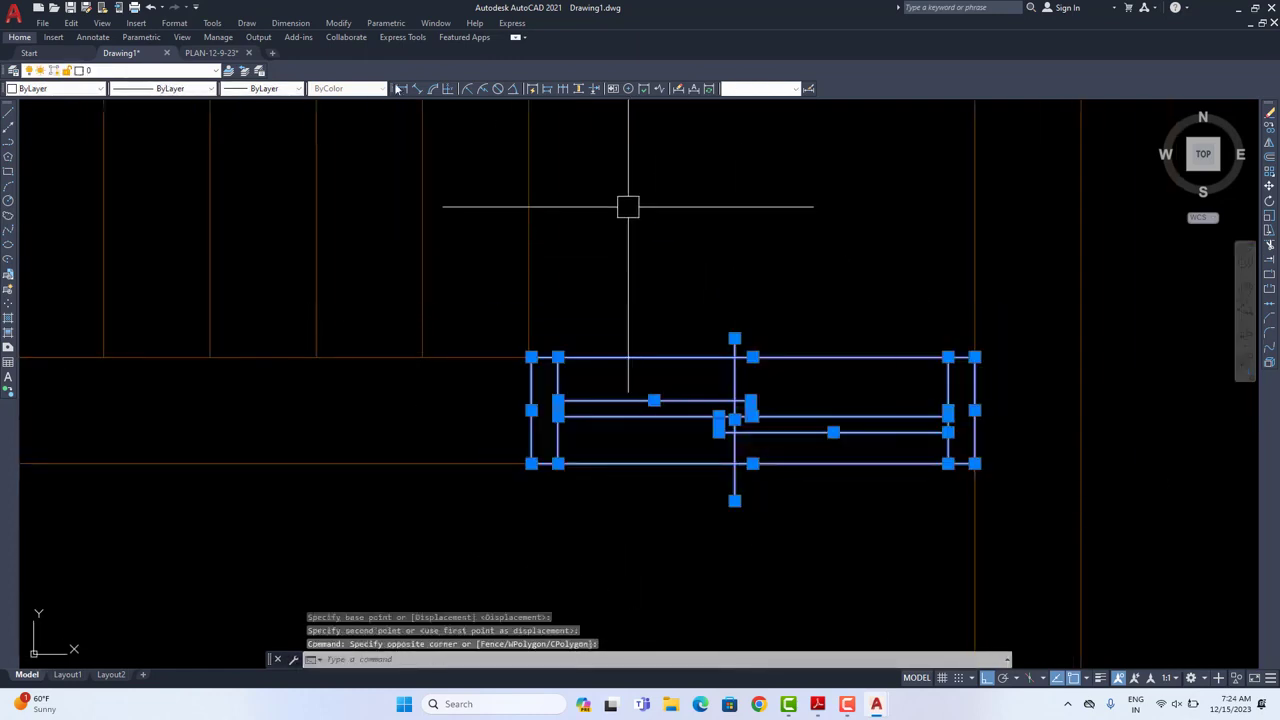
left_click(164, 71)
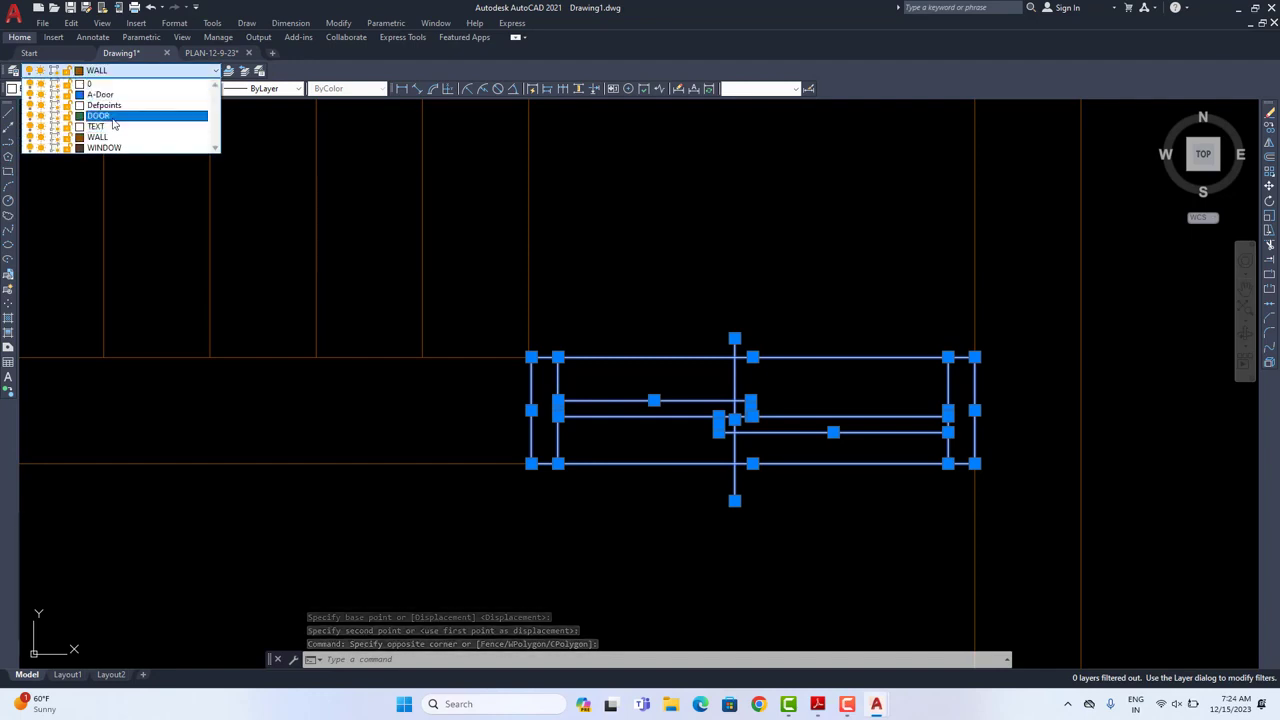
left_click(113, 137)
scroll(537, 294, "down", 1)
key("Escape")
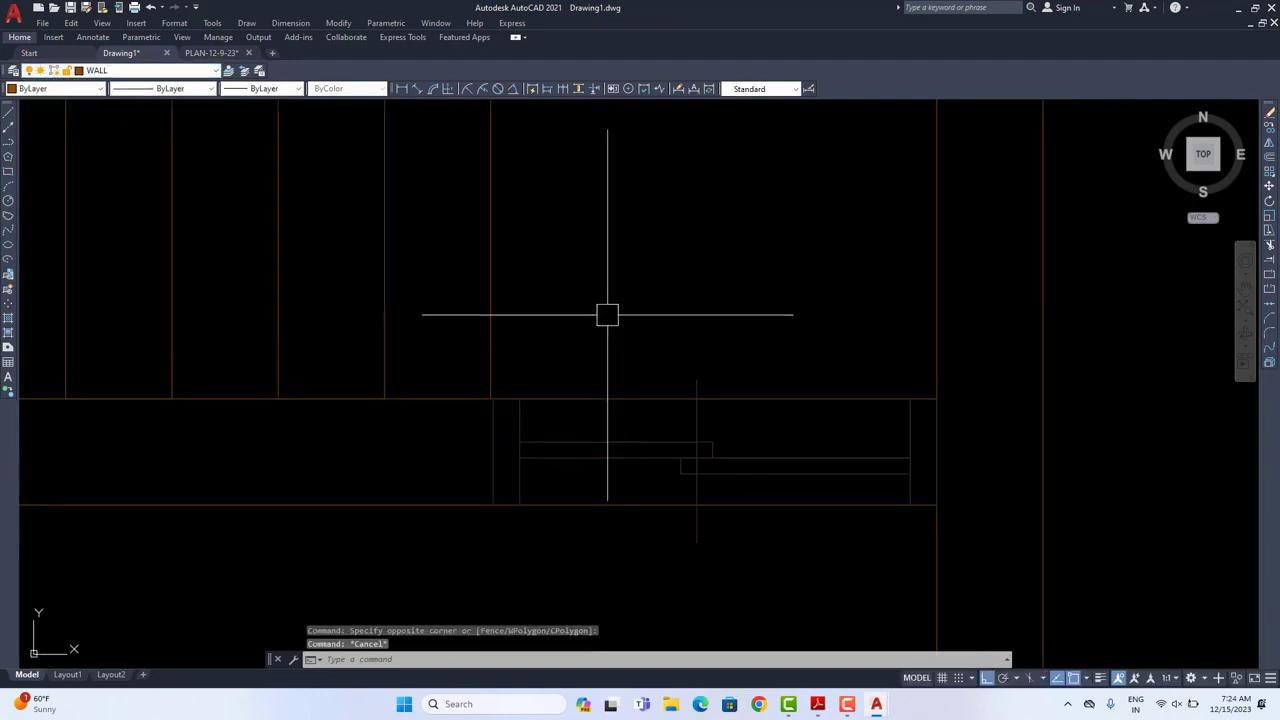
Step: Group the lines of the window below the staircase into a block named RTRST
scroll(611, 460, "up", 5)
scroll(611, 460, "down", 3)
scroll(606, 471, "up", 4)
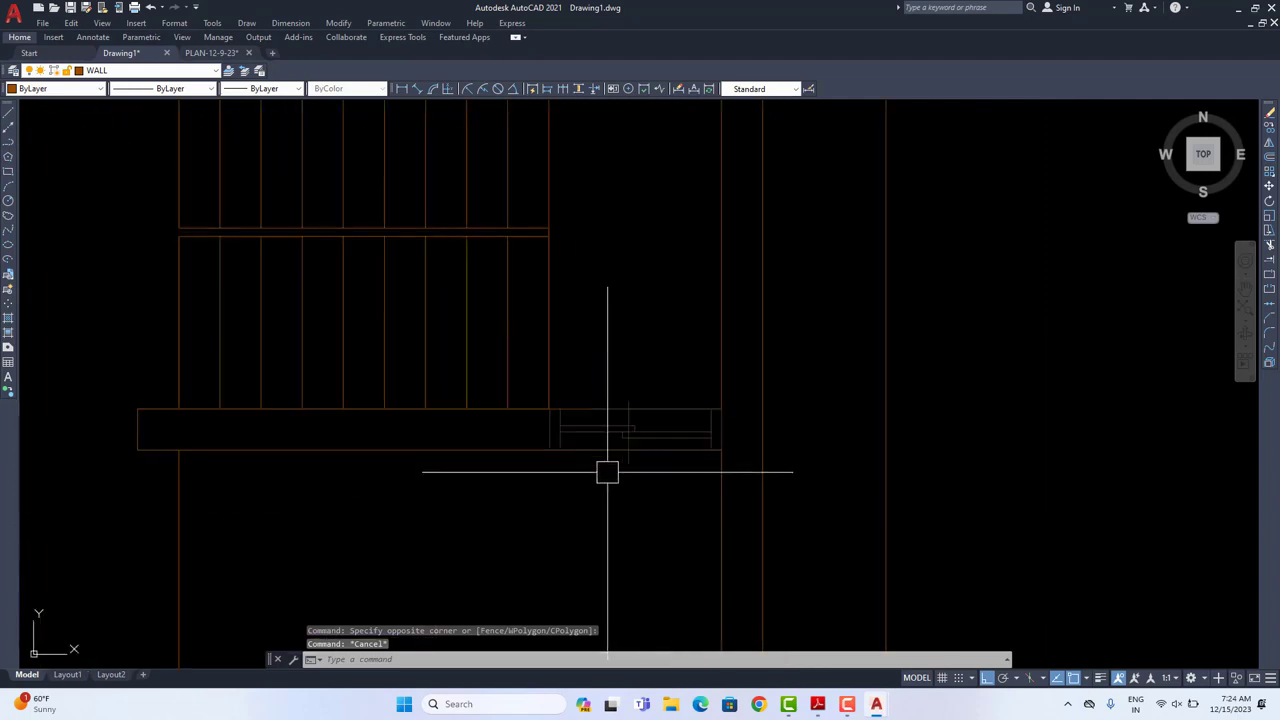
left_click(521, 378)
left_click(890, 528)
type("b")
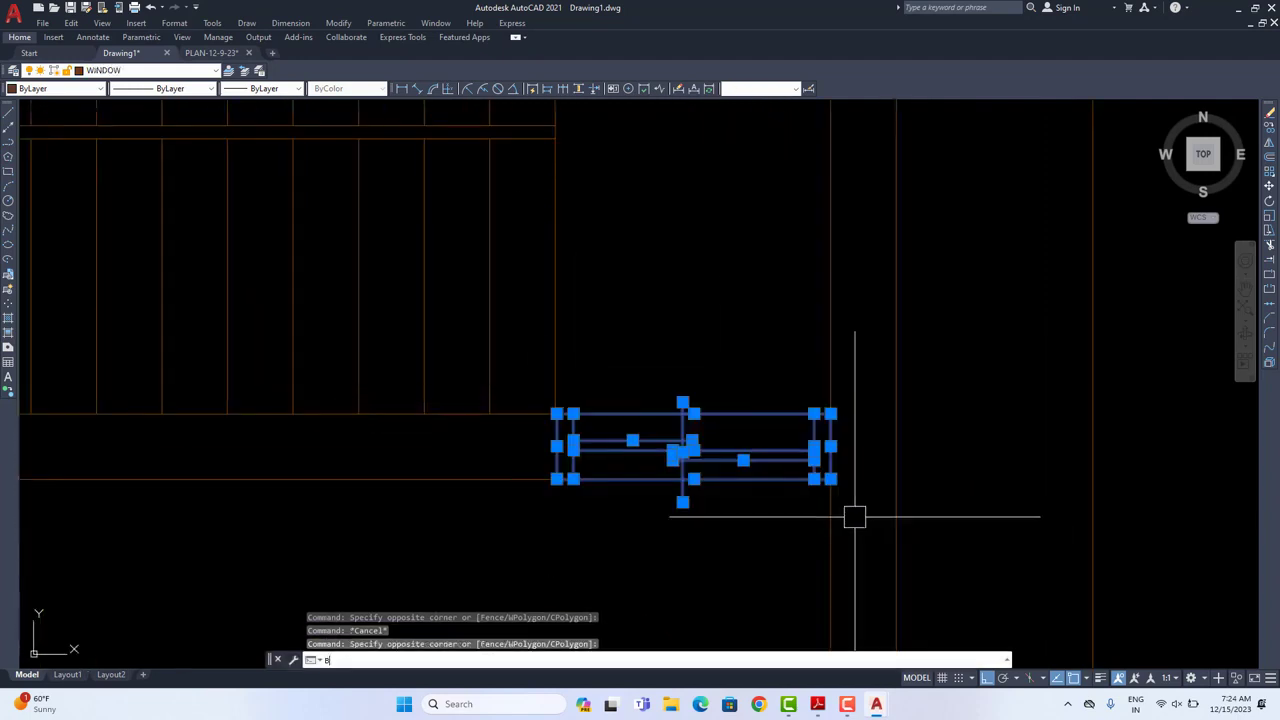
key("Return")
type("RTRST")
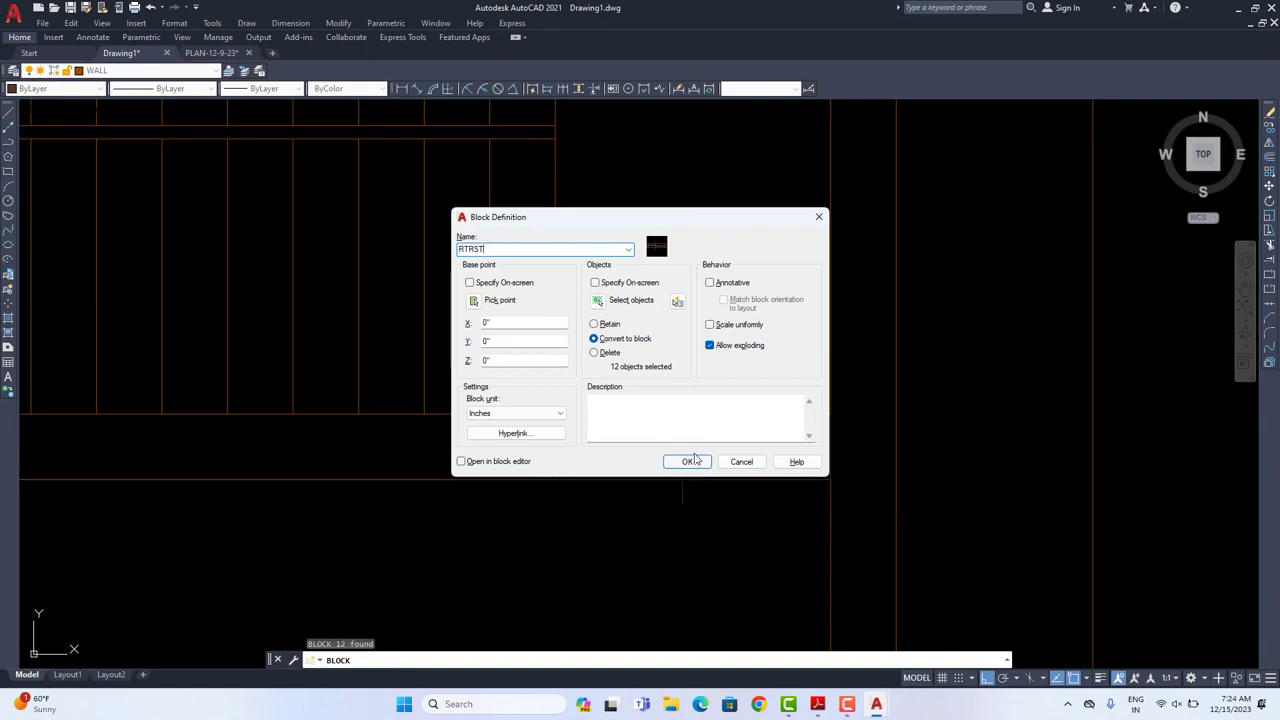
left_click(688, 462)
Step: Extend the lower line of the staircase's wall to the outer wall line and trim the inner wall line below it
scroll(690, 455, "down", 3)
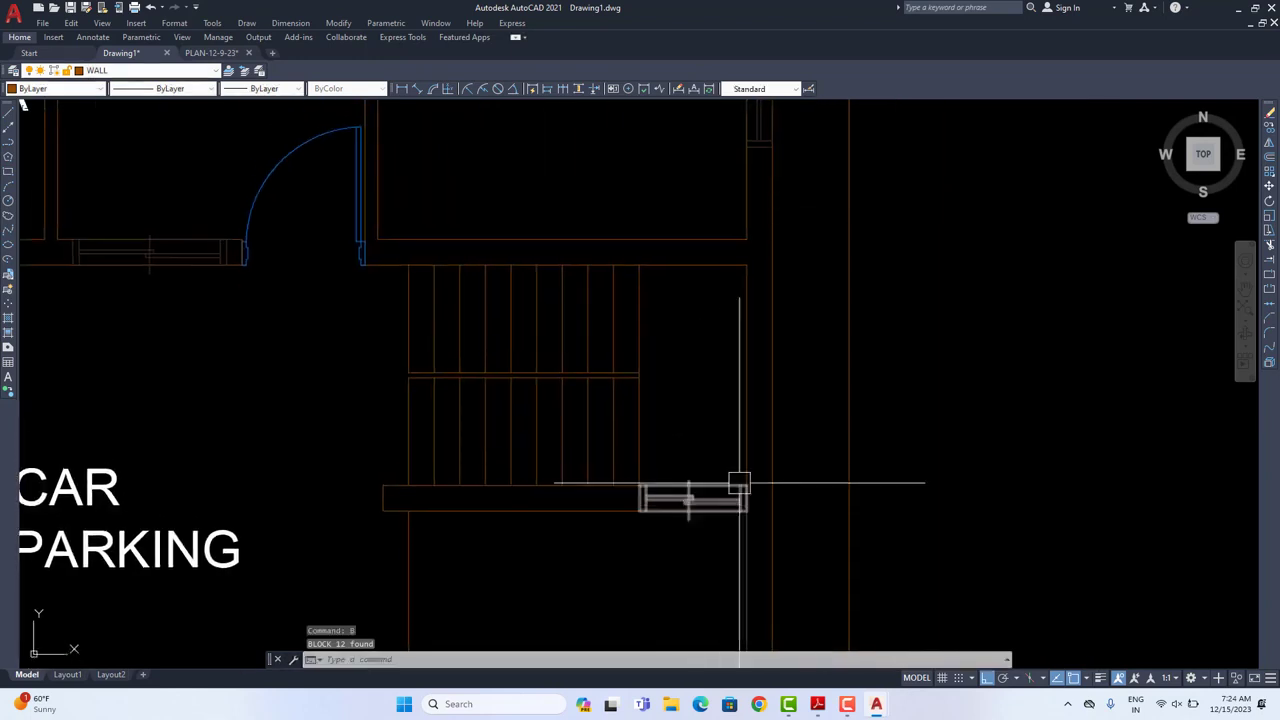
scroll(758, 347, "down", 4)
scroll(751, 374, "up", 2)
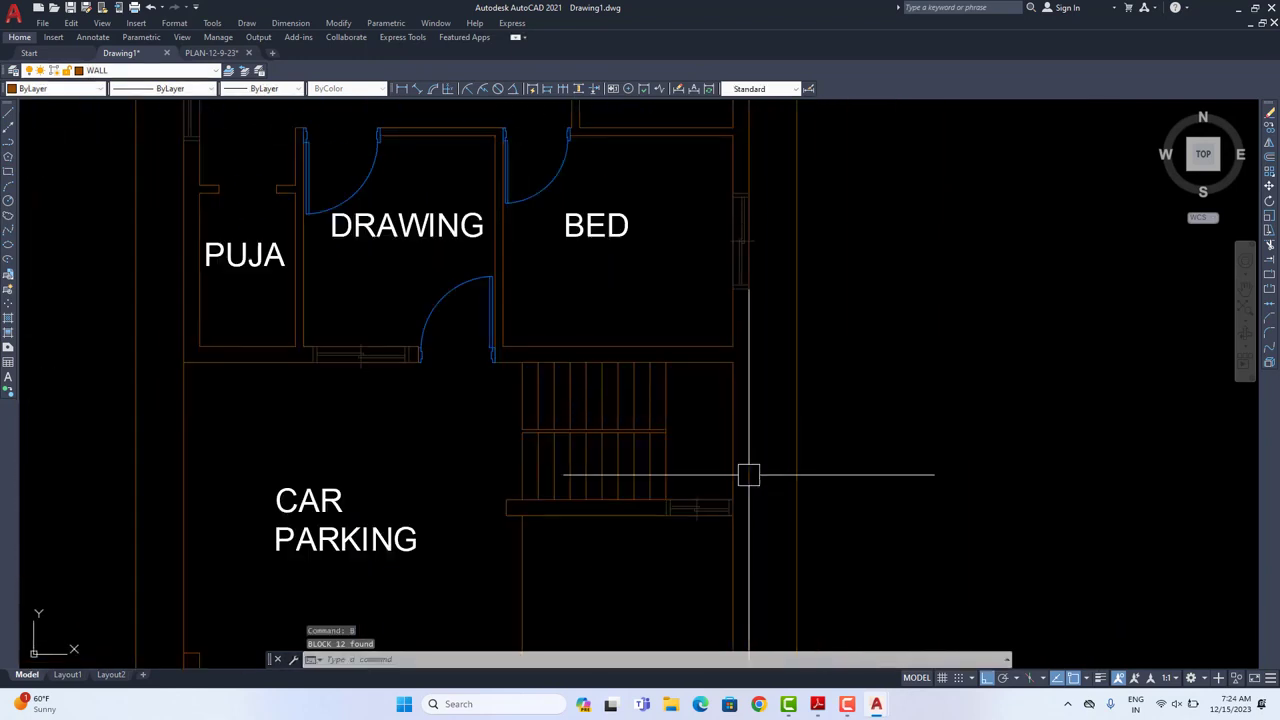
scroll(731, 440, "down", 2)
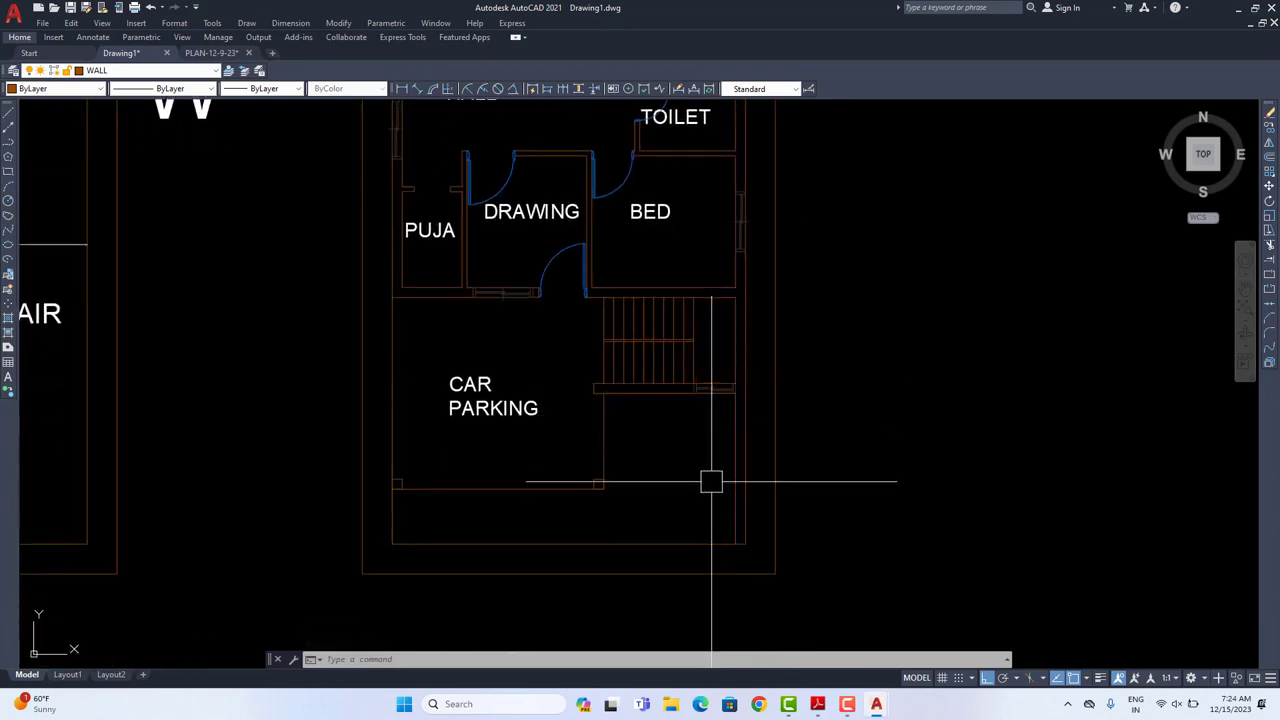
scroll(736, 451, "up", 2)
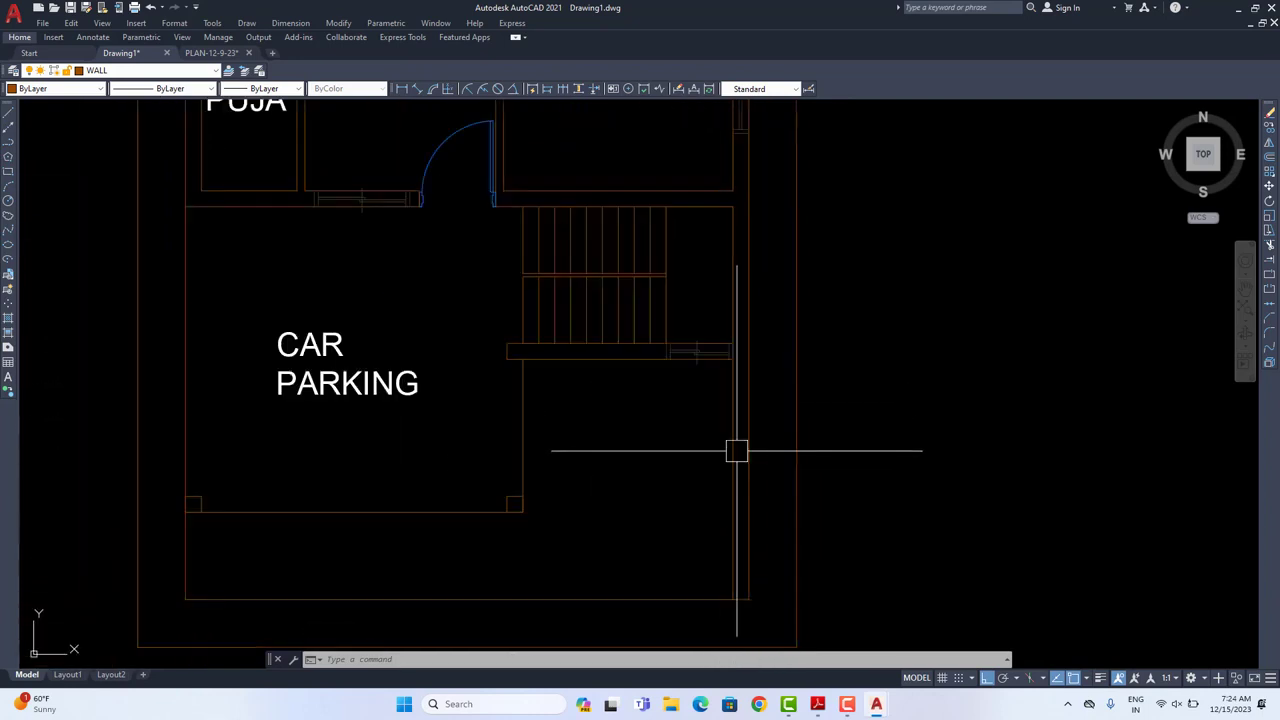
scroll(724, 497, "down", 3)
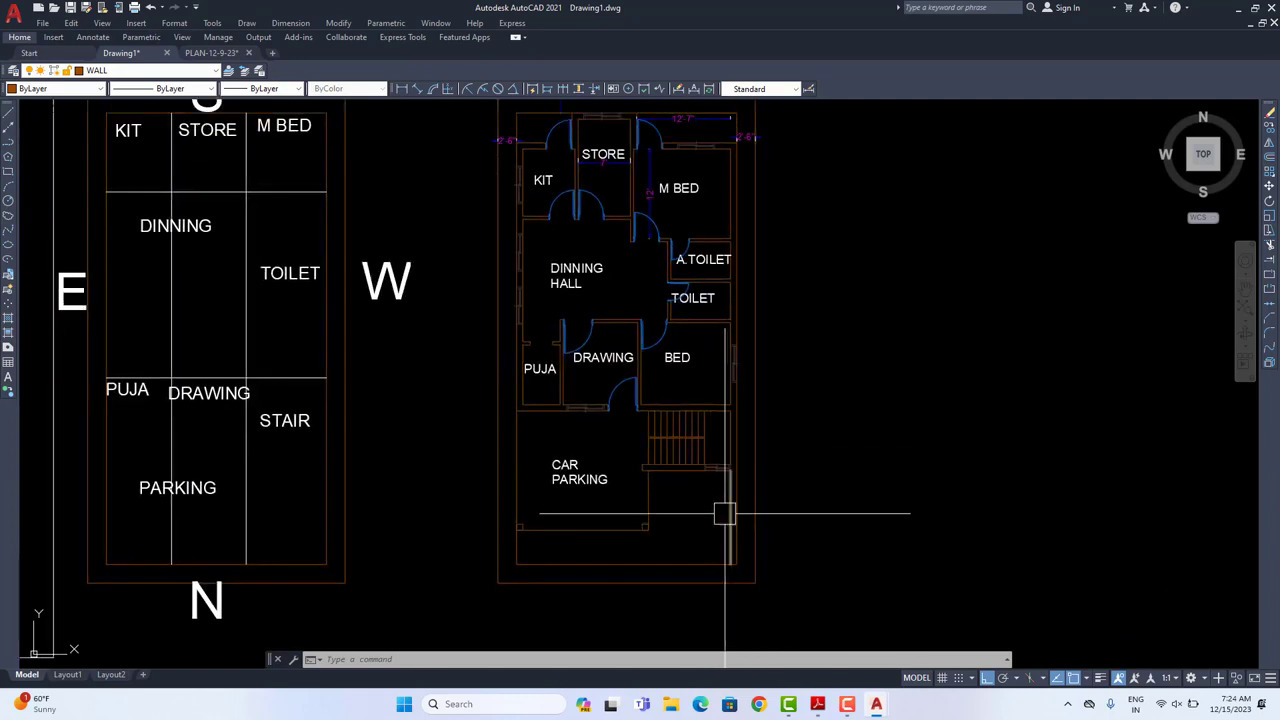
scroll(724, 514, "up", 2)
key("Return")
scroll(720, 445, "up", 4)
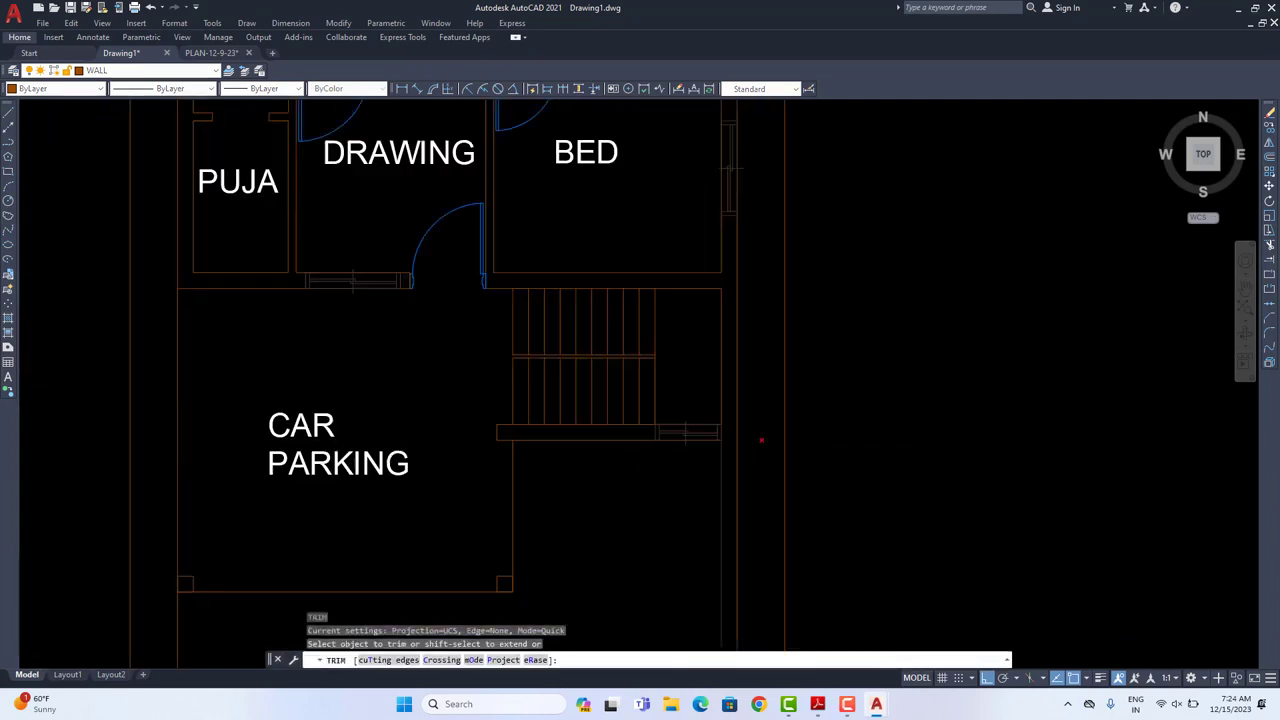
left_click(602, 433)
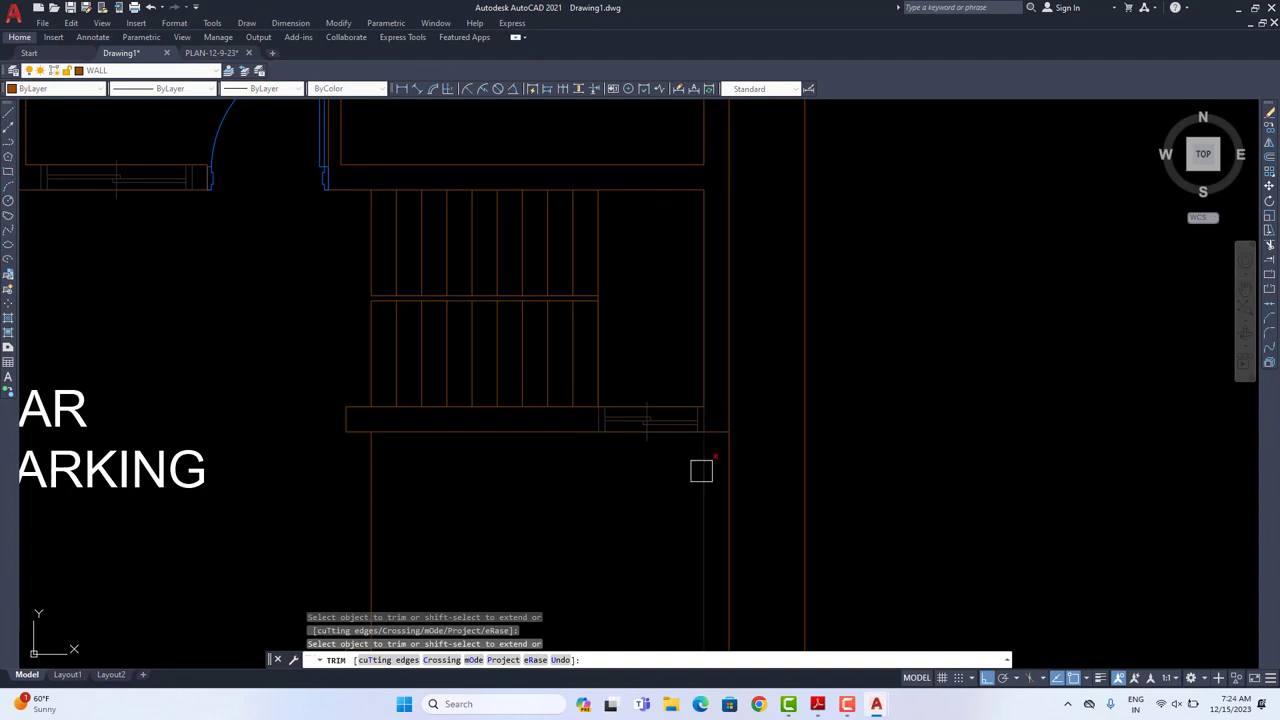
scroll(701, 470, "down", 6)
key("Escape")
Step: Offset the outer plot boundary 10" inward to form the compound wall
middle_click_drag(789, 463, 774, 513)
middle_click_drag(802, 430, 793, 474)
type("o")
key("Return")
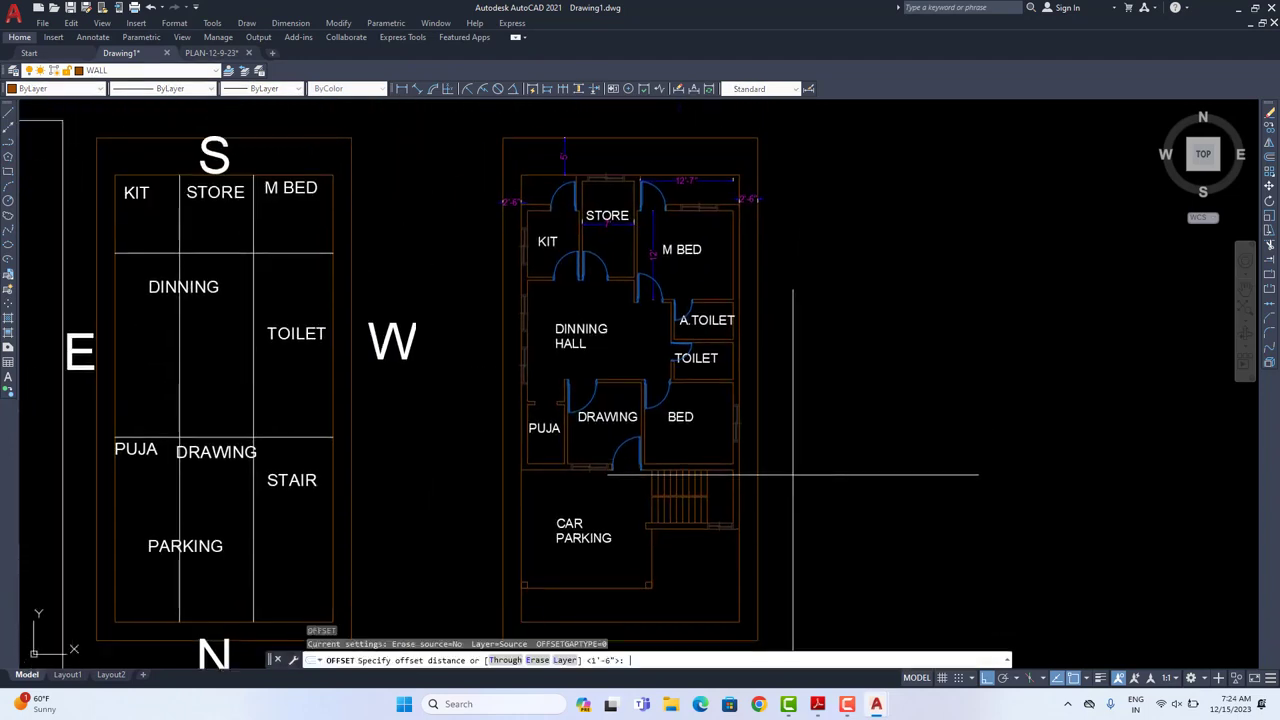
key("Return")
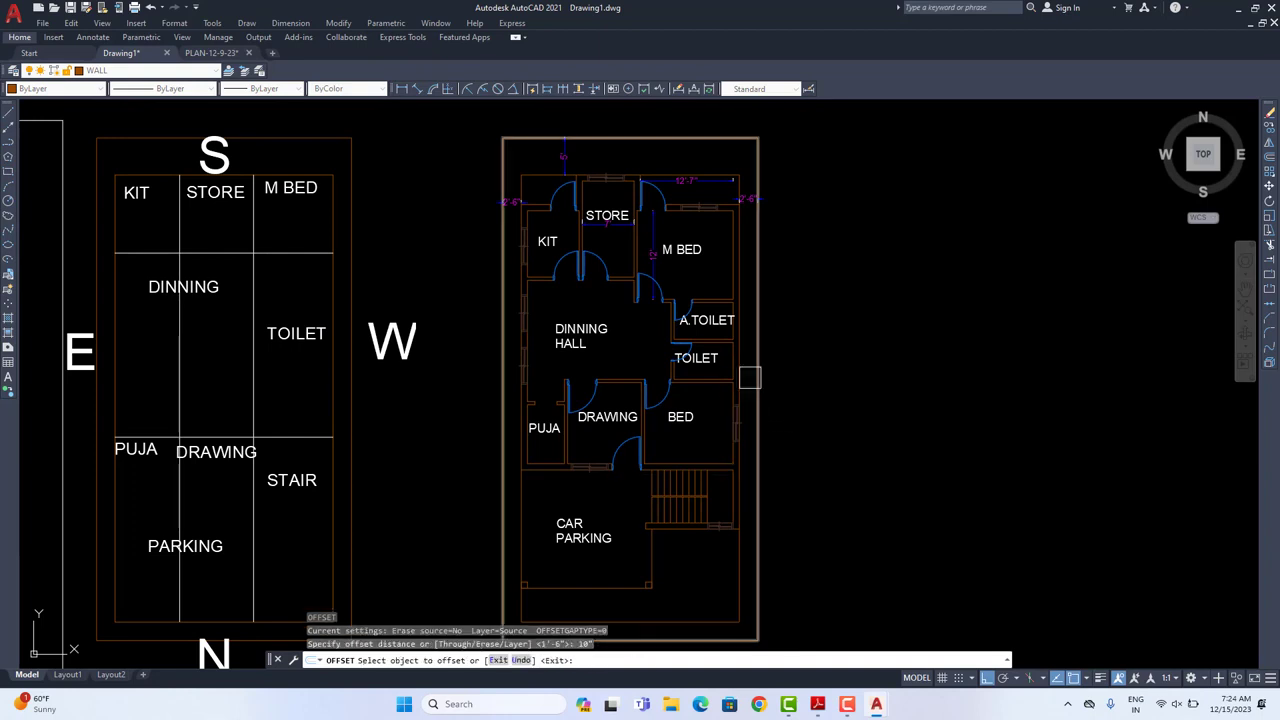
left_click(757, 395)
left_click(720, 397)
key("Escape")
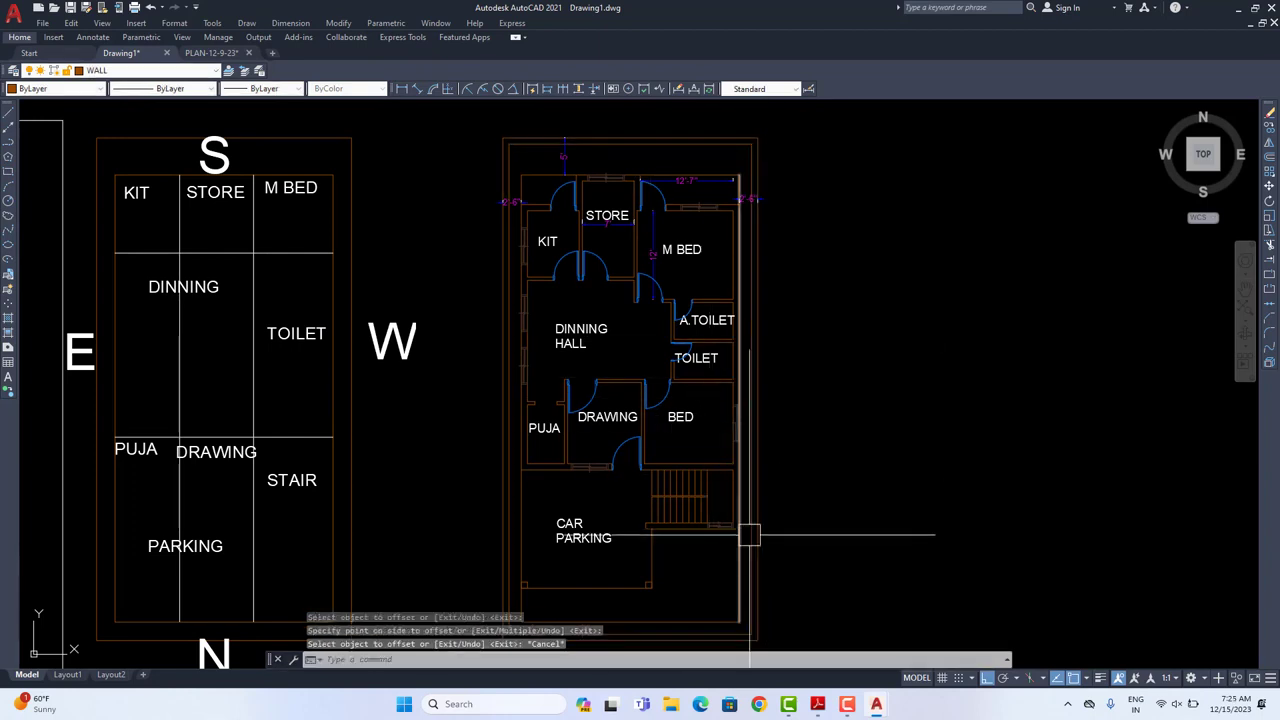
Step: Trim away the inner plot outline beside and in front of the parking area, below the staircase wall
scroll(736, 606, "up", 2)
middle_click_drag(736, 606, 788, 446)
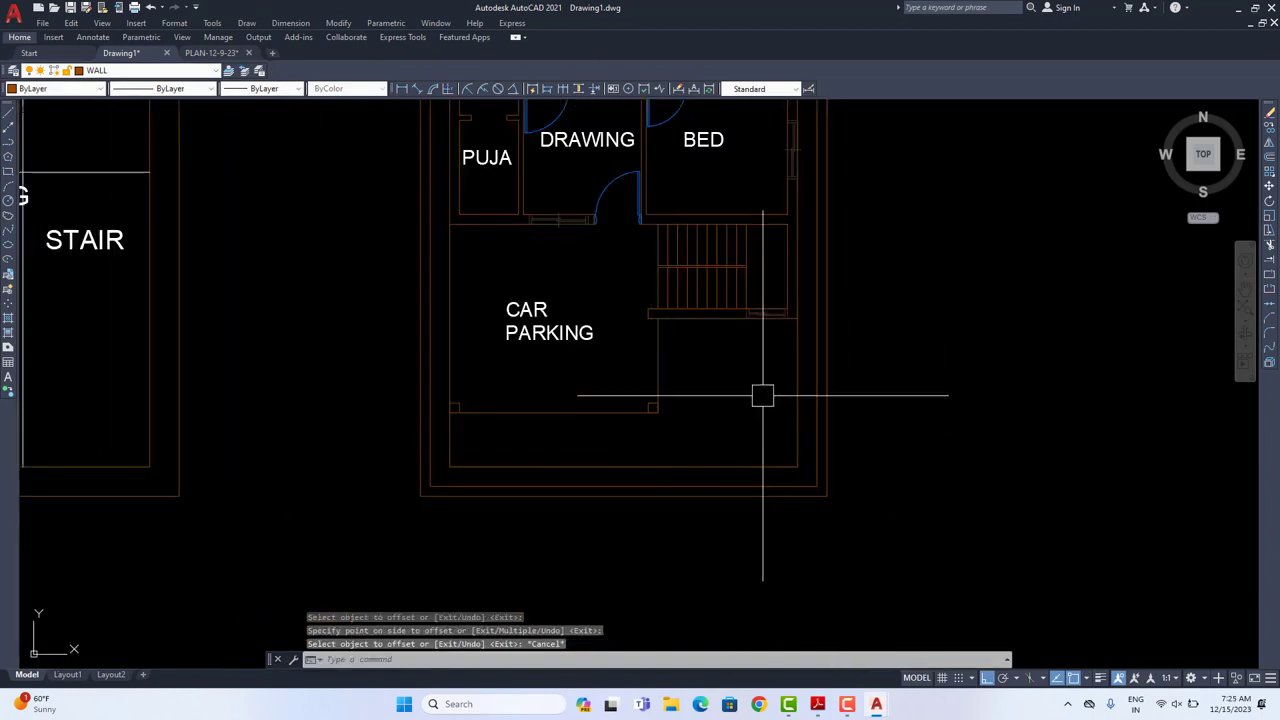
left_click(797, 434)
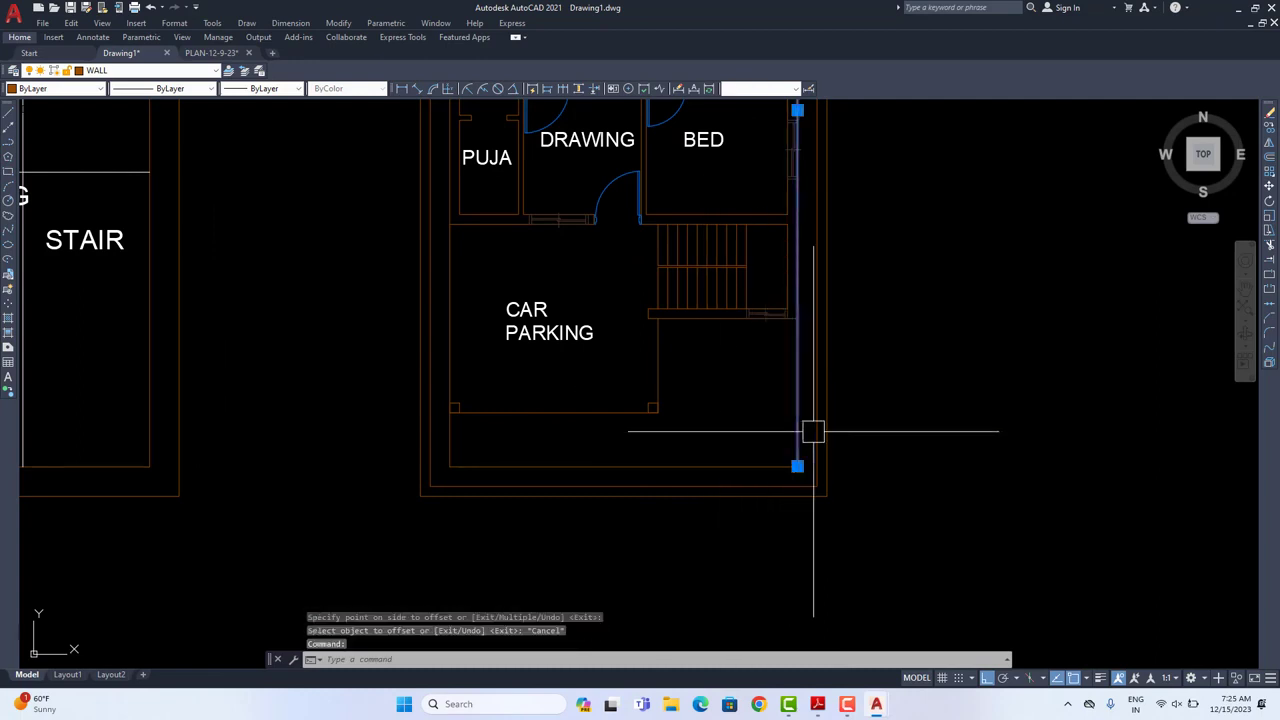
key("Escape")
type("t")
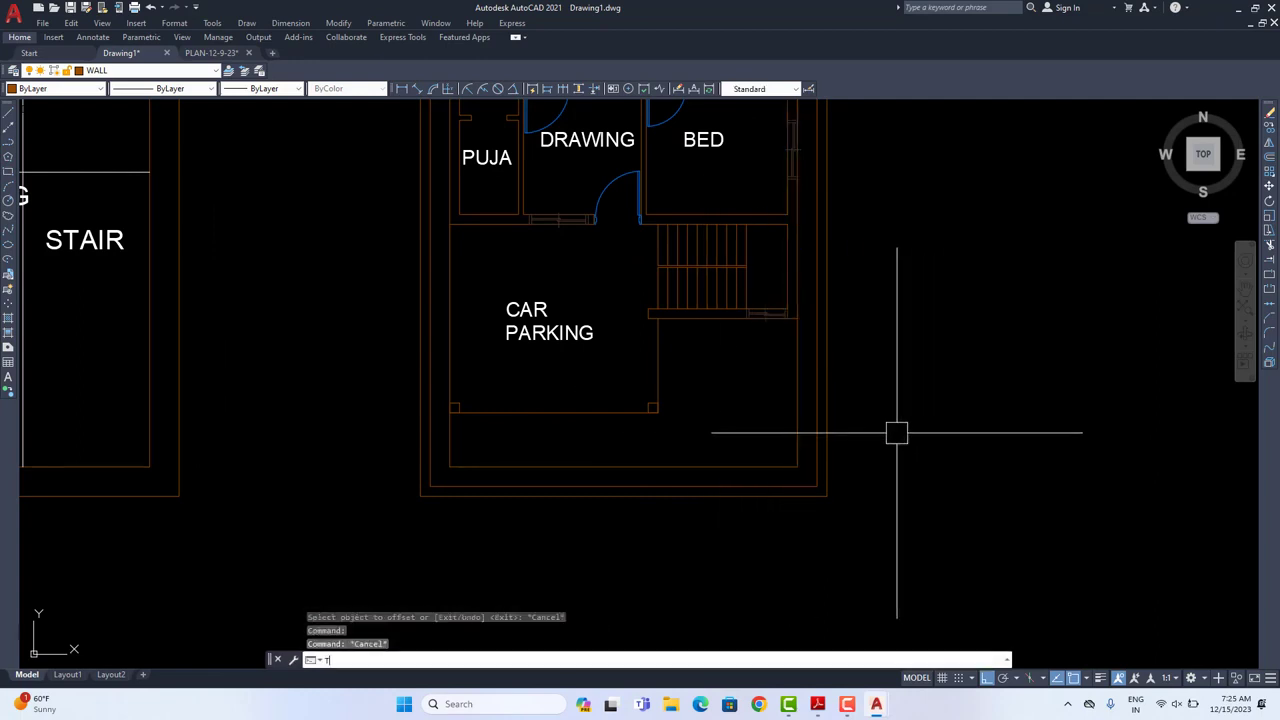
type("r")
key("Return")
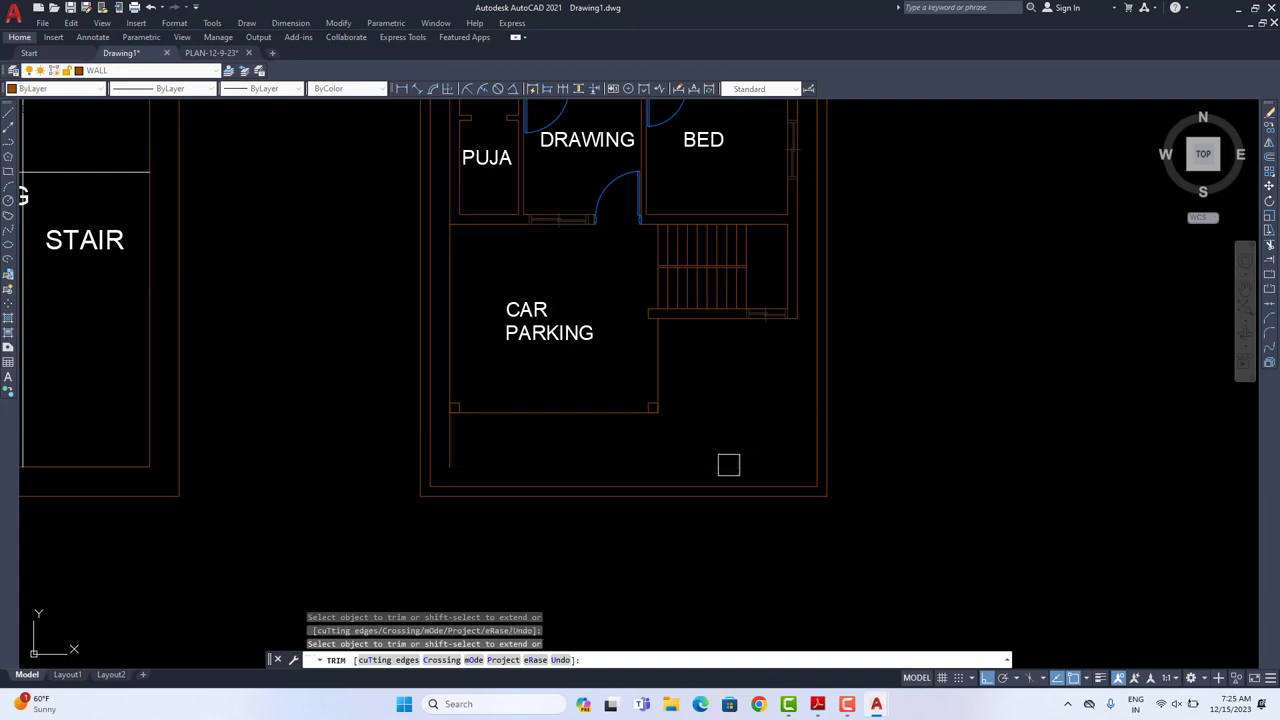
middle_click_drag(541, 443, 542, 492)
key("Escape")
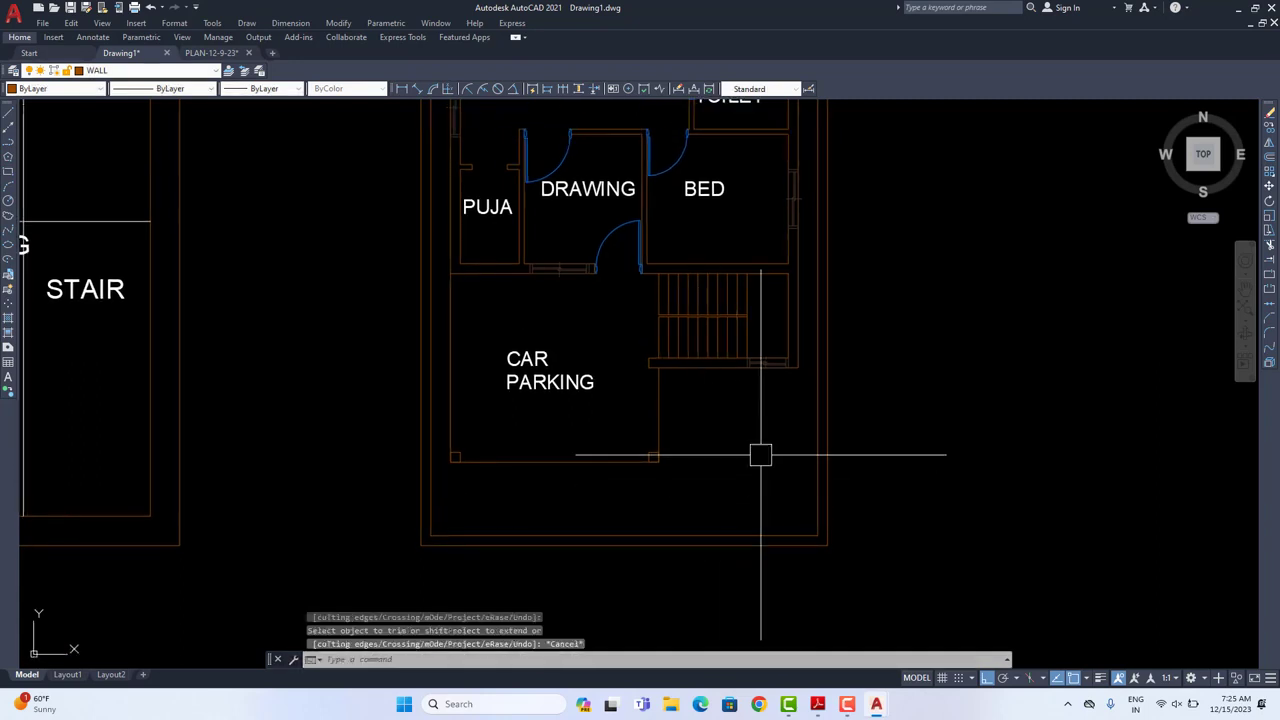
Step: Copy the CAR PARKING label horizontally to beneath the staircase
left_click(562, 390)
left_click(1269, 128)
left_click(1004, 351)
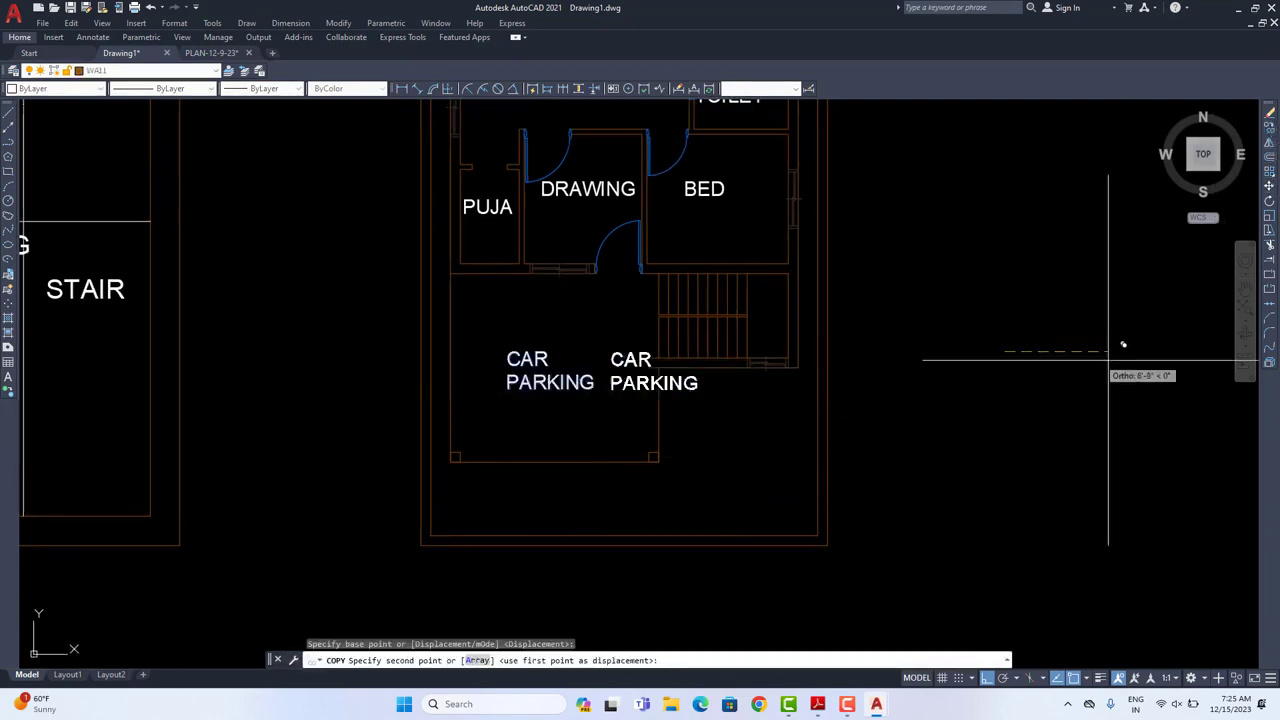
left_click(1180, 371)
key("Escape")
Step: Move the copied label into the open area below the staircase wall and change its text to LAWN
left_click(779, 394)
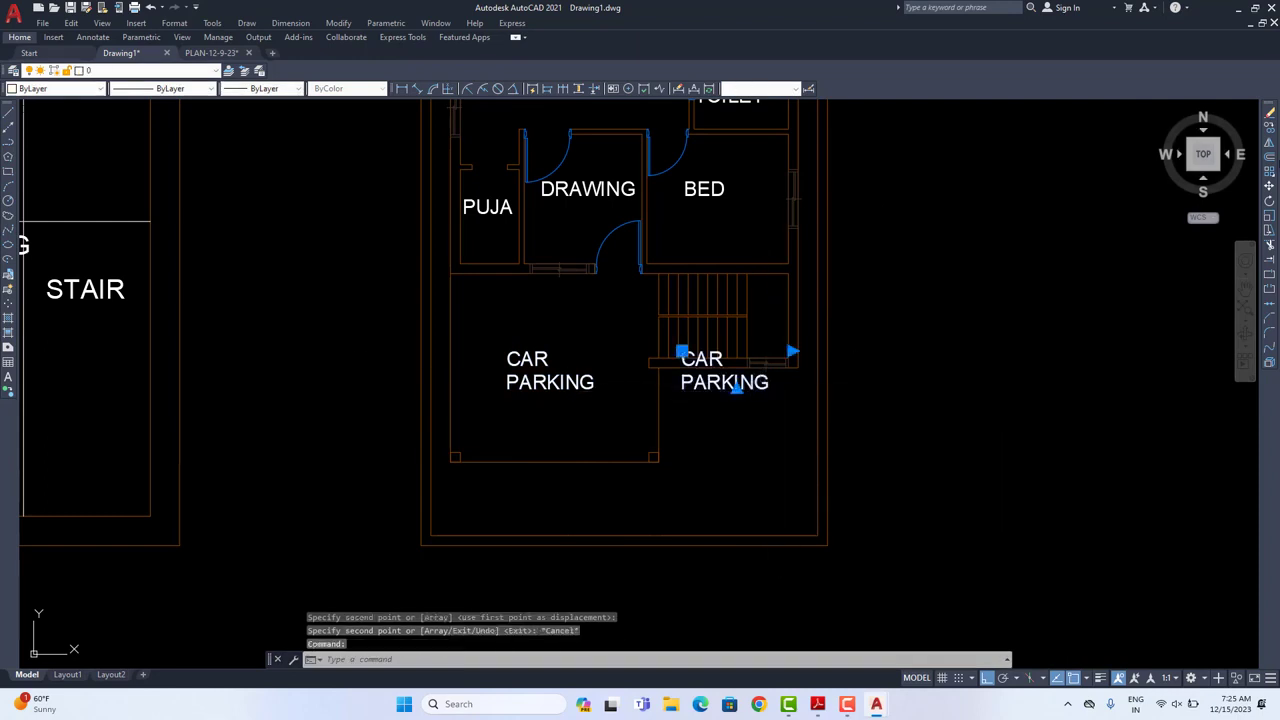
left_click(1268, 186)
left_click(1015, 271)
left_click(1029, 333)
left_click(731, 428)
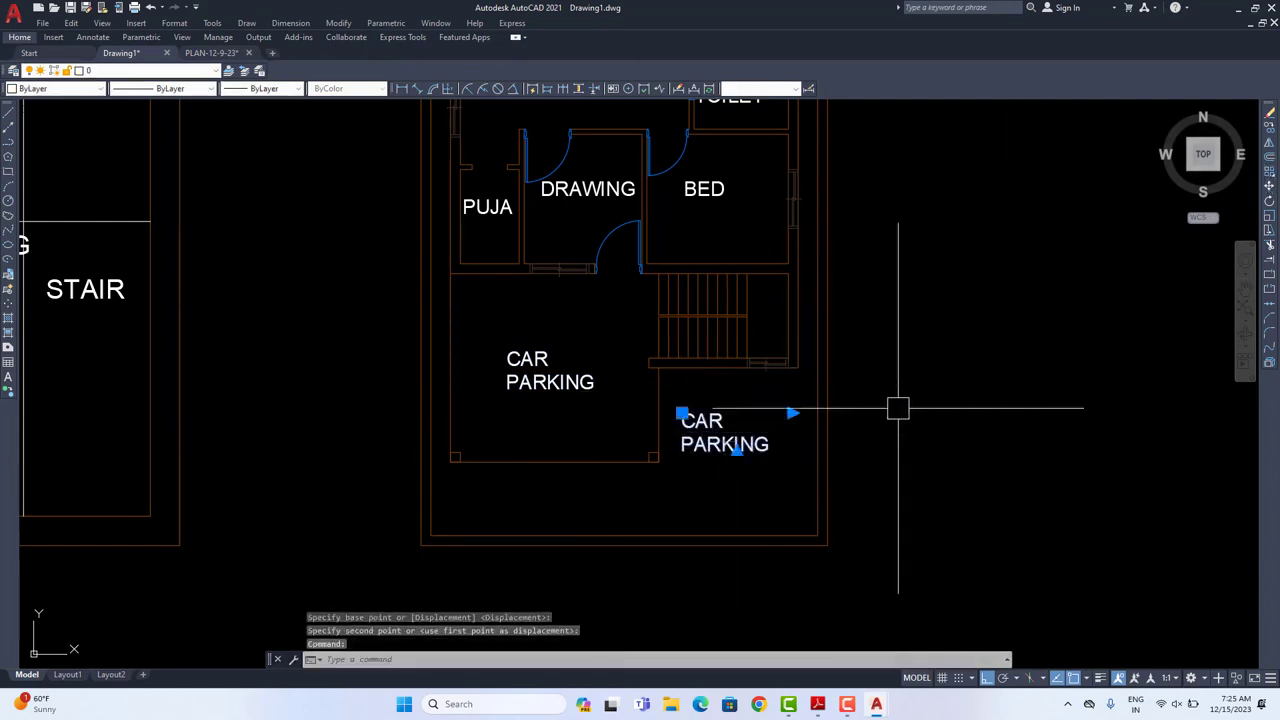
key("space")
left_click(886, 386)
left_click(903, 384)
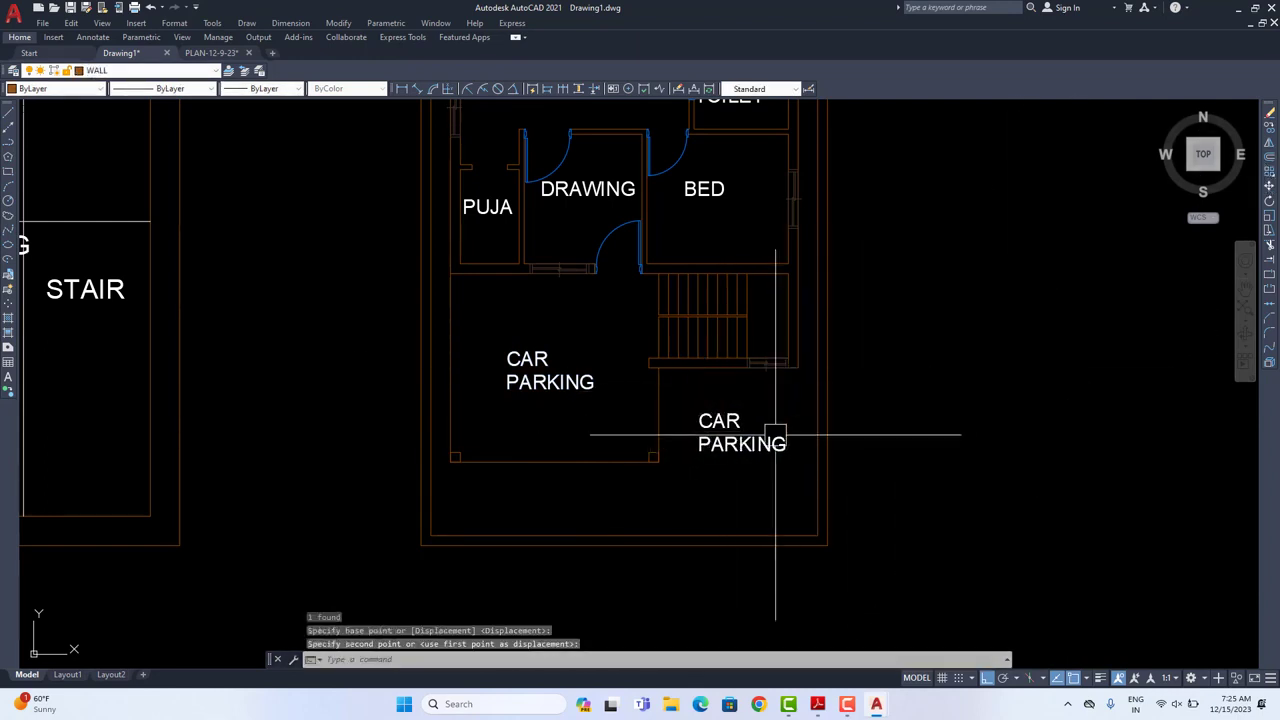
double_click(785, 445)
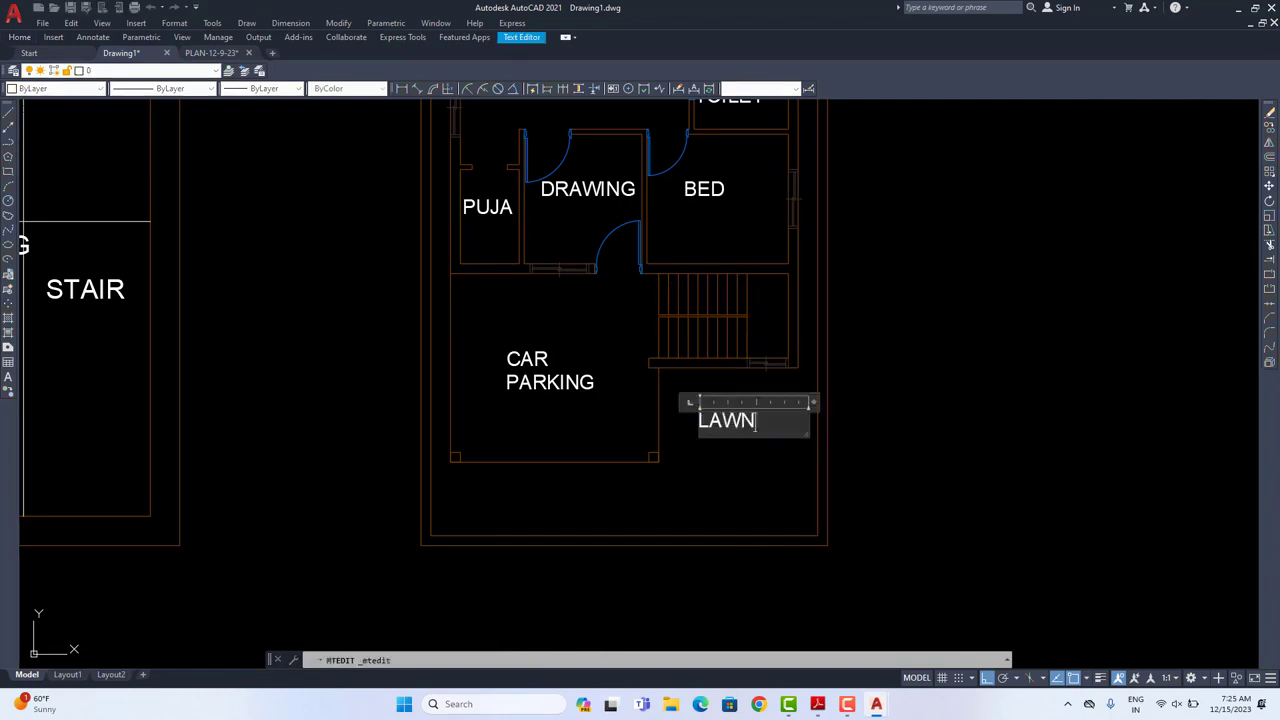
left_click(673, 275)
scroll(671, 270, "down", 2)
middle_click_drag(671, 254, 657, 446)
scroll(752, 421, "up", 4)
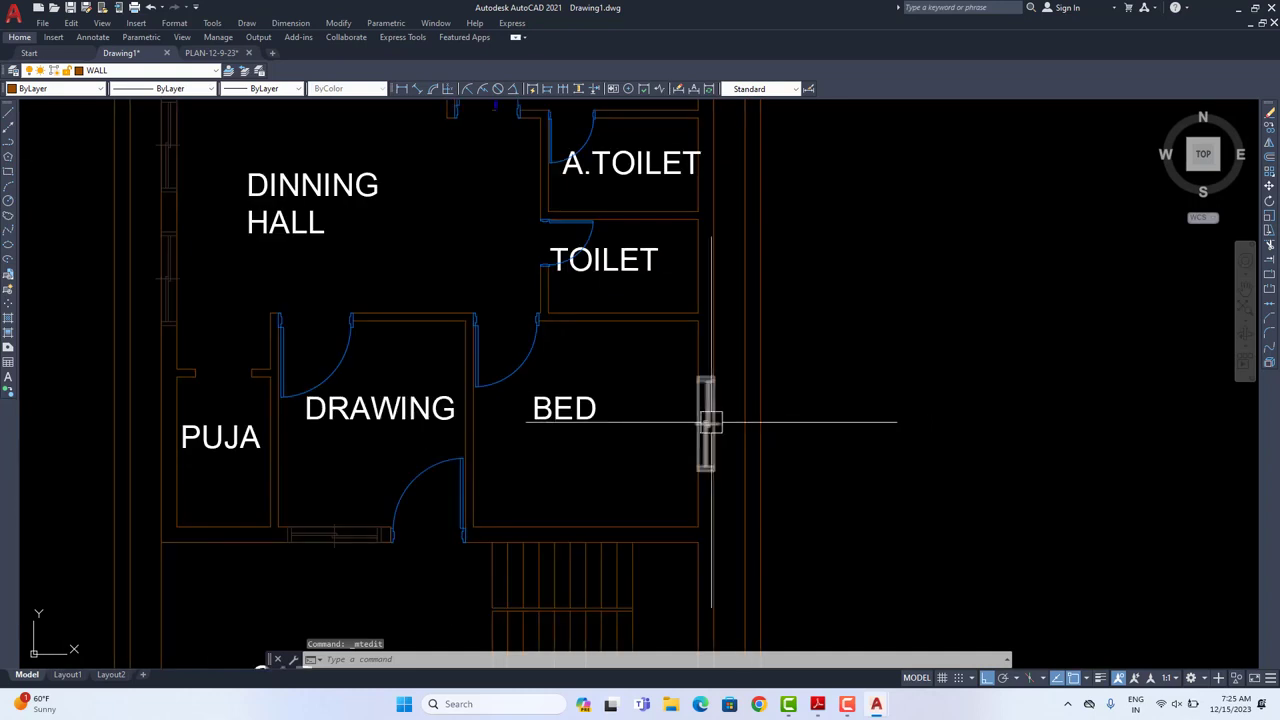
left_click(709, 421)
type("co")
key("Return")
scroll(901, 400, "down", 4)
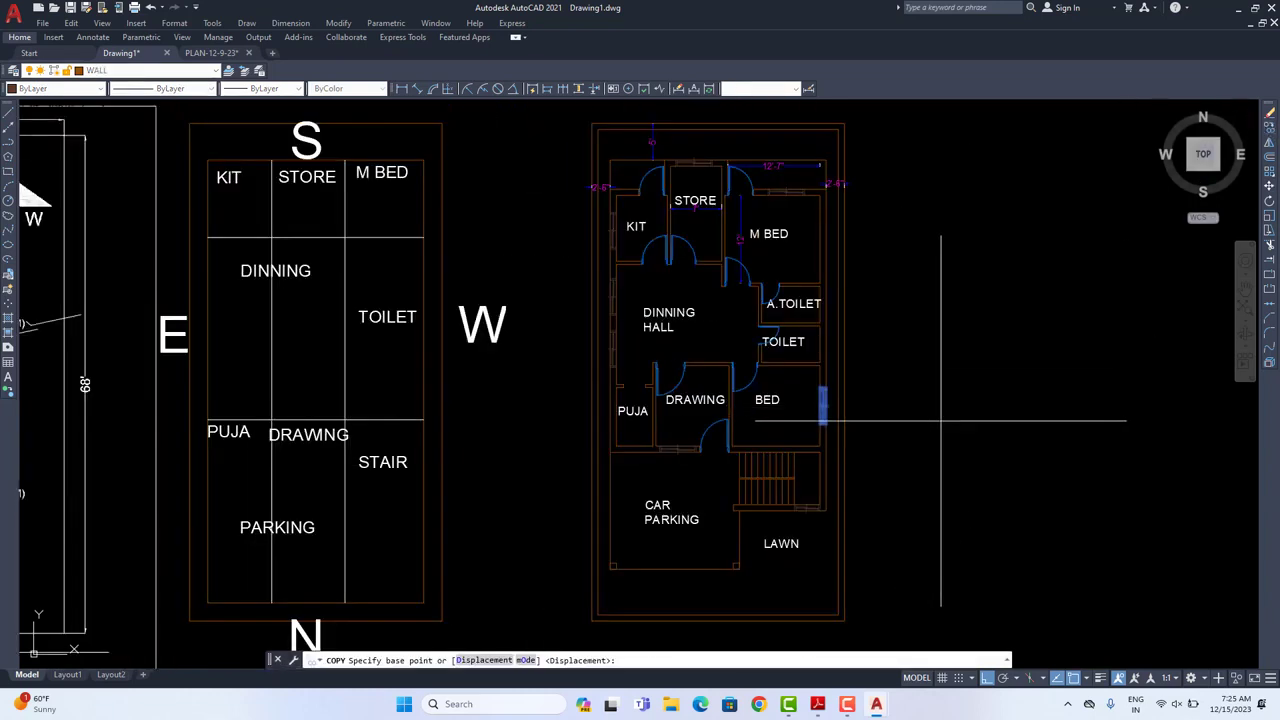
scroll(825, 297, "up", 4)
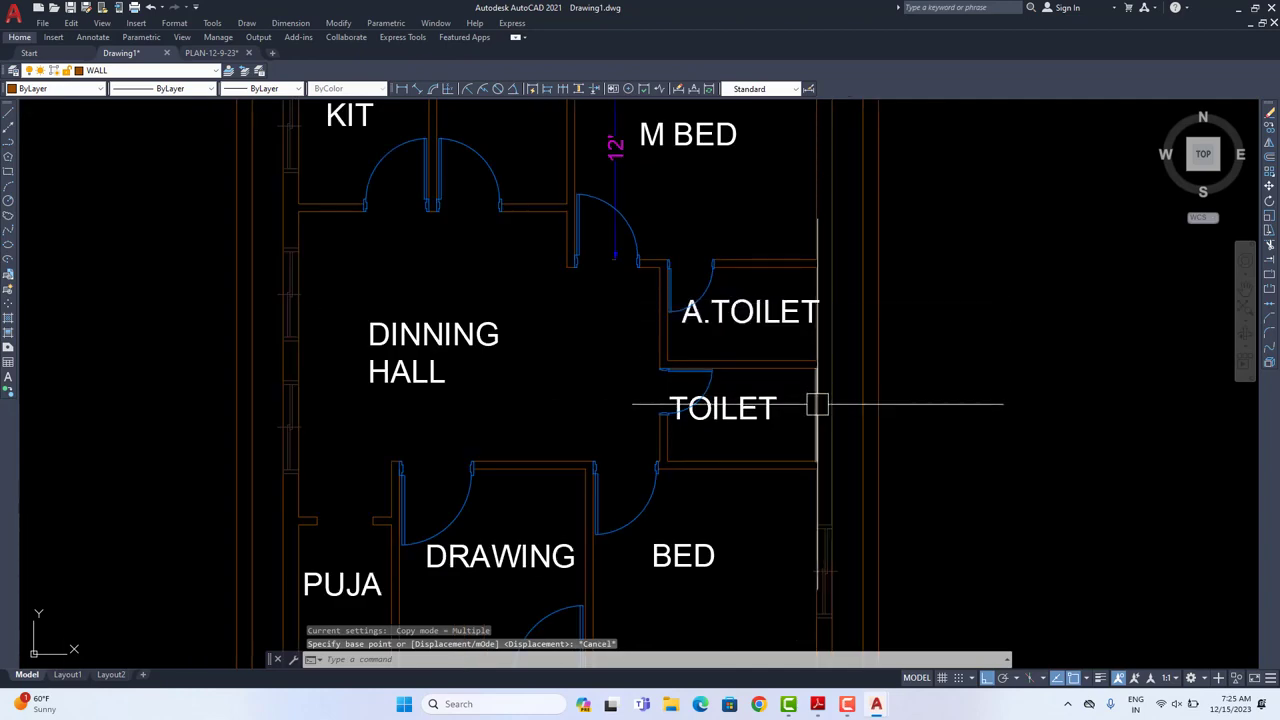
key("Escape")
Step: Copy the bathroom's outer-wall window from the PLAN-12-9-23 drawing and paste it into the A.TOILET's outer wall in Drawing1
left_click(224, 56)
scroll(343, 257, "down", 5)
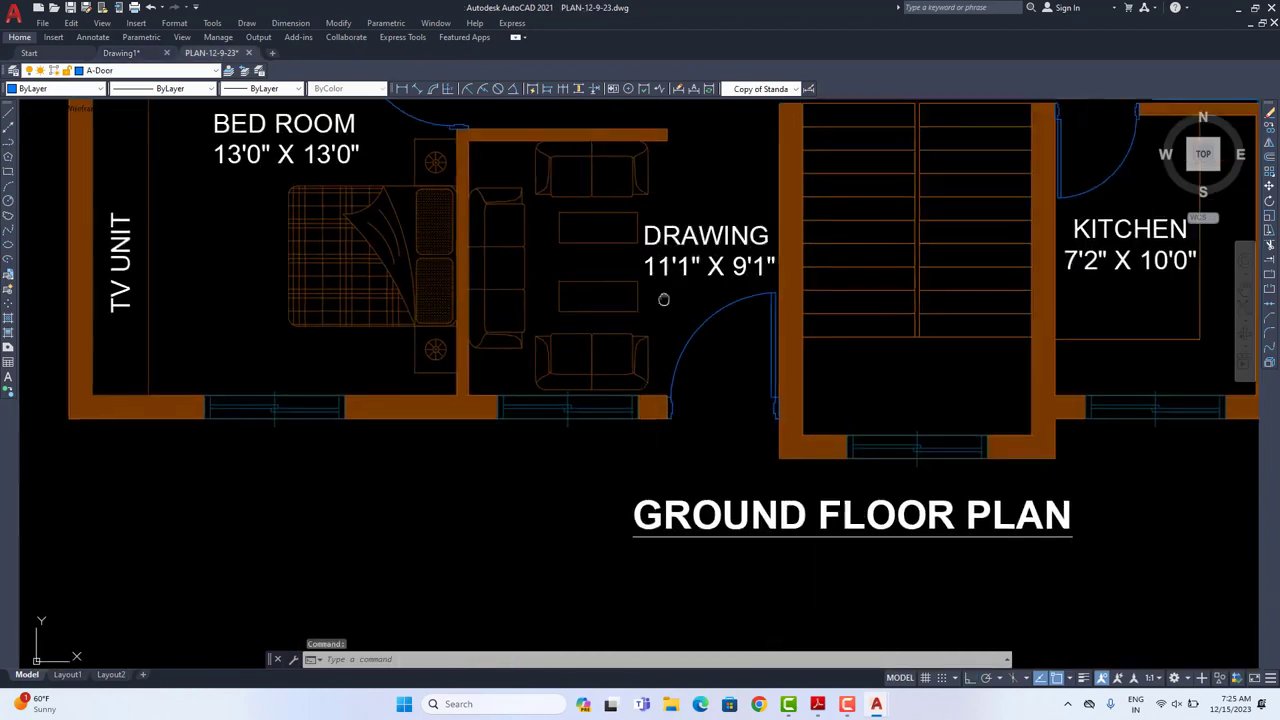
scroll(358, 365, "up", 5)
scroll(358, 365, "up", 3)
left_click(368, 382)
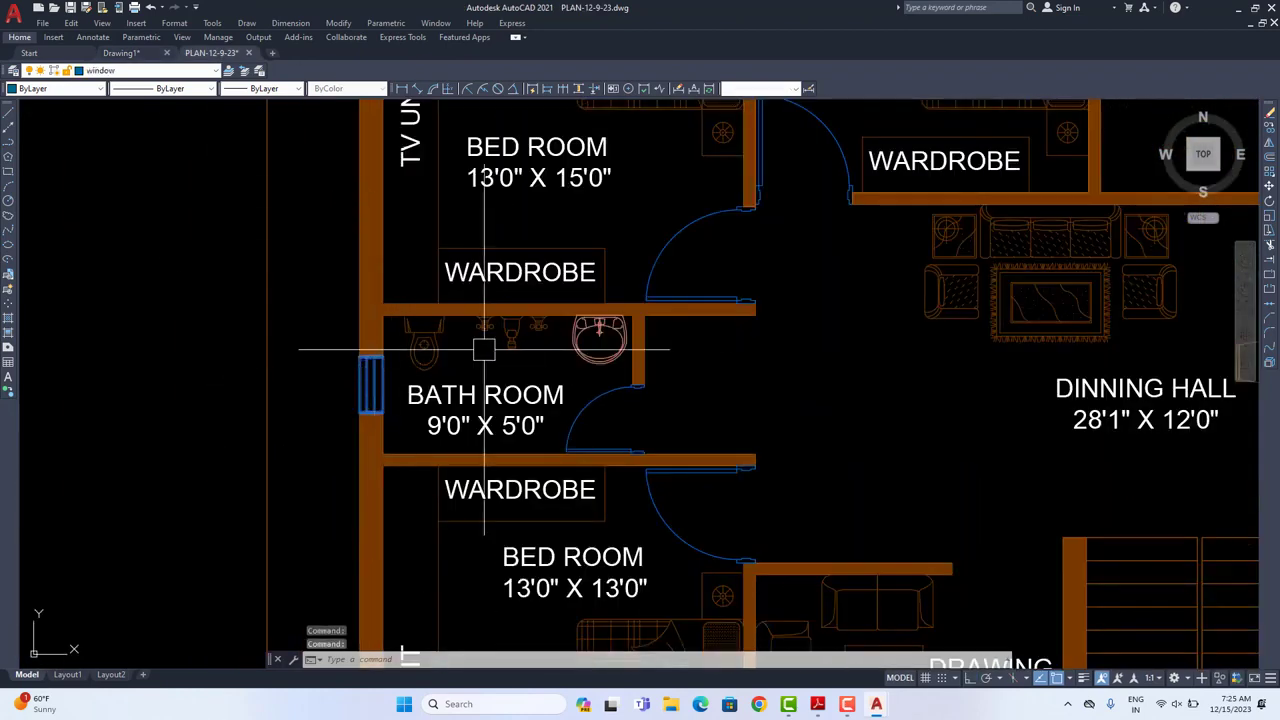
key("ctrl+c")
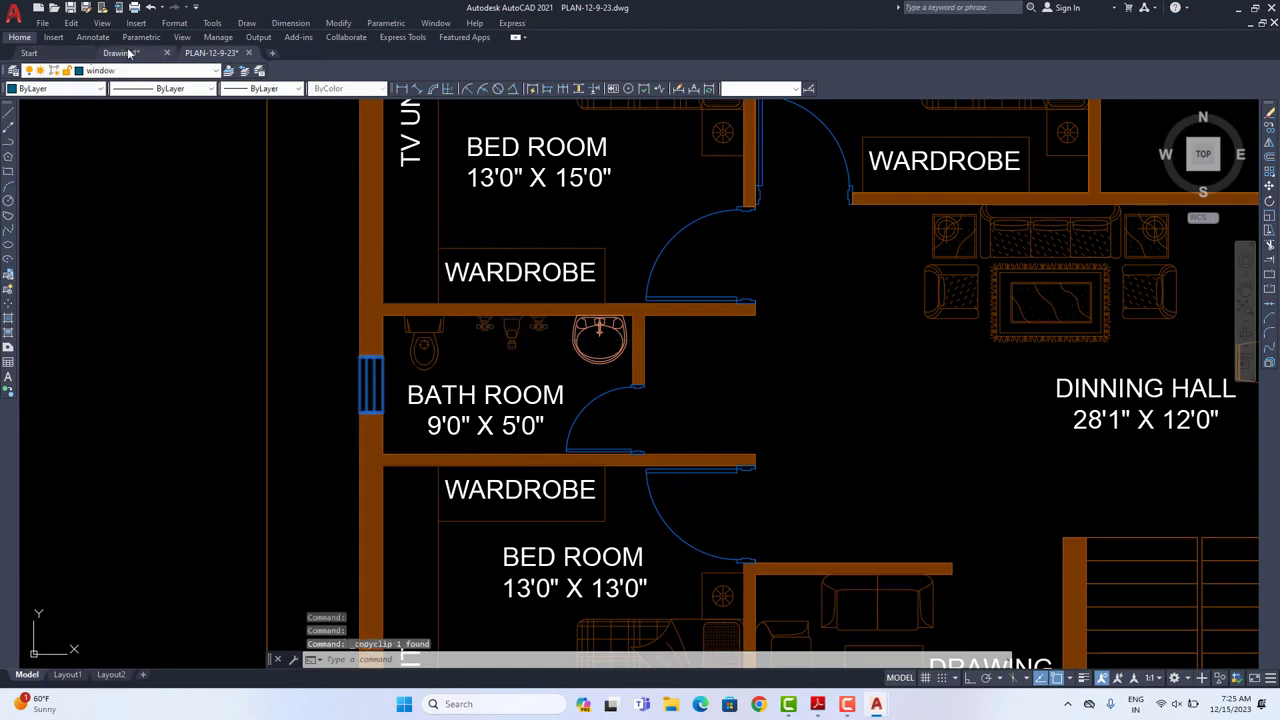
left_click(124, 53)
key("ctrl+v")
scroll(586, 310, "up", 5)
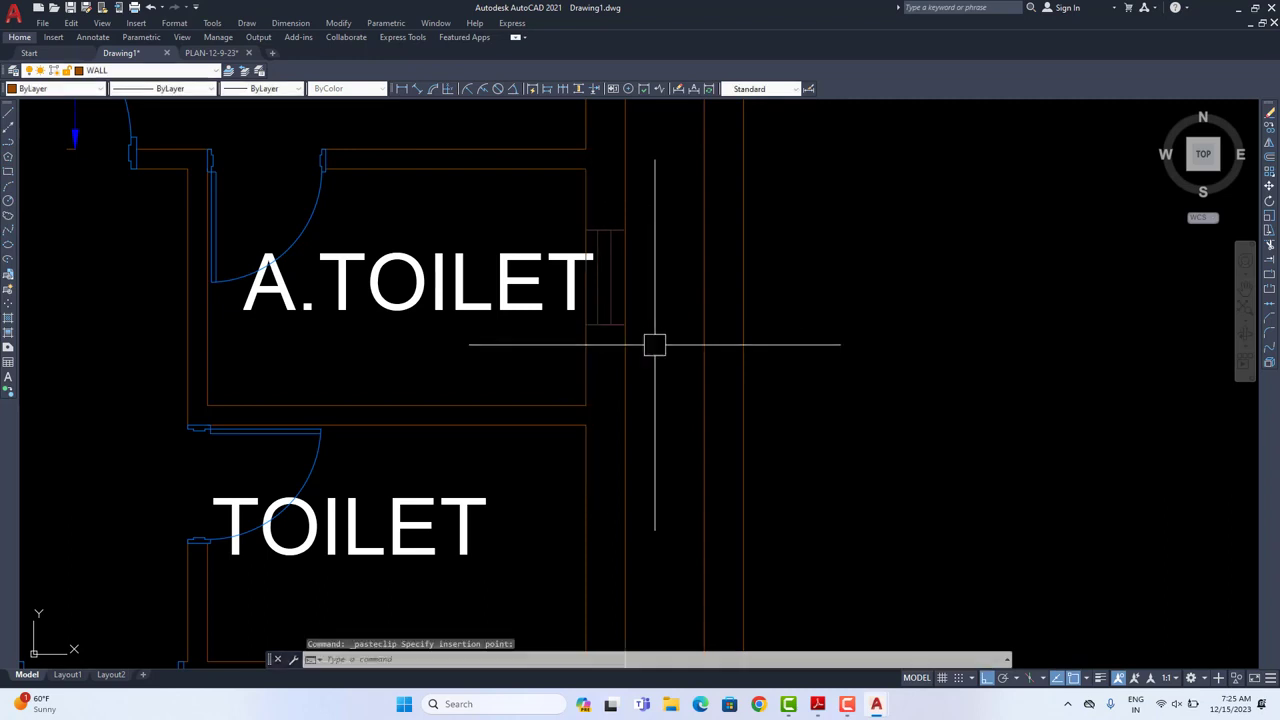
Step: Copy the A.TOILET window straight down into the outer wall of the TOILET
left_click(586, 325)
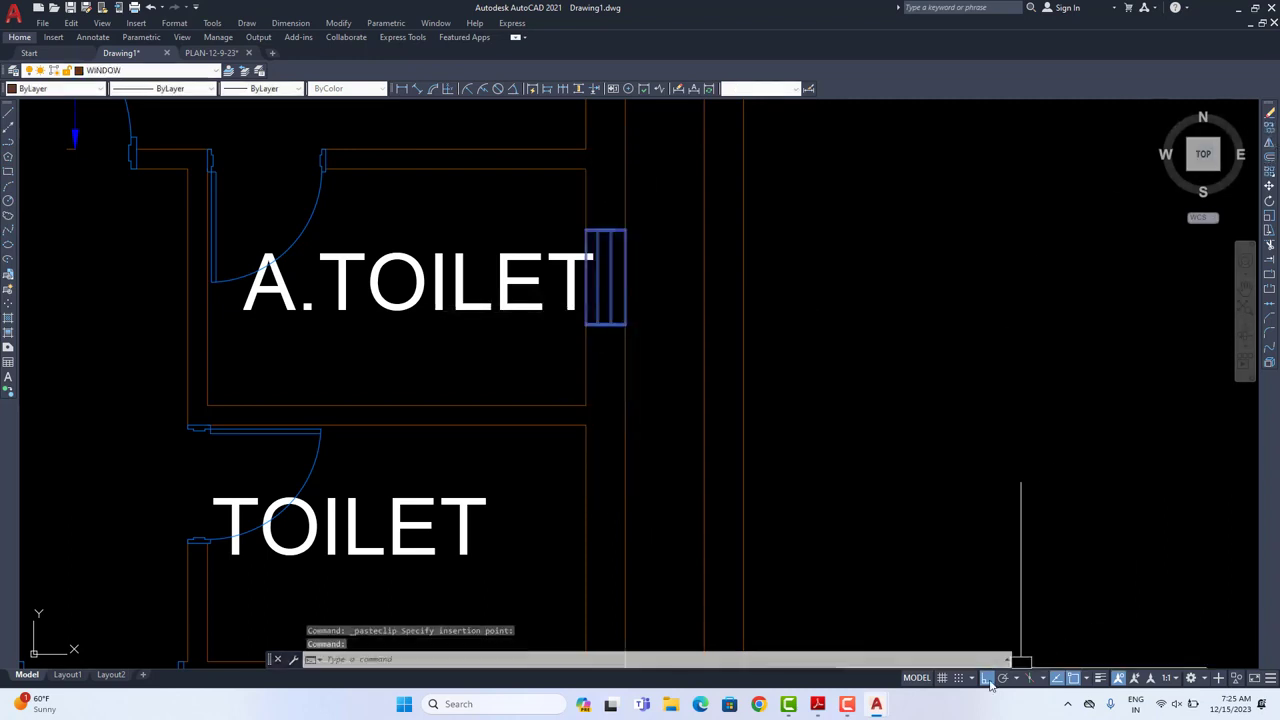
left_click(997, 327)
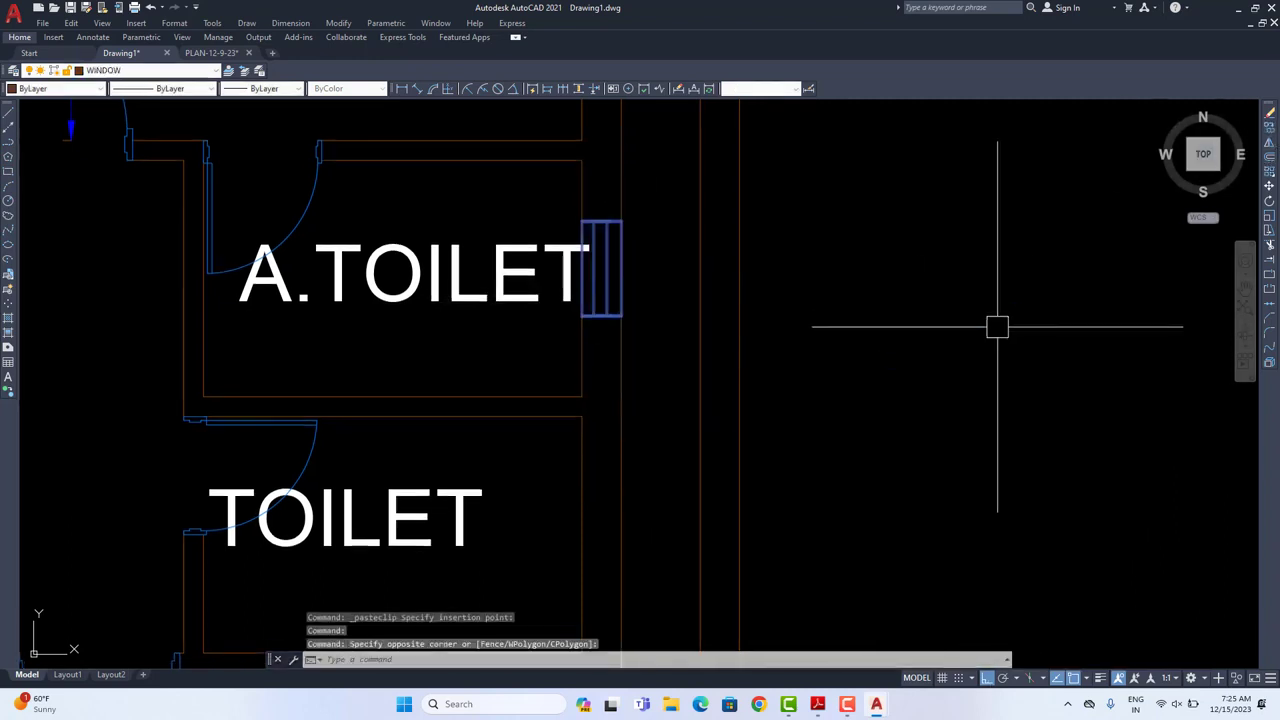
left_click(1269, 128)
left_click(869, 266)
middle_click_drag(854, 514, 832, 351)
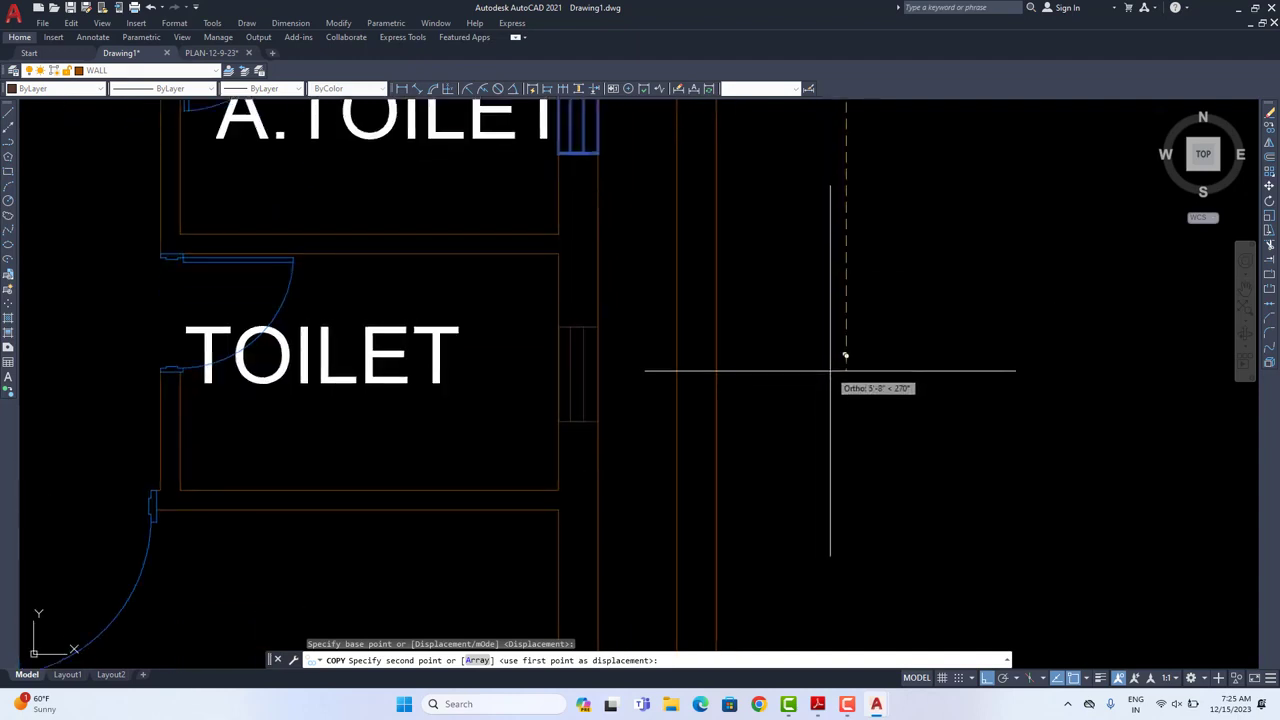
left_click(830, 370)
scroll(793, 398, "down", 2)
key("Escape")
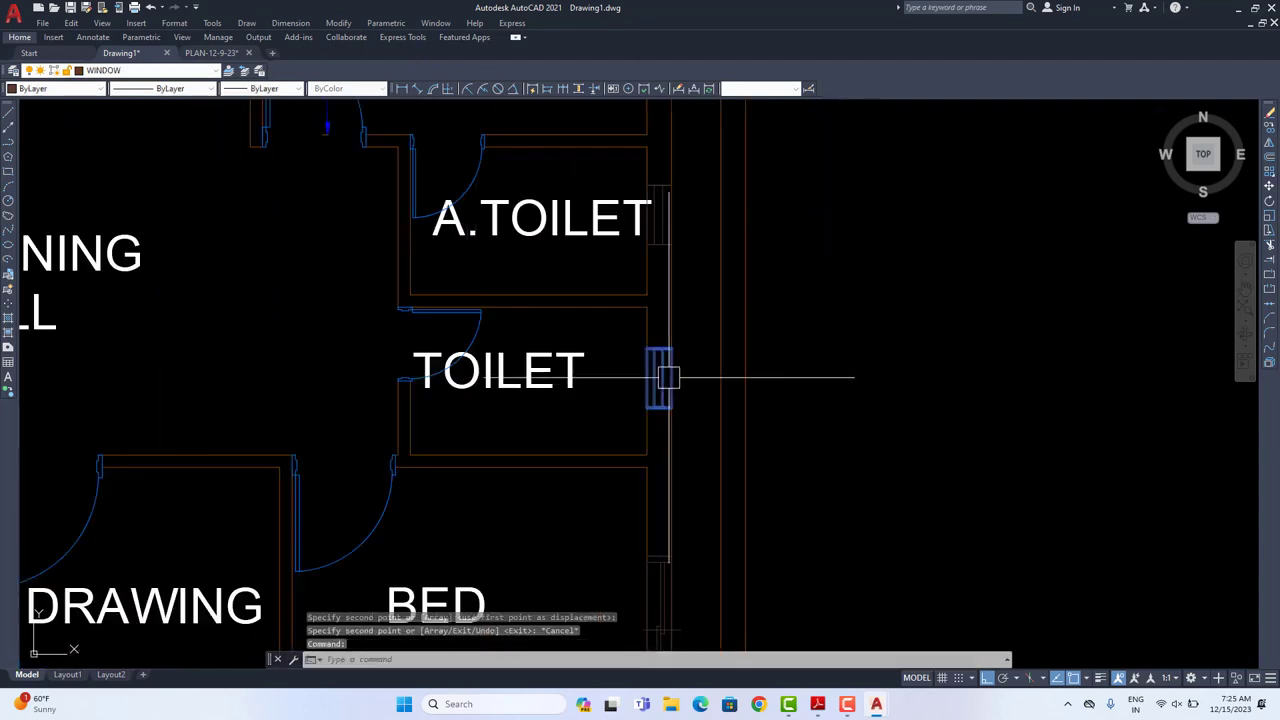
Step: Copy the TOILET window across the plan into the outer wall of the PUJA room
left_click(1269, 129)
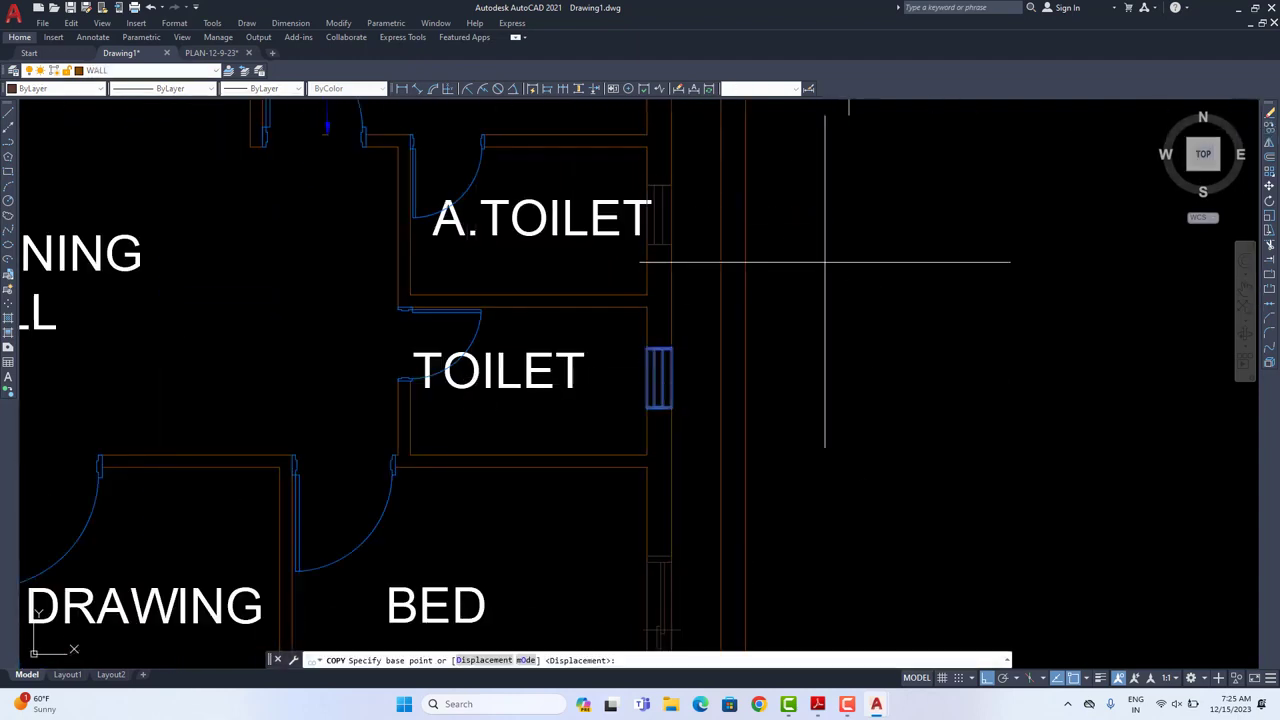
left_click(659, 377)
scroll(520, 410, "down", 4)
middle_click_drag(480, 423, 674, 383)
scroll(490, 470, "up", 2)
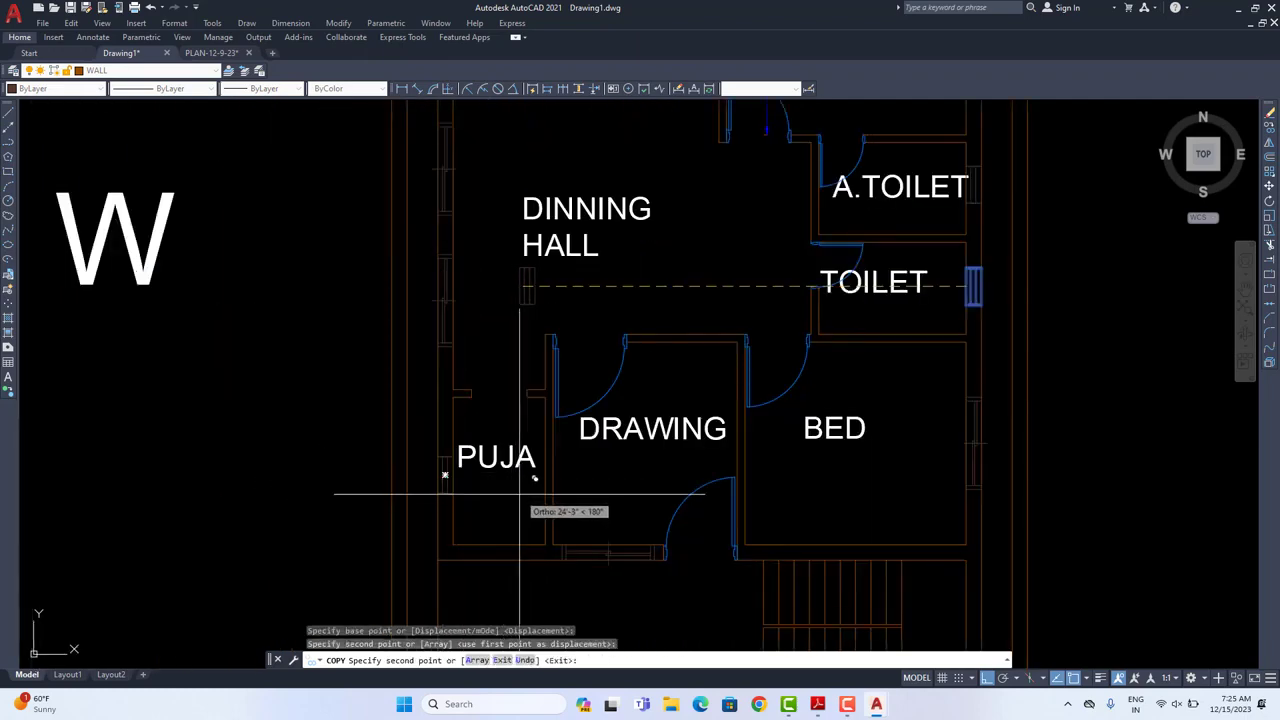
key("Escape")
middle_click_drag(500, 495, 577, 403)
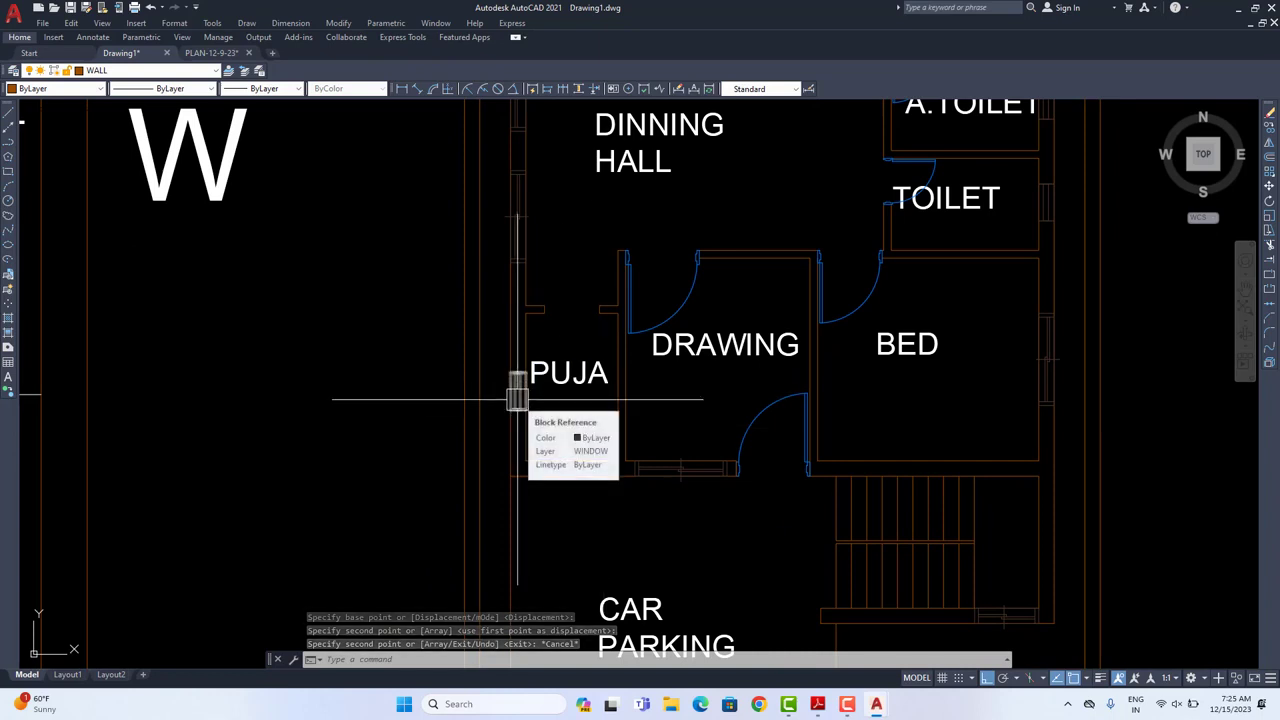
Step: Measure the kitchen's inside width and depth using linear dimensions without placing them
scroll(522, 400, "down", 2)
scroll(525, 400, "down", 3)
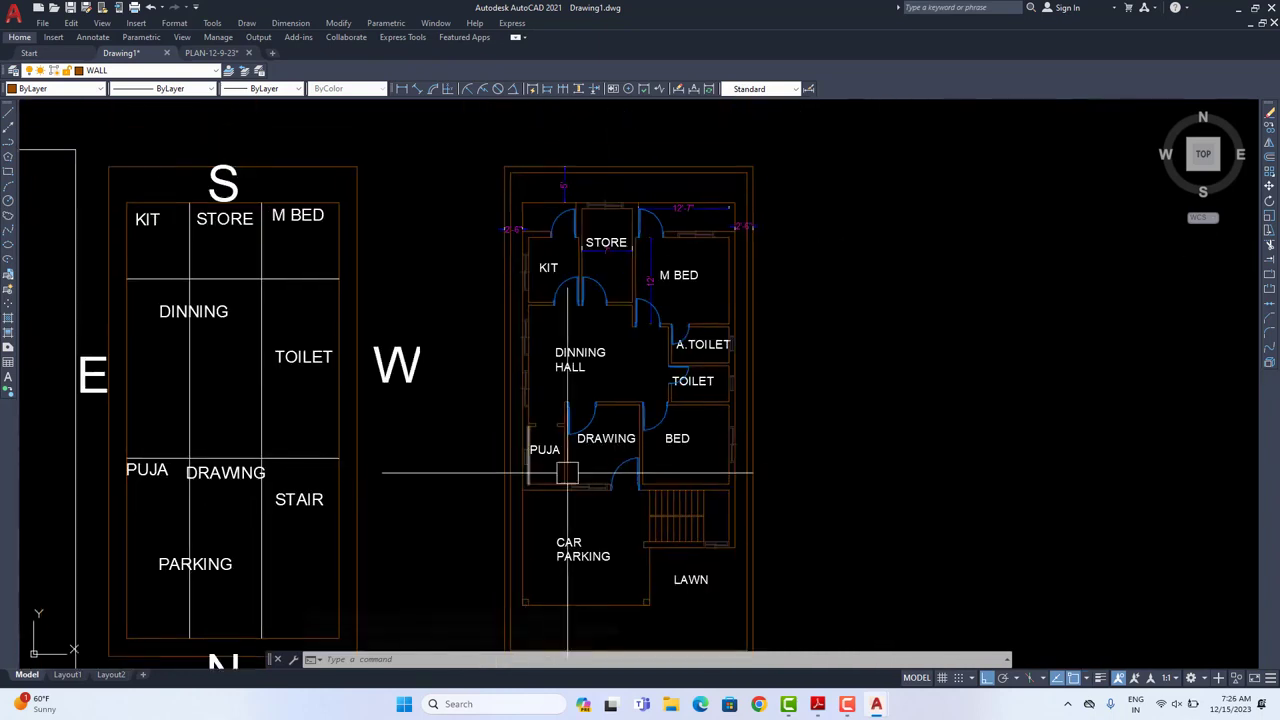
middle_click_drag(562, 455, 579, 456)
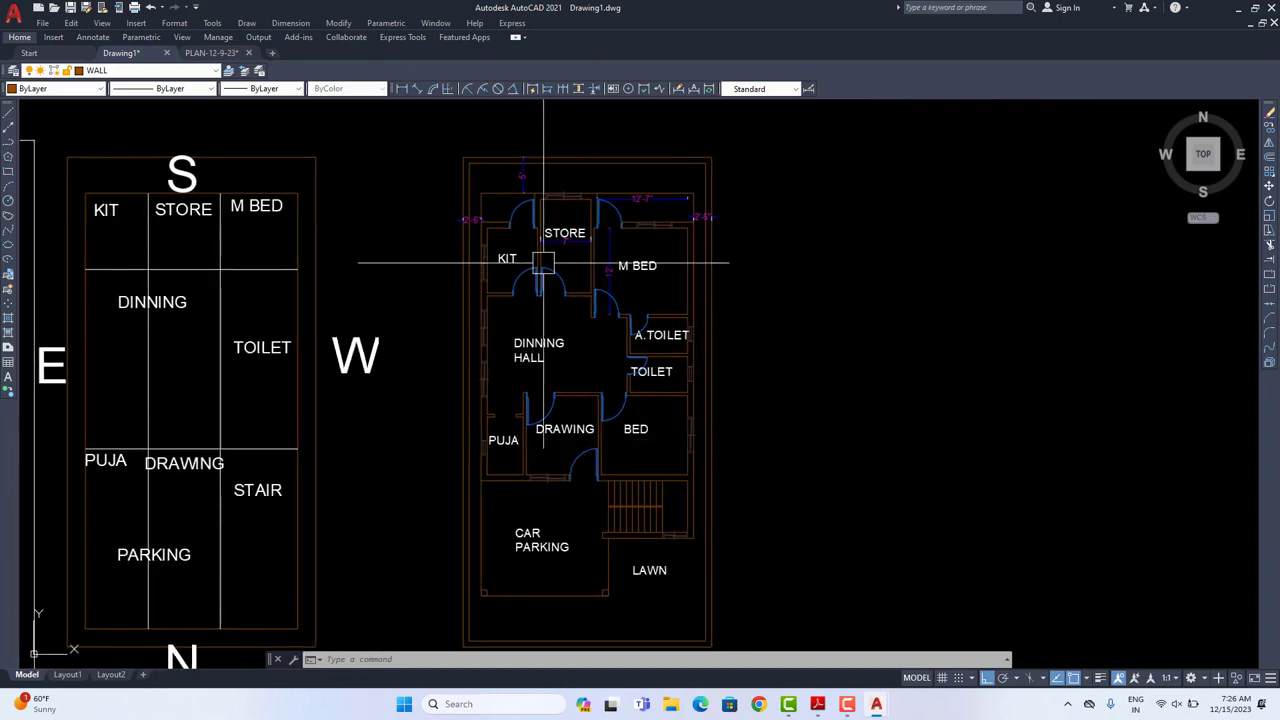
scroll(492, 201, "up", 4)
middle_click_drag(535, 197, 551, 211)
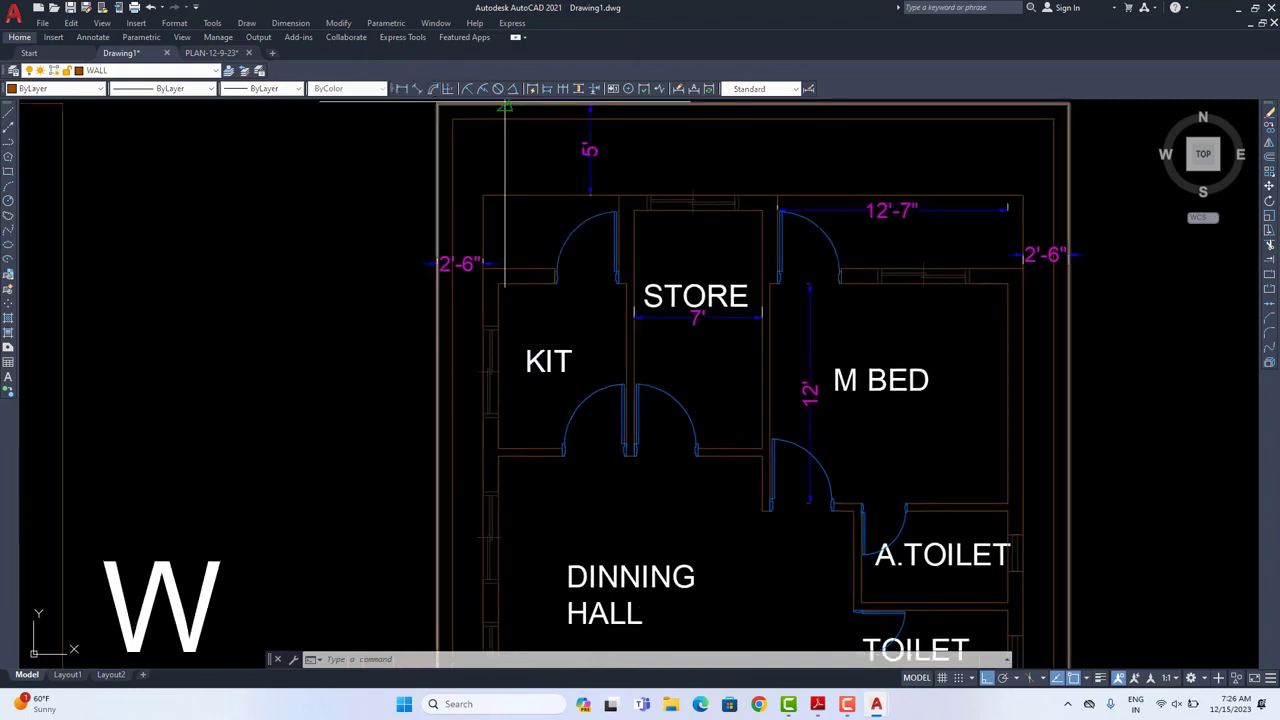
scroll(504, 329, "up", 2)
left_click(494, 297)
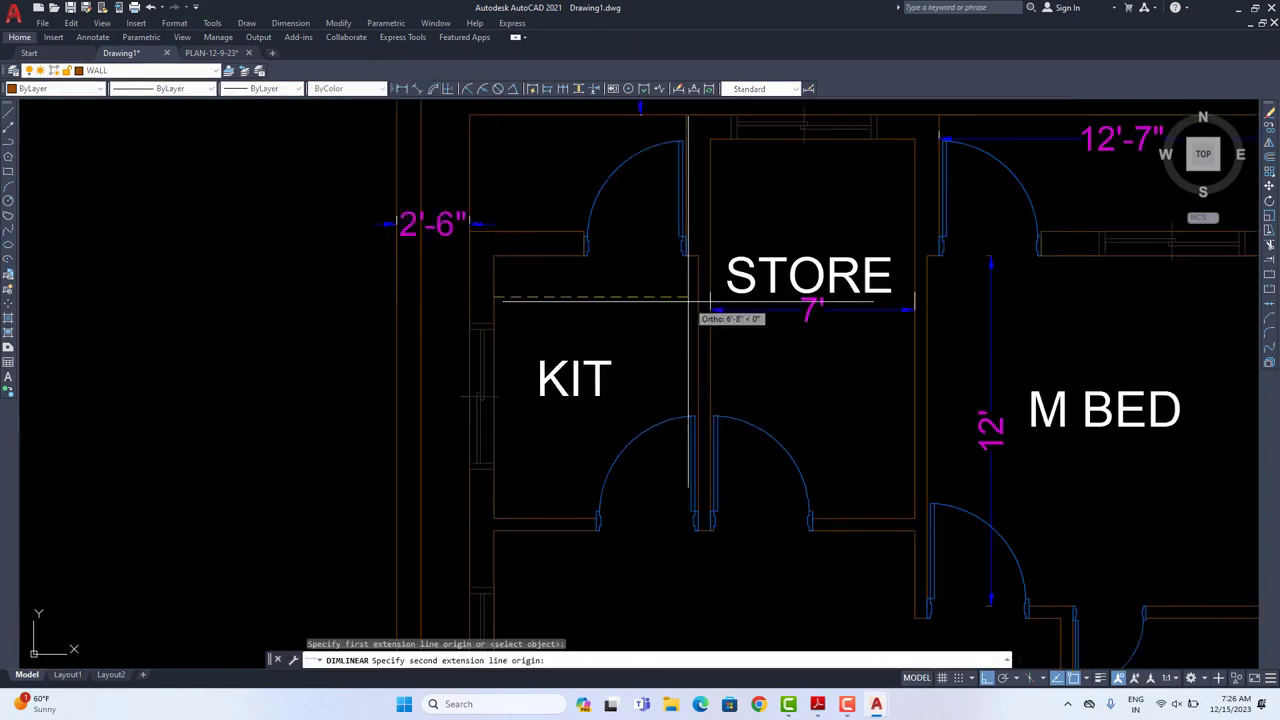
left_click(698, 297)
key("Escape")
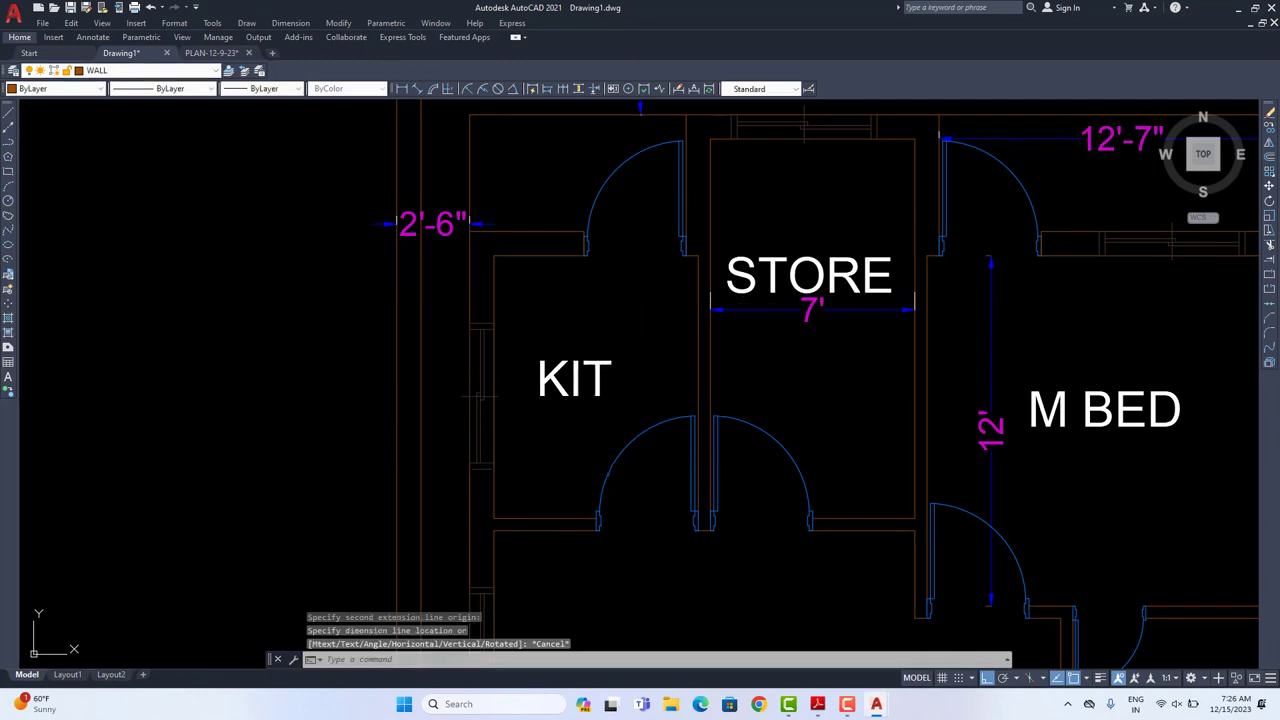
key("Return")
left_click(530, 518)
key("Escape")
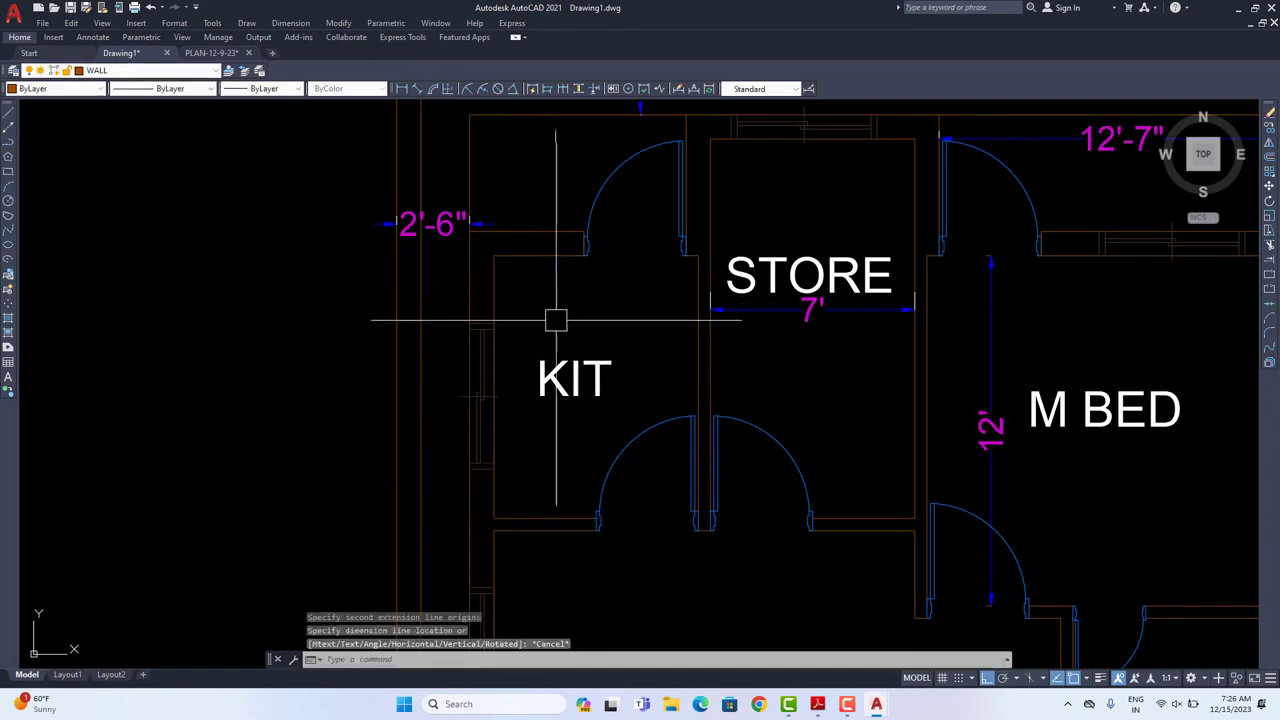
Step: Change the KIT label to two centred lines reading KITCHEN and 7' X 9' with a 10" text height
double_click(560, 372)
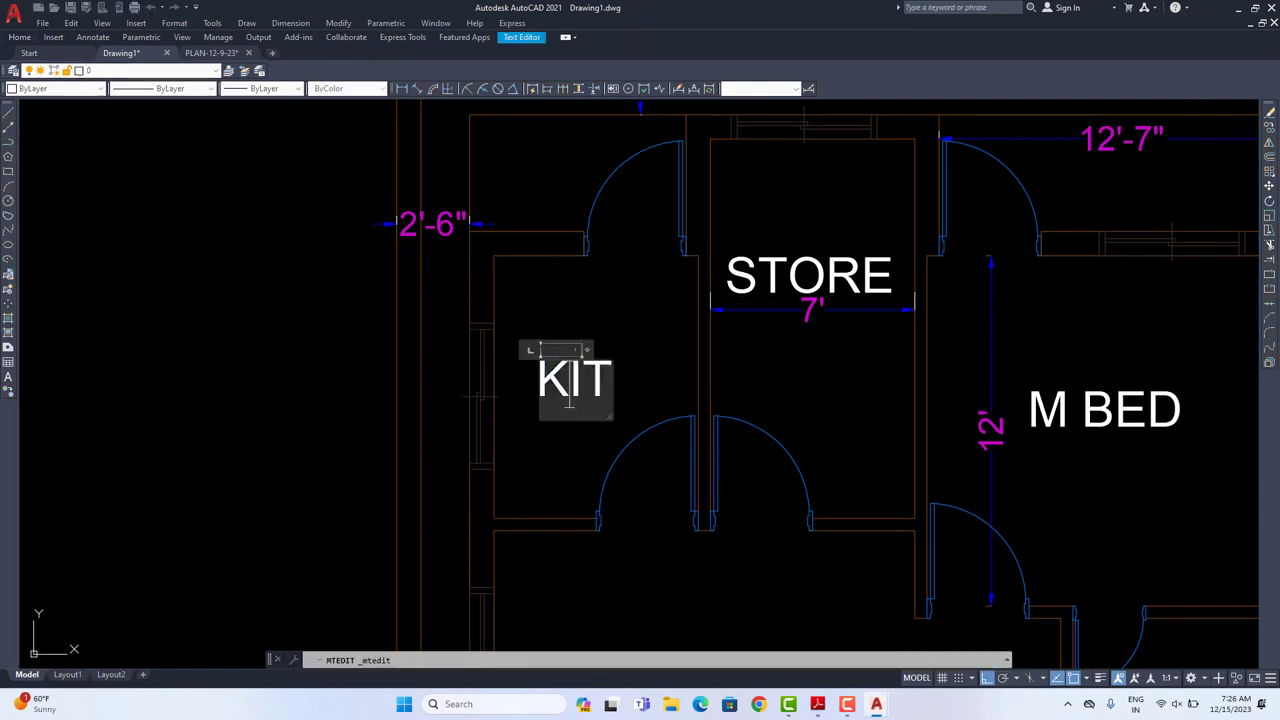
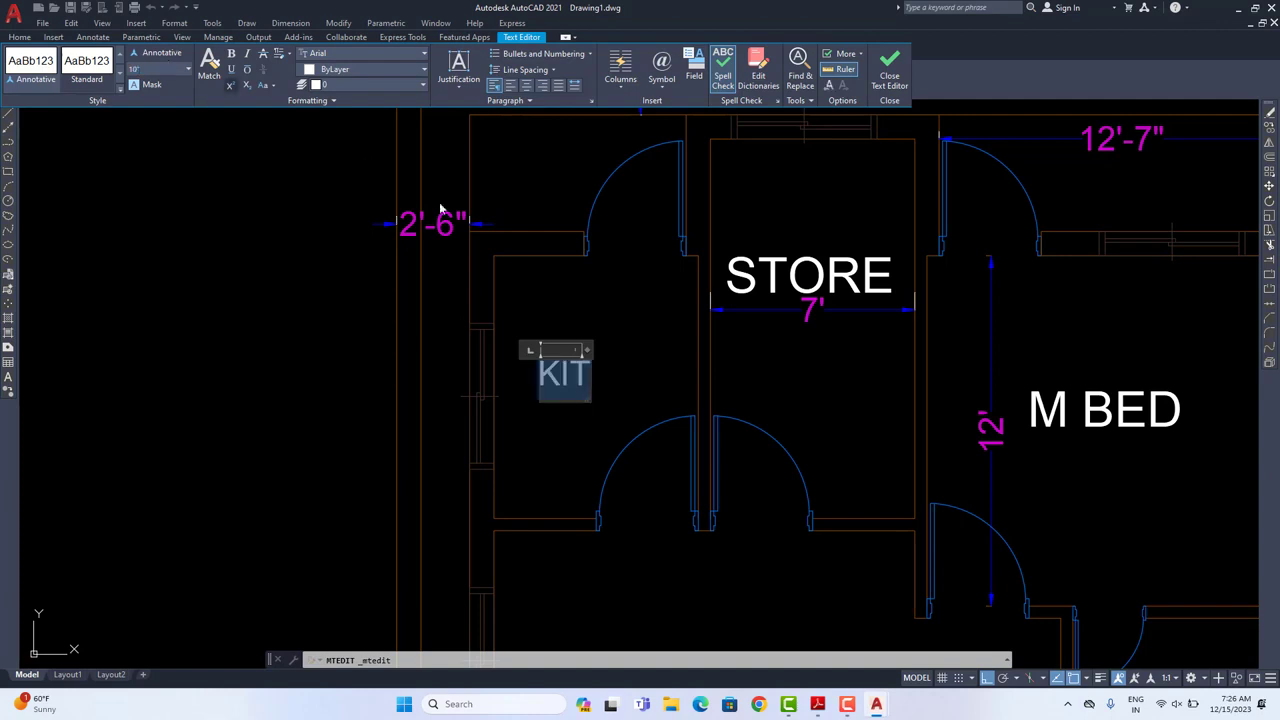
left_click(587, 291)
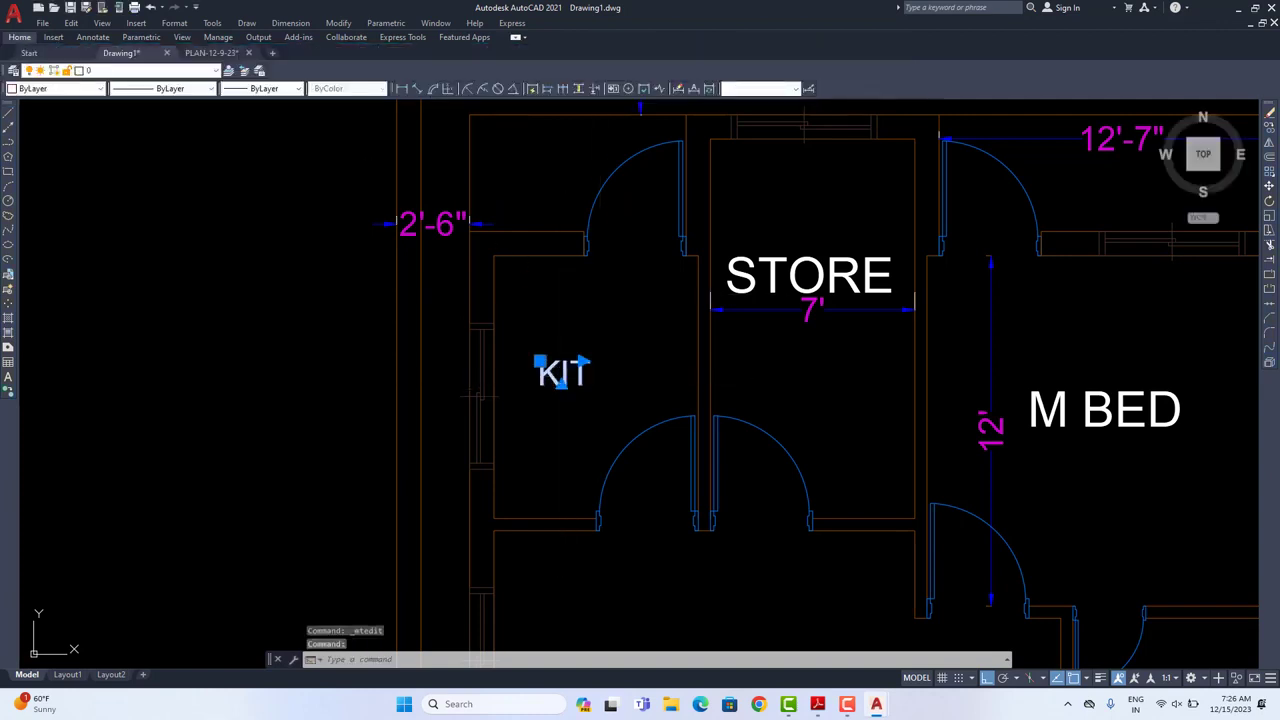
double_click(560, 372)
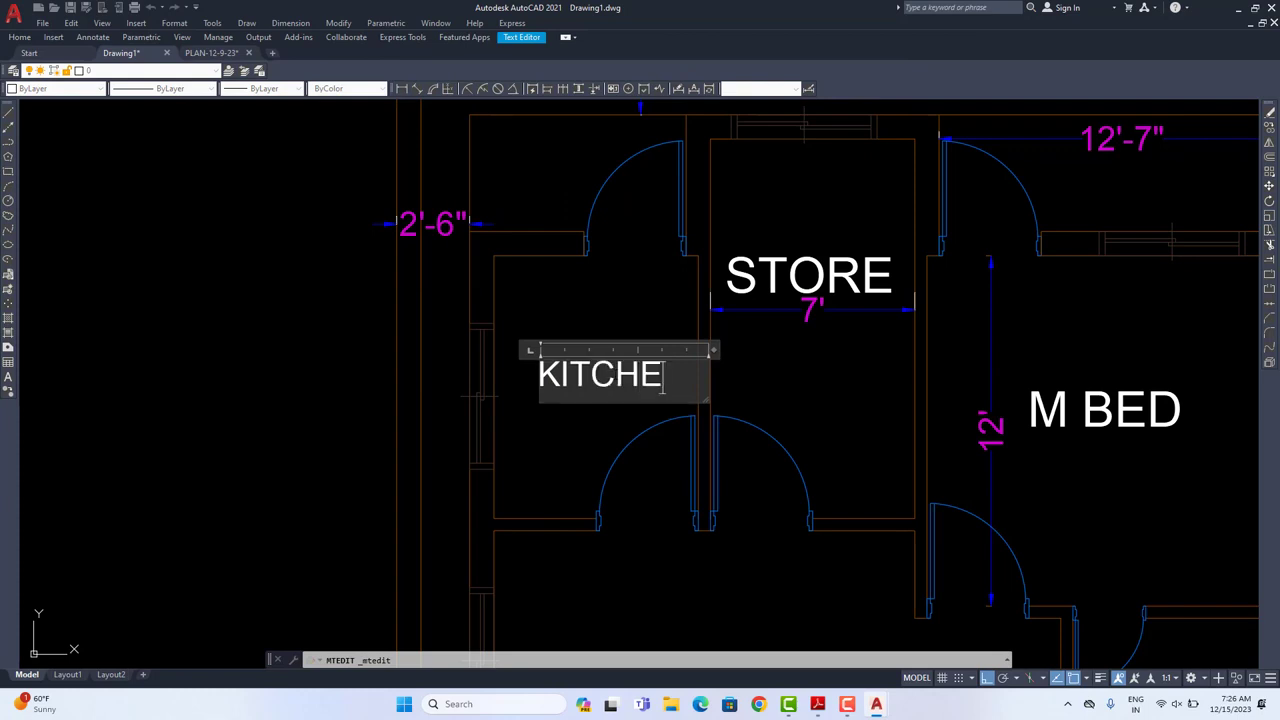
key("Return")
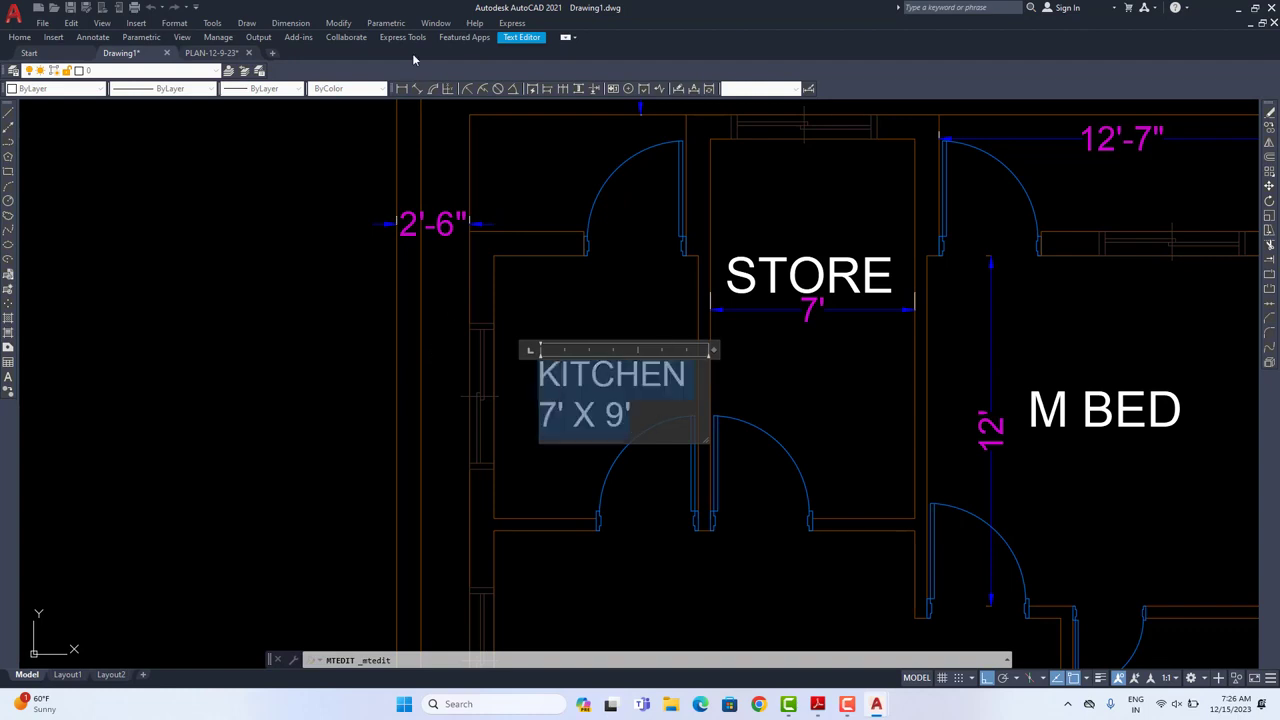
left_click(512, 42)
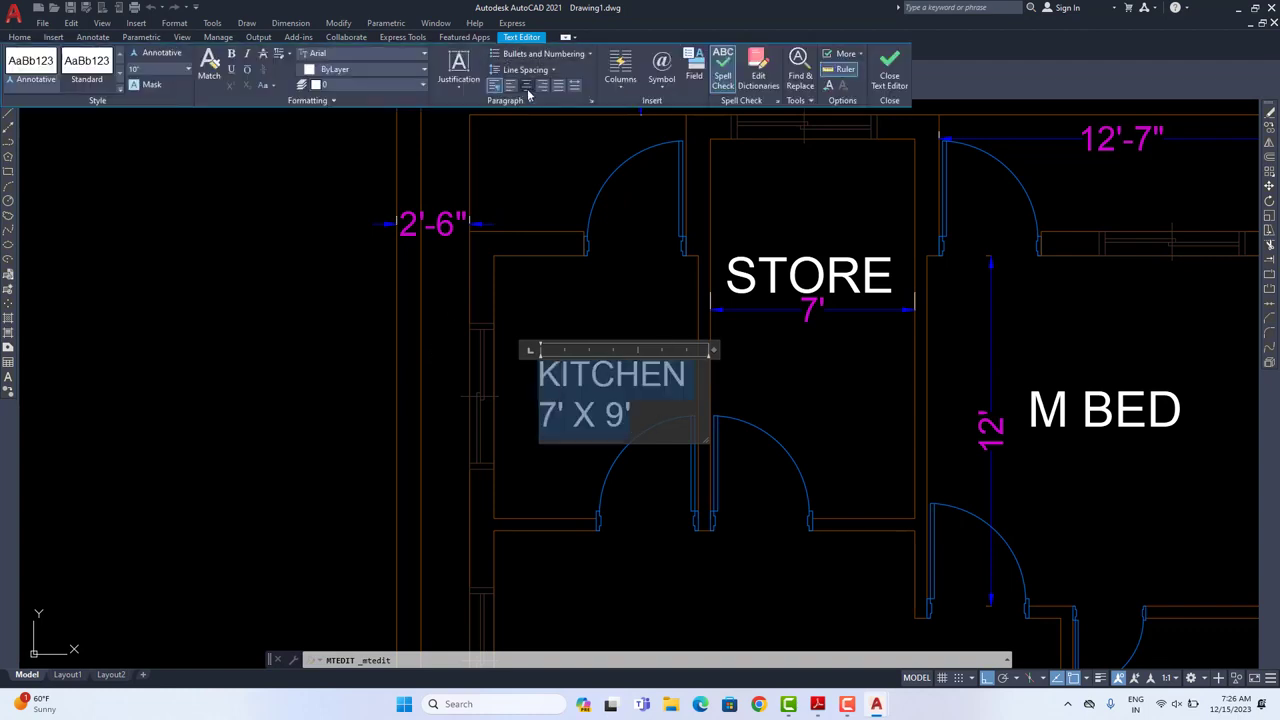
left_click(669, 258)
Step: Move the KITCHEN label horizontally and upward so it sits centred between the kitchen walls, clear of the door swing
left_click(646, 372)
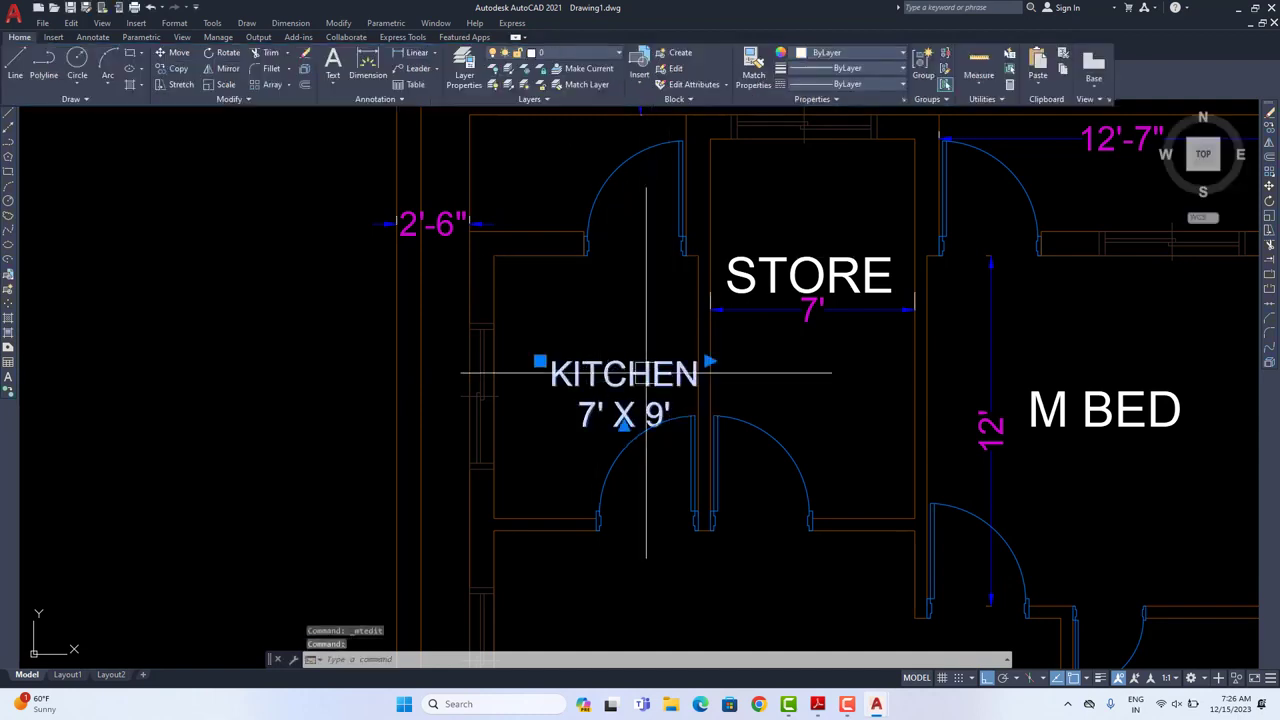
left_click(1269, 188)
middle_click_drag(778, 604, 774, 483)
left_click(771, 486)
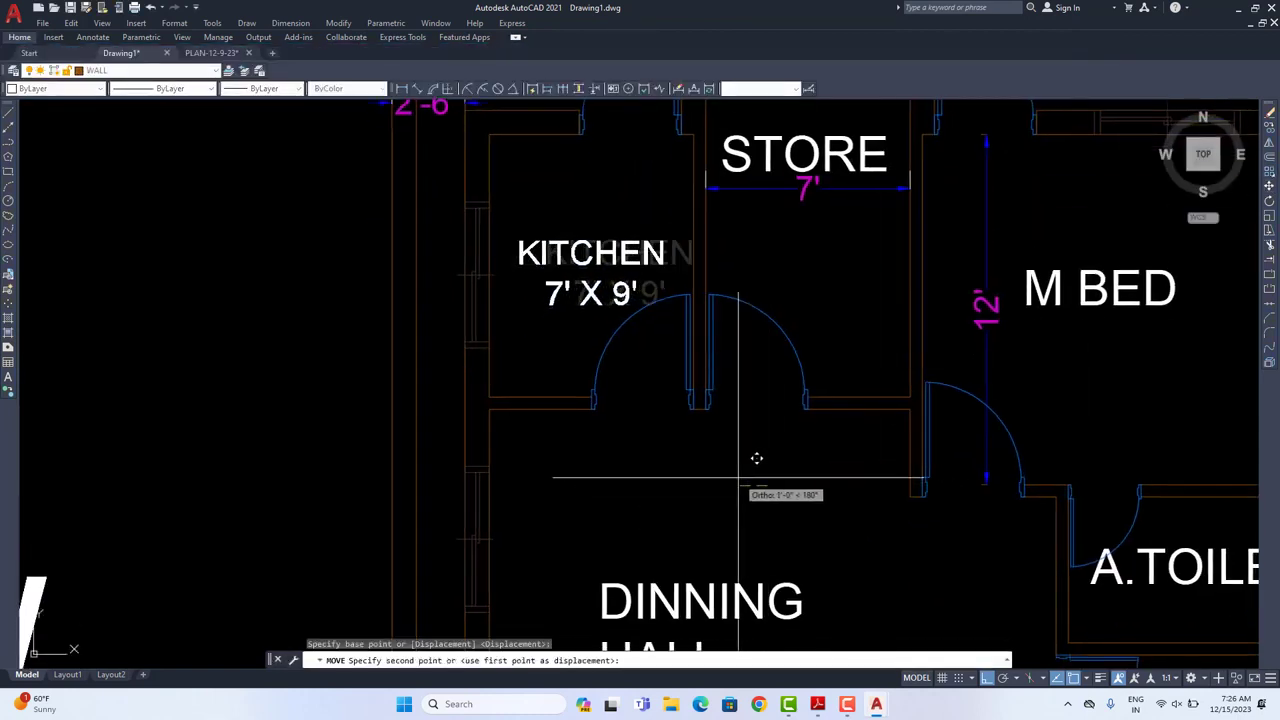
left_click(737, 478)
left_click(628, 293)
key("space")
left_click(730, 491)
left_click(727, 470)
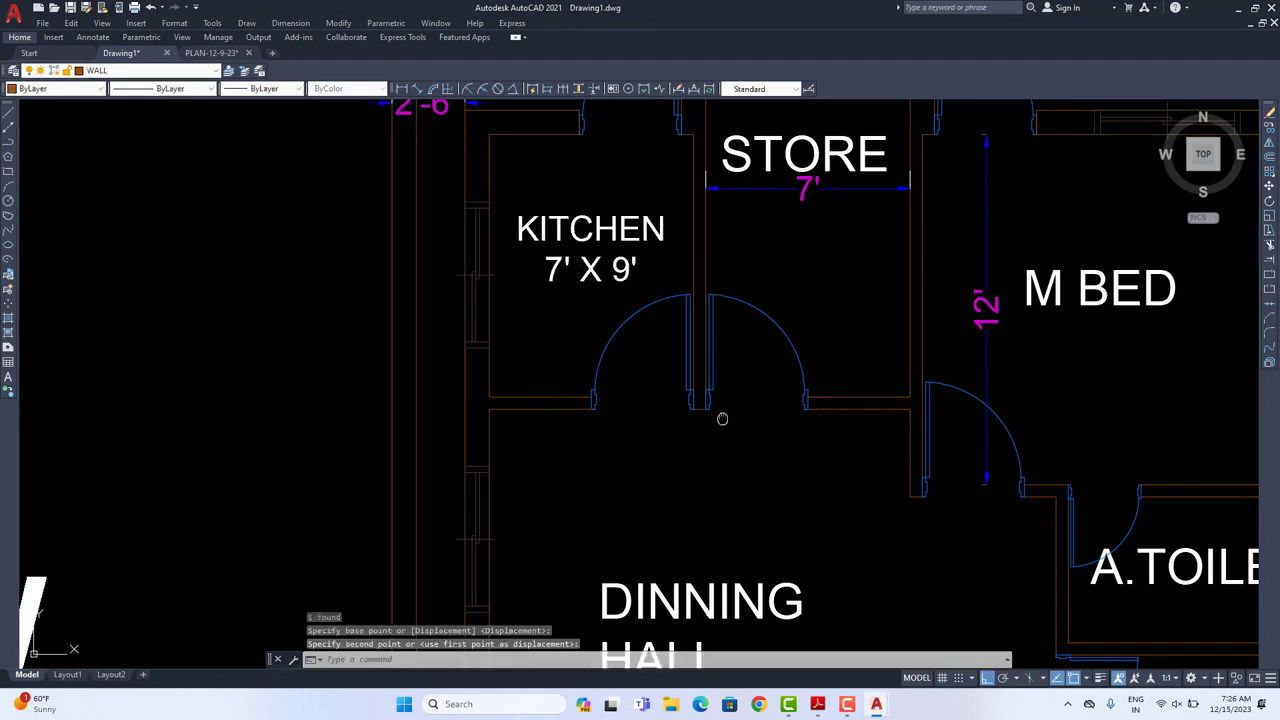
Step: Match the KITCHEN label's text properties onto the other room labels, from STORE and M BED through the toilets, hall, DRAWING, BED and PUJA to CAR PARKING
middle_click_drag(723, 417, 660, 508)
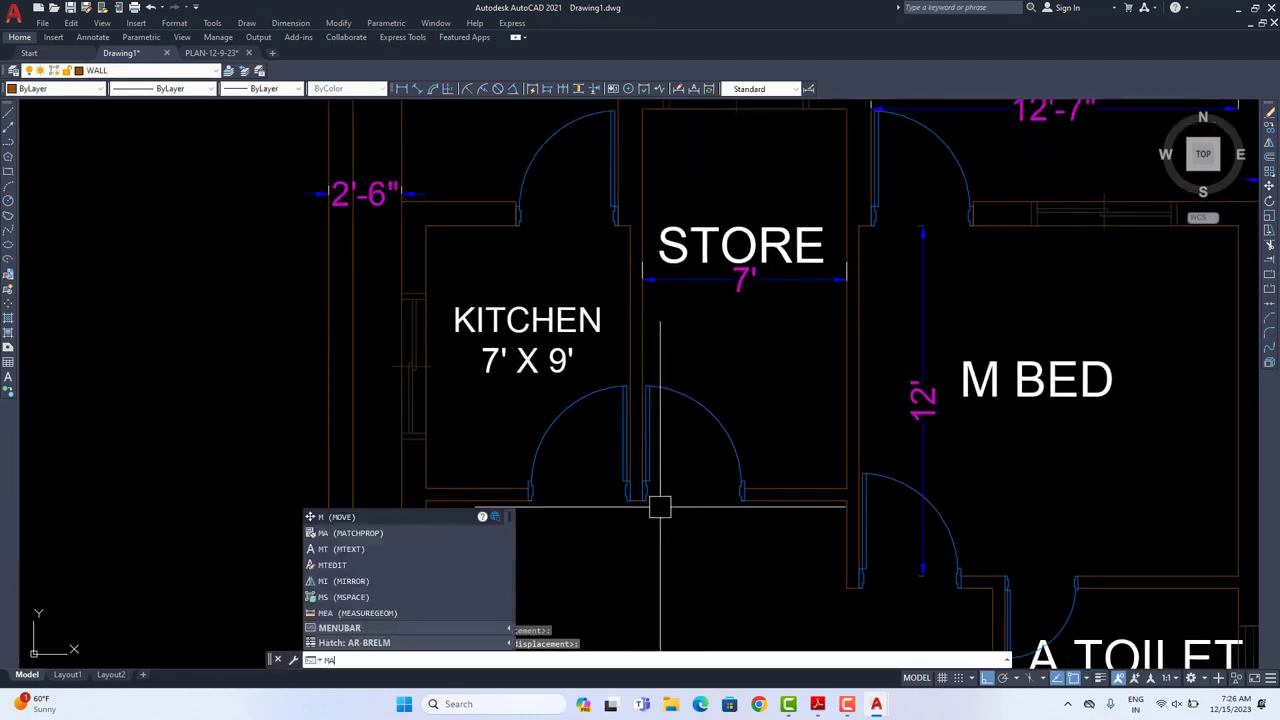
key("Return")
left_click(552, 347)
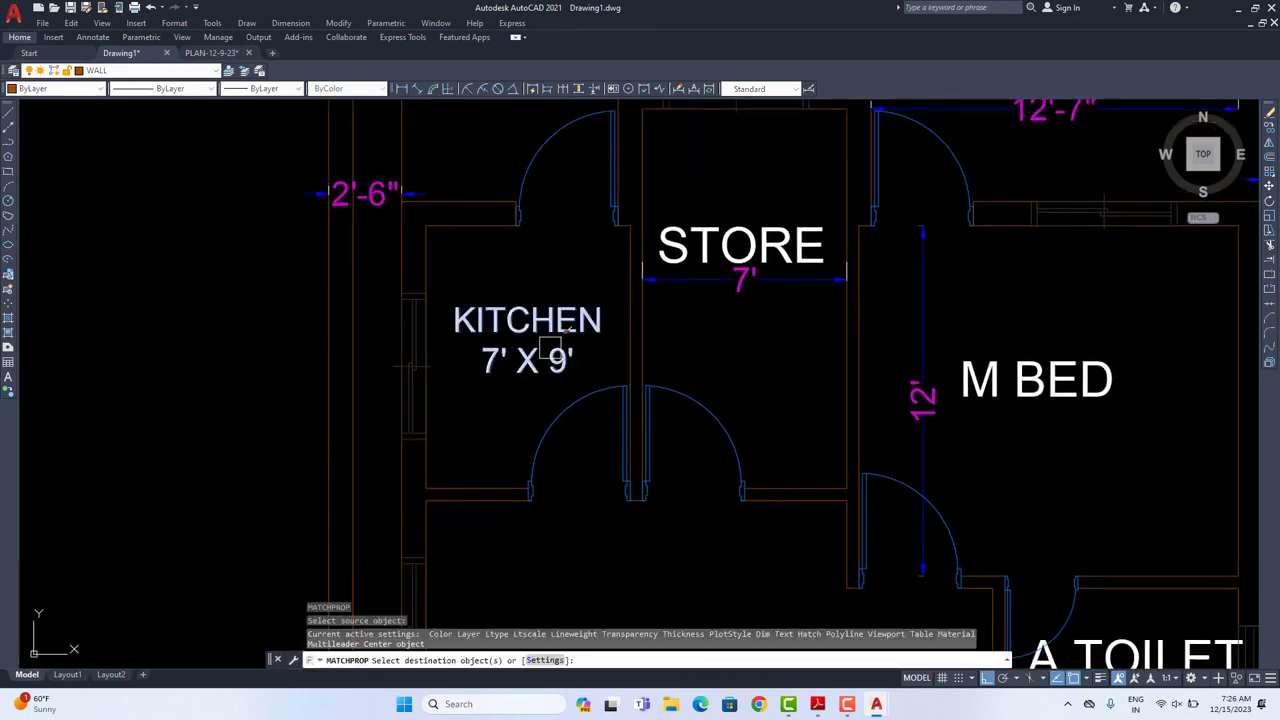
left_click(779, 239)
left_click(980, 362)
scroll(980, 362, "down", 2)
middle_click_drag(1070, 545, 937, 304)
left_click(937, 305)
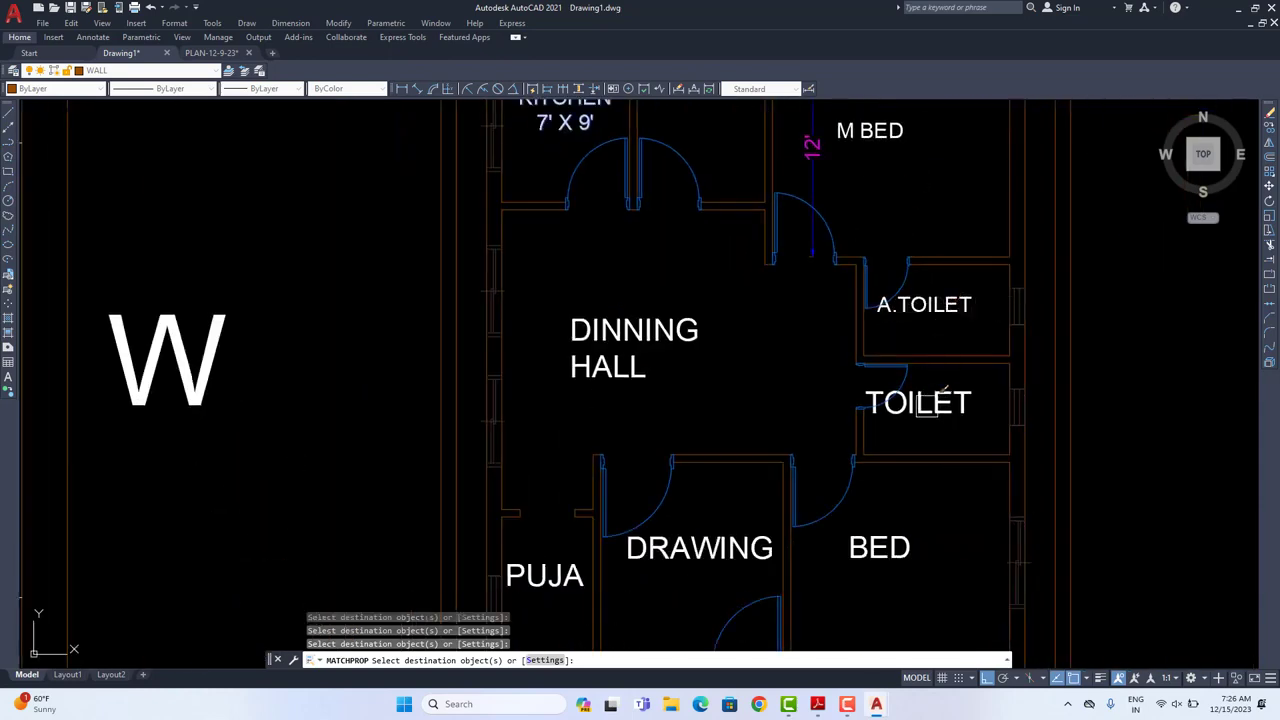
middle_click_drag(736, 545, 713, 384)
left_click(713, 384)
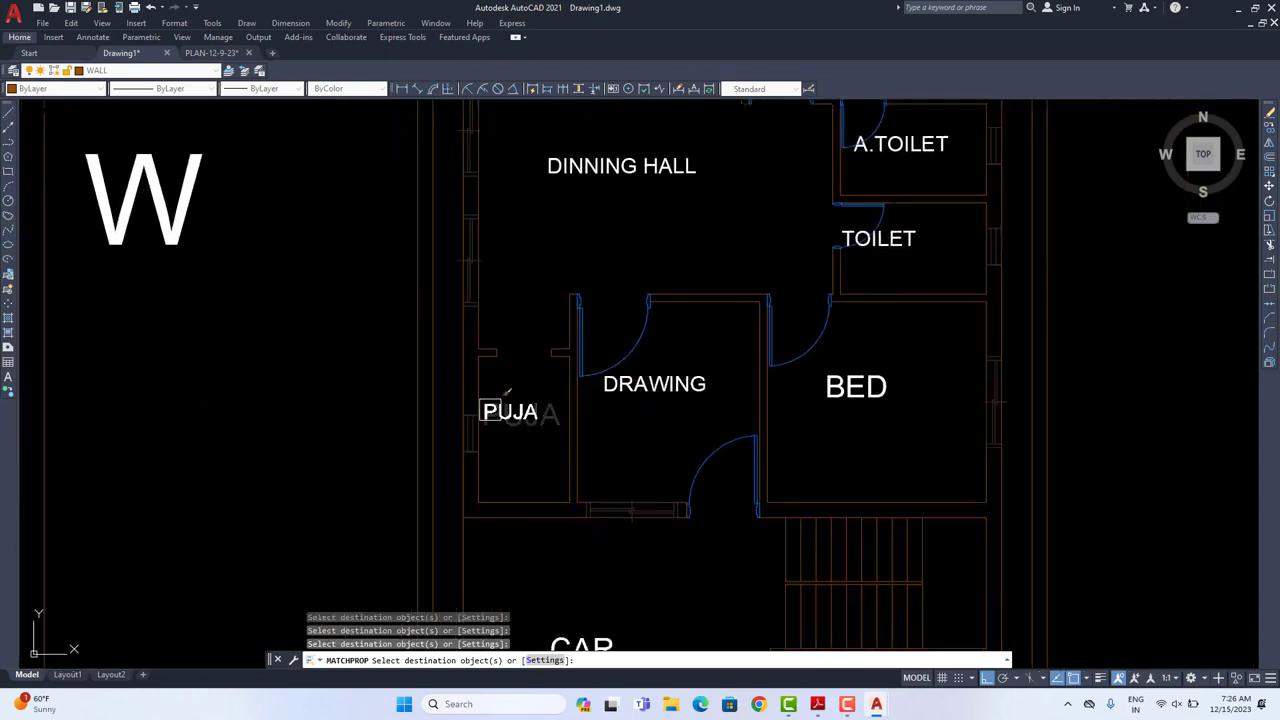
middle_click_drag(671, 644, 697, 503)
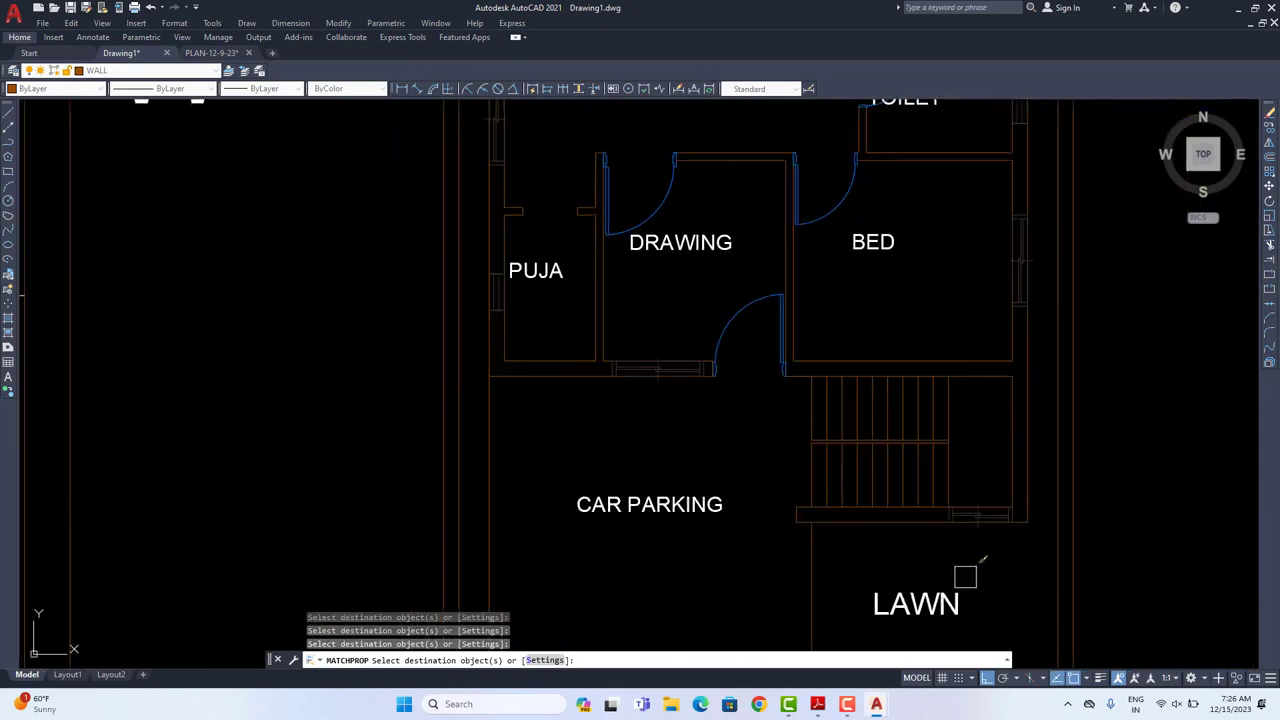
scroll(936, 580, "down", 4)
scroll(807, 344, "up", 4)
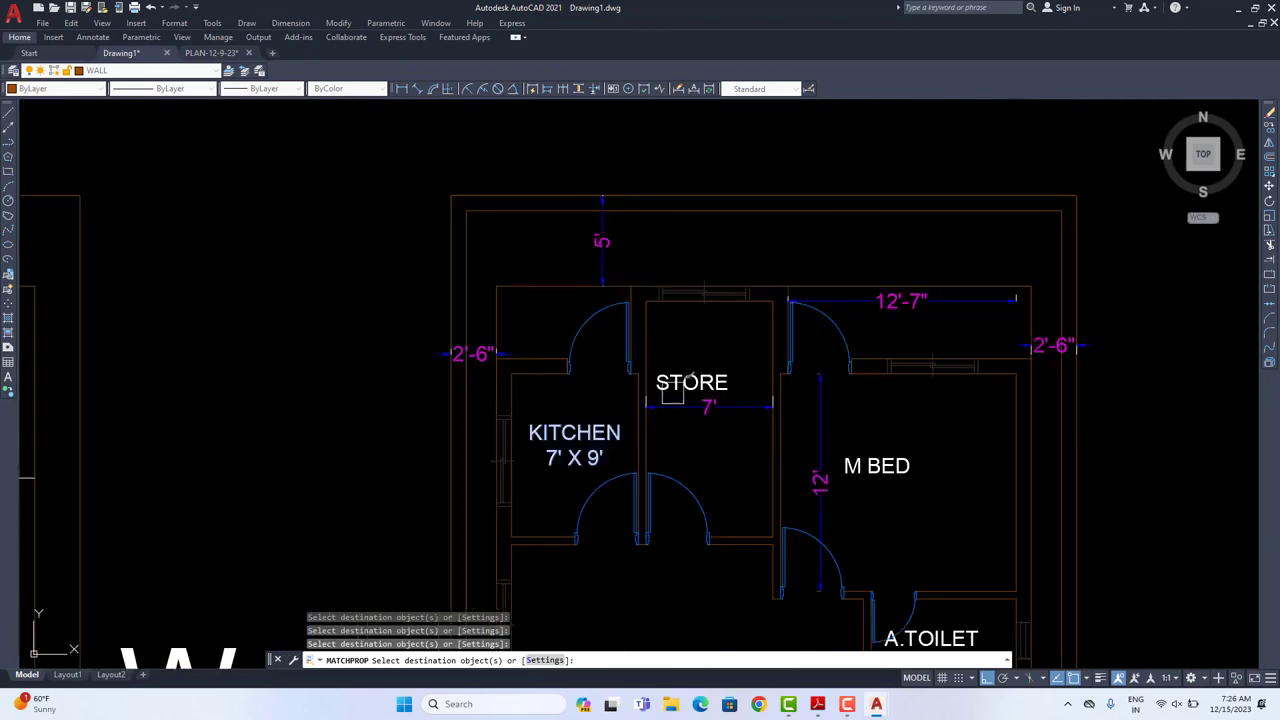
scroll(673, 392, "up", 4)
double_click(674, 390)
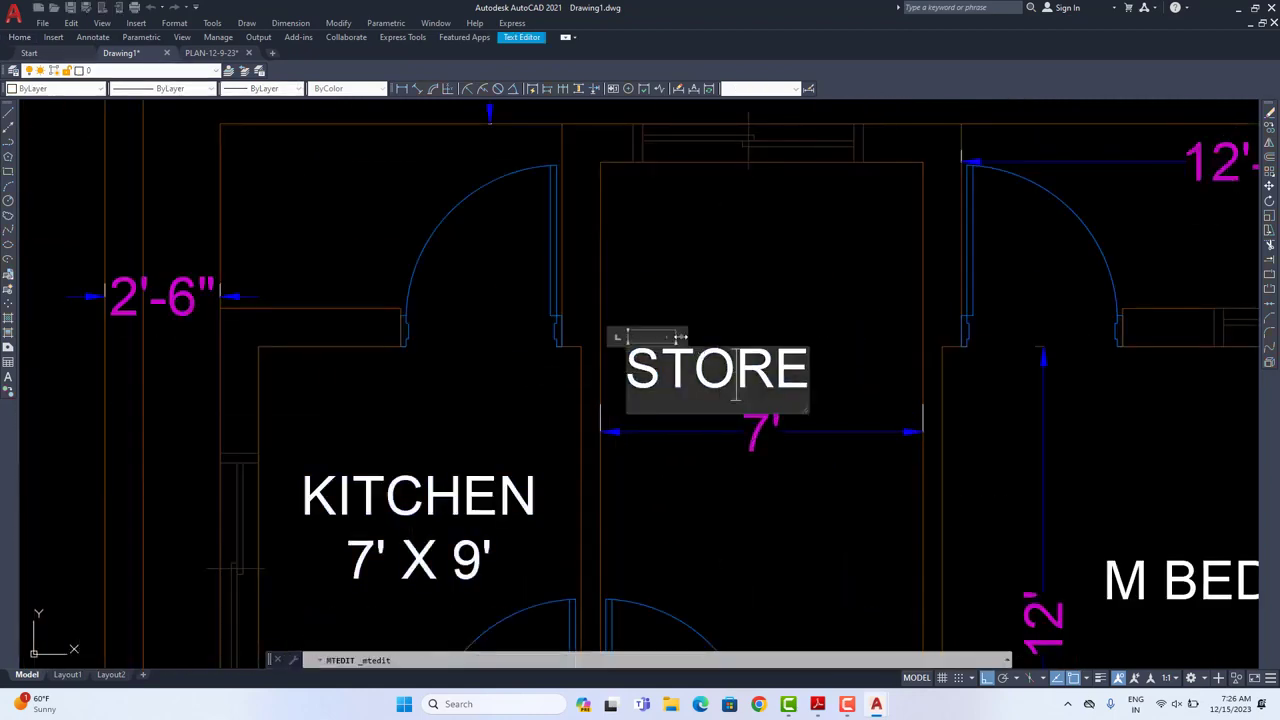
left_click(908, 346)
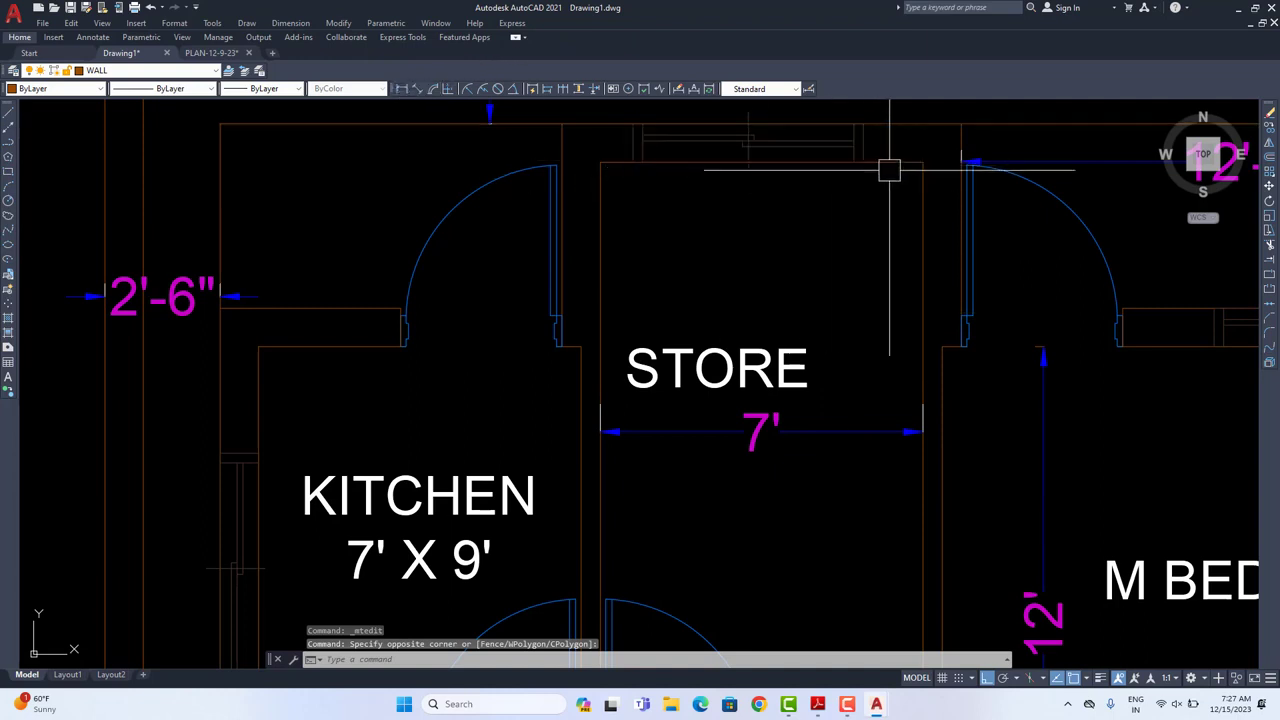
Step: Measure the store's inside depth with a linear dimension without placing it
left_click(401, 88)
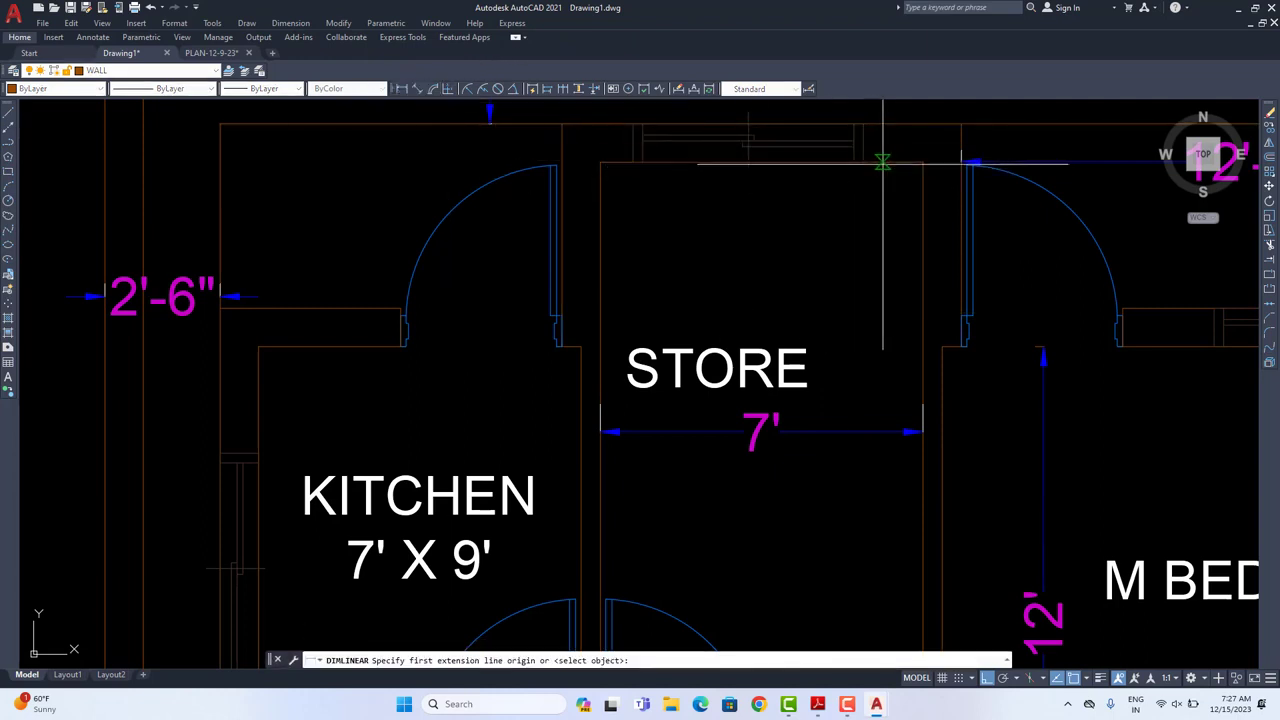
left_click(882, 160)
middle_click_drag(881, 429, 866, 320)
middle_click_drag(874, 561, 820, 389)
scroll(820, 389, "down", 2)
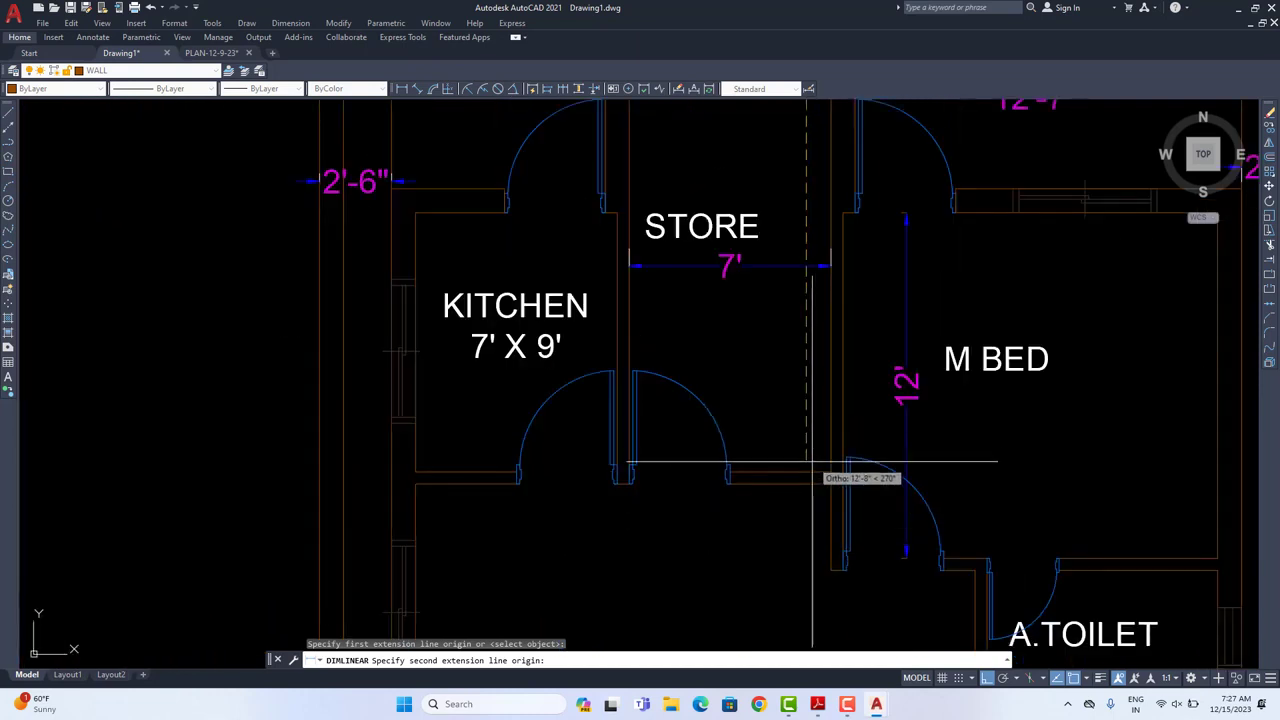
left_click(812, 462)
middle_click_drag(718, 226, 686, 329)
key("Escape")
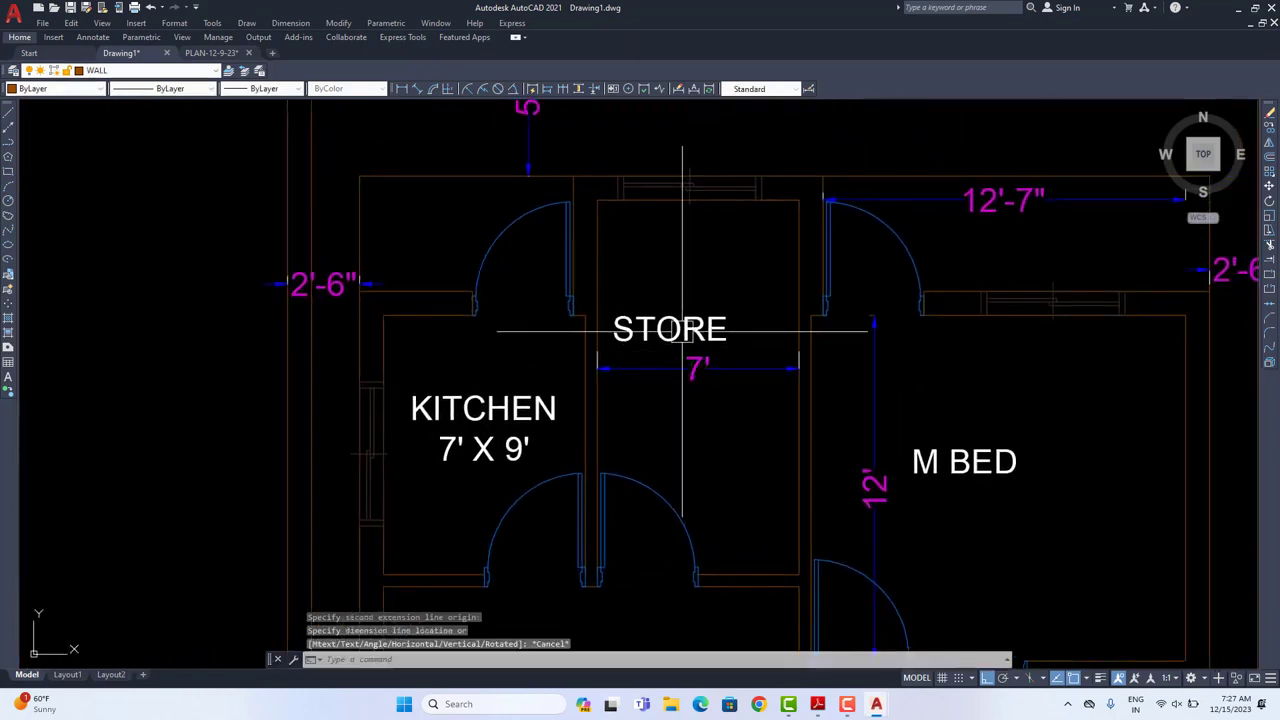
Step: Add a second line reading 7' X 13' to the STORE label and delete the 7' width dimension inside the store
double_click(682, 330)
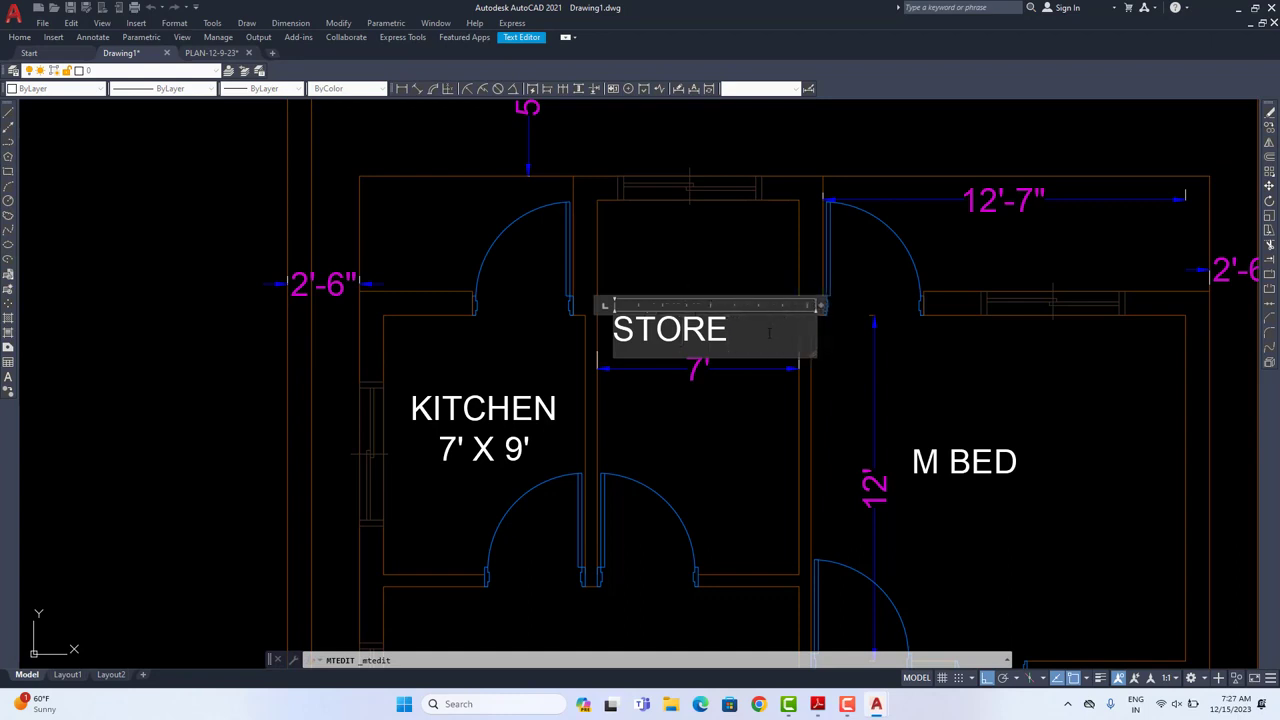
key("Return")
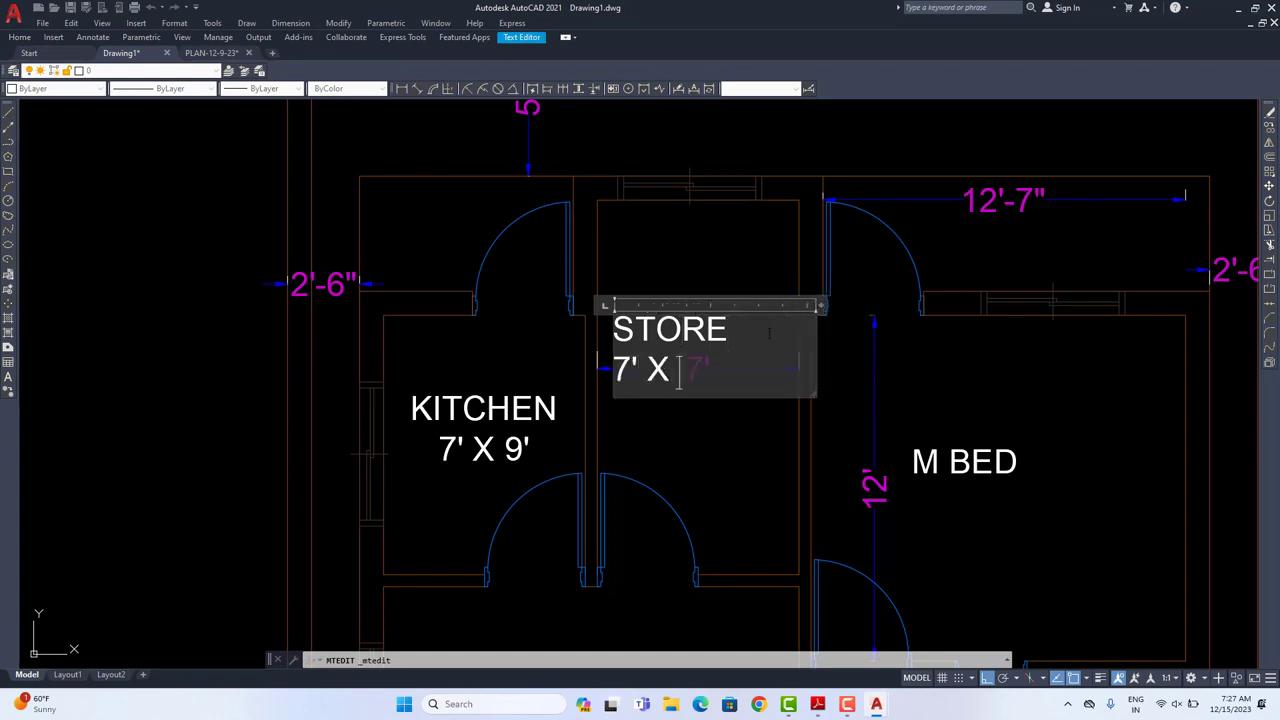
left_click(742, 289)
left_click(752, 368)
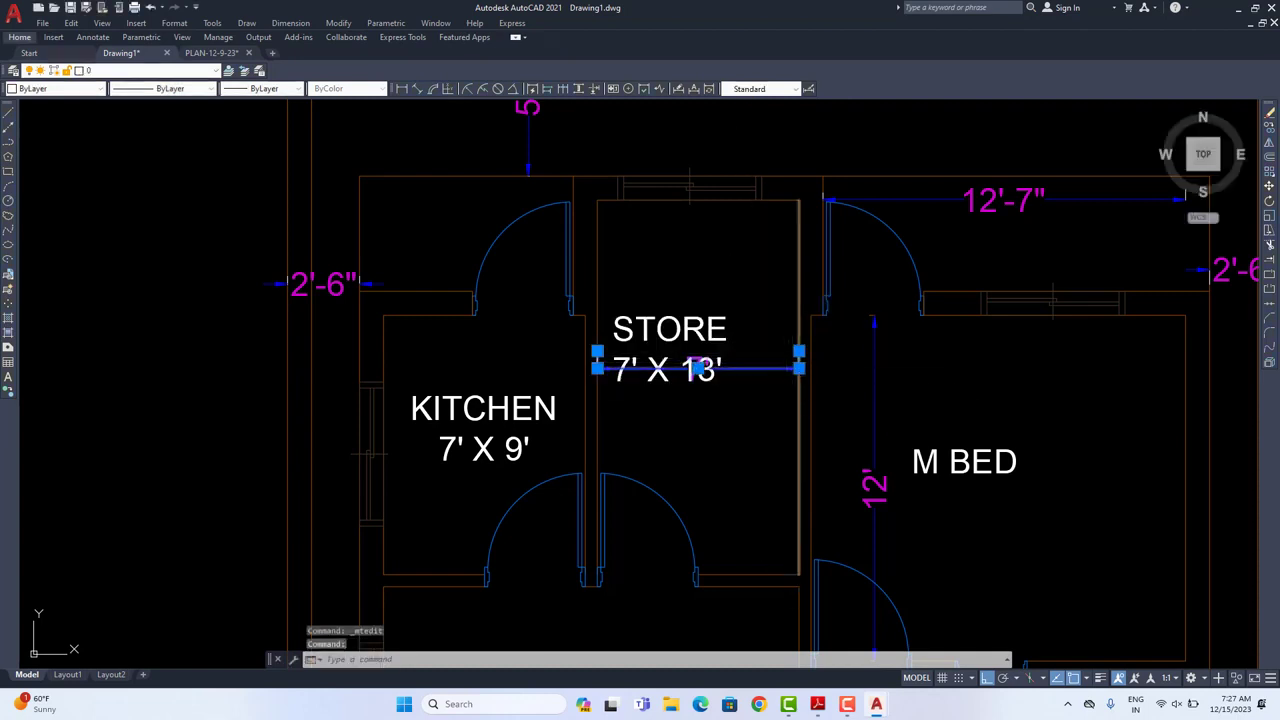
key("Delete")
Step: Move the STORE label horizontally so it sits centred between the store's side walls
left_click(1268, 186)
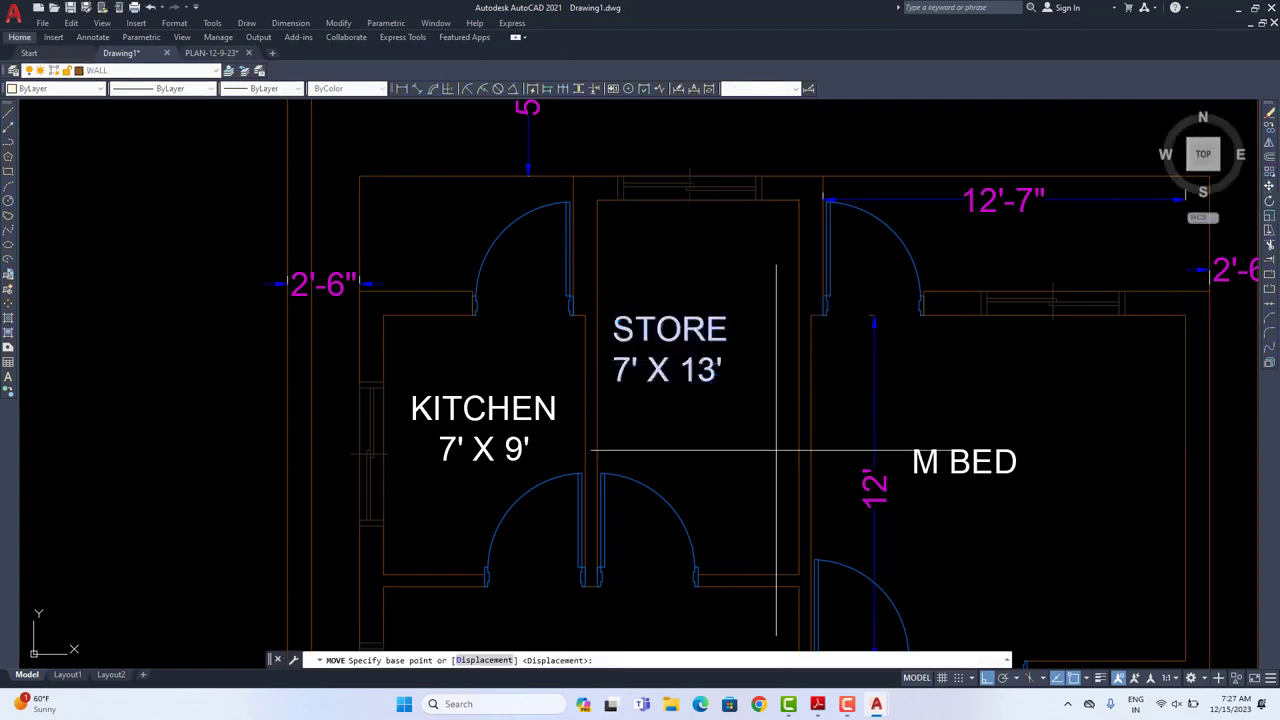
left_click(712, 440)
left_click(737, 446)
scroll(769, 428, "down", 5)
scroll(769, 428, "up", 3)
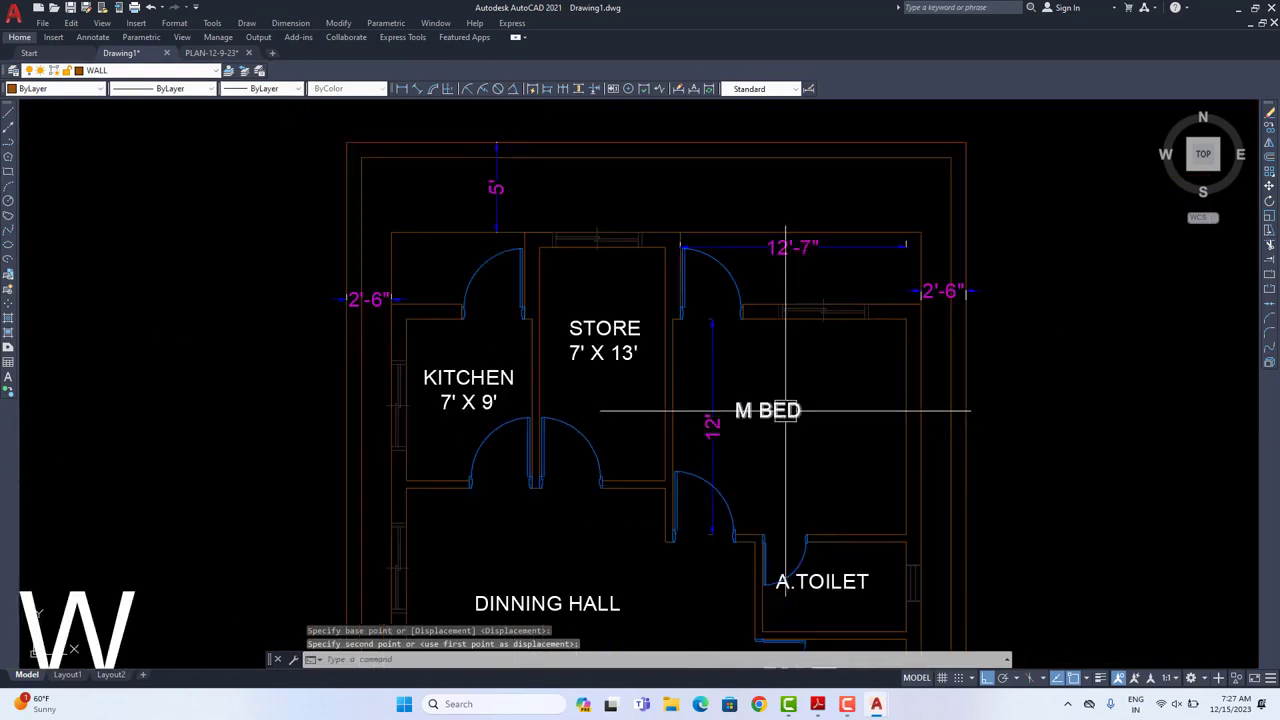
Step: Look over the room names and sizes across the whole plan, from the utility and verandah to the car parking and lawn
scroll(740, 420, "down", 3)
mouse_move(843, 331)
middle_mouse_down()
mouse_move(849, 280)
mouse_move(796, 315)
mouse_move(771, 367)
middle_mouse_up()
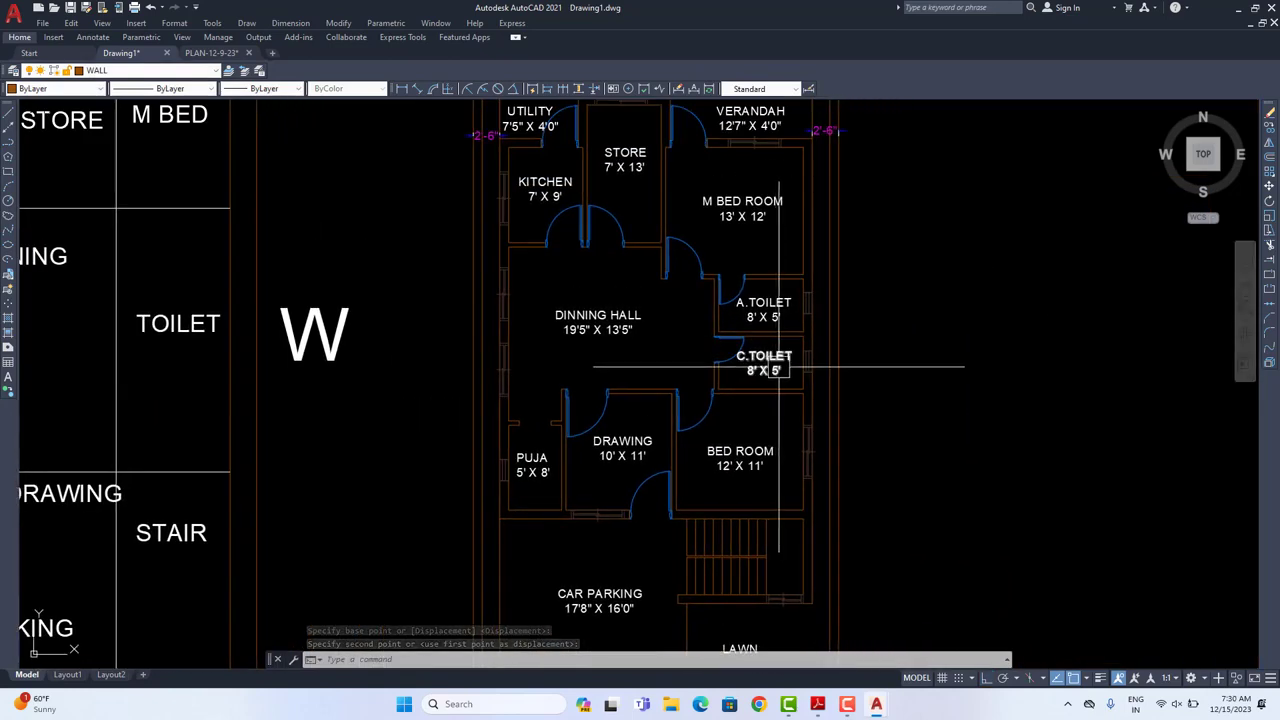
middle_click_drag(820, 320, 817, 362)
middle_click_drag(728, 320, 691, 354)
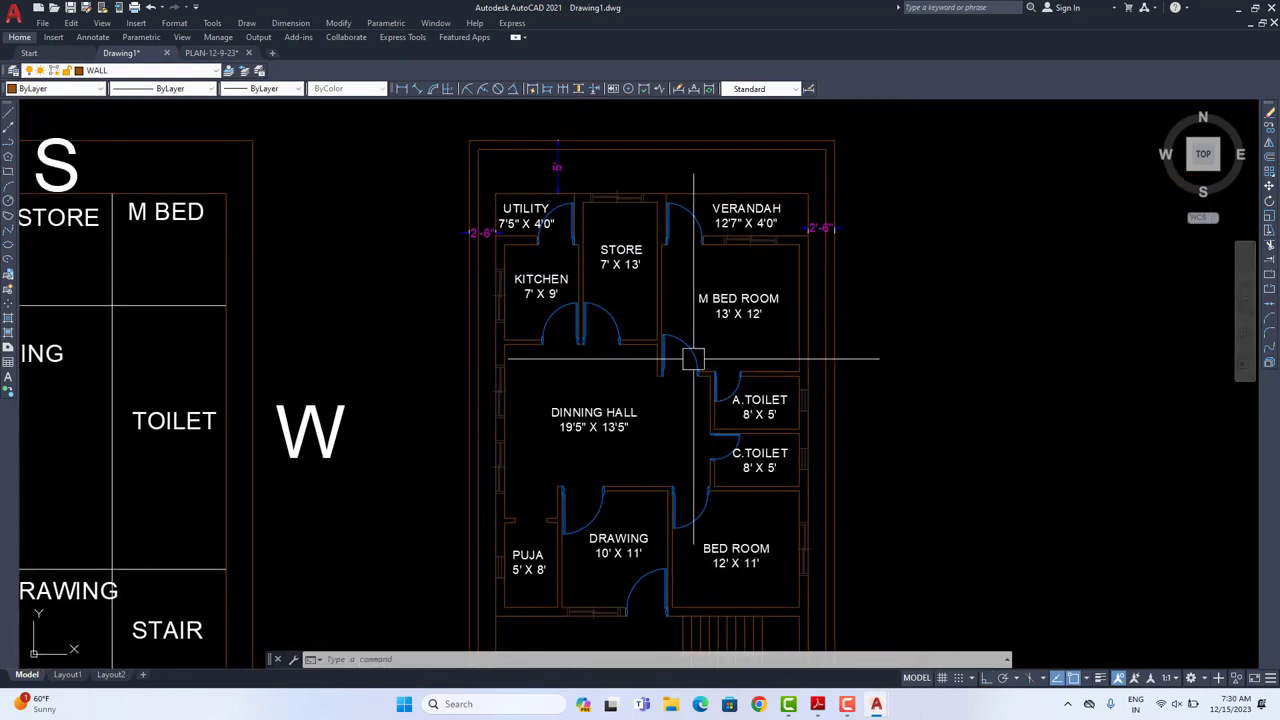
scroll(549, 211, "up", 4)
scroll(703, 211, "down", 2)
scroll(703, 211, "down", 4)
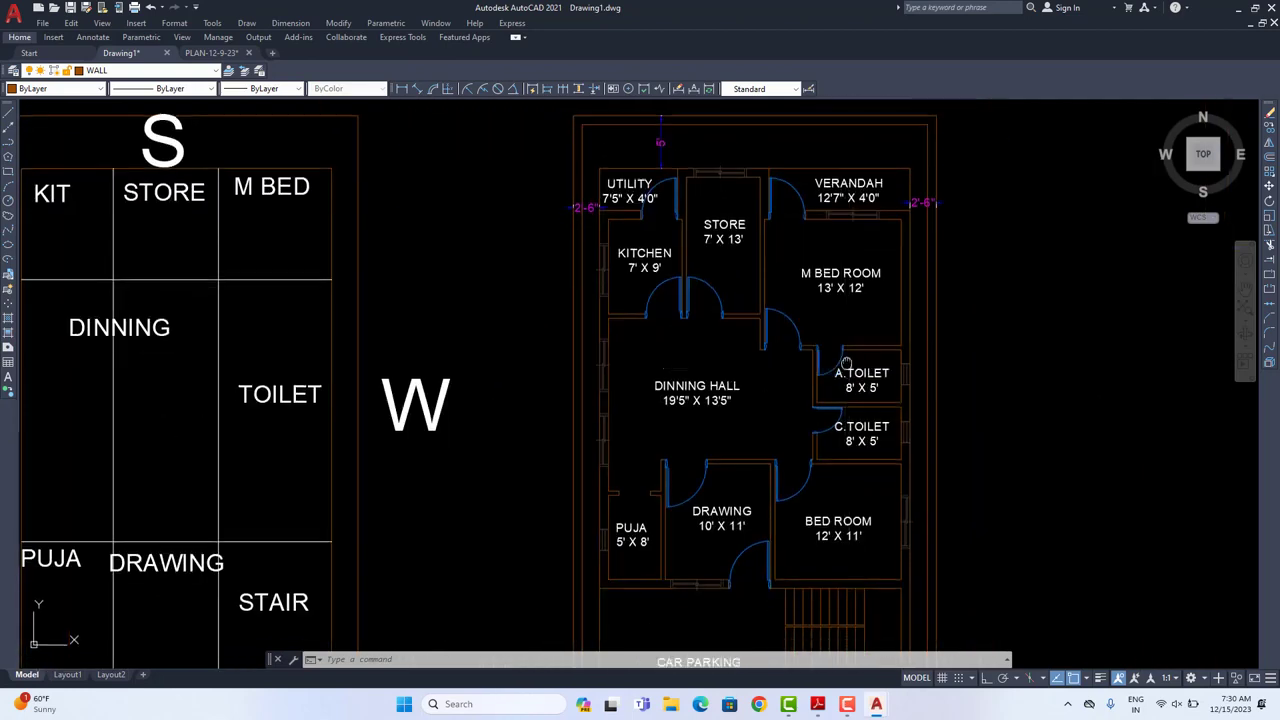
scroll(831, 357, "up", 3)
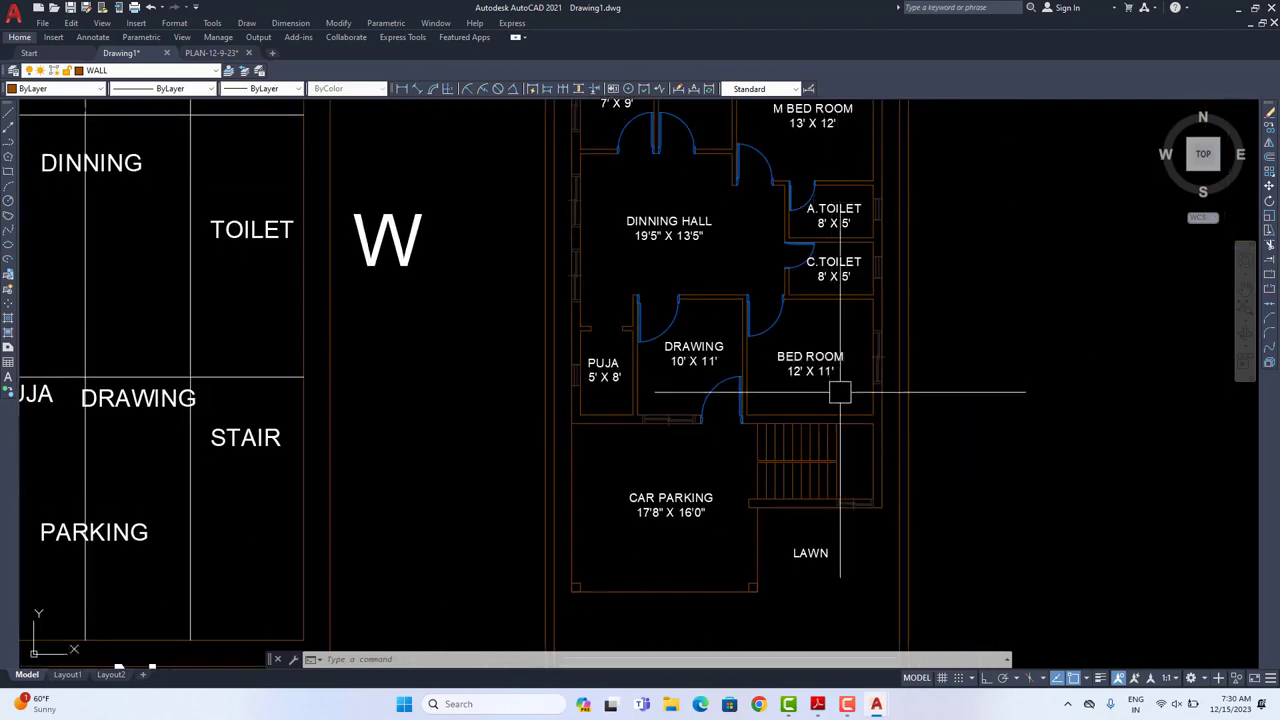
Step: Switch to the PLAN-12-9-23 drawing and bring its furnished ground floor plan into view
left_click(214, 53)
scroll(613, 271, "down", 4)
middle_click_drag(746, 387, 517, 423)
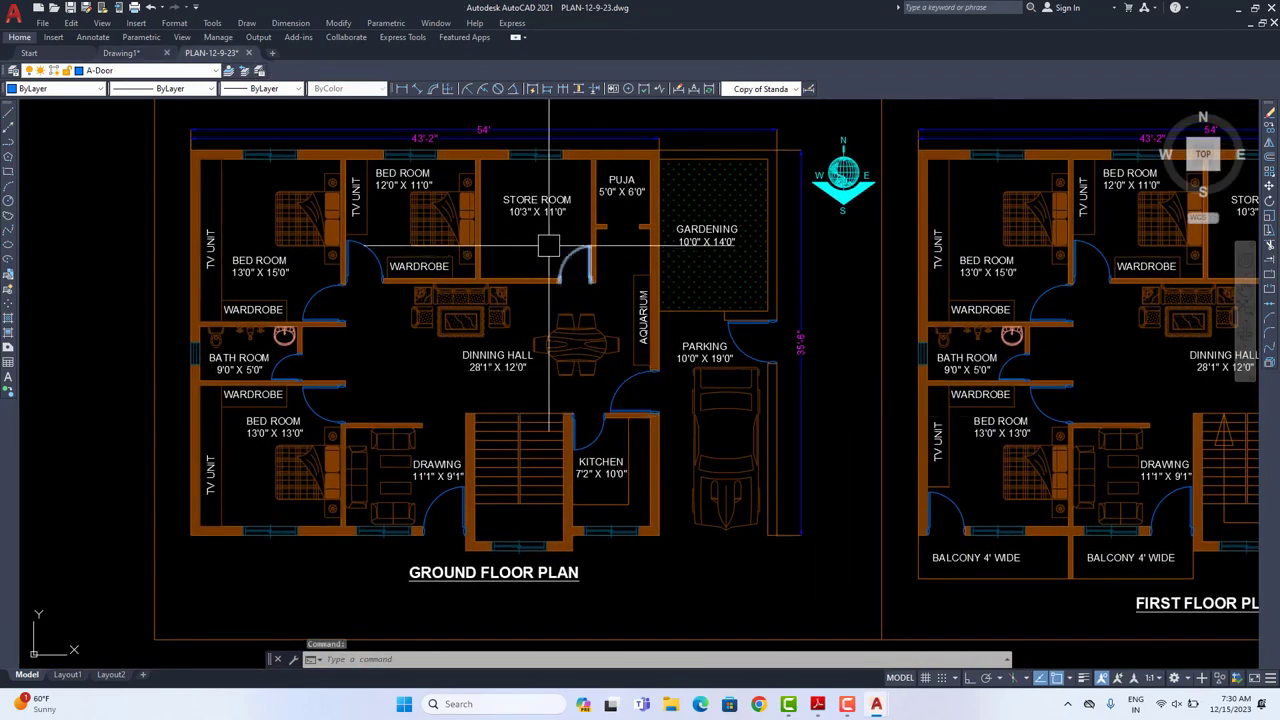
scroll(631, 291, "down", 3)
scroll(629, 291, "up", 4)
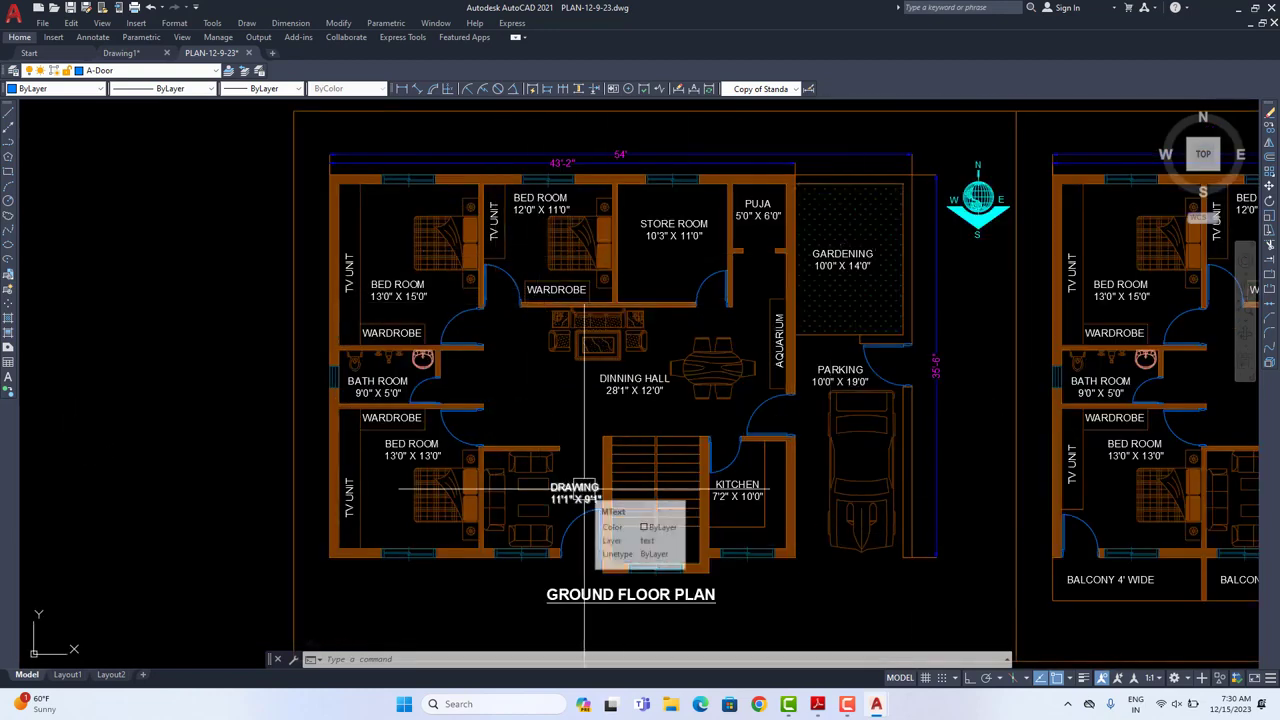
middle_click_drag(588, 430, 590, 452)
Step: Copy only the double bed from the 12'0" X 11'0" bedroom to the clipboard, leaving out the wardrobe
left_click(590, 262)
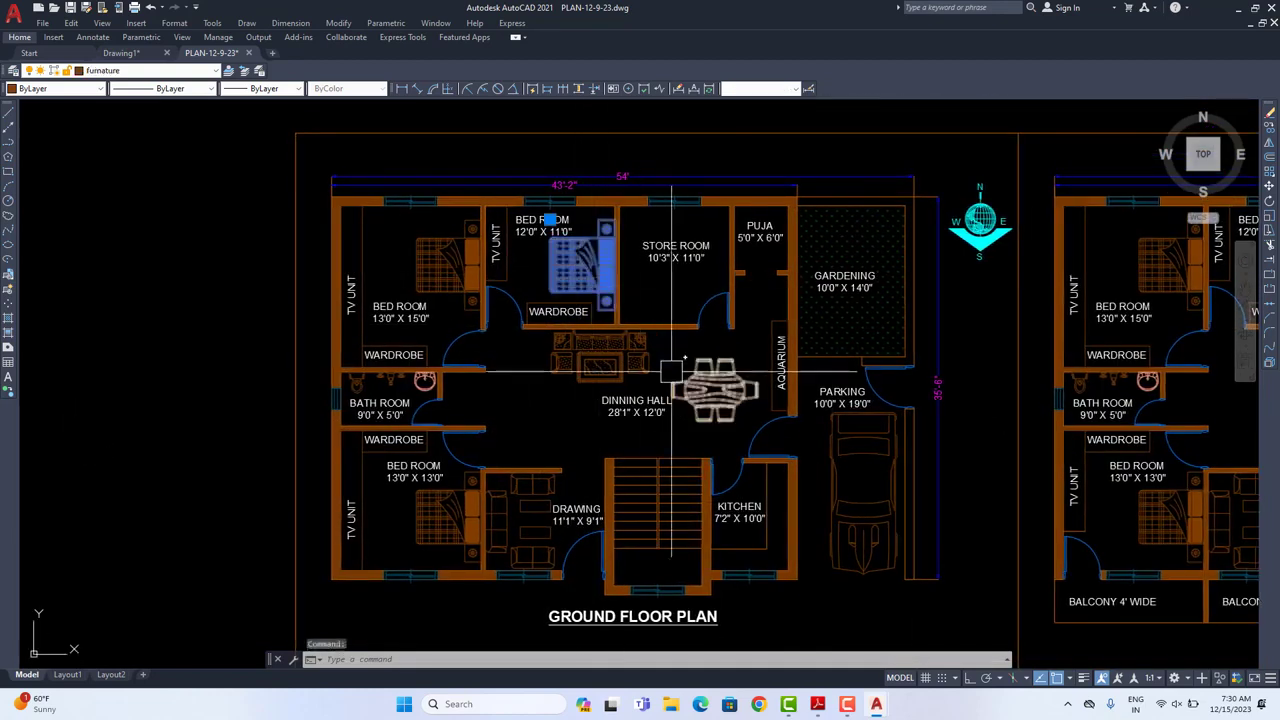
scroll(566, 295, "up", 6)
left_click(520, 358)
middle_click_drag(550, 274, 552, 383)
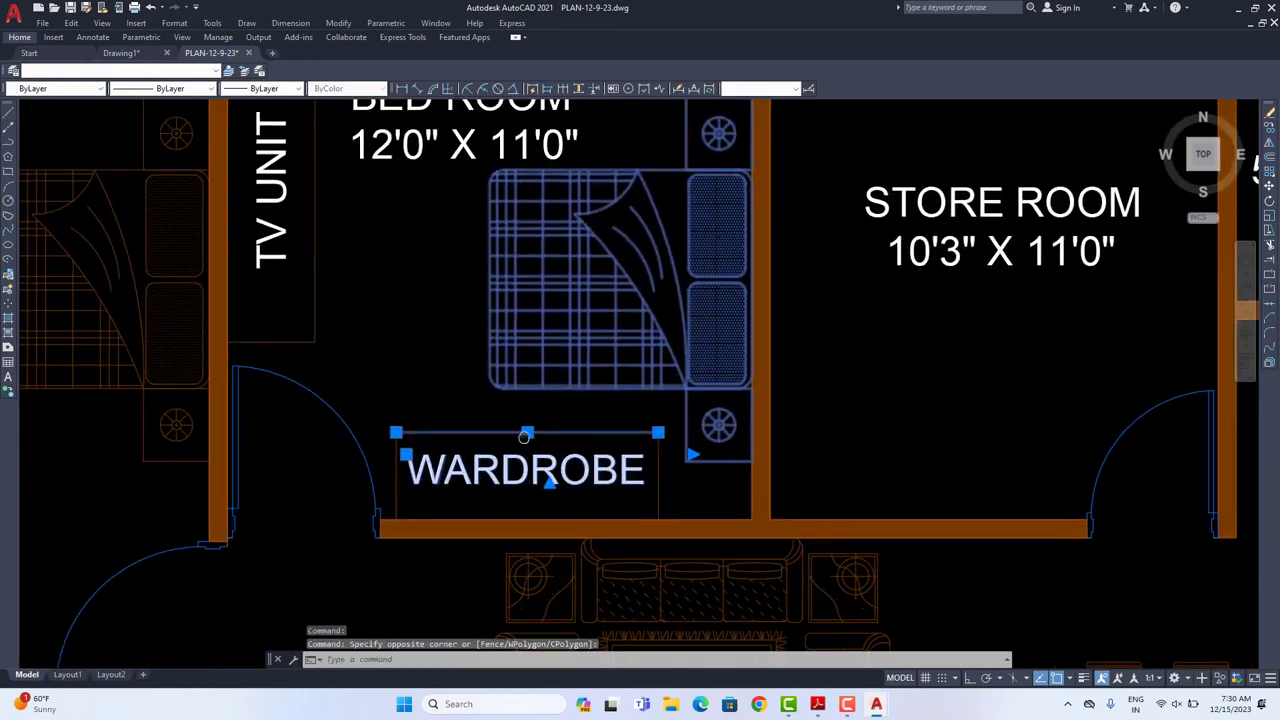
left_click(552, 383)
key("Escape")
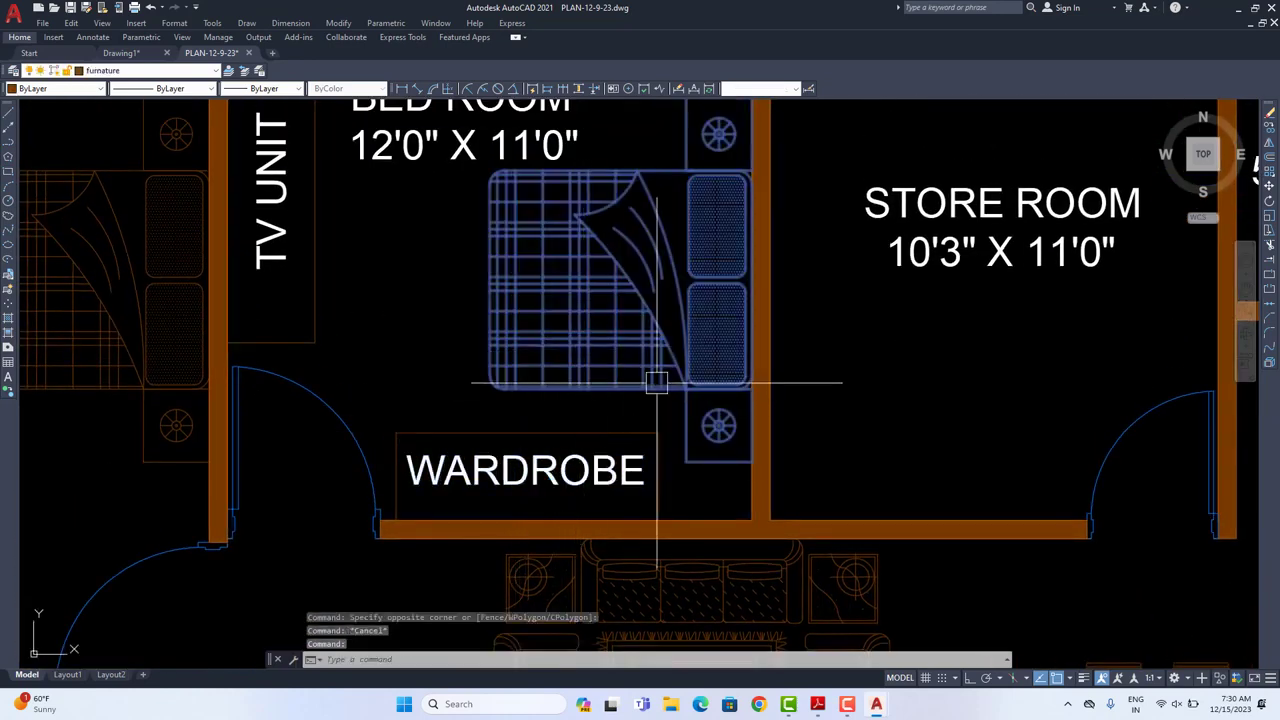
key("ctrl+c")
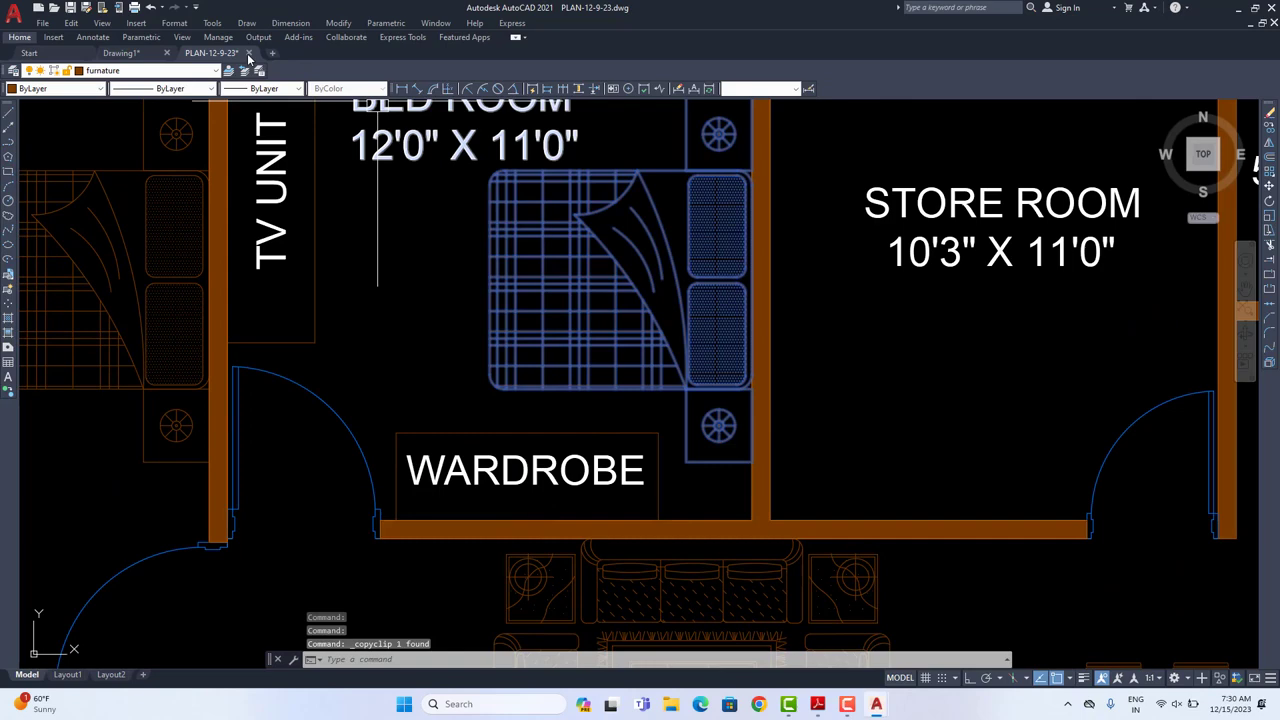
Step: Paste the copied bed into Drawing1 in the empty space outside the compound wall, beside the master bedroom
left_click(121, 53)
scroll(569, 366, "down", 3)
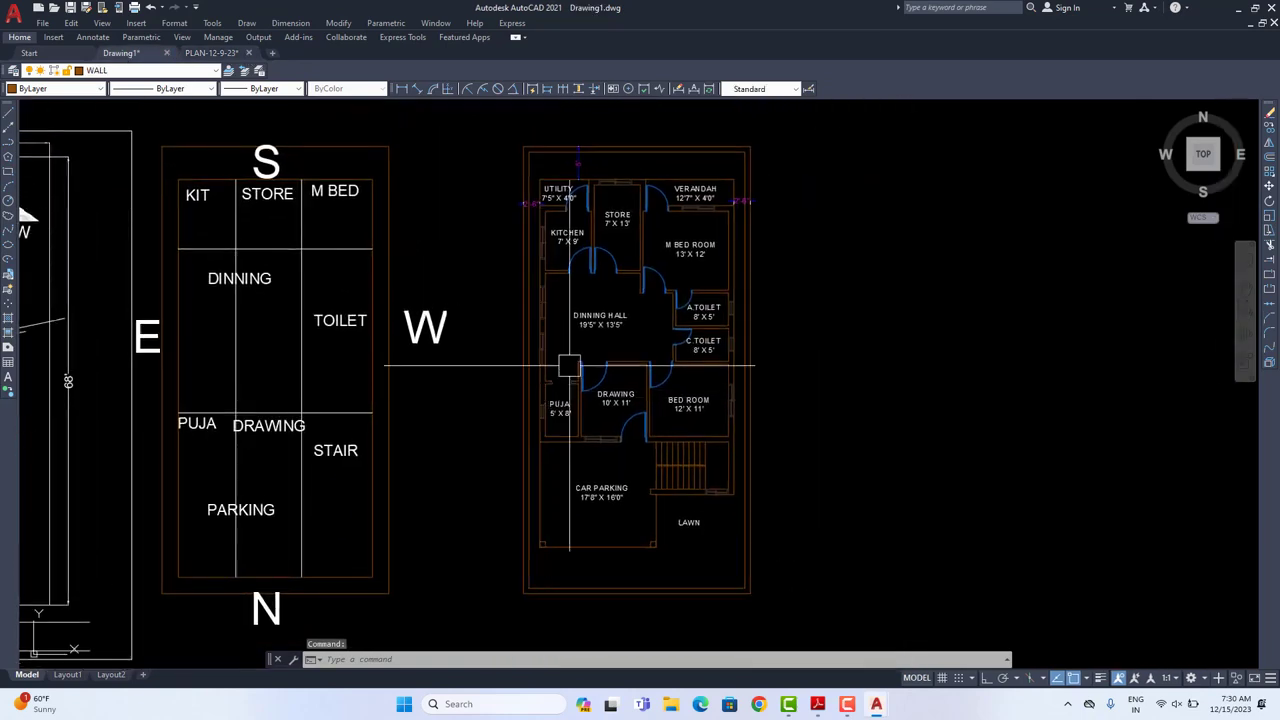
key("ctrl+v")
scroll(571, 368, "up", 5)
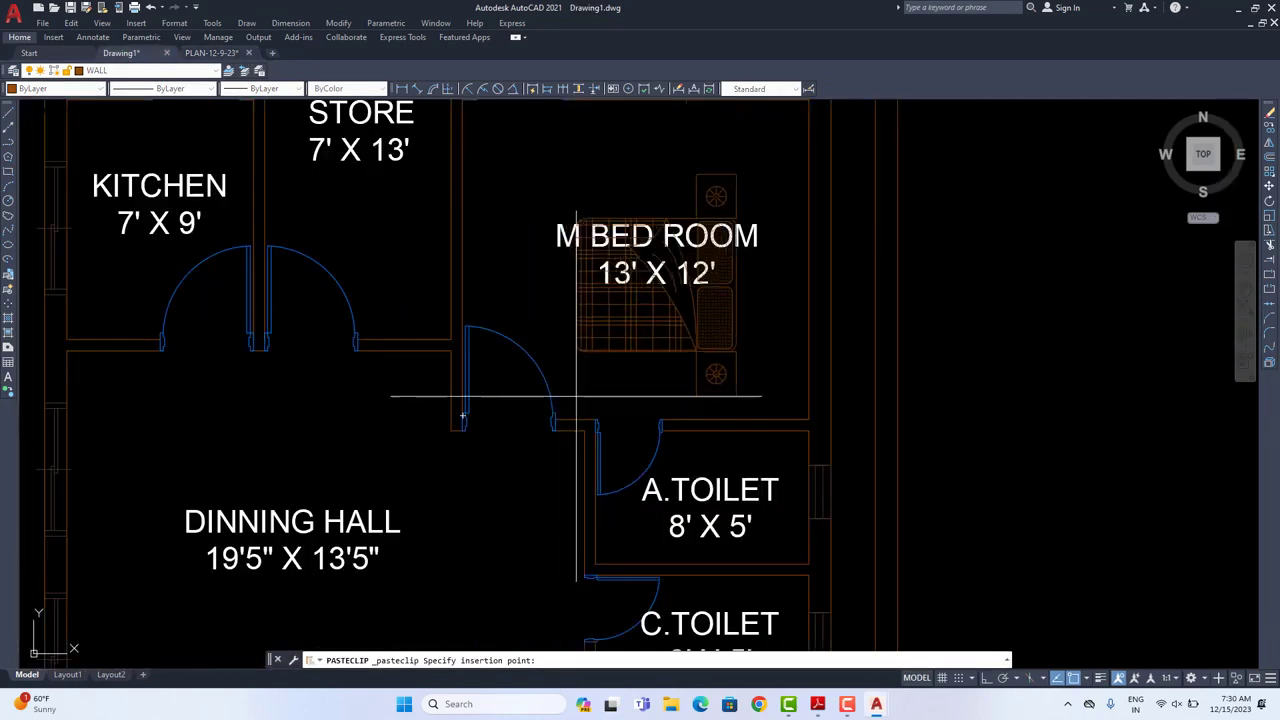
middle_click_drag(576, 396, 448, 492)
scroll(854, 431, "down", 5)
left_click(866, 308)
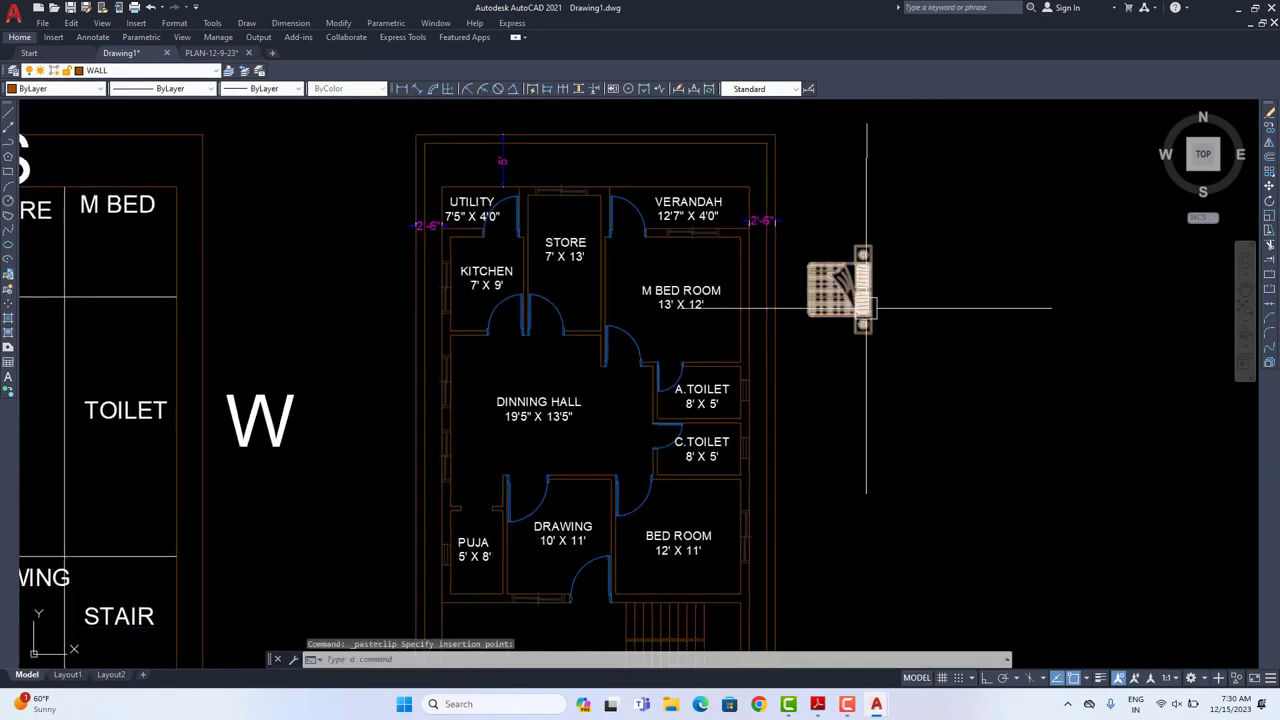
Step: Examine the Vastu zone diagram and its compass directions against the master bedroom to judge the bed's orientation
scroll(865, 302, "down", 4)
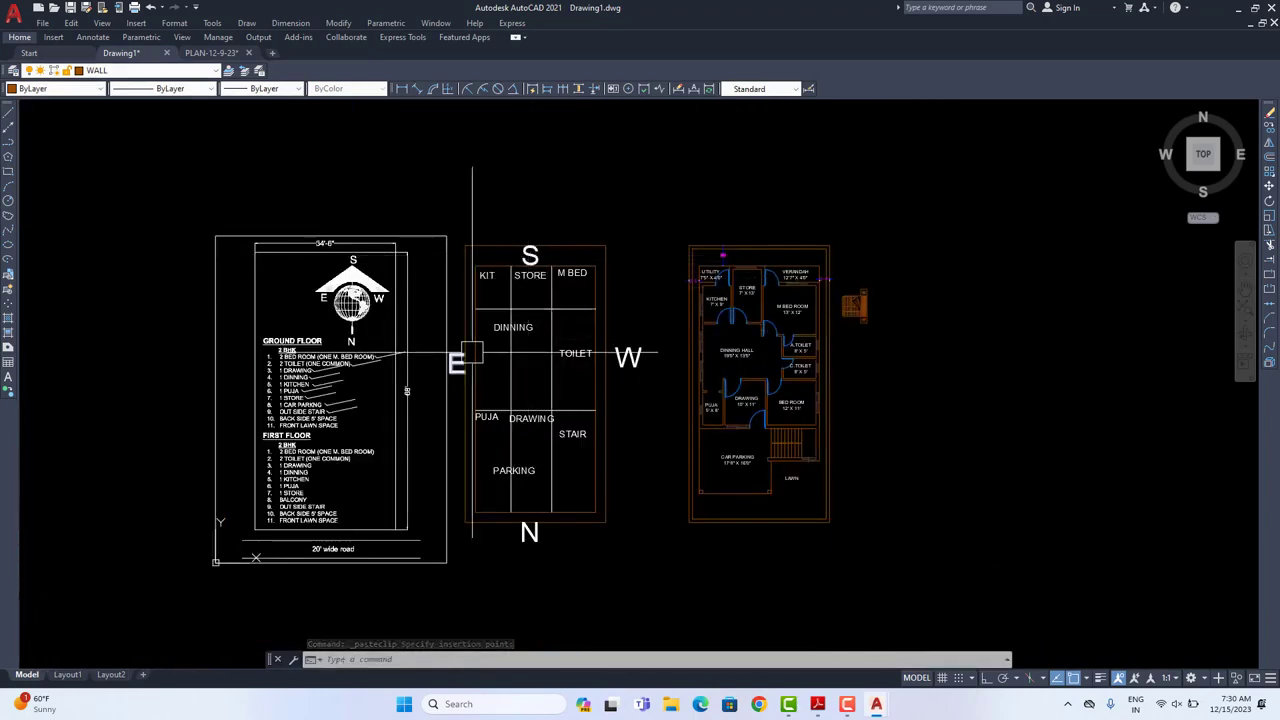
scroll(529, 268, "up", 2)
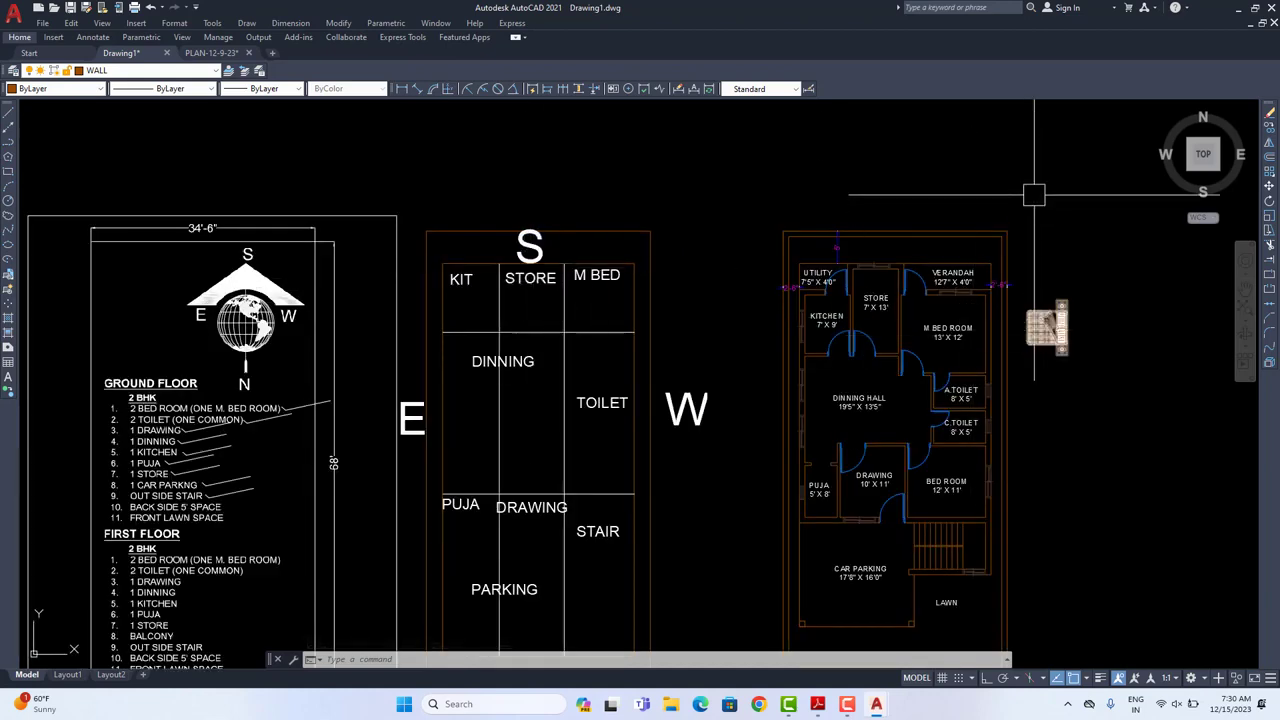
scroll(918, 346, "up", 4)
middle_click_drag(677, 349, 605, 407)
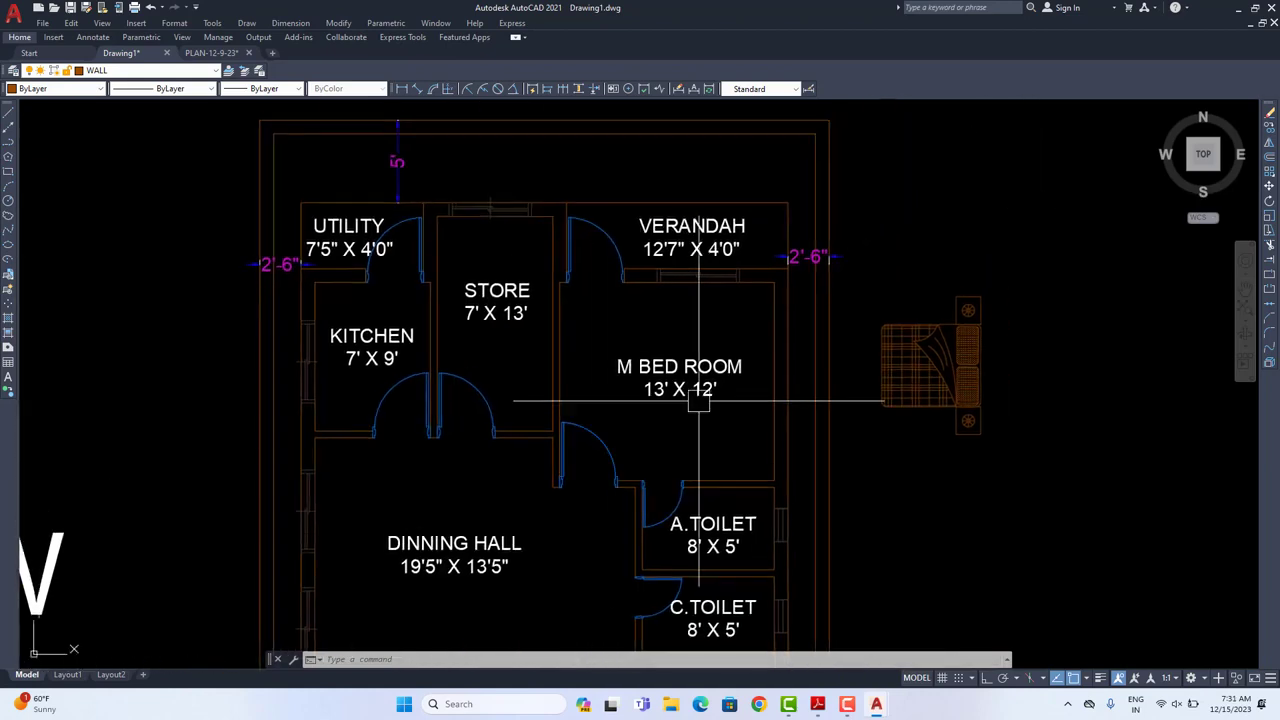
scroll(720, 363, "down", 4)
scroll(708, 352, "down", 2)
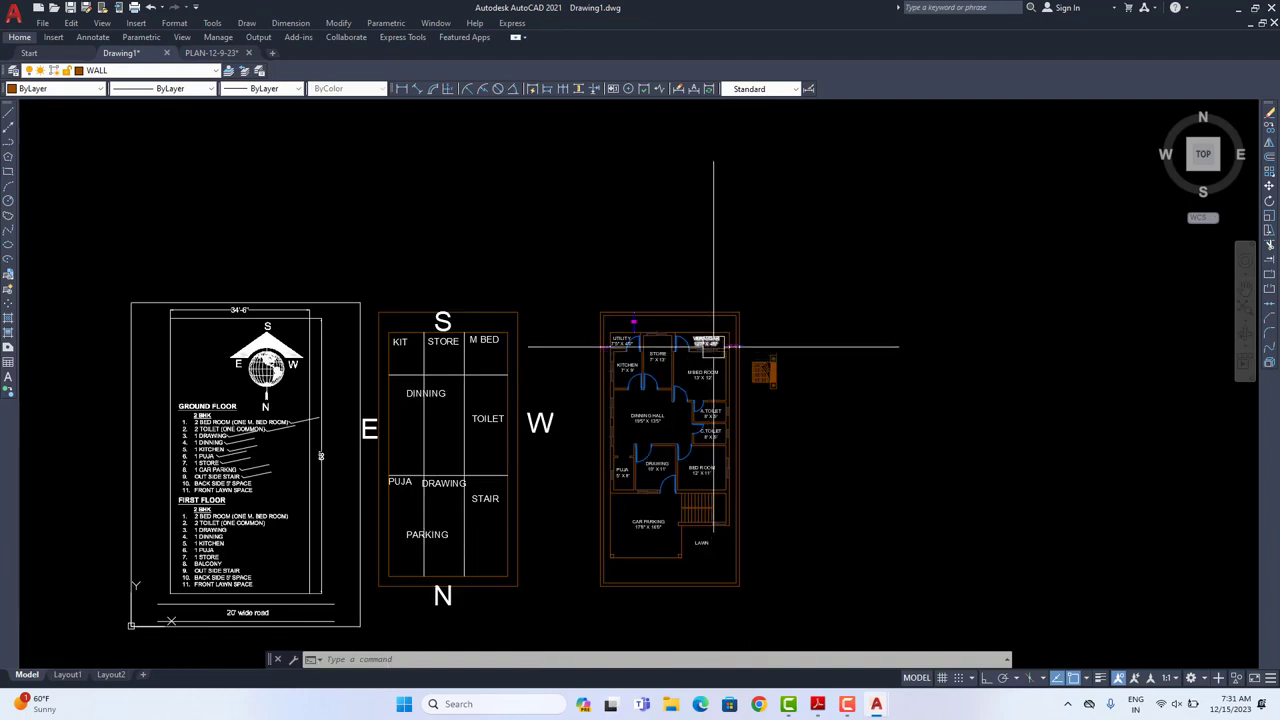
scroll(709, 352, "up", 2)
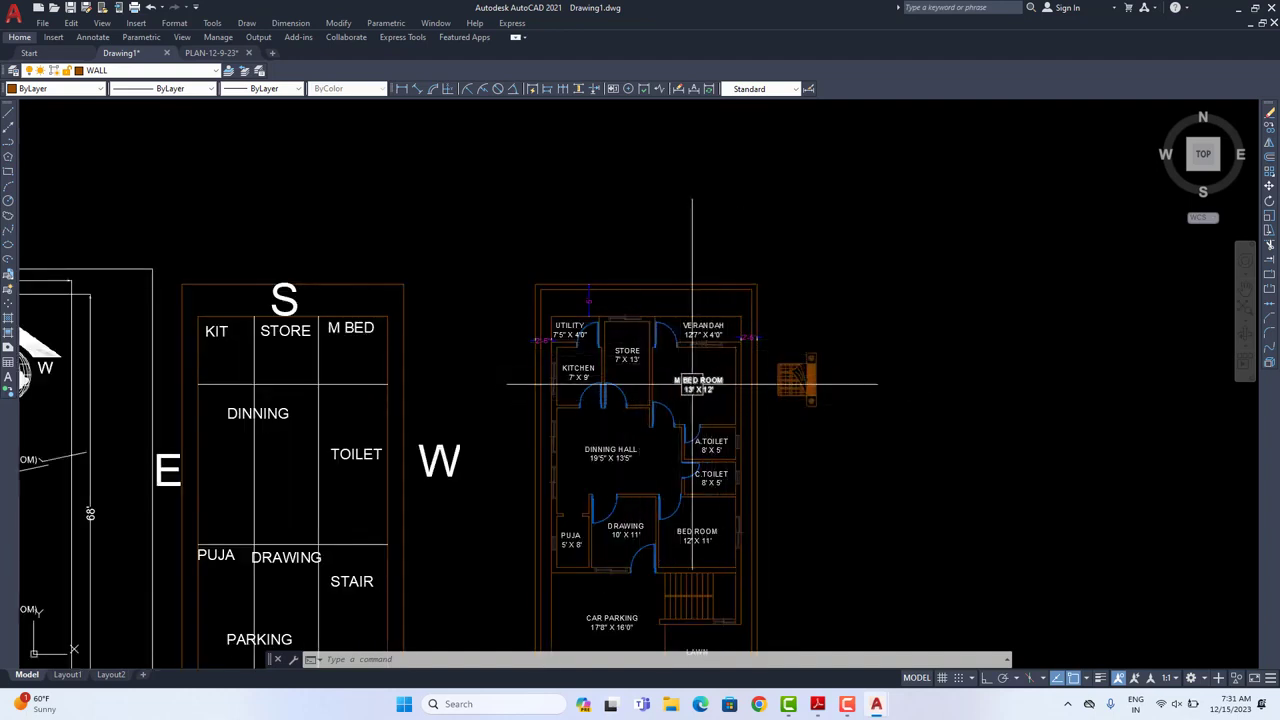
Step: Rotate the pasted bed a quarter turn counterclockwise so its headboard points toward the plan's south side
left_click(1268, 202)
scroll(790, 385, "up", 6)
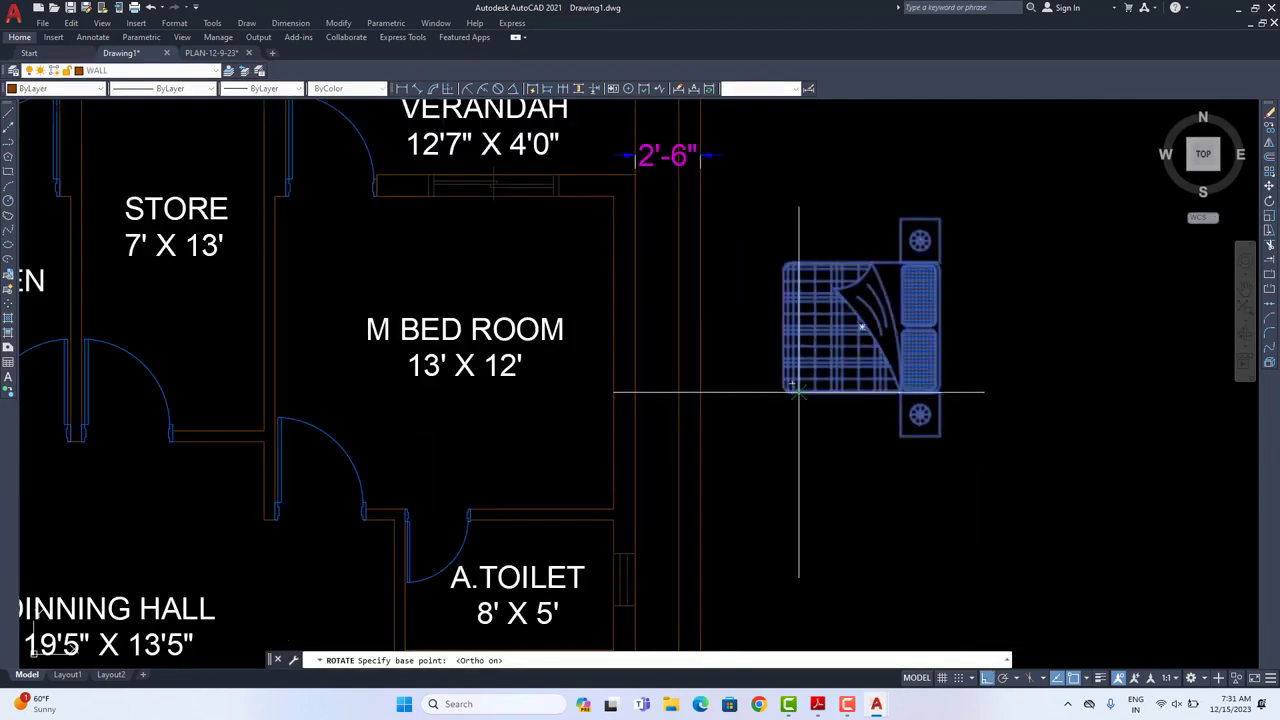
left_click(845, 355)
left_click(871, 157)
scroll(839, 360, "down", 2)
middle_click_drag(839, 360, 830, 408)
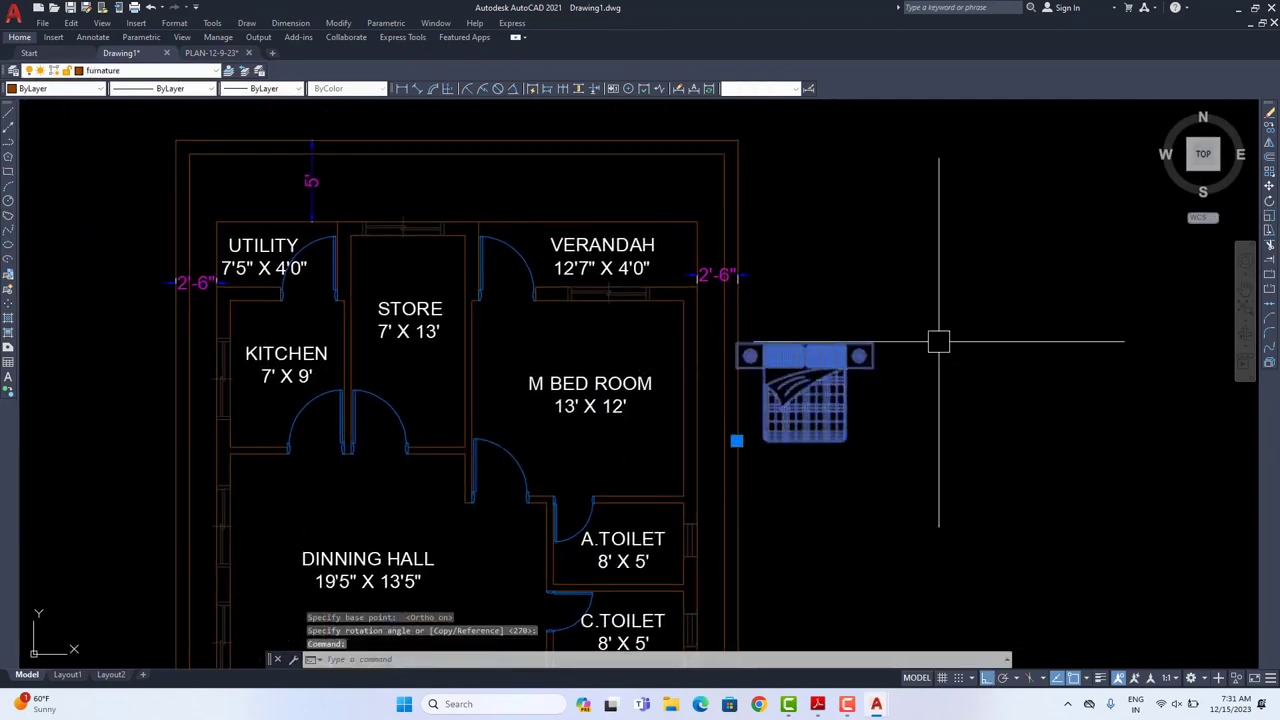
Step: Move the bed into the master bedroom, fitting its side-table corner into the room's corner against the verandah wall and outer side wall
scroll(854, 349, "up", 2)
type("m")
key("Return")
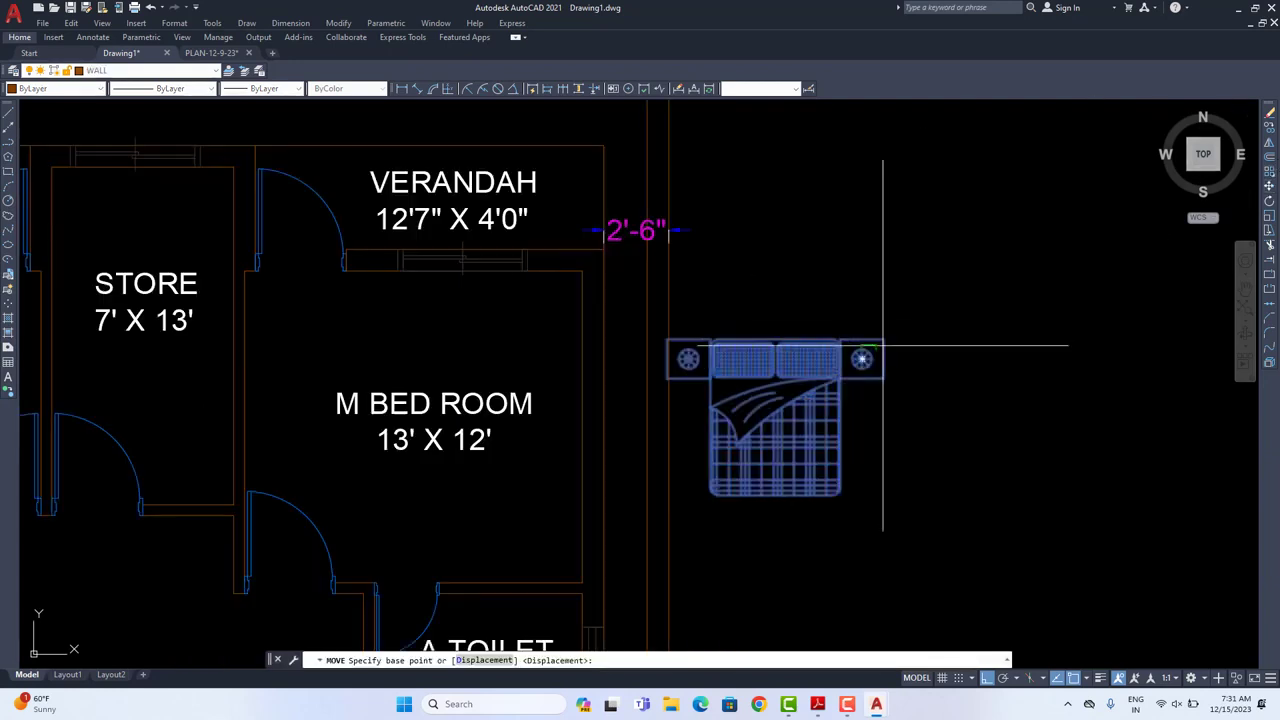
left_click(872, 344)
left_click(583, 274)
scroll(660, 315, "down", 5)
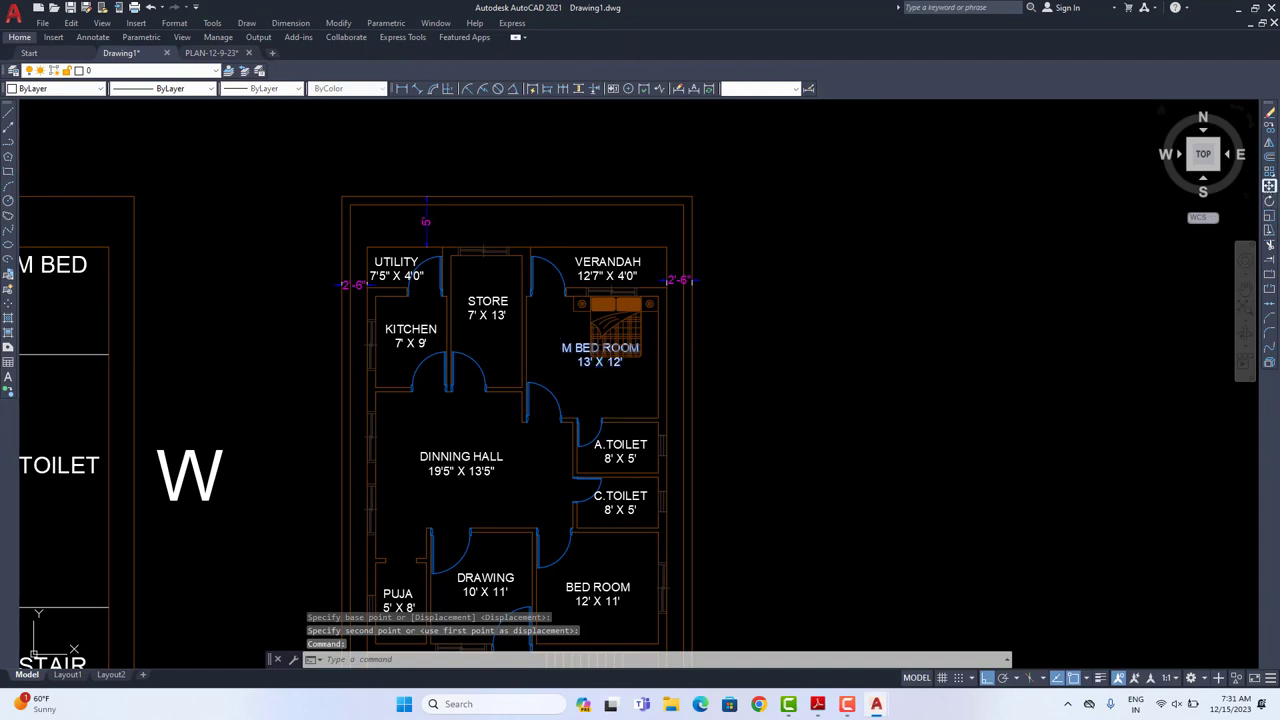
Step: Move the M BED ROOM label straight down so it clears the bed
type("m")
key("Return")
left_click(1009, 290)
left_click(1014, 314)
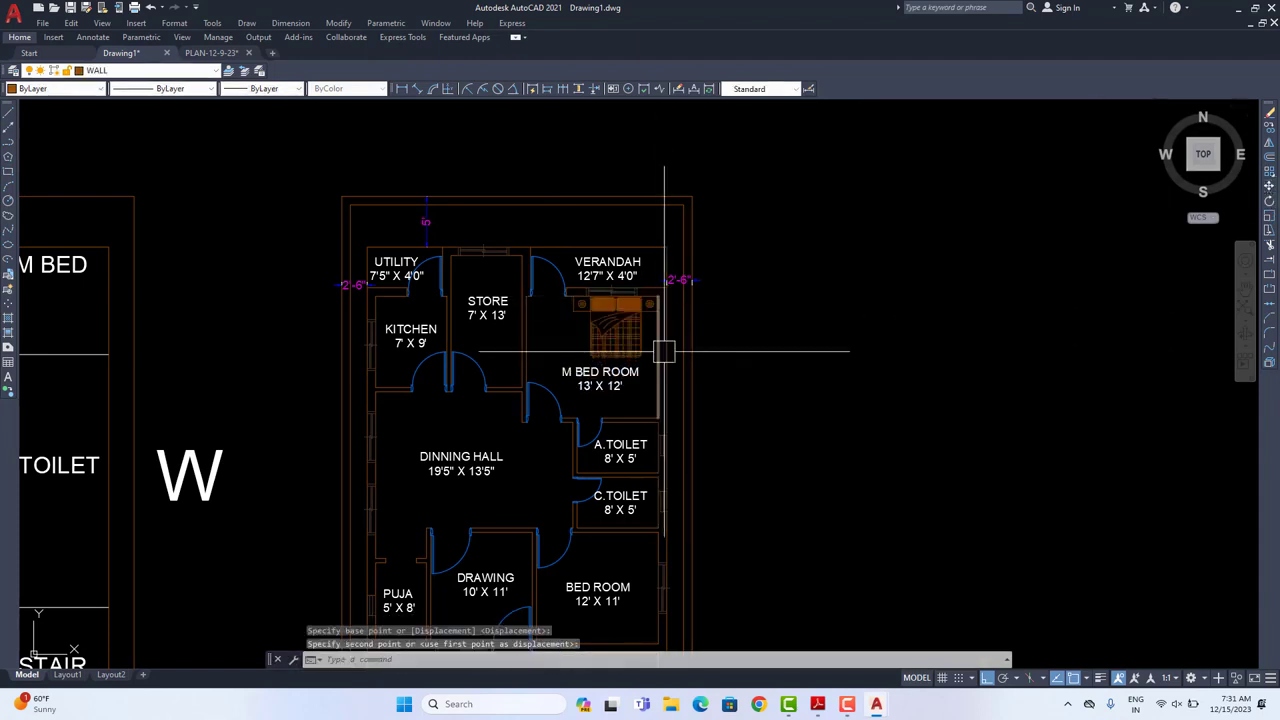
Step: Delete the window behind the bed in the wall between the master bedroom and the verandah
scroll(614, 291, "up", 4)
left_click(648, 293)
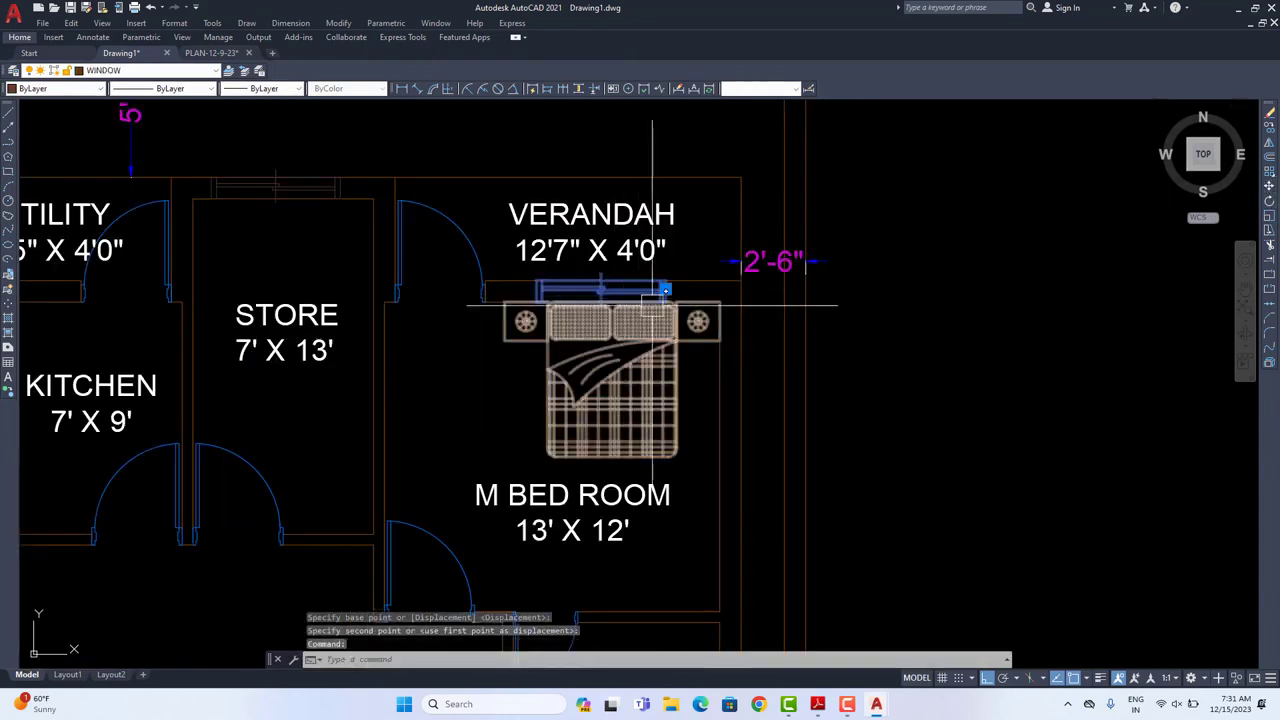
key("Delete")
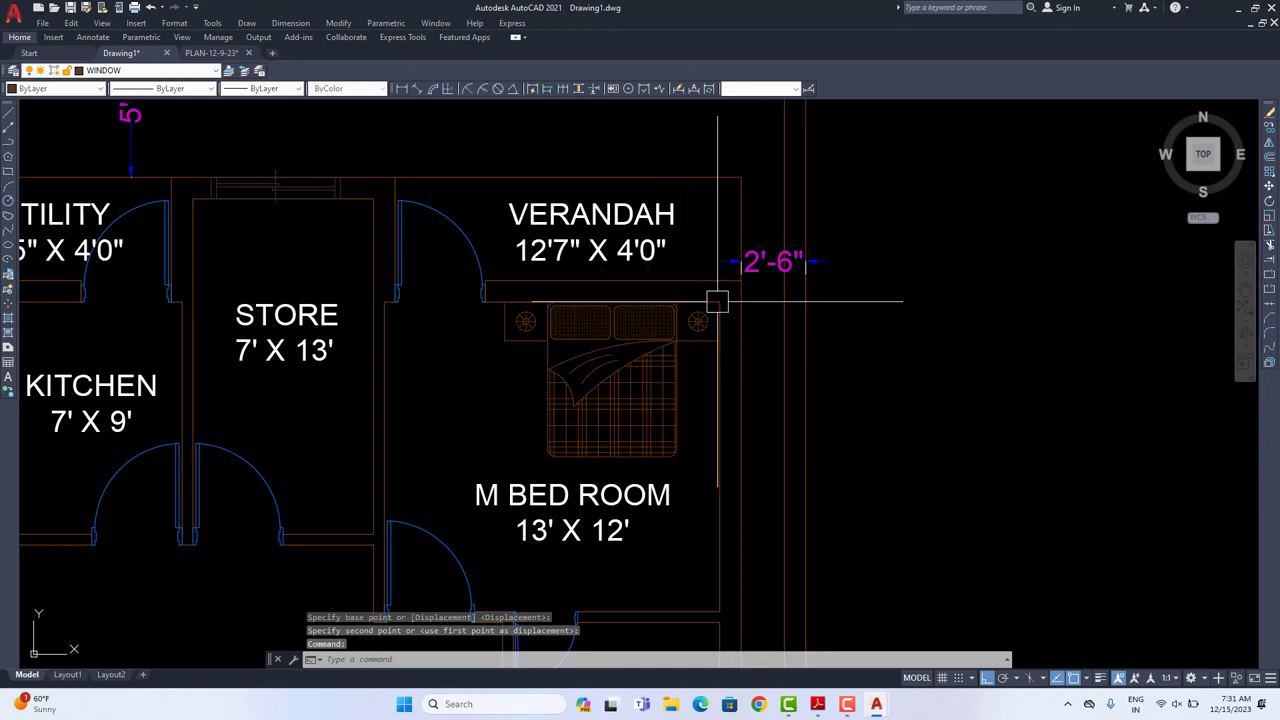
Step: Copy the bedroom's outer-wall window straight up about 23' into the outer side wall of the master bedroom
scroll(706, 287, "down", 5)
scroll(690, 238, "up", 2)
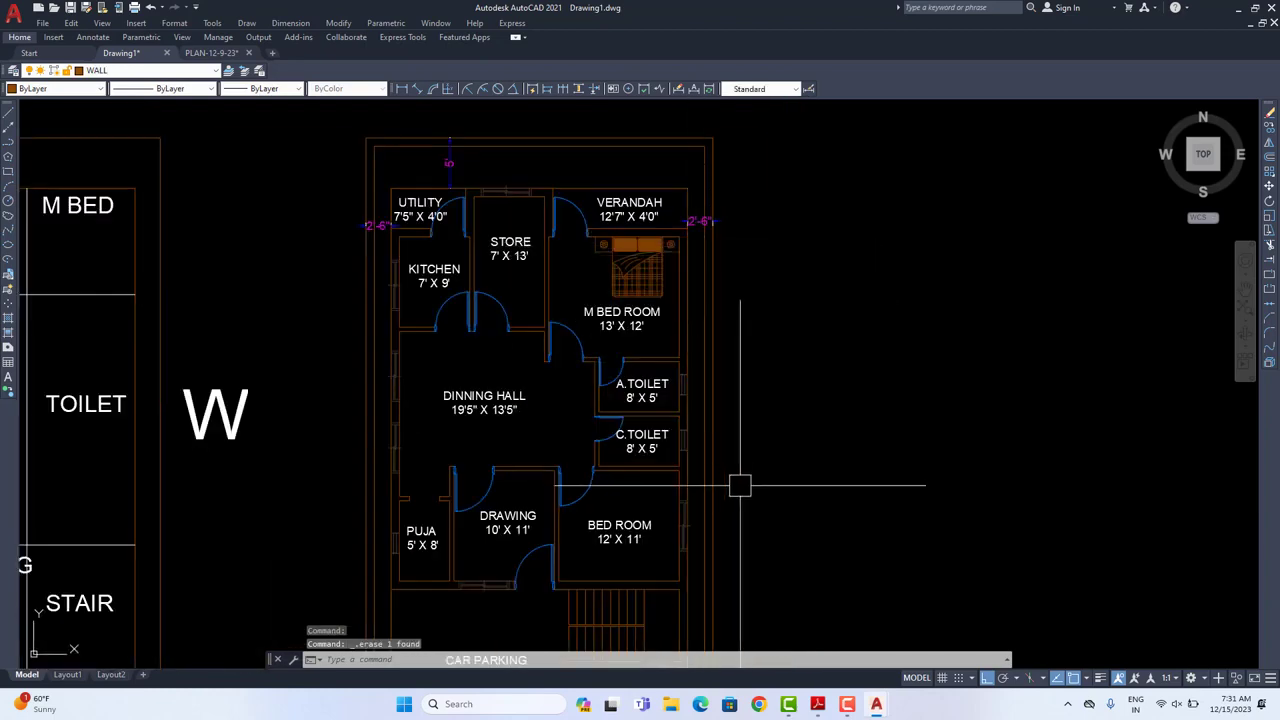
left_click(660, 470)
left_click(1270, 128)
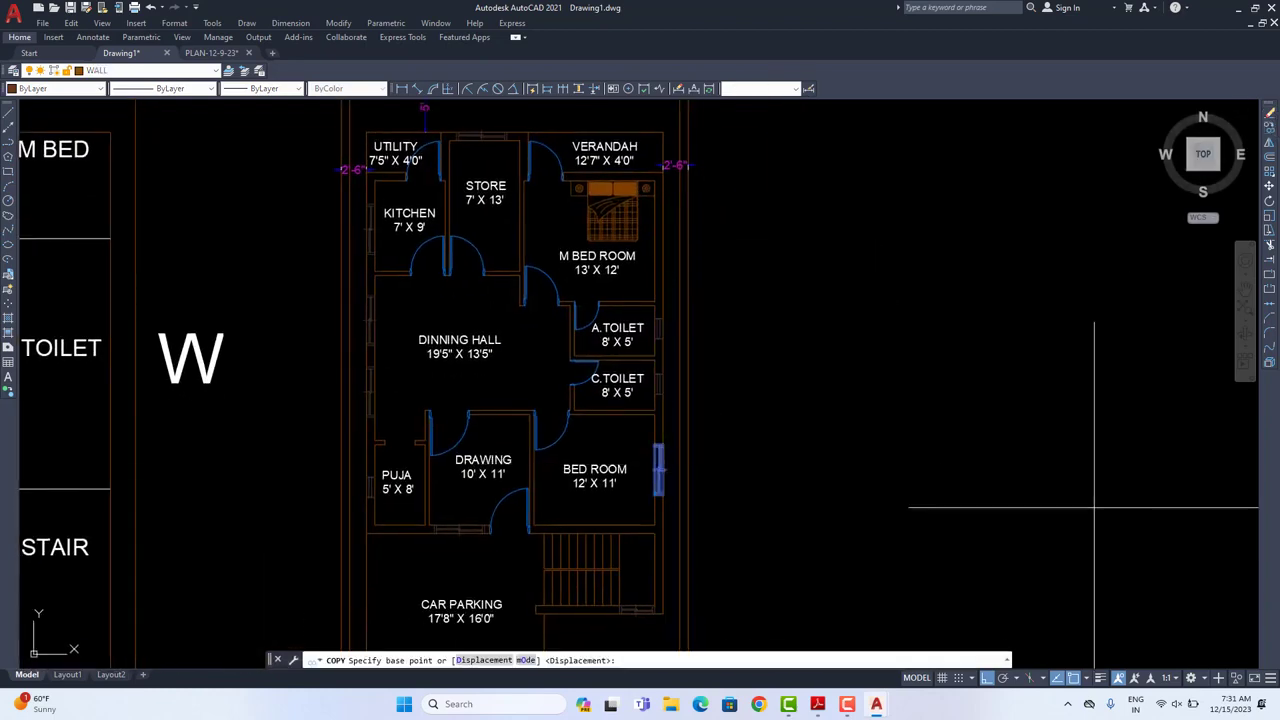
left_click(913, 533)
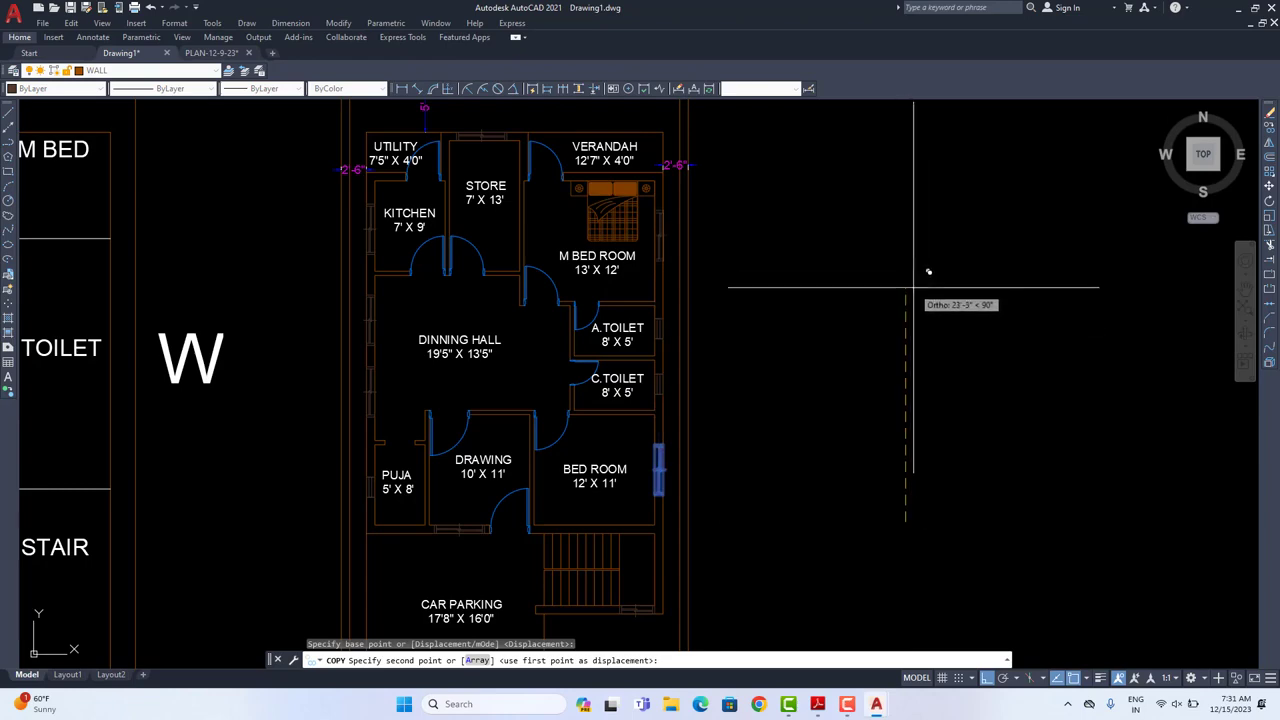
left_click(913, 287)
right_click(837, 232)
left_click(866, 245)
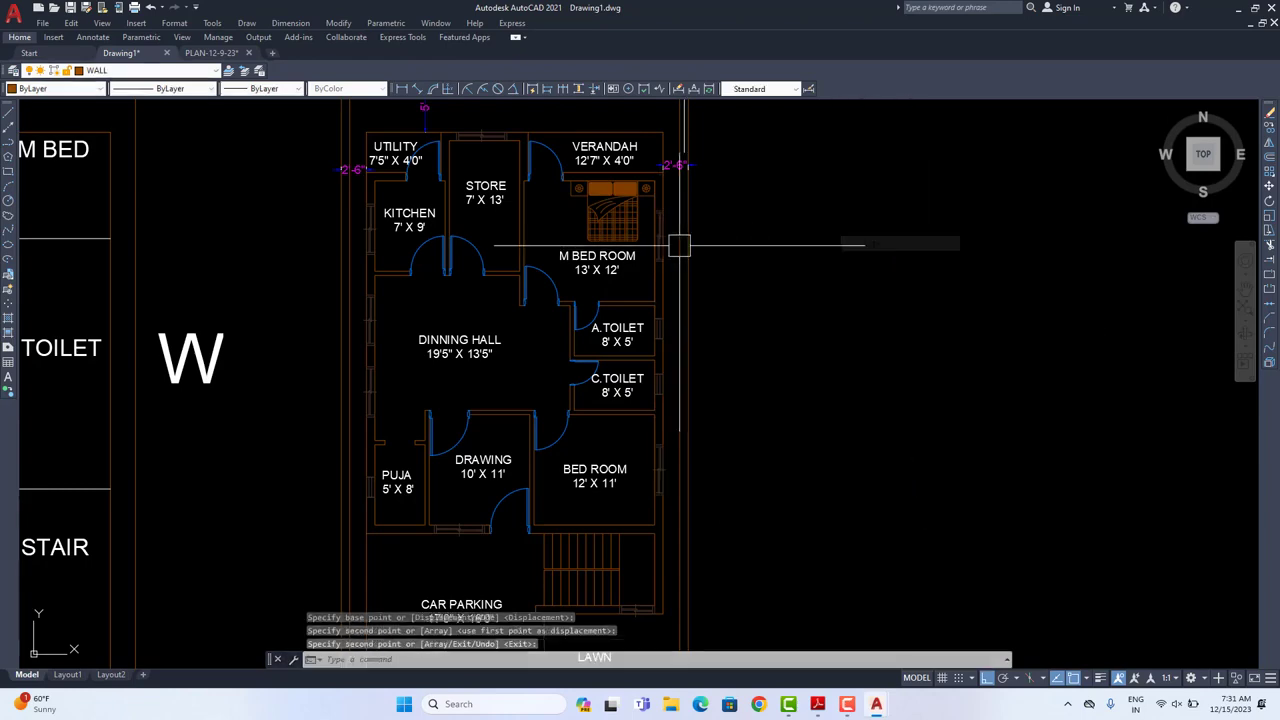
Step: Copy the master bedroom's bed into the bedroom, fitting its side-table corner into the corner between the C.TOILET wall and outer side wall
middle_click_drag(652, 231, 716, 280)
scroll(716, 280, "up", 2)
scroll(700, 275, "up", 1)
scroll(694, 271, "down", 6)
scroll(748, 365, "up", 4)
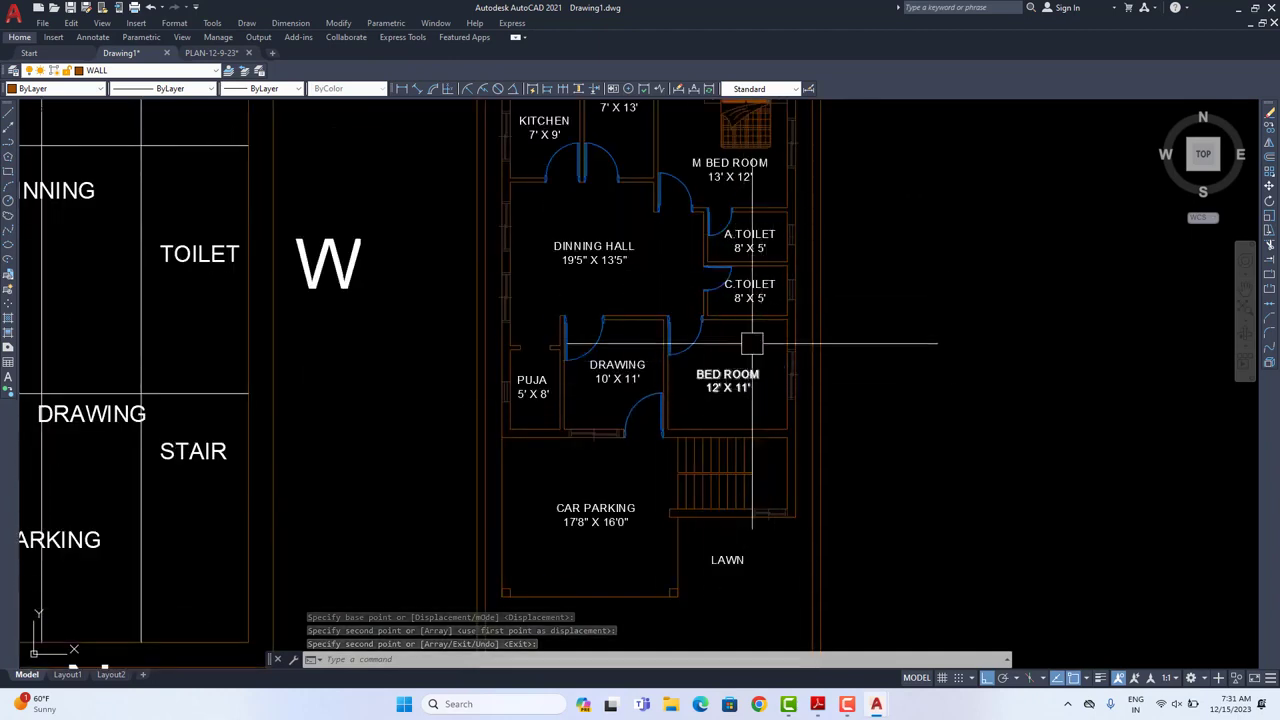
middle_click_drag(774, 223, 765, 281)
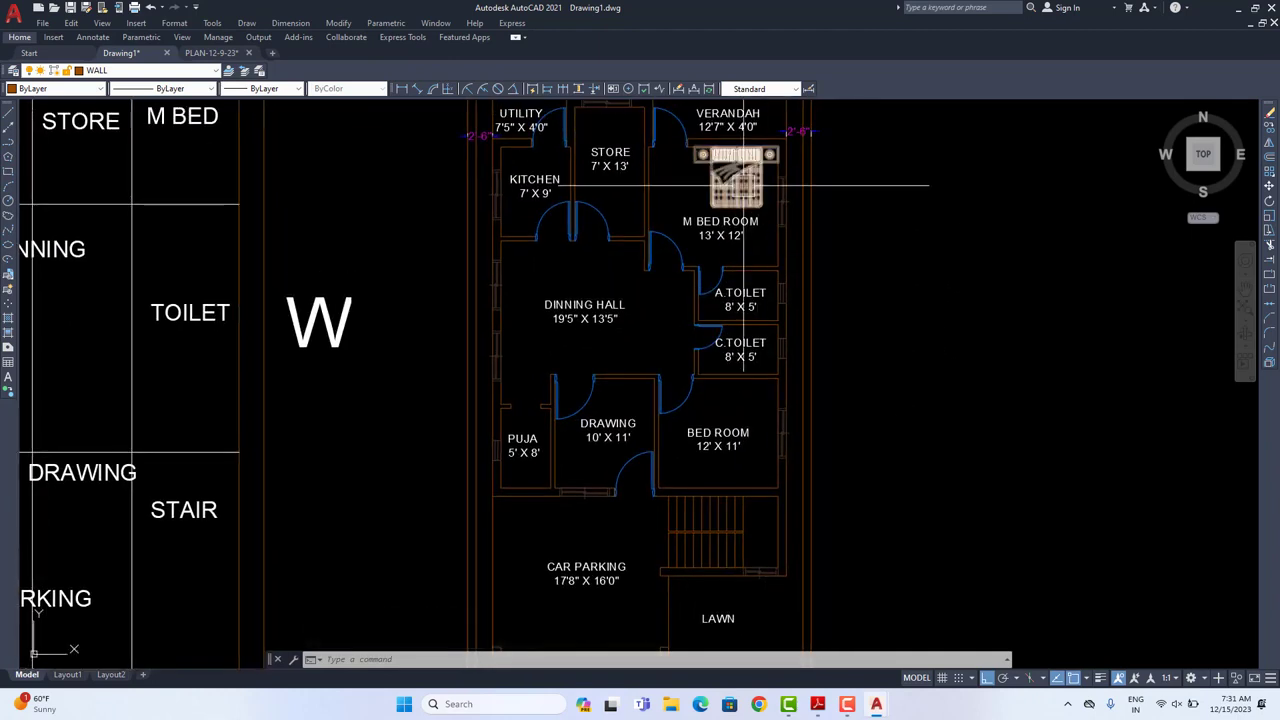
left_click(729, 188)
left_click(1268, 129)
scroll(824, 149, "up", 2)
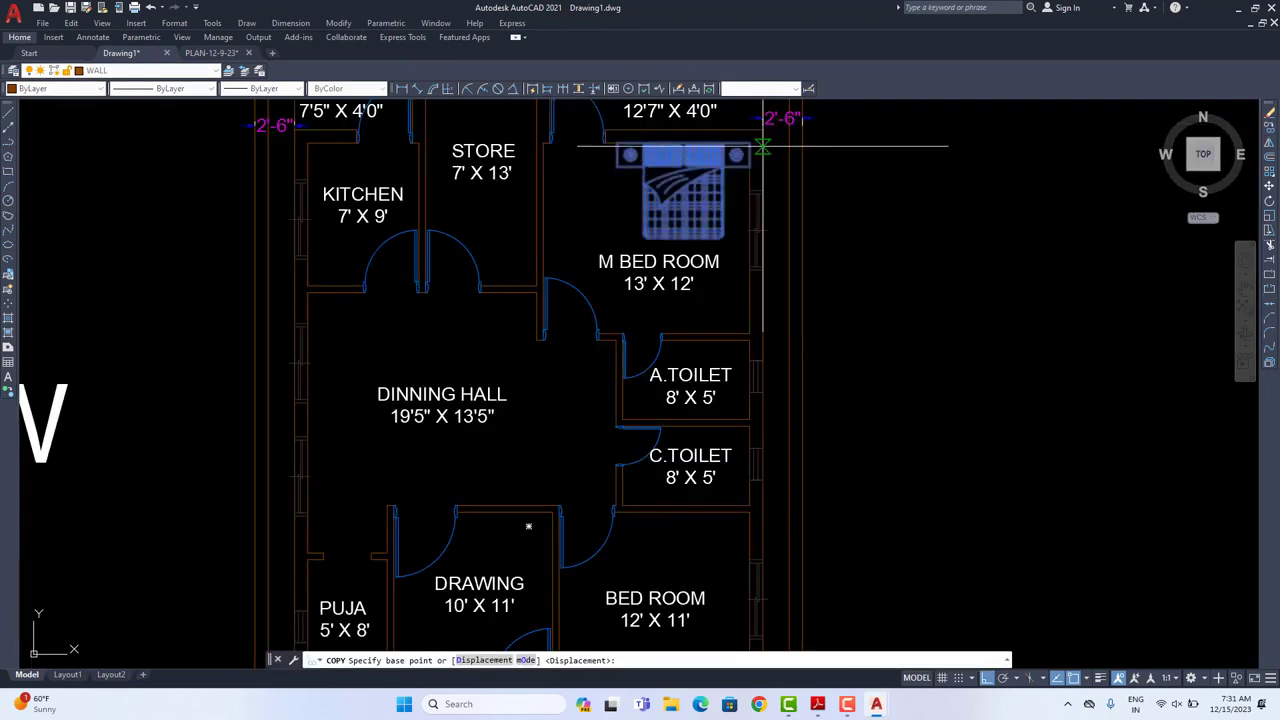
left_click(749, 145)
middle_click_drag(791, 410, 800, 236)
scroll(768, 352, "up", 2)
left_click(748, 320)
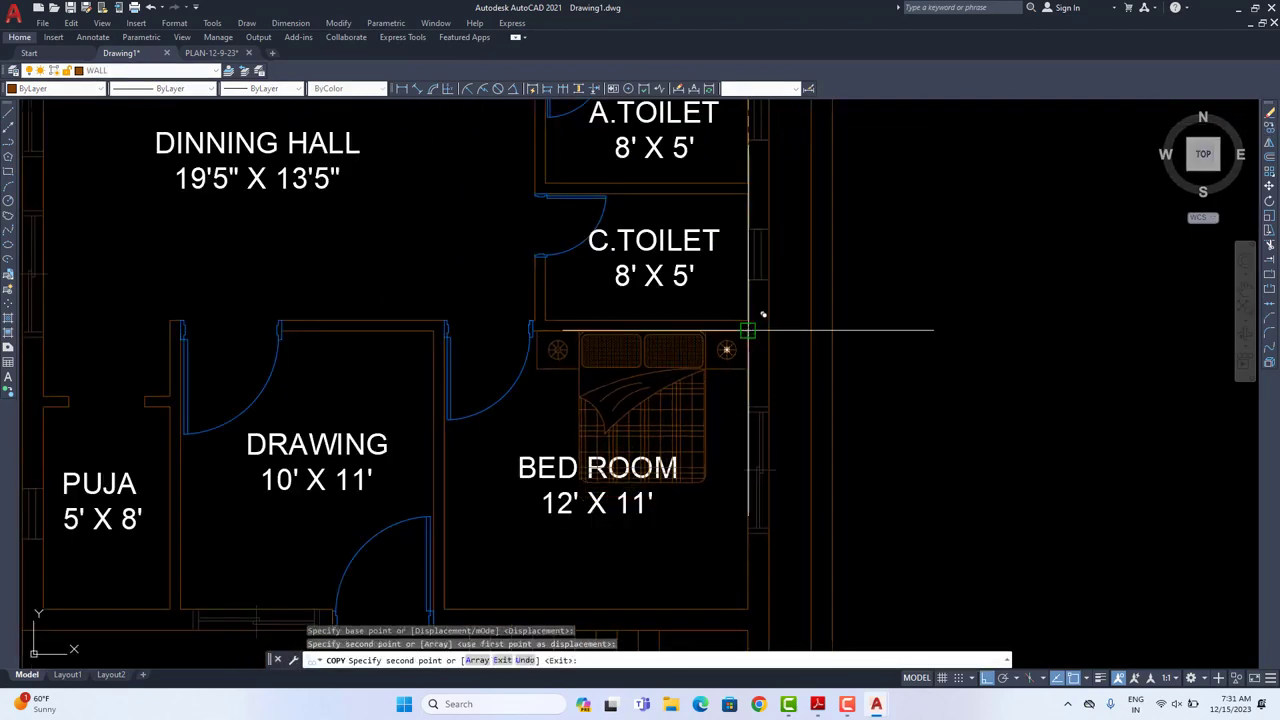
right_click(857, 315)
left_click(871, 326)
Step: Move the BED ROOM 12' X 11' label straight down to clear the bed
middle_click_drag(632, 462, 671, 391)
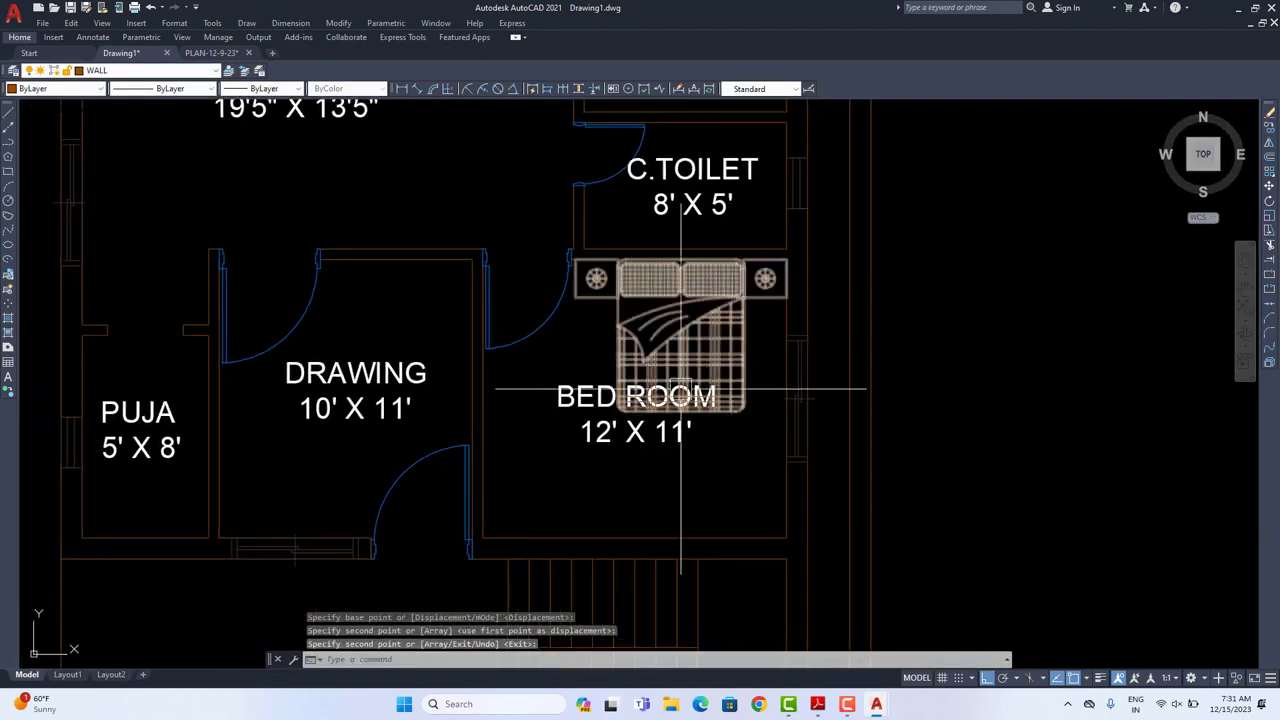
left_click(595, 401)
left_click(1268, 186)
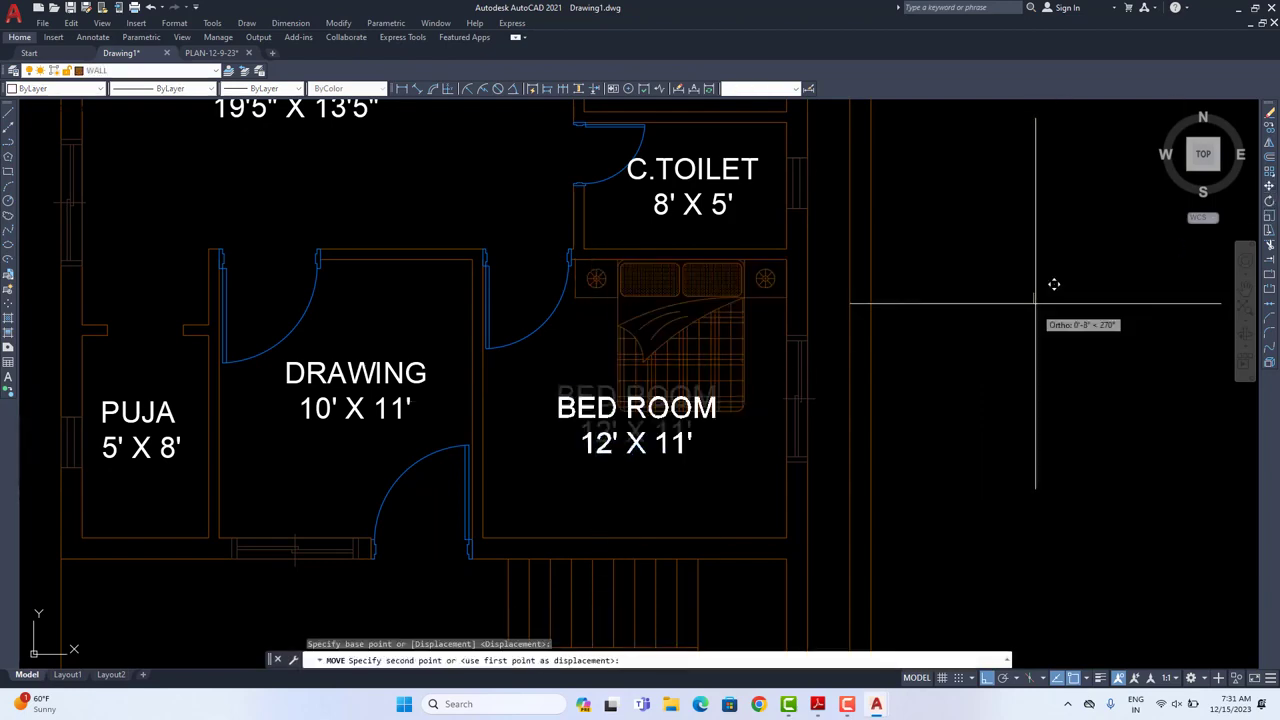
left_click(1029, 329)
Step: Switch to the PLAN-12-9-23 drawing and copy the six-chair dining table from its dining hall to the clipboard
scroll(1016, 350, "down", 3)
scroll(1016, 350, "down", 3)
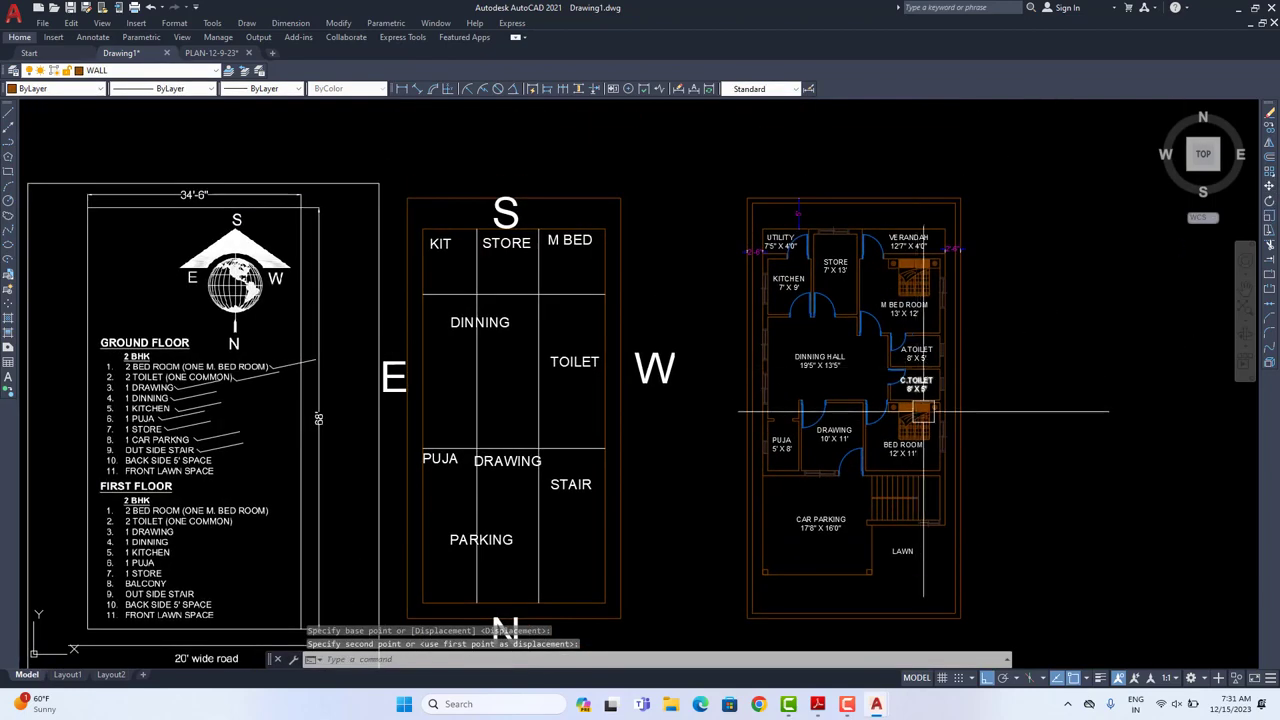
scroll(735, 330, "up", 1)
left_click(212, 52)
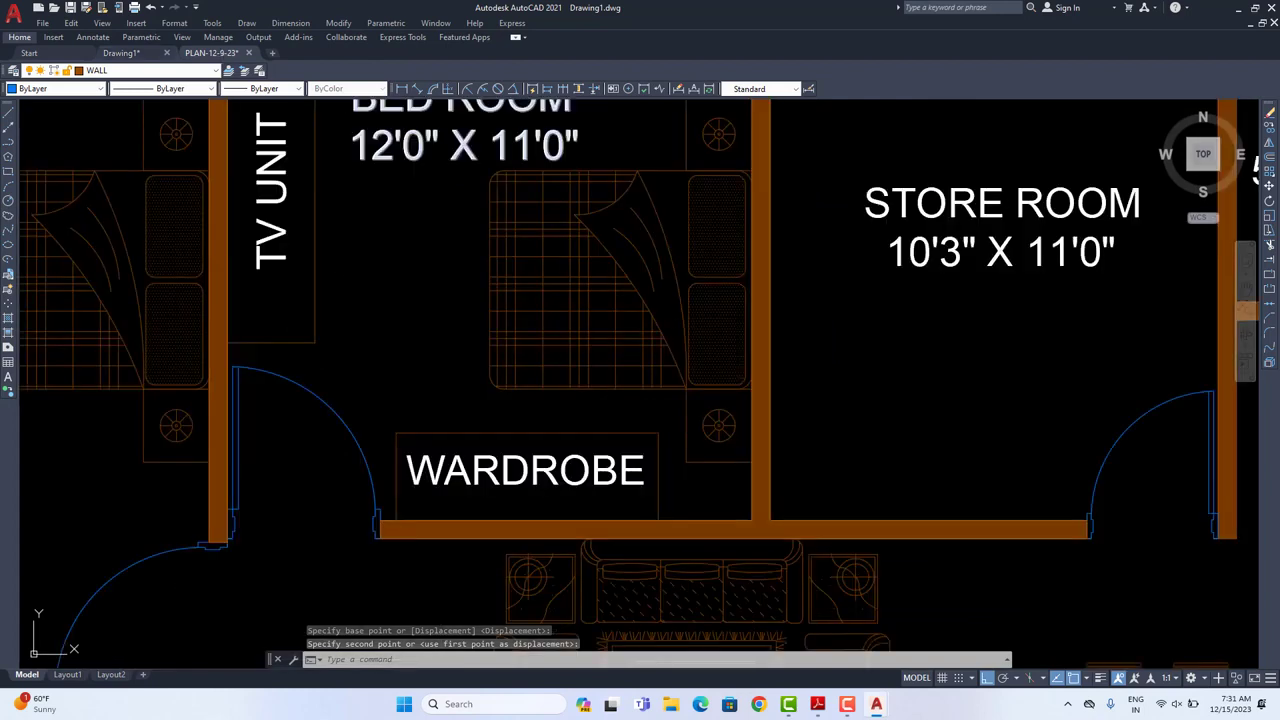
scroll(656, 350, "down", 3)
middle_click_drag(660, 450, 563, 261)
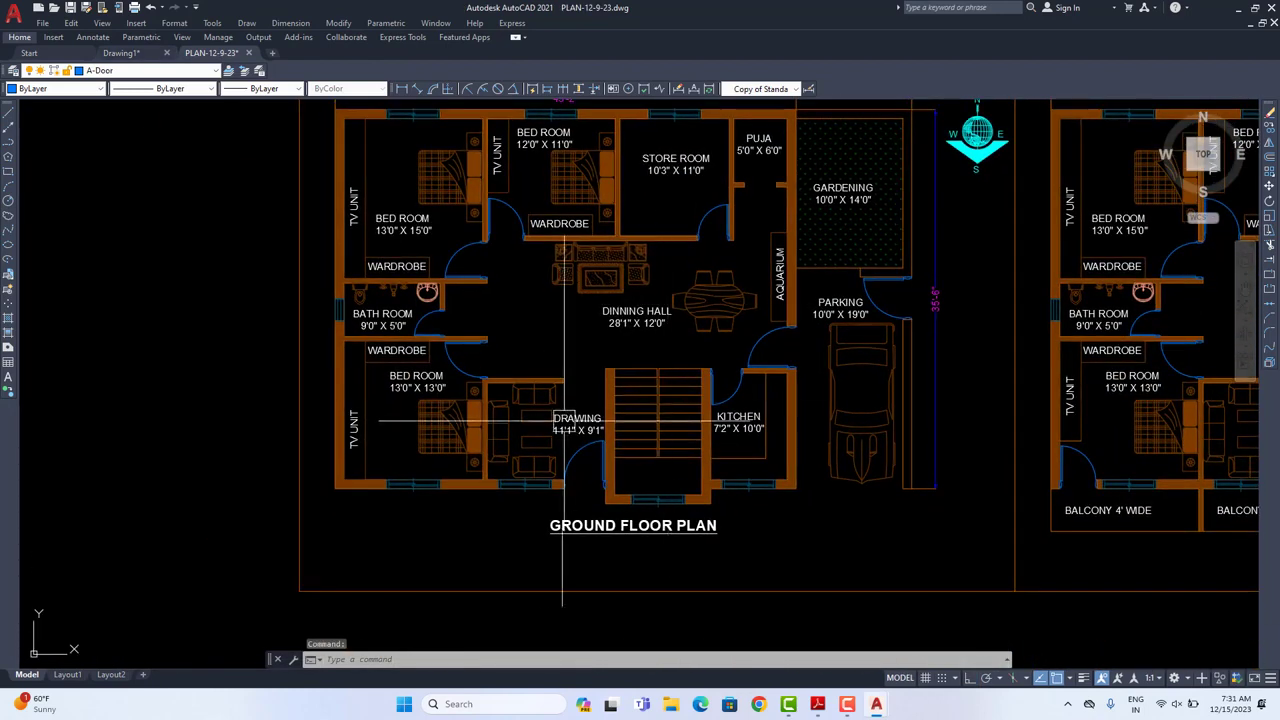
scroll(438, 427, "up", 2)
left_click(888, 232)
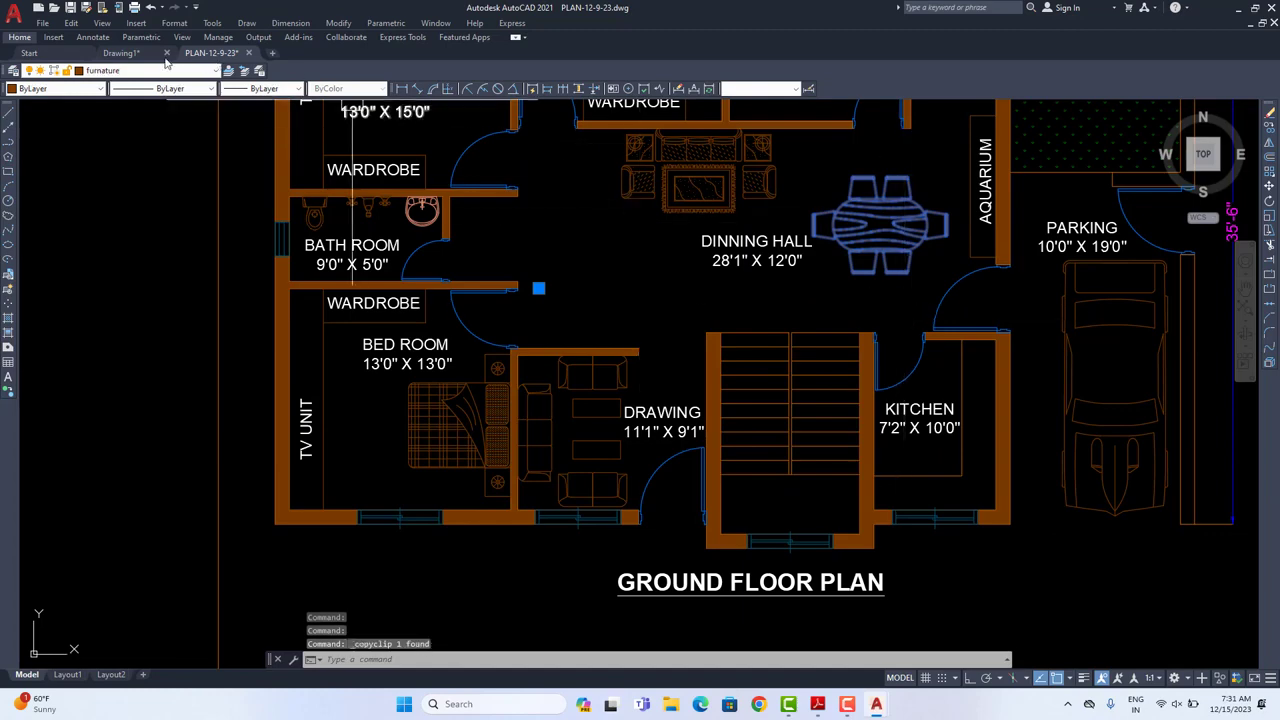
Step: Return to Drawing1 and paste the dining table into the middle of the dining hall
left_click(120, 52)
scroll(732, 346, "up", 4)
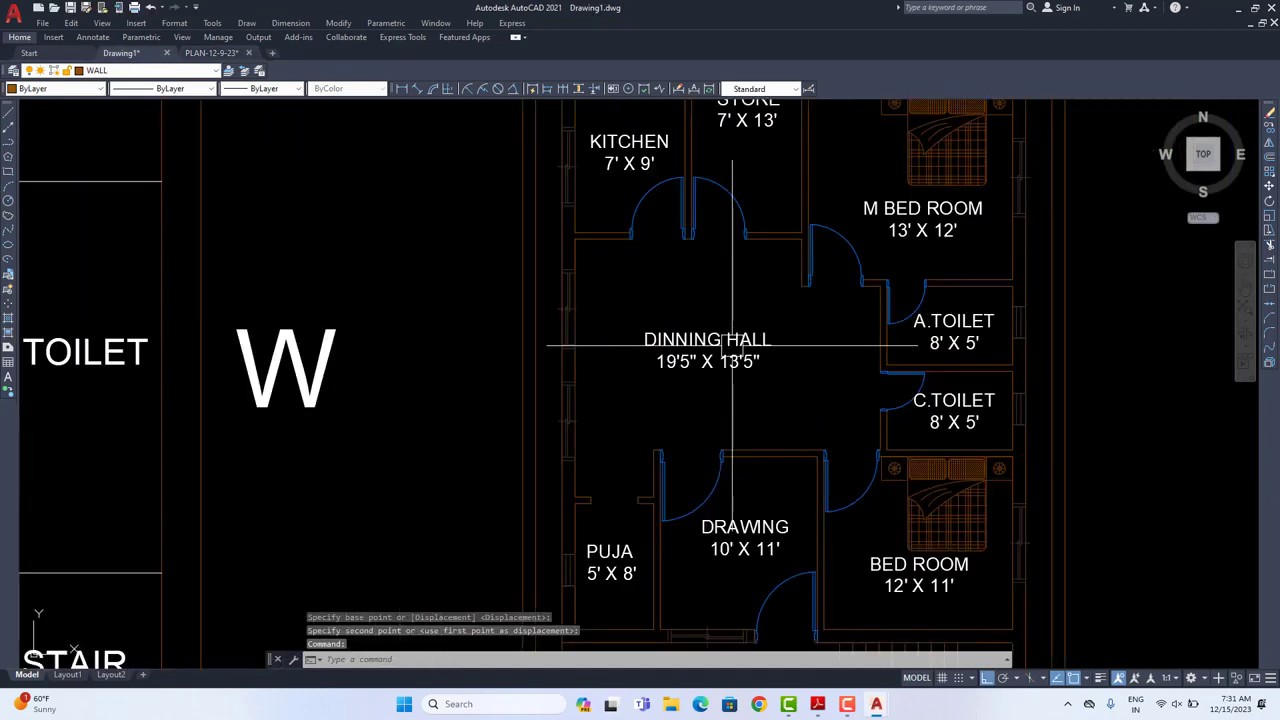
key("ctrl+v")
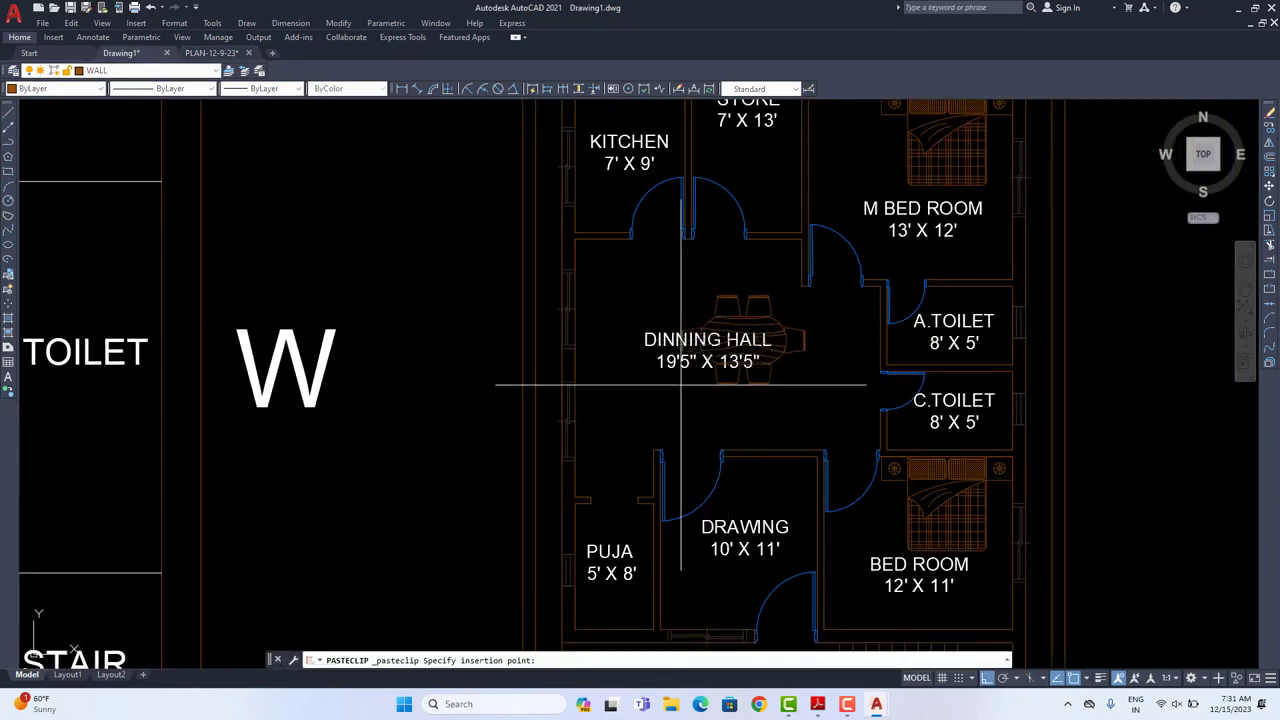
left_click(622, 395)
Step: Move the DINNING HALL 19'5" X 13'5" label straight down below the dining table
scroll(795, 350, "up", 2)
left_click(755, 338)
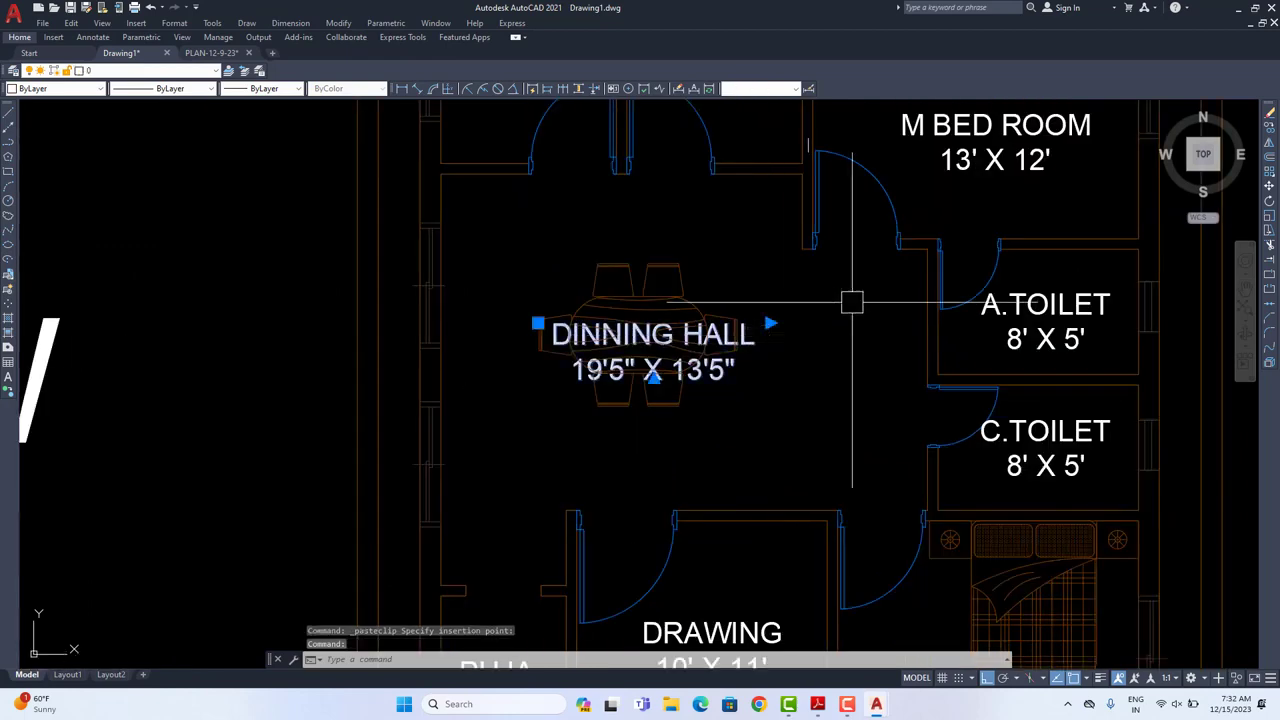
left_click(1269, 187)
left_click(886, 308)
left_click(883, 392)
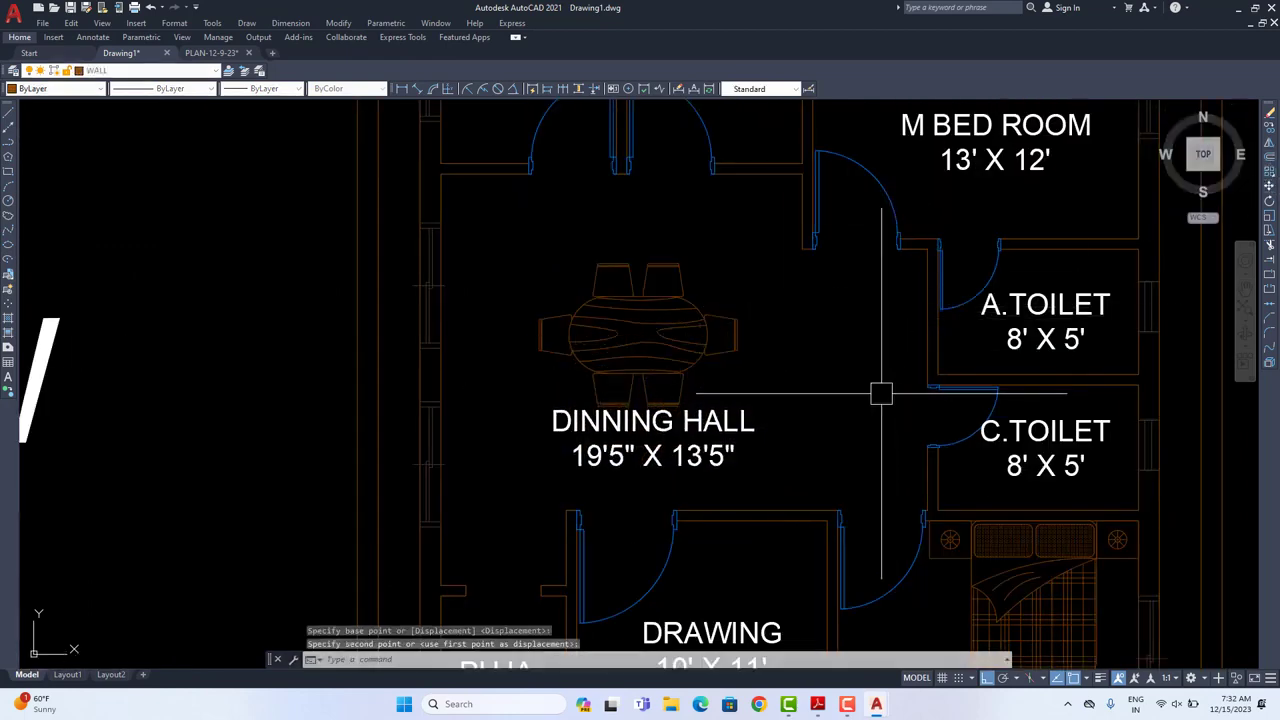
Step: In the PLAN-12-9-23 drawing, copy the drawing room's three sofas and two coffee tables to the clipboard
scroll(845, 381, "down", 2)
middle_click_drag(842, 379, 833, 271)
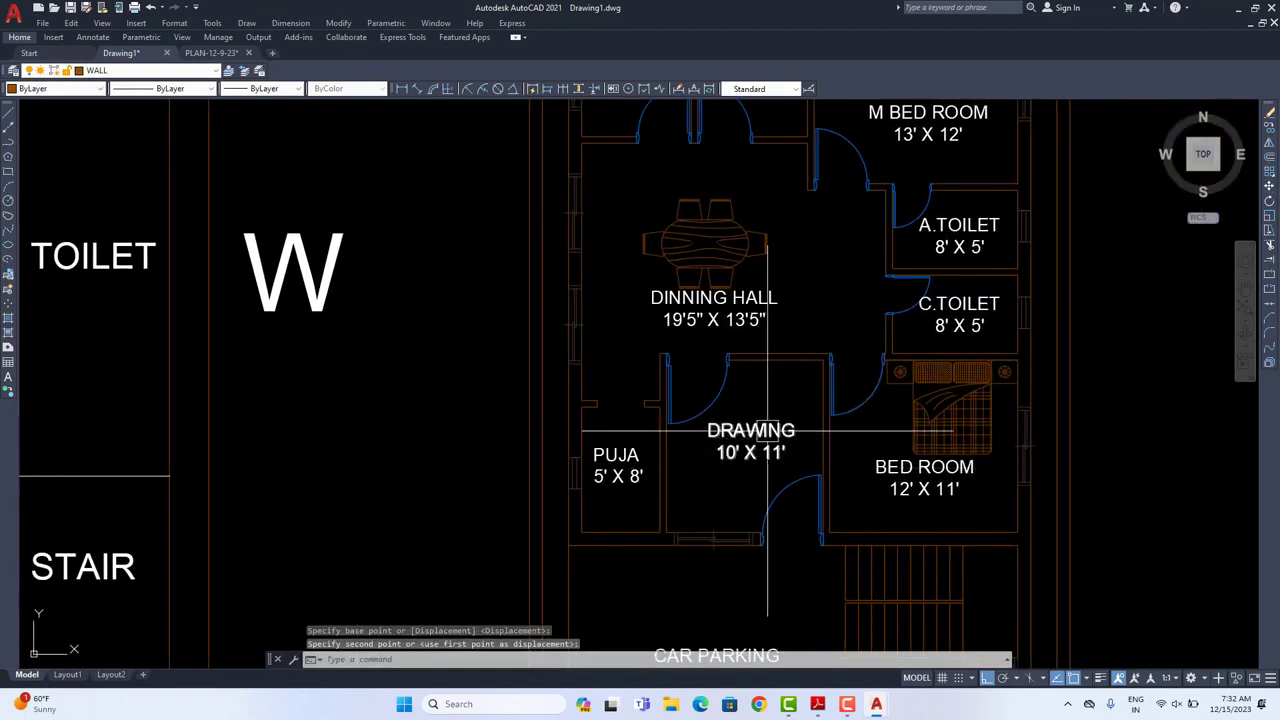
left_click(224, 55)
scroll(606, 414, "up", 4)
left_click(695, 322)
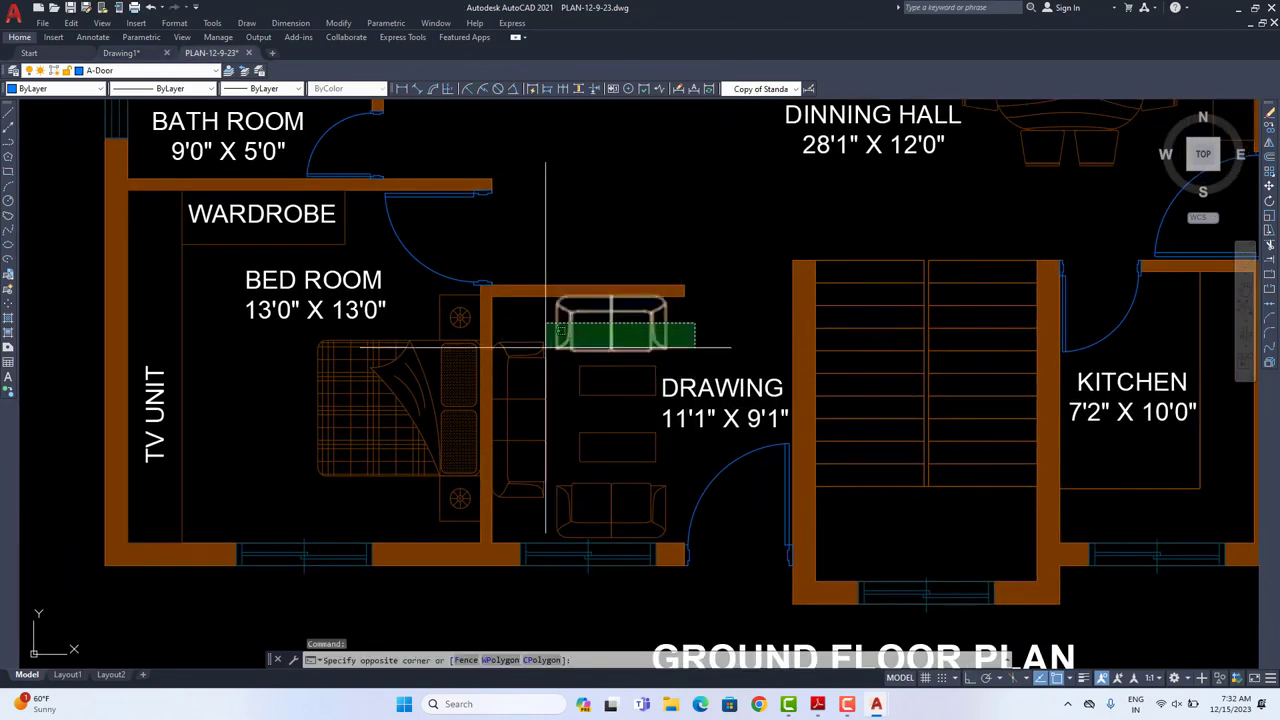
left_click(545, 348)
scroll(628, 376, "up", 2)
scroll(641, 351, "up", 4)
left_click(634, 344)
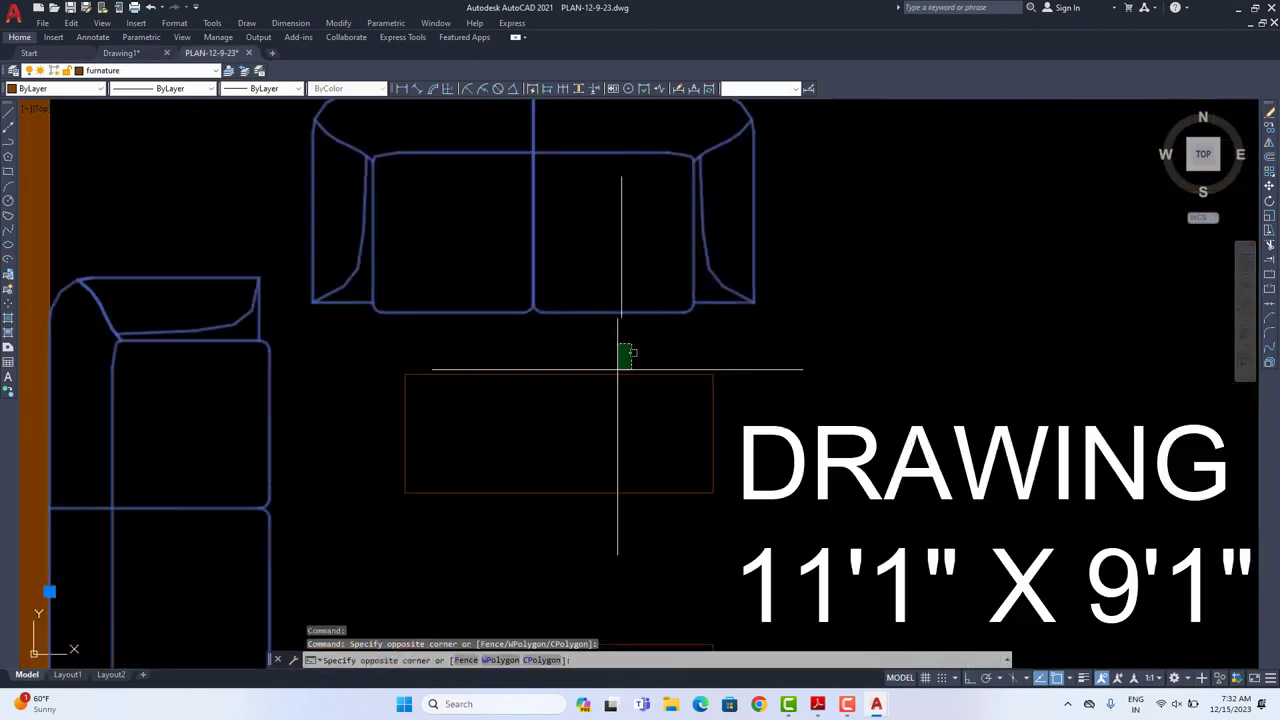
scroll(619, 370, "down", 4)
middle_click_drag(585, 437, 583, 331)
left_click(472, 500)
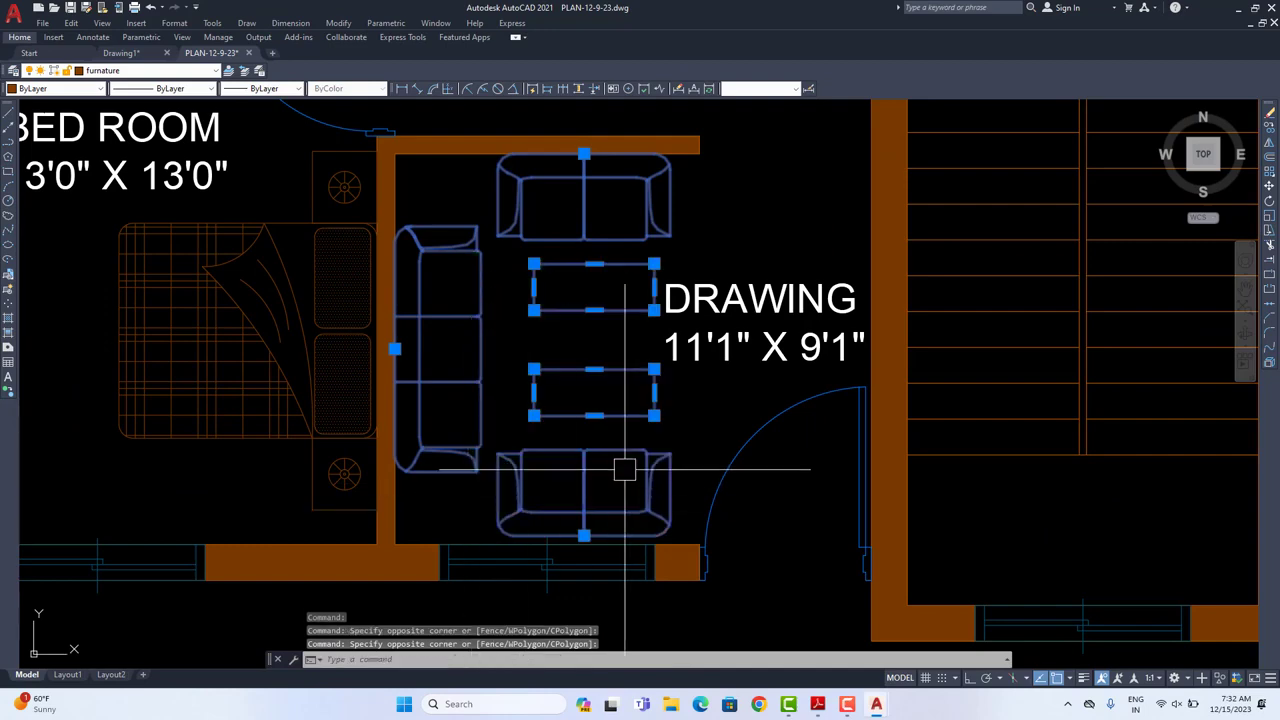
key("ctrl+c")
Step: Paste the sofa set into Drawing1's drawing room, anchored at the inner corner between the puja wall and the car parking wall
left_click(132, 54)
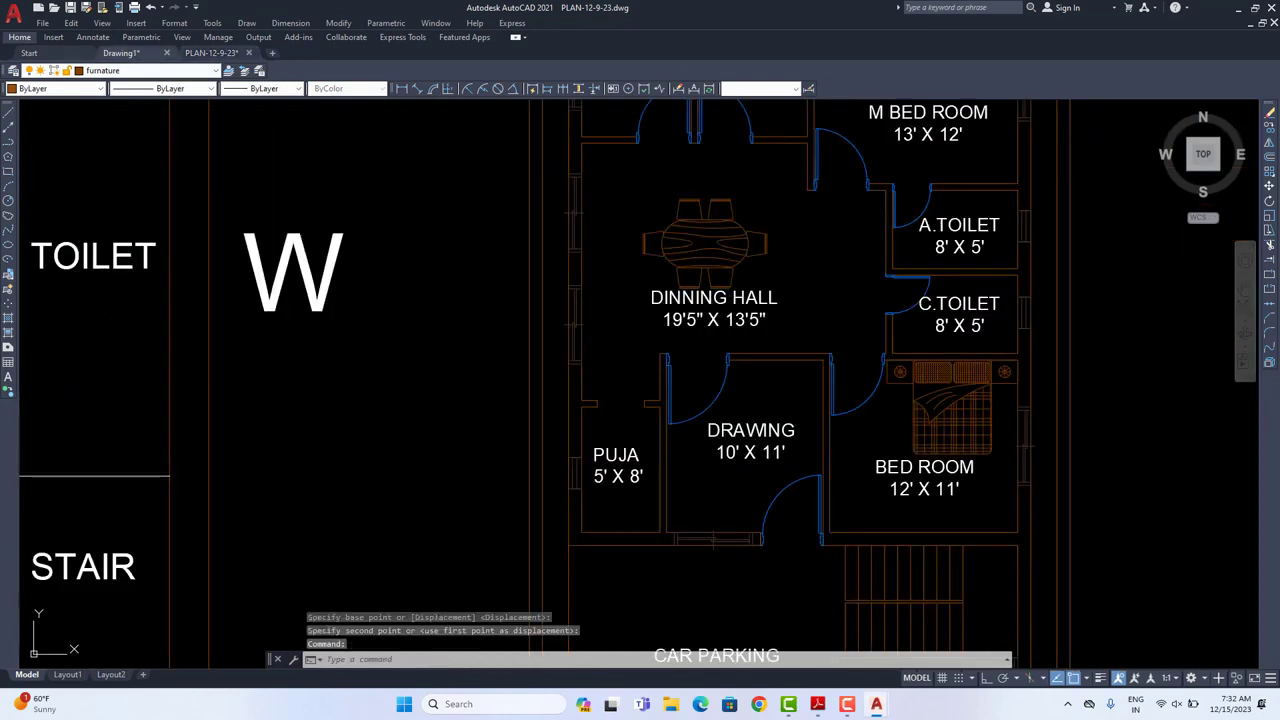
key("ctrl+v")
scroll(643, 480, "up", 1)
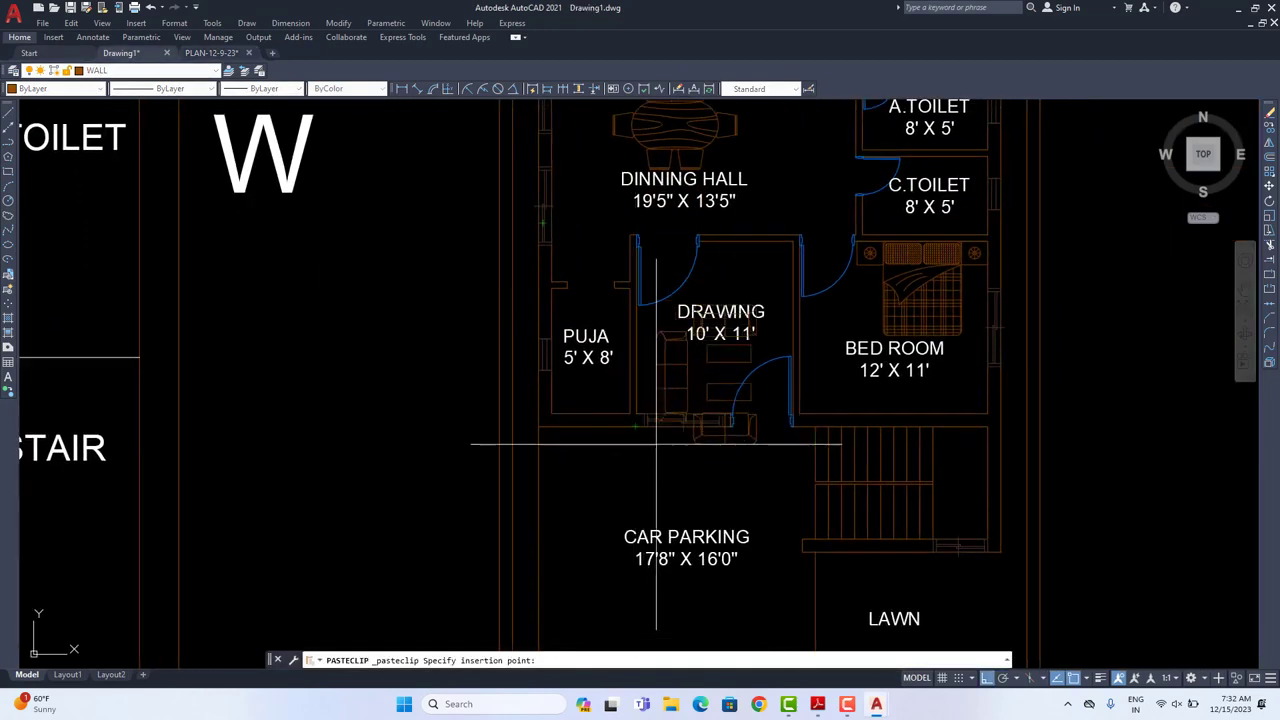
scroll(651, 406, "up", 2)
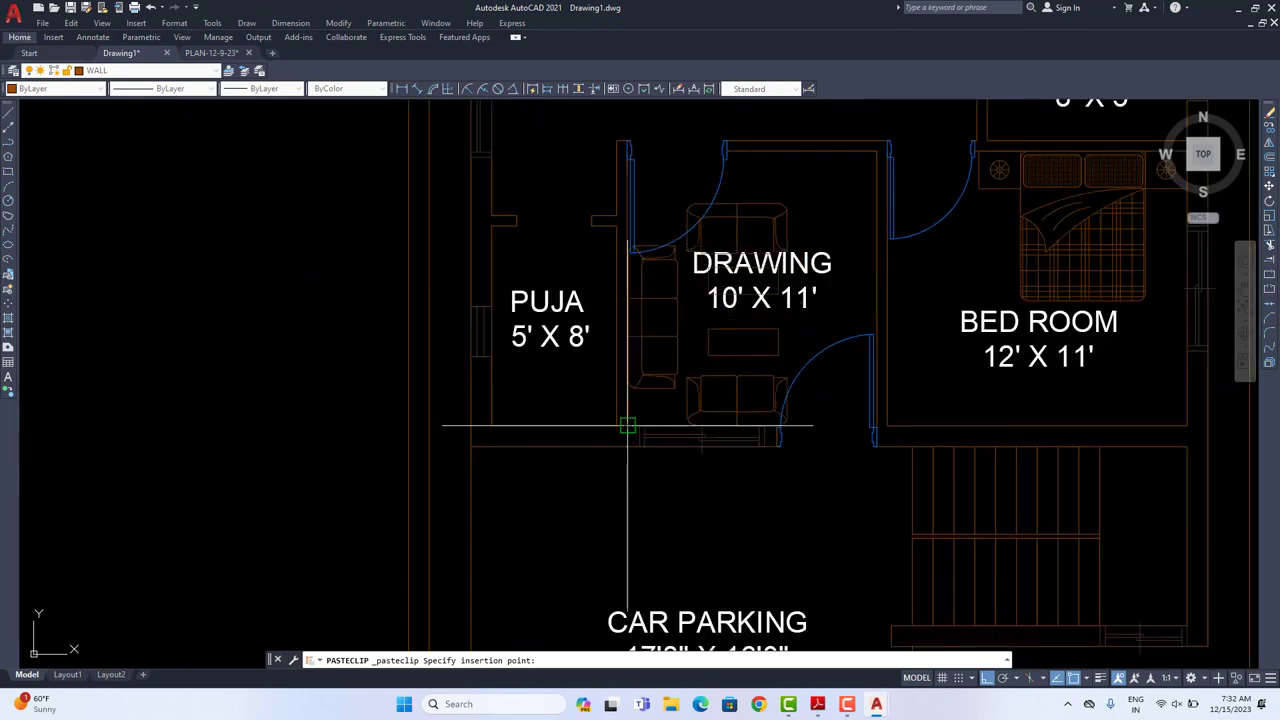
left_click(627, 426)
middle_click_drag(719, 409, 649, 456)
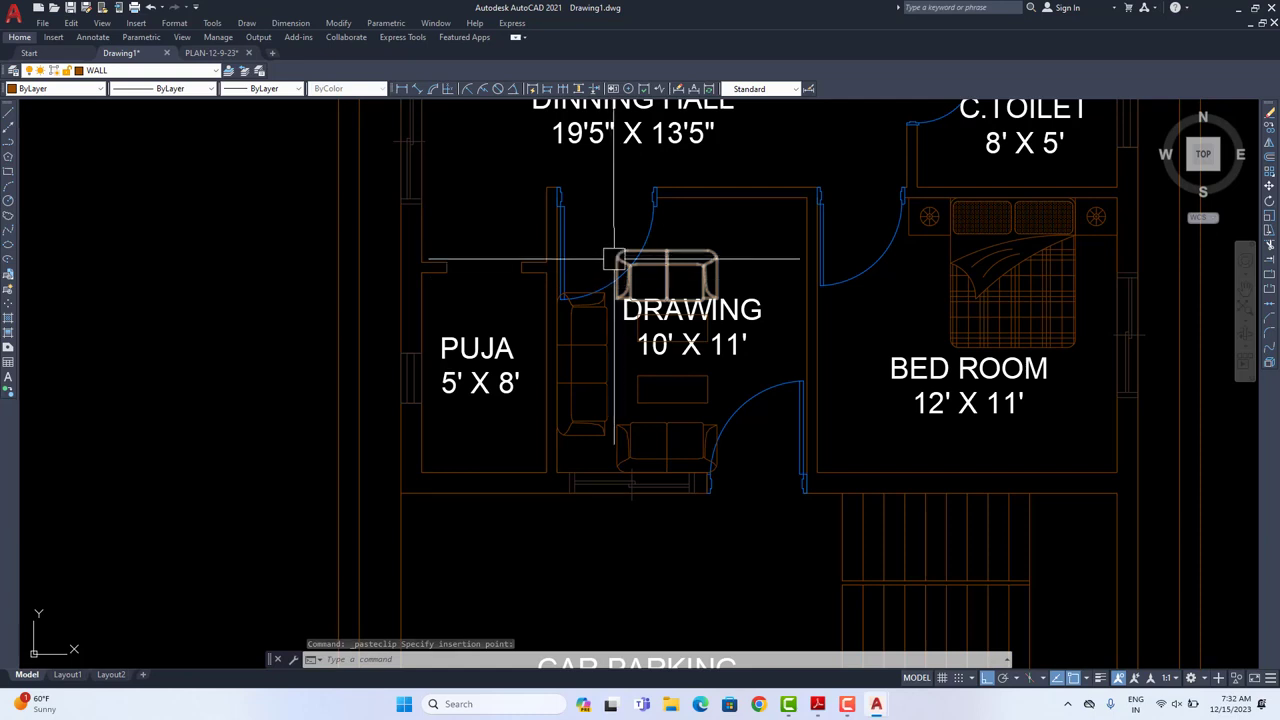
Step: Move the two-seat sofa beside the car parking wall about 3" toward the puja room, clear of the entrance door
scroll(644, 440, "up", 2)
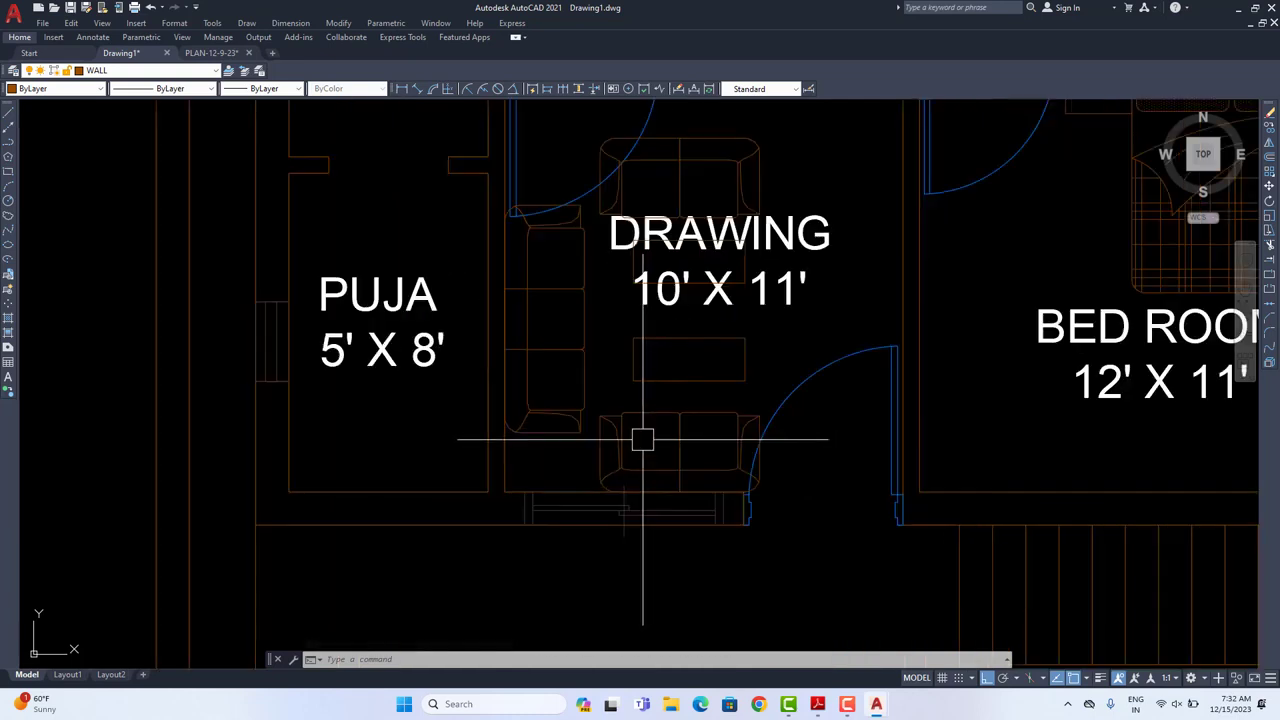
left_click(665, 423)
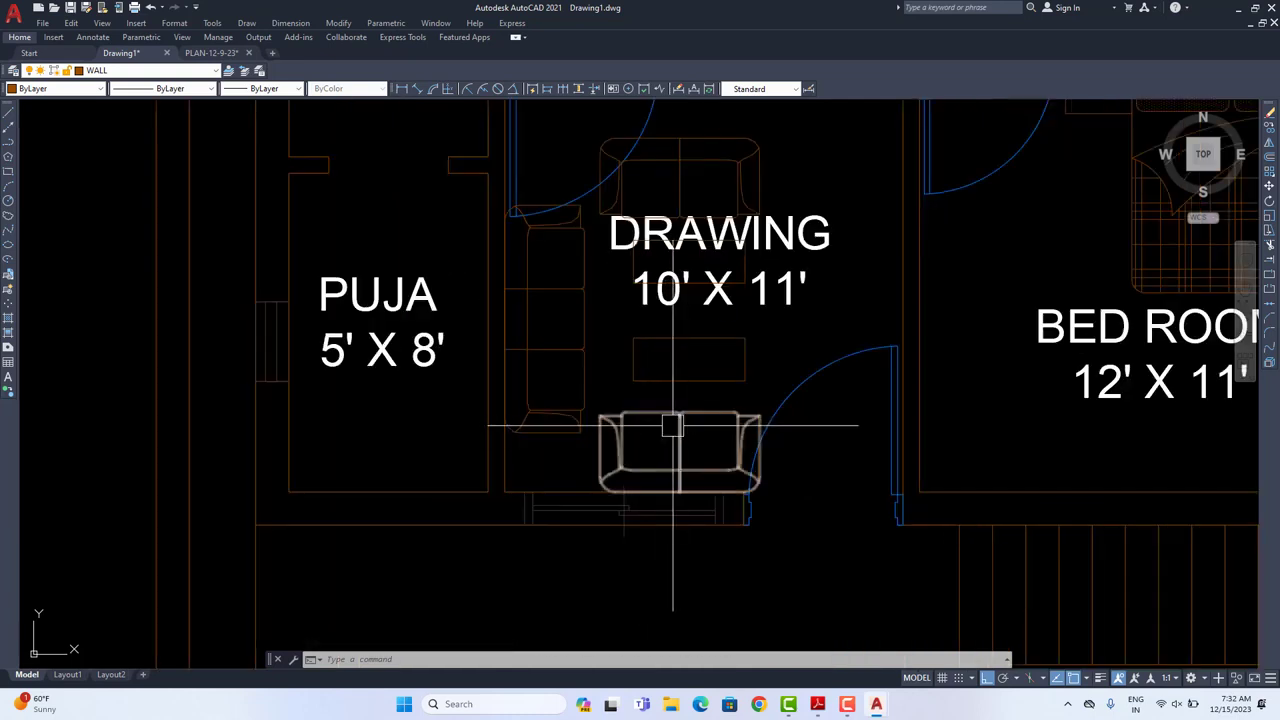
left_click(1269, 188)
left_click(873, 557)
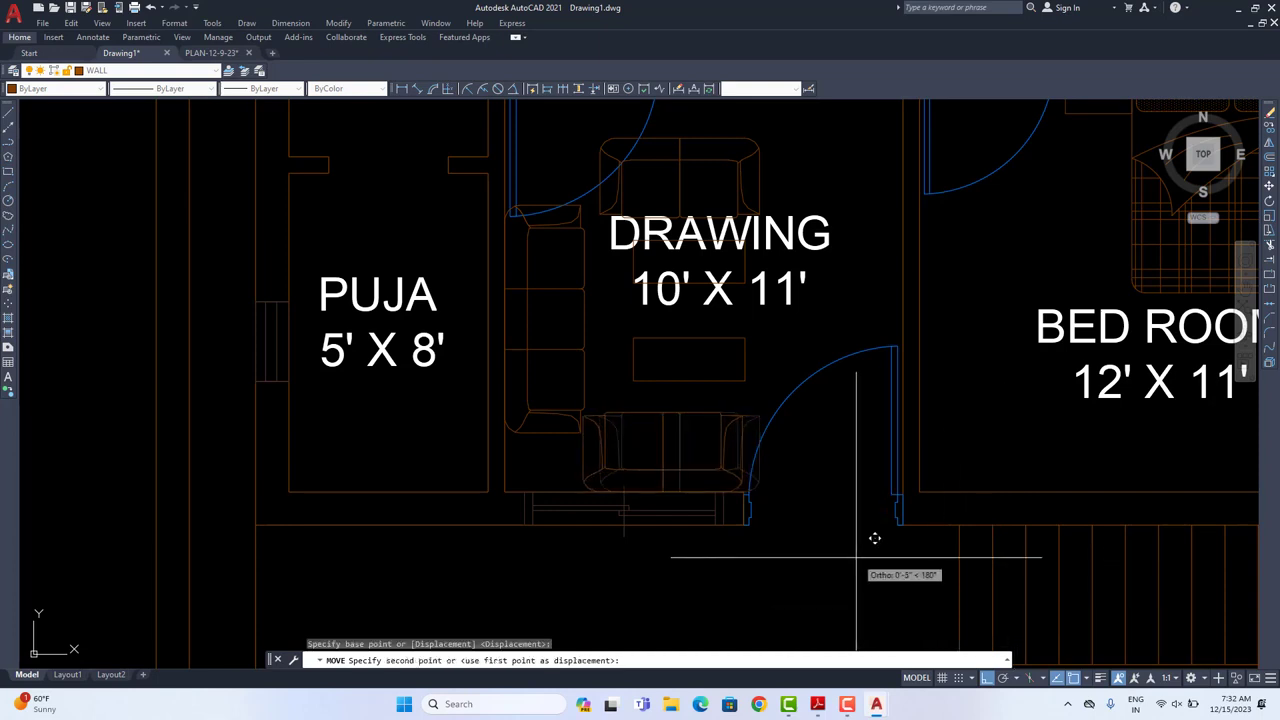
left_click(874, 538)
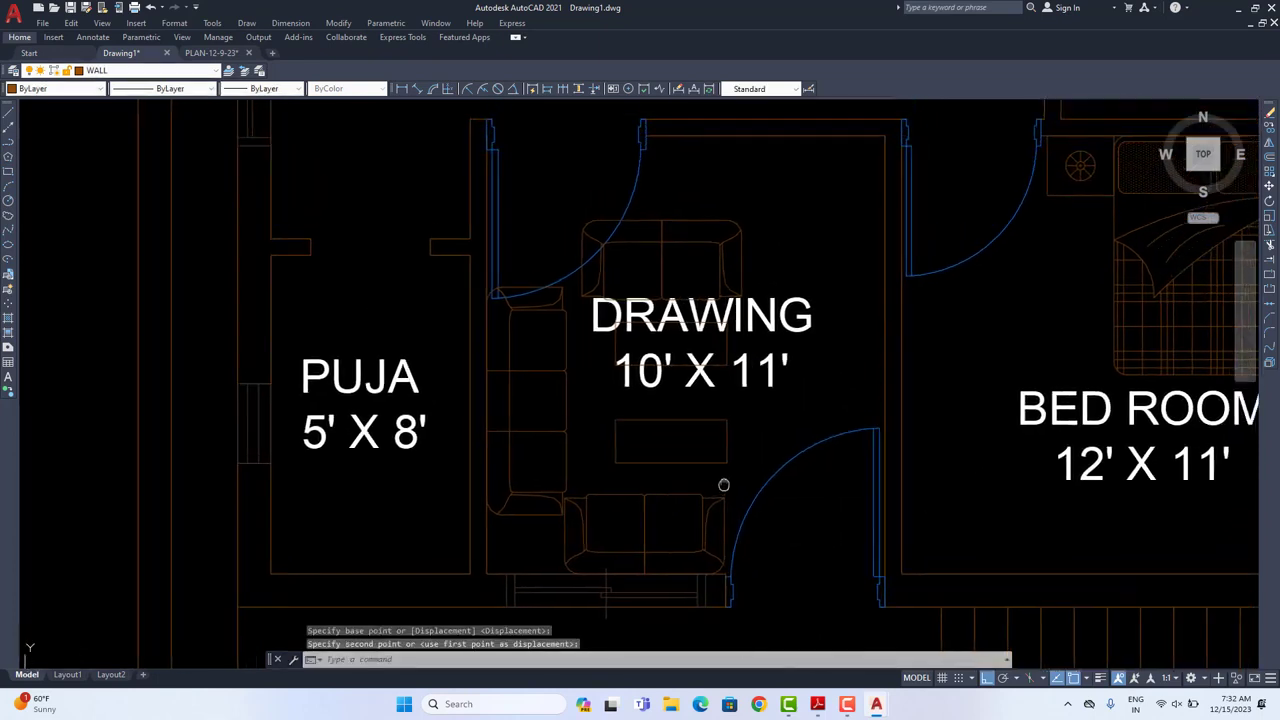
Step: Try deleting the three-seat sofa along the puja room wall, and undo the deletion
left_click(550, 348)
left_click(515, 345)
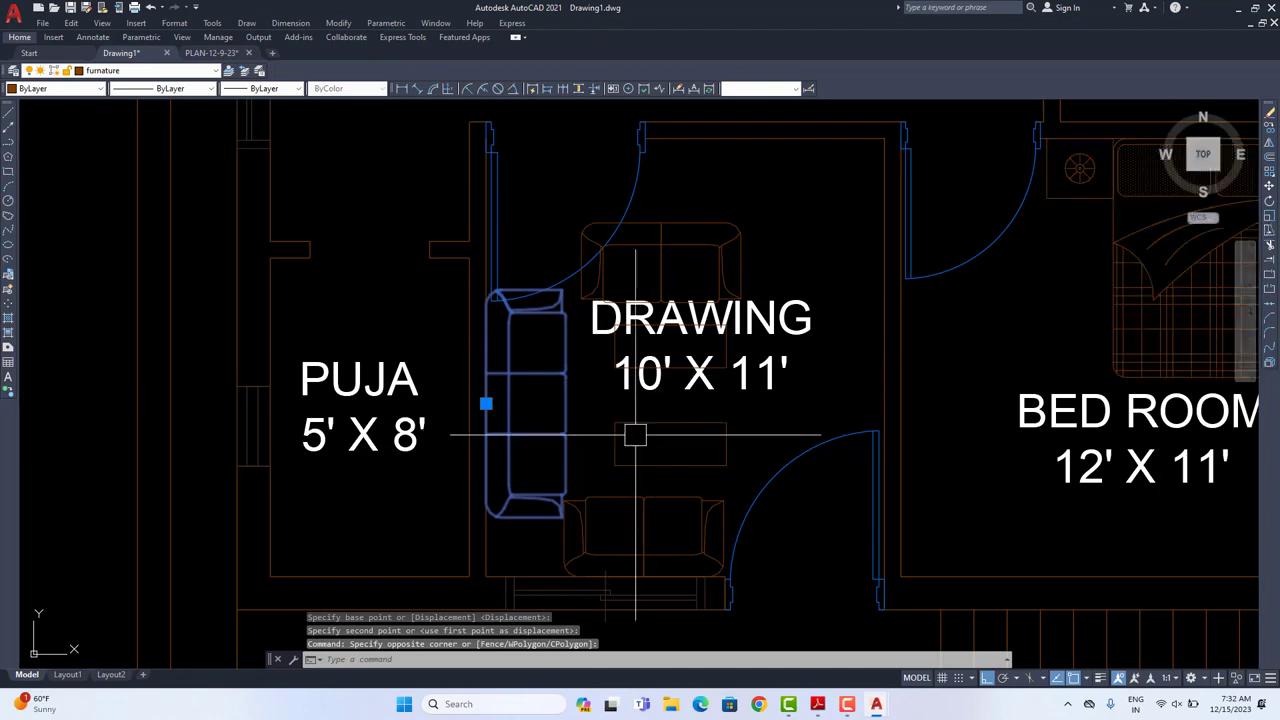
key("Delete")
left_click(683, 257)
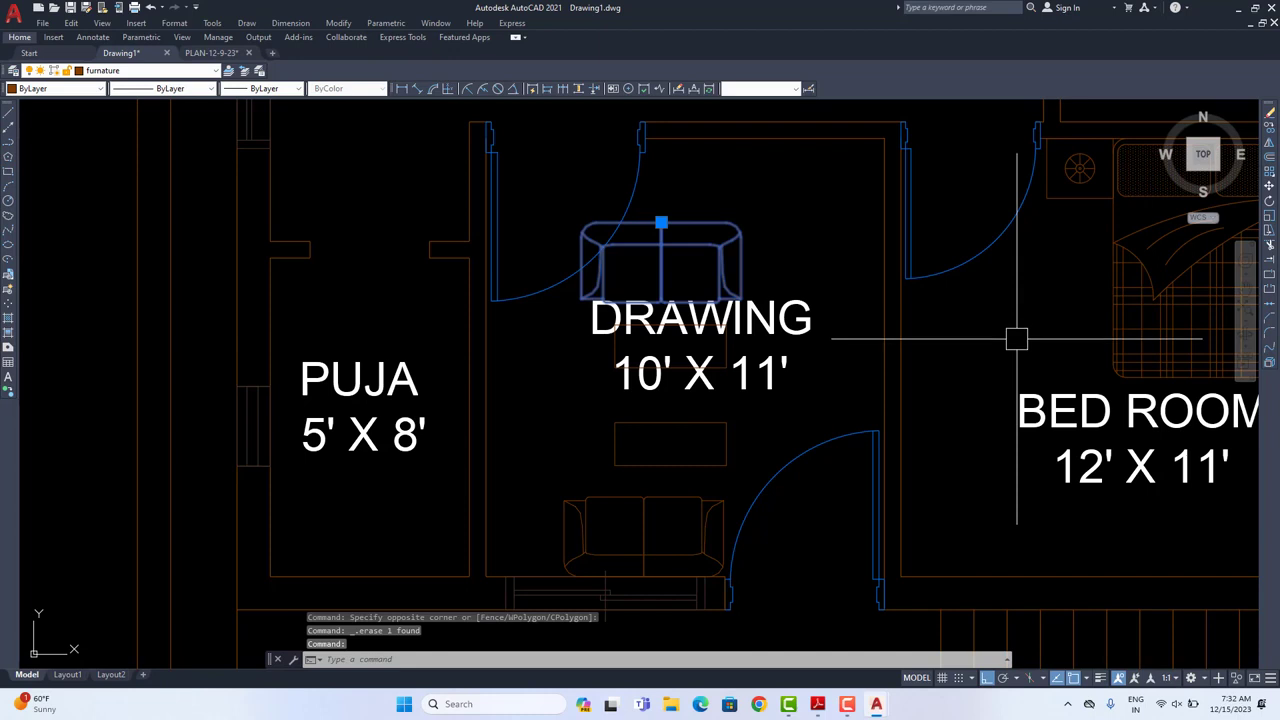
key("ctrl+z")
Step: Move the upper two-seat sofa by its back midpoint onto the midpoint of the drawing room's wall with the dining hall
middle_click_drag(815, 253, 811, 273)
left_click(720, 250)
left_click(1270, 189)
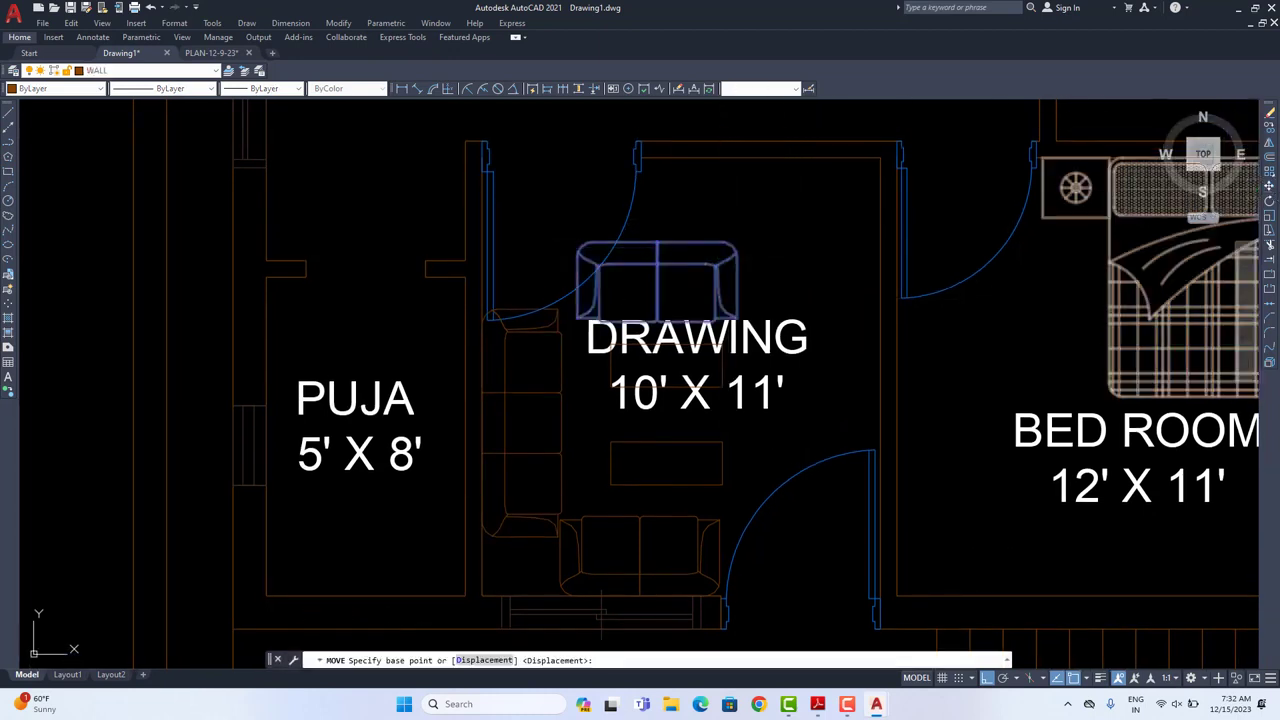
left_click(657, 241)
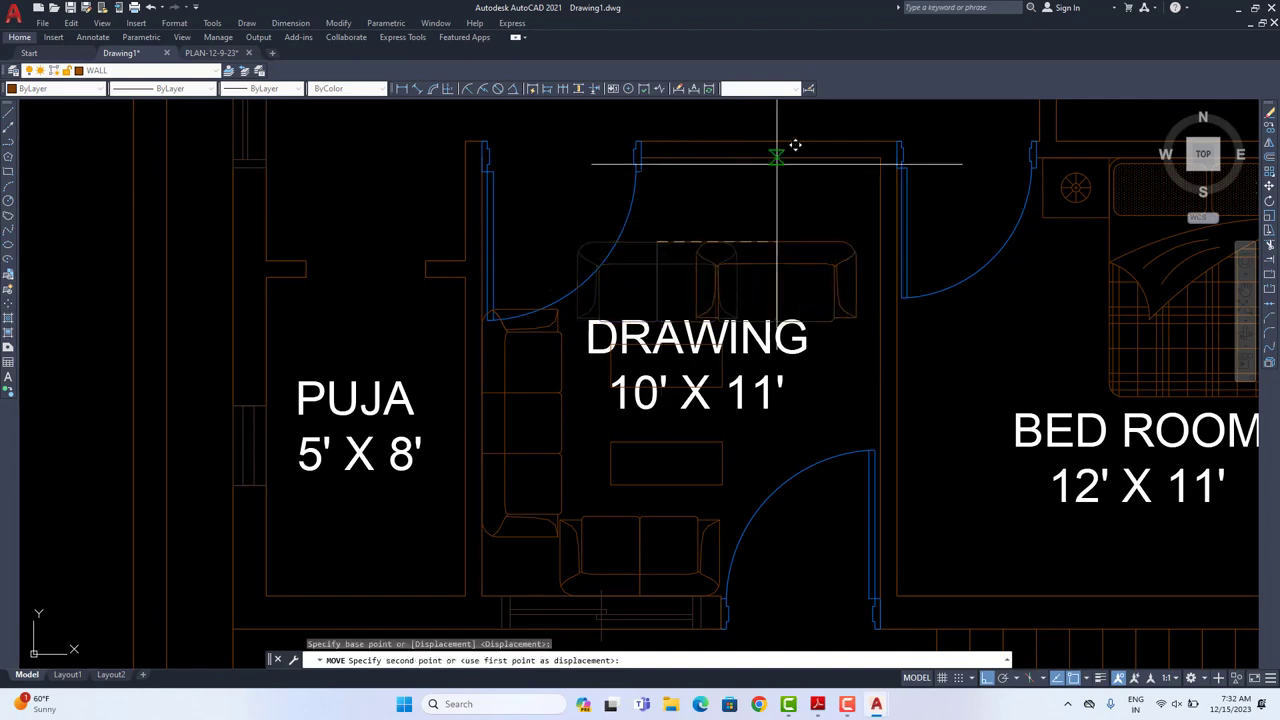
left_click(764, 159)
Step: Move the DRAWING 10' X 11' room label slightly toward the bedroom, clear of the three-seat sofa, with Ortho off
scroll(820, 287, "down", 3)
scroll(812, 281, "up", 1)
left_click(812, 281)
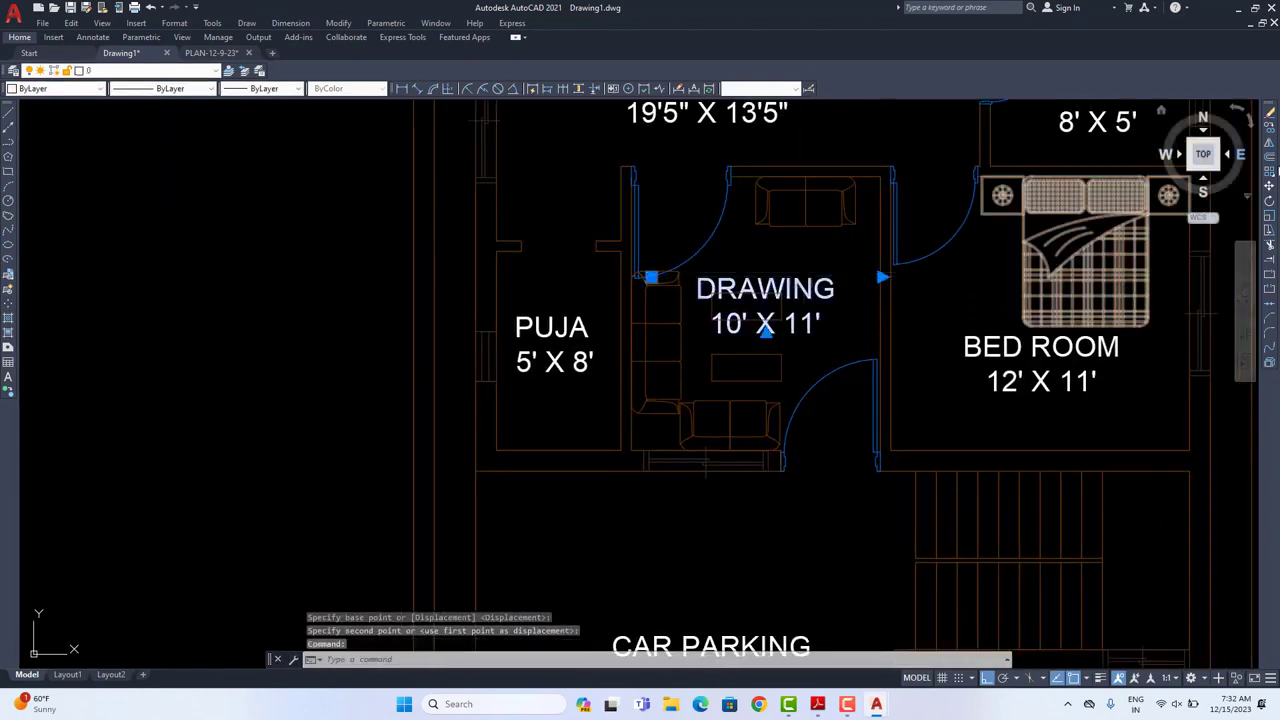
left_click(1270, 189)
left_click(793, 565)
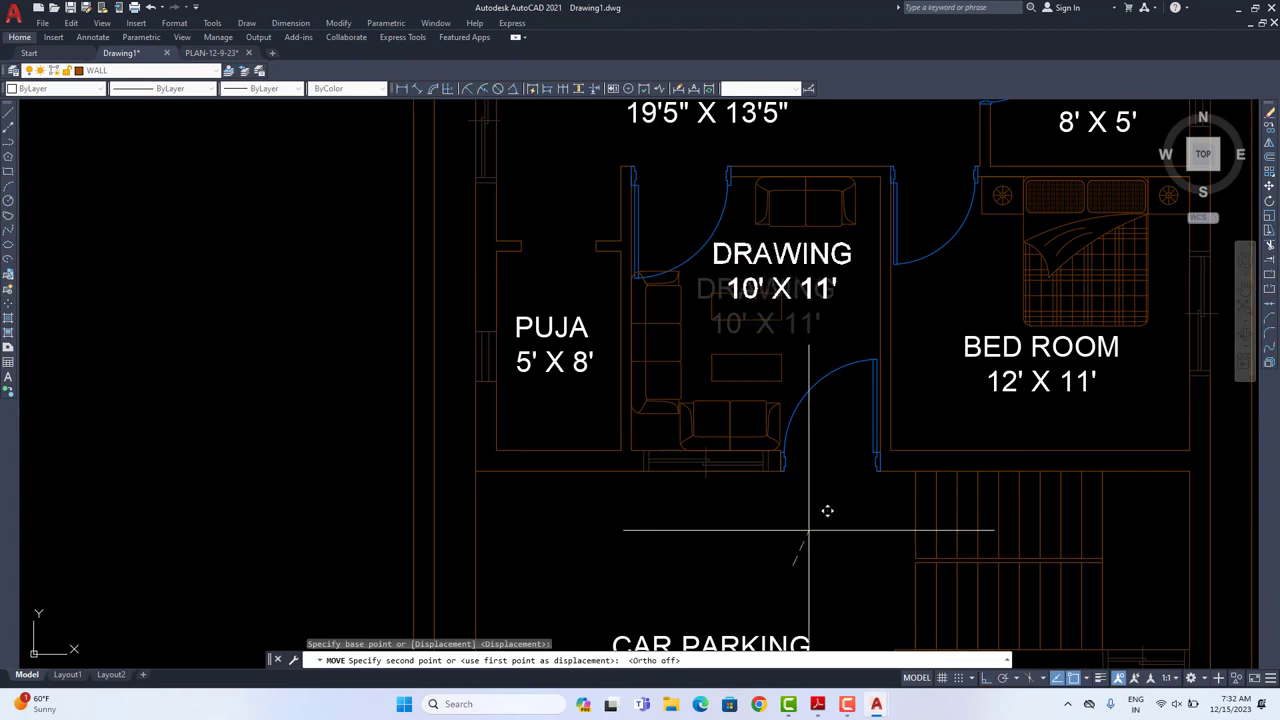
key("F8")
left_click(823, 541)
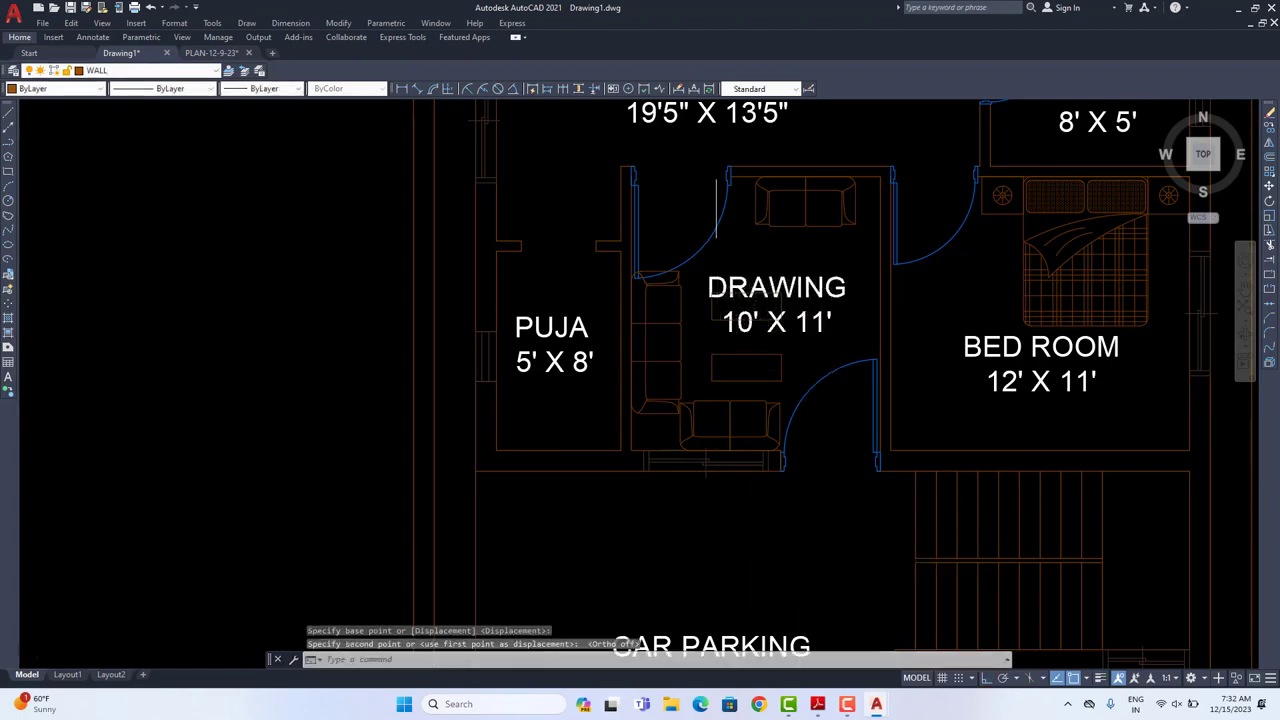
Step: Move the centre table overlapping the room label to just in front of the upper two-seat sofa
scroll(719, 366, "up", 2)
left_click(709, 286)
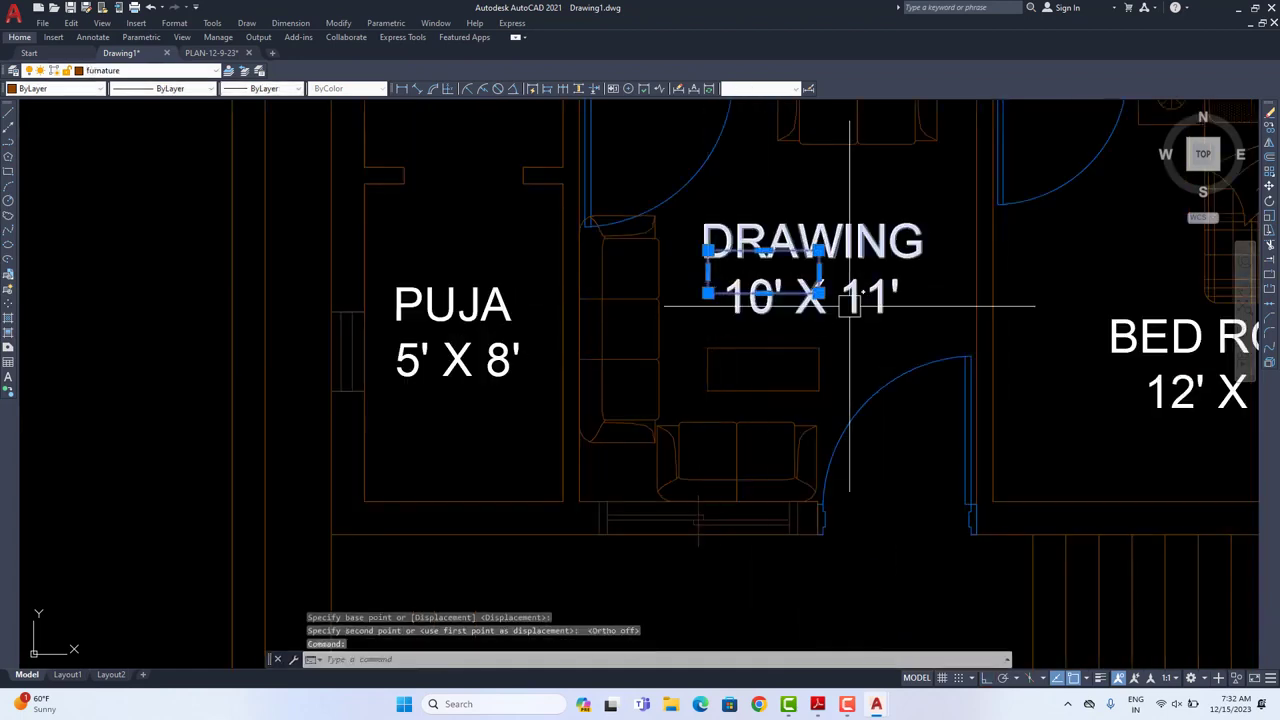
left_click(1270, 186)
middle_click_drag(920, 534, 1043, 306)
scroll(908, 512, "down", 2)
left_click(874, 528)
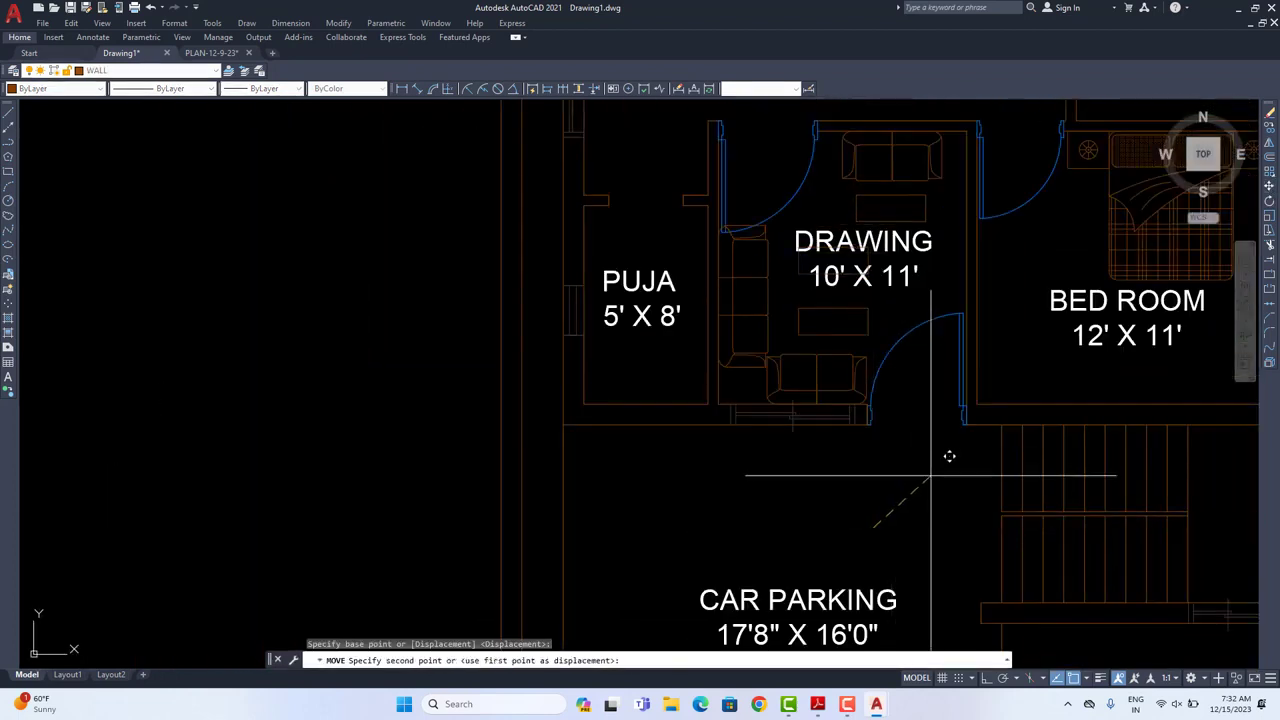
Step: Delete the remaining centre table beside the two-seat sofa along the car parking wall
left_click(836, 321)
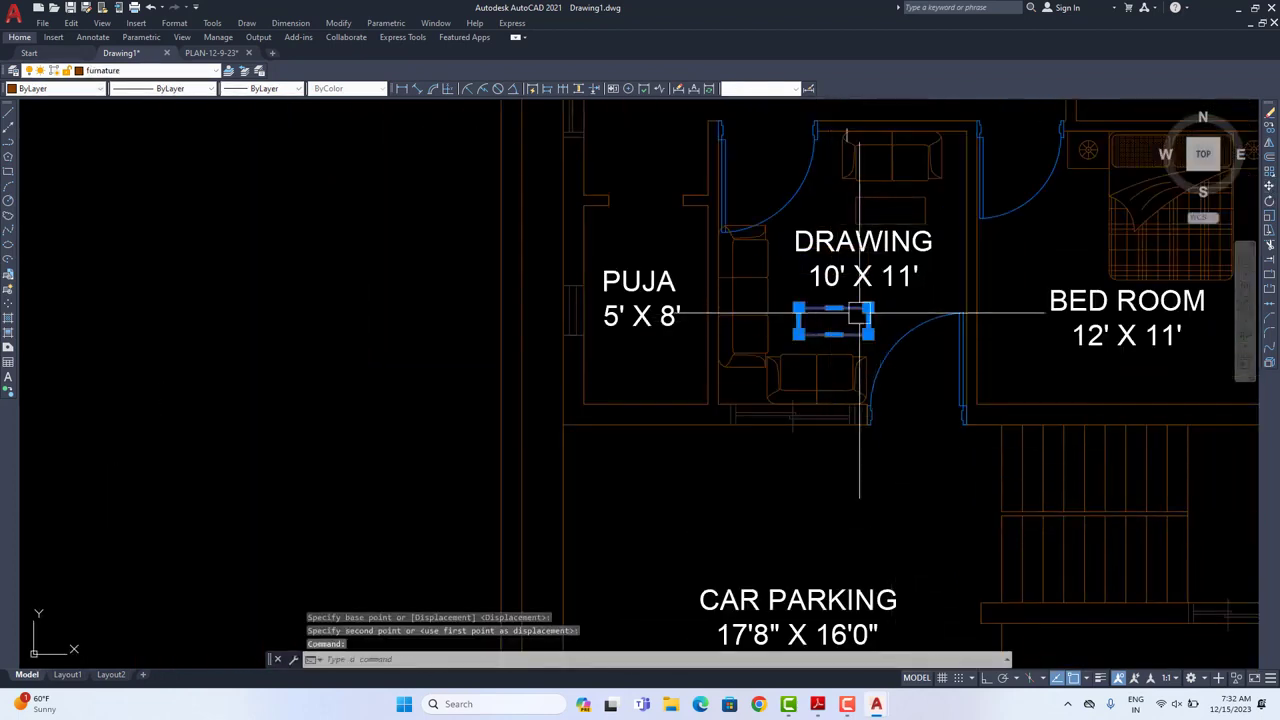
left_click(1269, 200)
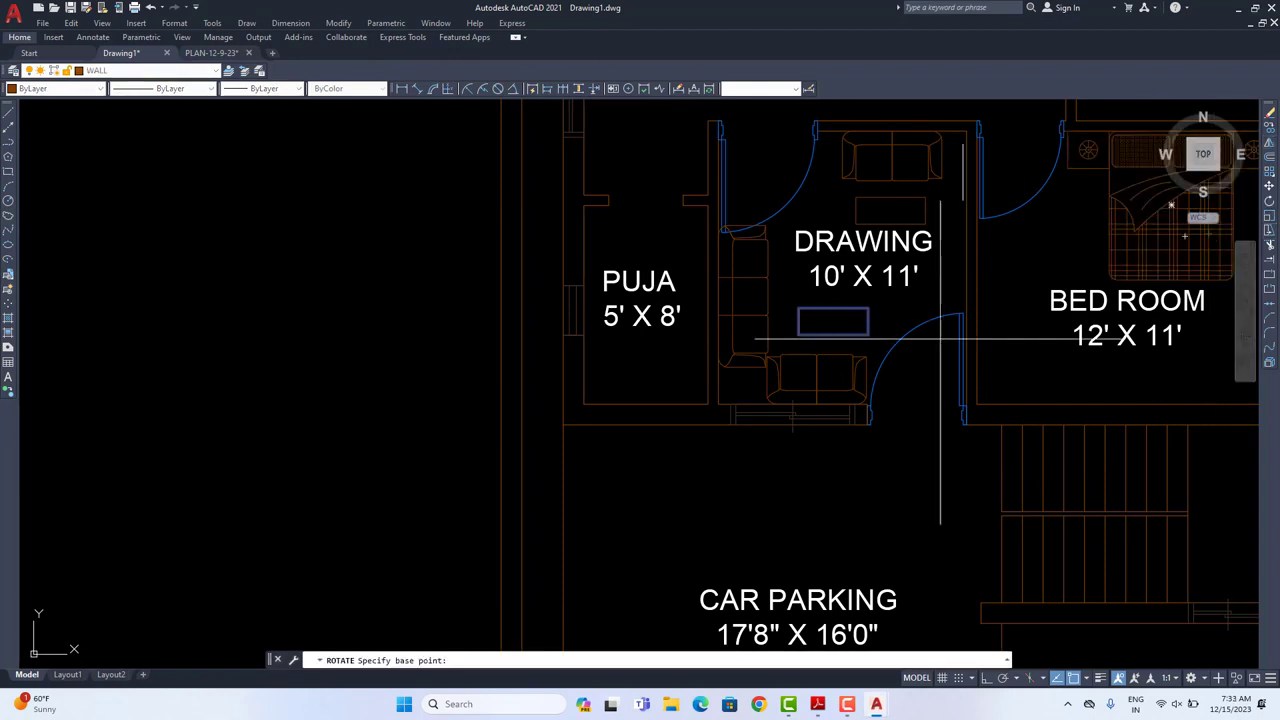
key("Escape")
left_click(848, 309)
key("Delete")
middle_click_drag(904, 206, 870, 265)
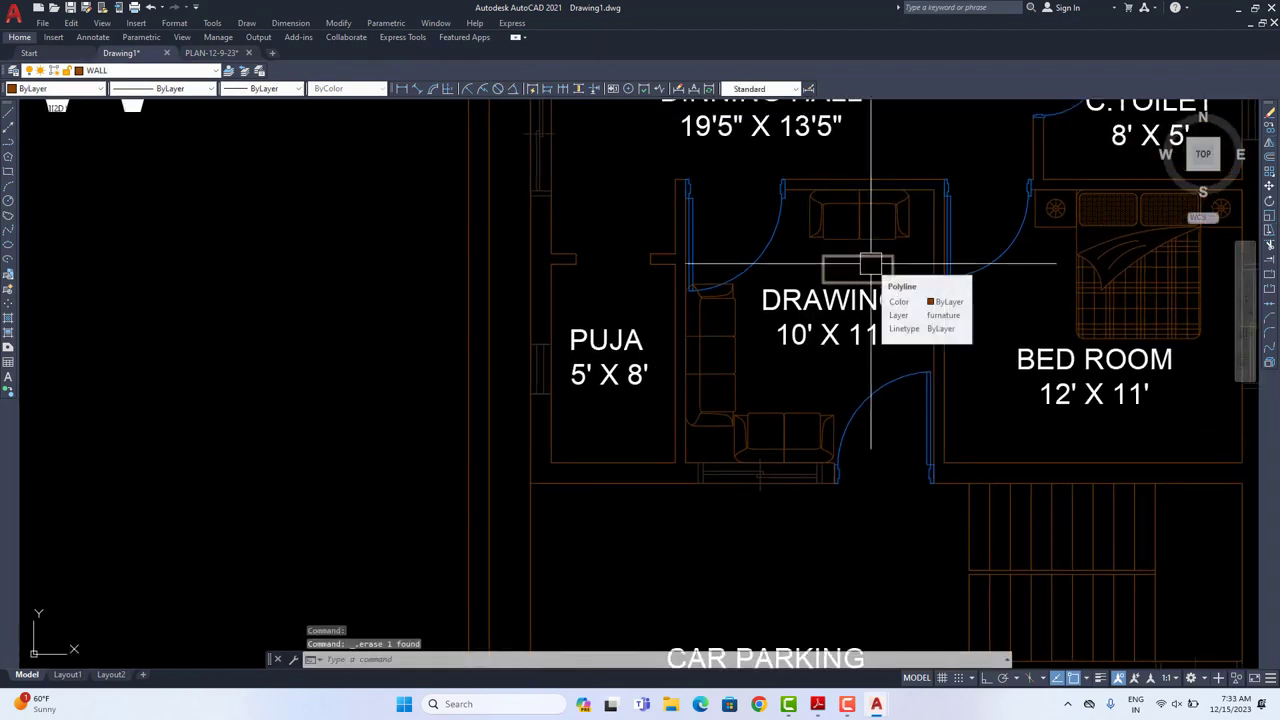
middle_click_drag(850, 292, 846, 312)
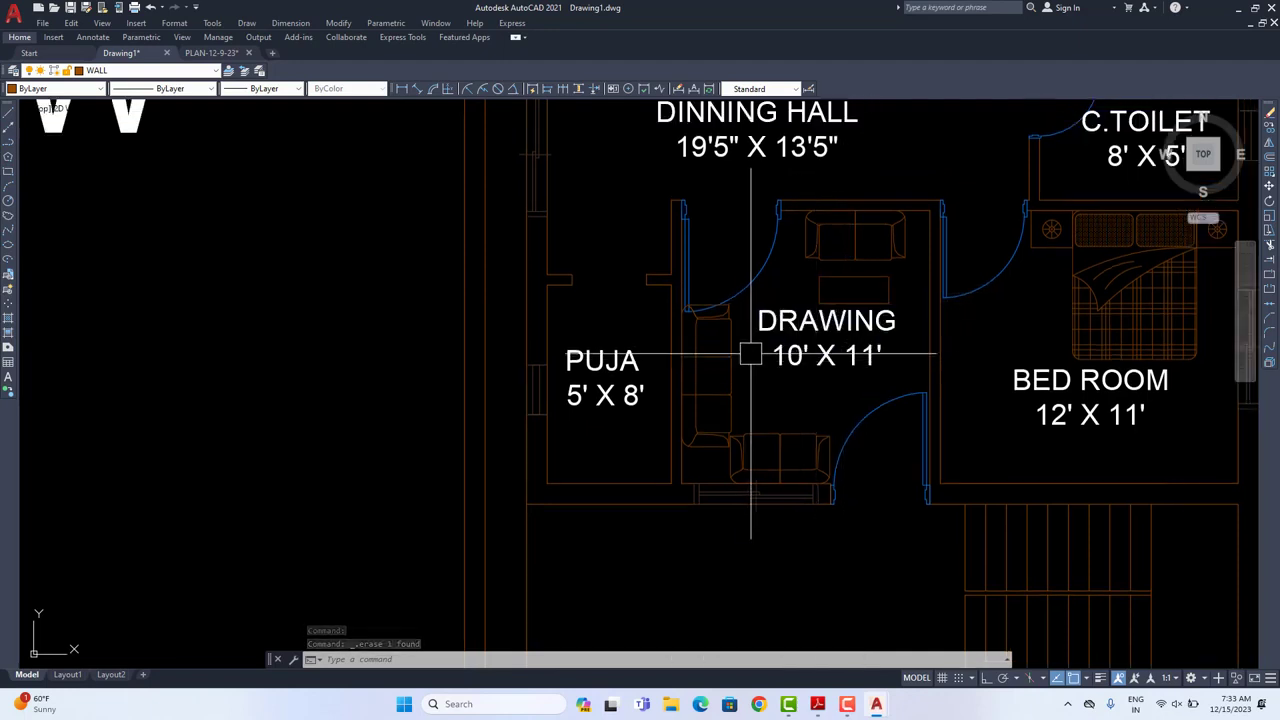
Step: Try deleting the three-seat sofa along the puja room wall, and undo the deletion
left_click(735, 338)
scroll(720, 262, "up", 2)
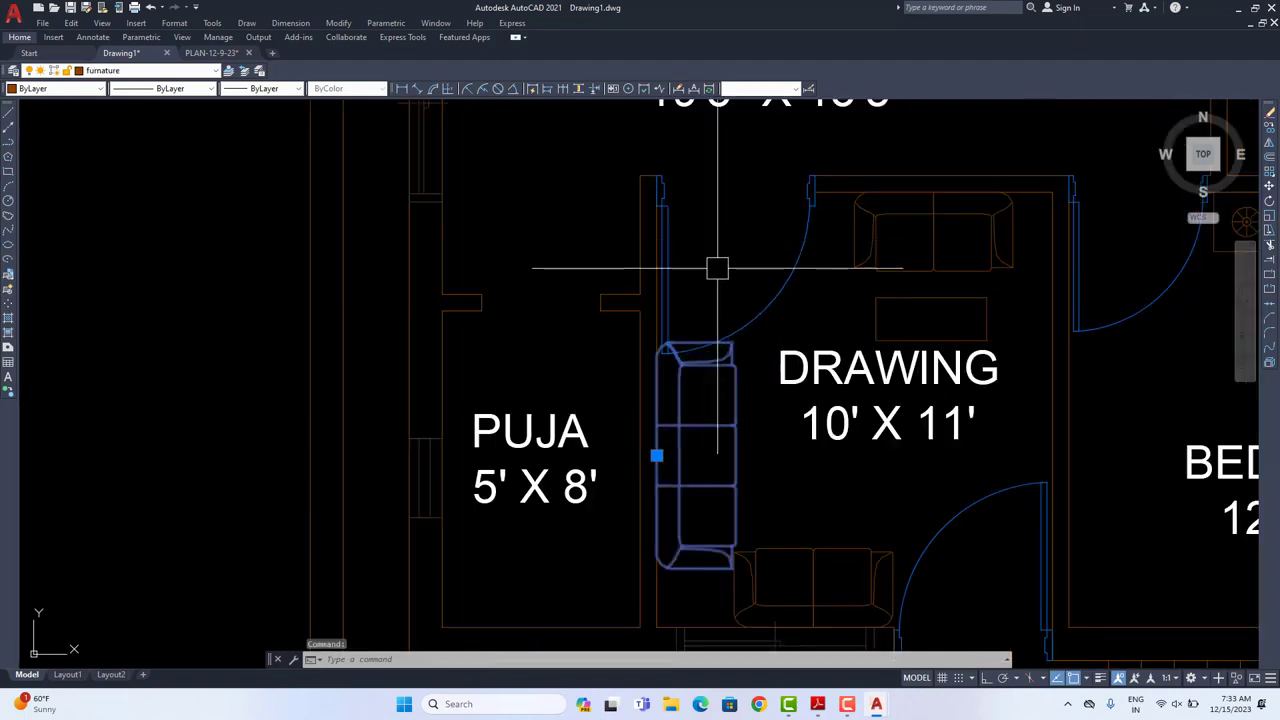
key("Delete")
middle_click_drag(780, 300, 780, 248)
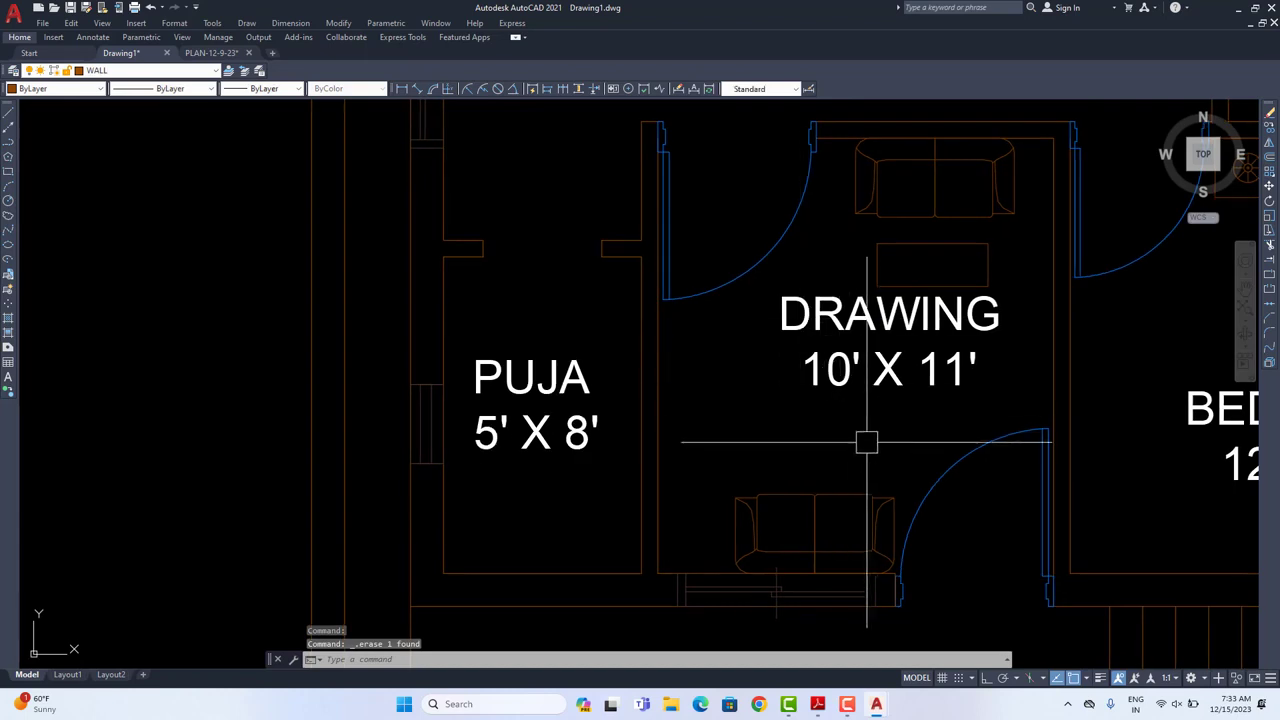
key("ctrl+z")
key("ctrl+z")
Step: Move the two-seat sofa off the dining hall wall to the open floor below the drawing room label
left_click(928, 222)
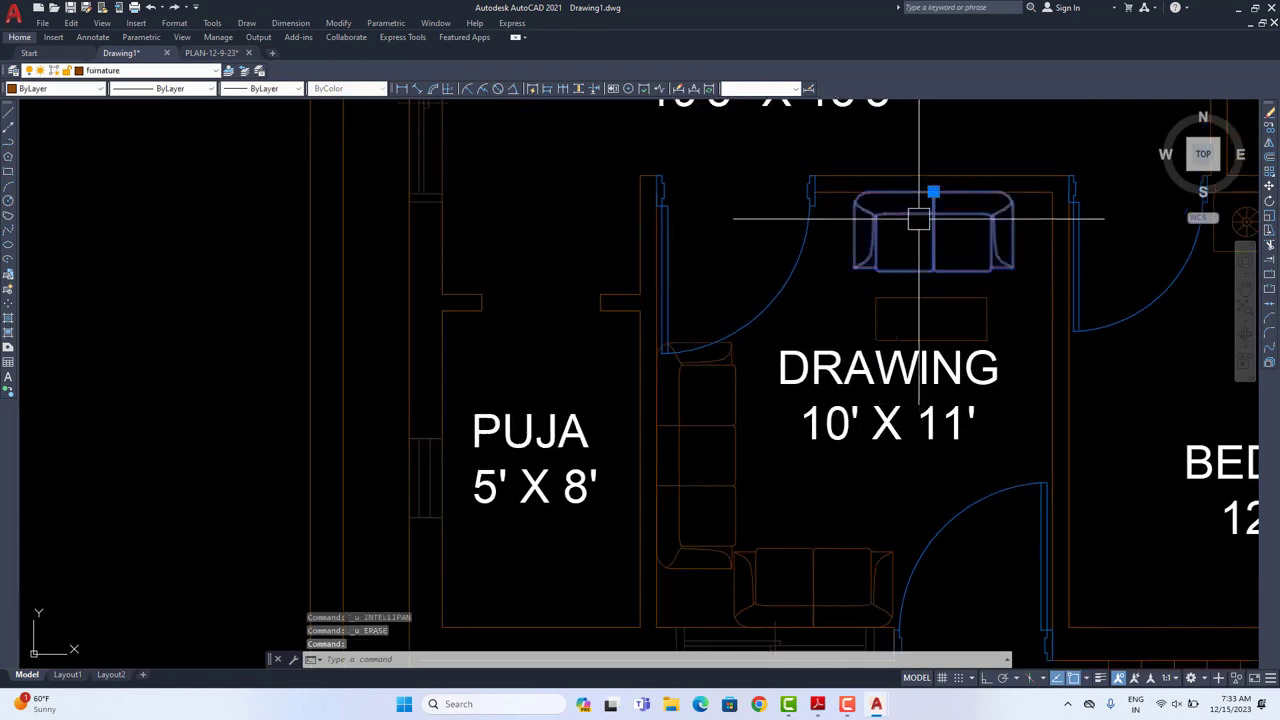
left_click(1268, 187)
left_click(963, 217)
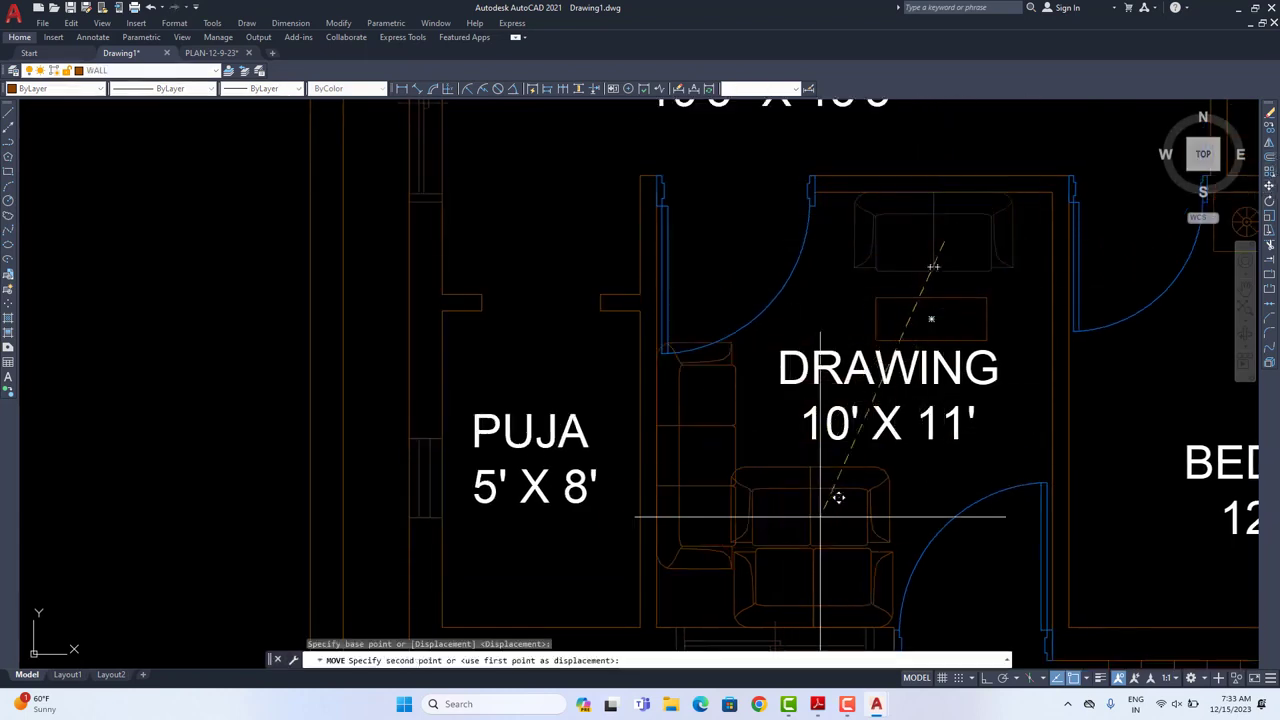
left_click(870, 467)
key("Escape")
Step: Move the three-seat sofa from the puja room wall to the vacated area at the dining hall wall
left_click(727, 432)
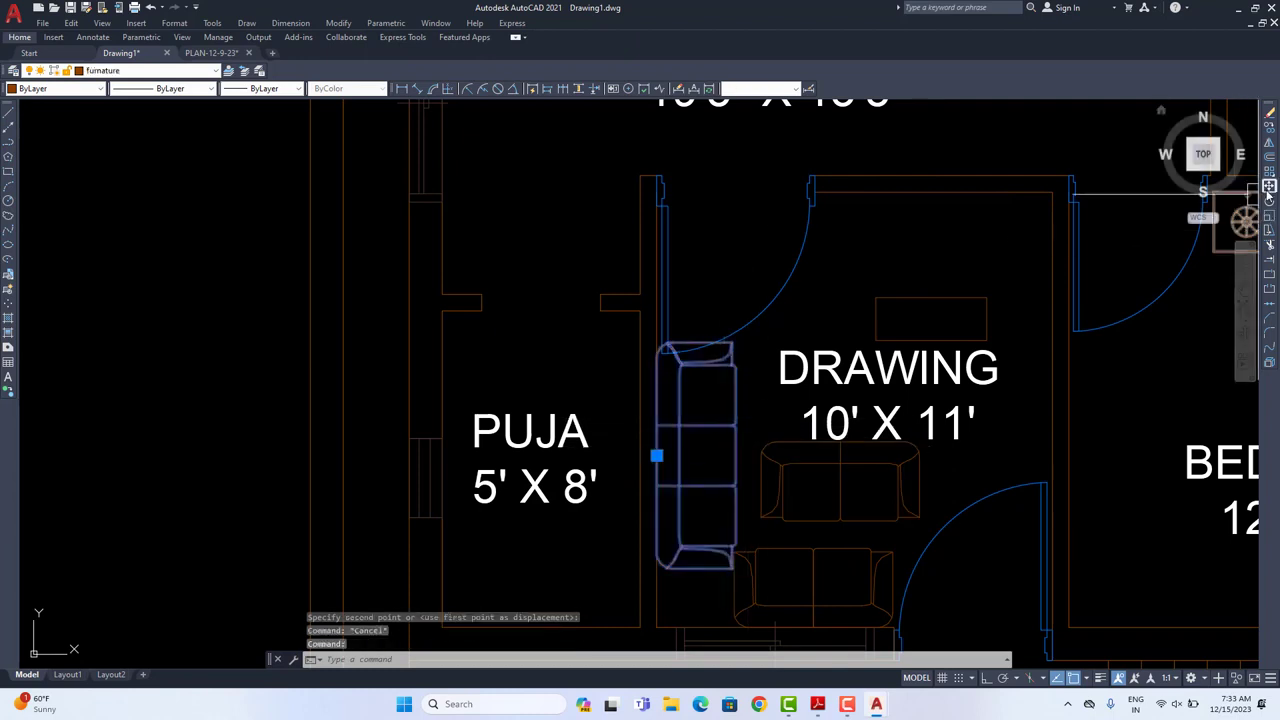
left_click(1268, 187)
left_click(752, 463)
left_click(986, 271)
right_click(971, 251)
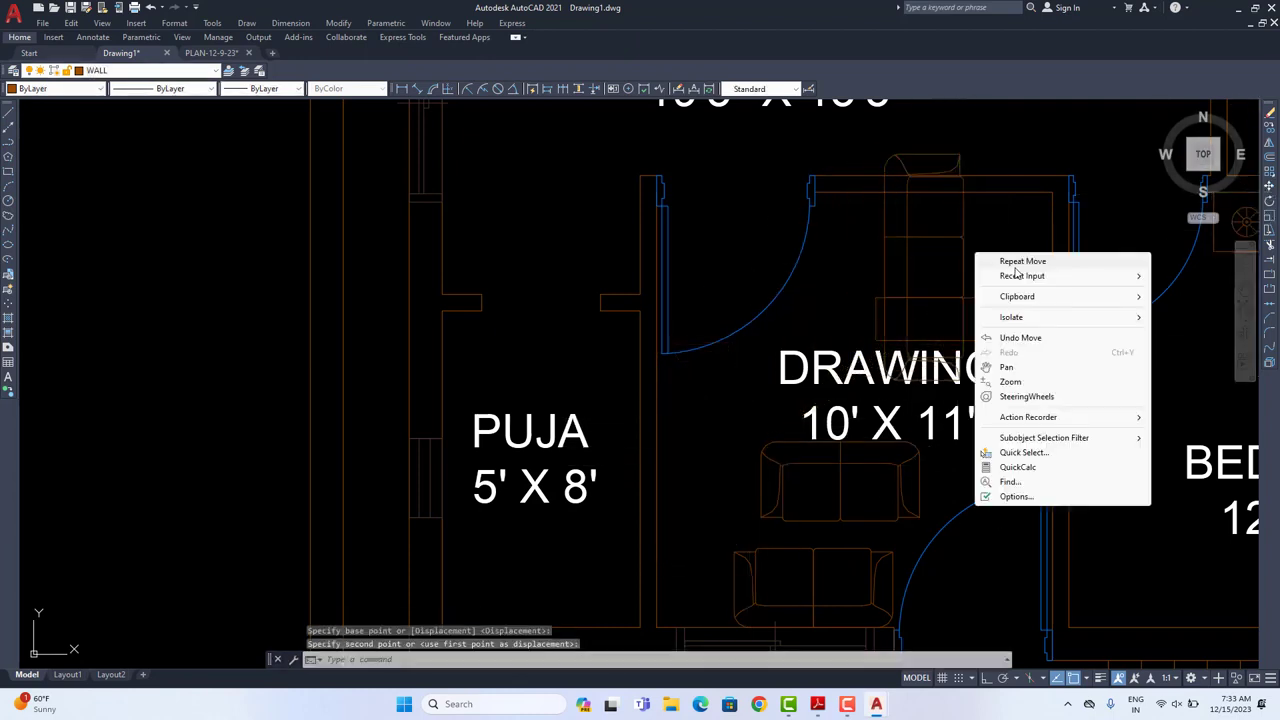
left_click(1016, 271)
Step: Rotate the three-seat sofa 90 degrees clockwise so its back faces the dining hall wall
left_click(958, 251)
left_click(1268, 213)
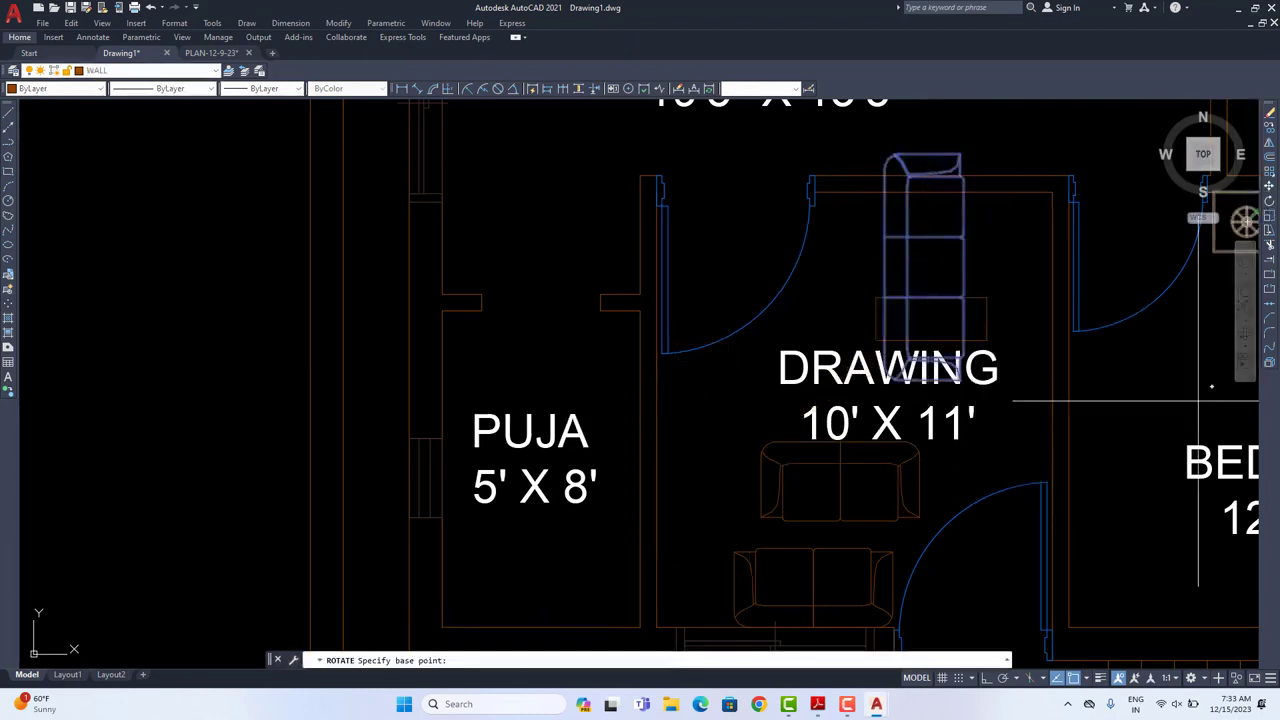
left_click(938, 268)
left_click(960, 292)
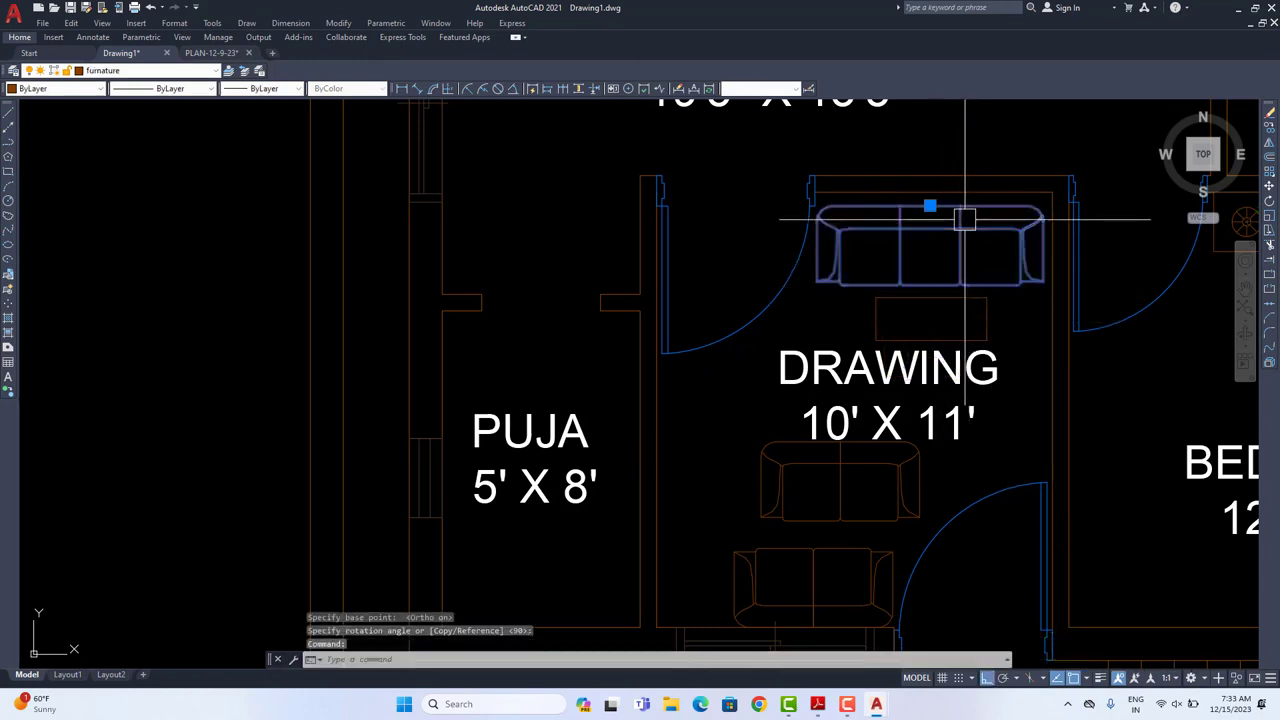
Step: Move the three-seat sofa by its back up against the drawing room's wall with the dining hall
left_click(1268, 186)
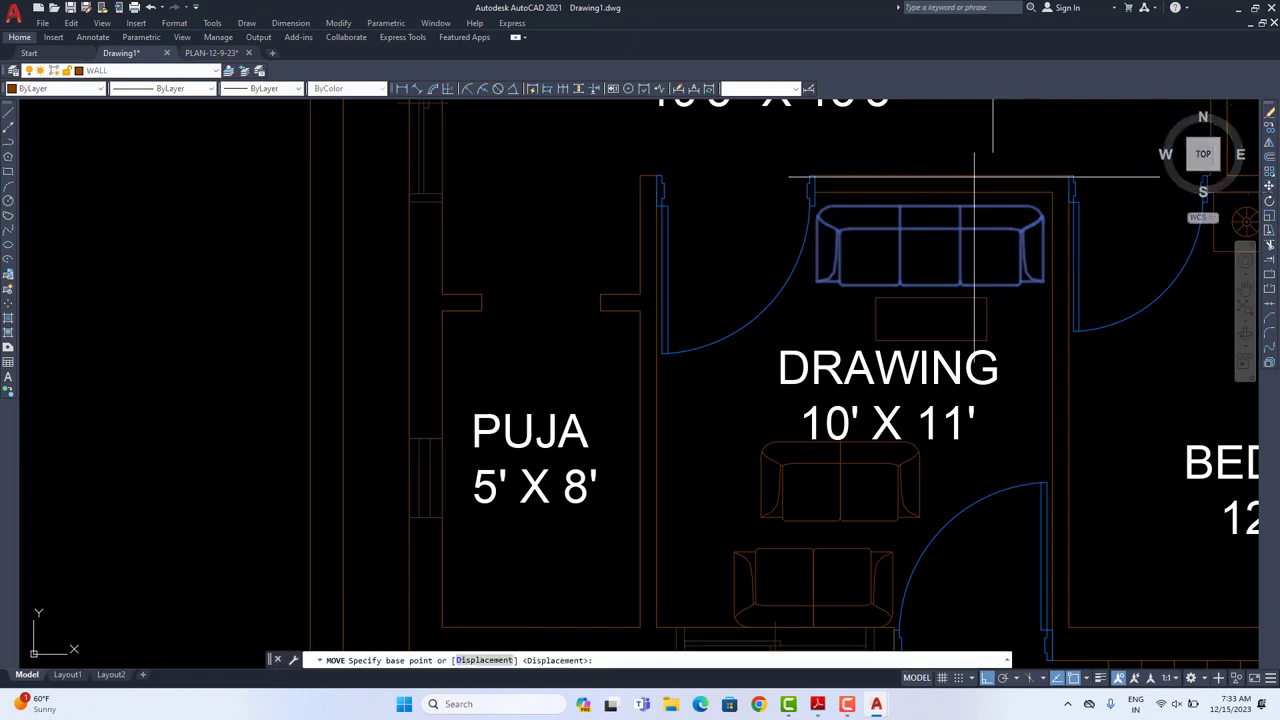
scroll(935, 190, "up", 2)
left_click(930, 212)
scroll(955, 263, "down", 2)
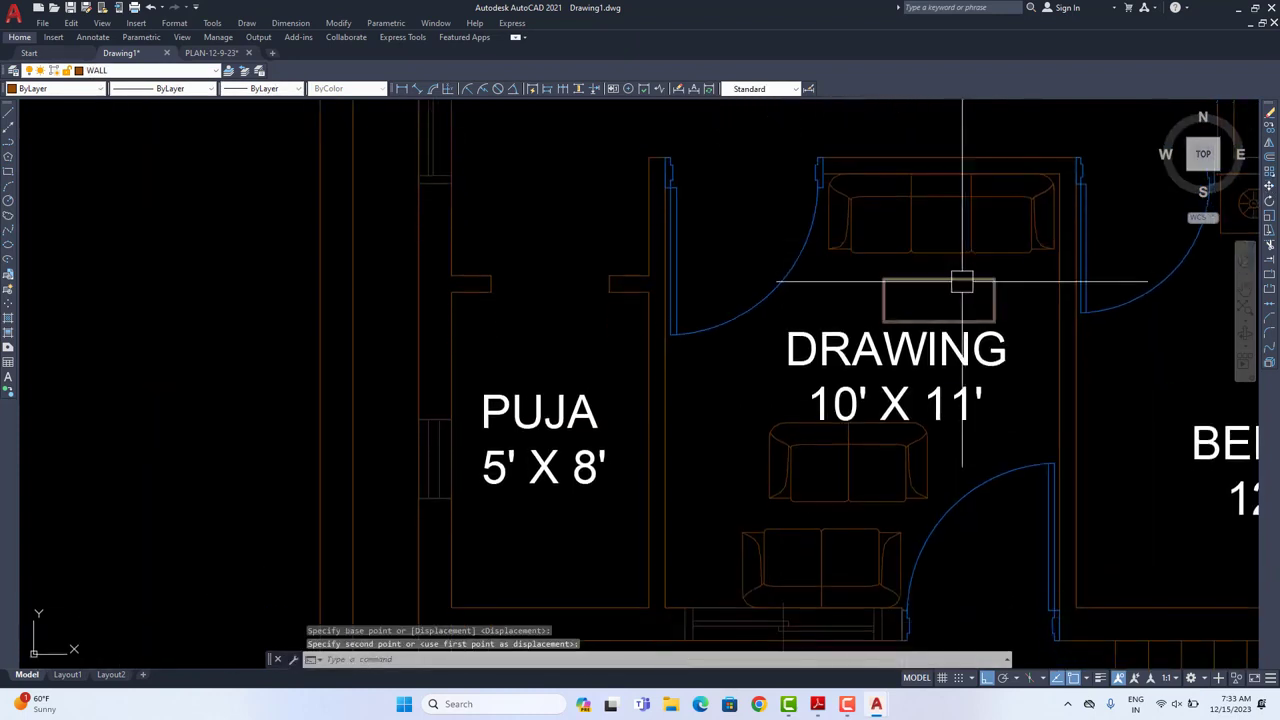
left_click(963, 286)
middle_click_drag(929, 466, 951, 363)
key("Escape")
Step: Rotate the loose two-seat sofa 90 degrees counterclockwise so its back faces the puja room
left_click(951, 363)
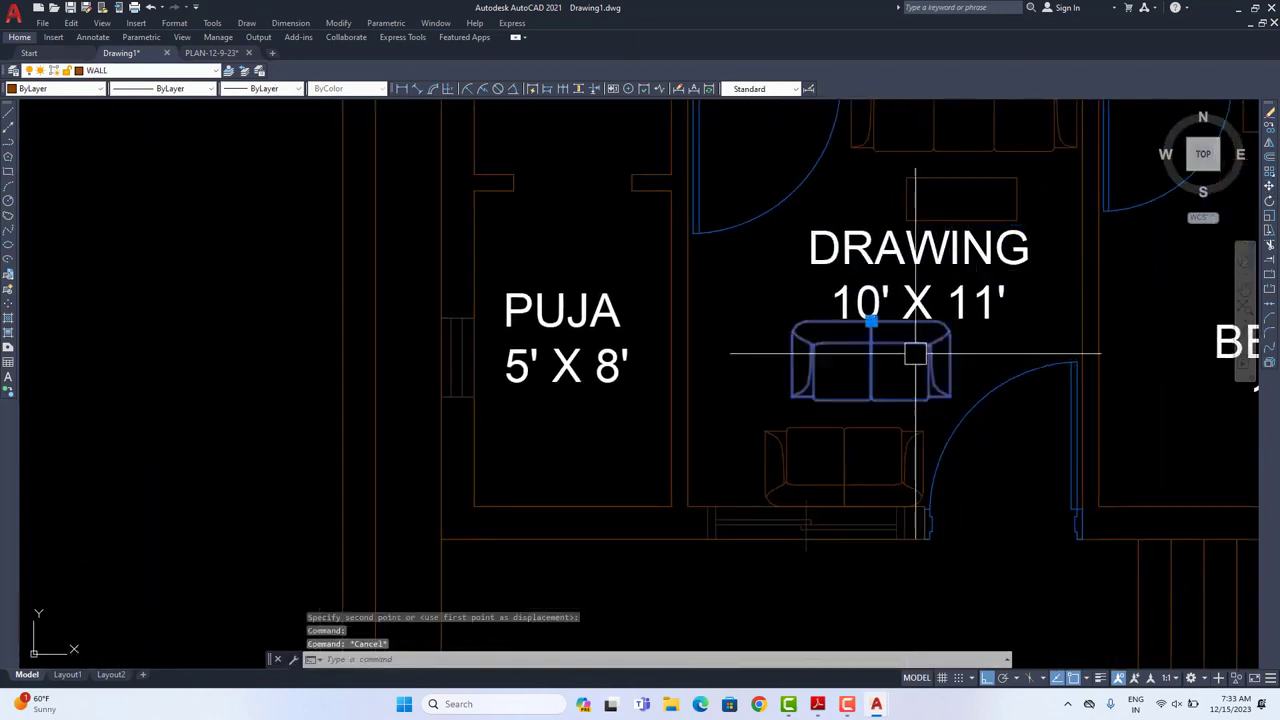
left_click(1269, 200)
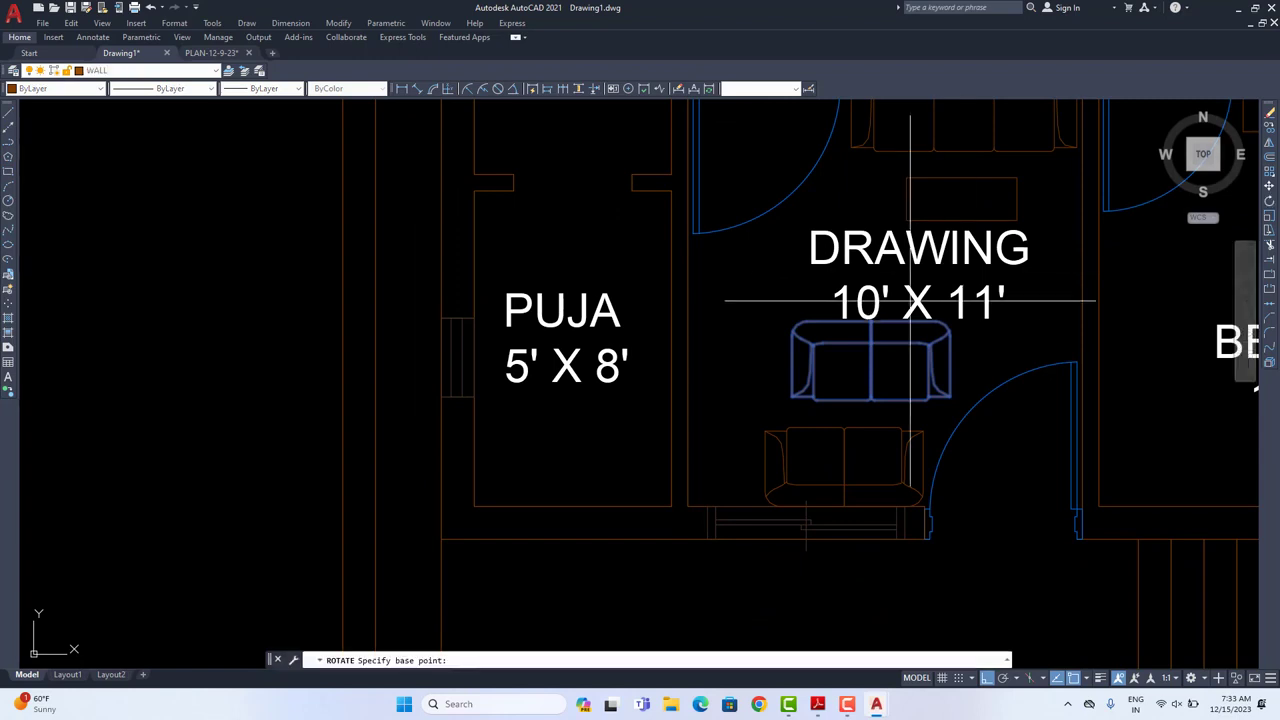
left_click(872, 372)
left_click(852, 350)
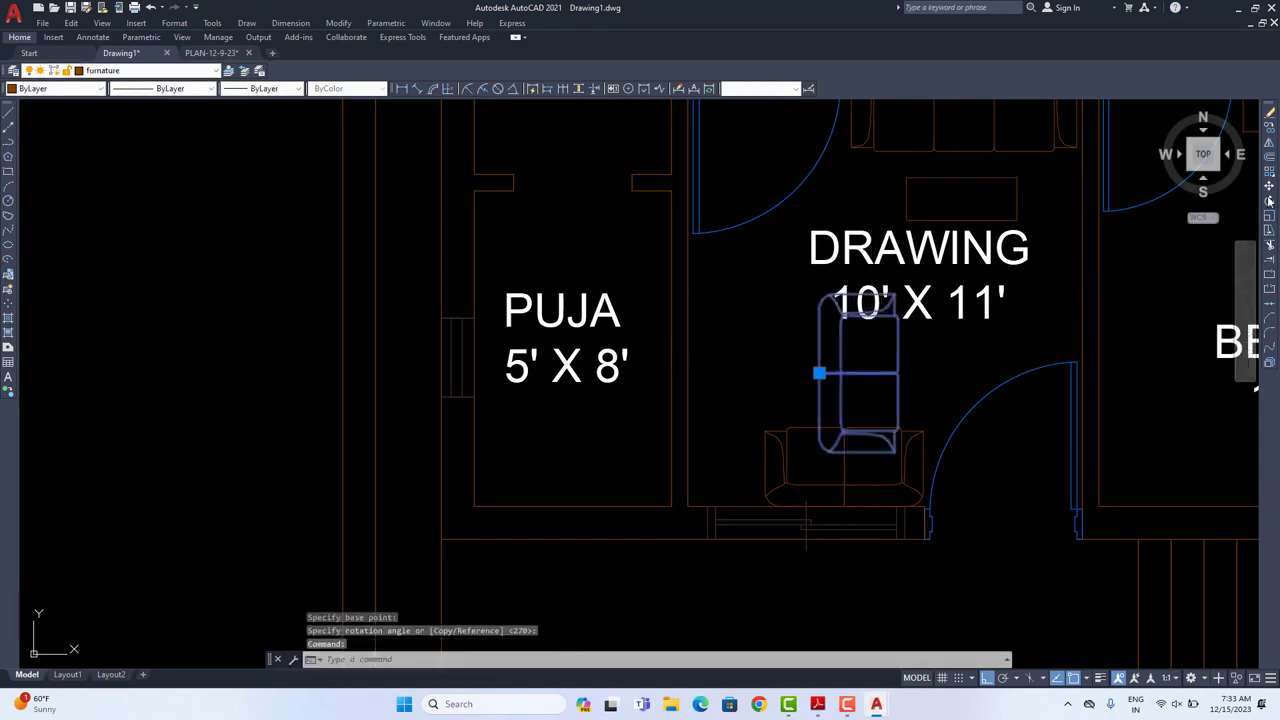
Step: Move the rotated two-seat sofa beside the puja room wall, between the dining hall door swing and the lower sofa
left_click(1270, 189)
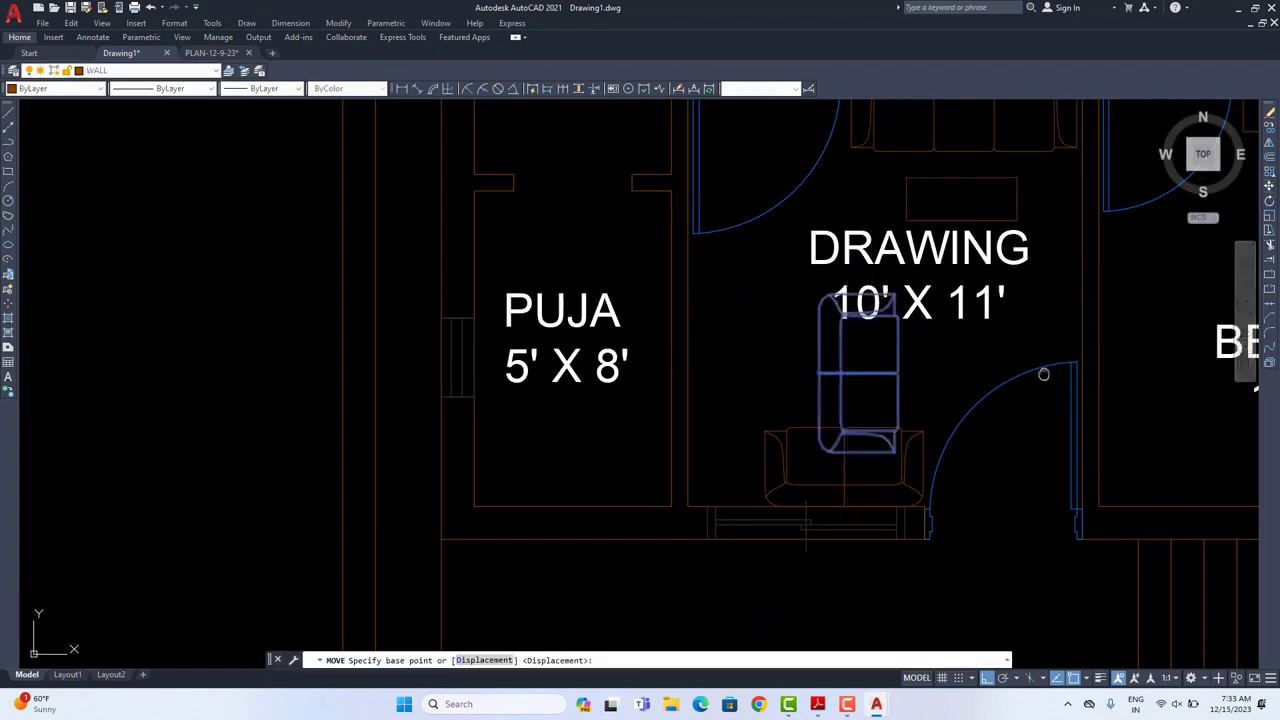
middle_click_drag(1043, 374, 1066, 242)
left_click(969, 497)
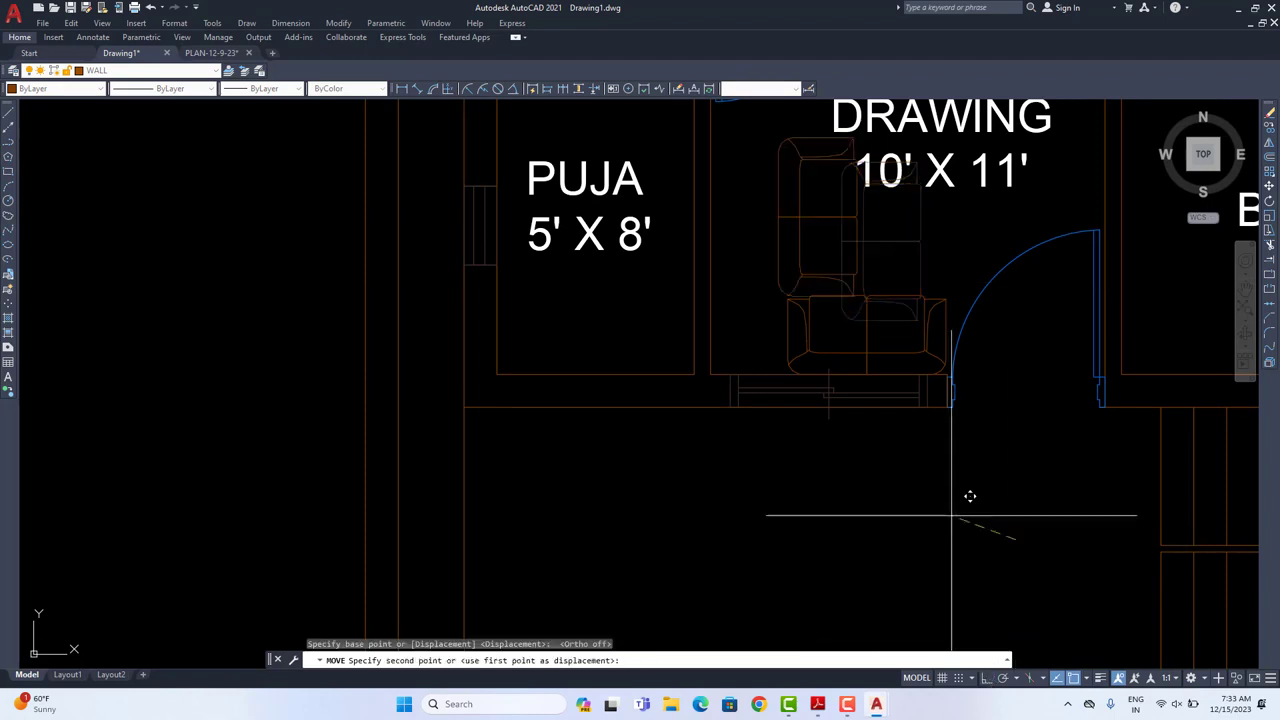
left_click(891, 494)
middle_click_drag(869, 358, 818, 461)
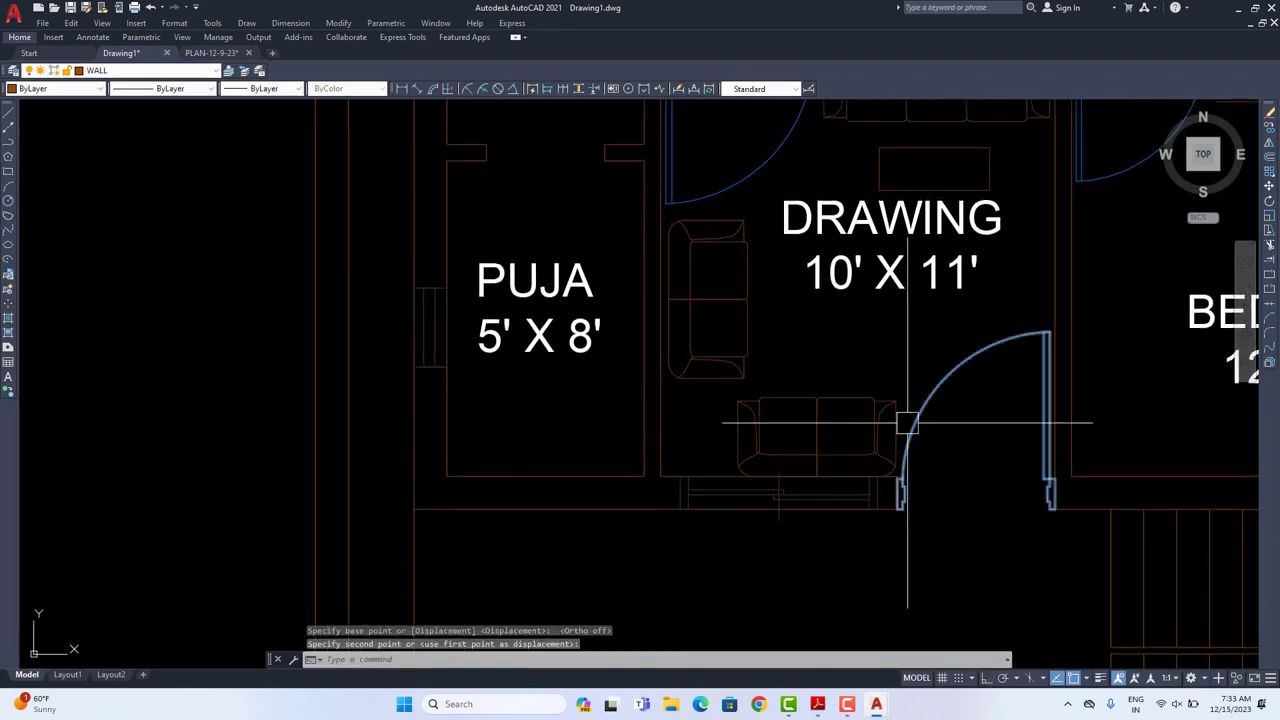
middle_click_drag(849, 380, 839, 429)
Step: Move the drawing room label slightly down so it clears the centre table
scroll(866, 398, "down", 2)
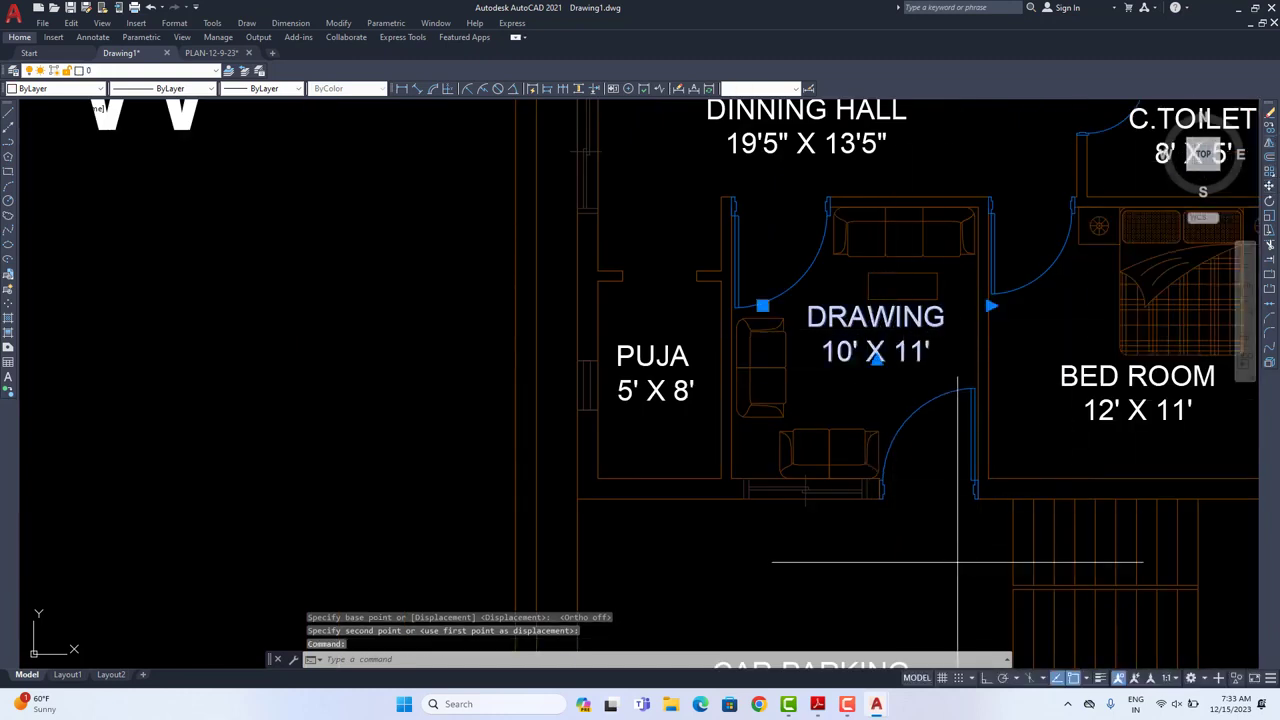
left_click(1125, 545)
type("m")
key("space")
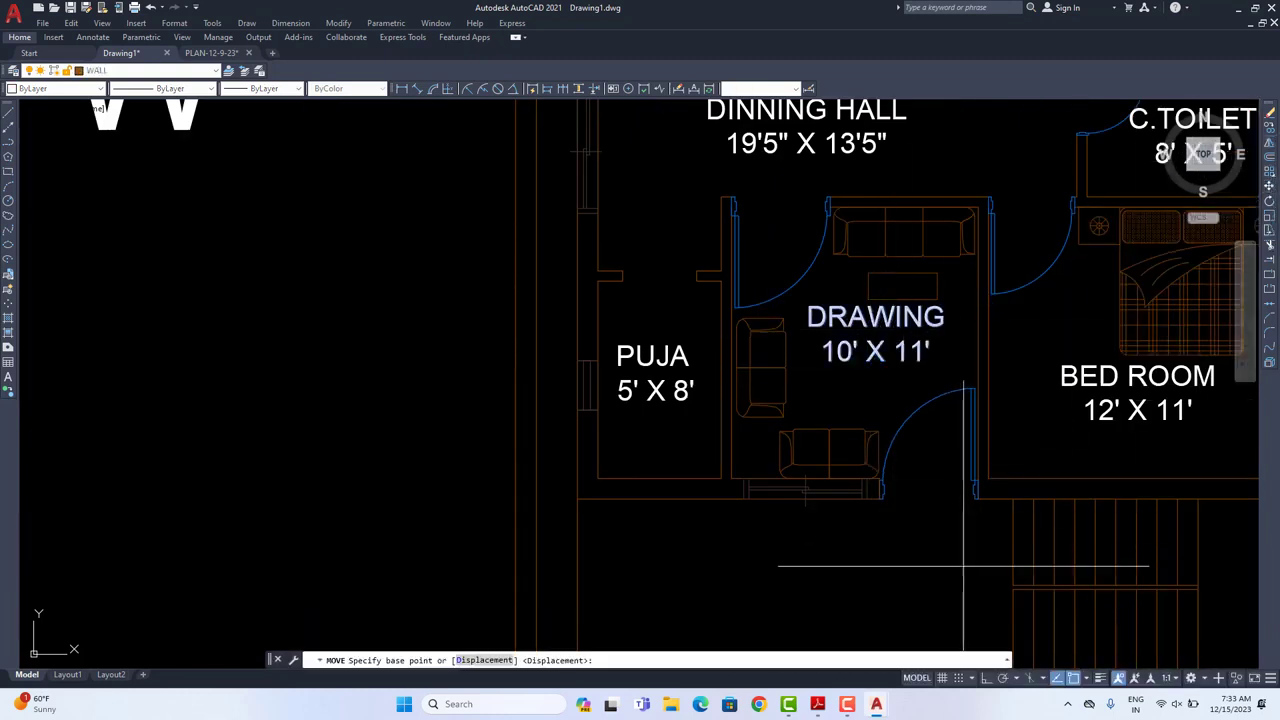
left_click(945, 565)
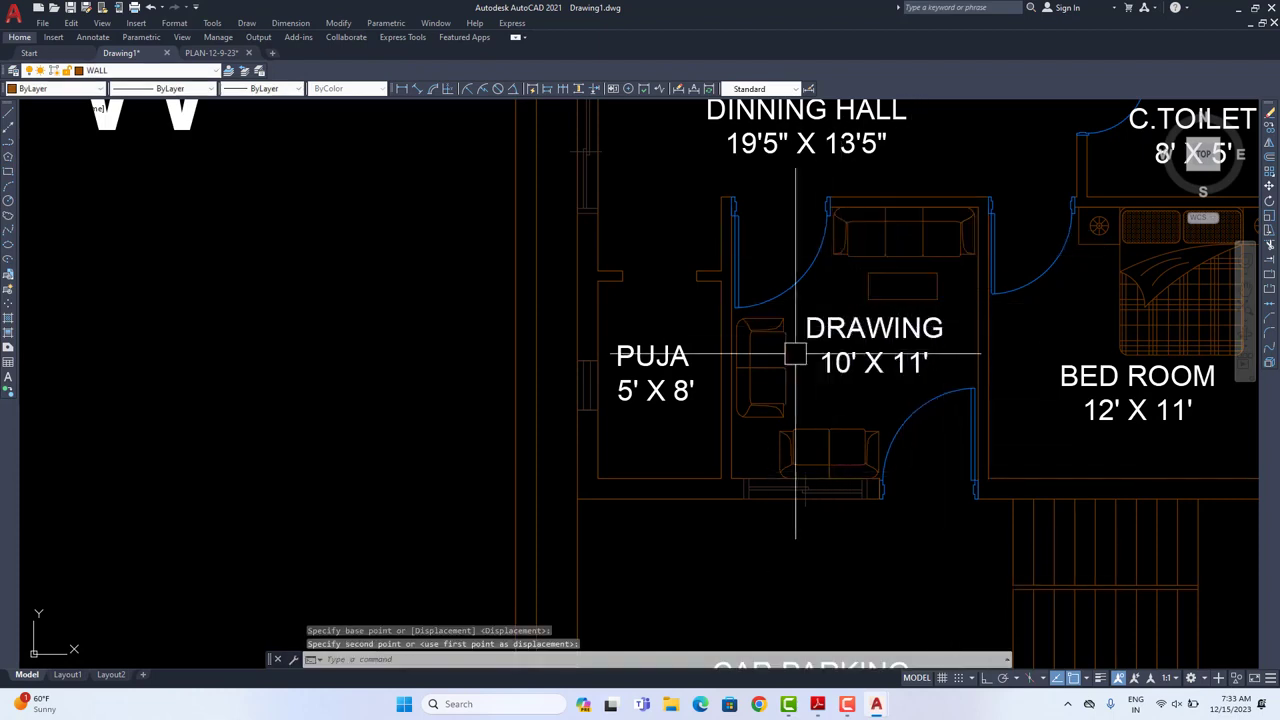
Step: Switch to the PLAN-12-9-23 drawing and start picking furniture in the ground floor's 12'0" X 11'0" bedroom
scroll(970, 322, "up", 2)
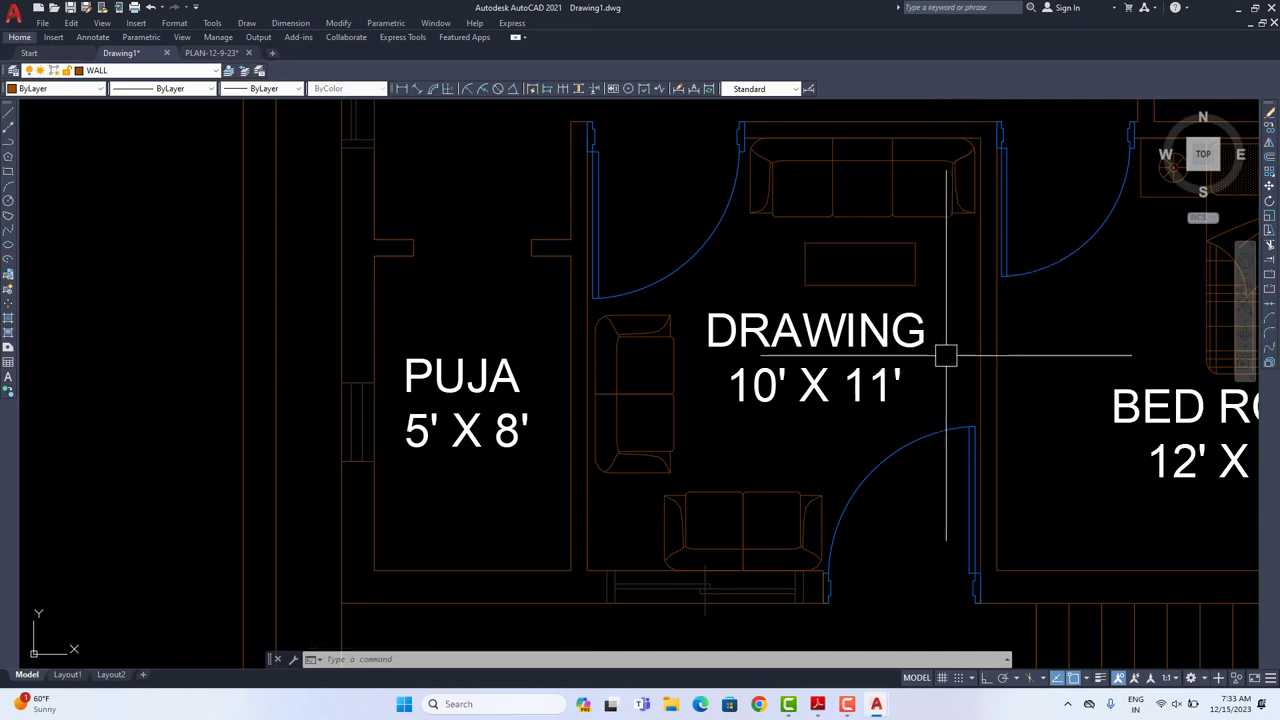
scroll(806, 389, "down", 2)
scroll(806, 389, "down", 4)
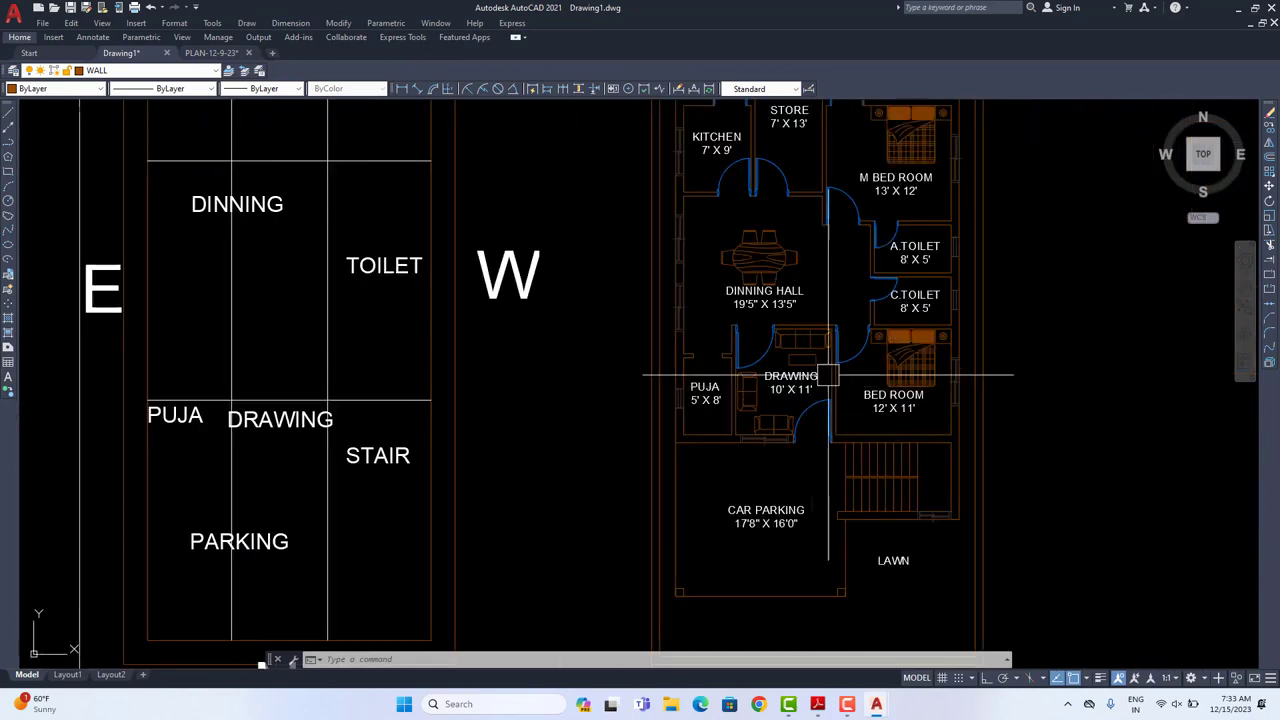
middle_click_drag(806, 478, 795, 400)
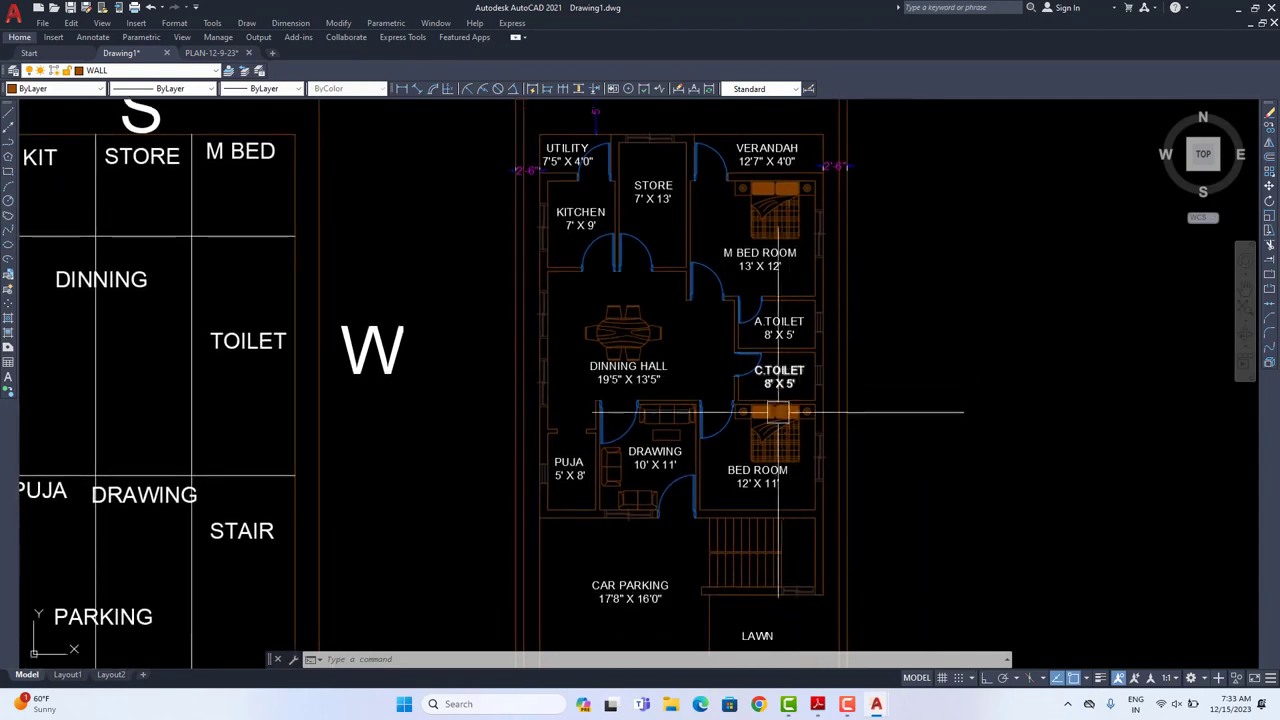
middle_click_drag(813, 462, 847, 373)
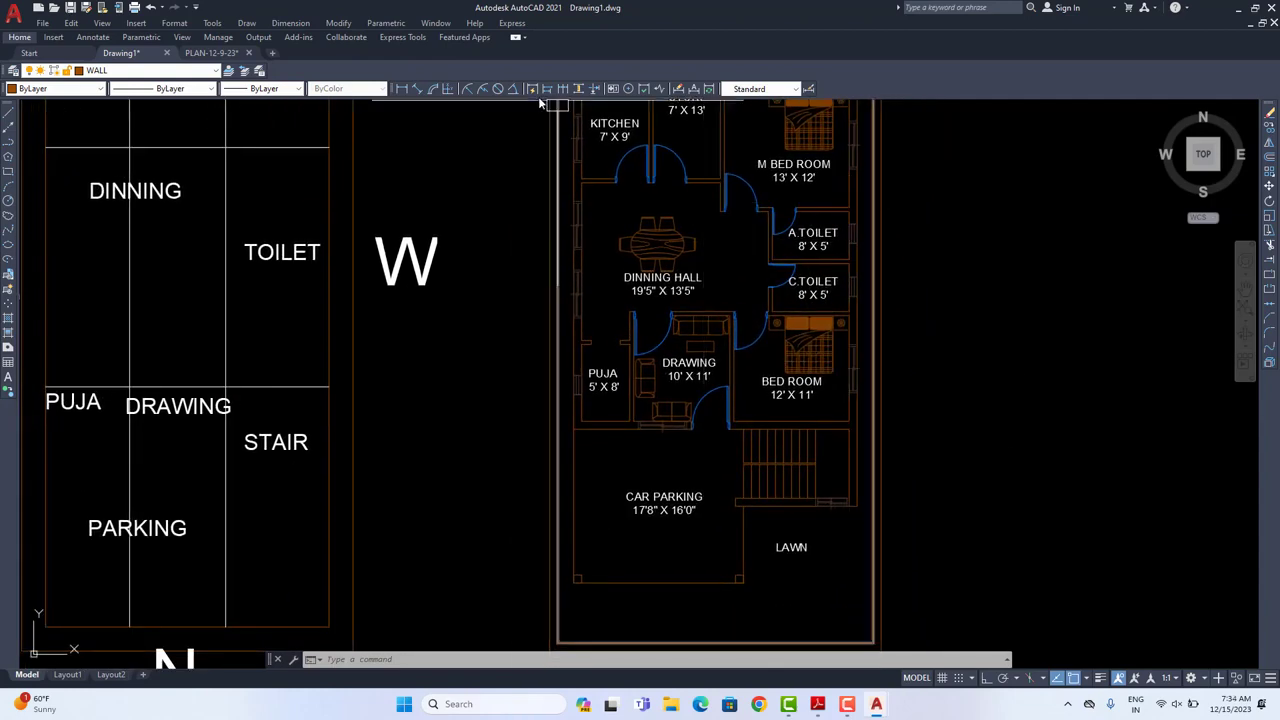
left_click(222, 52)
scroll(614, 322, "down", 6)
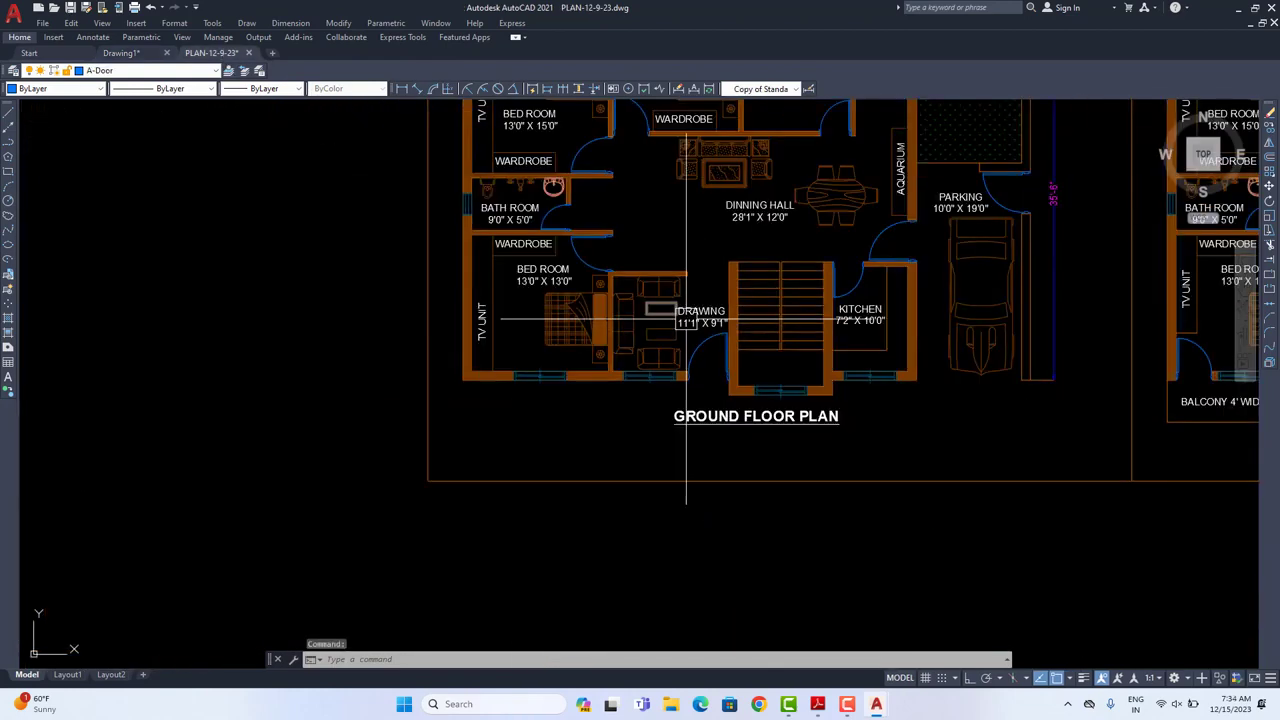
scroll(771, 318, "up", 3)
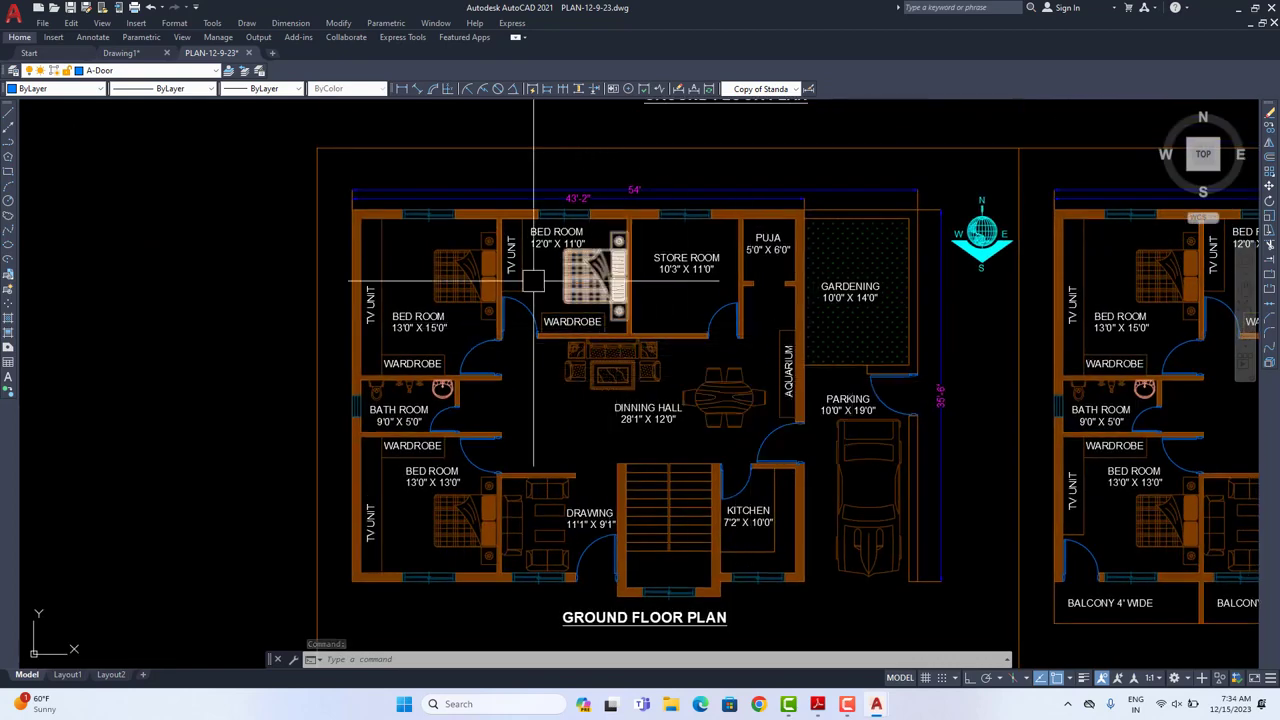
scroll(529, 252, "up", 4)
scroll(529, 252, "up", 3)
left_click(519, 167)
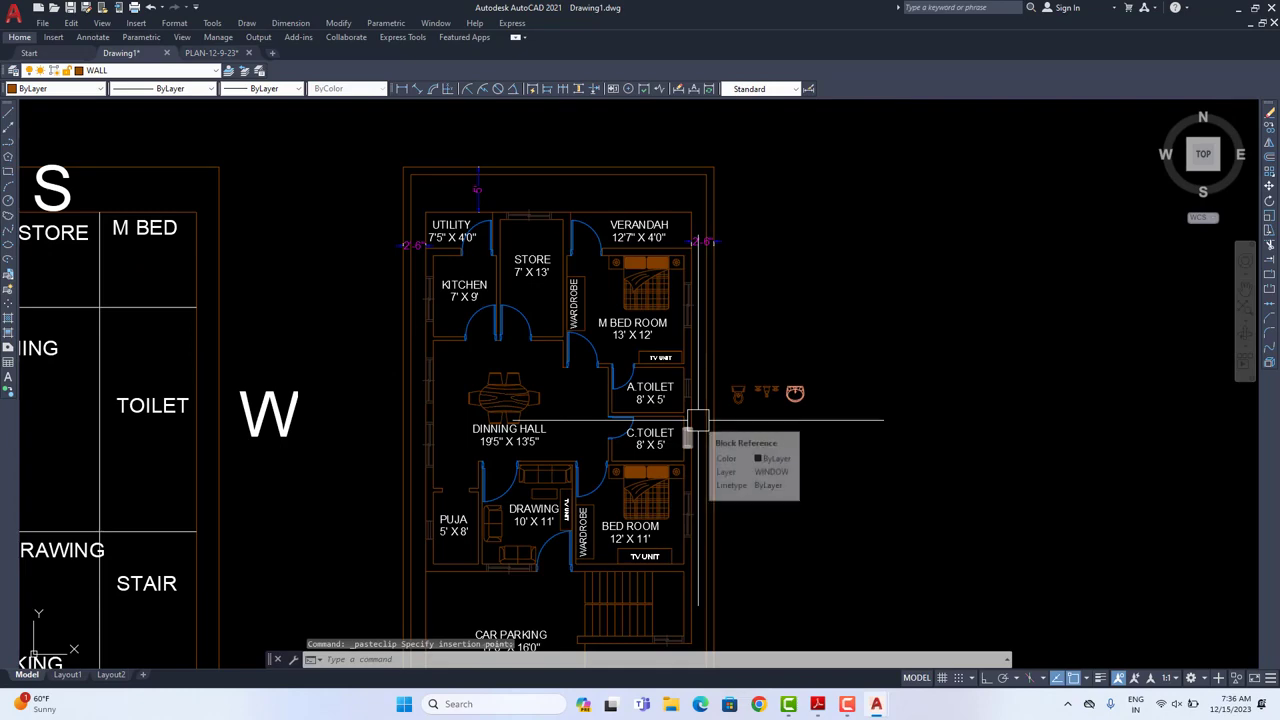
Step: Examine the toilet rooms and the pasted bathroom fixtures against the directional room layout beside the floor plan
scroll(690, 404, "up", 2)
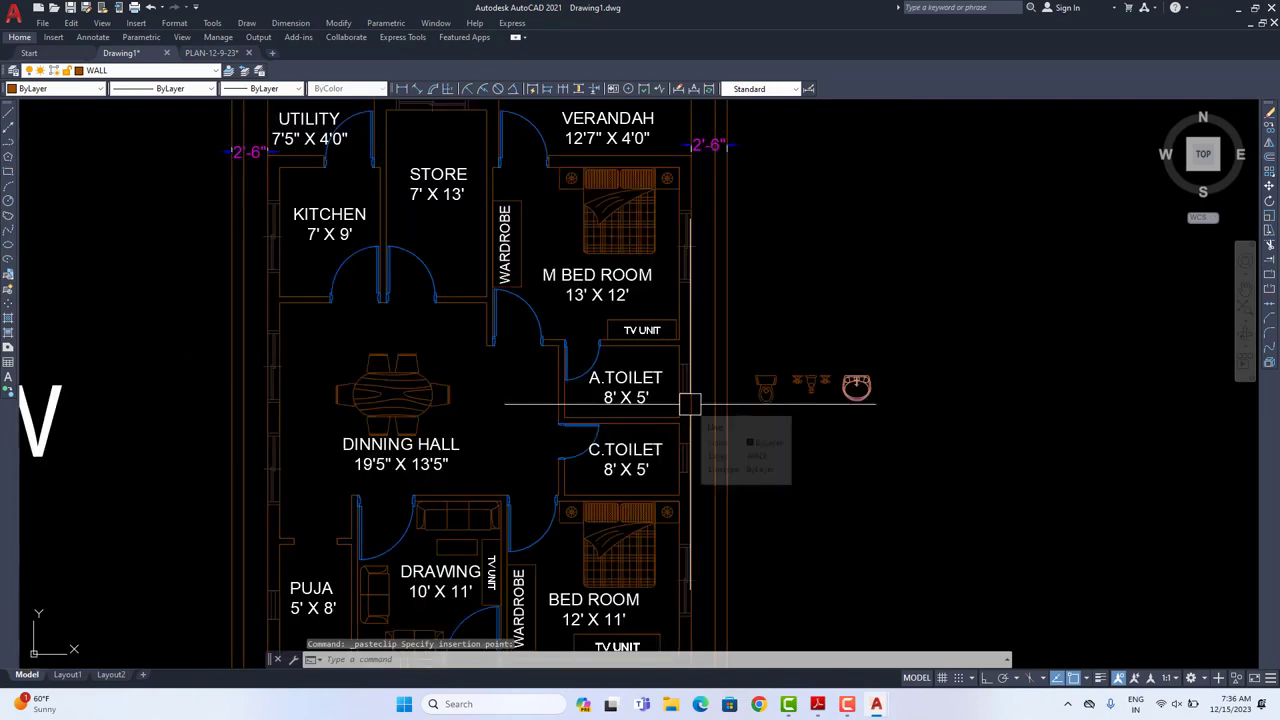
middle_click_drag(690, 404, 682, 428)
scroll(787, 411, "down", 2)
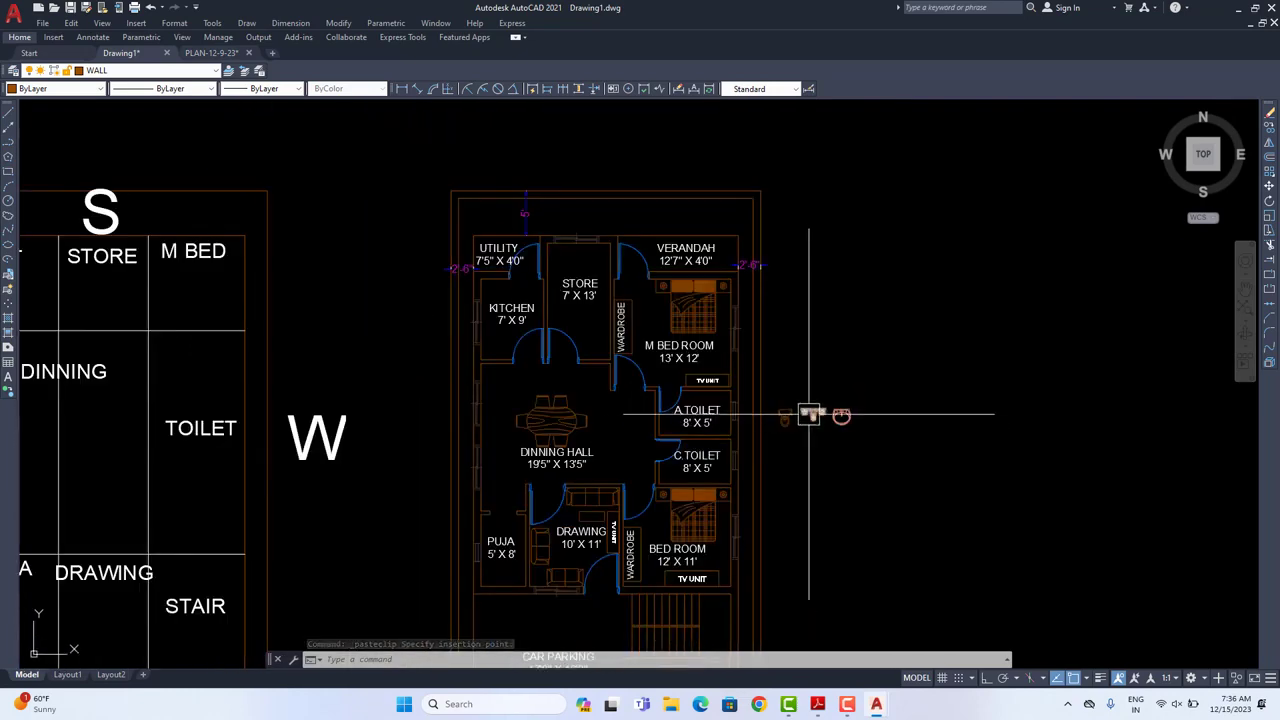
scroll(834, 416, "up", 2)
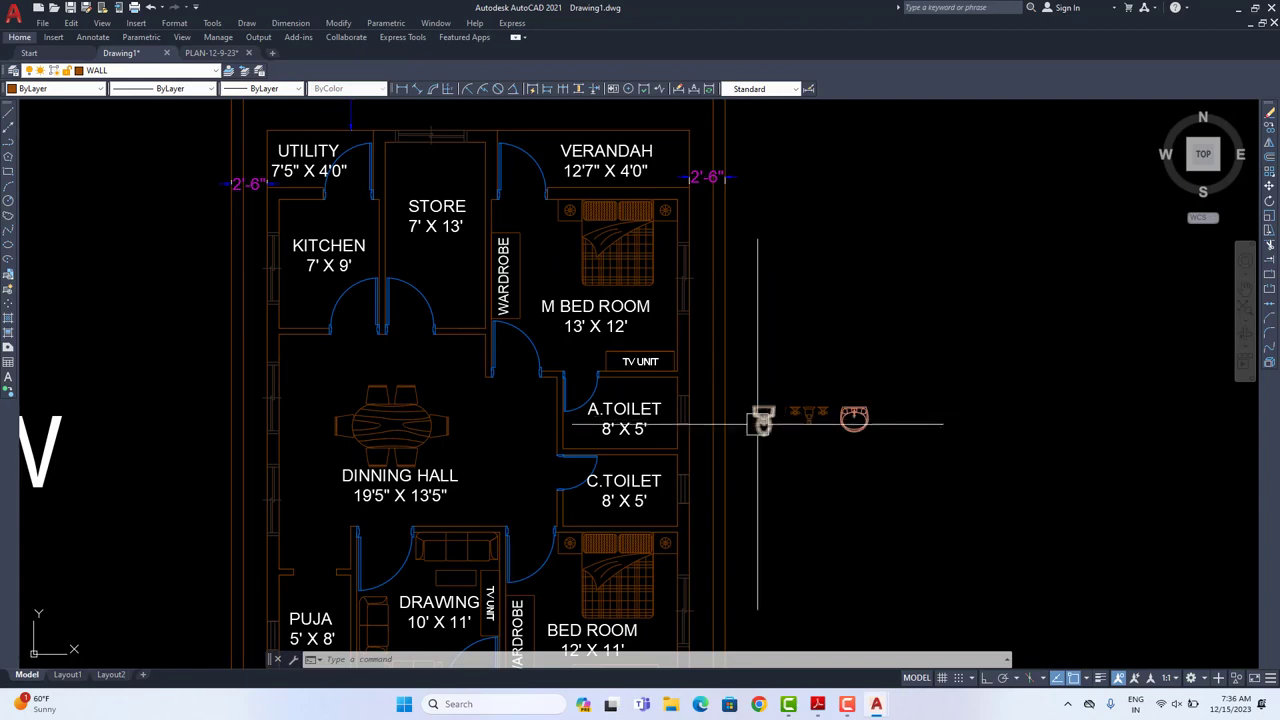
scroll(757, 424, "down", 2)
middle_click_drag(723, 454, 740, 388)
scroll(475, 415, "down", 2)
middle_click_drag(475, 415, 571, 383)
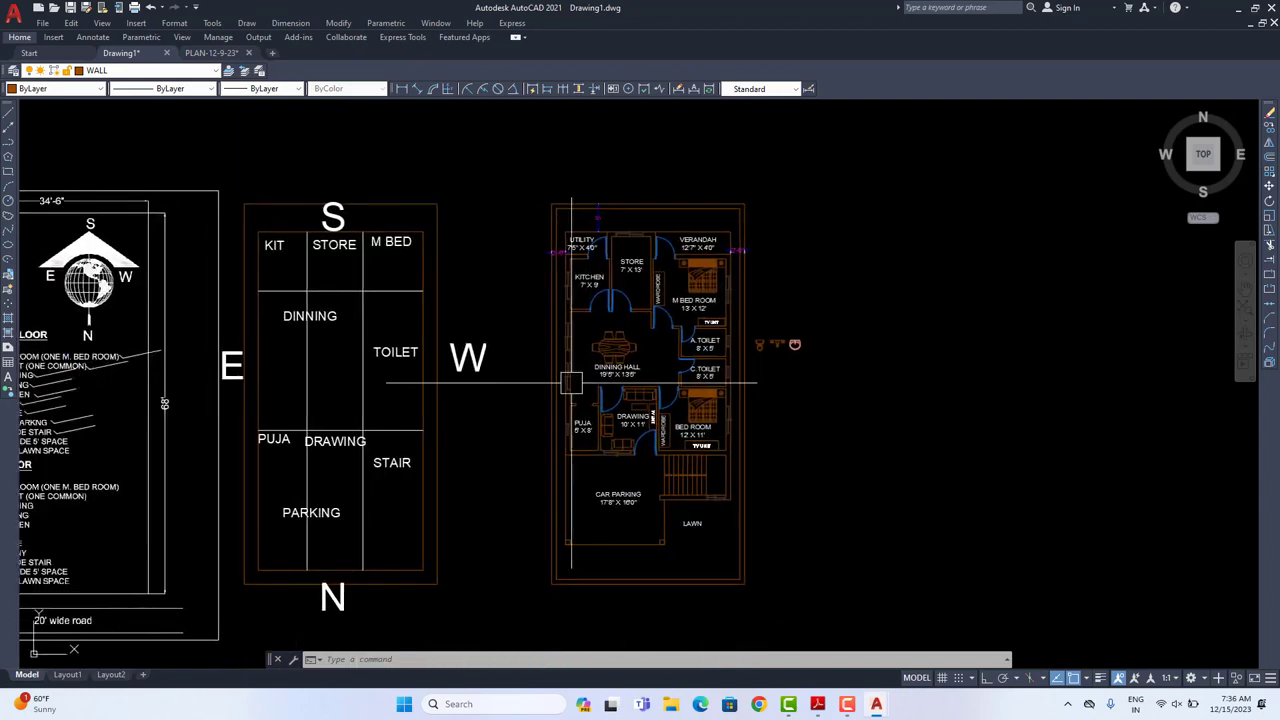
scroll(790, 372, "up", 4)
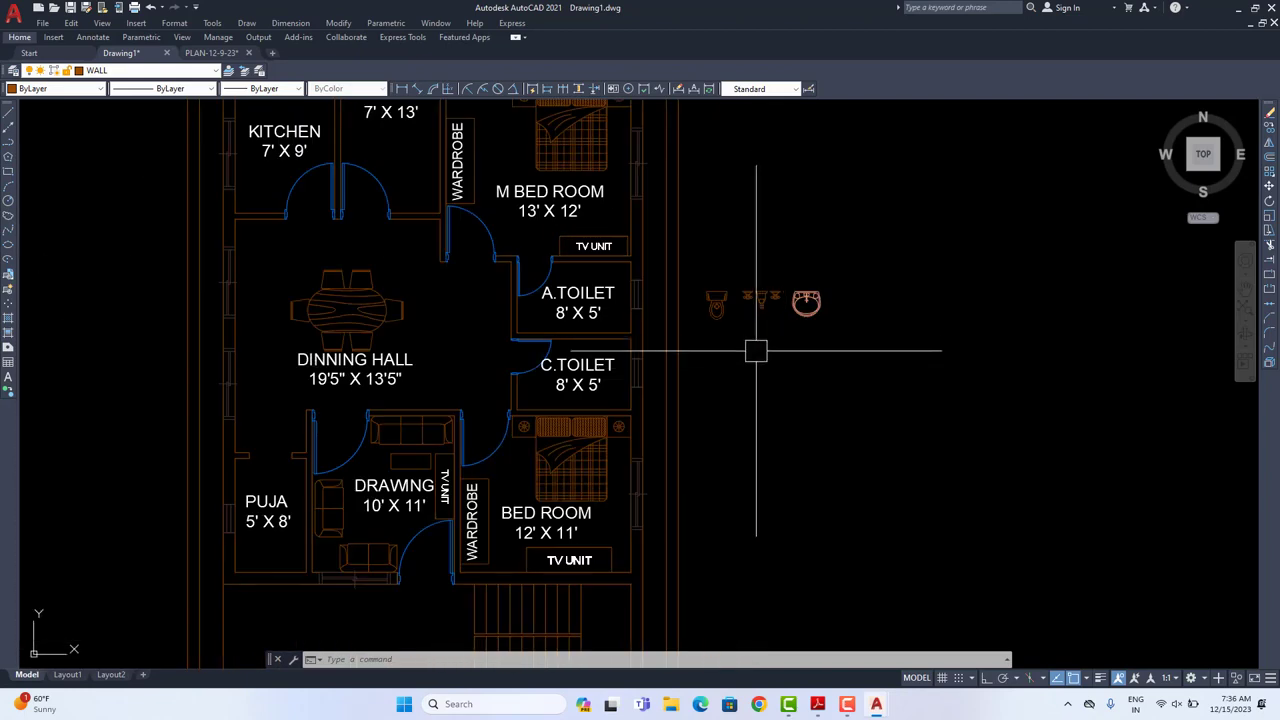
scroll(756, 350, "down", 3)
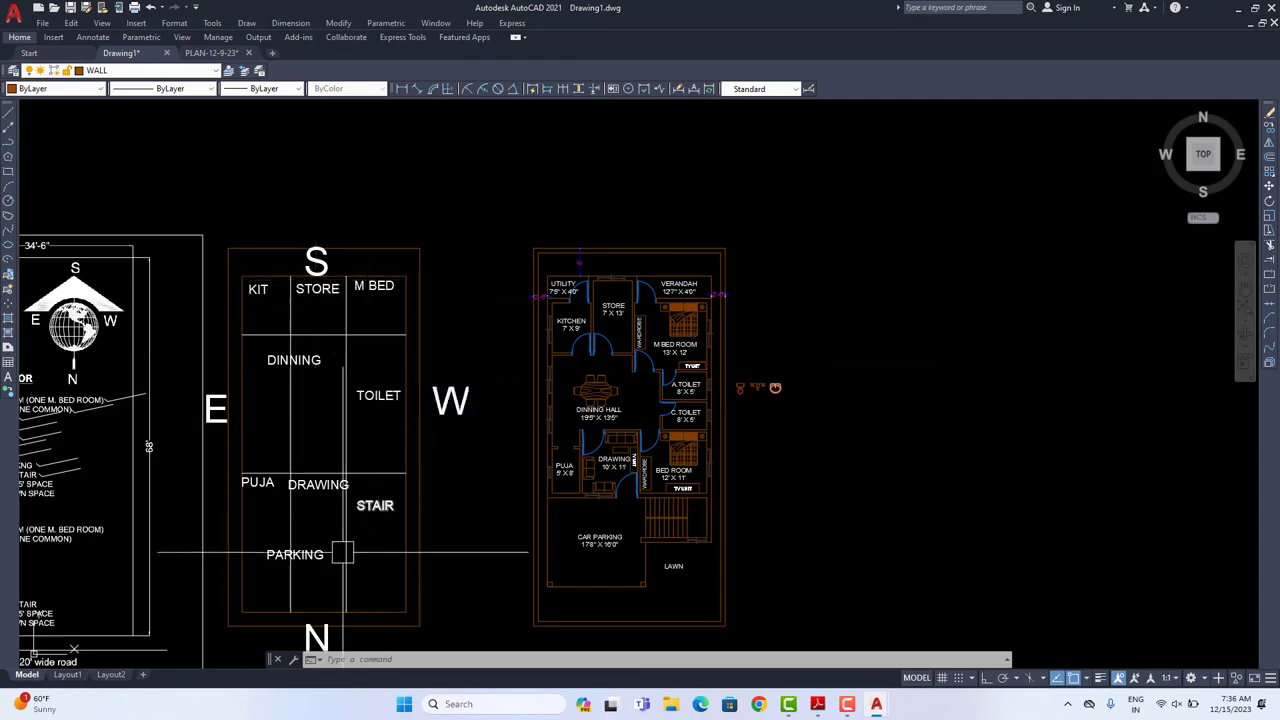
Step: Rotate the three bathroom fixtures beside the floor plan together by 180° with Ortho on
scroll(740, 389, "up", 6)
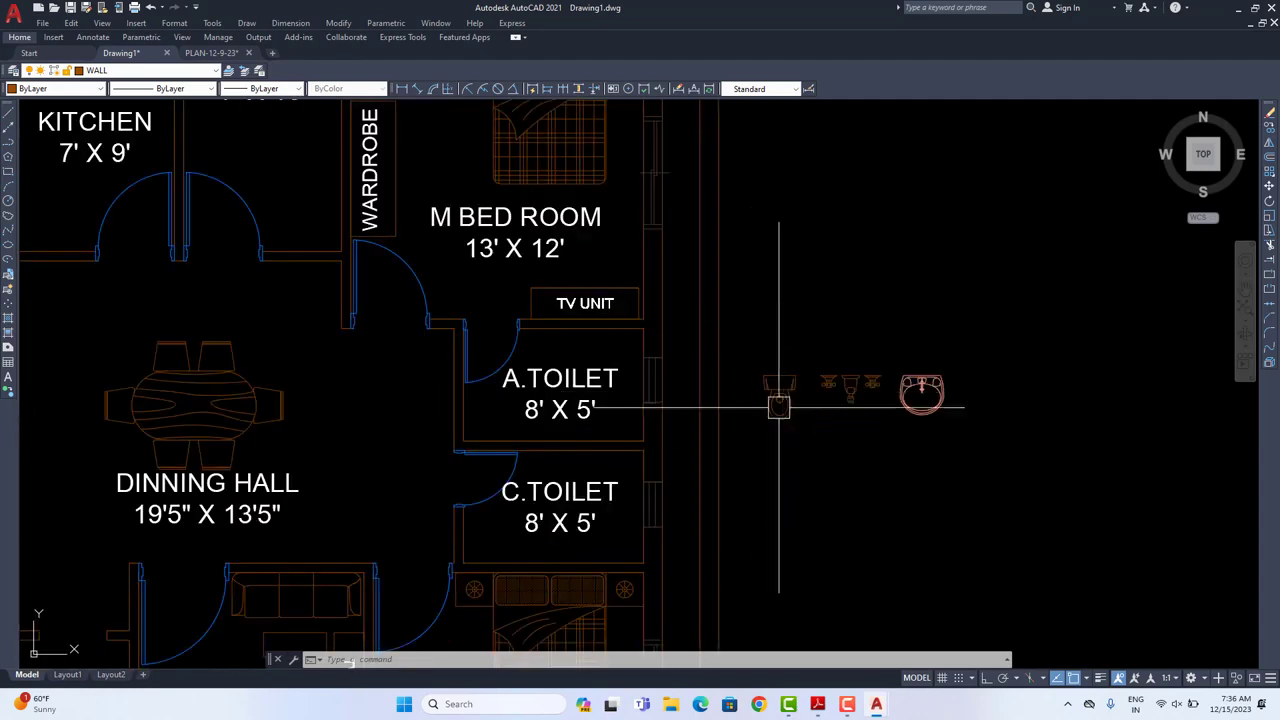
left_click(737, 317)
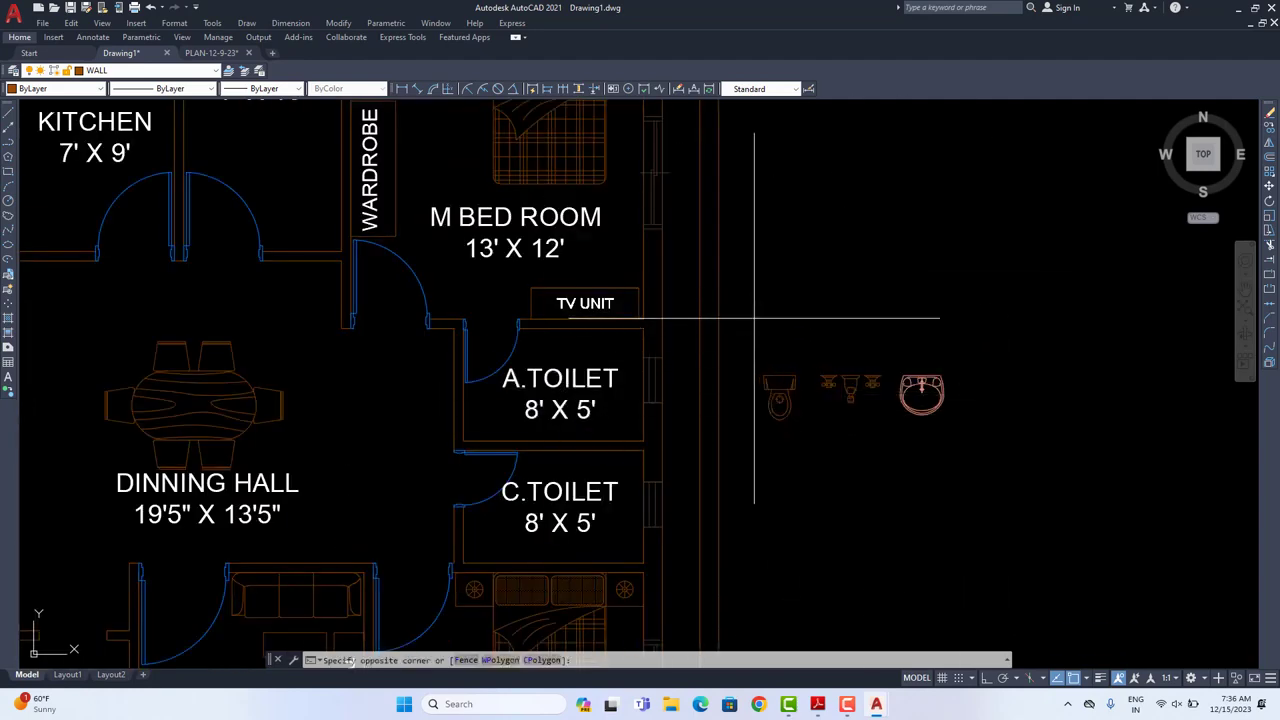
left_click(1000, 460)
type("ro")
key("Return")
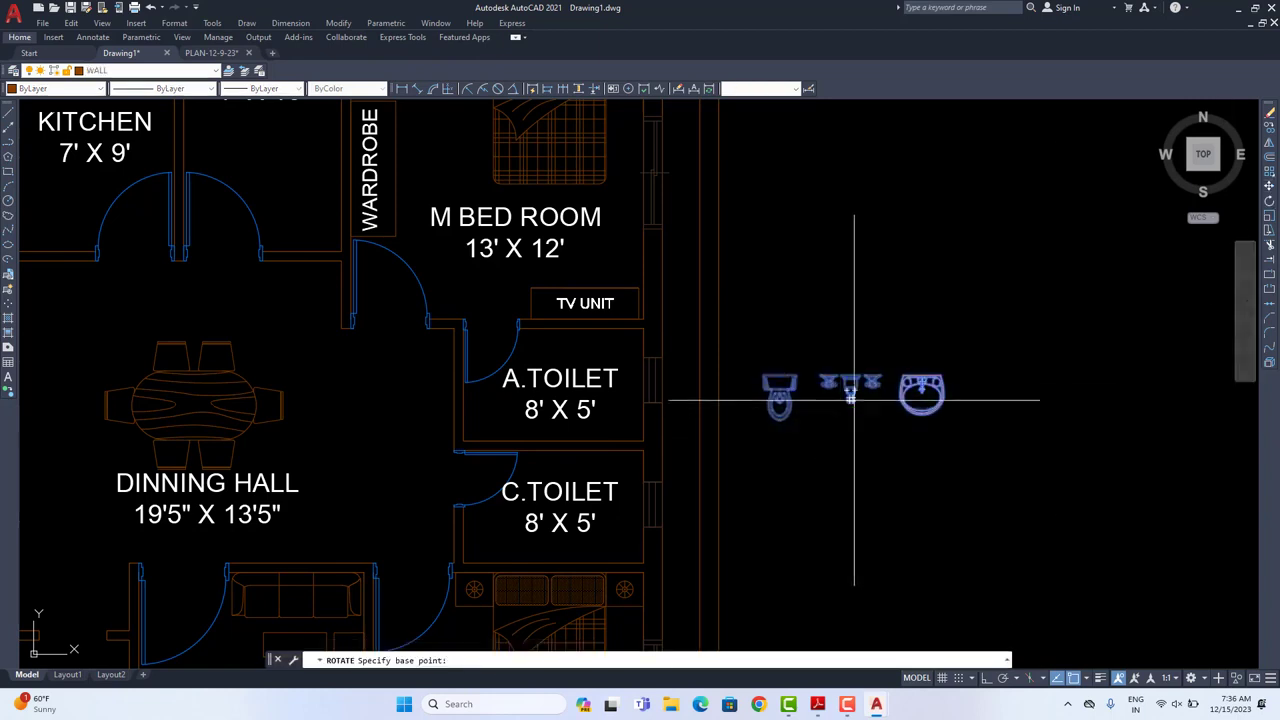
left_click(850, 399)
left_click(987, 678)
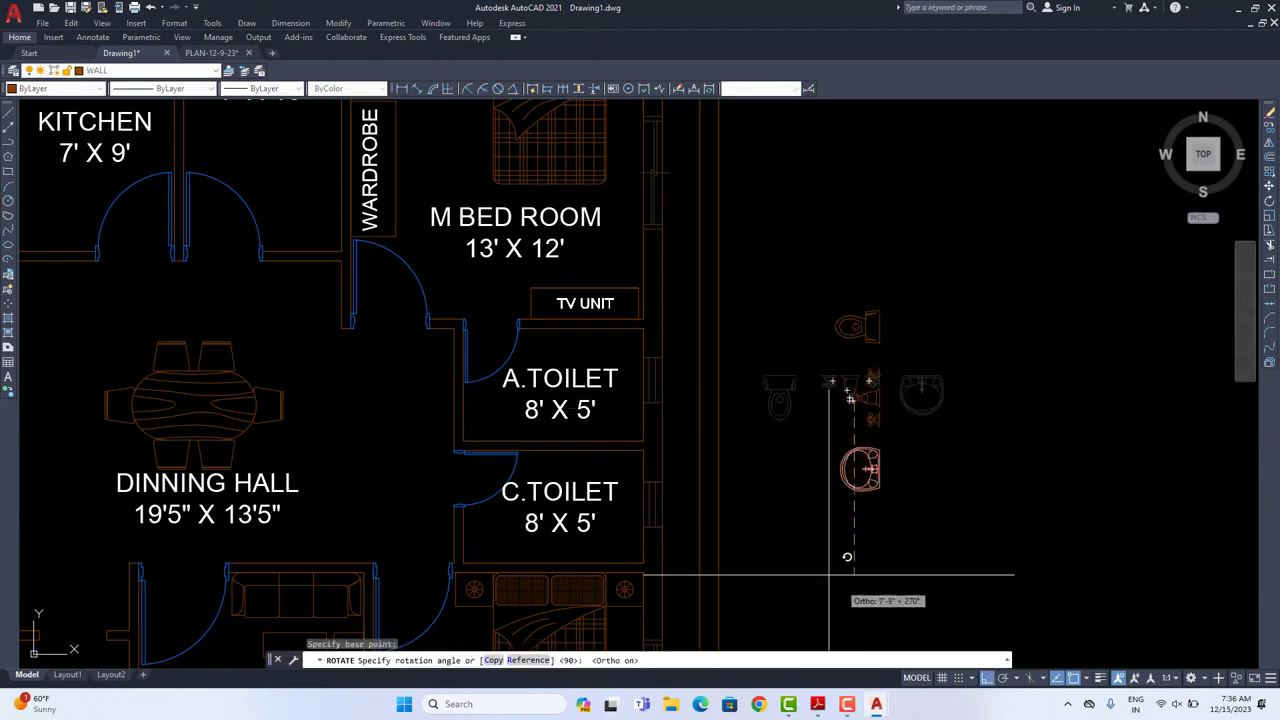
left_click(740, 420)
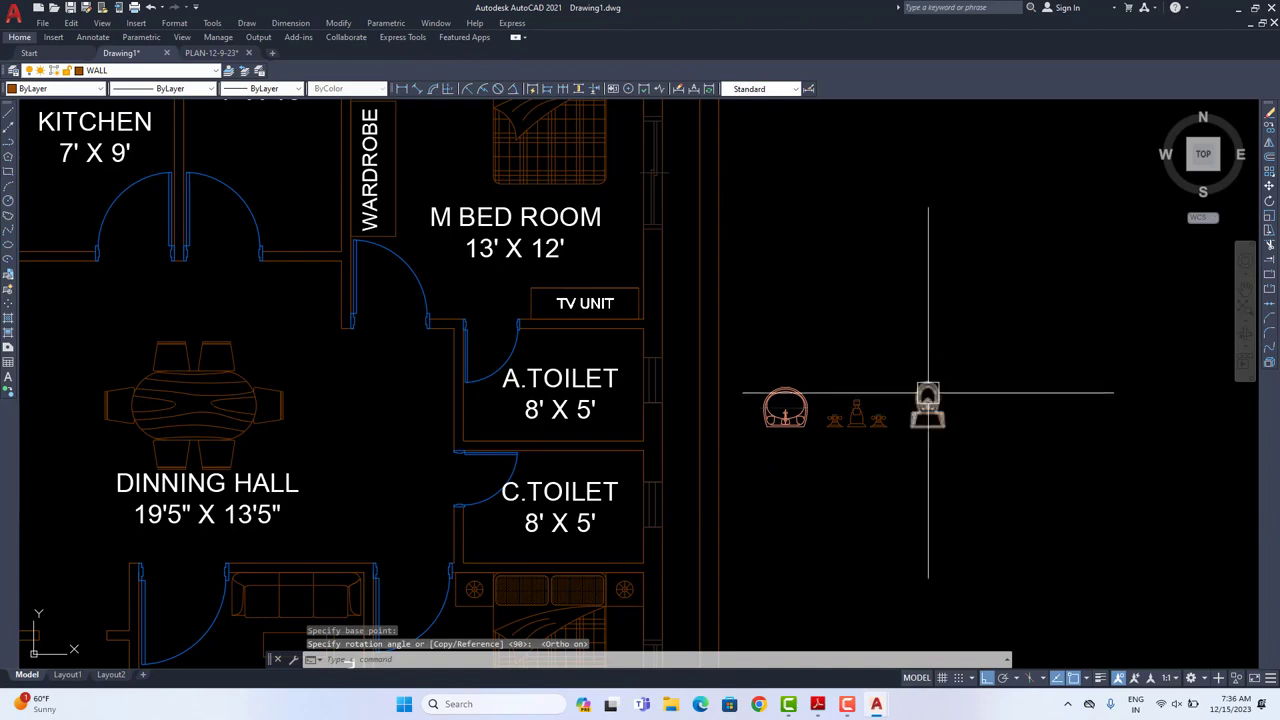
Step: Move the three rotated bathroom fixtures into A.TOILET, with the WC's back against the room's lower wall
scroll(928, 392, "down", 5)
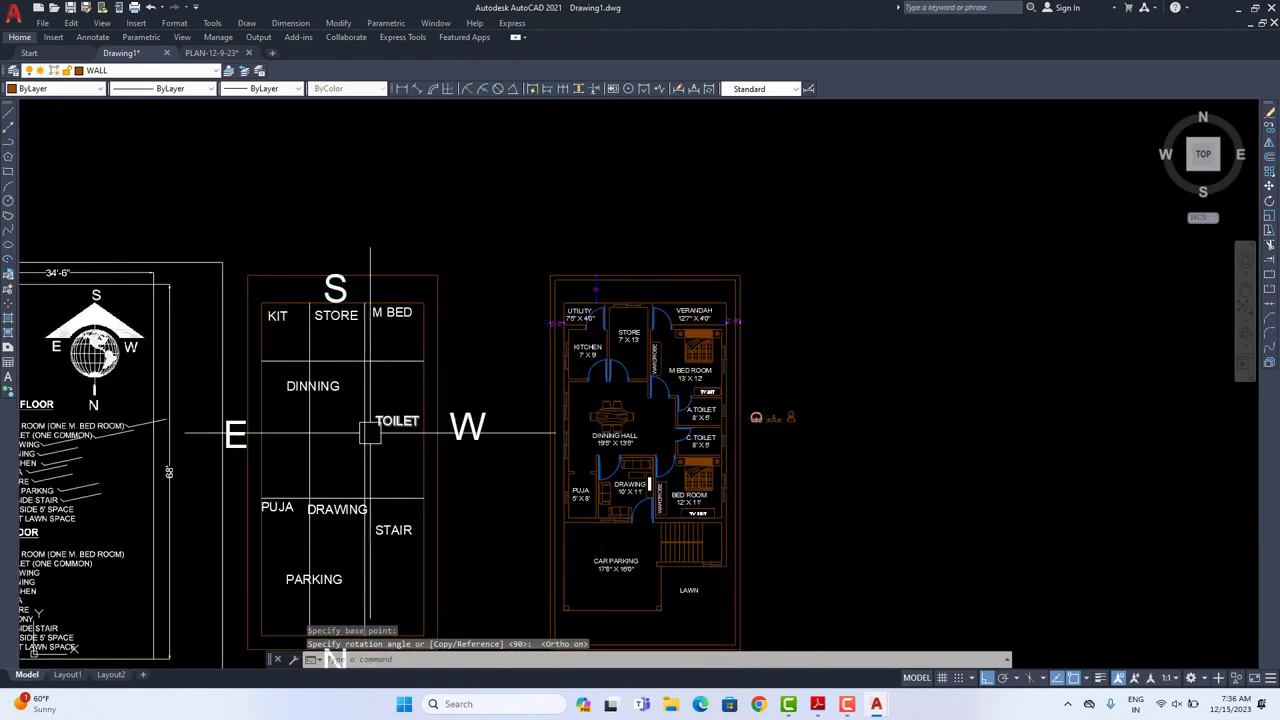
middle_click_drag(370, 432, 374, 320)
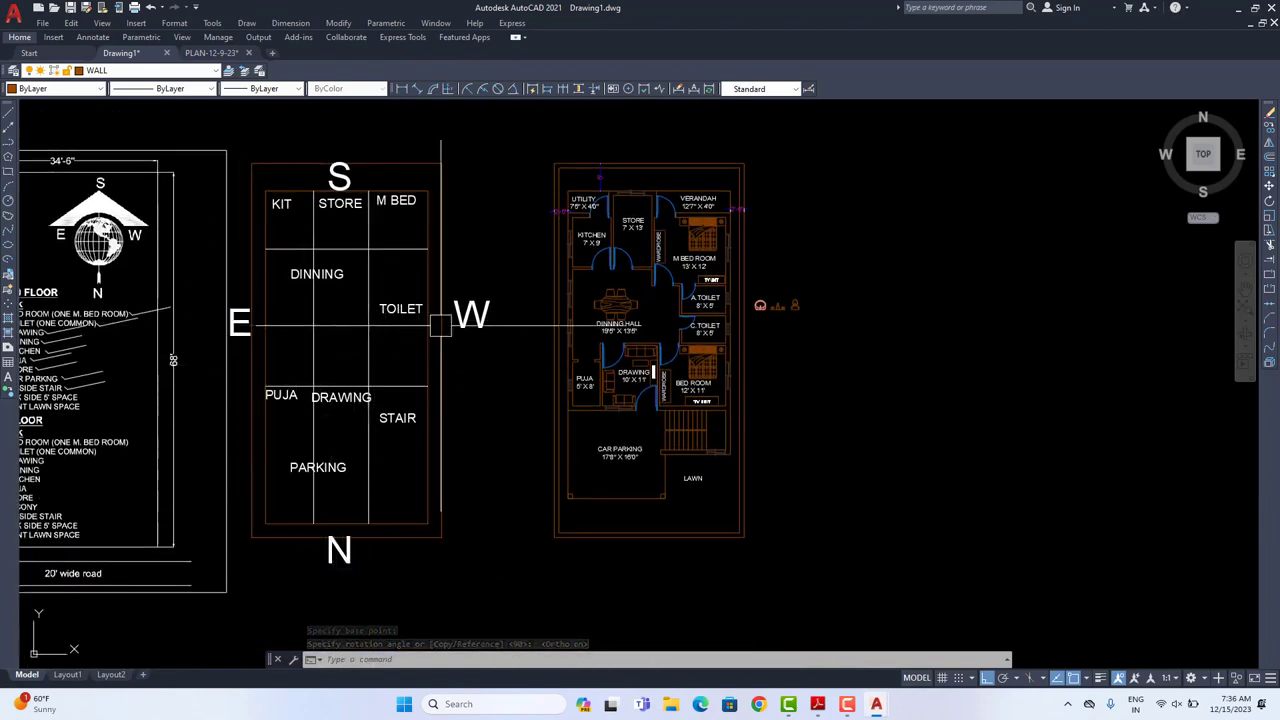
scroll(757, 300, "up", 8)
left_click(1029, 326)
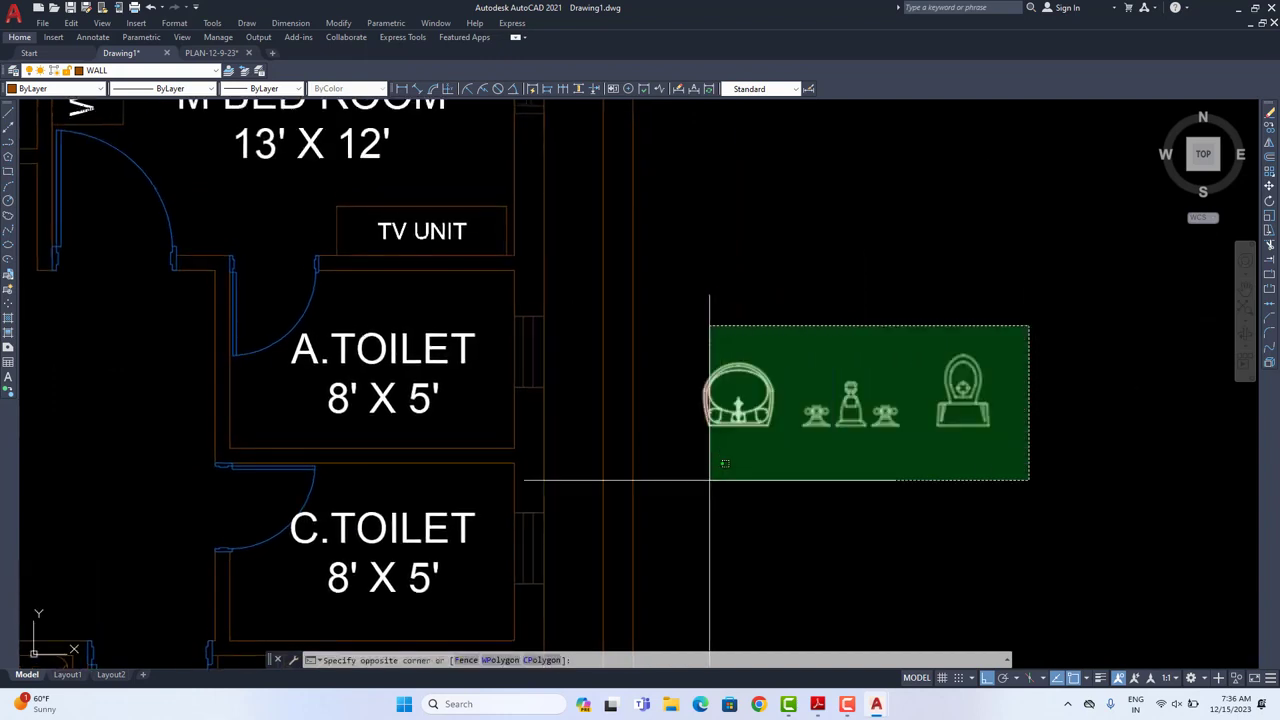
left_click(710, 480)
type("m")
key("Return")
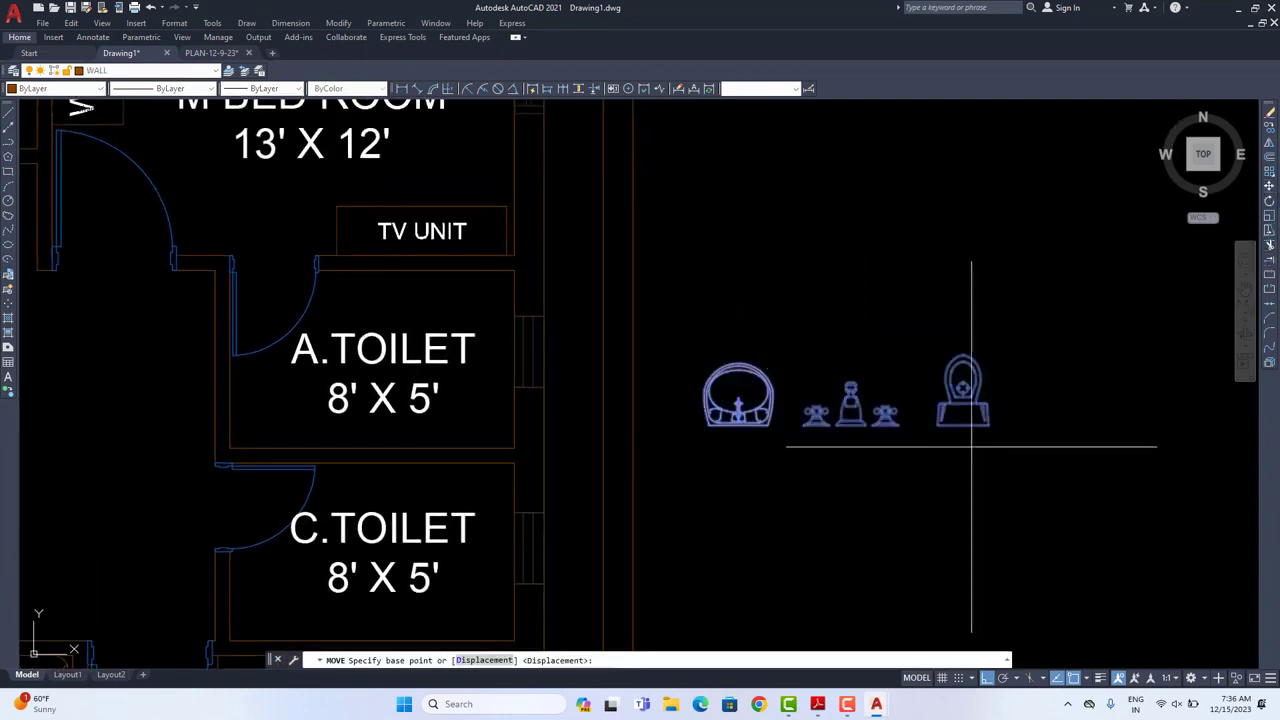
left_click(963, 425)
left_click(484, 447)
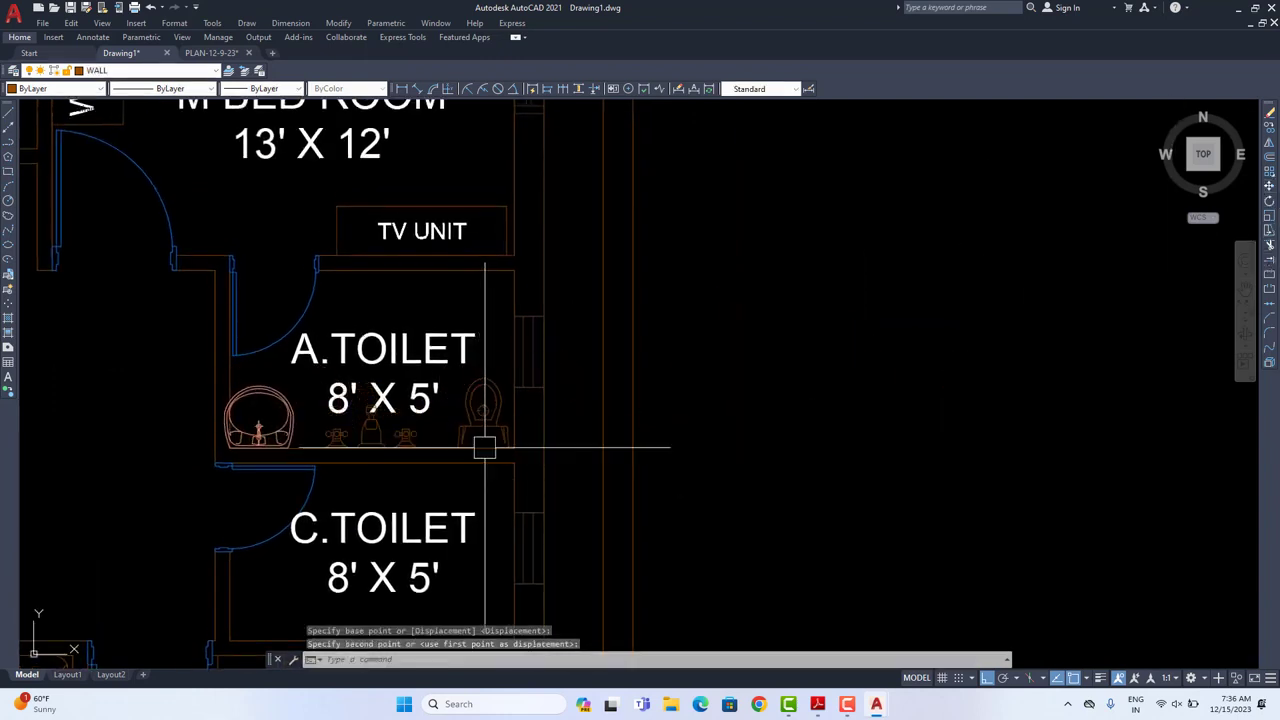
Step: Move the washbasin in A.TOILET slightly to the right so it sits clear of the side wall
middle_click_drag(515, 456, 657, 507)
left_click(431, 484)
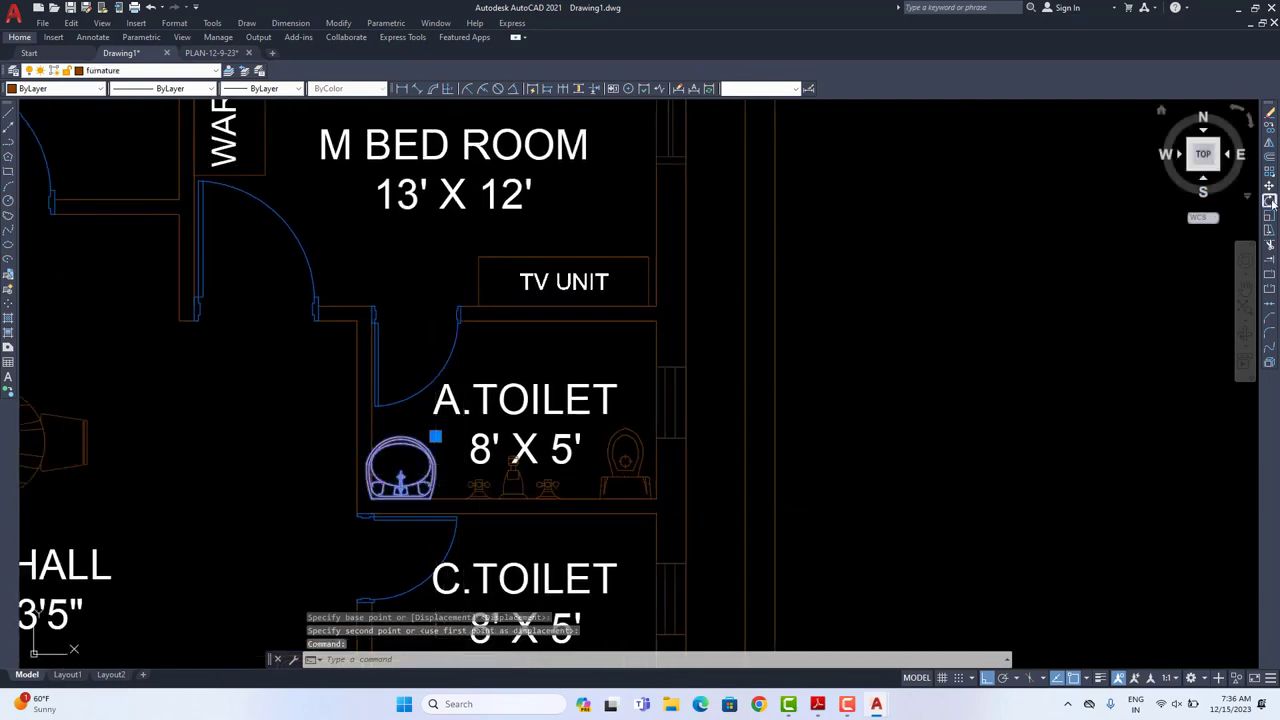
left_click(1269, 186)
scroll(550, 410, "up", 5)
middle_click_drag(289, 569, 726, 469)
left_click(297, 491)
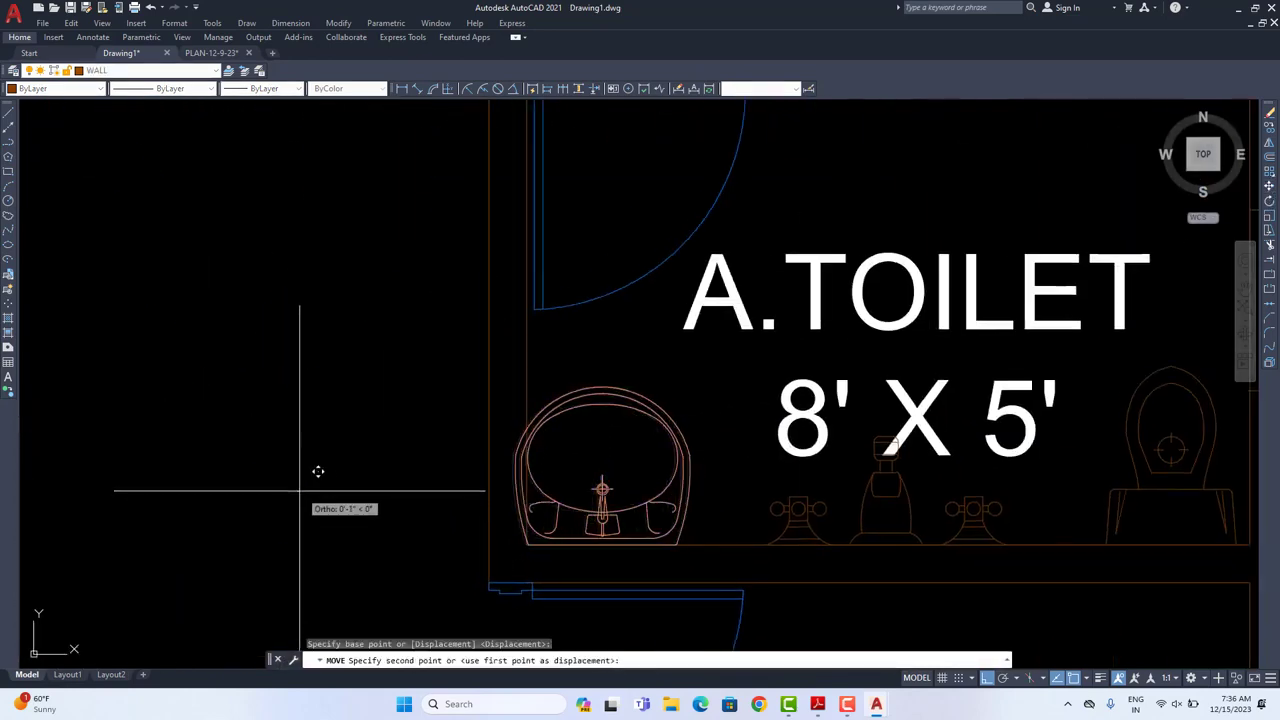
left_click(325, 496)
Step: Turn Ortho off and nudge the A.TOILET room label slightly upward above the fixtures
scroll(700, 530, "down", 4)
middle_click_drag(700, 530, 515, 530)
left_click(600, 443)
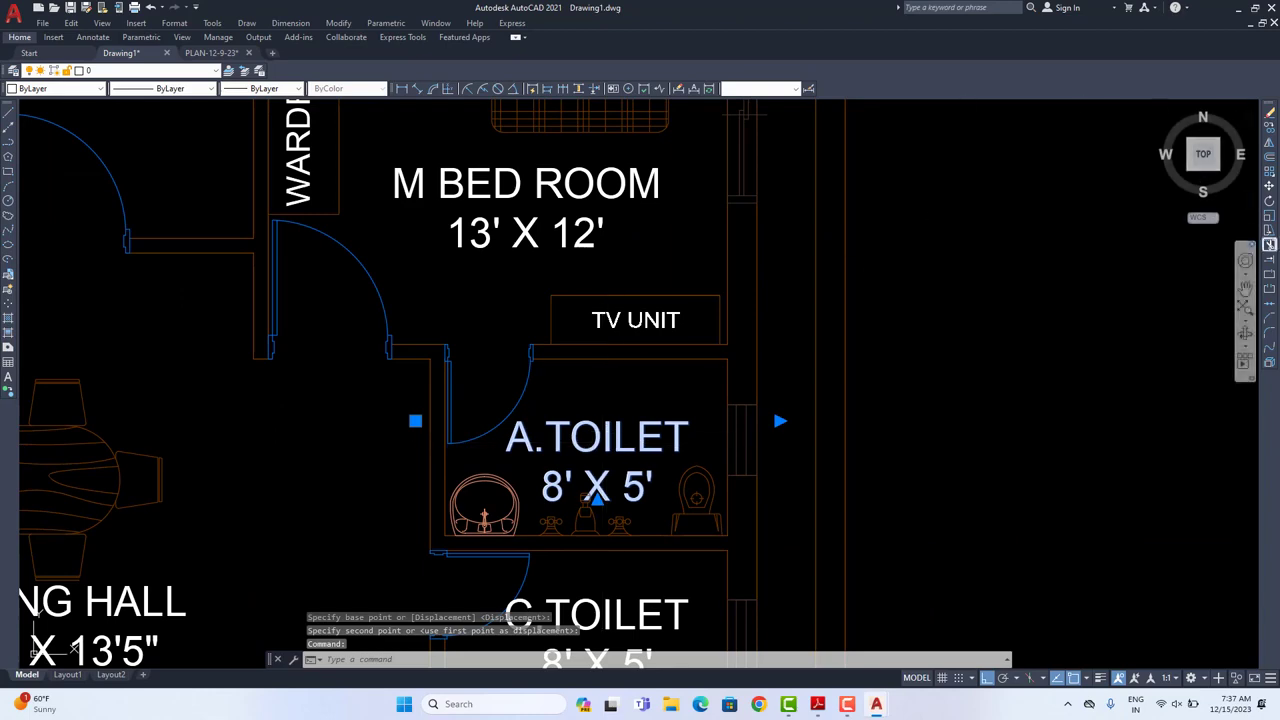
left_click(1269, 186)
key("F8")
left_click(1004, 563)
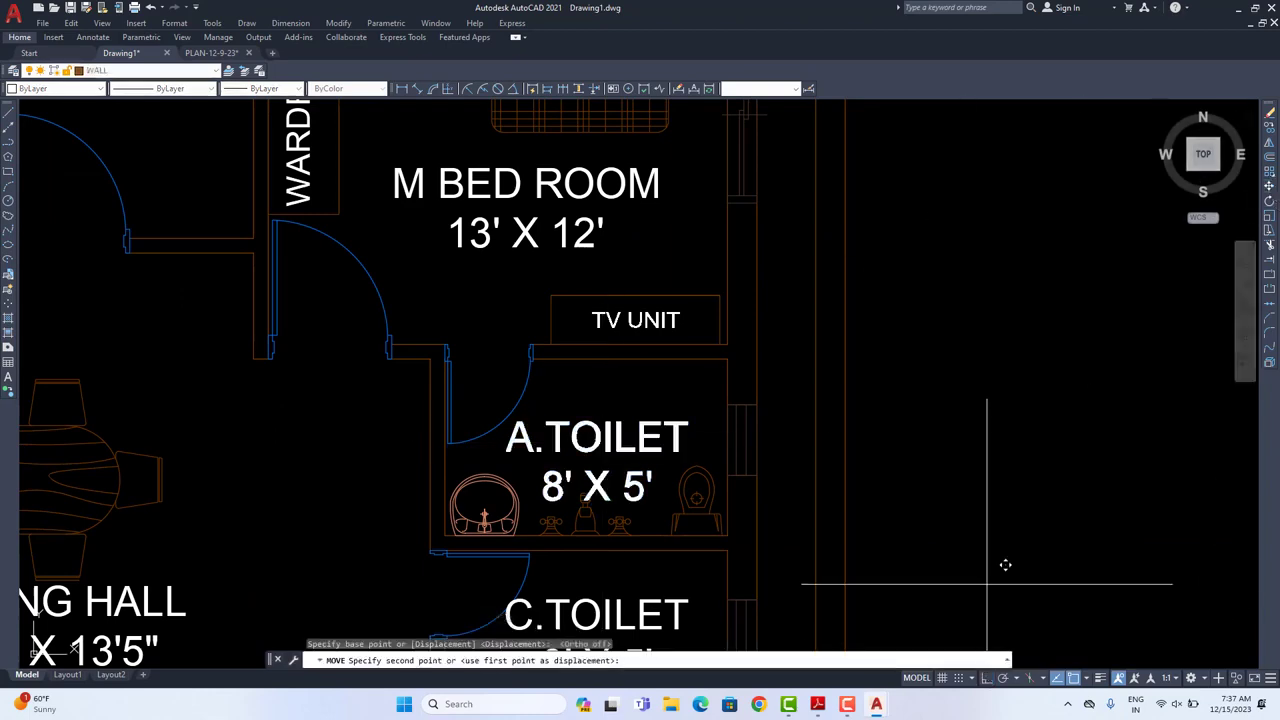
left_click(1001, 558)
Step: Copy the WC, shower fittings and washbasin from A.TOILET to the matching position along the lower wall of C.TOILET
scroll(890, 596, "down", 3)
middle_click_drag(906, 591, 903, 481)
scroll(735, 383, "up", 5)
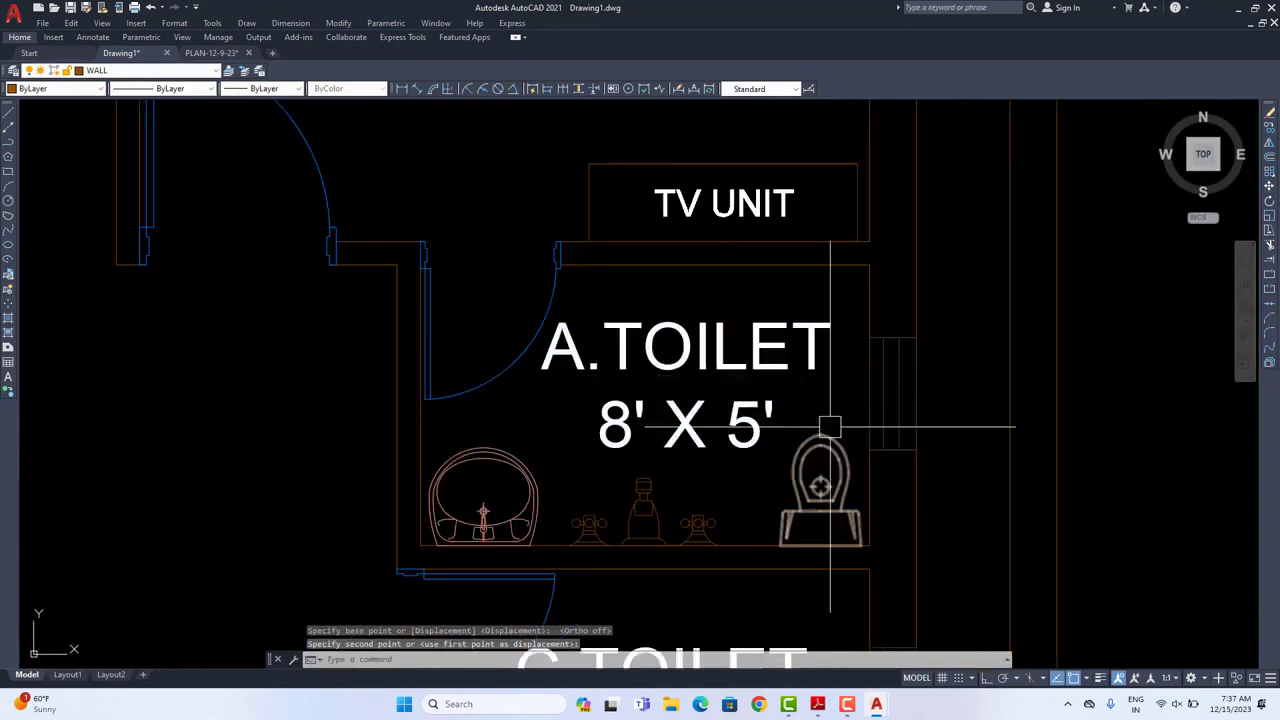
left_click(842, 415)
left_click(803, 478)
left_click(749, 489)
left_click(518, 505)
scroll(728, 521, "down", 3)
middle_click_drag(728, 521, 654, 324)
left_click(1269, 127)
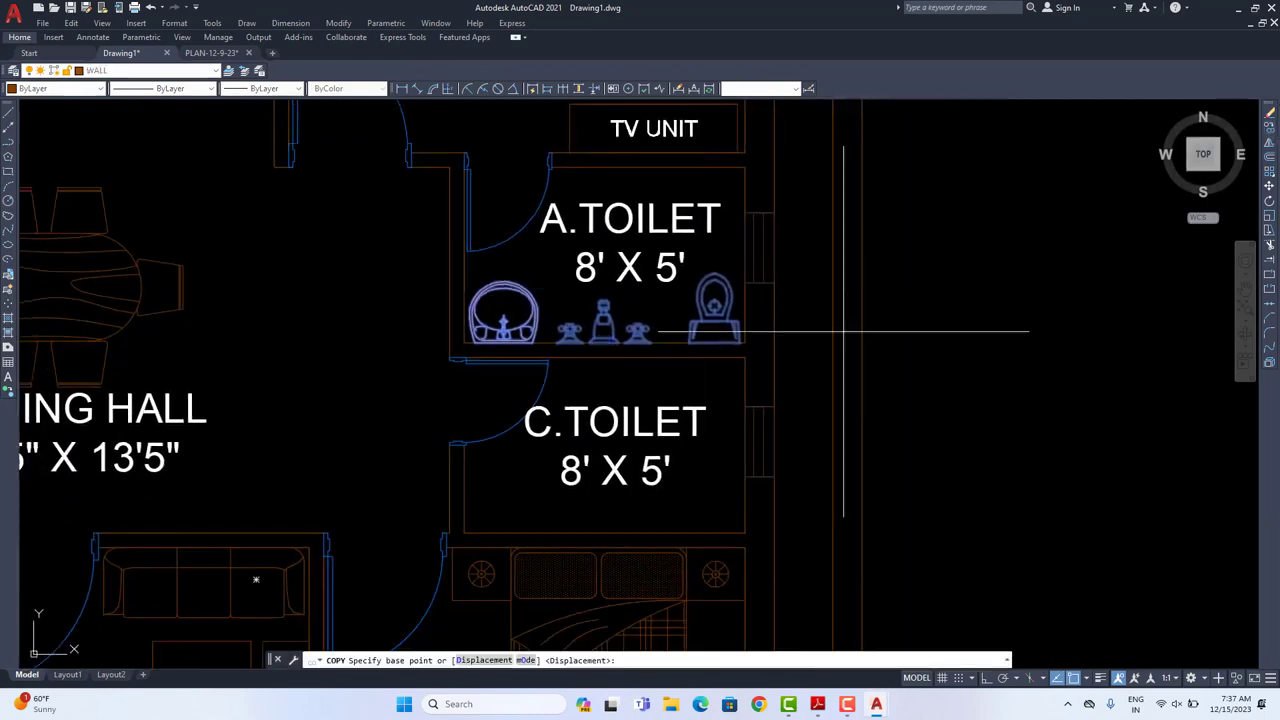
left_click(744, 342)
left_click(745, 512)
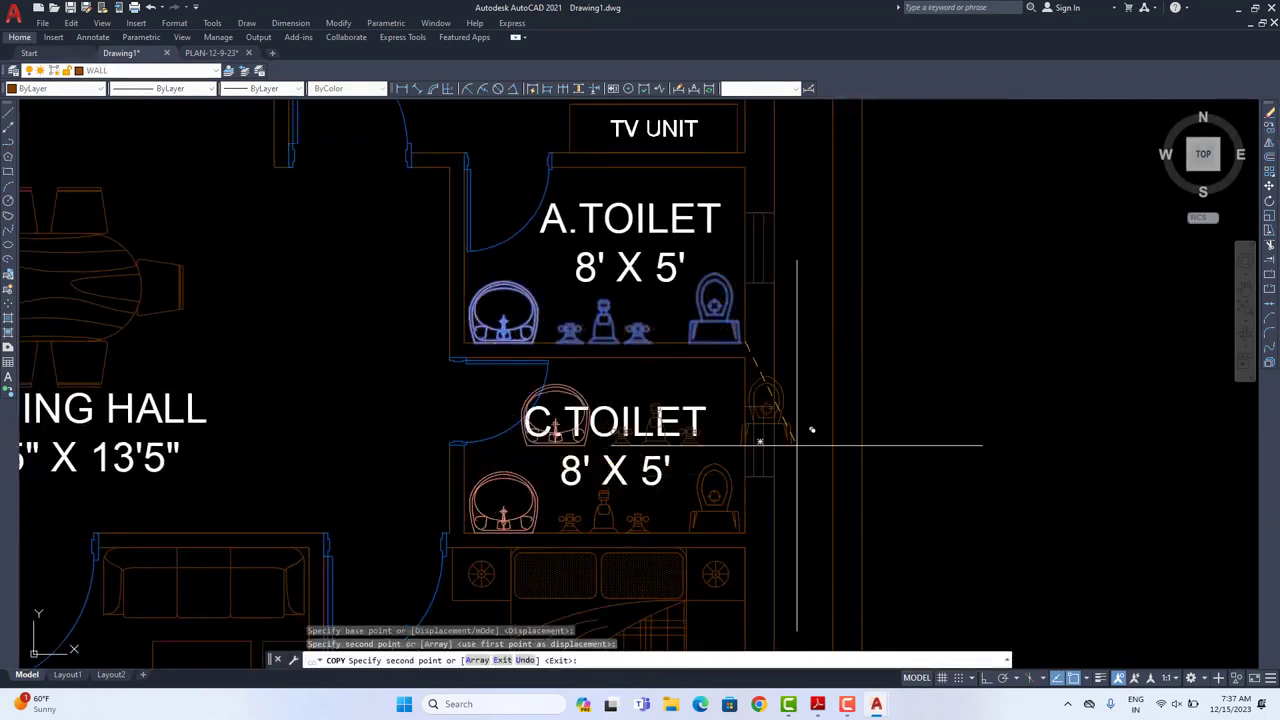
right_click(813, 430)
left_click(846, 440)
Step: Review the furnished rooms, stair, car parking and lawn areas of the floor plan
scroll(783, 504, "down", 3)
scroll(790, 446, "down", 6)
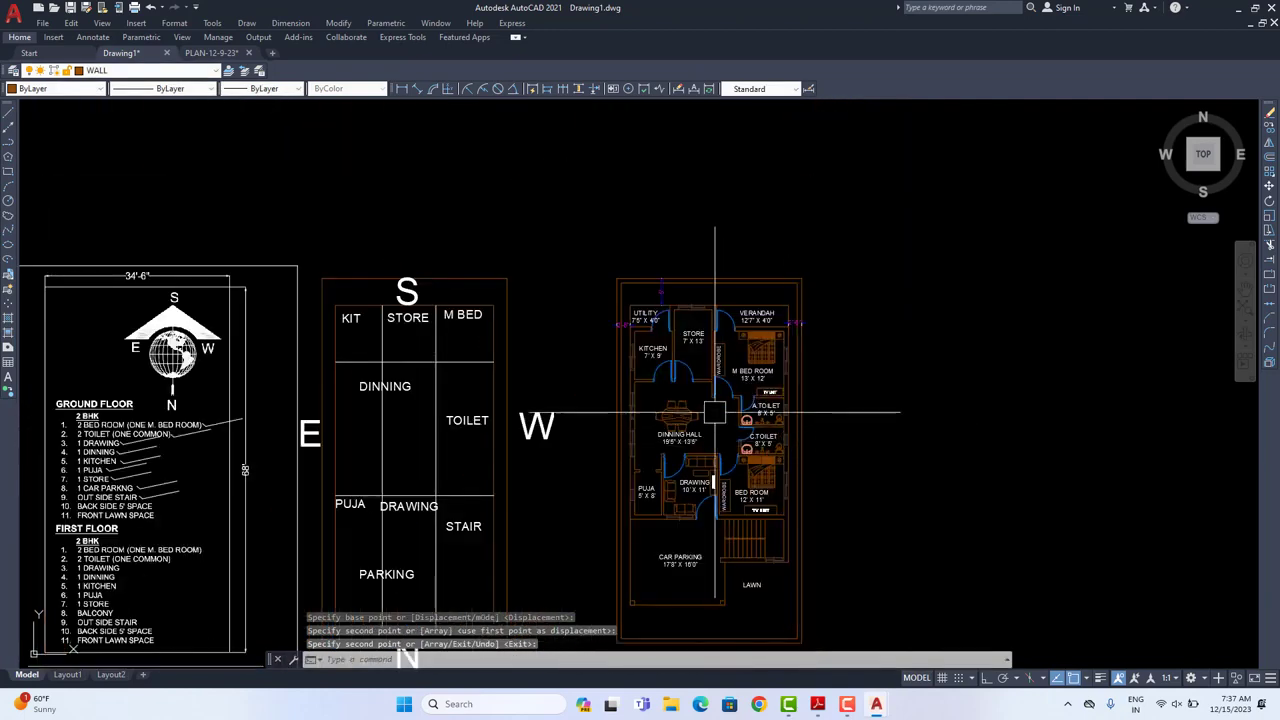
scroll(811, 337, "up", 2)
middle_click_drag(816, 412, 836, 354)
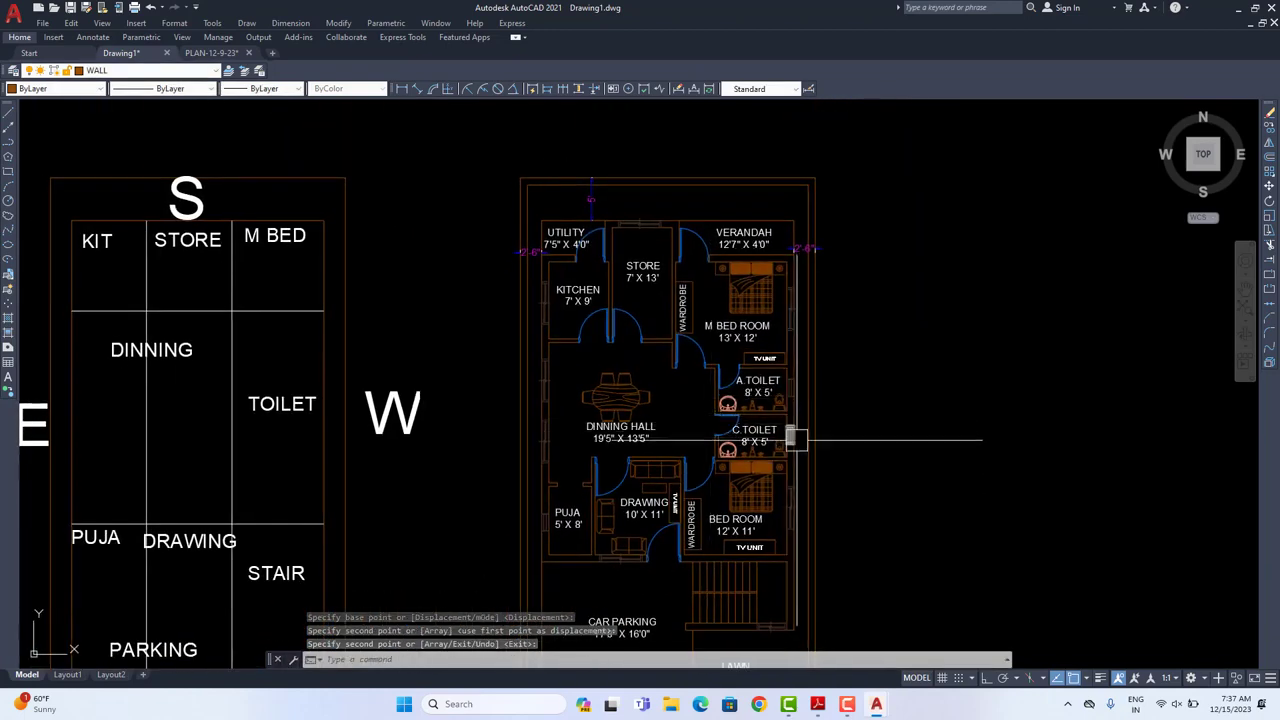
scroll(829, 466, "up", 2)
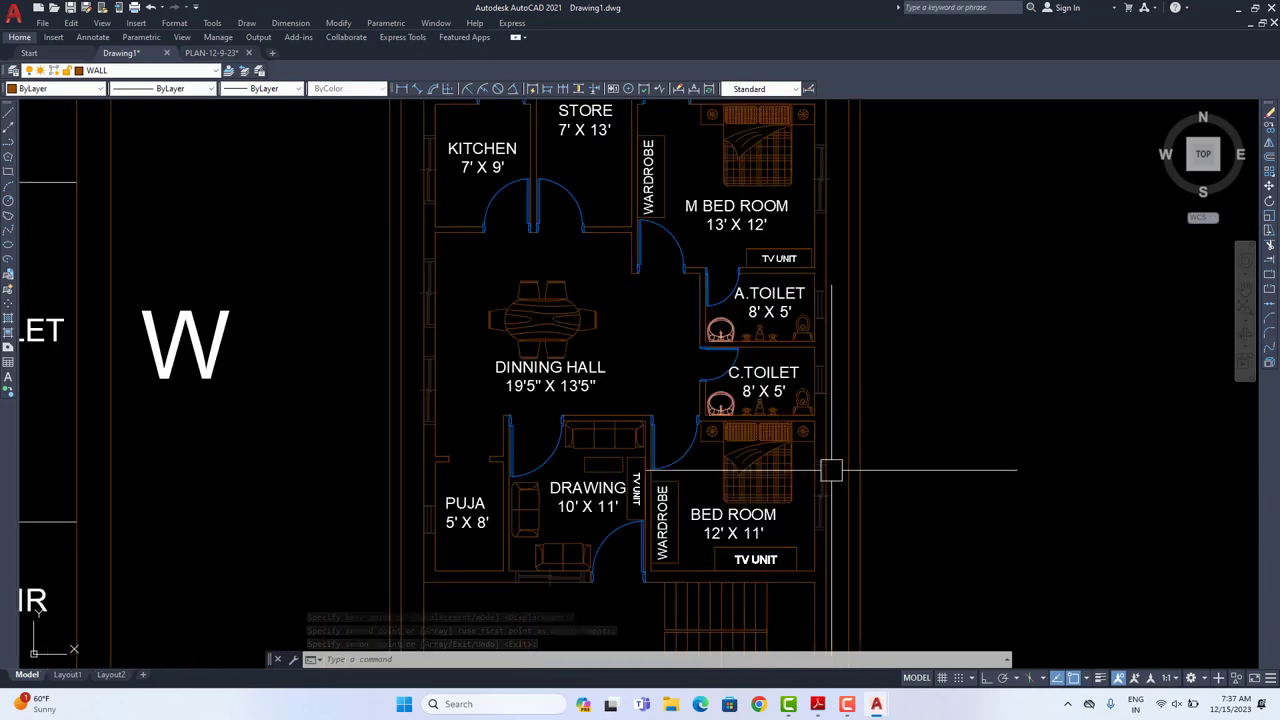
middle_click_drag(837, 554, 894, 423)
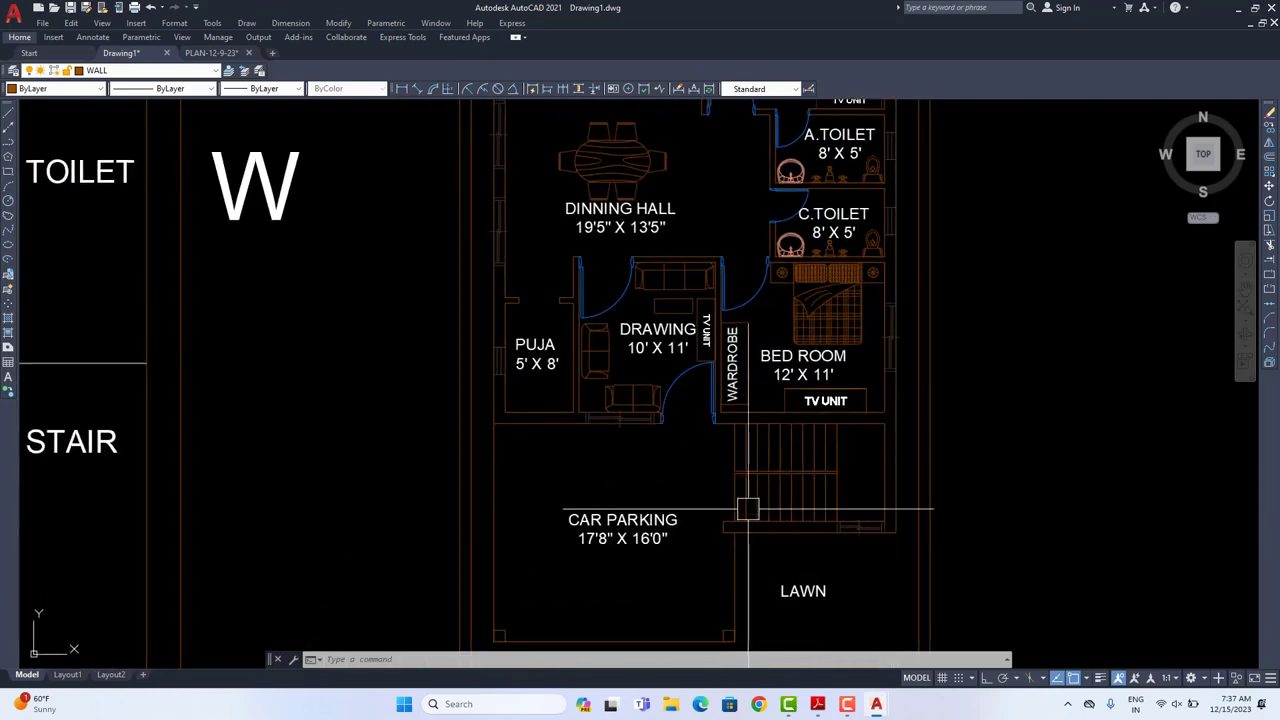
scroll(742, 511, "down", 2)
middle_click_drag(712, 523, 770, 479)
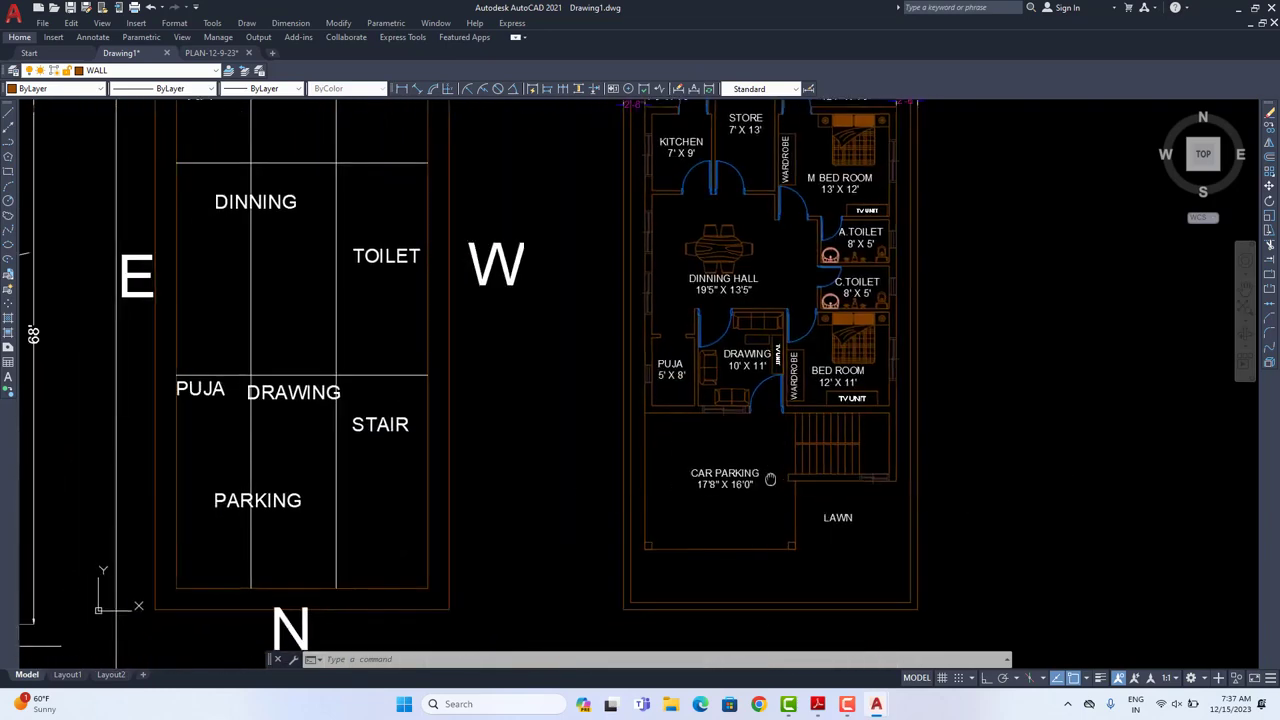
Step: Copy the car block from the ground floor parking area of the PLAN-12-9-23 drawing
left_click(212, 53)
scroll(586, 363, "down", 4)
middle_click_drag(820, 420, 693, 456)
left_click(792, 399)
key("ctrl+c")
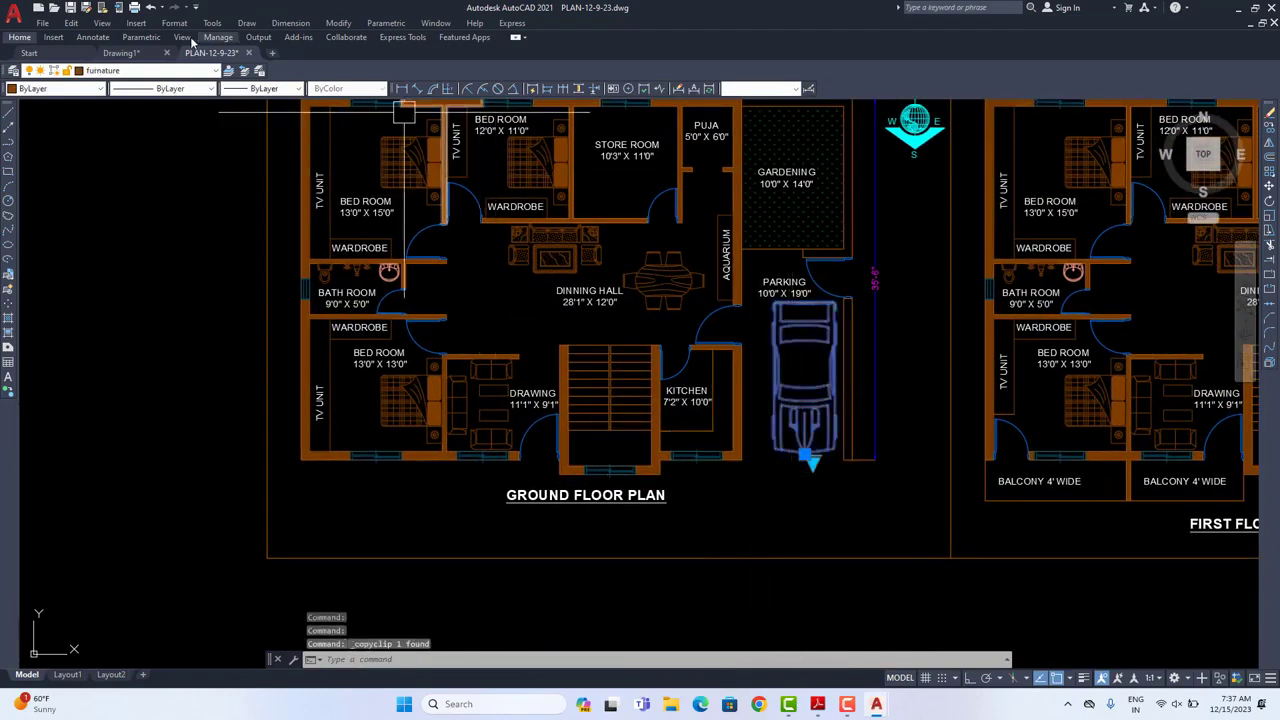
Step: Switch back to Drawing1 and paste the car block into the left part of the car parking area
left_click(120, 53)
middle_click_drag(629, 377, 509, 317)
key("ctrl+v")
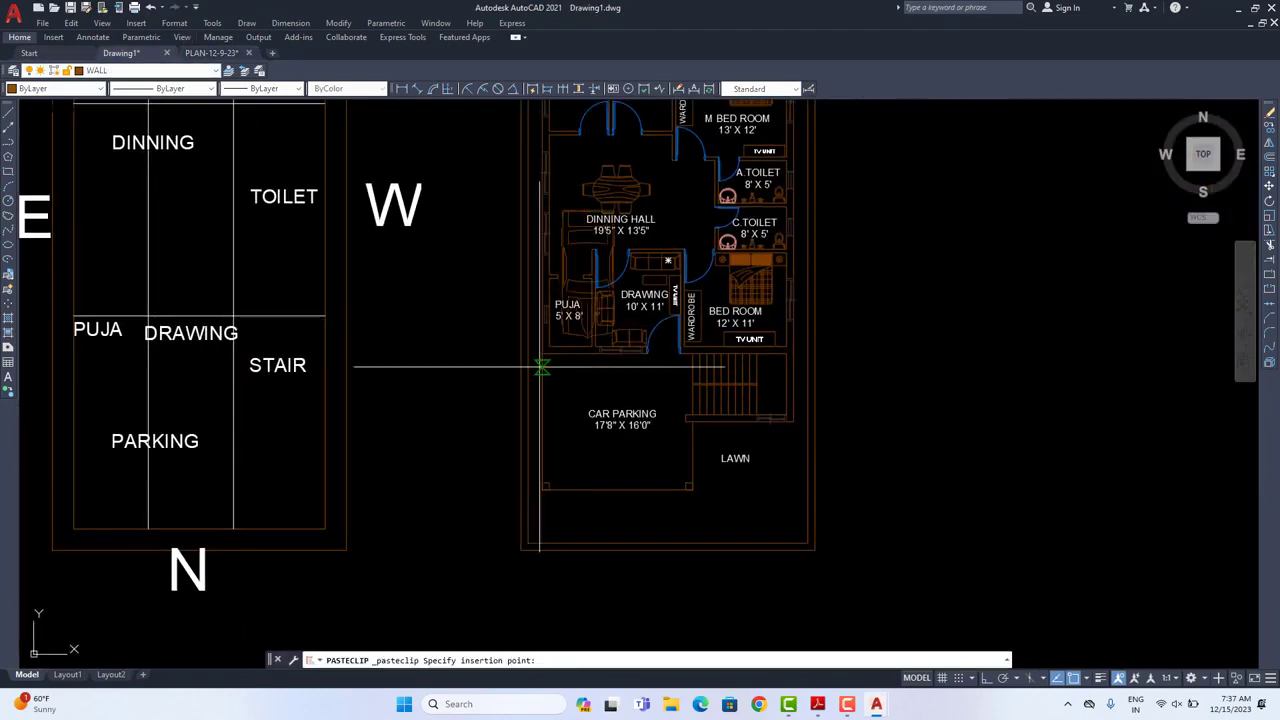
scroll(547, 486, "up", 3)
scroll(514, 530, "up", 2)
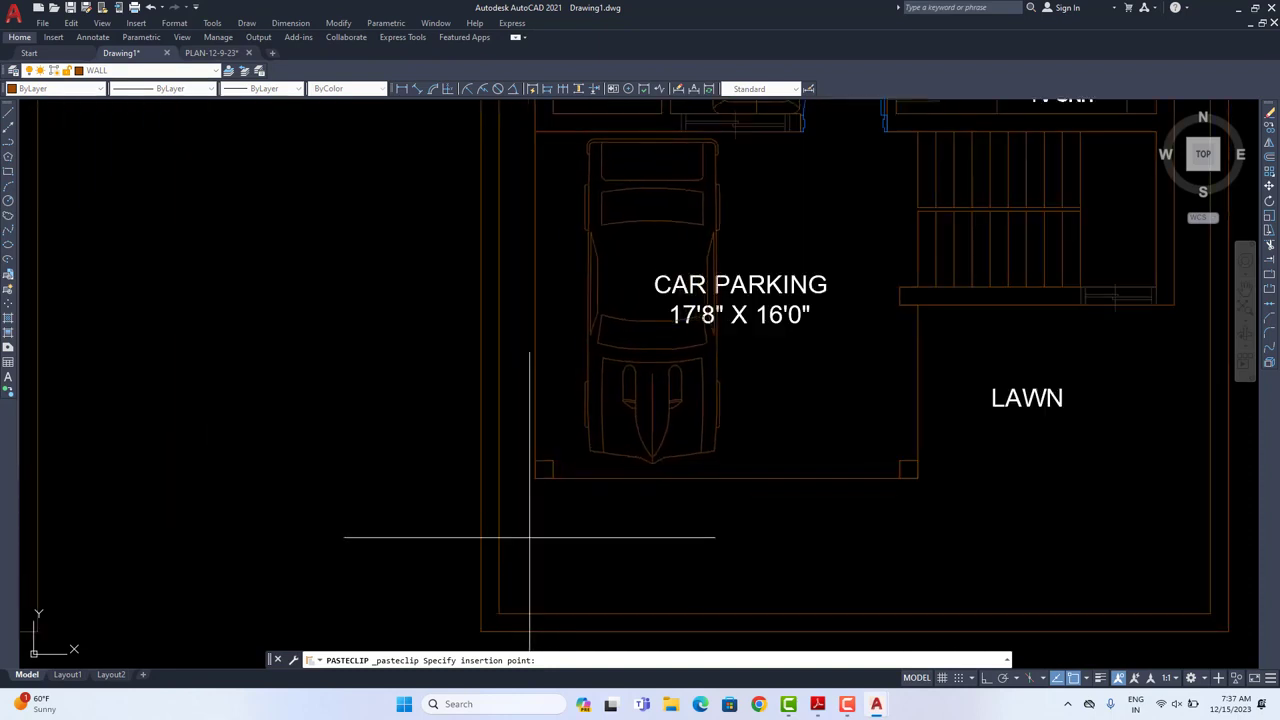
left_click(513, 542)
Step: Move the CAR PARKING label to the right so it no longer overlaps the car
middle_click_drag(637, 518, 549, 537)
left_click(694, 347)
type("m")
key("Return")
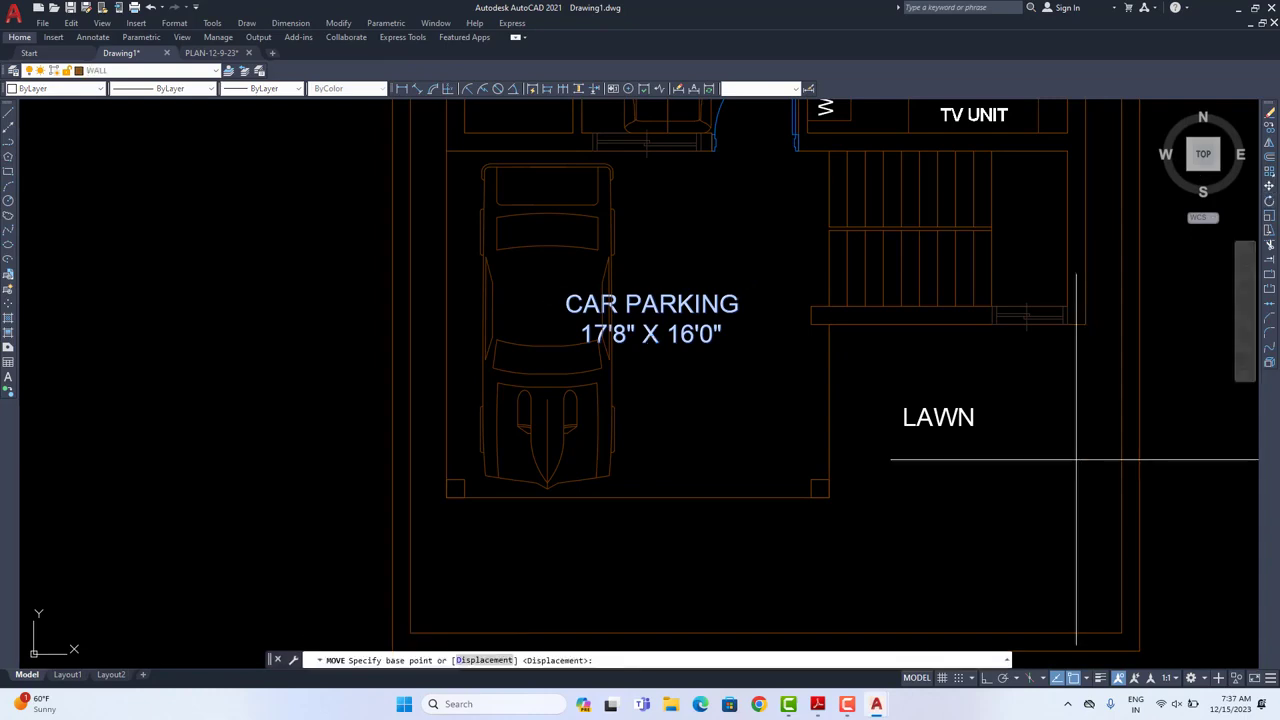
left_click(888, 550)
left_click(950, 561)
Step: Draw a rectangle around the lawn, from the corner of the parking and stair wall to the inner boundary corner
scroll(950, 561, "down", 4)
middle_click_drag(1008, 489, 752, 432)
scroll(713, 523, "up", 4)
middle_click_drag(708, 520, 685, 515)
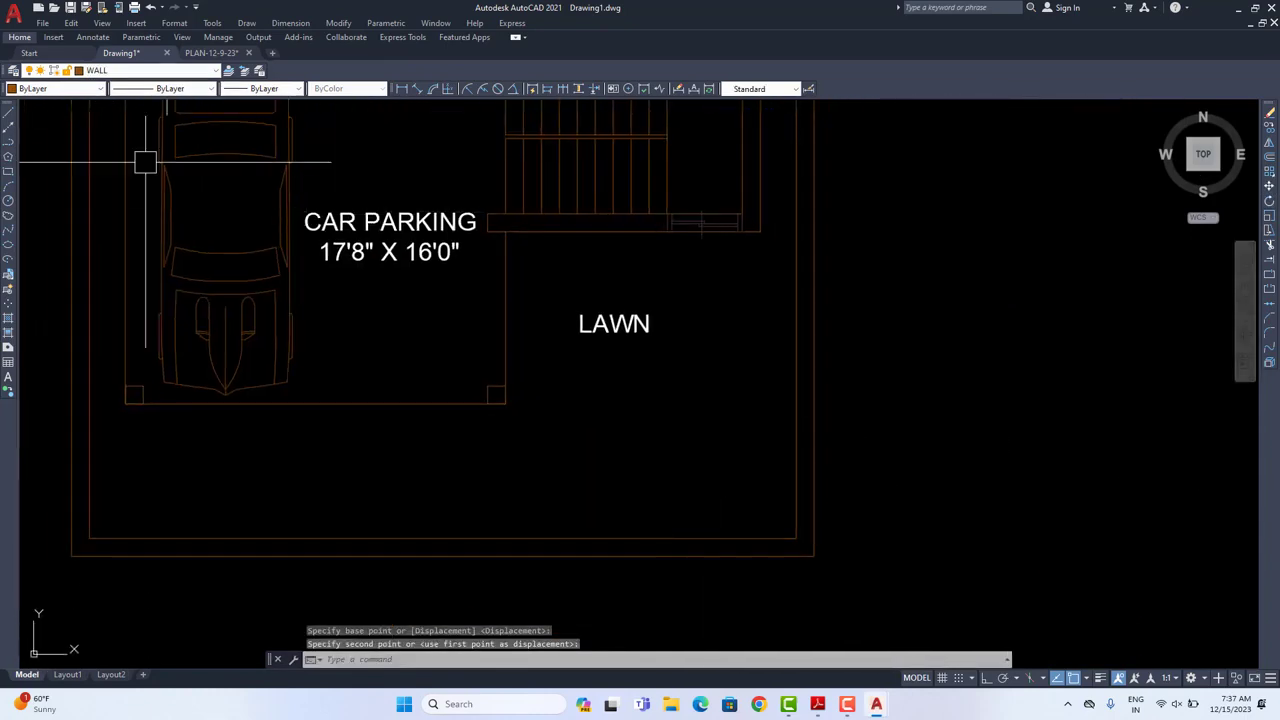
left_click(8, 172)
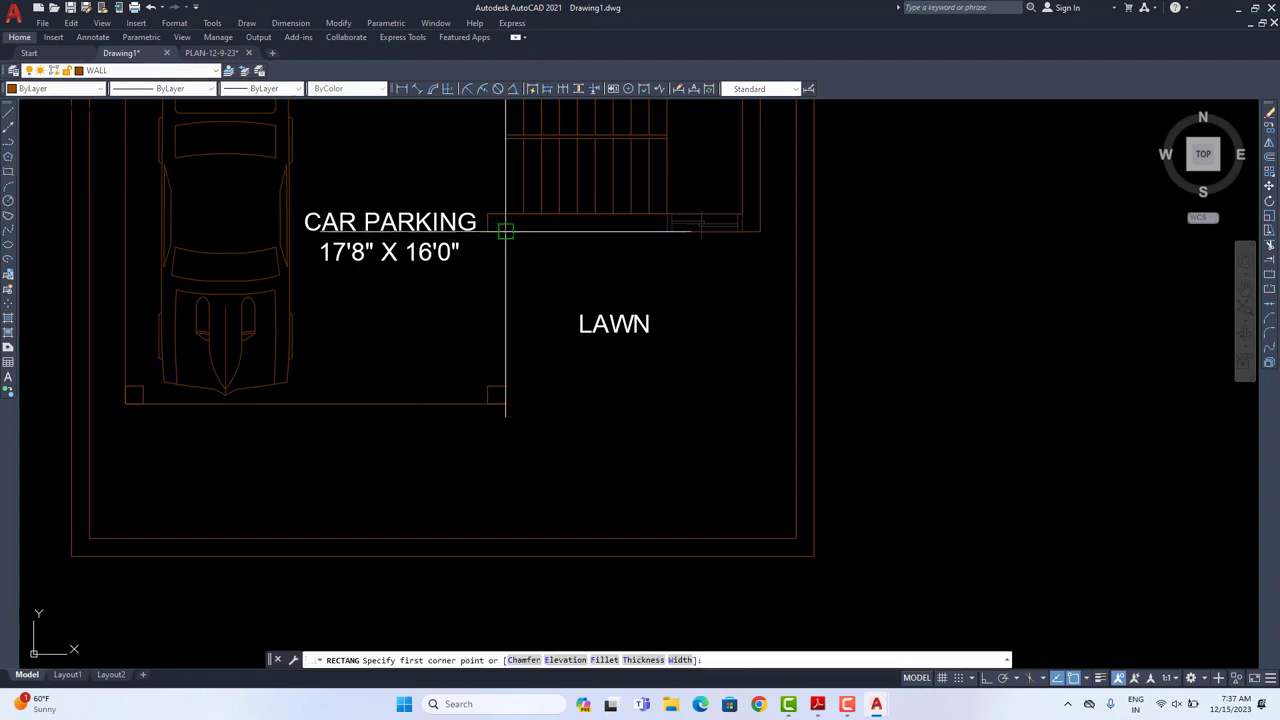
left_click(795, 537)
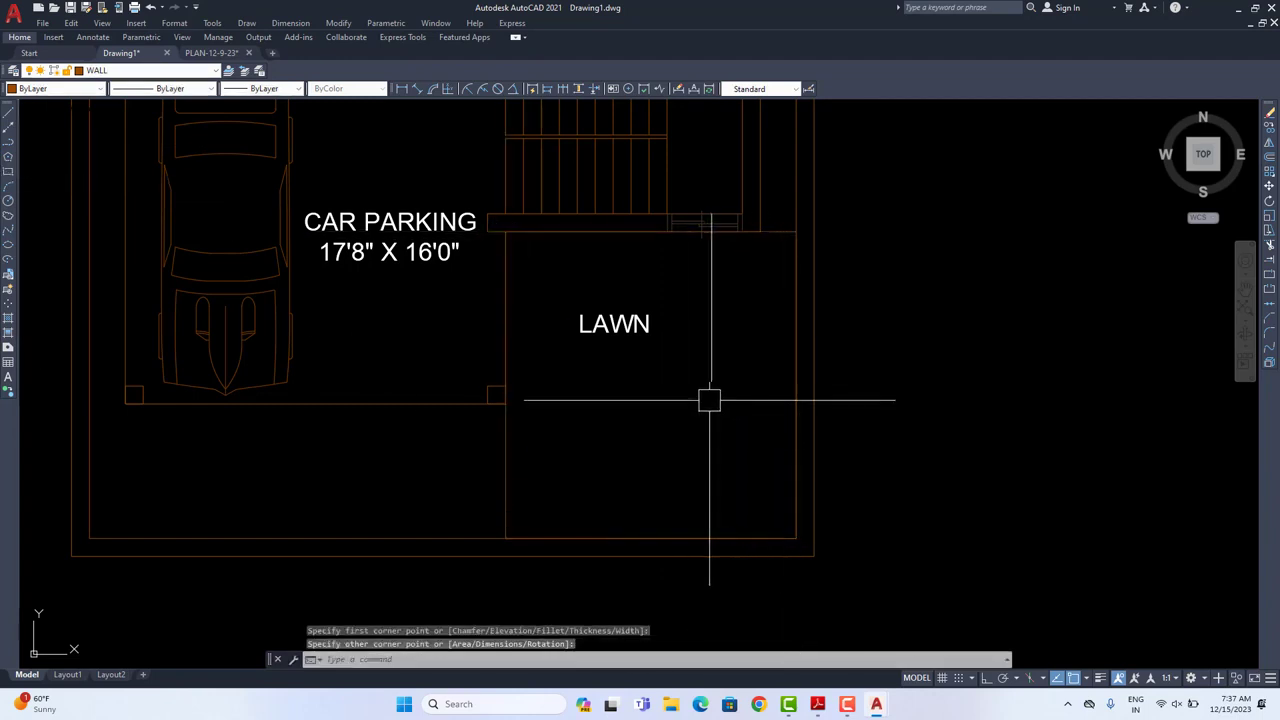
Step: Move the LAWN label to the centre of the lawn rectangle
middle_click_drag(709, 400, 652, 437)
left_click(567, 361)
left_click(1270, 187)
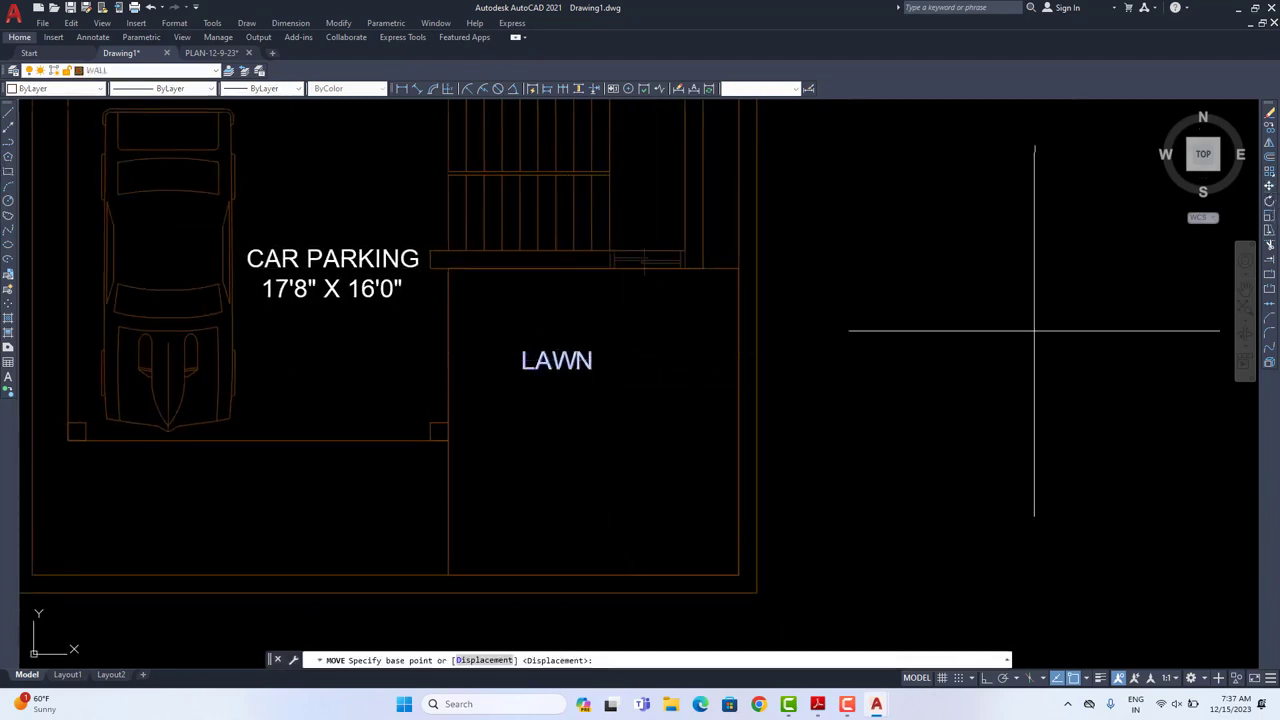
left_click(1034, 326)
middle_click_drag(786, 429, 840, 405)
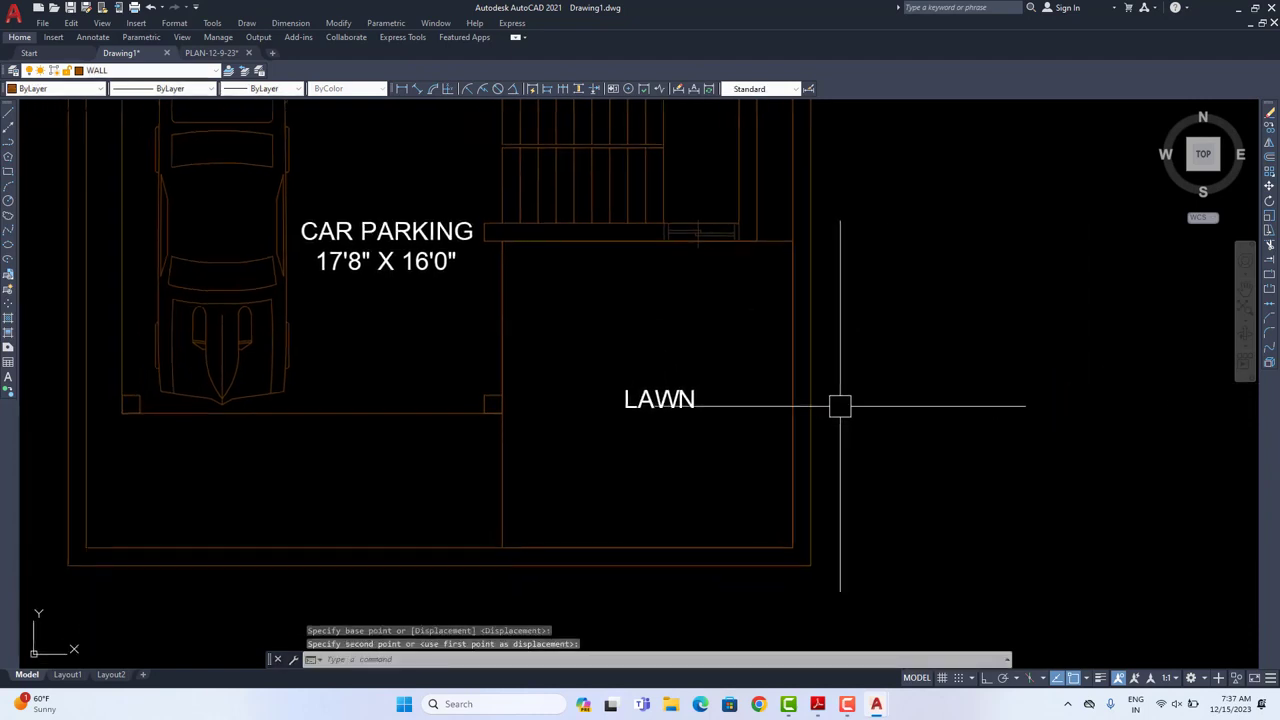
type("re")
key("Return")
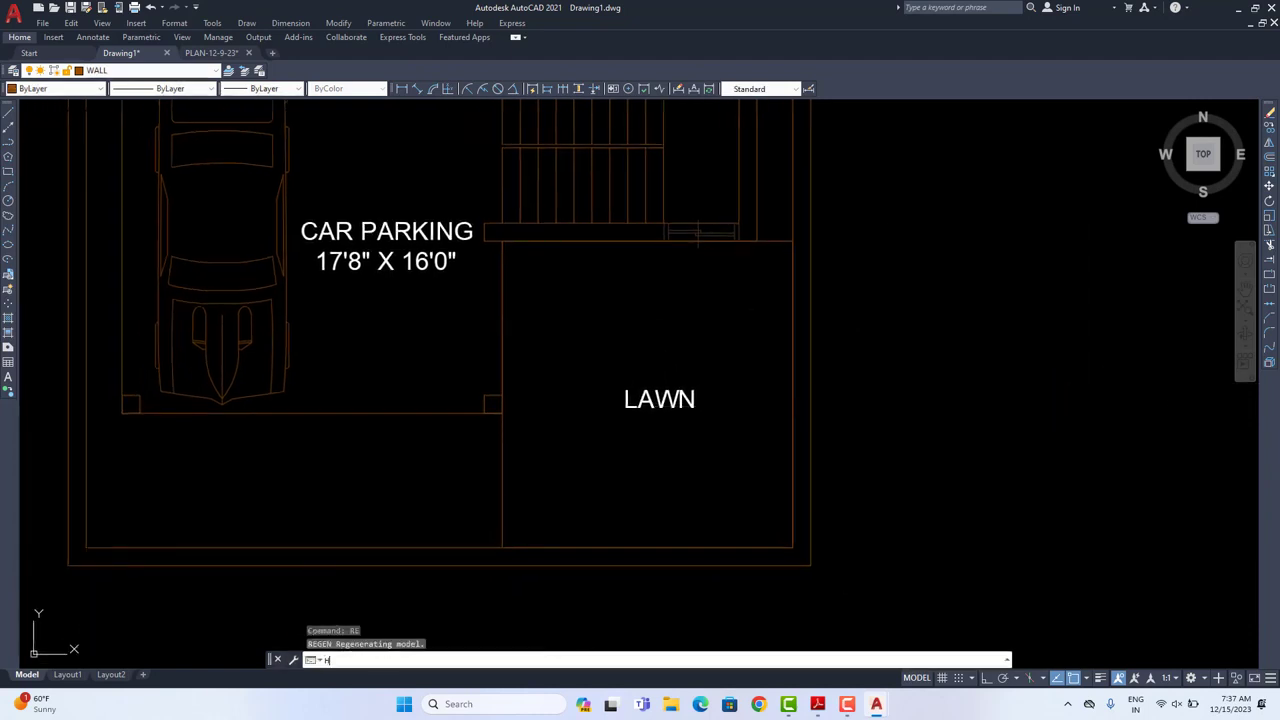
type("h")
key("Return")
key("Escape")
key("Escape")
key("Escape")
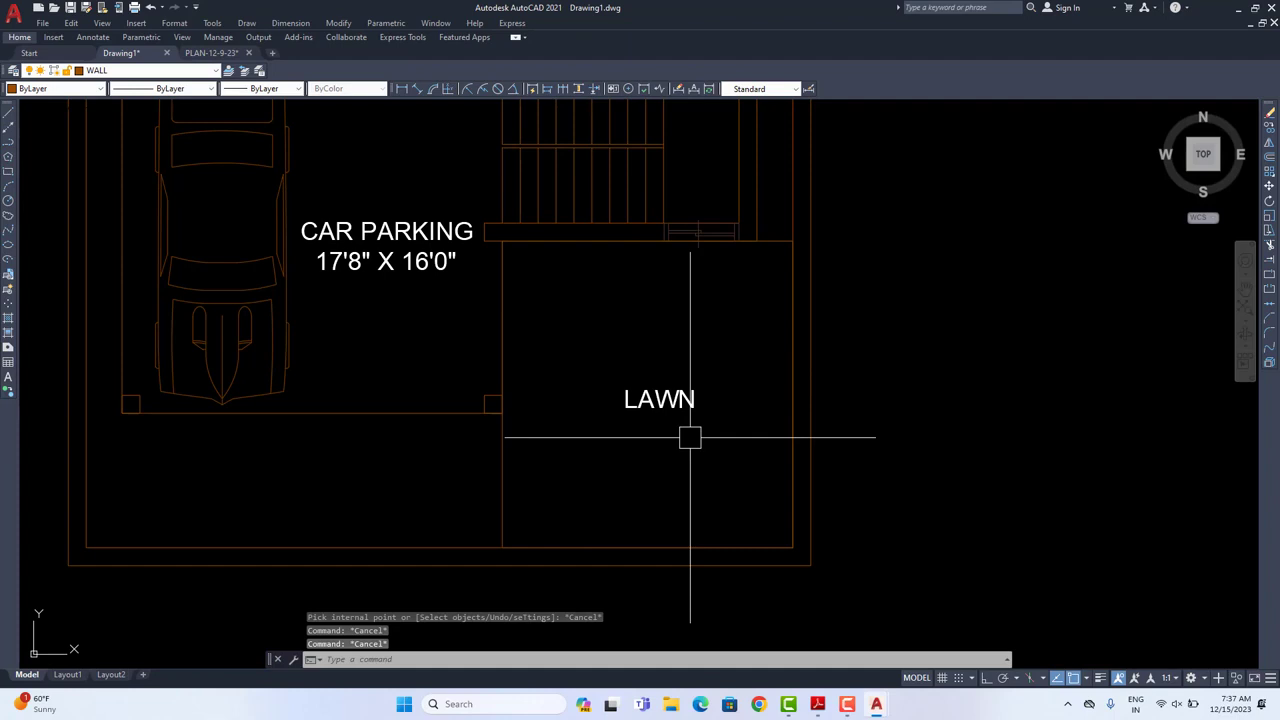
Step: Regenerate the drawing and hatch the inside of the lawn rectangle around the LAWN label
type("re")
key("Return")
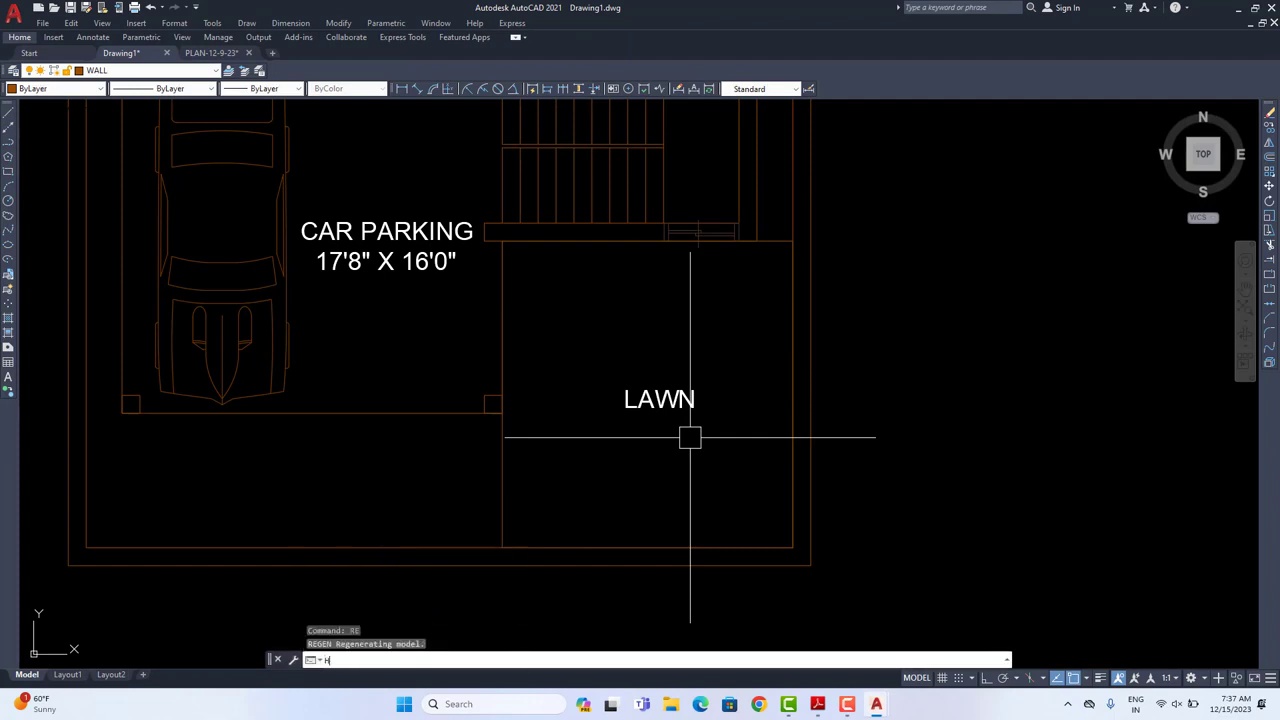
type("h")
key("Return")
left_click(665, 454)
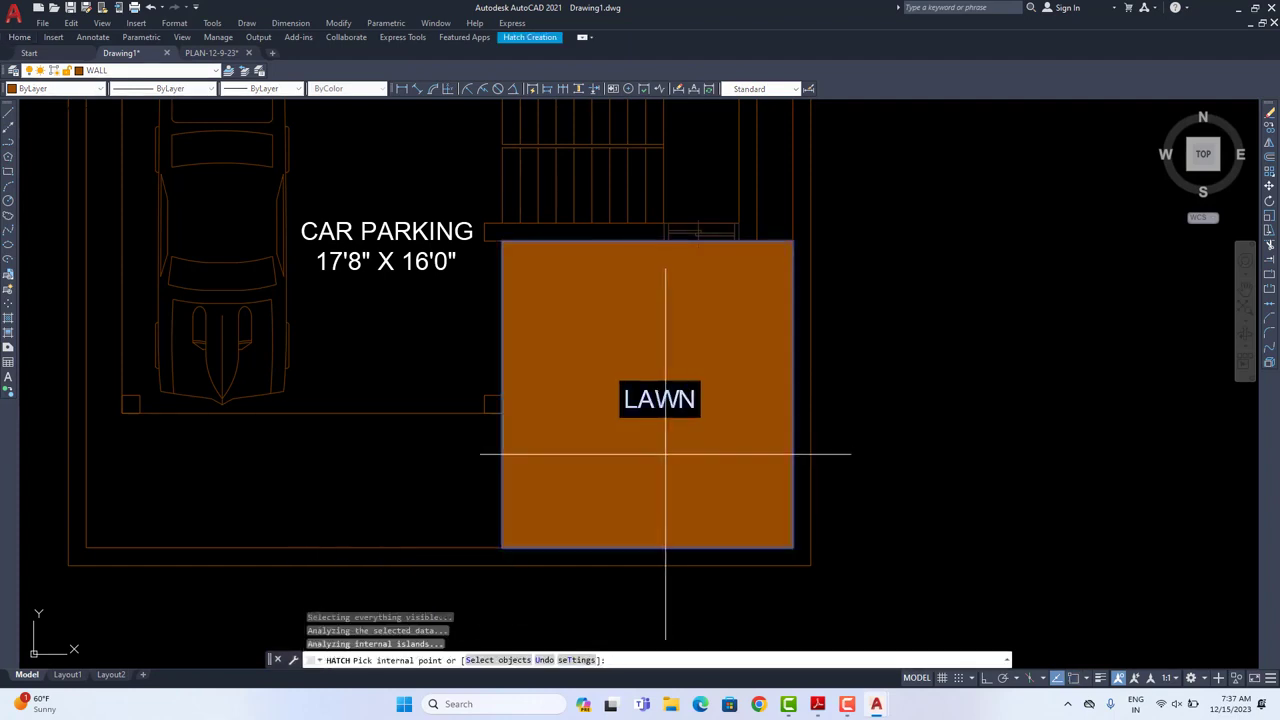
key("Return")
Step: Edit the lawn hatch and change its pattern to the predefined GRASS pattern
left_click(665, 454)
right_click(665, 454)
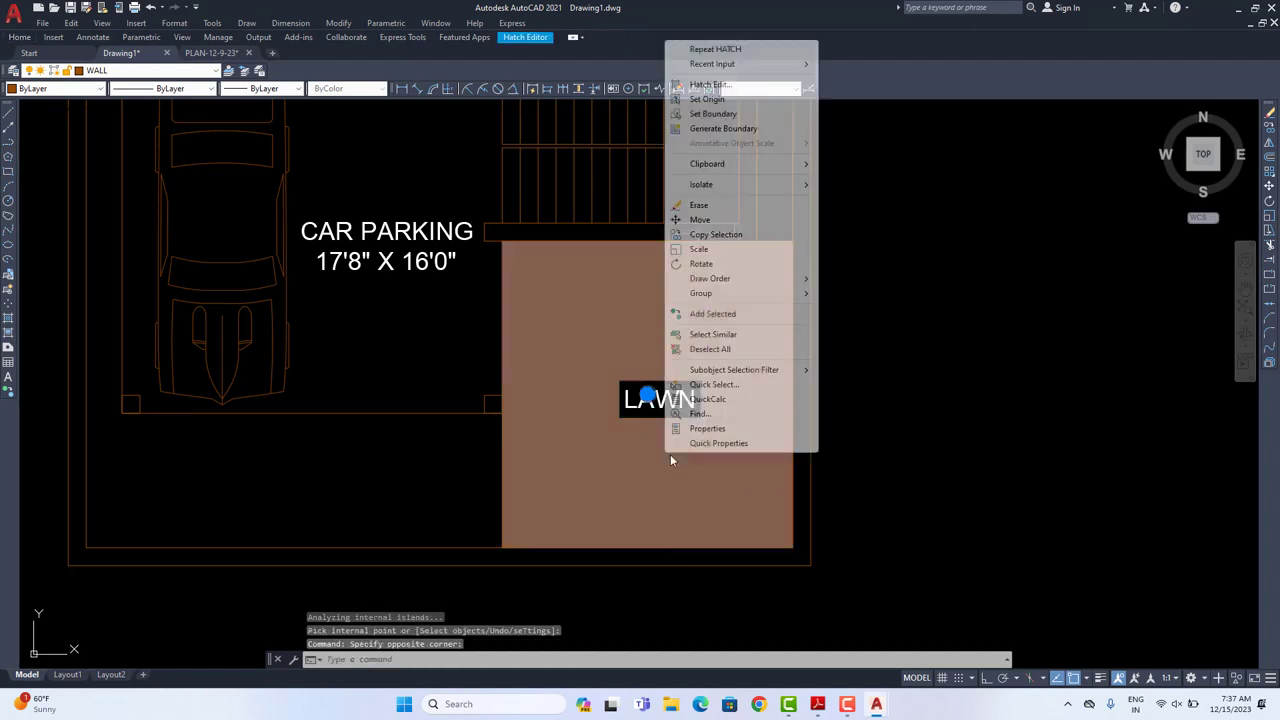
left_click(711, 85)
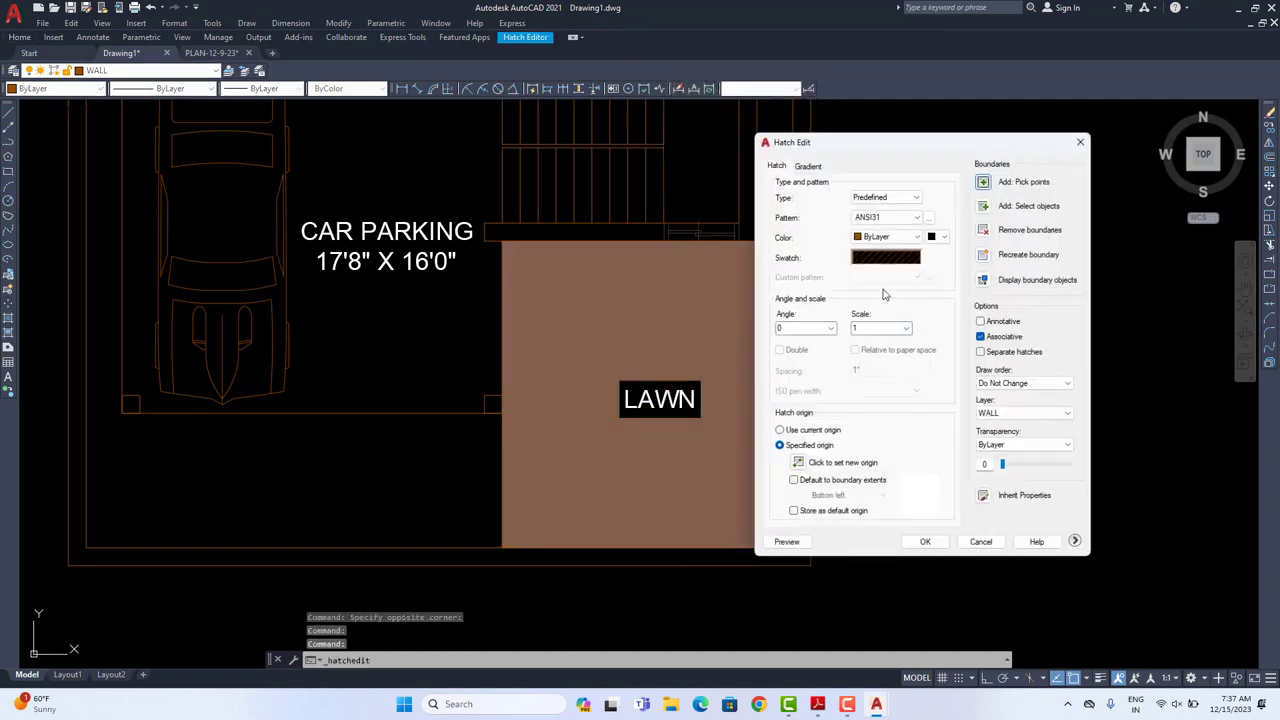
left_click(880, 256)
left_click(605, 230)
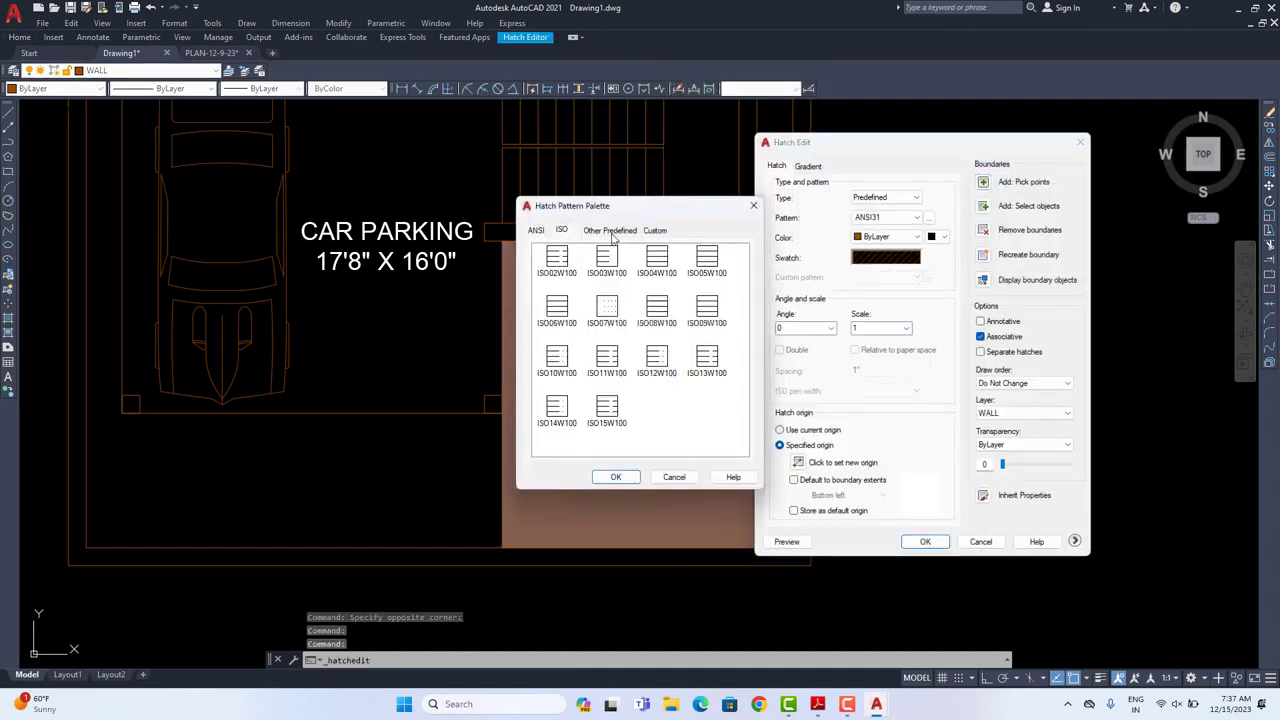
scroll(598, 428, "down", 3)
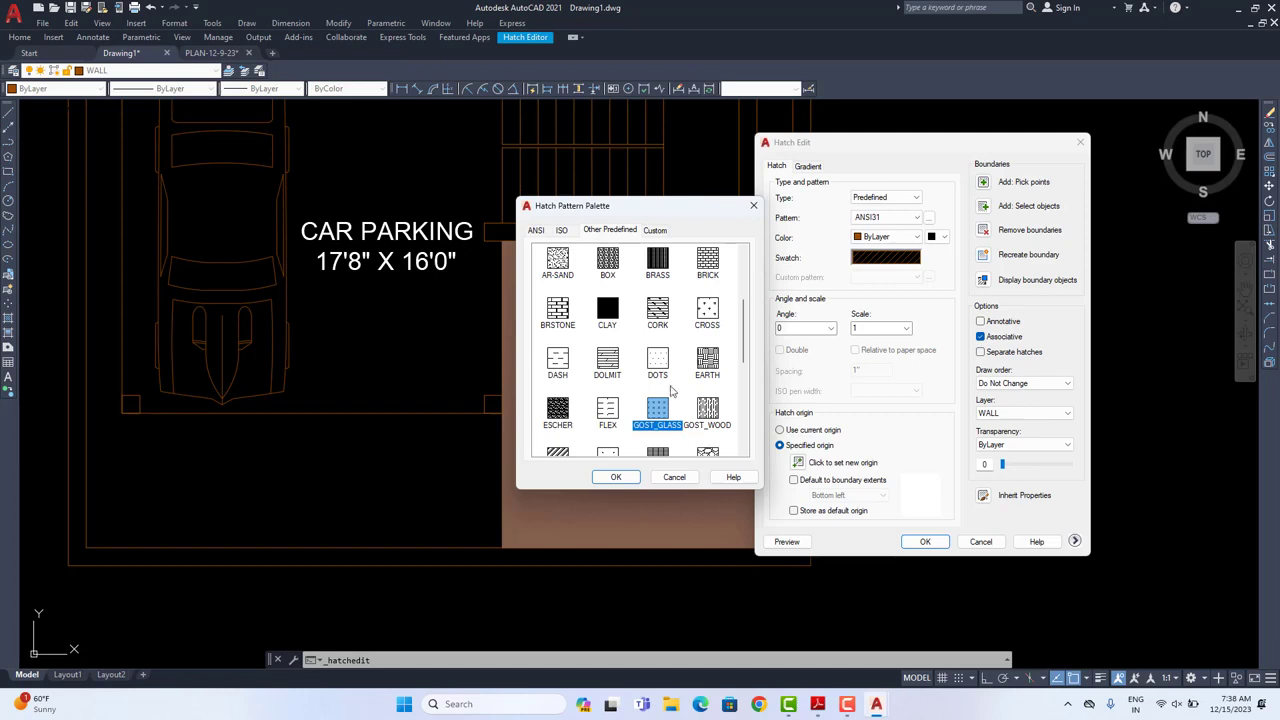
scroll(660, 416, "down", 1)
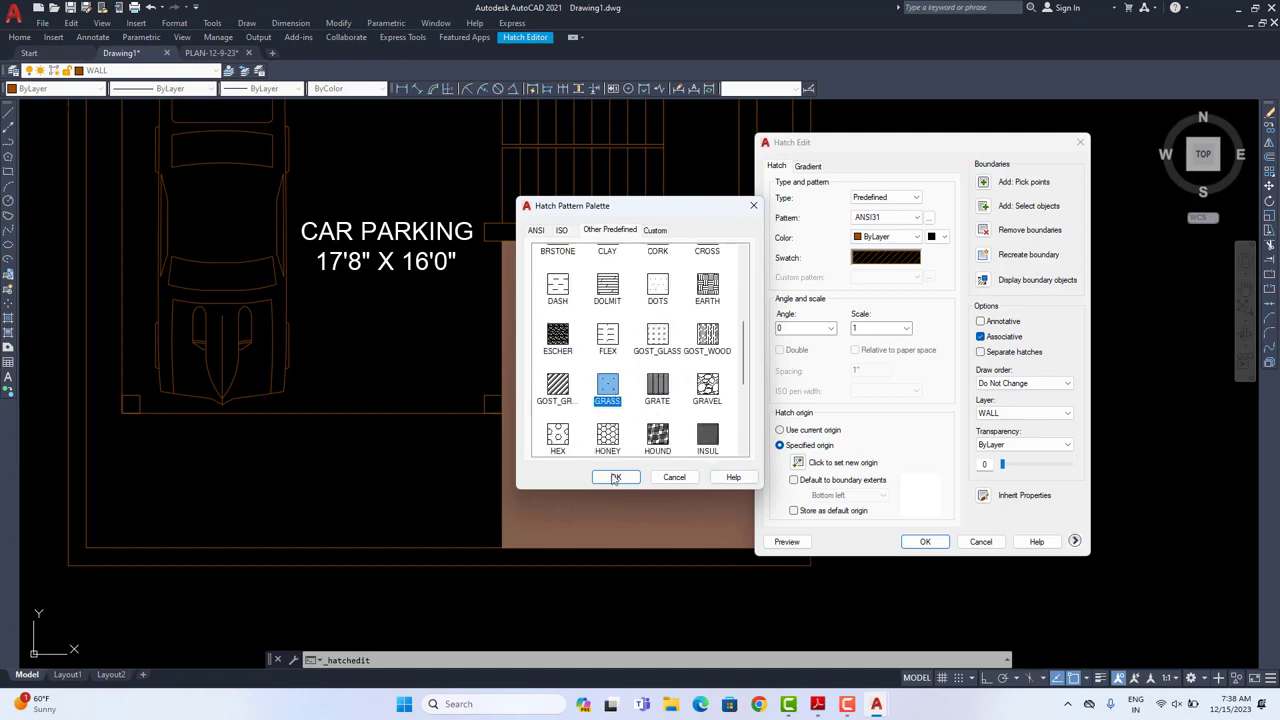
left_click(616, 478)
Step: Set the lawn hatch to true color 0,117,29 with a transparency of 54, and preview it
left_click(877, 360)
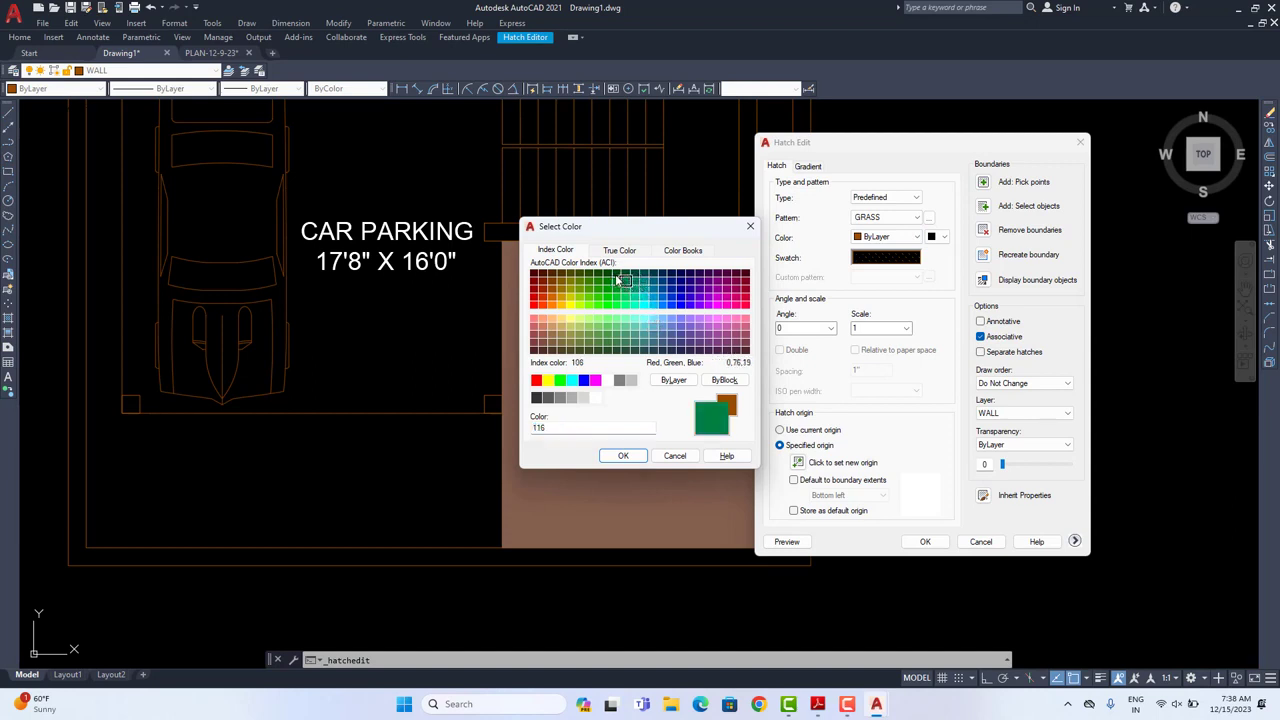
left_click(624, 252)
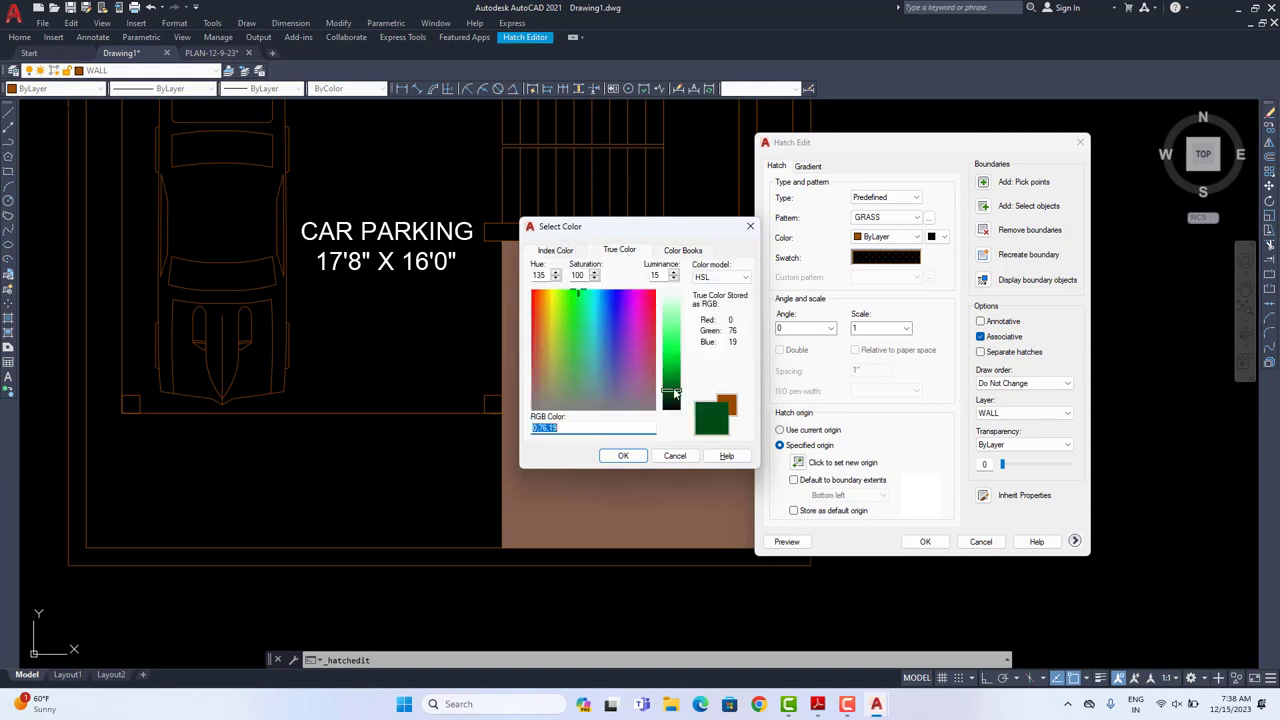
left_click(624, 457)
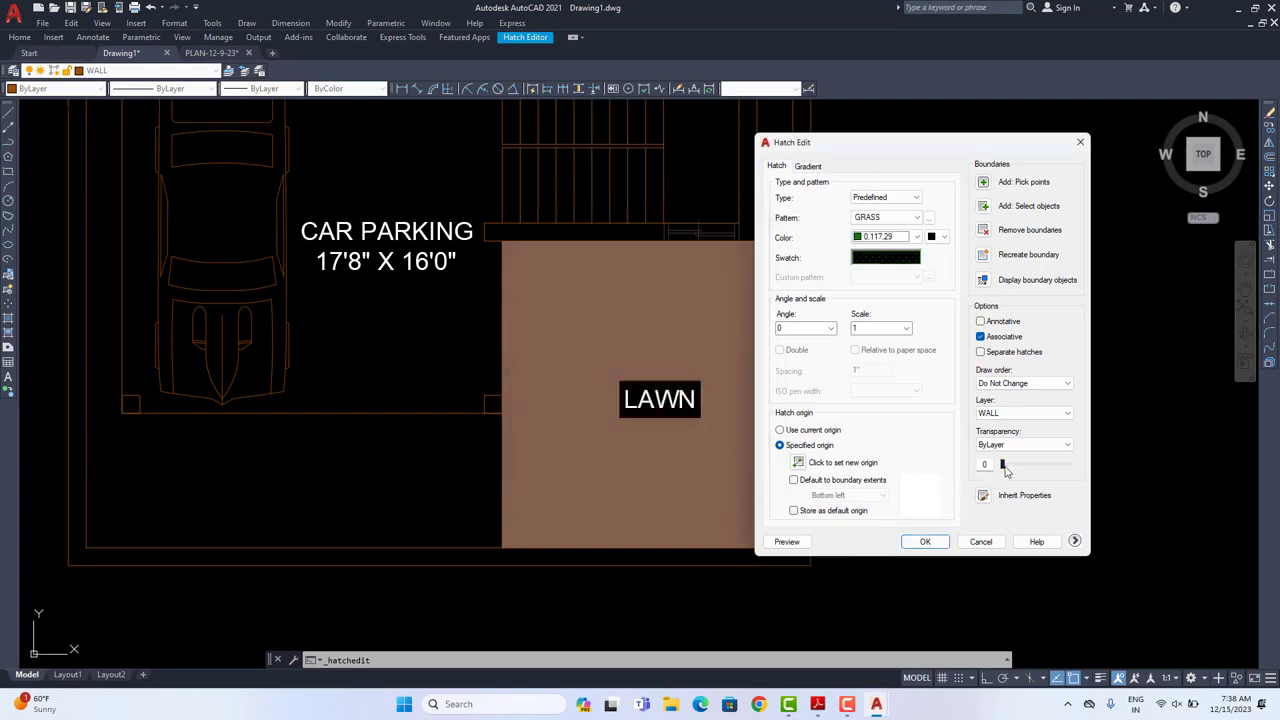
left_click(787, 542)
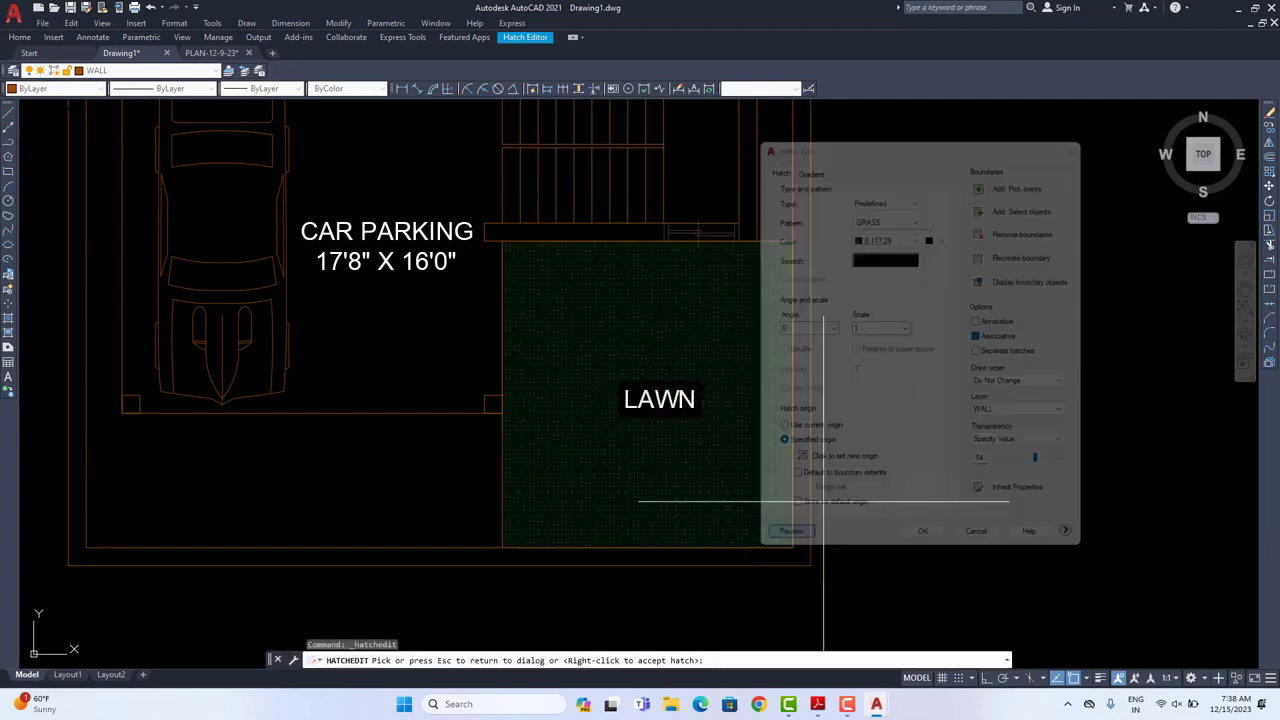
key("Escape")
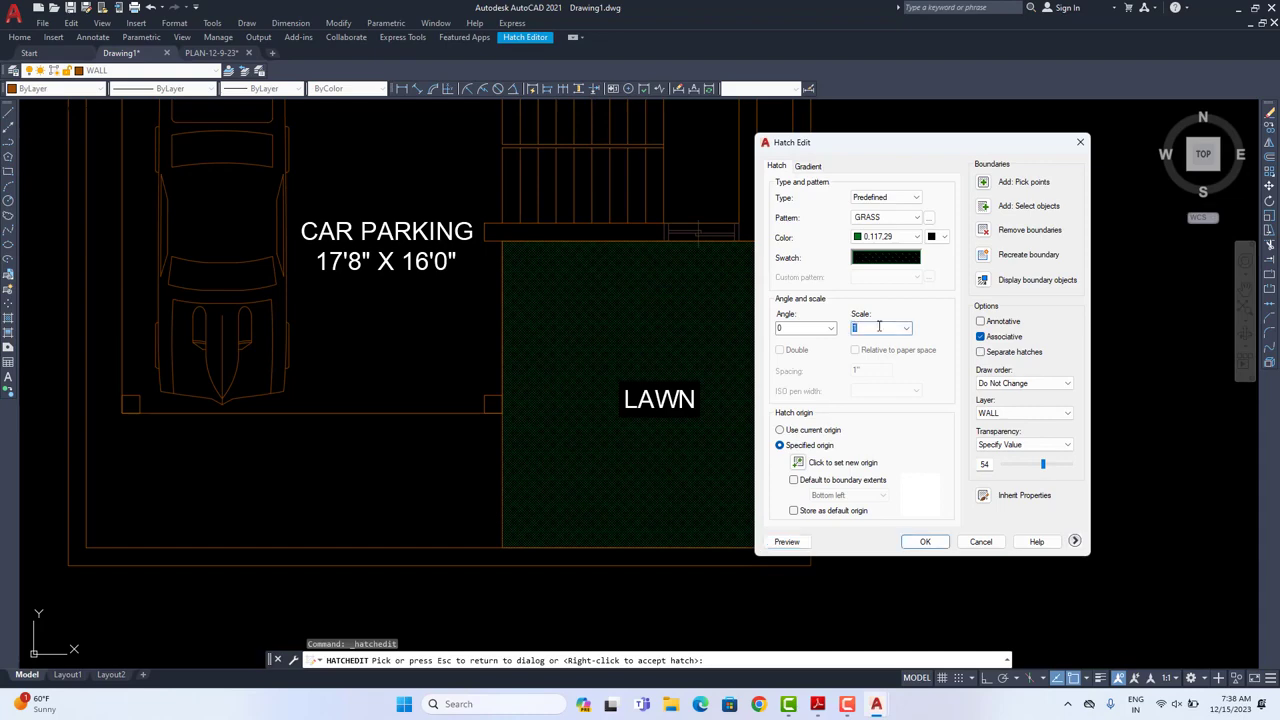
Step: Set the lawn hatch scale to 10, preview it and apply the hatch edits
left_click(787, 542)
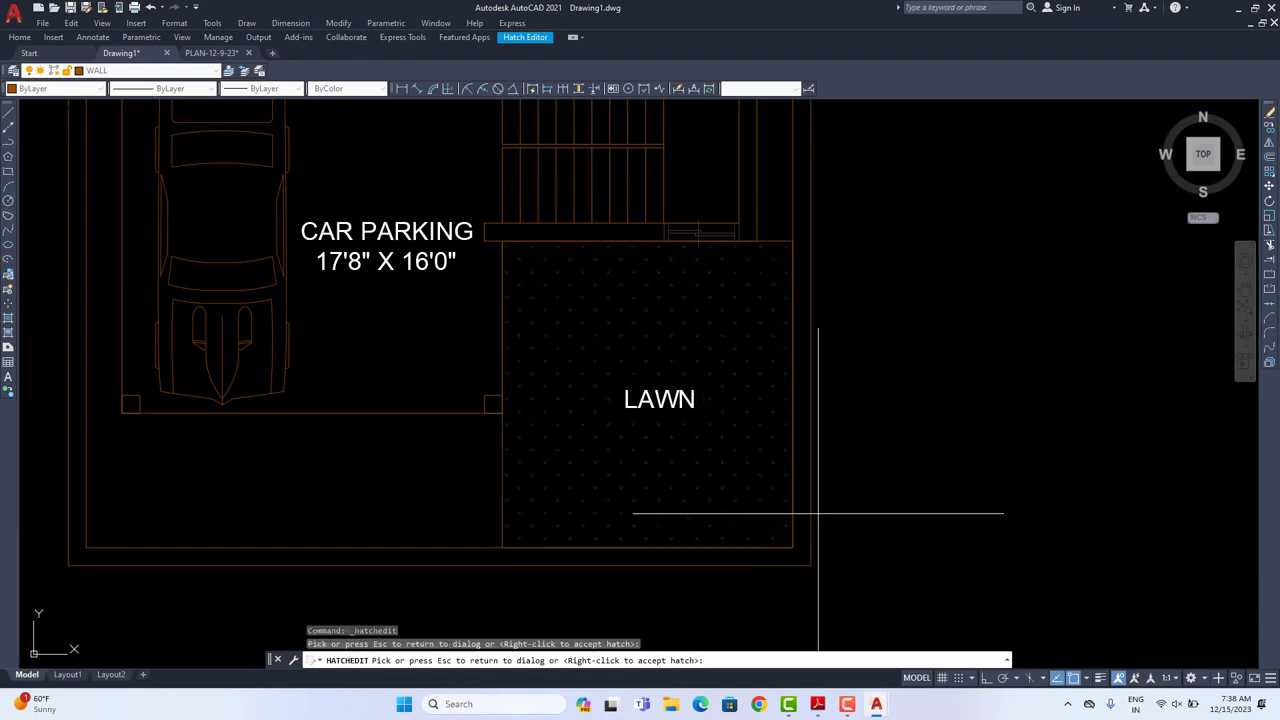
key("Escape")
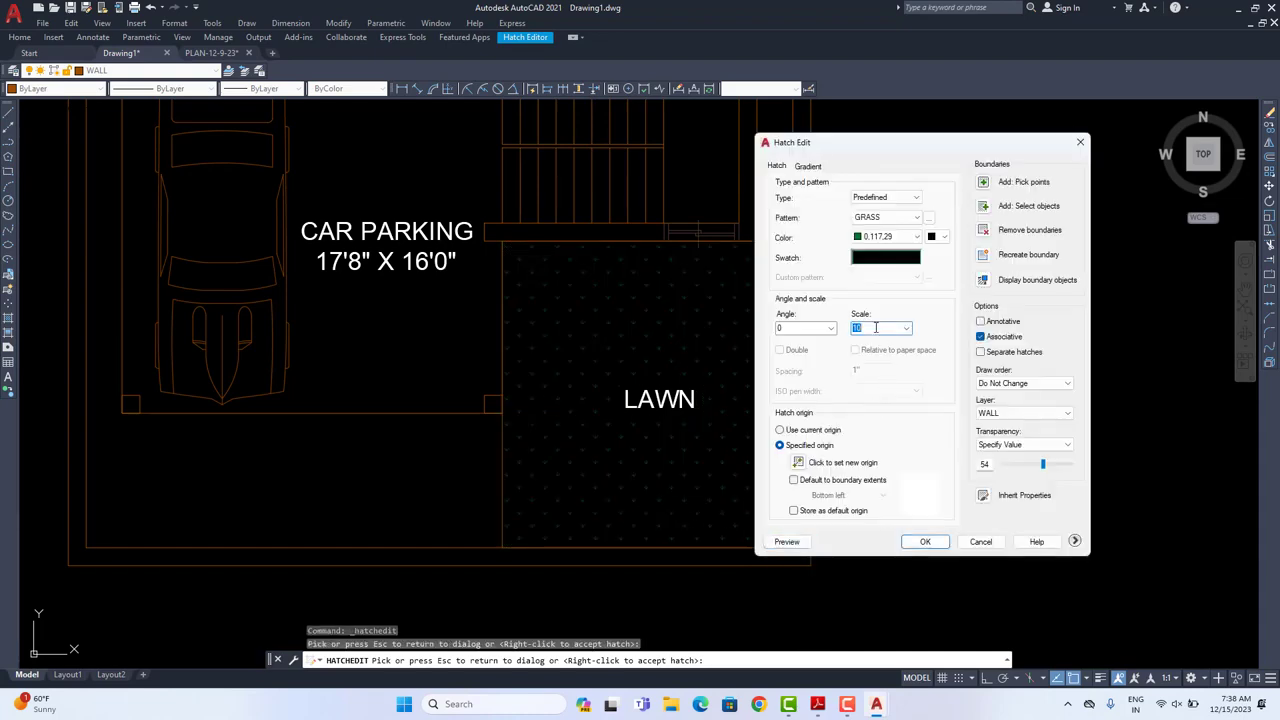
left_click(926, 542)
Step: Review the ground floor plan and examine the wall hatching in the PLAN-12-9-23 drawing for reference, ending back in Drawing1
scroll(1000, 449, "down", 3)
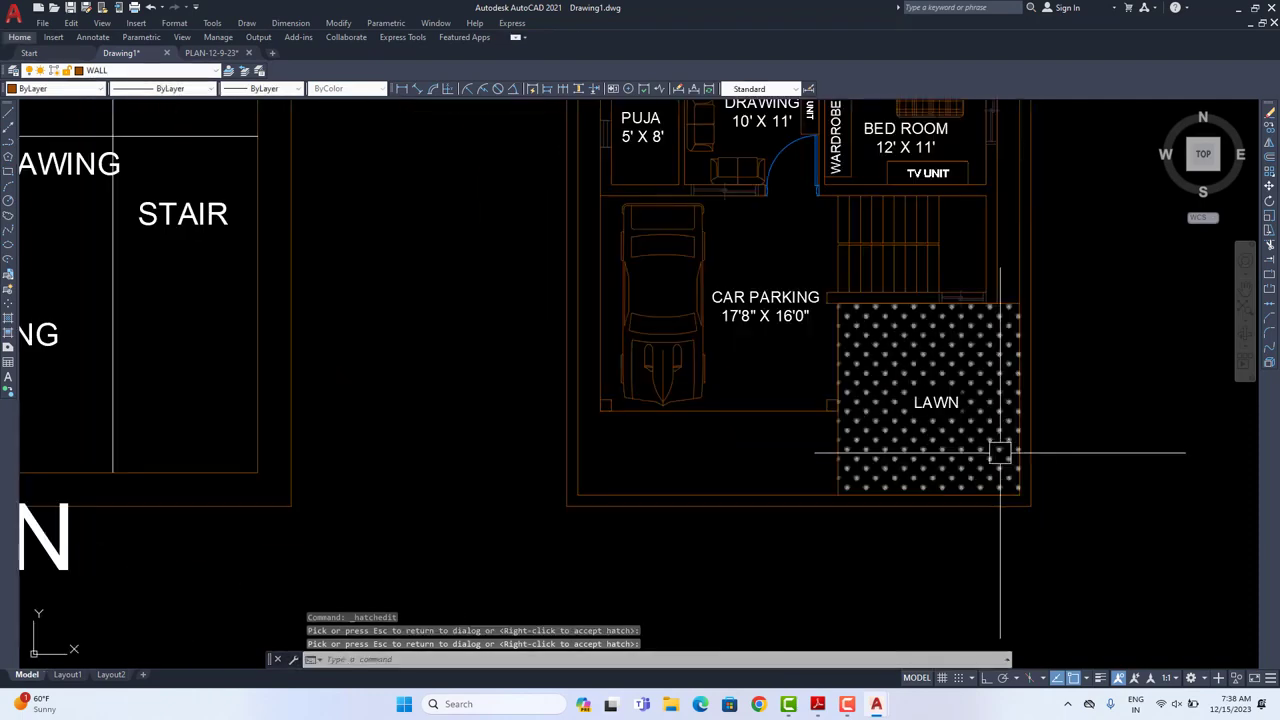
middle_click_drag(1000, 449, 1017, 500)
scroll(1020, 549, "down", 2)
mouse_move(1107, 490)
middle_mouse_down()
mouse_move(1029, 529)
mouse_move(955, 531)
middle_mouse_up()
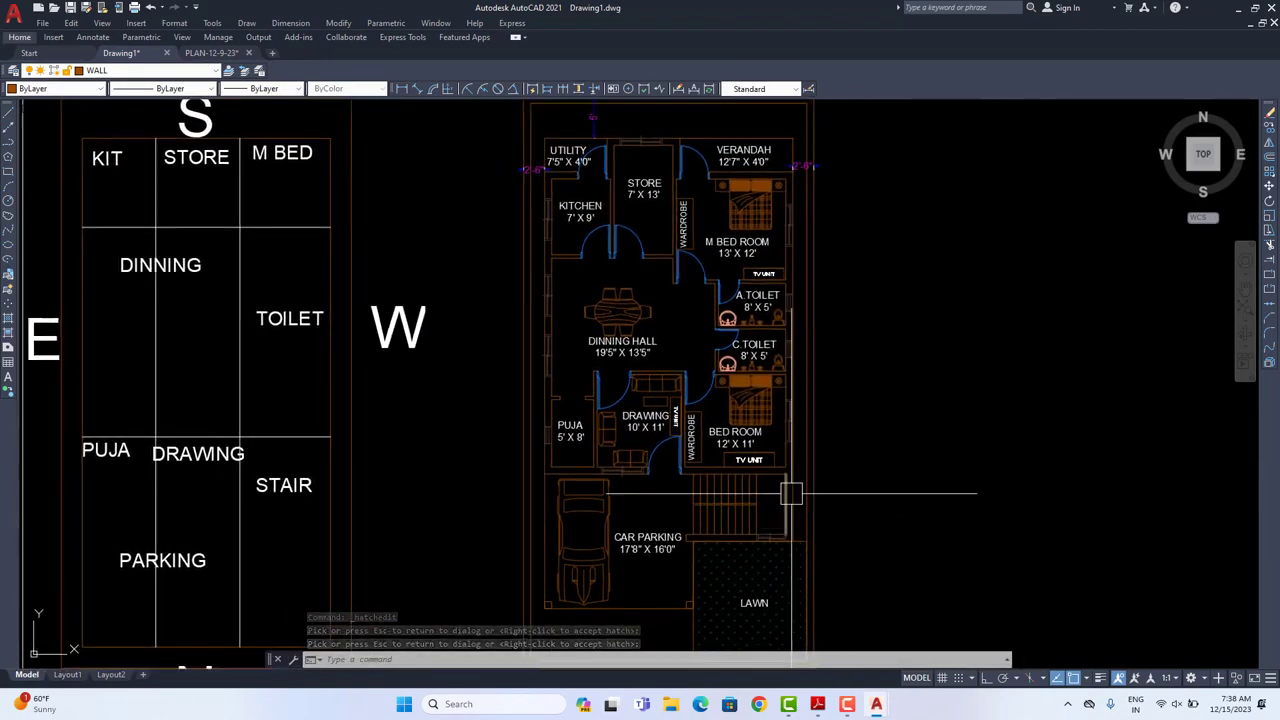
mouse_move(880, 490)
middle_mouse_down()
mouse_move(918, 428)
mouse_move(867, 511)
middle_mouse_up()
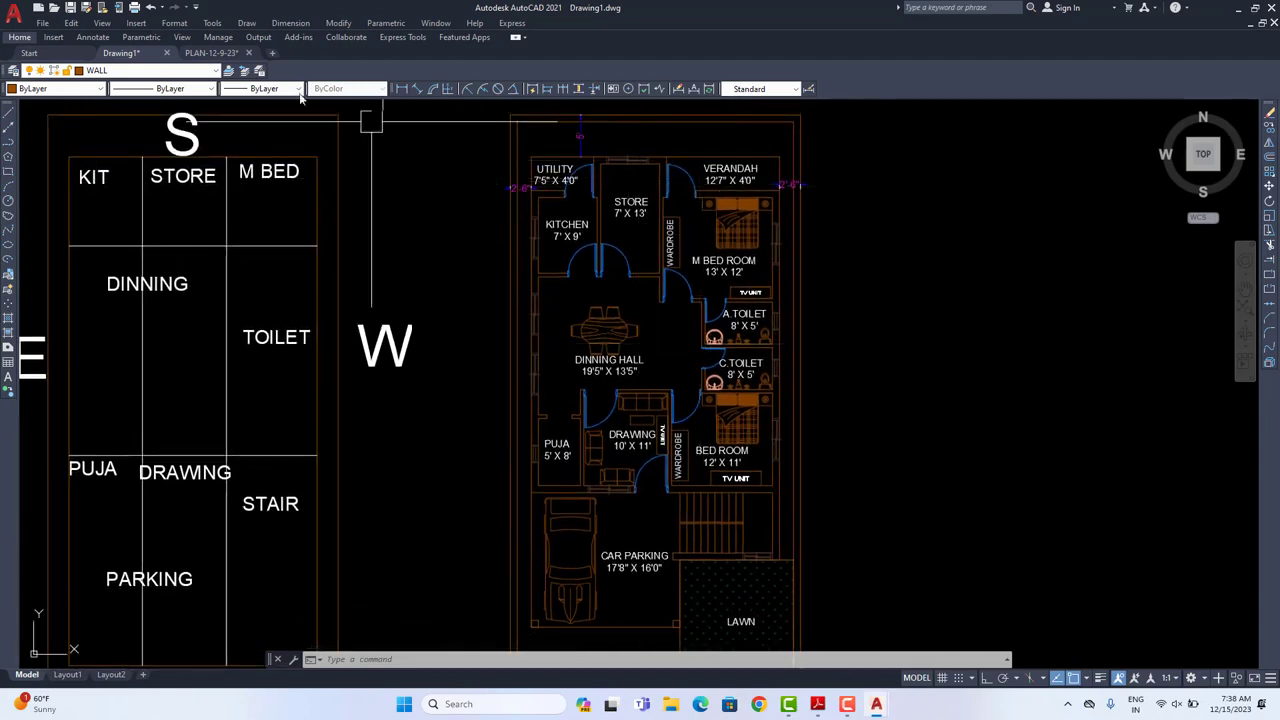
left_click(212, 53)
scroll(600, 400, "up", 3)
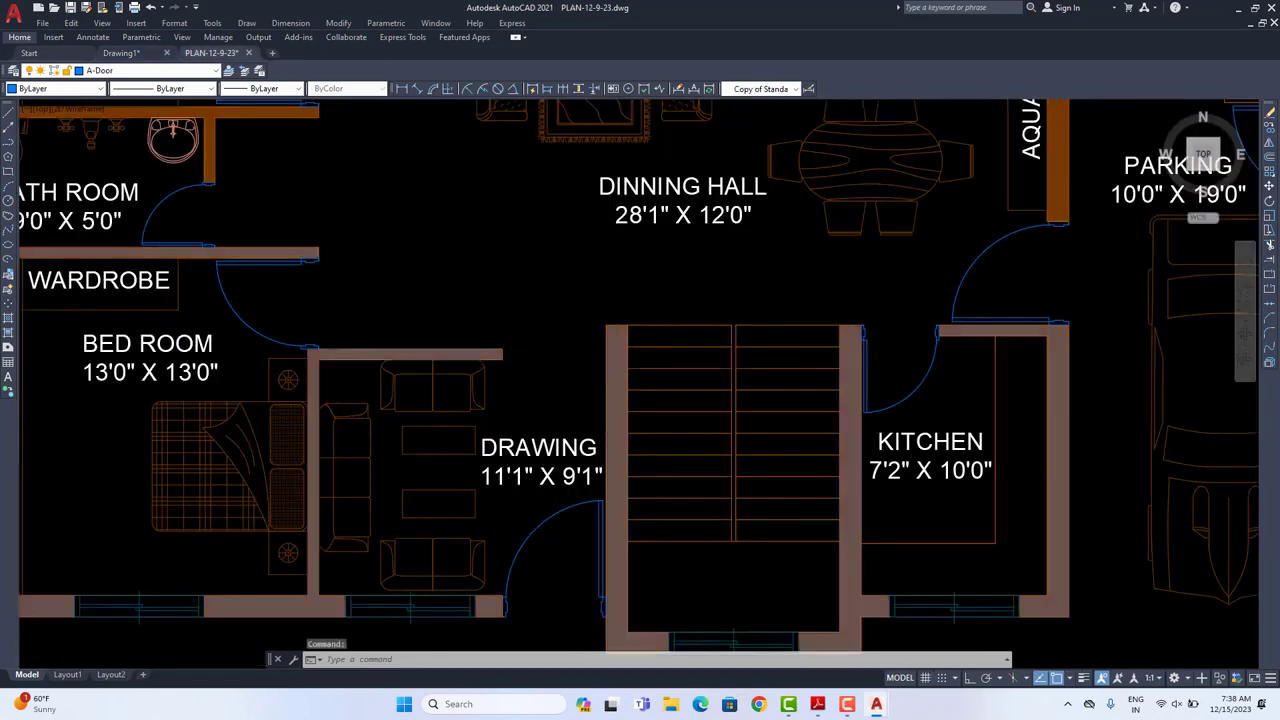
scroll(617, 366, "up", 4)
scroll(550, 346, "down", 4)
left_click(121, 53)
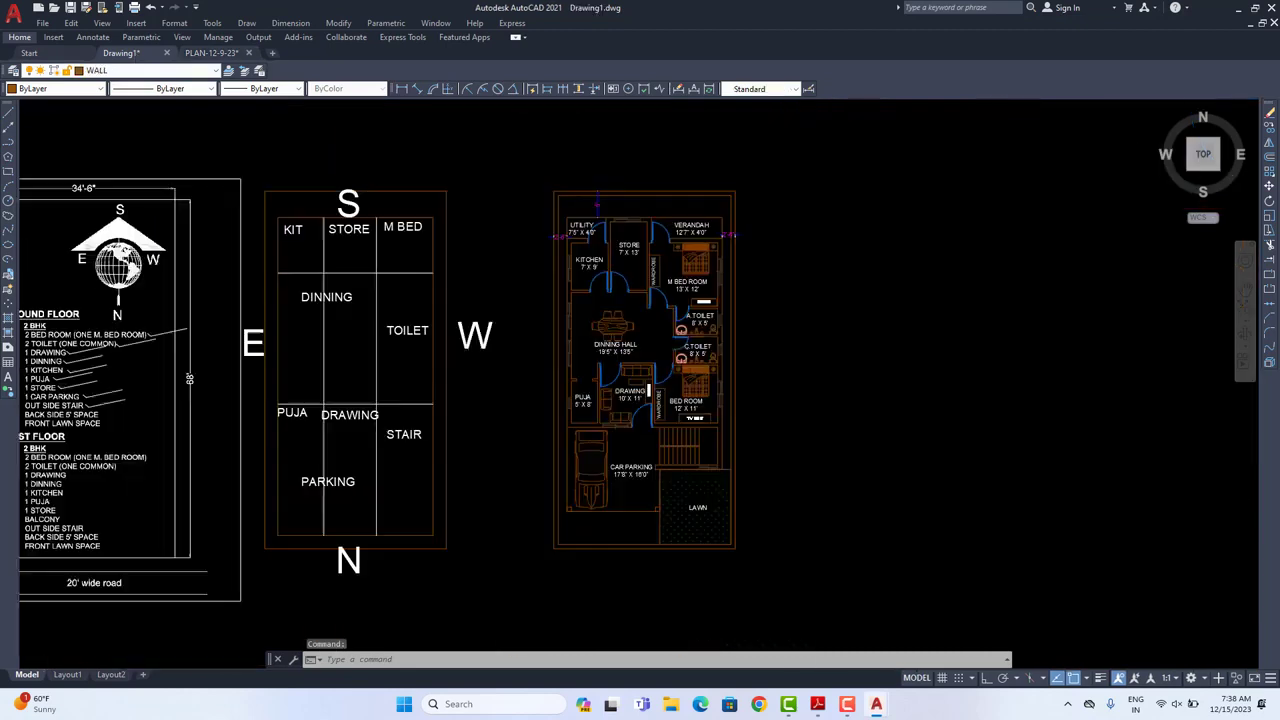
Step: Regenerate the drawing and hatch all the house walls, the stair wall and the two car parking columns
middle_click_drag(657, 355, 594, 381)
scroll(645, 368, "up", 3)
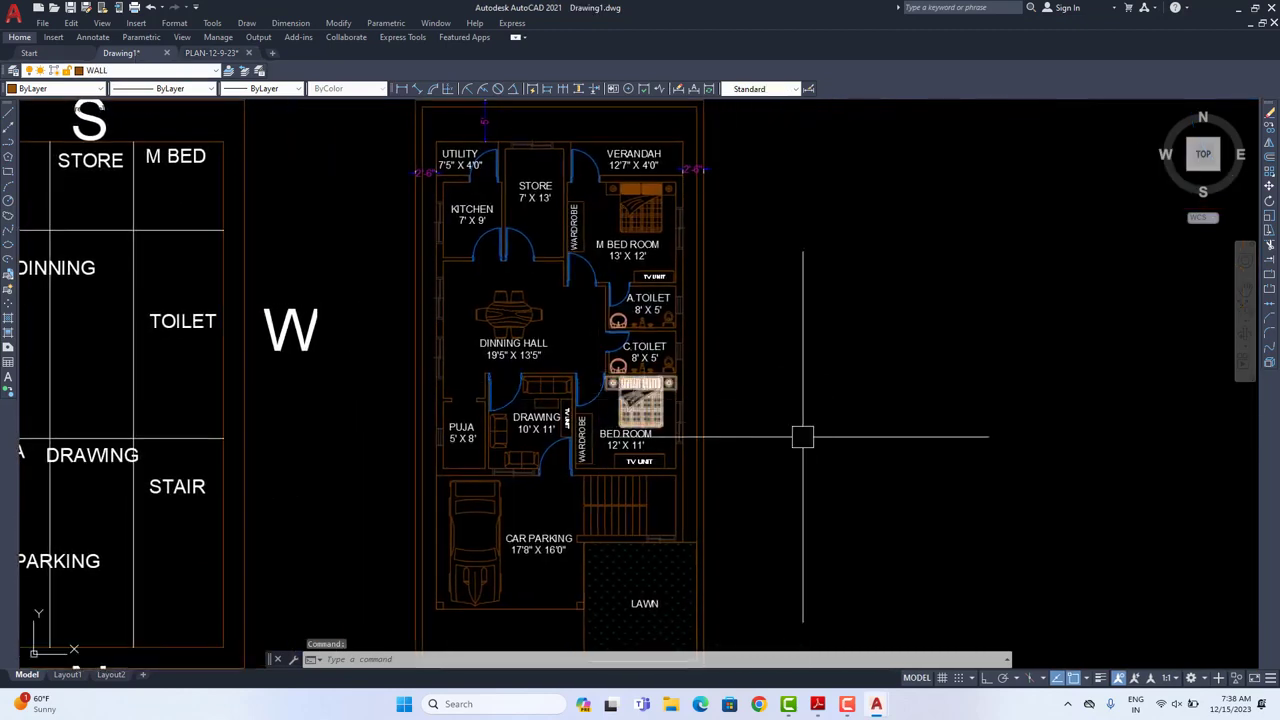
type("RE")
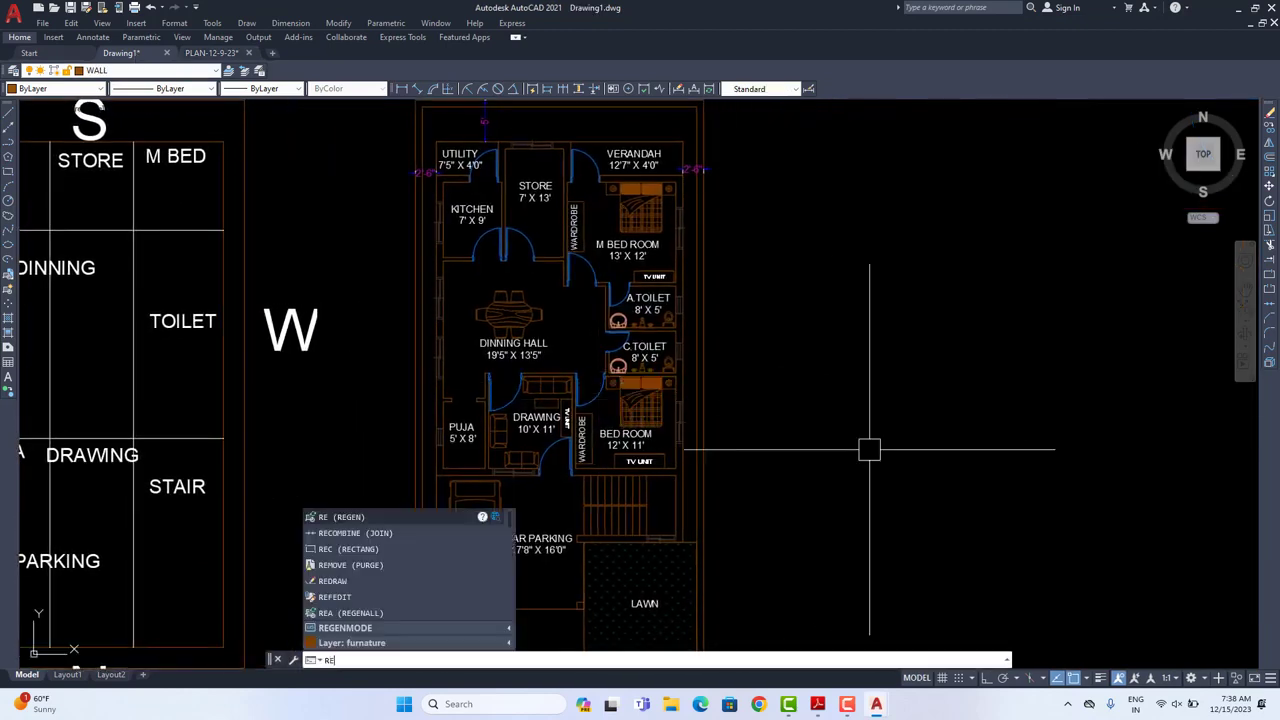
key("Return")
type("H")
key("Return")
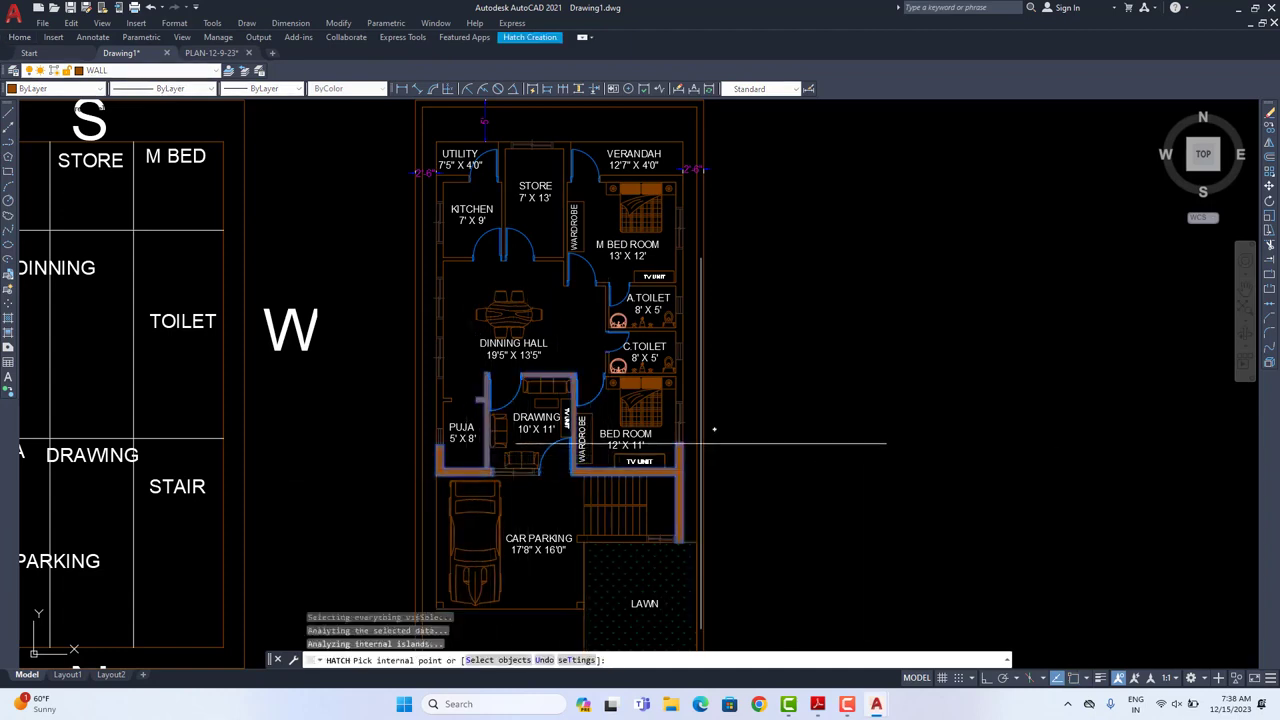
left_click(698, 378)
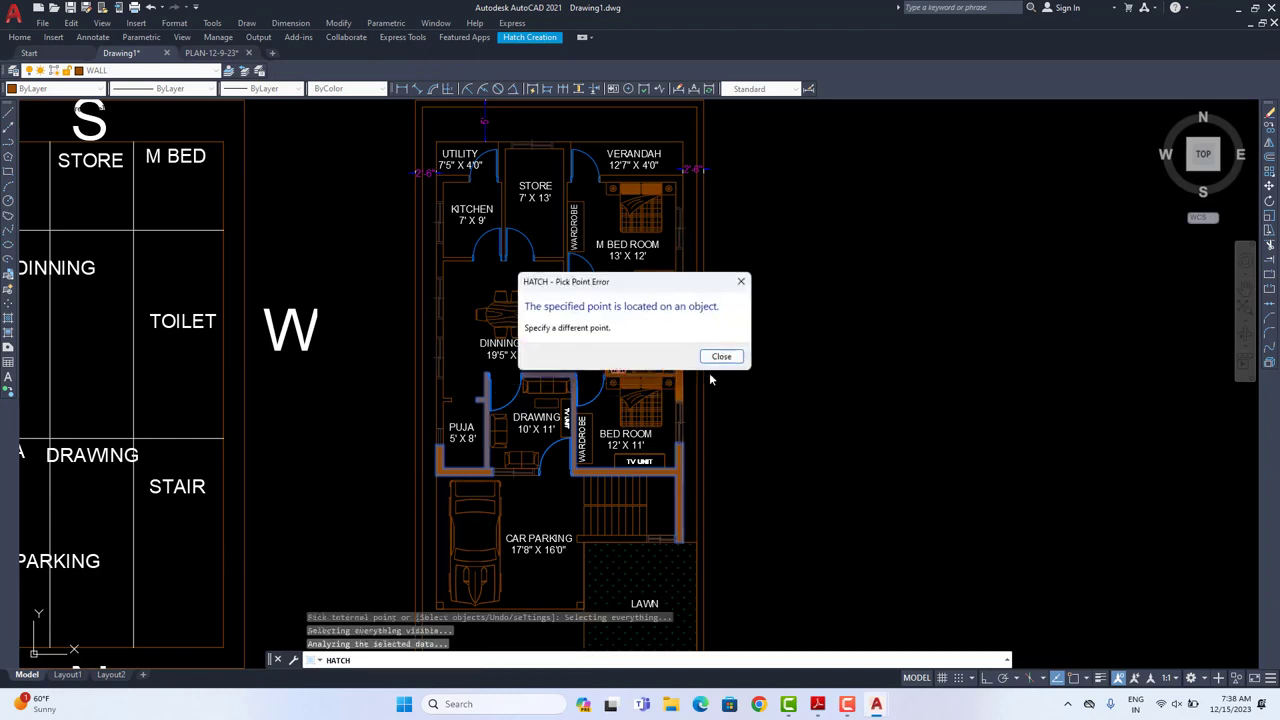
left_click(720, 358)
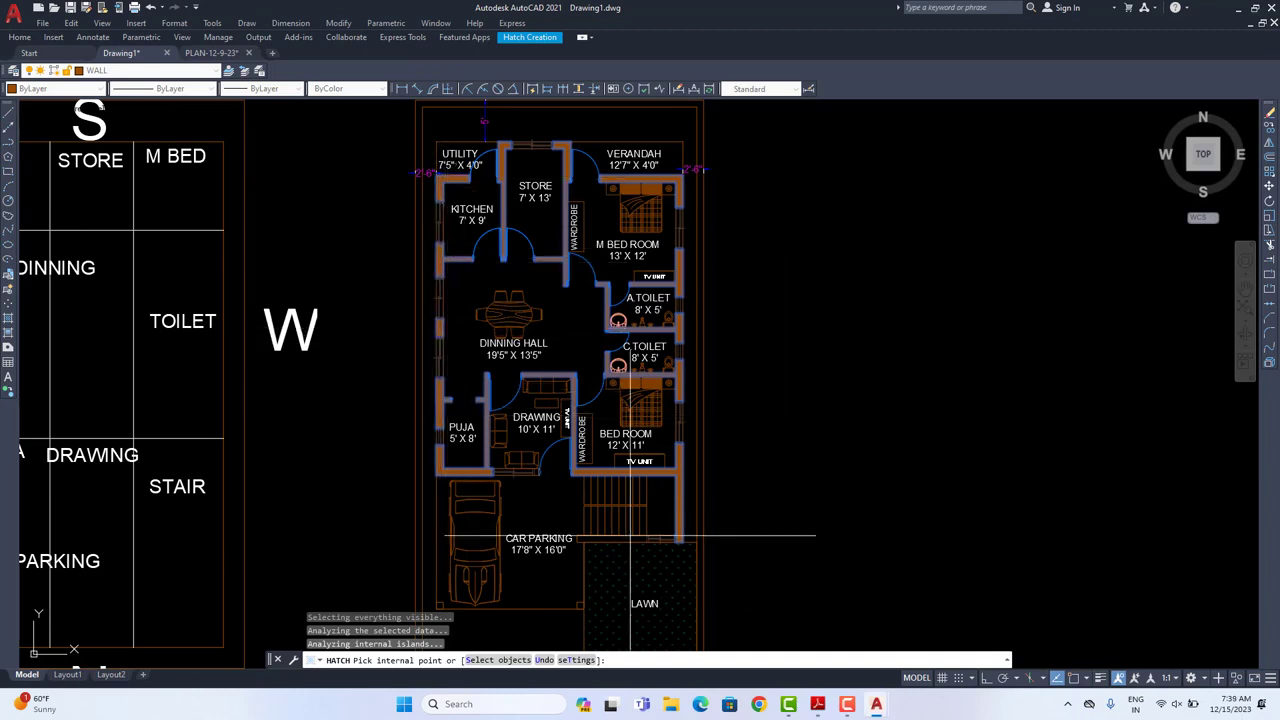
left_click(580, 592)
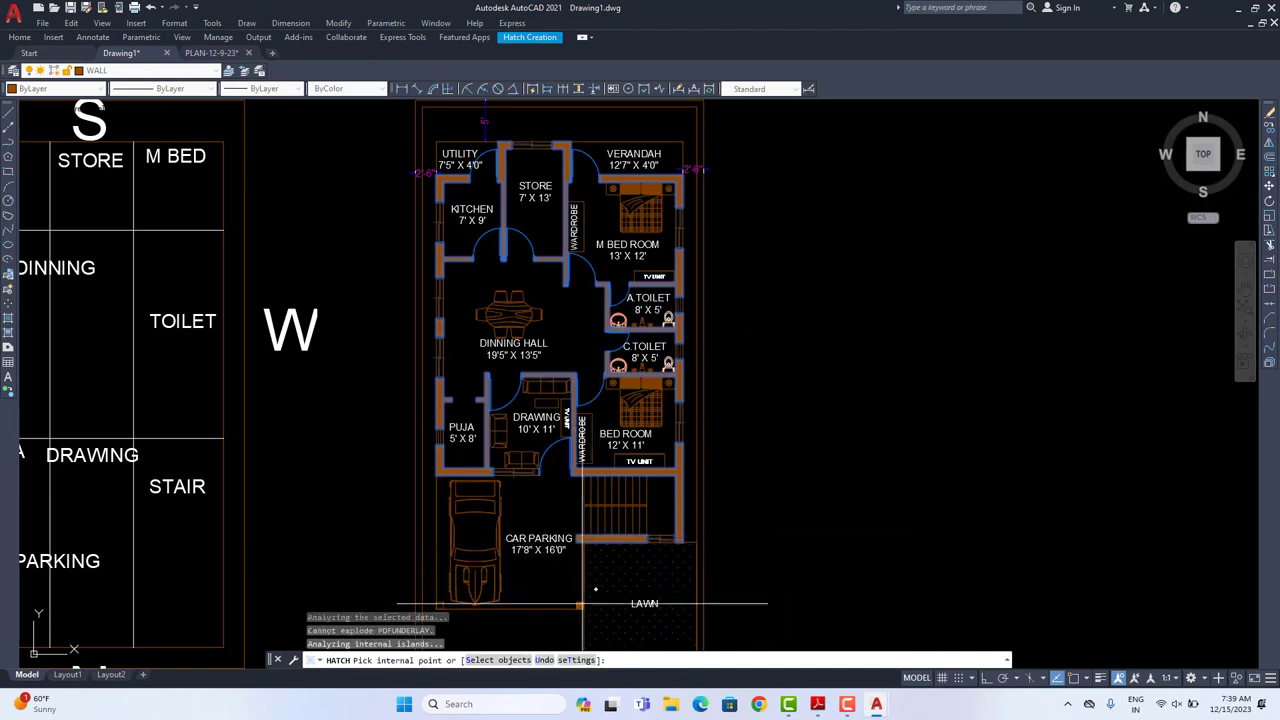
left_click(477, 610)
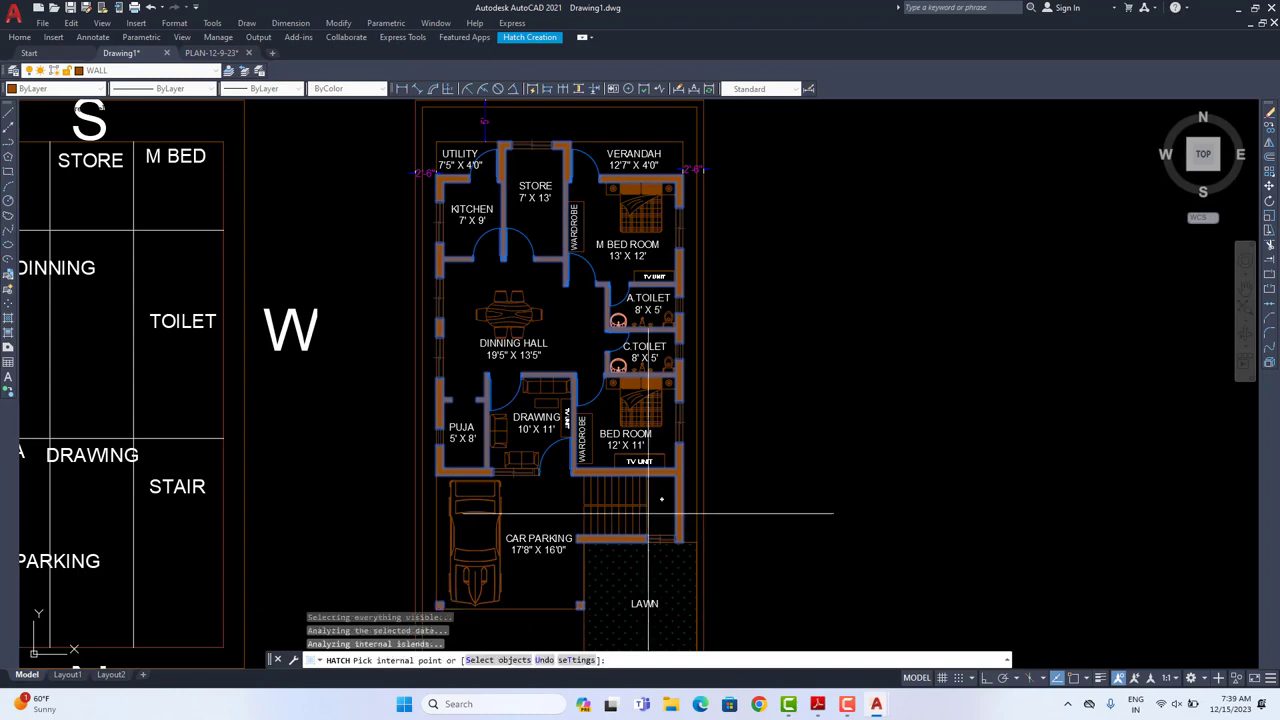
key("Return")
Step: Finish the wall hatching and edit the wall hatch to use index color 46
middle_click_drag(627, 529, 679, 479)
scroll(664, 494, "up", 4)
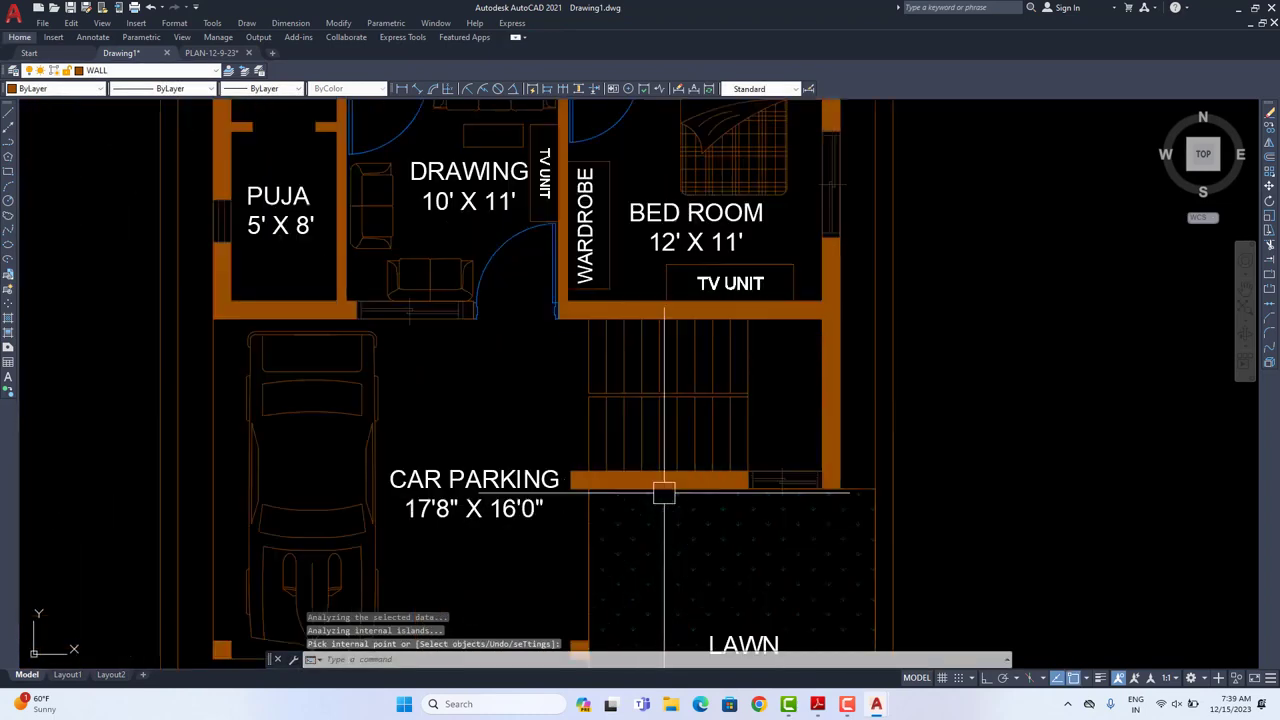
middle_click_drag(653, 435, 653, 445)
scroll(653, 445, "up", 4)
left_click(589, 420)
right_click(589, 420)
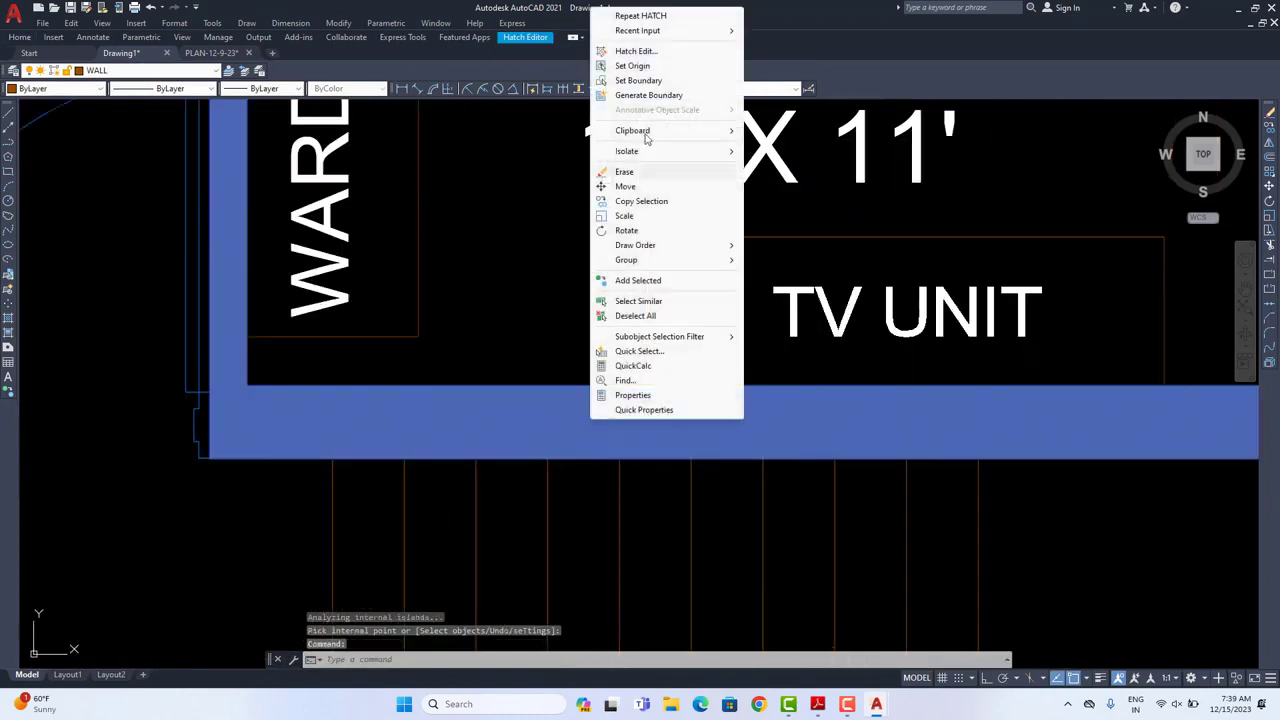
left_click(635, 52)
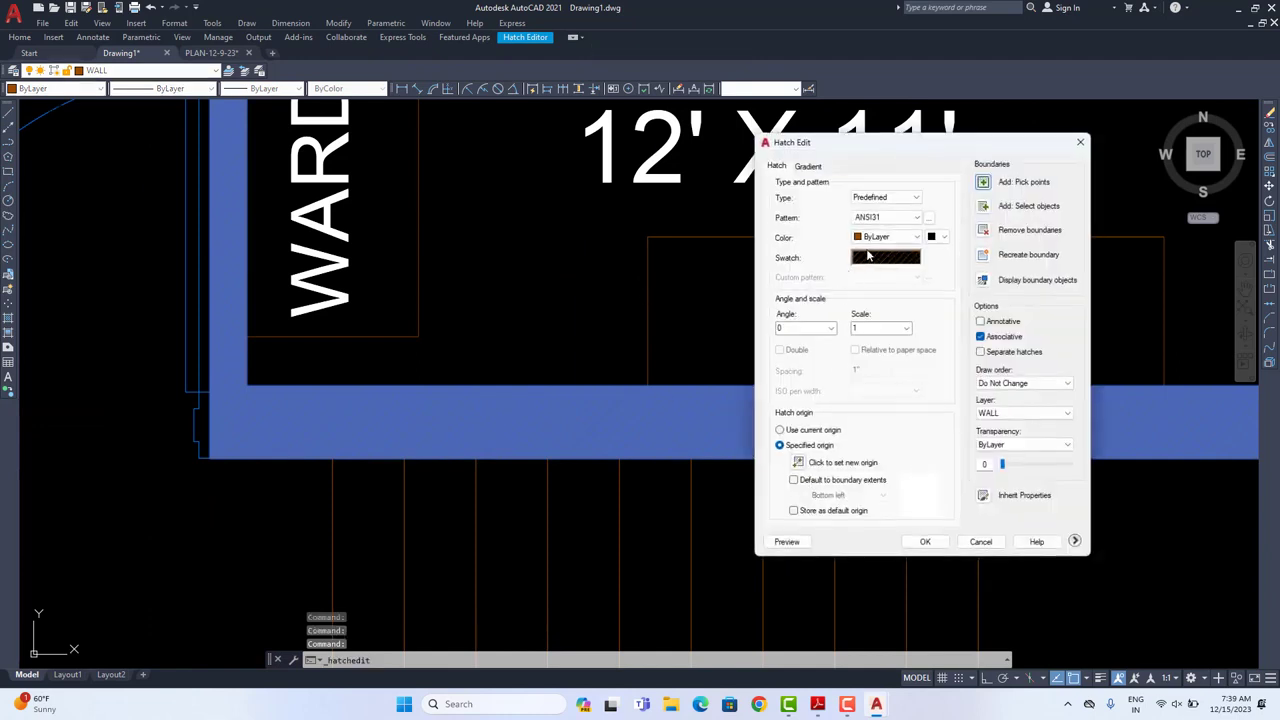
left_click(868, 256)
left_click(753, 208)
left_click(886, 237)
left_click(878, 357)
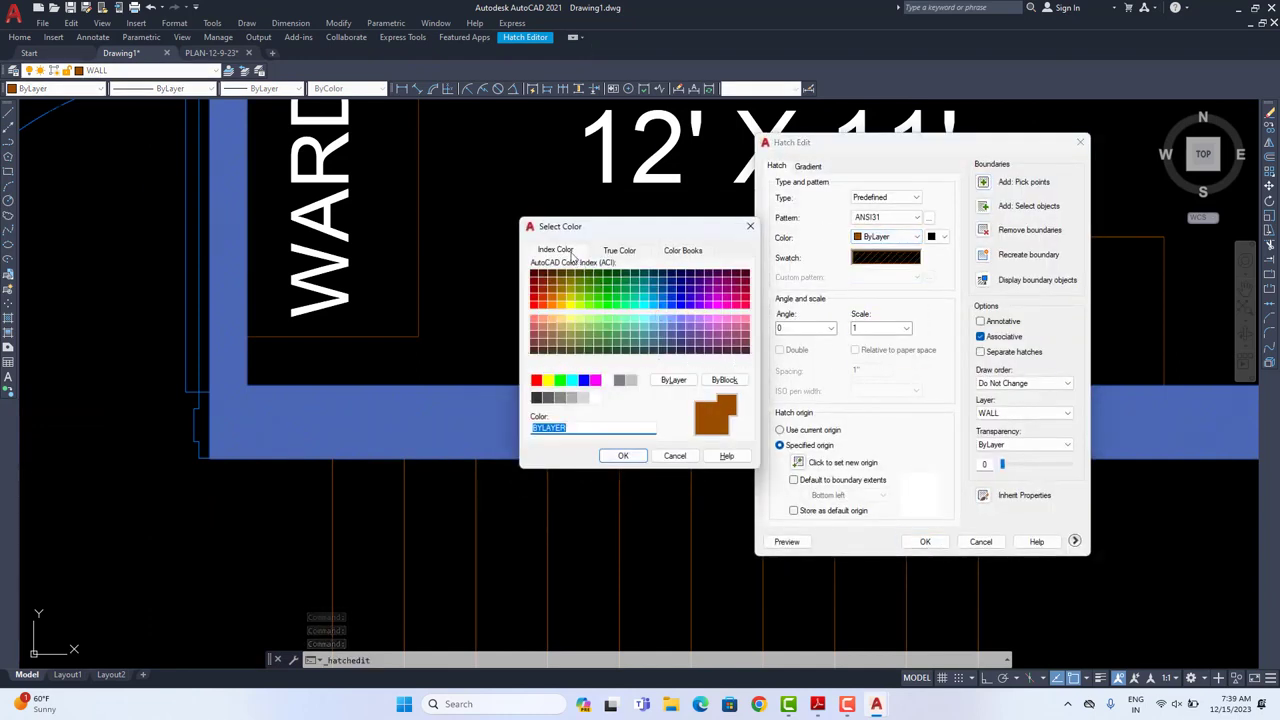
left_click(622, 252)
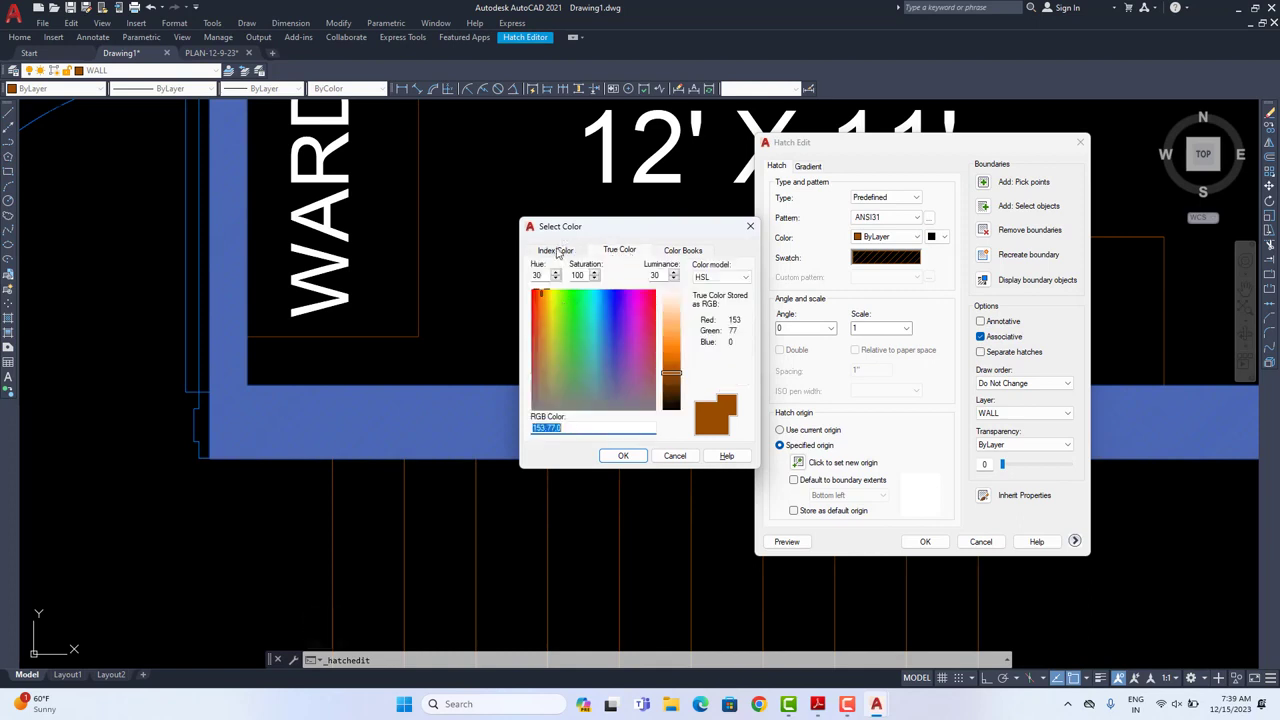
left_click(556, 251)
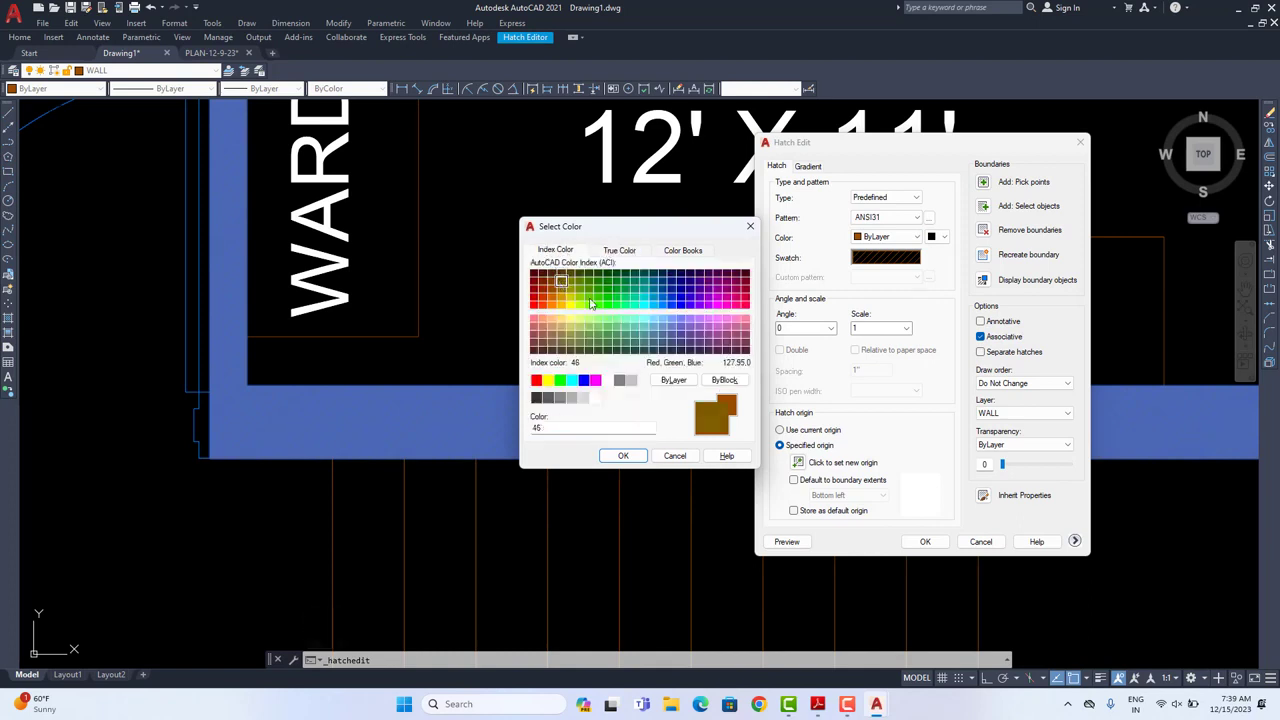
left_click(620, 457)
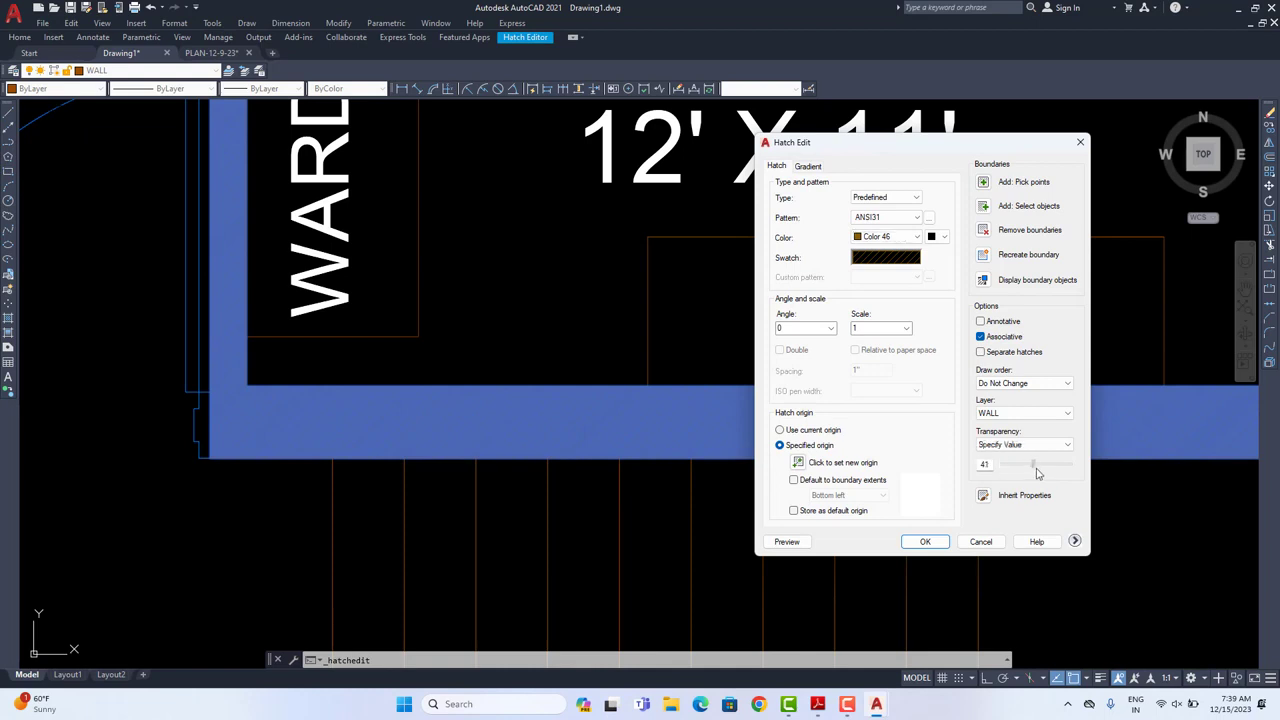
Step: Set the wall hatch's transparency to 44 and its pattern to SOLID, and apply the hatch edits
left_click(893, 262)
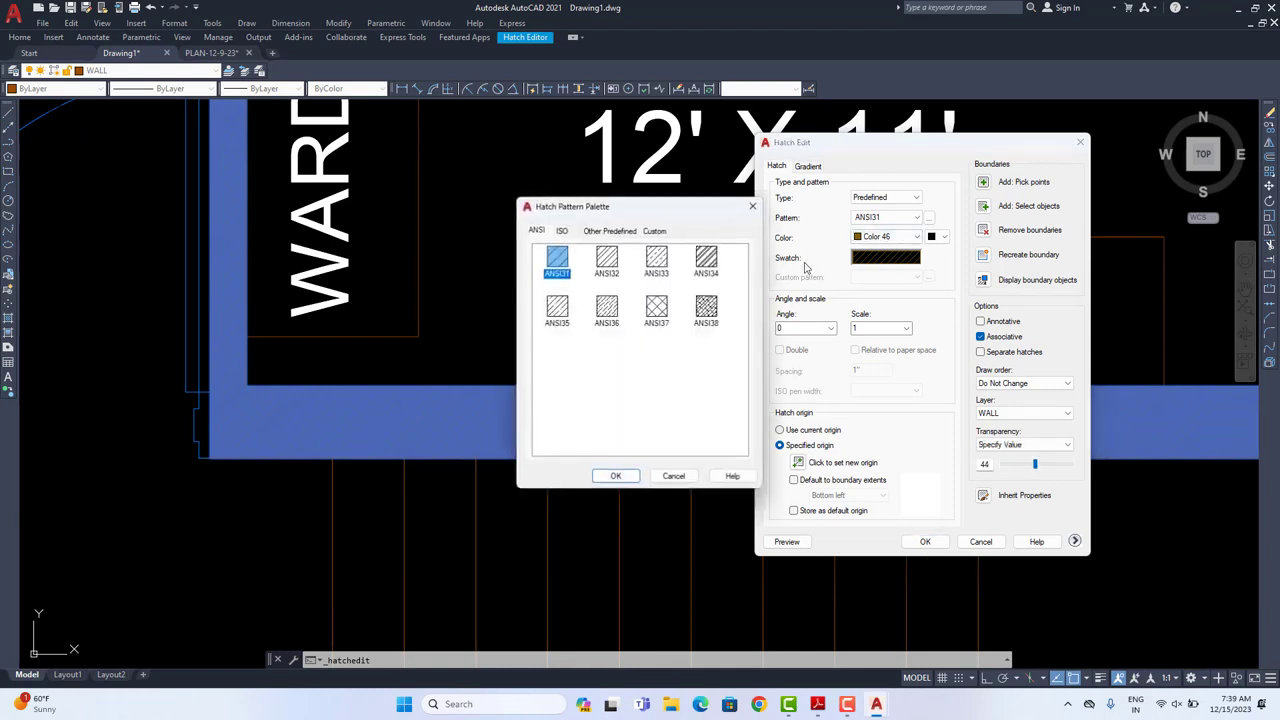
left_click(583, 230)
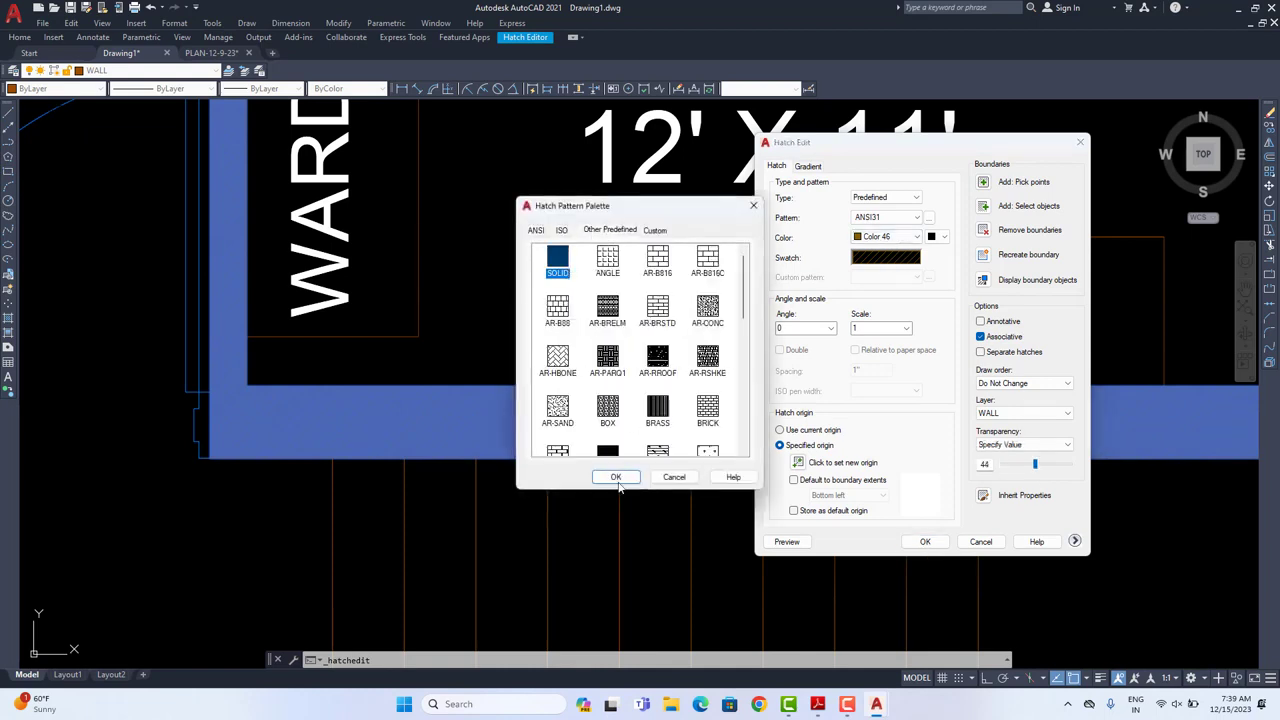
left_click(616, 478)
left_click(925, 541)
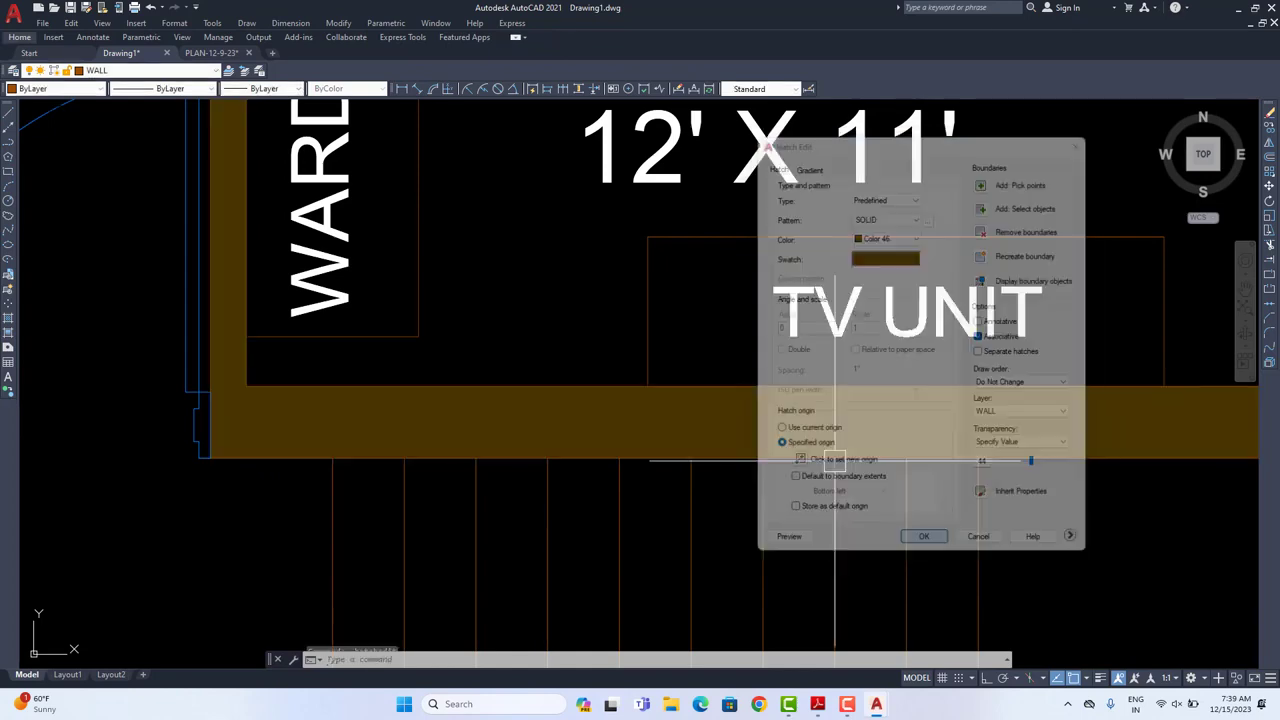
scroll(725, 435, "down", 6)
scroll(725, 435, "up", 3)
middle_click_drag(725, 435, 683, 417)
scroll(683, 417, "down", 3)
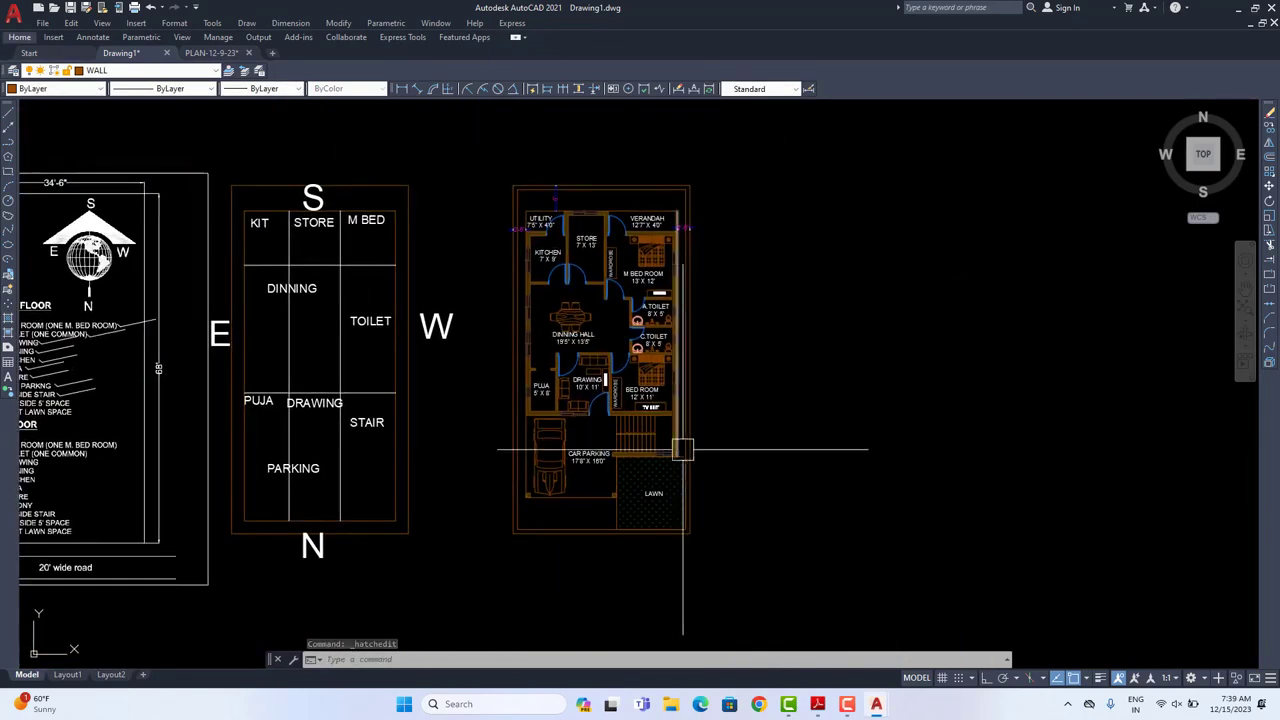
scroll(633, 311, "up", 3)
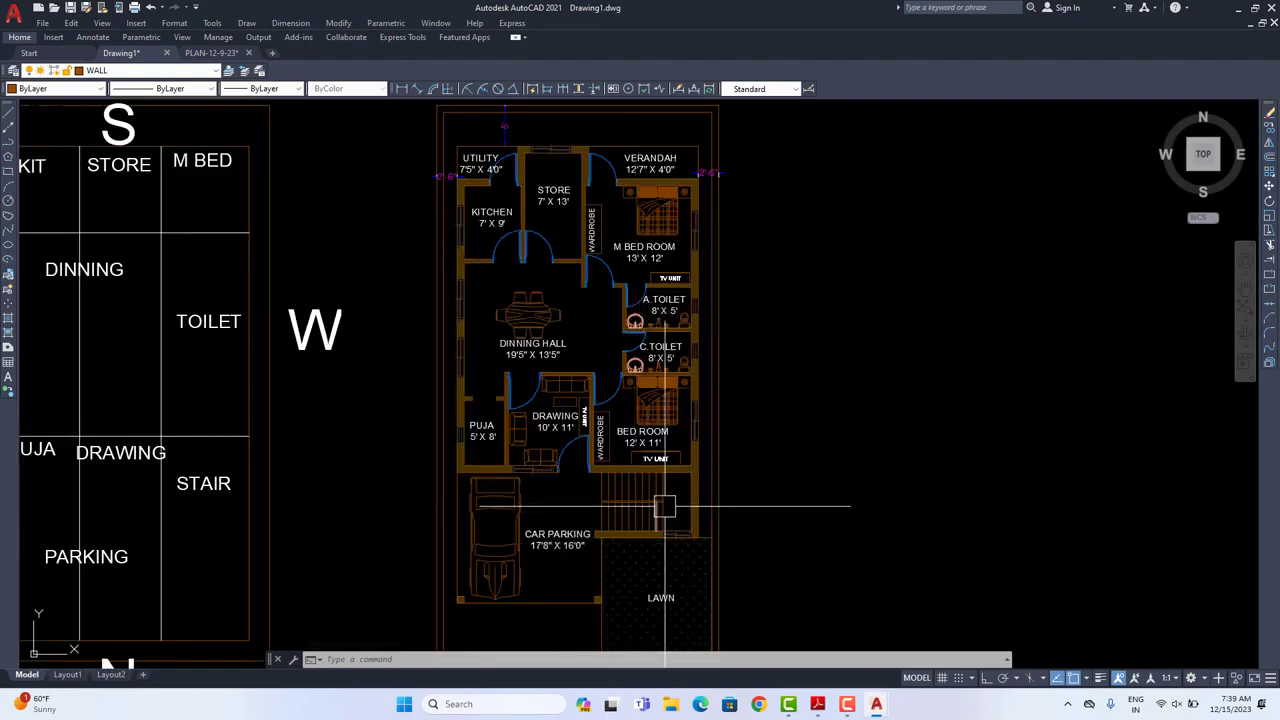
Step: Draw an orthogonal polyline from the upper stair flight's outer end across the landing and back along the lower flight
scroll(680, 508, "up", 4)
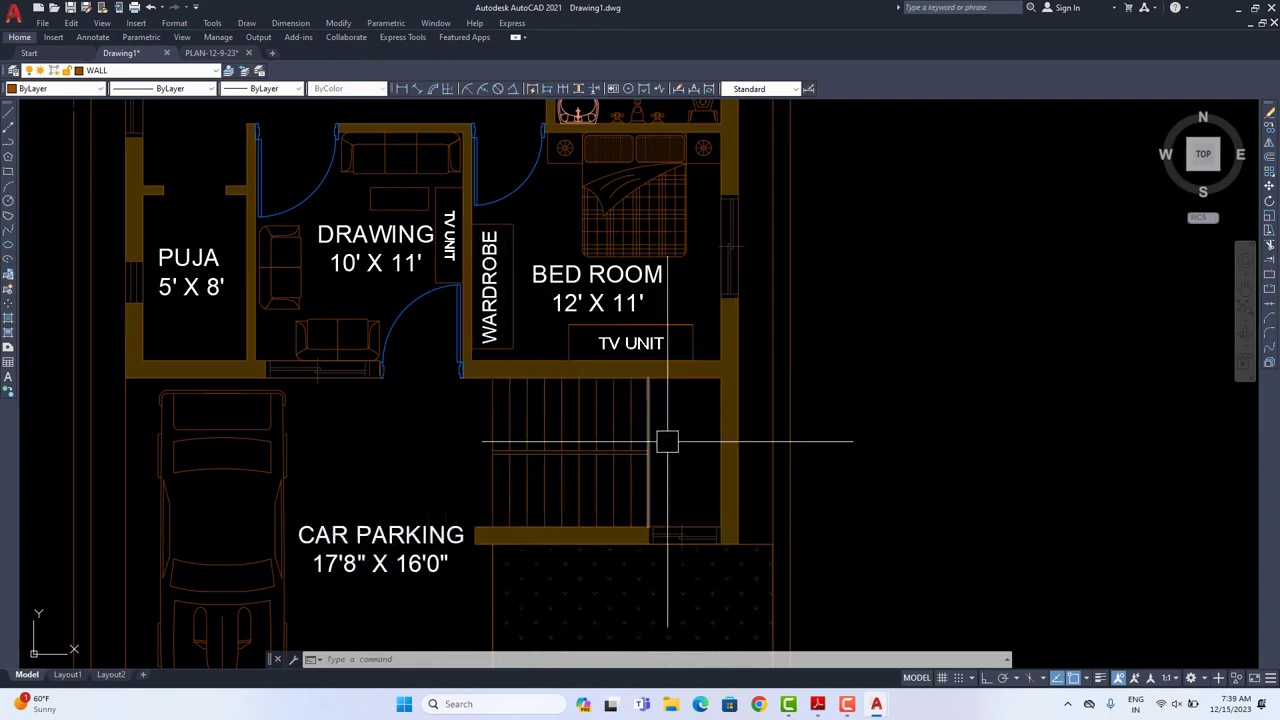
left_click(7, 144)
left_click(491, 416)
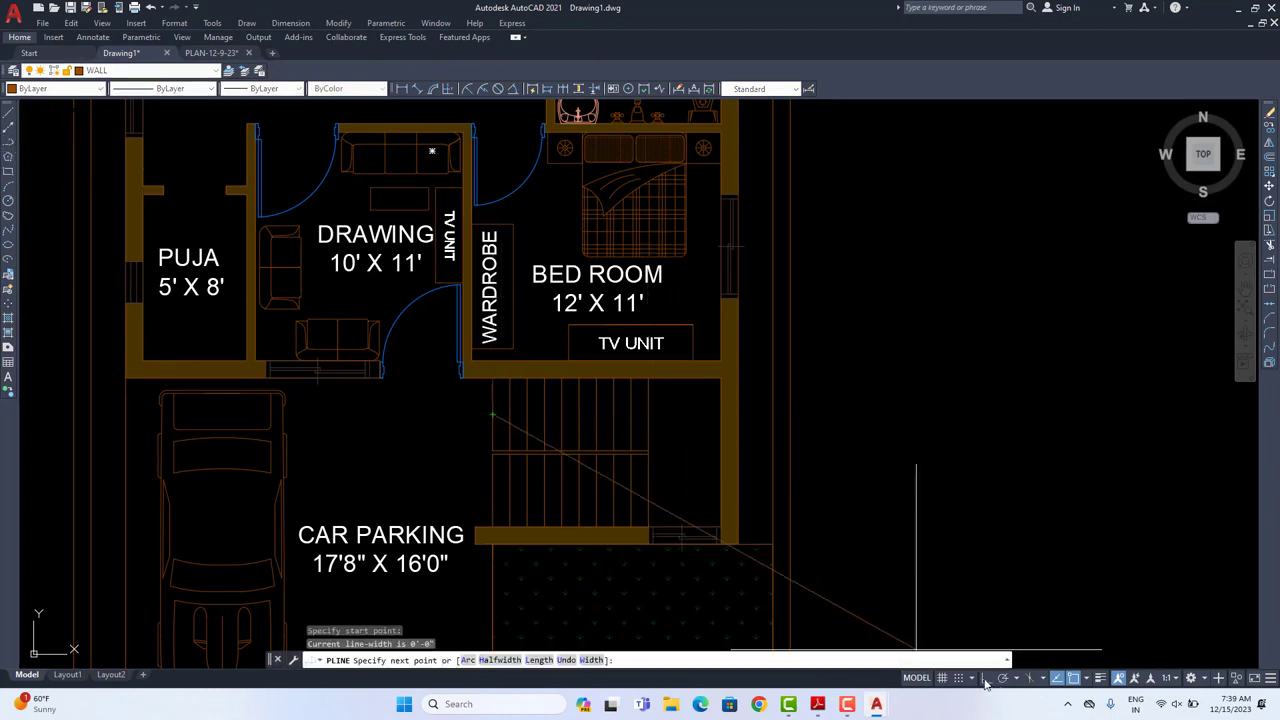
left_click(986, 679)
left_click(685, 420)
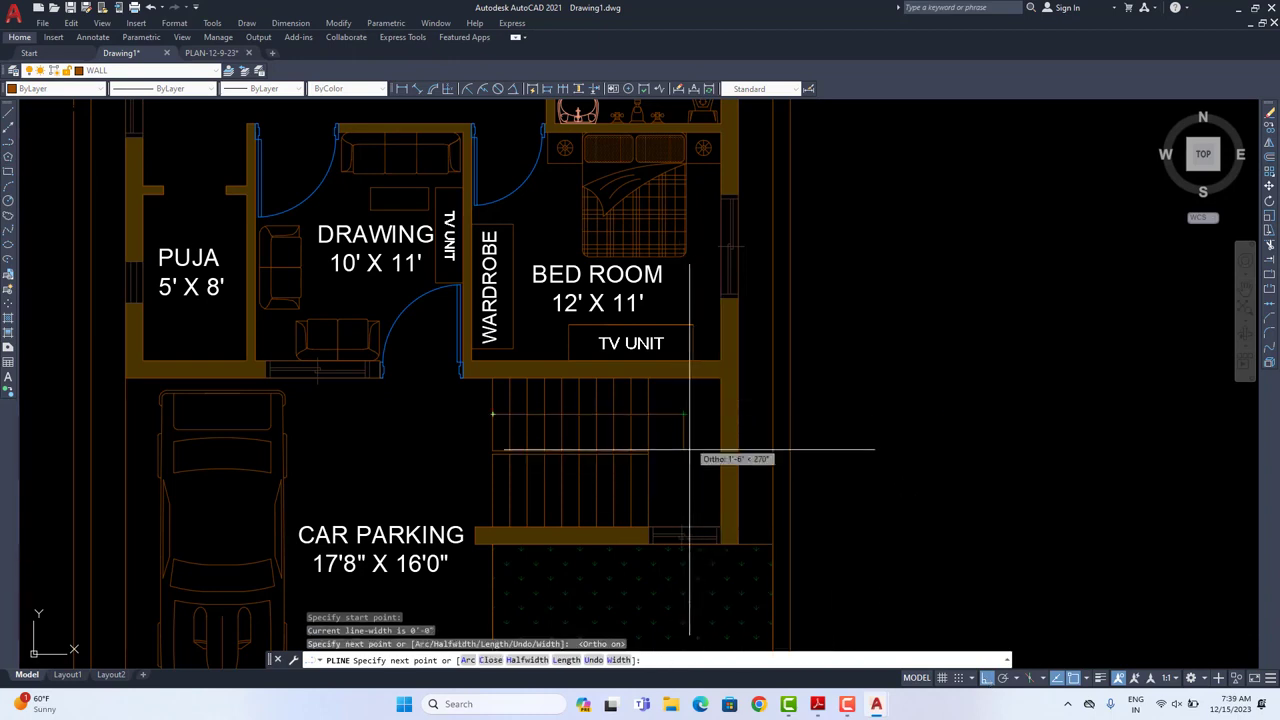
left_click(688, 488)
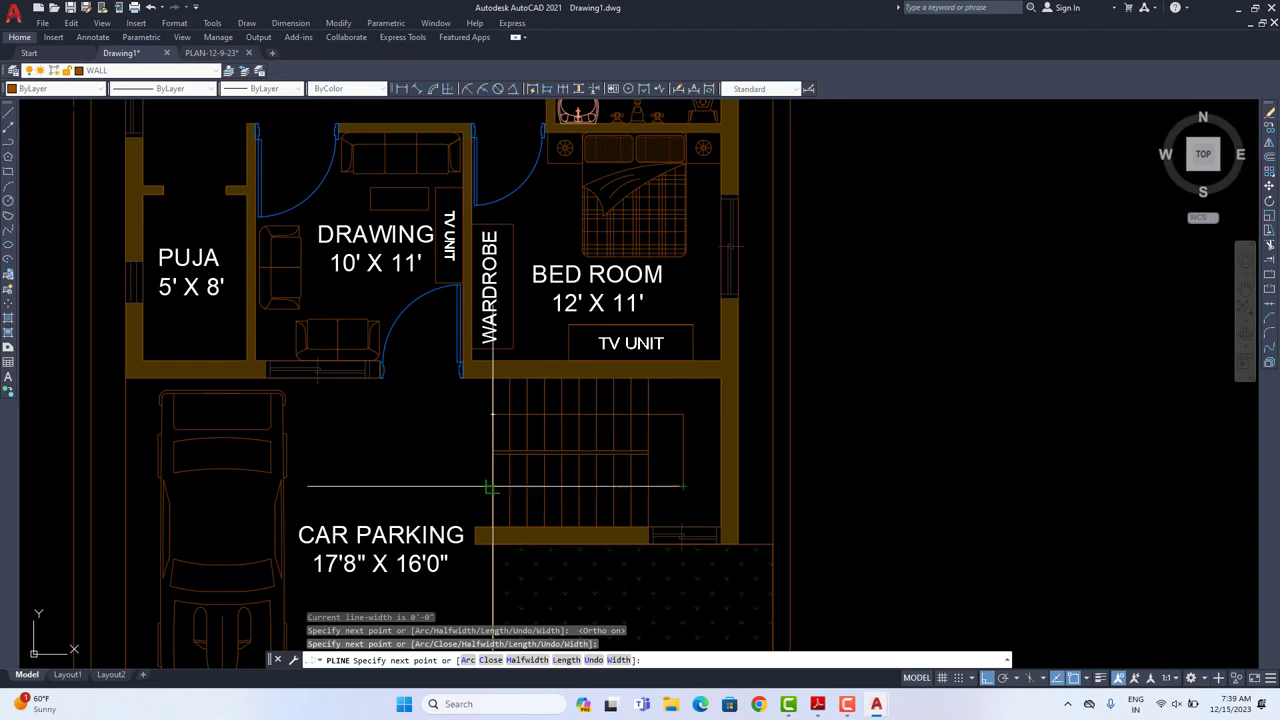
left_click(490, 488)
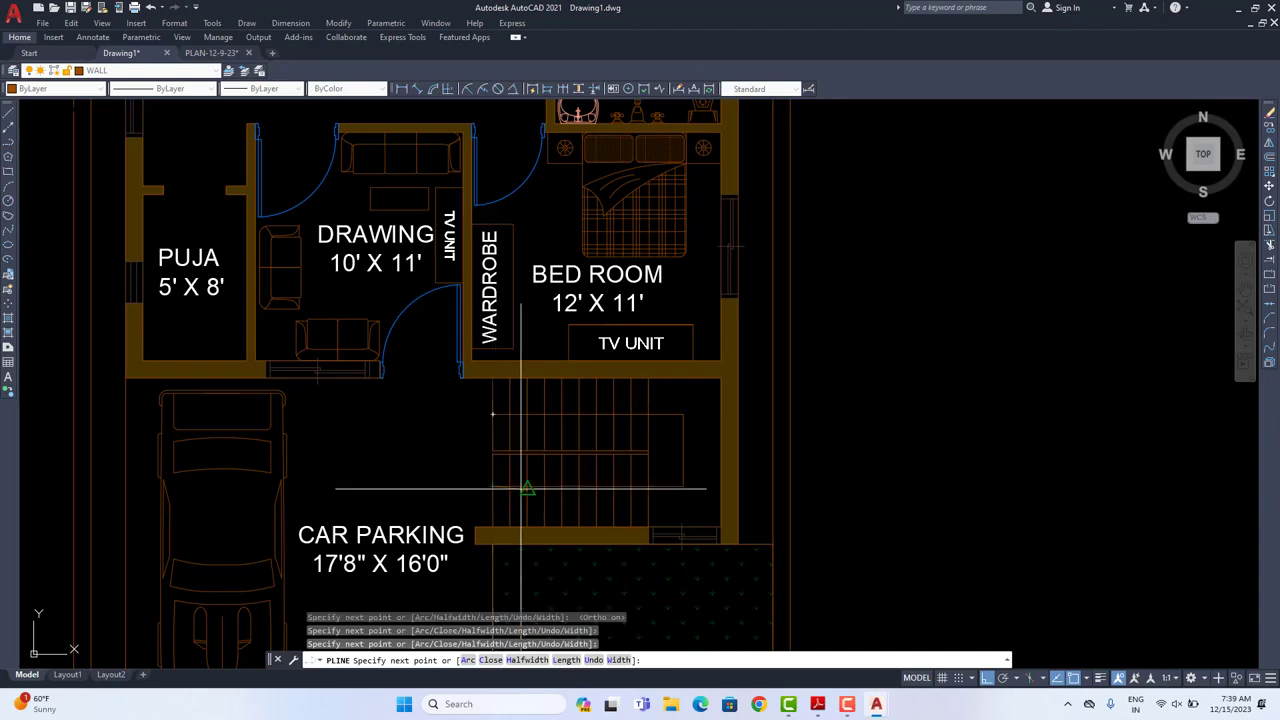
Step: Draw a triangular arrowhead with ortho off at the lower flight's outer end and finish the stair direction polyline
left_click(986, 677)
scroll(450, 473, "up", 4)
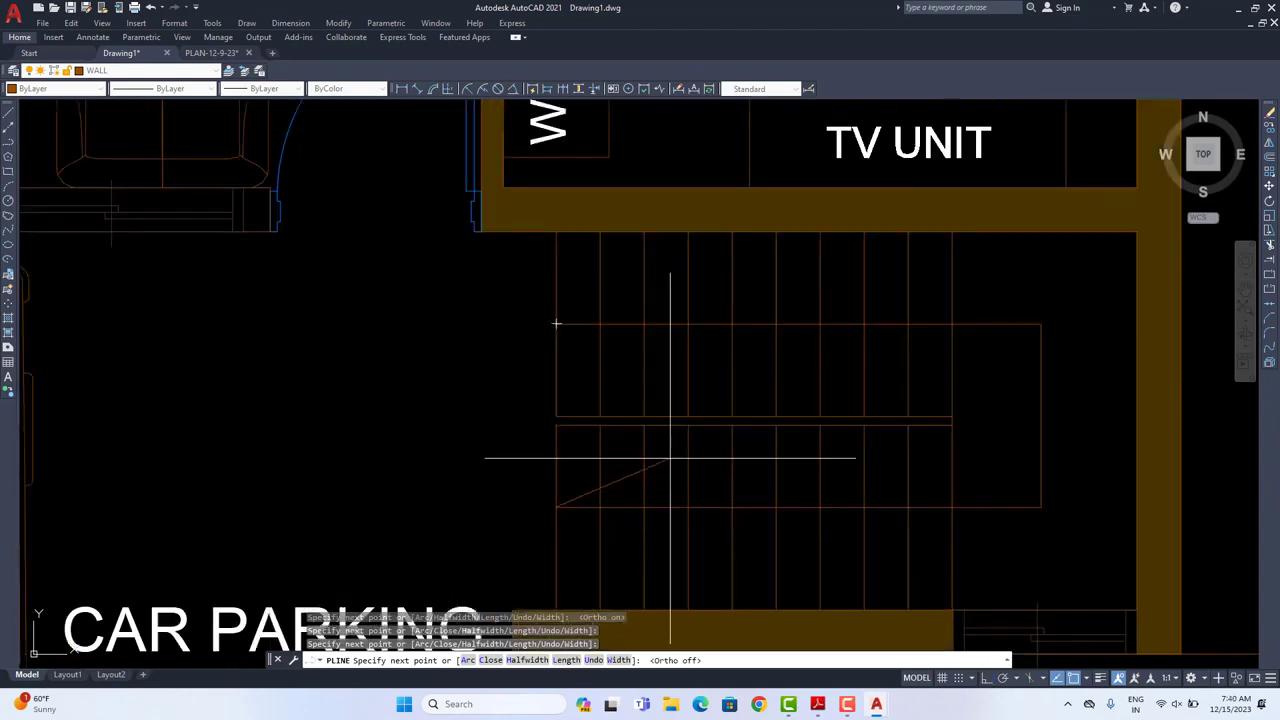
left_click(672, 459)
left_click(673, 557)
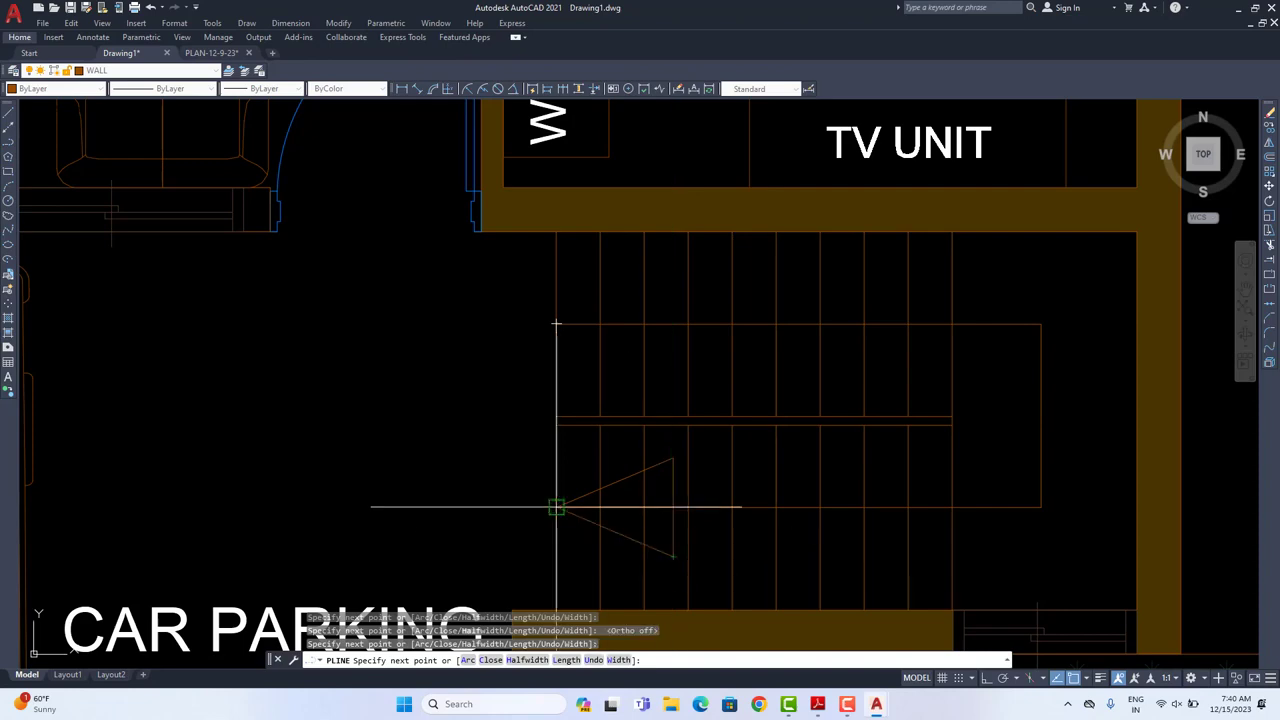
left_click(588, 459)
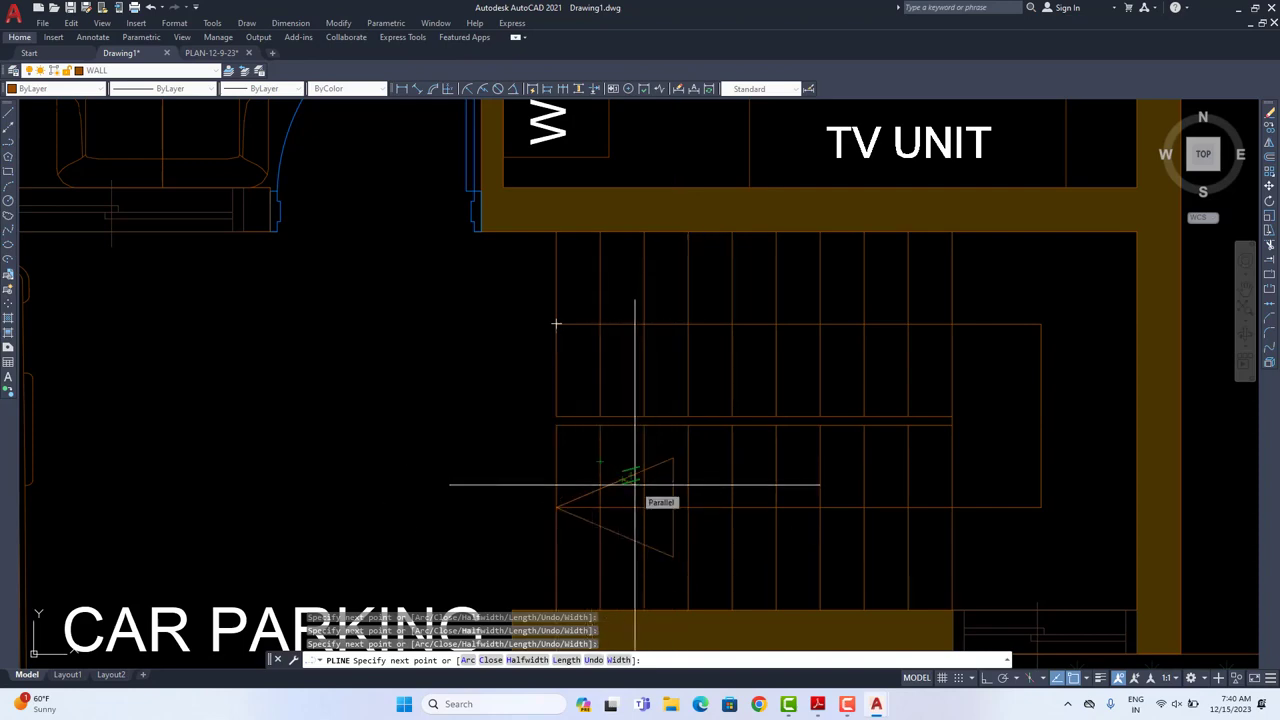
key("Escape")
scroll(588, 508, "down", 4)
scroll(808, 449, "up", 3)
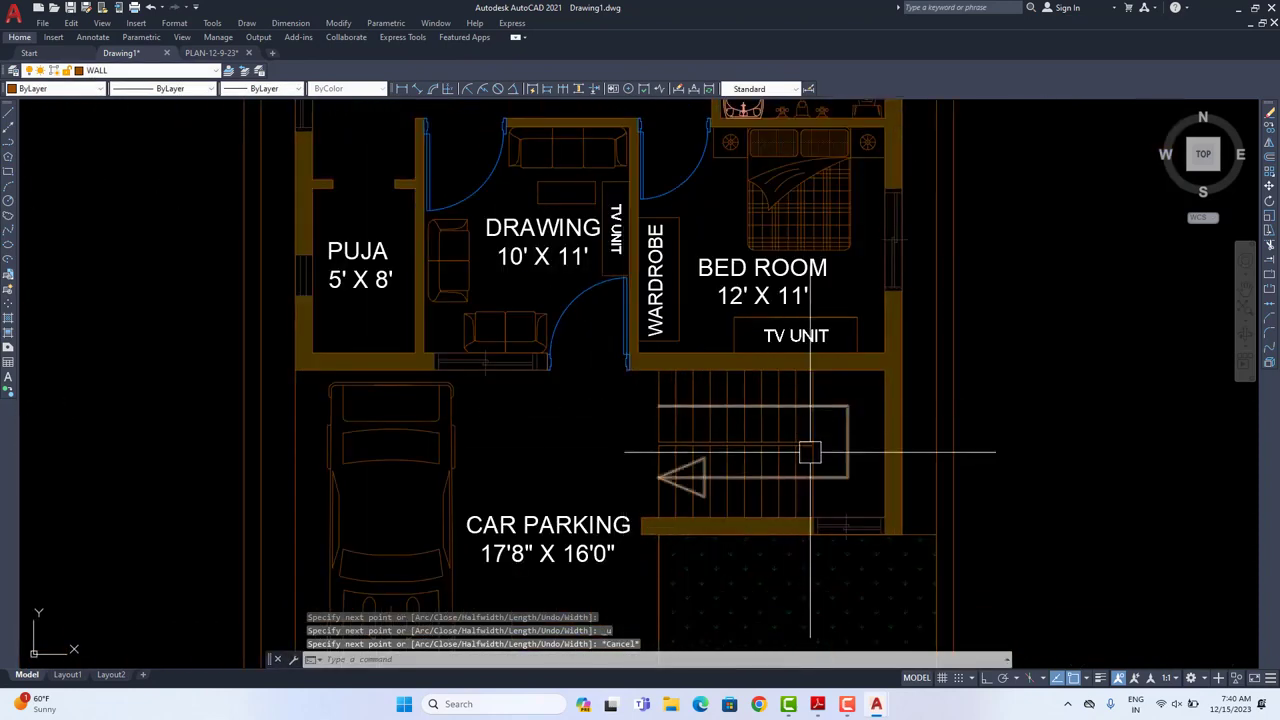
Step: Copy the W direction letter to just below the front boundary of the ground floor plan
scroll(620, 528, "down", 6)
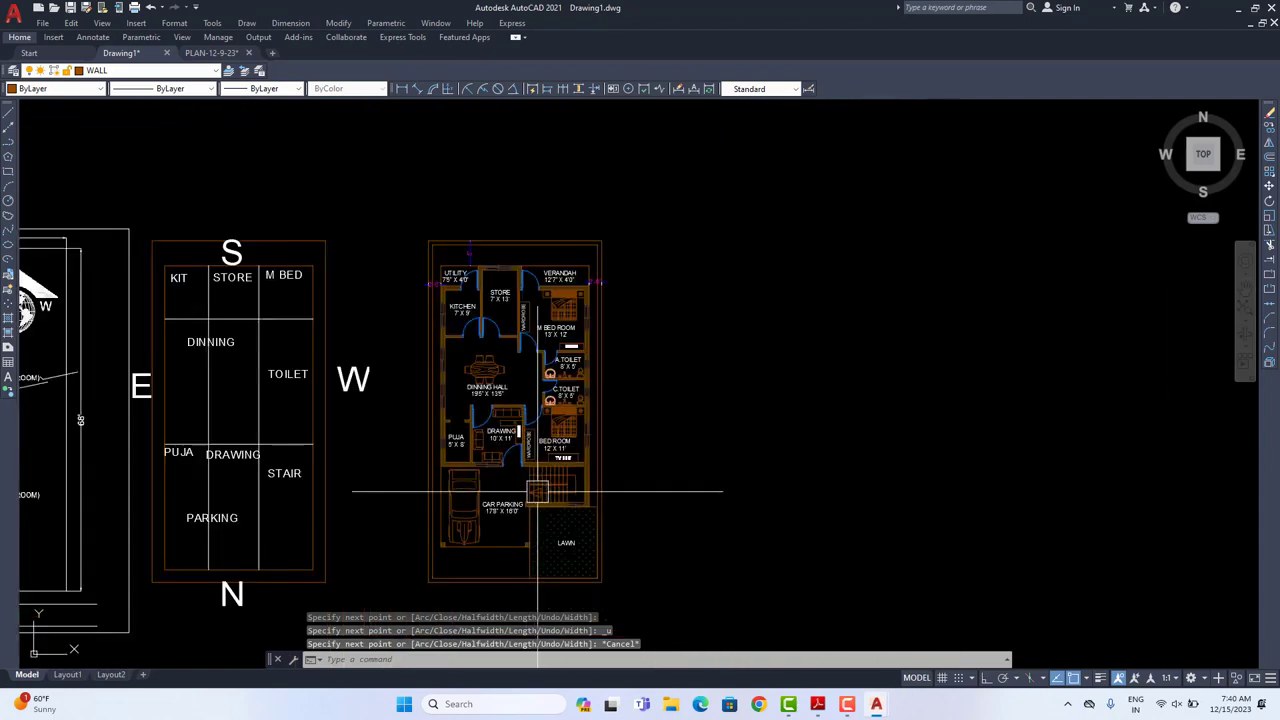
scroll(580, 440, "up", 3)
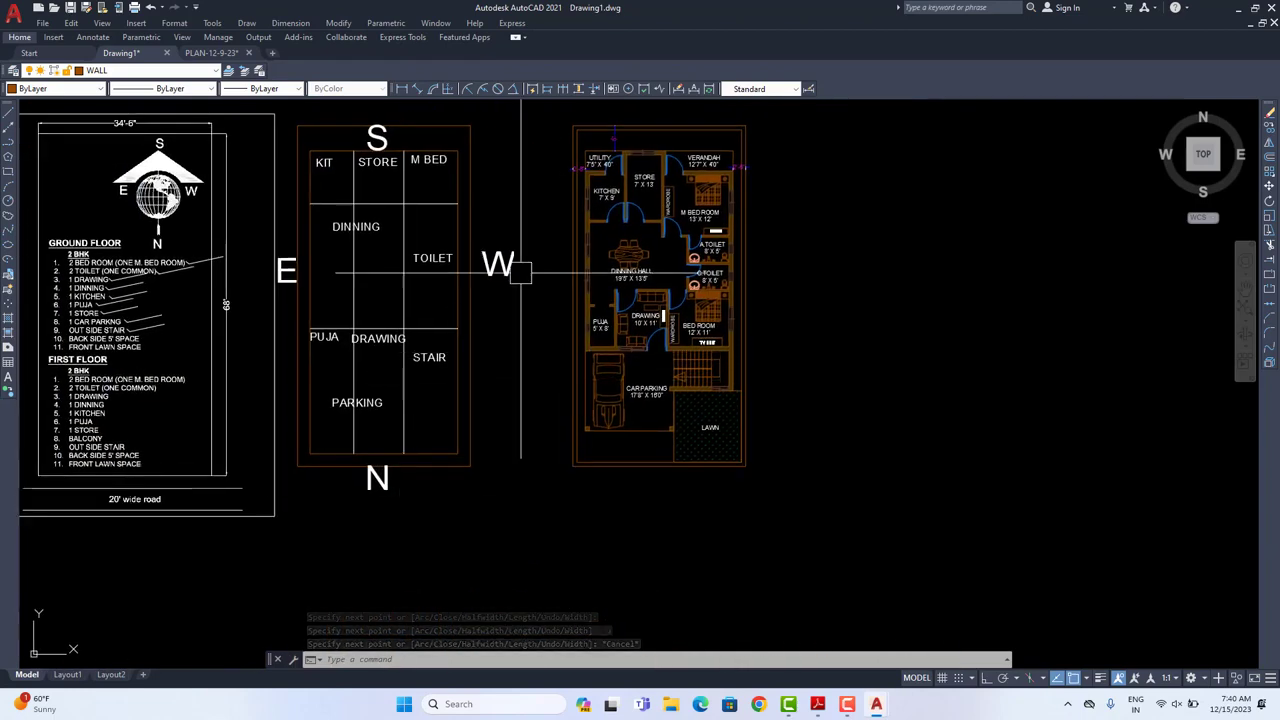
left_click(500, 264)
type("co")
key("Return")
left_click(883, 239)
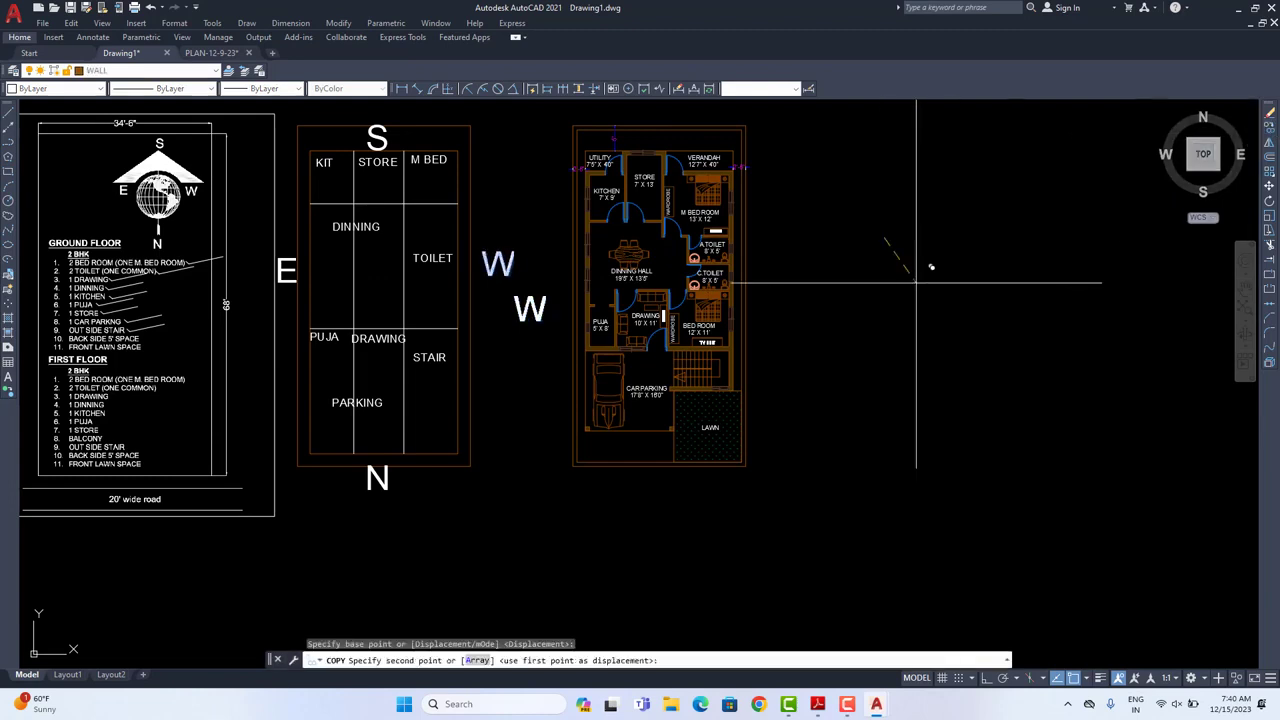
left_click(1041, 462)
scroll(820, 531, "up", 4)
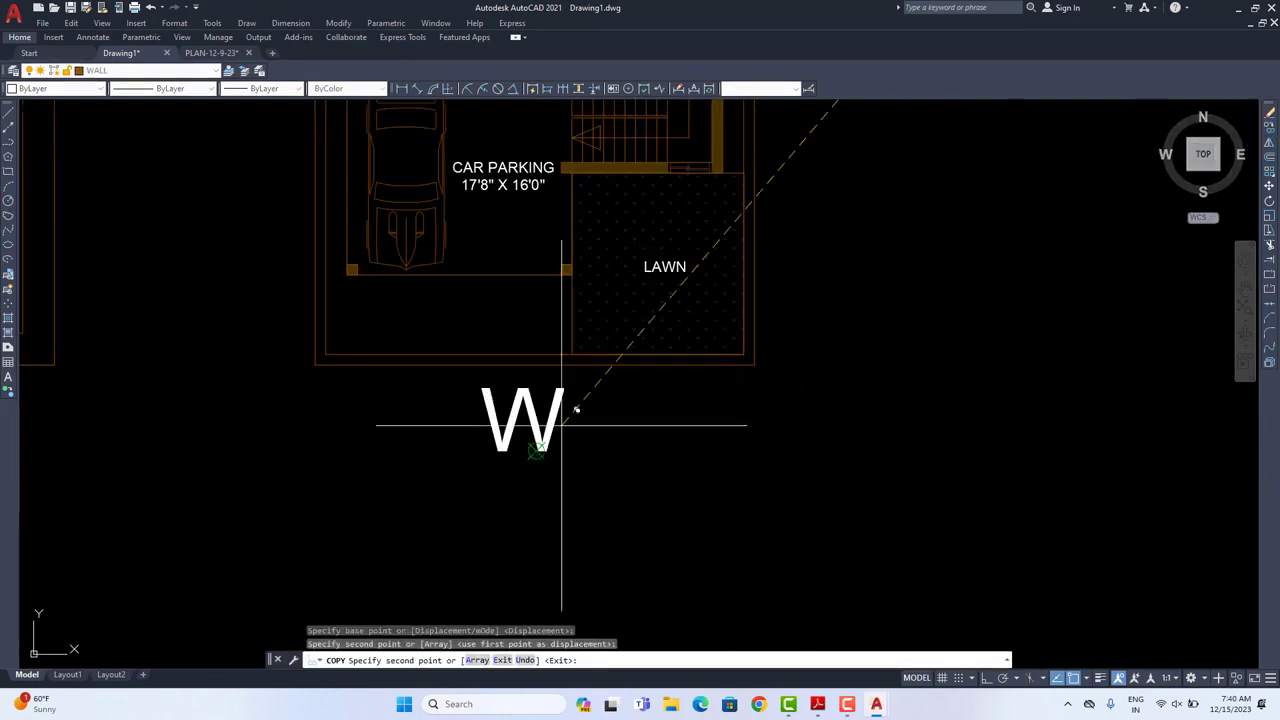
key("Escape")
Step: Draw a short vertical line across the front boundary wall at its lower-left inner corner
middle_click_drag(497, 409, 519, 447)
scroll(519, 447, "up", 4)
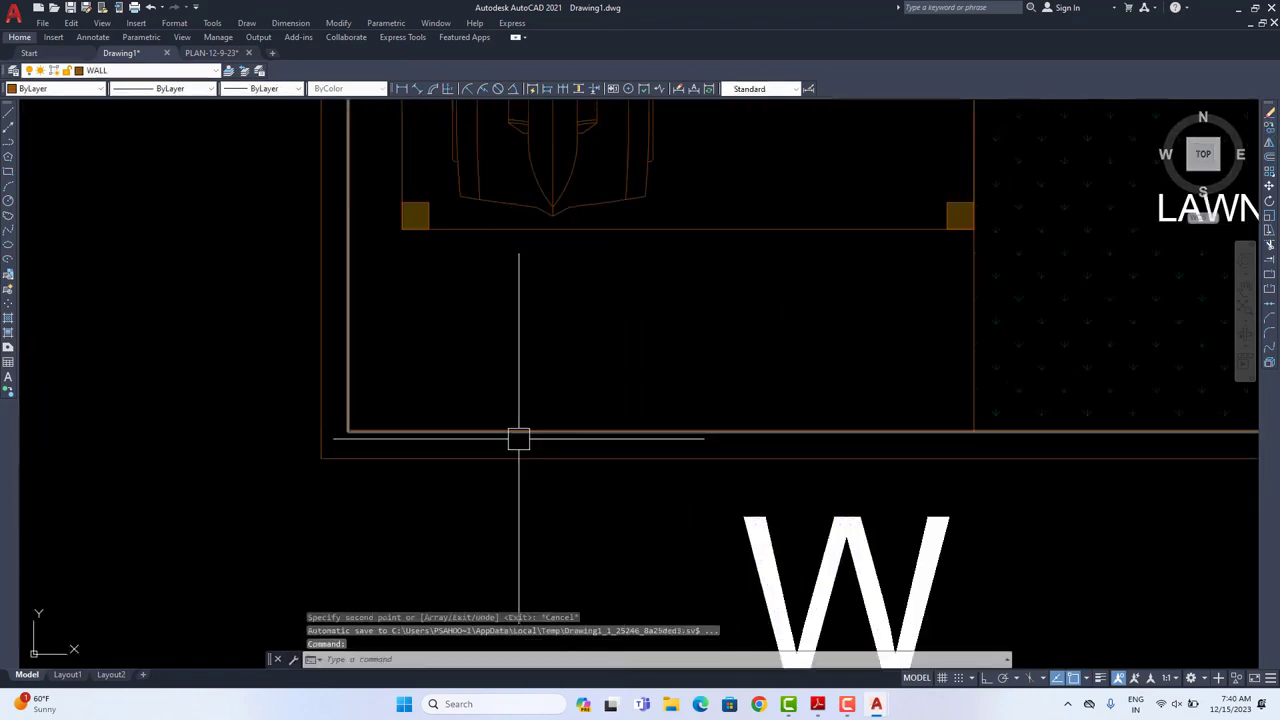
type("l")
key("Return")
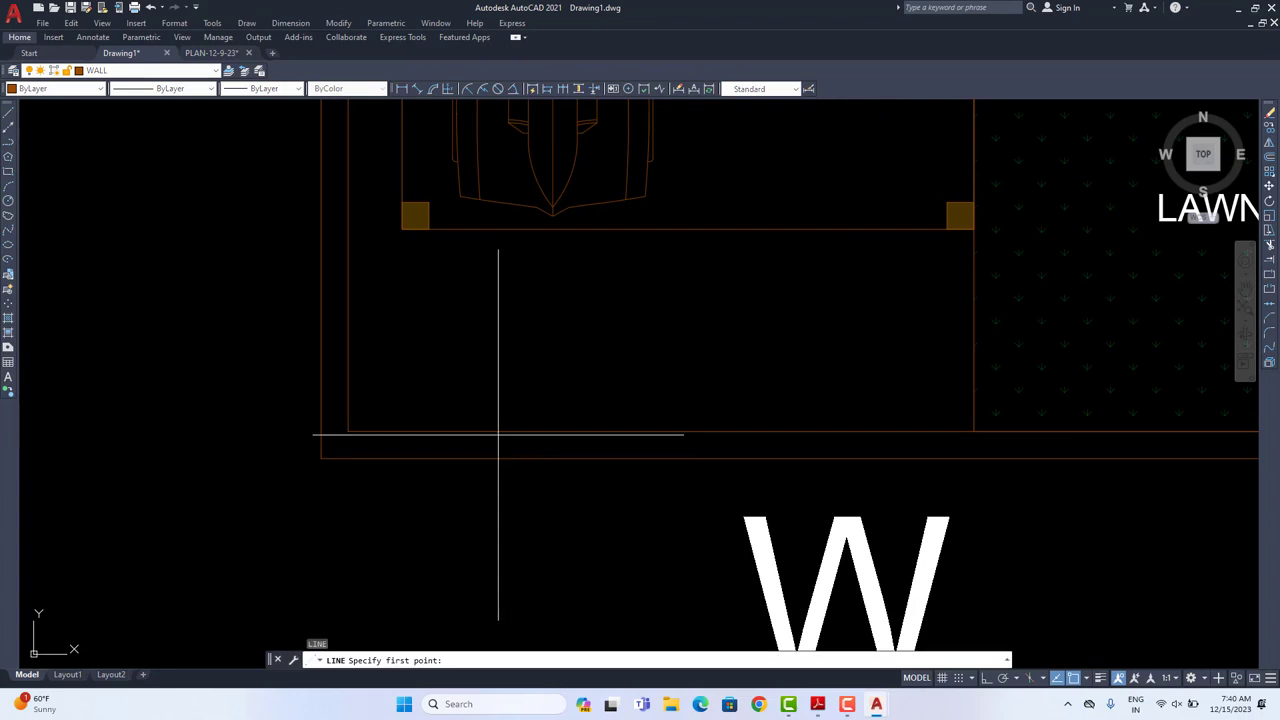
left_click(349, 432)
left_click(347, 458)
key("Escape")
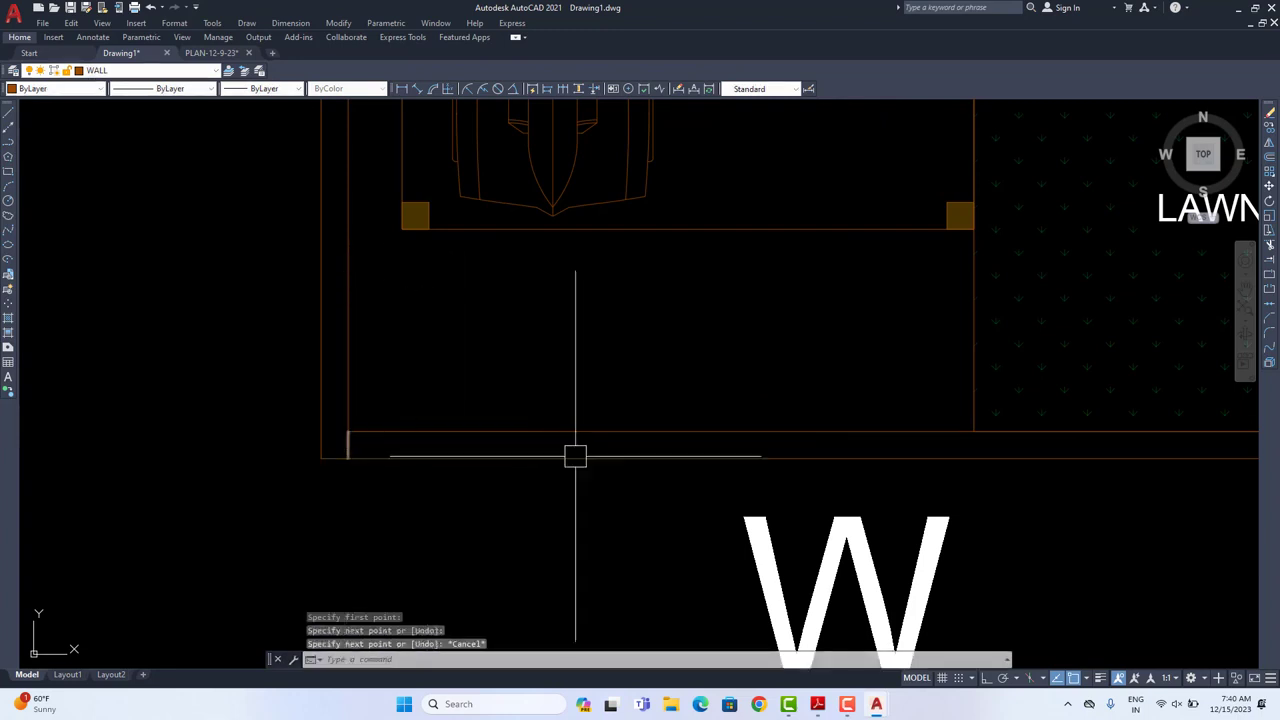
Step: Offset the short line 12' to the right along the front boundary wall to mark the gate opening
type("o")
key("Return")
type("1")
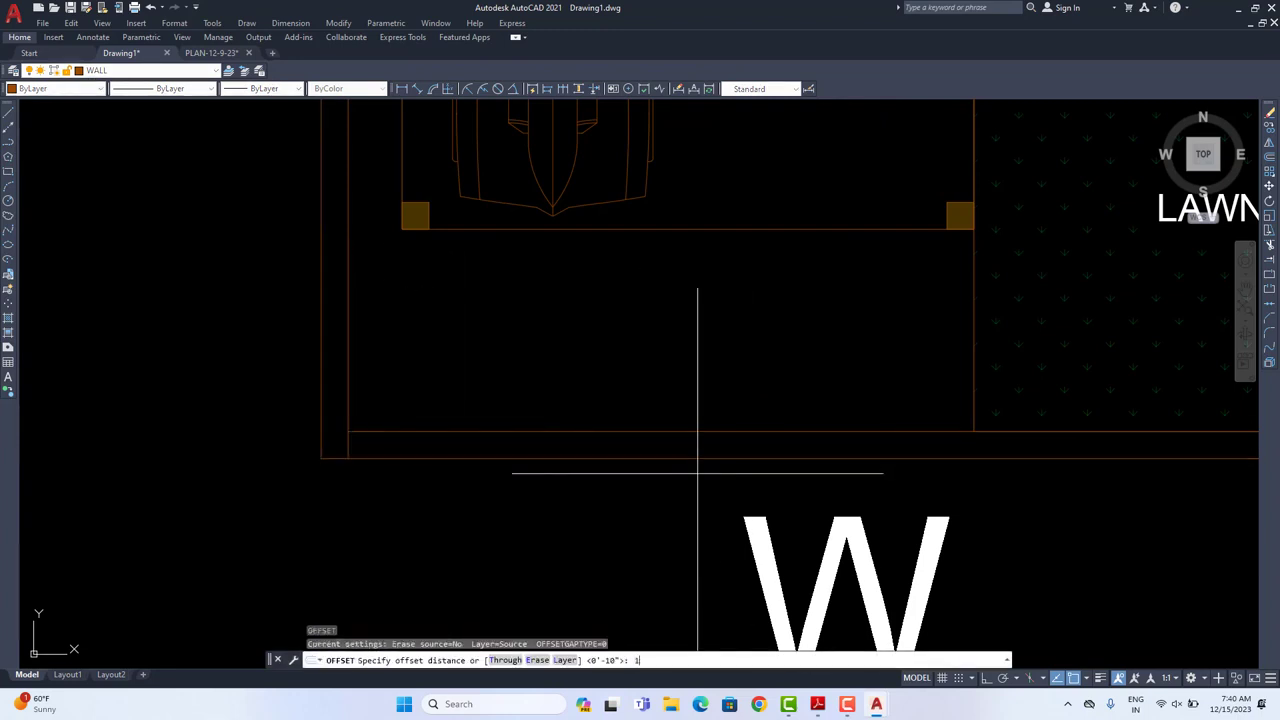
type("2'")
key("Return")
left_click(352, 450)
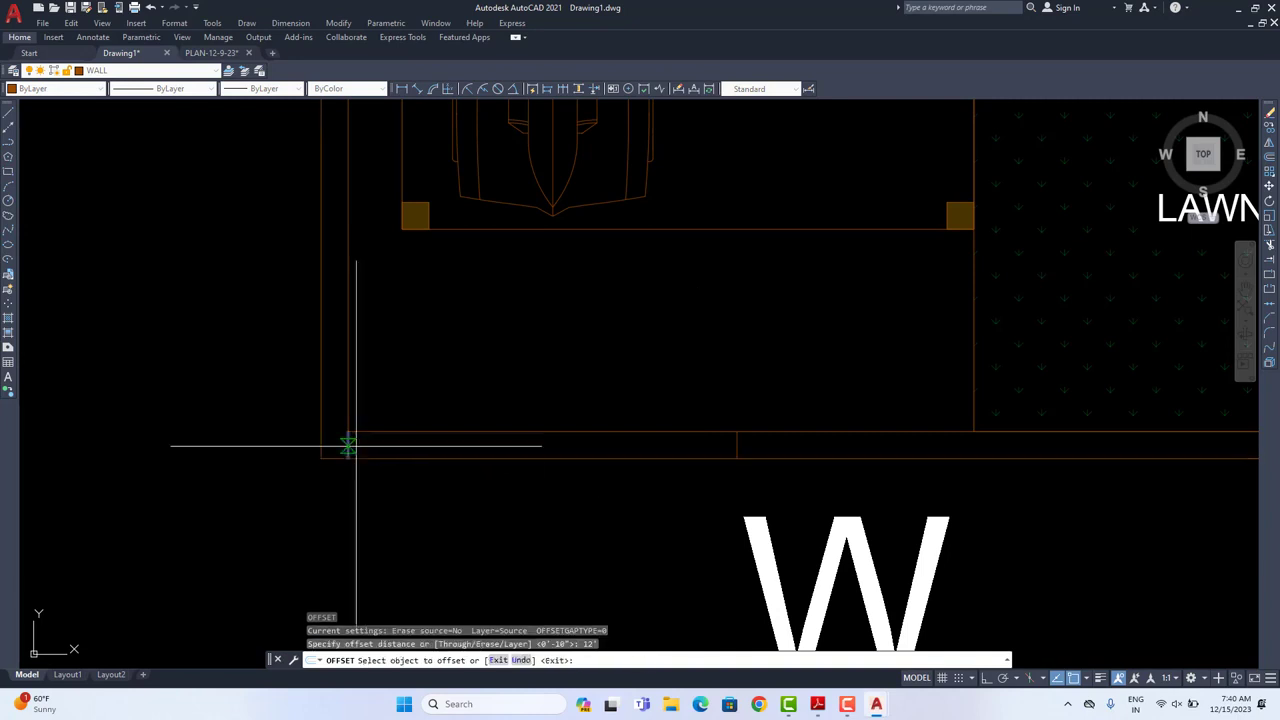
left_click(600, 455)
key("Escape")
Step: Draw two crossing diagonal lines between the opposite corners of the gate opening in the front boundary wall
type("l")
key("Return")
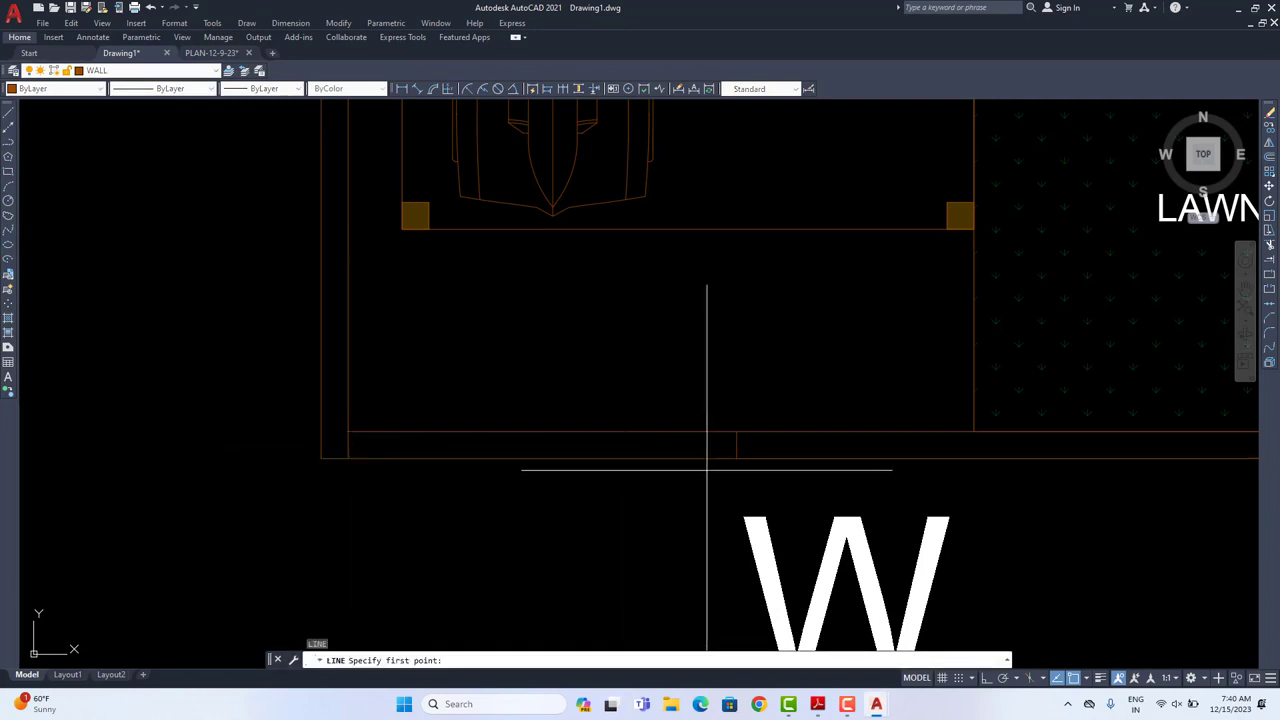
left_click(736, 458)
left_click(348, 432)
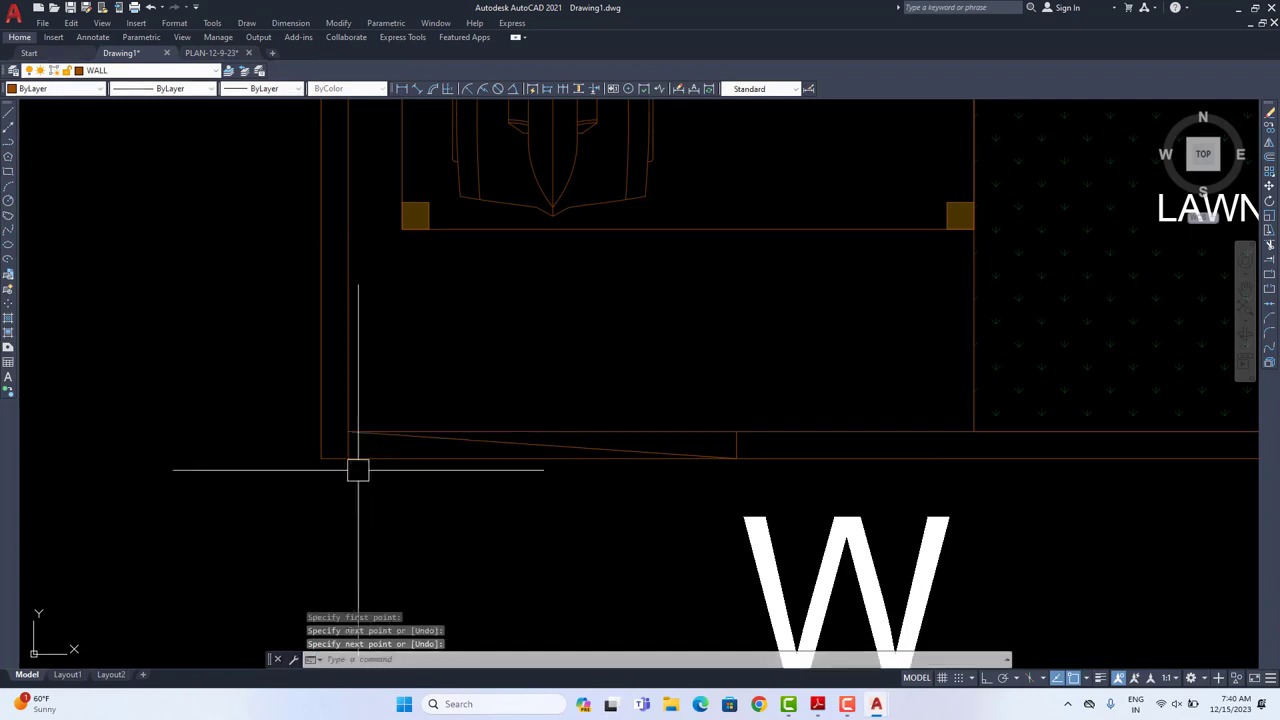
left_click(348, 458)
key("Escape")
key("Escape")
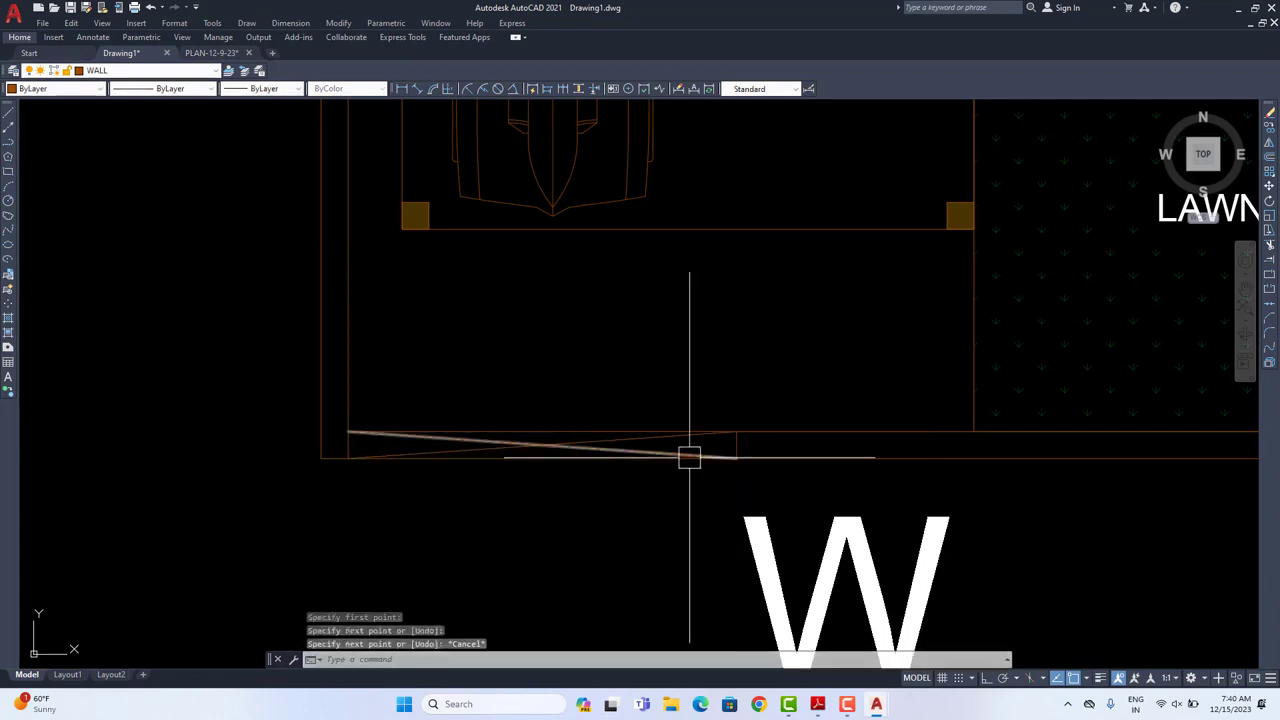
Step: Copy the PUJA room label to just above the gate opening in the front boundary wall
scroll(688, 457, "down", 4)
scroll(686, 286, "up", 2)
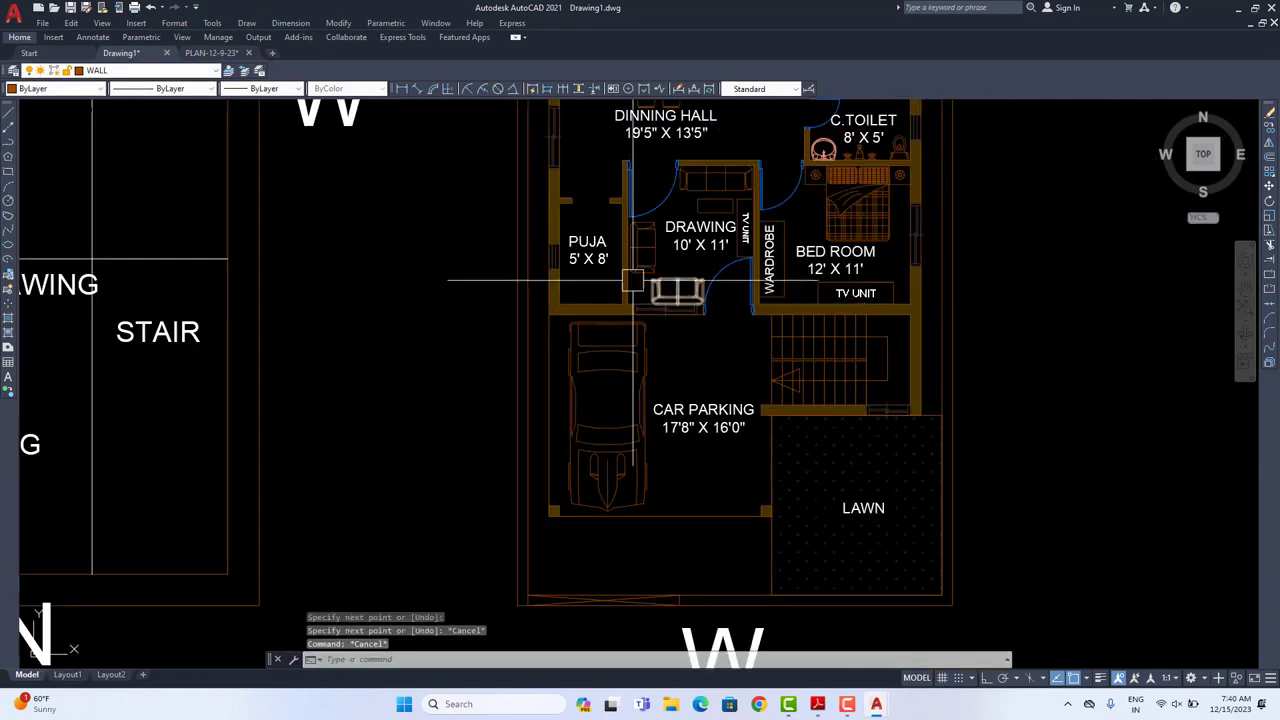
left_click(1269, 127)
left_click(1038, 312)
middle_click_drag(1019, 485, 1014, 326)
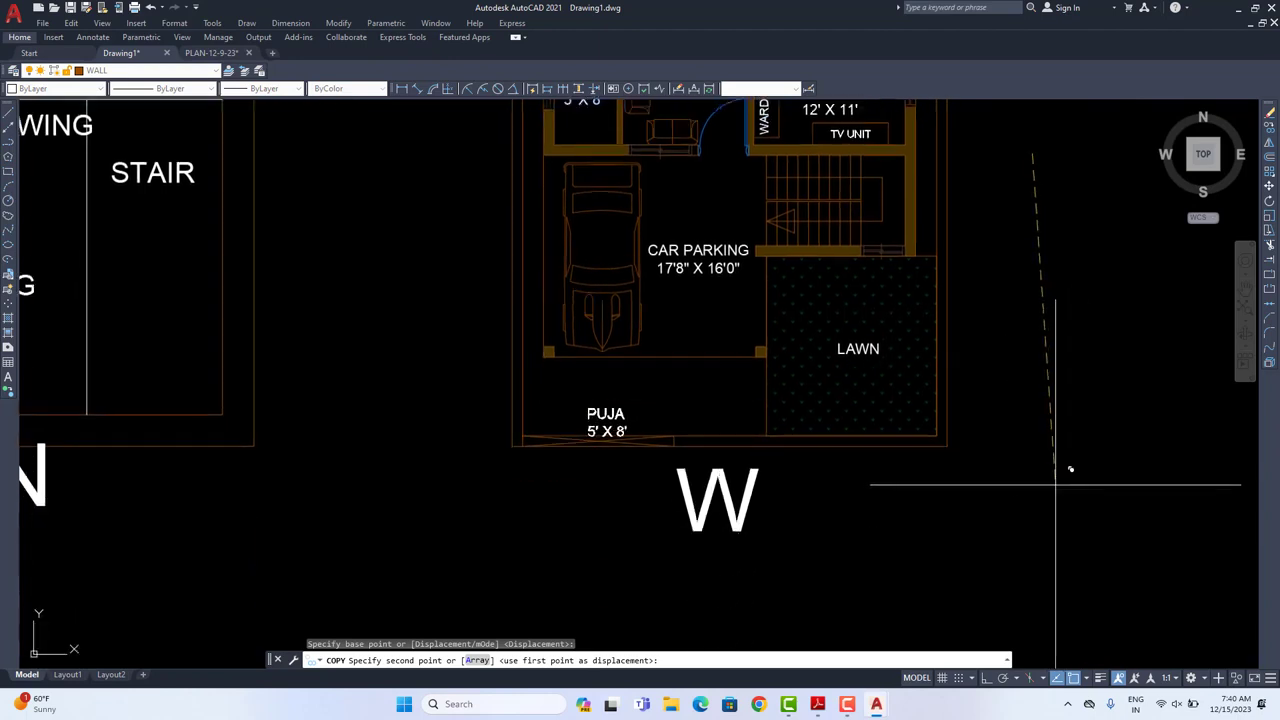
key("Escape")
Step: Replace the text of the copied PUJA label above the gate with "12' WIDE GATE"
scroll(672, 413, "up", 2)
double_click(550, 435)
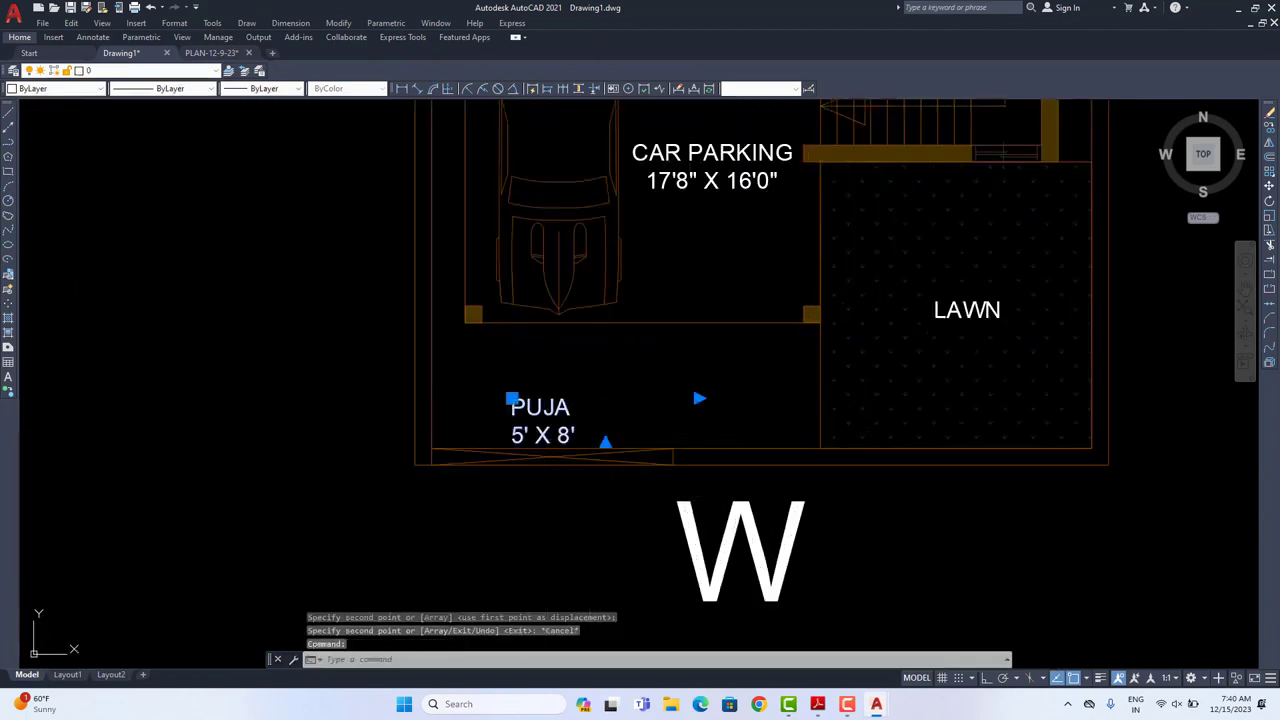
type("12'NW")
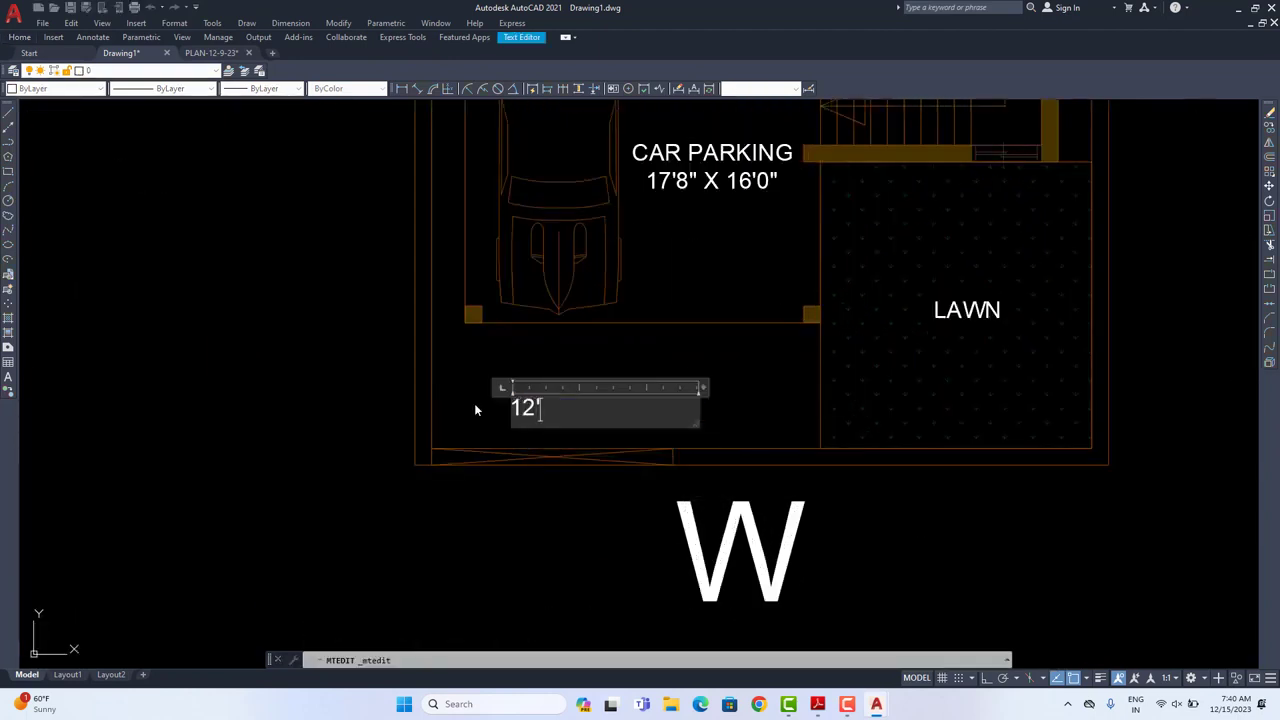
key("BackSpace")
key("BackSpace")
type("WIDE ")
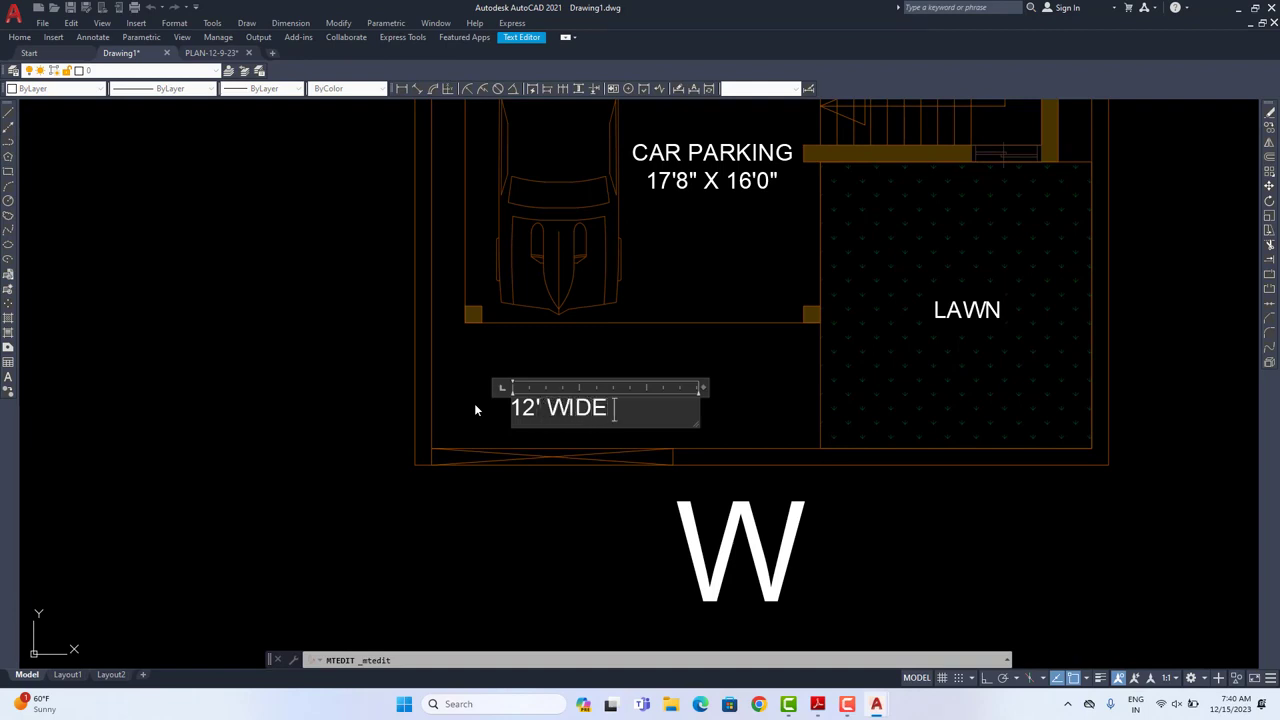
type("GATE")
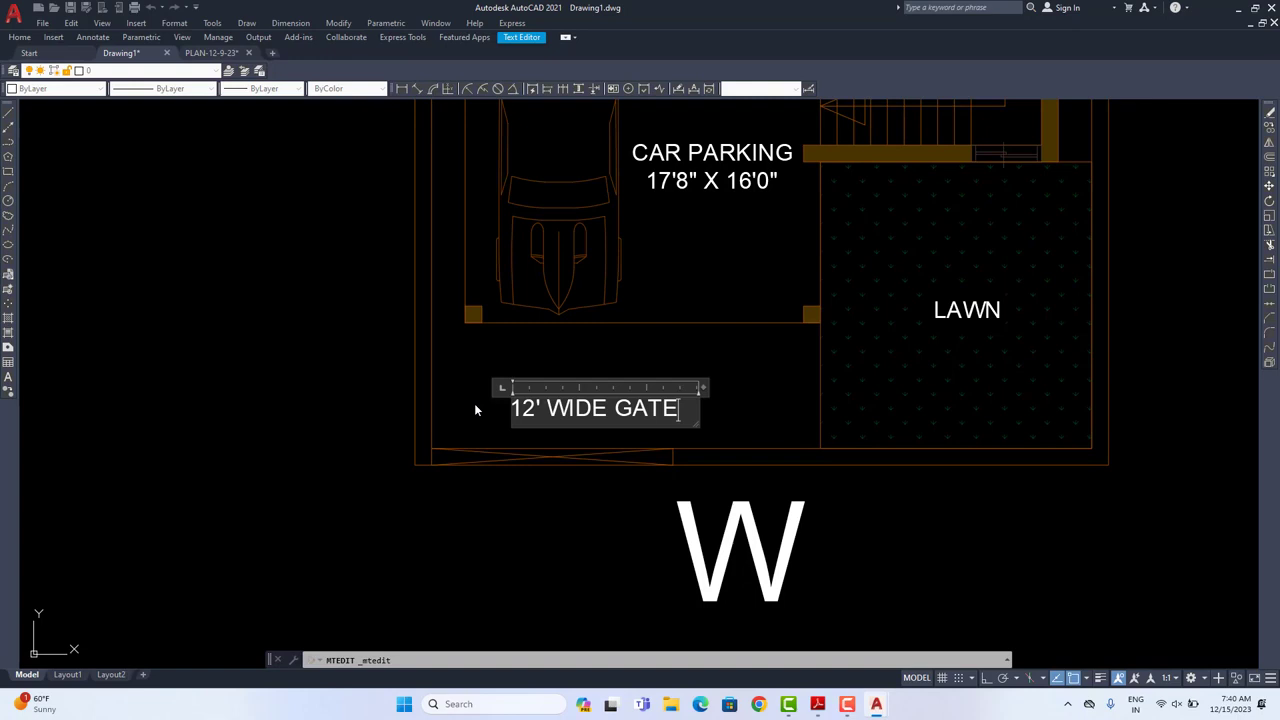
left_click(575, 372)
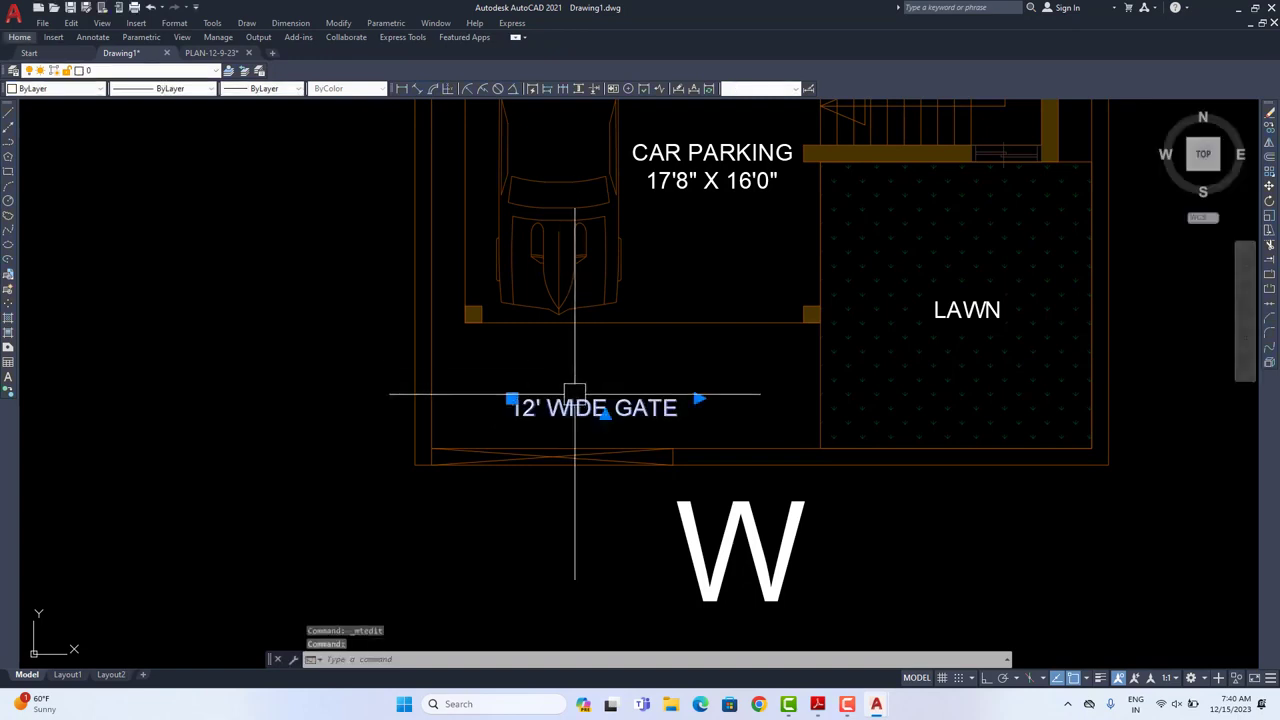
Step: Move the 12' WIDE GATE label down and to the left so it is centred just above the gate opening
left_click(1272, 189)
middle_click_drag(983, 468, 962, 412)
left_click(953, 515)
left_click(917, 535)
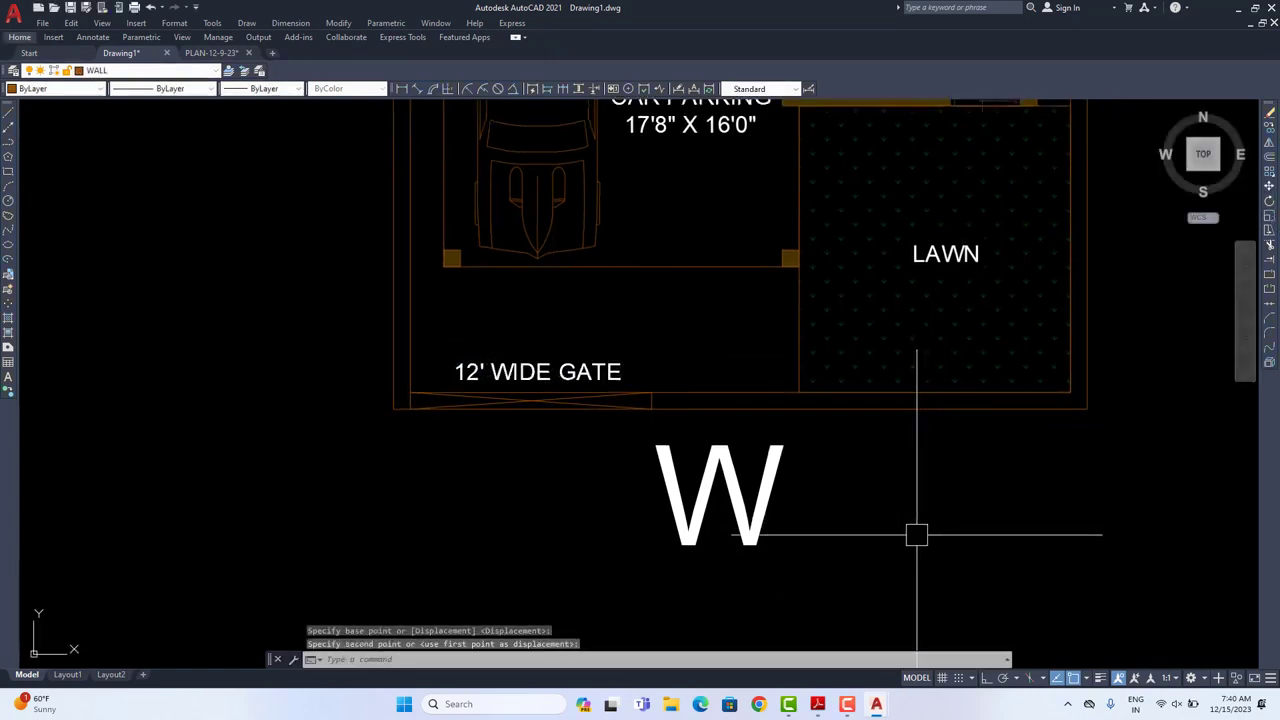
Step: Replace the W below the front boundary with the title "GROUND FLOOR PLAN" and widen its text frame to fit one line
double_click(771, 494)
left_click_drag(803, 495, 588, 497)
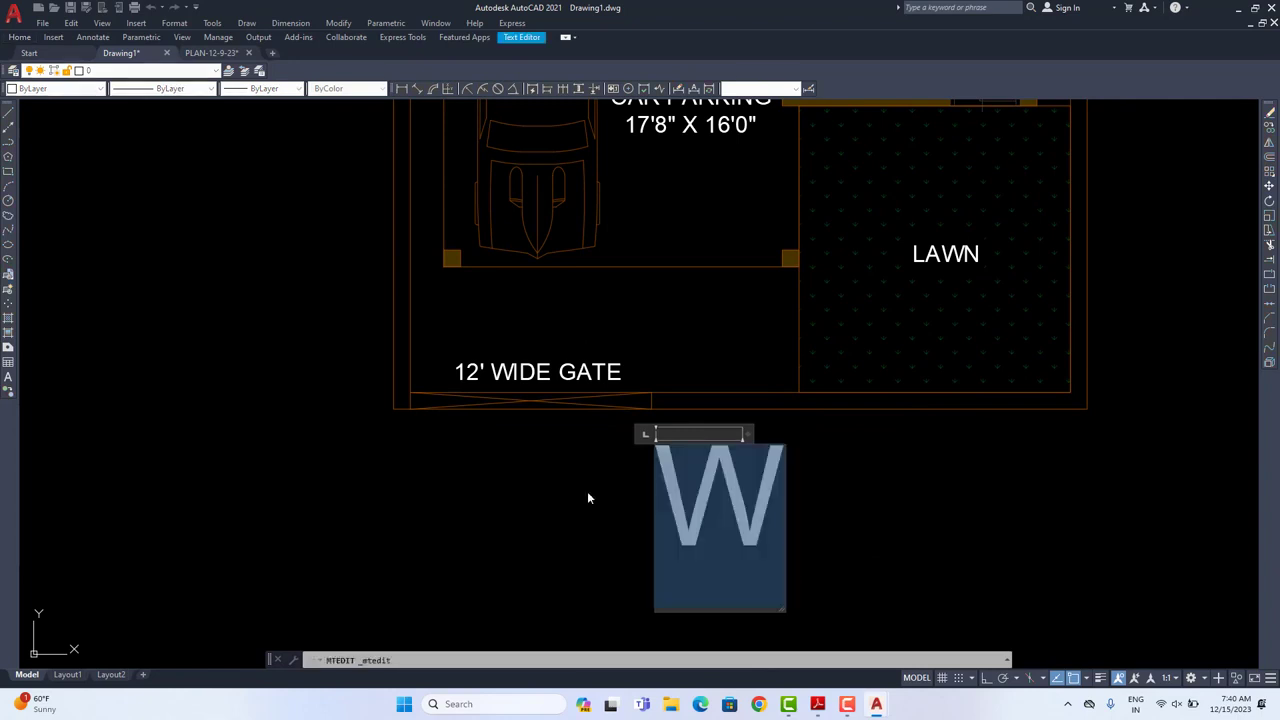
type("GROUN")
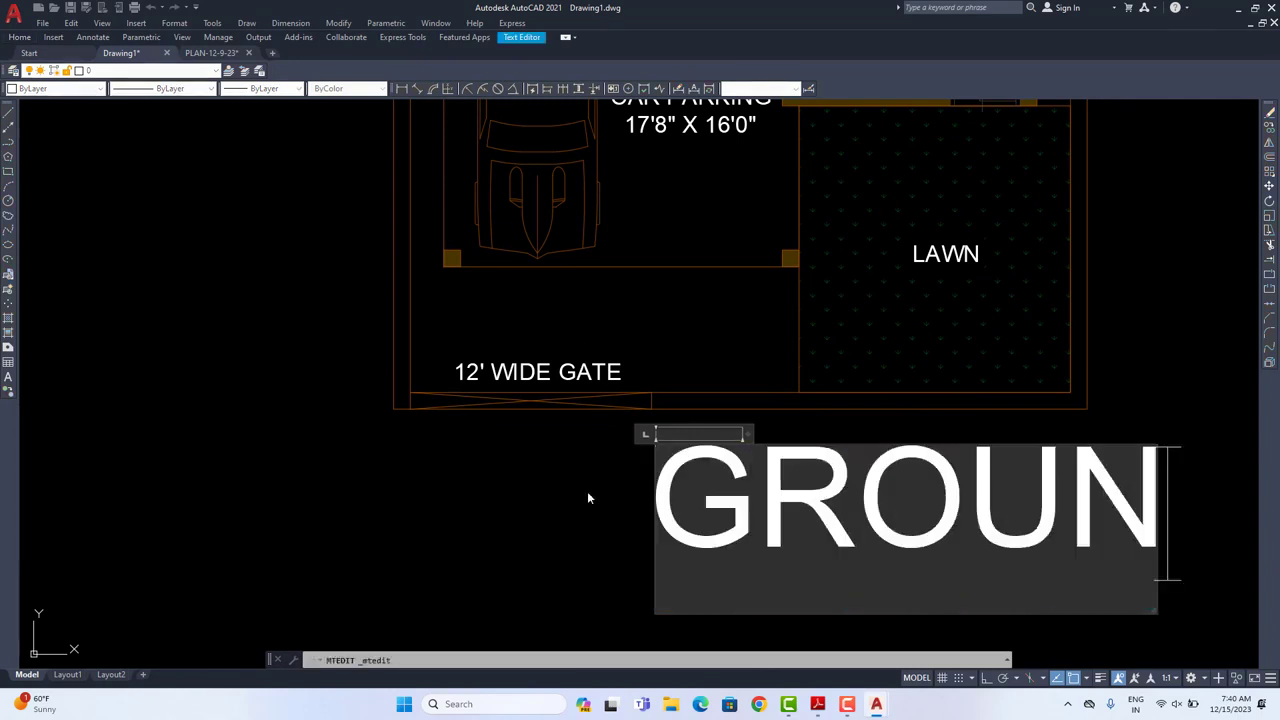
type("D")
key("Return")
type("FLOOR")
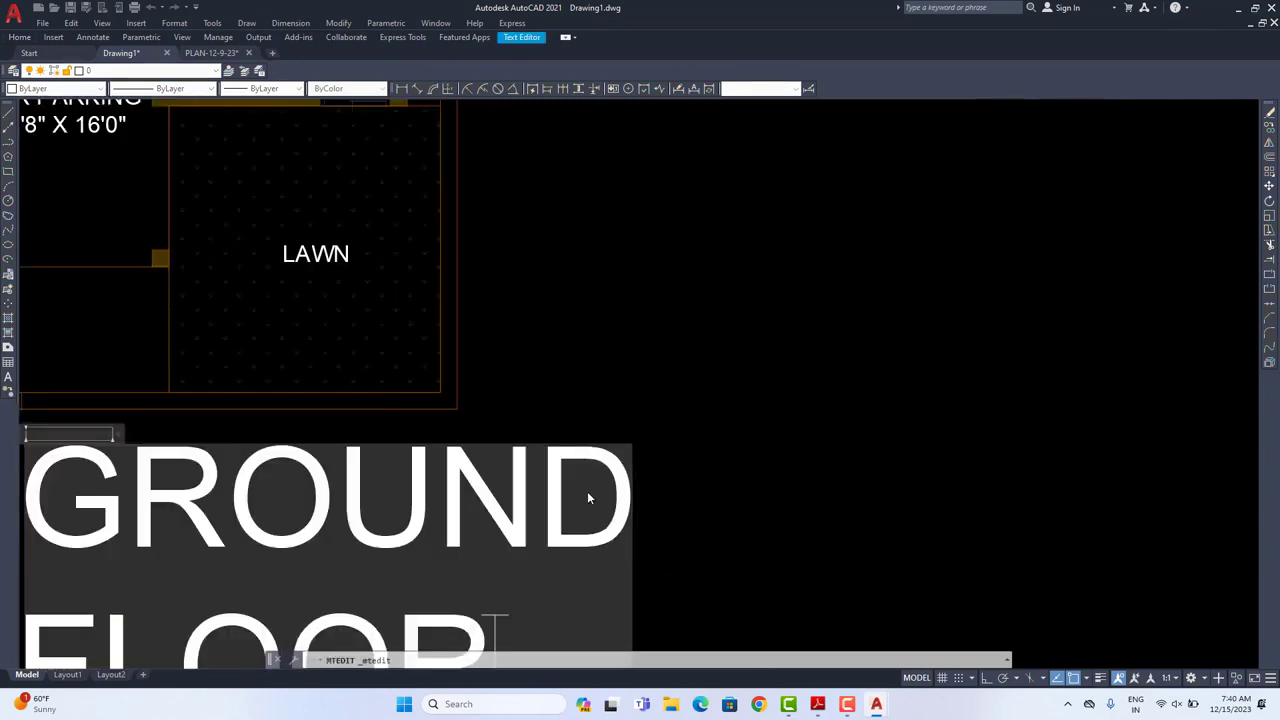
key("Return")
type("PLAN")
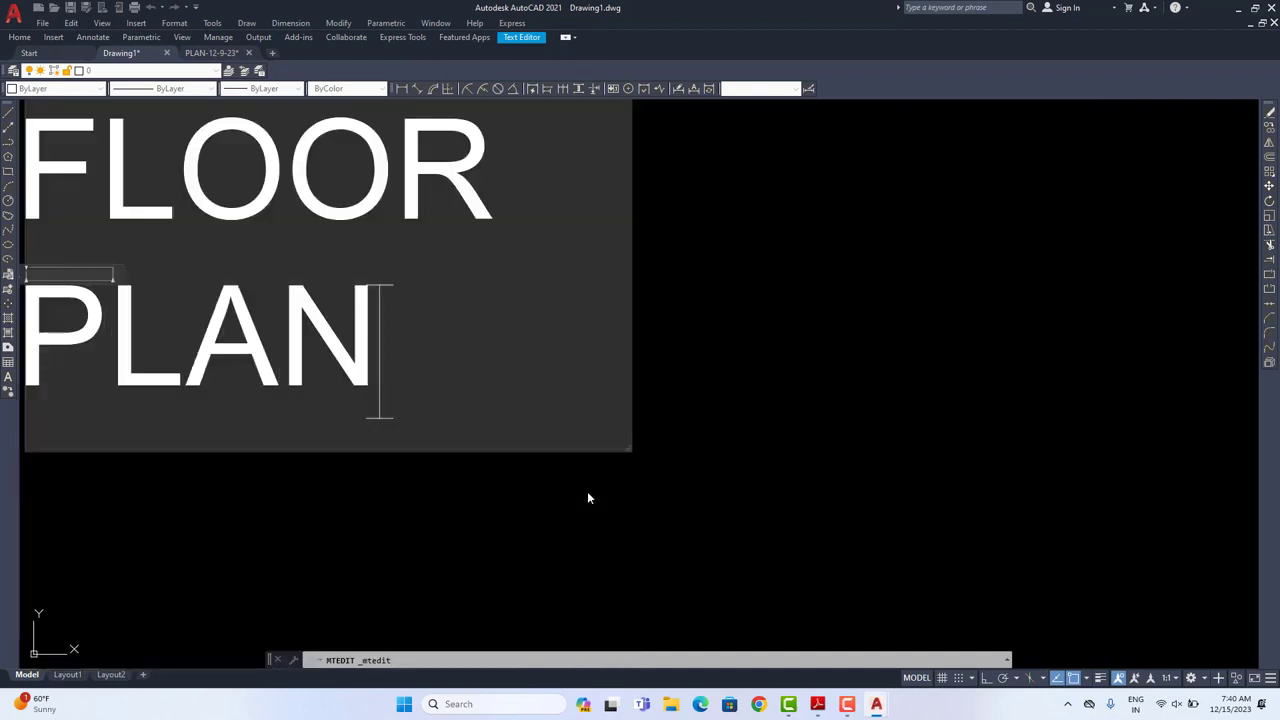
scroll(627, 478, "down", 4)
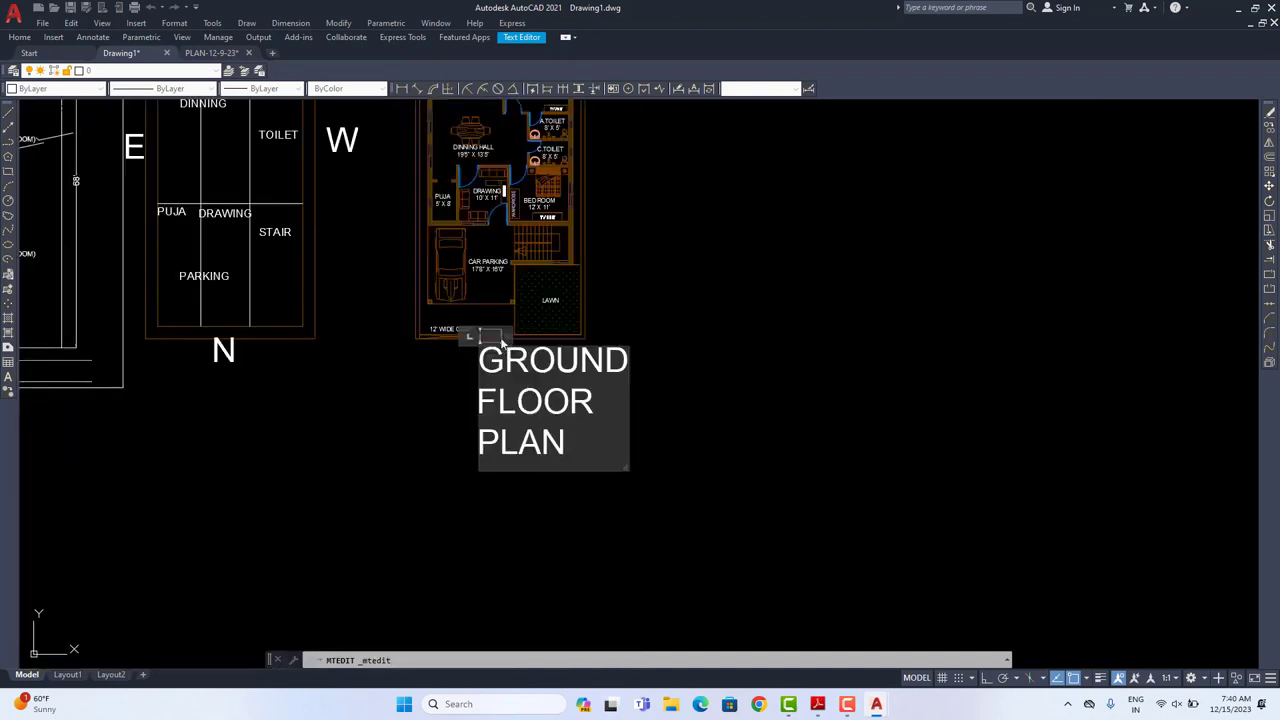
left_click_drag(522, 337, 888, 338)
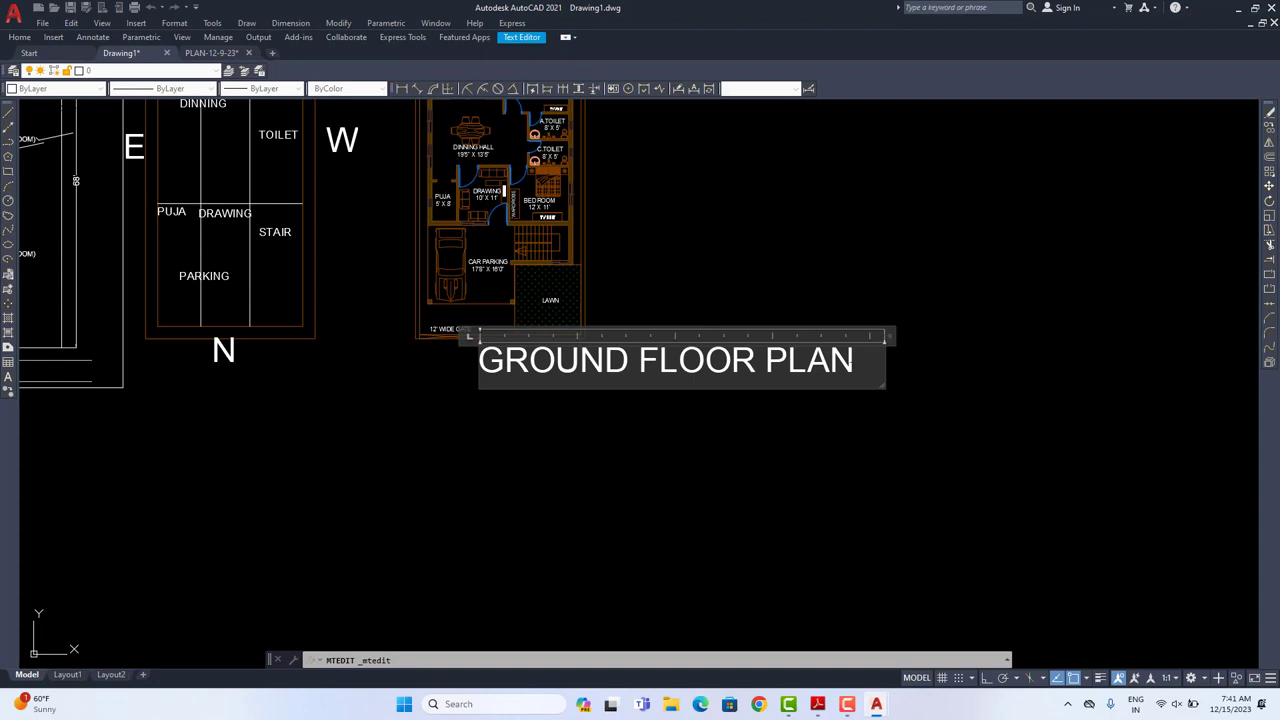
Step: Reduce the text height of the whole GROUND FLOOR PLAN title and make it bold and underlined
key("ctrl+a")
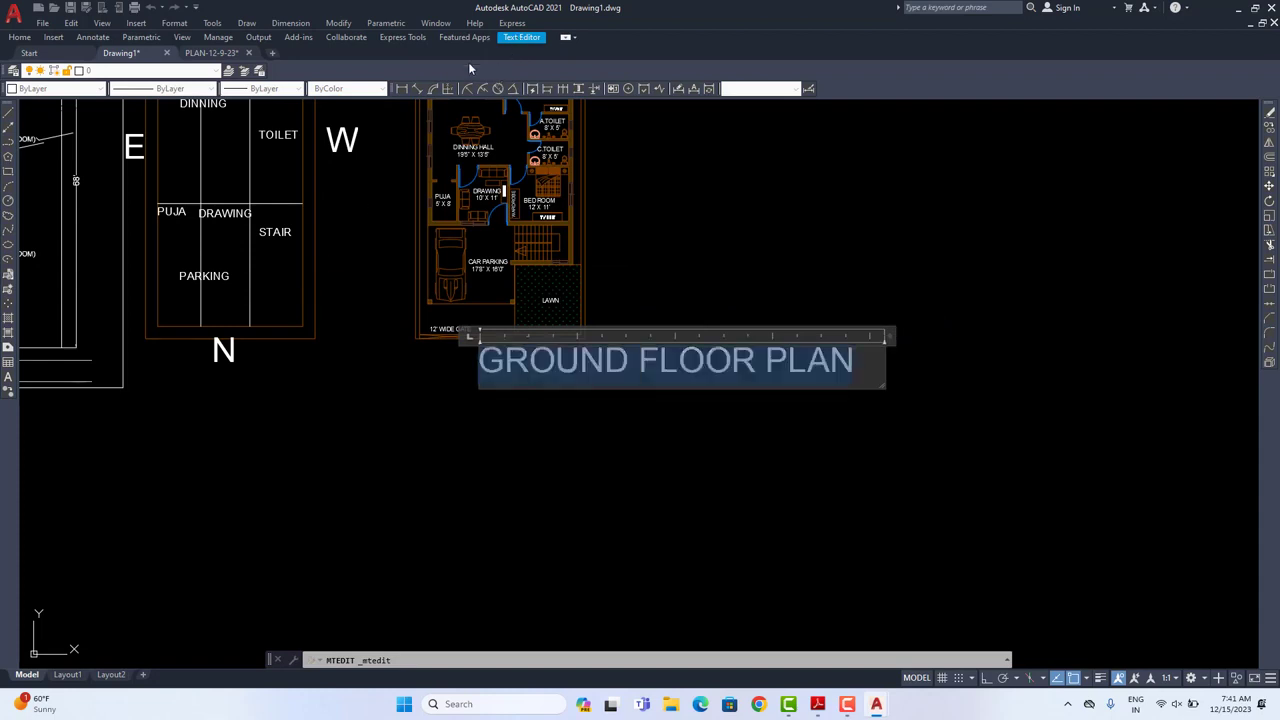
left_click(522, 38)
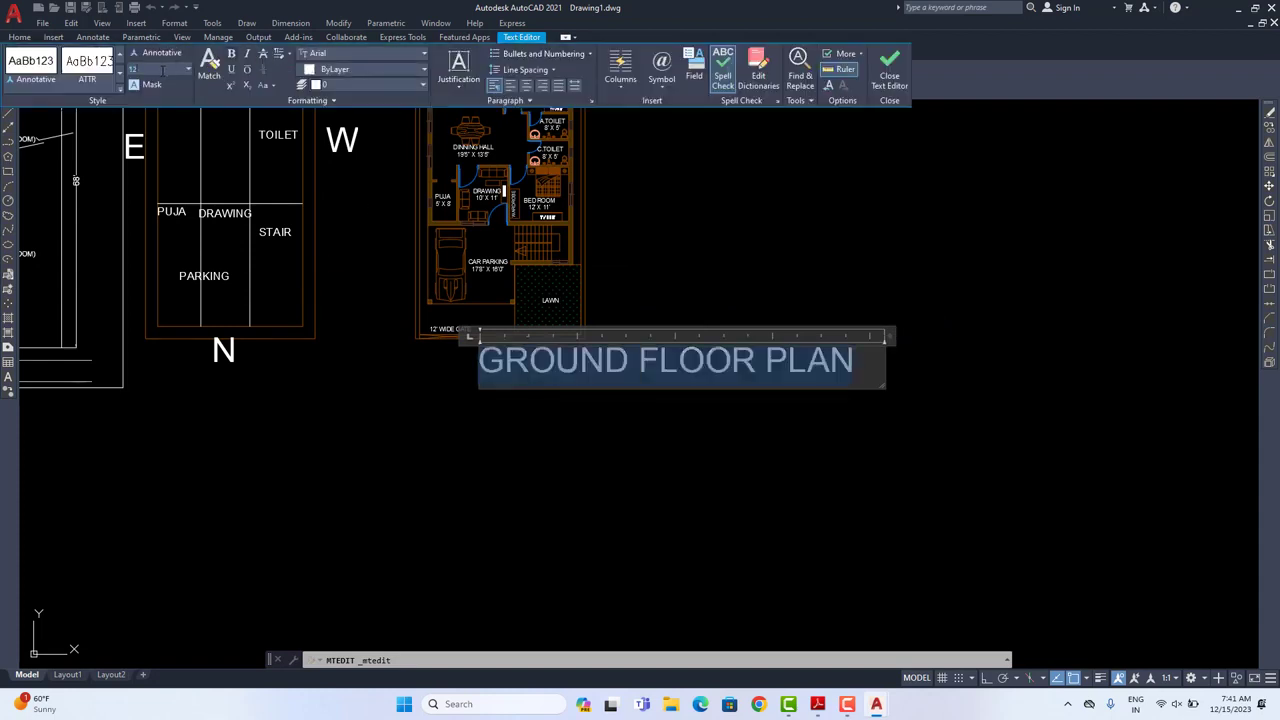
key("Return")
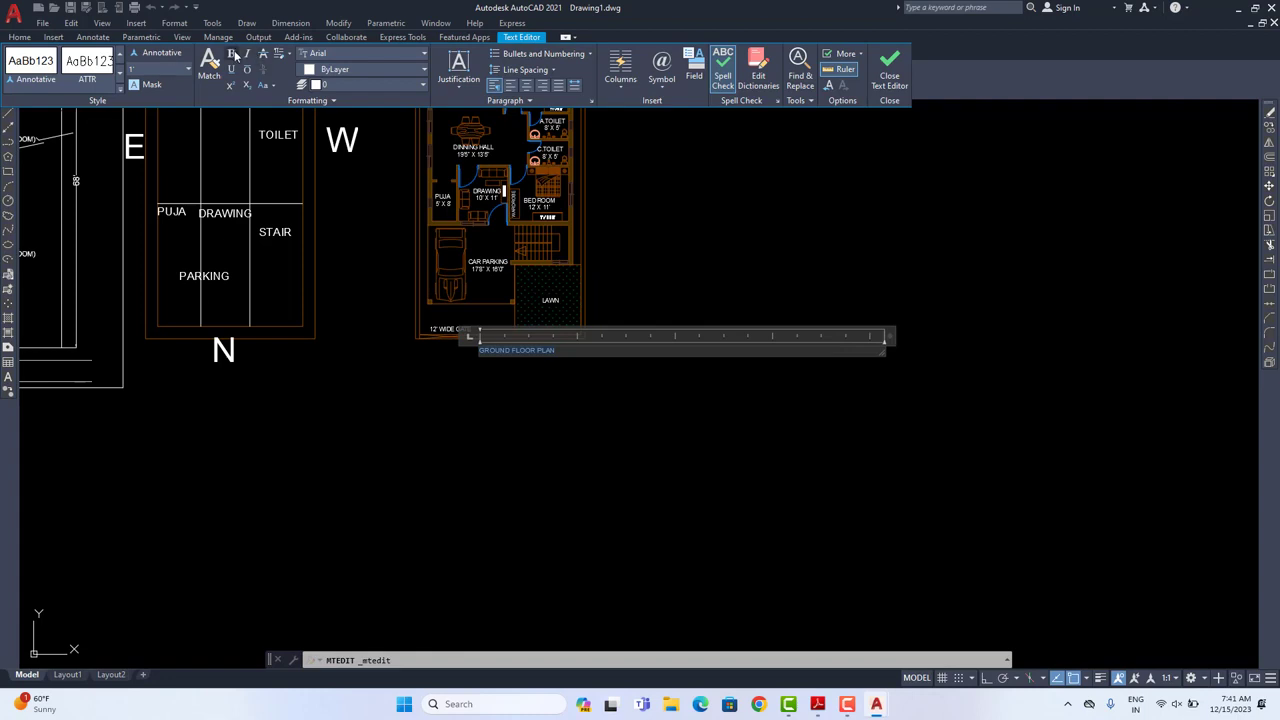
double_click(888, 338)
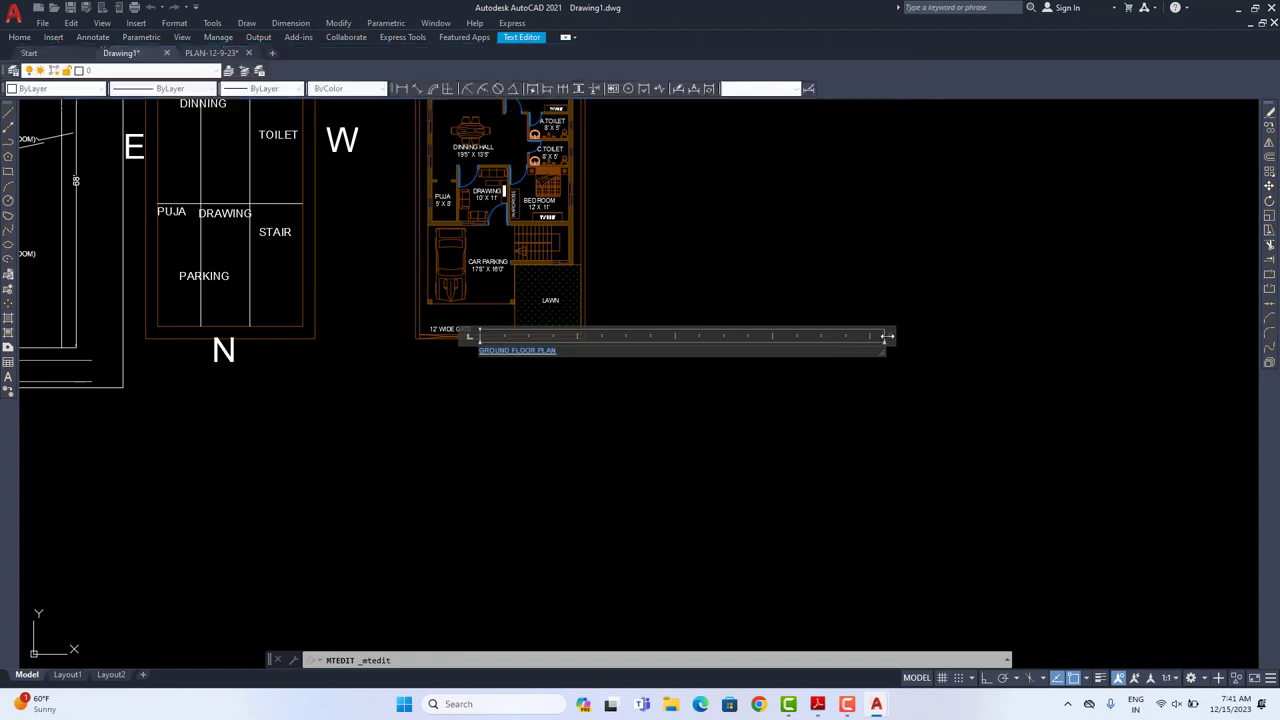
left_click(810, 350)
Step: Move the GROUND FLOOR PLAN title left so it is roughly centred below the front boundary
scroll(484, 356, "up", 5)
left_click(536, 357)
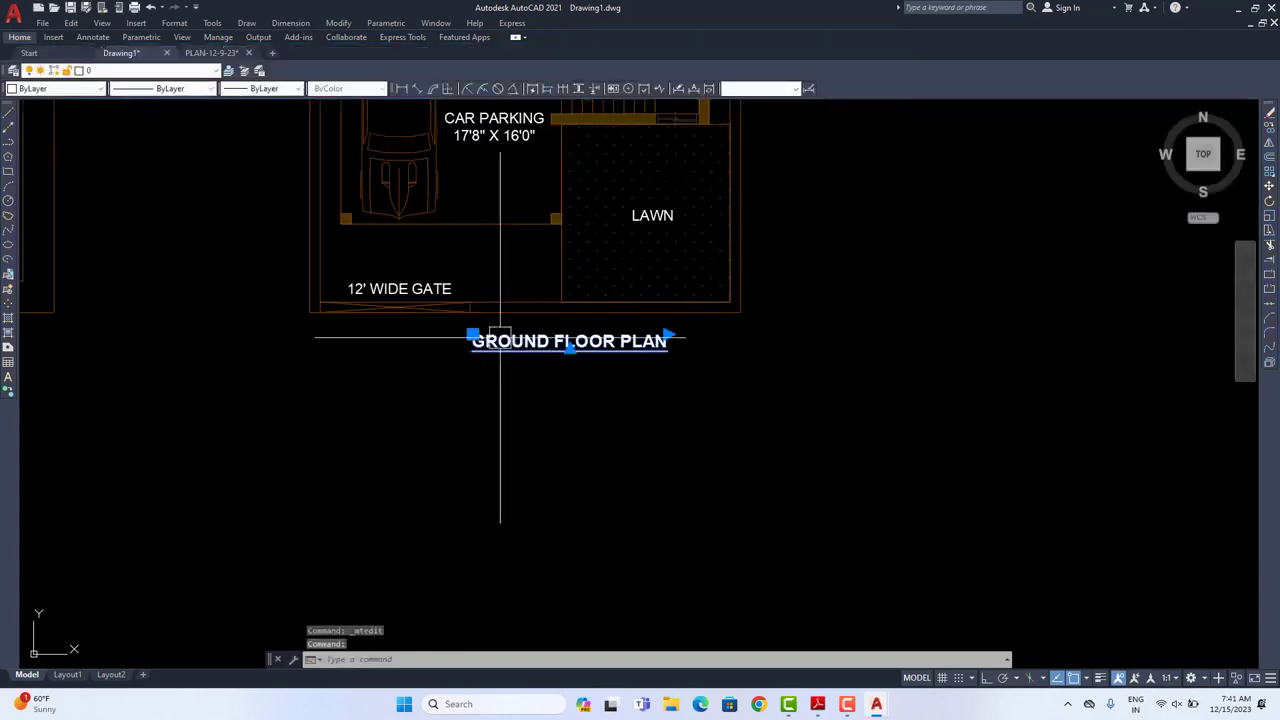
left_click(1269, 186)
left_click(944, 362)
left_click(885, 361)
Step: Add a linear dimension for the overall plot width between the outer rear corners, placed just above the rear boundary
scroll(680, 378, "down", 4)
middle_click_drag(680, 390, 585, 544)
middle_click_drag(598, 473, 588, 502)
scroll(550, 240, "up", 4)
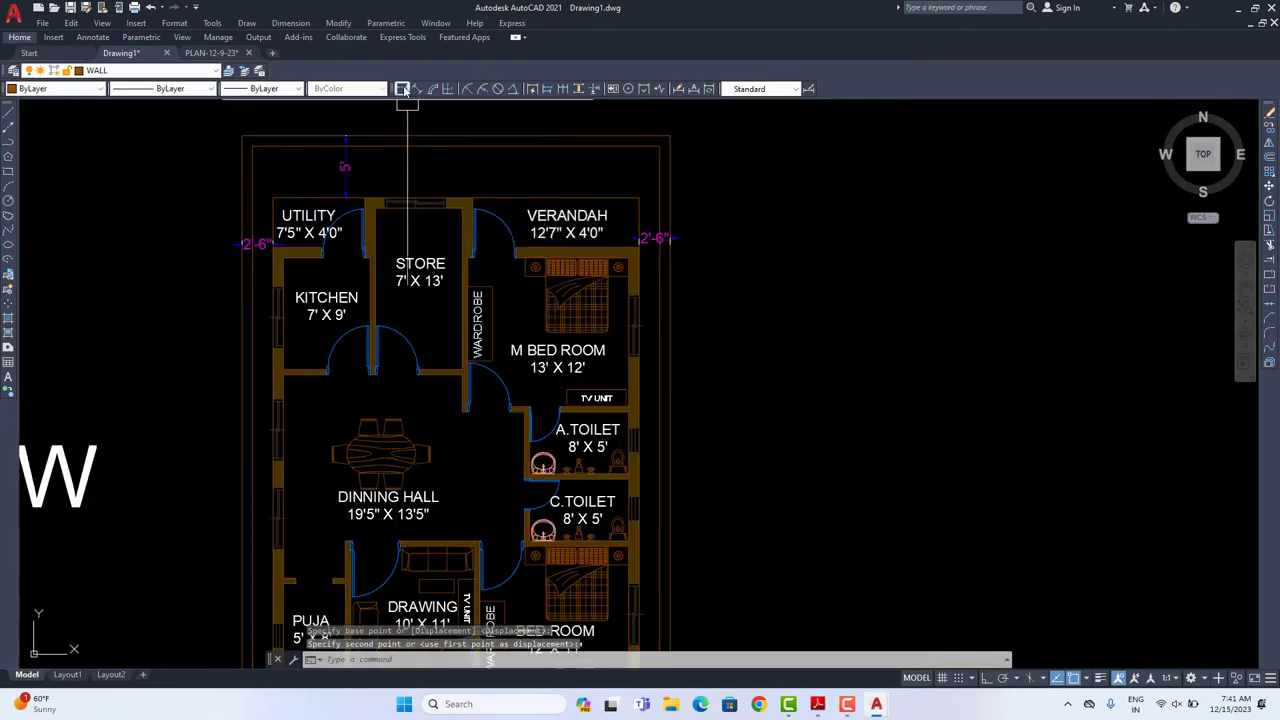
left_click(403, 89)
middle_click_drag(576, 150, 566, 300)
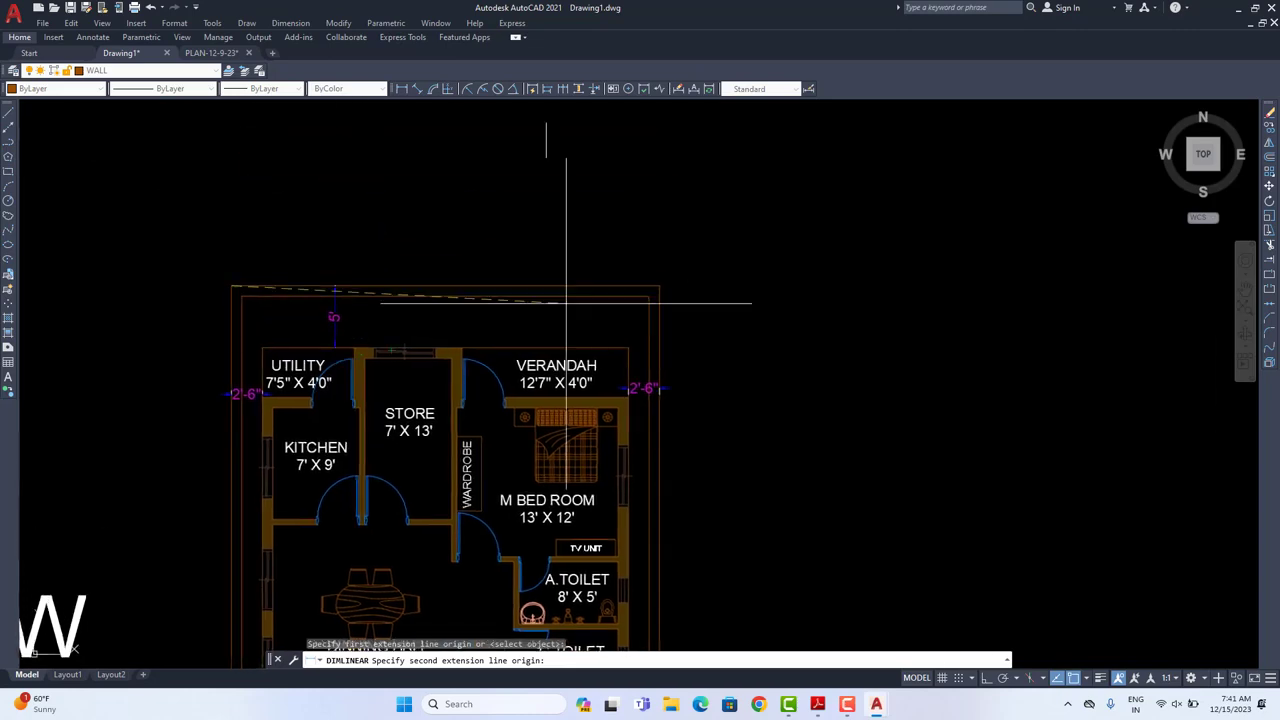
left_click(659, 285)
left_click(657, 266)
scroll(596, 323, "down", 2)
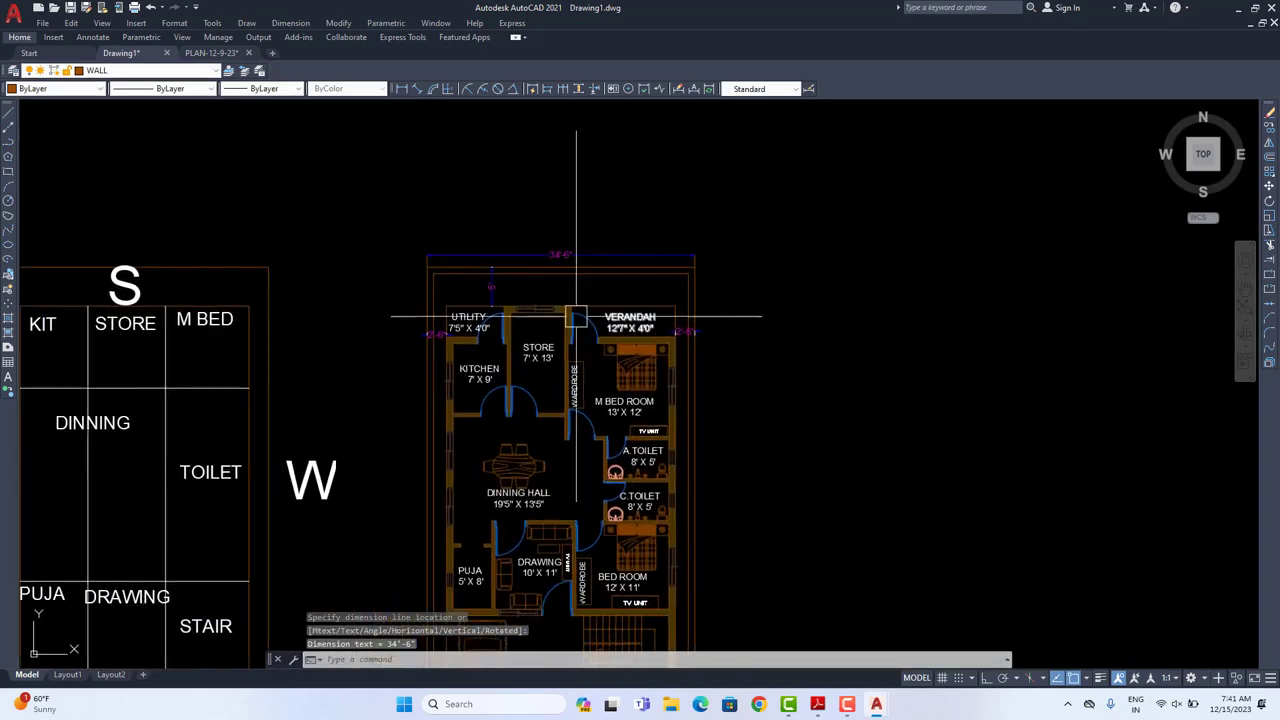
Step: Add a vertical linear dimension for the overall plot length, placed just outside the left boundary
key("Return")
left_click(427, 266)
scroll(427, 266, "down", 2)
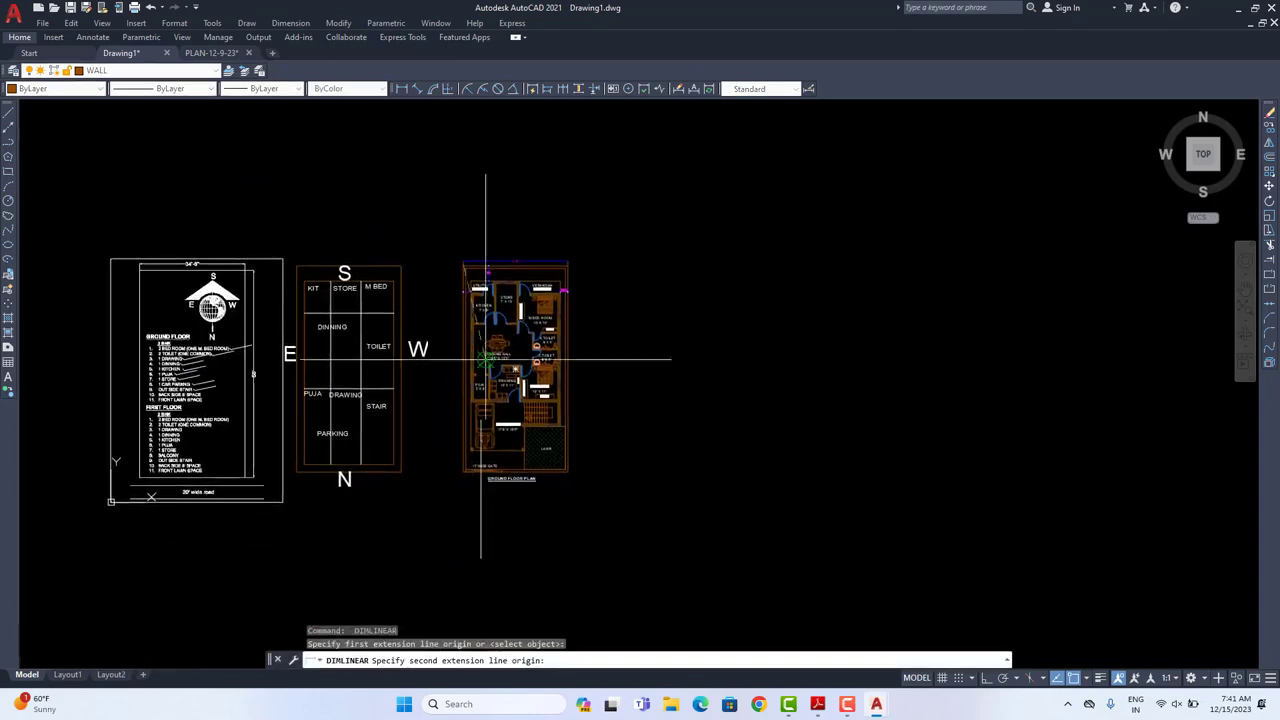
scroll(434, 480, "up", 4)
left_click(434, 474)
middle_click_drag(434, 474, 421, 612)
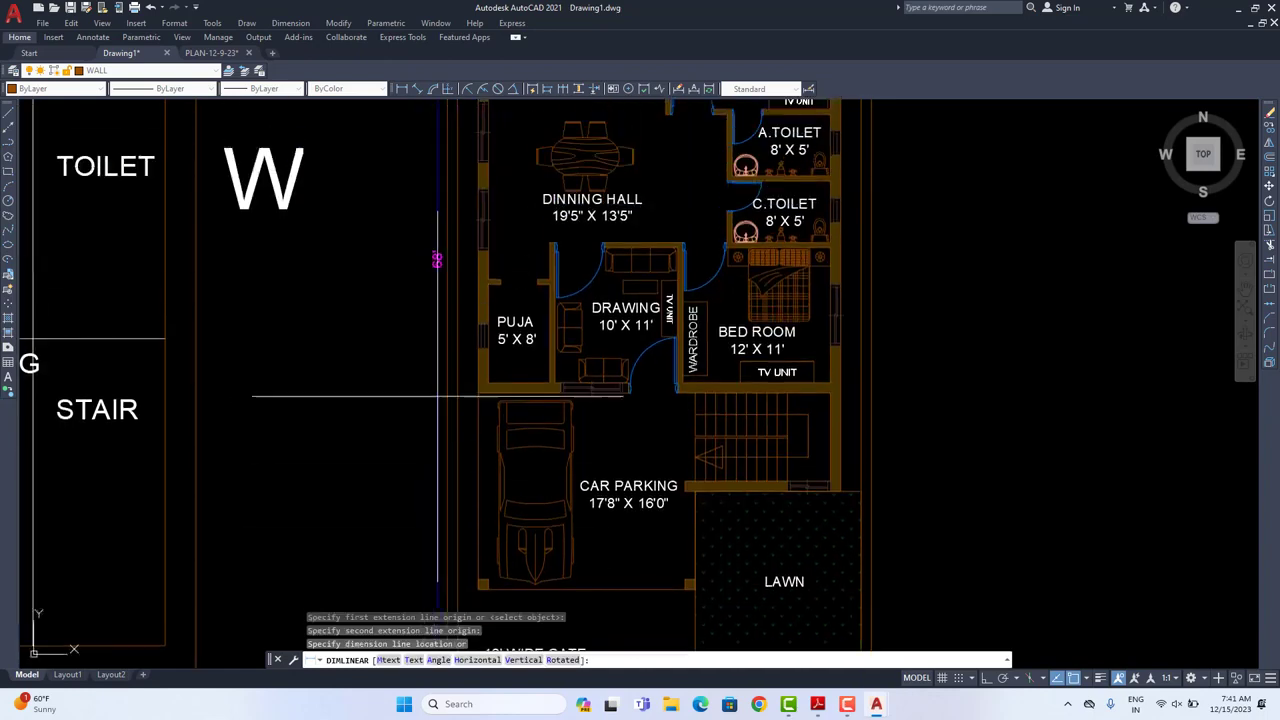
left_click(434, 383)
Step: Add a linear dimension for the building width from the utility's outer corner to the verandah's outer corner, above the rear wall
scroll(710, 427, "down", 4)
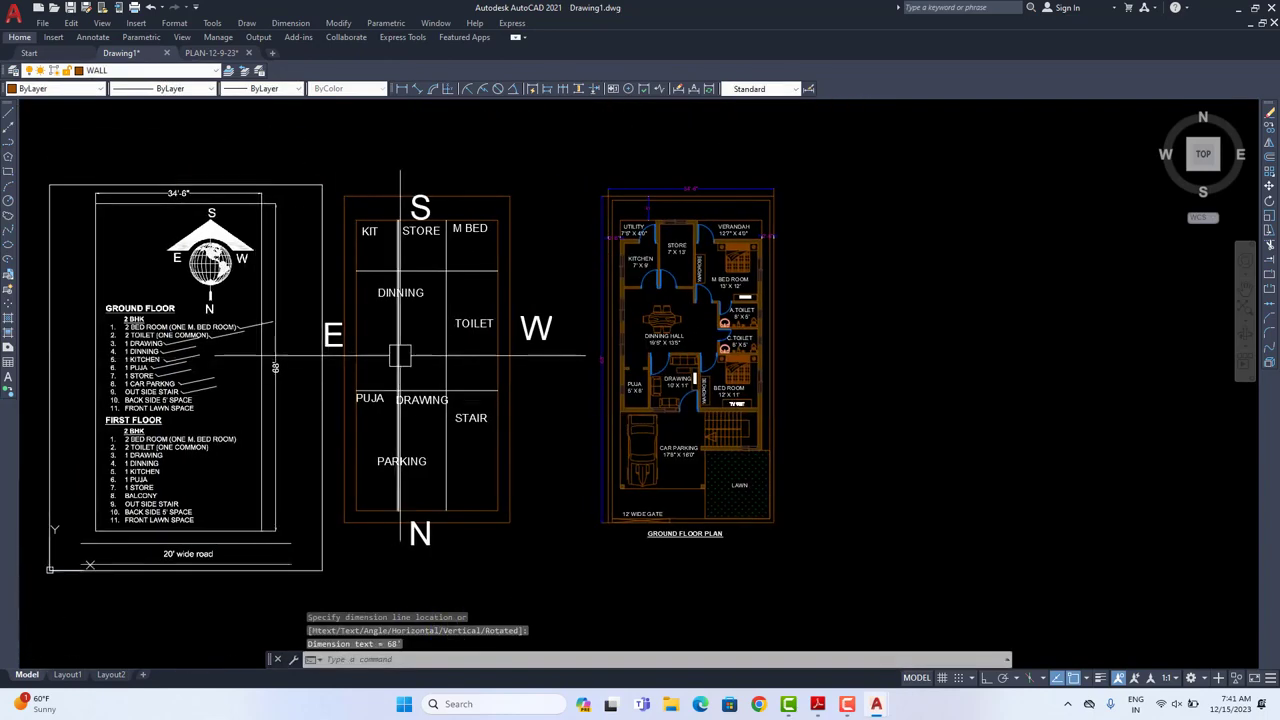
scroll(318, 363, "up", 2)
scroll(609, 114, "down", 2)
scroll(640, 225, "up", 6)
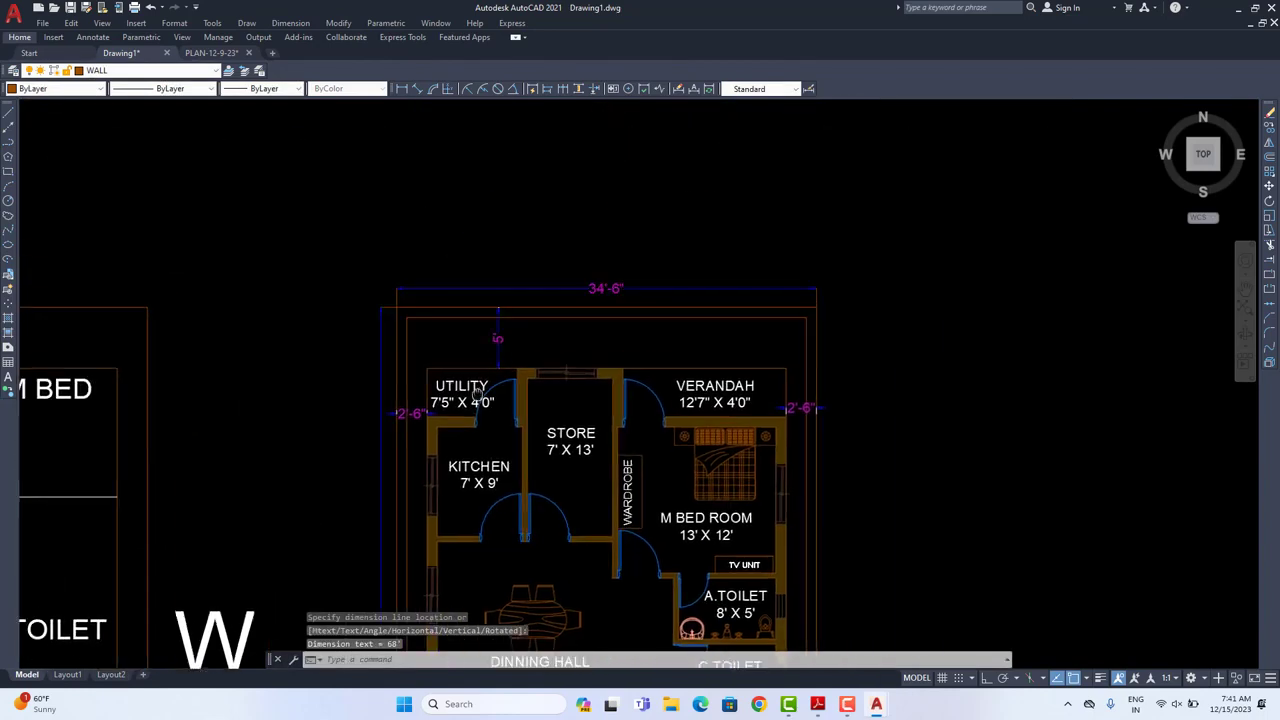
key("Return")
left_click(324, 366)
scroll(622, 412, "down", 2)
middle_click_drag(622, 412, 484, 406)
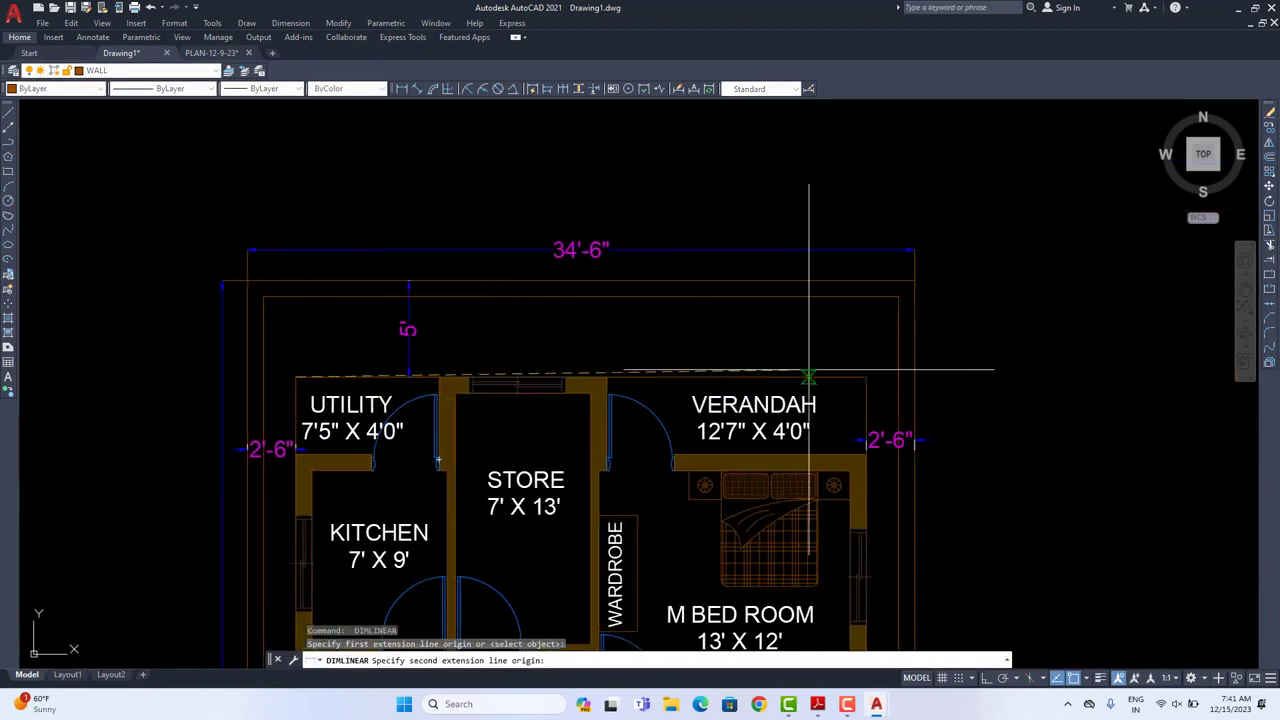
left_click(866, 377)
left_click(817, 352)
Step: Add a vertical linear dimension along the building's right side from the verandah's rear corner to the front of the stair
scroll(817, 408, "down", 2)
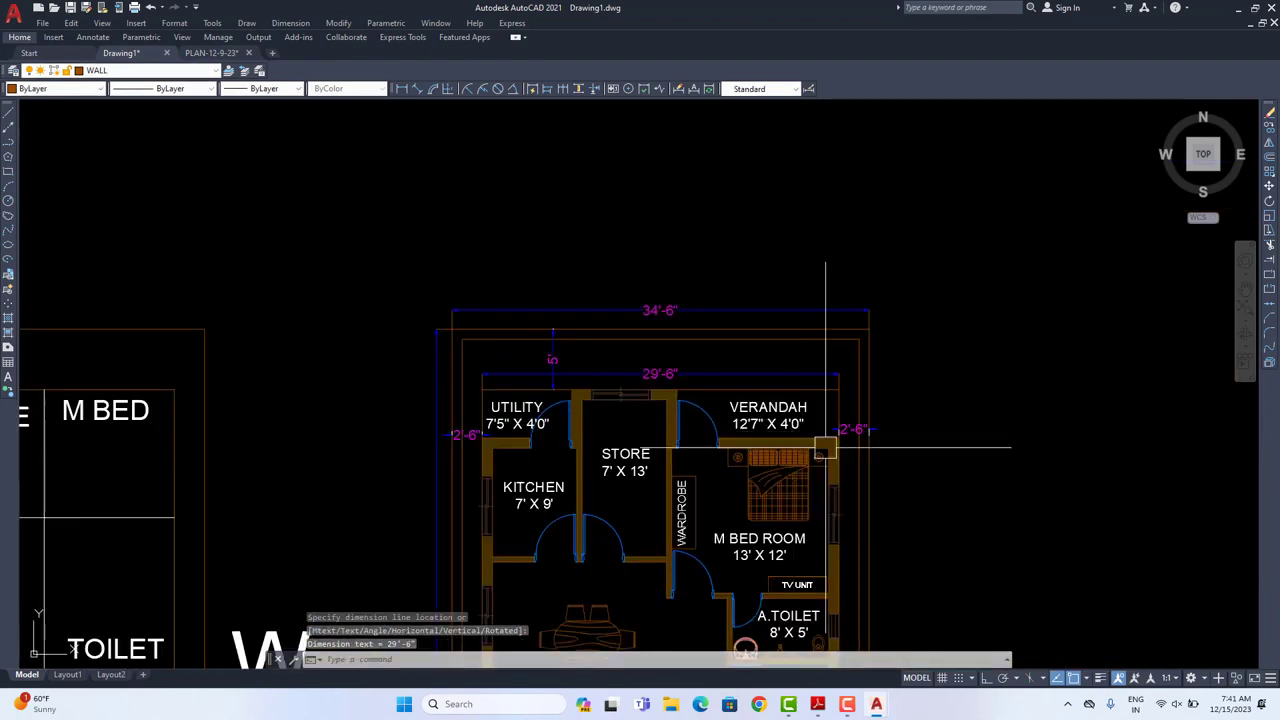
middle_click_drag(865, 438, 646, 305)
key("Return")
left_click(616, 261)
scroll(624, 435, "down", 2)
middle_click_drag(622, 468, 577, 267)
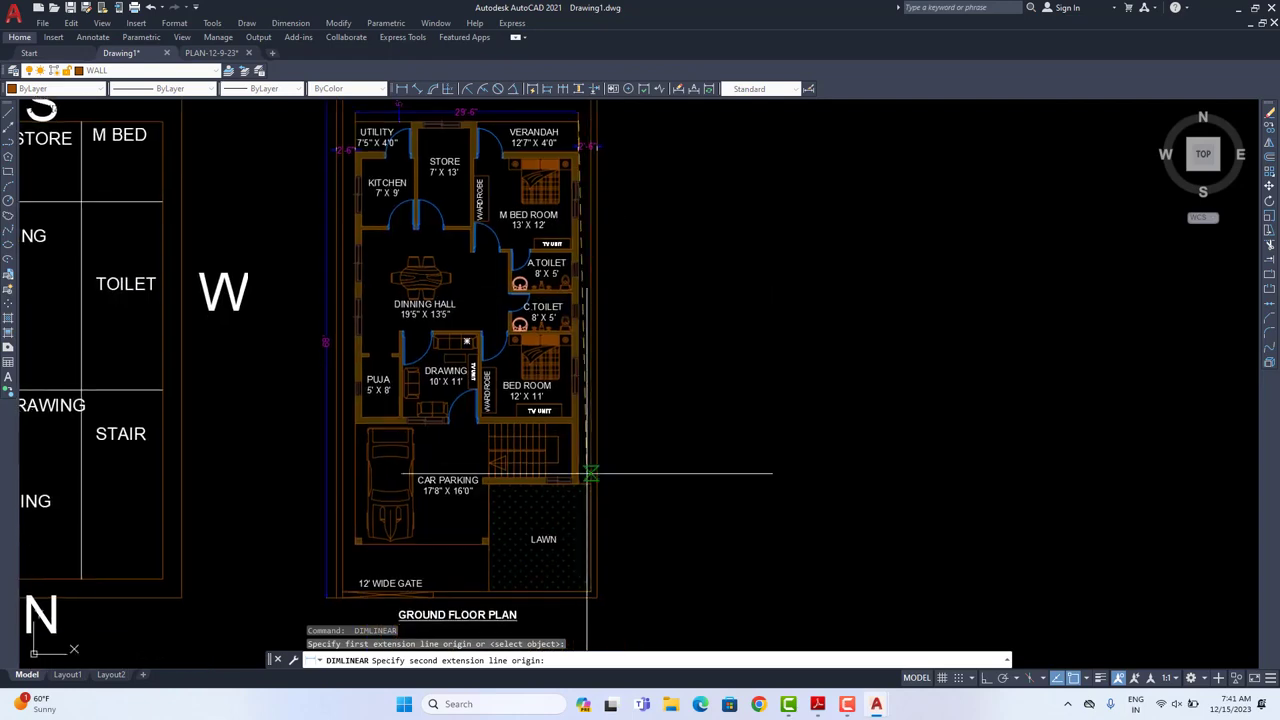
scroll(582, 473, "up", 2)
left_click(567, 495)
scroll(576, 403, "up", 1)
scroll(576, 403, "down", 3)
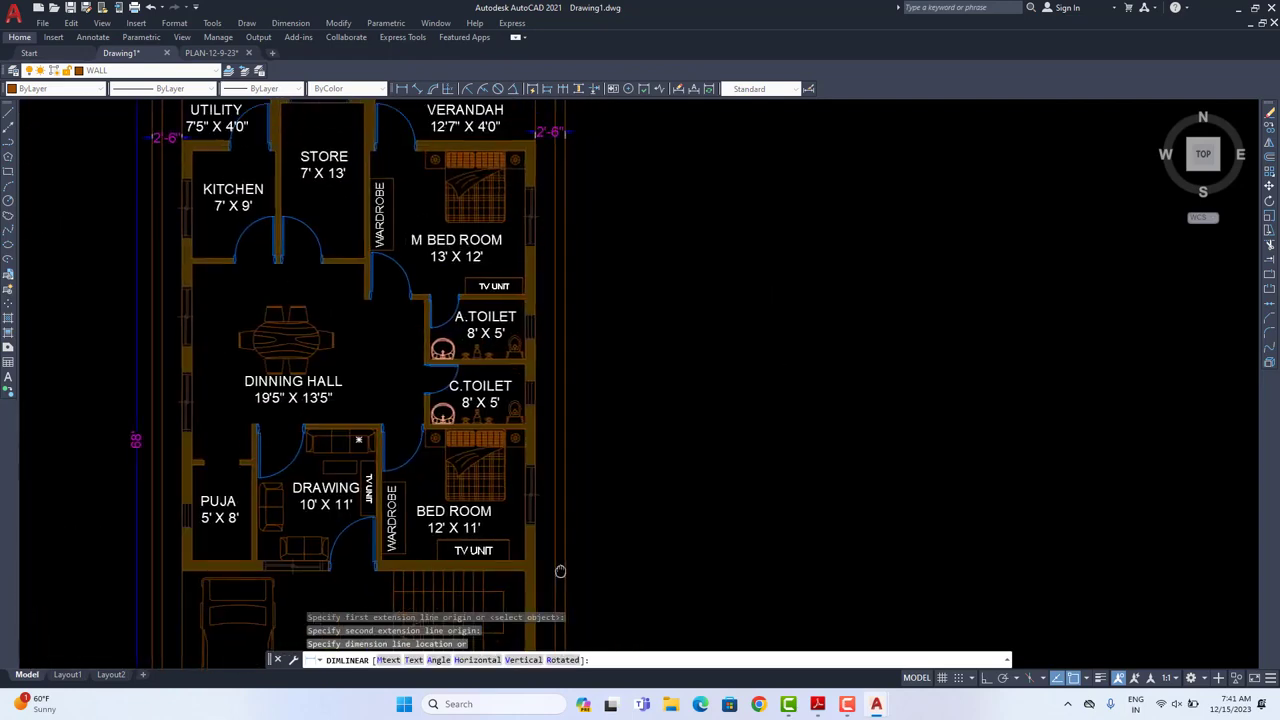
scroll(545, 418, "up", 3)
left_click(546, 414)
Step: Add a vertical linear dimension along the building's left side from the car parking's front corner to the utility's rear corner
scroll(548, 383, "down", 3)
middle_click_drag(384, 560, 444, 474)
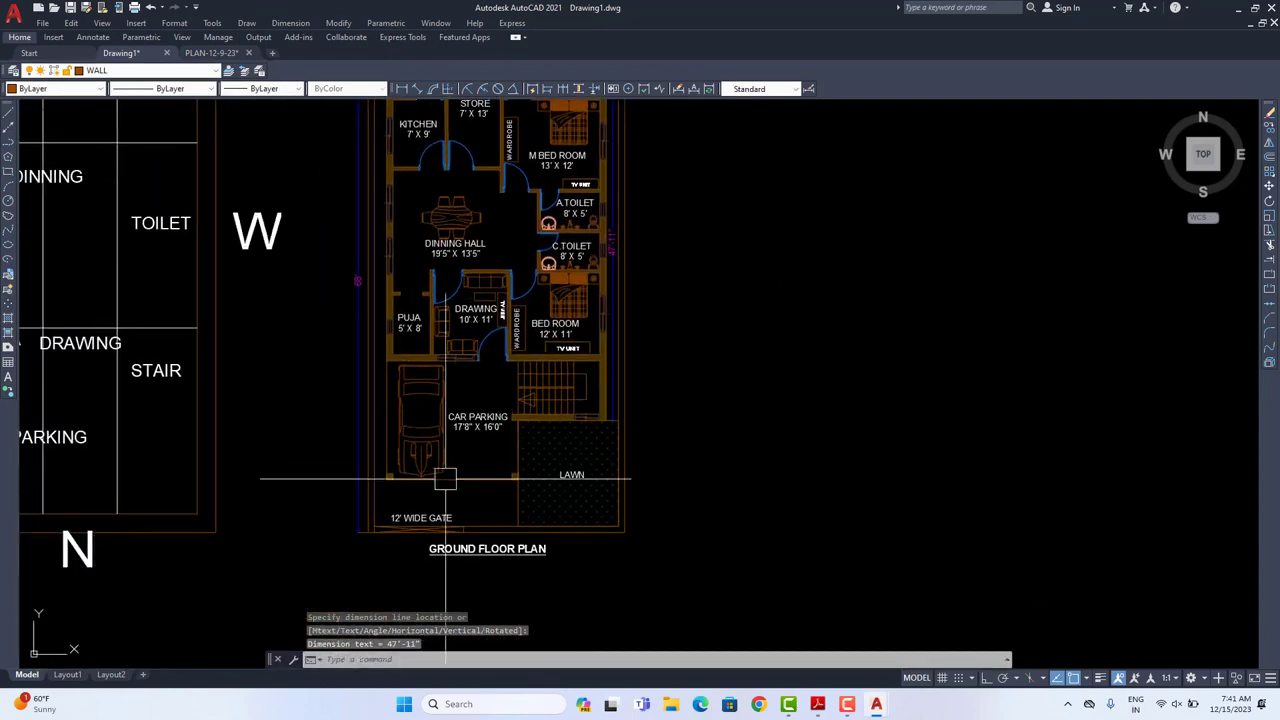
scroll(367, 480, "up", 4)
key("Return")
left_click(413, 472)
scroll(447, 320, "down", 4)
middle_click_drag(448, 318, 400, 610)
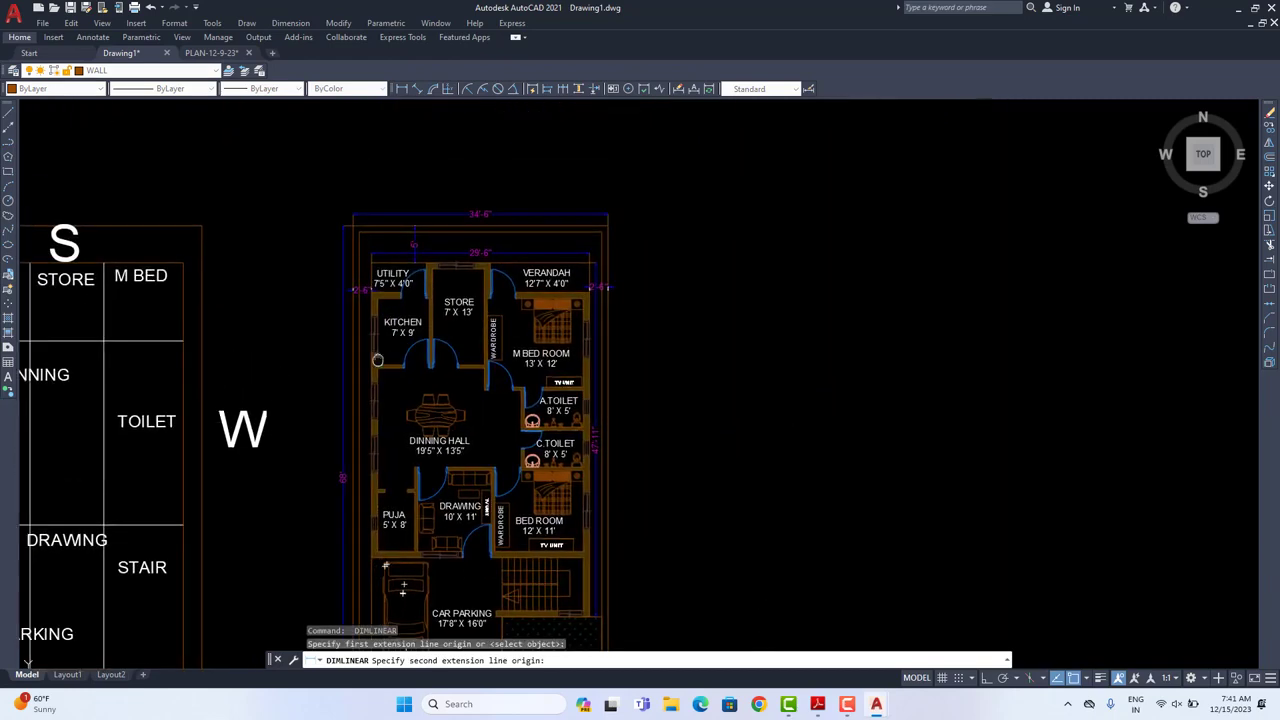
scroll(370, 290, "up", 3)
left_click(344, 311)
scroll(344, 311, "down", 3)
middle_click_drag(345, 650, 371, 424)
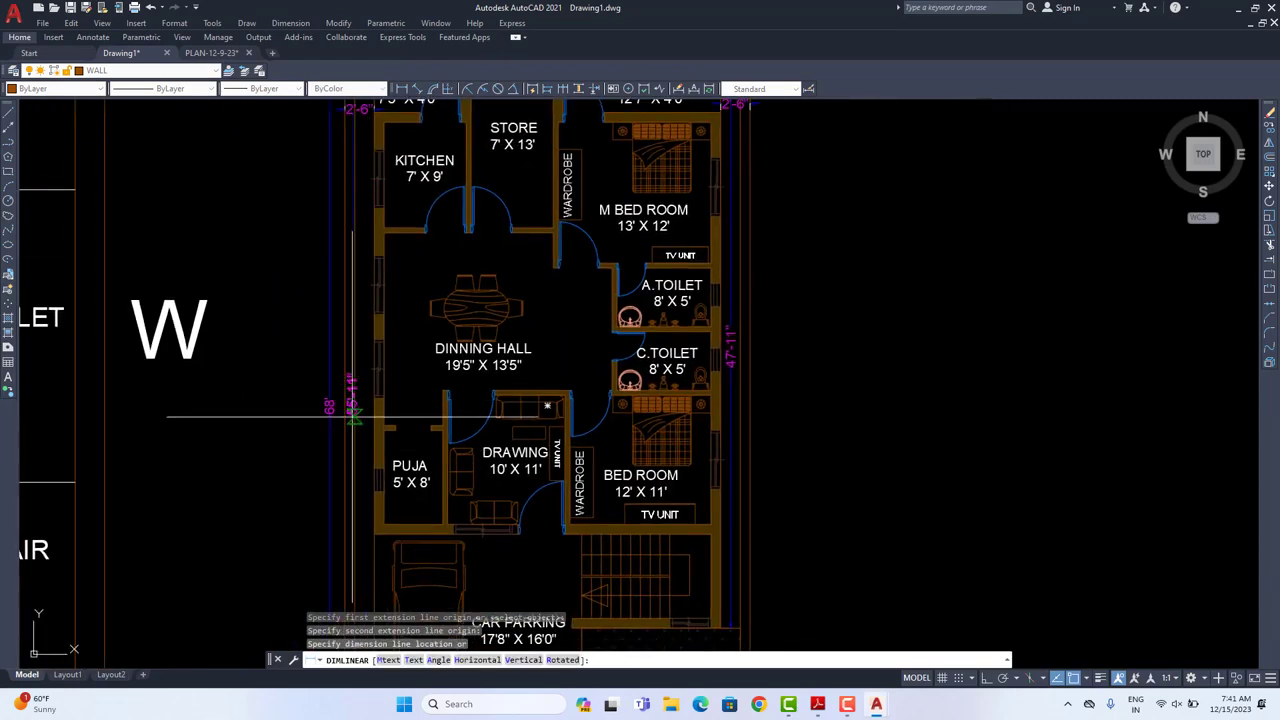
scroll(371, 424, "up", 4)
left_click(383, 414)
scroll(431, 433, "down", 3)
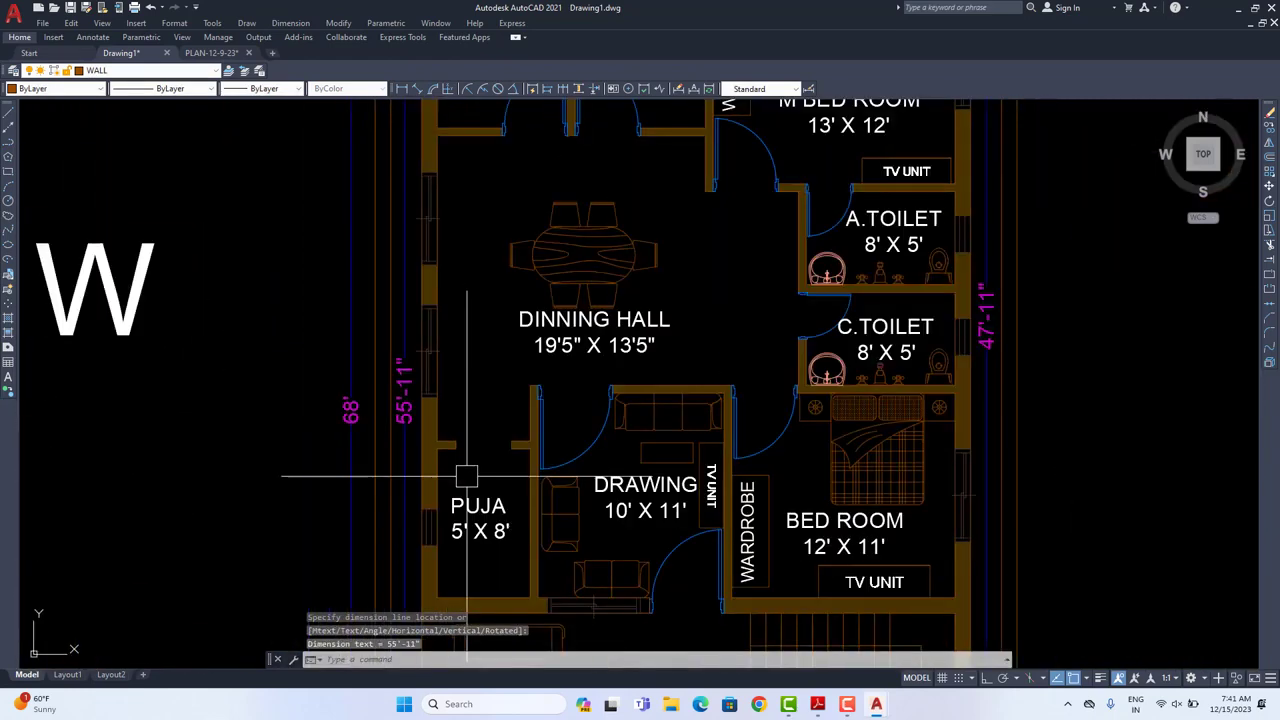
scroll(466, 476, "down", 4)
scroll(457, 386, "up", 5)
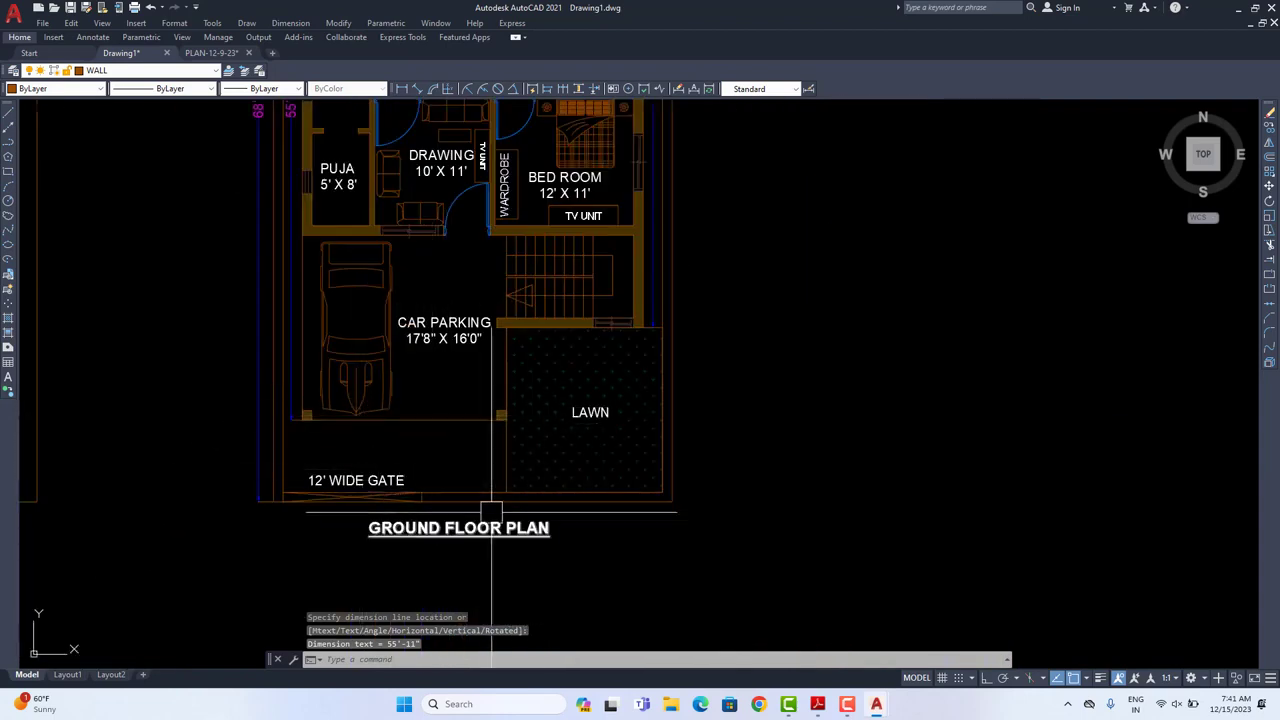
Step: Add a horizontal linear dimension for the car parking's width between its front corners, just below the front edge
scroll(355, 436, "up", 2)
key("space")
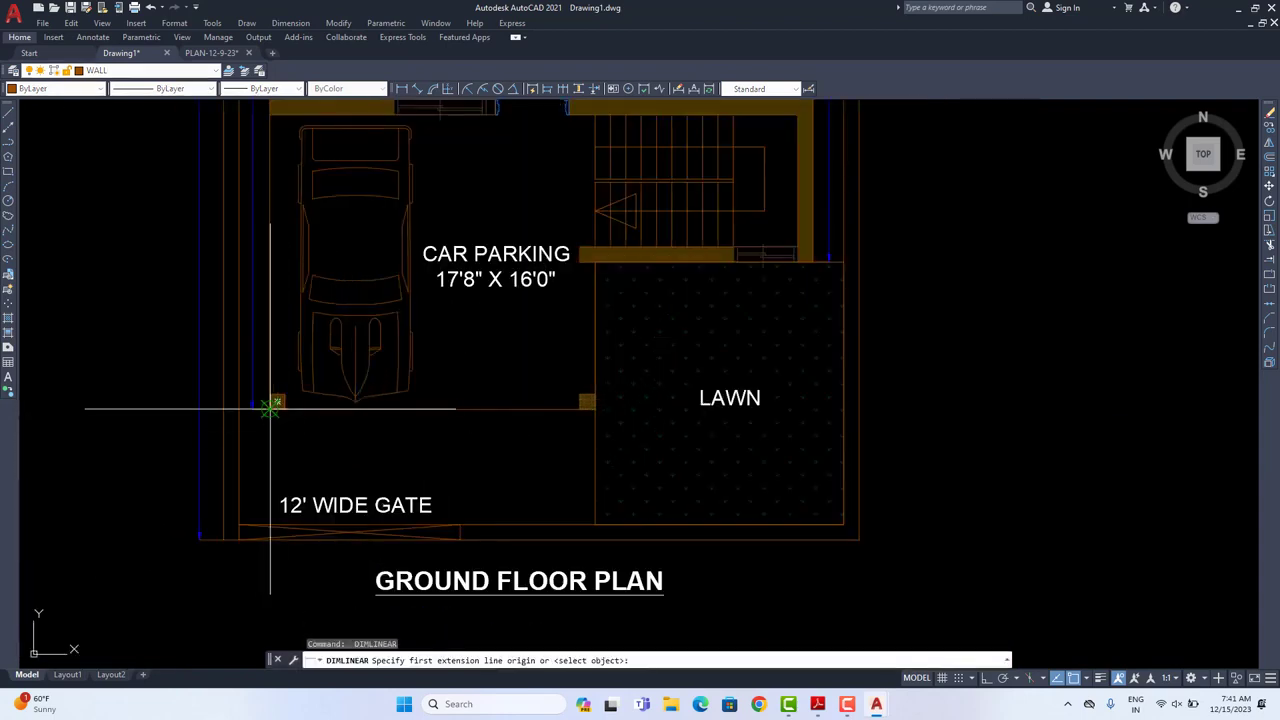
left_click(579, 431)
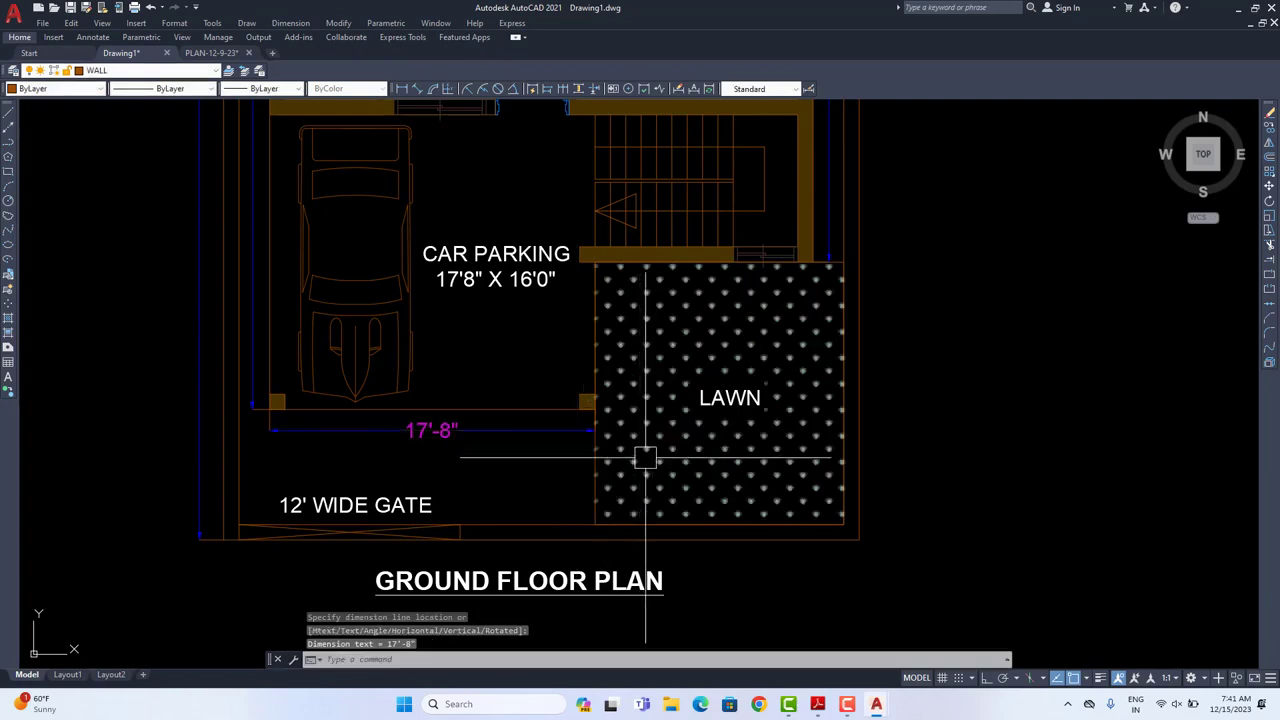
Step: Add a vertical linear dimension from the car parking's front corner to the front boundary, beside the lawn
key("Return")
left_click(596, 421)
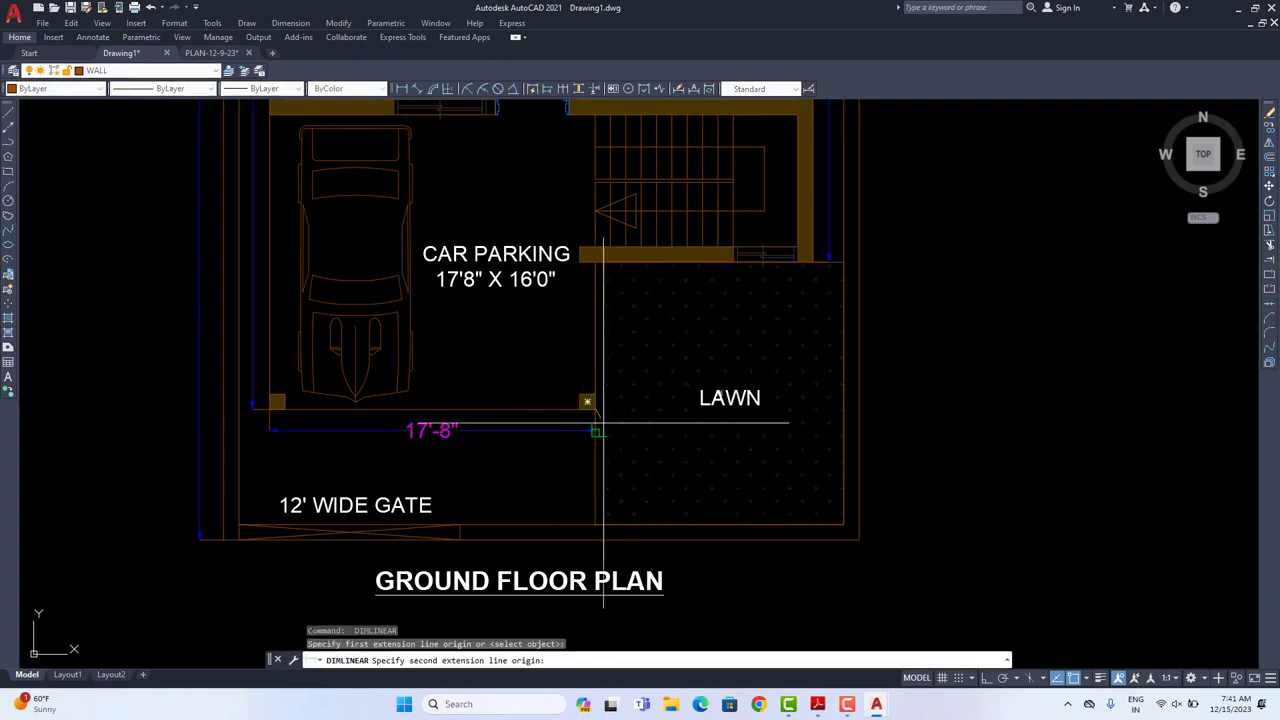
left_click(594, 524)
left_click(582, 470)
scroll(637, 507, "down", 6)
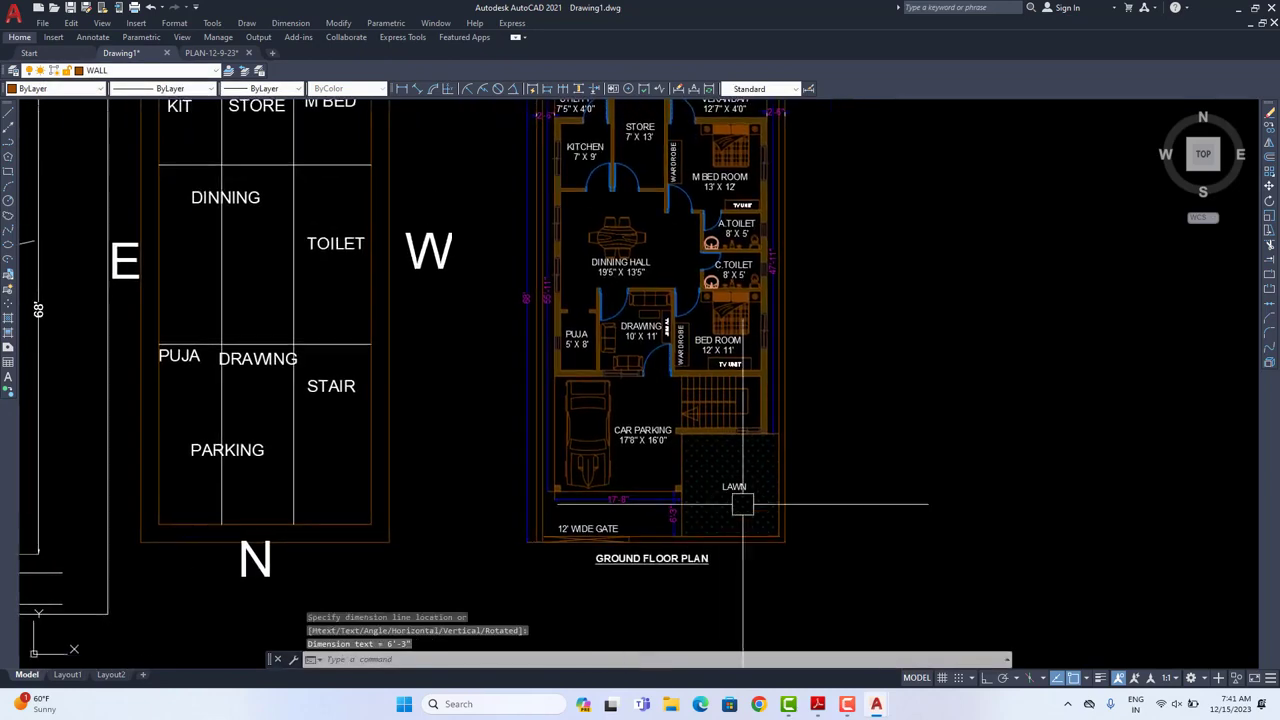
Step: Copy the whole ground floor plan with its title and dimensions horizontally to the right, with Ortho on
scroll(637, 507, "up", 3)
scroll(614, 528, "down", 5)
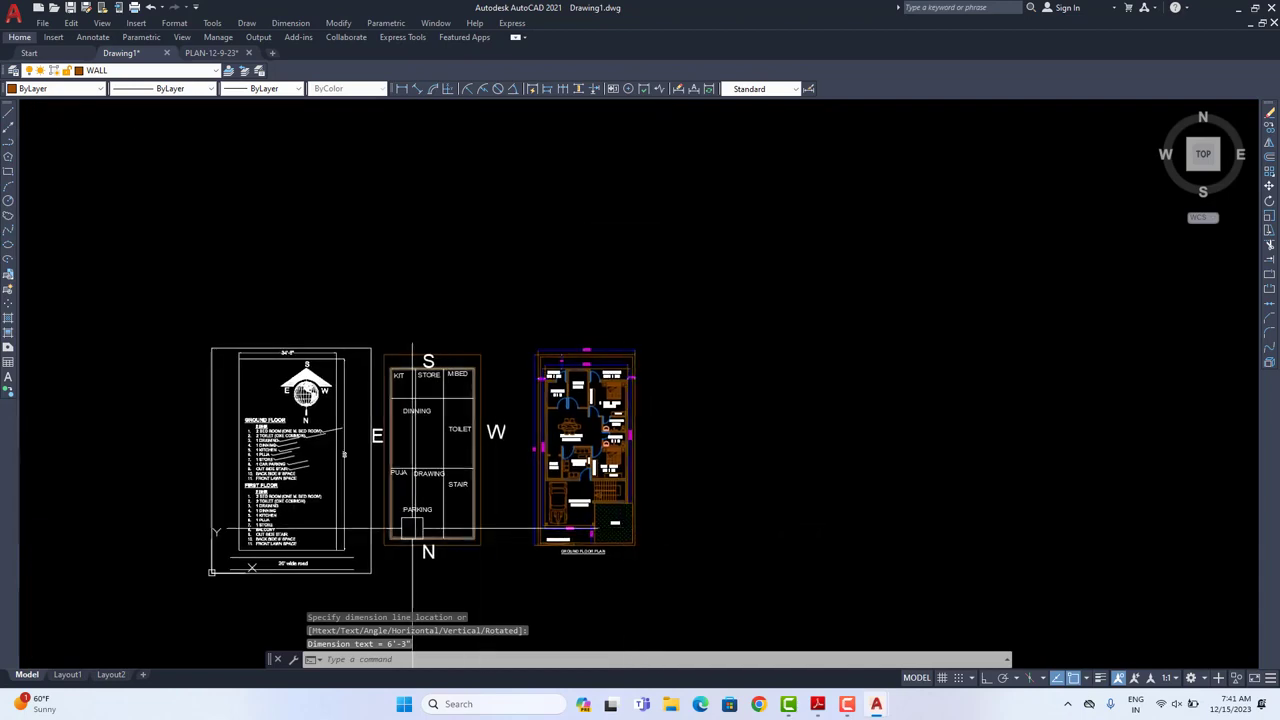
scroll(234, 512, "up", 4)
scroll(234, 512, "down", 4)
left_click(669, 288)
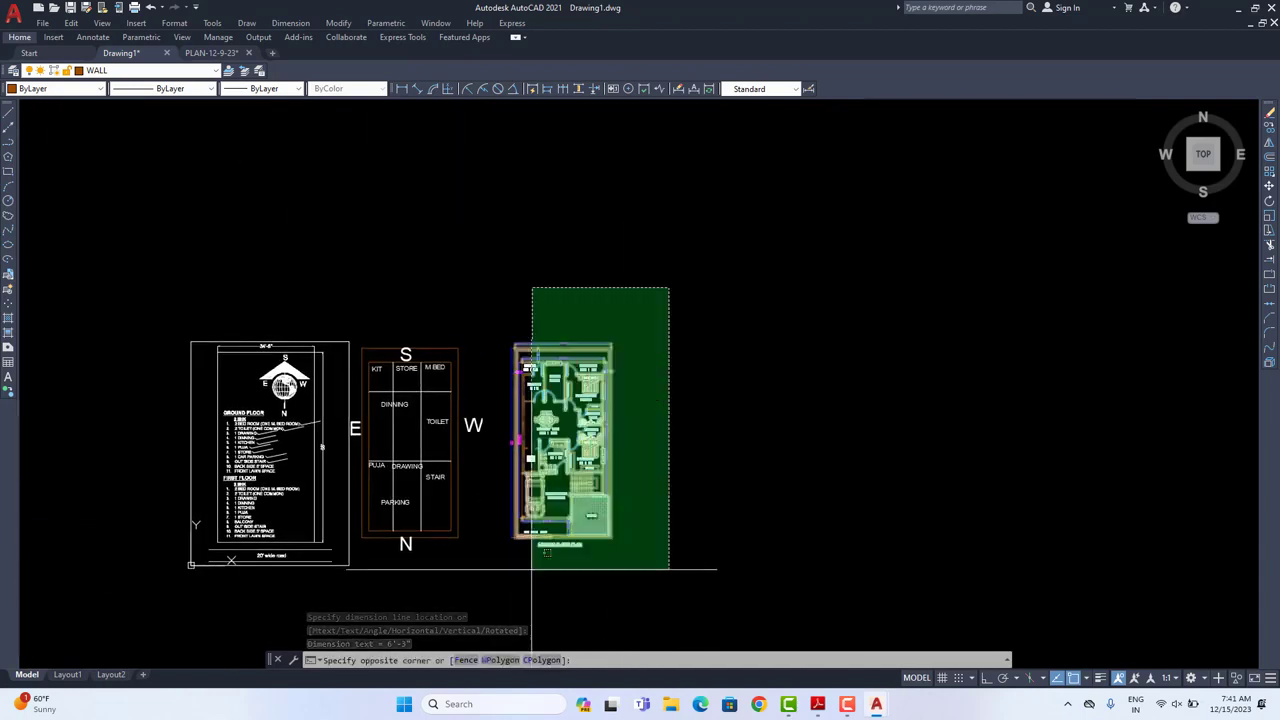
left_click(504, 596)
left_click(1270, 141)
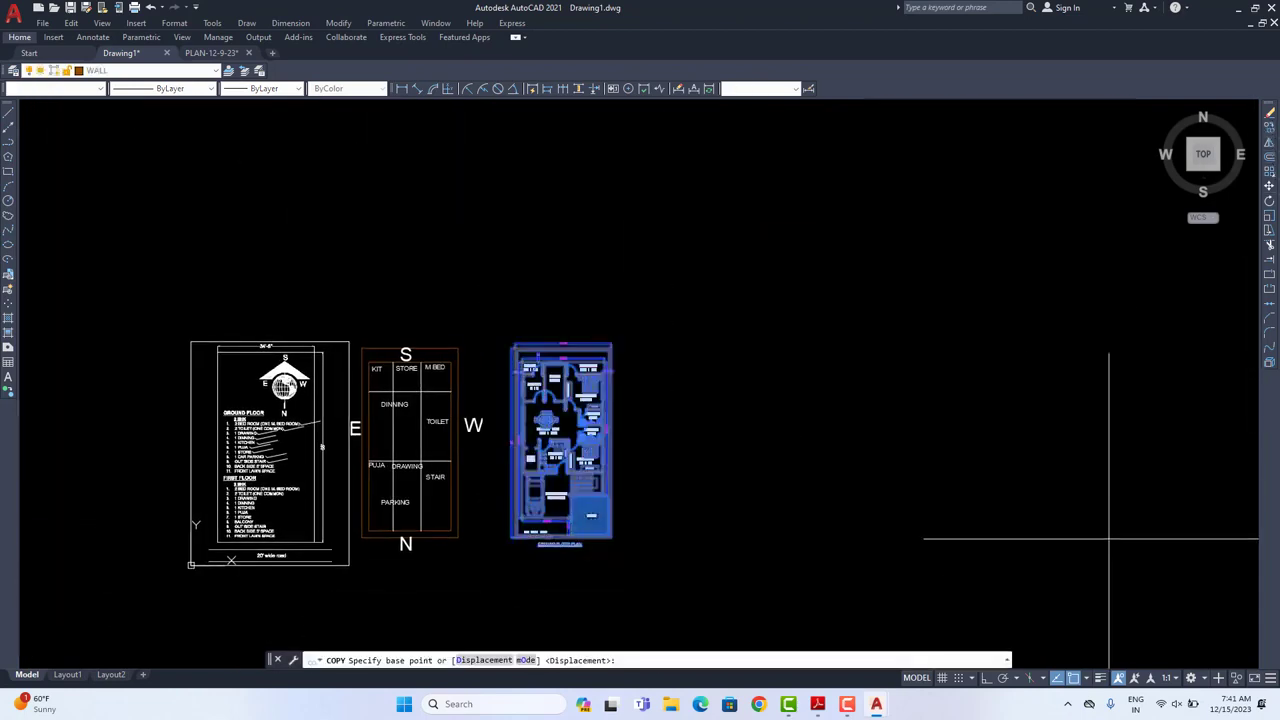
left_click(985, 679)
left_click(710, 466)
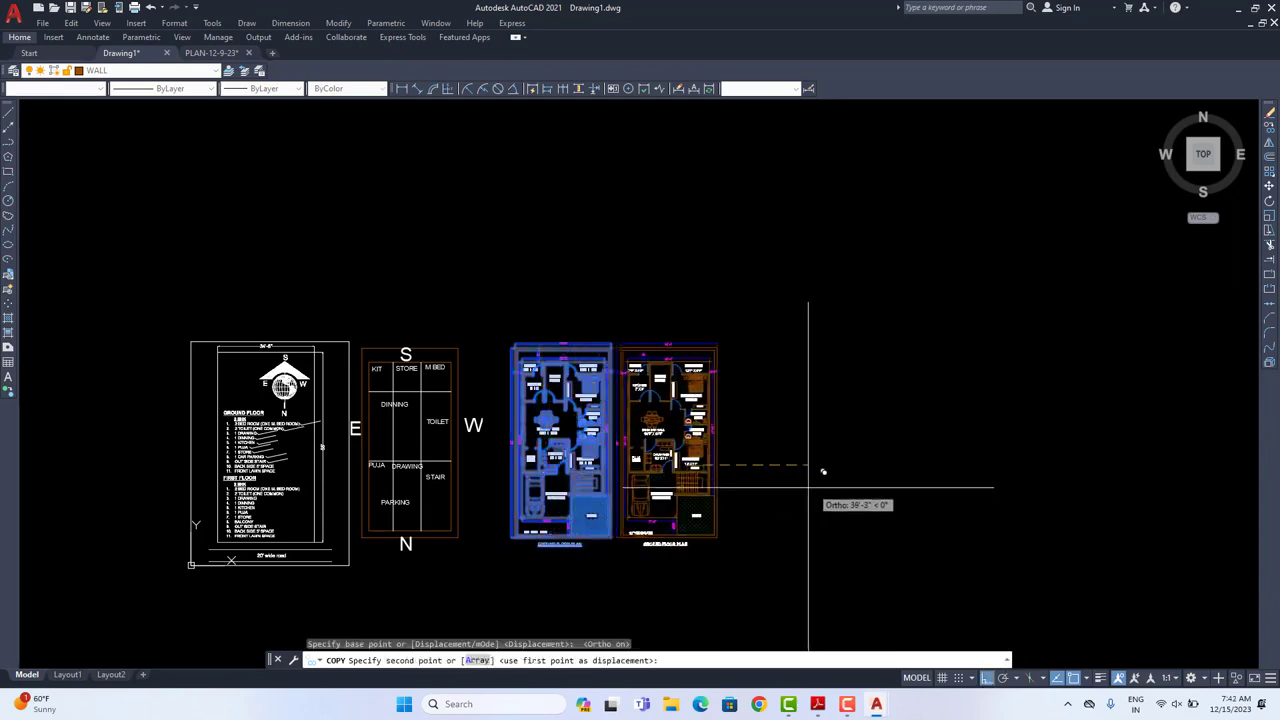
key("Return")
Step: Change the VERANDAH label in the copied plan to BALCONY, keeping the 12'7" X 4'0" size line
scroll(749, 380, "up", 8)
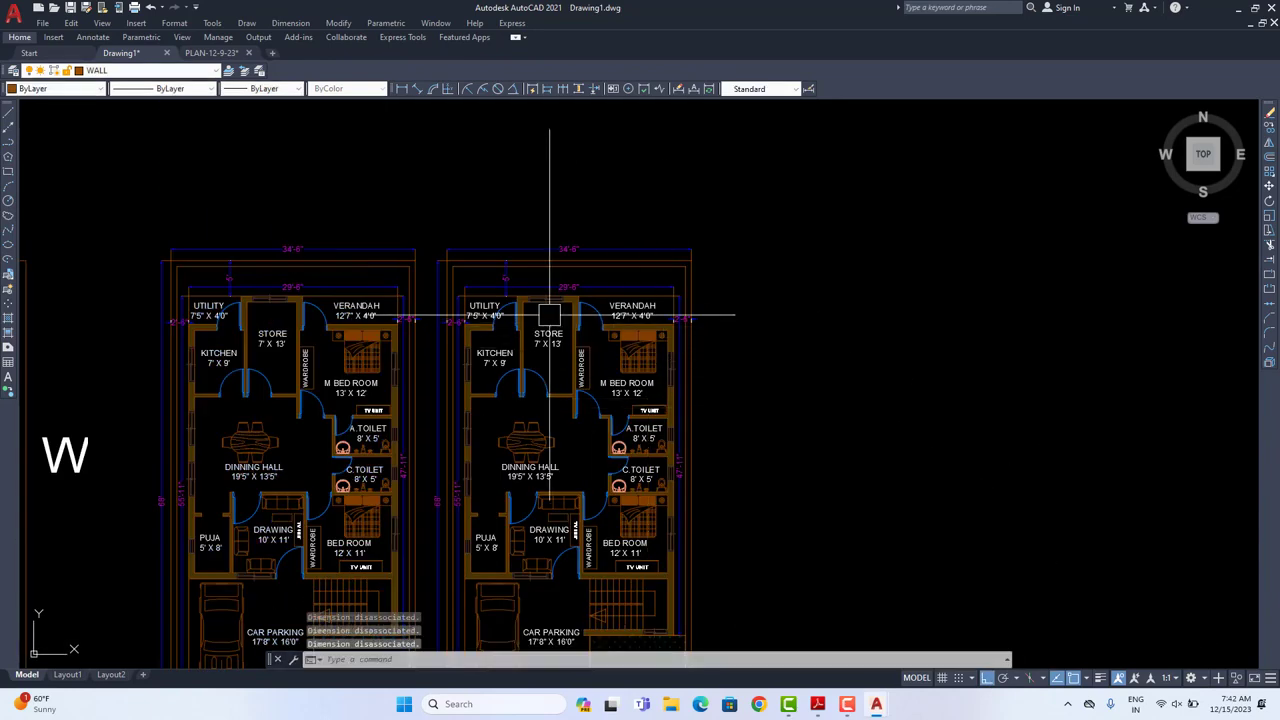
scroll(845, 366, "up", 3)
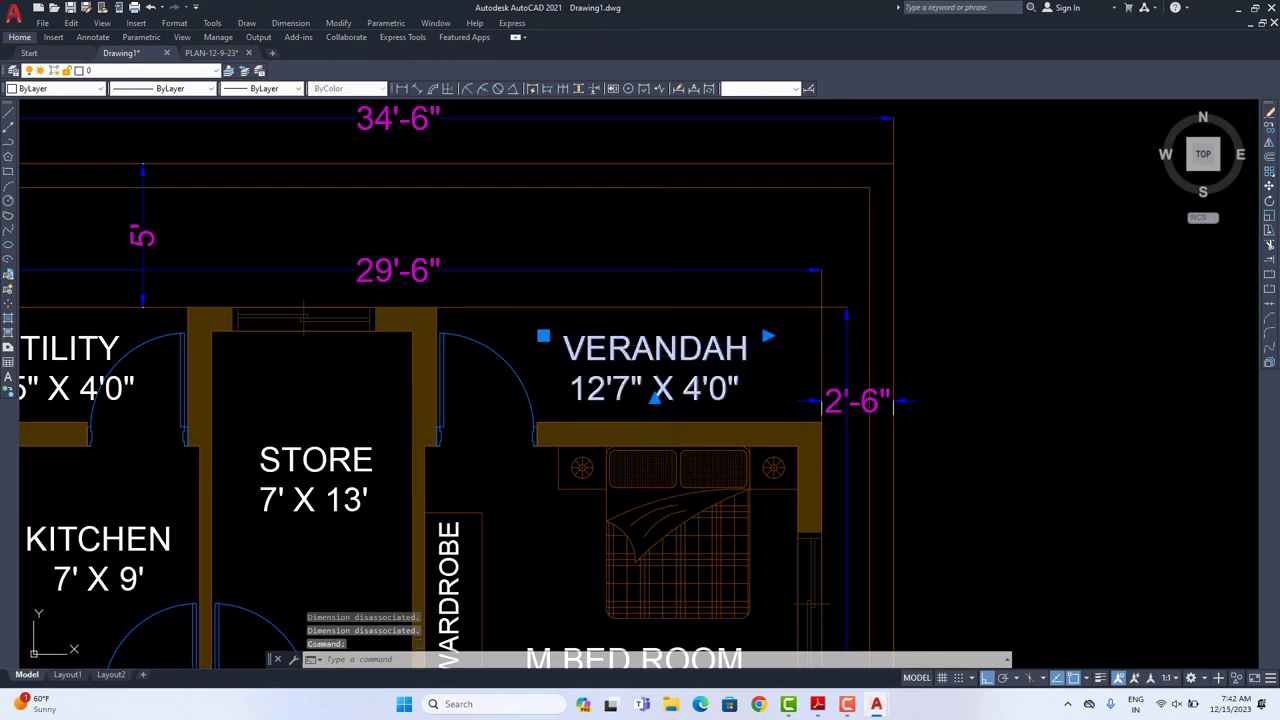
double_click(658, 388)
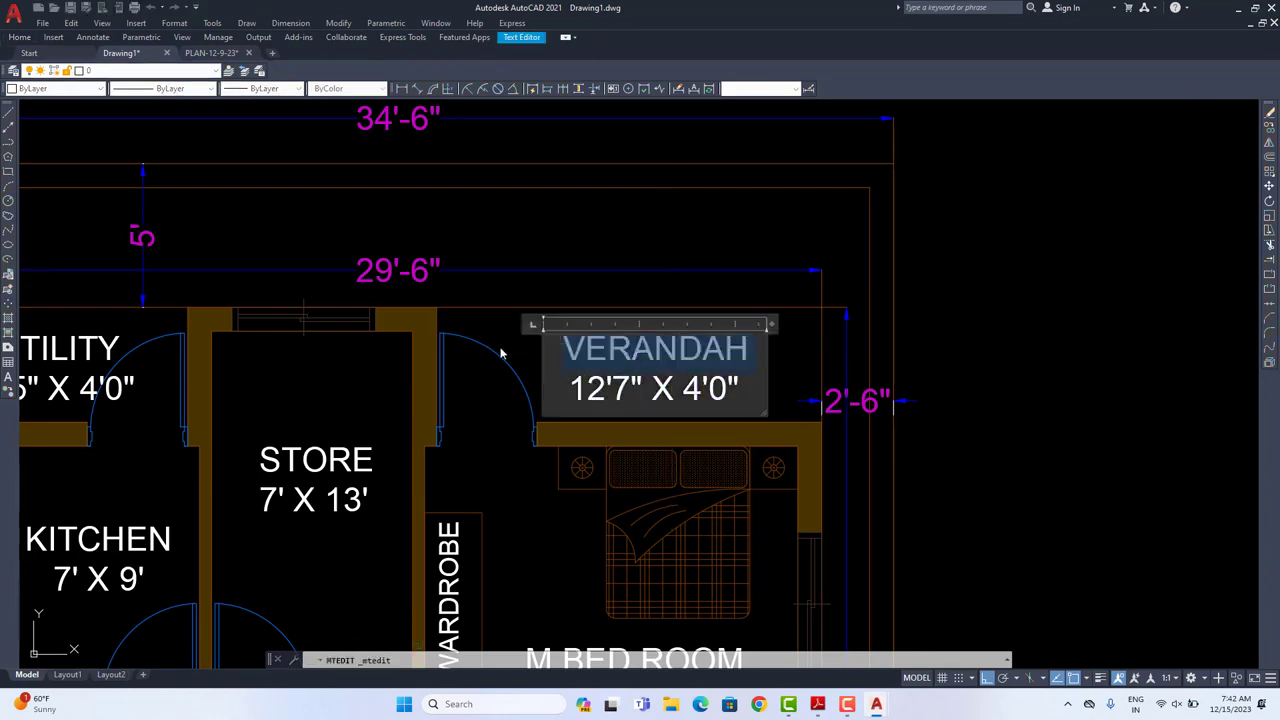
type("BAL")
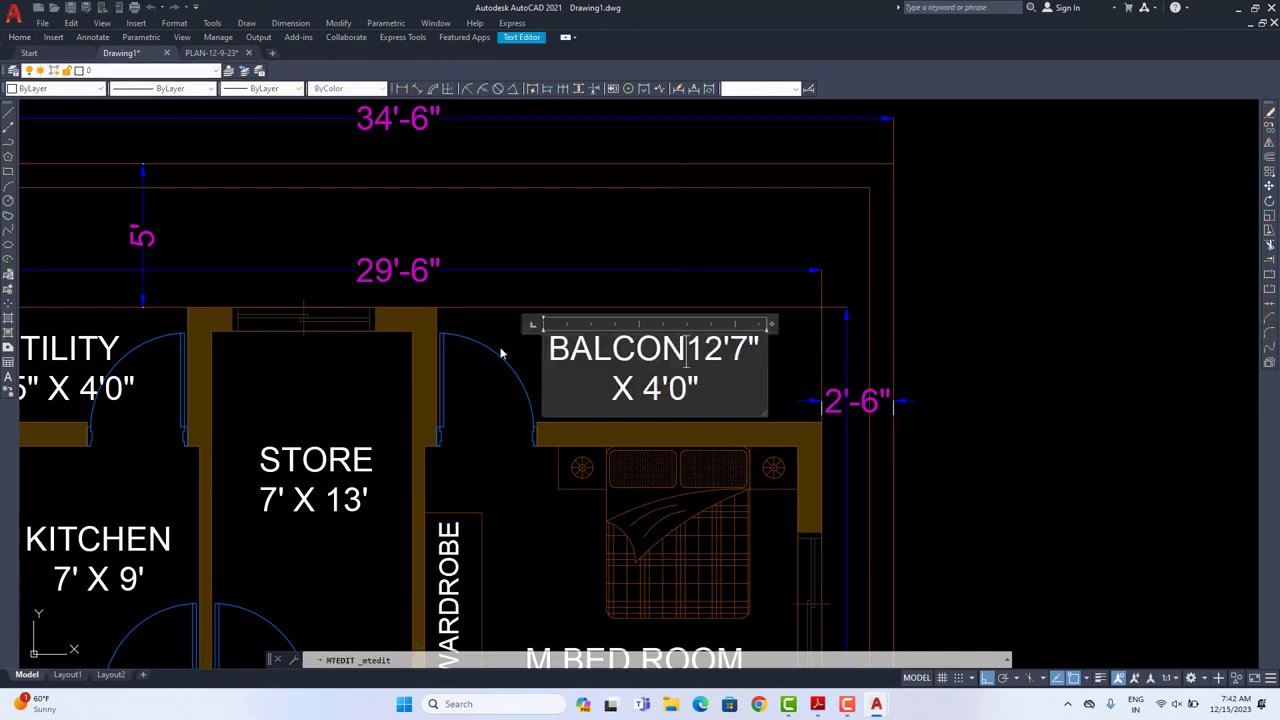
type("CONY")
key("Return")
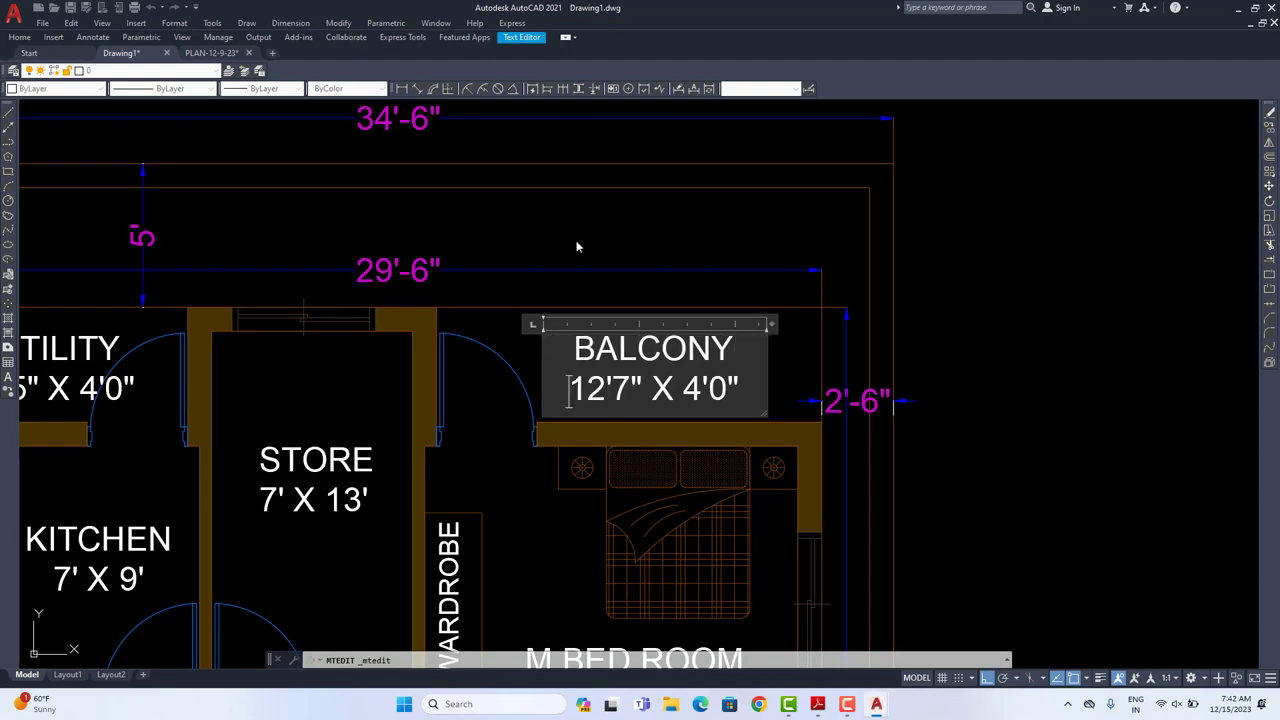
left_click(580, 246)
Step: Delete the car from the parking area of the copied plan
scroll(777, 434, "down", 5)
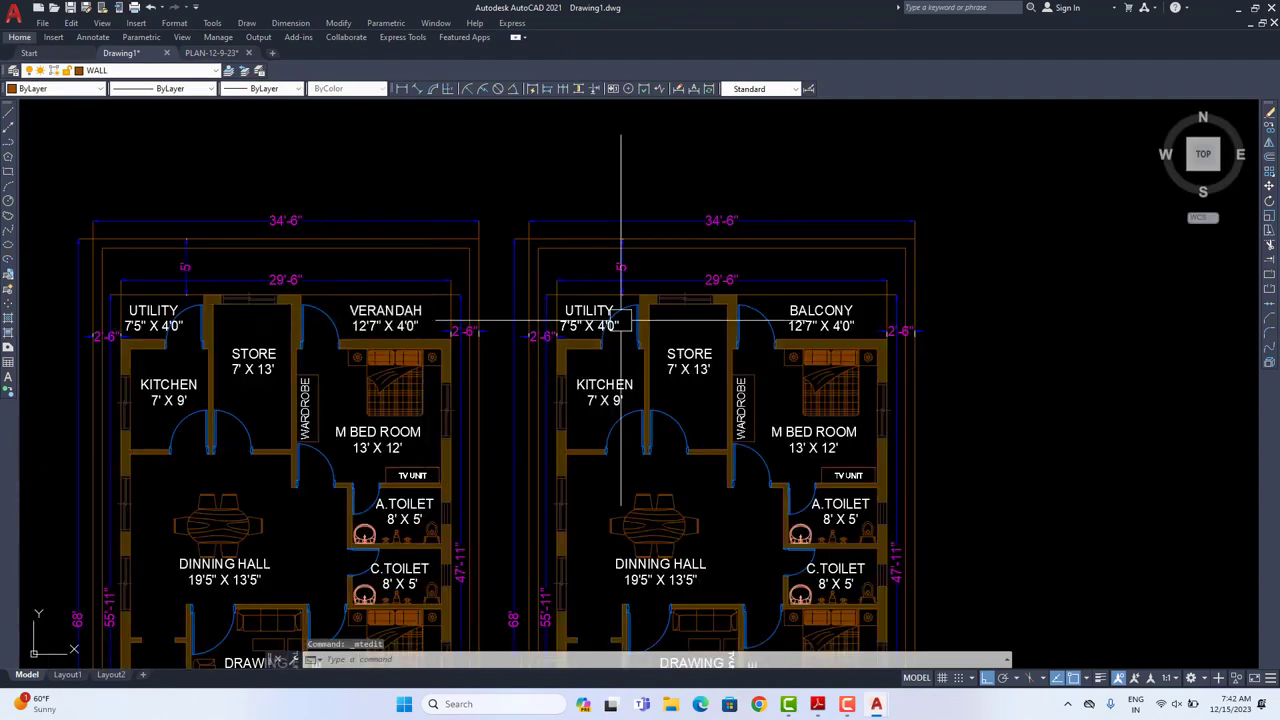
mouse_move(818, 635)
middle_mouse_down()
mouse_move(818, 378)
mouse_move(766, 443)
mouse_move(677, 391)
middle_mouse_up()
scroll(614, 343, "up", 3)
left_click(605, 310)
left_click(592, 324)
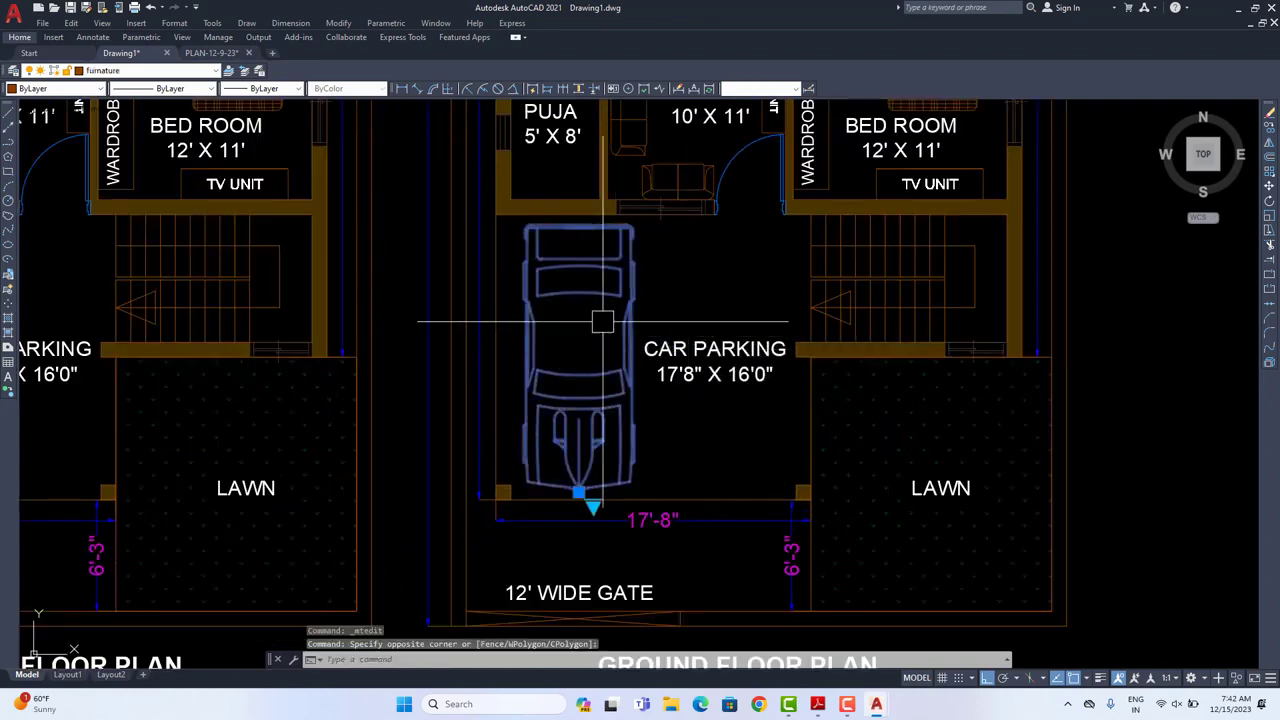
key("Delete")
Step: Change the copied plan's CAR PARKING label to BALCONY and move it horizontally to the middle of the space
double_click(715, 350)
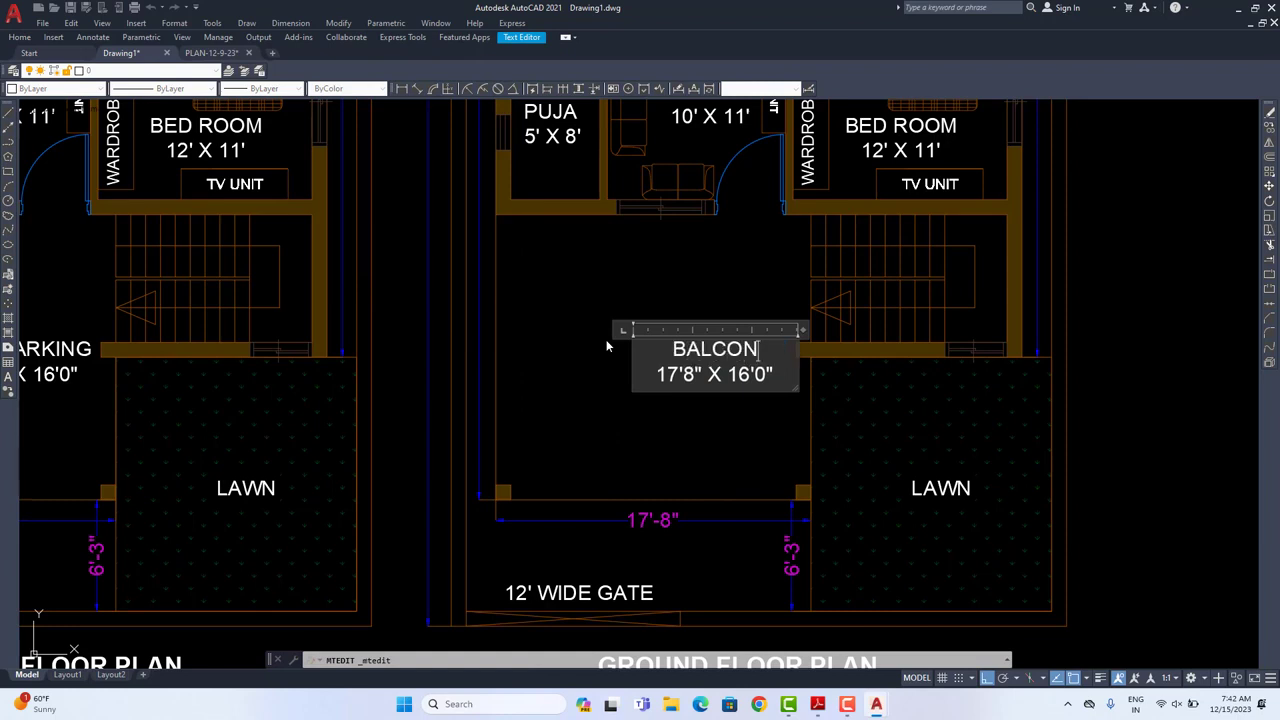
left_click(691, 300)
left_click(709, 357)
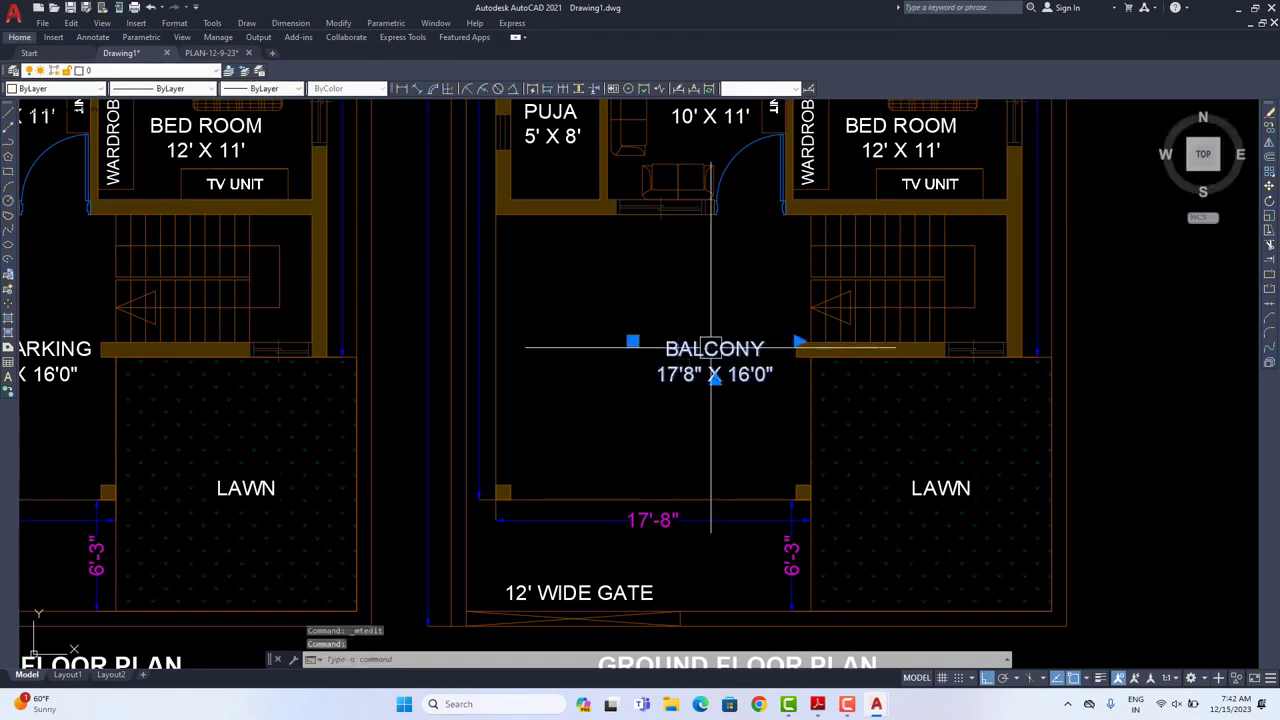
type("m")
key("Return")
left_click(700, 426)
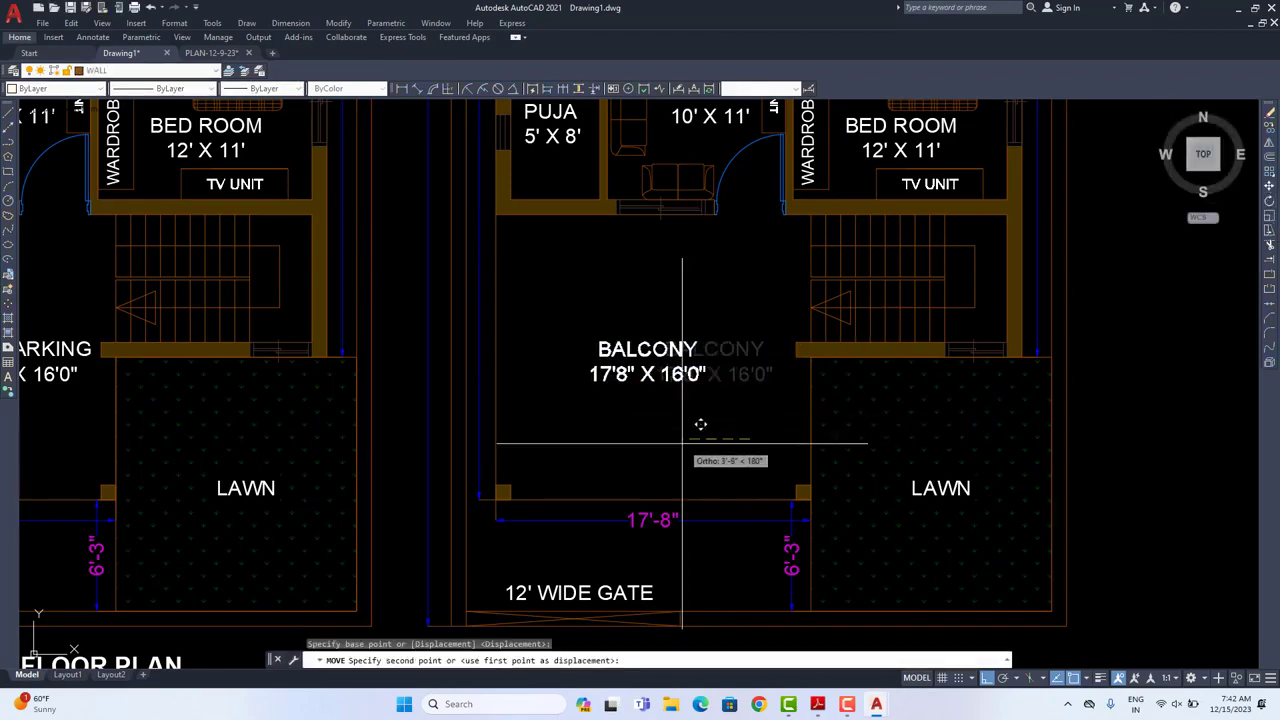
Step: Review the first floor requirements list beside the zoning layout
scroll(700, 426, "down", 3)
scroll(500, 617, "up", 3)
middle_click_drag(500, 617, 674, 471)
scroll(723, 306, "down", 3)
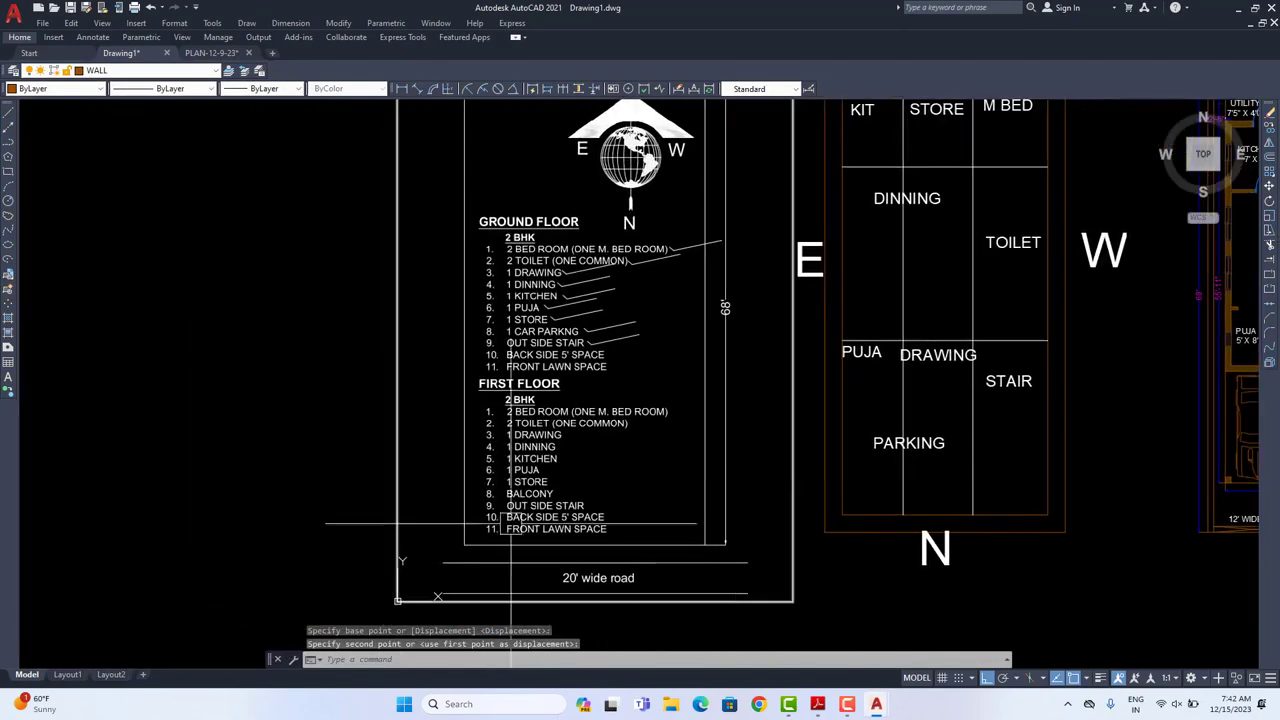
scroll(573, 466, "up", 5)
scroll(561, 442, "down", 2)
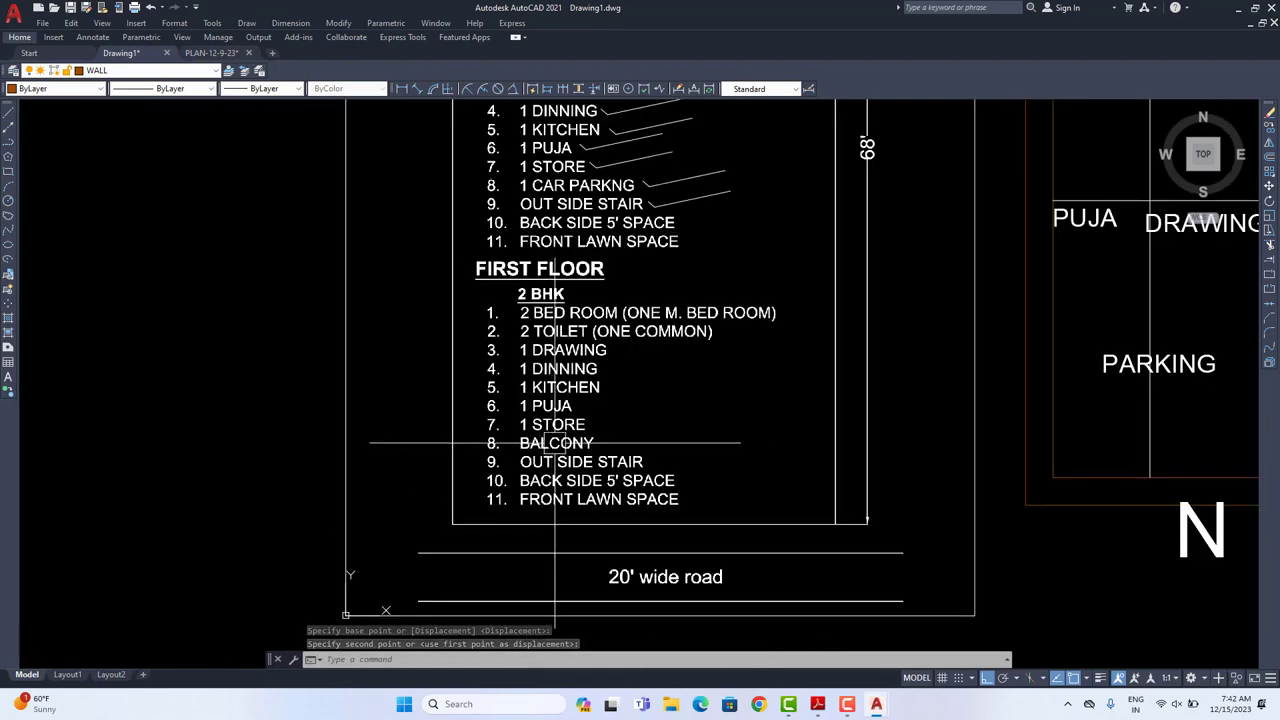
middle_click_drag(563, 330, 578, 383)
scroll(579, 250, "up", 2)
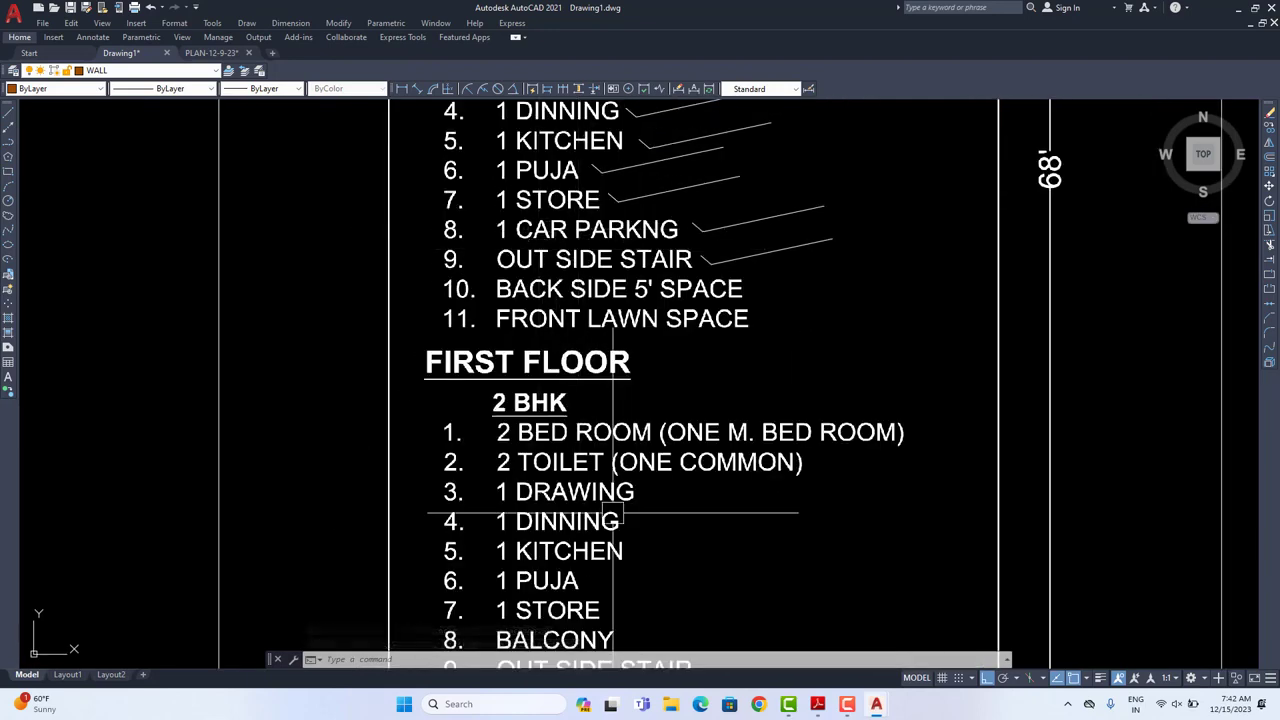
middle_click_drag(612, 513, 596, 342)
scroll(522, 466, "up", 3)
scroll(547, 480, "down", 8)
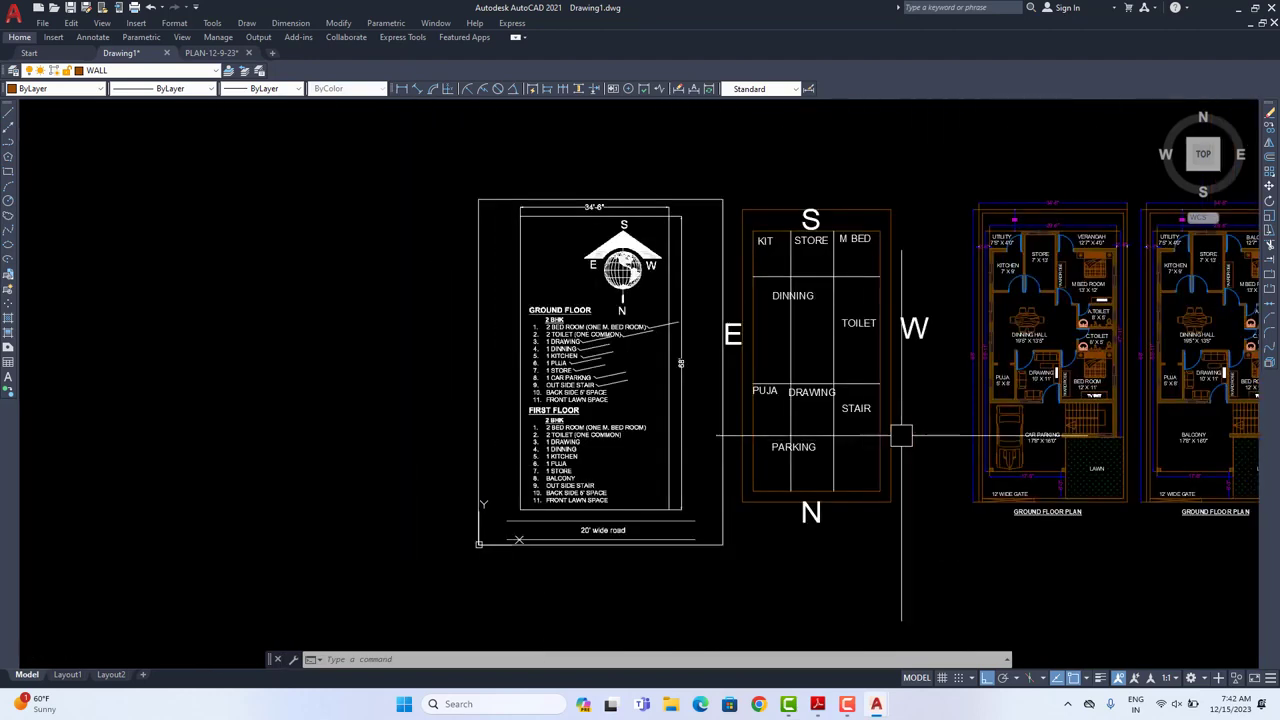
Step: Draw a rectangle over the rear part of the balcony, from the stair wall's front corner to the opposite rear corner
middle_click_drag(1151, 437, 760, 451)
scroll(829, 460, "up", 4)
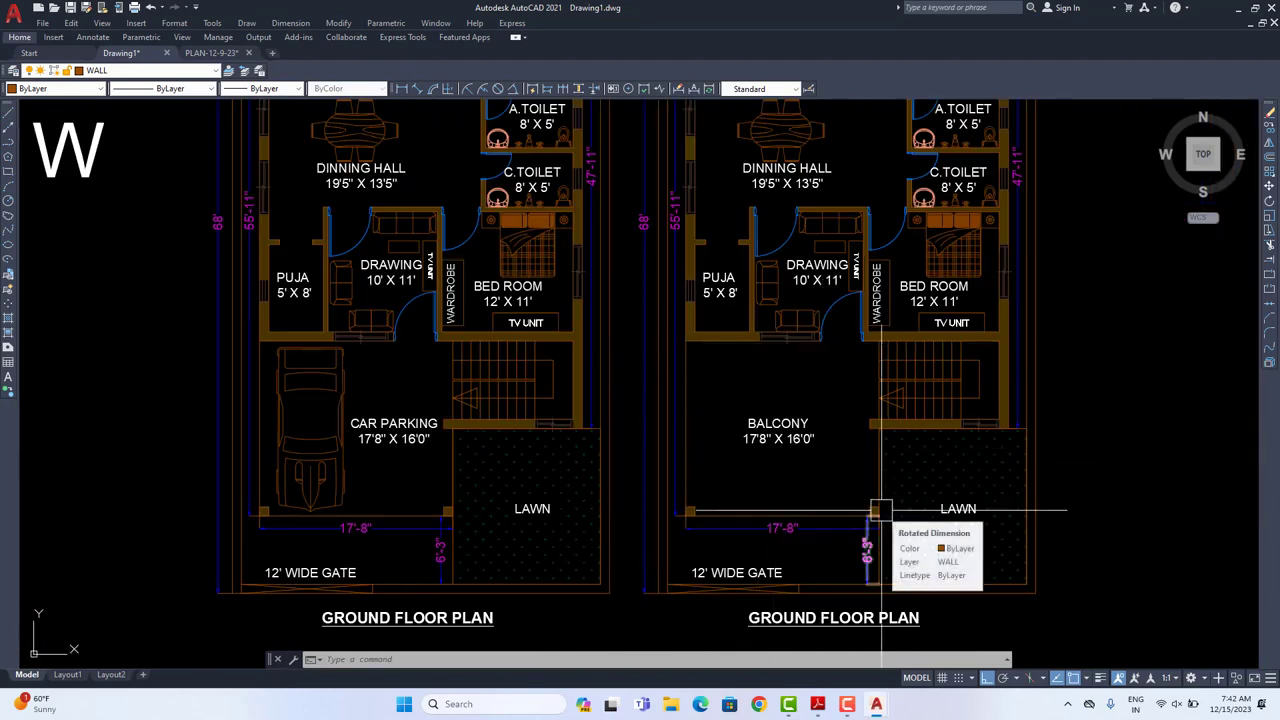
scroll(914, 486, "up", 3)
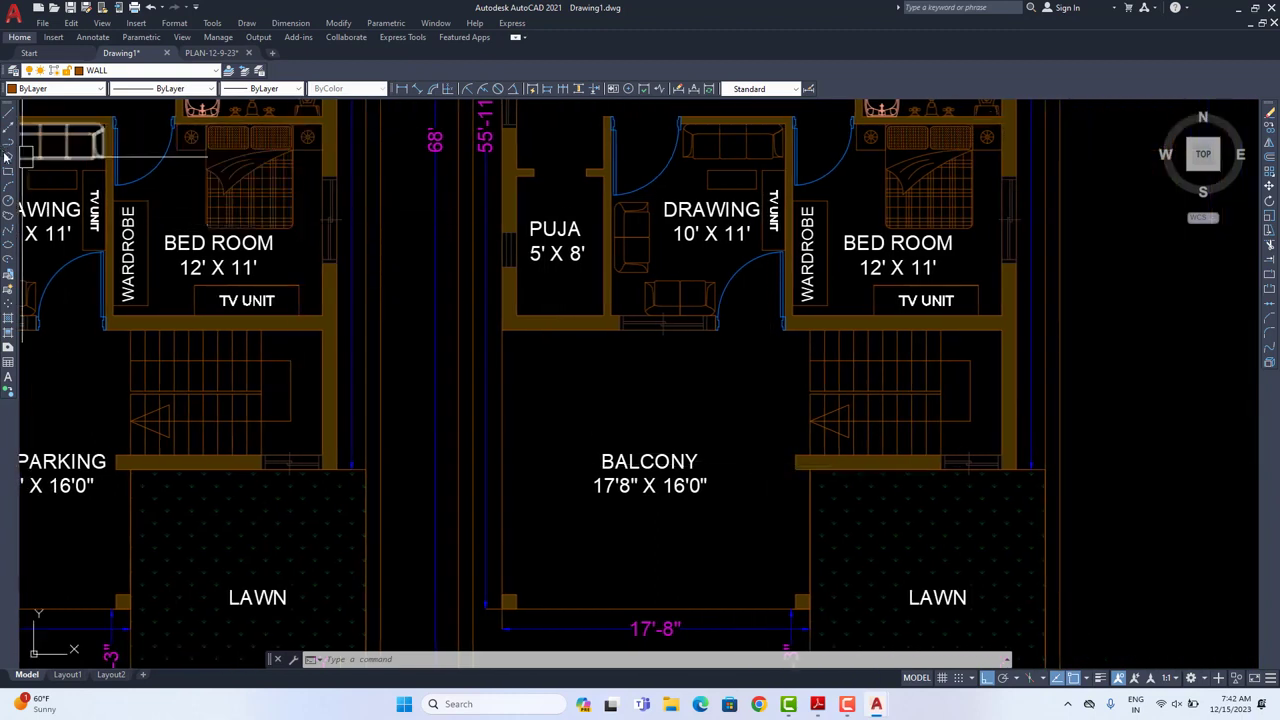
left_click(9, 171)
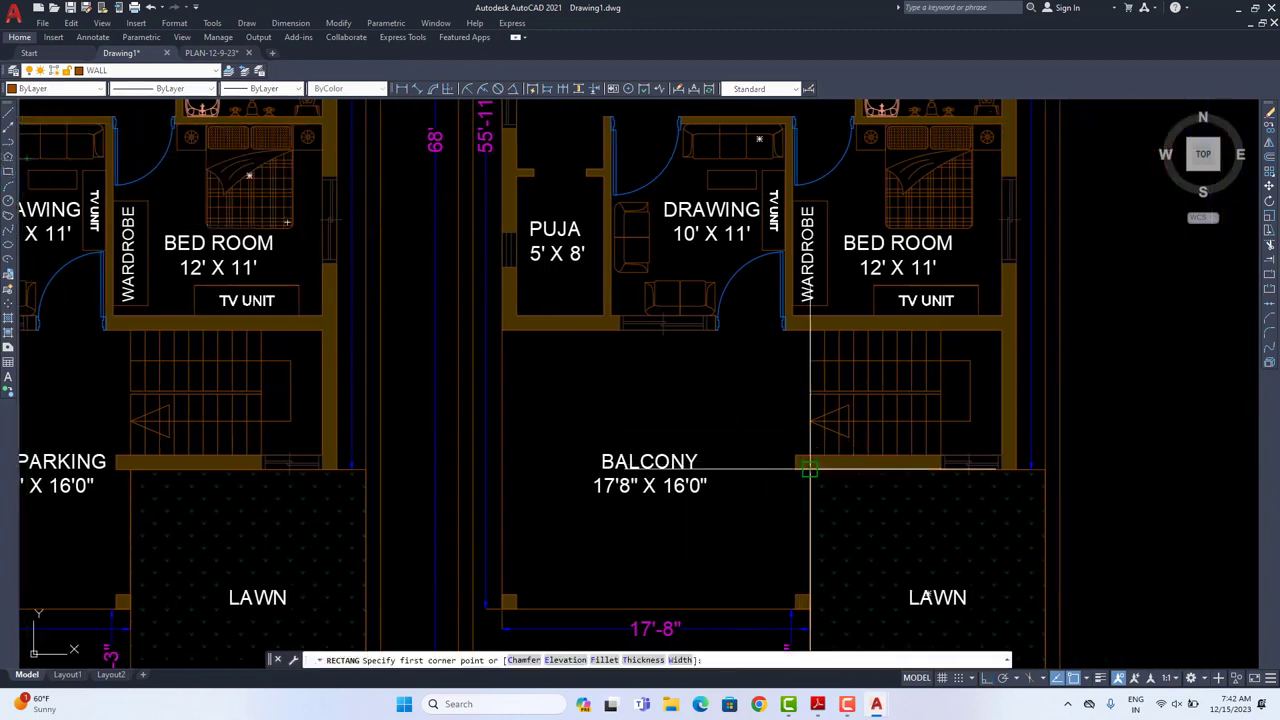
left_click(810, 469)
left_click(506, 335)
Step: Move the BALCONY label straight up into the new rectangle
left_click(658, 445)
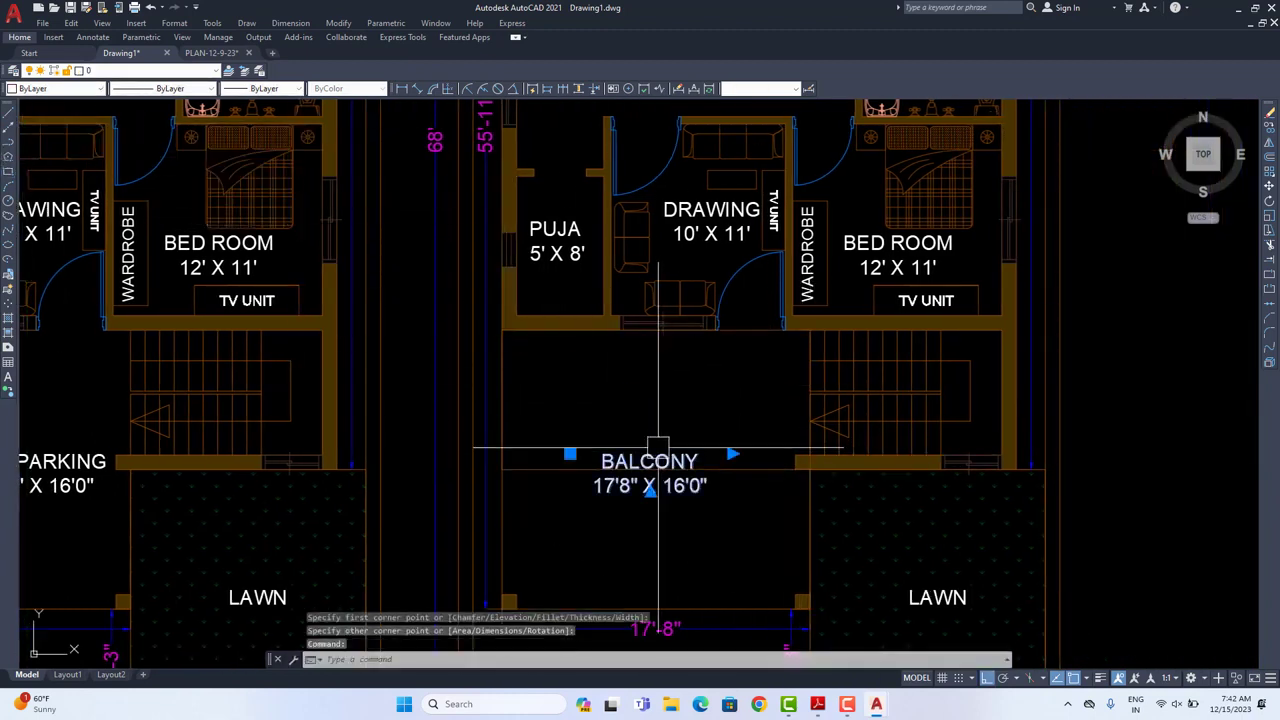
type("m")
key("Return")
left_click(650, 505)
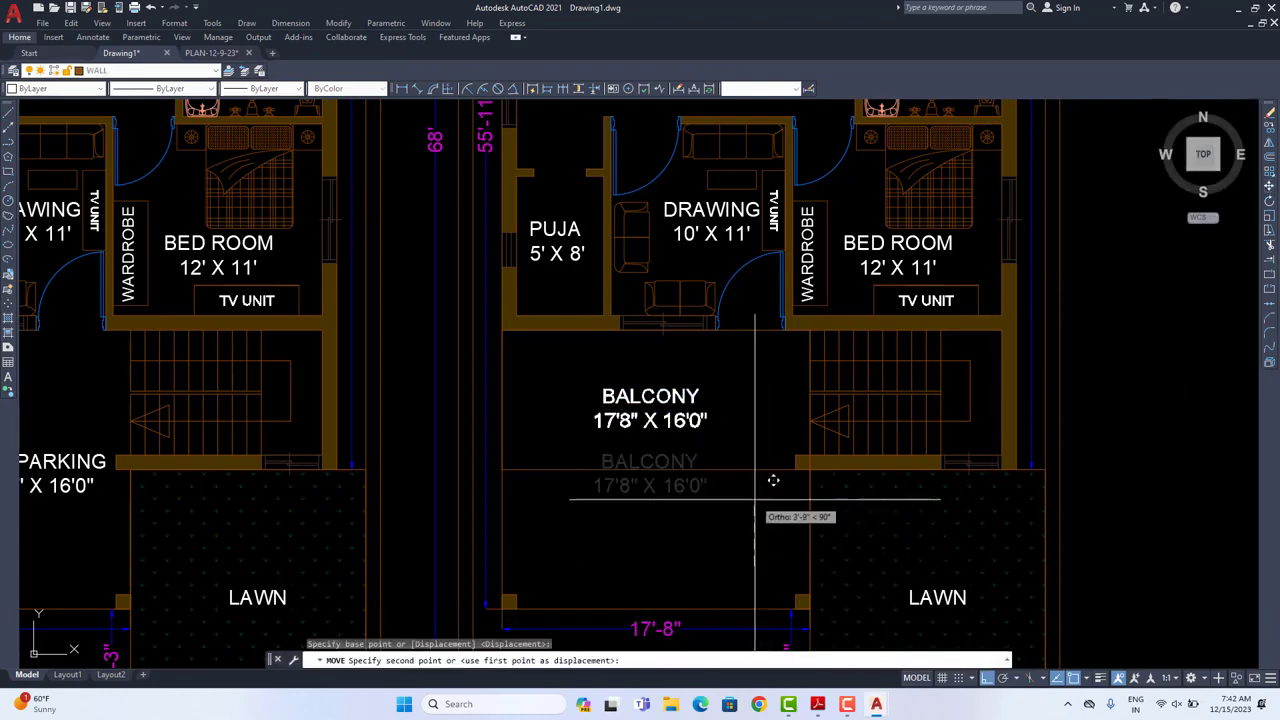
Step: Add COVER as a separate line above BALCONY in the front balcony's label
scroll(680, 450, "up", 4)
double_click(630, 376)
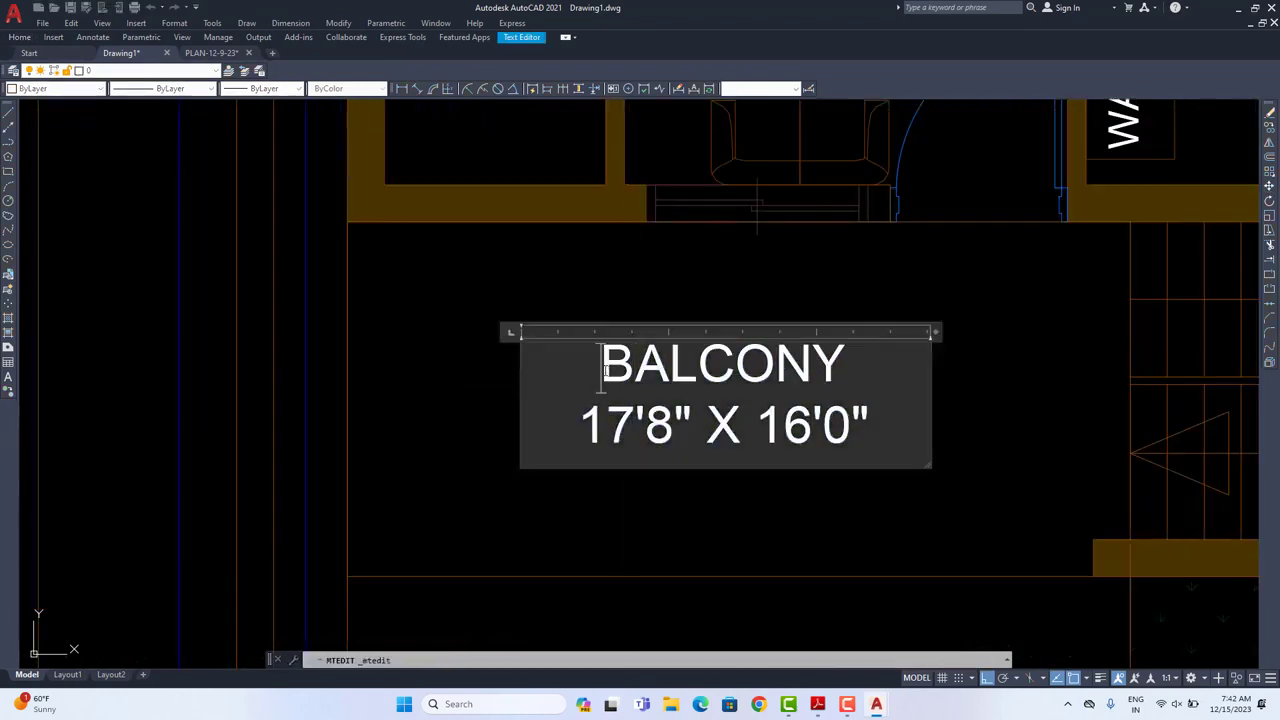
type("COVER")
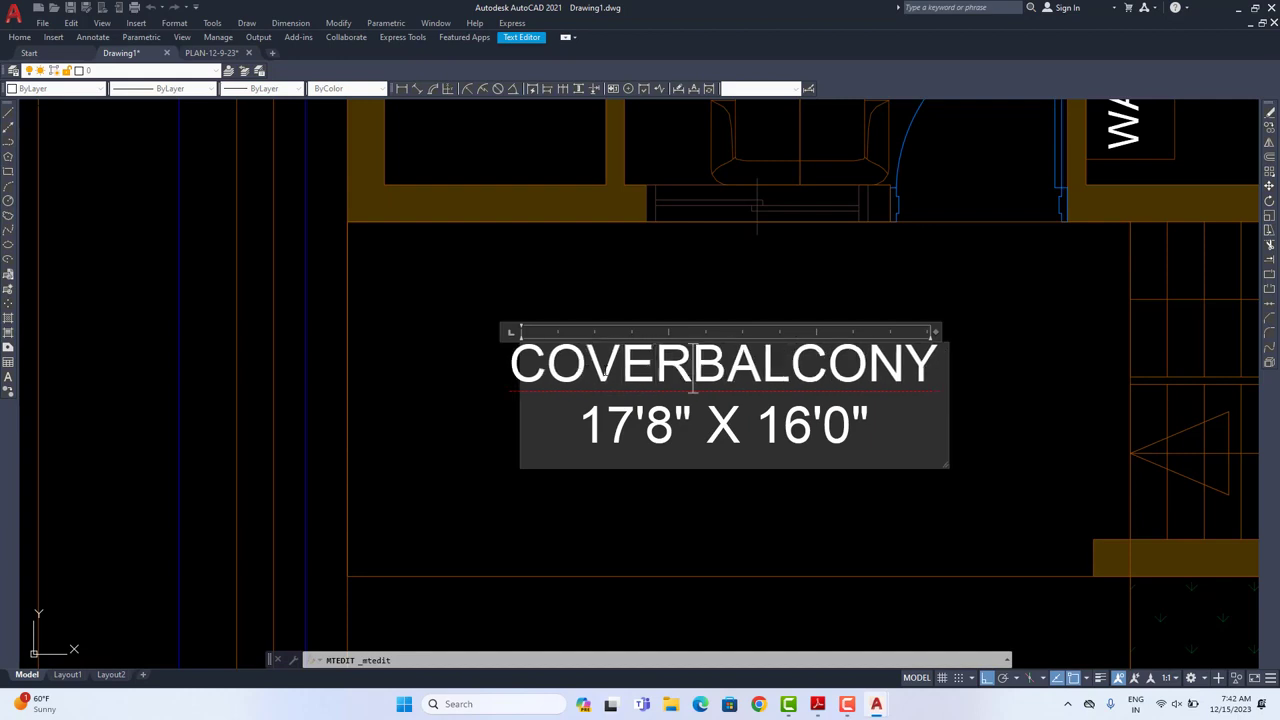
key("Return")
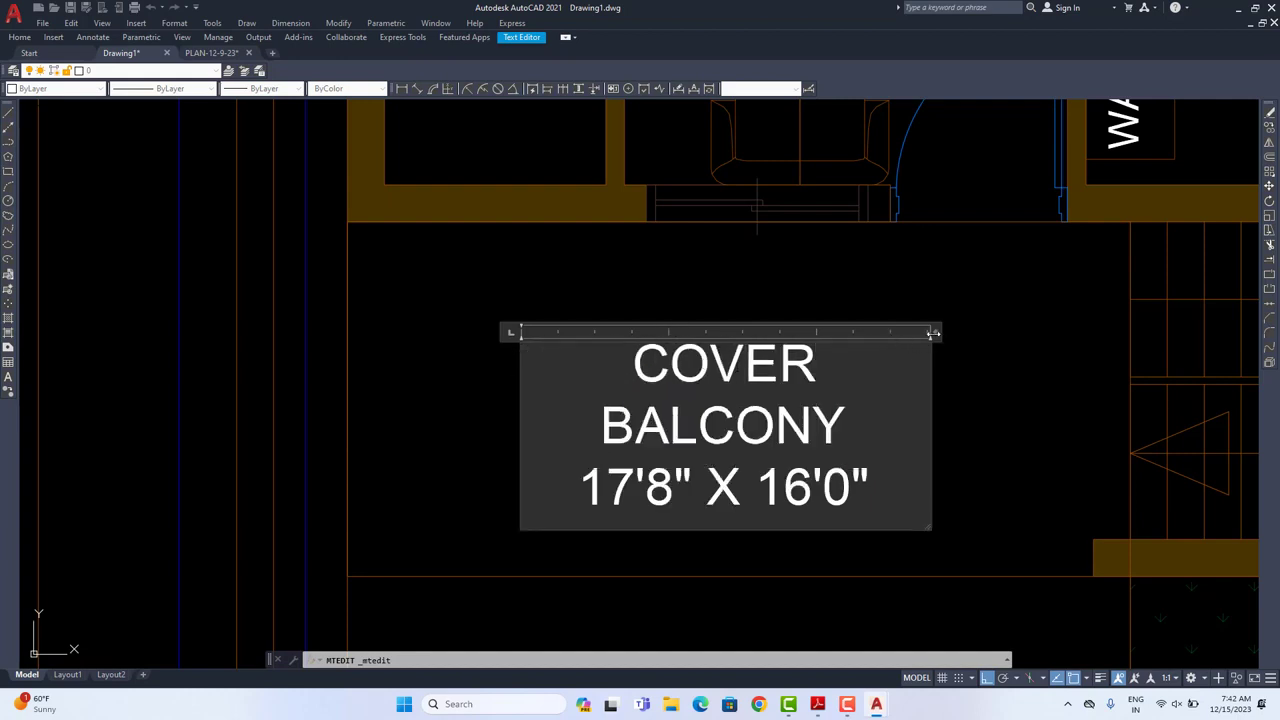
mouse_move(932, 332)
left_mouse_down()
mouse_move(1023, 332)
mouse_move(923, 332)
left_mouse_up()
left_click(828, 271)
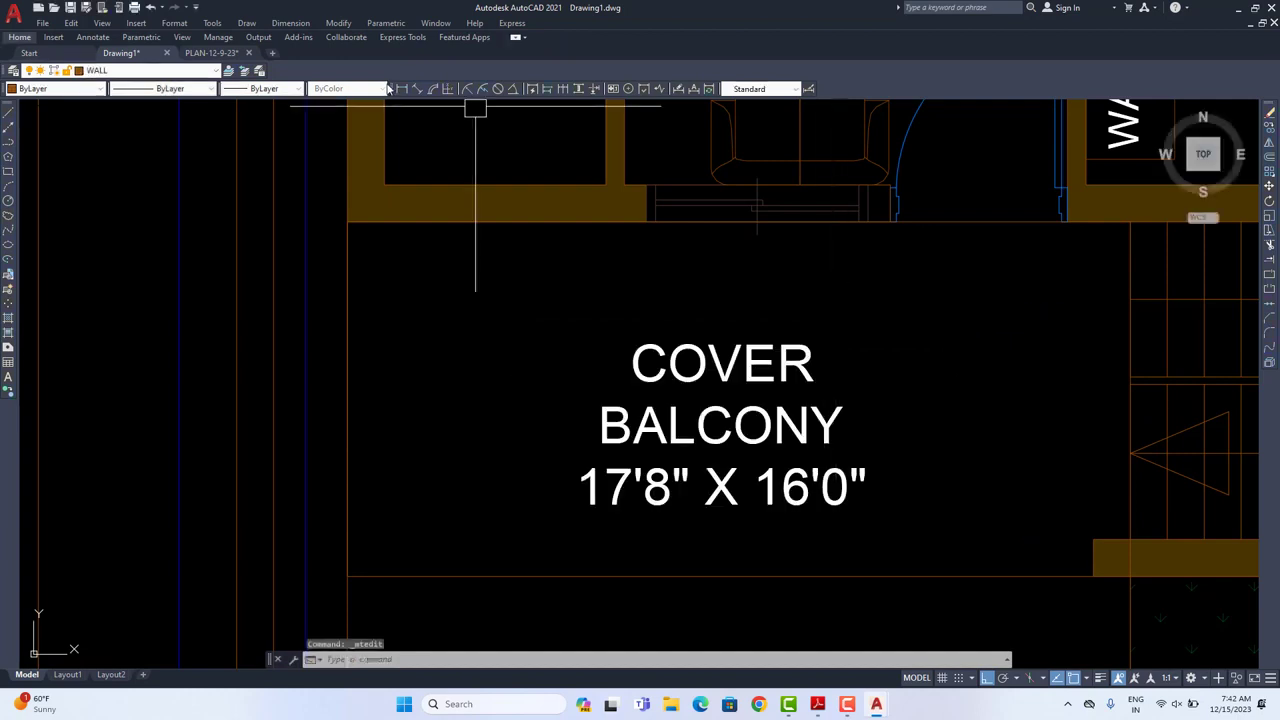
Step: Measure the cover balcony's depth with a temporary linear dimension between its front and rear edges
left_click(401, 88)
left_click(466, 560)
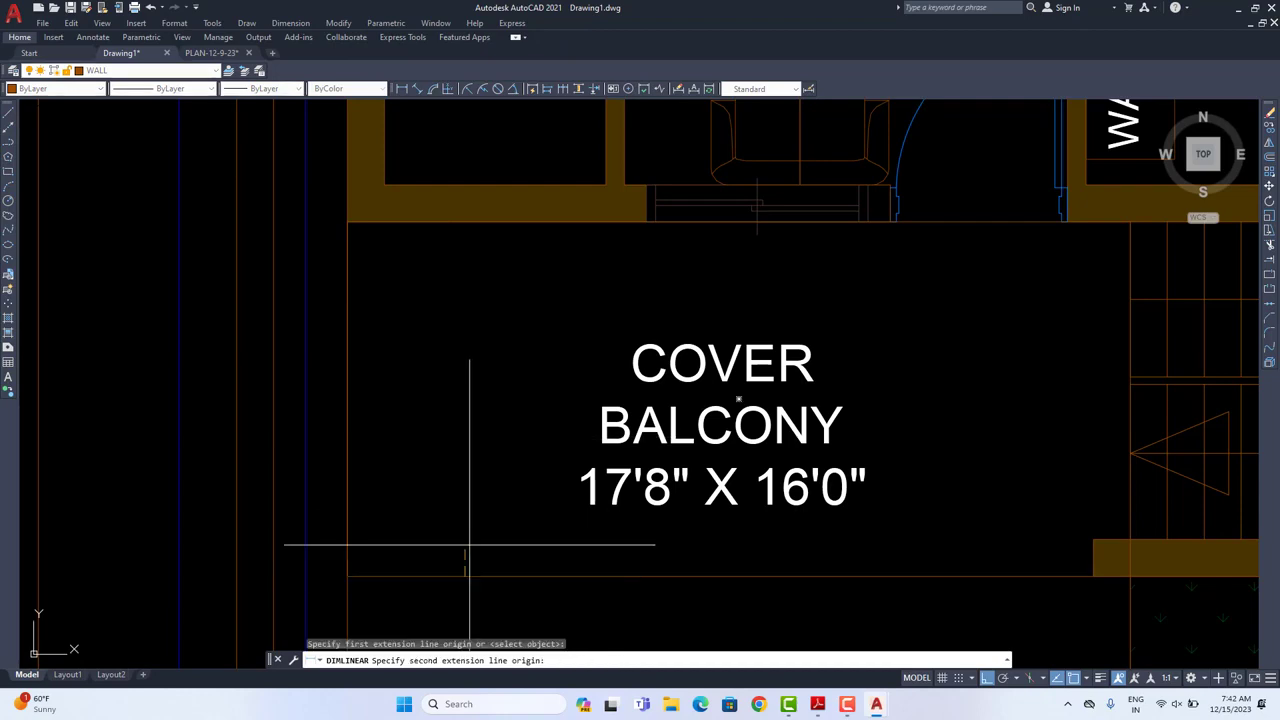
left_click(464, 222)
key("Escape")
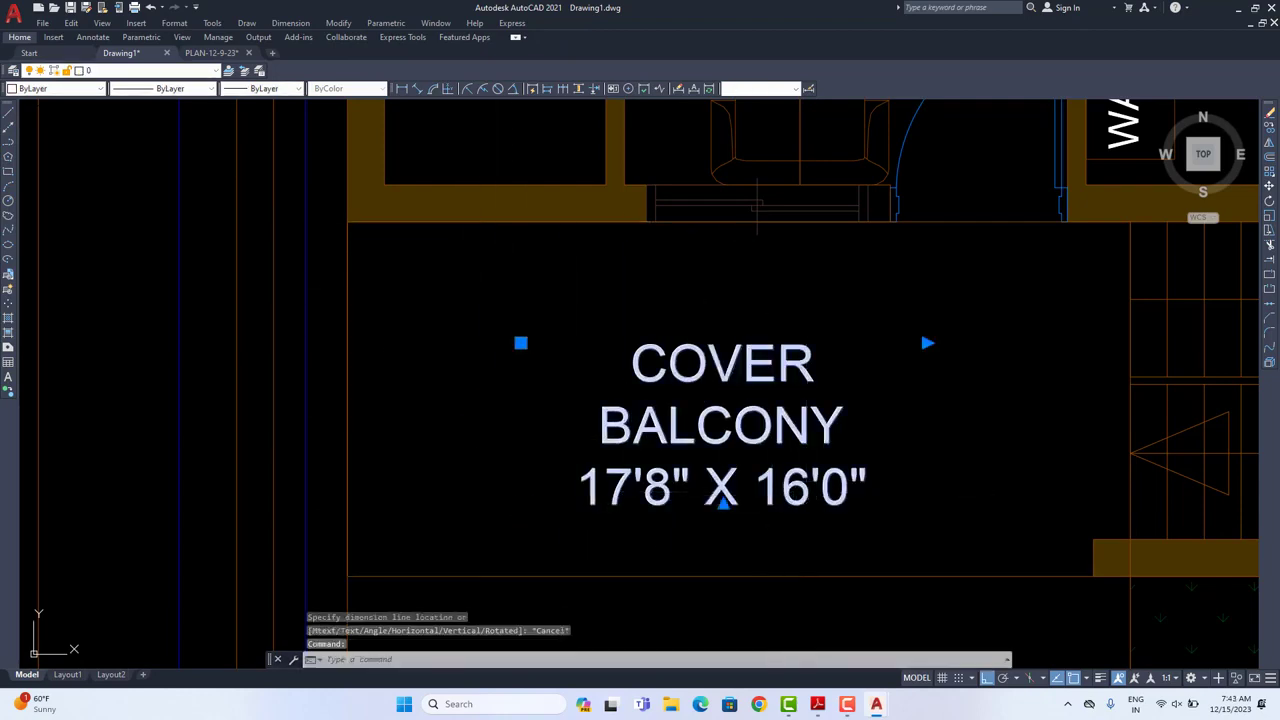
Step: Change the cover balcony label's size line to 17'8" X 8'0"
double_click(782, 487)
type("8")
left_click(701, 312)
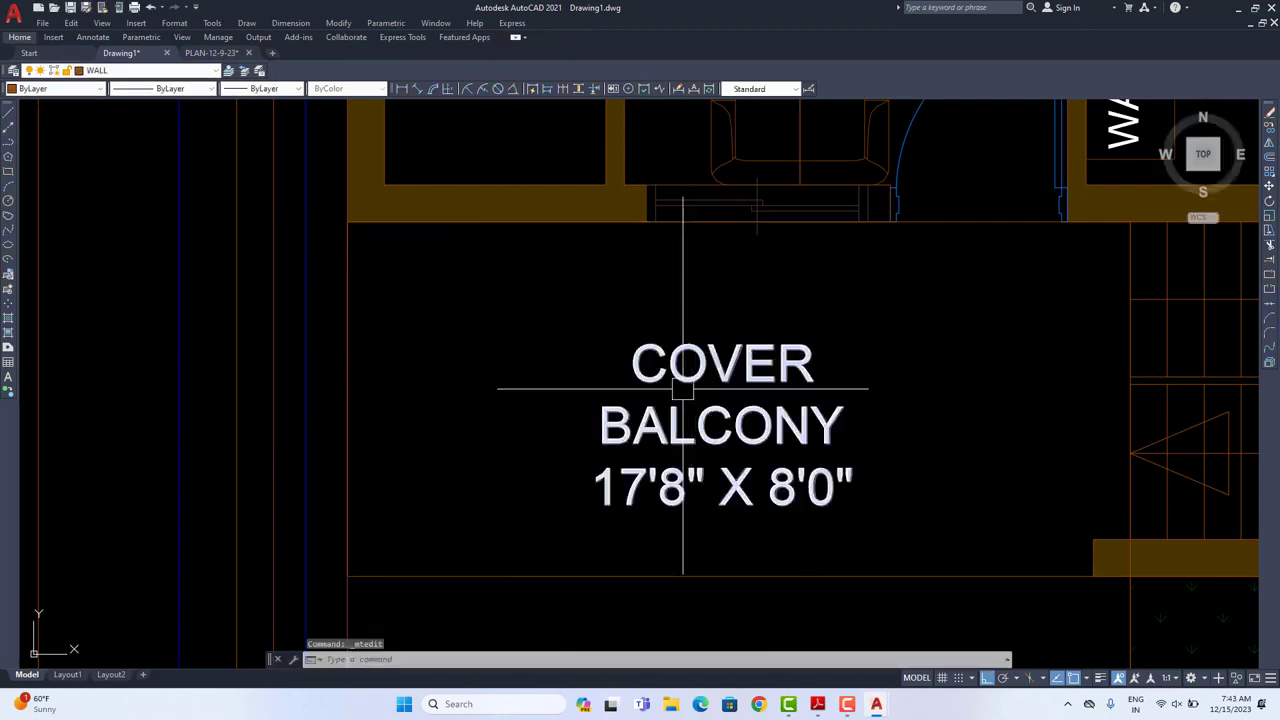
Step: Copy the cover balcony label straight down into the empty rectangle in front of it
scroll(600, 330, "down", 4)
left_click(1268, 128)
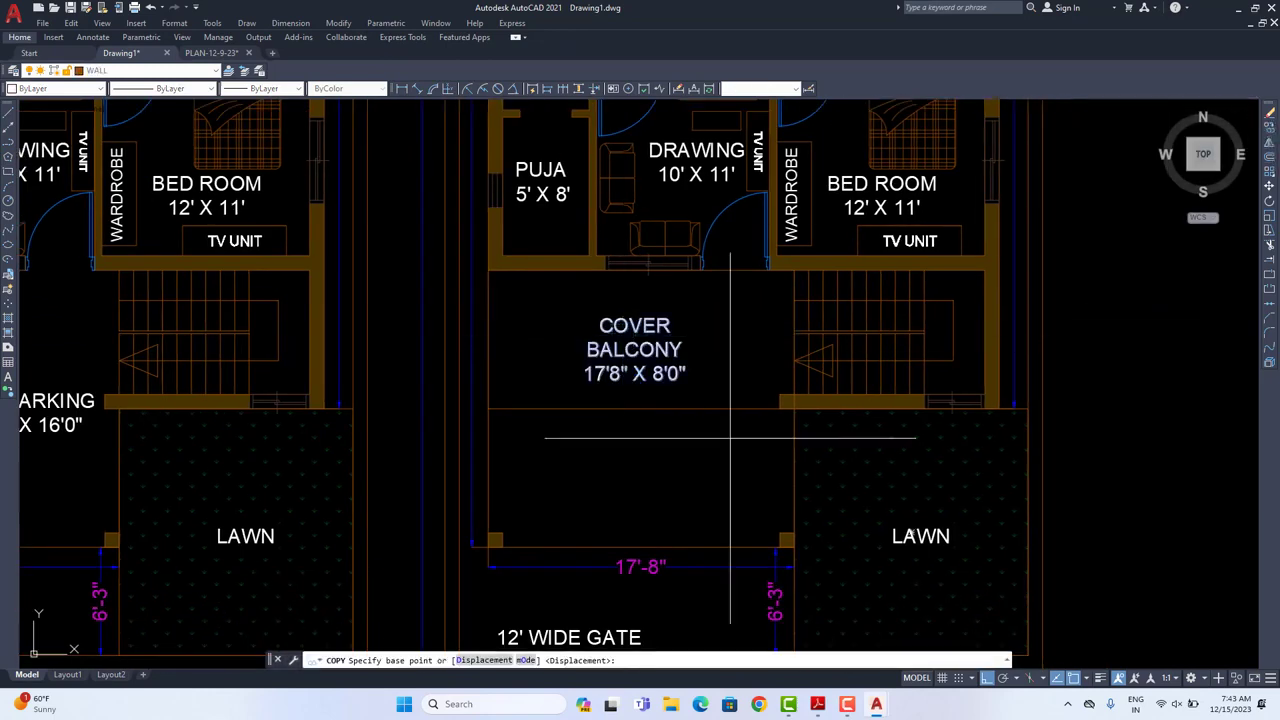
left_click(716, 320)
left_click(714, 443)
scroll(663, 515, "up", 4)
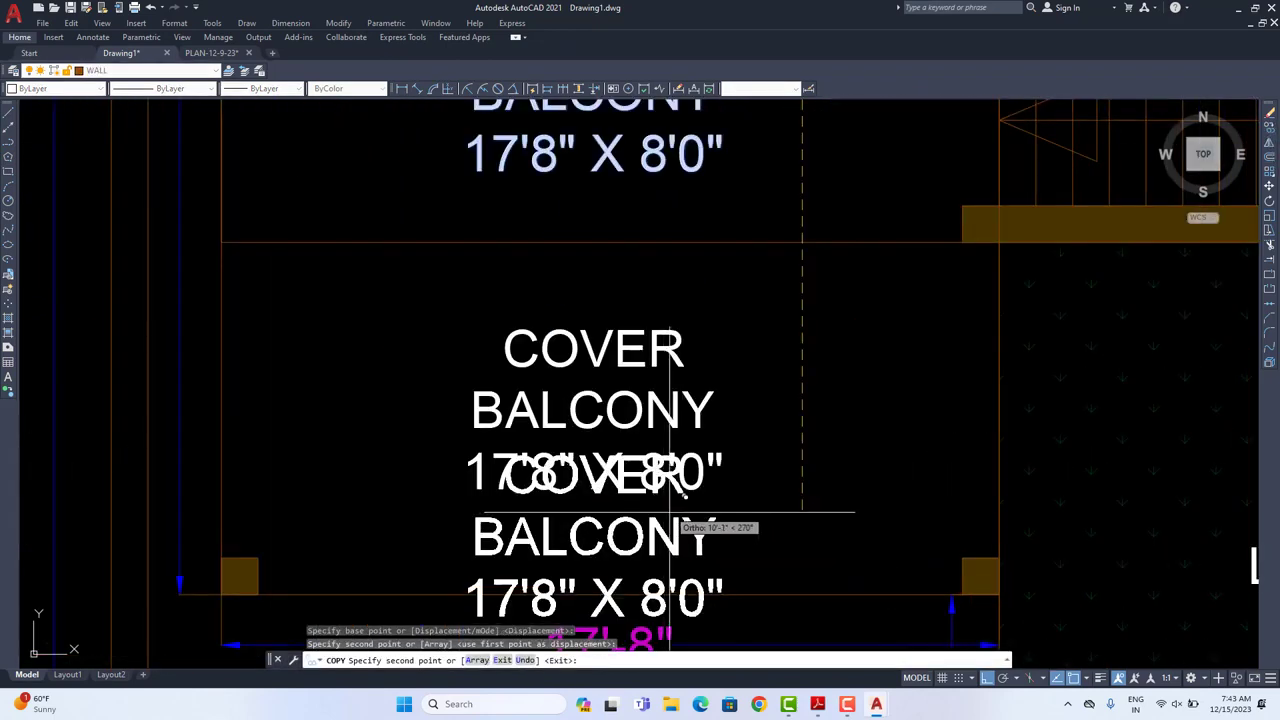
key("Escape")
Step: Change the copied label's first line to OPEN, keeping BALCONY on its own line below
double_click(580, 352)
left_click_drag(699, 352, 440, 351)
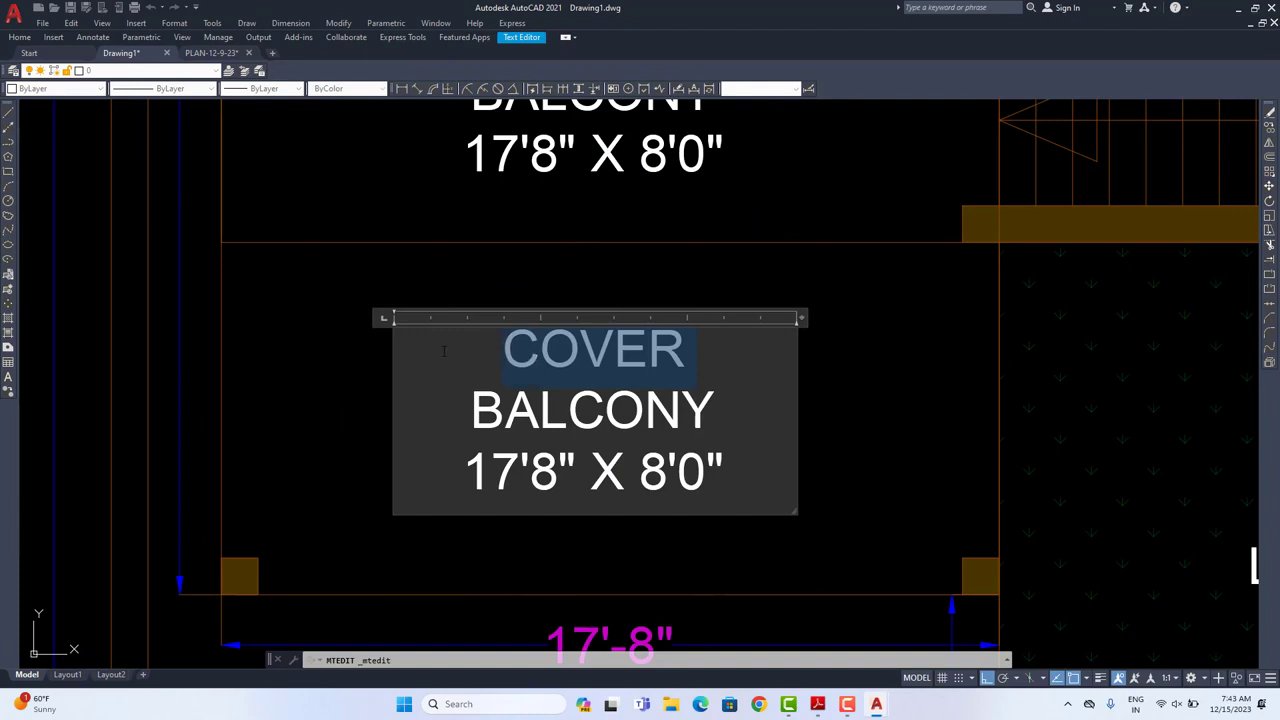
type("OPENBALCONY")
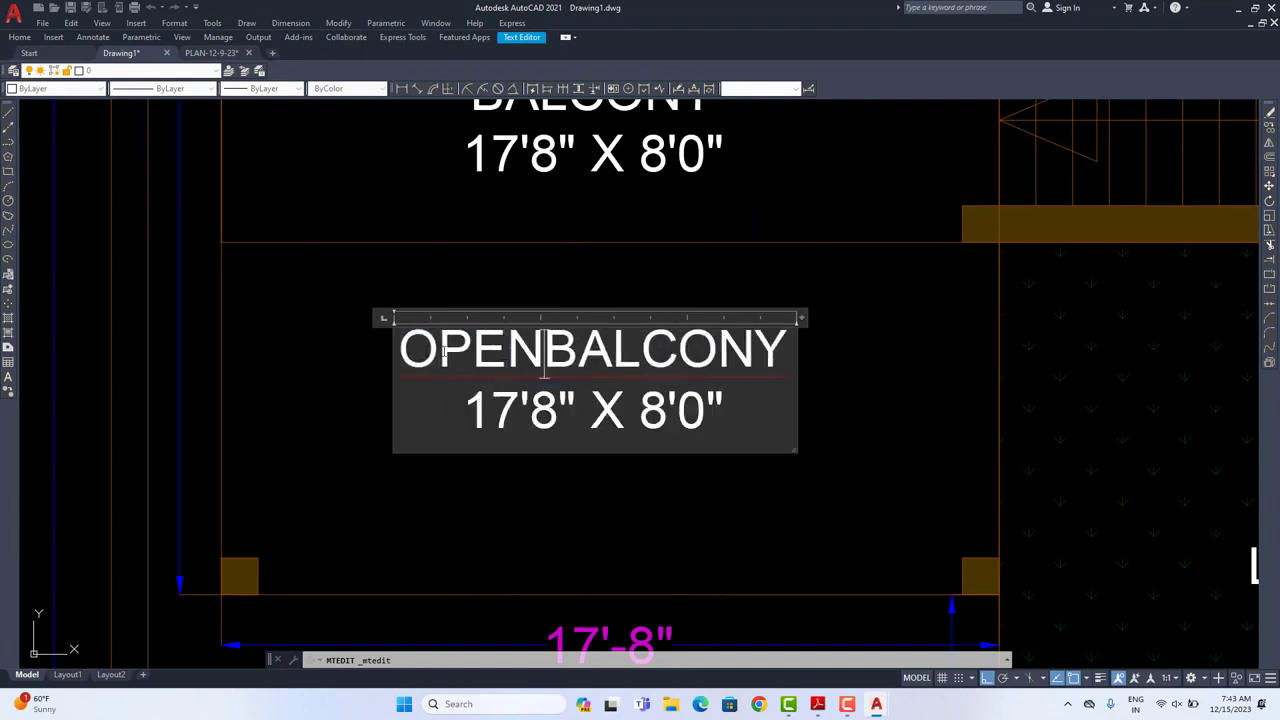
key("Return")
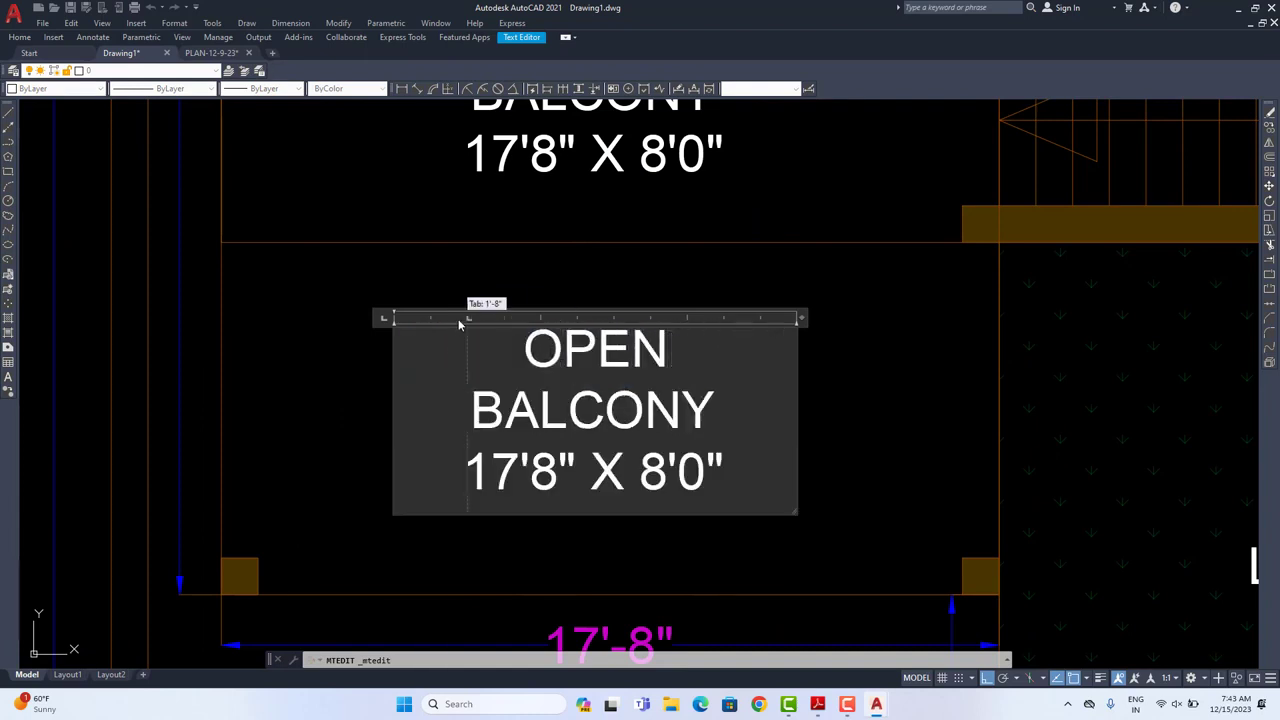
scroll(459, 323, "down", 4)
left_click(660, 360)
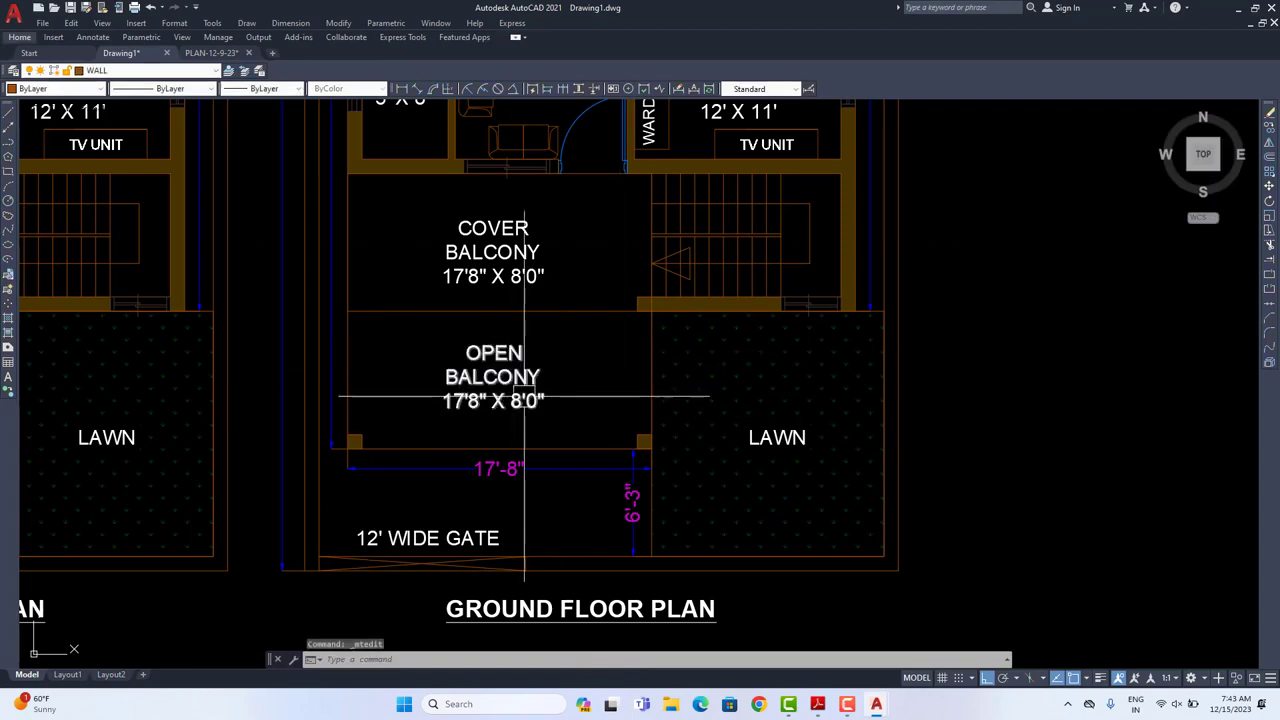
Step: Examine the cover and open balcony areas of the copied plan alongside the original ground floor plan
scroll(605, 450, "down", 4)
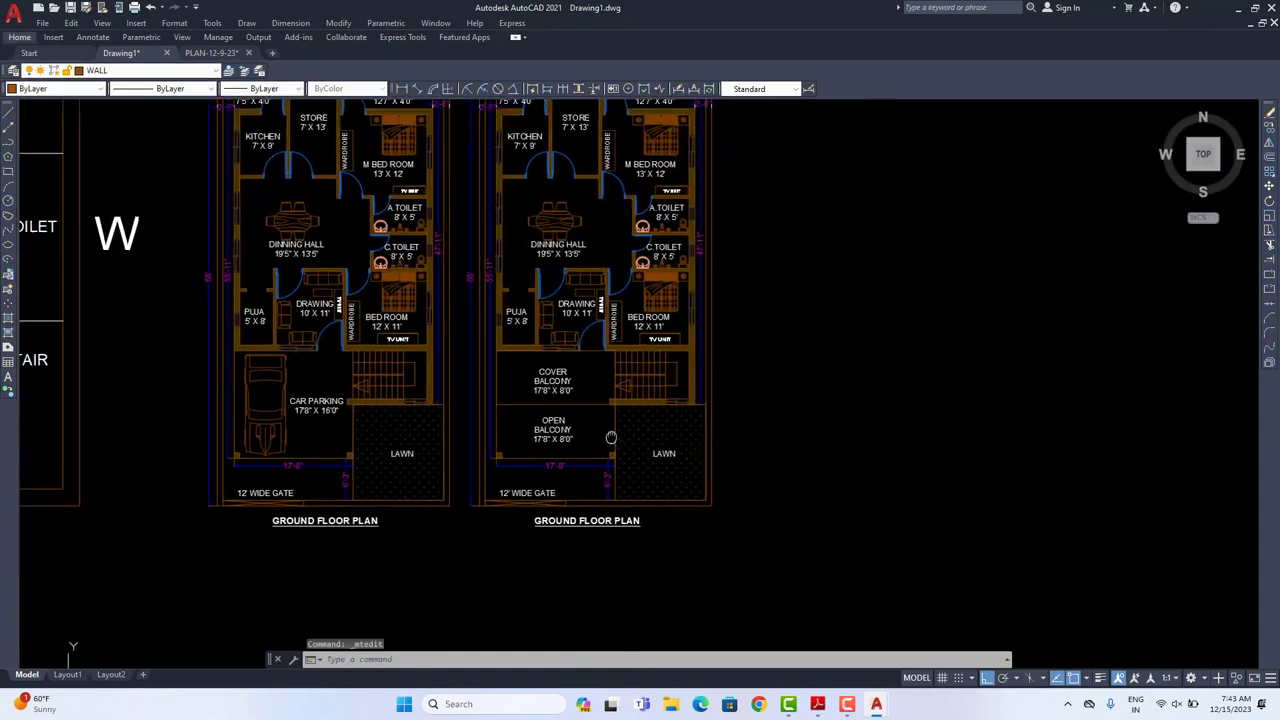
scroll(525, 368, "up", 2)
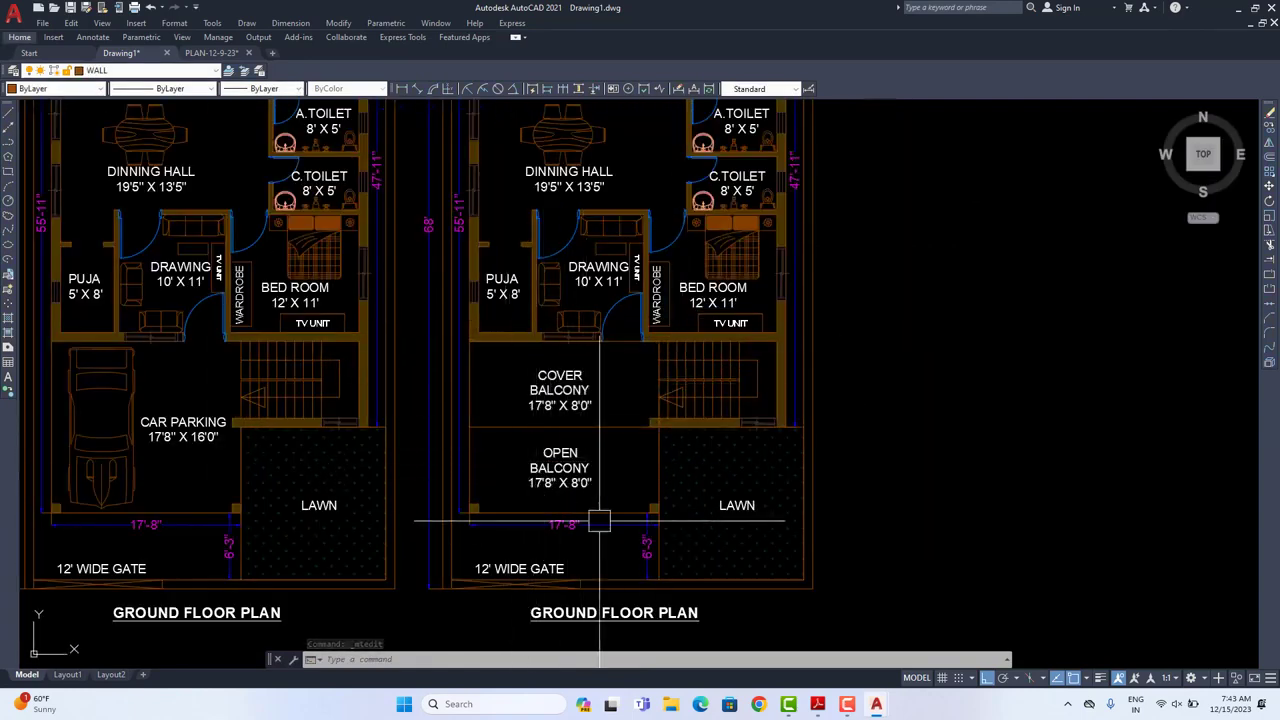
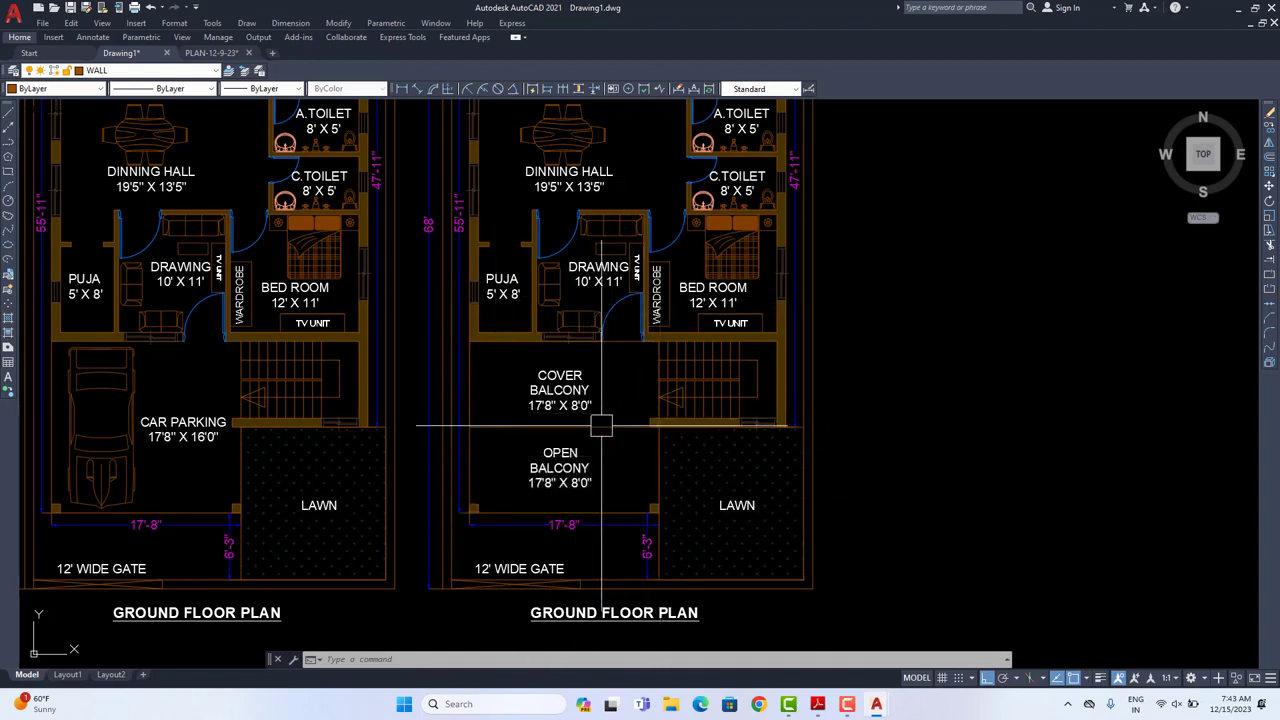
middle_click_drag(598, 430, 695, 440)
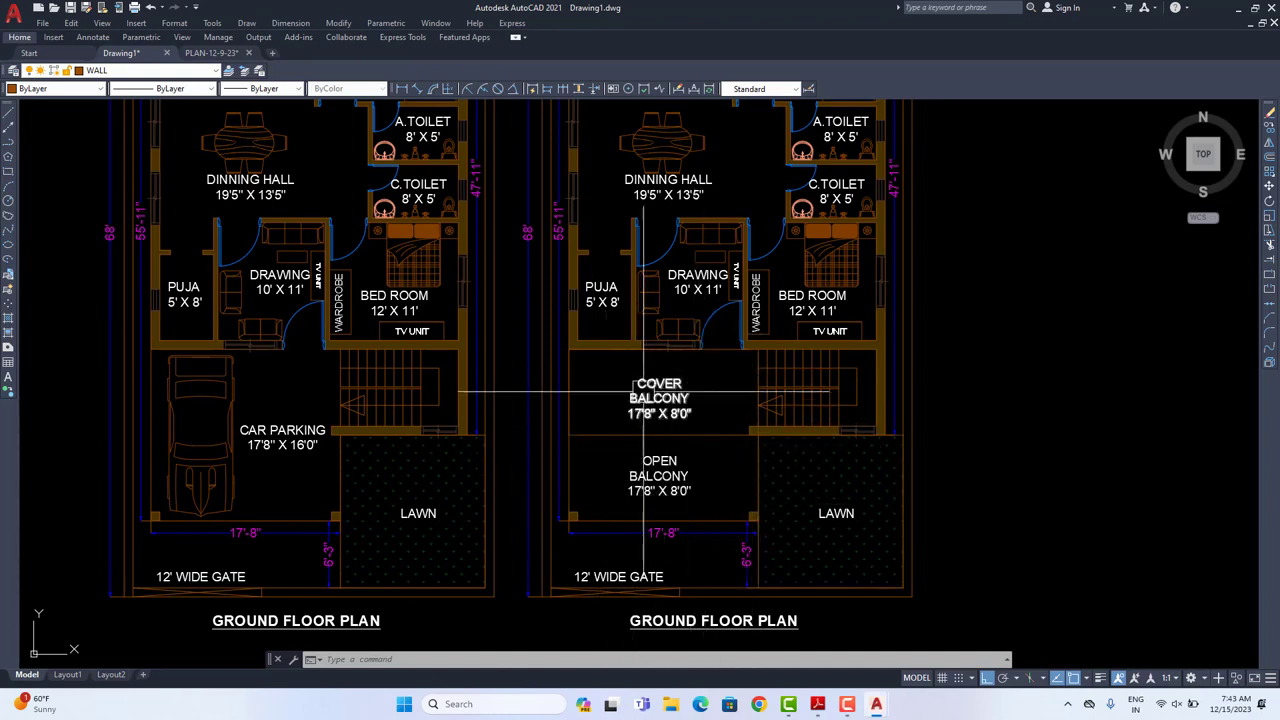
middle_click_drag(690, 440, 772, 441)
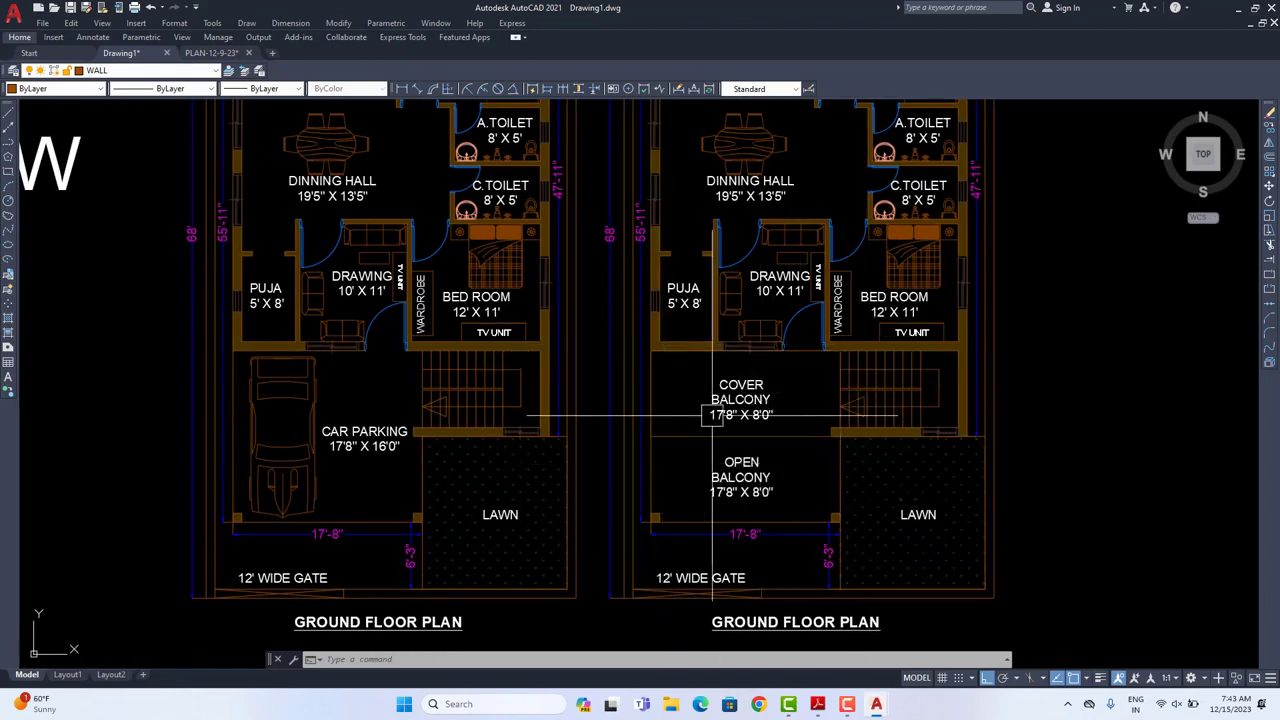
middle_click_drag(744, 394, 779, 400)
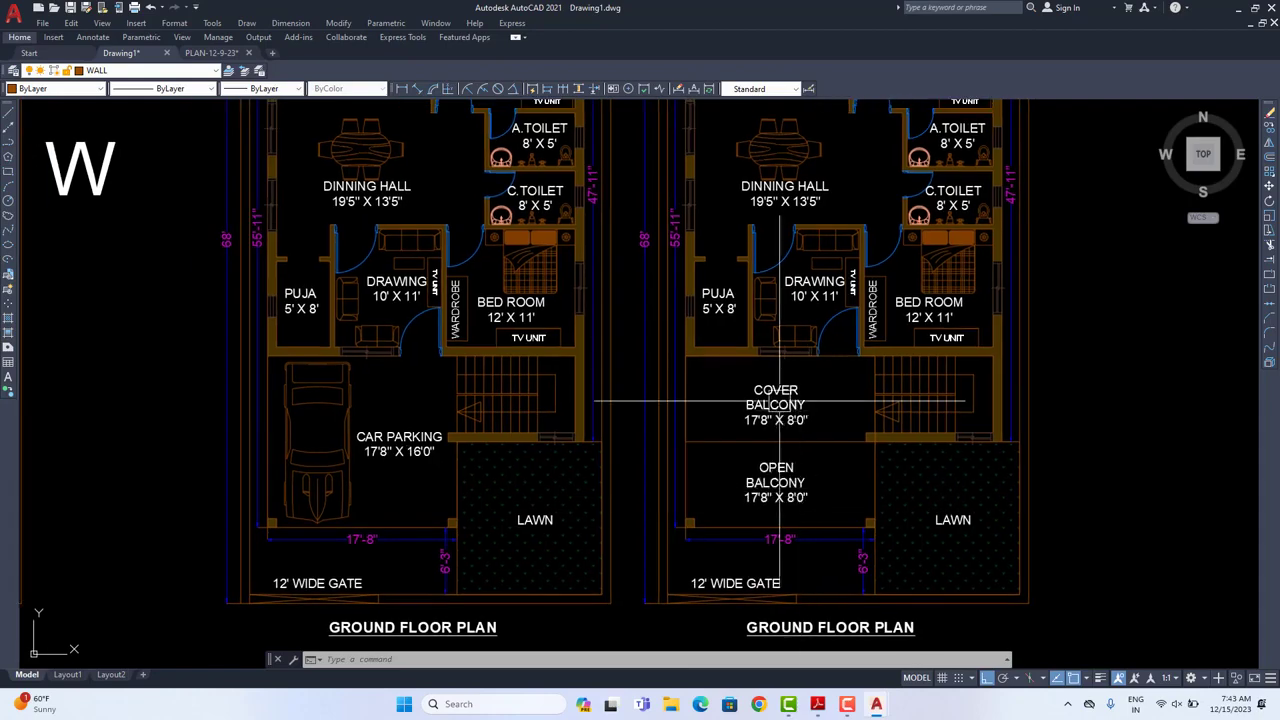
scroll(780, 500, "down", 5)
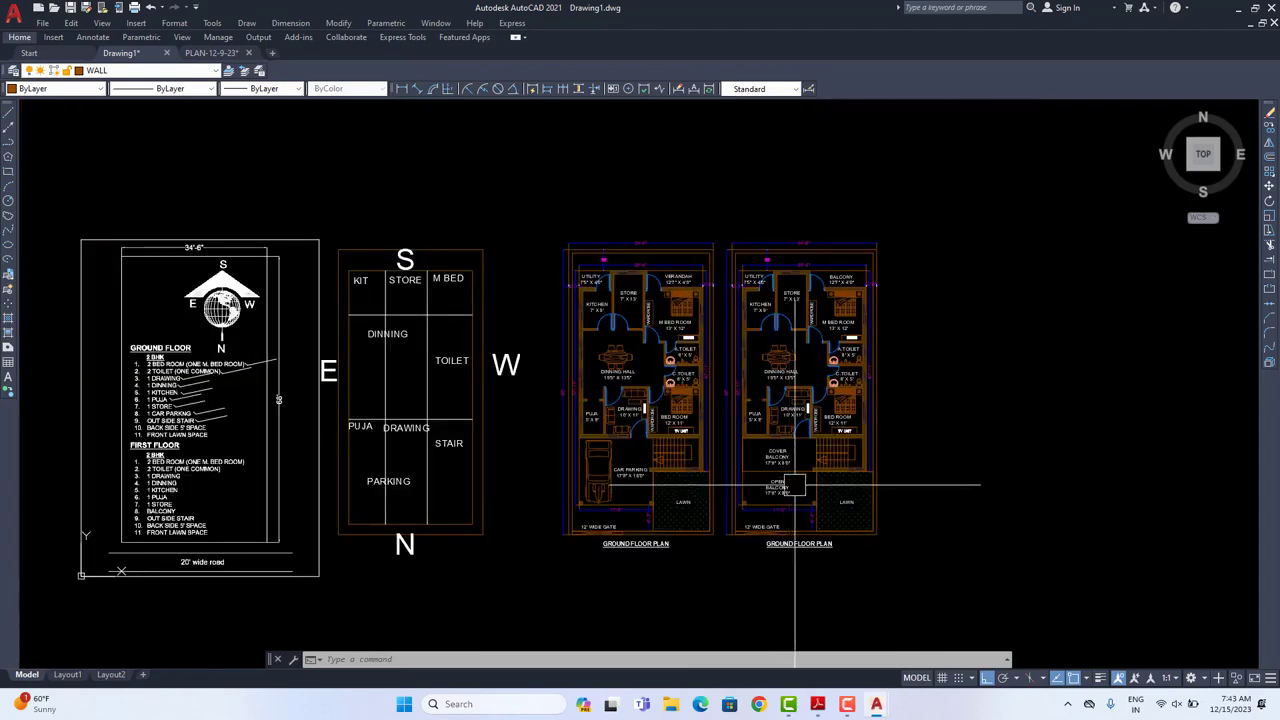
scroll(795, 492, "up", 3)
mouse_move(779, 494)
middle_mouse_down()
mouse_move(812, 508)
mouse_move(829, 477)
mouse_move(772, 470)
middle_mouse_up()
left_click(822, 486)
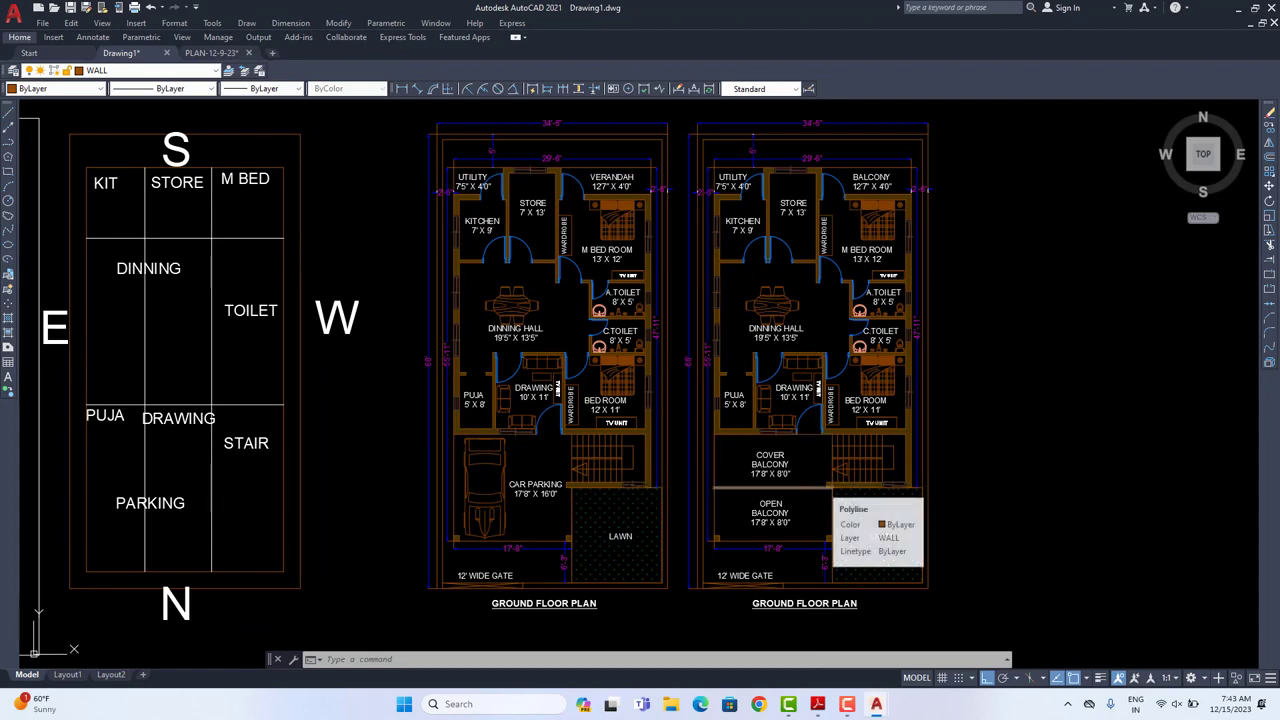
key("ctrl+p")
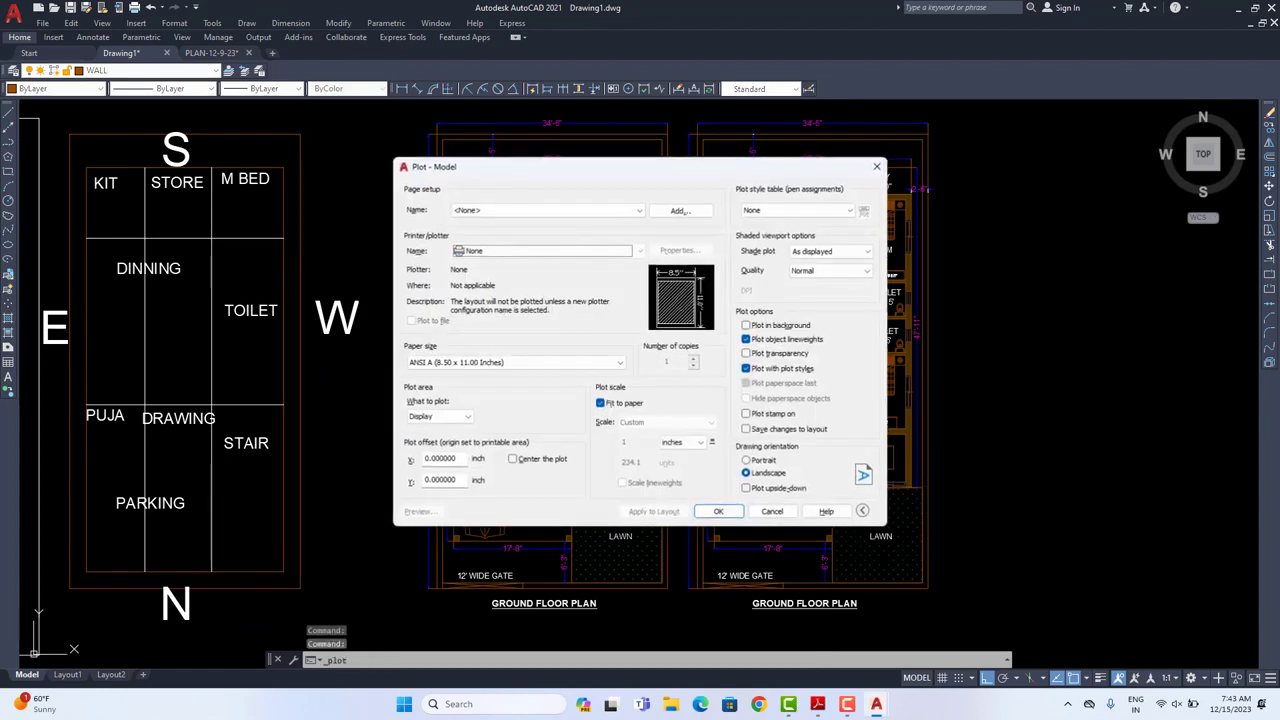
left_click(541, 250)
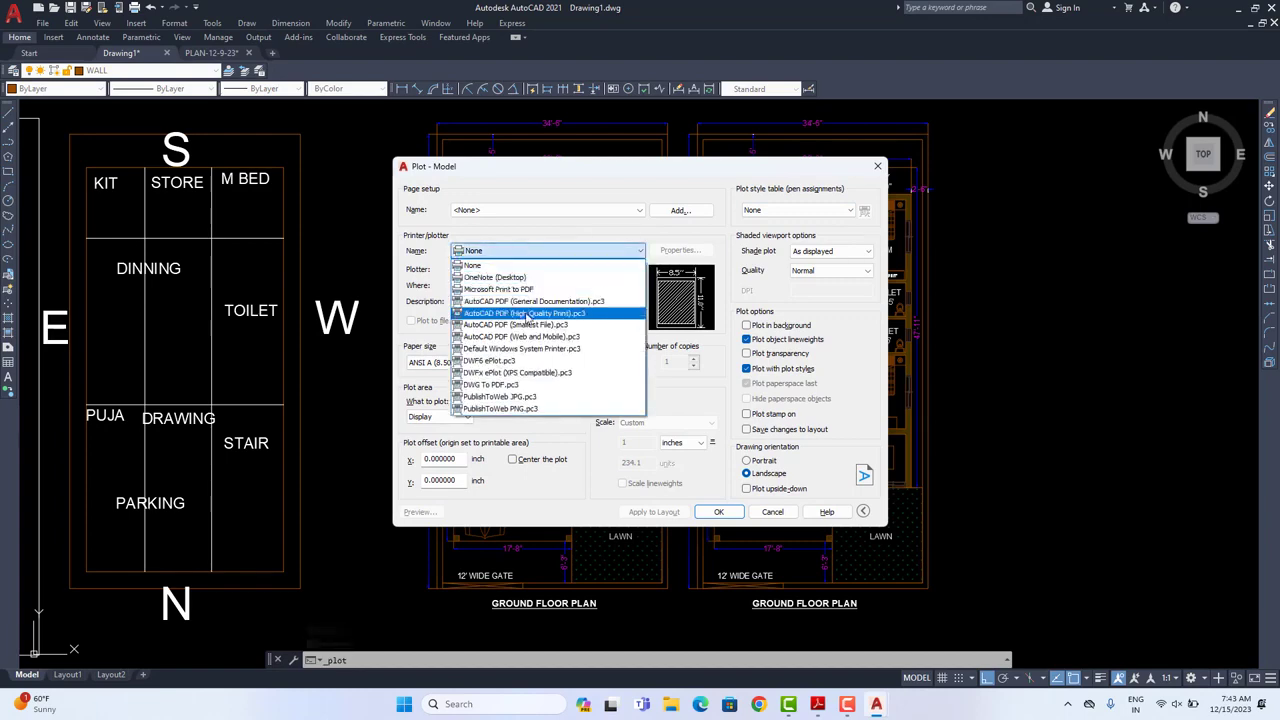
left_click(527, 314)
left_click(878, 167)
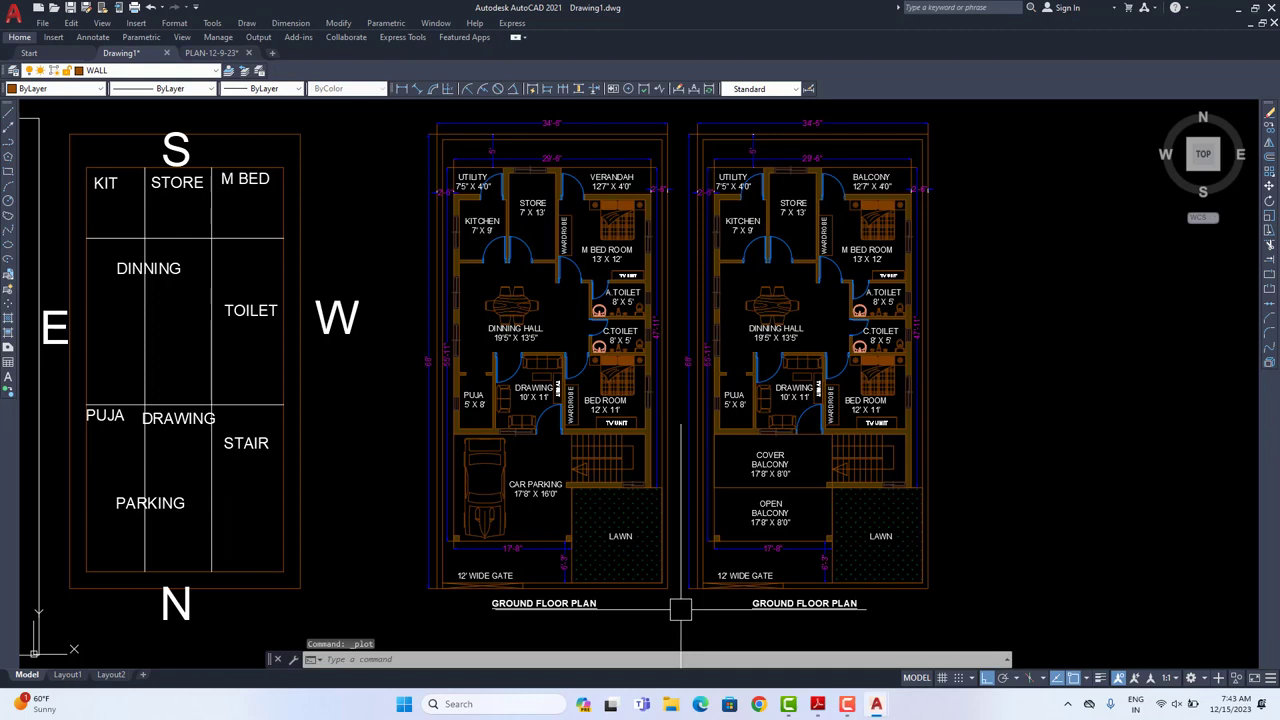
Step: Regenerate the model and hatch the original ground floor plan's outer boundary wall, leaving the gate opening unfilled
type("R")
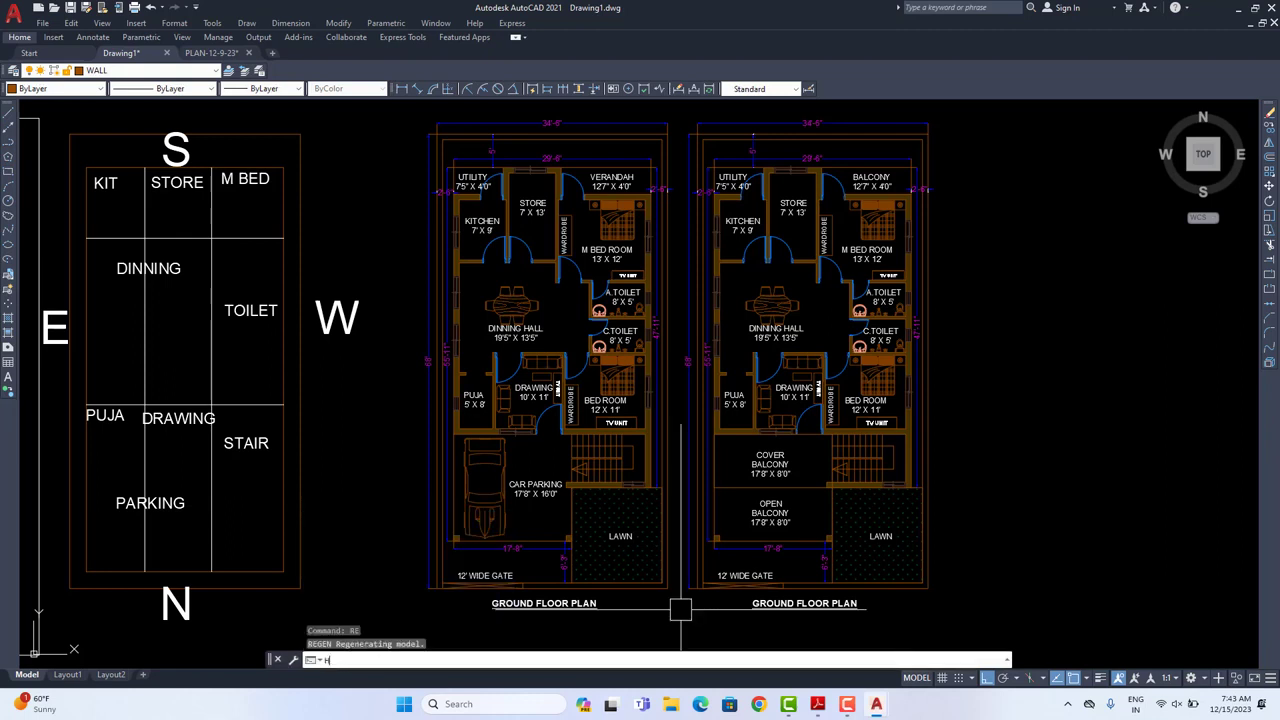
key("Return")
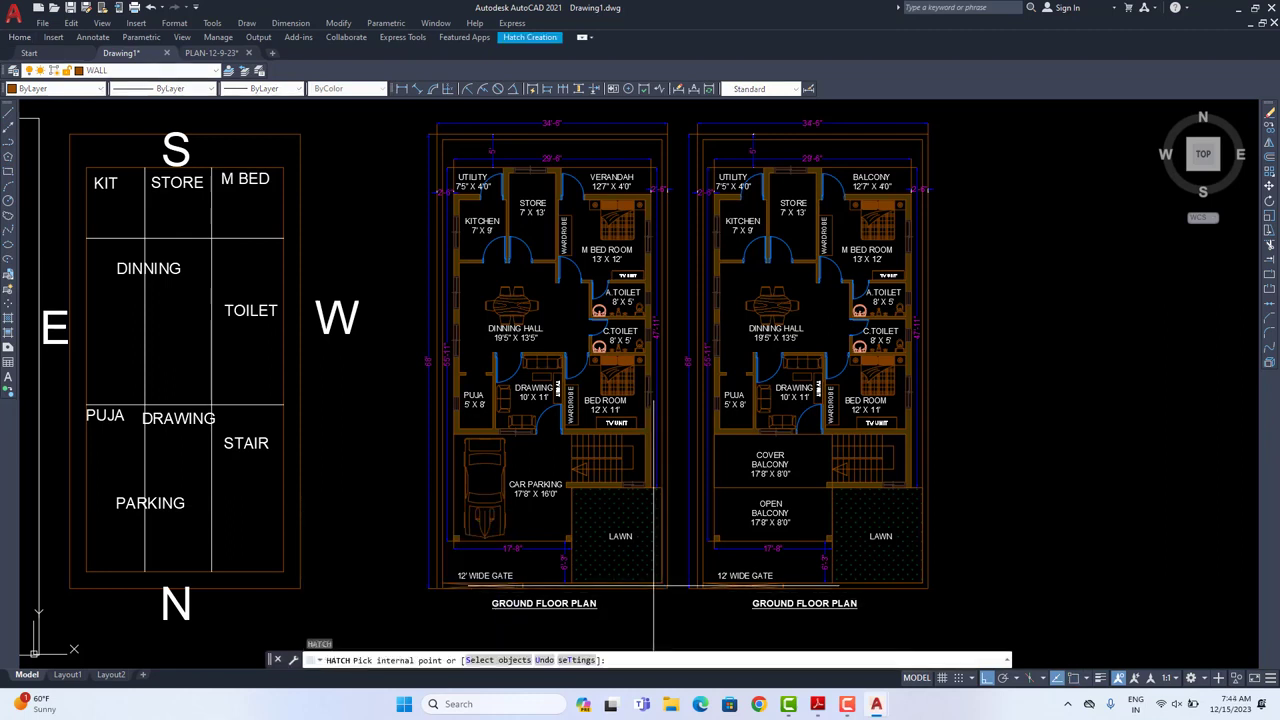
left_click(655, 587)
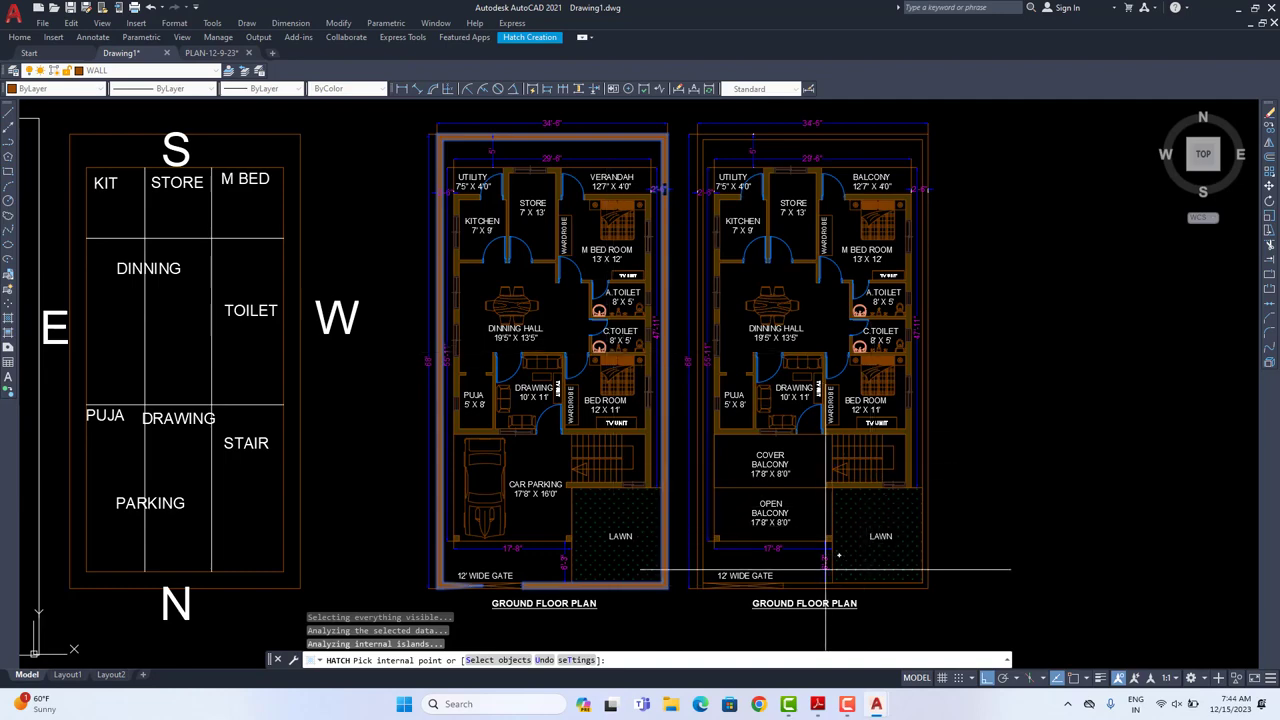
scroll(415, 580, "up", 6)
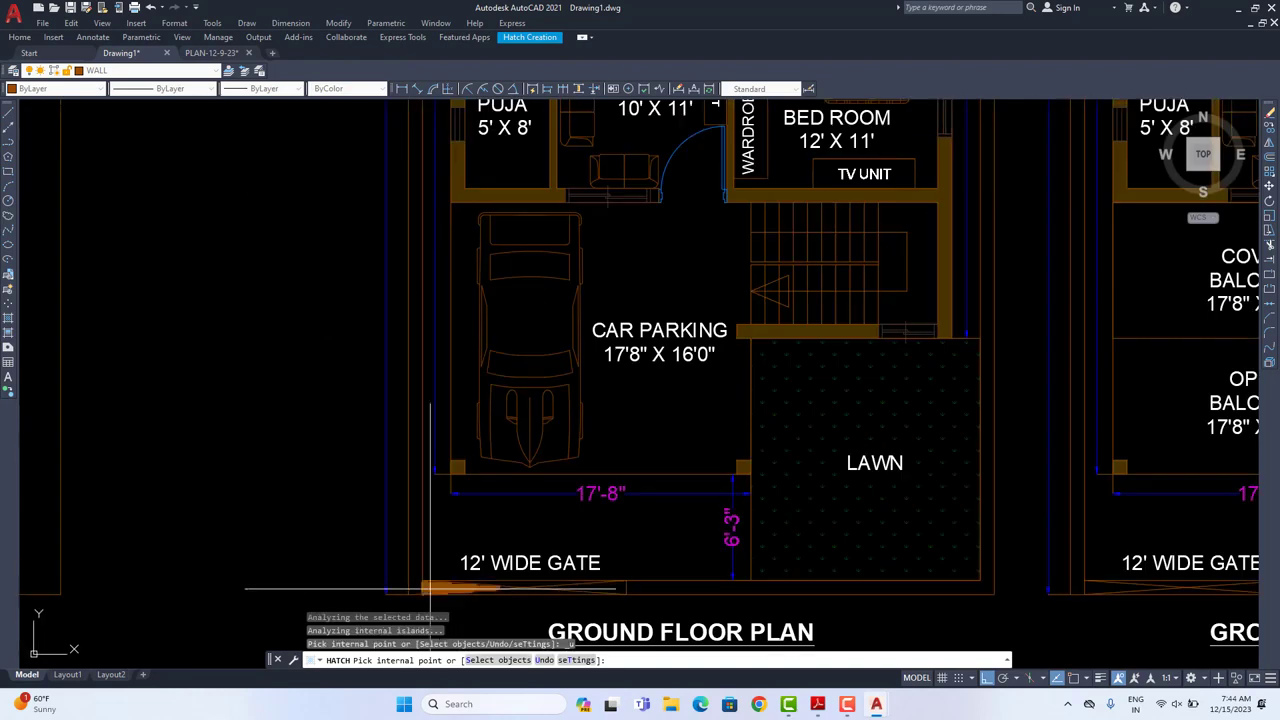
scroll(415, 580, "down", 8)
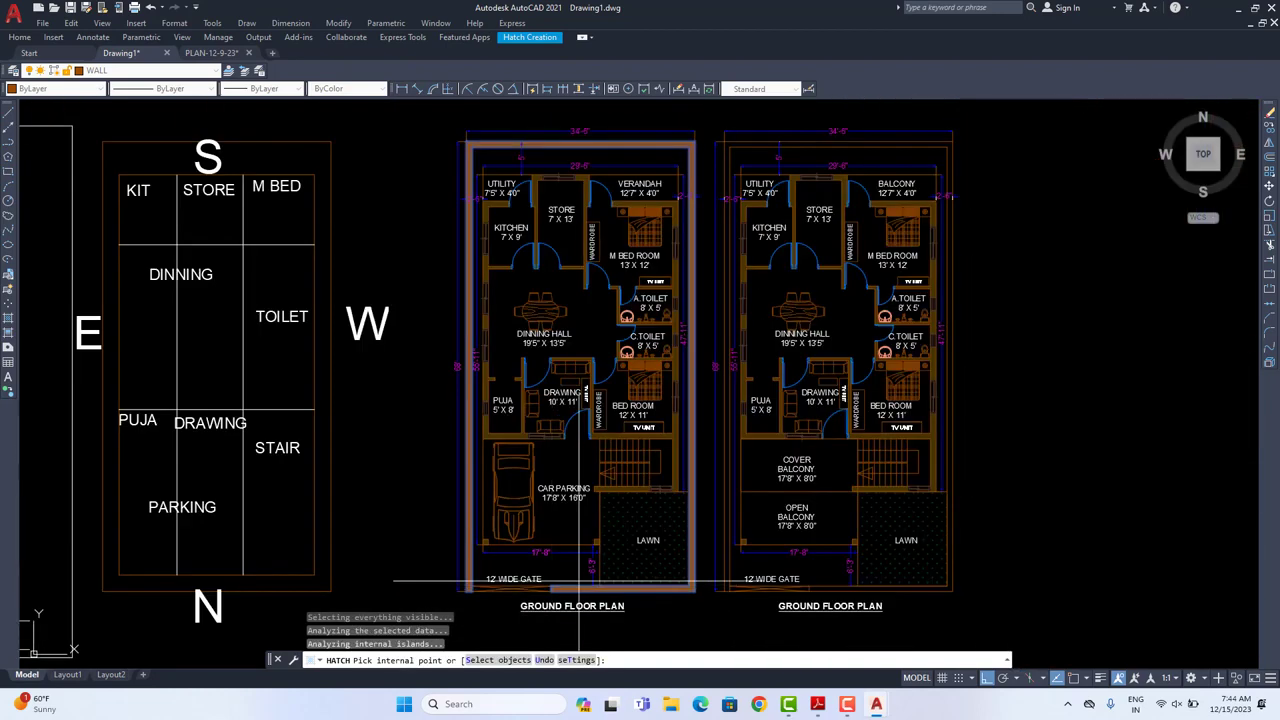
key("Return")
Step: Change the boundary wall hatch's pattern to SOLID
scroll(586, 589, "up", 8)
scroll(535, 574, "up", 3)
left_click(504, 550)
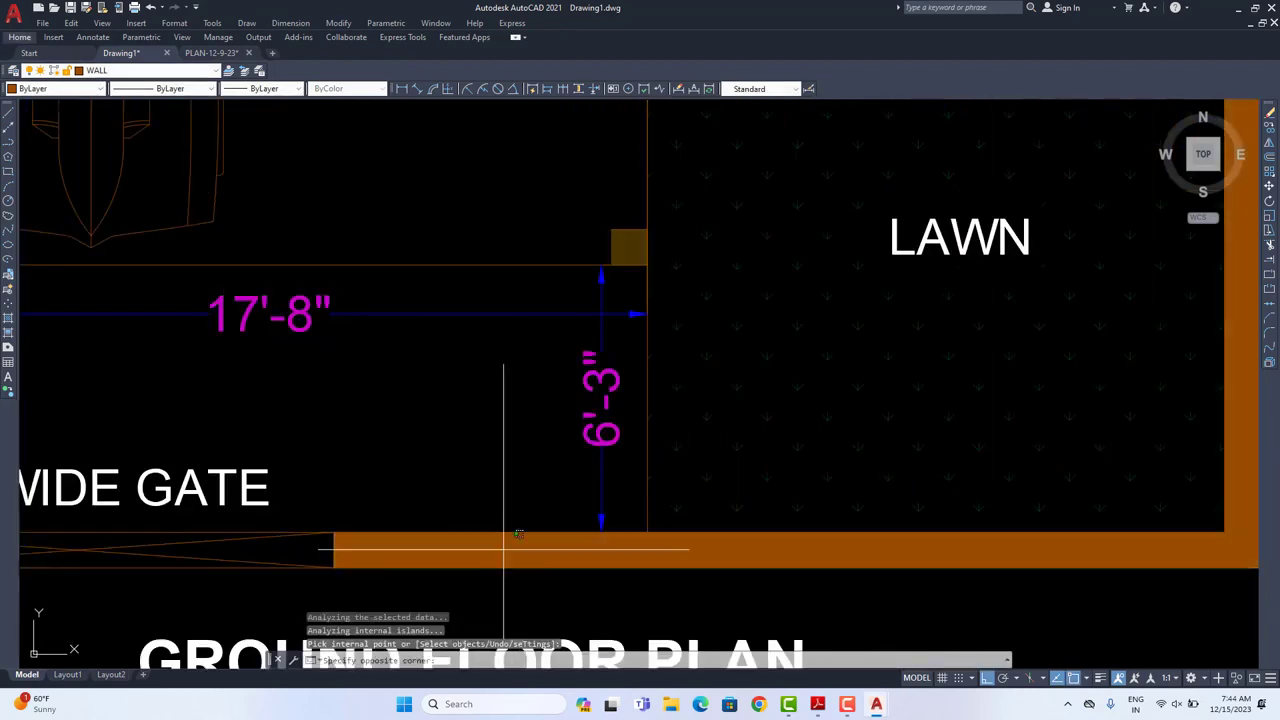
right_click(504, 550)
left_click(556, 181)
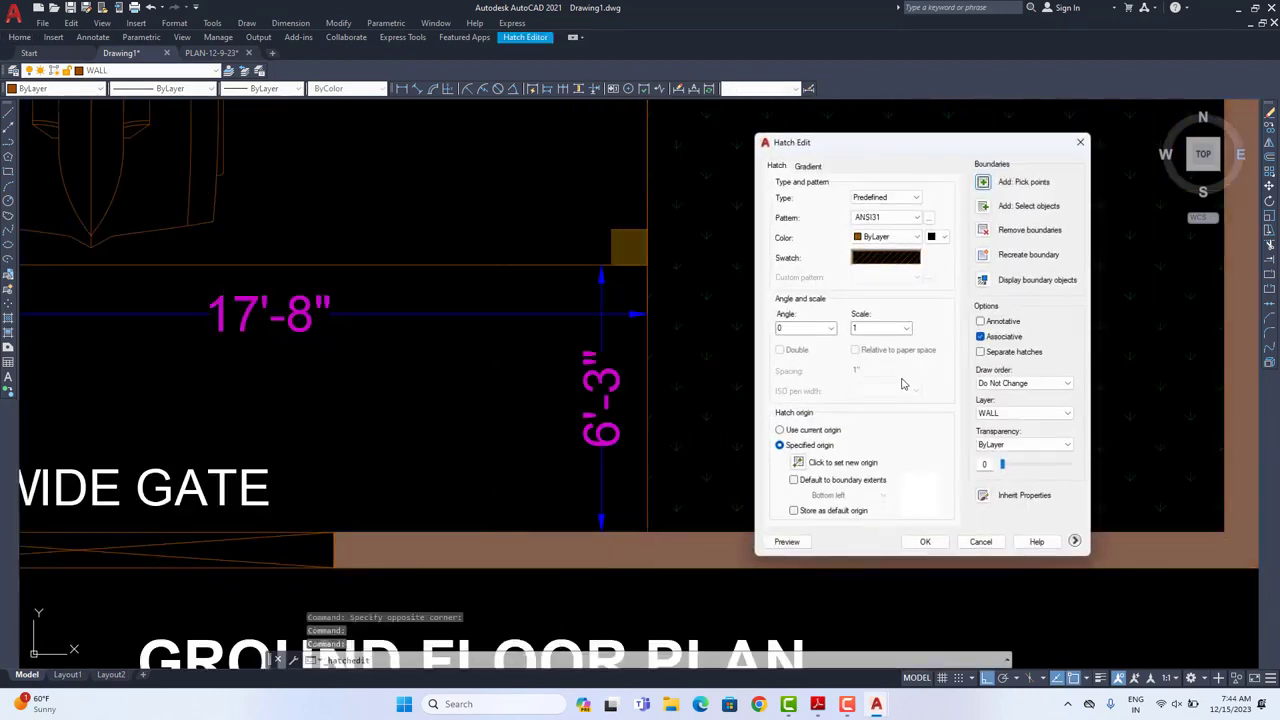
left_click(886, 260)
left_click(590, 231)
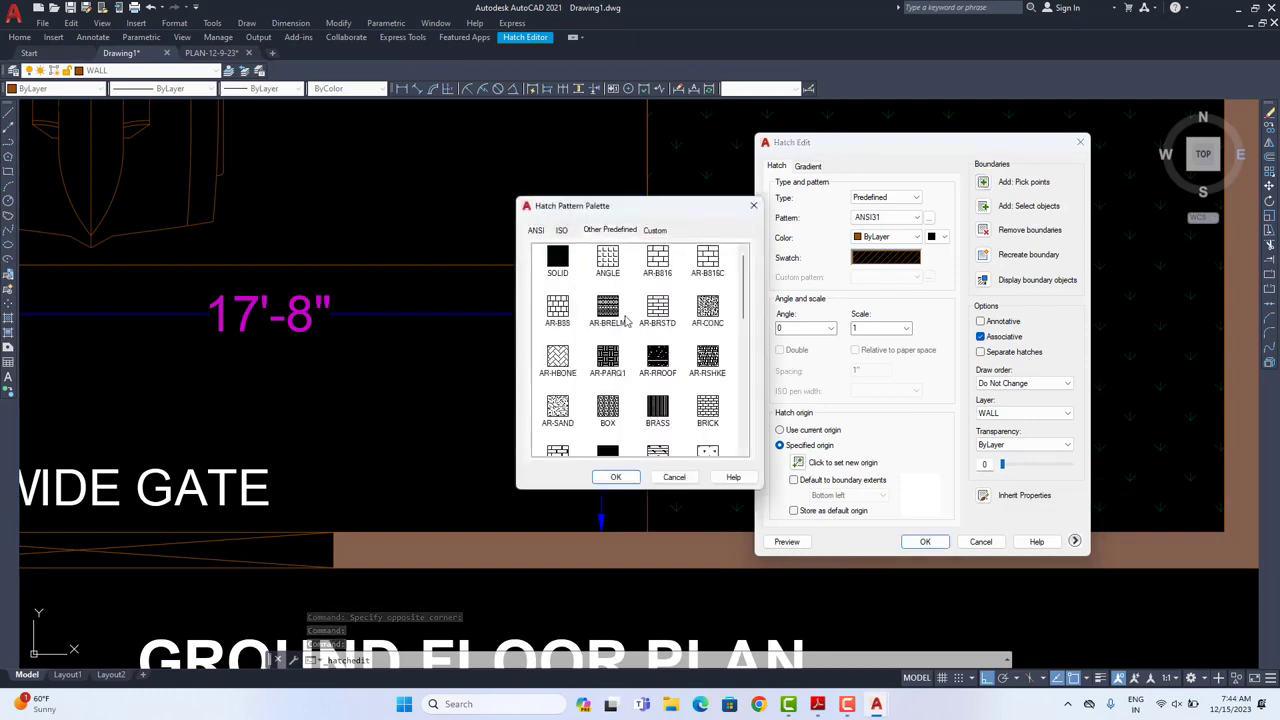
left_click(614, 480)
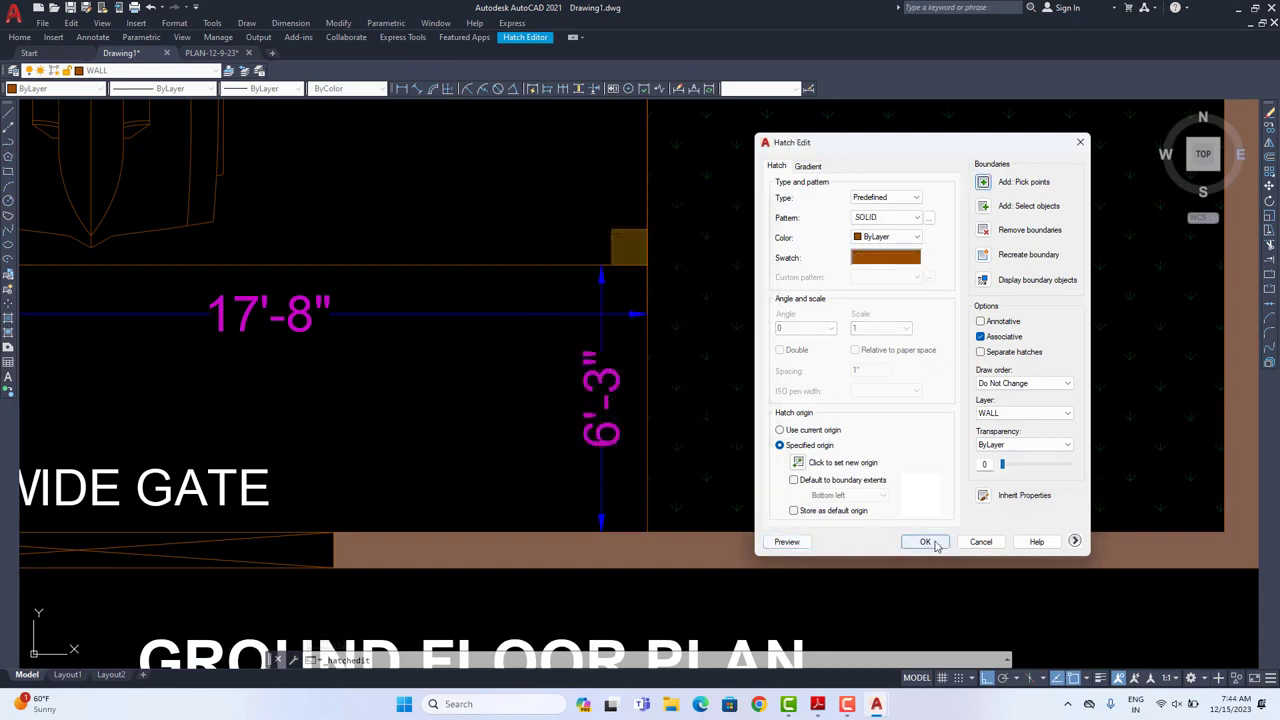
left_click(925, 541)
Step: Copy the solid boundary wall hatch onto the second plan, from the original's outer front corner to the matching corner
scroll(266, 460, "down", 3)
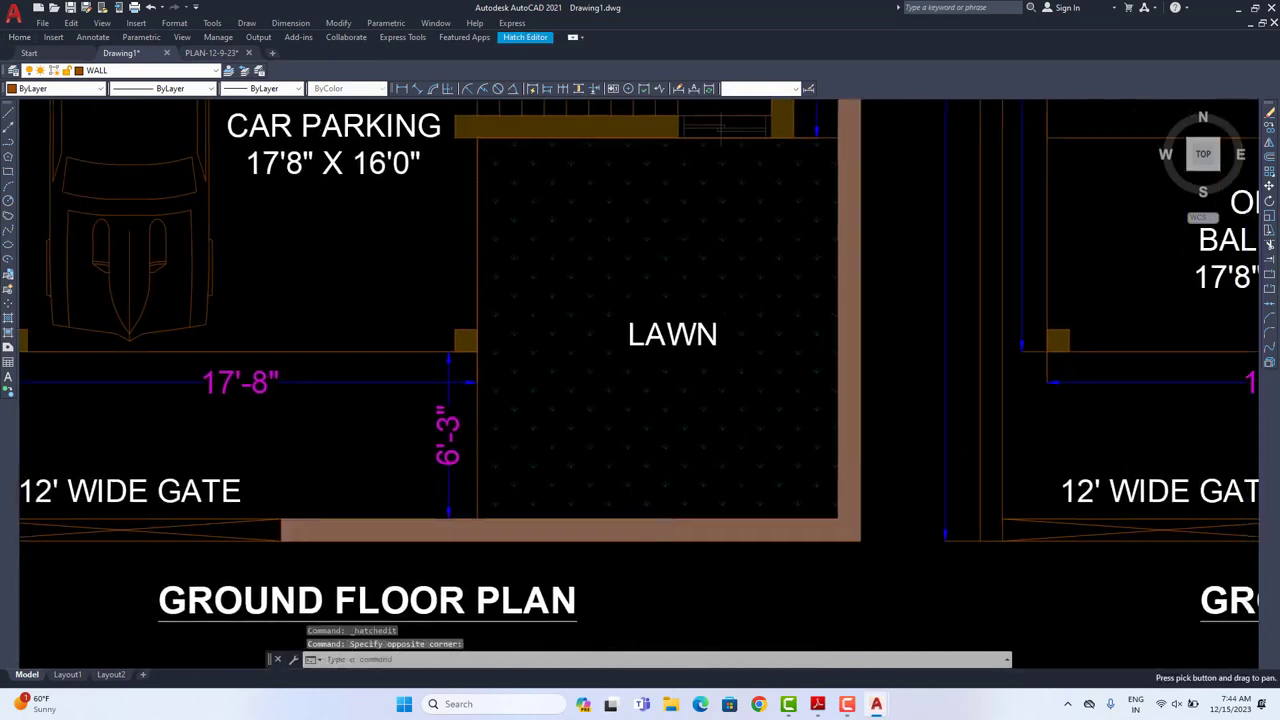
left_click(1270, 128)
left_click(861, 541)
scroll(917, 558, "down", 5)
middle_click_drag(917, 558, 712, 573)
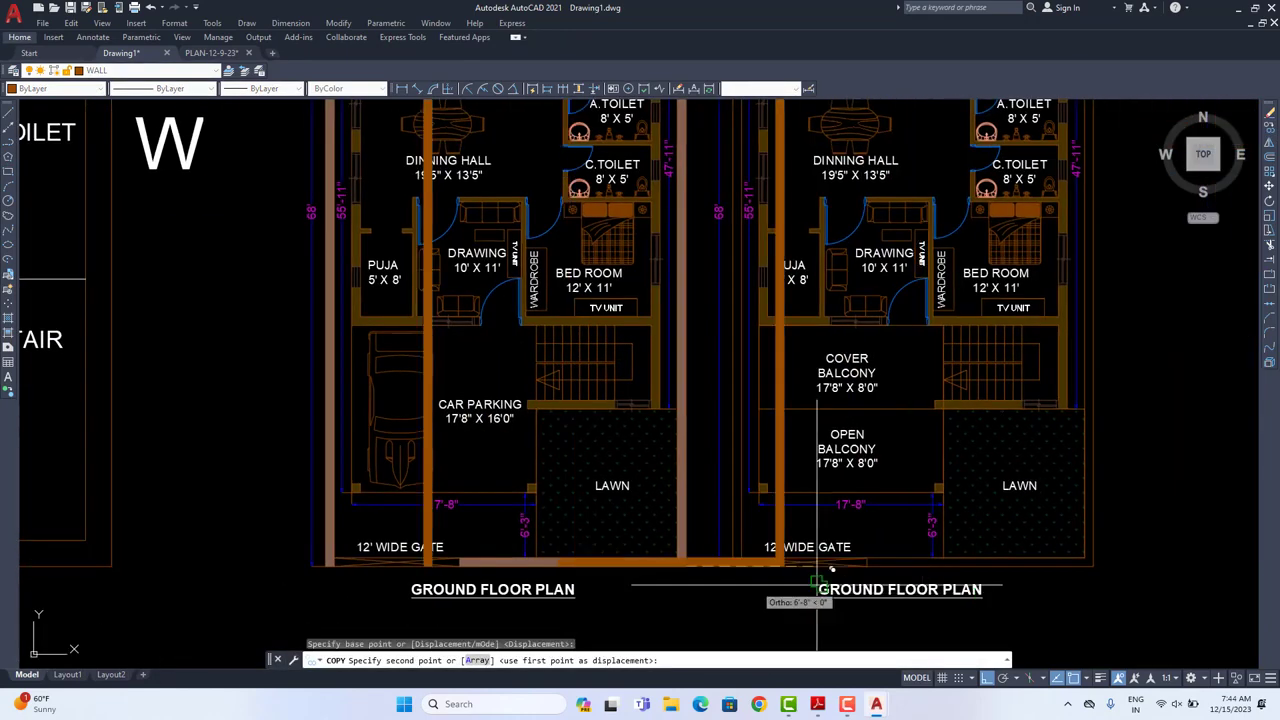
left_click(1093, 566)
scroll(966, 544, "down", 5)
key("Escape")
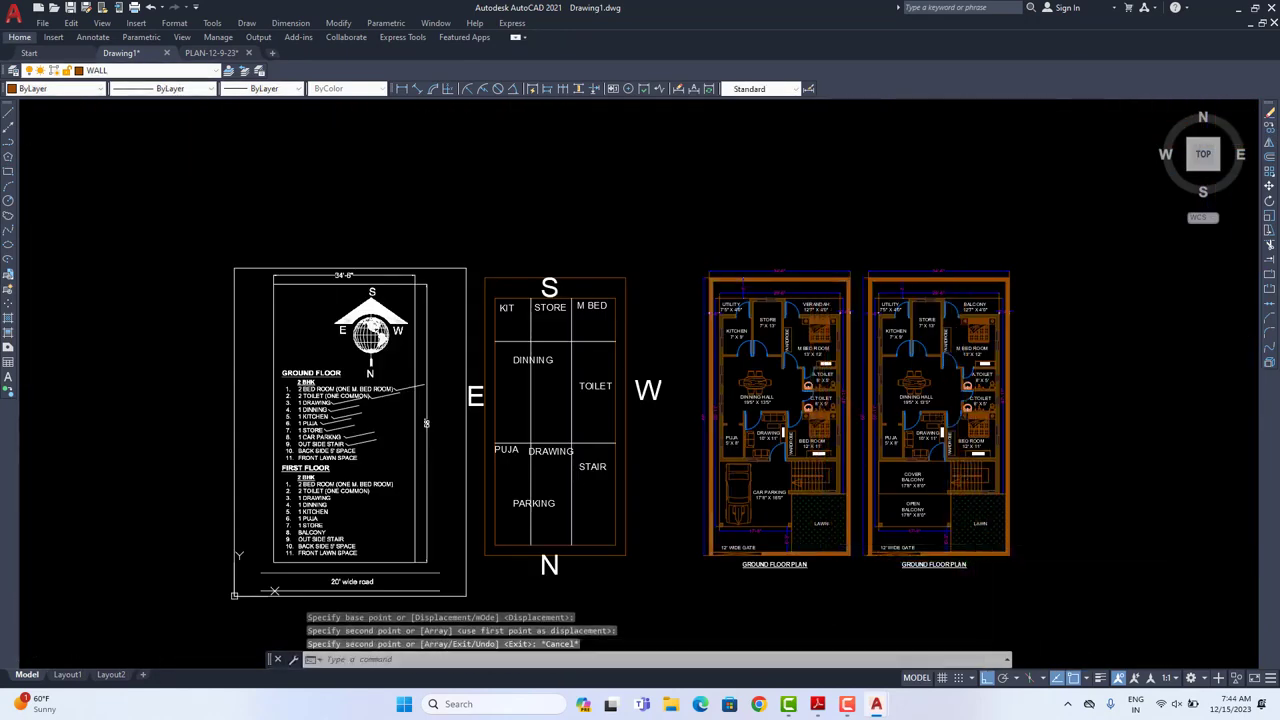
Step: Save the drawing as Drawing1.dwg in the 3-VASTU PLAN folder
middle_click_drag(967, 542, 876, 541)
key("ctrl+s")
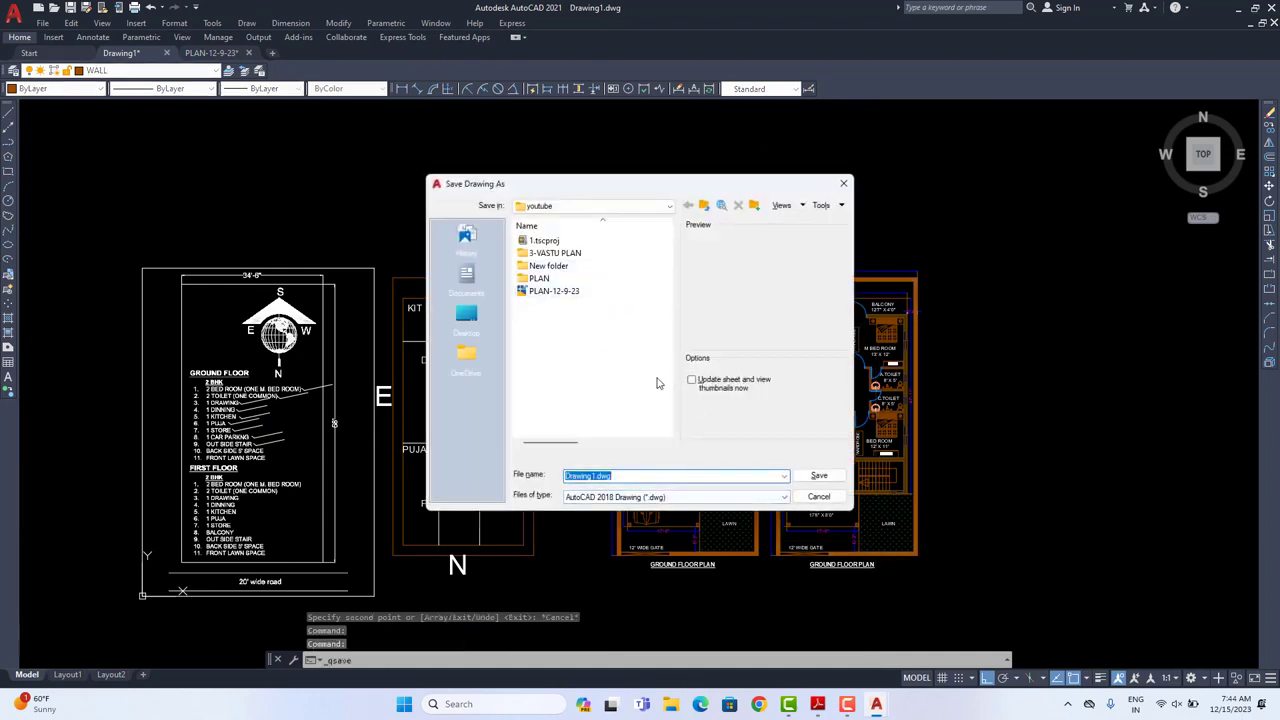
double_click(566, 254)
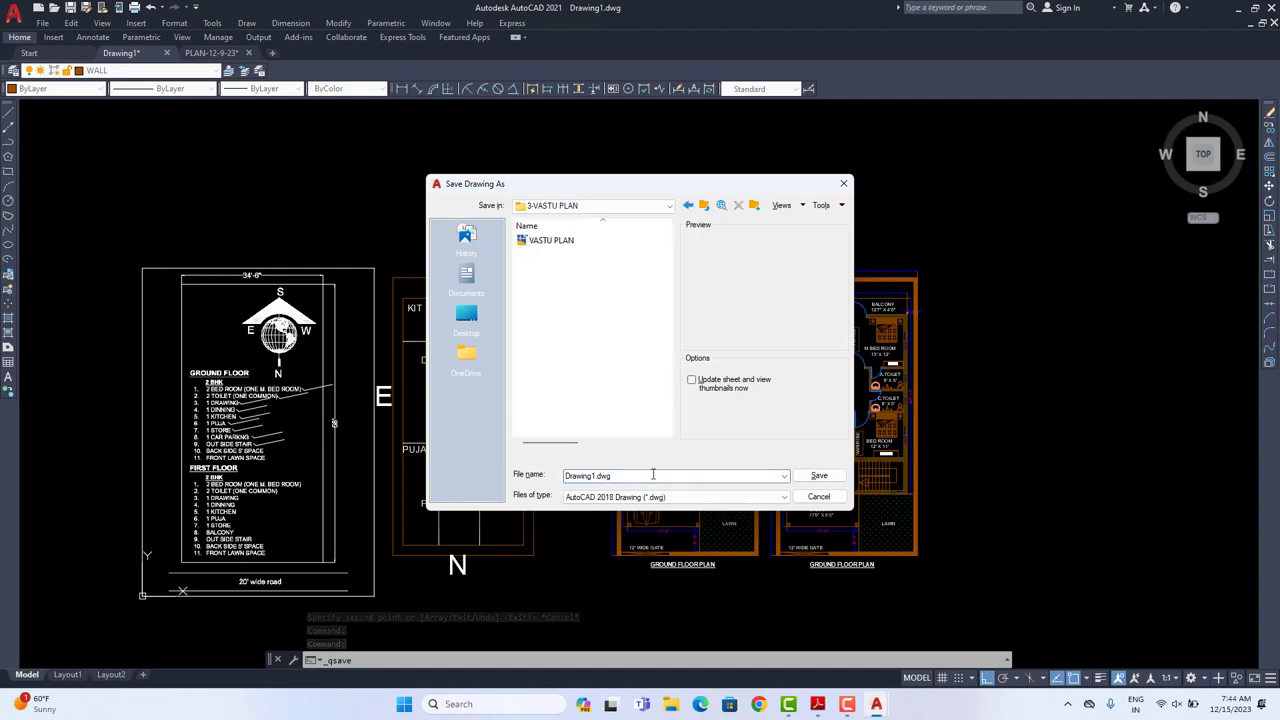
left_click(818, 476)
Step: Set up a plot with the AutoCAD PDF (General Documentation).pc3 plotter on ISO full bleed A3 (420.00 x 297.00 MM) paper
middle_click_drag(850, 476, 750, 458)
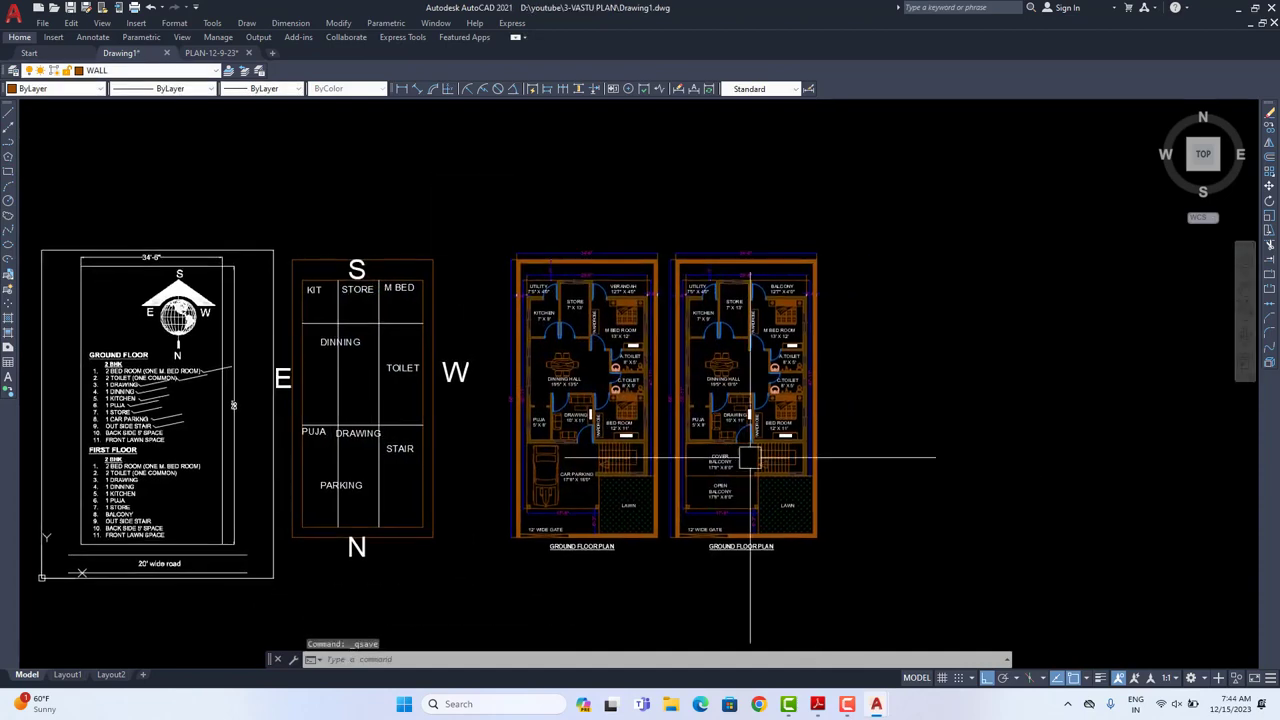
key("ctrl+p")
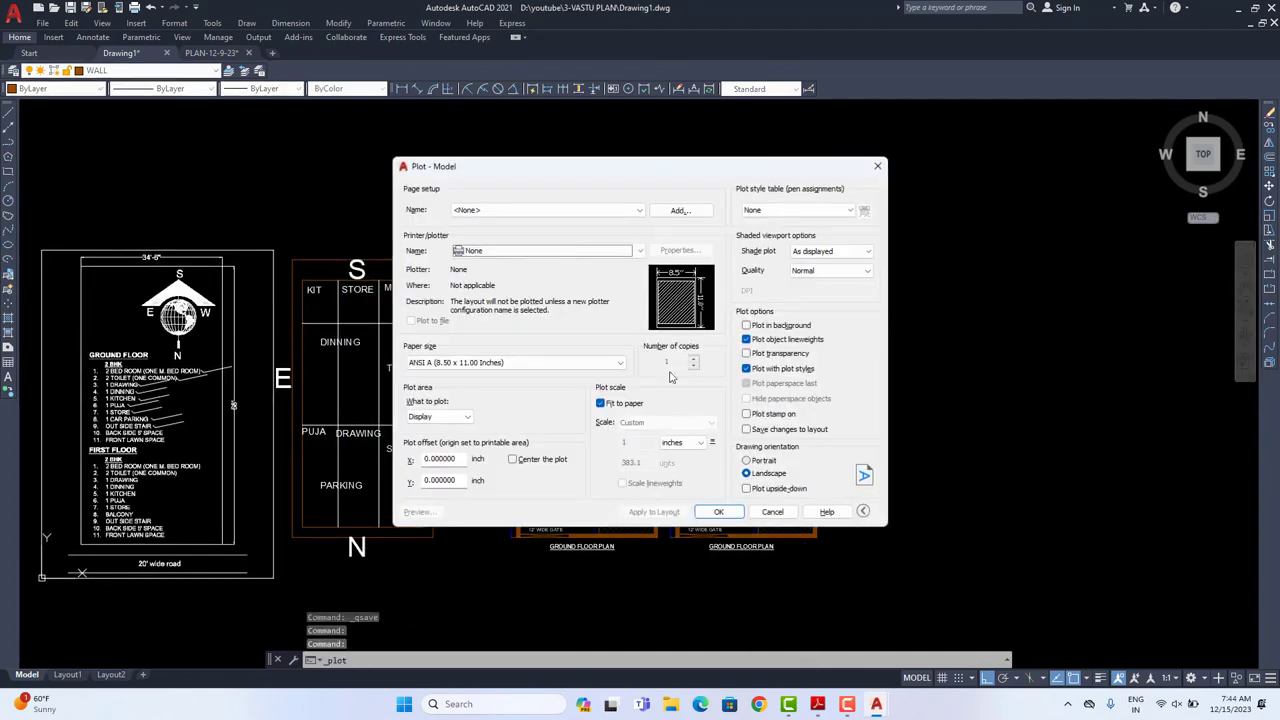
left_click(548, 251)
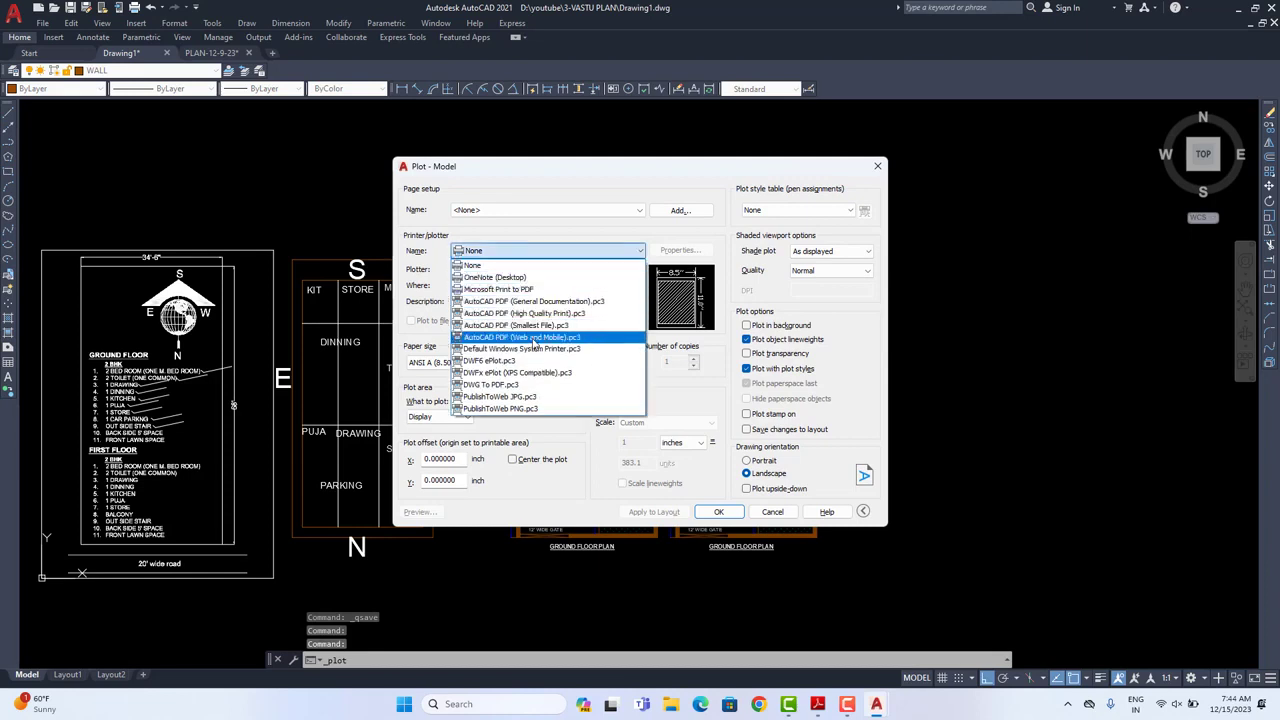
left_click(530, 301)
left_click(483, 364)
scroll(483, 445, "up", 3)
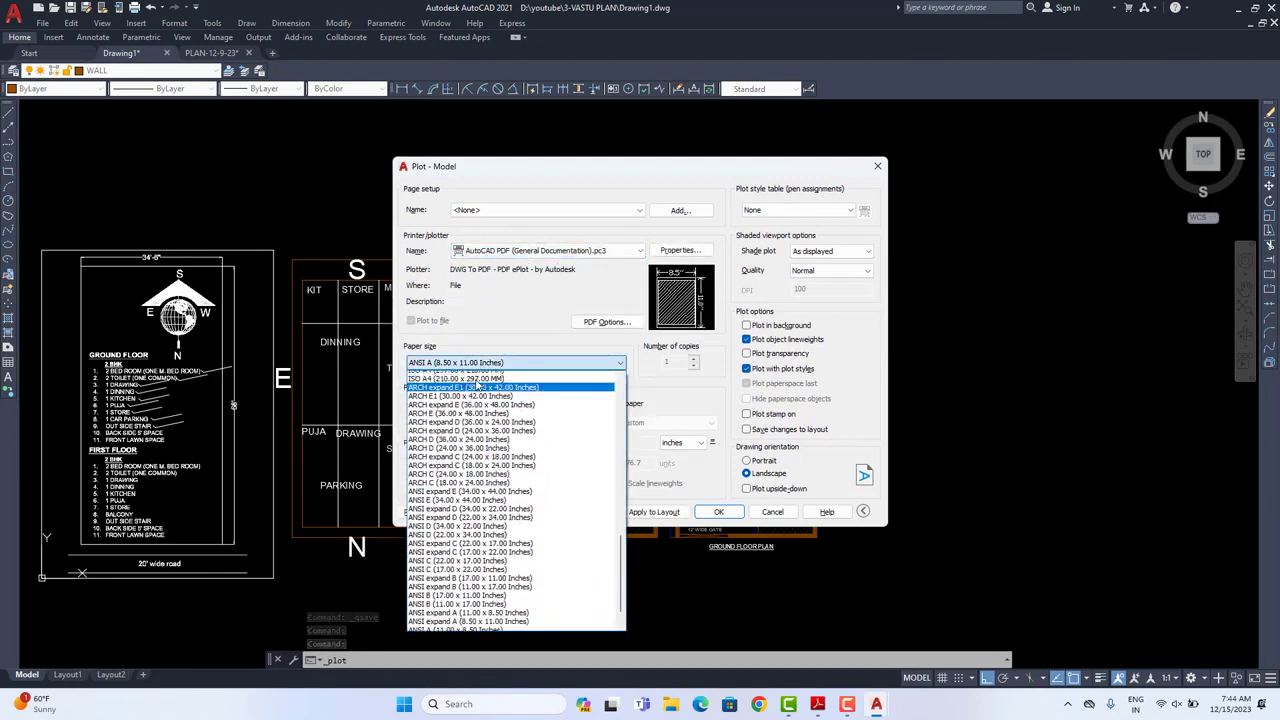
scroll(483, 445, "up", 9)
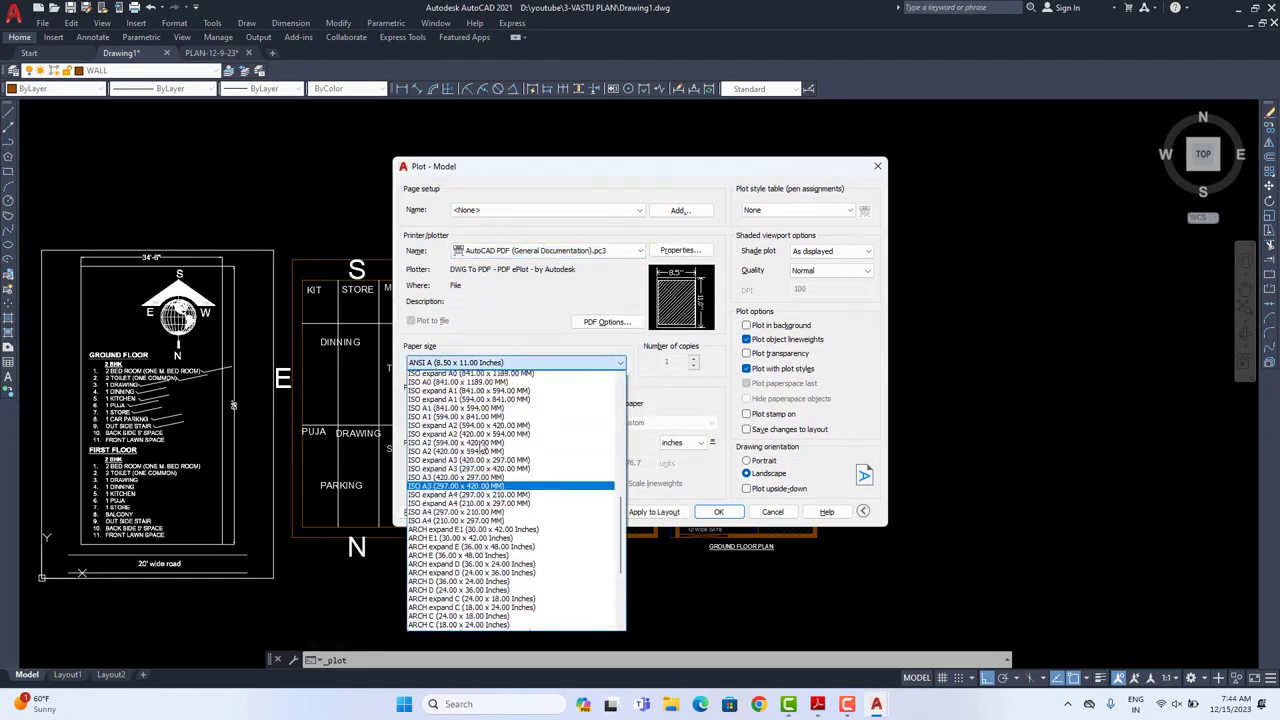
scroll(482, 446, "up", 5)
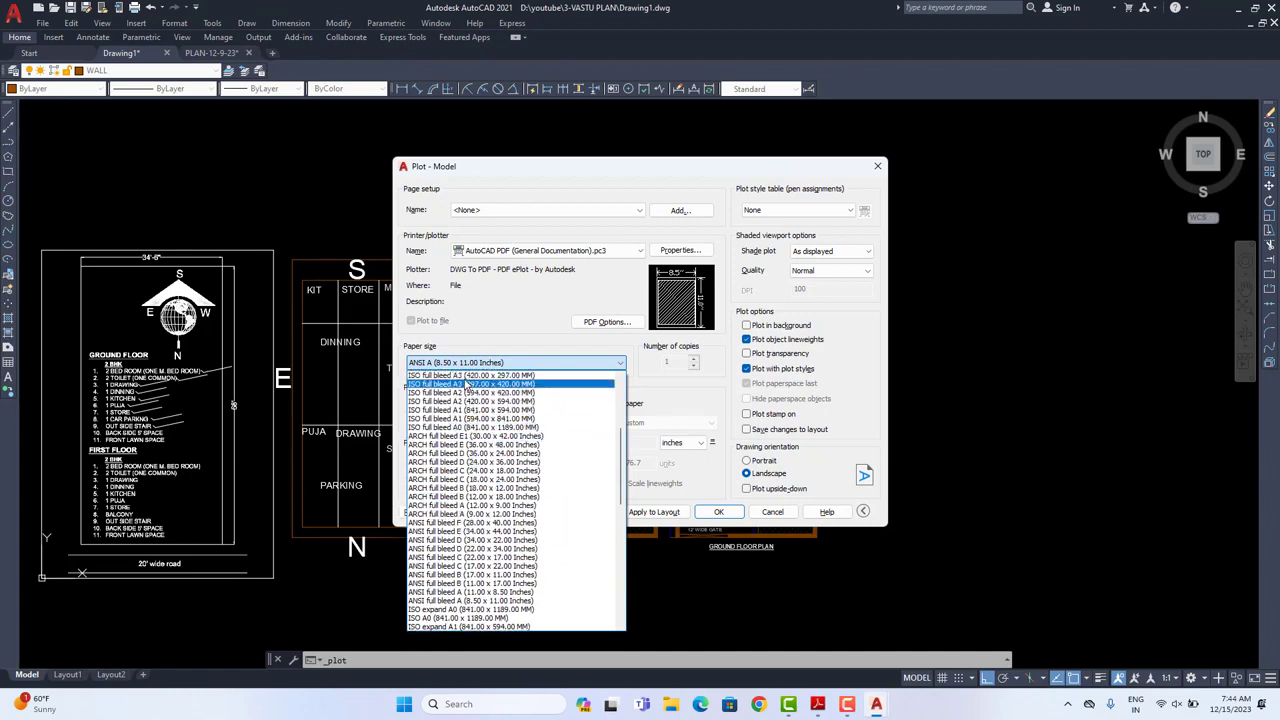
left_click(466, 384)
Step: Define the plot area as a window enclosing both floor plans and their titles
left_click(445, 420)
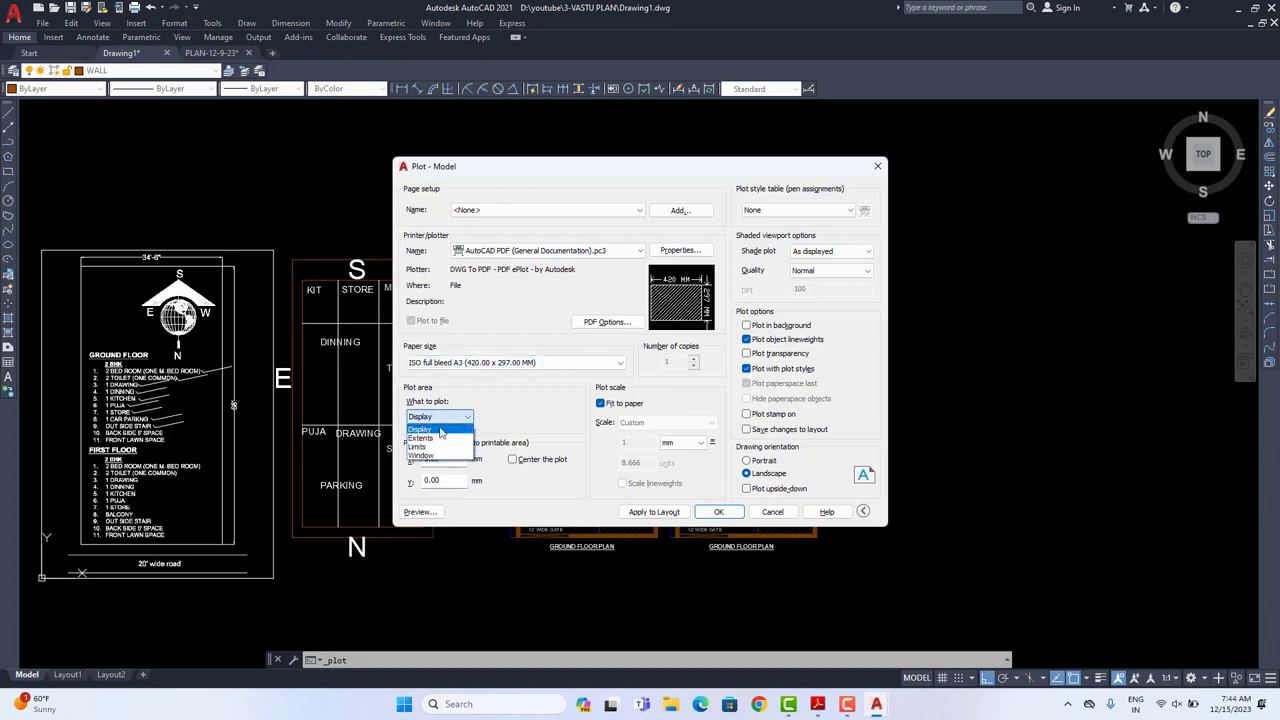
left_click(436, 457)
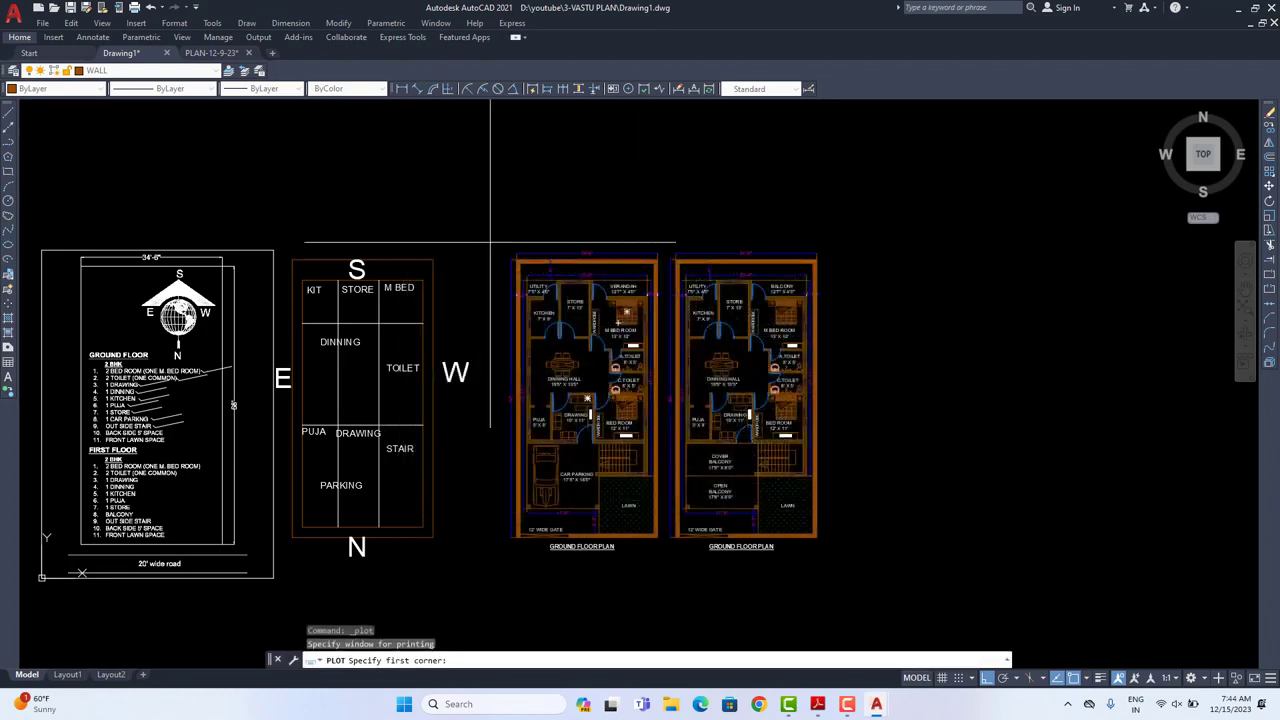
left_click(497, 241)
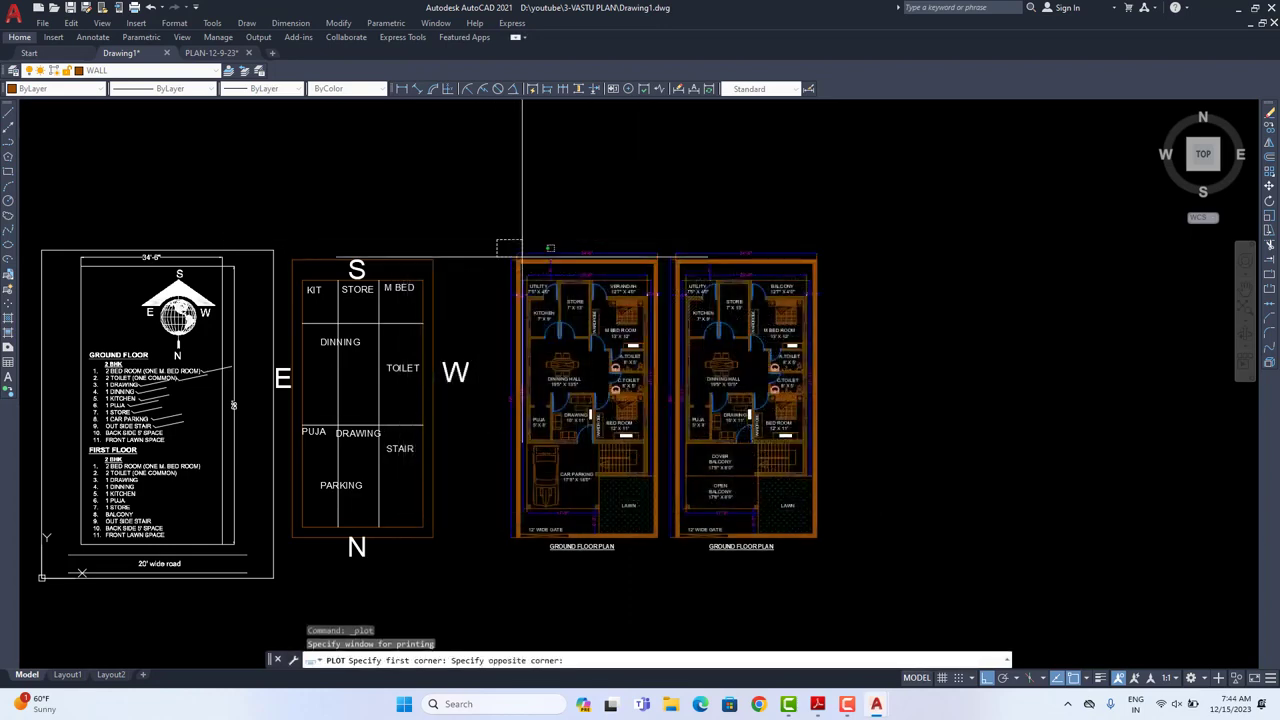
left_click(826, 563)
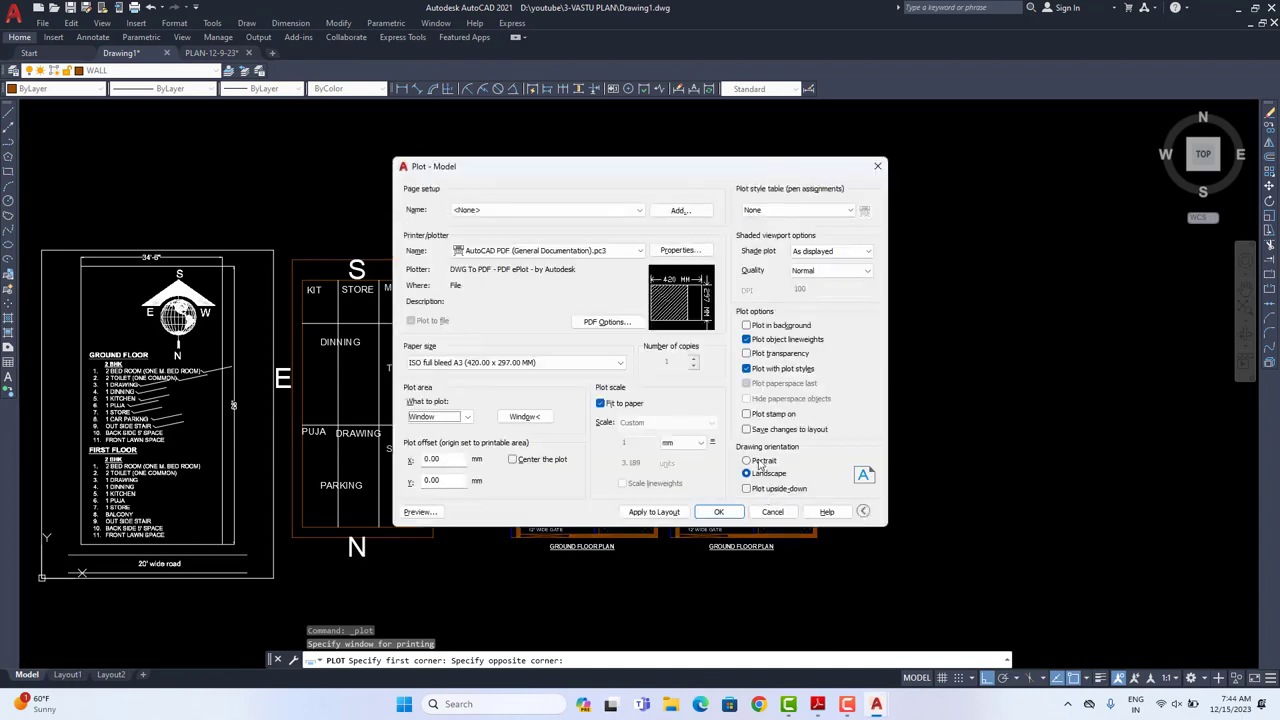
Step: Set the plot to portrait orientation, Maximum quality, centred and with plot transparency, and apply the settings to the layout
left_click(762, 212)
left_click(764, 215)
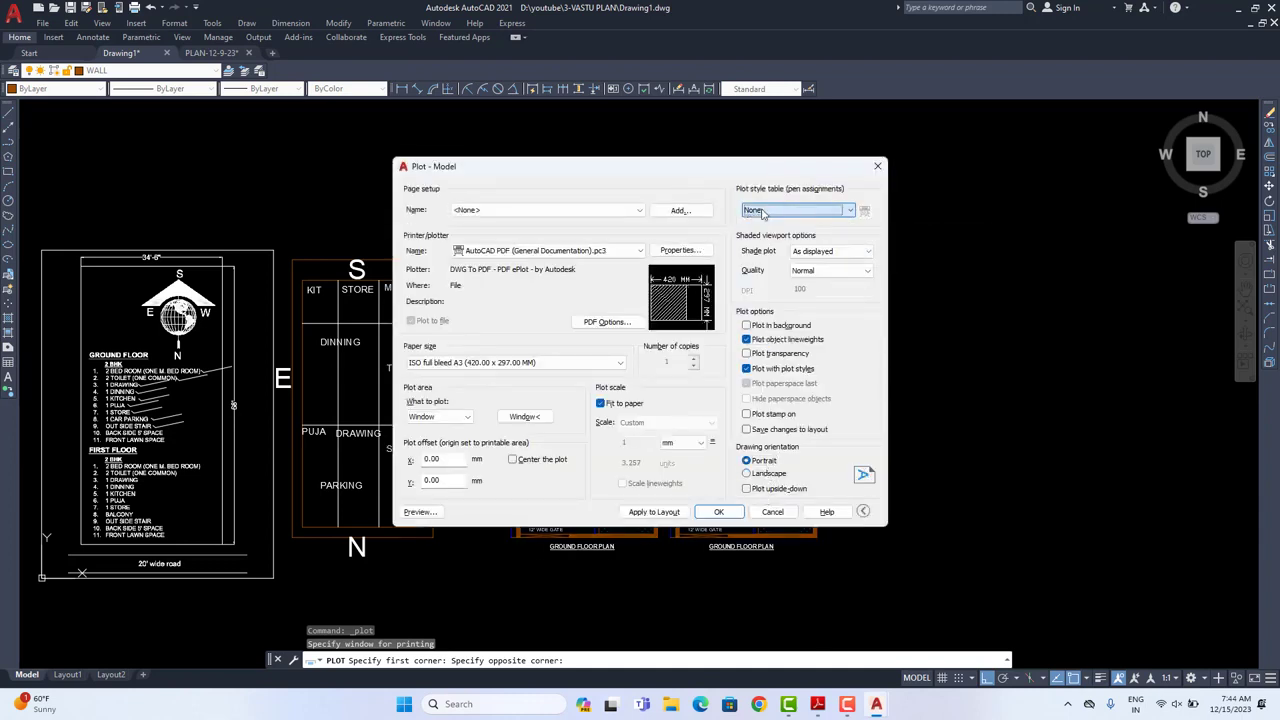
left_click(831, 271)
left_click(812, 319)
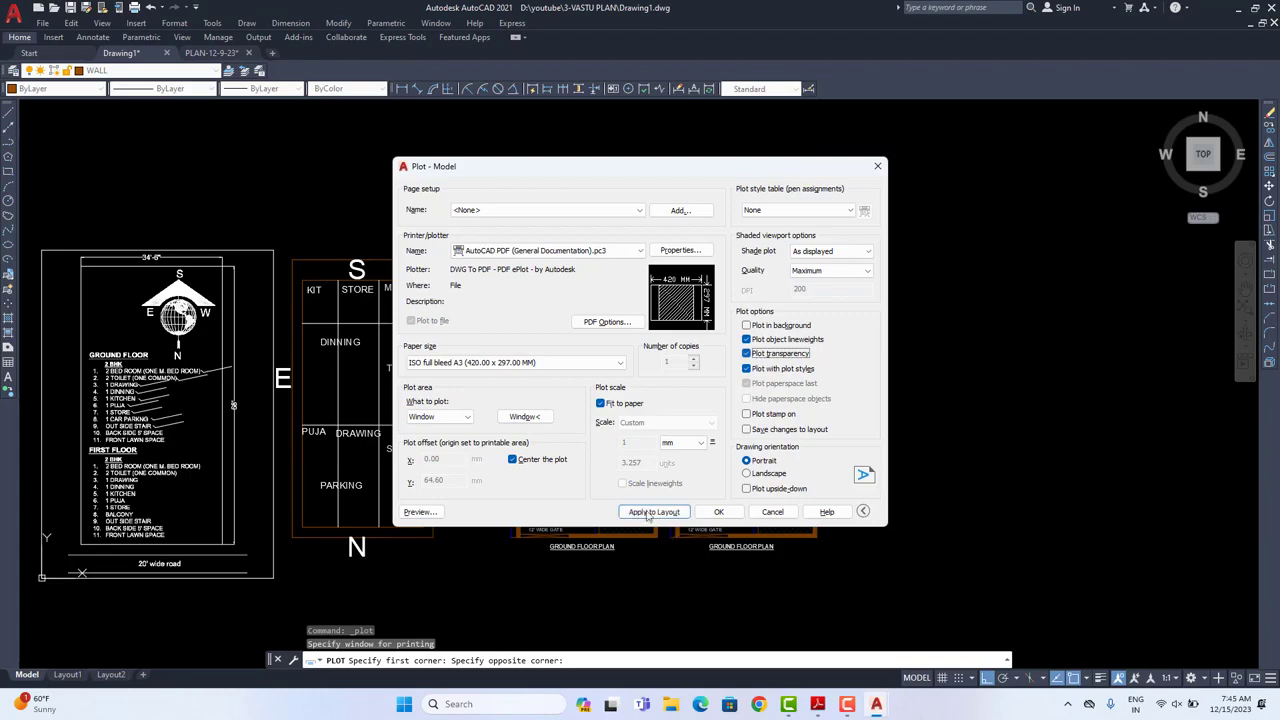
Step: Preview the plot, inspect both floor plans and their titles up close, and leave the plot setup without plotting
left_click(418, 512)
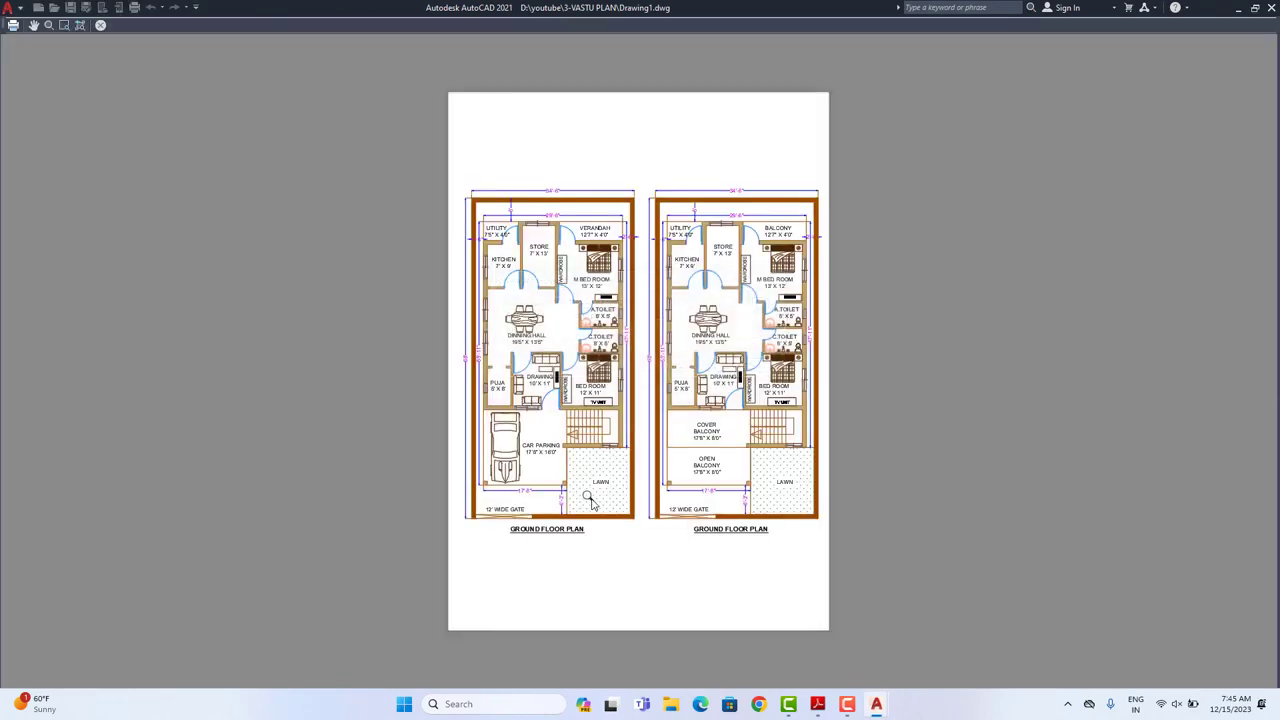
scroll(620, 438, "up", 3)
middle_click_drag(646, 281, 603, 420)
scroll(605, 424, "down", 3)
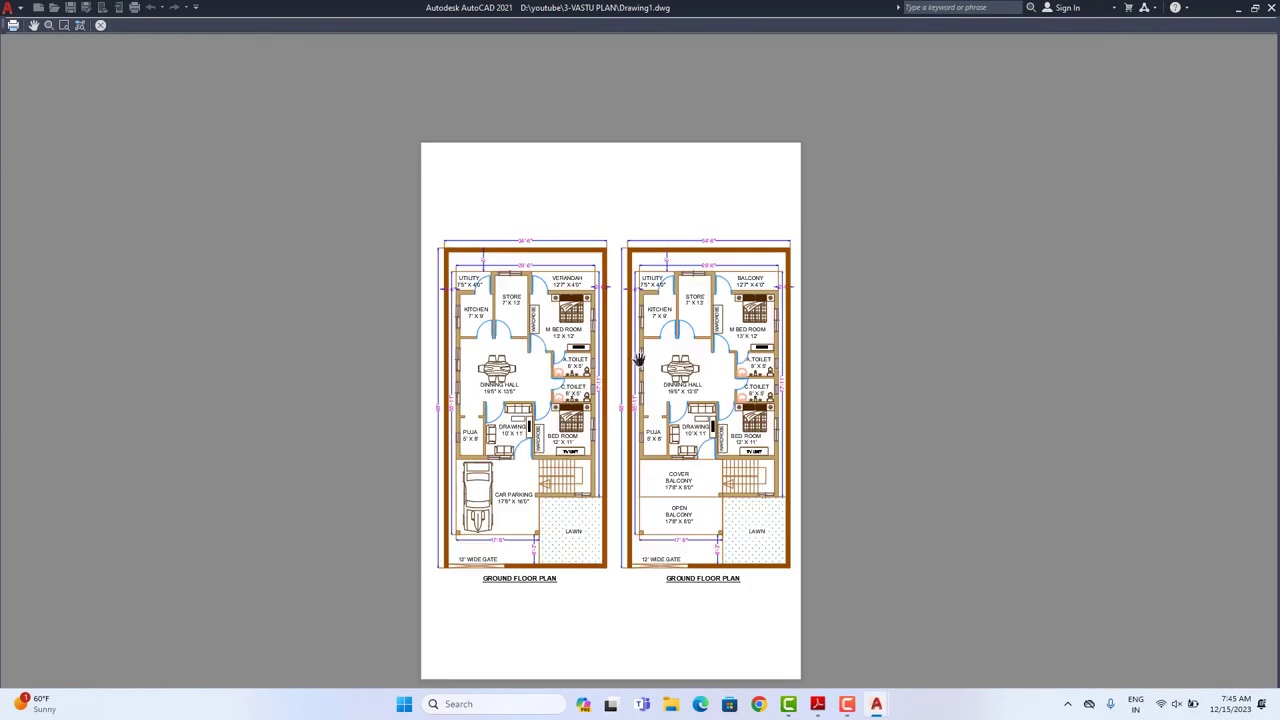
scroll(640, 314, "up", 2)
scroll(640, 312, "down", 3)
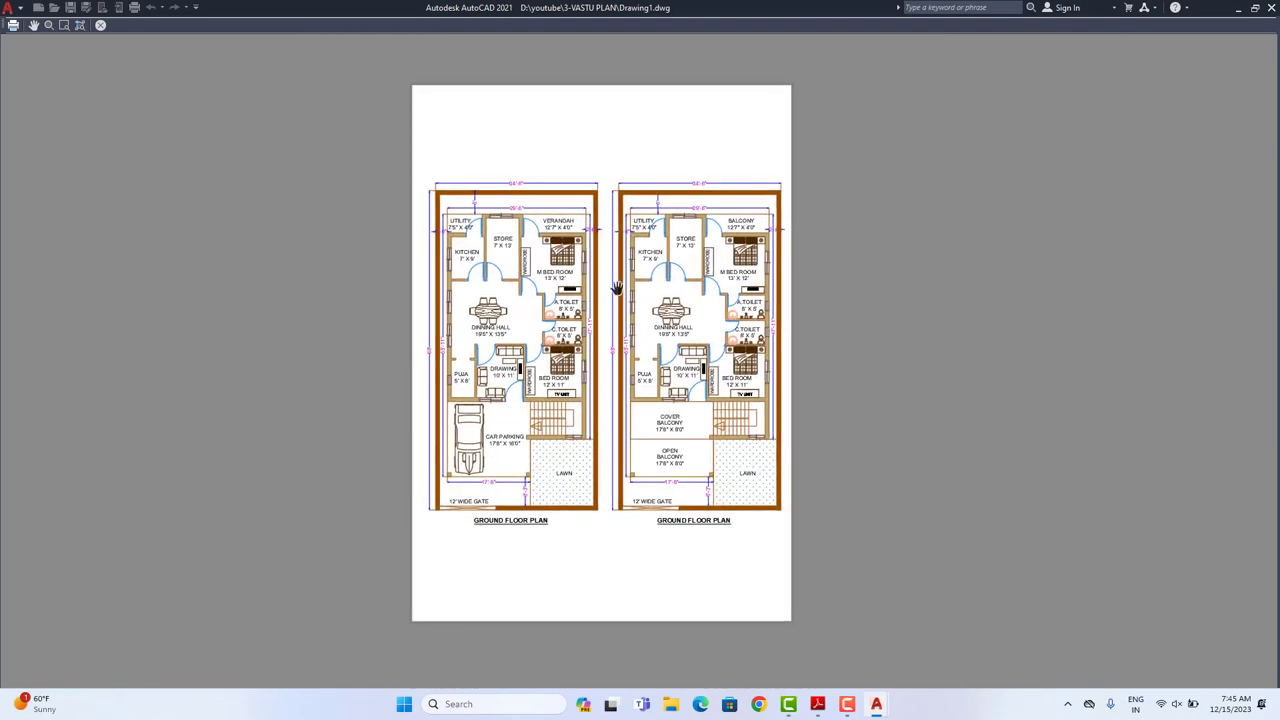
scroll(617, 289, "up", 3)
mouse_move(637, 216)
middle_mouse_down()
mouse_move(570, 473)
mouse_move(541, 531)
middle_mouse_up()
scroll(745, 580, "down", 3)
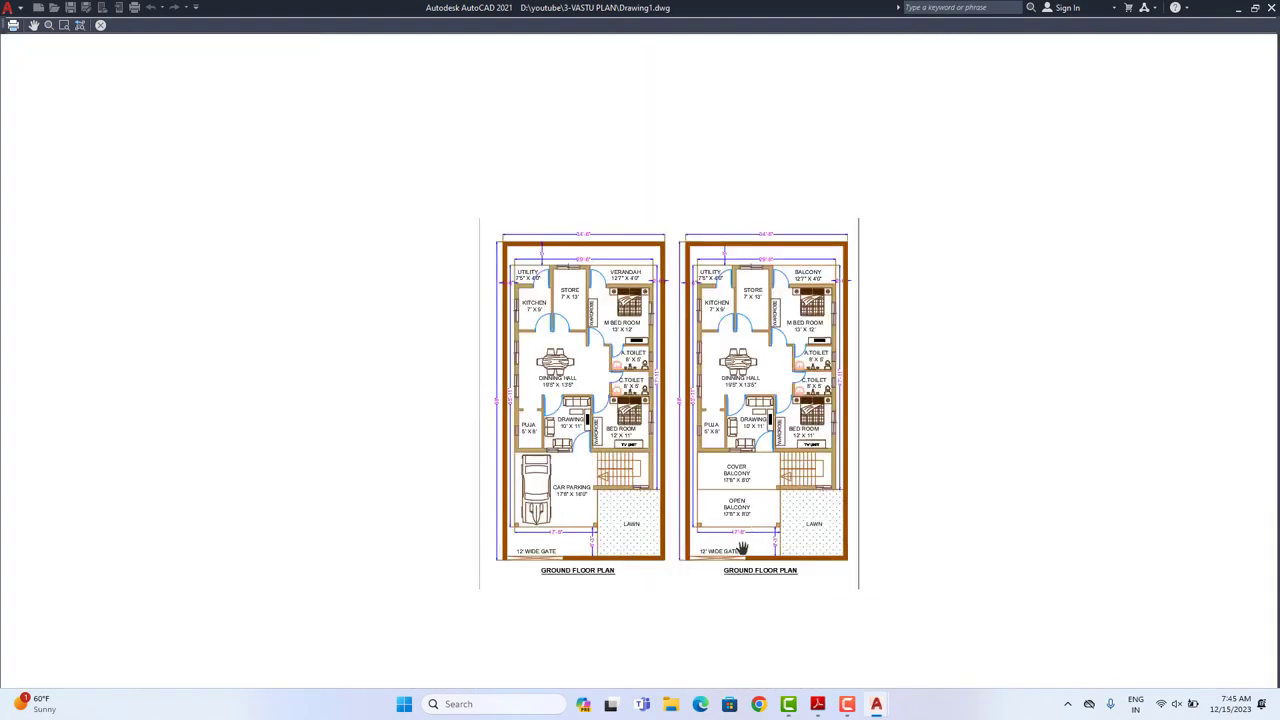
key("Escape")
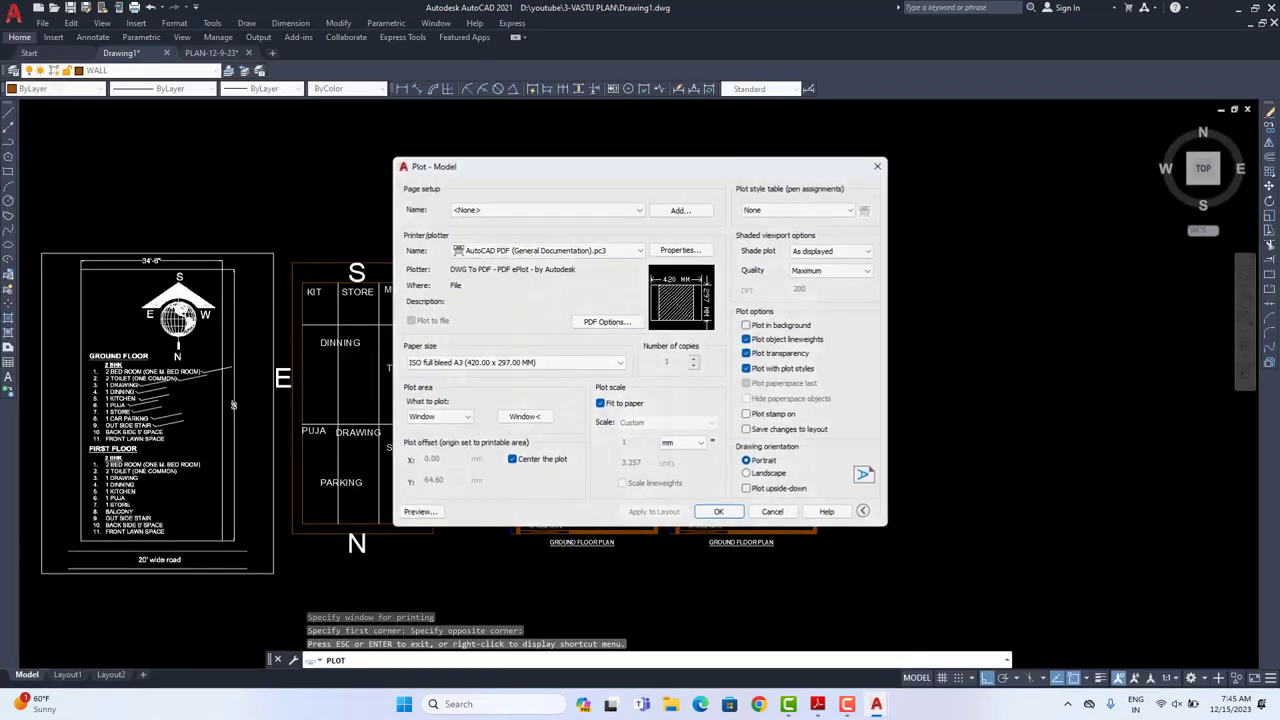
key("Escape")
Step: Change the title under the second plan to FIRST FLOOR PLAN
scroll(722, 539, "up", 5)
double_click(740, 512)
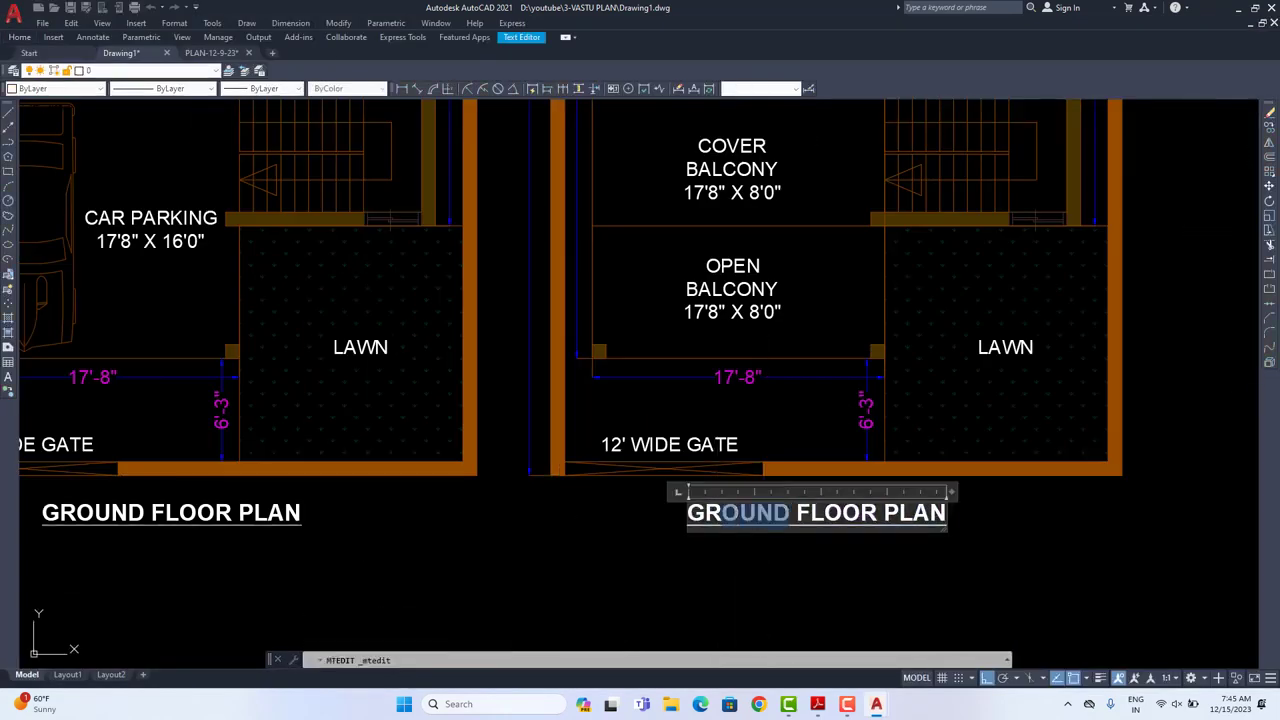
type("FIRS")
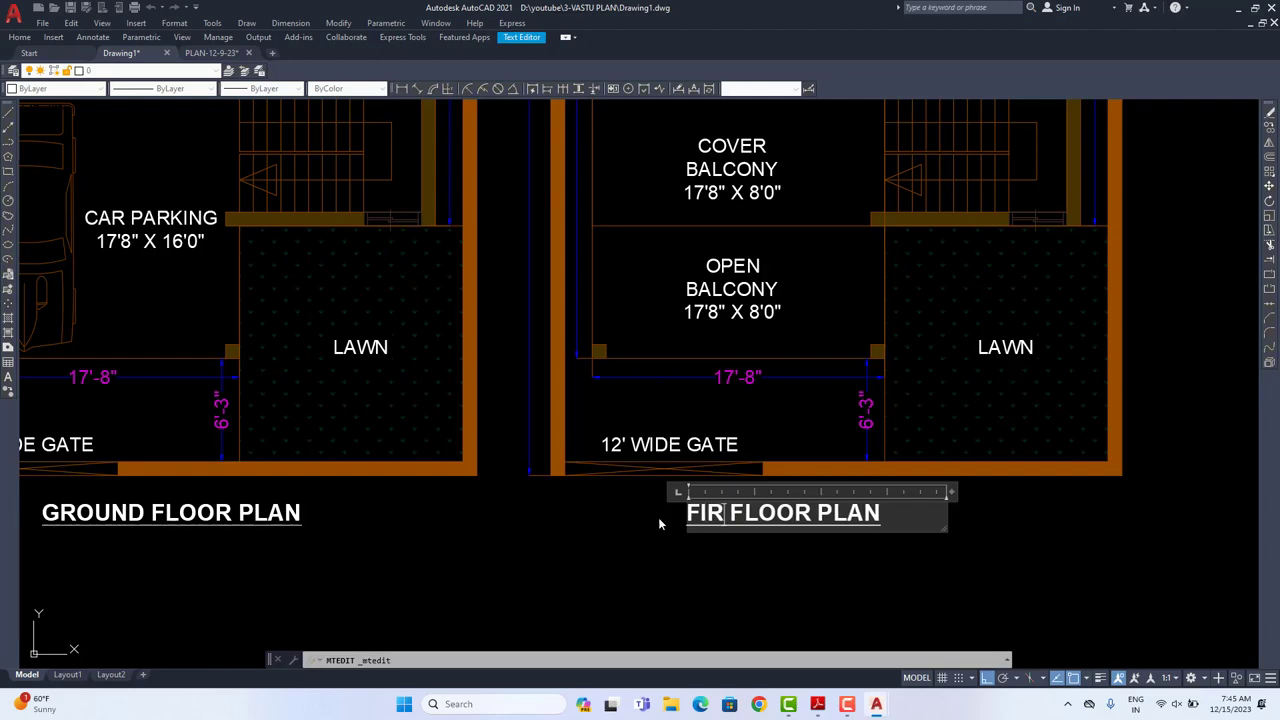
type("T")
left_click(661, 519)
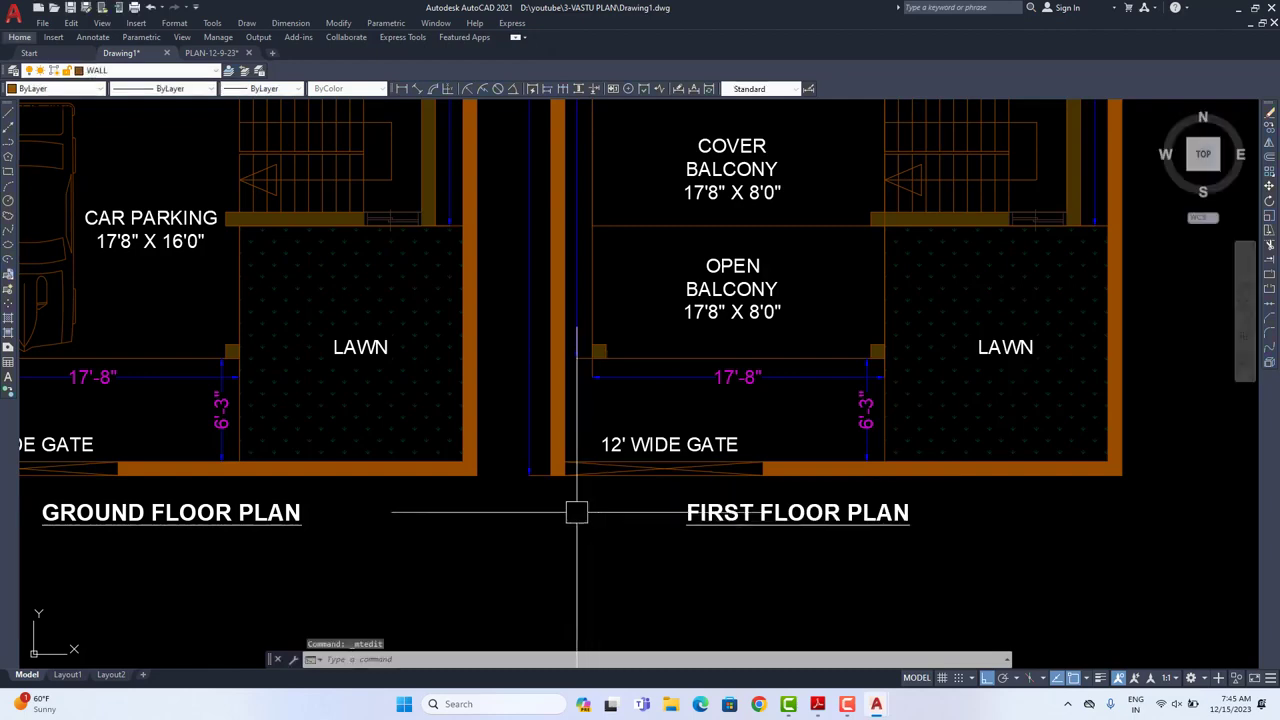
Step: Move both floor plan titles straight down to make room for a road strip in front of the plots
left_click(277, 518)
scroll(563, 400, "down", 4)
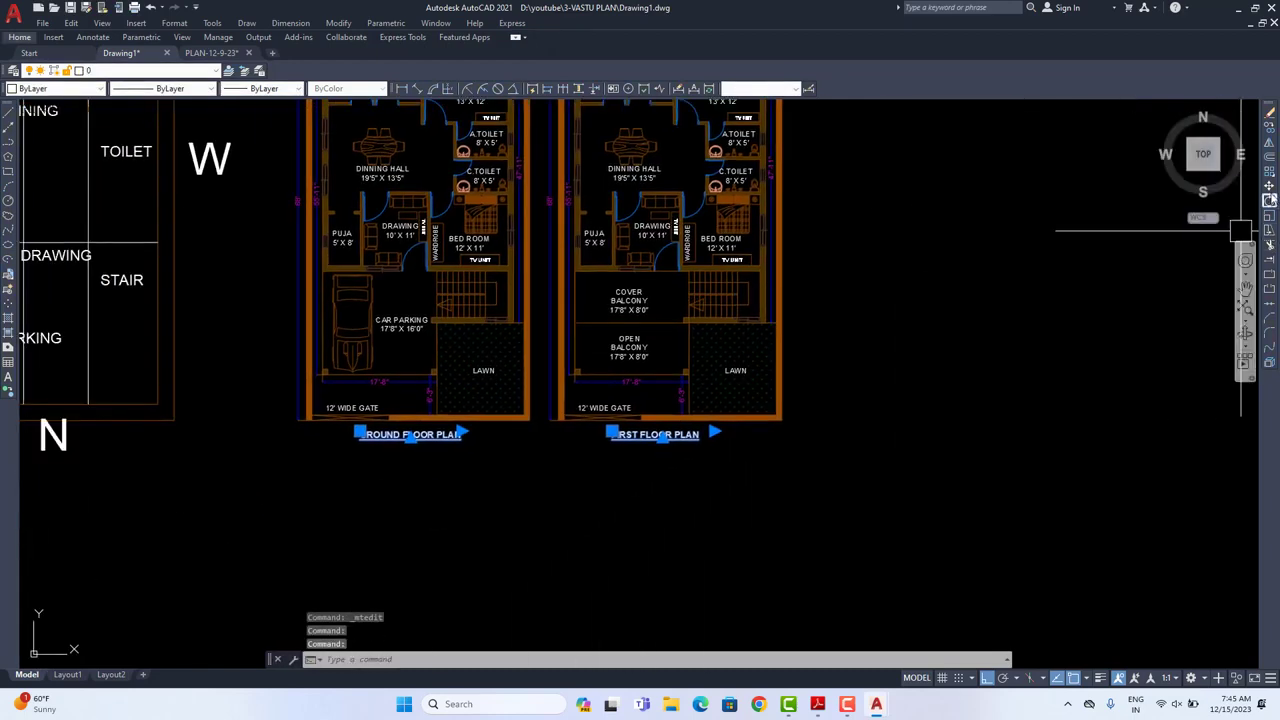
type("m")
key("space")
left_click(1085, 368)
left_click(1020, 477)
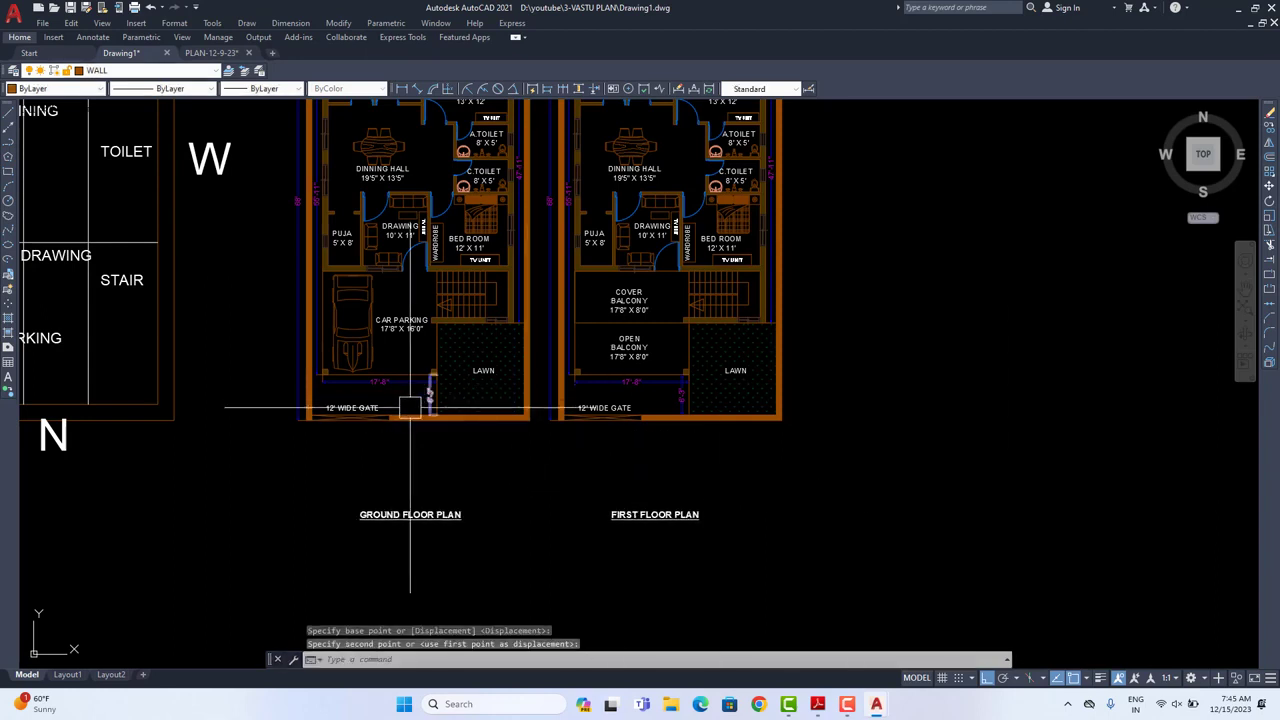
Step: Draw a long road rectangle just below the front boundary walls, spanning slightly beyond both plans
middle_click_drag(467, 441, 617, 437)
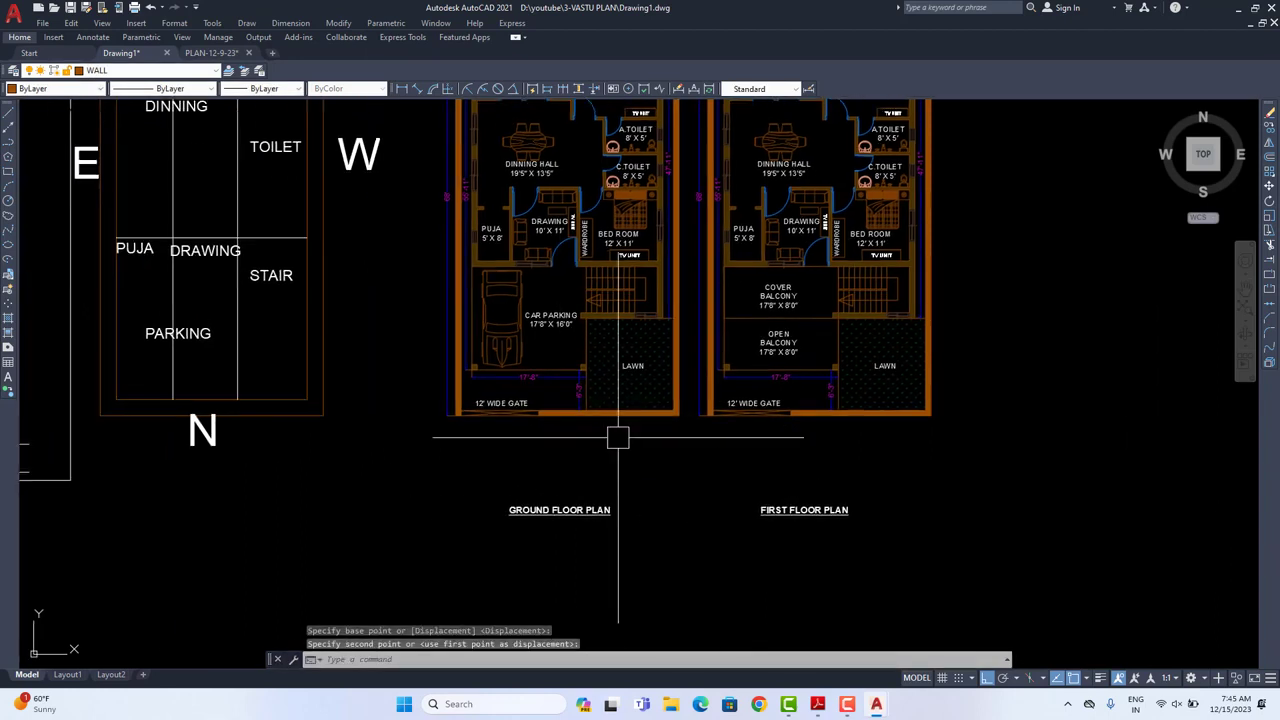
left_click(7, 172)
left_click(399, 421)
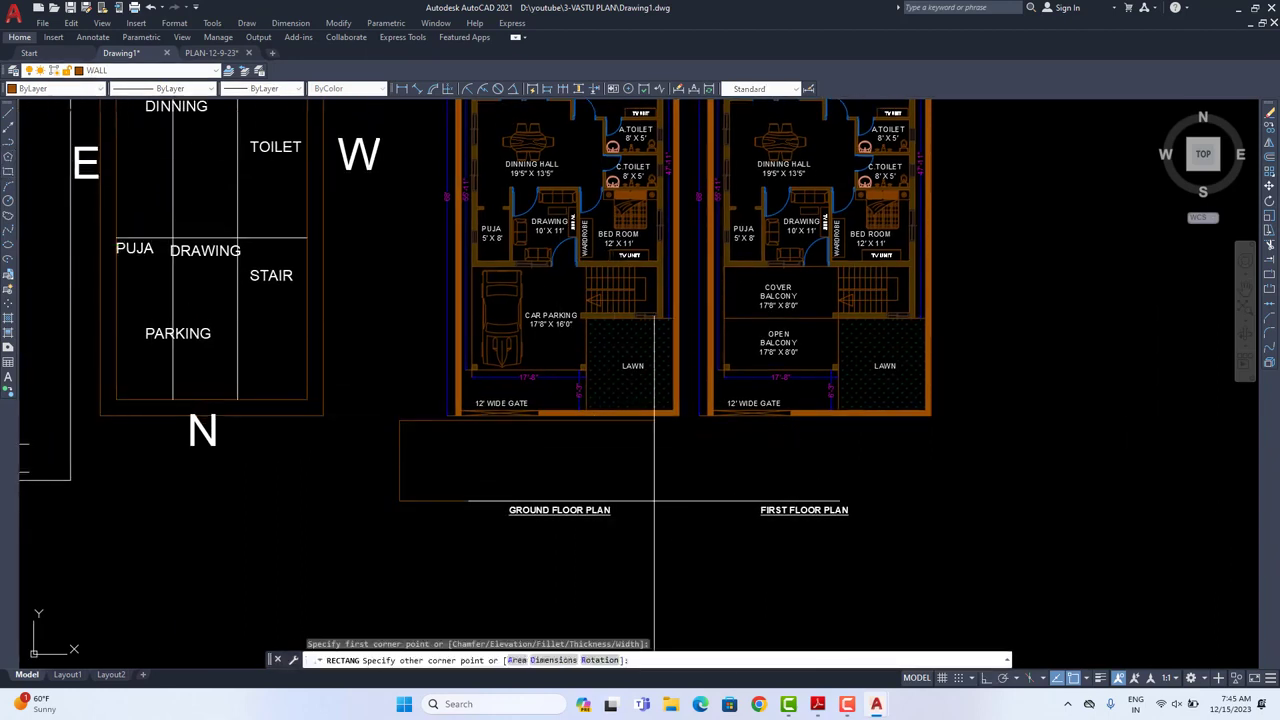
left_click(960, 480)
scroll(963, 513, "down", 2)
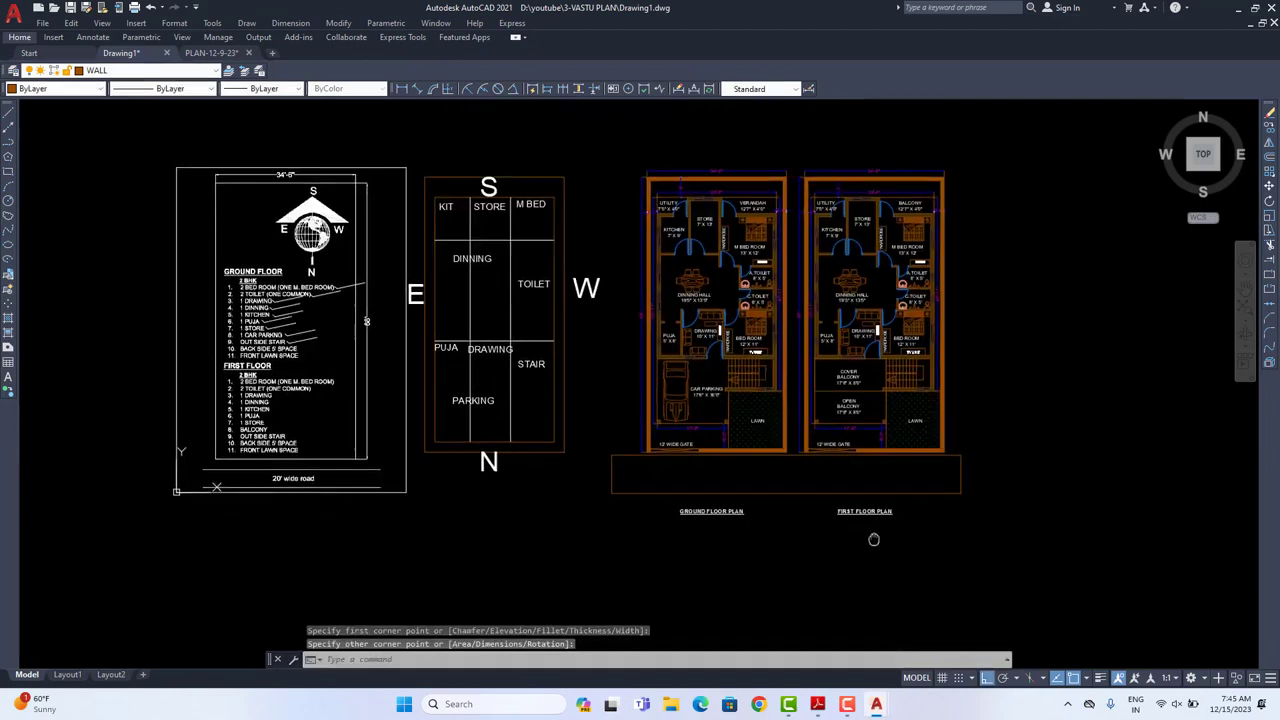
Step: Copy the second plan's 12' WIDE GATE label into the middle of the road rectangle, with Ortho off
scroll(685, 515, "up", 5)
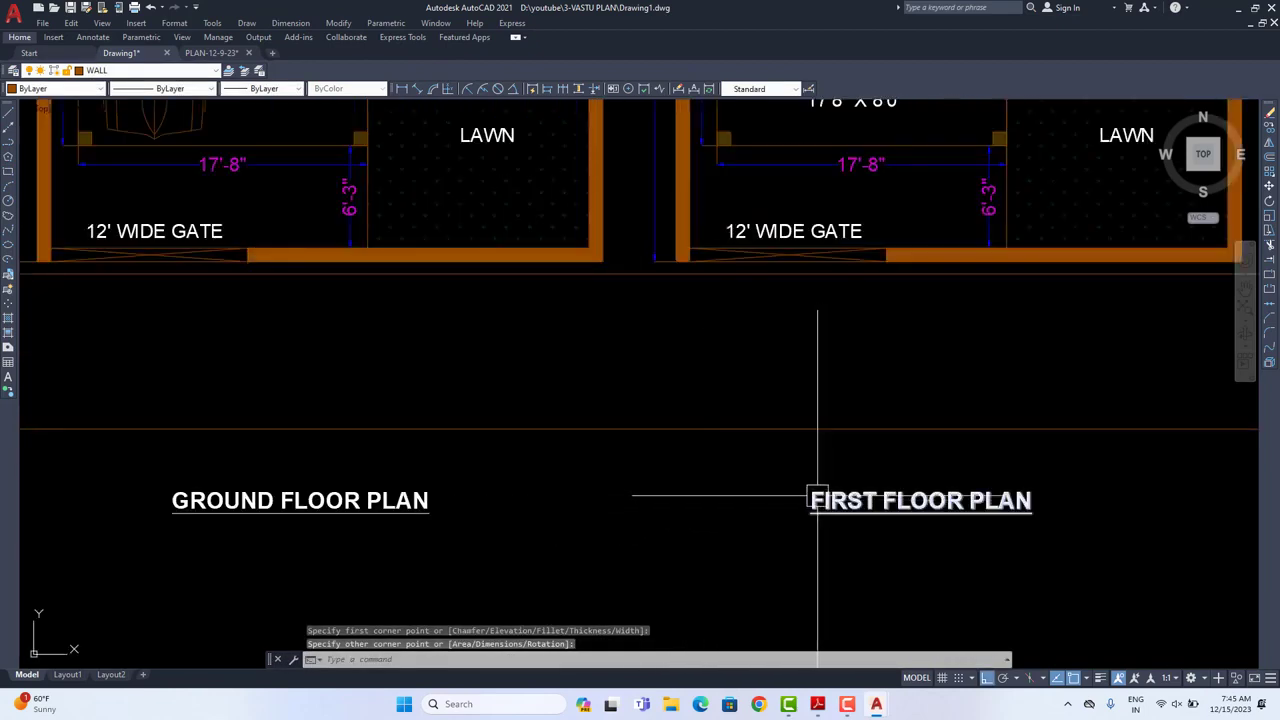
left_click(802, 232)
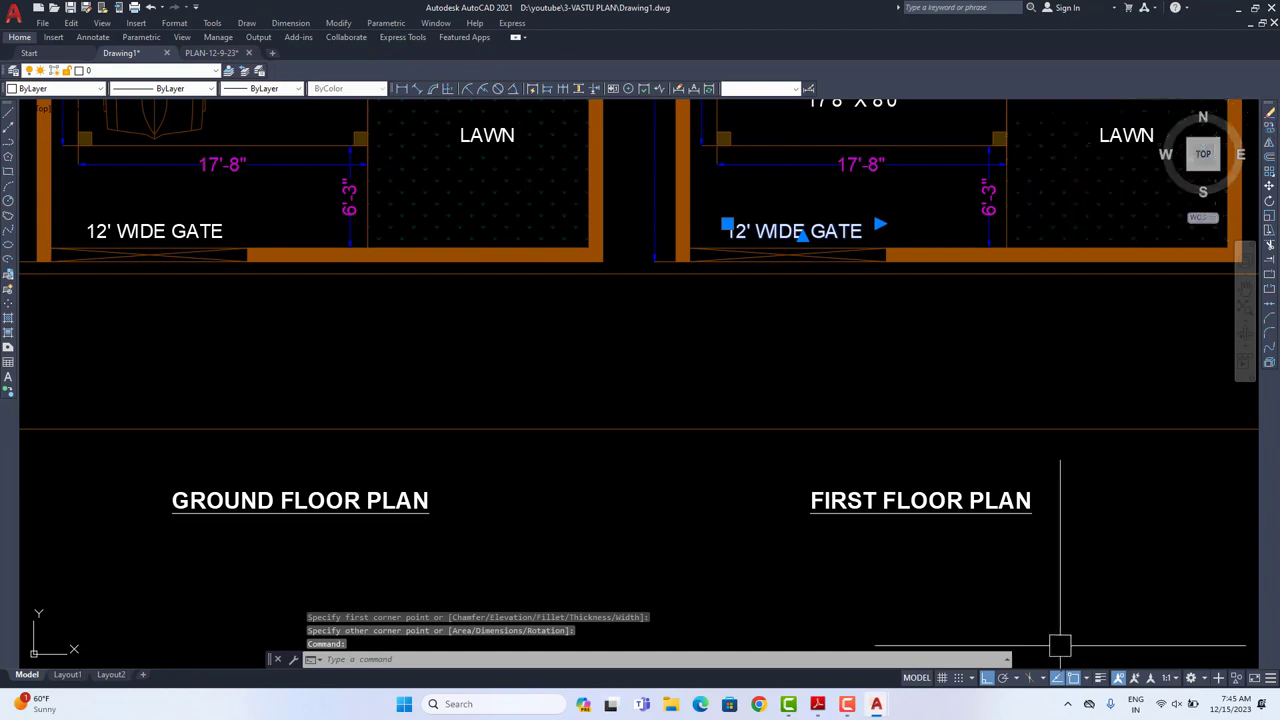
left_click(1270, 128)
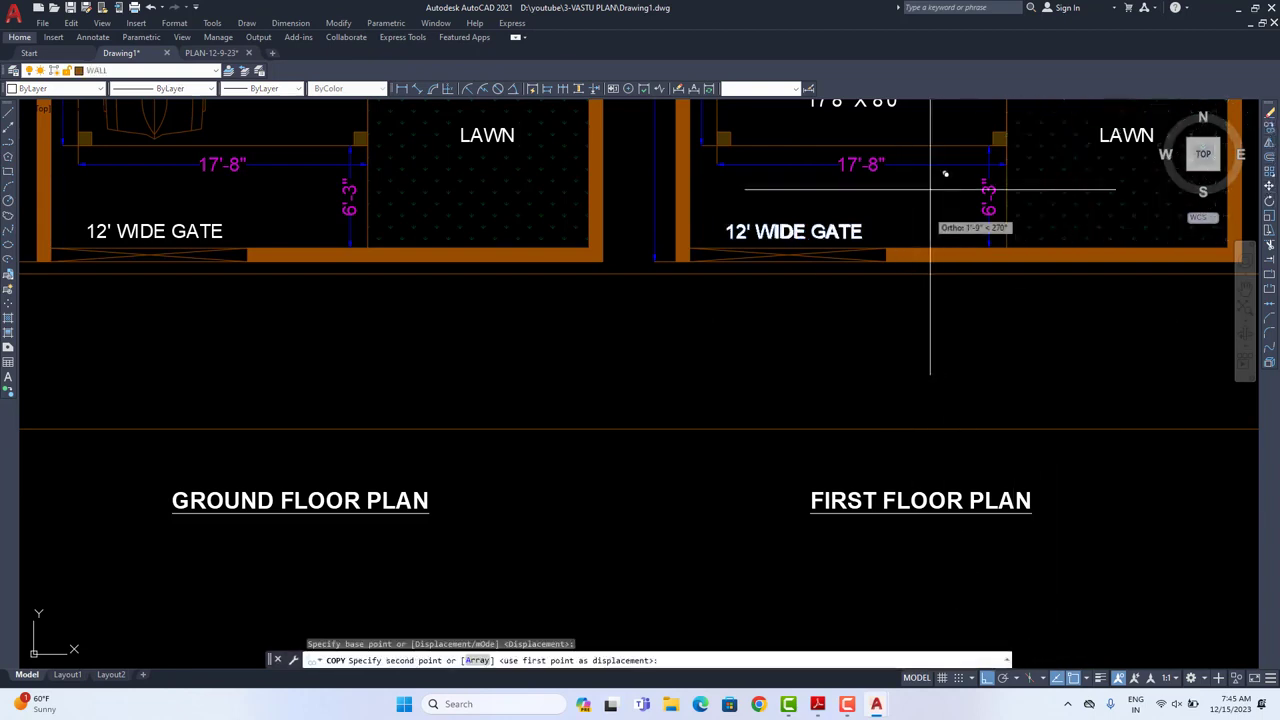
left_click(930, 188)
key("F8")
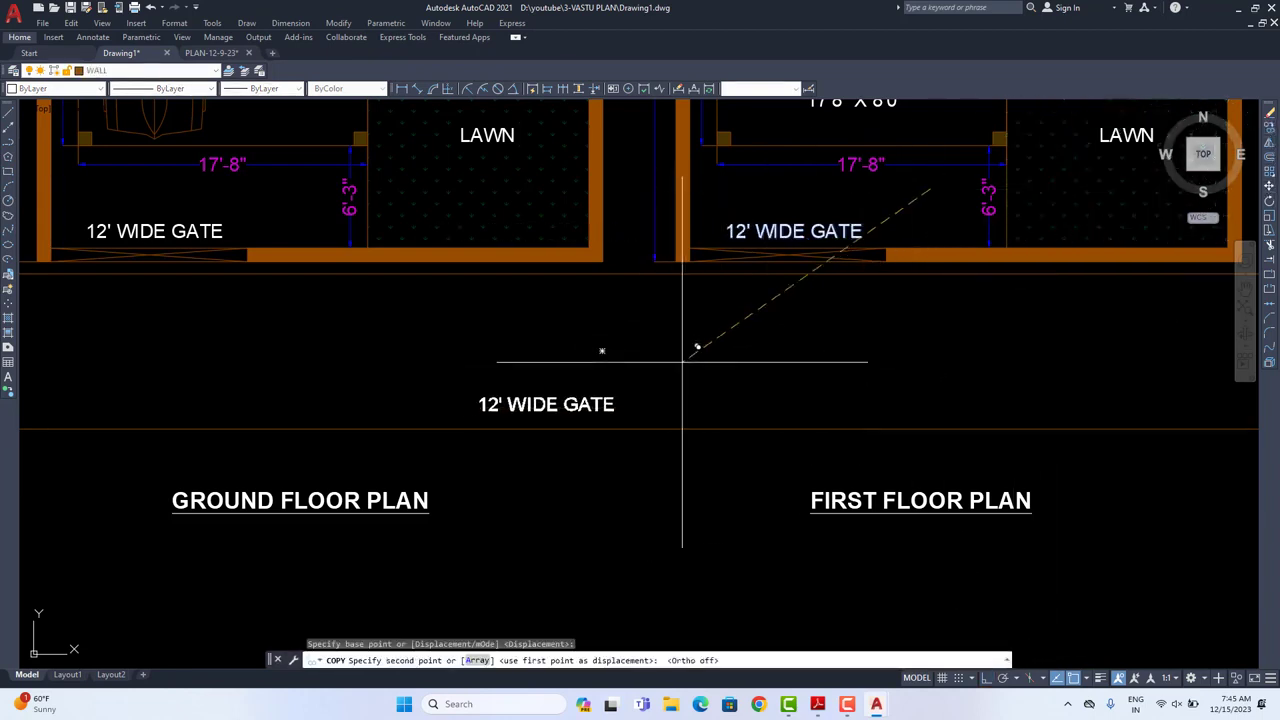
left_click(717, 307)
key("Escape")
Step: Change the copied label inside the road rectangle to 20' WIDTH ROAD
double_click(597, 348)
left_click_drag(608, 348, 650, 348)
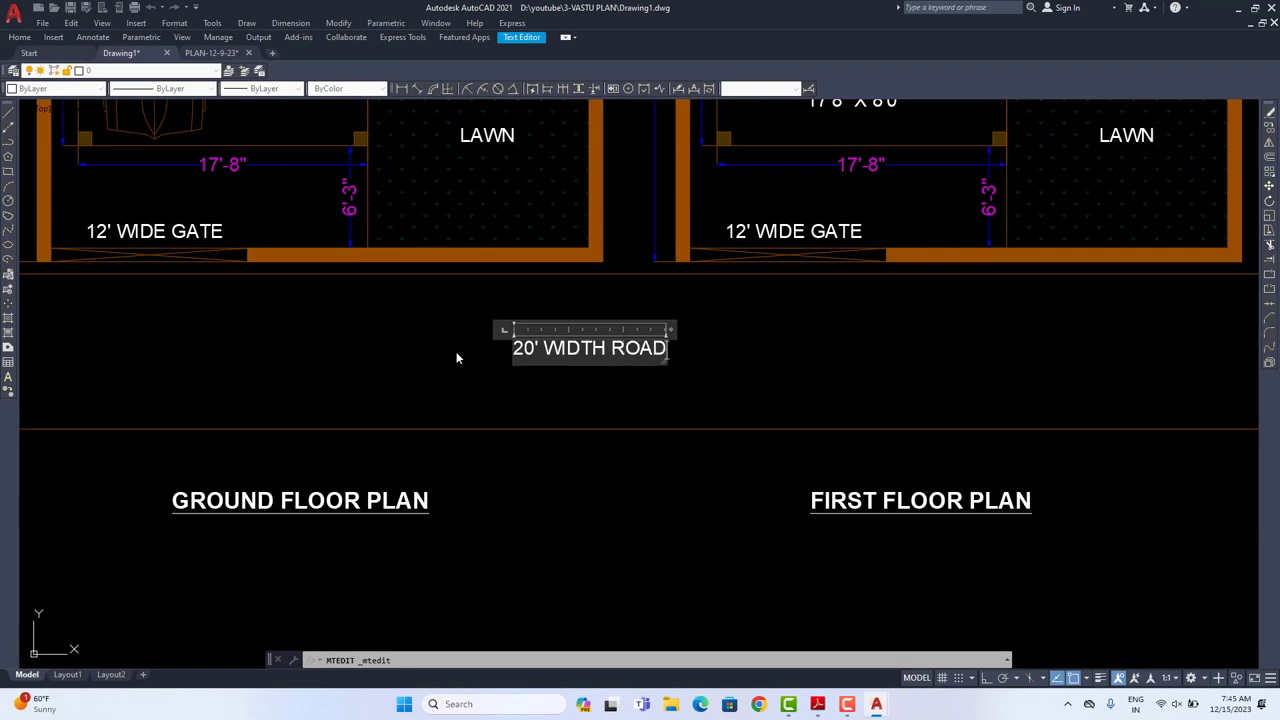
left_click(763, 383)
Step: Move the ground floor and first floor plan titles up, close beneath the road rectangle
scroll(702, 561, "down", 8)
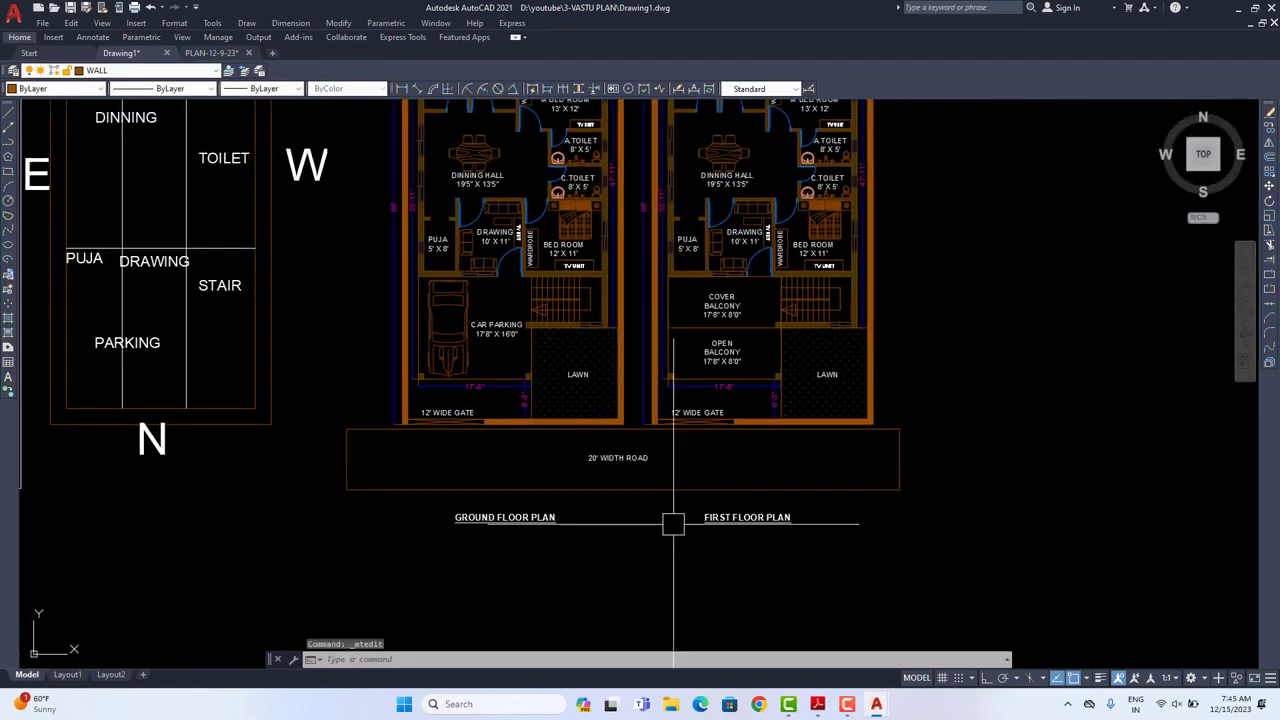
scroll(702, 561, "up", 3)
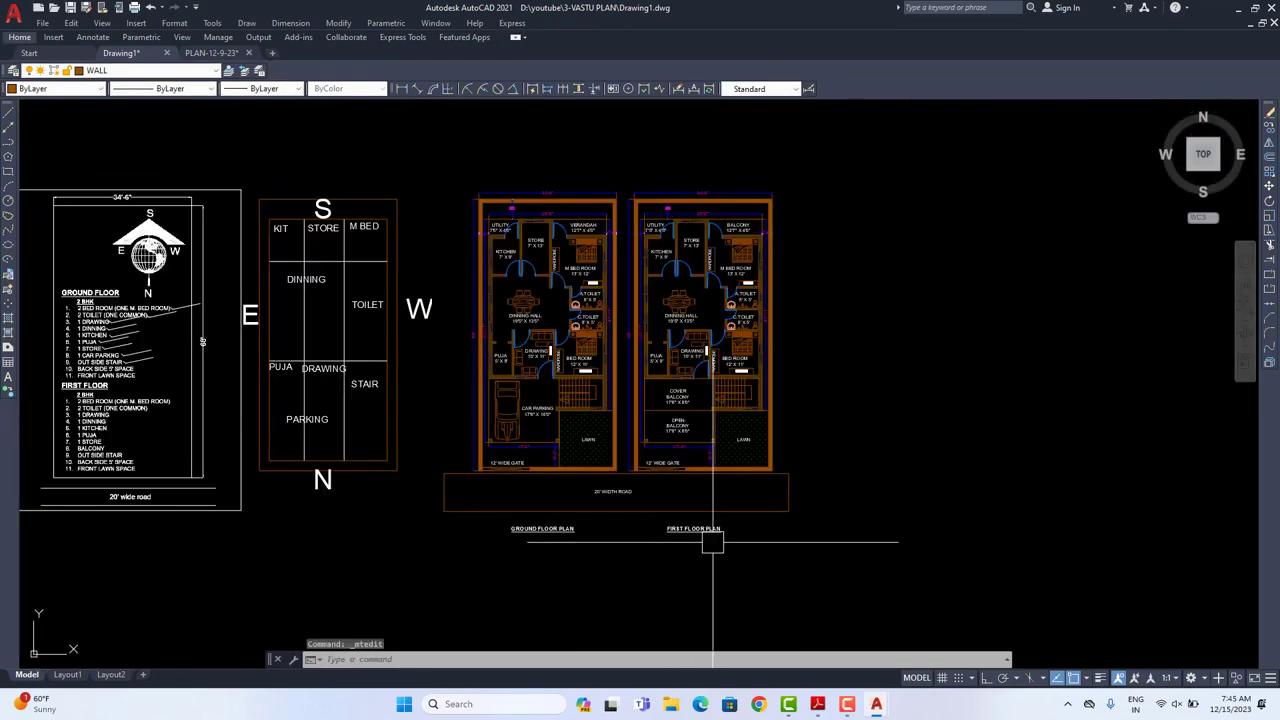
left_click(565, 529)
left_click(1268, 188)
scroll(645, 486, "up", 2)
left_click(606, 591)
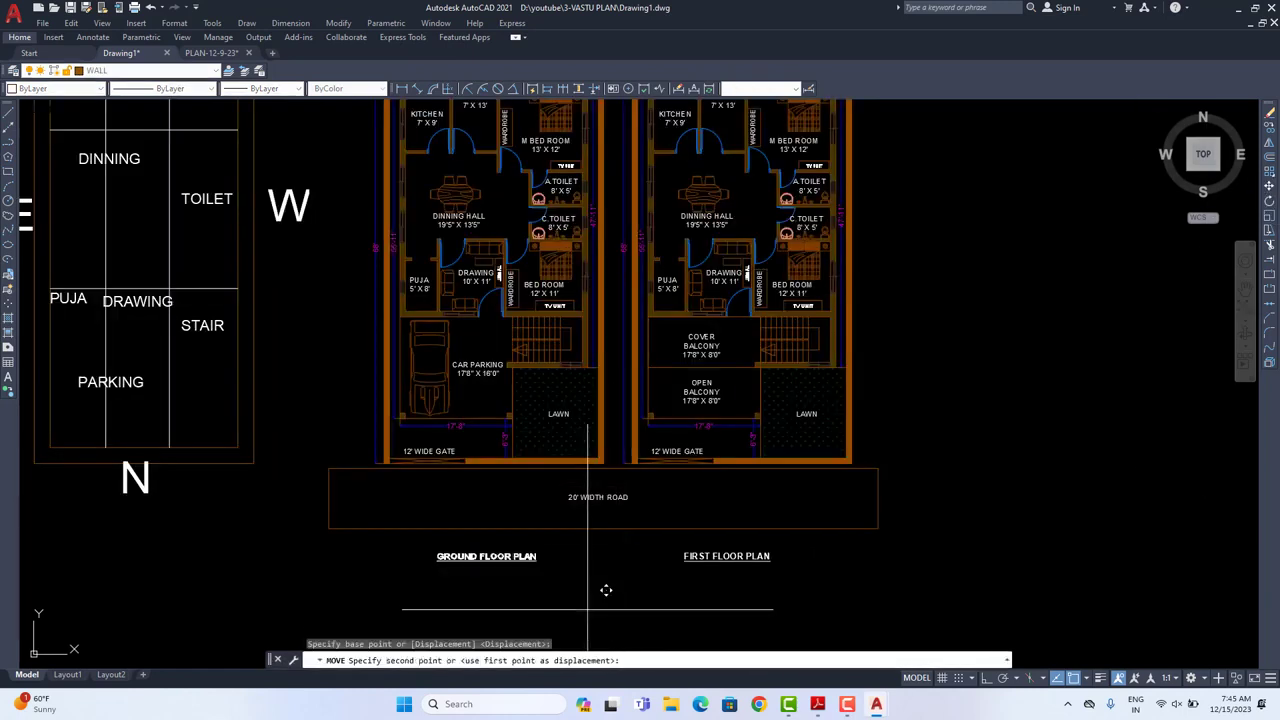
left_click(710, 583)
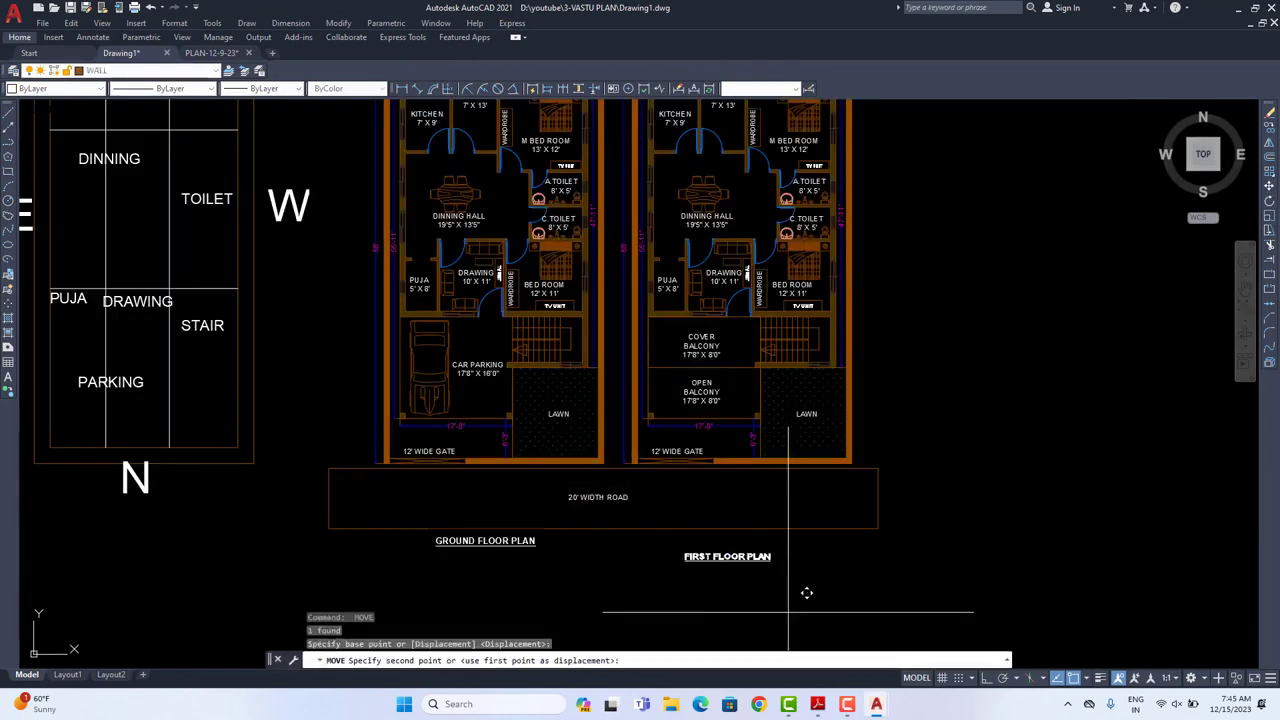
scroll(828, 612, "down", 2)
middle_click_drag(835, 620, 795, 636)
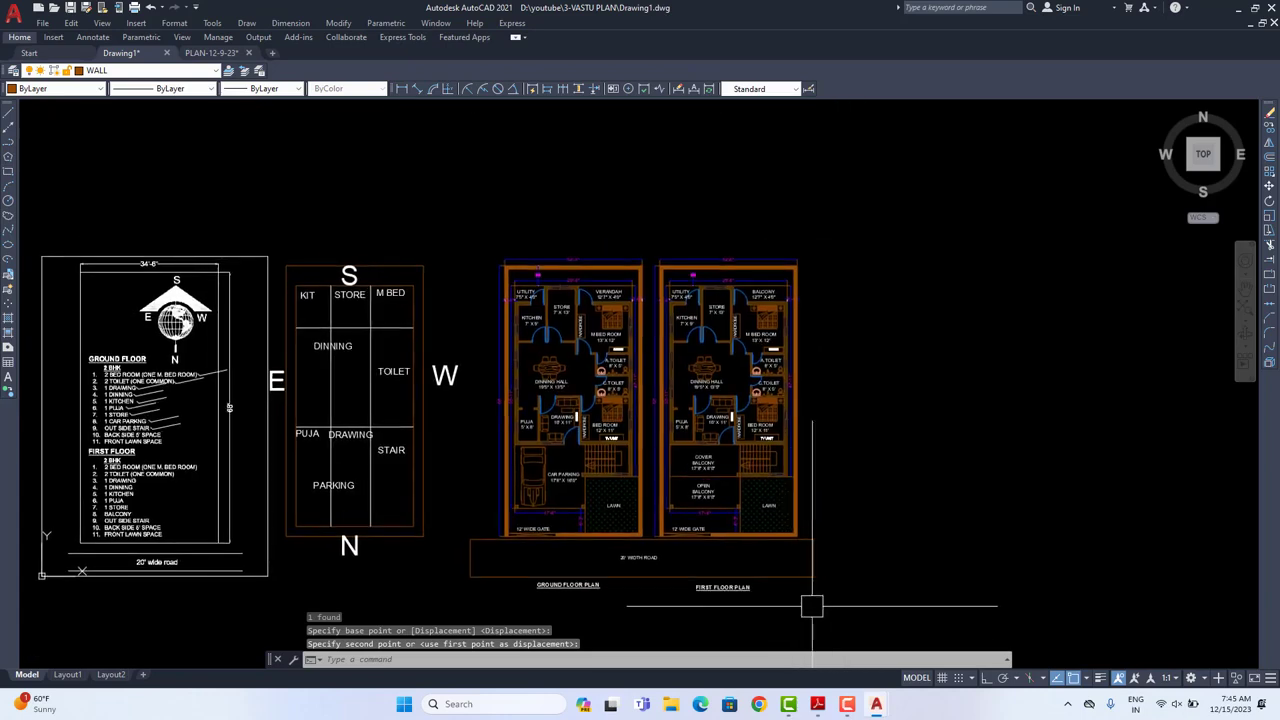
Step: Start plotting the model and try to pick a plot window around both floor plans
key("ctrl+p")
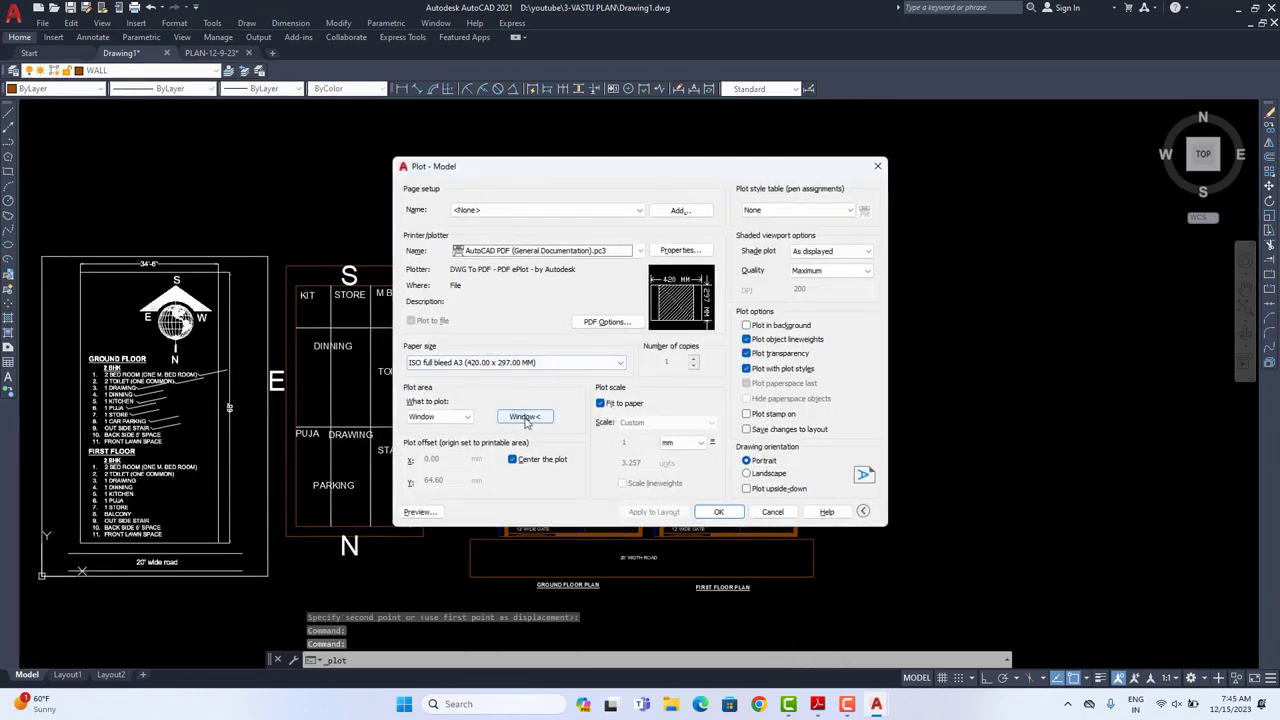
left_click(525, 417)
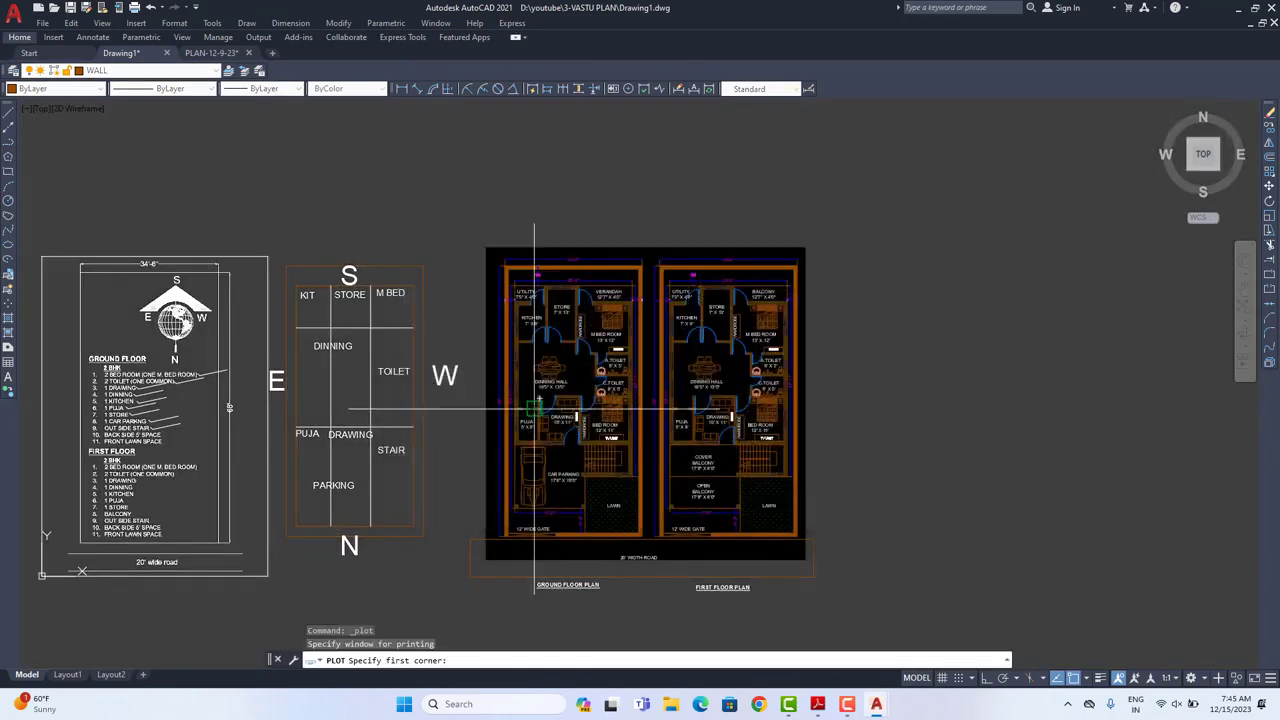
scroll(800, 590, "up", 2)
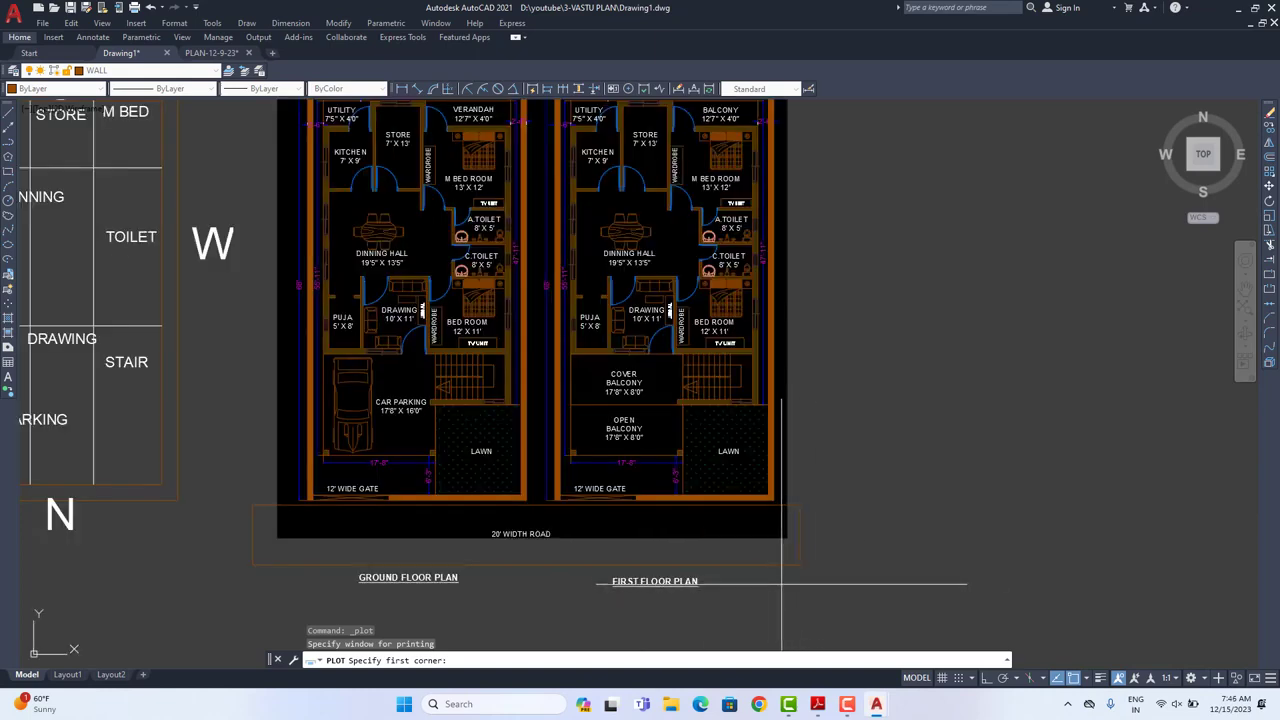
left_click(783, 578)
middle_click_drag(548, 450, 573, 350)
key("Escape")
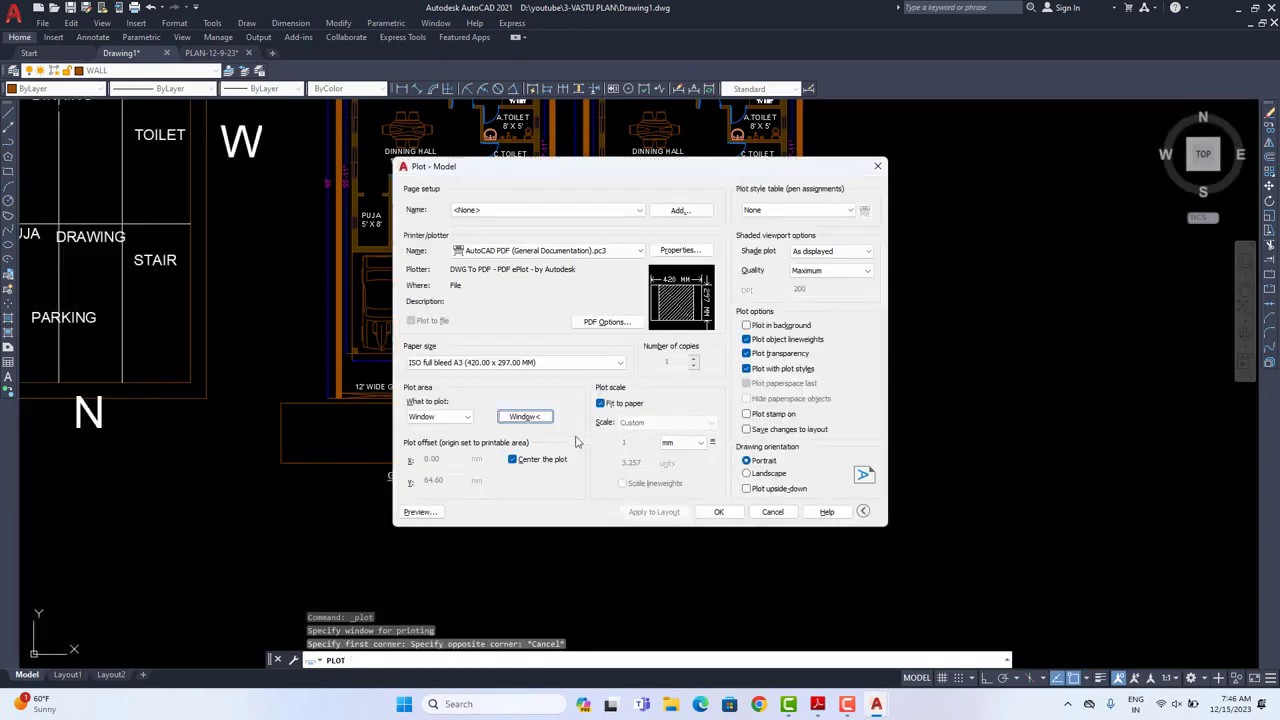
Step: Set the plot window around both floor plans, the road's middle portion and the plan titles beneath it
left_click(527, 418)
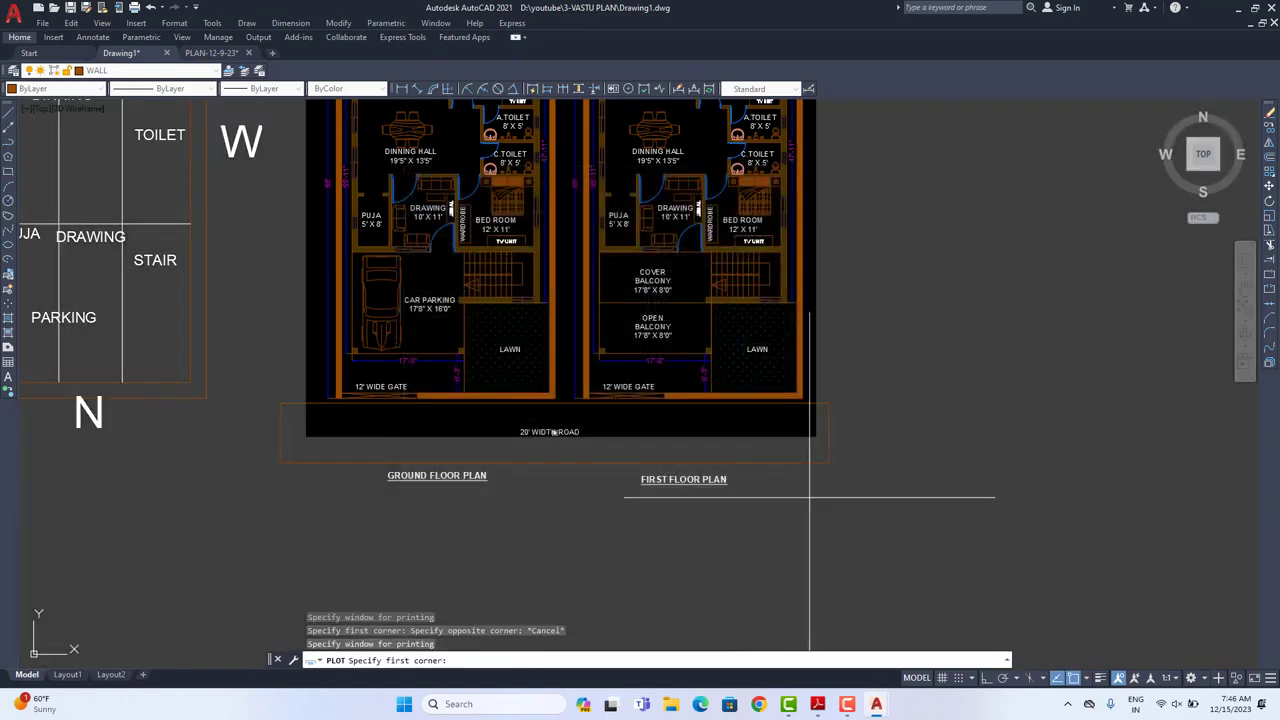
scroll(594, 449, "down", 3)
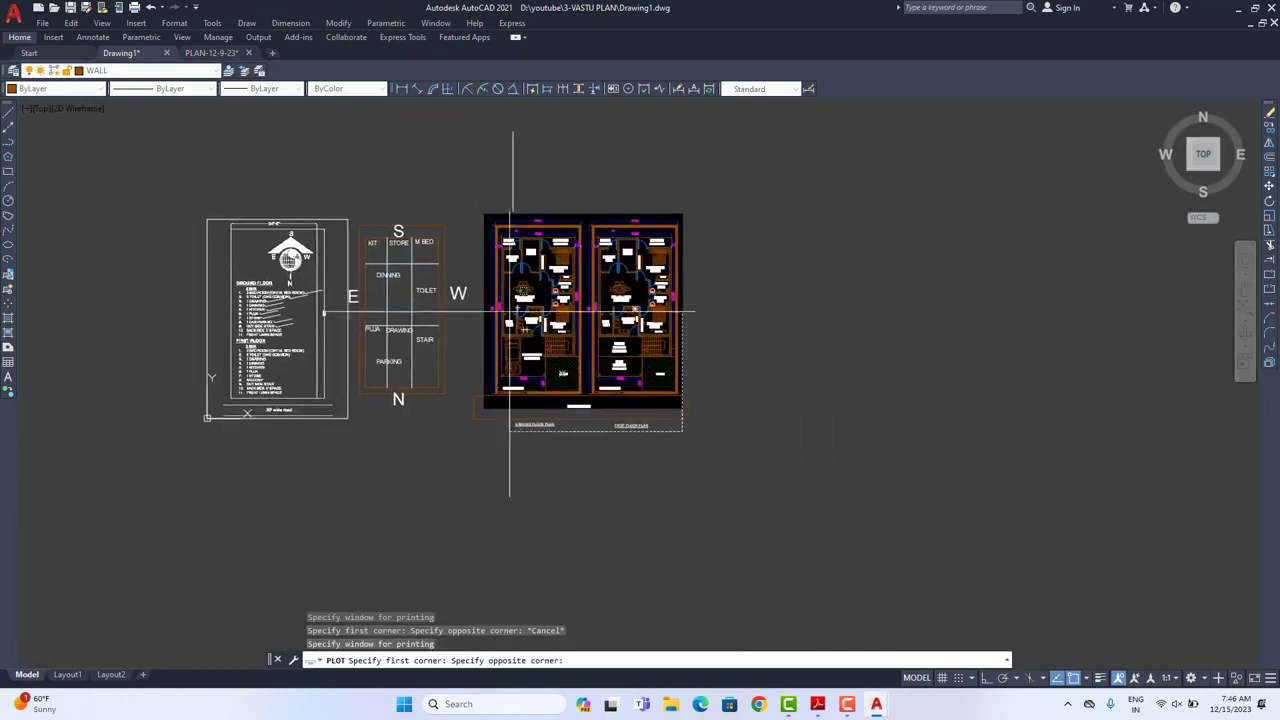
scroll(500, 215, "up", 2)
left_click(807, 551)
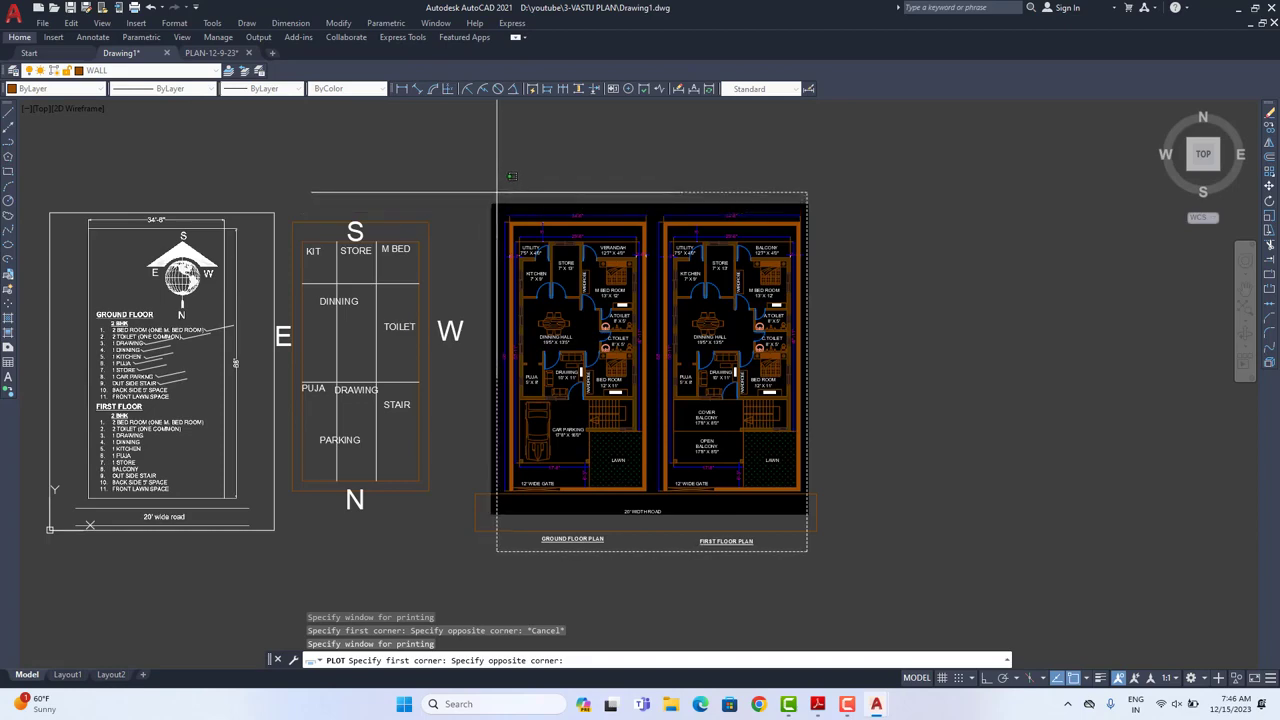
left_click(496, 203)
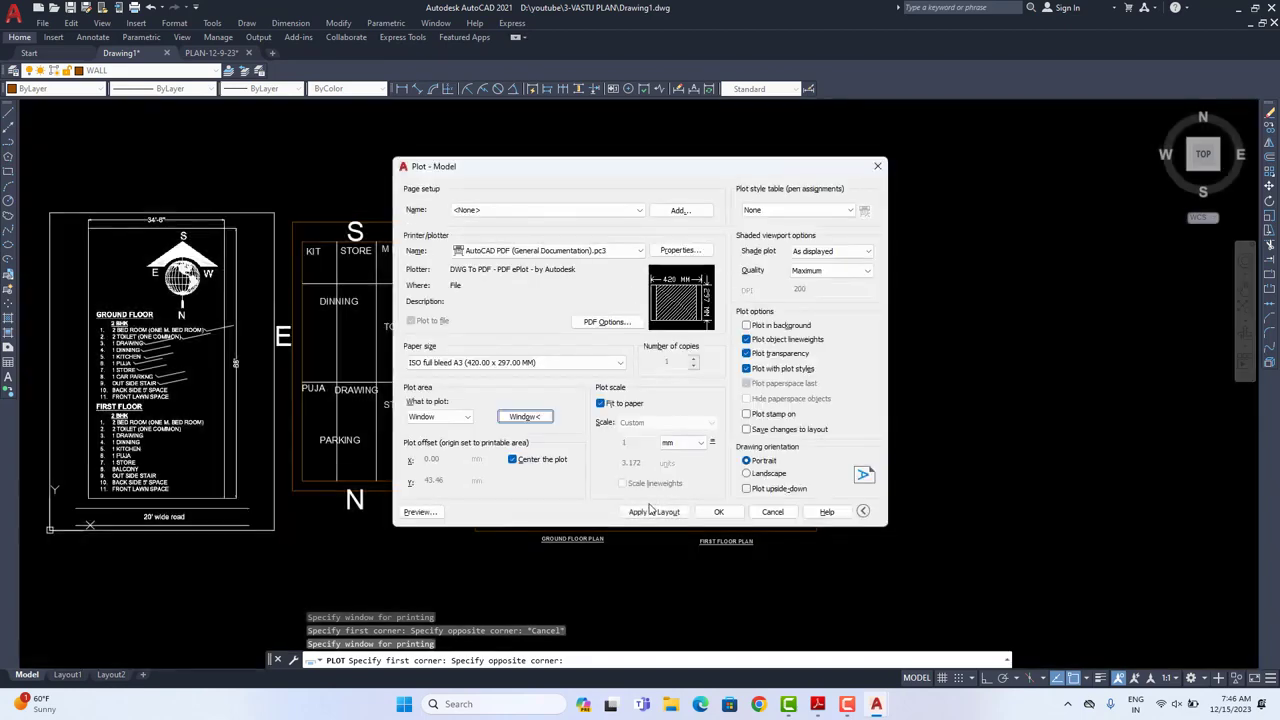
Step: Preview the A3 portrait plot, checking the plans, the road and the titles, then return to the plot settings
left_click(418, 512)
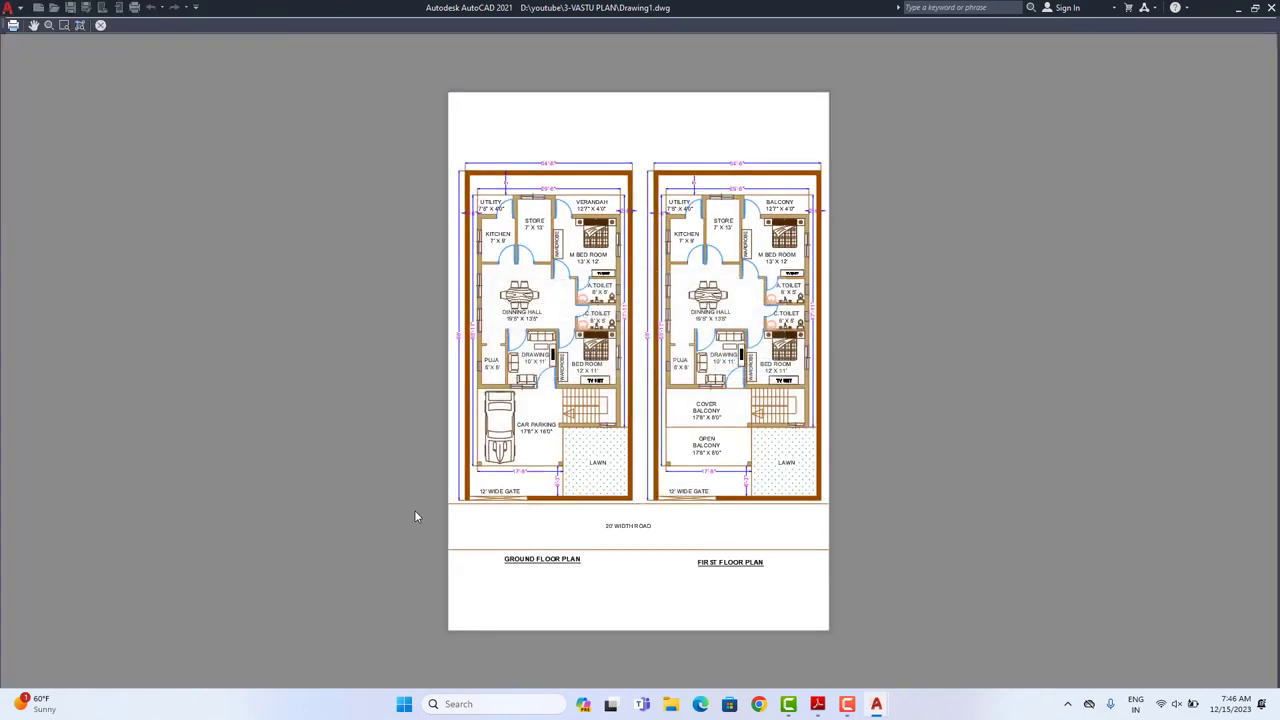
scroll(564, 565, "up", 2)
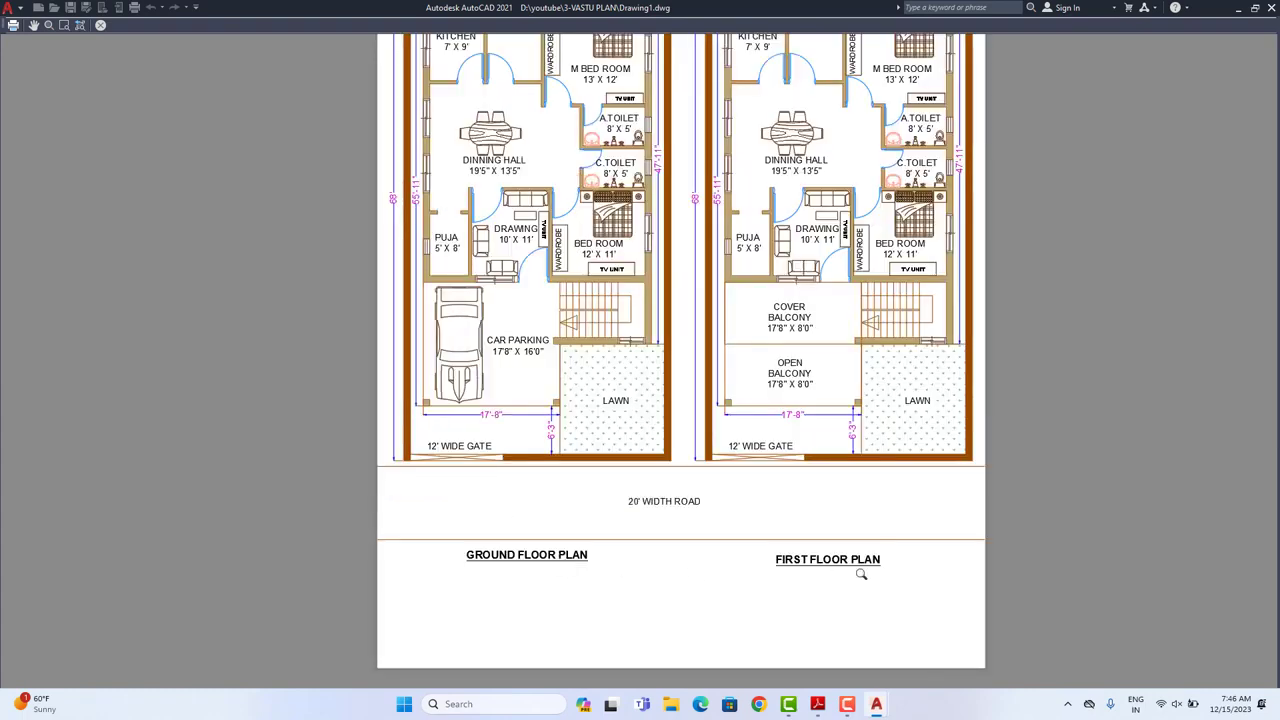
scroll(658, 500, "down", 2)
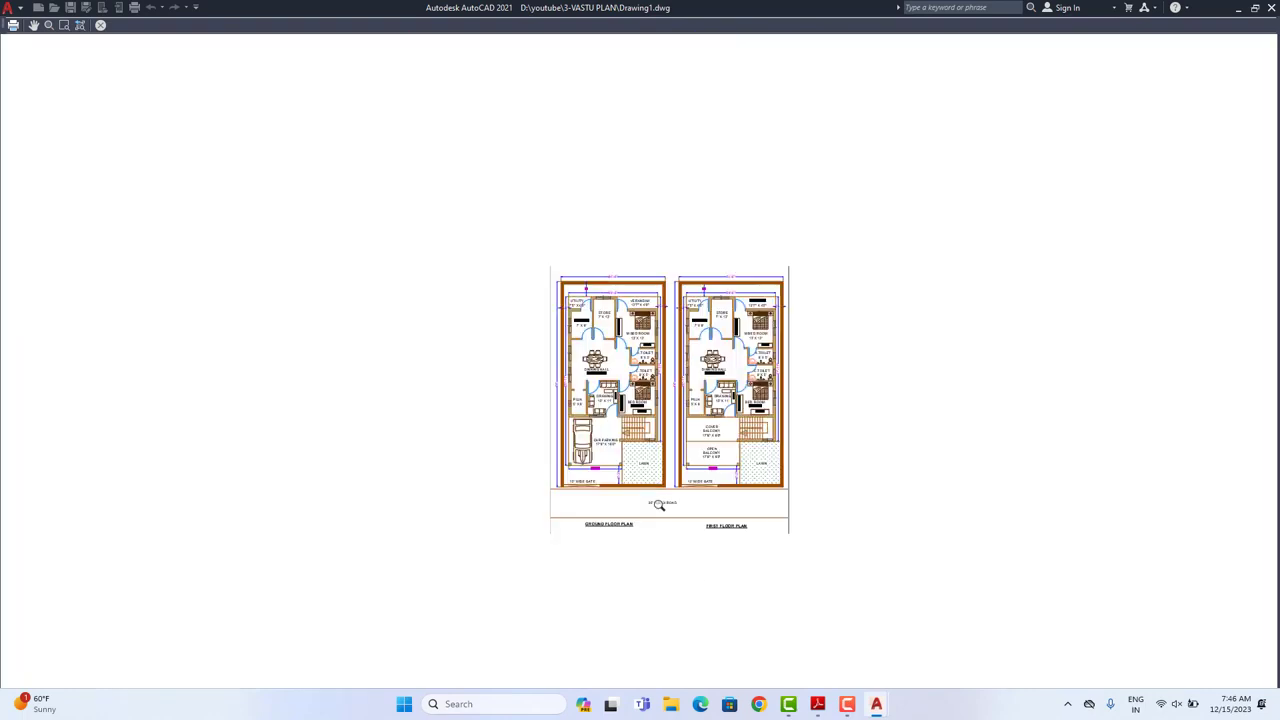
scroll(658, 502, "up", 1)
key("Escape")
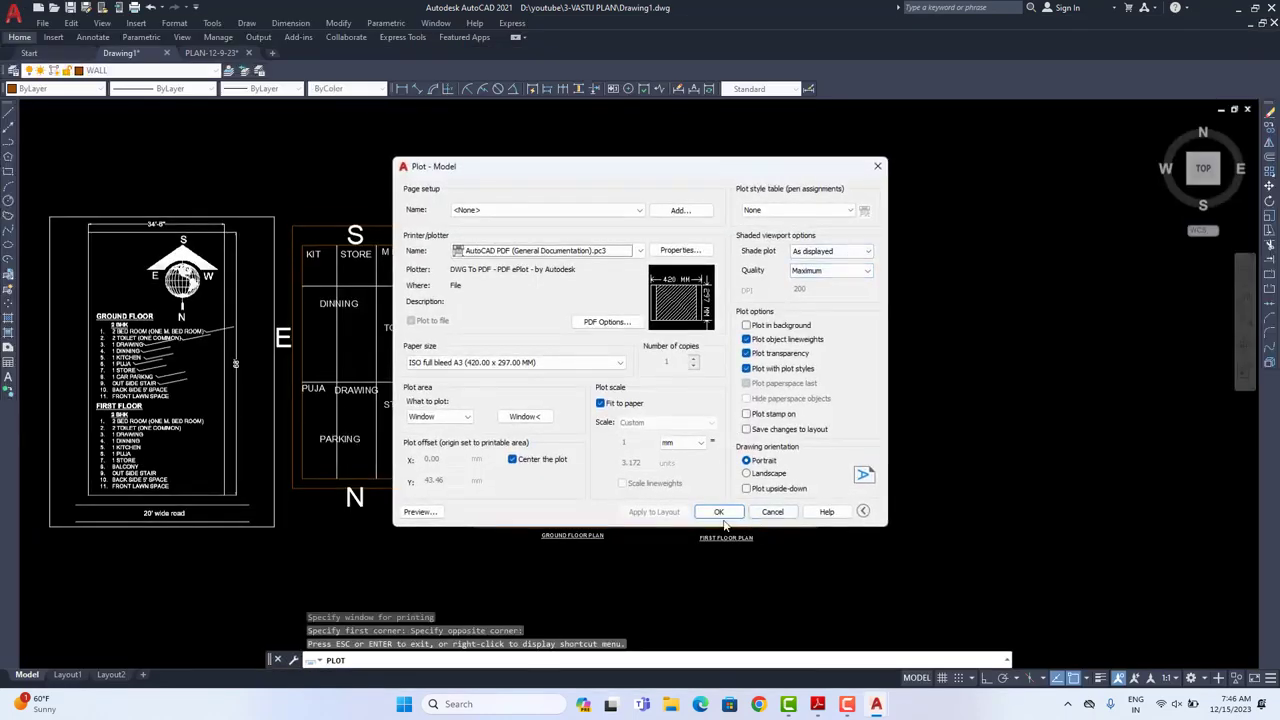
Step: Plot to a PDF file saved on the Desktop as PLAN-15-12-23
left_click(720, 512)
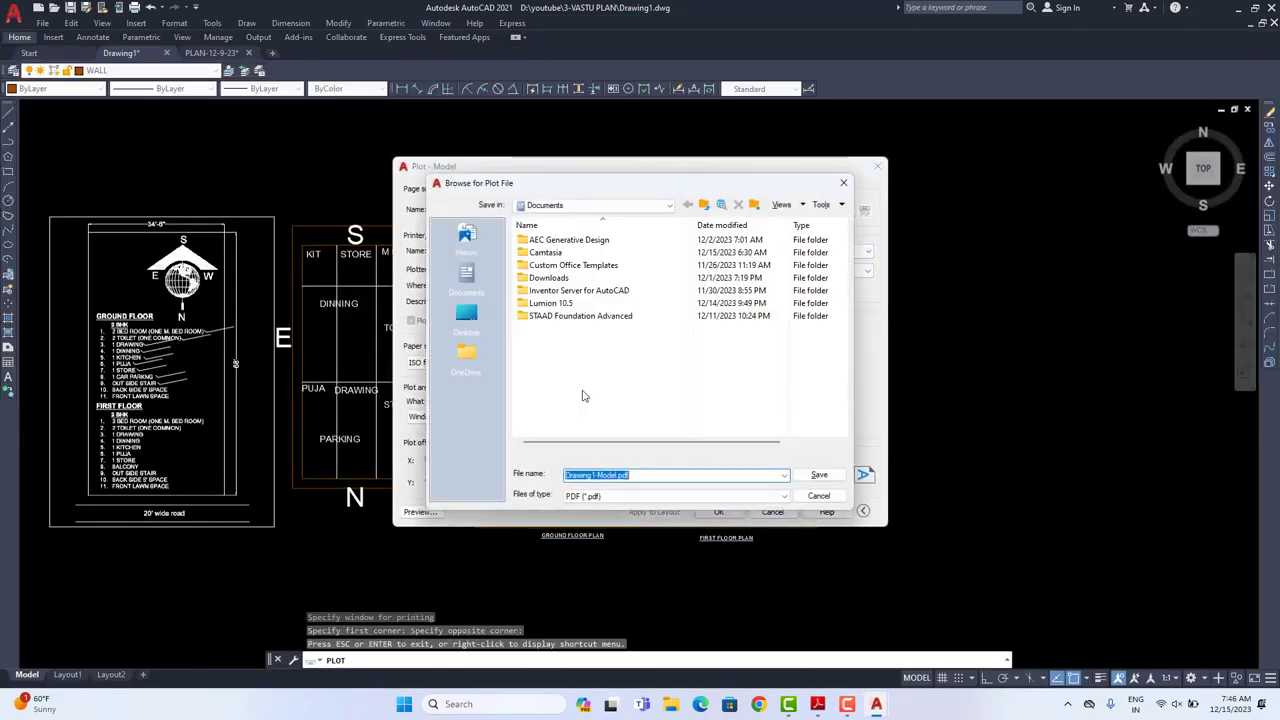
left_click(476, 327)
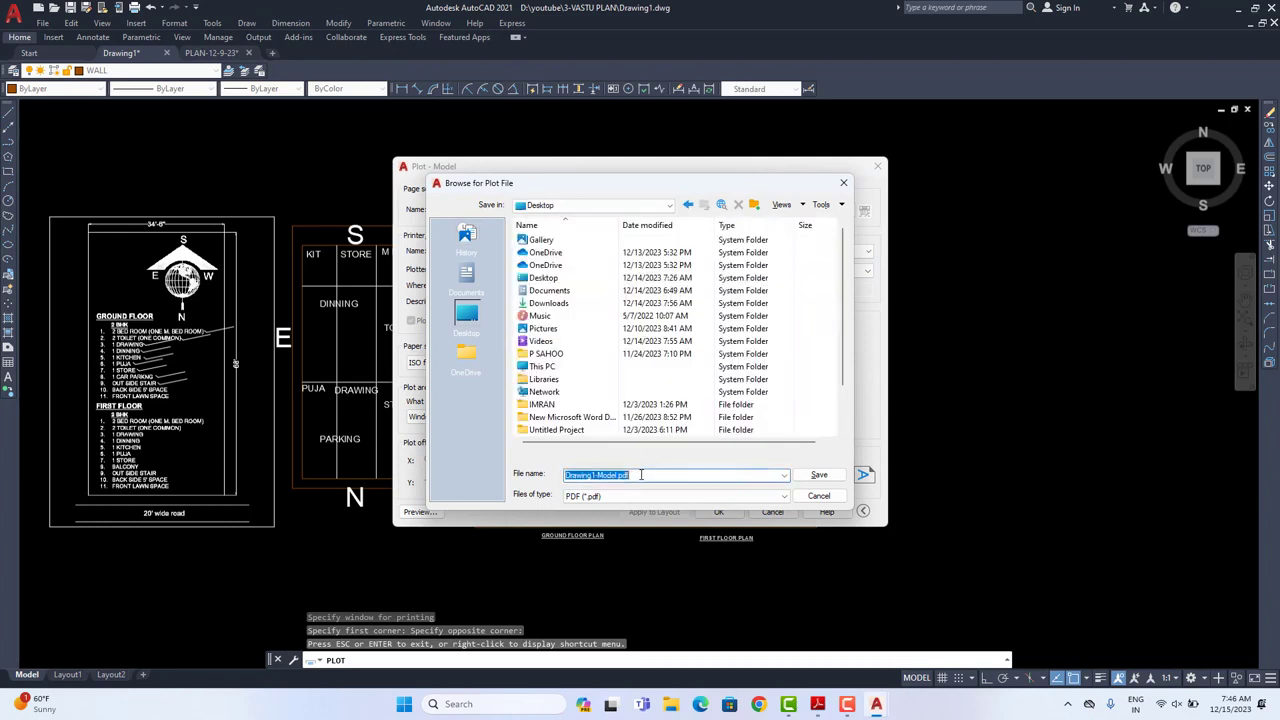
type("PLA")
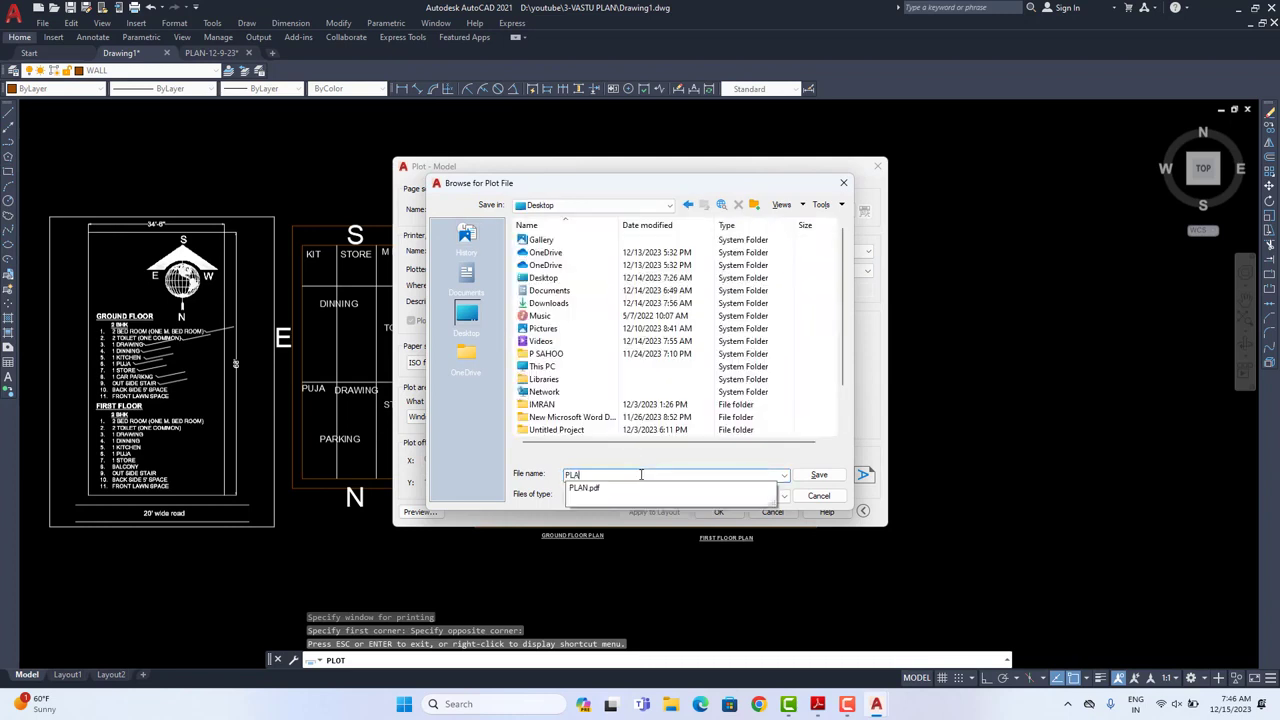
type("N-15-12-23")
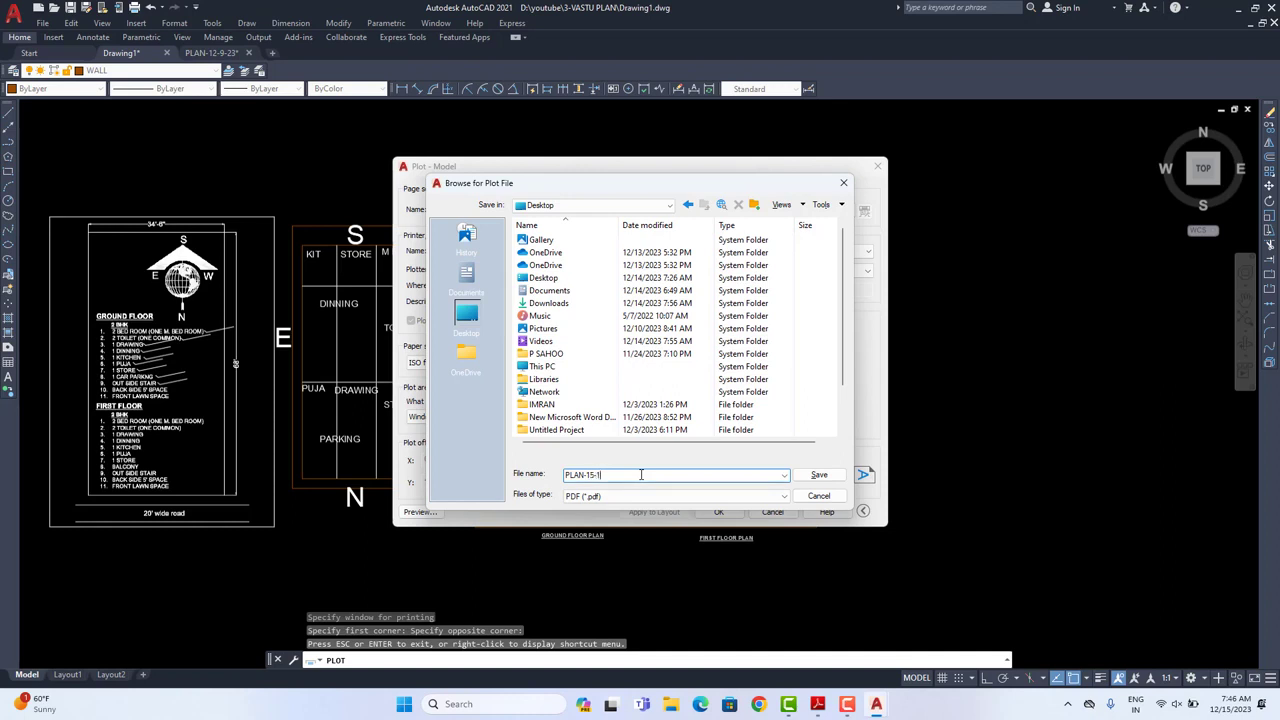
left_click(806, 479)
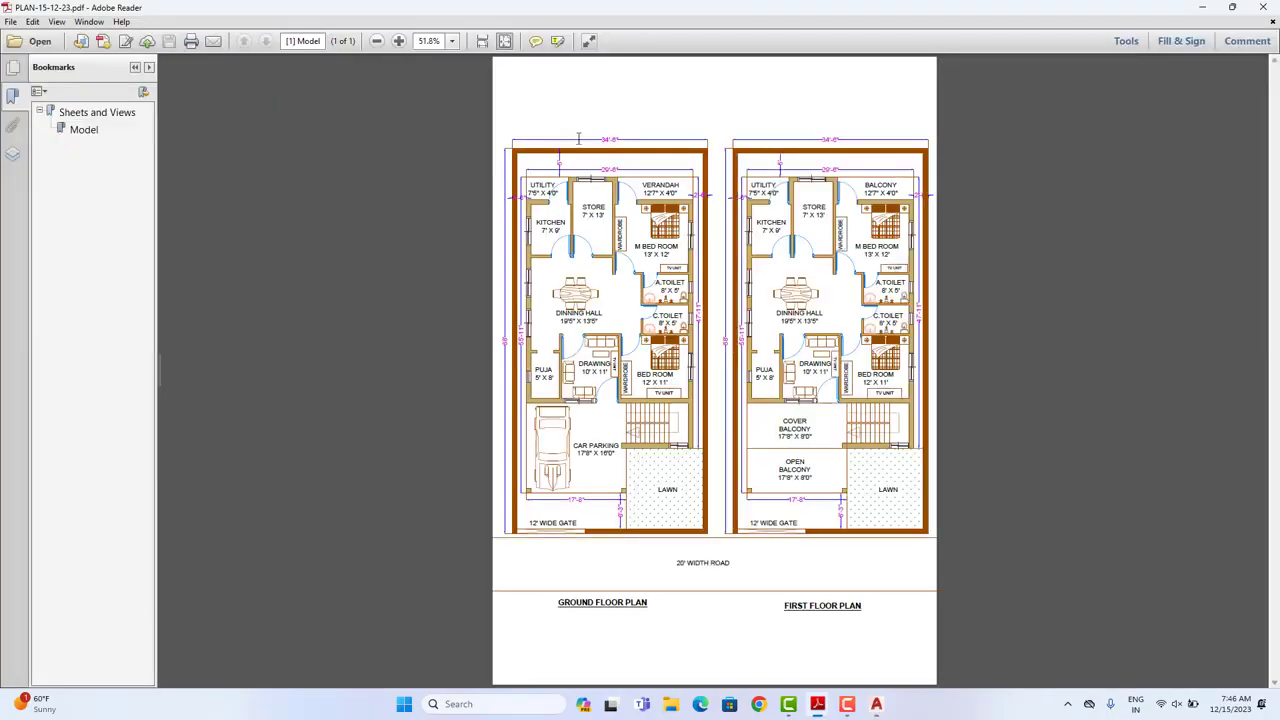
Step: Review both floor plans in the plotted PDF at 75% zoom, then close it
left_click(399, 41)
left_click(399, 41)
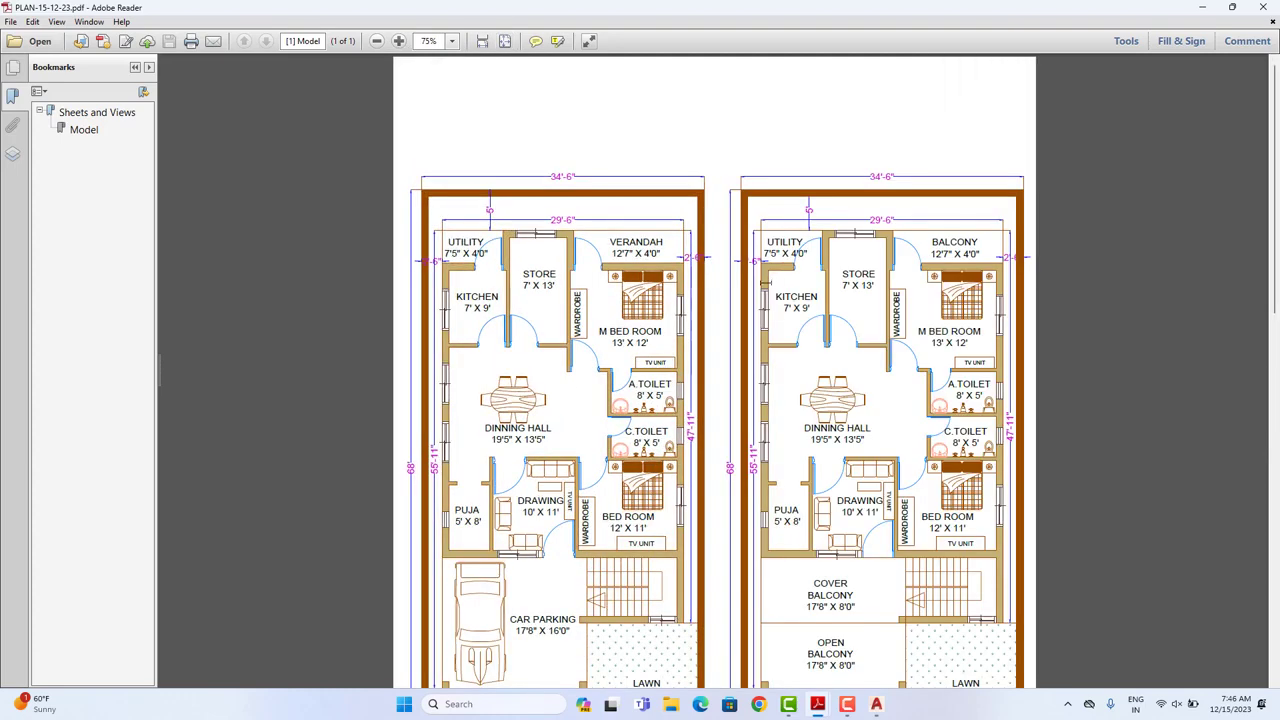
scroll(766, 290, "down", 2)
scroll(1102, 358, "down", 1)
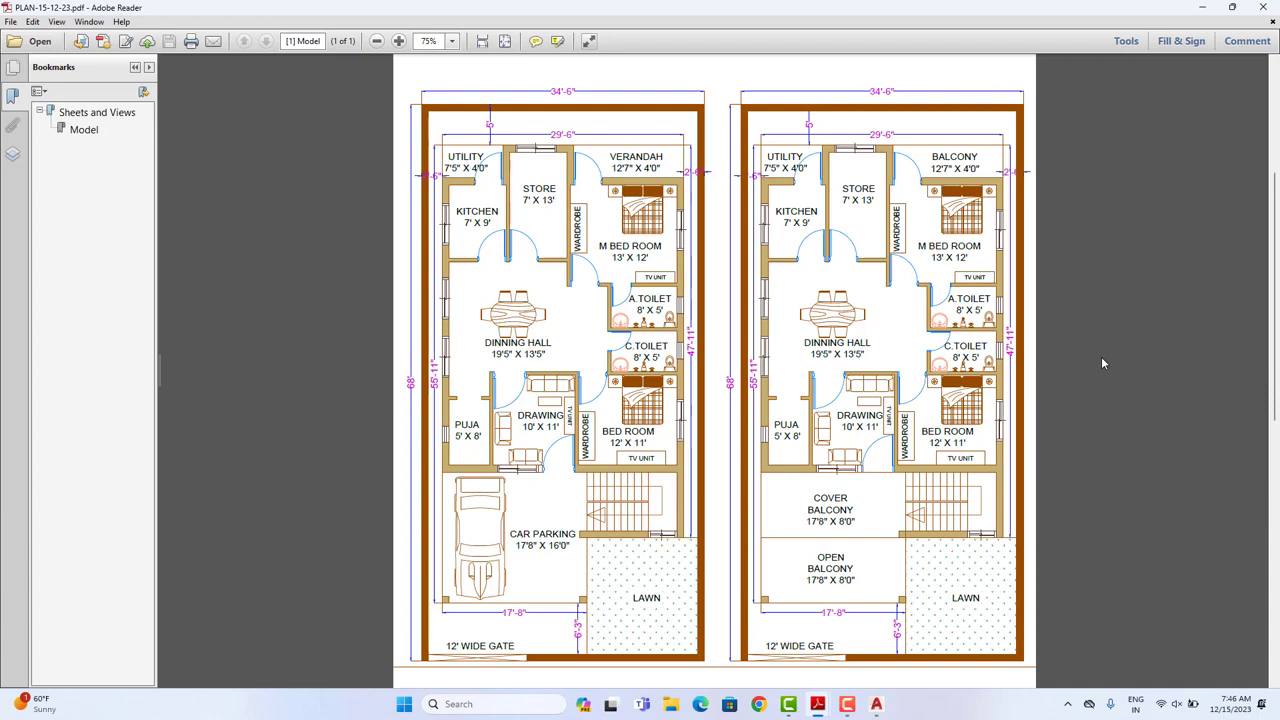
left_click(1268, 6)
scroll(857, 357, "down", 3)
scroll(750, 370, "up", 3)
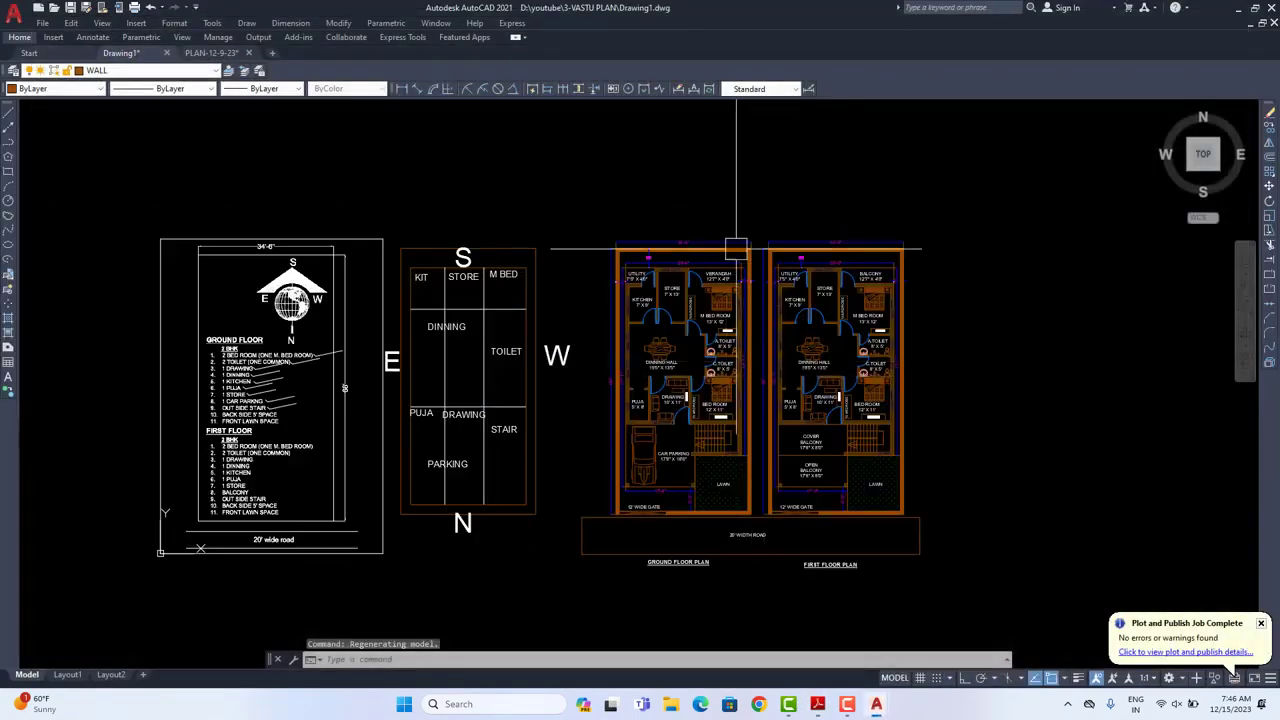
middle_click_drag(905, 446, 818, 452)
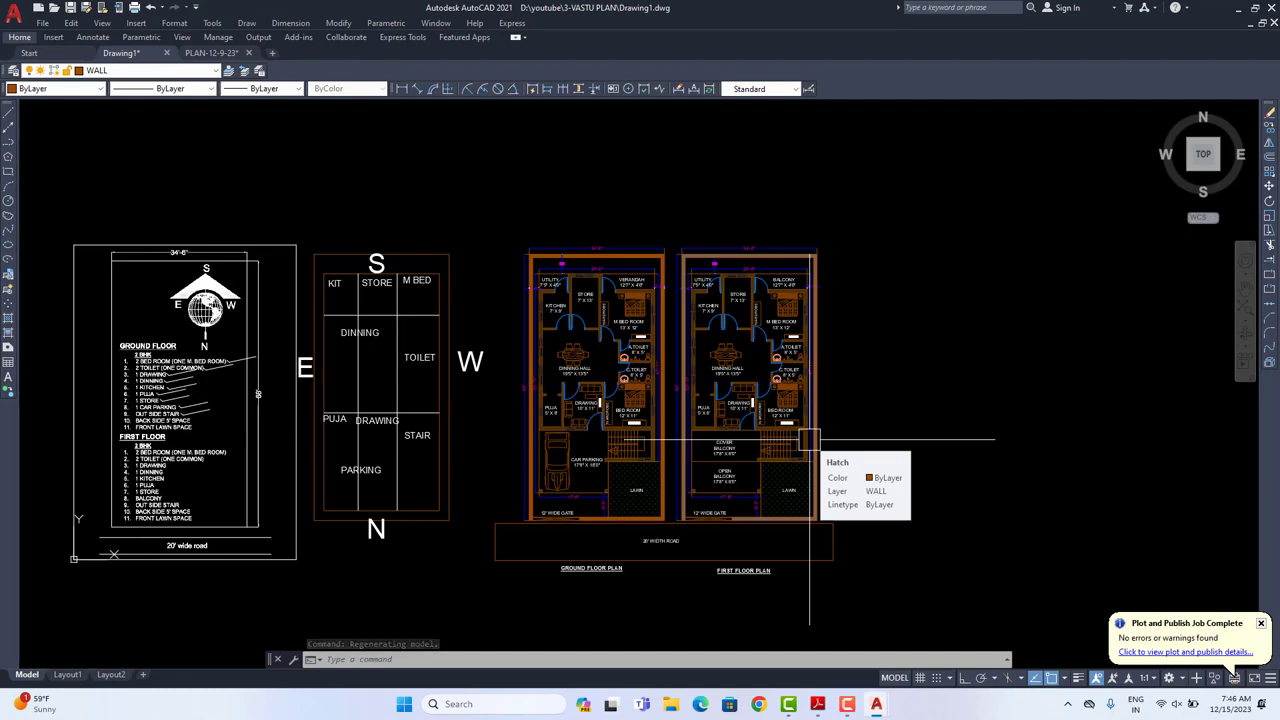
Step: Switch to Chrome and search Google for DIRECTION SYMBOL IN DWG
left_click(1239, 8)
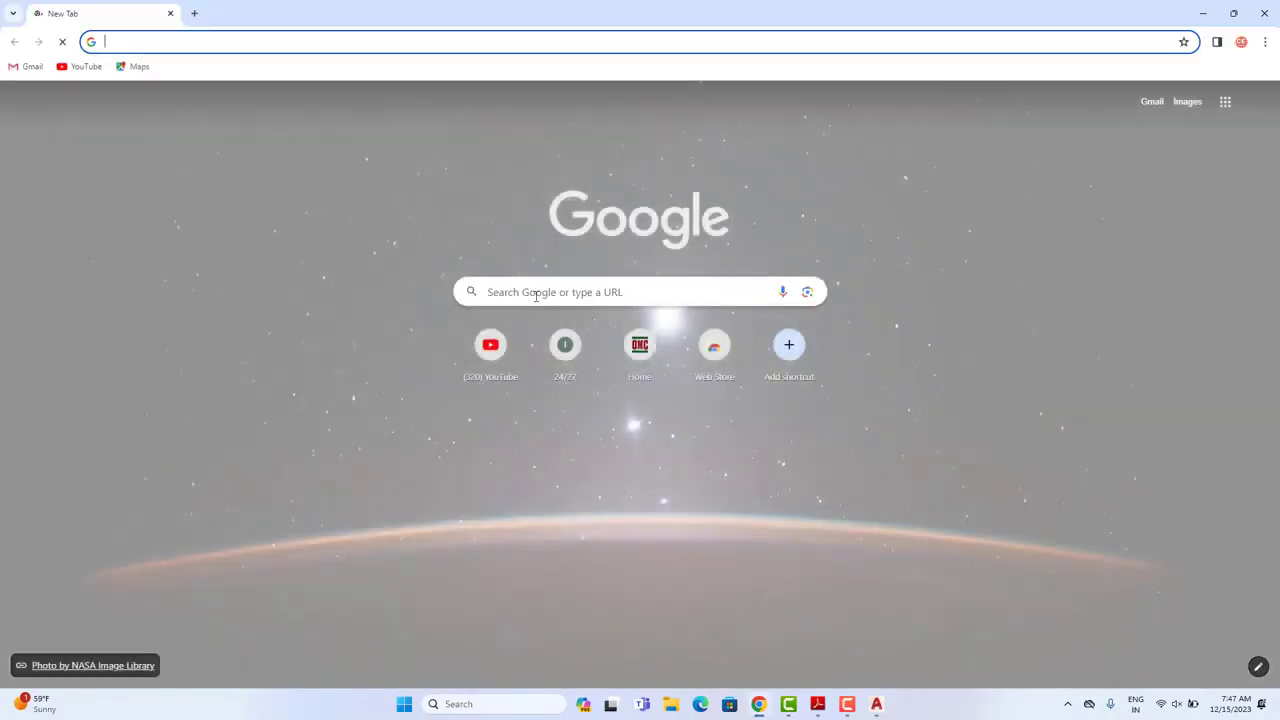
left_click(535, 294)
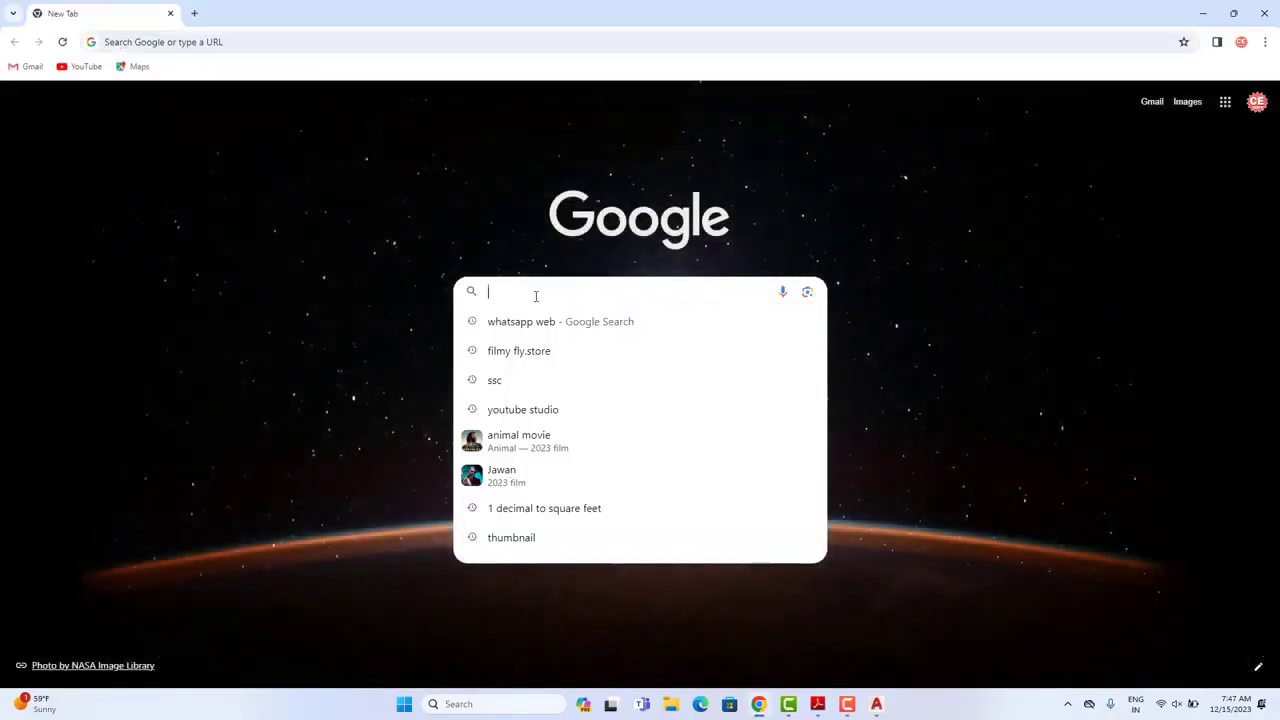
type("DIRE")
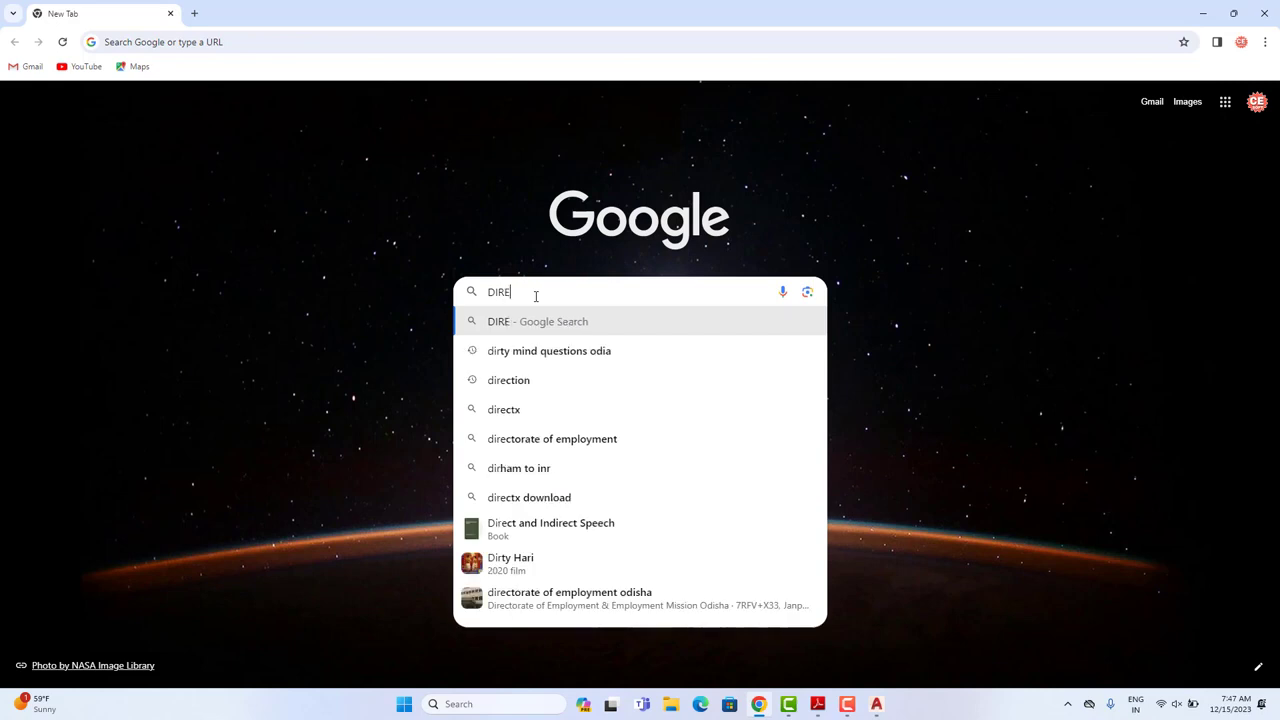
type("CTION ")
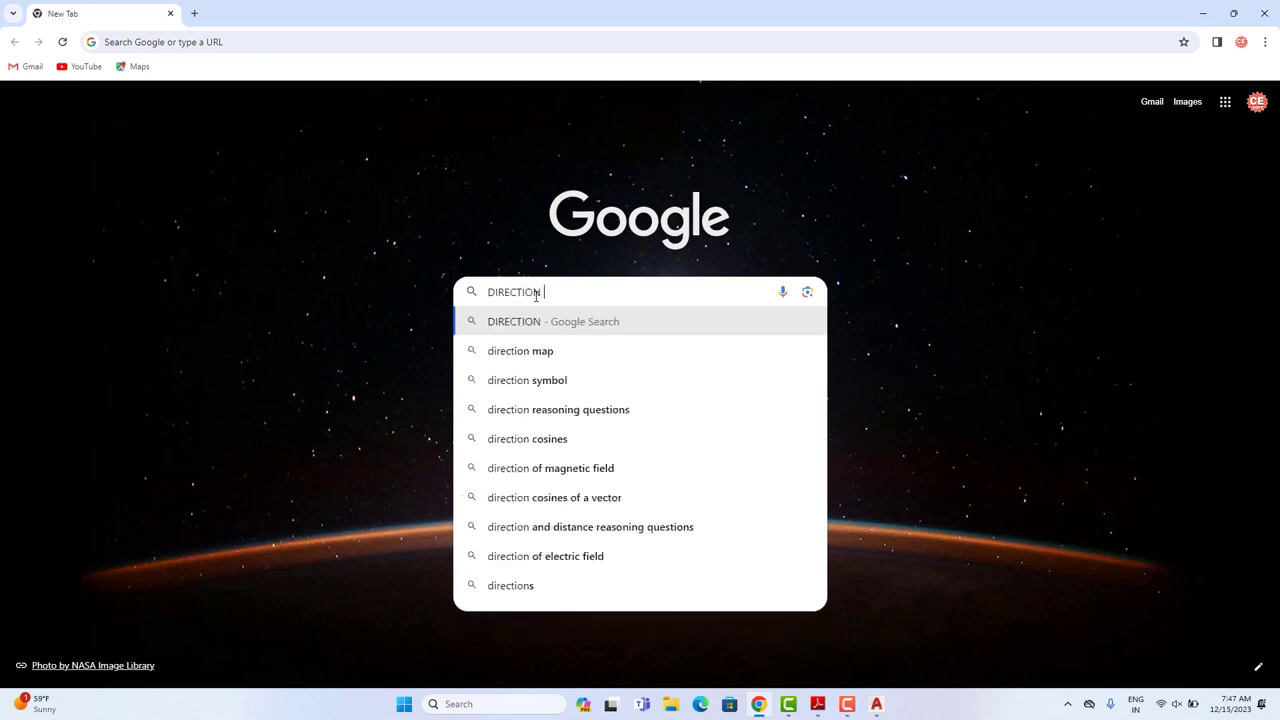
type("SYMB")
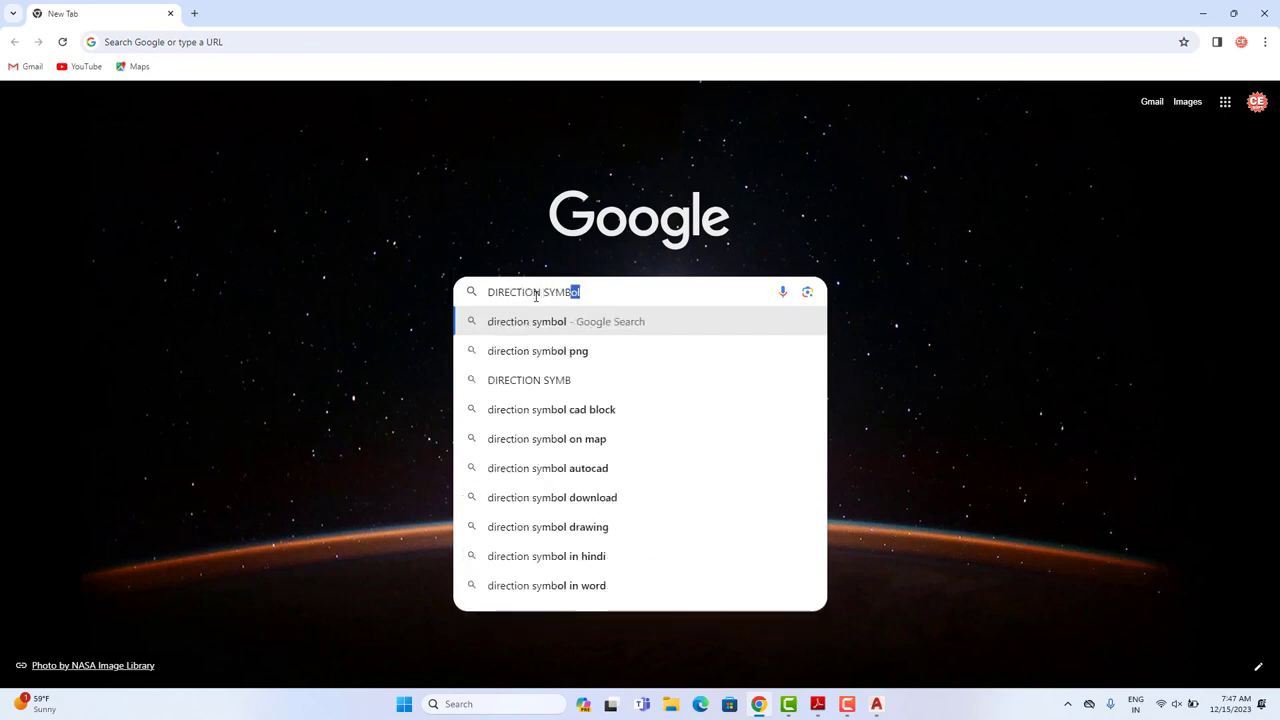
type("OL IN ")
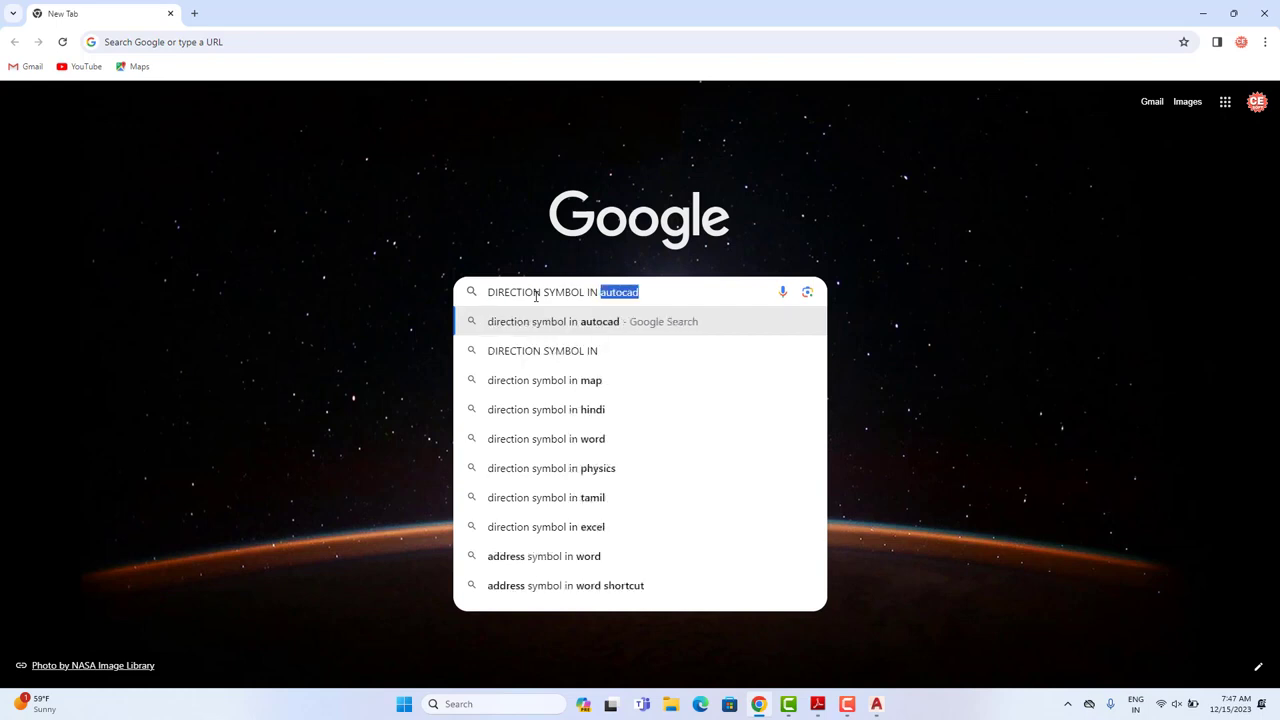
type("DWG")
key("Return")
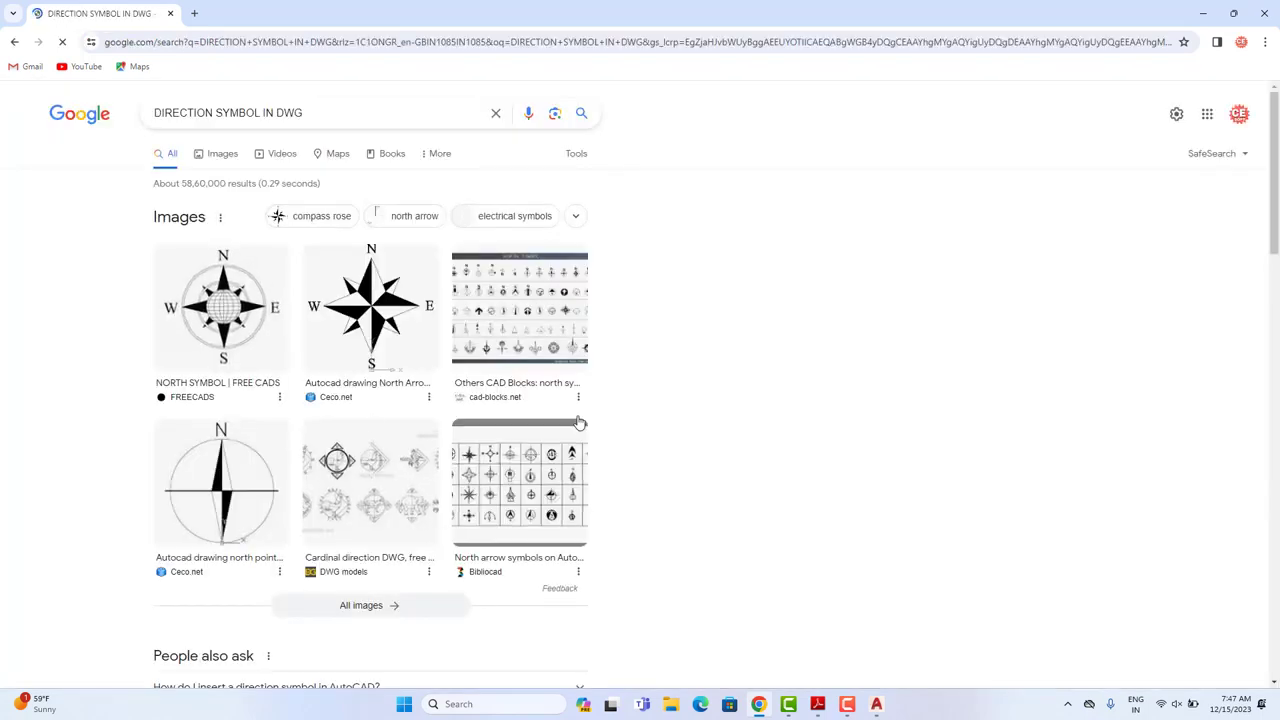
Step: Find the FREECADS NORTH SYMBOL compass among the image results and visit its page
left_click(224, 156)
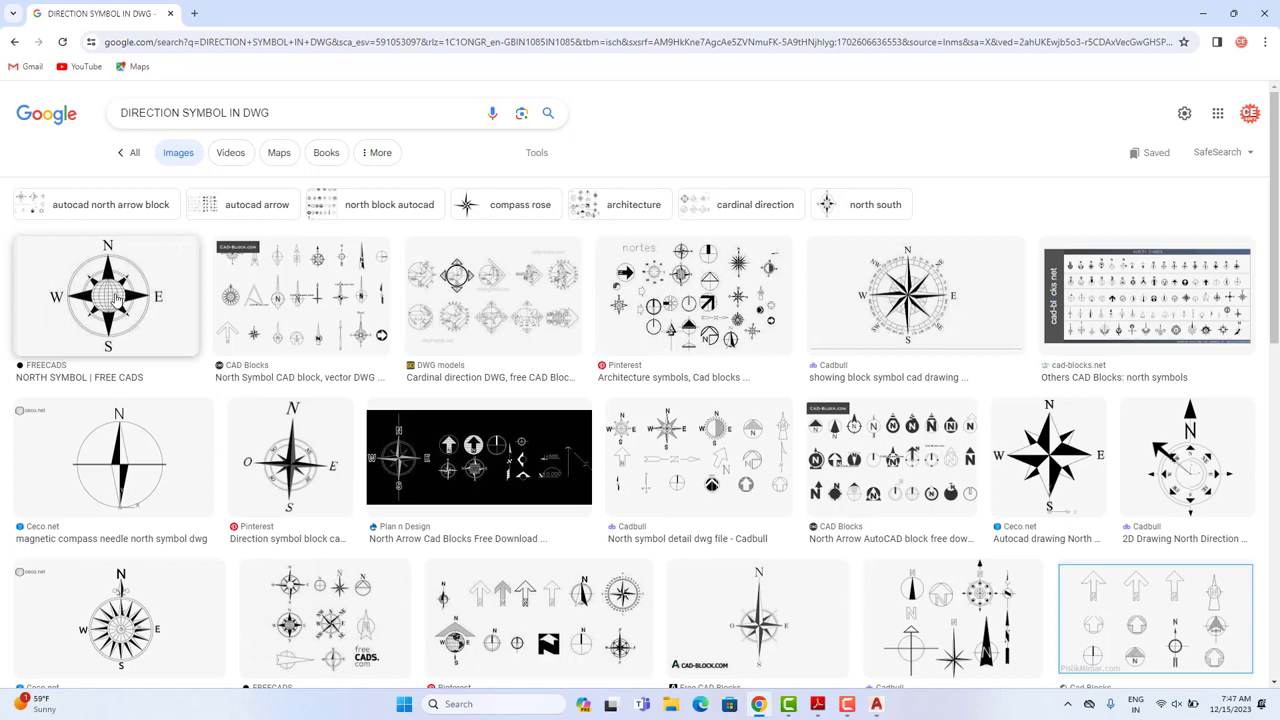
left_click(117, 298)
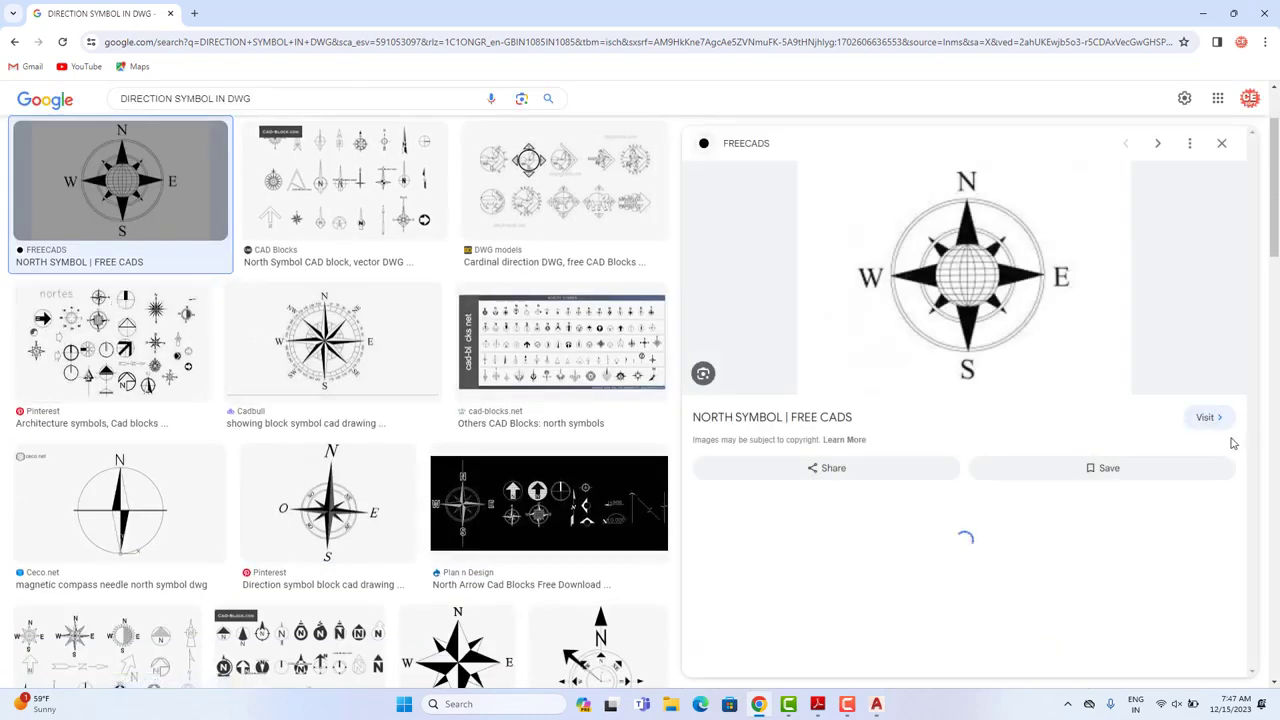
left_click(1208, 420)
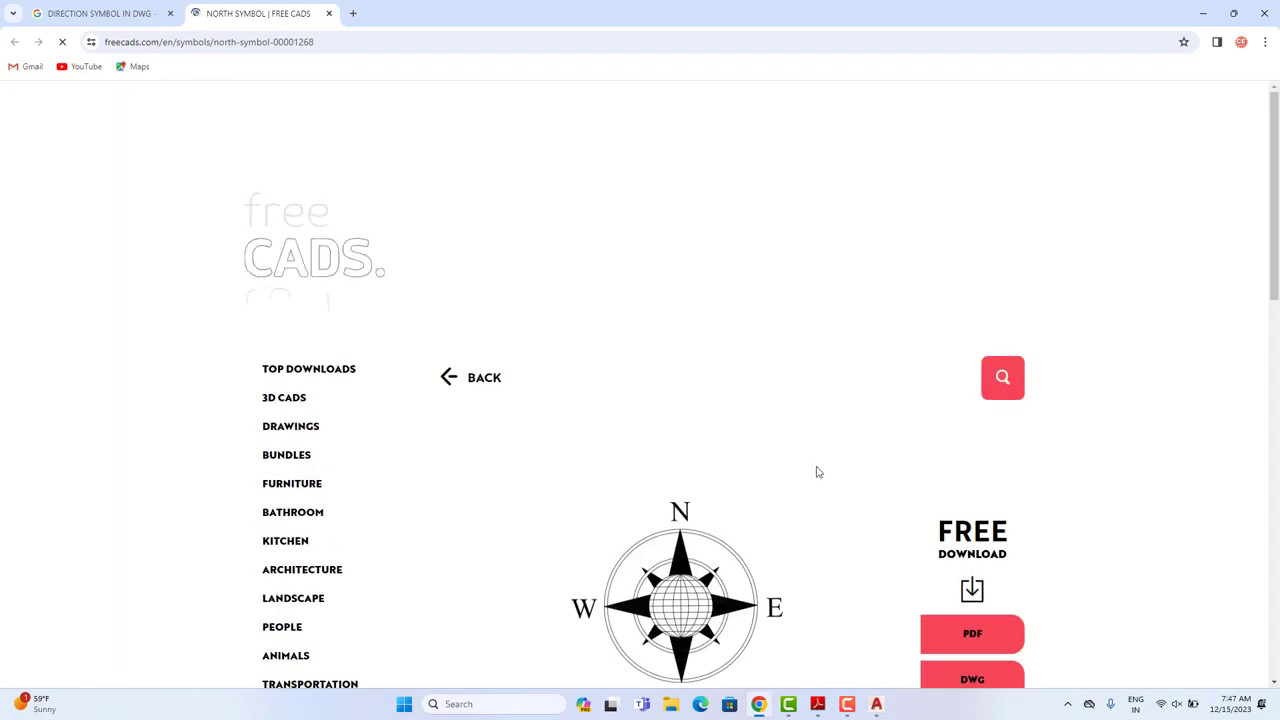
Step: Download the north symbol as DWG and open the downloaded file in a maximized AutoCAD window
scroll(817, 472, "down", 3)
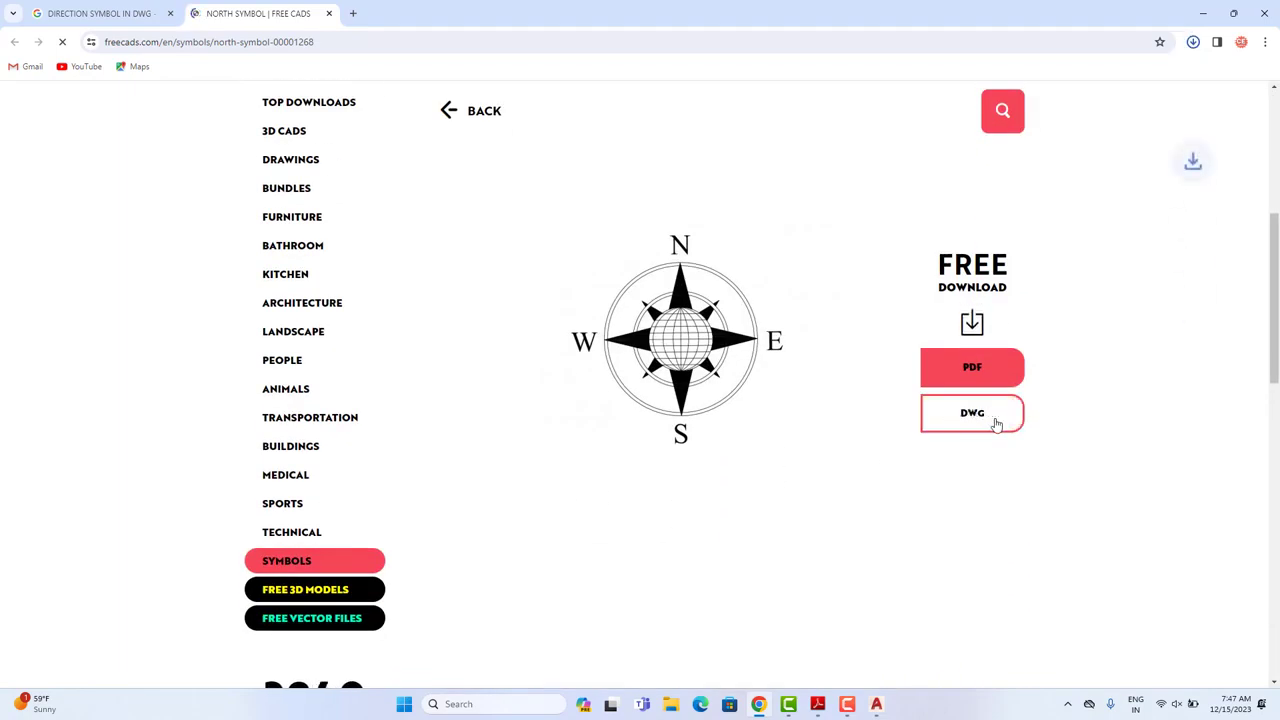
left_click(1193, 44)
left_click(1076, 102)
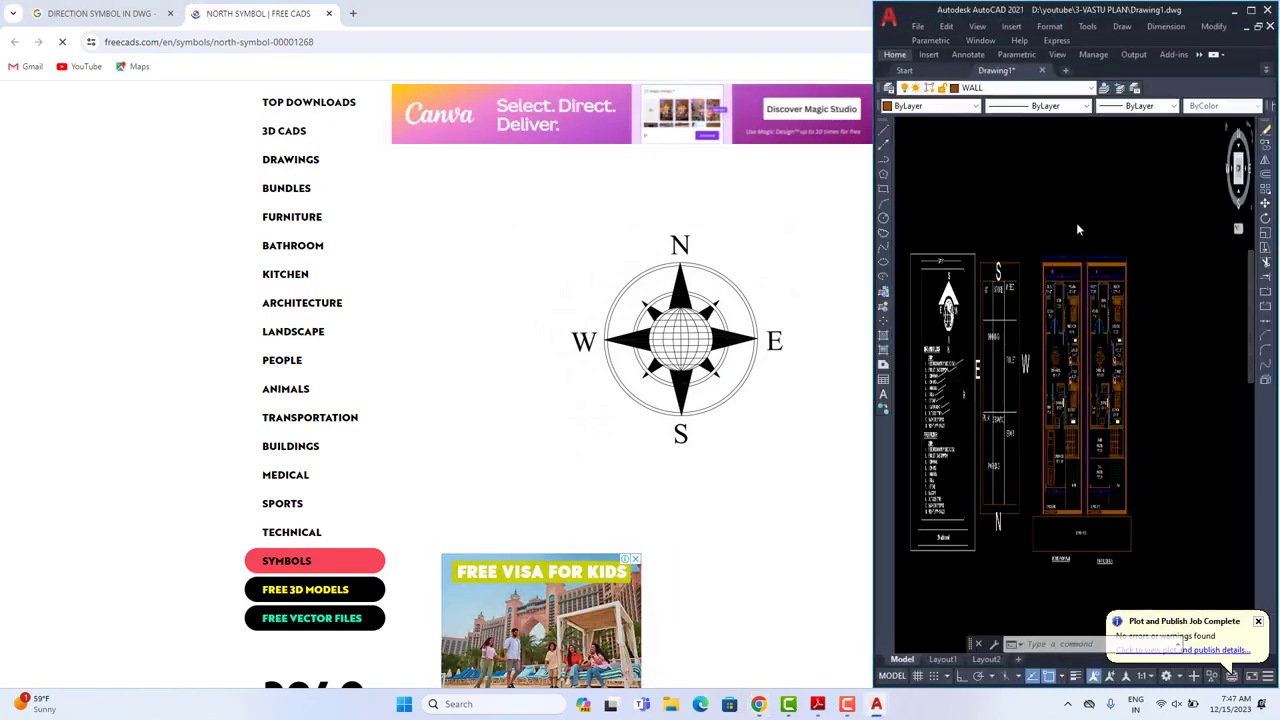
left_click(1252, 12)
Step: Copy the complete compass symbol from Direction 008 and paste it into Drawing1 on the road strip below the first floor plan
scroll(794, 286, "down", 5)
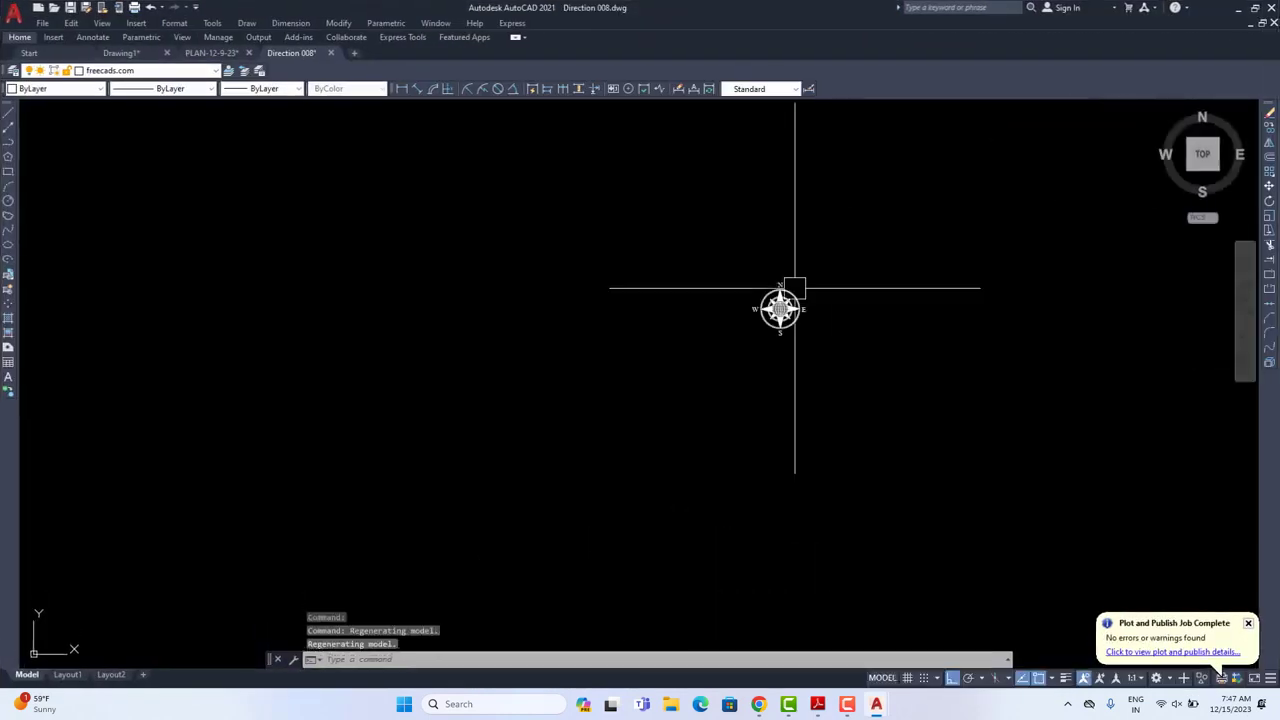
left_click(968, 163)
left_click(663, 368)
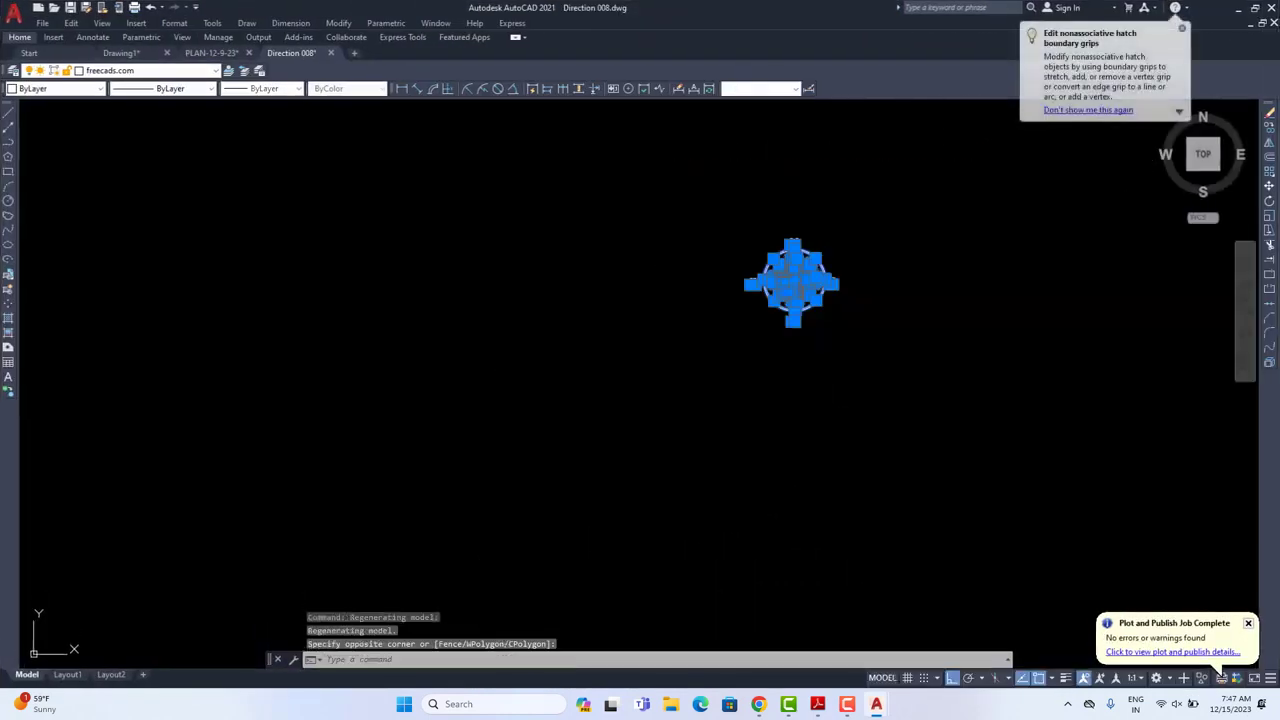
key("ctrl+c")
left_click(211, 52)
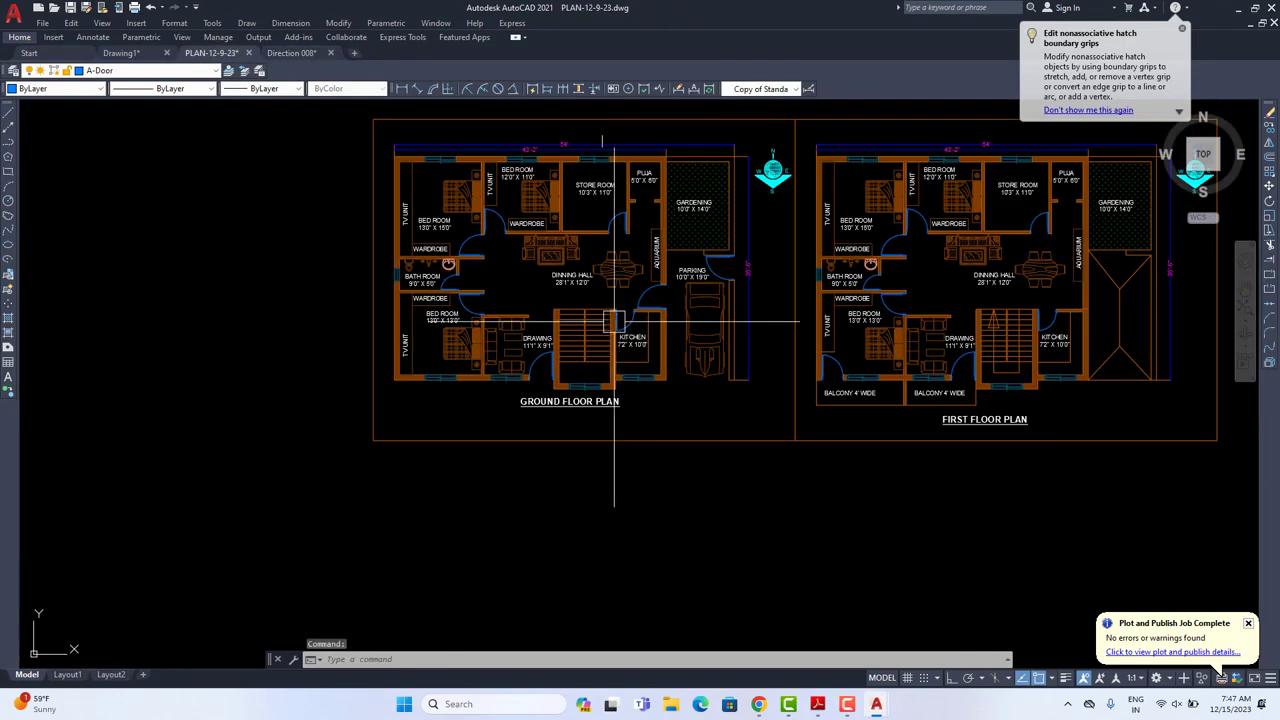
left_click(121, 53)
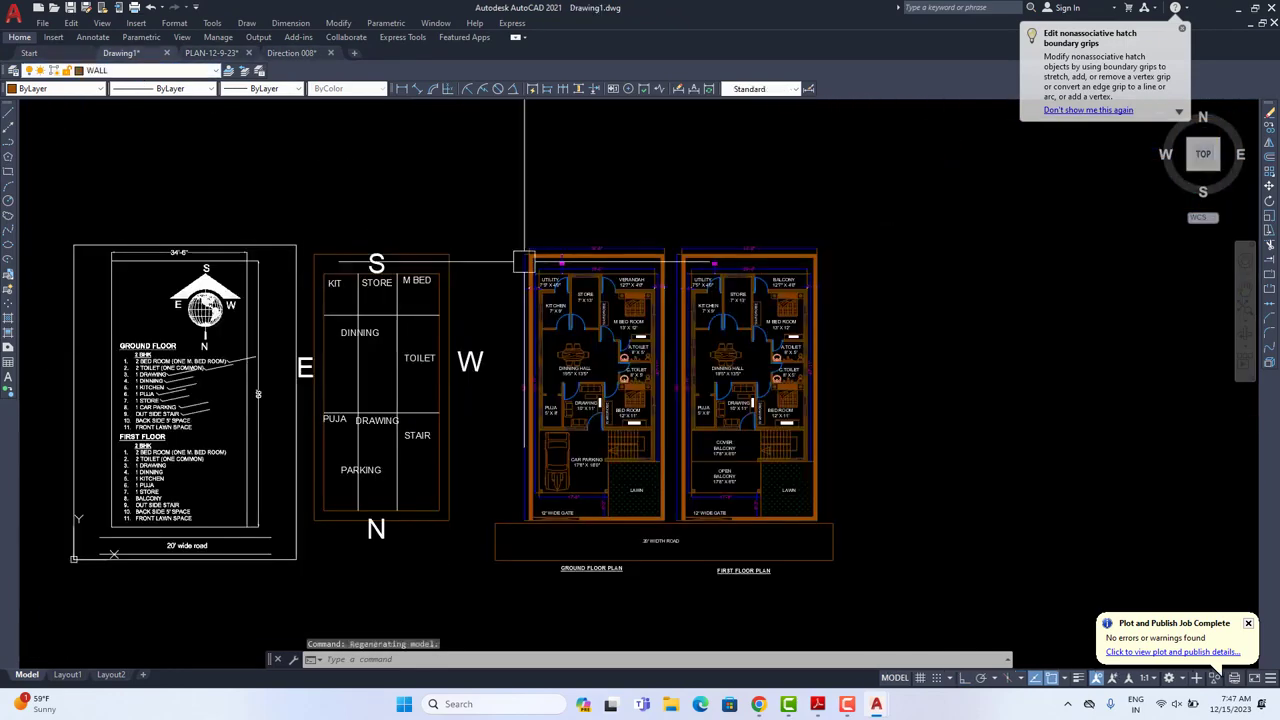
key("ctrl+v")
scroll(811, 515, "up", 2)
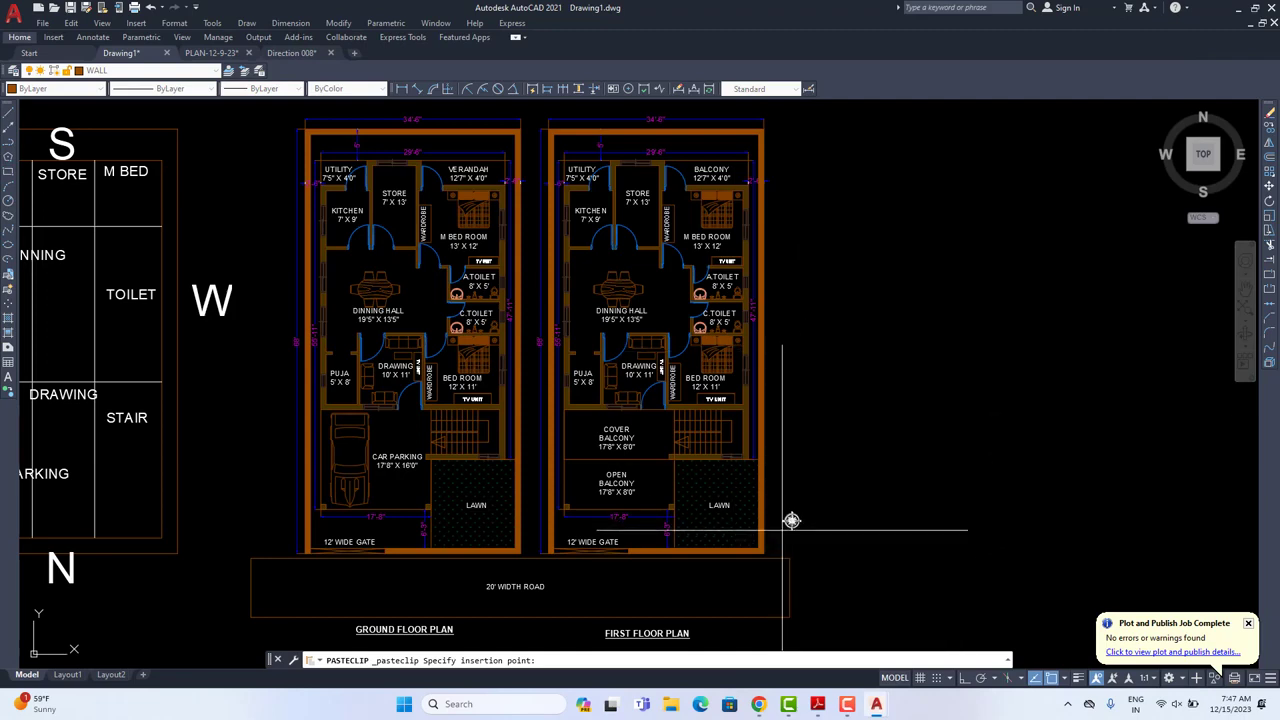
left_click(751, 601)
Step: Scale up the pasted compass symbol about its centre until it nearly fills the height of the road strip
middle_click_drag(774, 596, 811, 478)
scroll(811, 474, "up", 6)
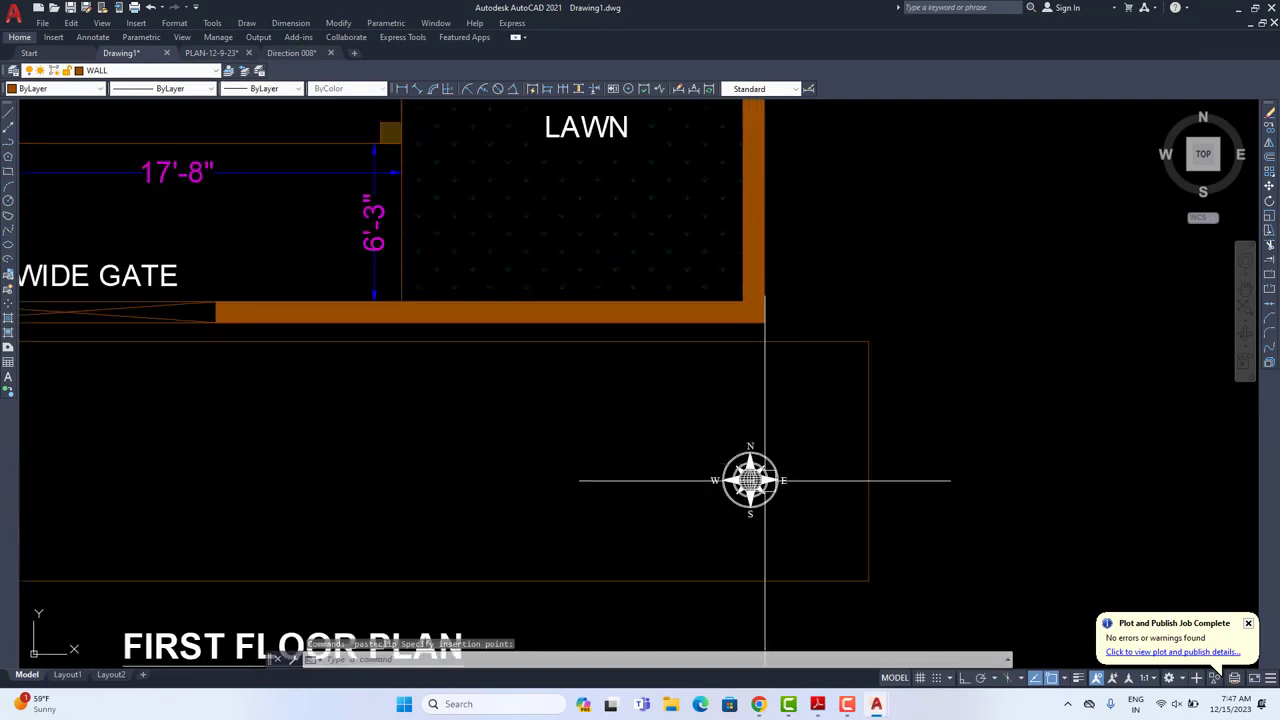
left_click(763, 479)
left_click(826, 420)
left_click(746, 475)
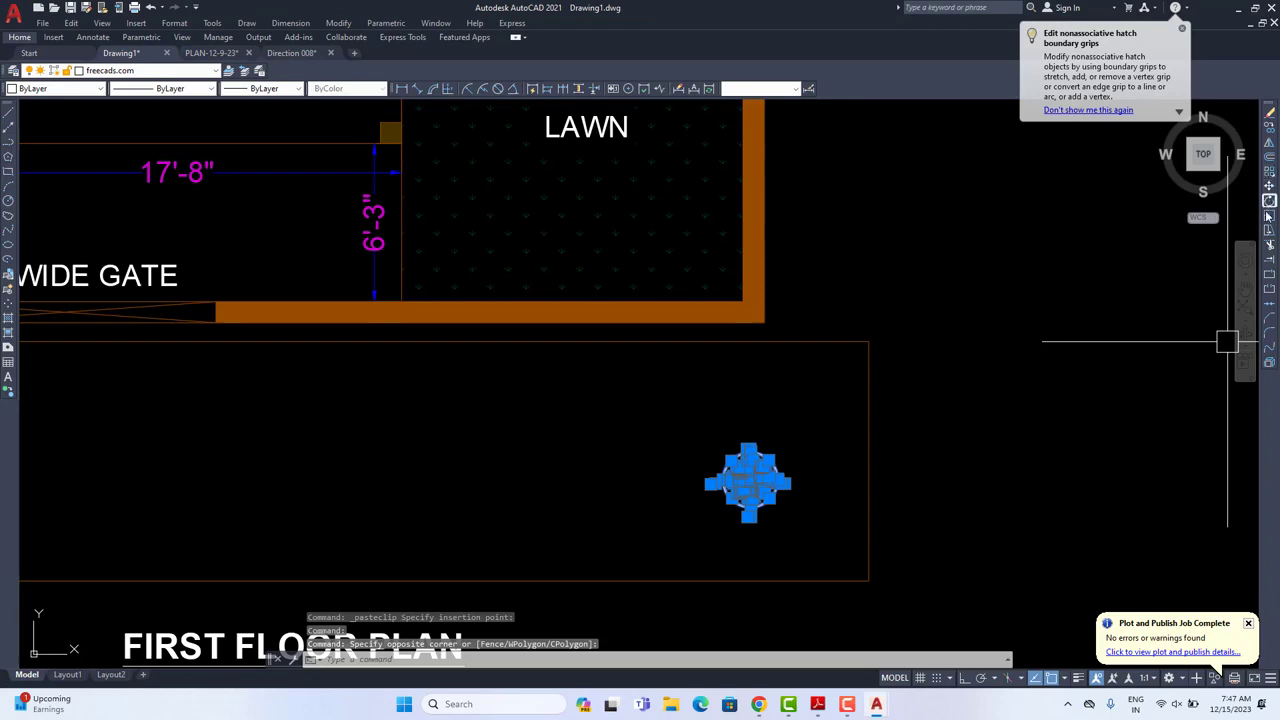
left_click(1268, 215)
left_click(748, 478)
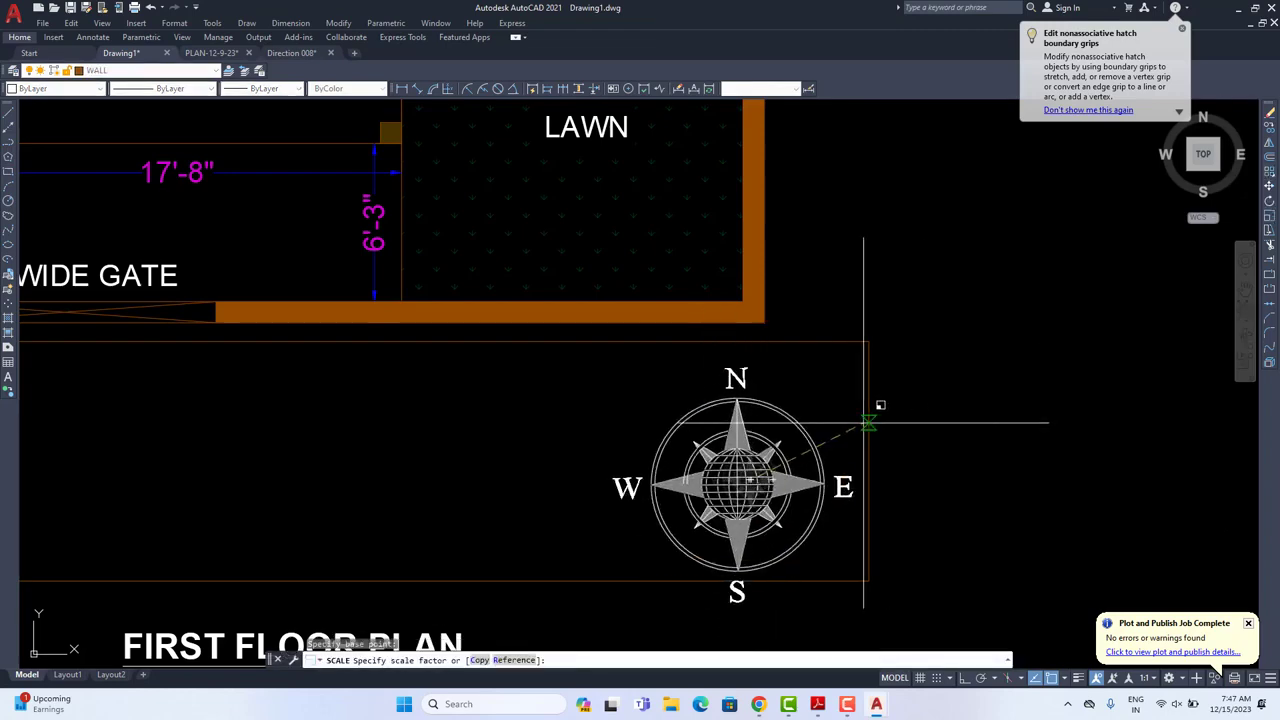
left_click(866, 421)
Step: Move the enlarged compass symbol slightly upward within the east end of the 20' width road strip
scroll(577, 283, "up", 2)
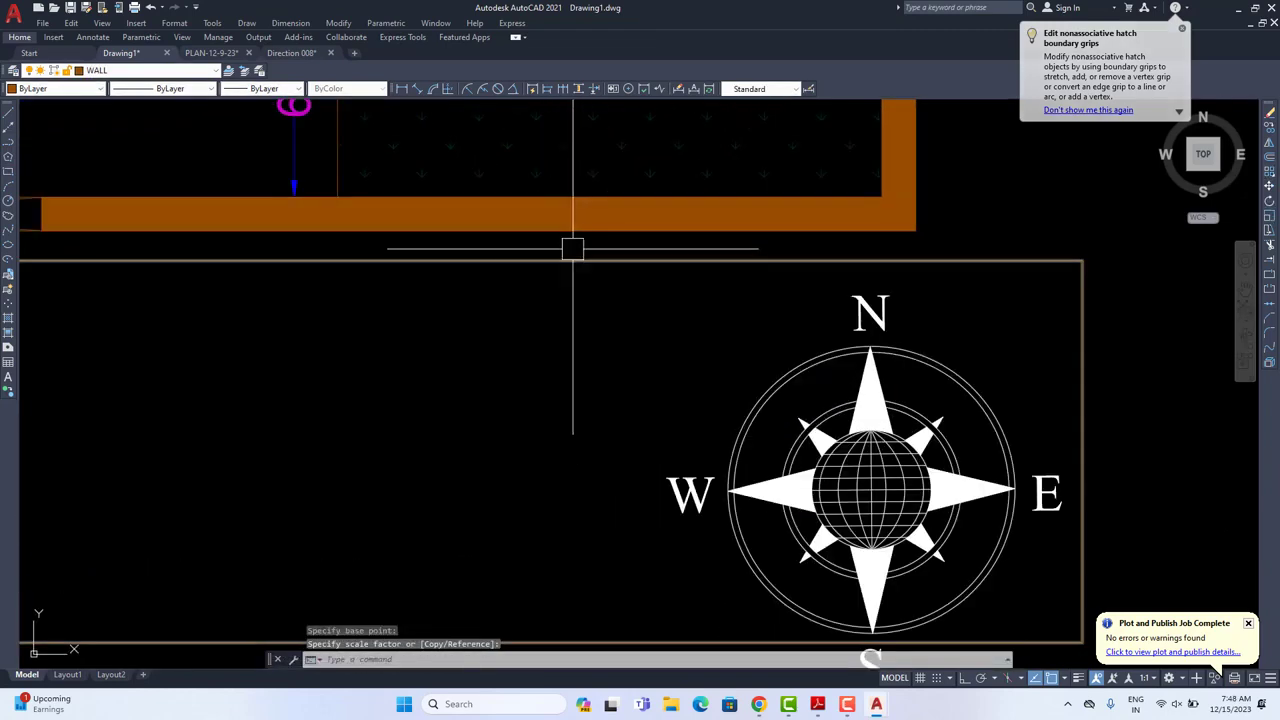
left_click(572, 249)
scroll(900, 430, "down", 2)
left_click(960, 440)
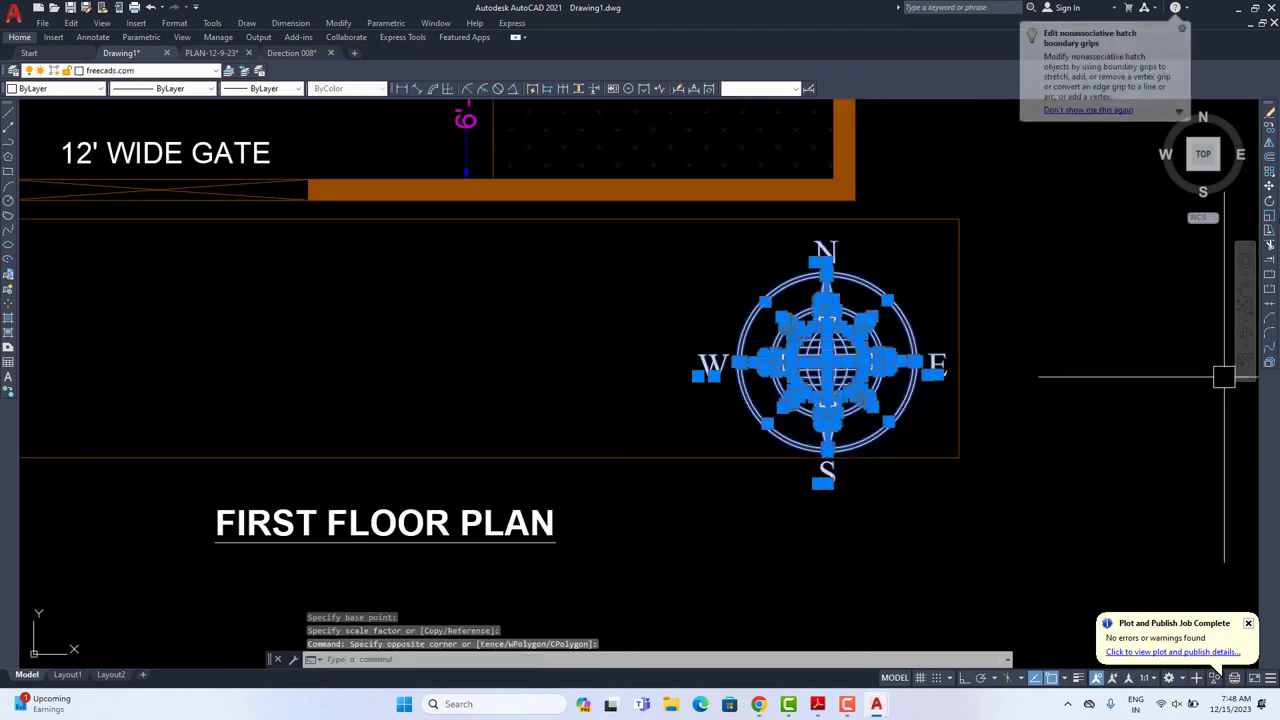
left_click(1269, 186)
left_click(1173, 314)
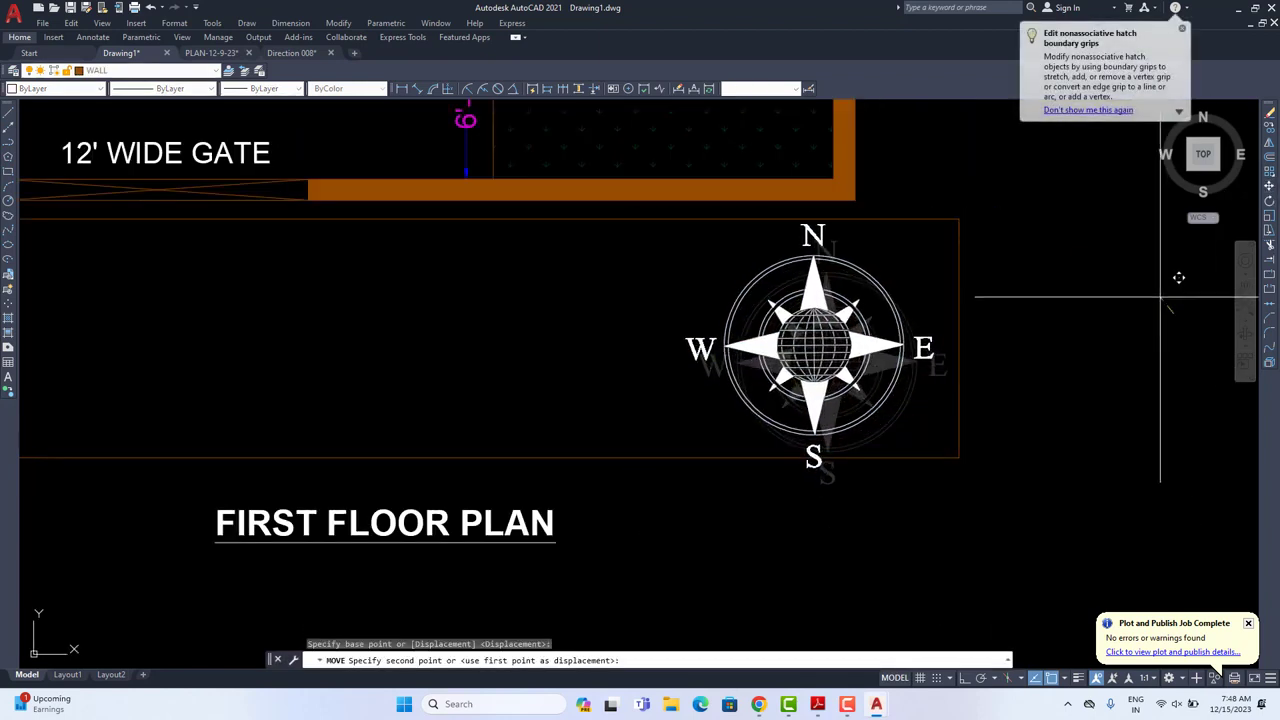
scroll(1162, 297, "down", 2)
left_click(893, 313)
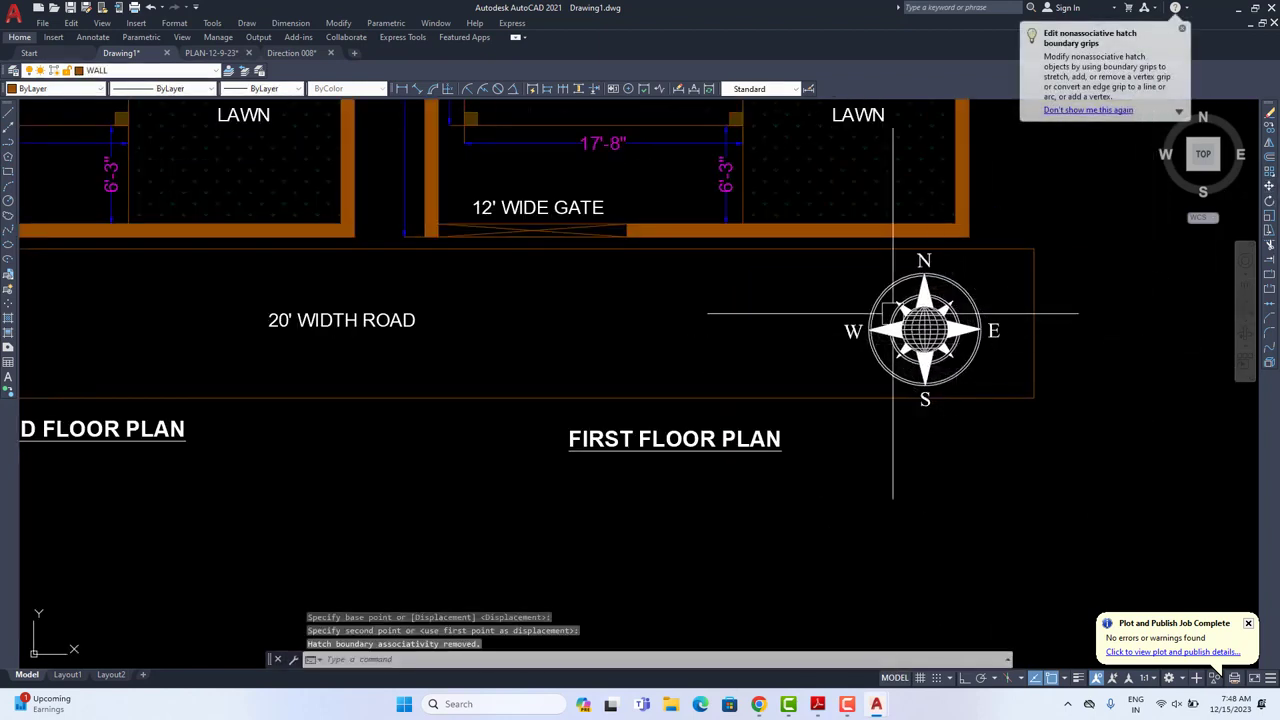
Step: Scale the compass symbol down slightly from a base point above its N so all letters fit inside the road strip
scroll(820, 237, "up", 4)
left_click(800, 240)
scroll(940, 291, "down", 2)
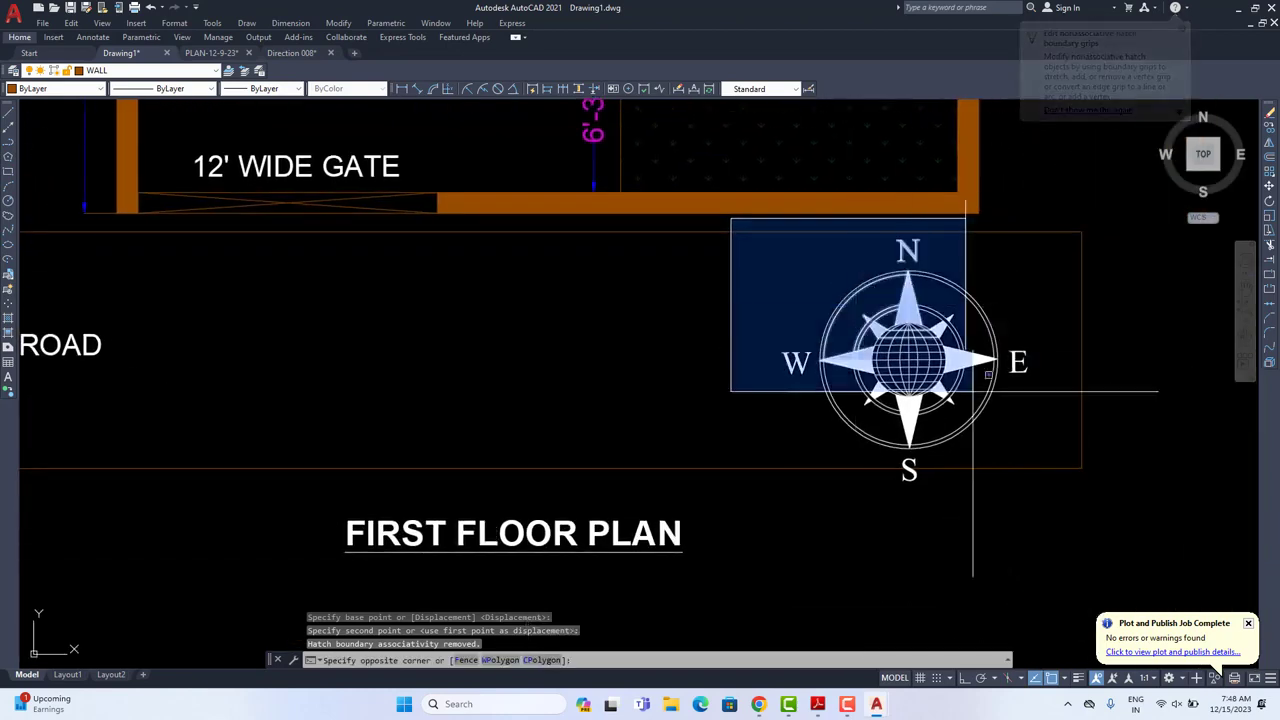
left_click(1075, 505)
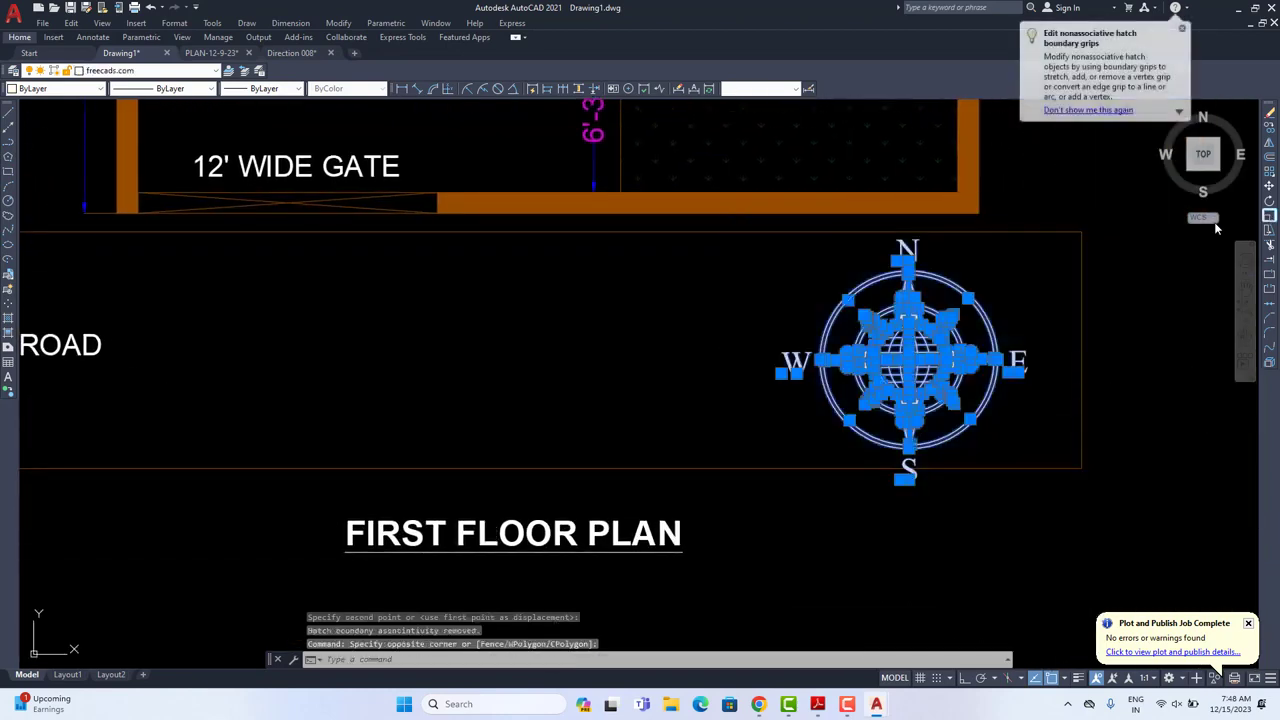
type("sc")
key("Return")
left_click(907, 225)
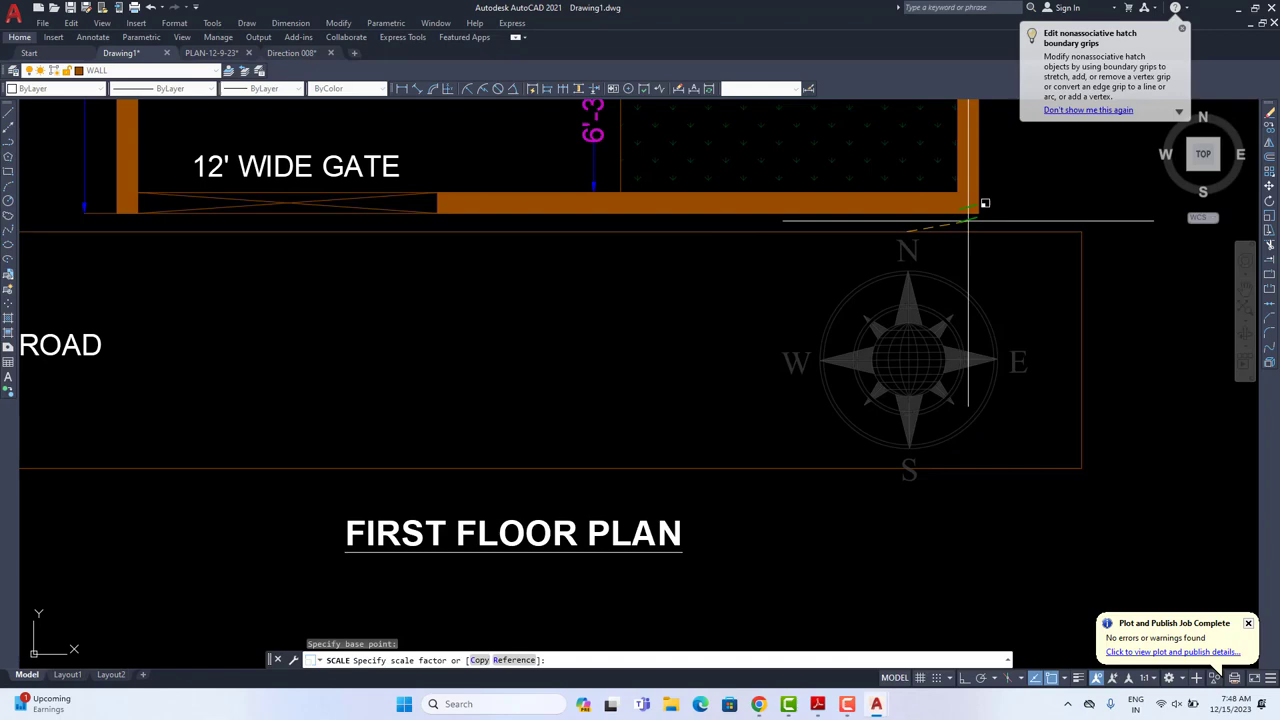
left_click(1014, 205)
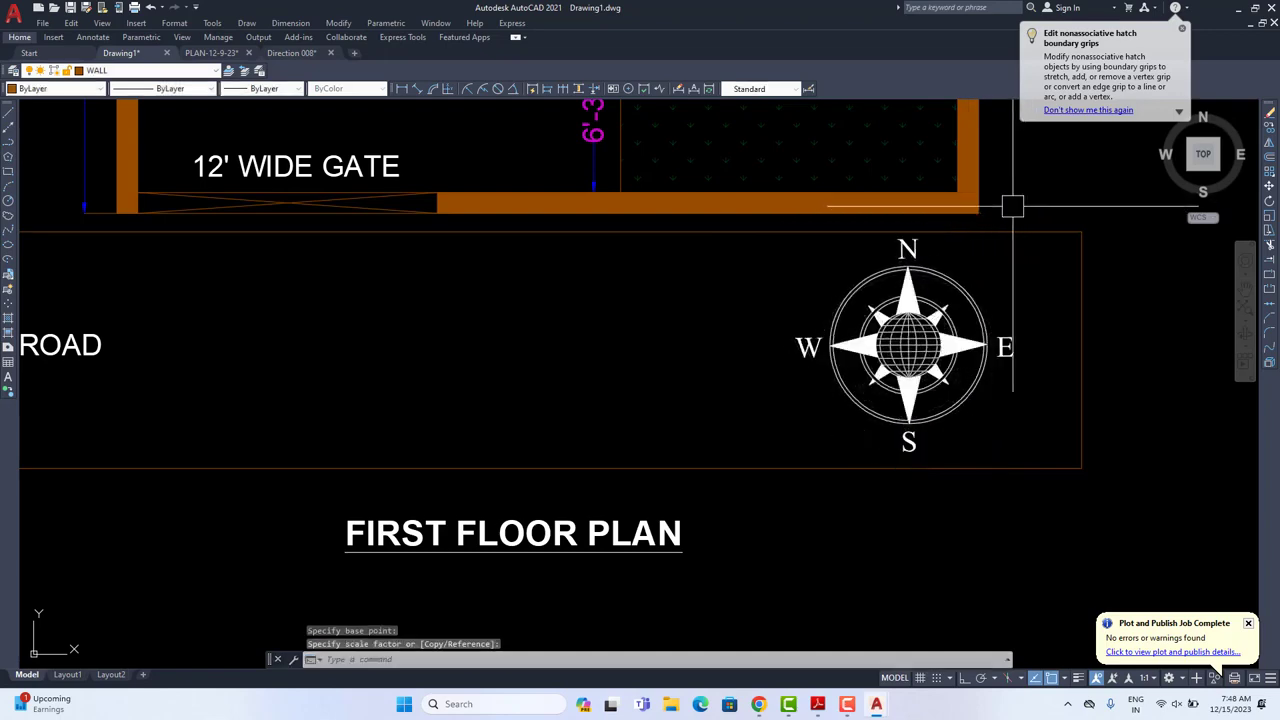
Step: Rotate the whole compass symbol 180° about its globe centre with Ortho on, so north faces the road side
scroll(926, 346, "down", 8)
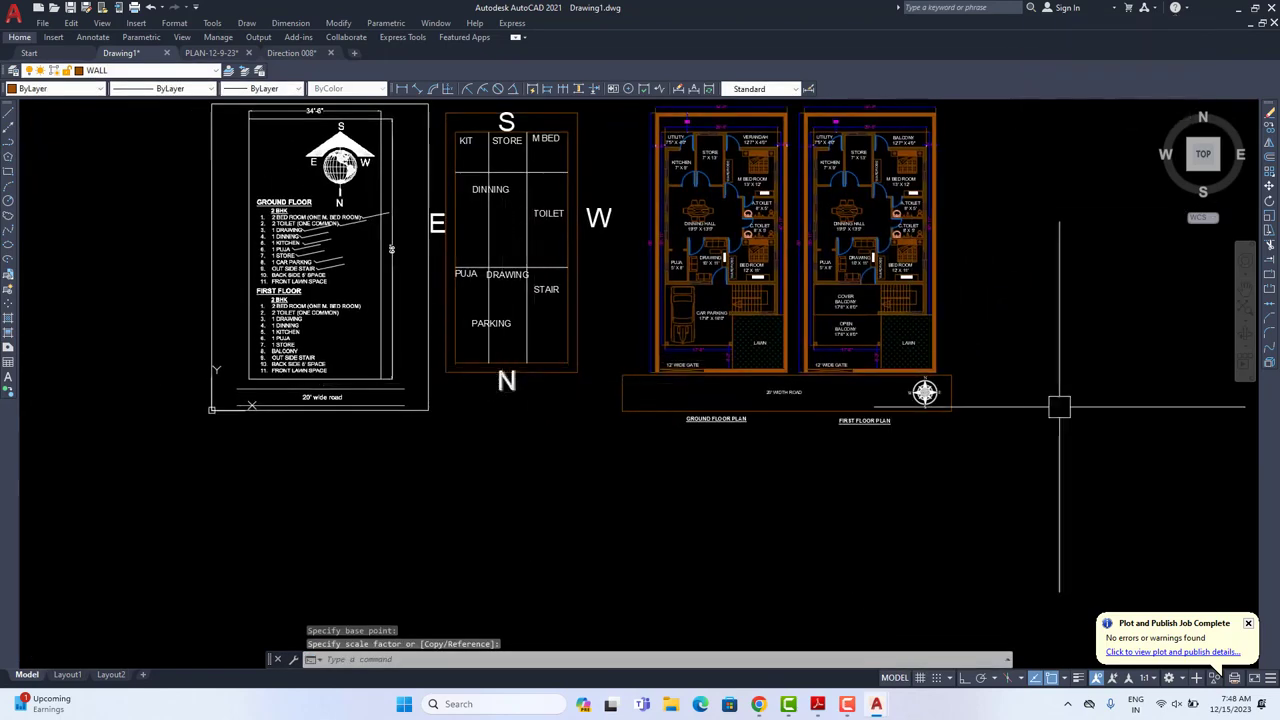
scroll(935, 392, "up", 7)
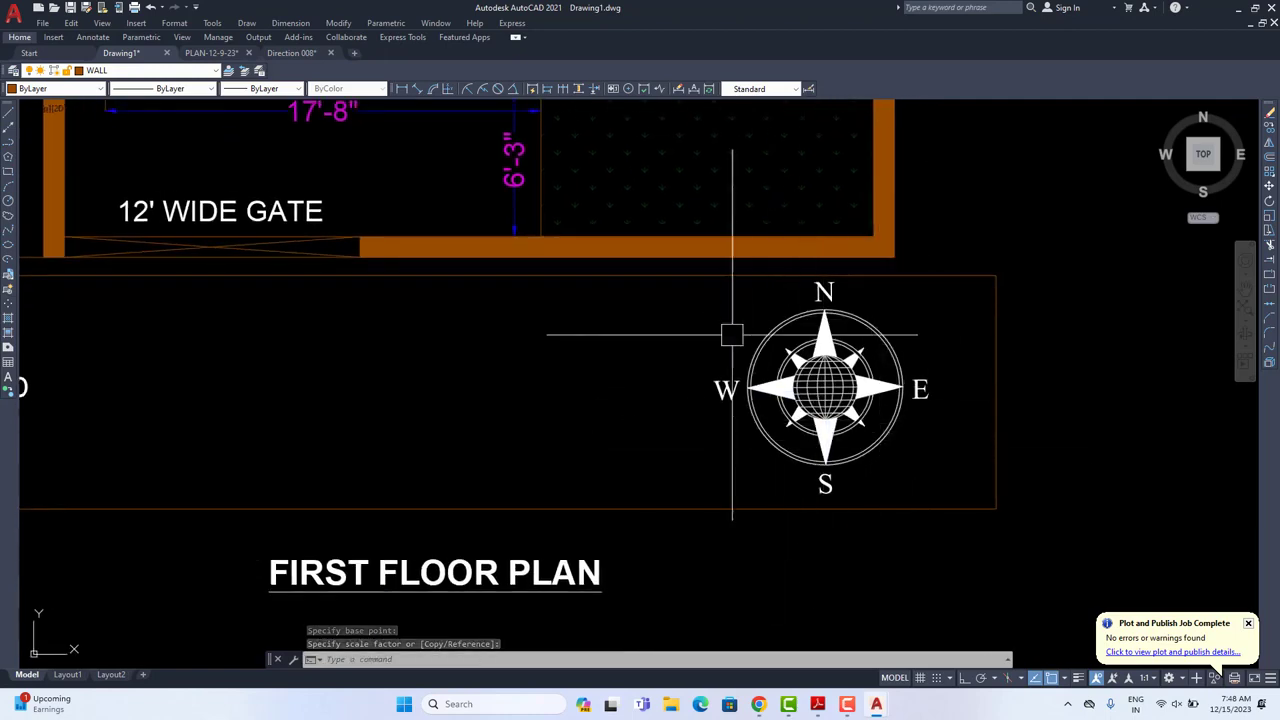
scroll(695, 287, "up", 2)
middle_click_drag(669, 251, 569, 143)
left_click(569, 143)
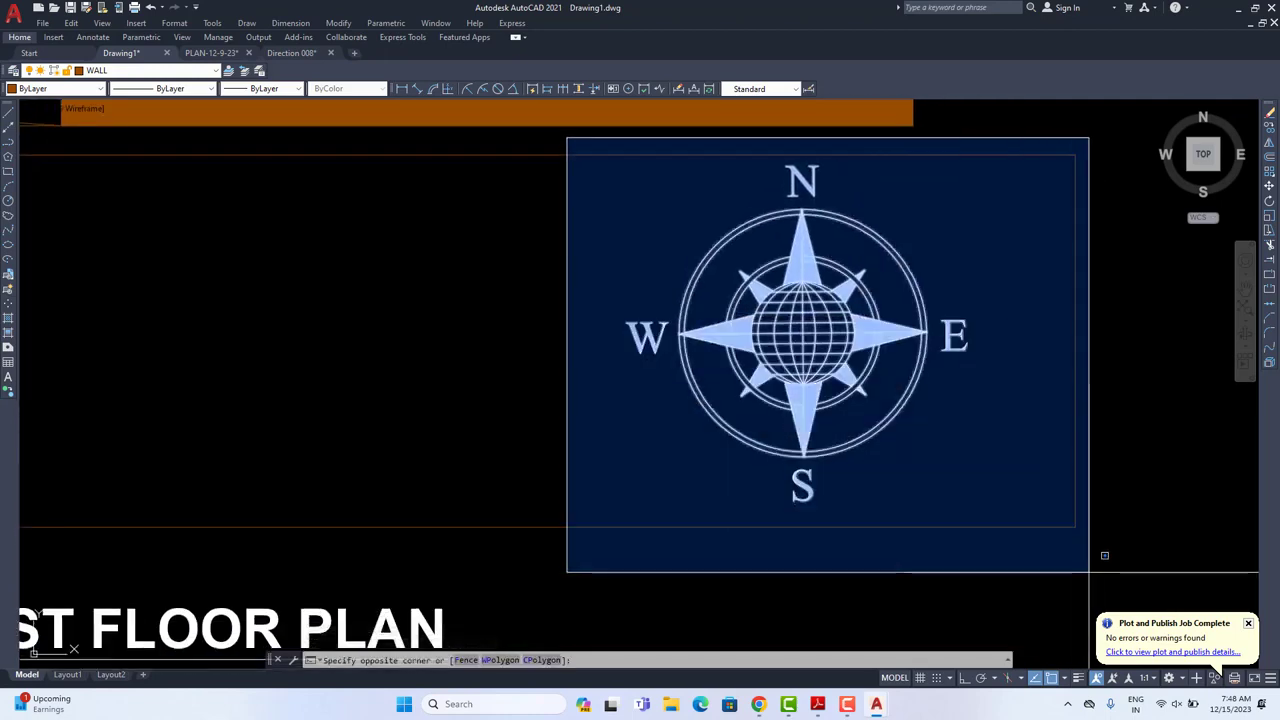
left_click(1086, 571)
type("ro")
key("Return")
scroll(801, 334, "up", 3)
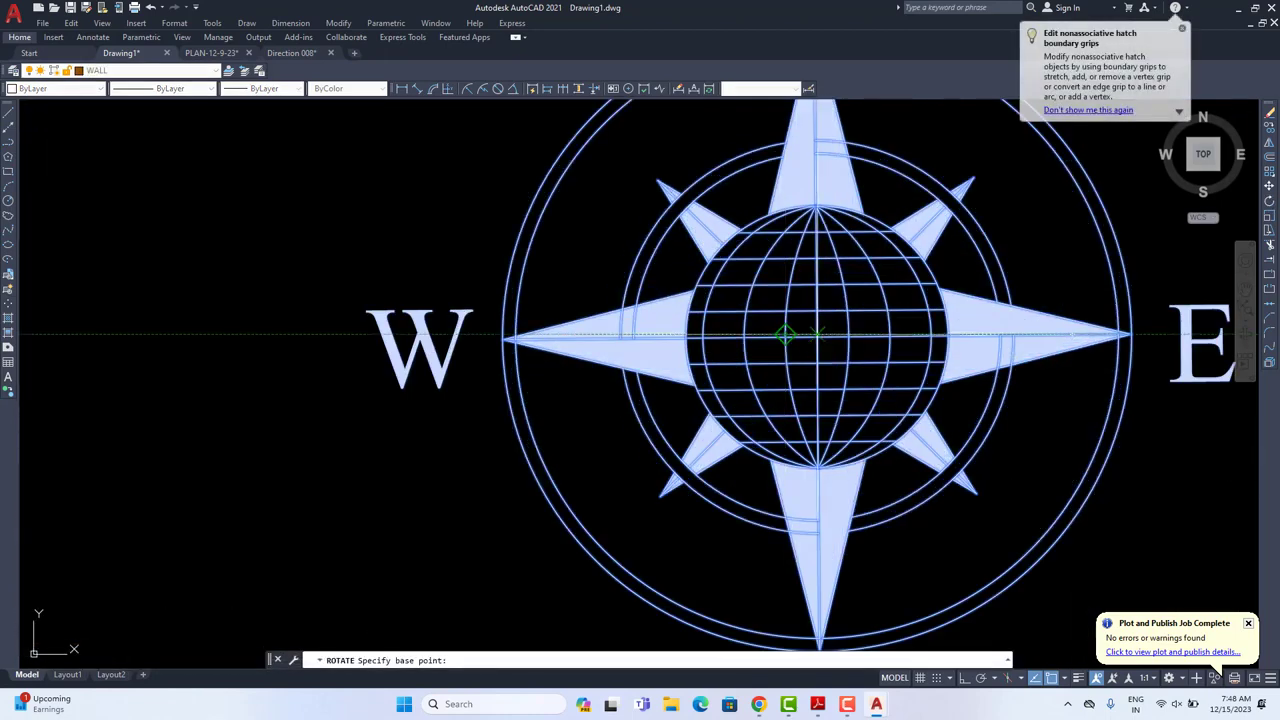
left_click(801, 334)
scroll(600, 417, "down", 3)
left_click(963, 680)
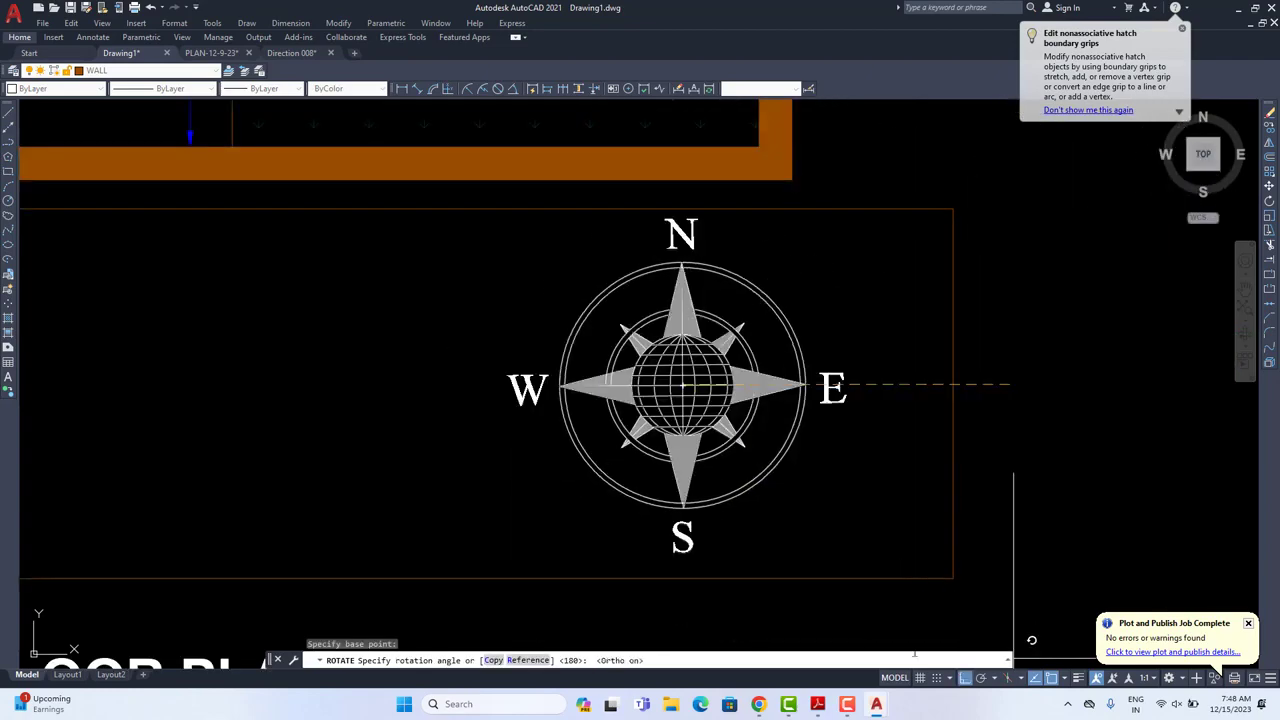
left_click(373, 338)
Step: Rotate the compass letter N by 180° about its own middle so it reads upright
middle_click_drag(677, 446, 770, 421)
left_click(776, 517)
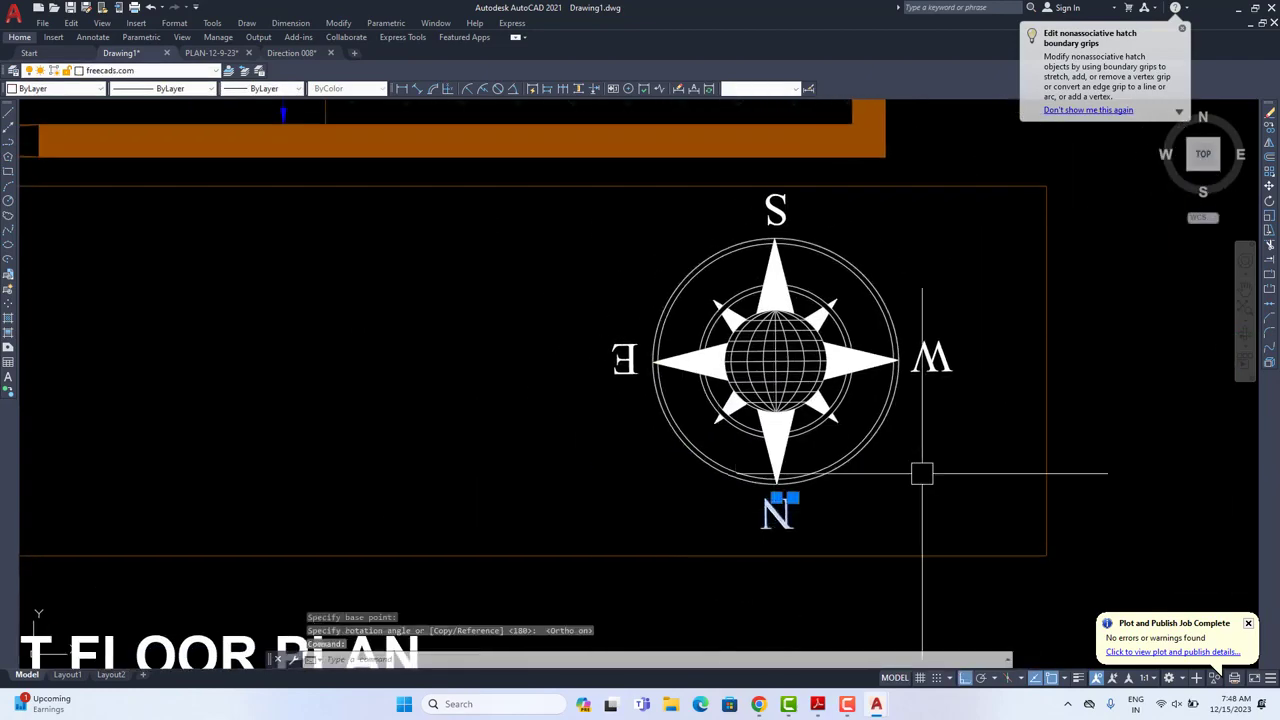
key("Return")
left_click(765, 502)
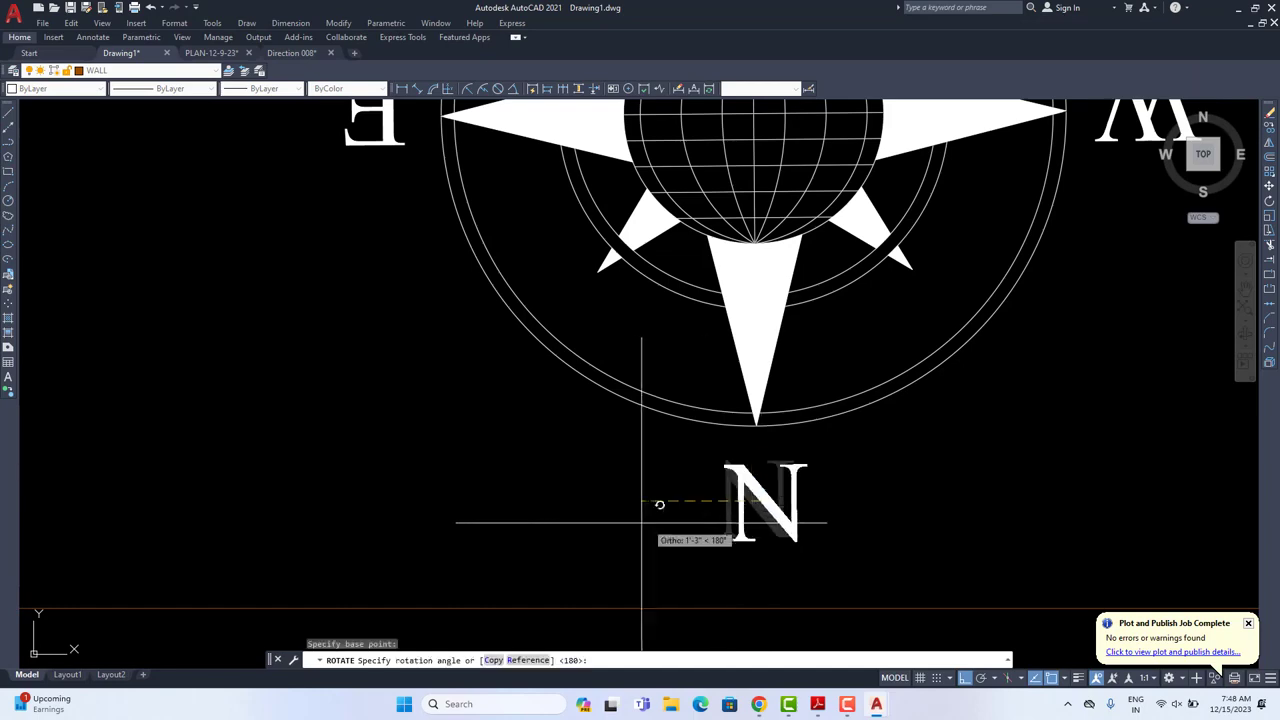
left_click(640, 523)
Step: Rotate the compass letter S by 180° about its own middle
scroll(665, 497, "down", 5)
scroll(720, 180, "up", 3)
left_click(683, 274)
scroll(682, 256, "up", 6)
key("space")
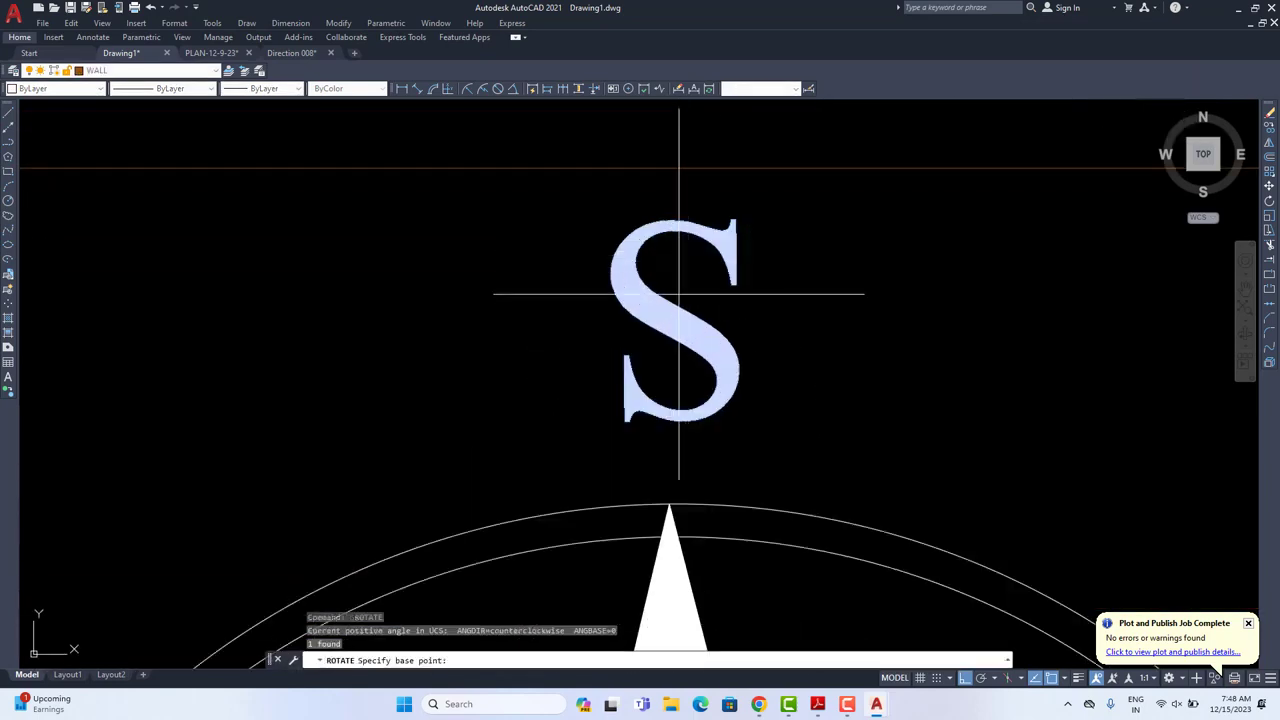
left_click(679, 297)
left_click(536, 328)
Step: Rotate the upside-down compass letter W by 180° so it reads upright
scroll(617, 195, "down", 4)
middle_click_drag(831, 486, 684, 312)
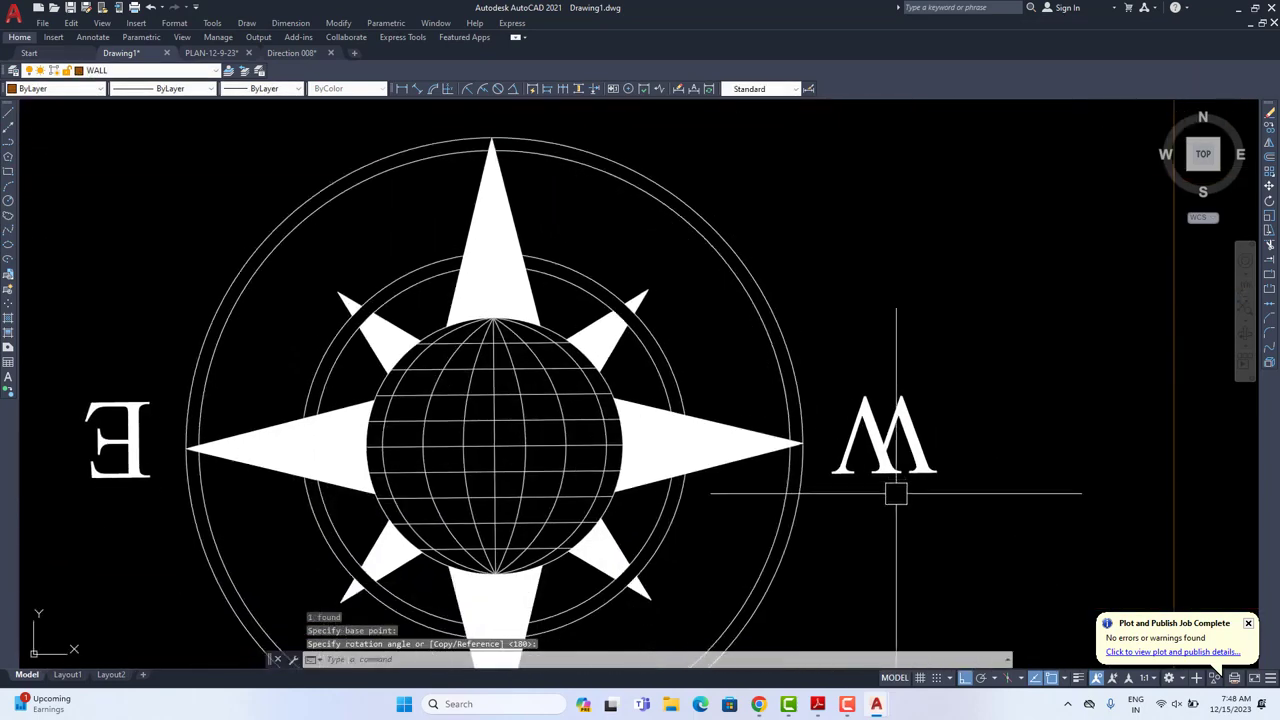
left_click(874, 444)
key("space")
left_click(867, 440)
scroll(744, 470, "up", 3)
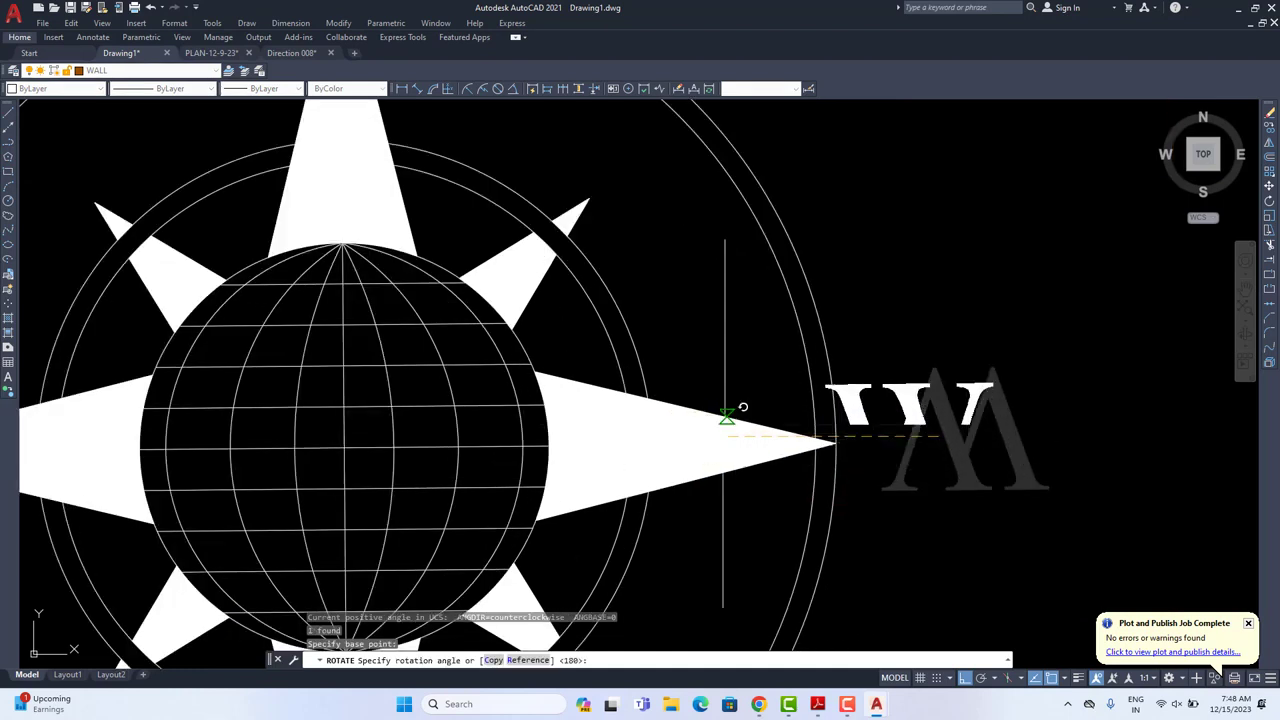
left_click(726, 414)
Step: Move the letter W slightly outward so it clears the compass's outer ring
left_click(909, 449)
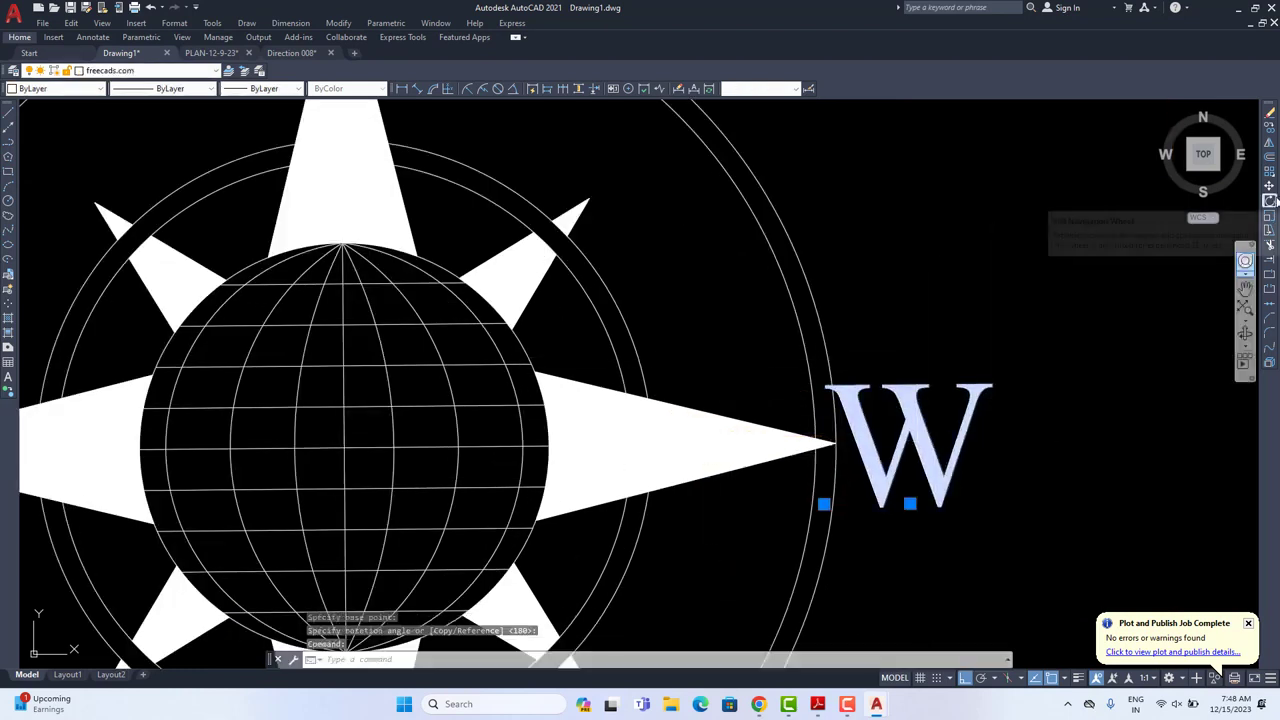
left_click(1270, 200)
key("Escape")
left_click(1269, 187)
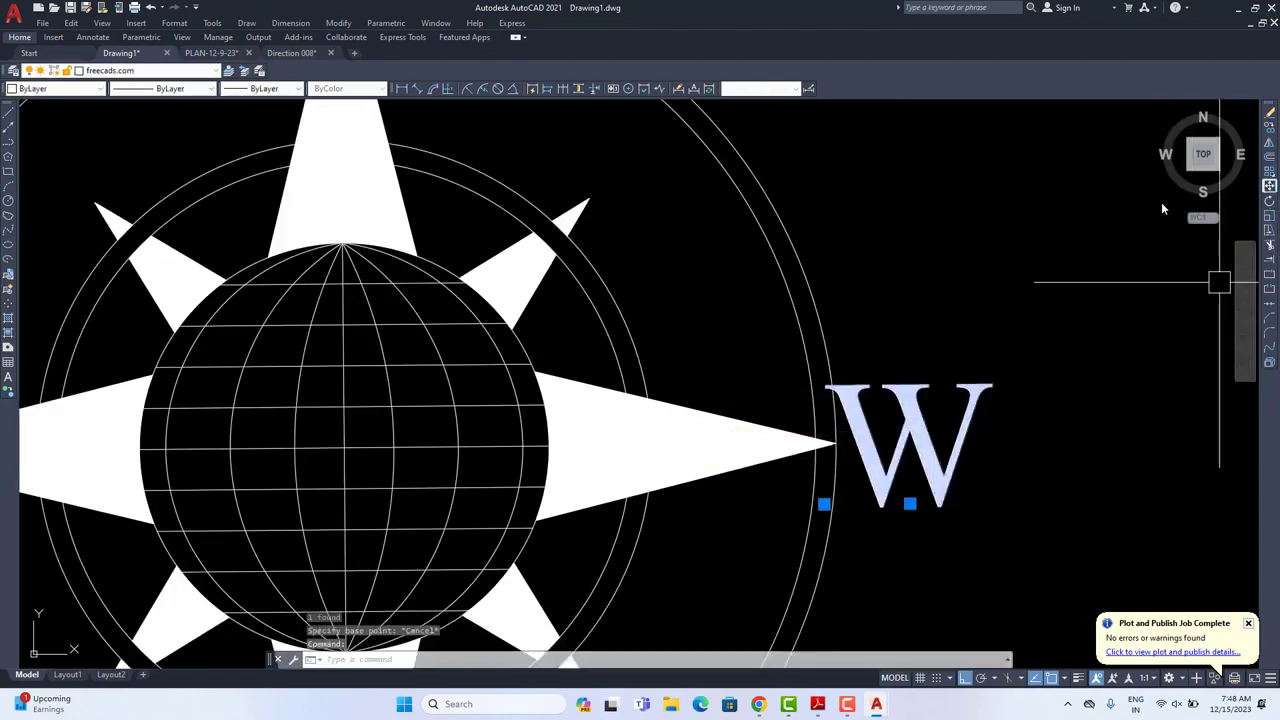
left_click(912, 245)
left_click(935, 251)
Step: Rotate the reversed compass letter E by 180° about its own middle so it reads upright
scroll(813, 352, "down", 2)
middle_click_drag(787, 368, 887, 347)
left_click(244, 398)
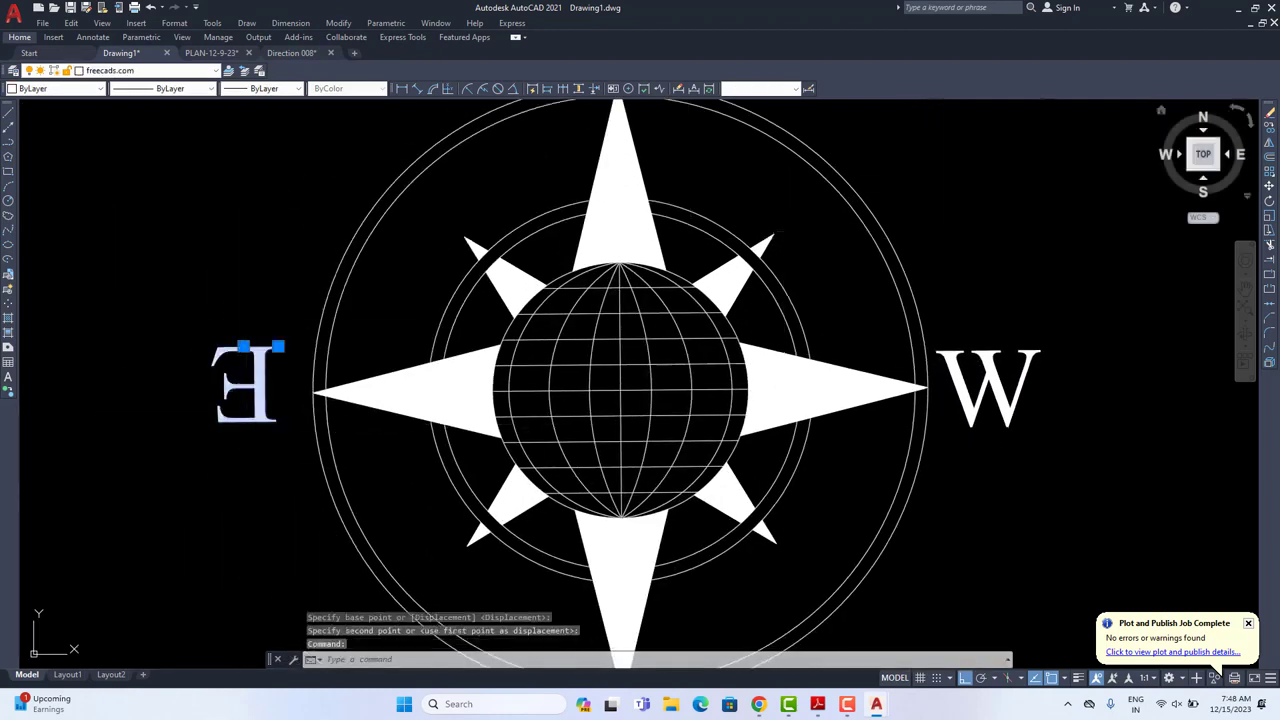
left_click(1269, 202)
middle_click_drag(228, 394, 614, 391)
scroll(614, 391, "up", 2)
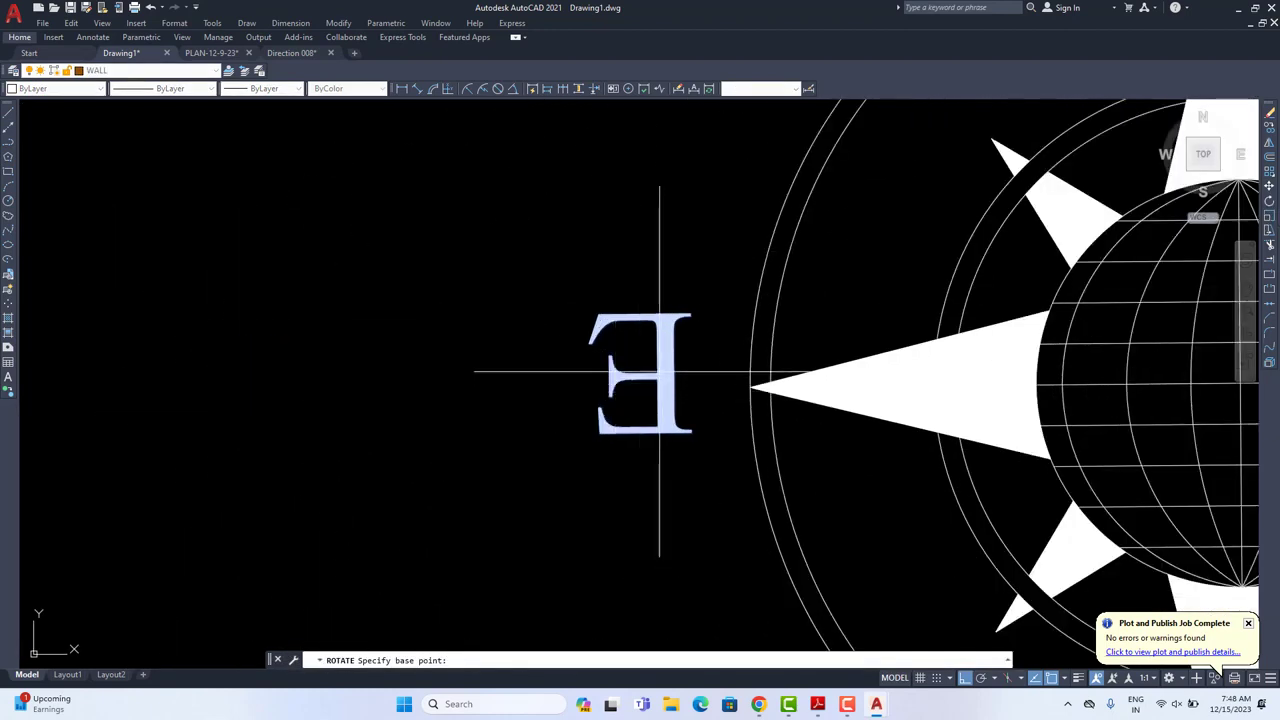
left_click(660, 371)
left_click(489, 433)
Step: Move the letter S down closer to the compass's outer ring, clear of the road strip's edge line
scroll(589, 443, "down", 2)
middle_click_drag(773, 292, 745, 365)
left_click(830, 271)
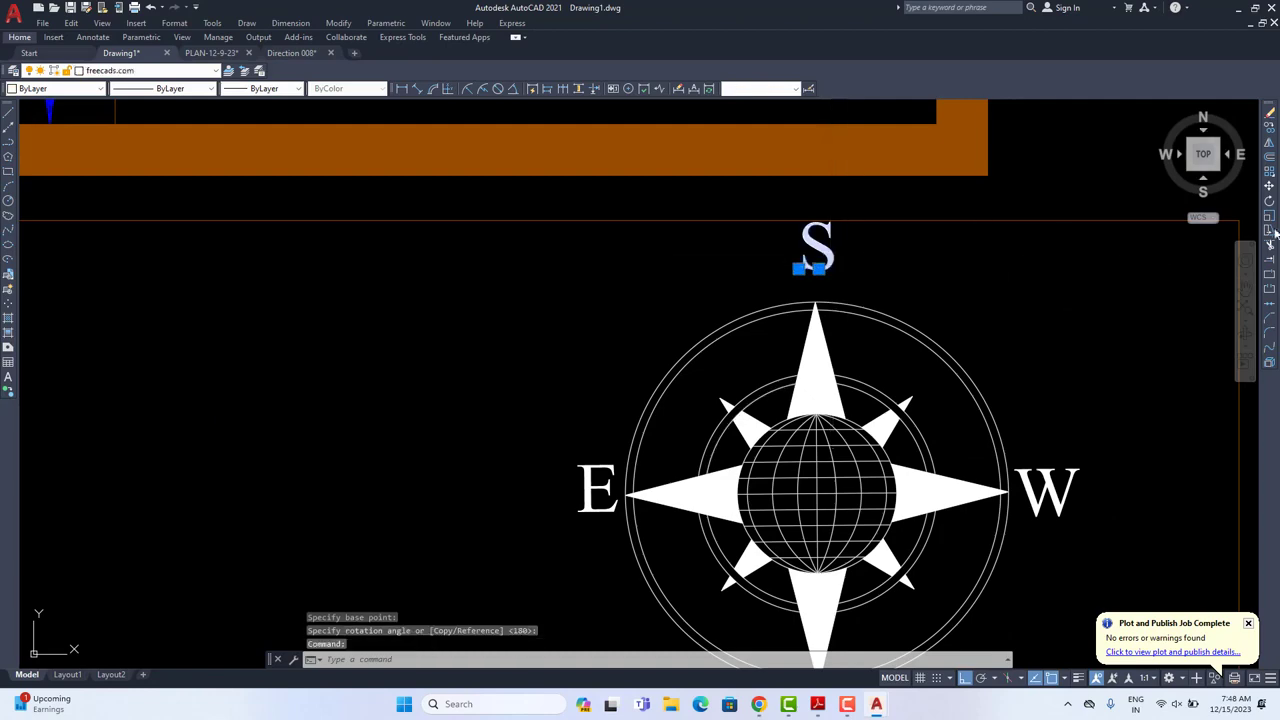
left_click(1269, 186)
left_click(1069, 291)
Step: Save Drawing1 with the corrected compass symbol on the road strip
scroll(1000, 400, "down", 5)
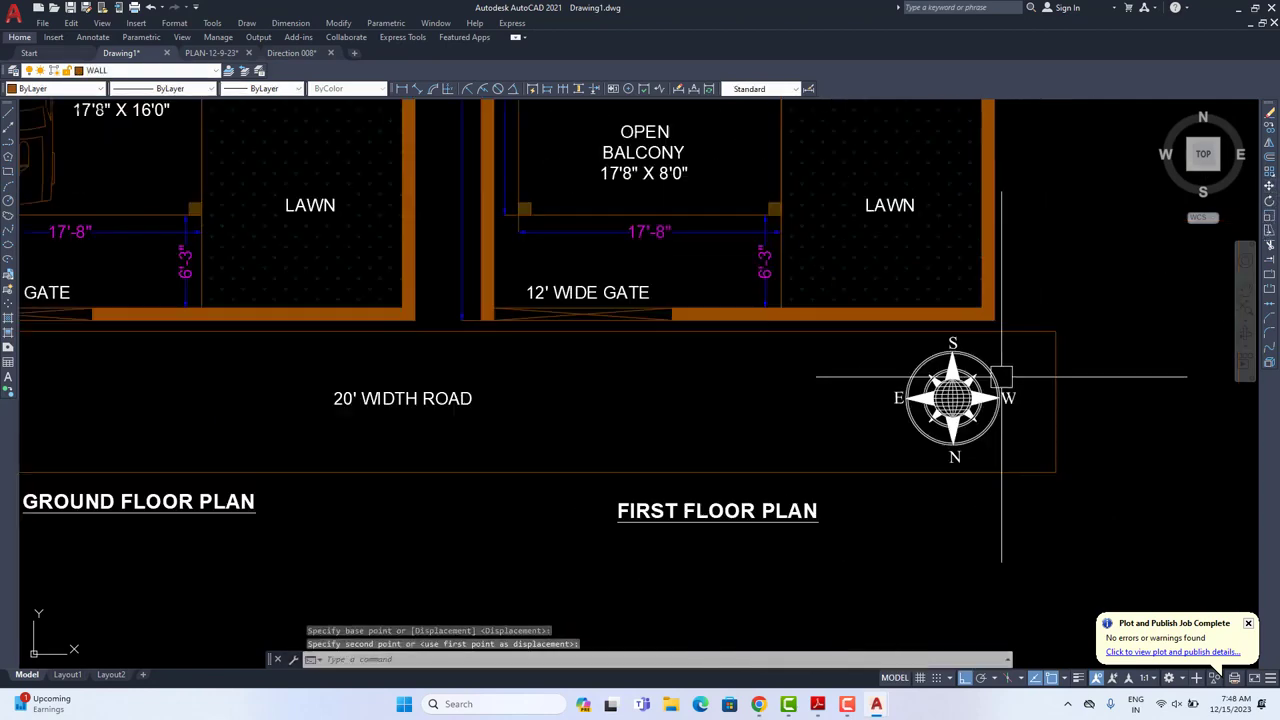
middle_click_drag(1070, 427, 992, 467)
scroll(965, 525, "down", 4)
middle_click_drag(968, 526, 903, 522)
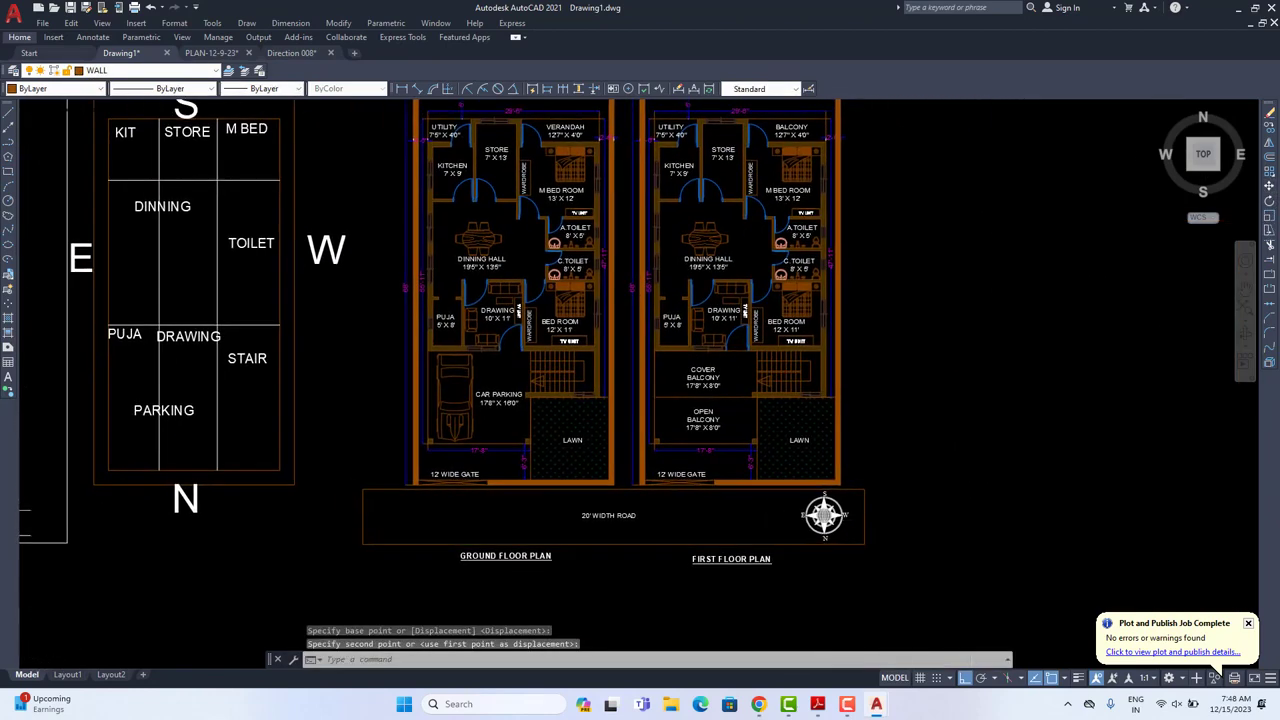
key("Escape")
key("ctrl+s")
Step: Start a single-sheet plot of the model and preview both floor plans together with the compass symbol
key("ctrl+p")
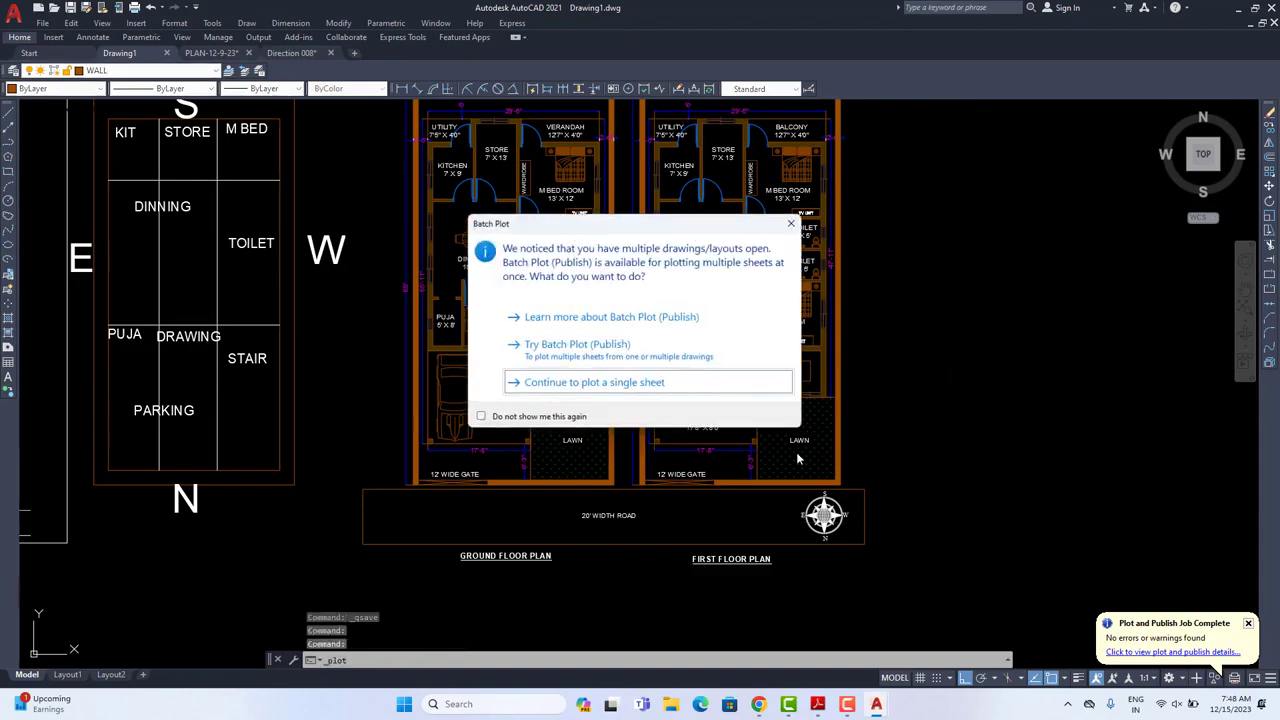
left_click(615, 384)
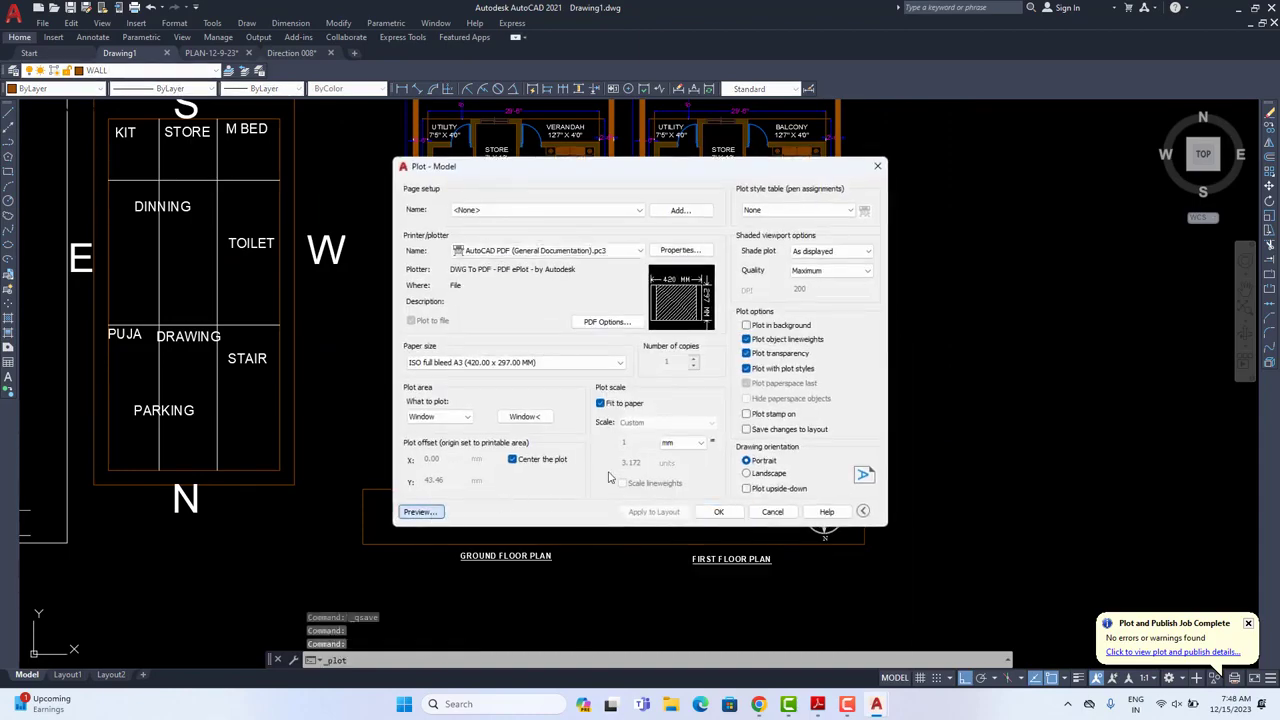
left_click(420, 514)
scroll(870, 560, "up", 4)
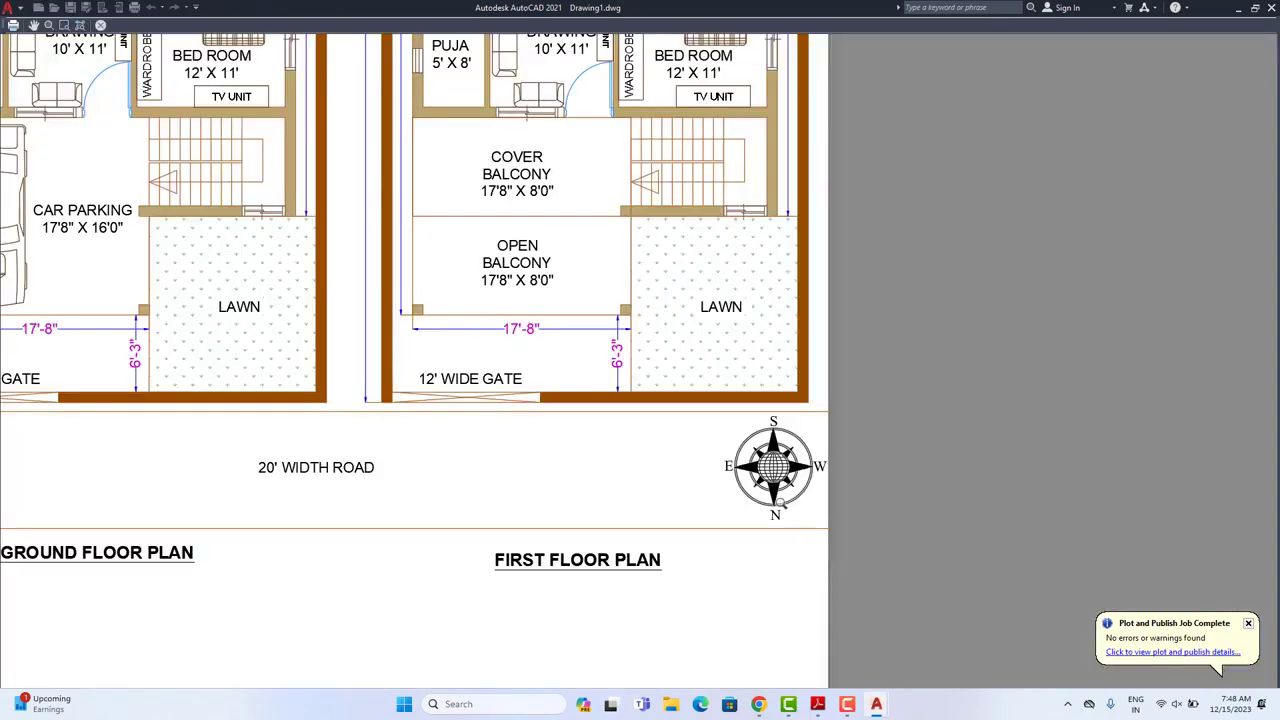
scroll(781, 503, "down", 4)
middle_click_drag(781, 503, 811, 512)
scroll(800, 510, "up", 2)
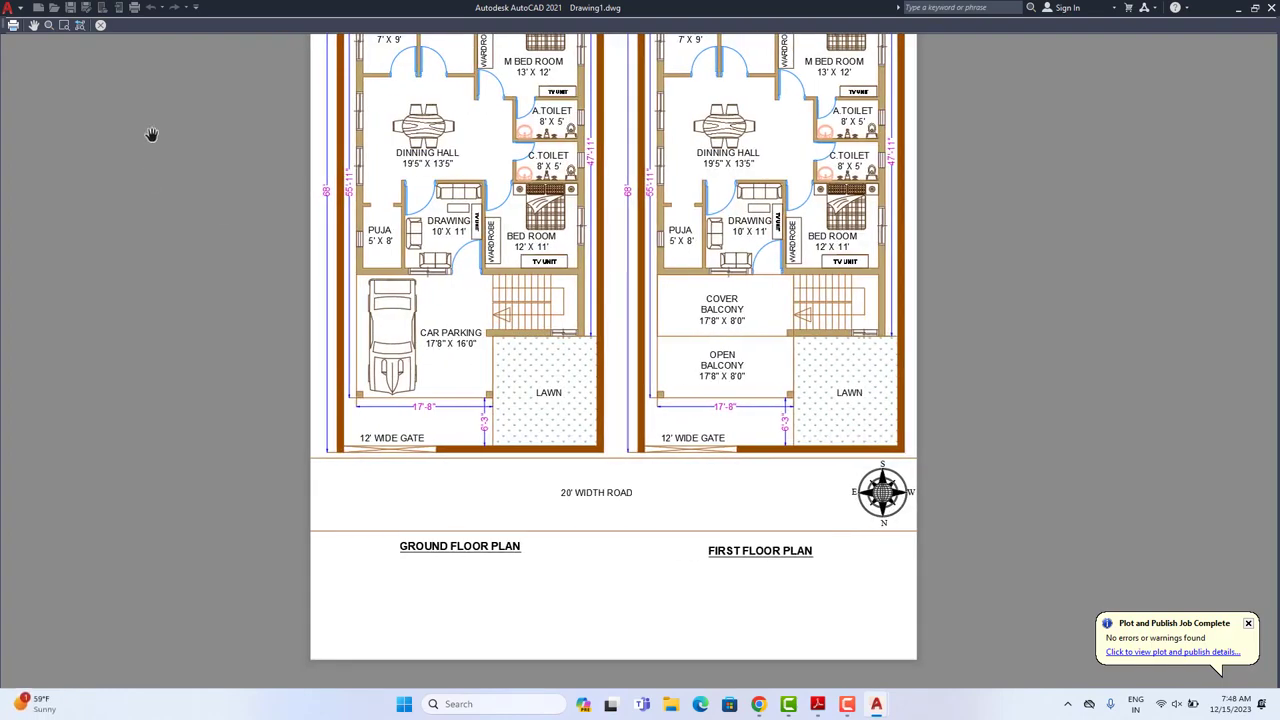
Step: Plot the previewed sheet to PLAN-15-12-23.pdf on the Desktop, overwriting the existing file
left_click(13, 26)
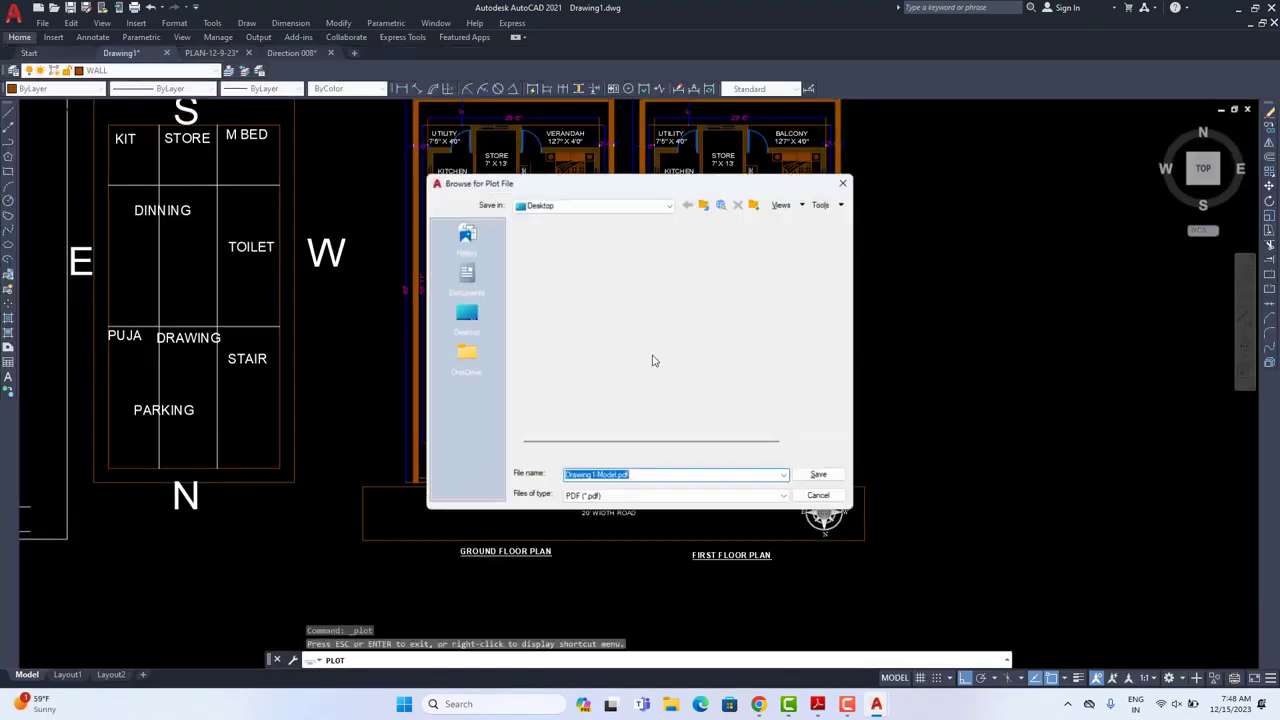
left_click(562, 330)
left_click(818, 475)
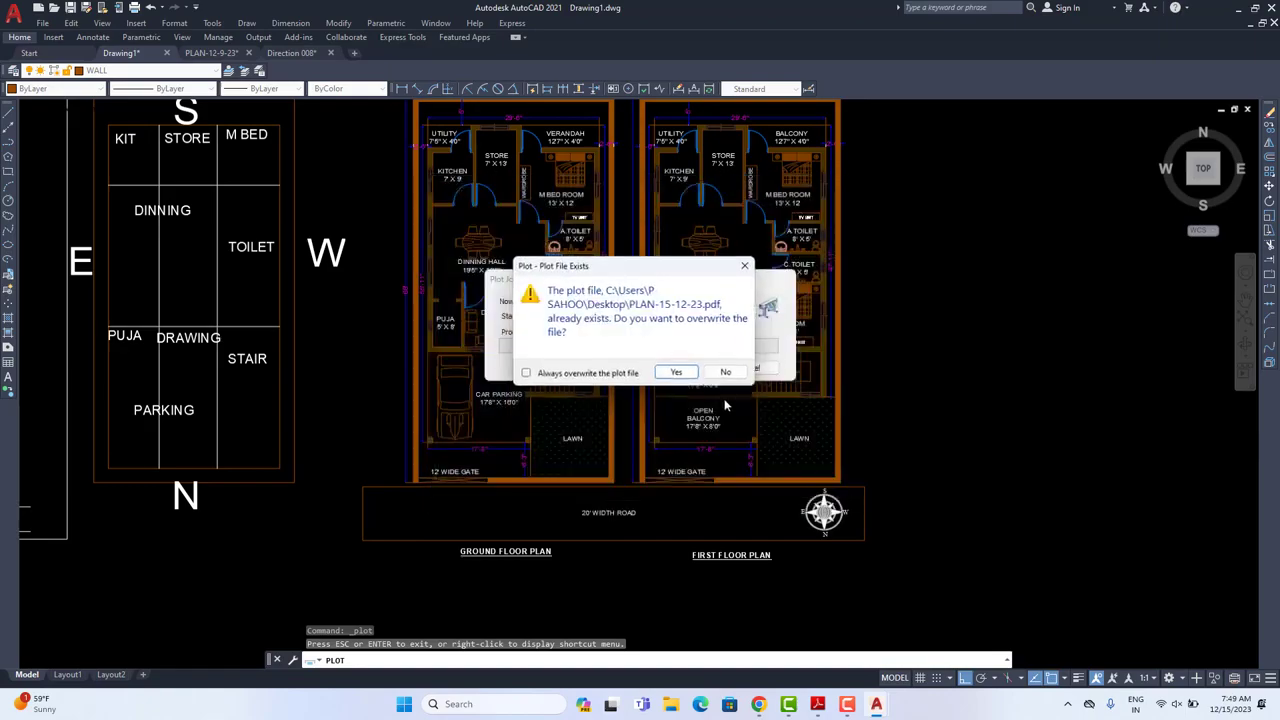
left_click(684, 370)
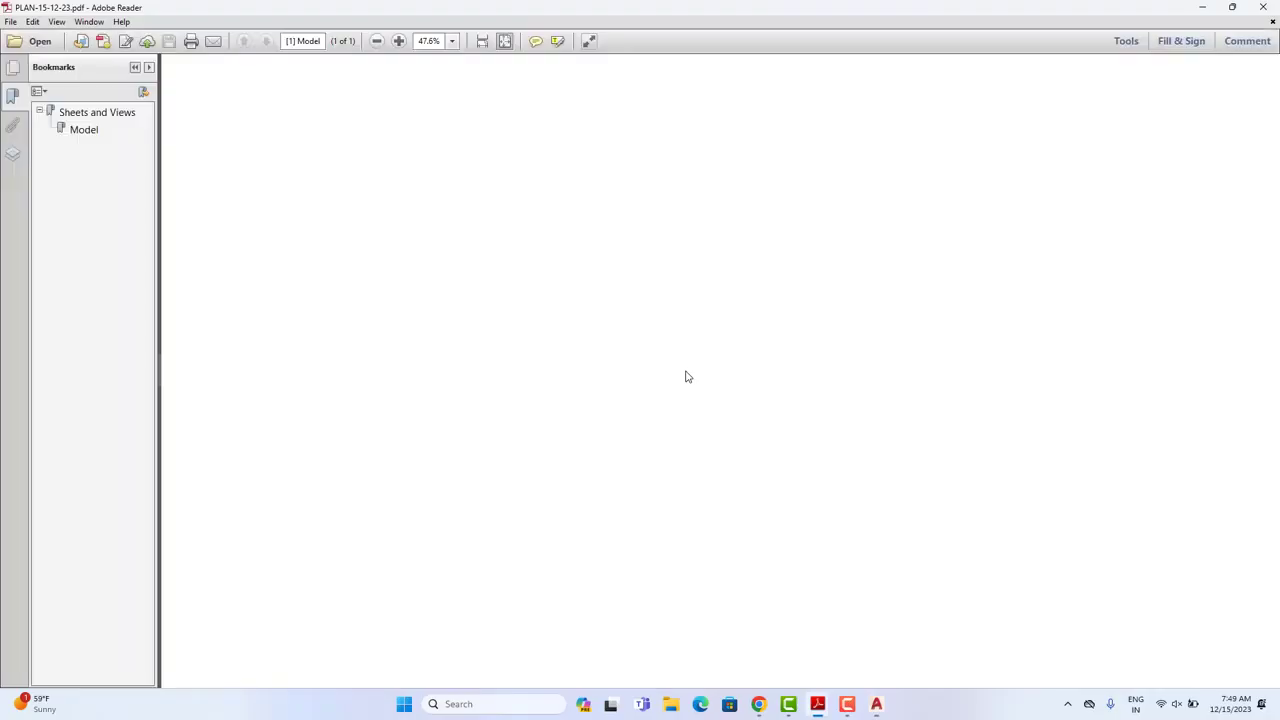